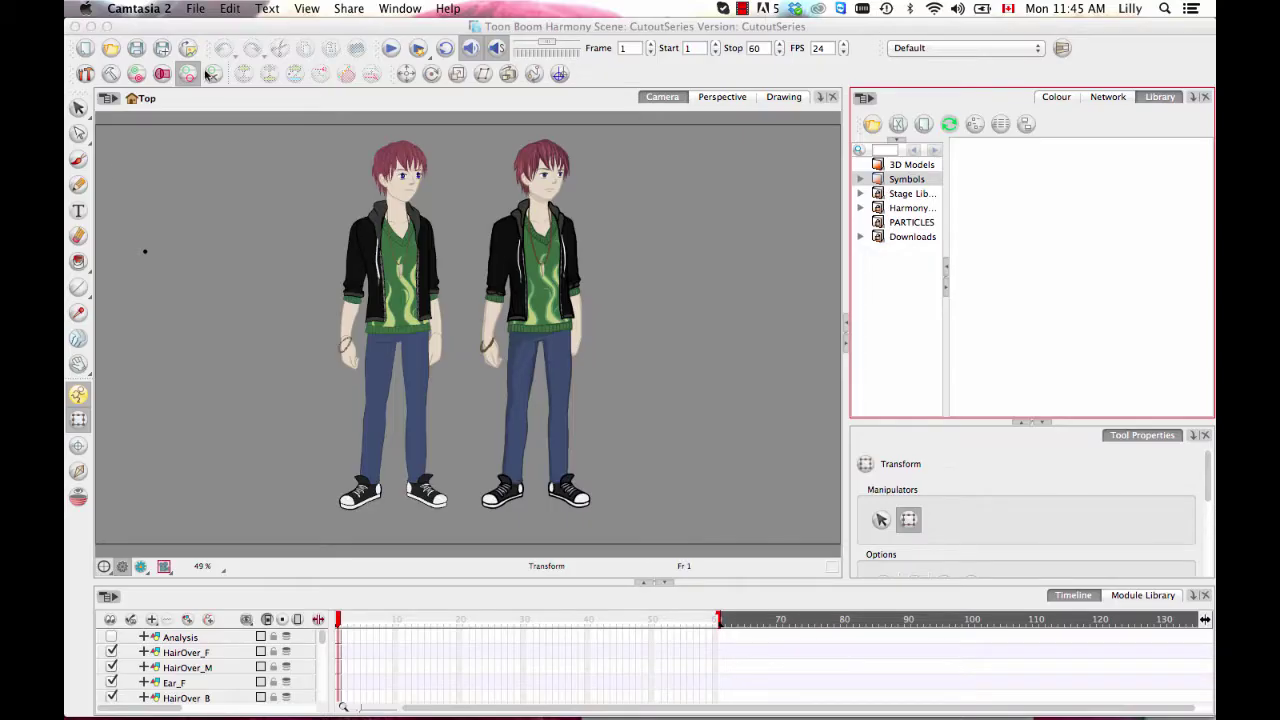
- Try to delete the stray dot of the HairOver_F drawing in the empty area beside the characters
left_click(81, 109)
mouse_move(124, 280)
left_mouse_down()
mouse_move(158, 218)
mouse_move(136, 223)
mouse_move(176, 248)
left_mouse_up()
key("Delete")
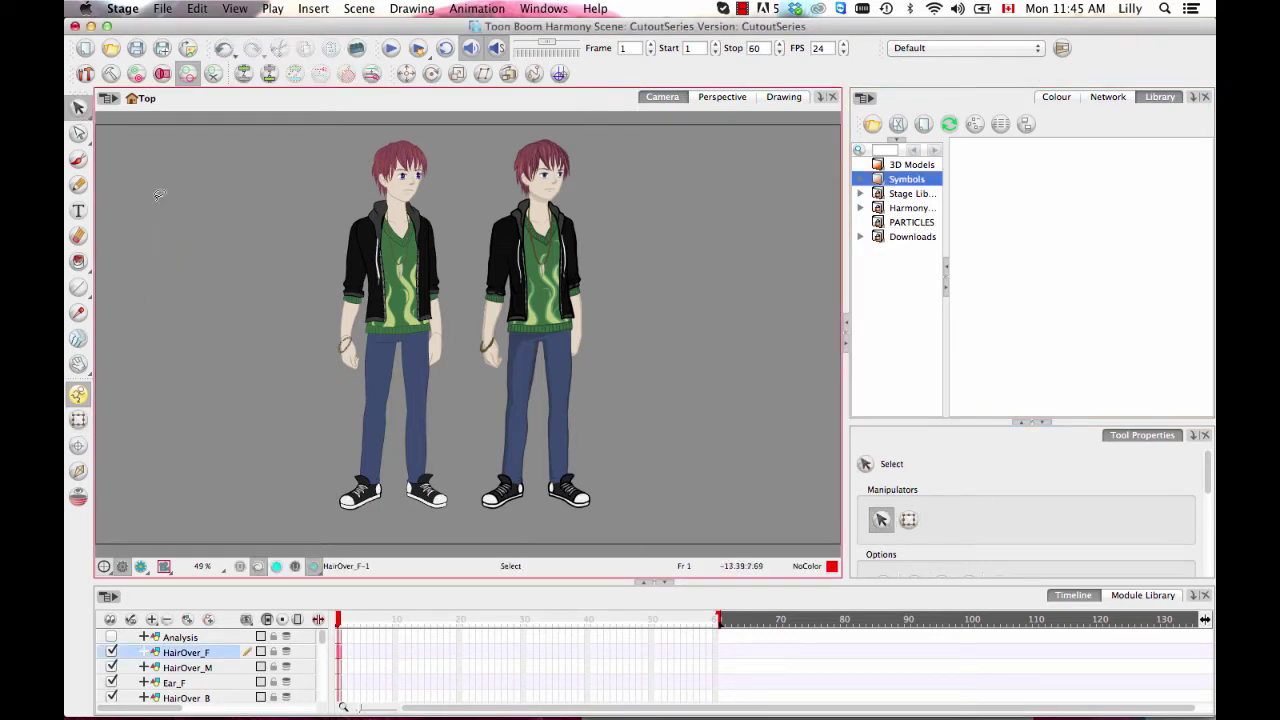
- Select the model sheet character with the Transform tool and enlarge the timeline and its layer name column
left_click(78, 420)
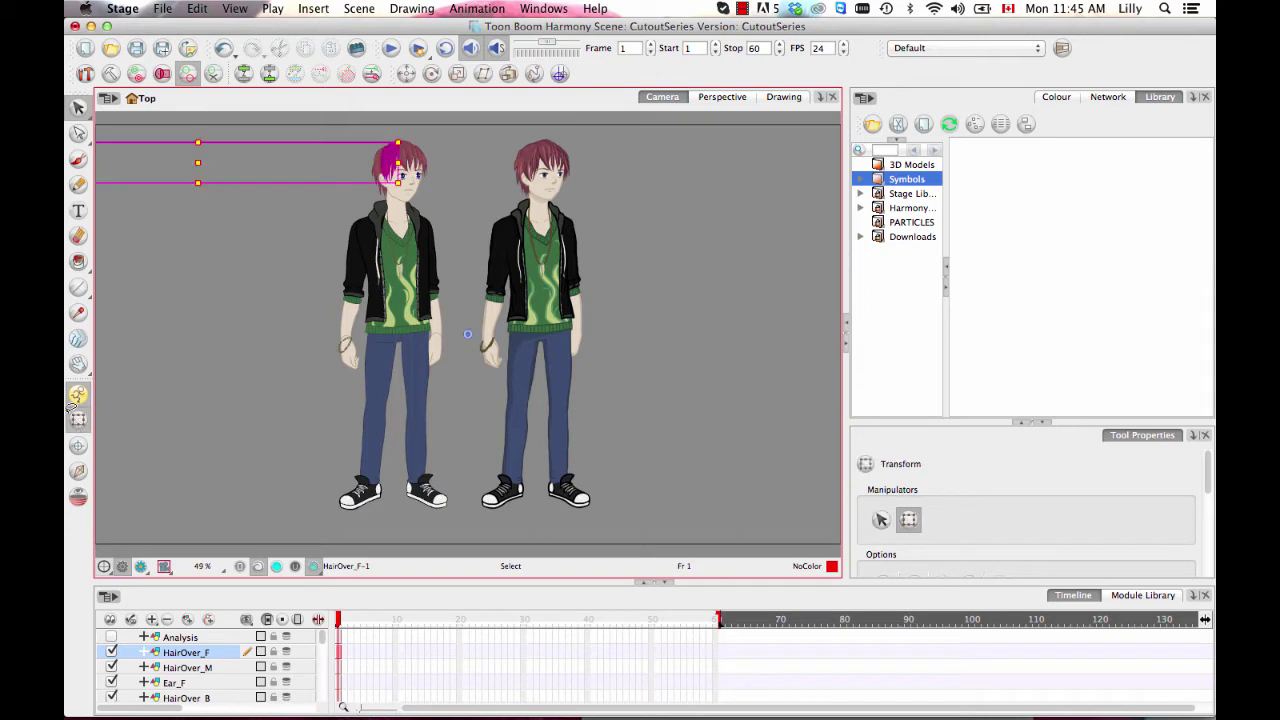
left_click(519, 268)
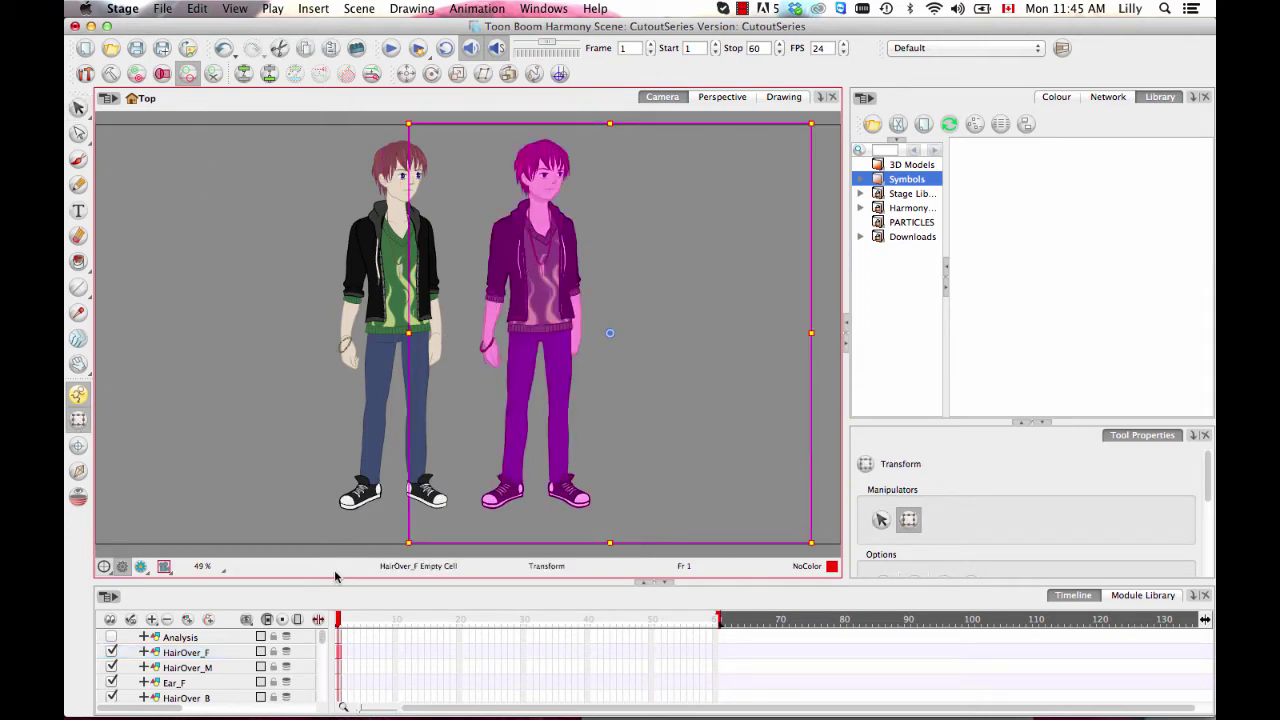
left_click_drag(334, 580, 335, 390)
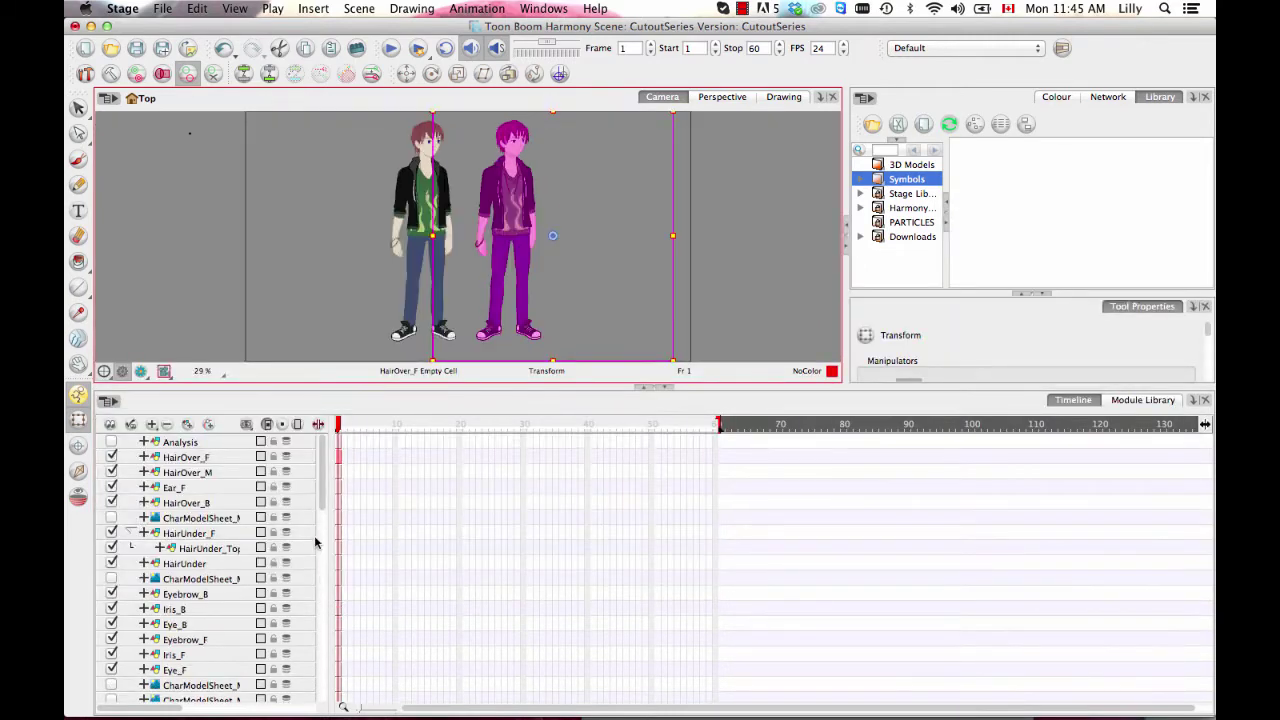
left_click_drag(325, 534, 448, 531)
- Delete the CharModelSheet_Merged reference layers for the hair, eye lines, iris and head
left_click(287, 521)
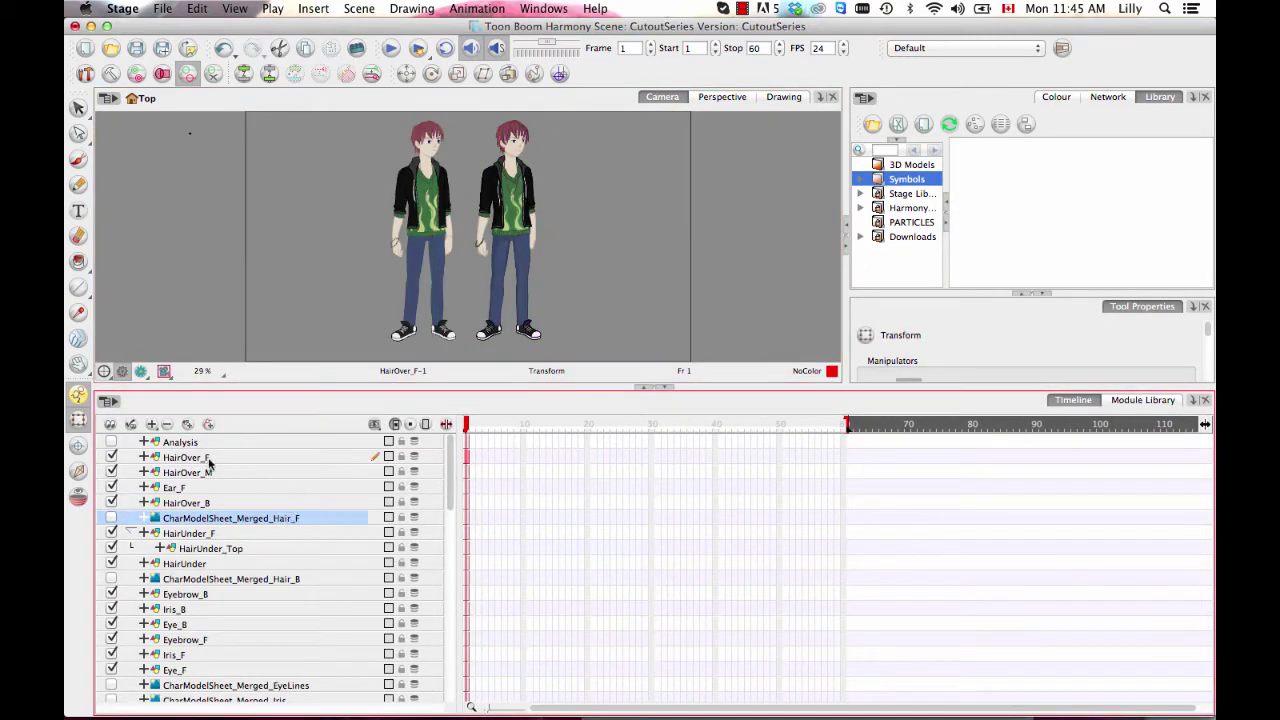
left_click(166, 424)
left_click(166, 424)
left_click_drag(450, 458, 450, 521)
left_click(250, 503)
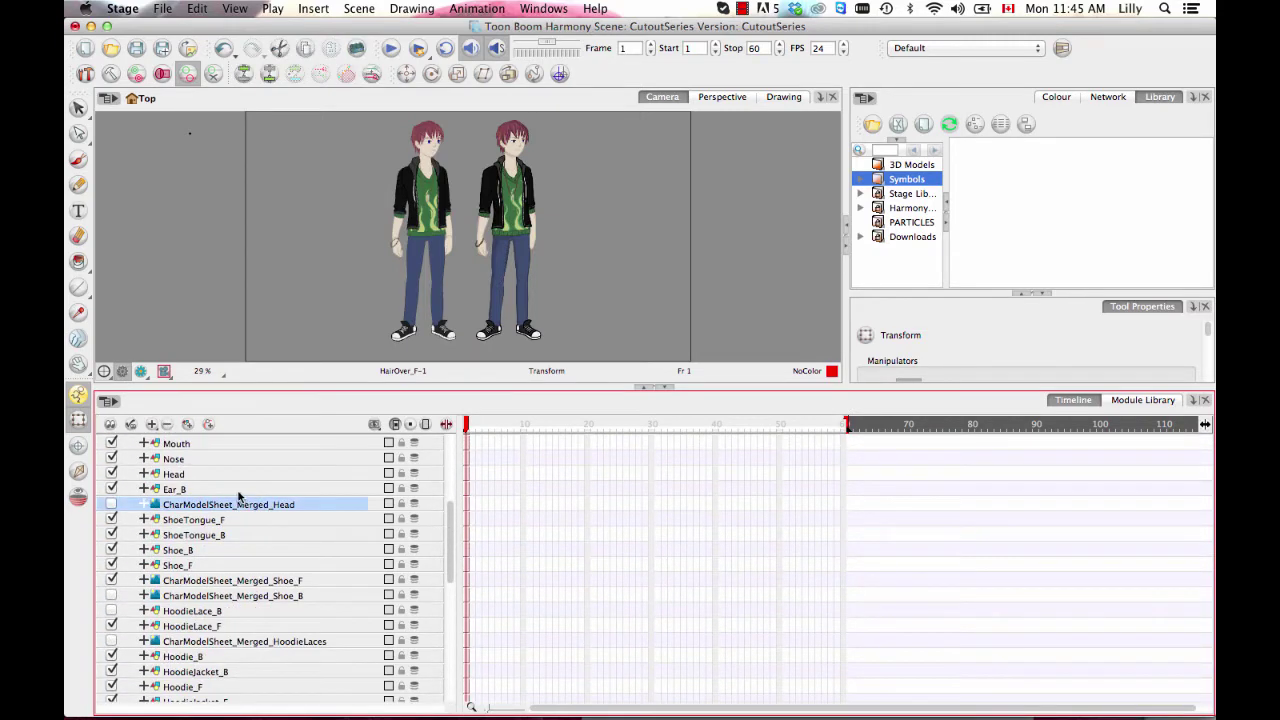
left_click(166, 425)
- Check the CharModelSheet_Merged_Shoe_F layer by toggling its visibility and viewing its layer properties
left_click(198, 566)
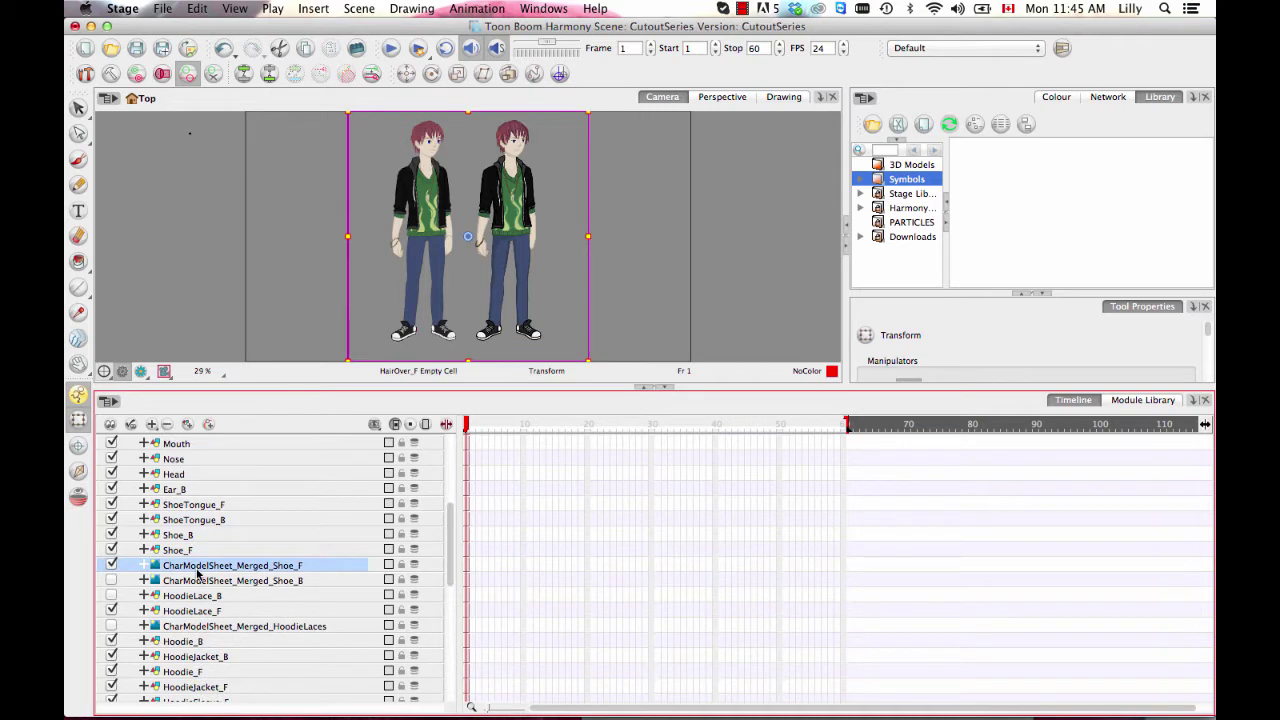
left_click(111, 566)
left_click(110, 567)
left_click(198, 580)
left_click(200, 566)
double_click(155, 565)
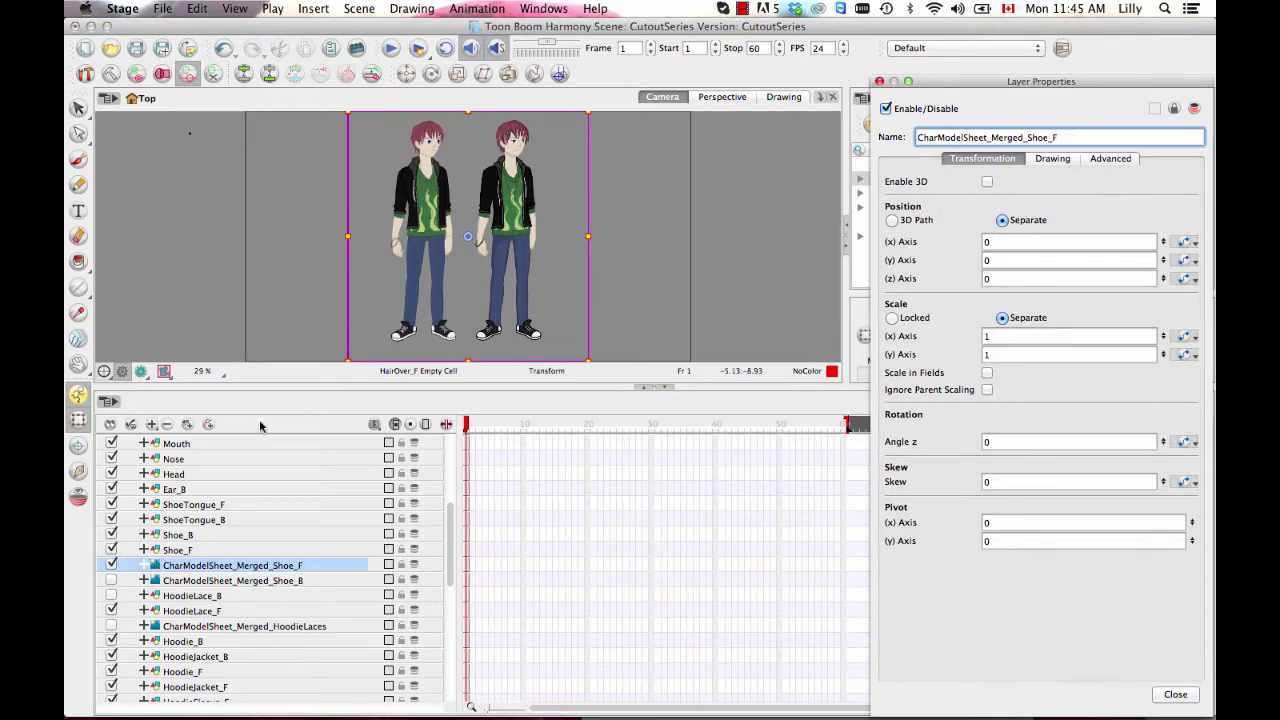
left_click(879, 81)
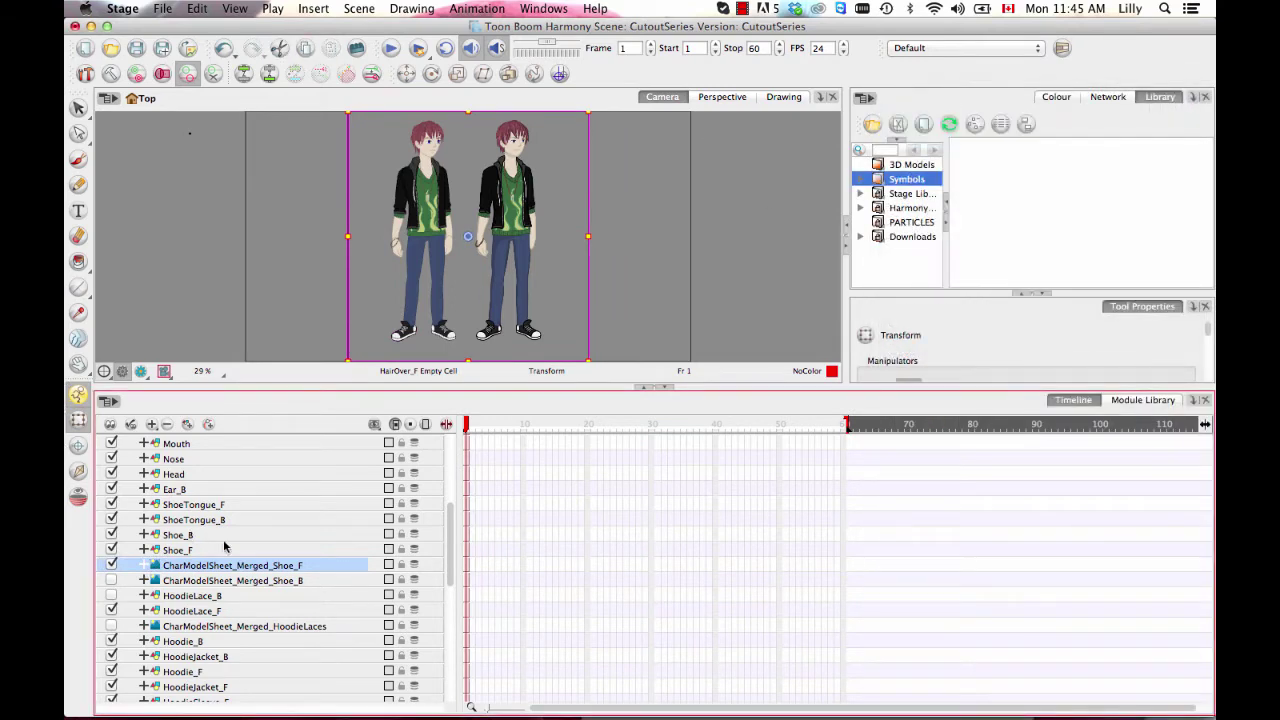
- Delete the CharModelSheet_Merged reference layers for the shoes, hoodie laces, pants, bracelet and body/neck
left_click(208, 581, "shift")
left_click(168, 425)
left_click(168, 425)
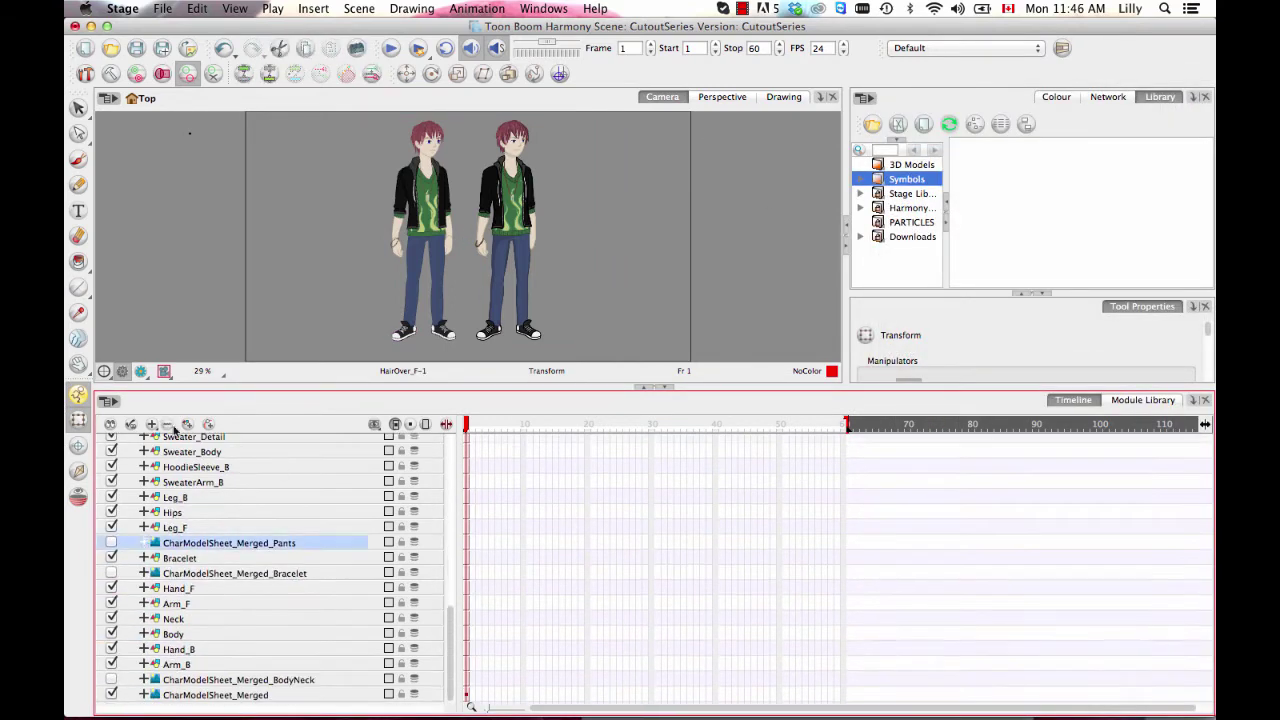
key("Delete")
key("Return")
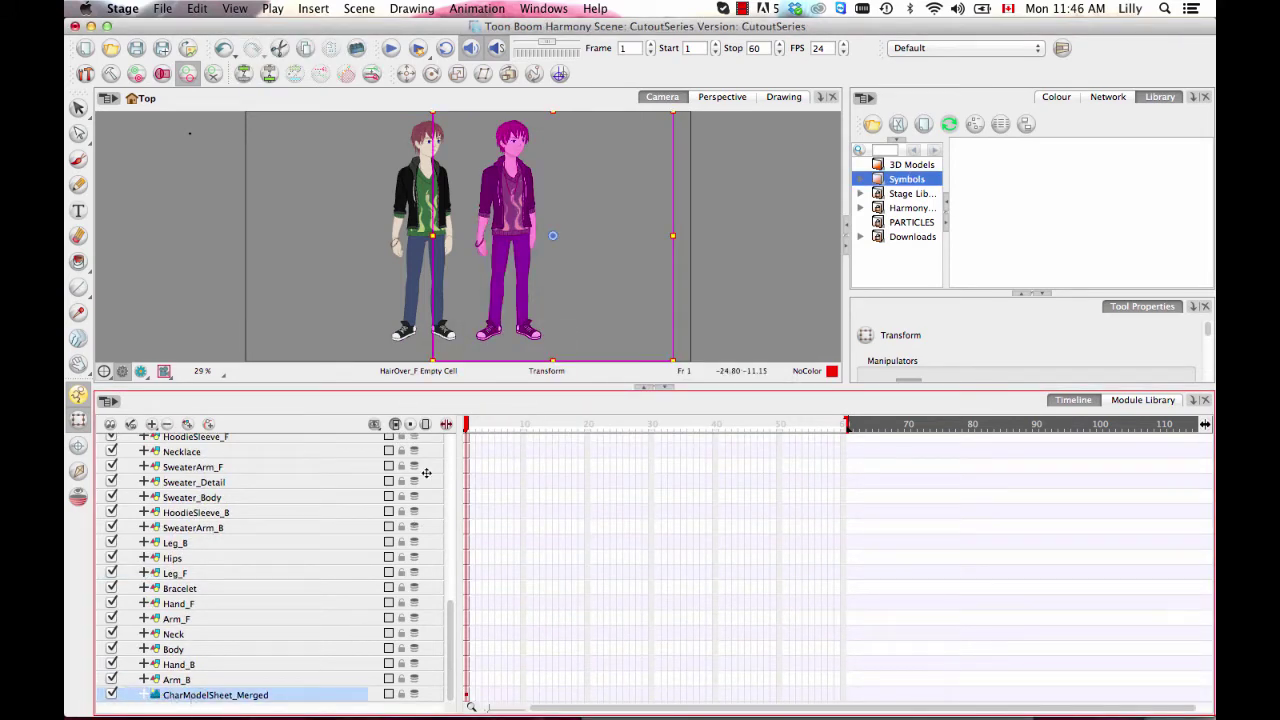
- Hide and lock the CharModelSheet_Merged layer at the end of the layer list
left_click_drag(451, 616, 452, 615)
scroll(452, 620, "down", 1)
left_click(111, 695)
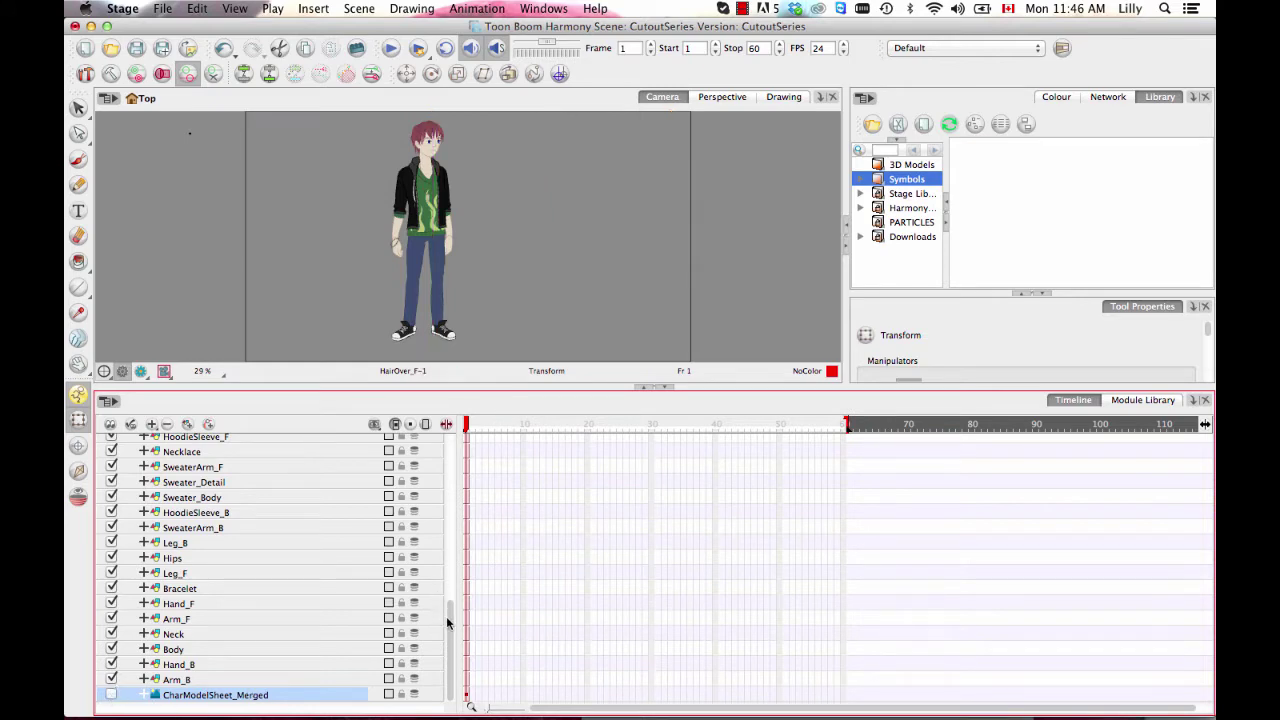
left_click(401, 694)
- Show the Analysis layer briefly, hide and lock it, and keep the CharModelSheet_Merged layer hidden
scroll(446, 639, "up", 6)
scroll(446, 637, "down", 5)
scroll(446, 592, "up", 10)
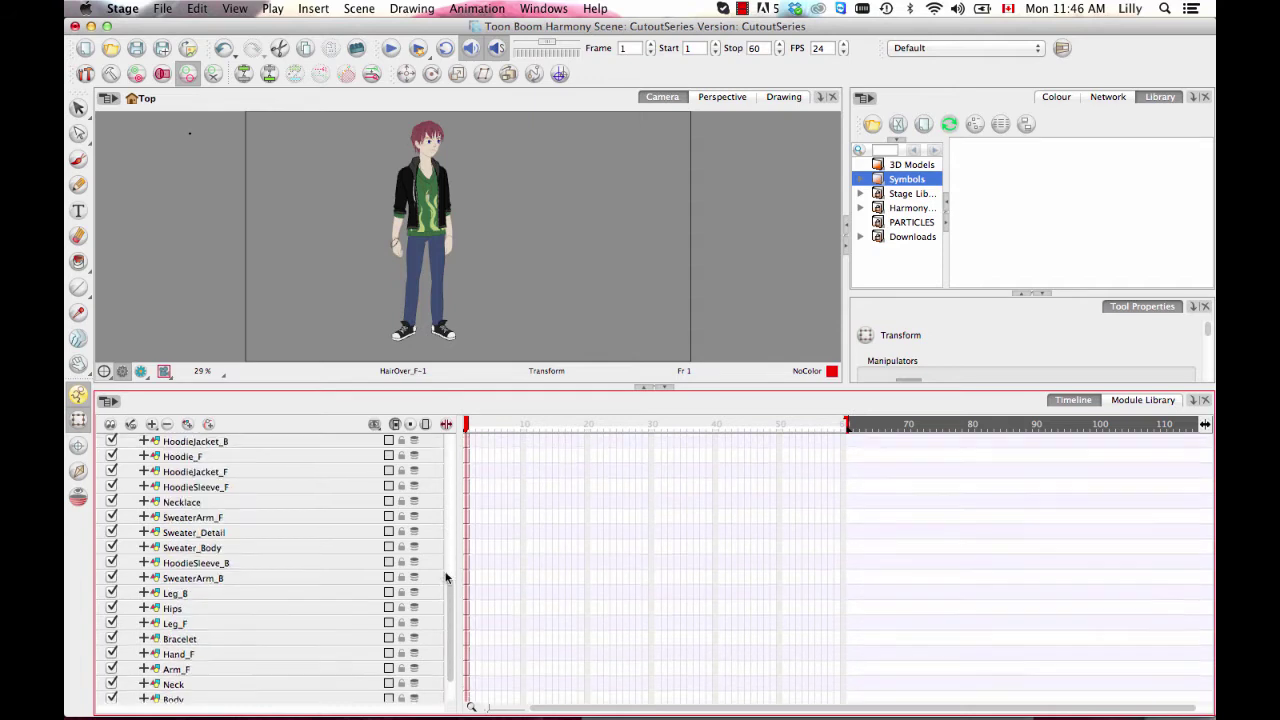
left_click(111, 442)
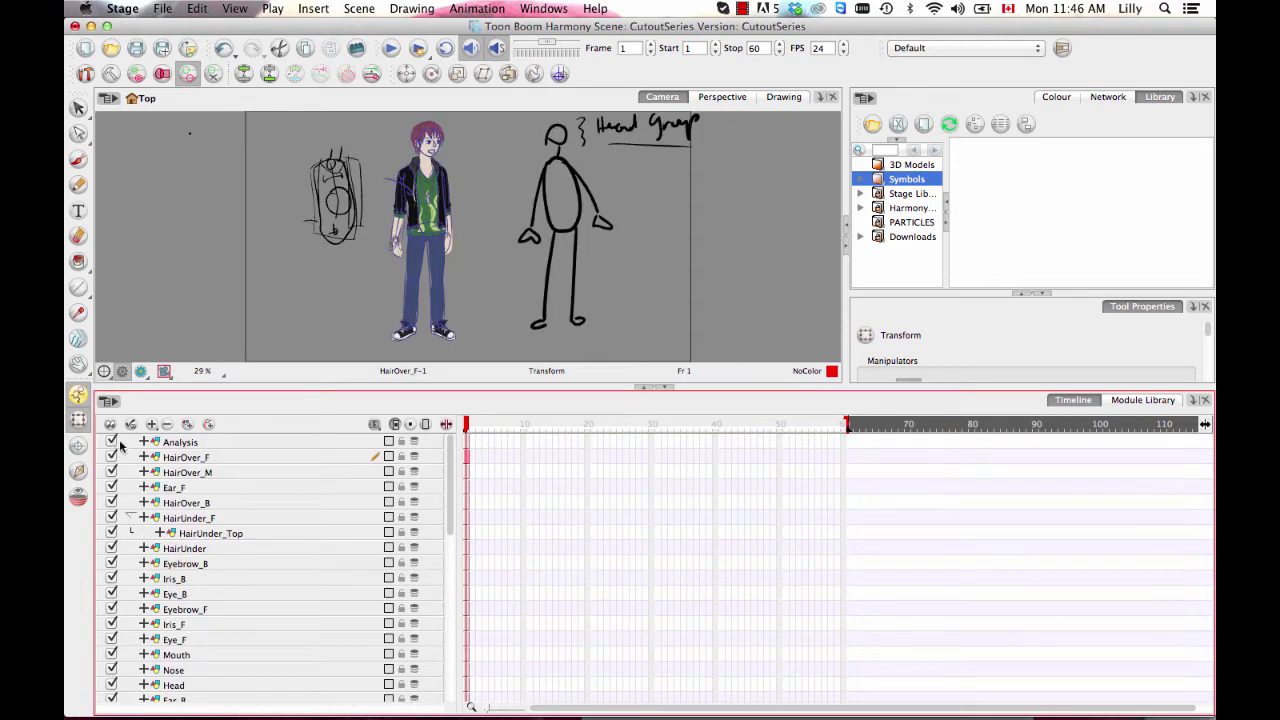
left_click(111, 442)
left_click(402, 442)
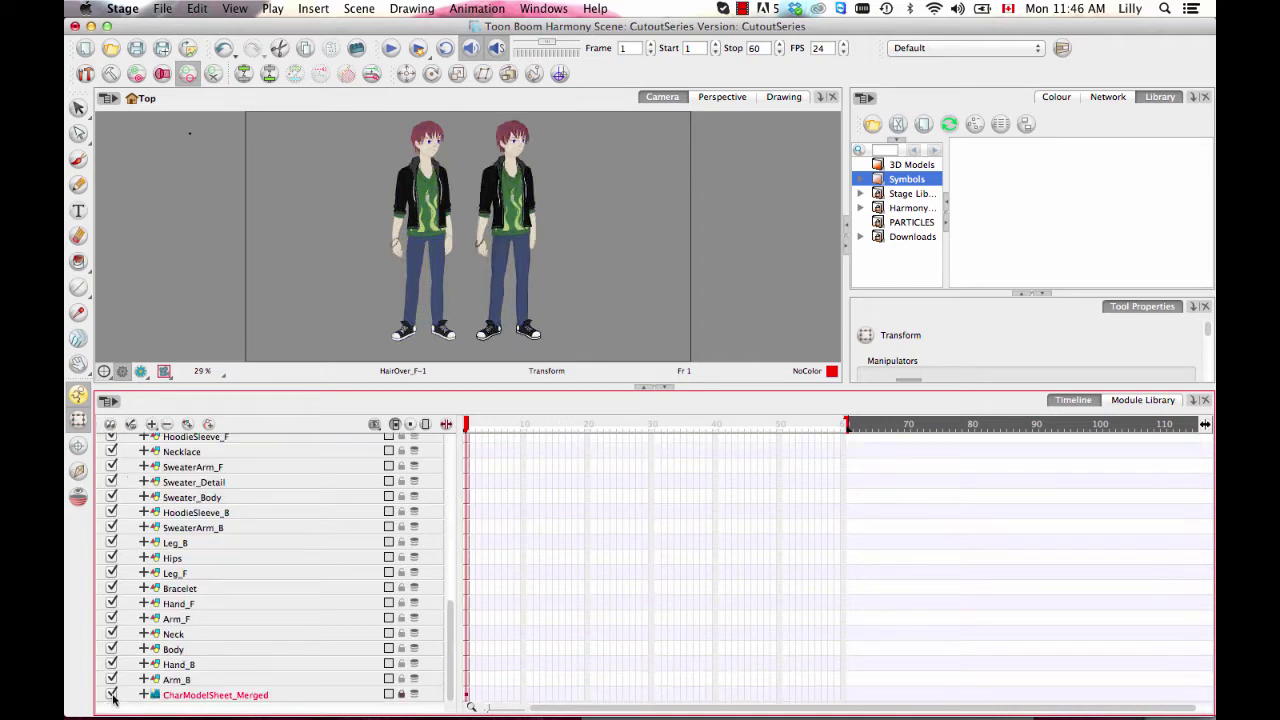
left_click(112, 695)
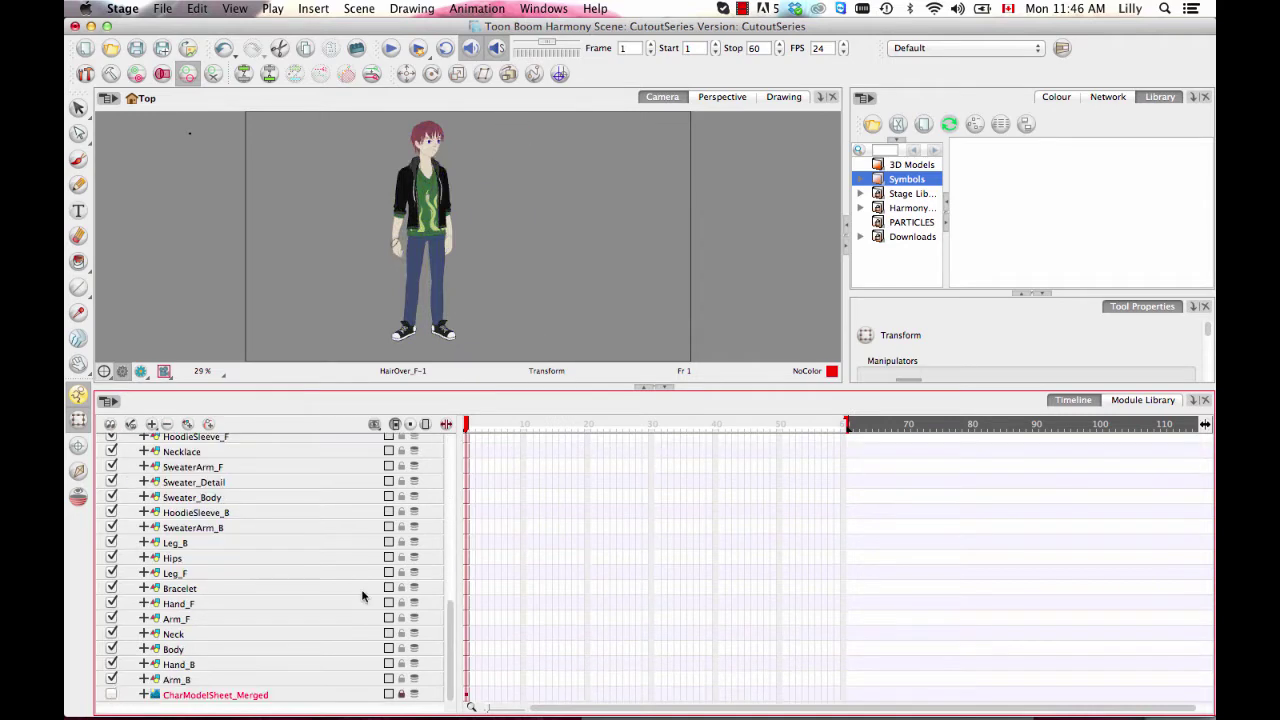
left_click_drag(451, 607, 458, 377)
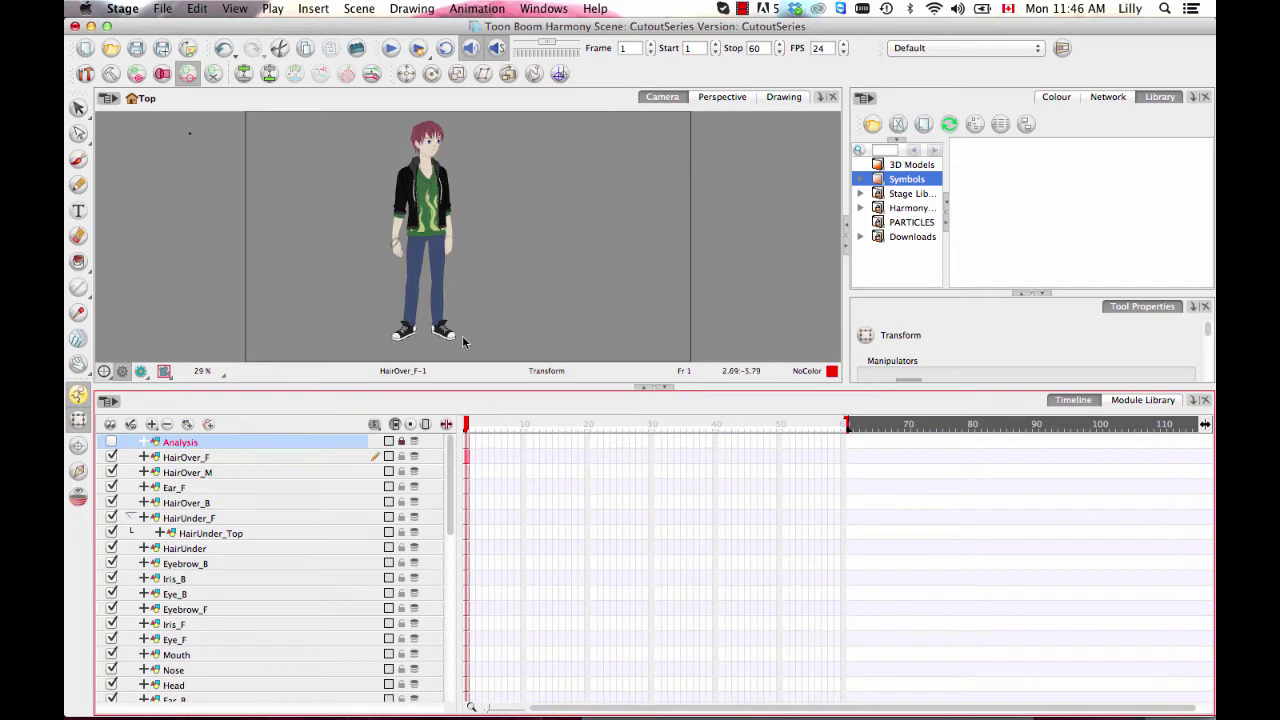
- Zoom the Camera view to 100% on the character's upper body and enlarge the timeline and its layer name column
left_click_drag(543, 384, 521, 558)
scroll(464, 402, "up", 2)
scroll(464, 402, "up", 1)
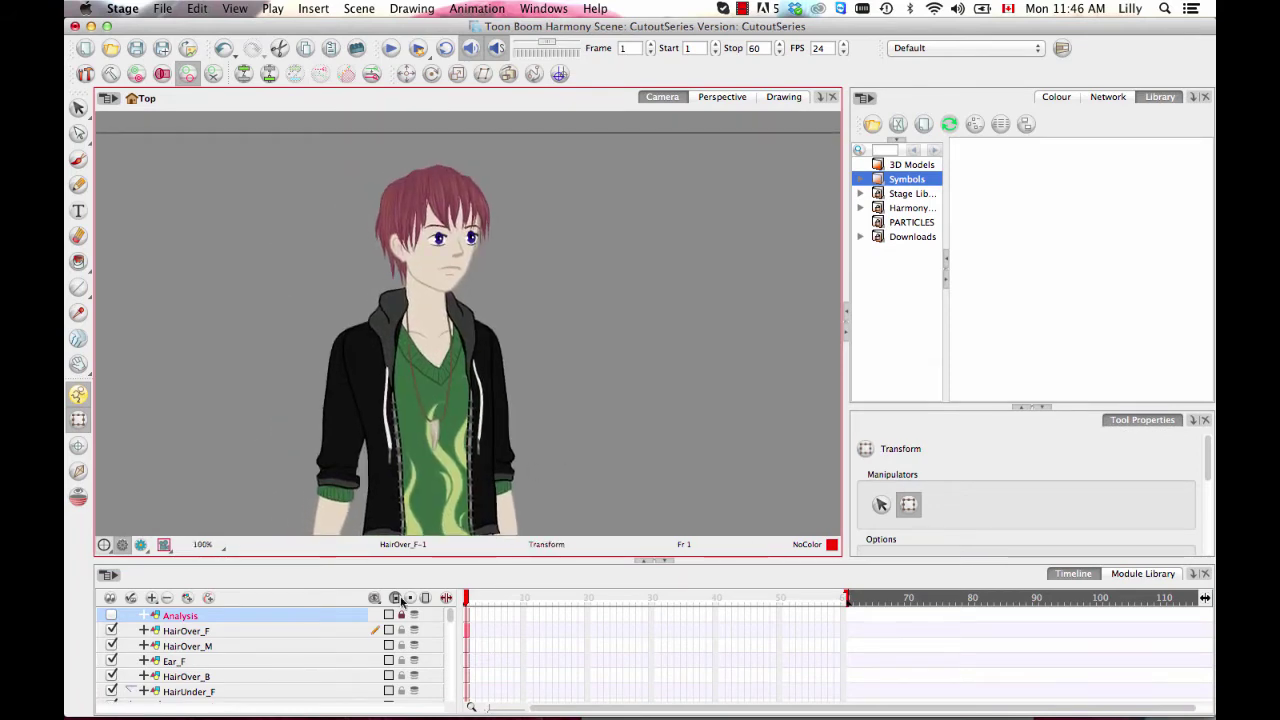
left_click_drag(390, 560, 418, 382)
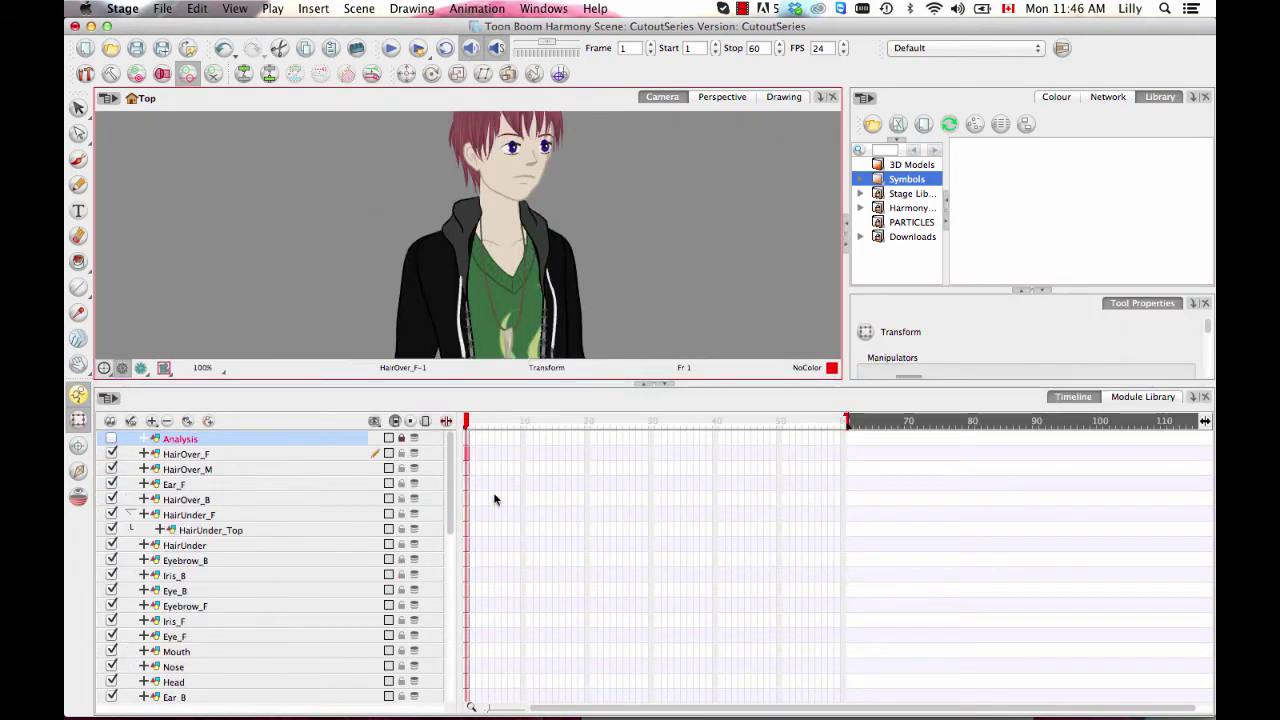
left_click_drag(458, 508, 512, 518)
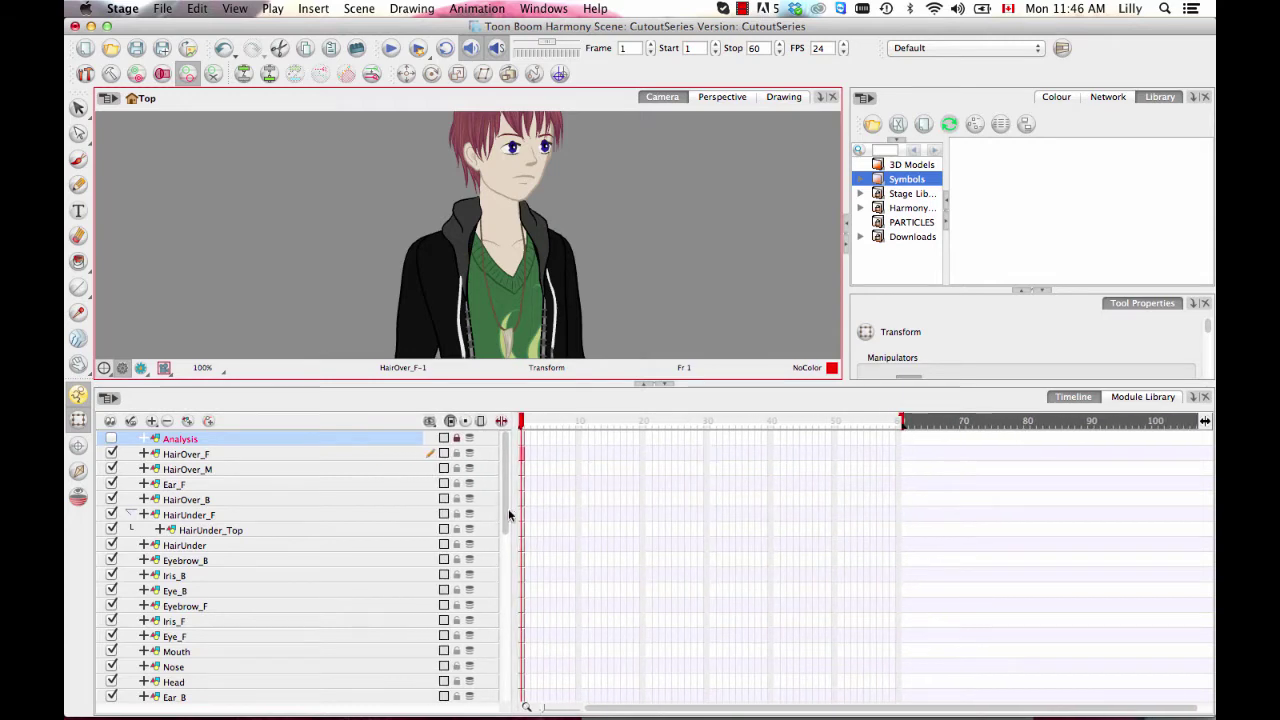
- Examine which parts of the character the HairUnder_Top, HairUnder_F and Head layers contain
left_click(220, 530)
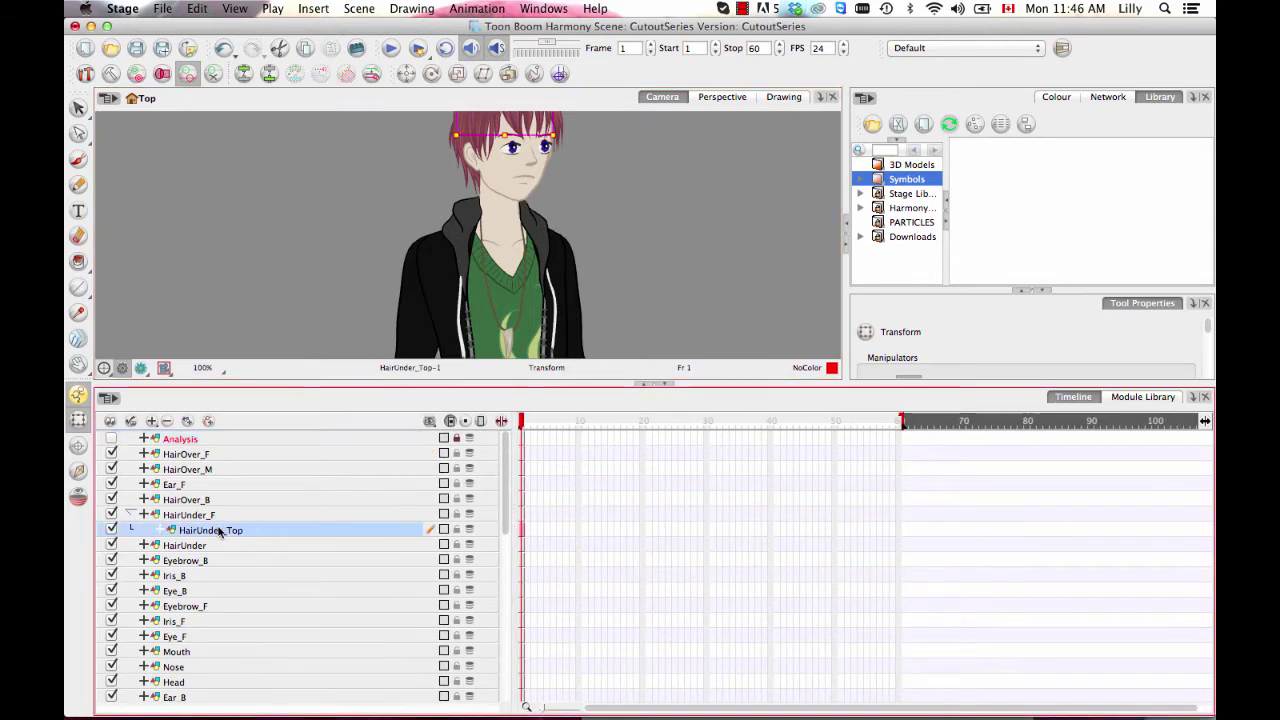
key("space")
left_click_drag(578, 203, 548, 285)
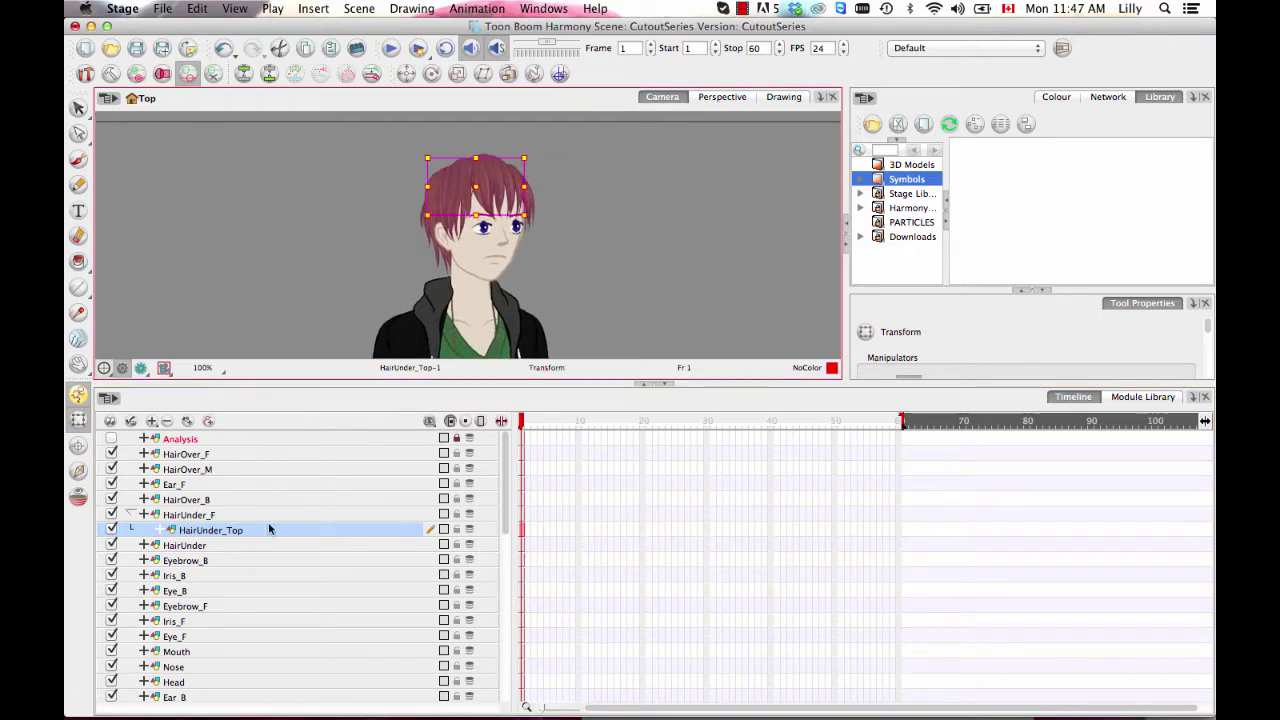
left_click(230, 516)
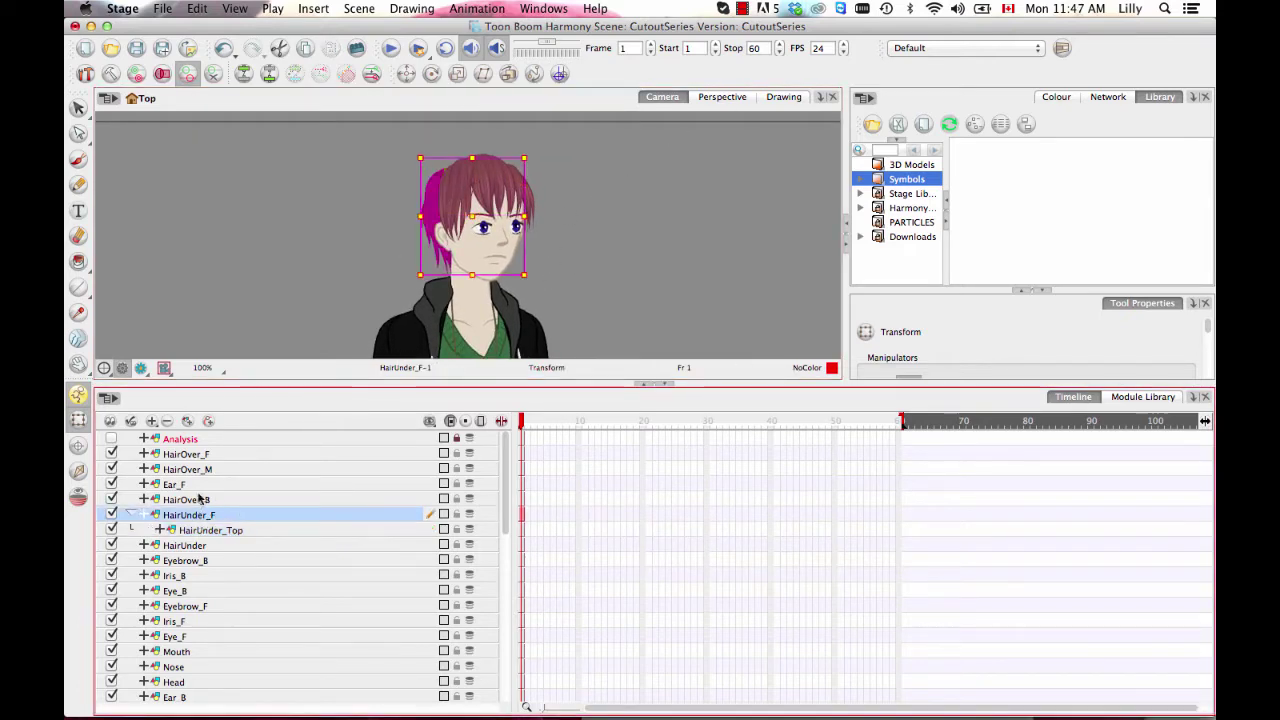
left_click(233, 529)
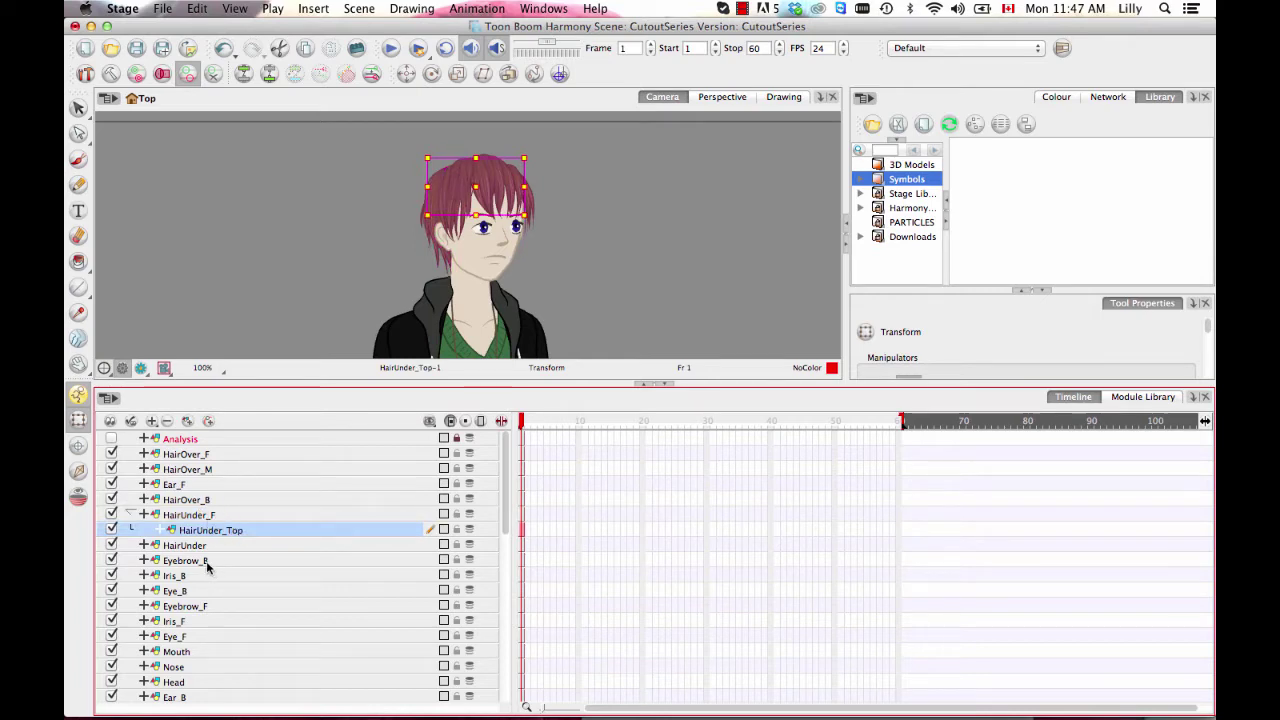
left_click(213, 684)
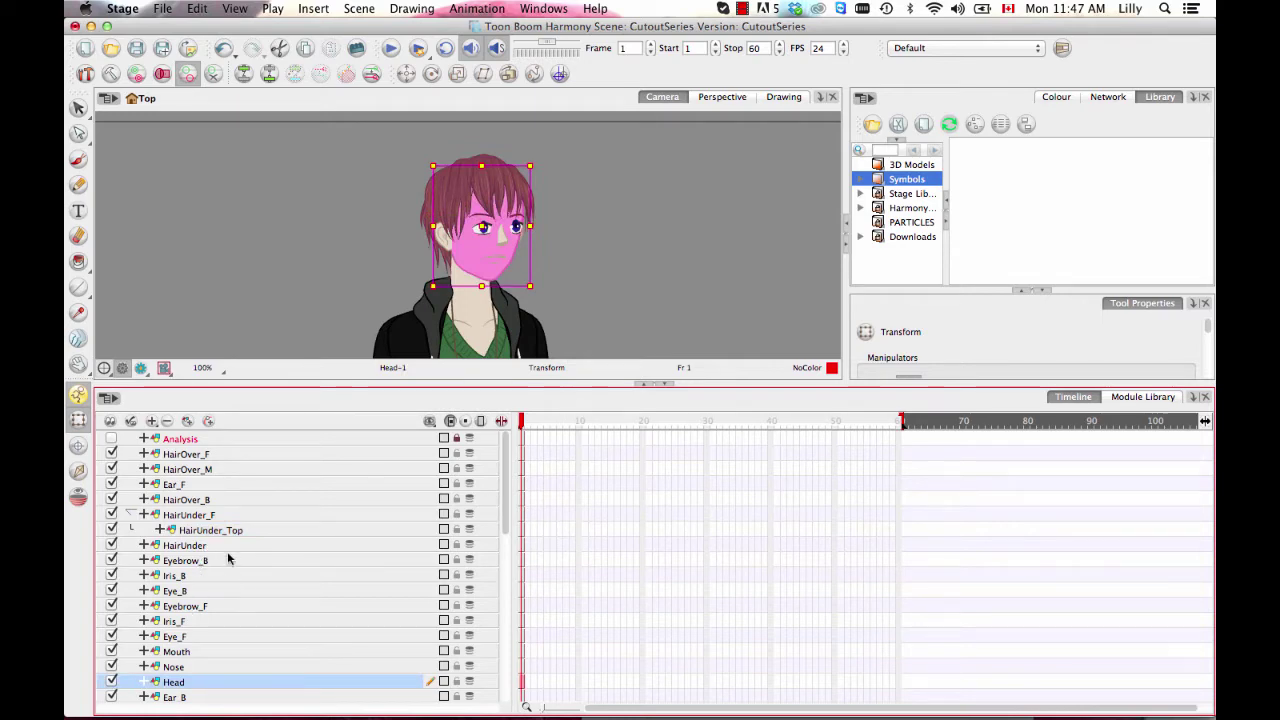
- Parent the HairUnder_F layer, together with its child HairUnder_Top, to the Head layer
scroll(505, 476, "down", 2)
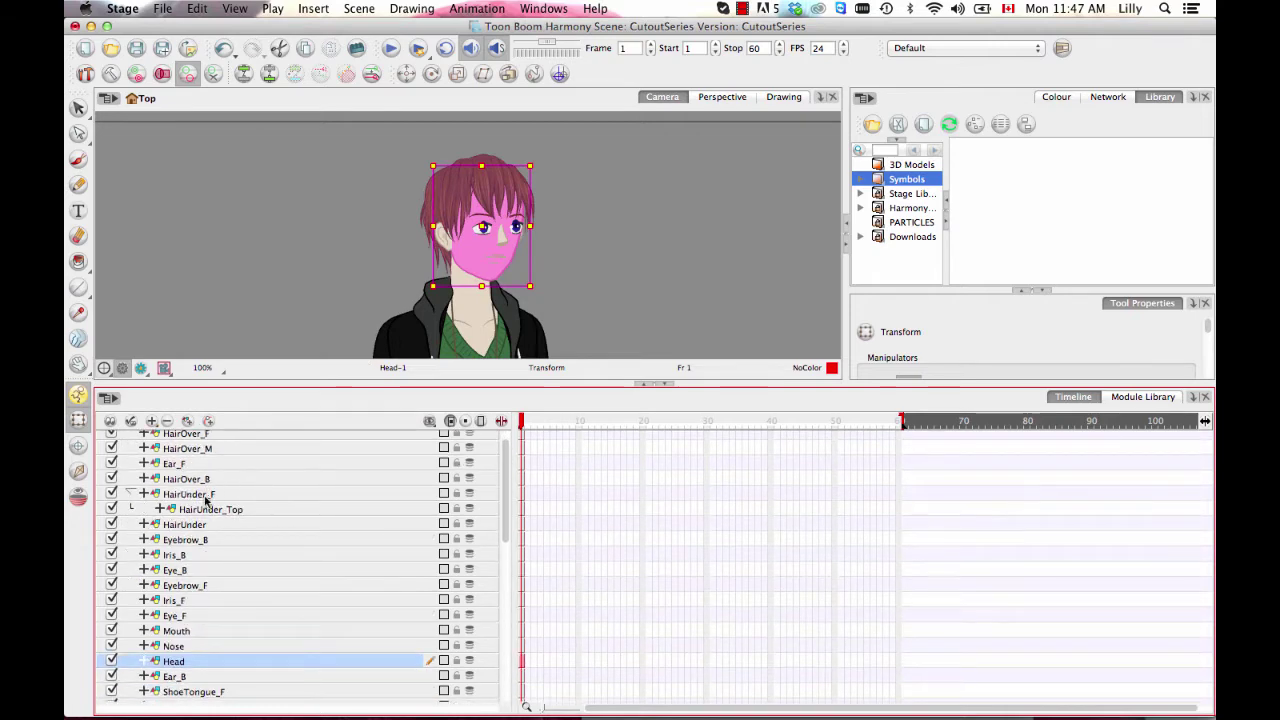
left_click(203, 497)
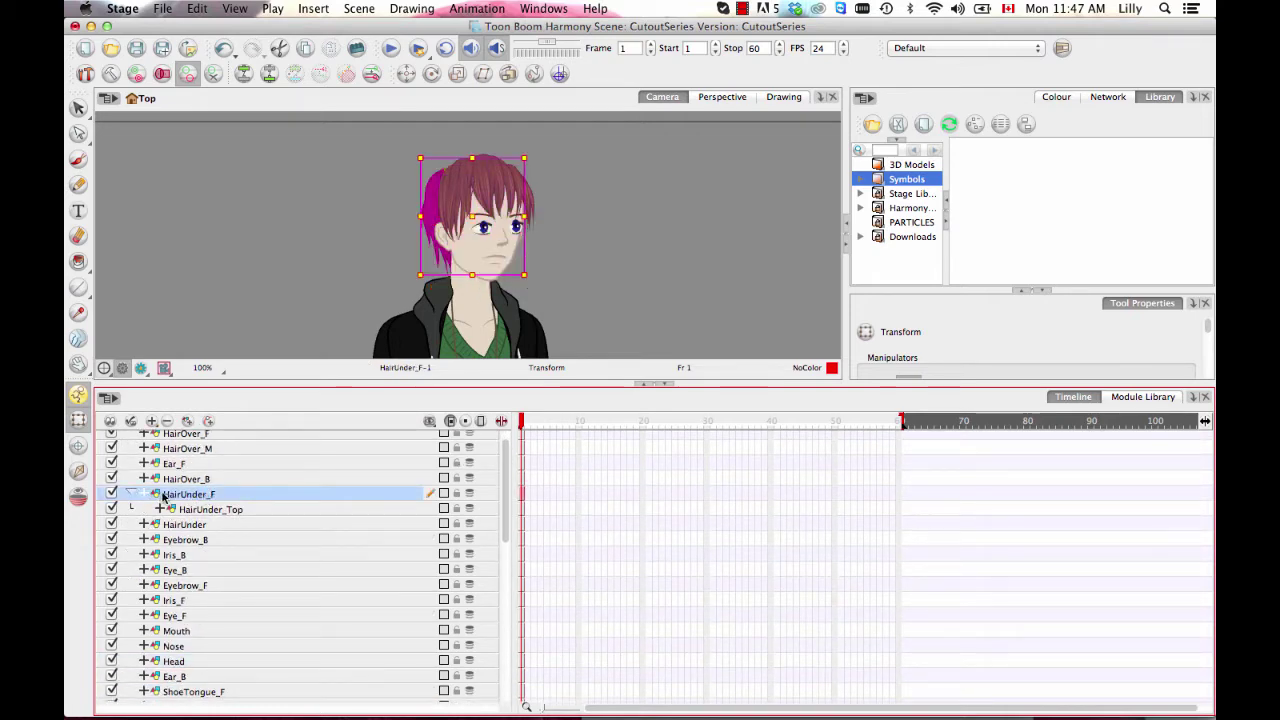
left_click_drag(158, 497, 184, 663)
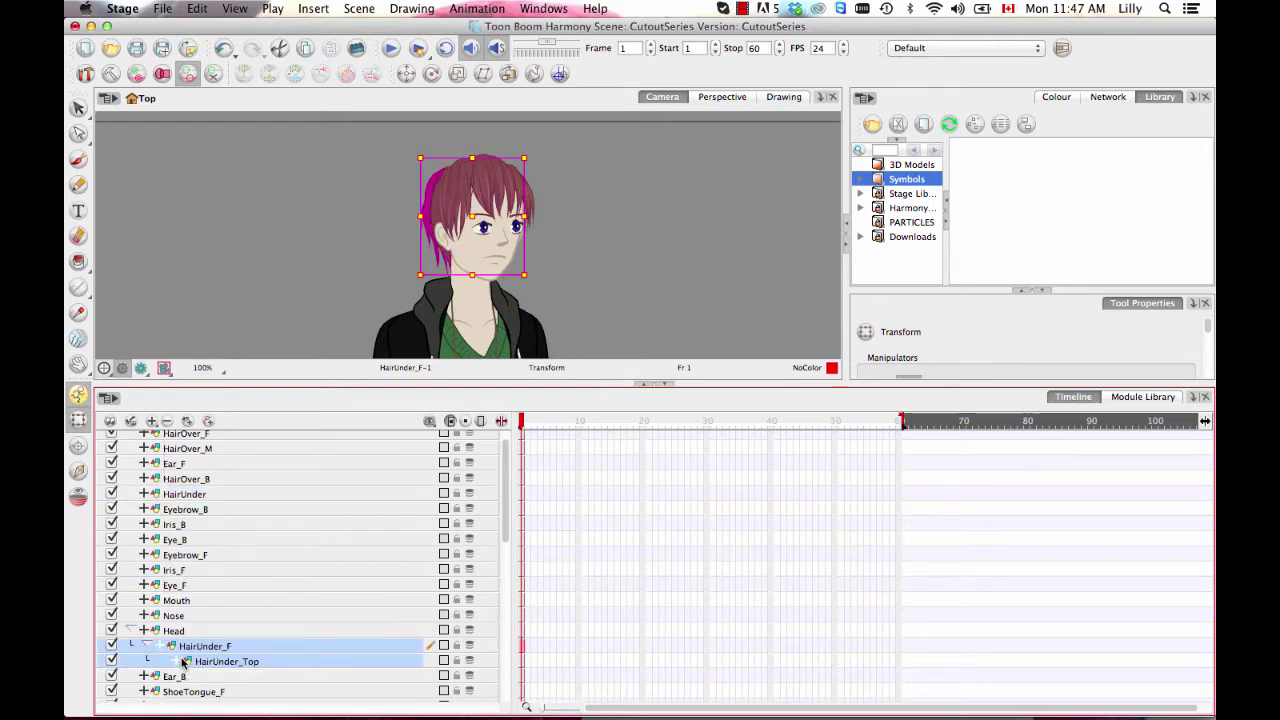
- Parent the HairOver_B, HairOver_M and HairOver_F layers to the Head layer
left_click(216, 482)
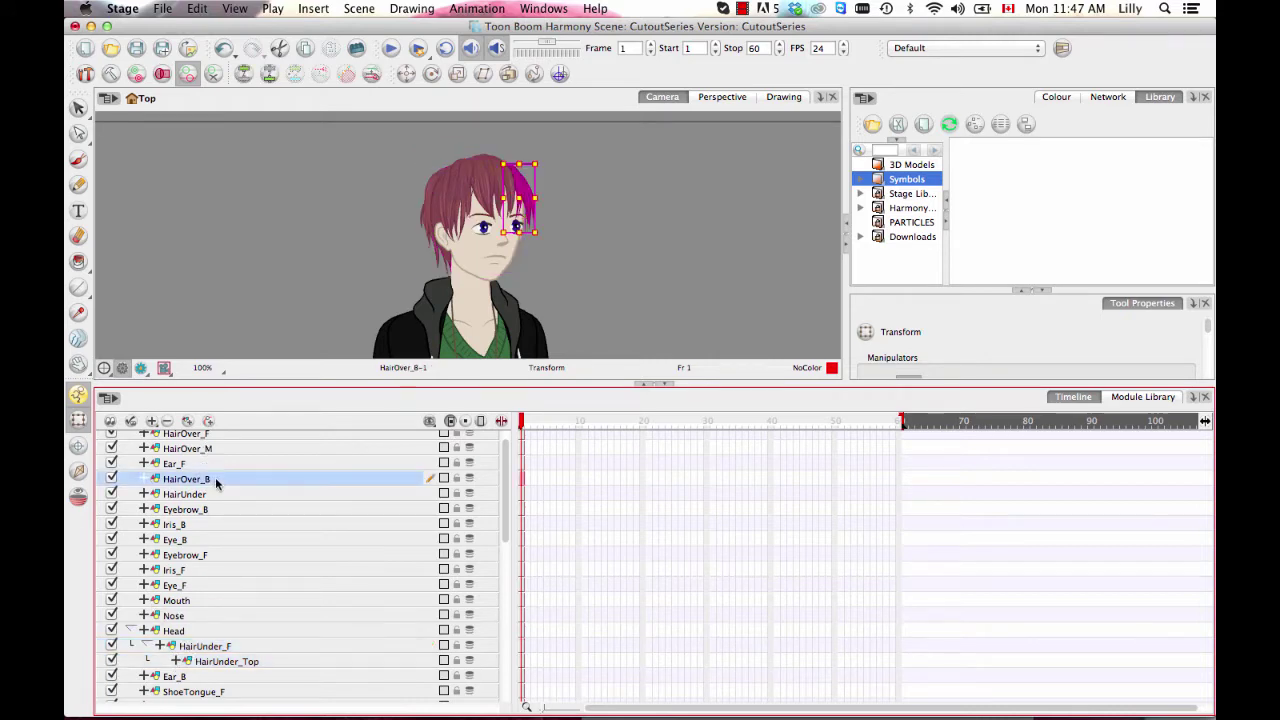
left_click_drag(156, 480, 186, 630)
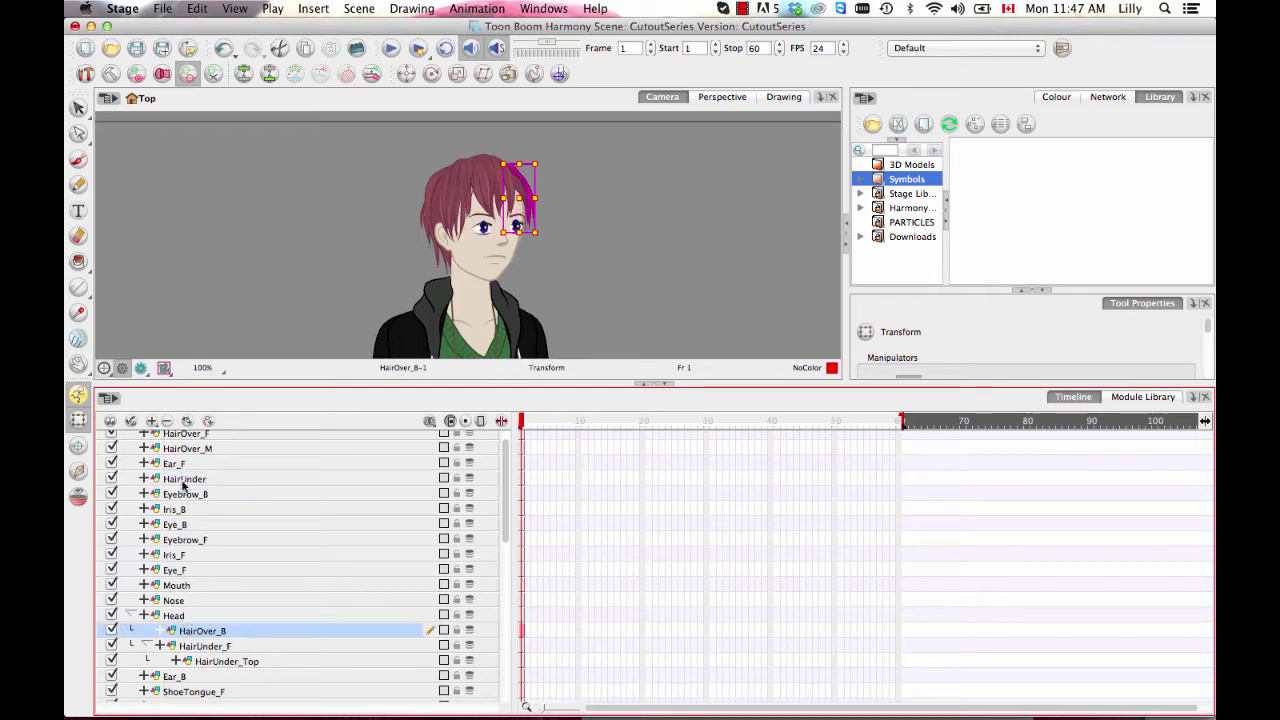
left_click(182, 450)
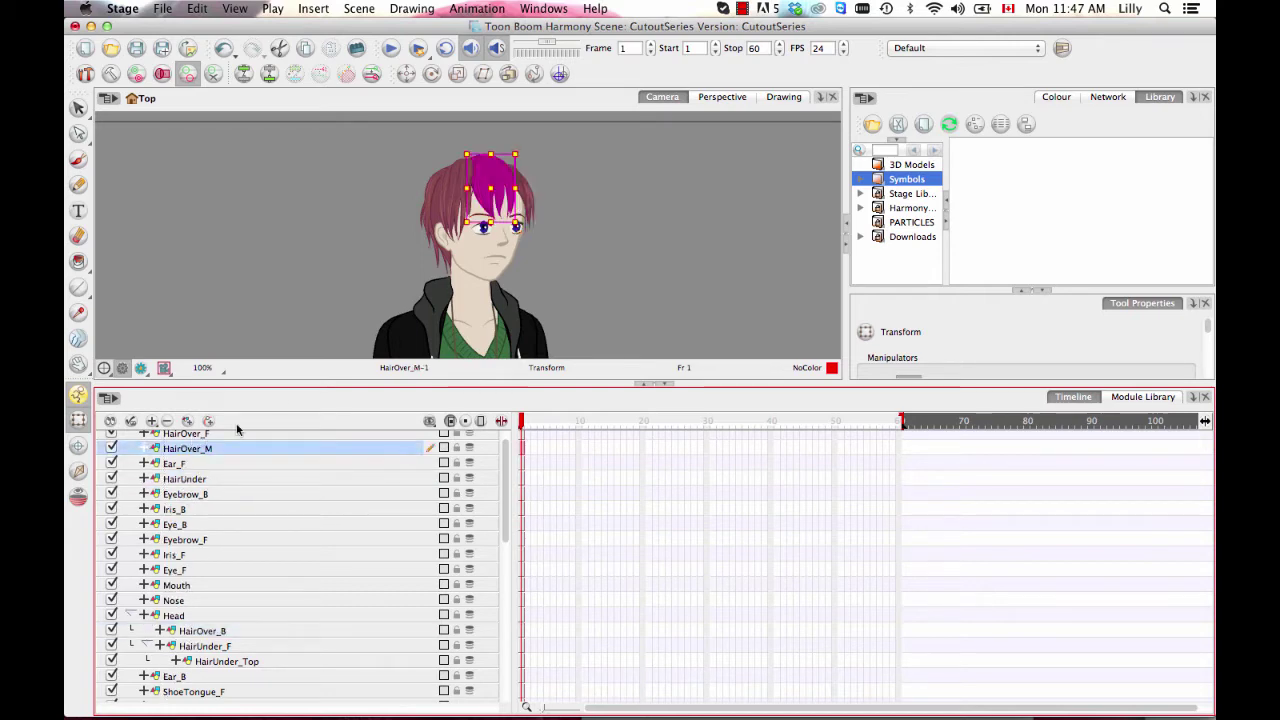
left_click_drag(503, 472, 505, 443)
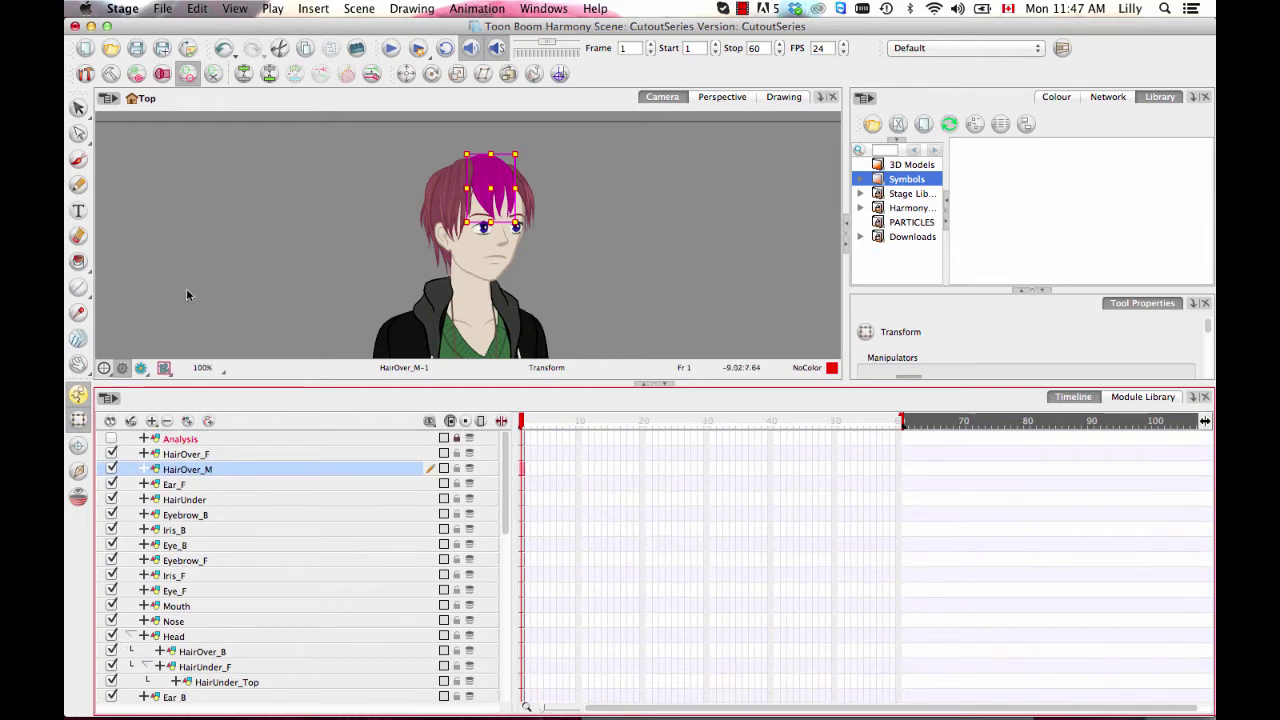
left_click(179, 455, "shift")
left_click_drag(179, 458, 194, 638)
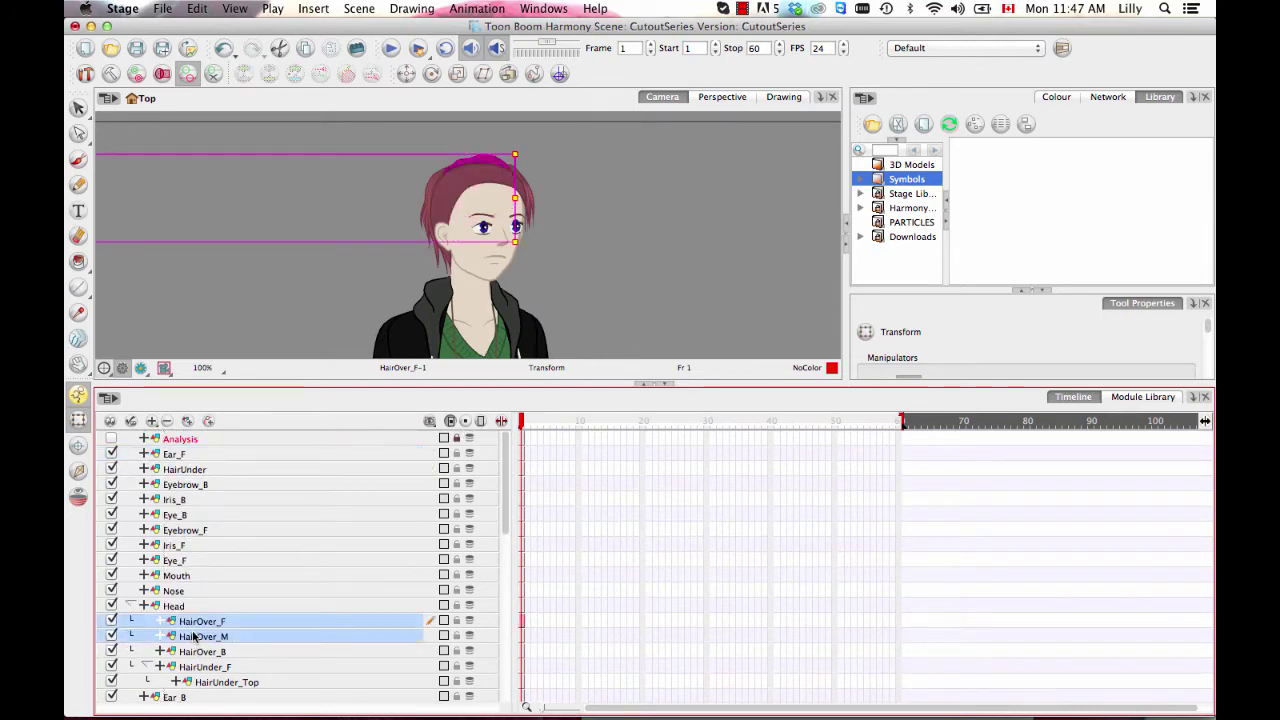
- Parent all layers from Ear_F through Nose, including HairUnder, eyebrows, irises, eyes and mouth, to the Head layer
left_click(186, 455)
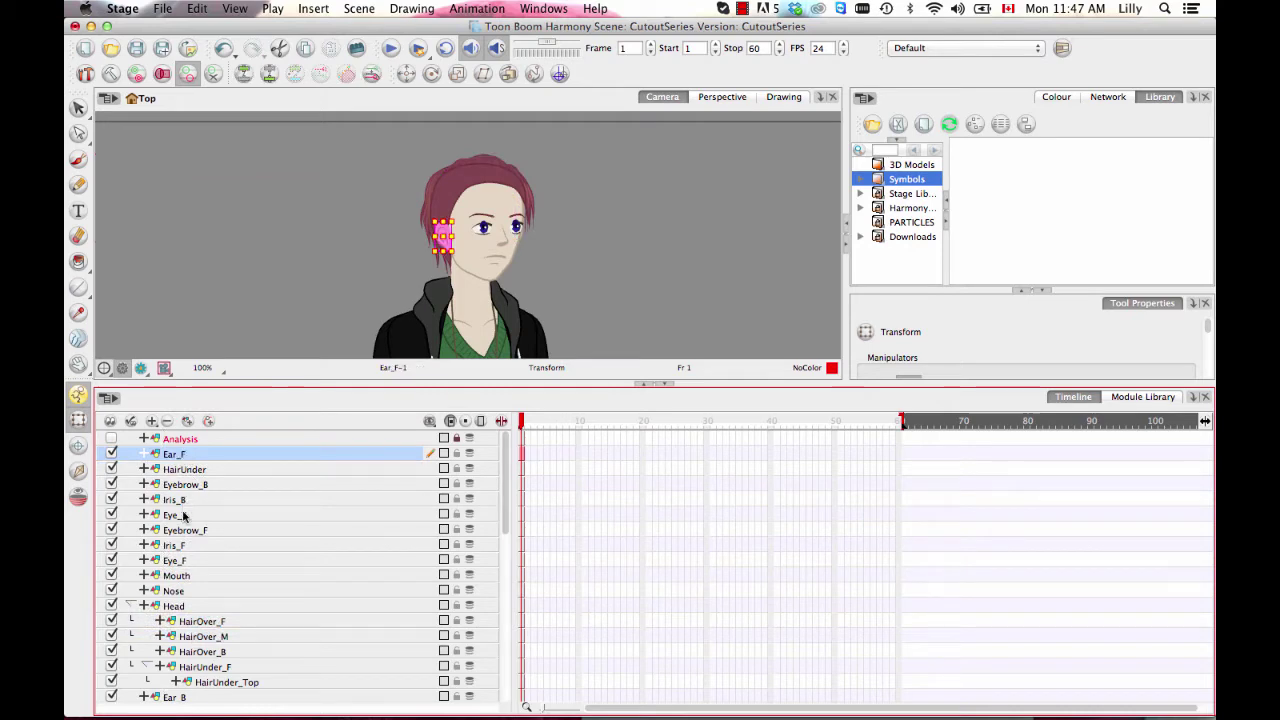
left_click(175, 592, "shift")
left_click_drag(163, 454, 180, 607)
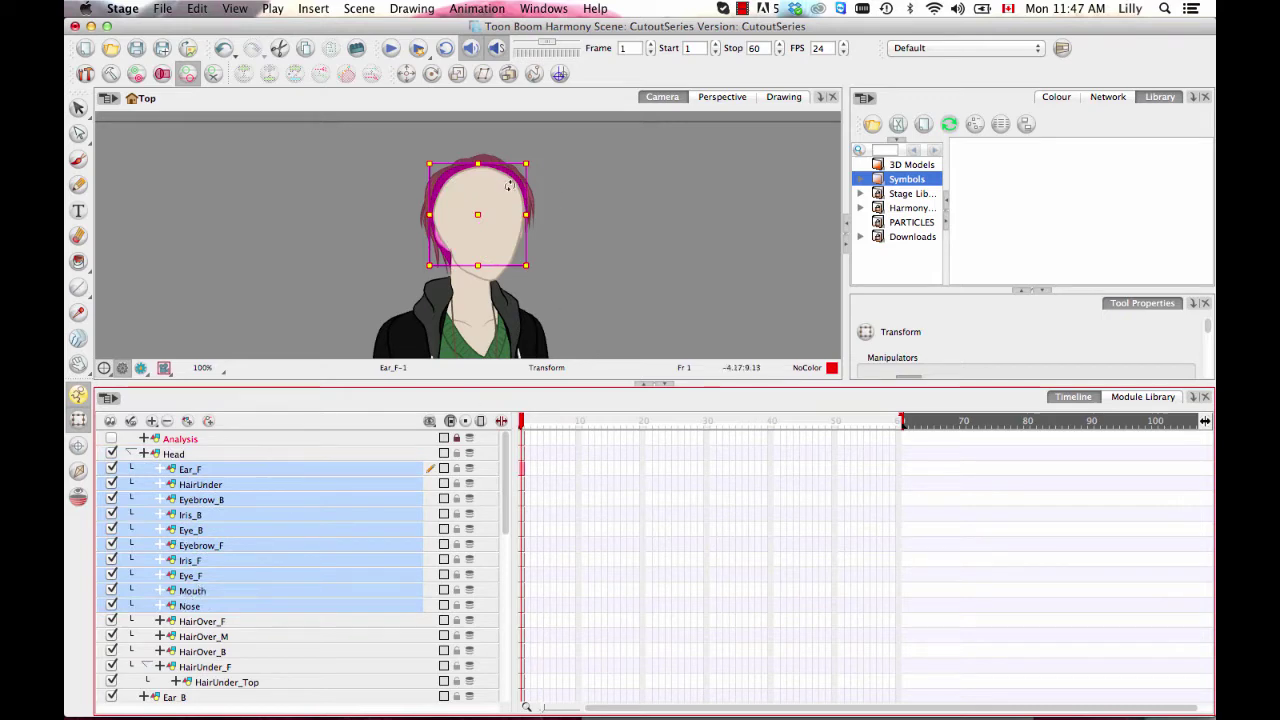
- Move the HairUnder_Top layer out of HairUnder_F and parent it directly to the Head layer, above HairUnder_F
left_click(591, 288)
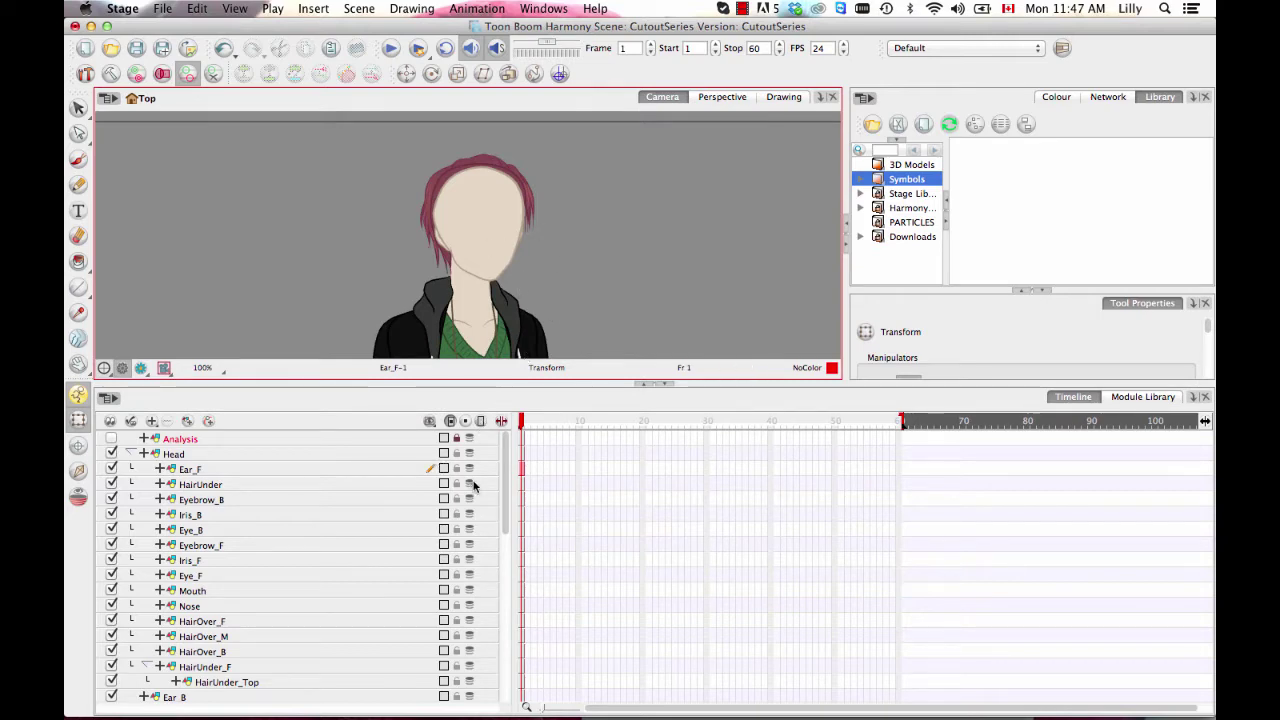
left_click(228, 682)
left_click_drag(188, 681, 185, 666)
left_click(195, 682)
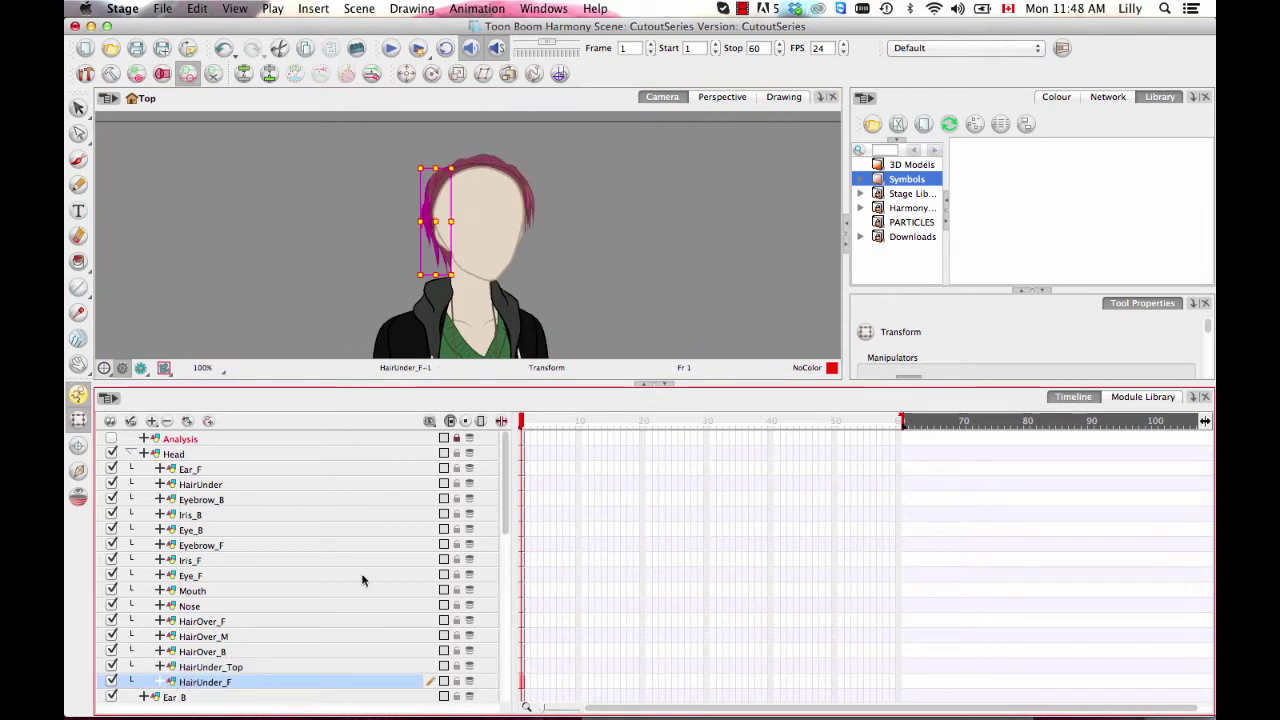
- Parent the Ear_B layer to the Head layer, placing it between Nose and HairOver_F
scroll(500, 490, "down", 10)
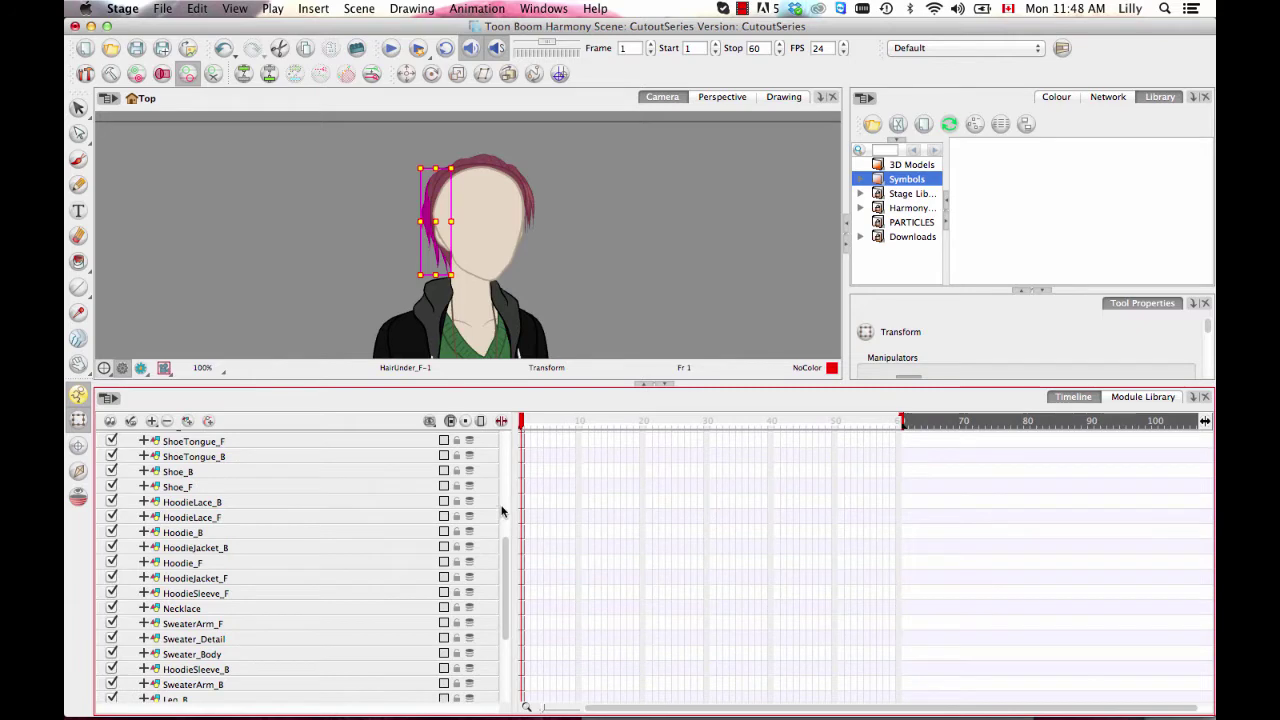
scroll(502, 545, "up", 3)
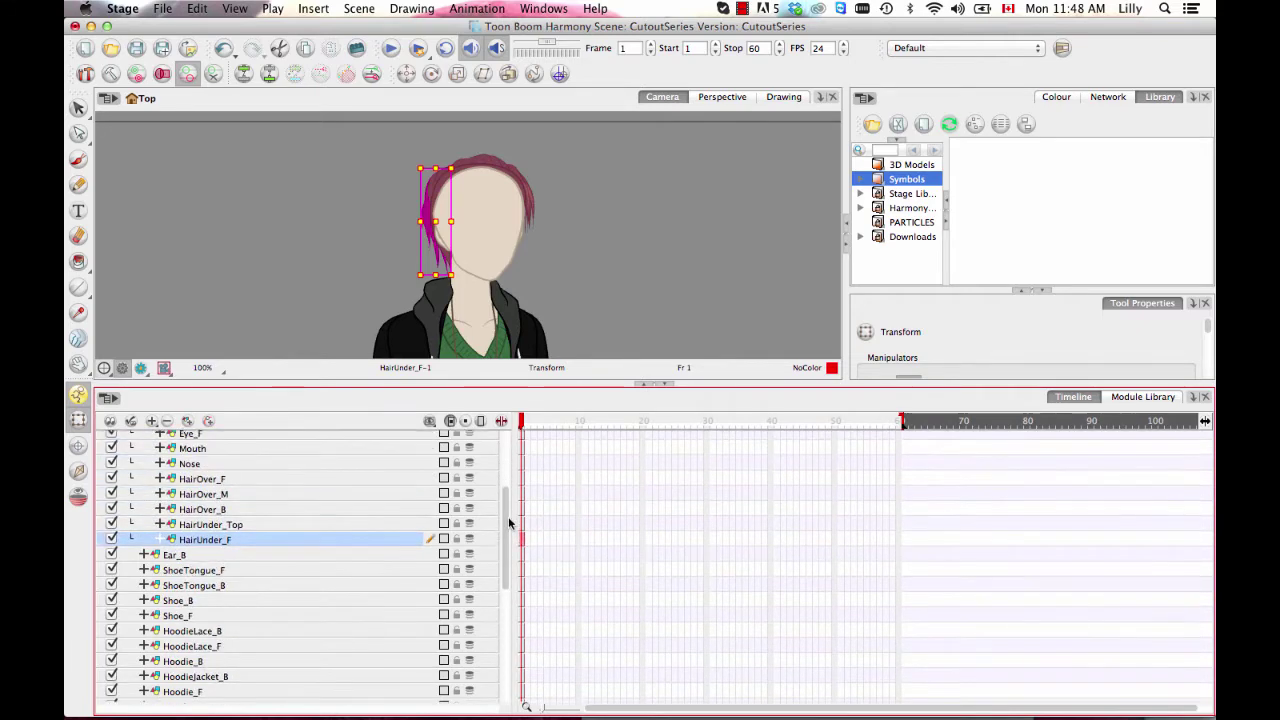
left_click(238, 556)
scroll(504, 530, "up", 2)
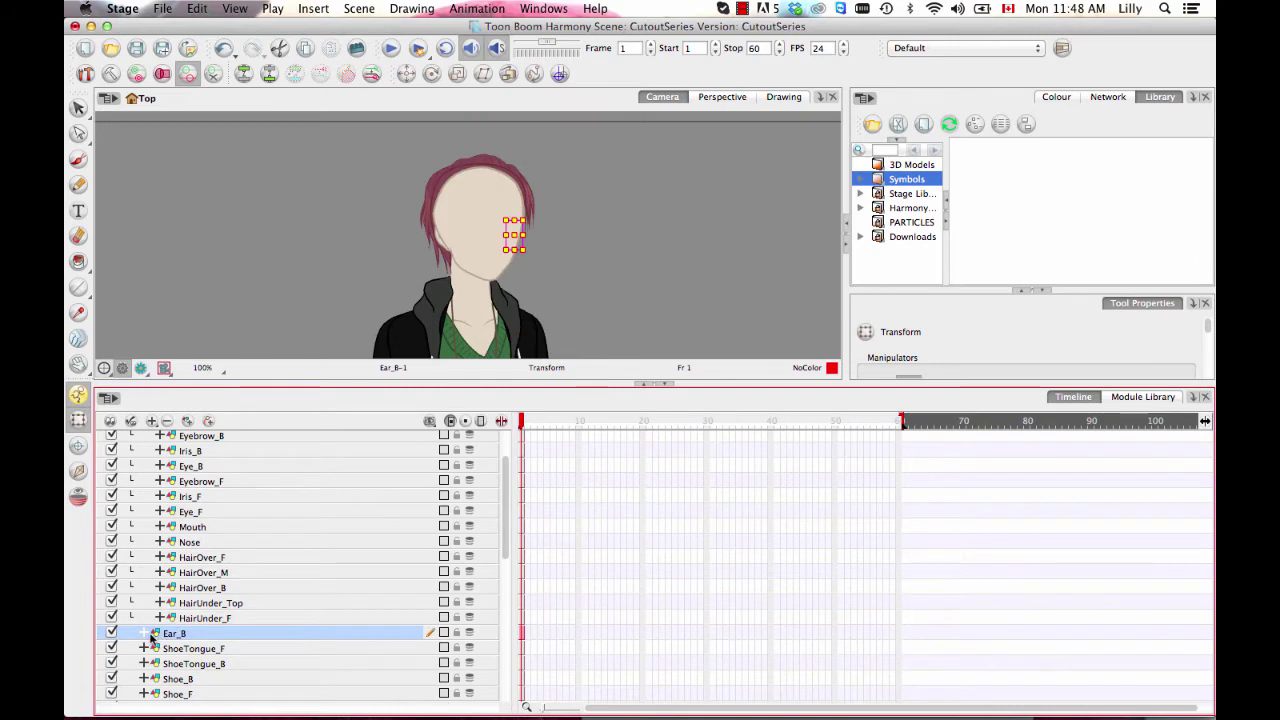
double_click(152, 636)
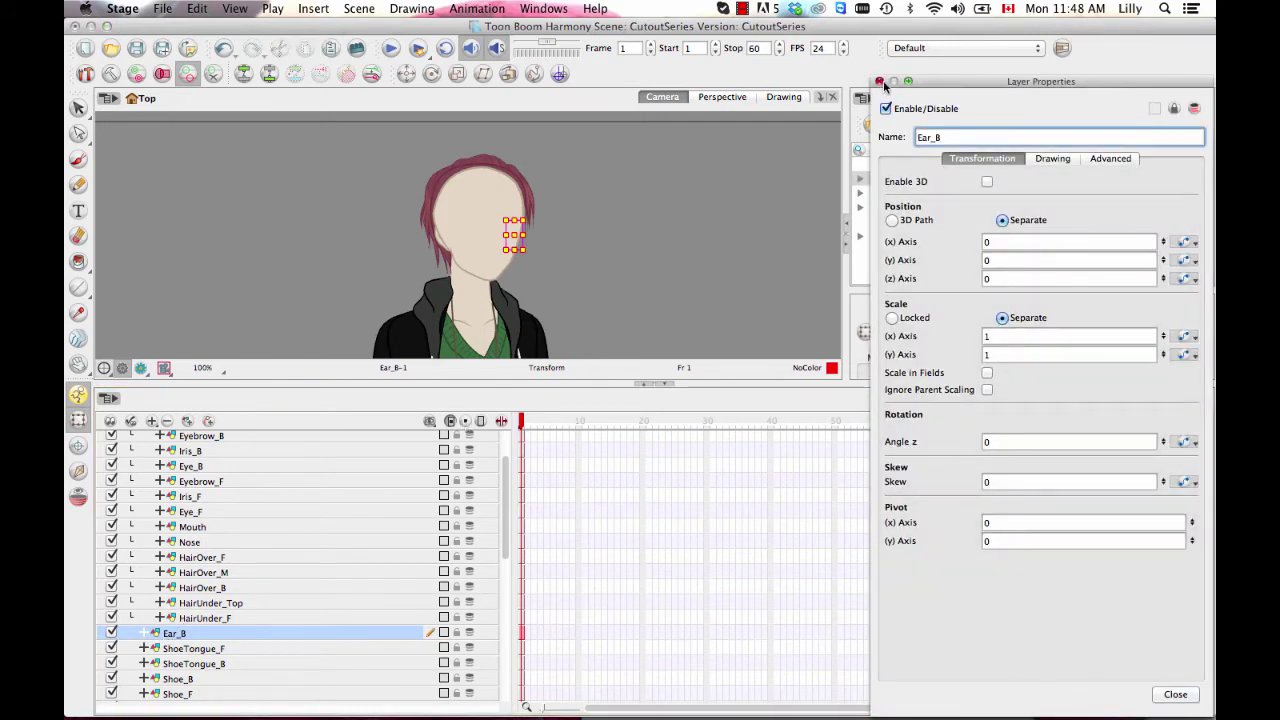
left_click(879, 81)
left_click_drag(150, 638, 195, 548)
left_click_drag(511, 500, 513, 470)
- Undo and redo the Ear_B parenting to compare how the back ear looks around the head
left_click(625, 318)
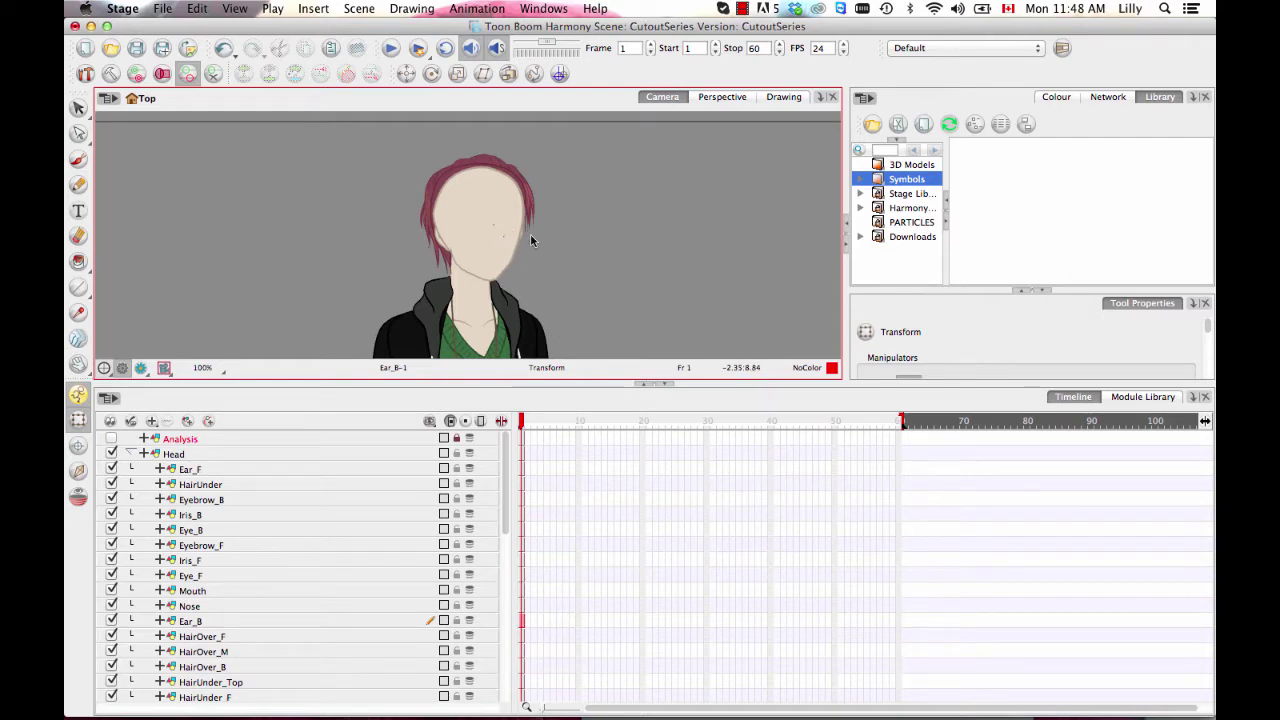
key("super+z")
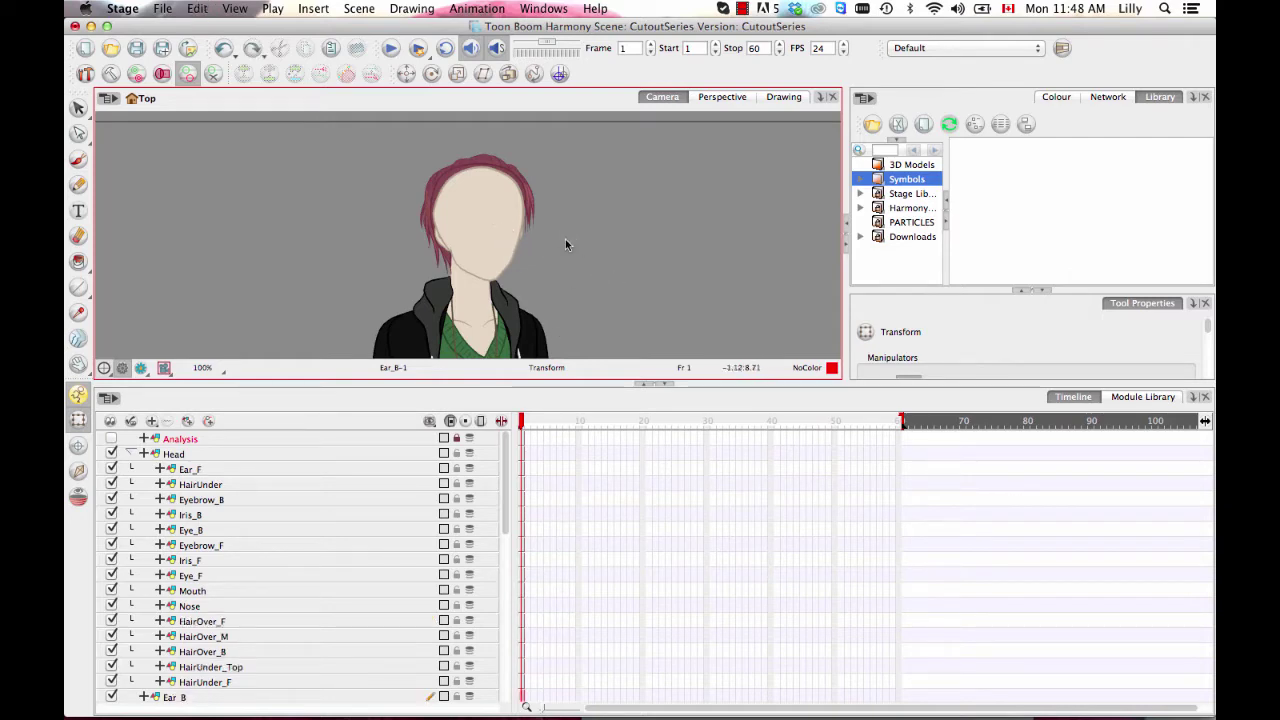
key("super+shift+z")
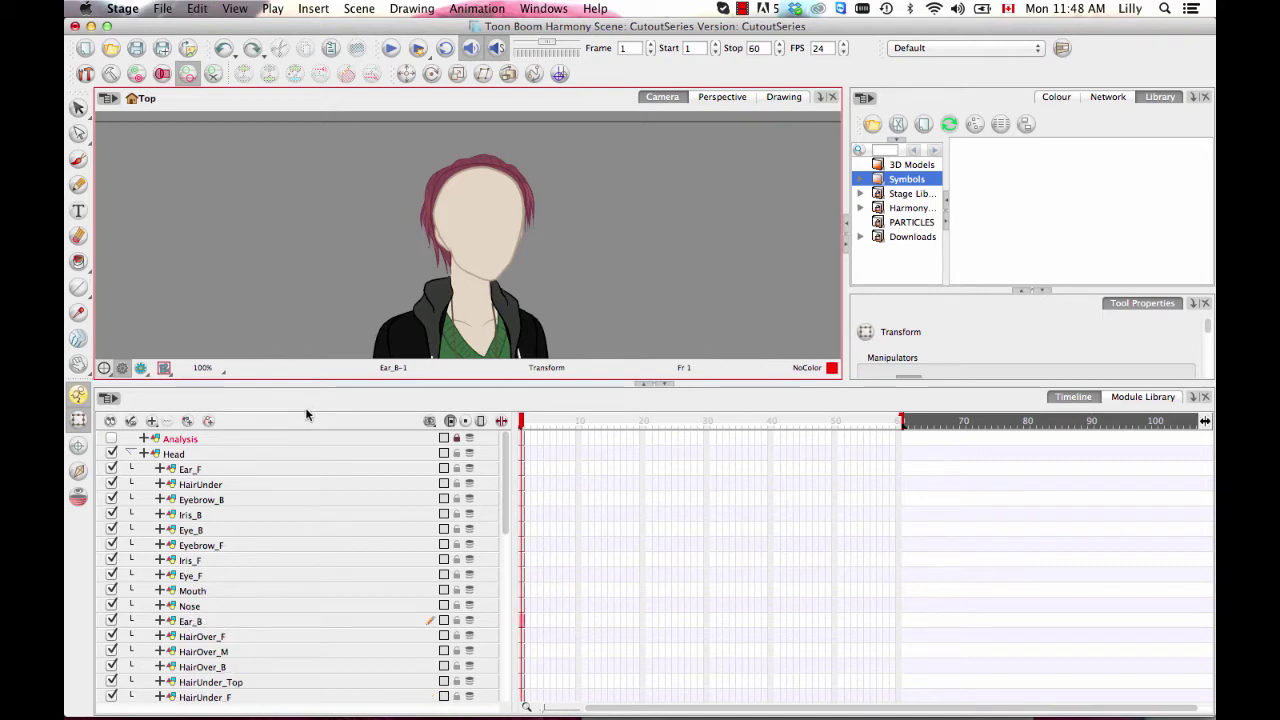
- Delete the stray black dot on the HairOver_F layer, far outside the camera frame, using the Select tool
left_click(497, 219)
left_click_drag(515, 250, 654, 242)
left_click_drag(222, 197, 500, 229)
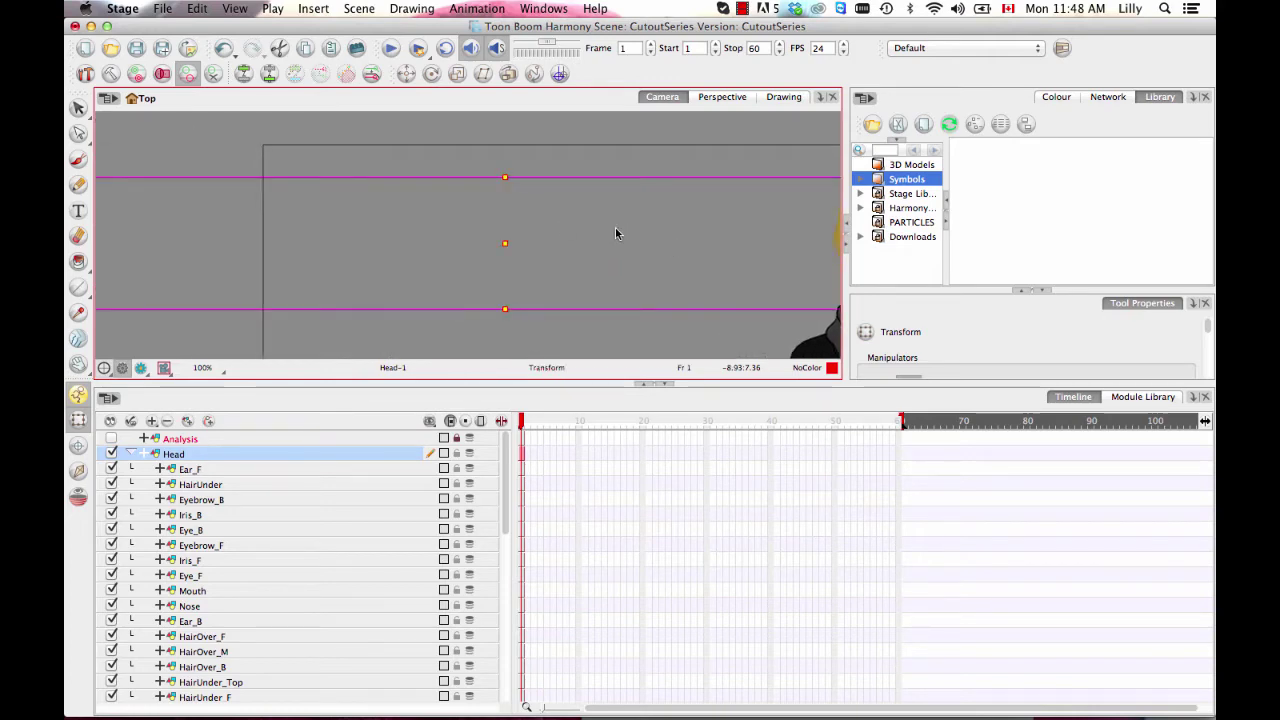
left_click_drag(323, 231, 620, 247)
left_click(80, 109)
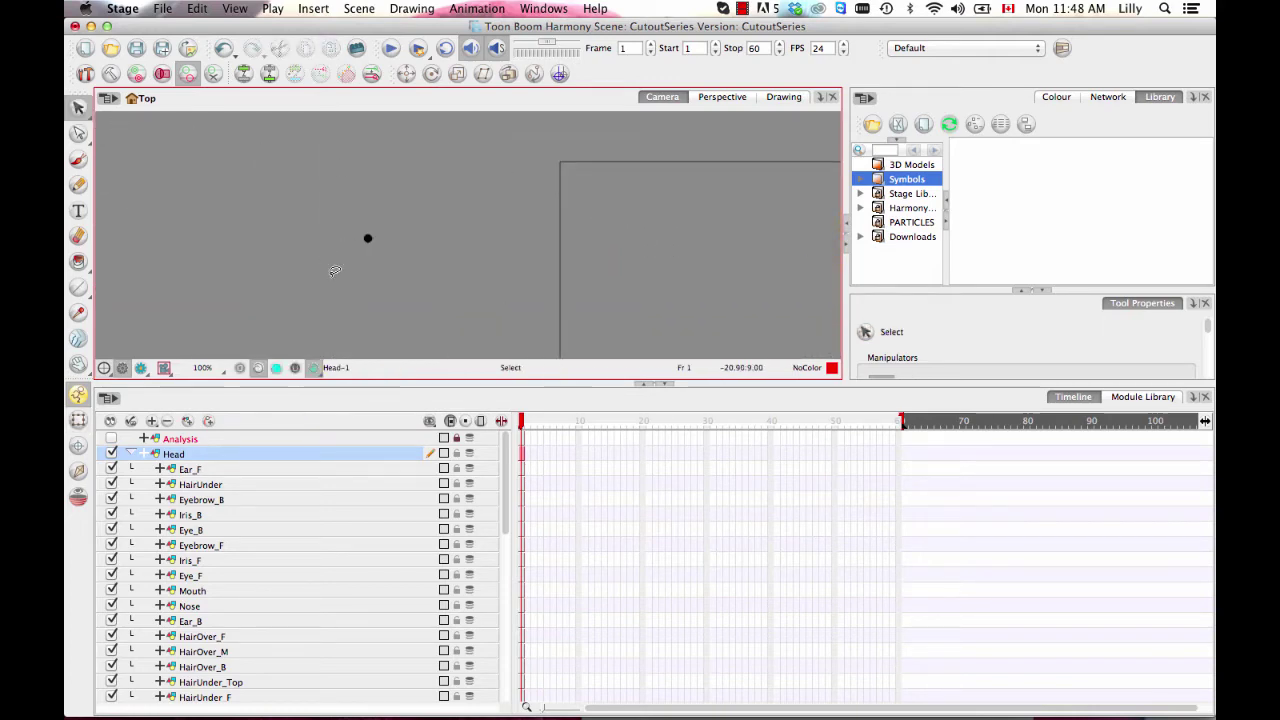
left_click_drag(335, 268, 333, 209)
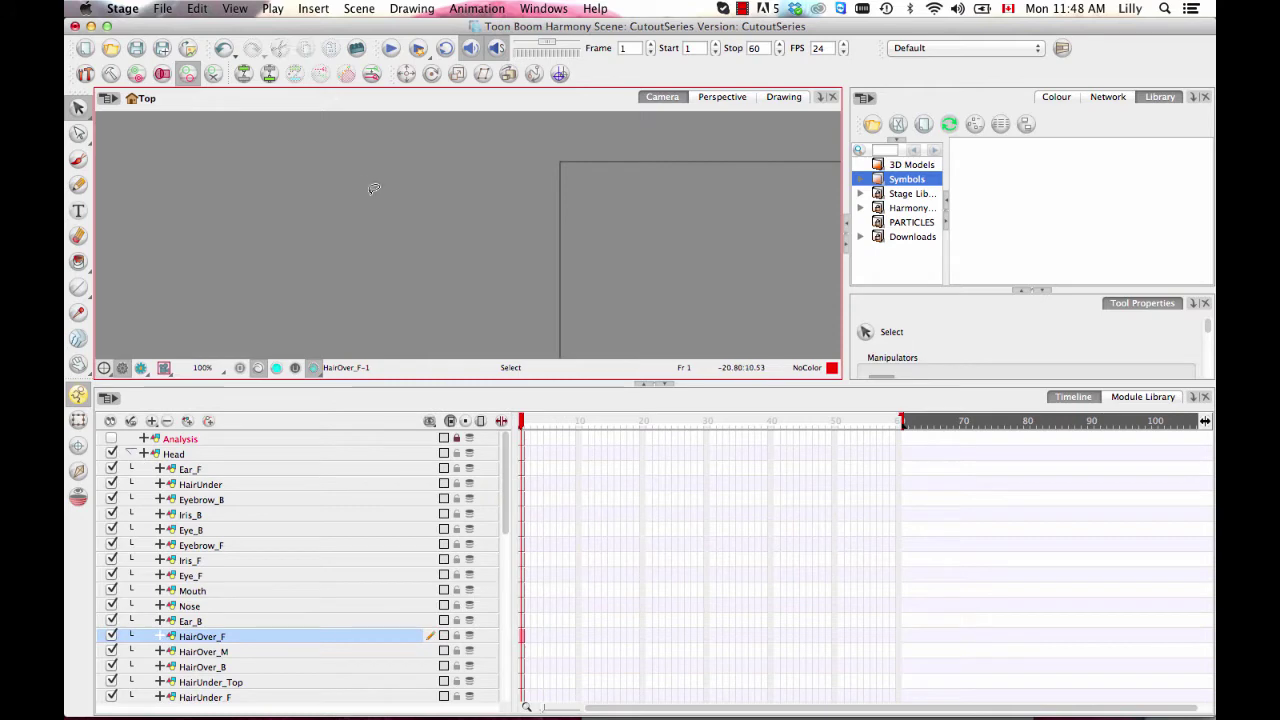
- Select the Head layer with the Transform tool and check the bounding box around the head and its child layers
scroll(375, 190, "right", 6)
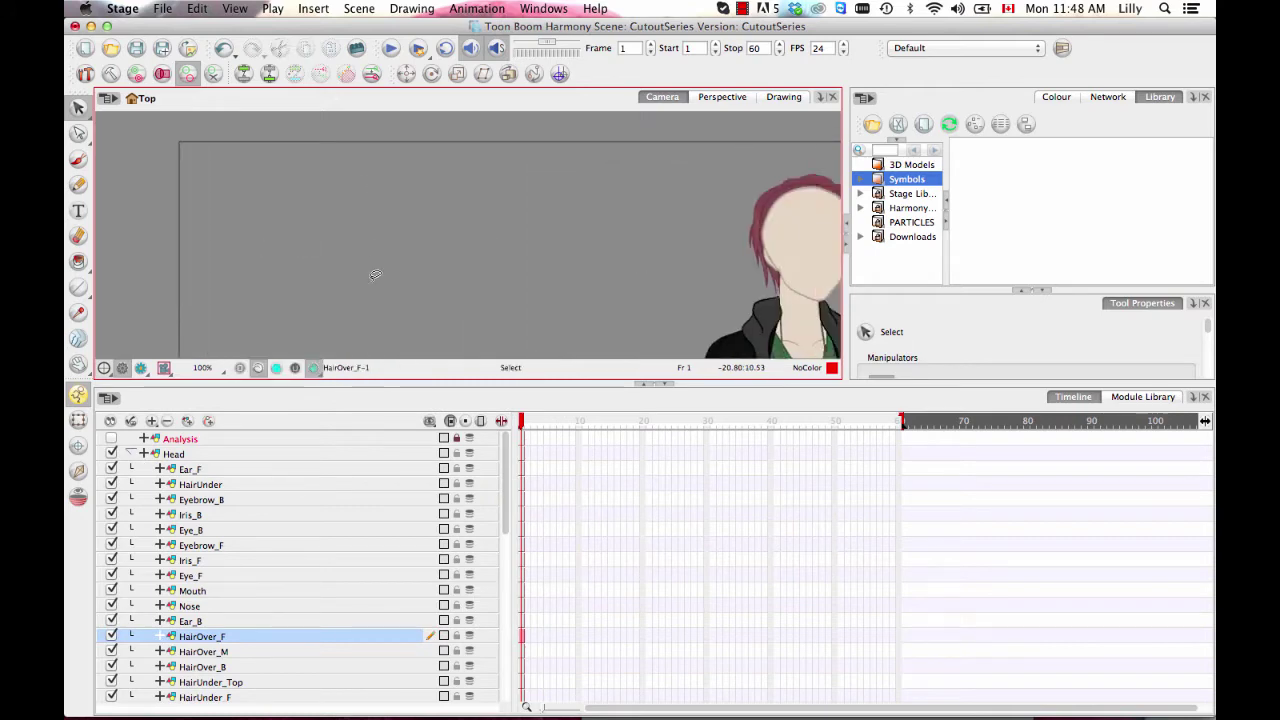
key("shift+t")
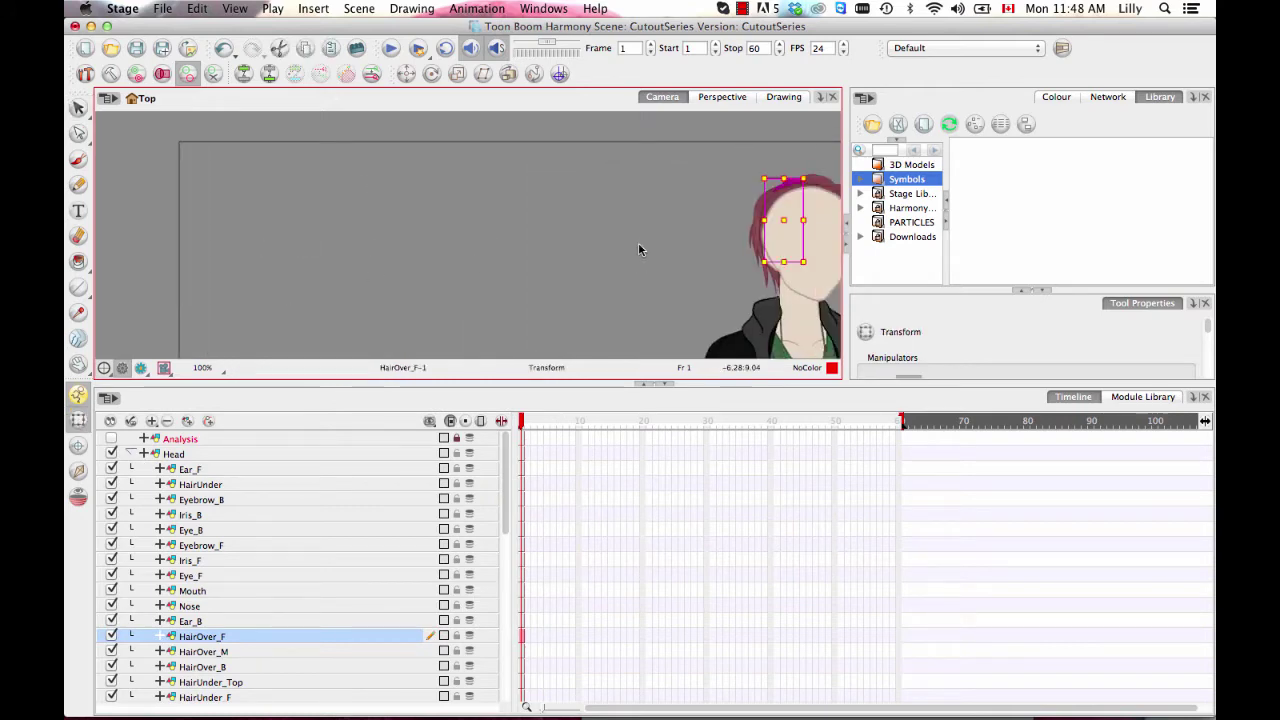
scroll(640, 244, "left", 4)
left_click(218, 455)
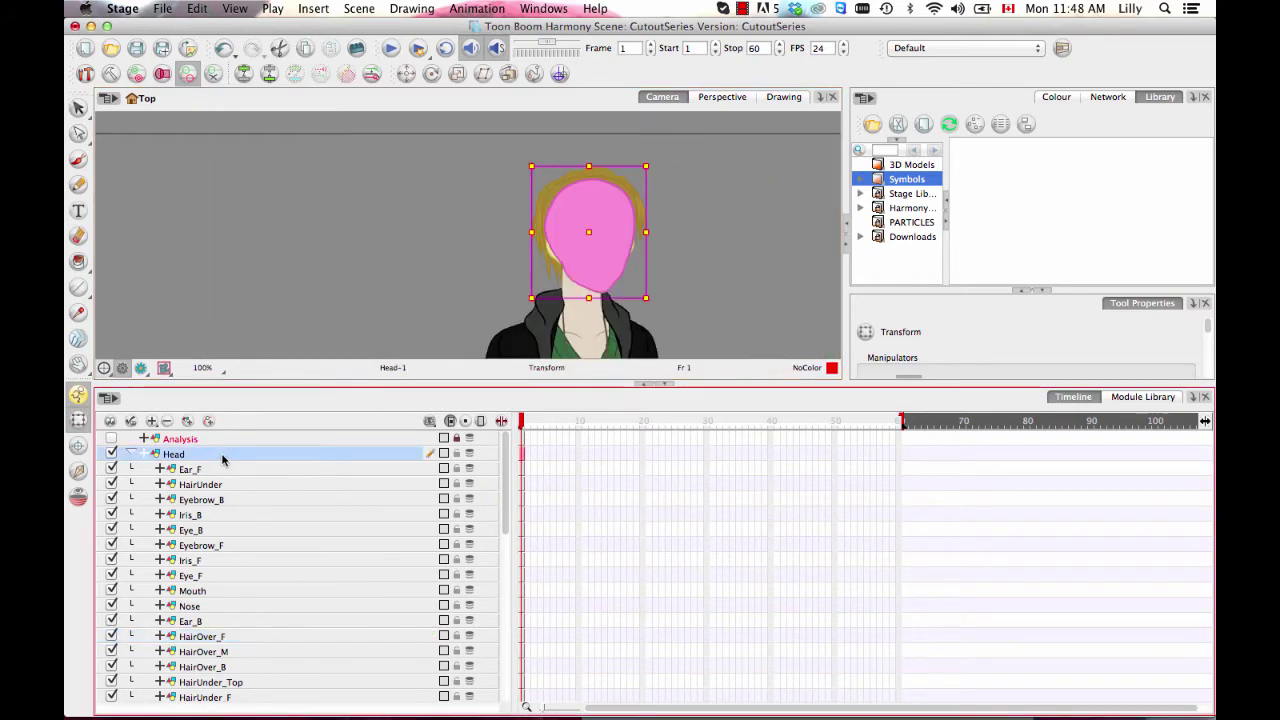
scroll(685, 283, "up", 3)
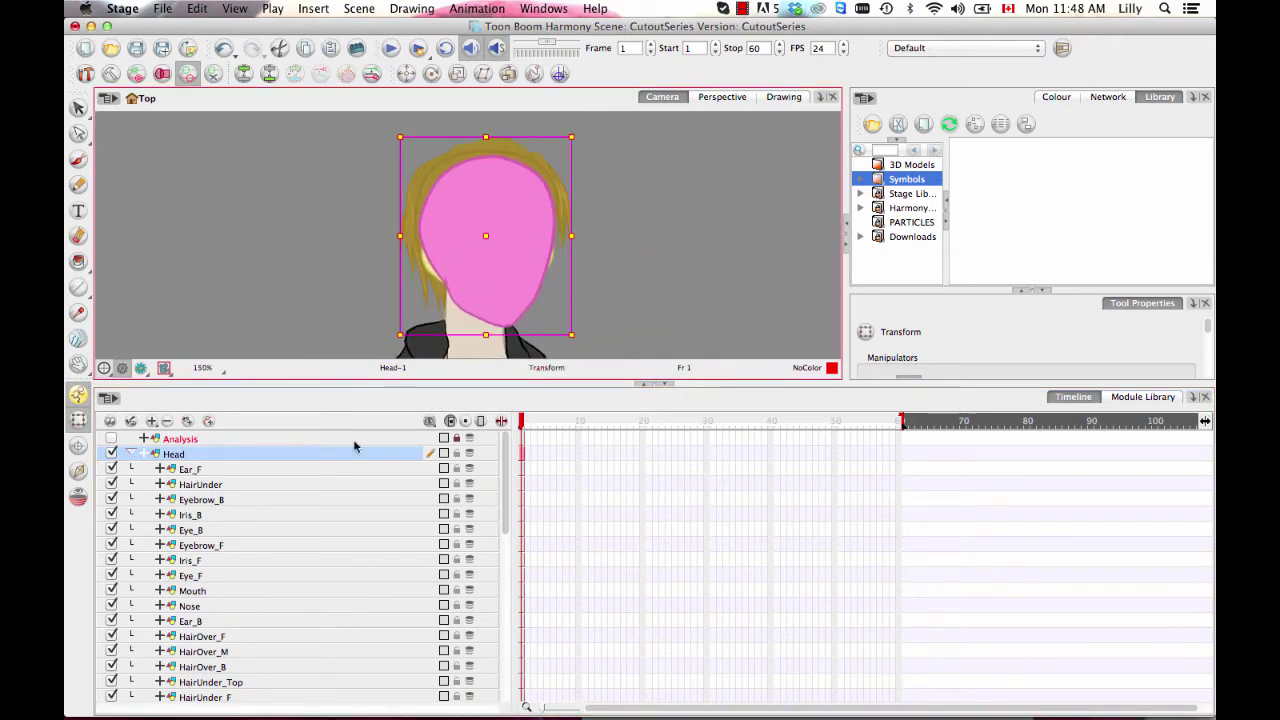
left_click(286, 468)
left_click(284, 456)
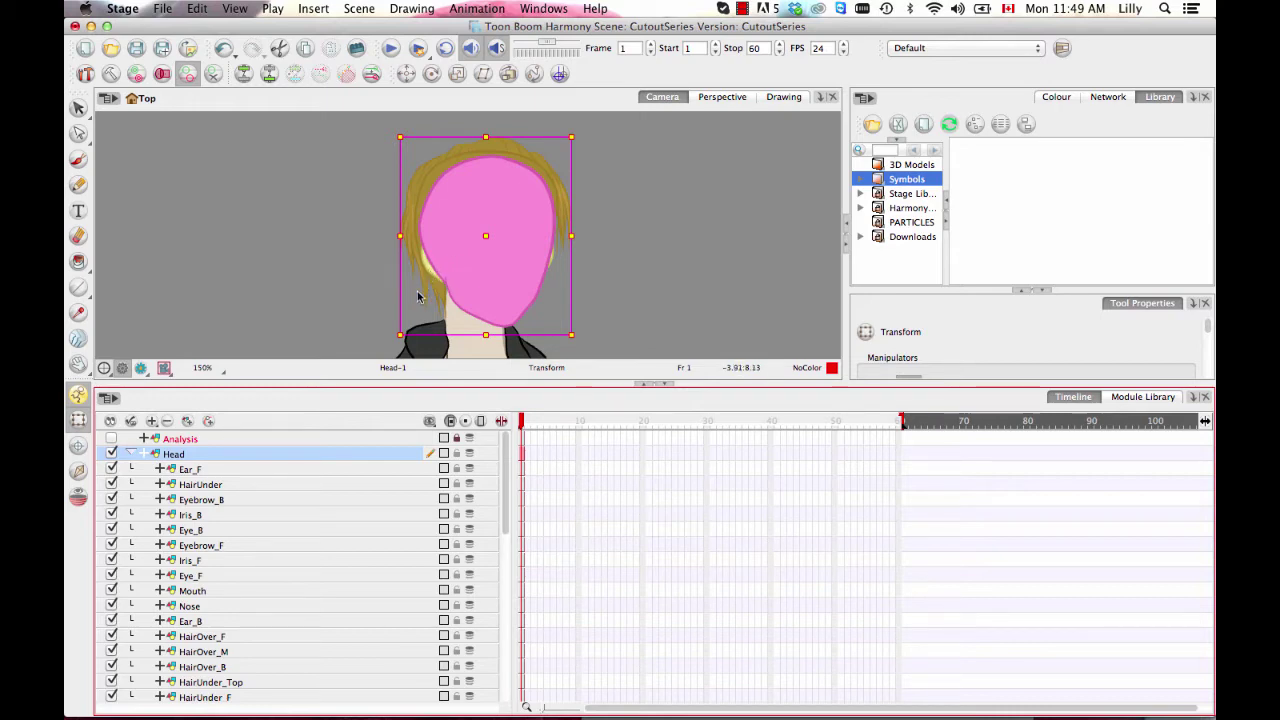
- Bring up the Network view and enlarge it by shrinking the Timeline and Camera views and collapsing Tool Properties
left_click_drag(320, 387, 321, 505)
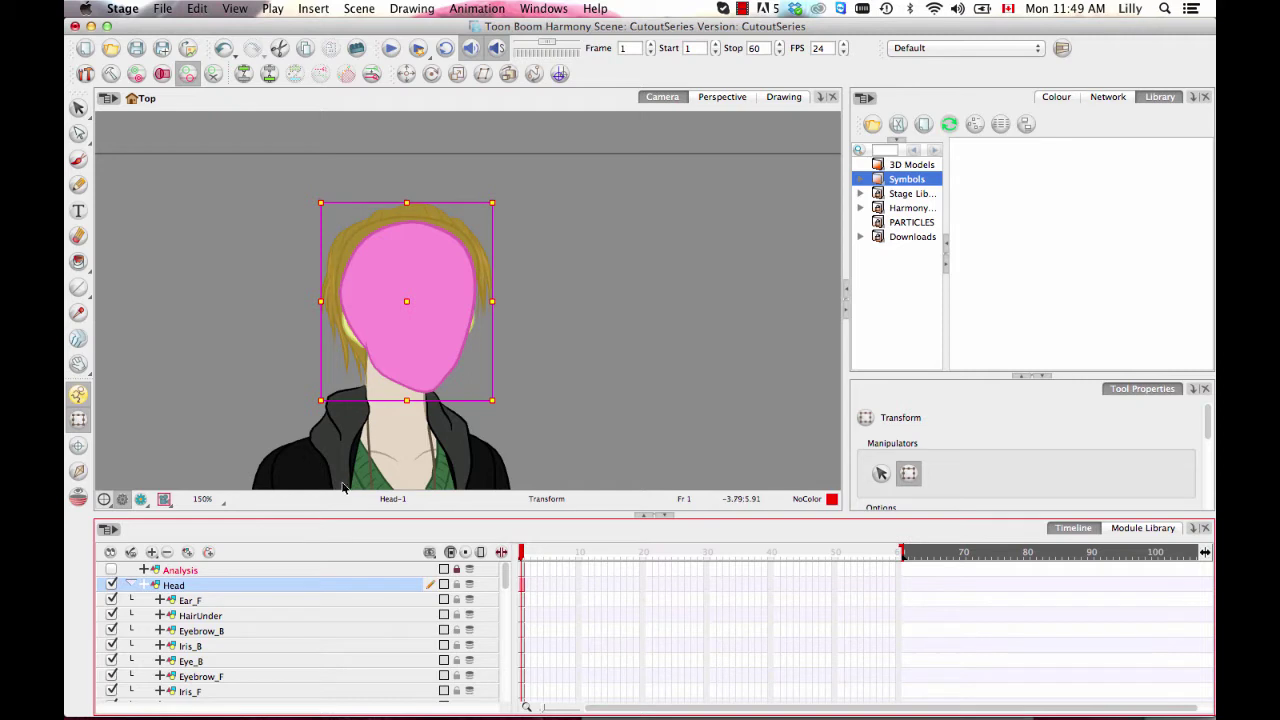
left_click(1118, 97)
left_click(968, 258)
left_click_drag(967, 260, 991, 256)
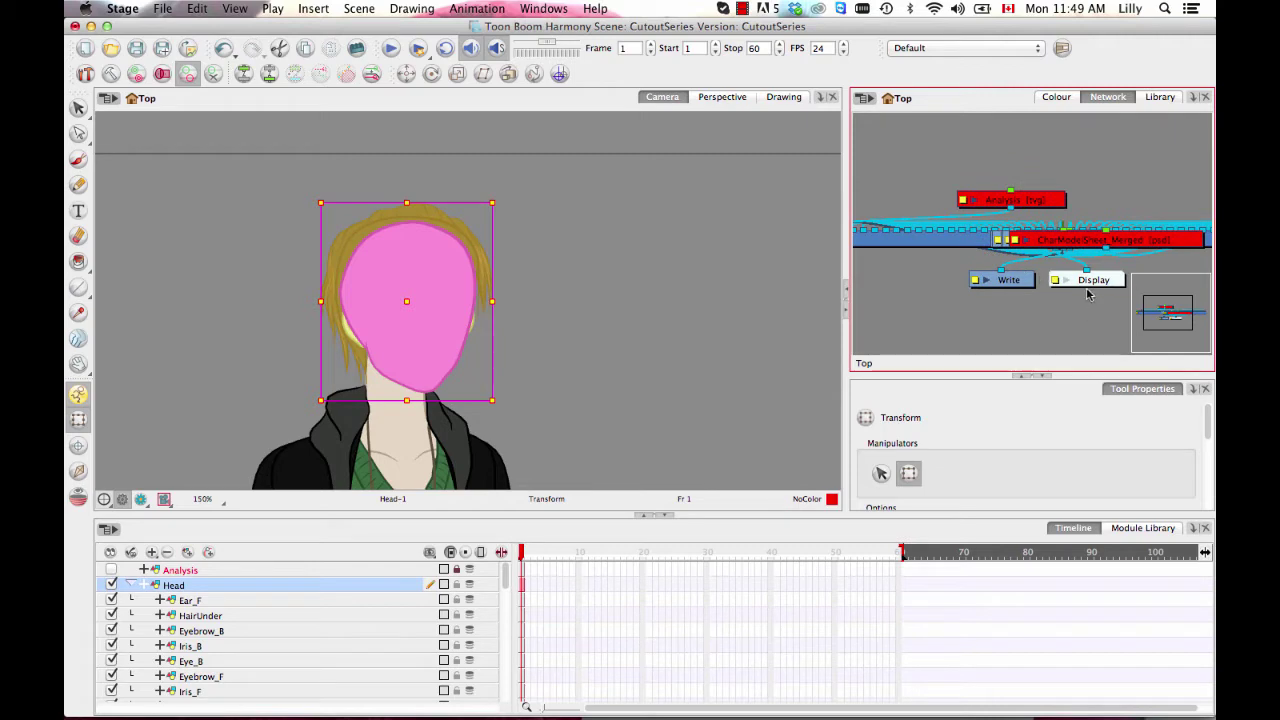
left_click_drag(847, 155, 644, 156)
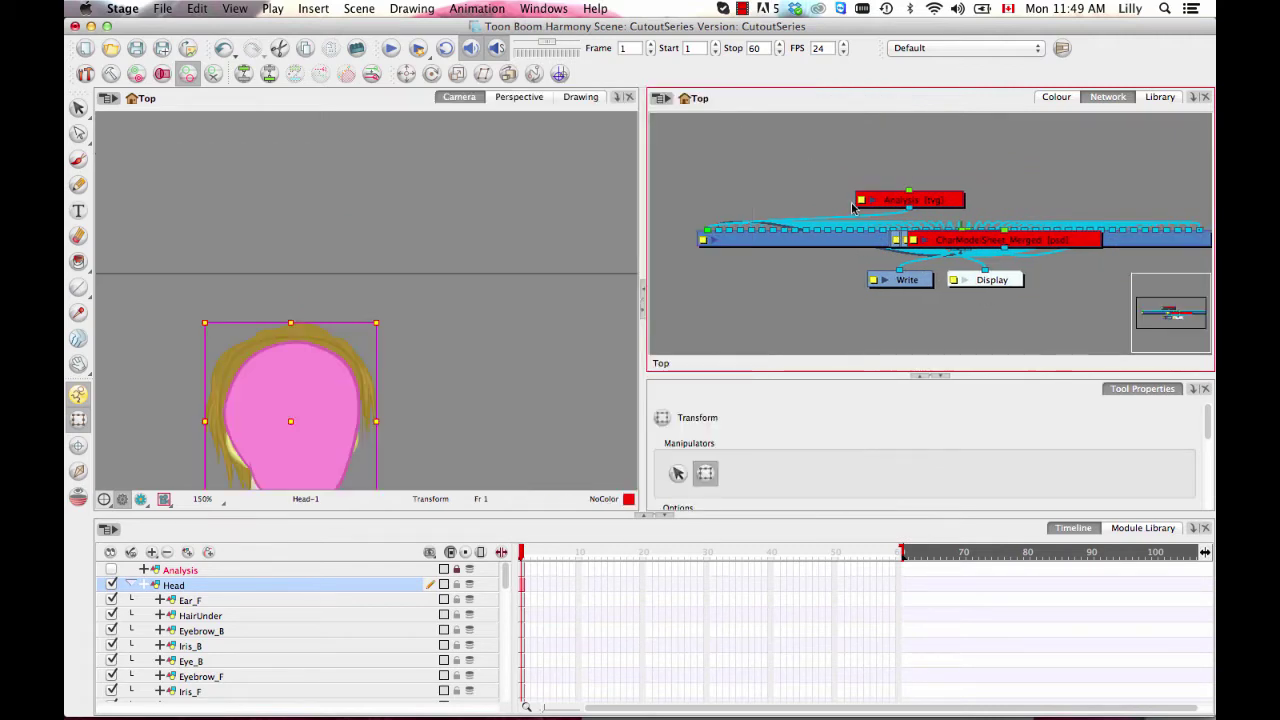
left_click(945, 377)
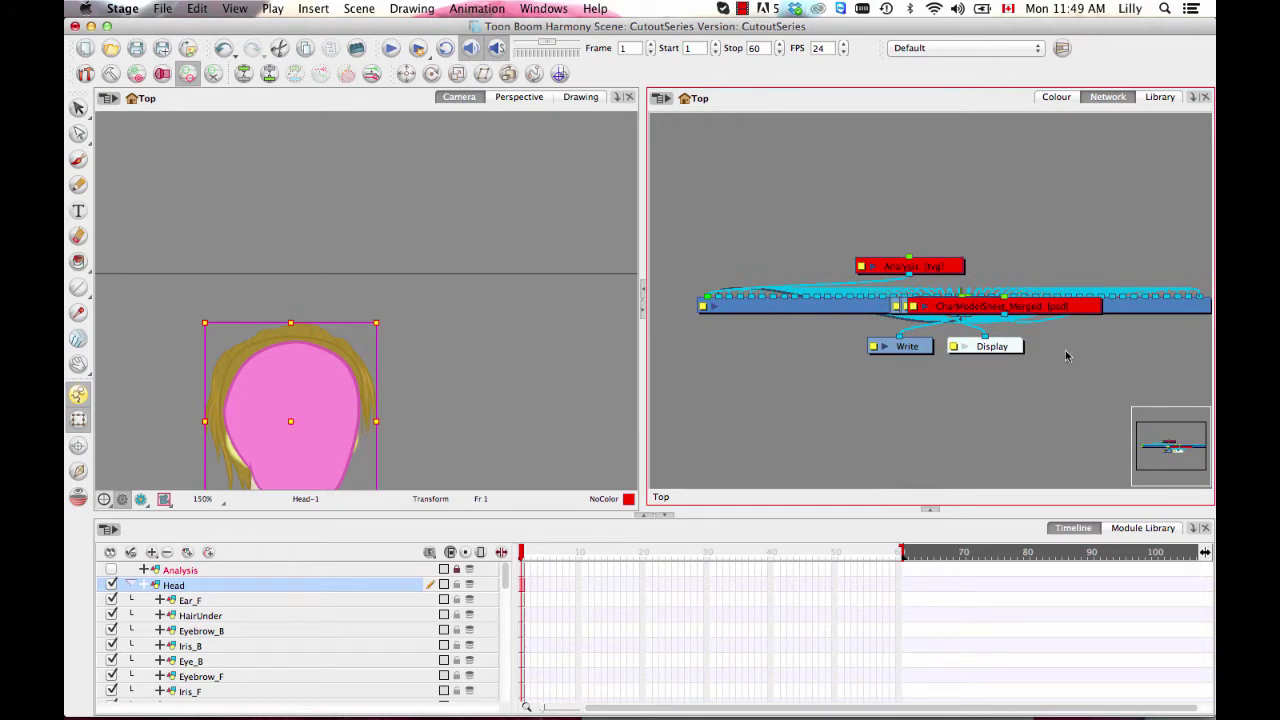
left_click_drag(996, 348, 1002, 349)
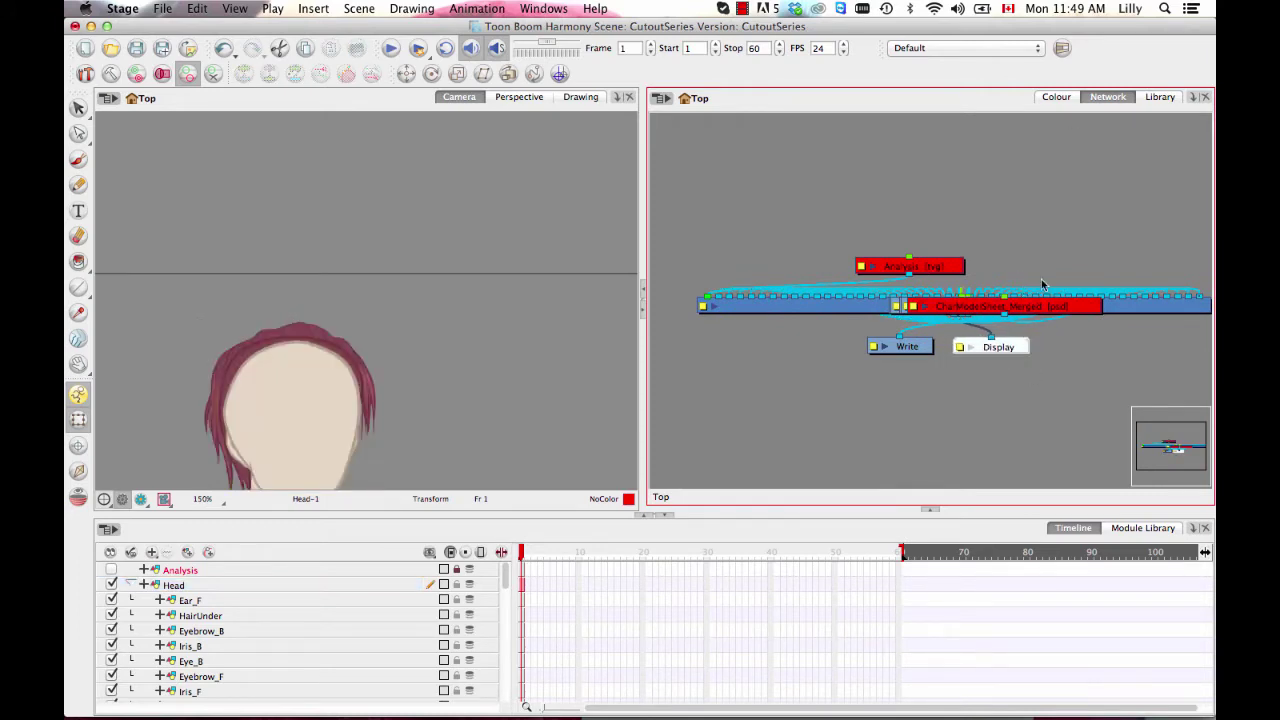
- Show the Network view's toolbar and automatically order the network so the drawing nodes fan out above the Composite
right_click(820, 99)
left_click(860, 105)
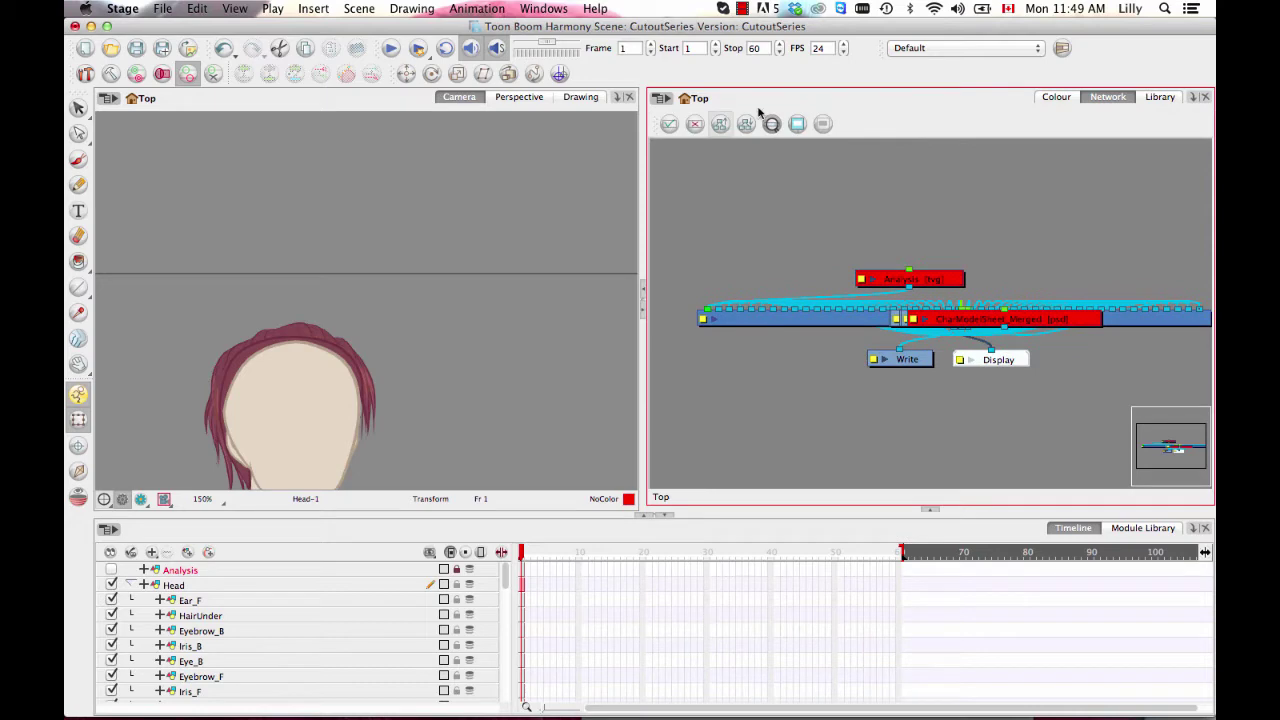
left_click(718, 127)
key("Return")
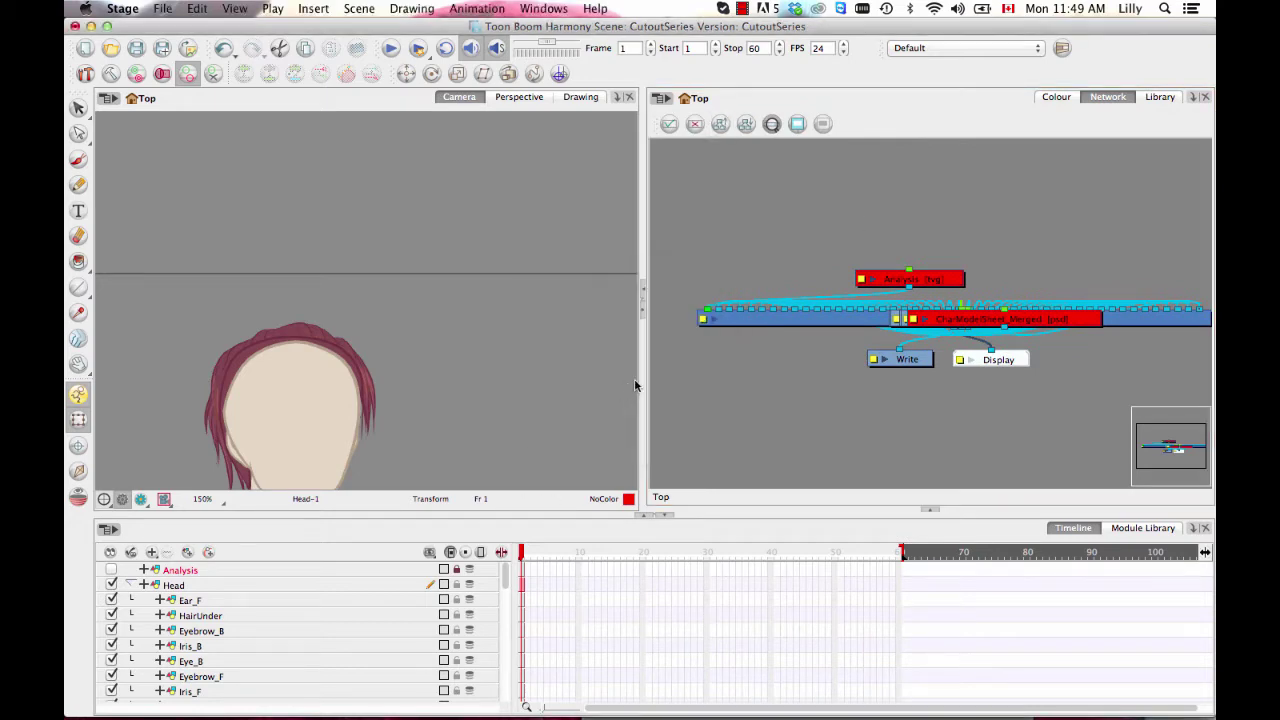
- Move the Head node up and over the middle of its child nodes in the network
scroll(894, 271, "down", 3)
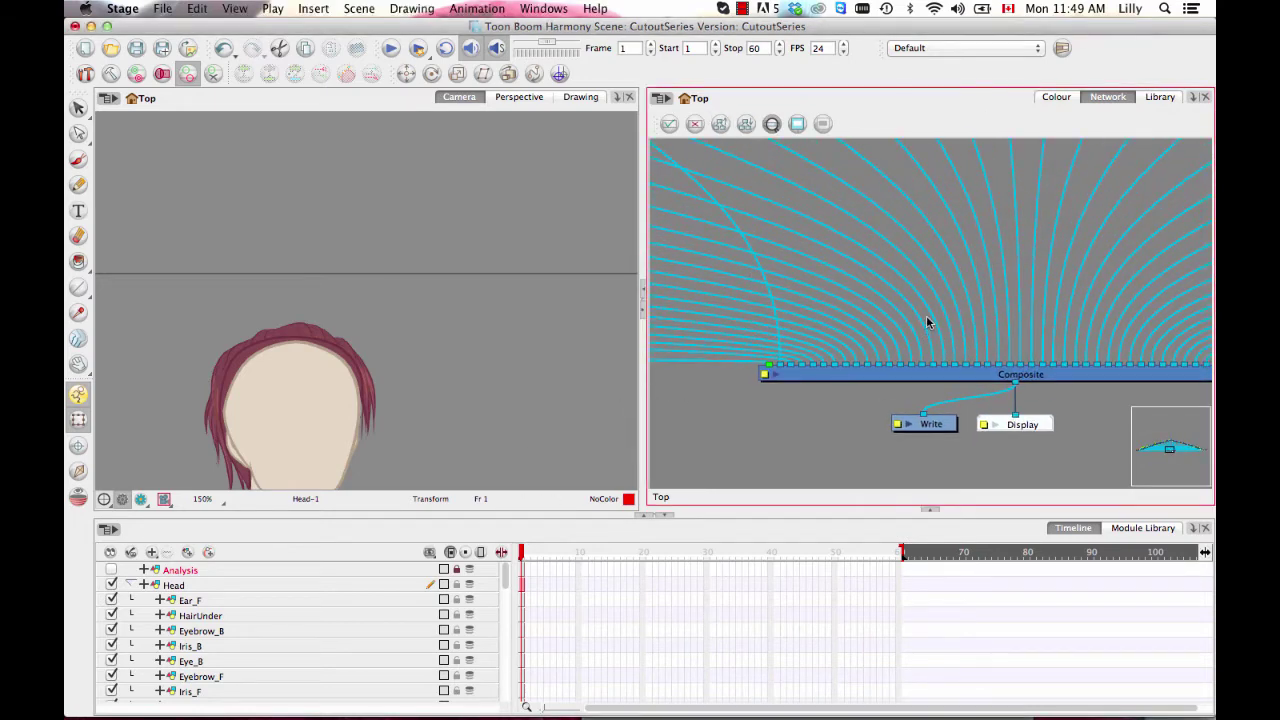
key("1")
left_click_drag(829, 195, 1014, 374)
key("1")
key("1")
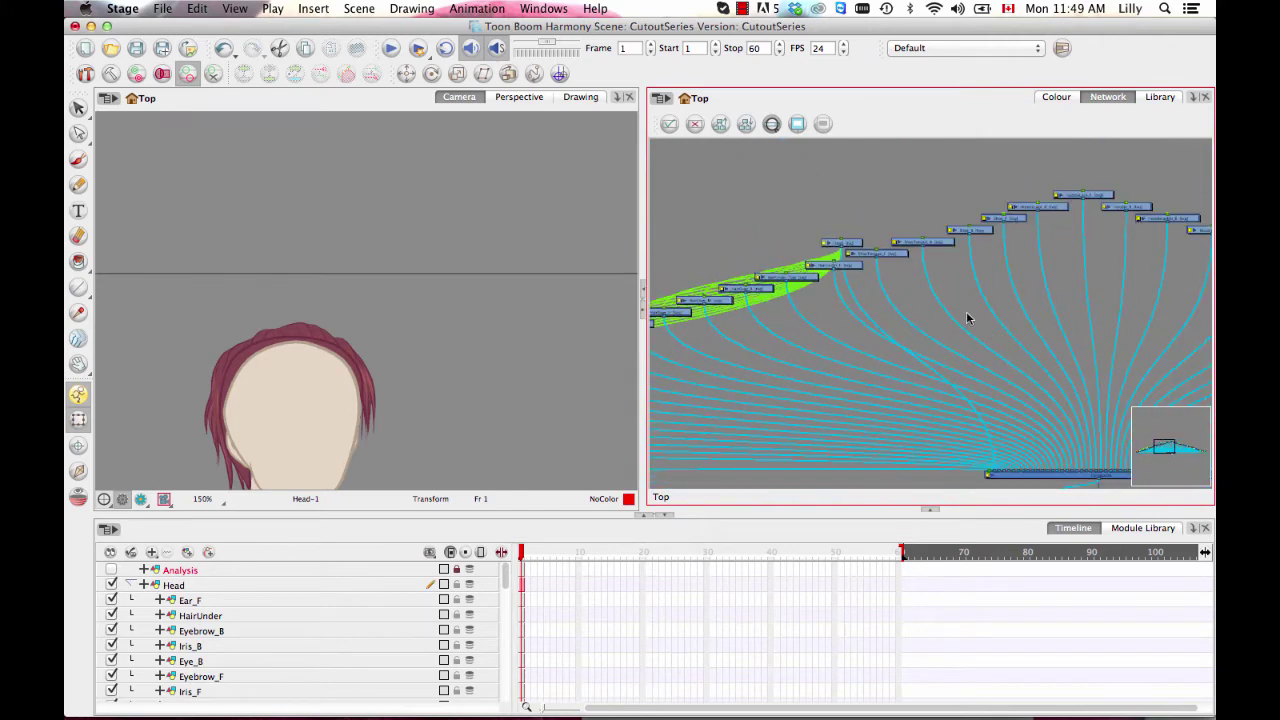
left_click(852, 244)
left_click_drag(852, 244, 674, 172)
left_click_drag(806, 298, 1112, 297)
left_click_drag(973, 316, 949, 375)
left_click_drag(944, 227, 897, 291)
left_click_drag(912, 378, 912, 328)
- Examine how the Head node connects to its child nodes, such as Ear_B, HairOver_F and HairOver_M
key("2")
key("2")
key("2")
key("2")
left_click_drag(888, 240, 940, 302)
left_click(770, 242)
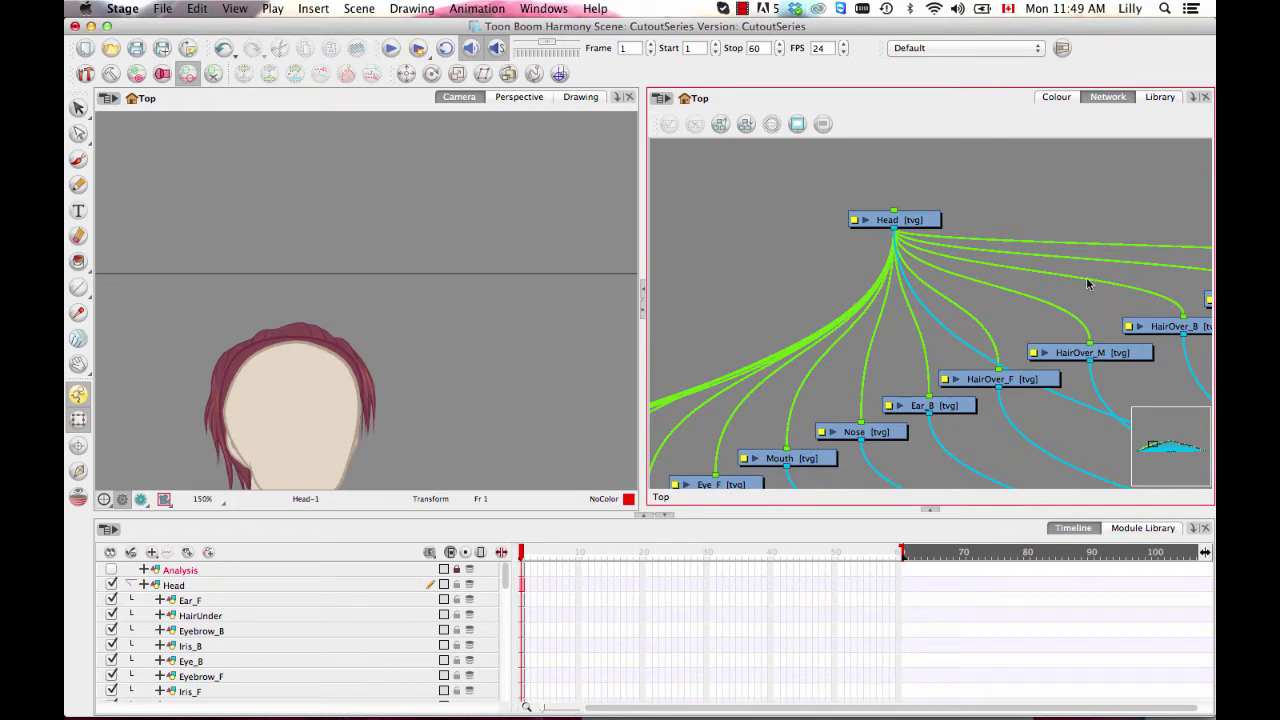
left_click(919, 218)
left_click(1035, 381)
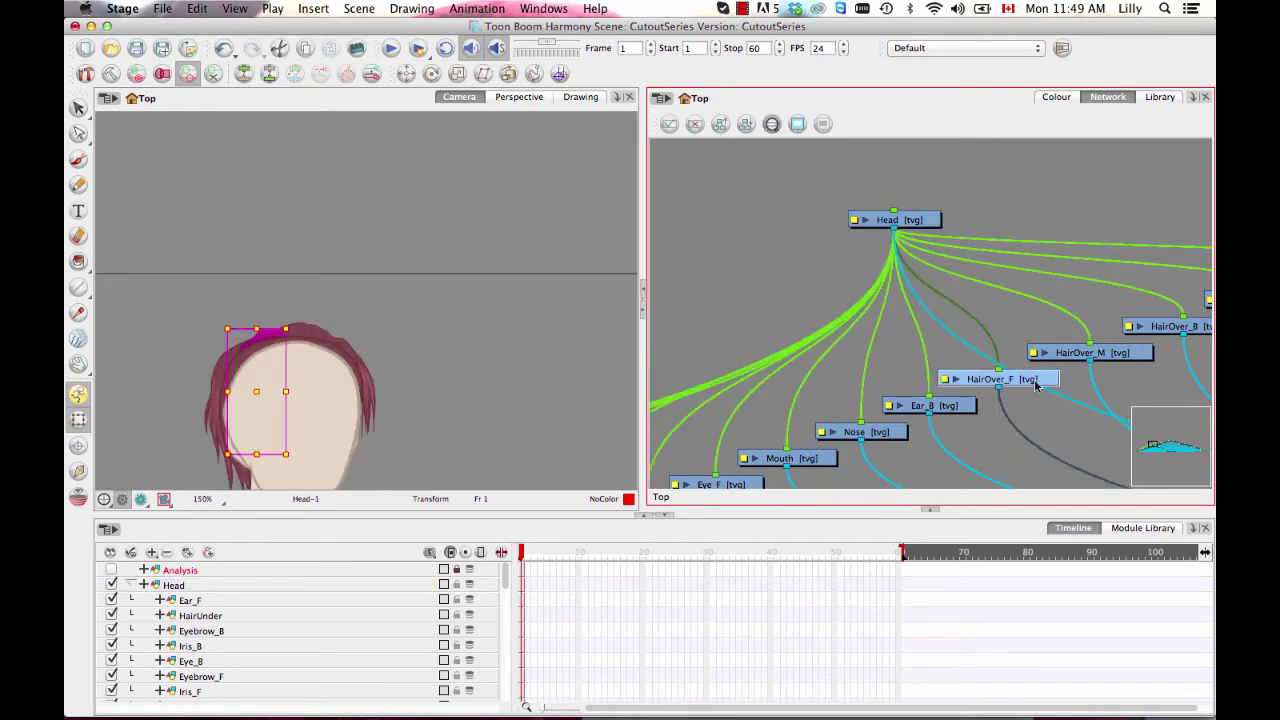
left_click(951, 407)
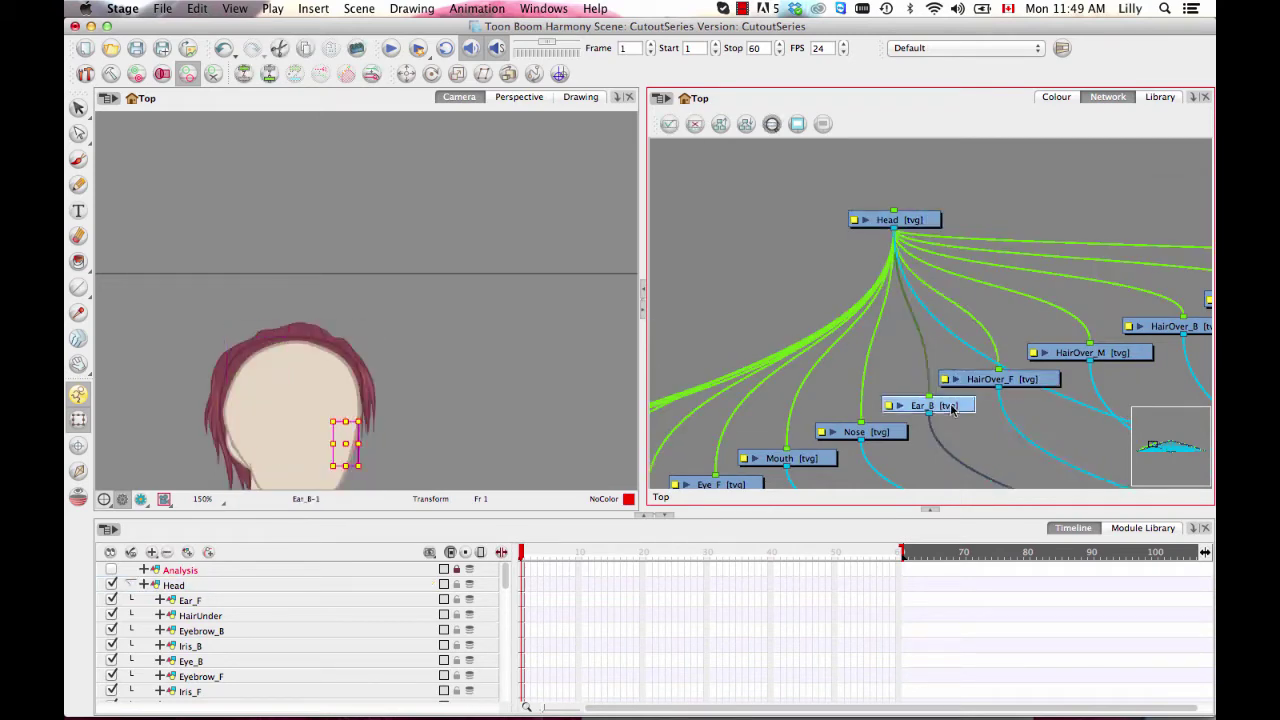
left_click(1038, 386)
left_click(1100, 356)
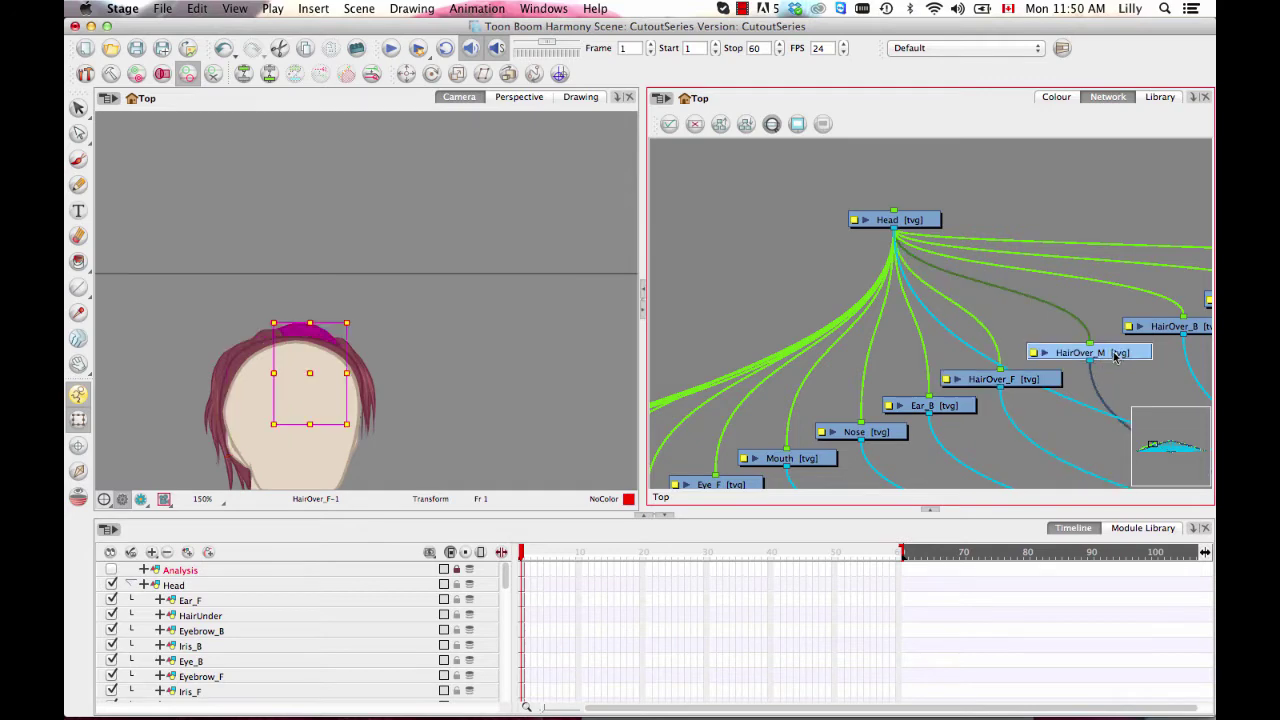
left_click(1158, 327)
left_click(1008, 381)
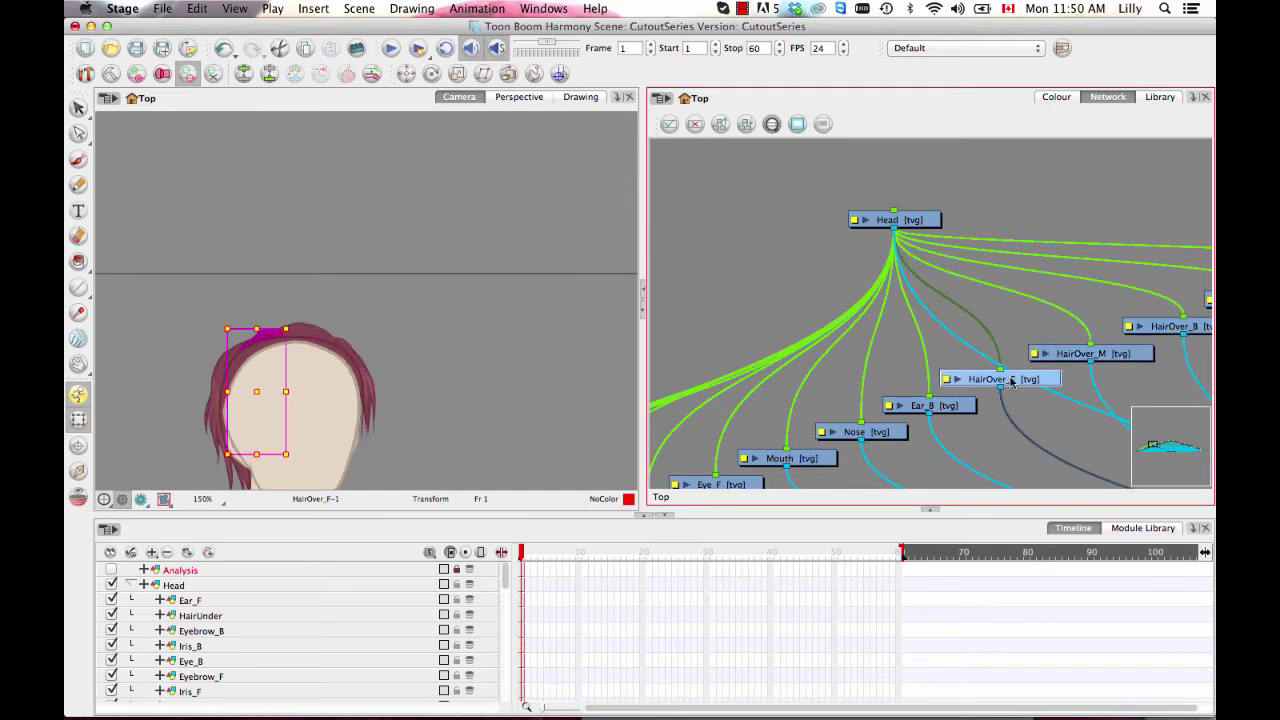
left_click(952, 408)
- Inspect the Ear_B node's input and output ports and their cables up close in the network
left_click_drag(1049, 404, 952, 338)
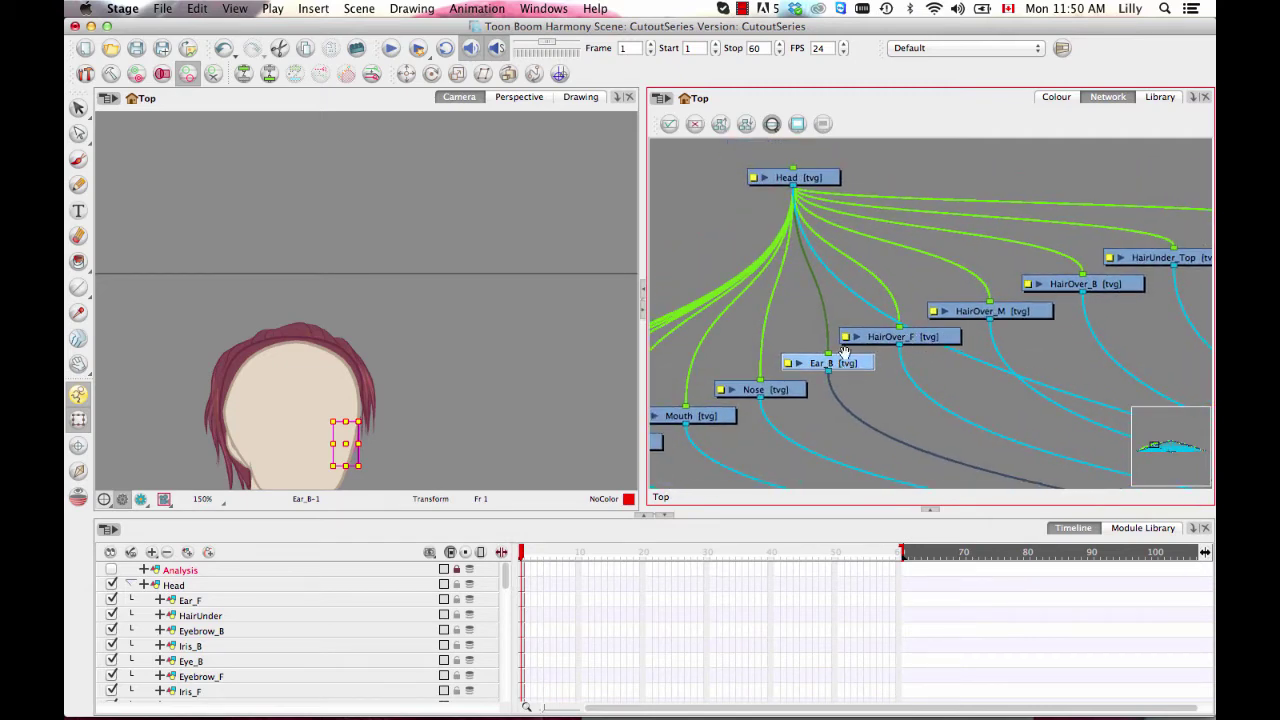
left_click_drag(870, 361, 894, 345)
scroll(897, 344, "up", 5)
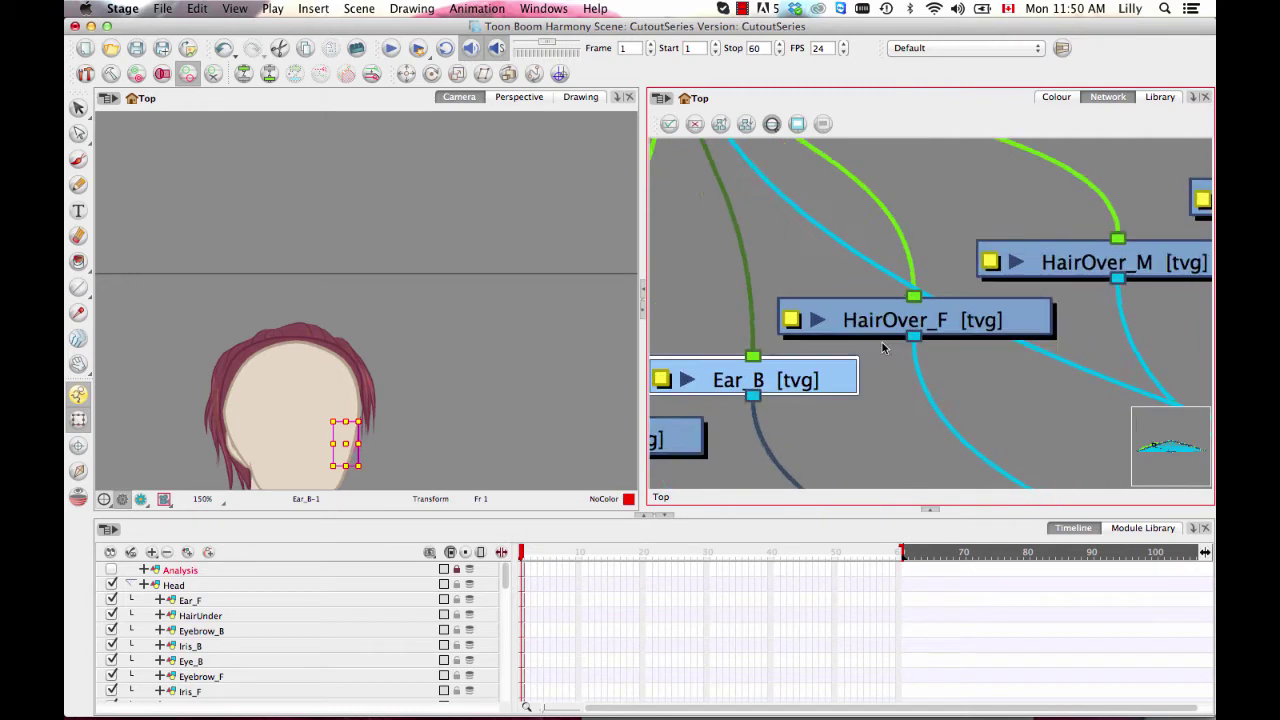
scroll(997, 323, "left", 2)
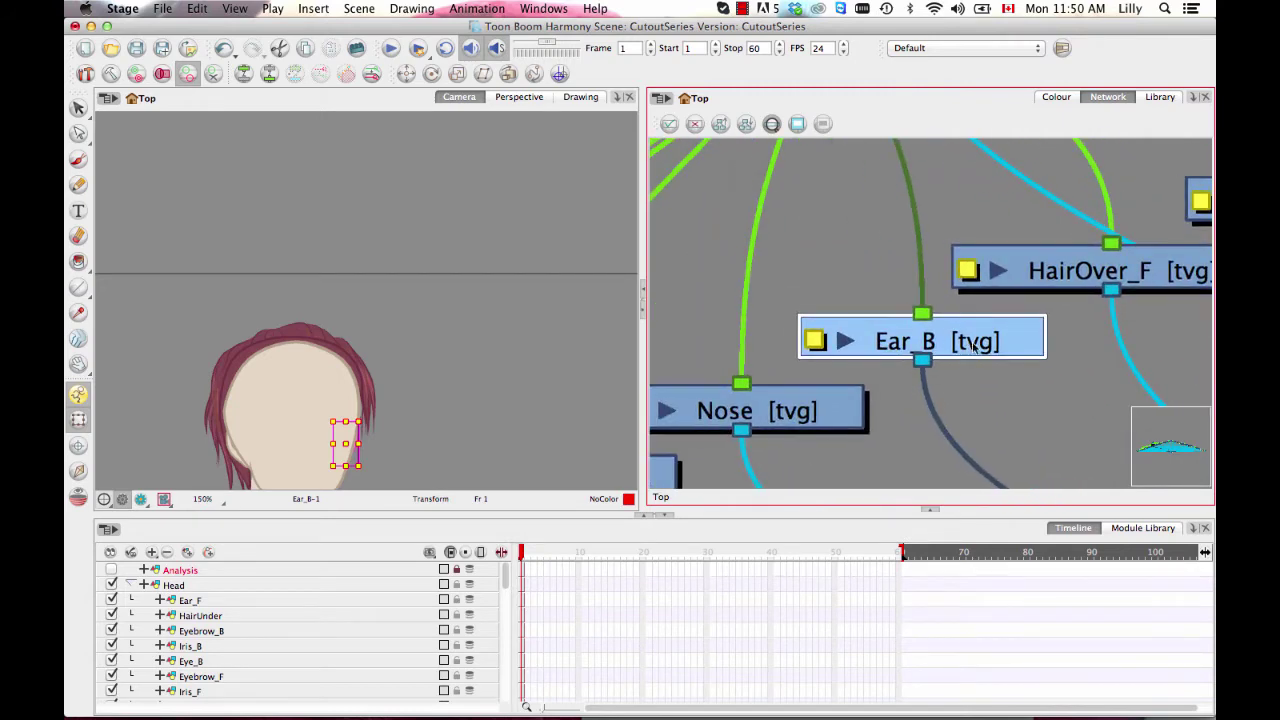
left_click_drag(966, 342, 964, 339)
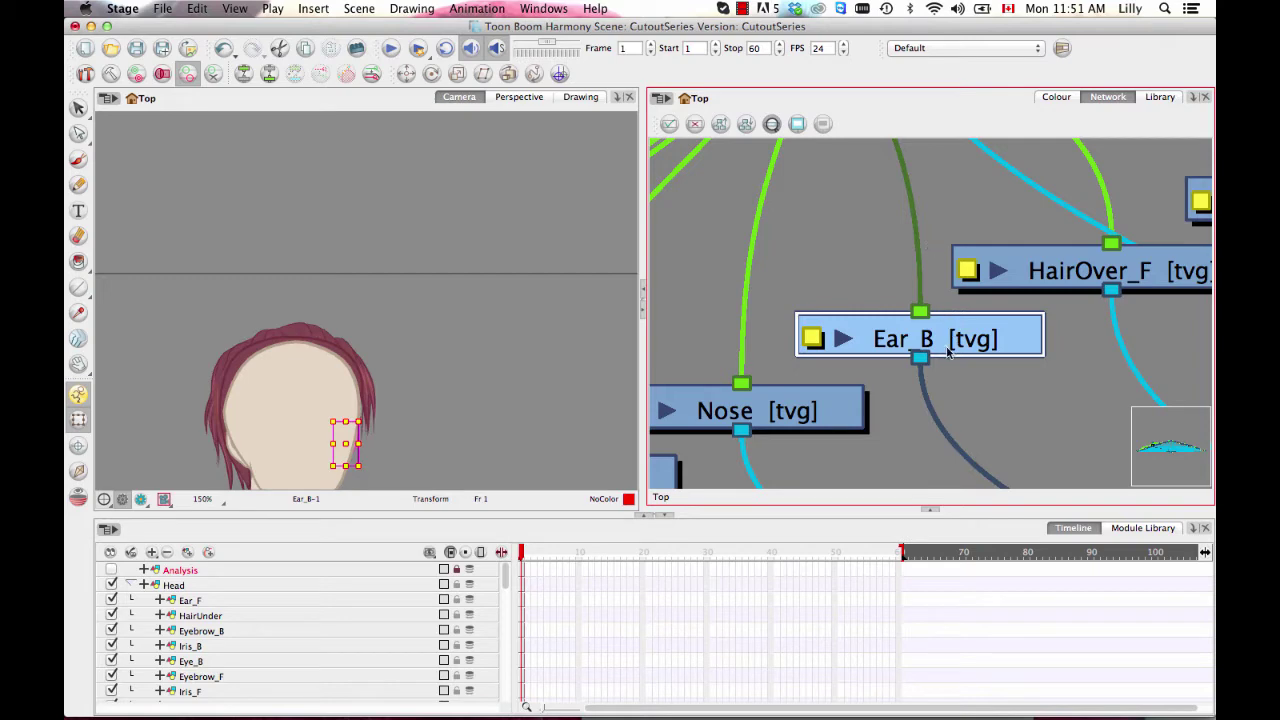
- Disconnect the Nose, Ear_B and HairOver_F nodes from the Head node, keeping Ear_B's thumbnail collapsed
scroll(934, 344, "down", 1)
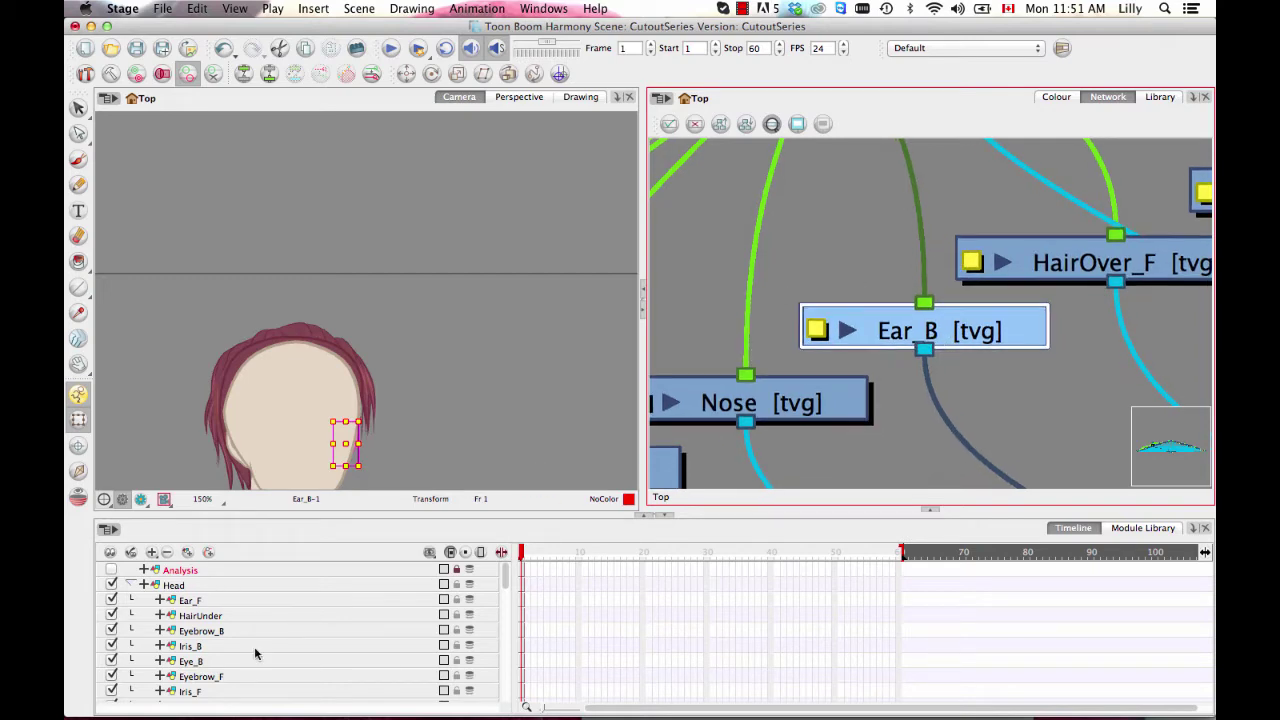
left_click_drag(747, 377, 758, 265)
left_click_drag(928, 299, 941, 214)
left_click_drag(1112, 238, 1127, 156)
left_click_drag(816, 322, 895, 305)
left_click(925, 312)
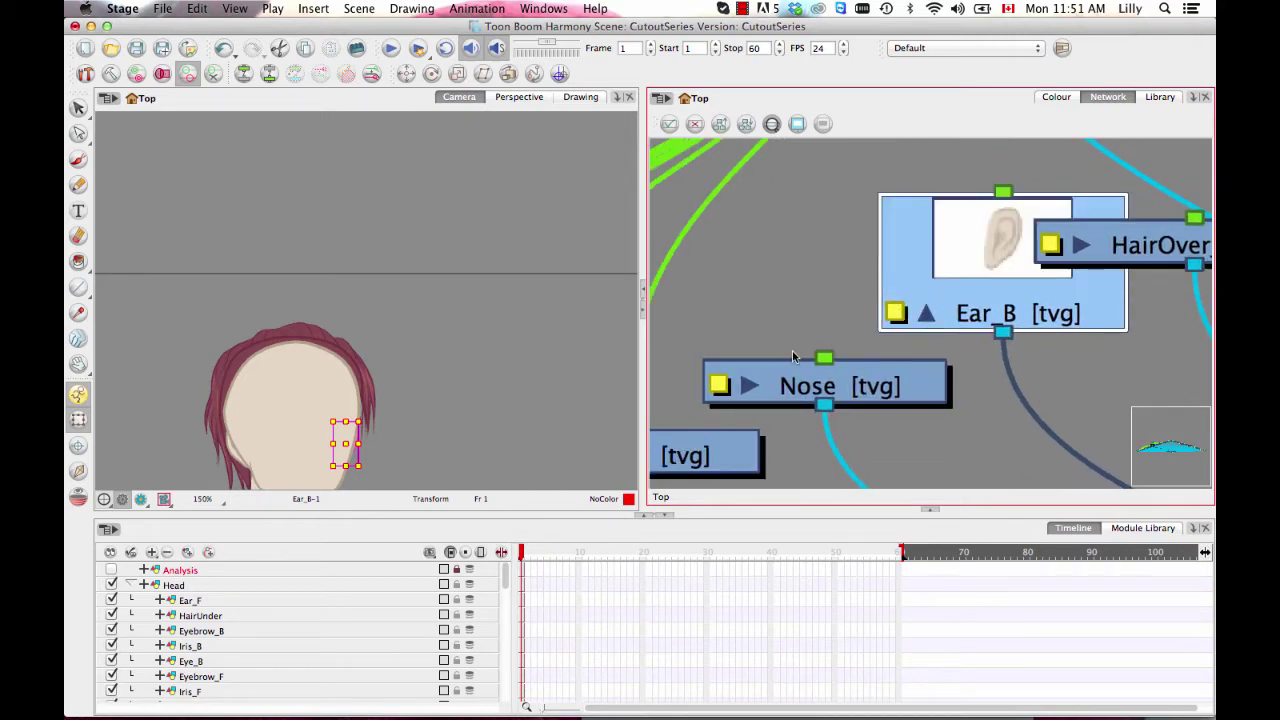
key("1")
left_click(928, 312)
- Disconnect the Mouth, Eye_F, Iris_F and Eyebrow_F nodes from the Head node
left_click_drag(753, 369, 751, 323)
scroll(757, 368, "left", 5)
scroll(757, 368, "down", 2)
scroll(953, 305, "left", 9)
scroll(953, 305, "down", 3)
left_click_drag(947, 298, 1012, 222)
left_click_drag(773, 348, 866, 239)
left_click_drag(814, 333, 823, 330)
- Disconnect the Eye_B, Iris_B and Eyebrow_B nodes from the Head node
scroll(823, 330, "left", 7)
scroll(823, 330, "down", 2)
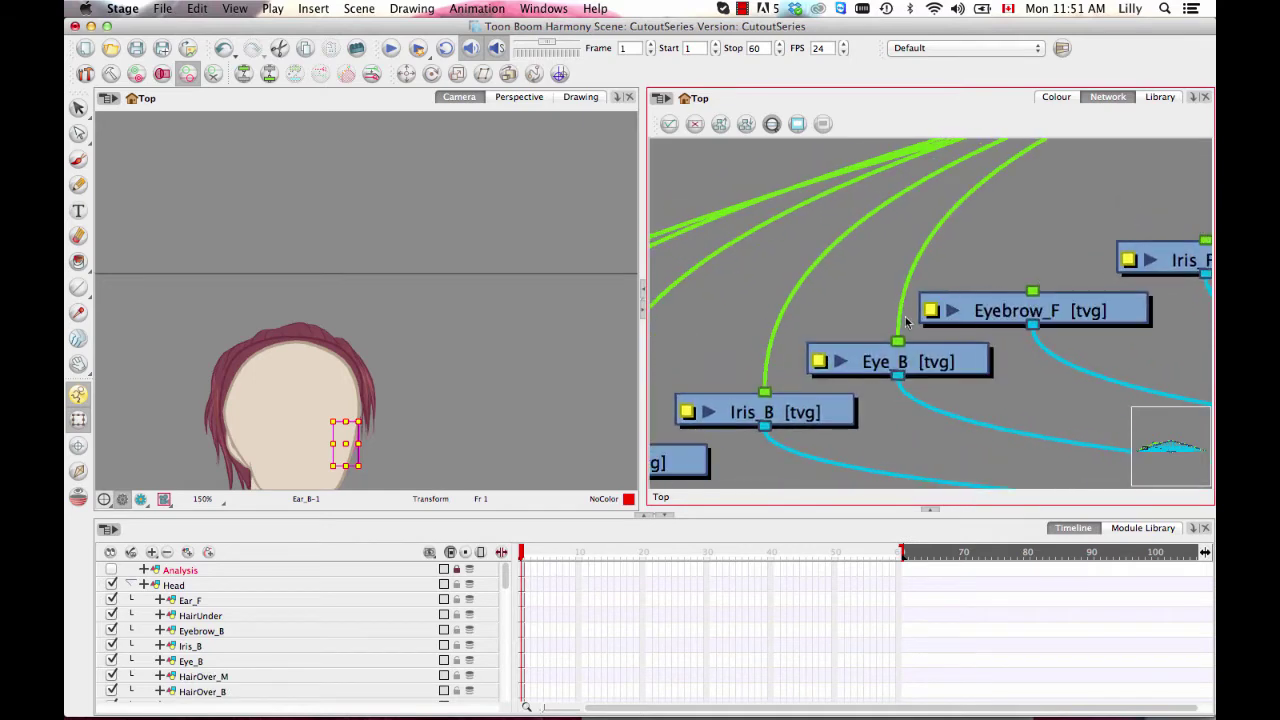
left_click_drag(767, 387, 883, 273)
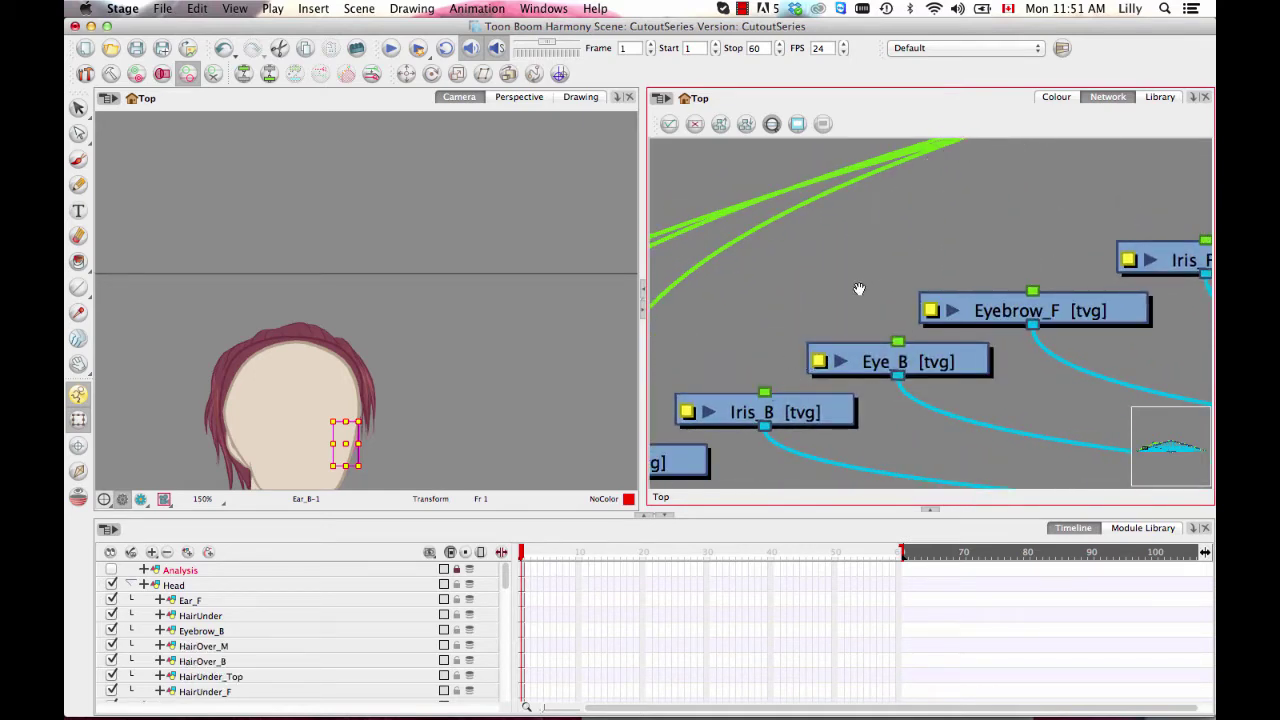
left_click_drag(776, 325, 1060, 204)
left_click_drag(873, 323, 1004, 182)
- Disconnect the HairUnder and Ear_F nodes from the Head node
scroll(1000, 200, "left", 5)
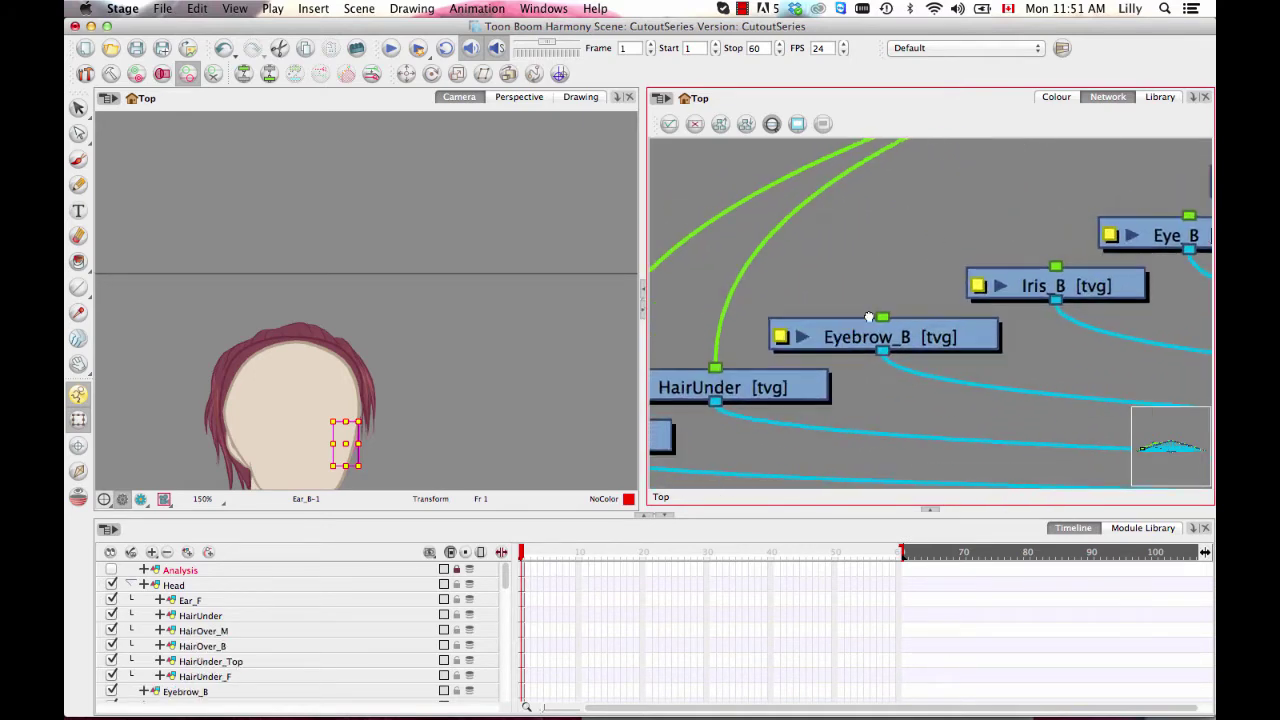
scroll(1000, 200, "down", 1)
left_click_drag(855, 335, 953, 195)
left_click_drag(731, 388, 848, 238)
- Disconnect the remaining hair nodes HairOver_M, HairOver_B, HairUnder_Top and HairUnder_F from the Head node
scroll(1005, 278, "right", 15)
scroll(1005, 278, "up", 6)
left_click_drag(1112, 261, 951, 257)
key("1")
key("1")
key("1")
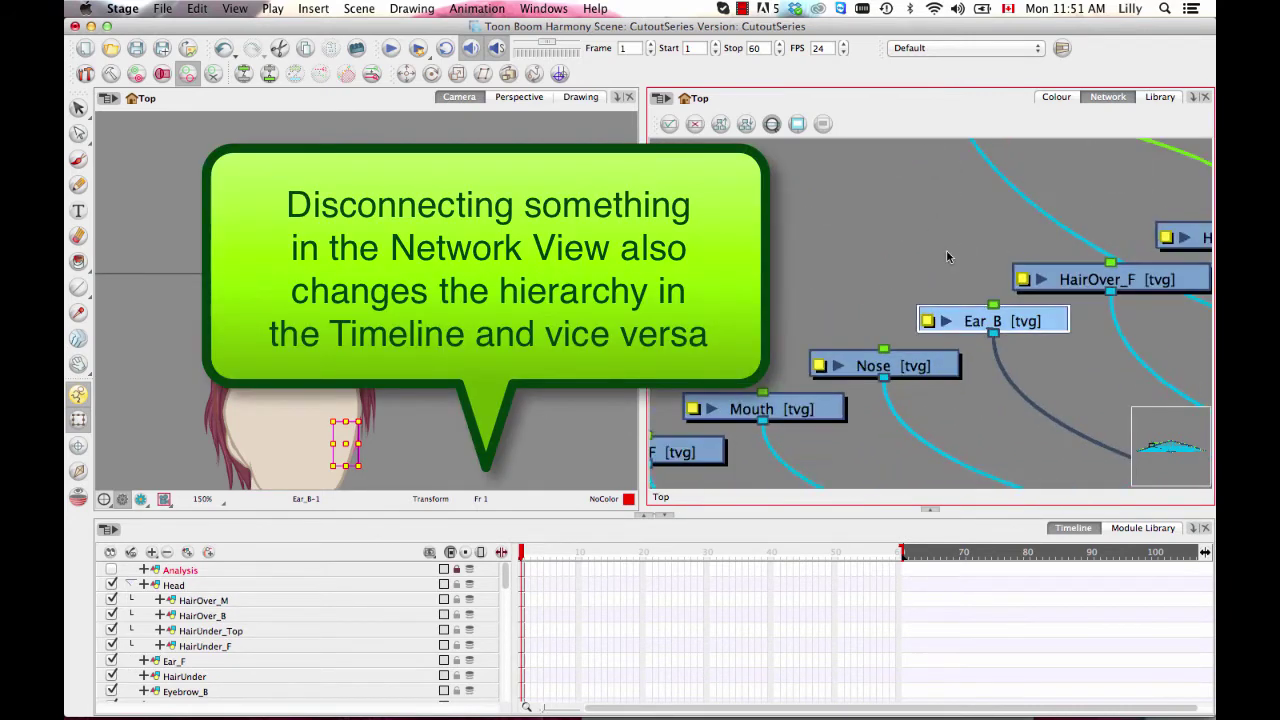
left_click_drag(1104, 247, 944, 240)
left_click_drag(1027, 314, 888, 262)
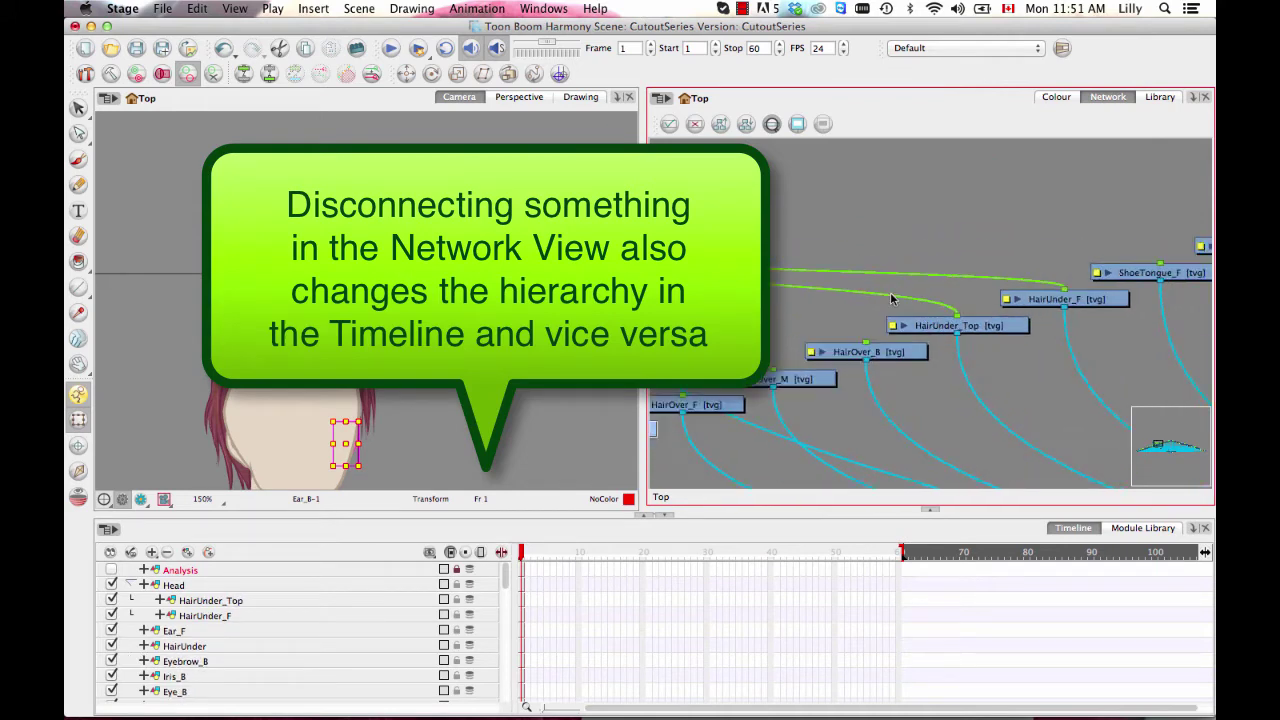
left_click_drag(953, 319, 952, 254)
left_click_drag(1057, 290, 993, 196)
- Connect the Head node's output to the HairOver_M node's input so the hair is parented to the head
scroll(1069, 300, "left", 8)
scroll(891, 249, "up", 2)
left_click_drag(818, 291, 1009, 405)
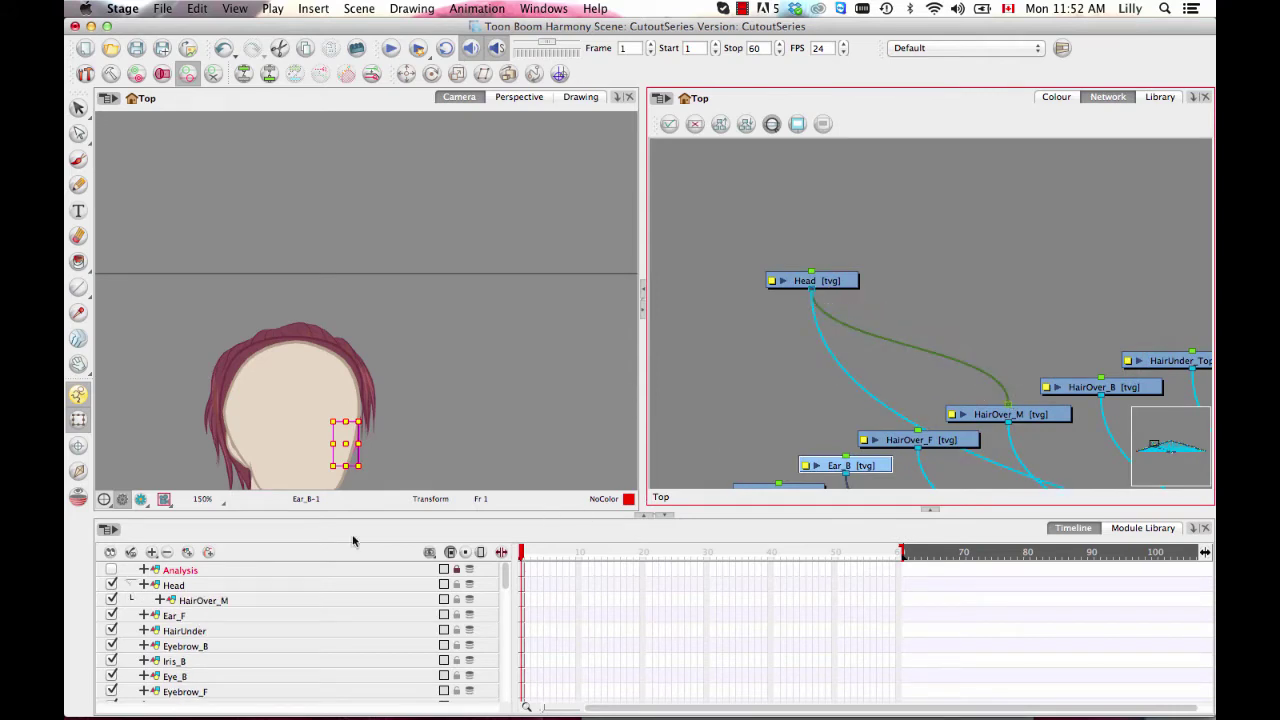
- Try transforming the Head with its child HairOver_M in the Camera view, undo it, and disconnect HairOver_M from Head
left_click(336, 589)
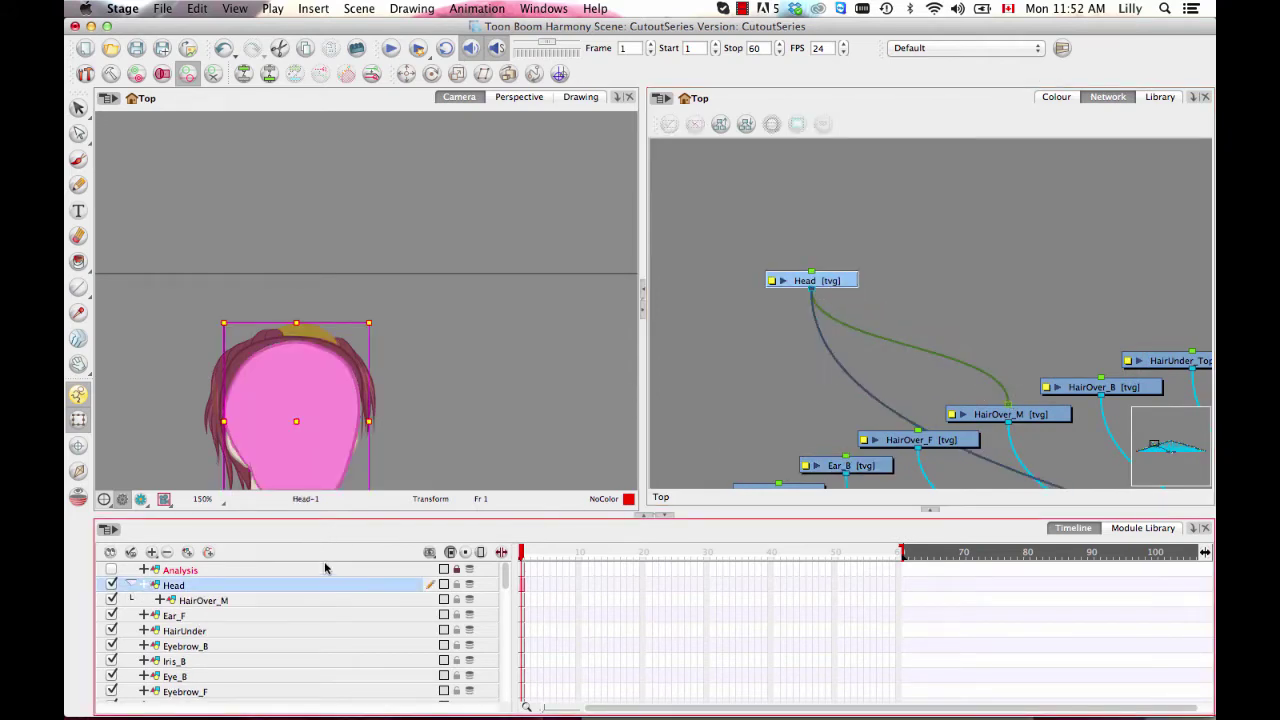
left_click(315, 600)
left_click(314, 586)
scroll(471, 289, "down", 2)
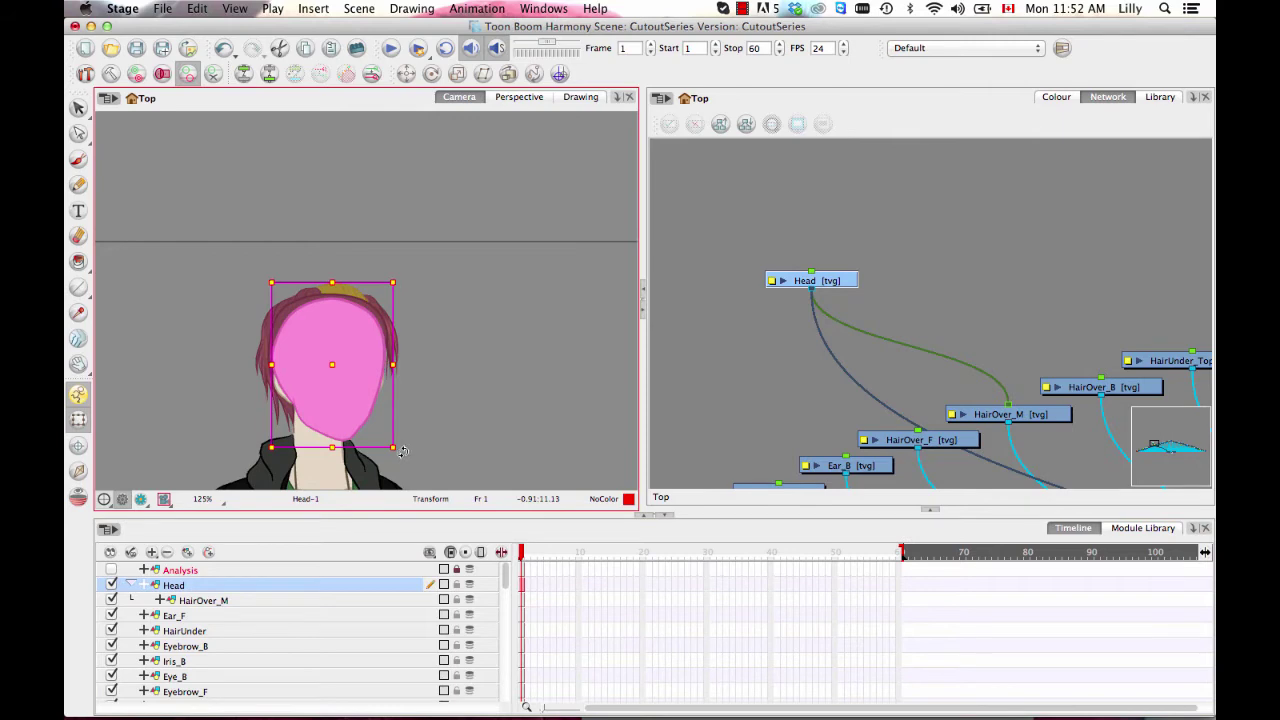
mouse_move(402, 452)
left_mouse_down()
mouse_move(455, 443)
mouse_move(411, 450)
left_mouse_up()
key("super+z")
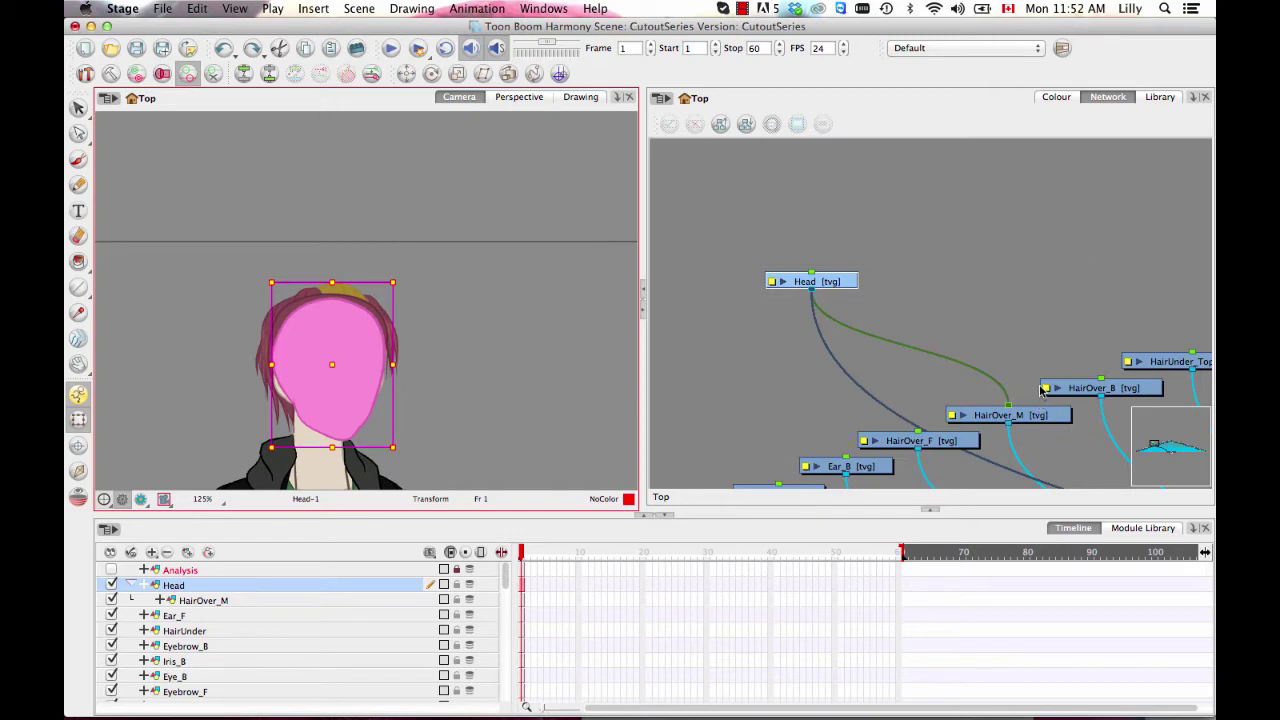
left_click_drag(1013, 408, 865, 272)
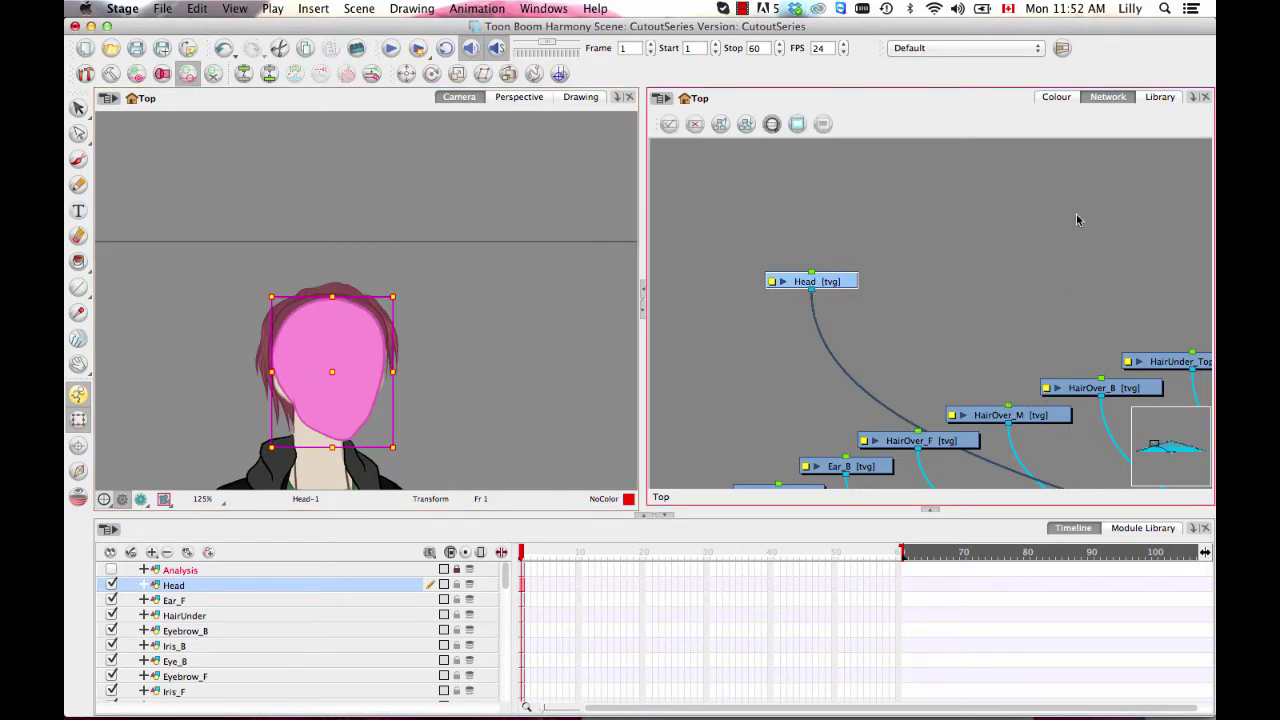
- Add a parent peg to every drawing layer from Head down to Arm_B
scroll(955, 250, "down", 2)
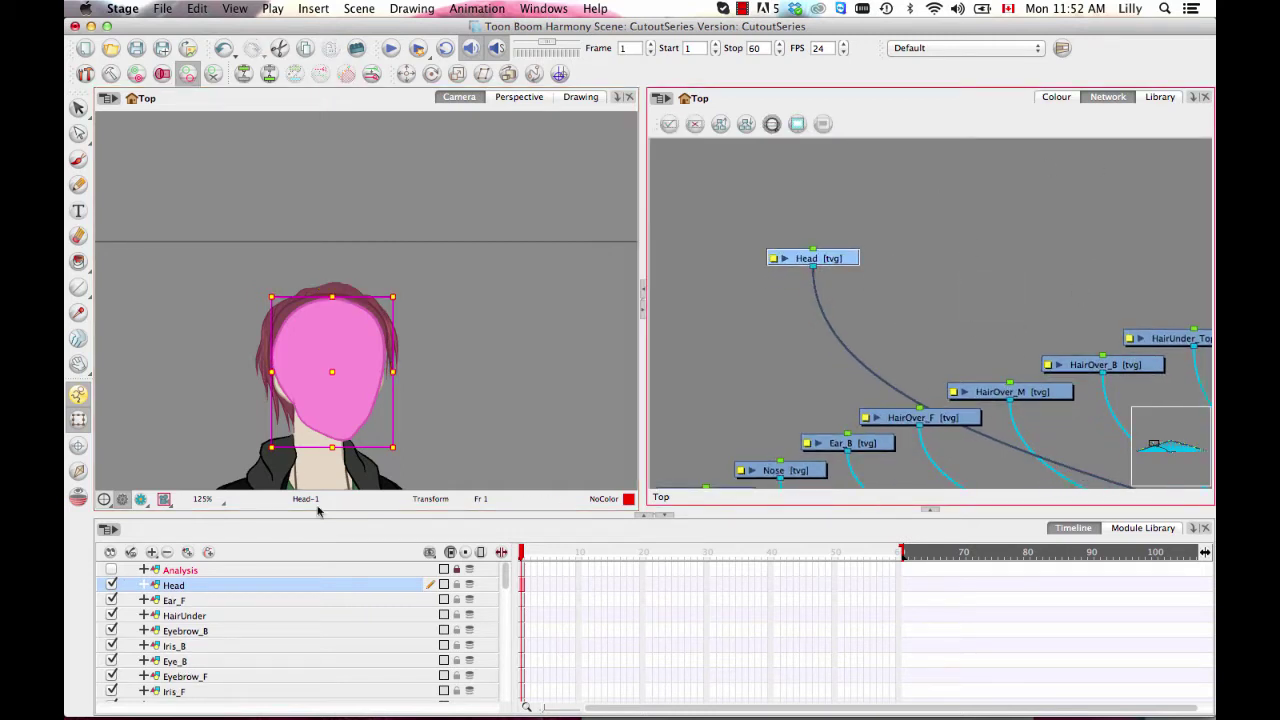
left_click_drag(505, 579, 506, 686)
scroll(506, 585, "up", 1)
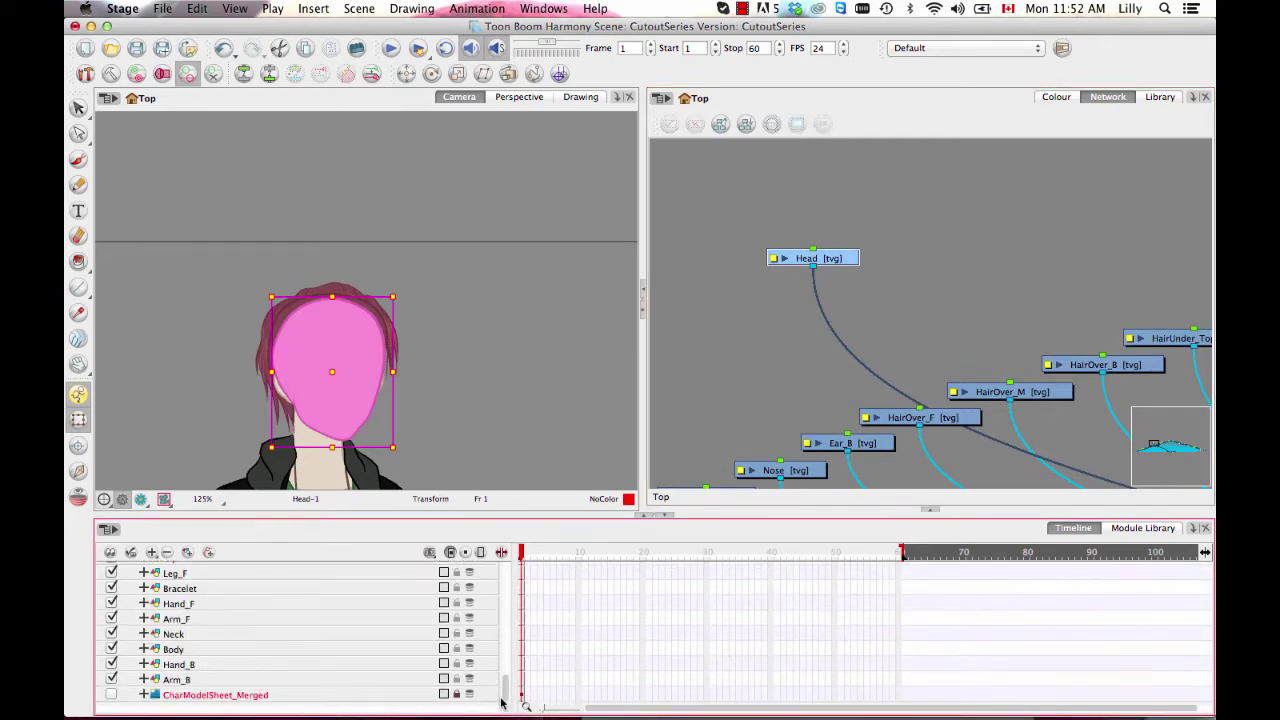
left_click(266, 680, "shift")
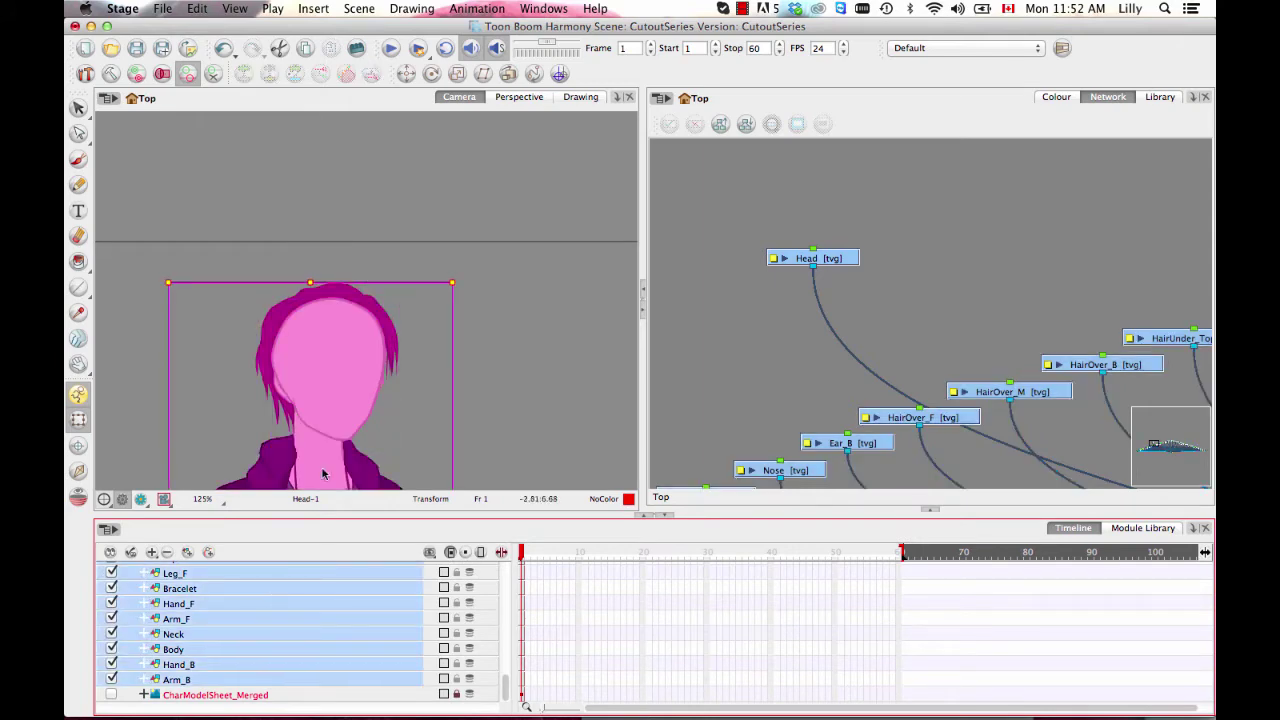
left_click(209, 553)
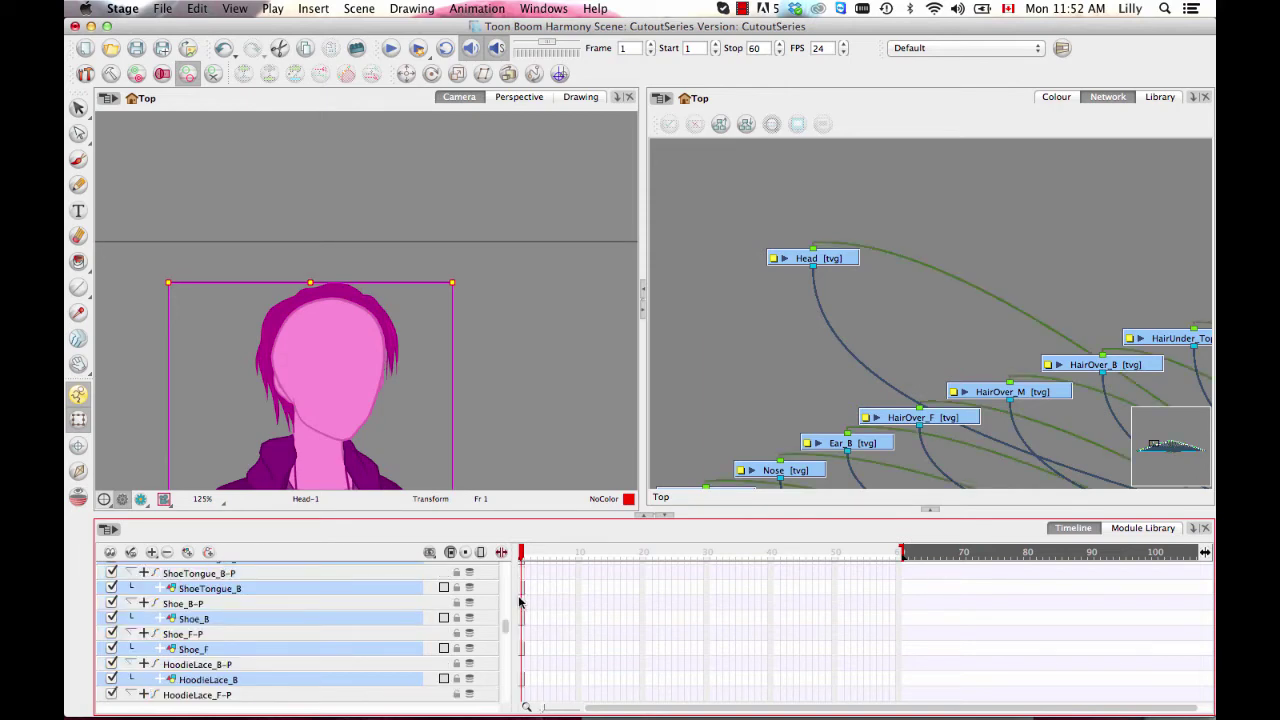
- Examine where the added pegs sit around the Composite node and how their cables run through the network
left_click(953, 310)
left_click_drag(1032, 354, 814, 151)
key("2")
left_click_drag(1085, 400, 1027, 238)
left_click_drag(1190, 350, 780, 291)
left_click_drag(920, 309, 974, 475)
key("2")
key("2")
left_click_drag(854, 400, 875, 406)
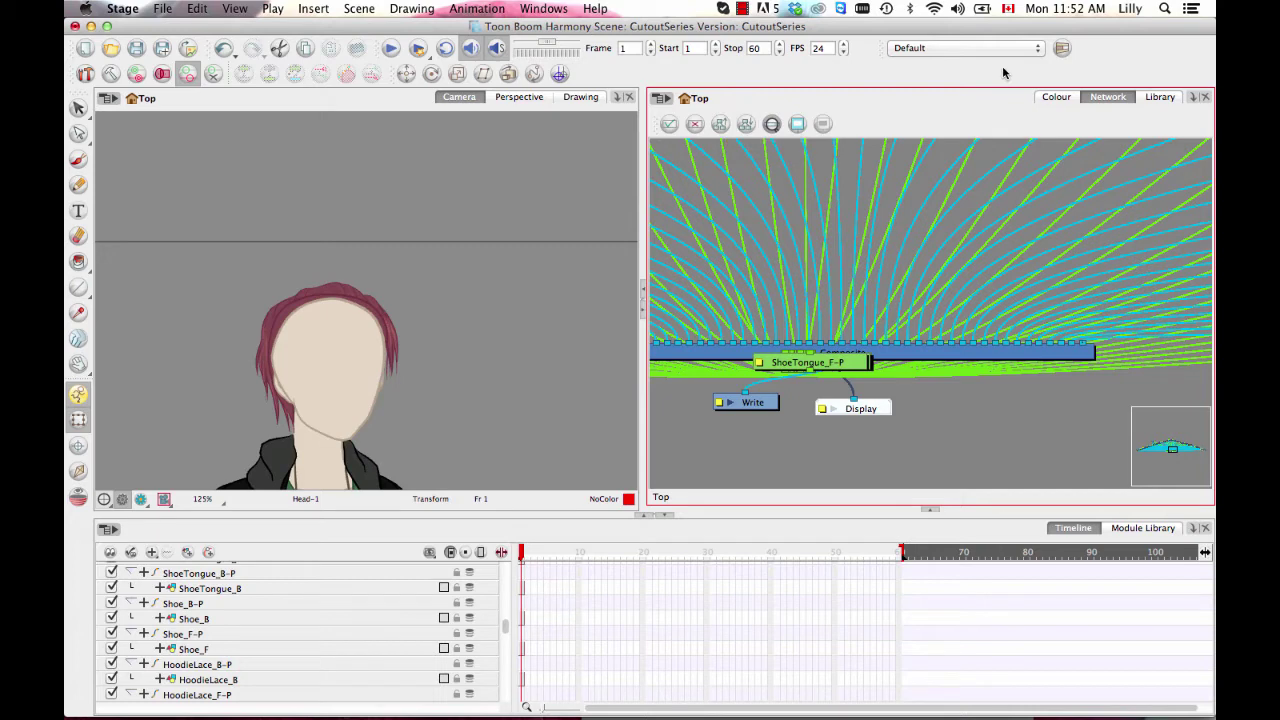
- Check whether the Network View toolbar is enabled among the available toolbars
right_click(893, 99)
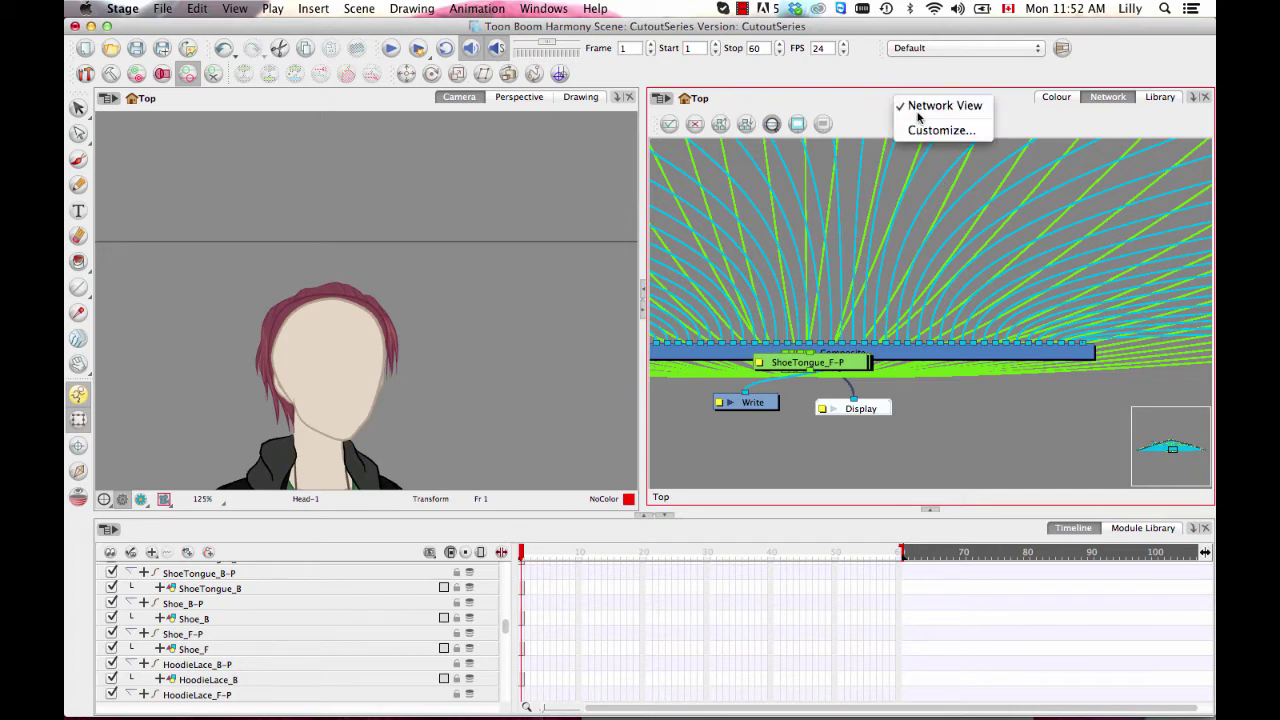
left_click(840, 108)
left_click(546, 9)
mouse_move(556, 78)
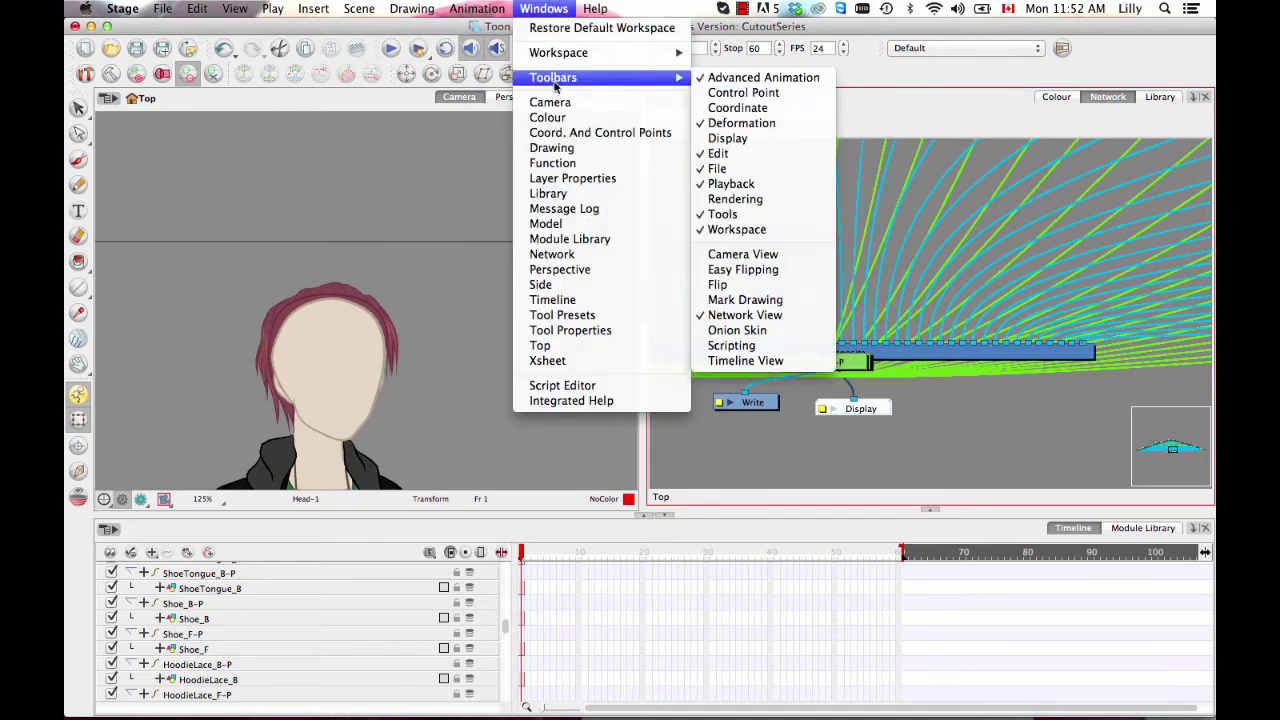
left_click(952, 117)
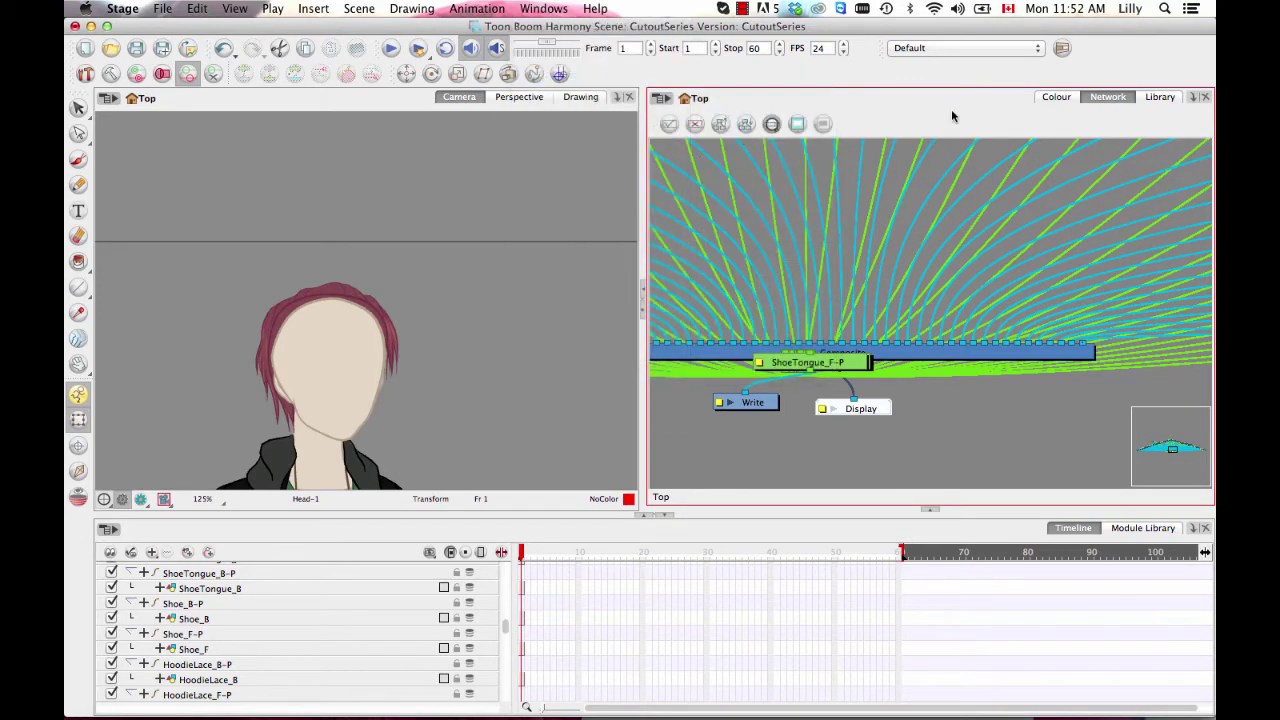
- Nudge the Display node aside and automatically order the network so each peg sits above its drawing node
left_click_drag(890, 413, 902, 410)
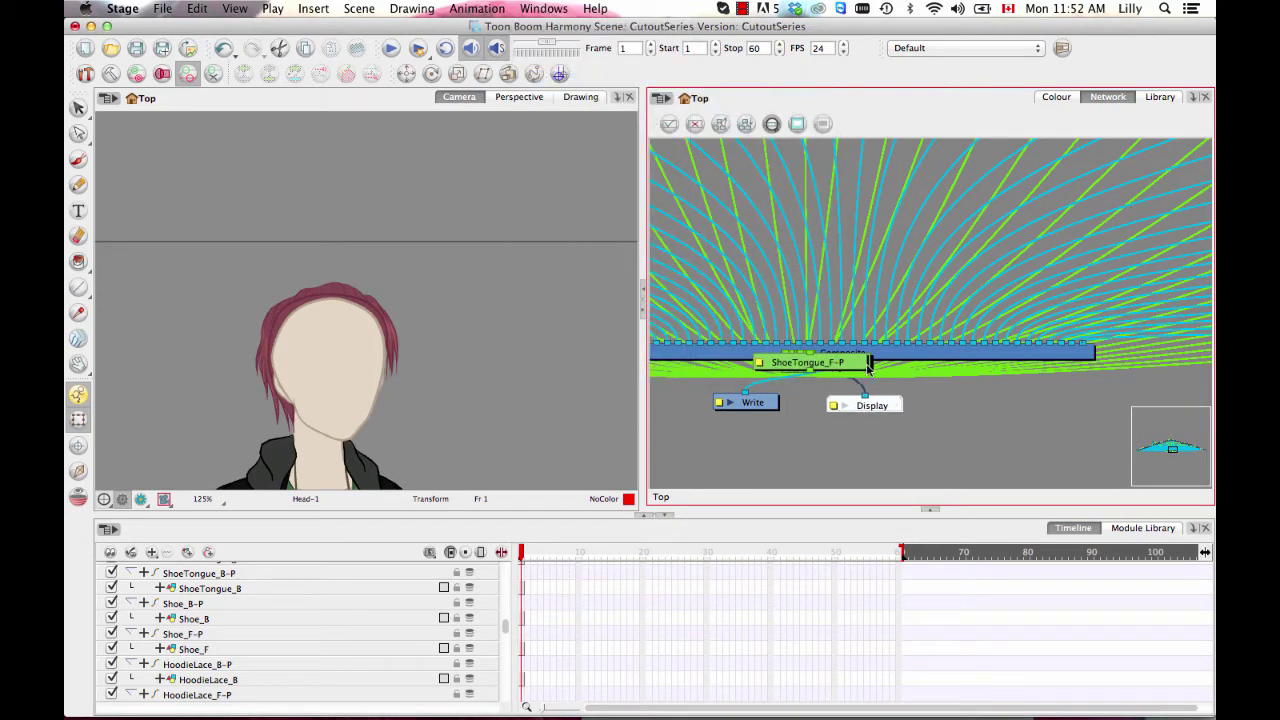
left_click(721, 127)
left_click(622, 388)
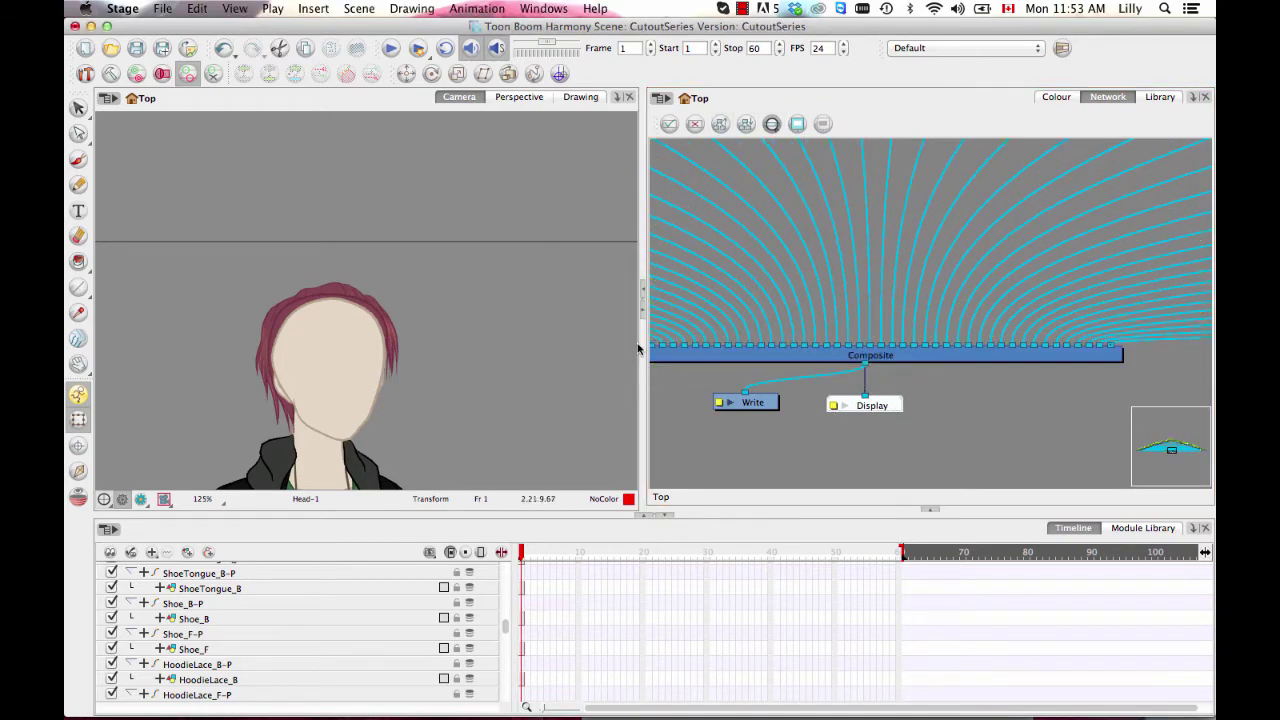
- Examine how the green peg nodes, such as ShoeTongue_B-P, connect to their drawing nodes in the ordered network
left_click_drag(866, 274, 919, 402)
key("1")
key("1")
key("1")
key("1")
key("1")
scroll(863, 329, "up", 8)
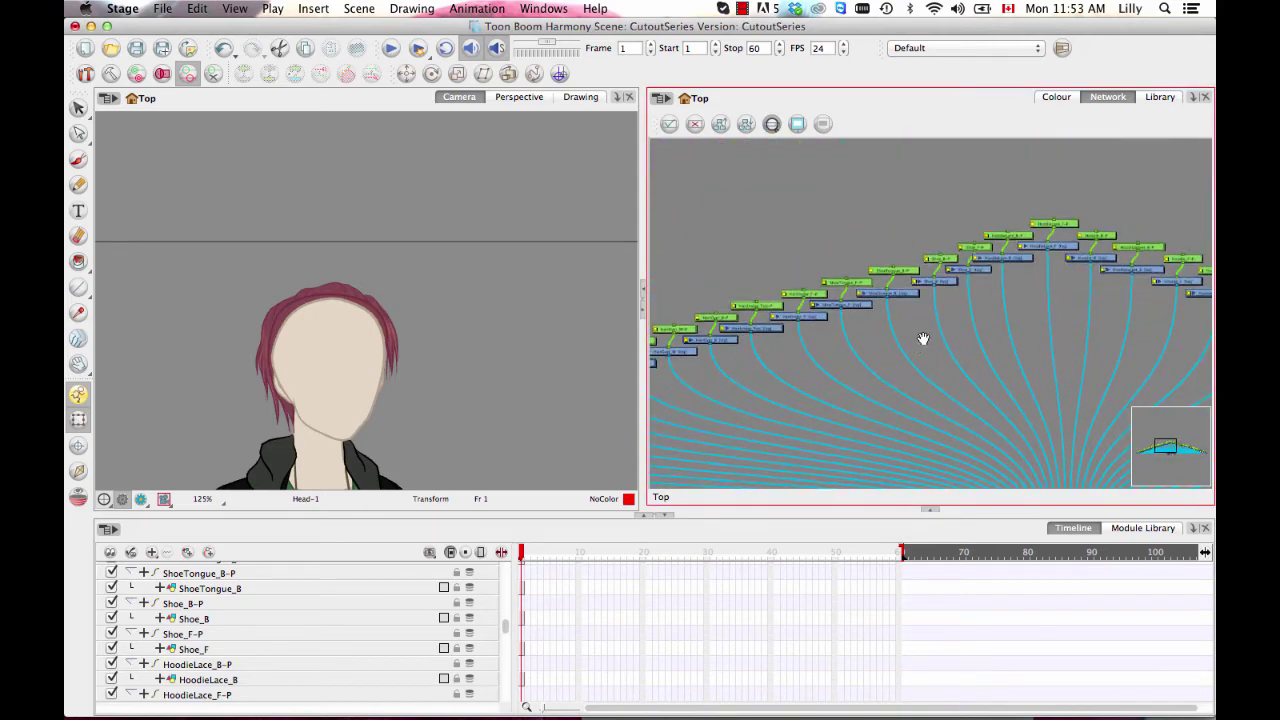
left_click_drag(824, 278, 950, 361)
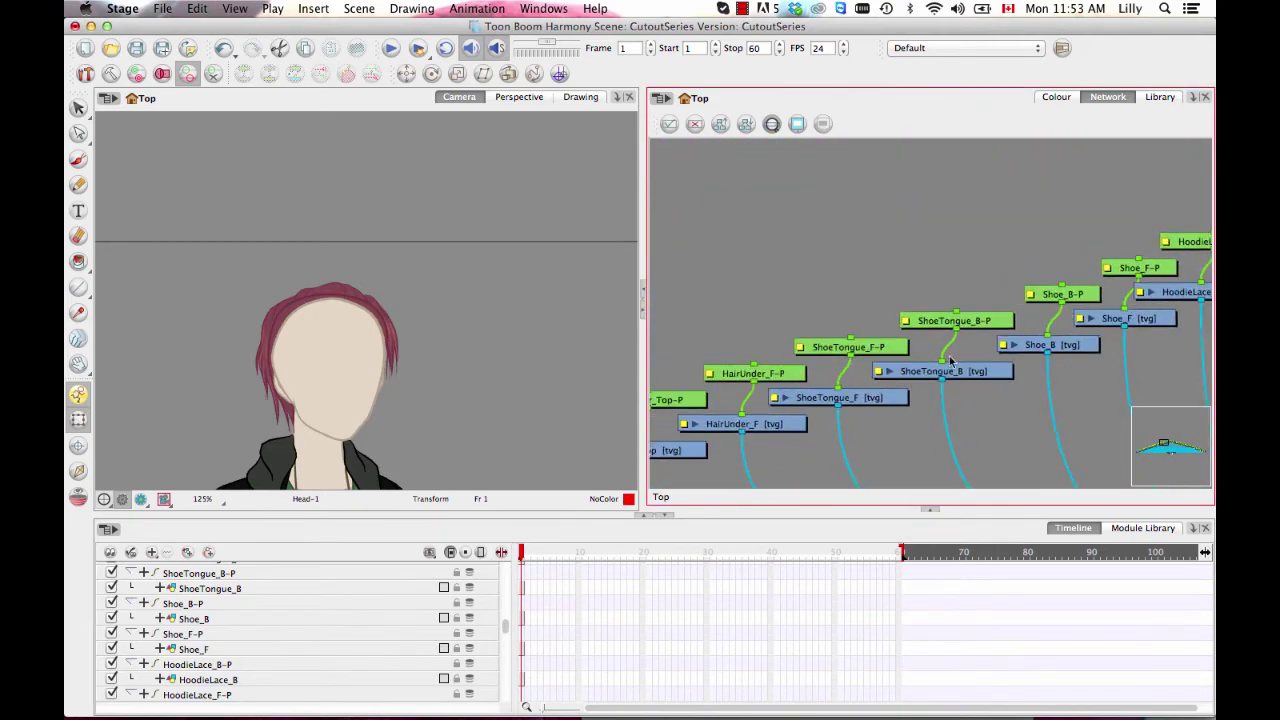
left_click(982, 320)
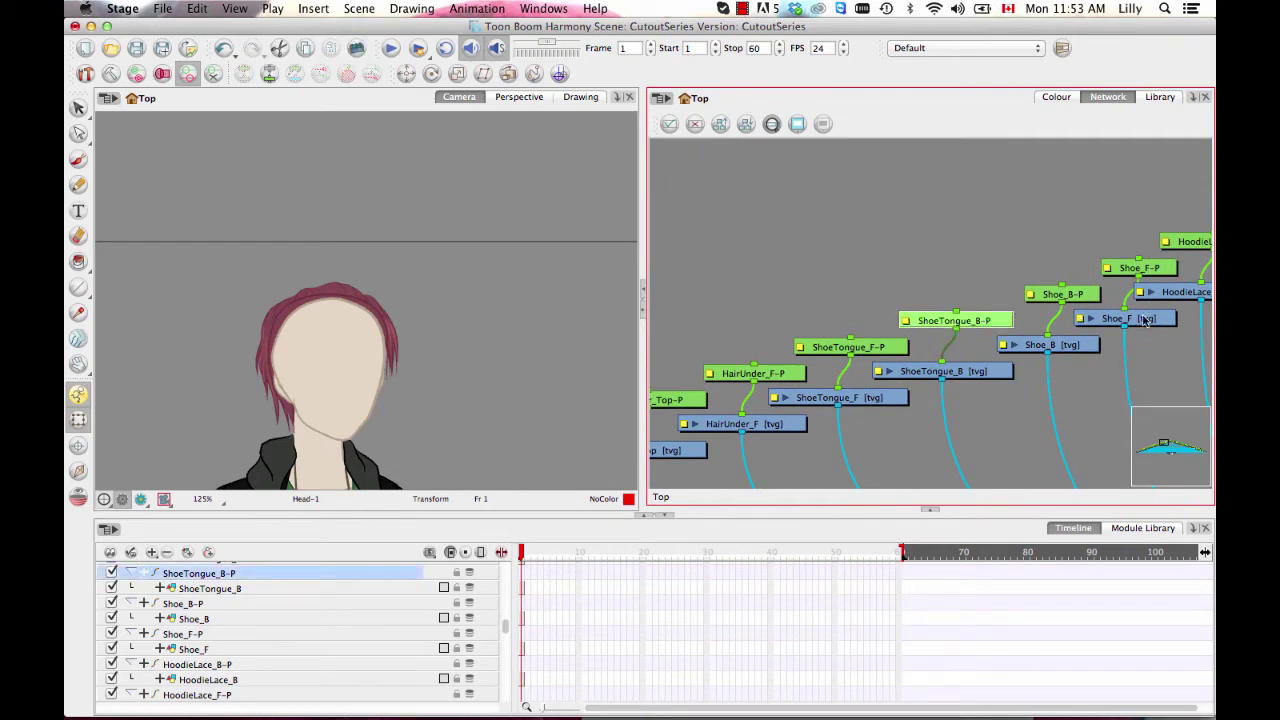
left_click_drag(1048, 315, 1110, 270)
- Select the head drawing in the Camera view and locate its node in the network
left_click(323, 371)
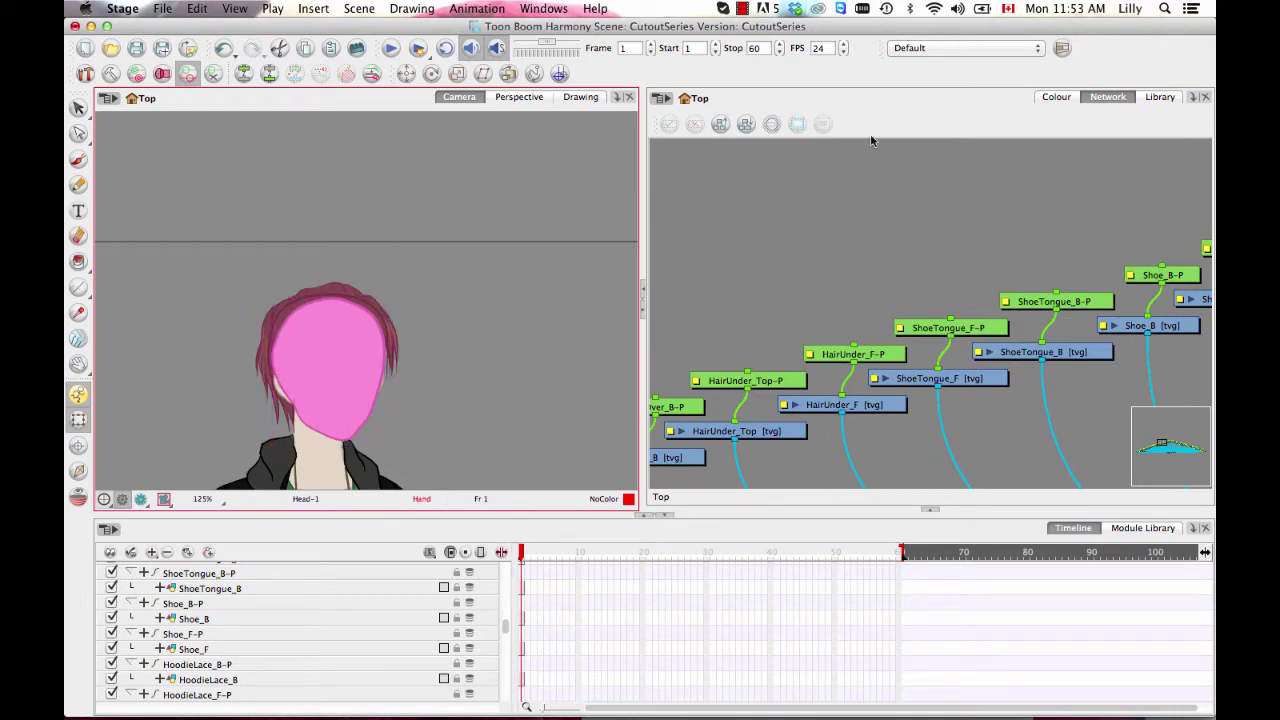
key("space")
left_click(866, 238)
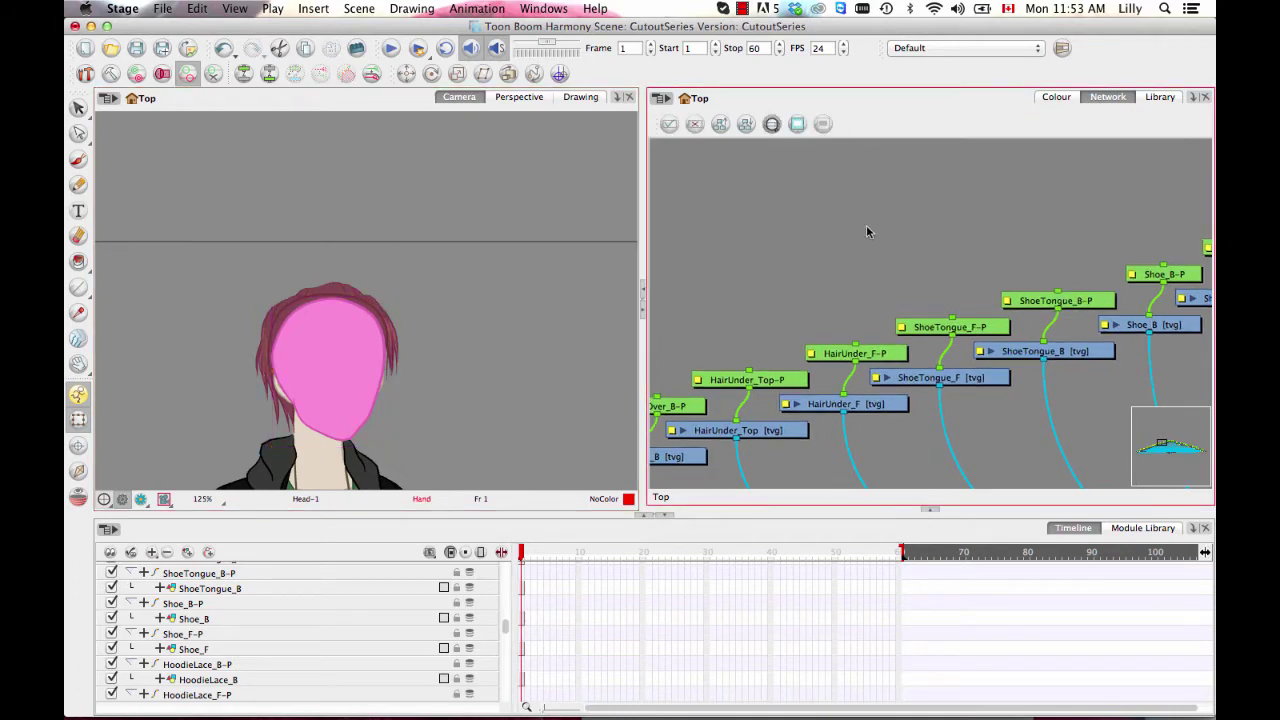
key("o")
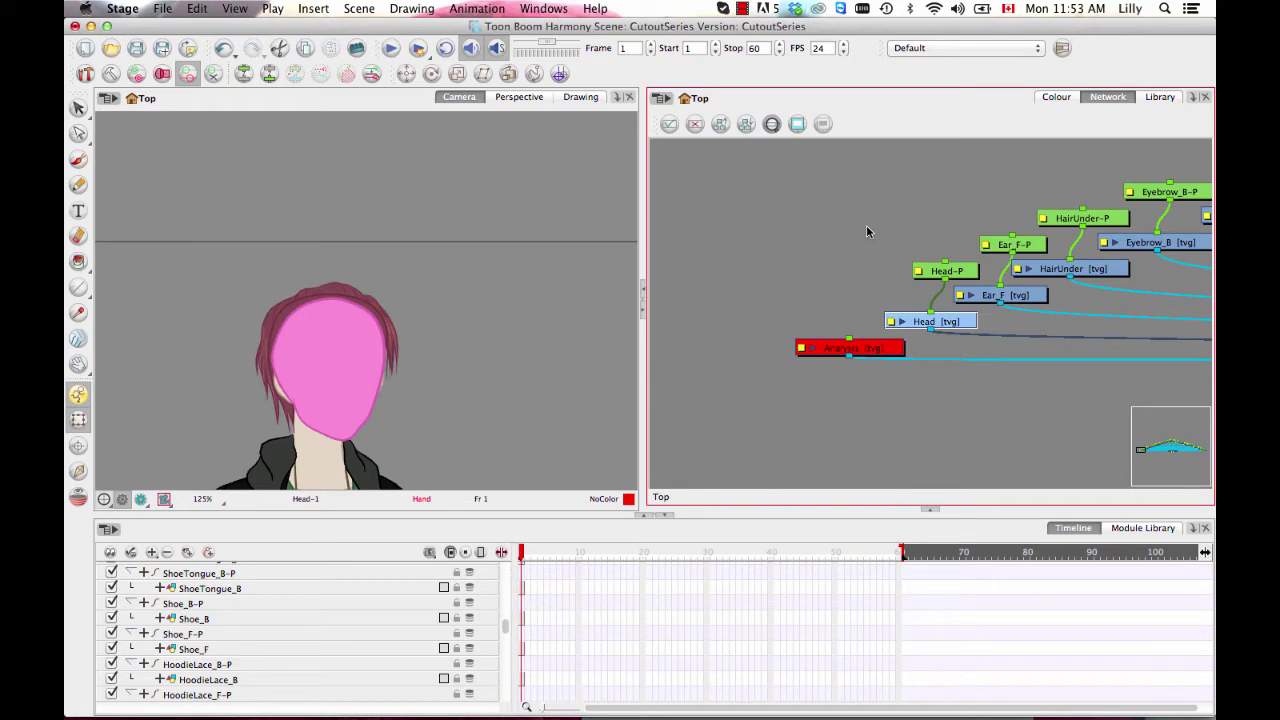
scroll(1015, 230, "up", 3)
scroll(960, 255, "up", 2)
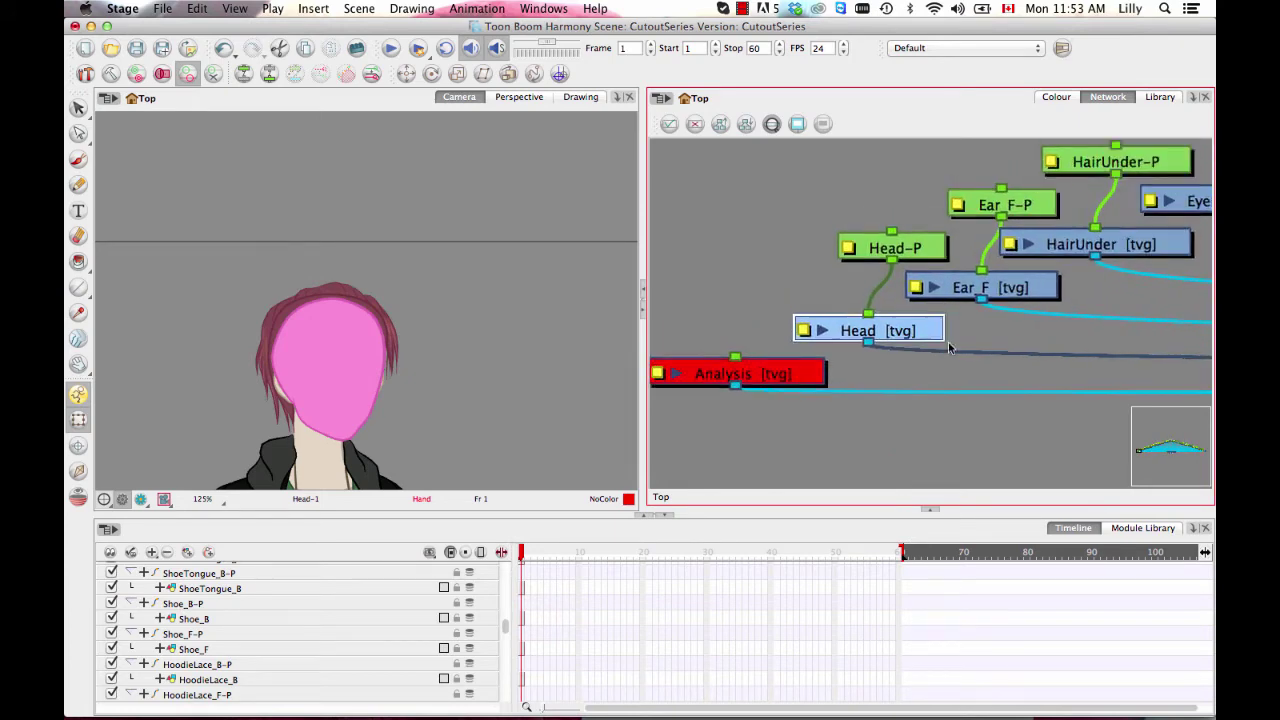
- Move the Head-P node away from Ear_F-P, and use that peg to shift the head artwork sideways off the face
left_click(905, 273)
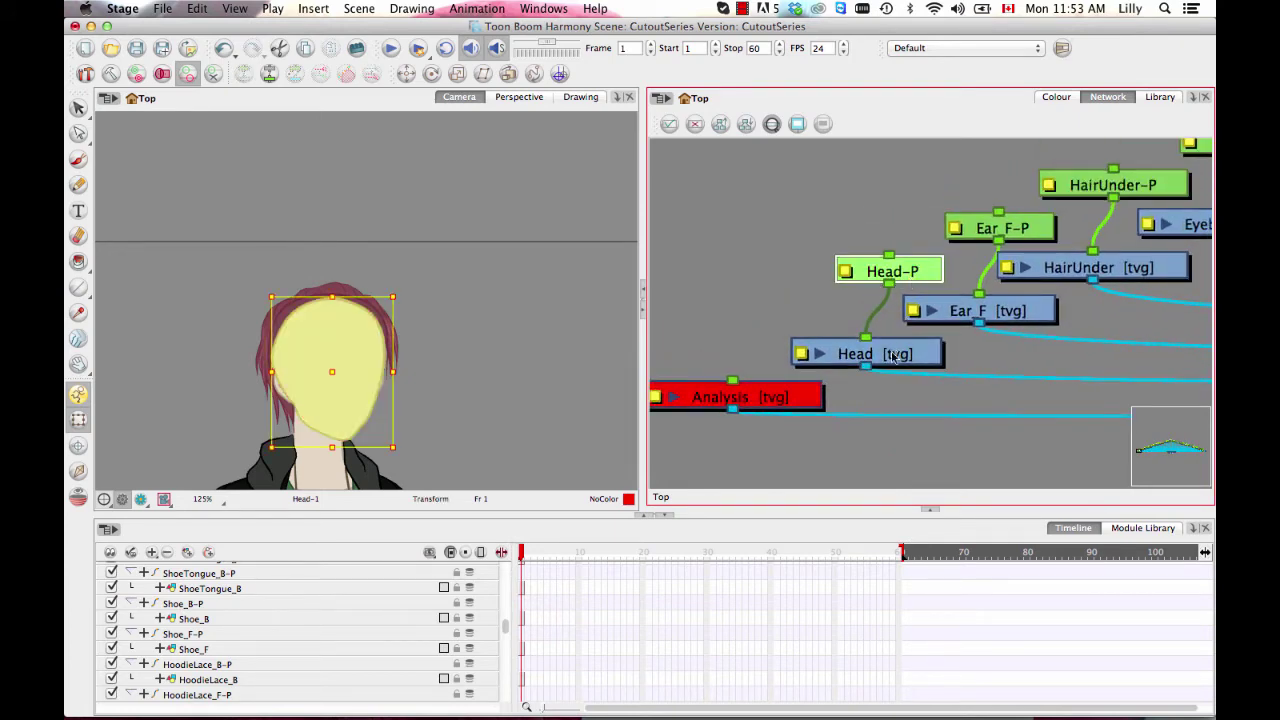
left_click_drag(886, 281, 833, 238)
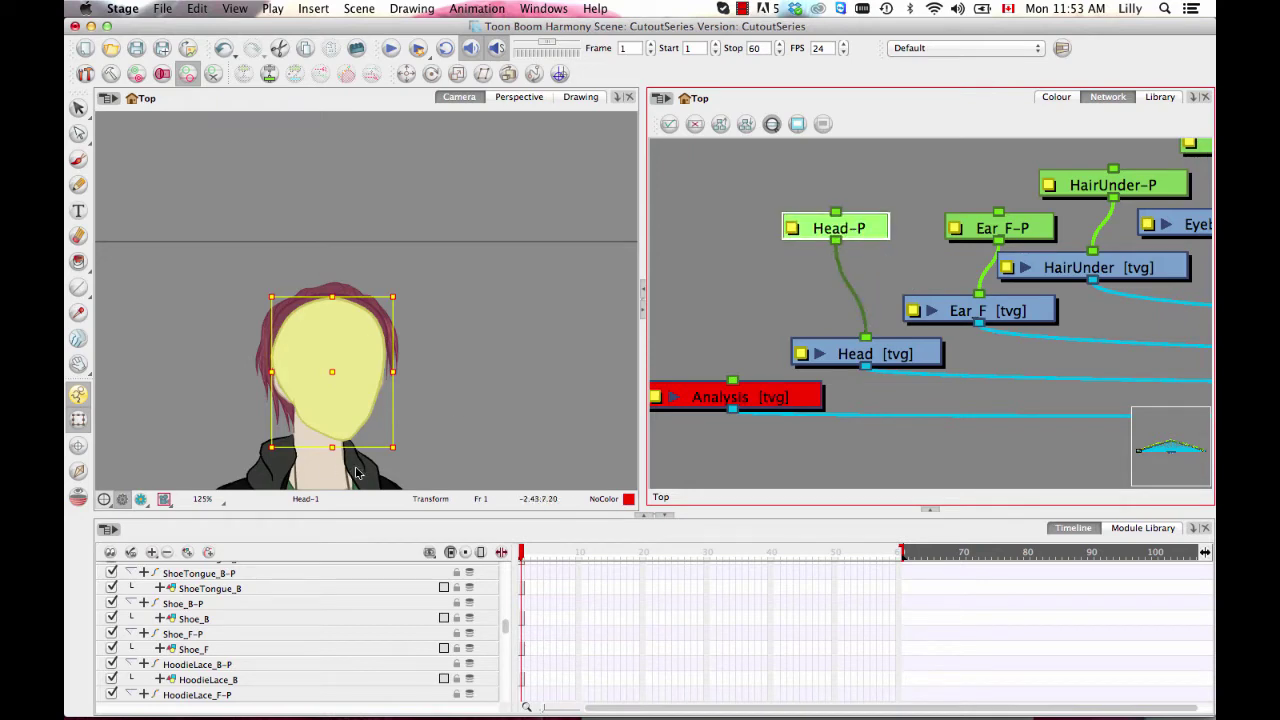
left_click_drag(345, 380, 379, 376)
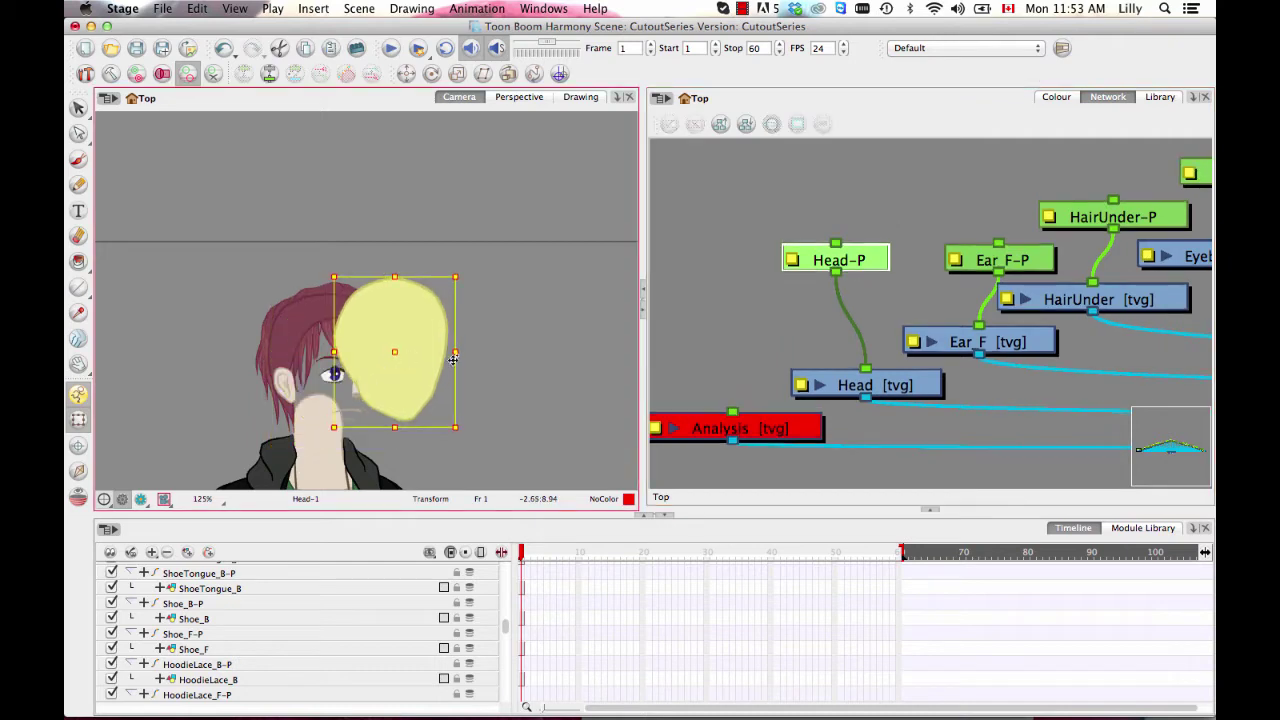
- Locate the Head-P peg in the Timeline and expand it to show its Head drawing layer
left_click(533, 540)
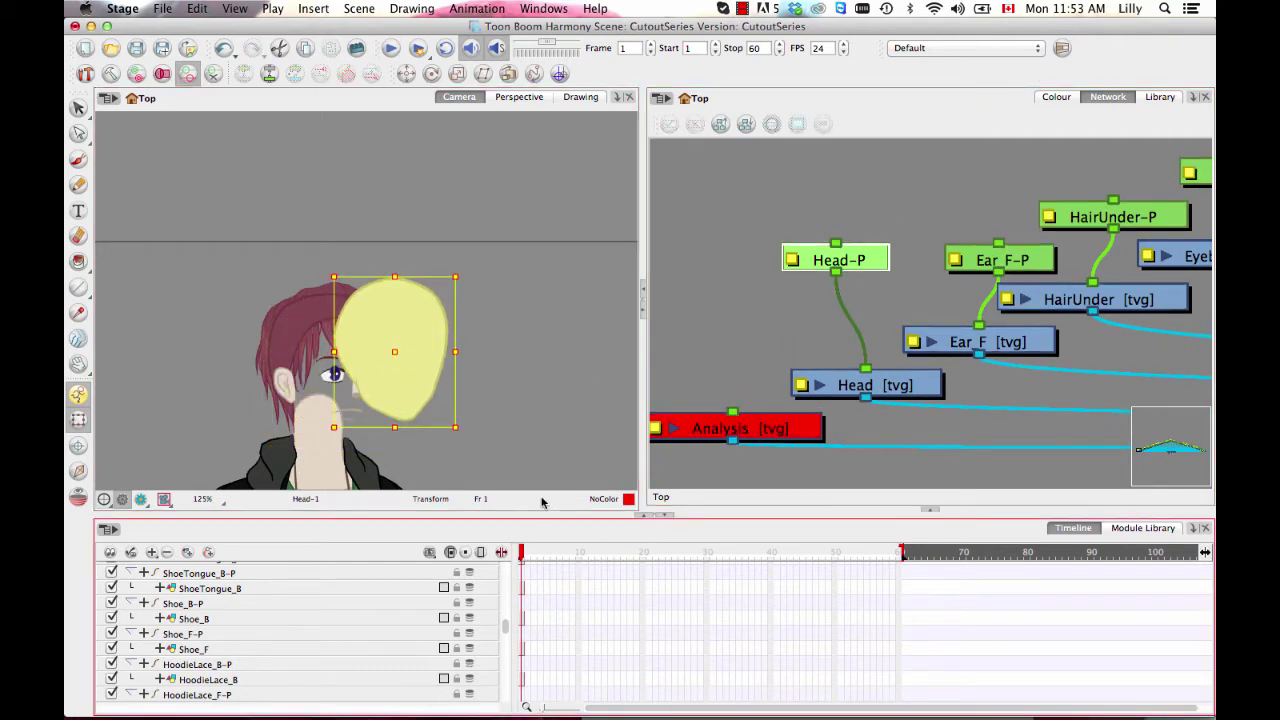
key("o")
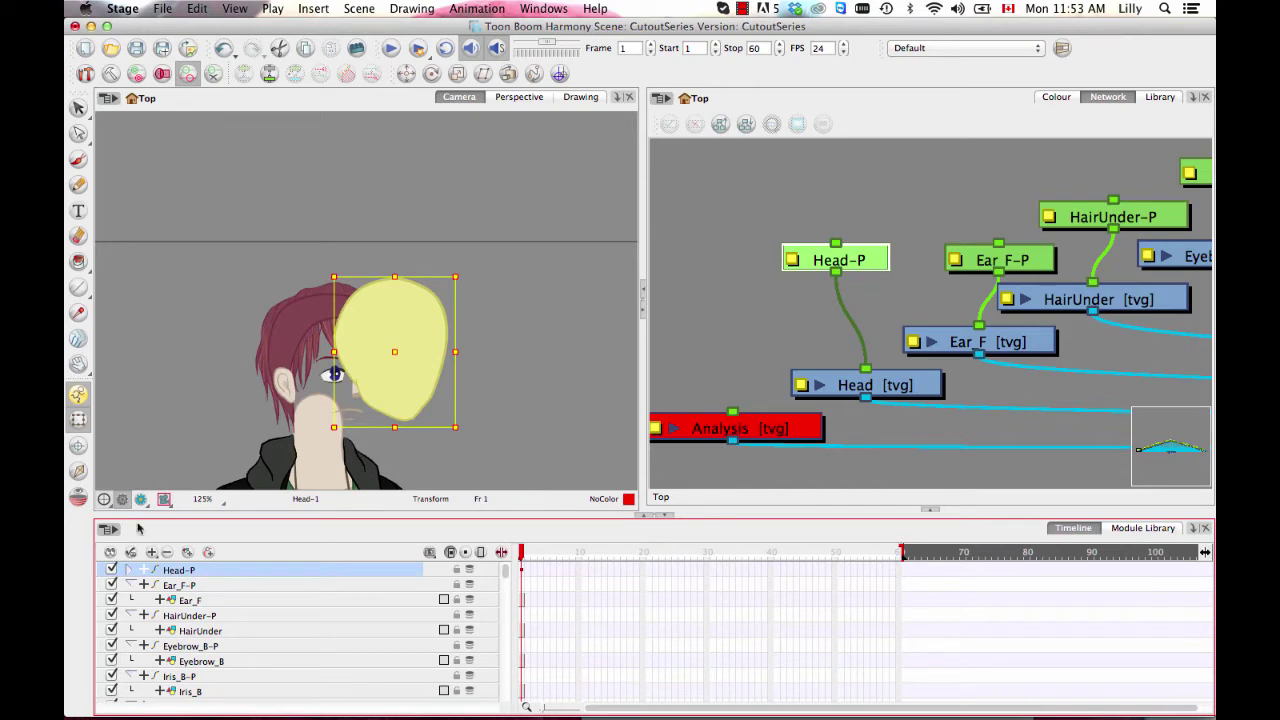
left_click(129, 570)
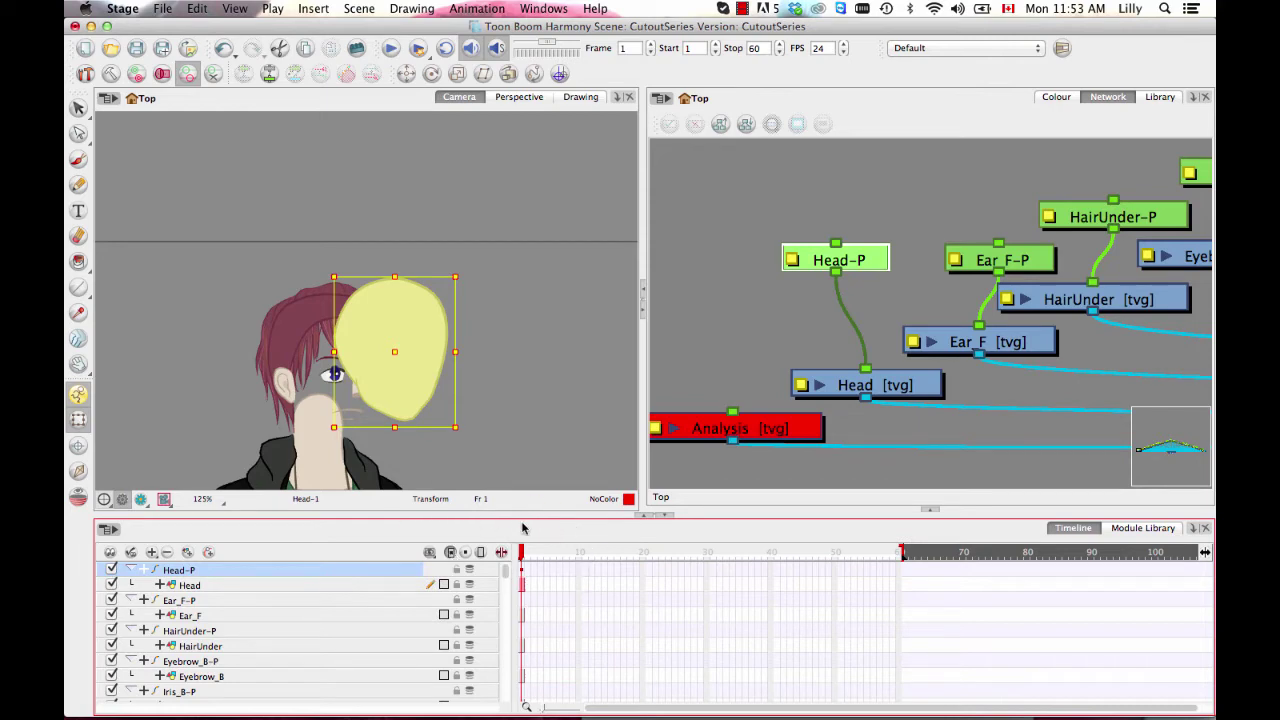
- Advance the playhead to frame 5, and return to the Head-P keyframe at frame 1
left_click(895, 105)
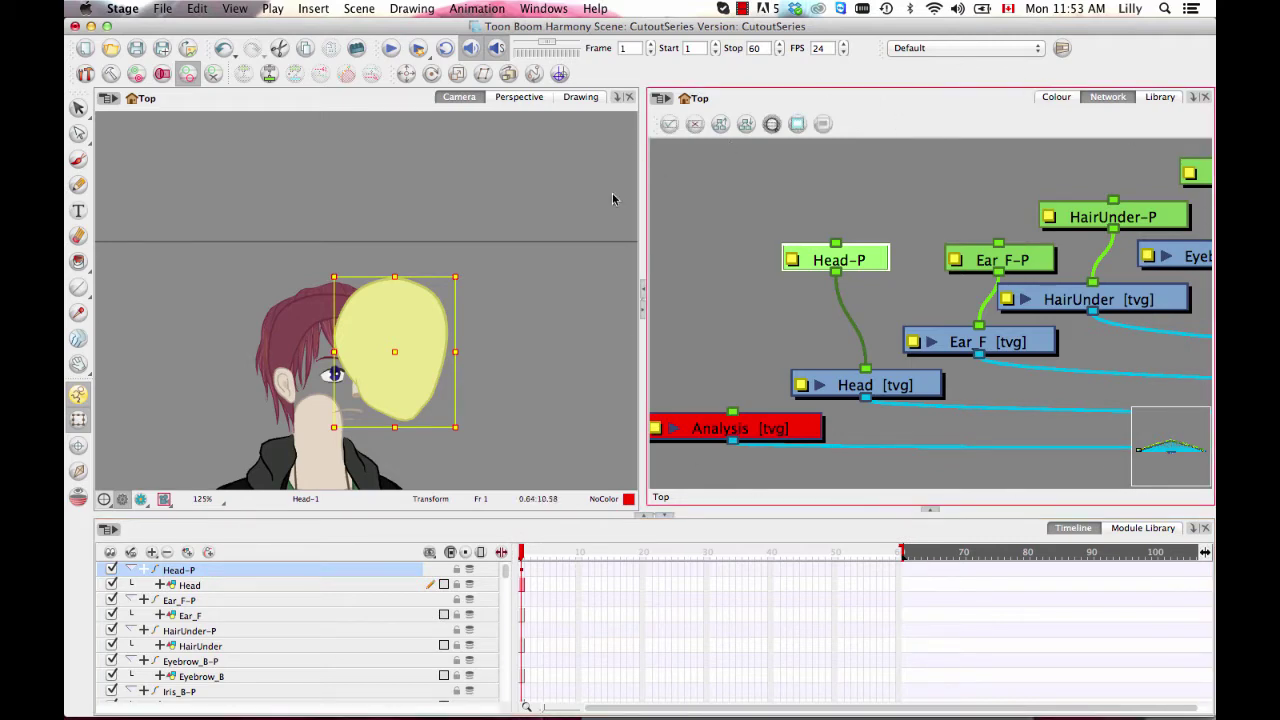
left_click(551, 535)
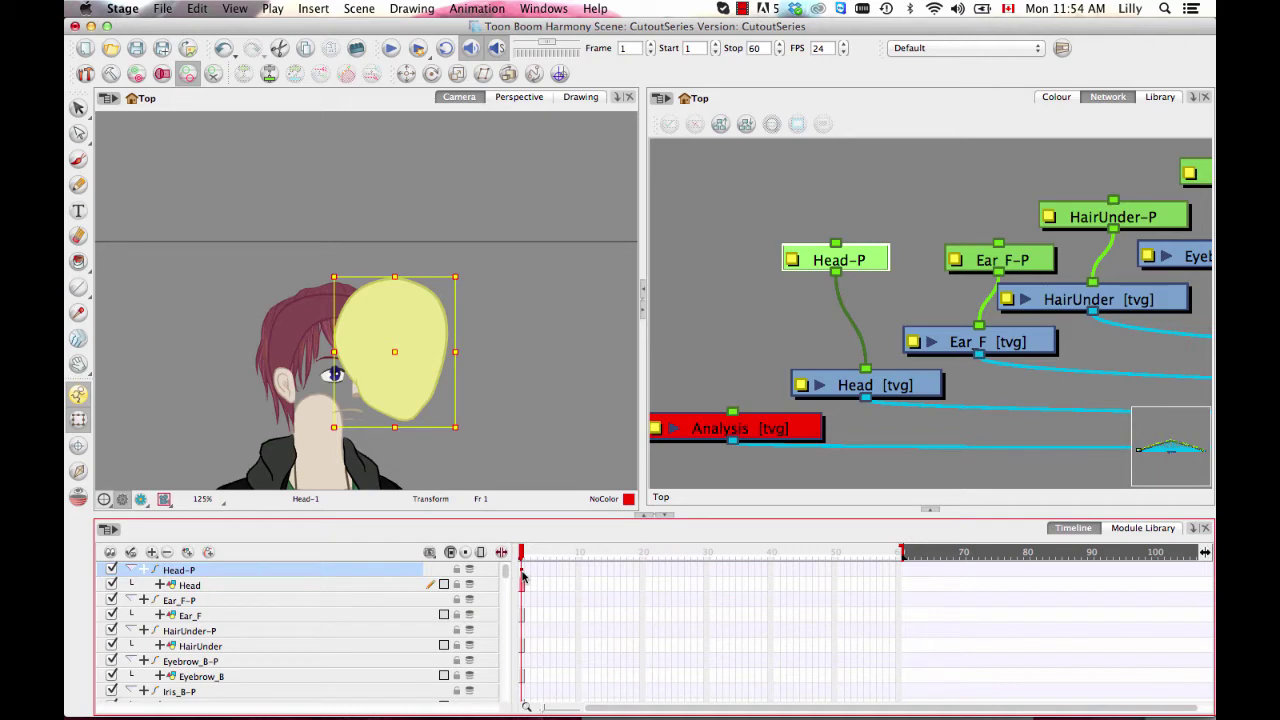
key("period")
key("period")
key("period")
key("period")
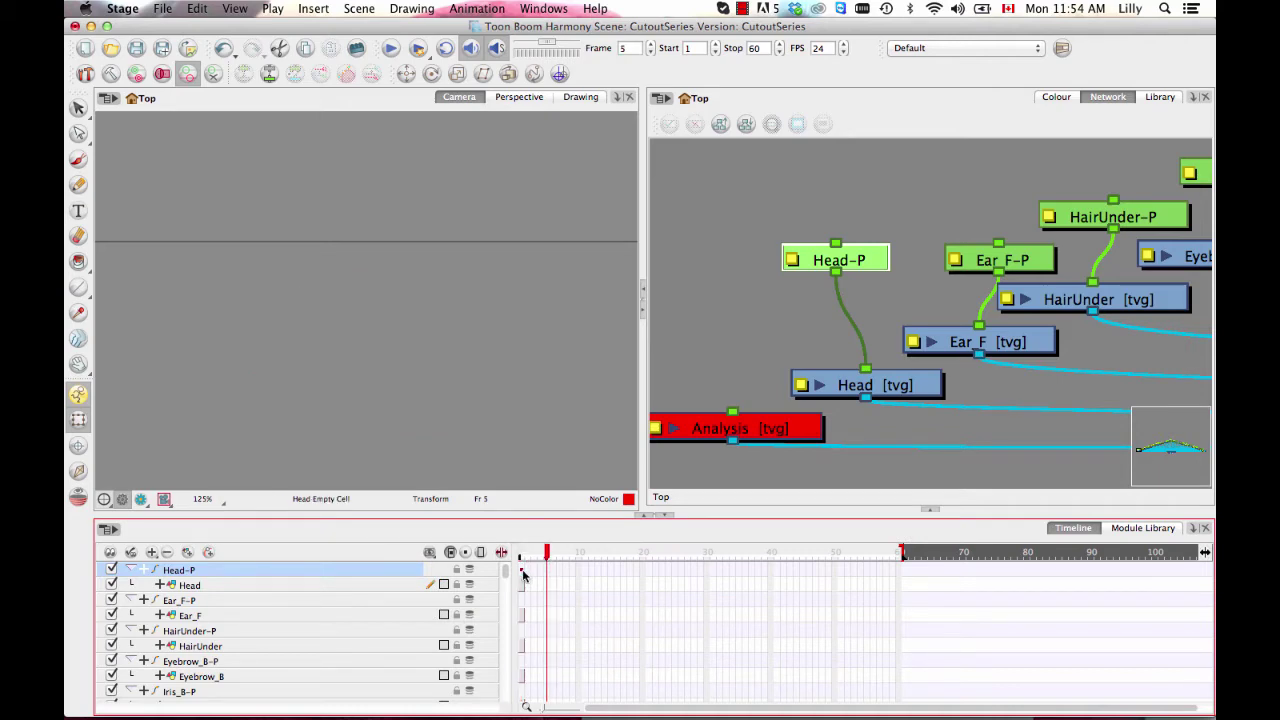
left_click(521, 572)
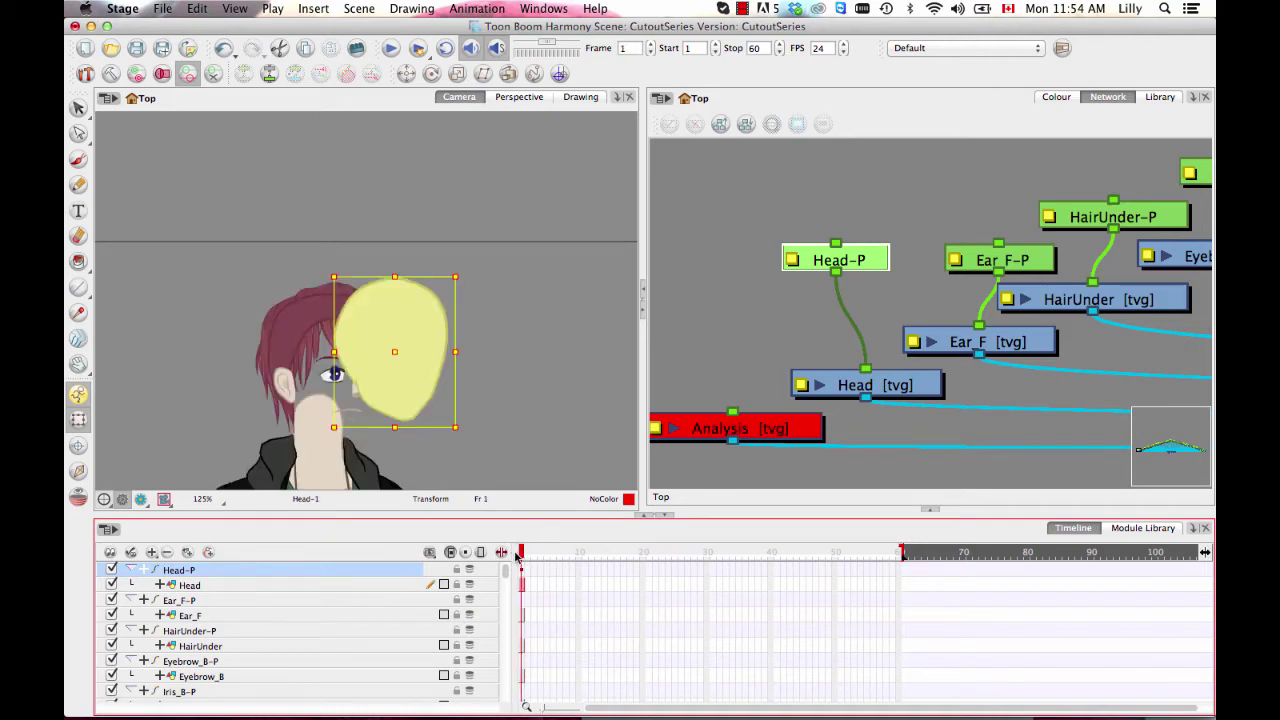
- Try moving the Head-P keyframe to frame 7 in the Timeline and back to frame 1
left_click(533, 578)
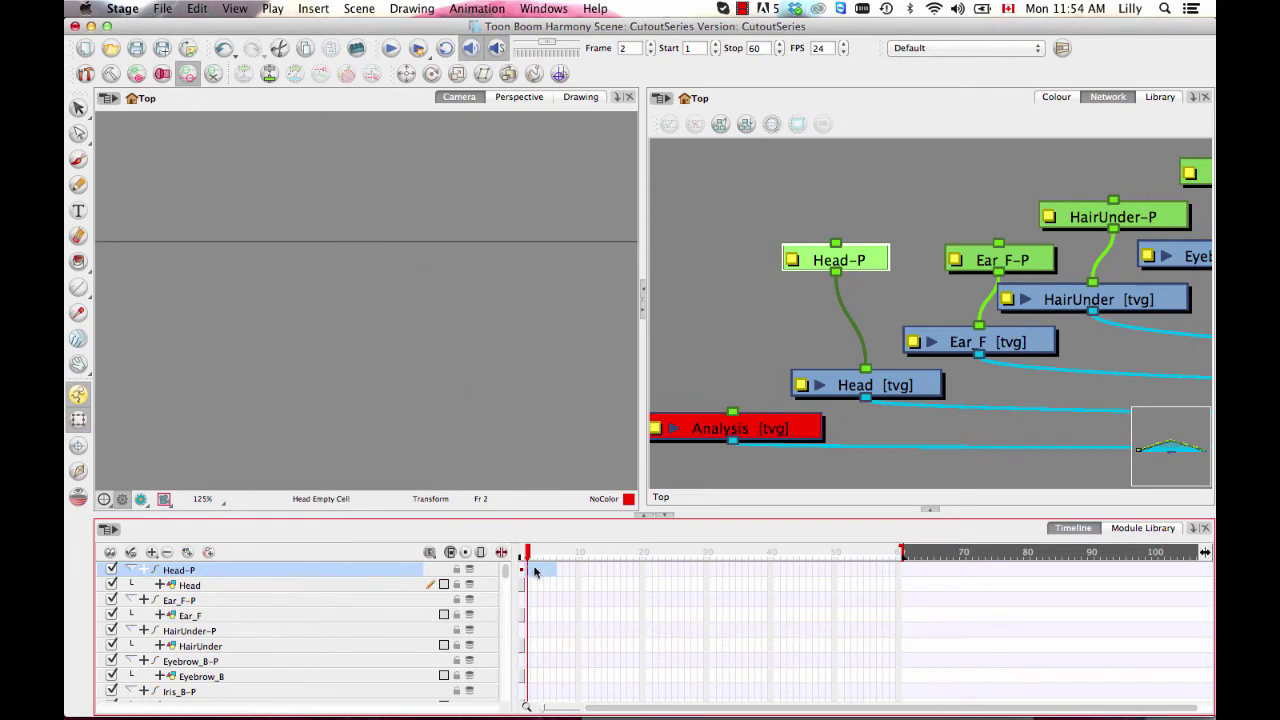
left_click(524, 575)
left_click(561, 577)
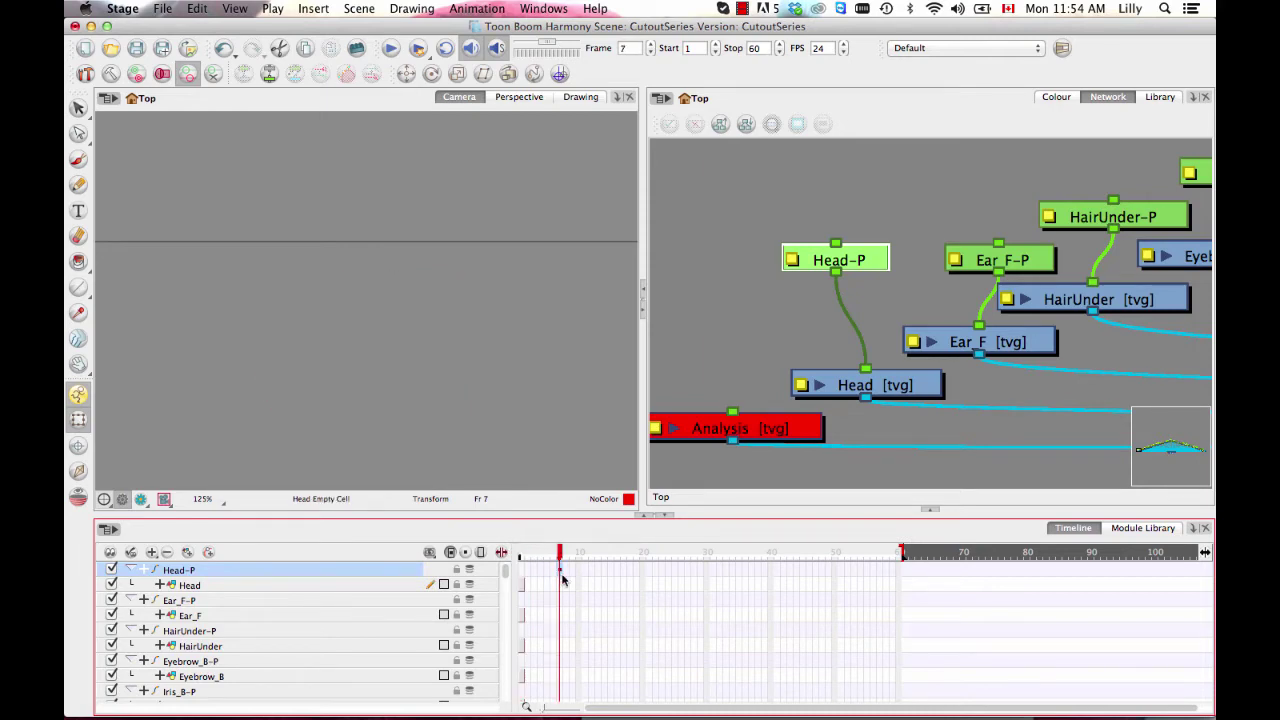
left_click(522, 575)
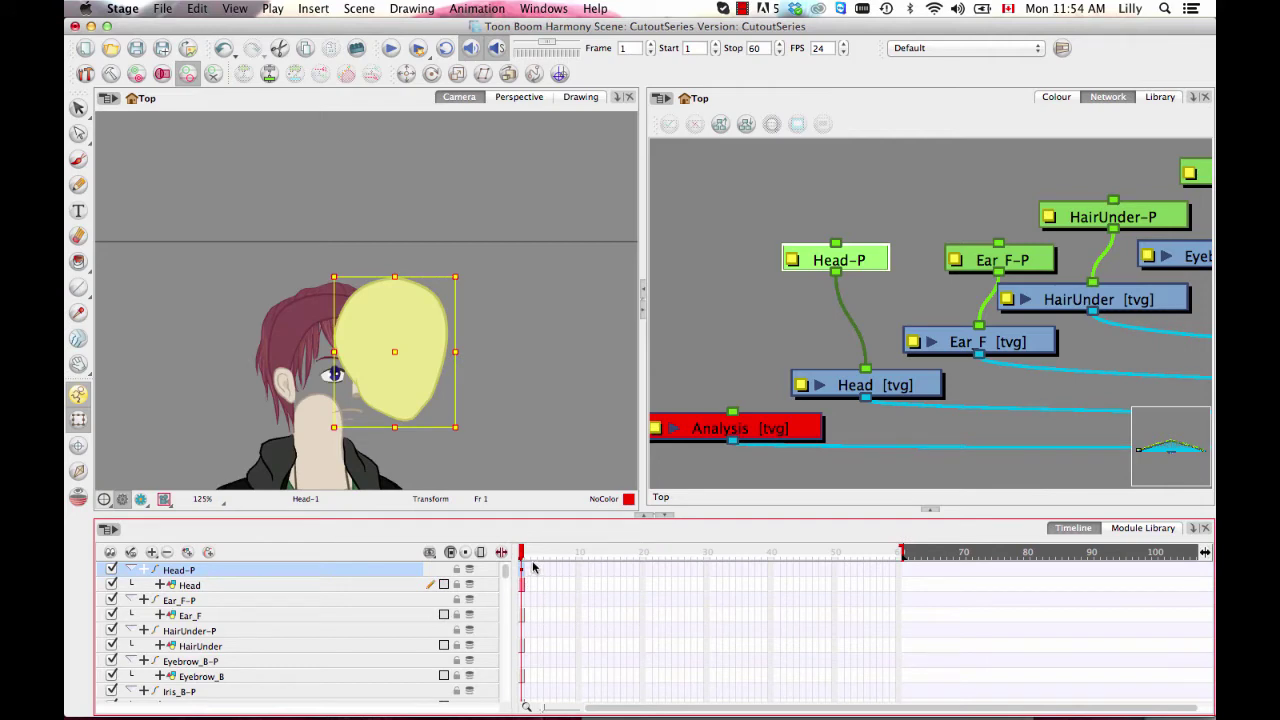
- Undo the sideways shift of the head artwork made with the Head-P peg
key("super+z")
key("super+z")
key("super+z")
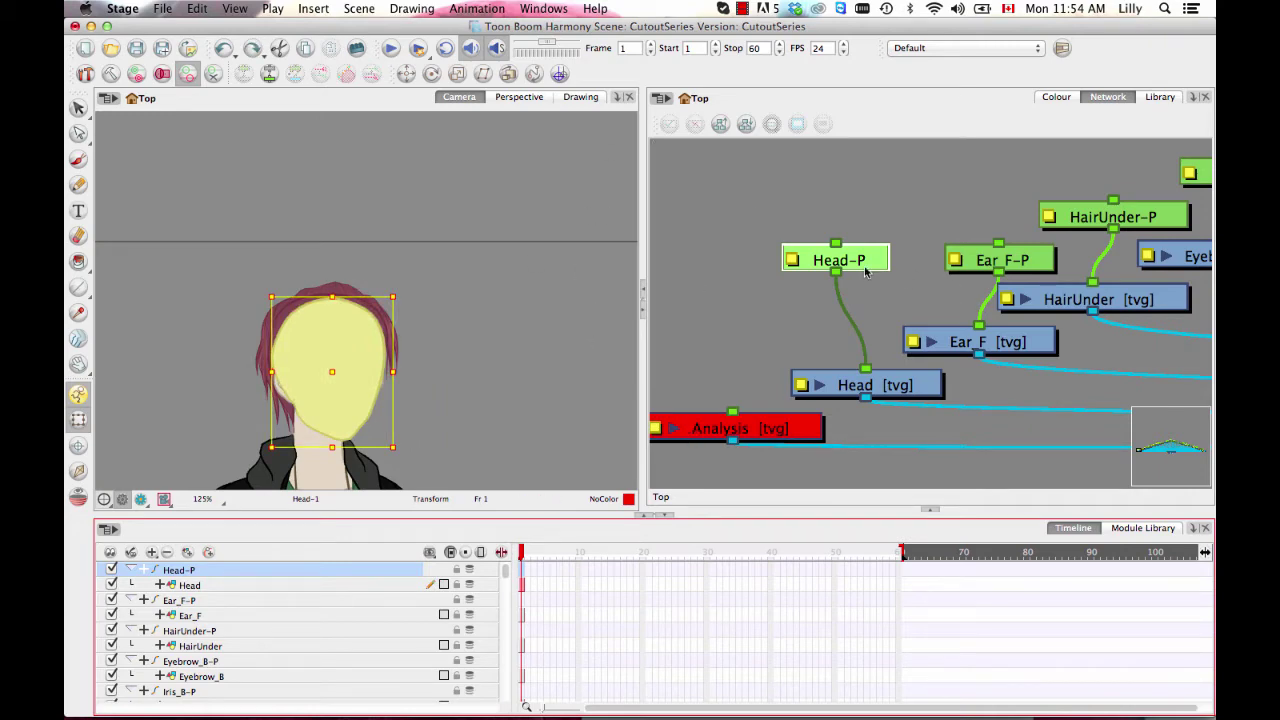
- Place the Head-P peg node directly above its Head drawing node in the network
left_click_drag(1136, 352, 1103, 343)
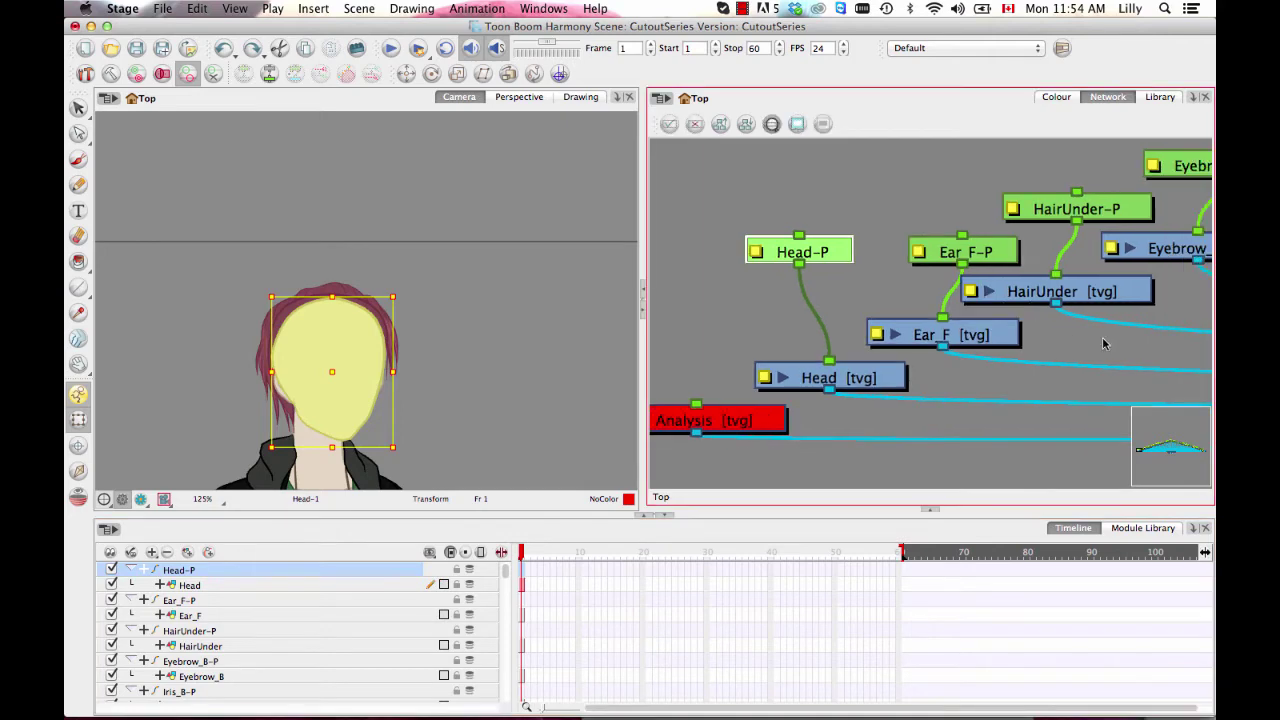
key("2")
key("2")
left_click_drag(869, 282, 886, 308)
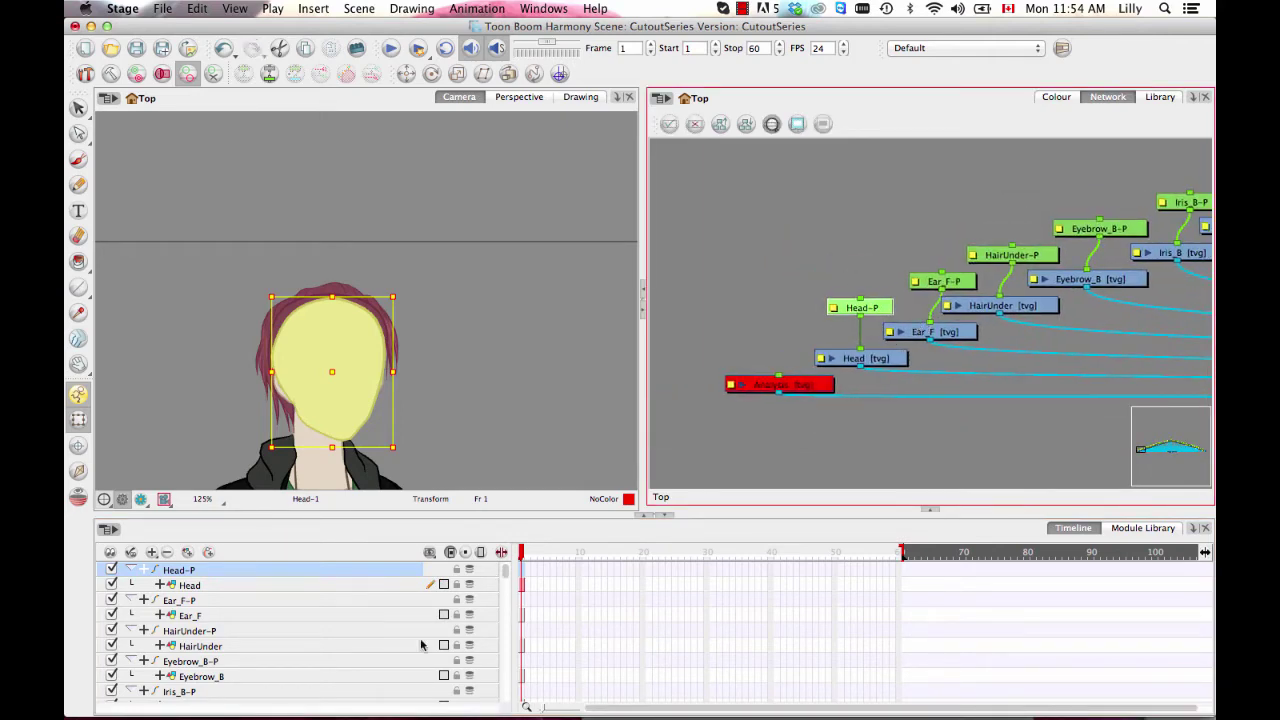
left_click_drag(989, 356, 884, 374)
left_click_drag(1079, 324, 1156, 356)
key("1")
key("1")
left_click_drag(800, 370, 852, 386)
key("2")
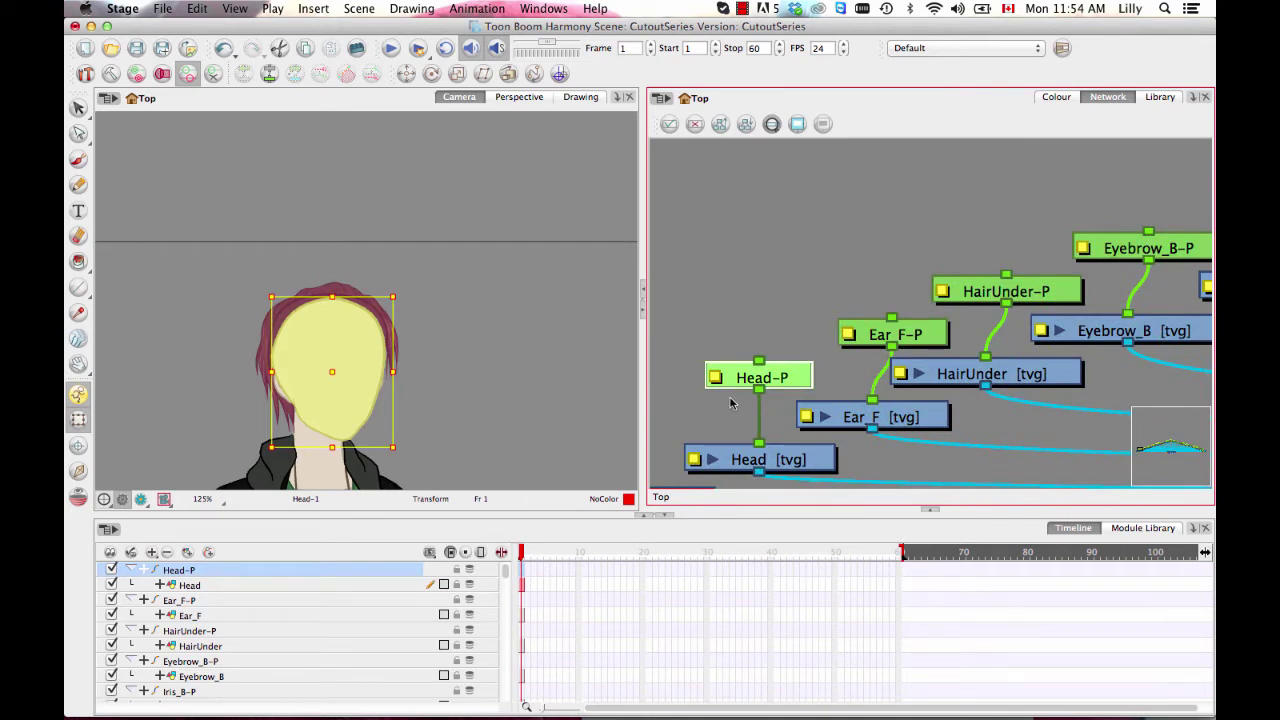
left_click_drag(789, 376, 791, 377)
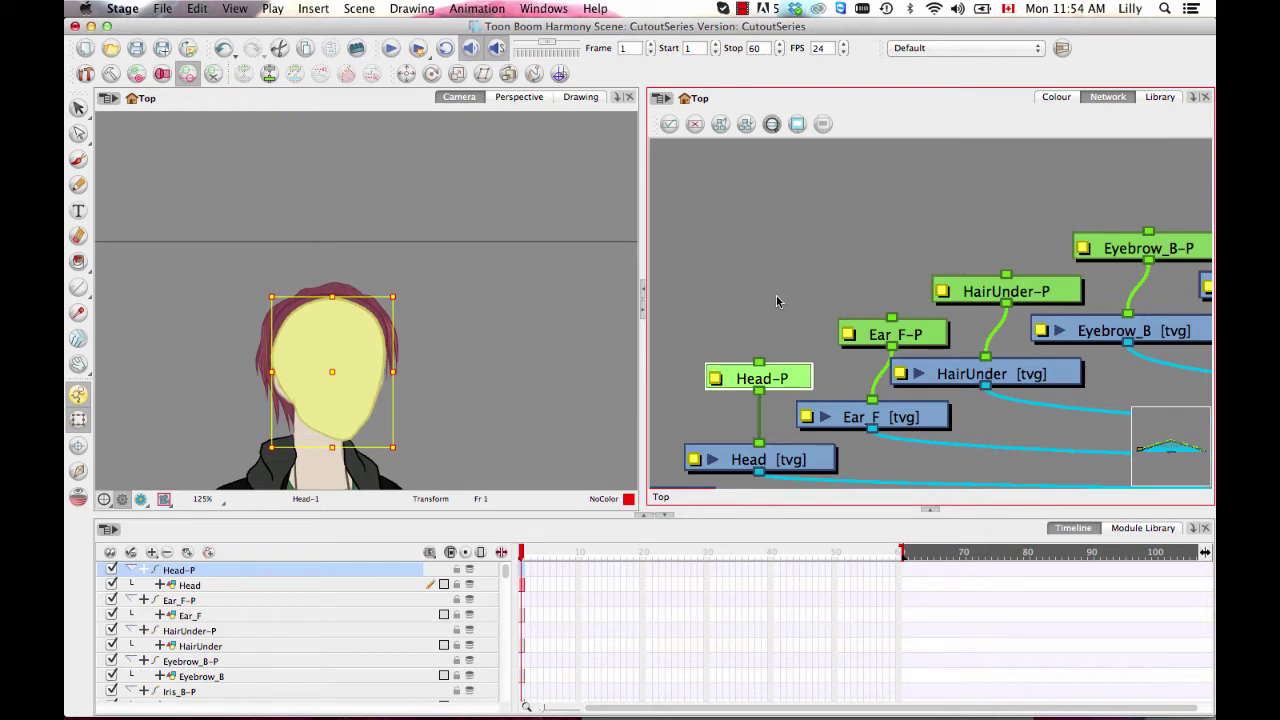
- Widen the Network view against the Camera view, and recentre the character's head and torso in the narrowed Camera view
scroll(955, 375, "right", 5)
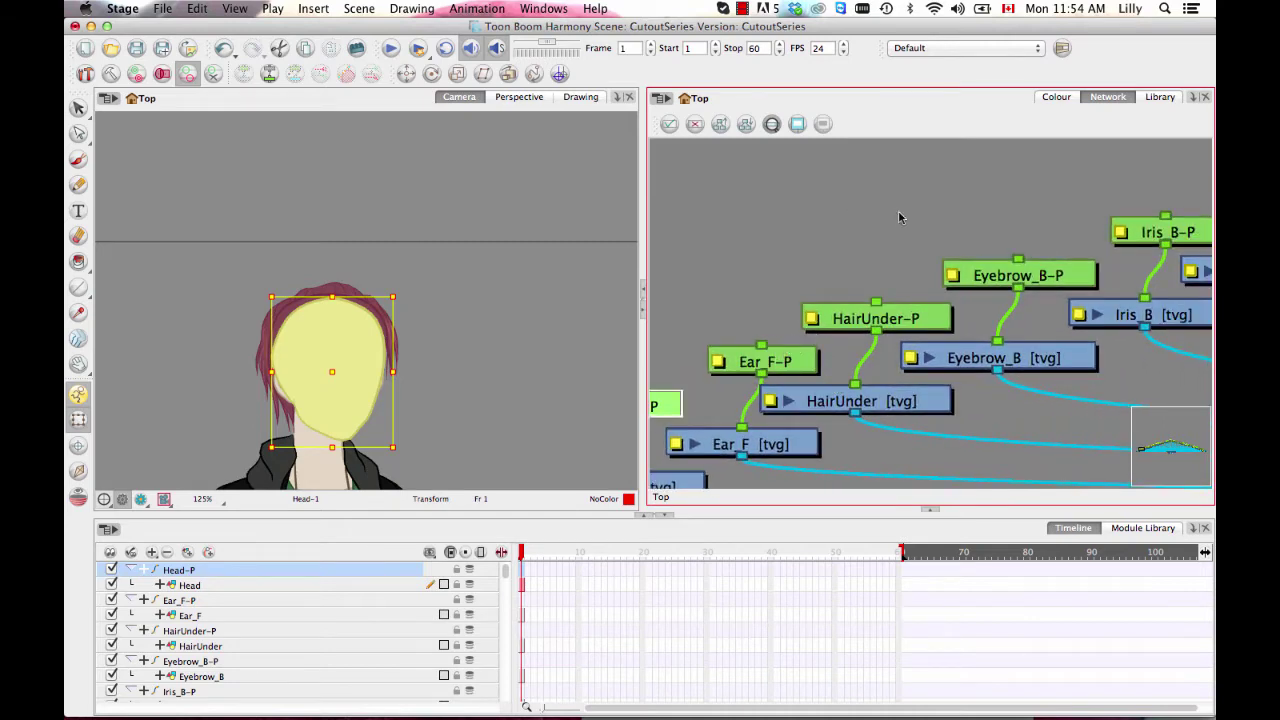
scroll(980, 405, "down", 5)
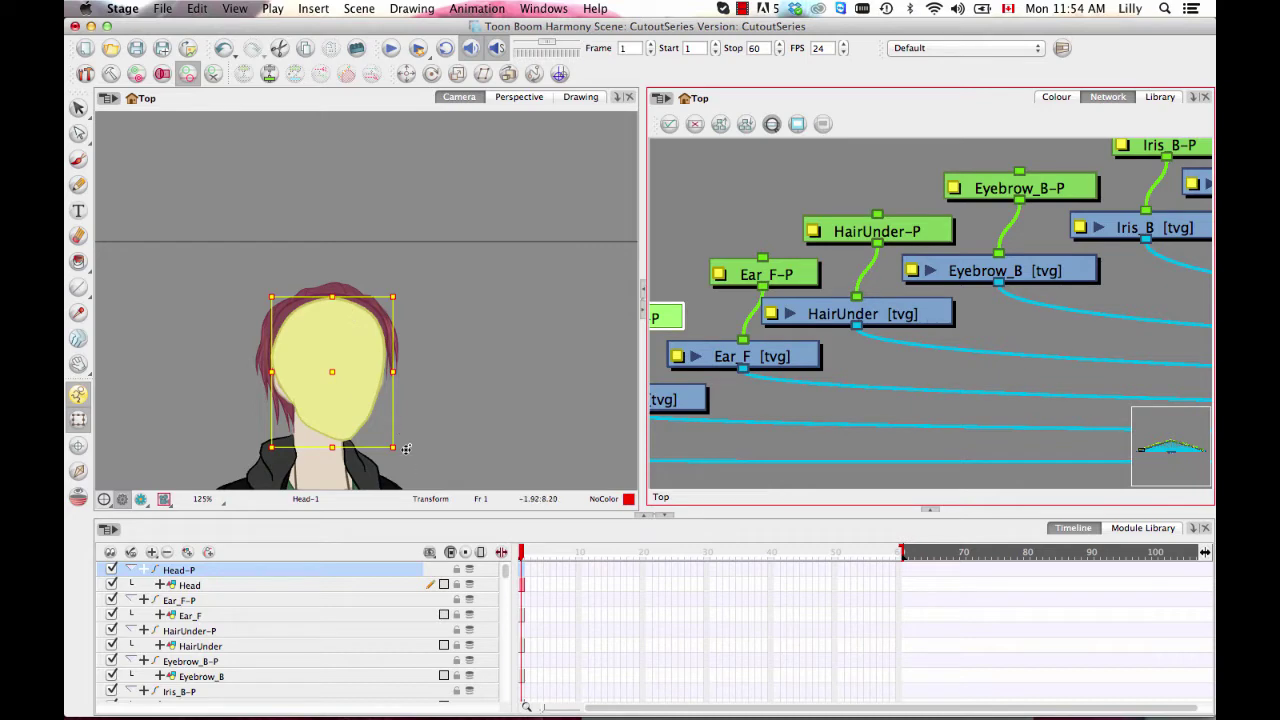
scroll(863, 357, "down", 5)
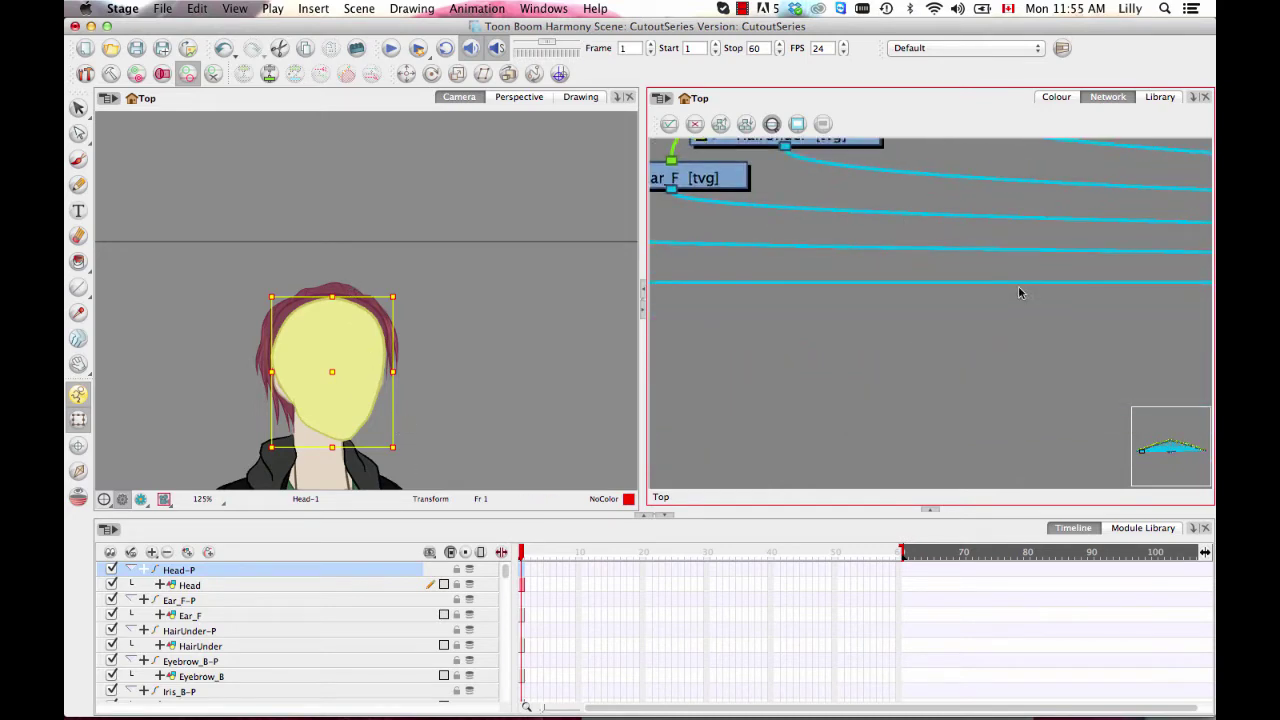
left_click_drag(643, 371, 481, 362)
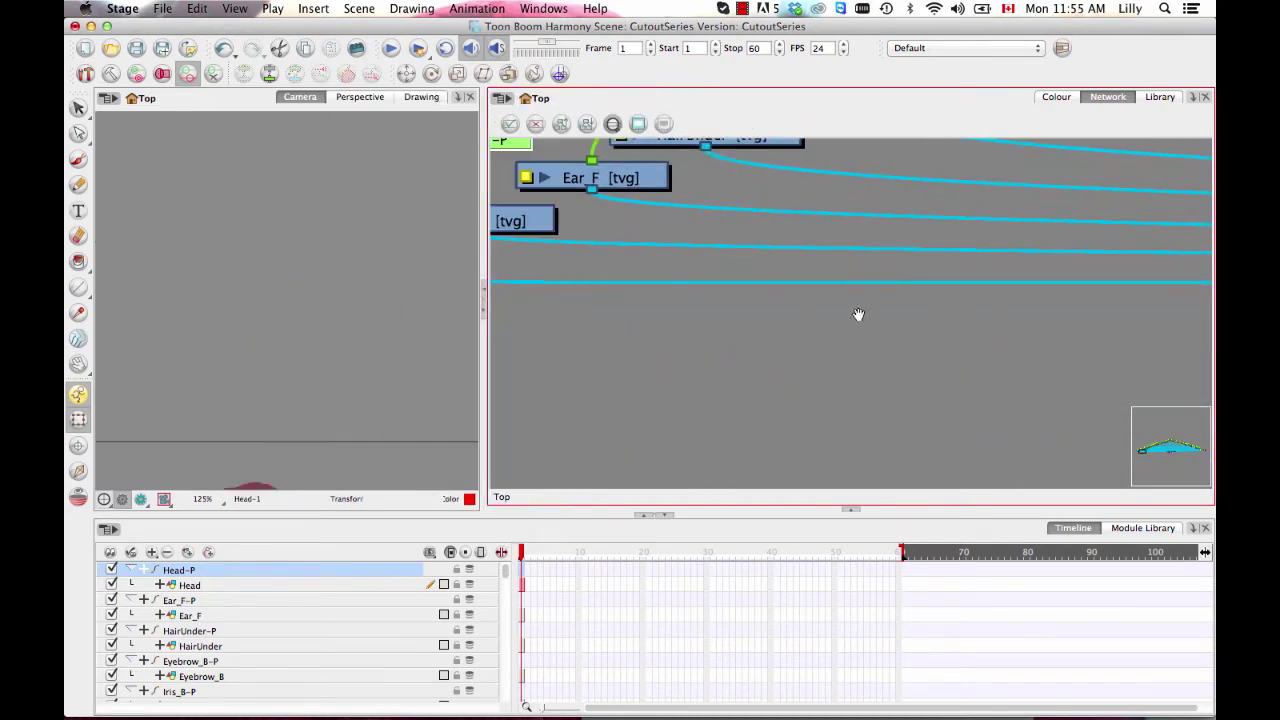
scroll(700, 365, "up", 2)
scroll(343, 286, "down", 8)
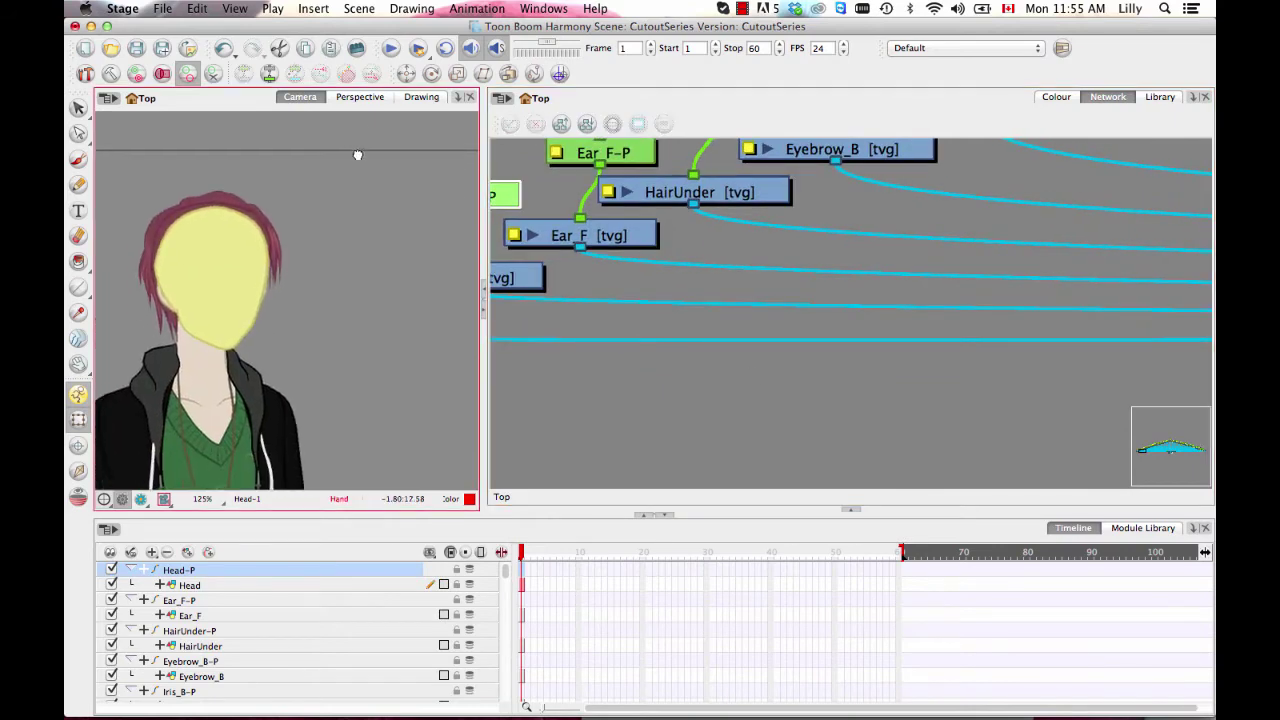
scroll(346, 280, "down", 2)
- Select the Head drawing node and follow its output cable across the network to the Composite node
scroll(786, 403, "right", 5)
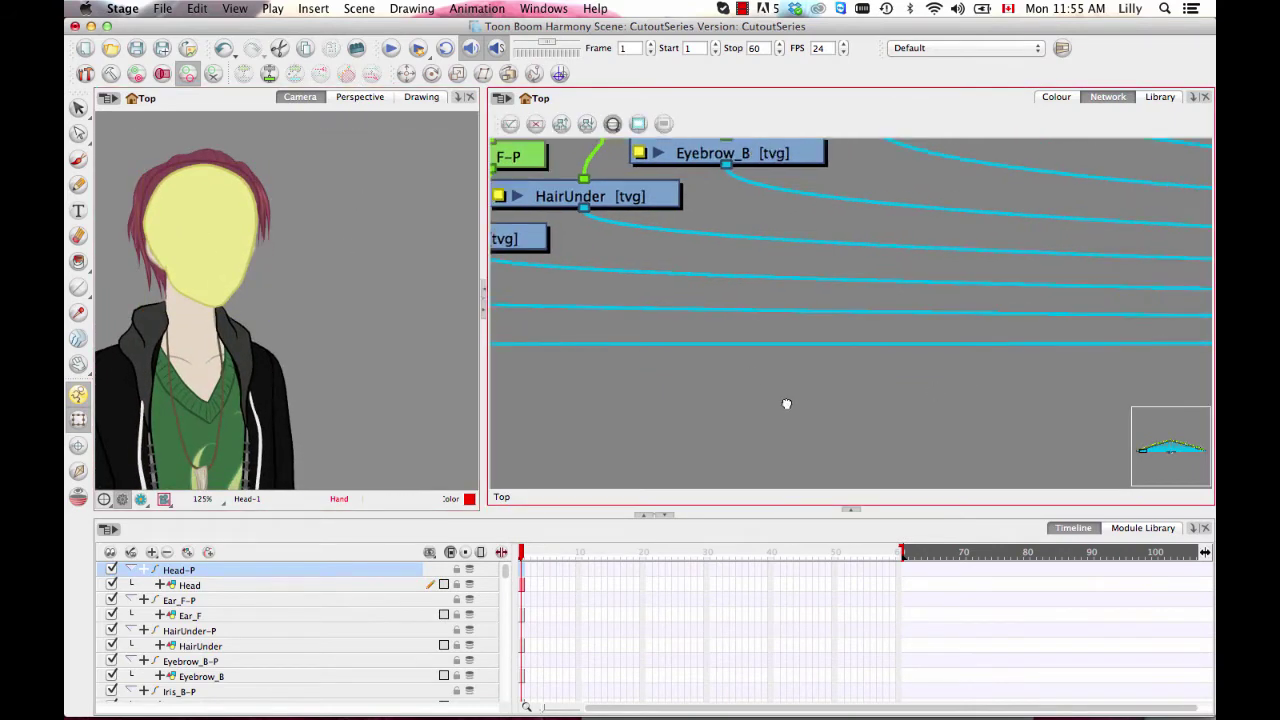
scroll(815, 287, "up", 3)
scroll(815, 287, "left", 3)
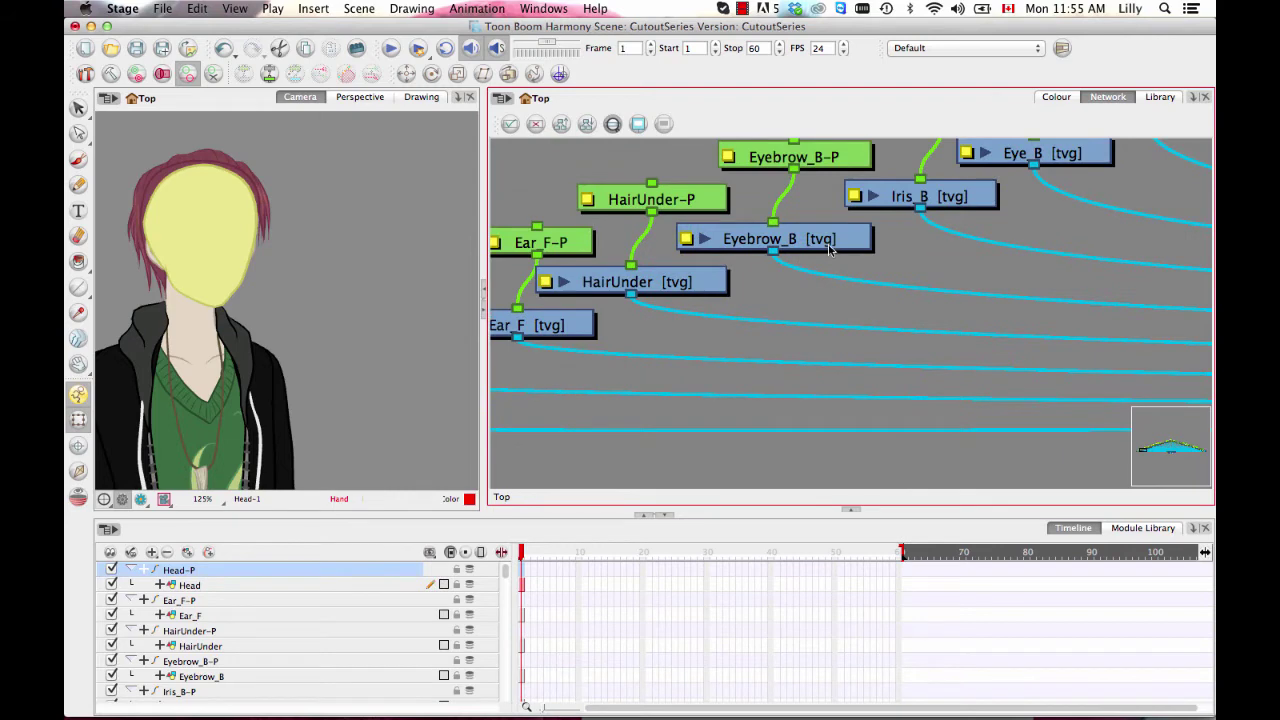
scroll(854, 340, "left", 7)
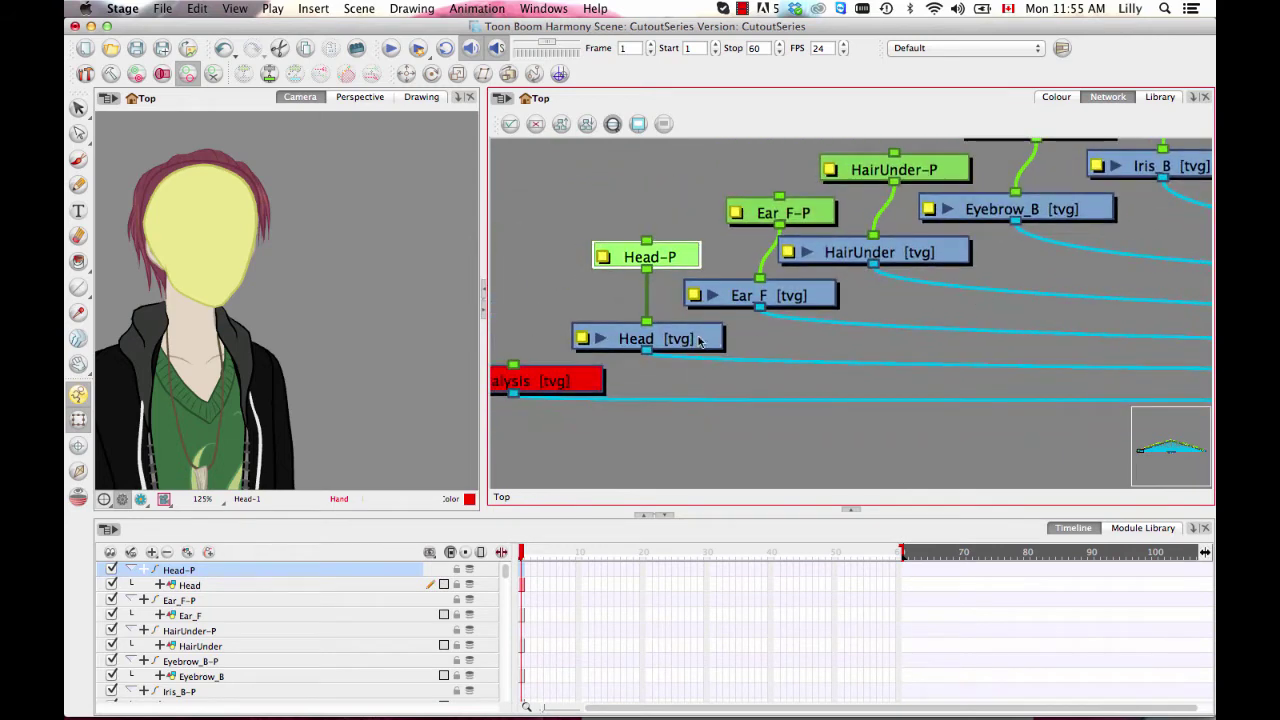
left_click(703, 342)
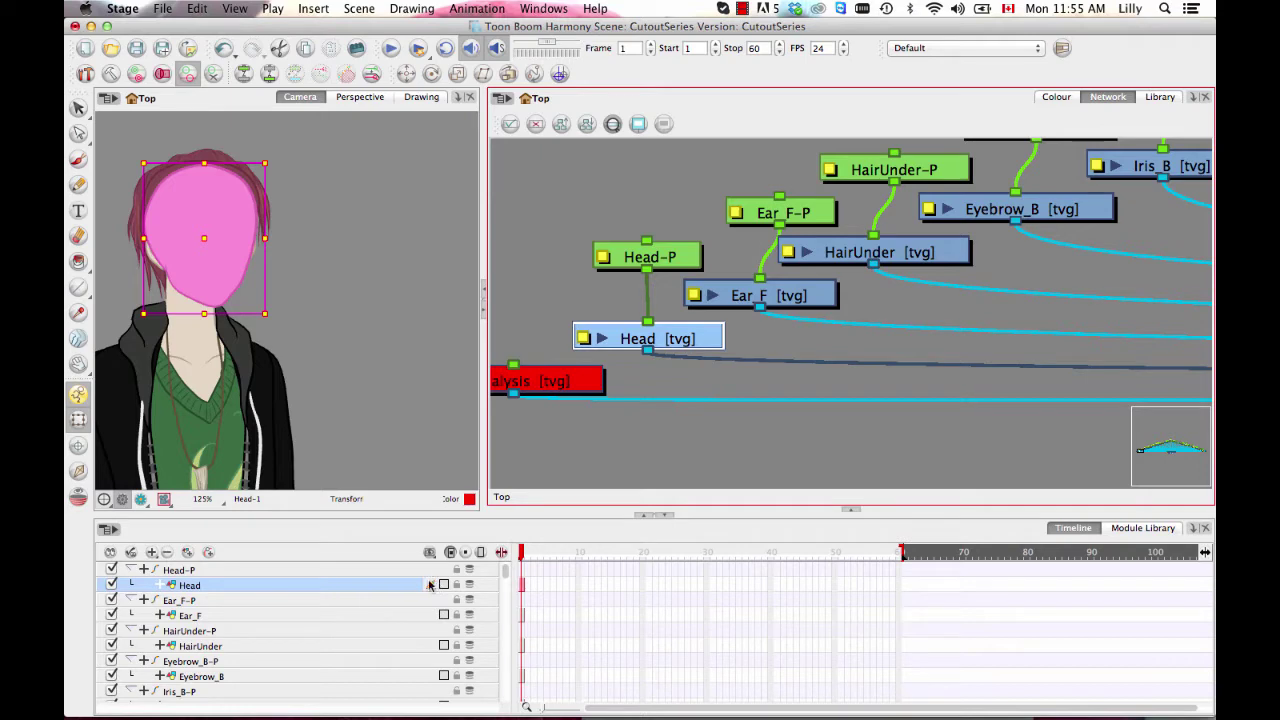
scroll(614, 343, "right", 10)
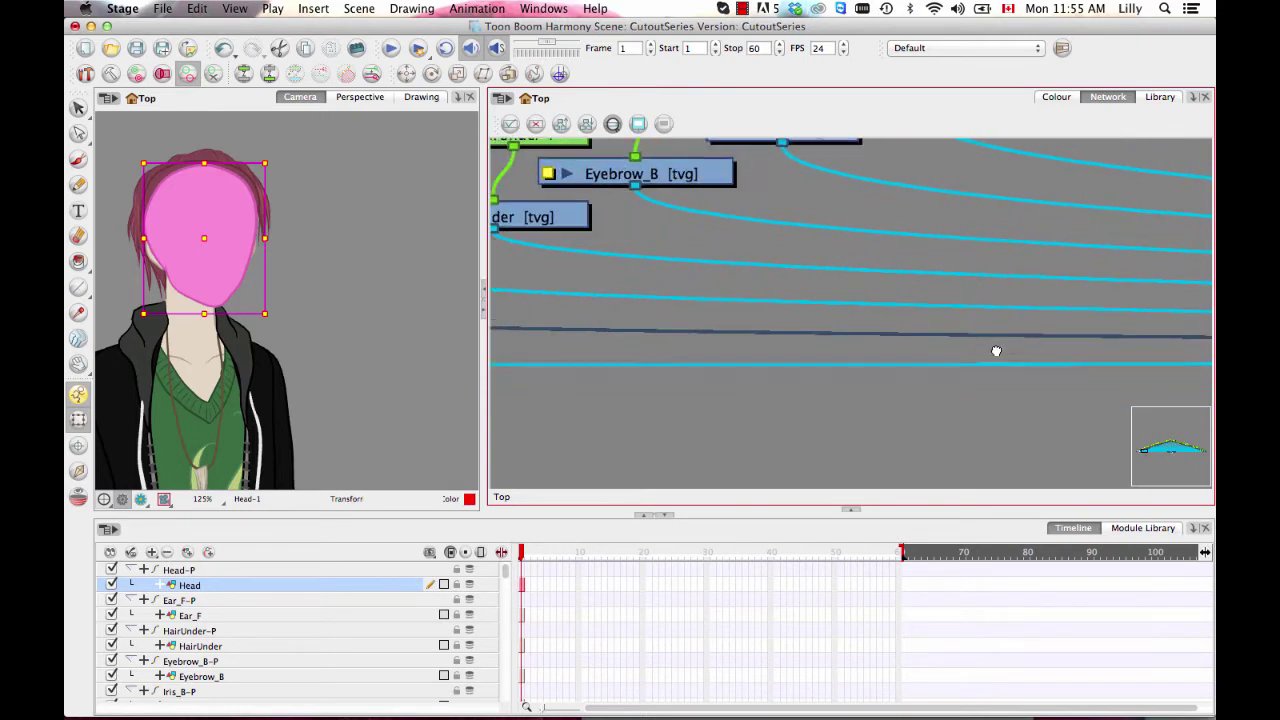
left_click_drag(998, 296, 551, 277)
mouse_move(980, 350)
left_mouse_down()
mouse_move(473, 352)
mouse_move(500, 352)
left_mouse_up()
left_click_drag(920, 363, 480, 345)
scroll(1047, 343, "right", 10)
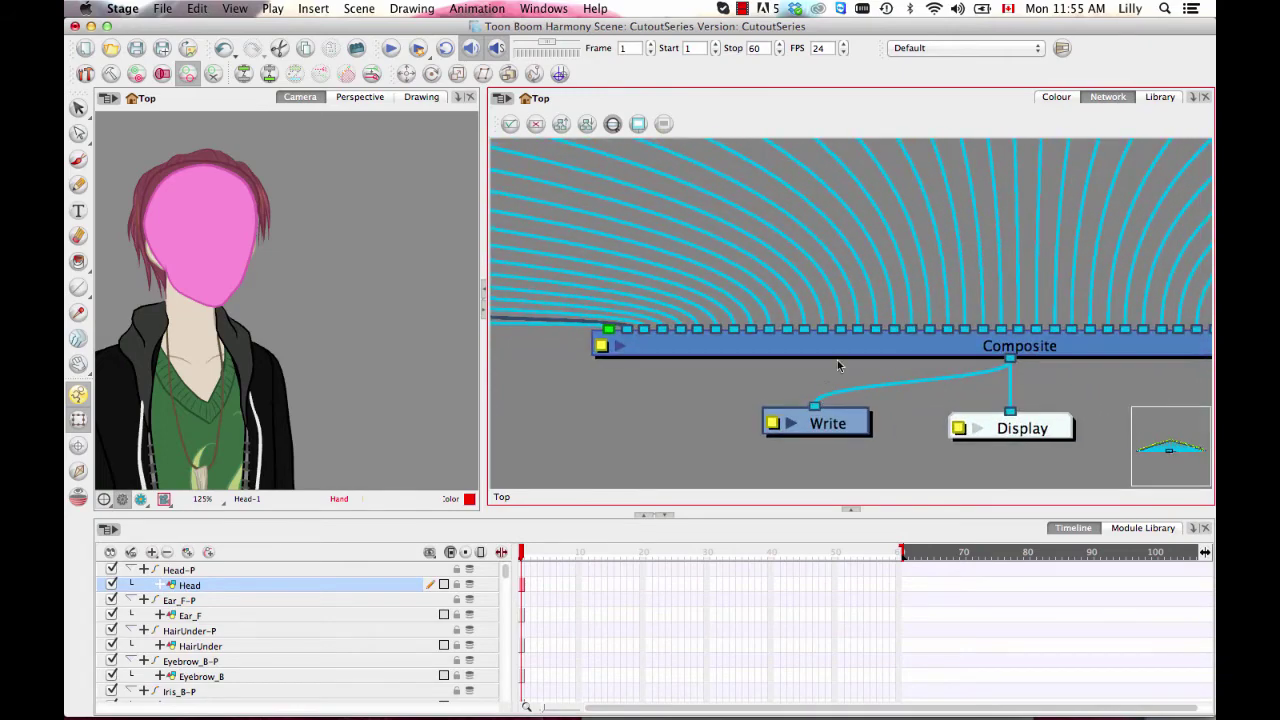
key("2")
scroll(1157, 362, "right", 5)
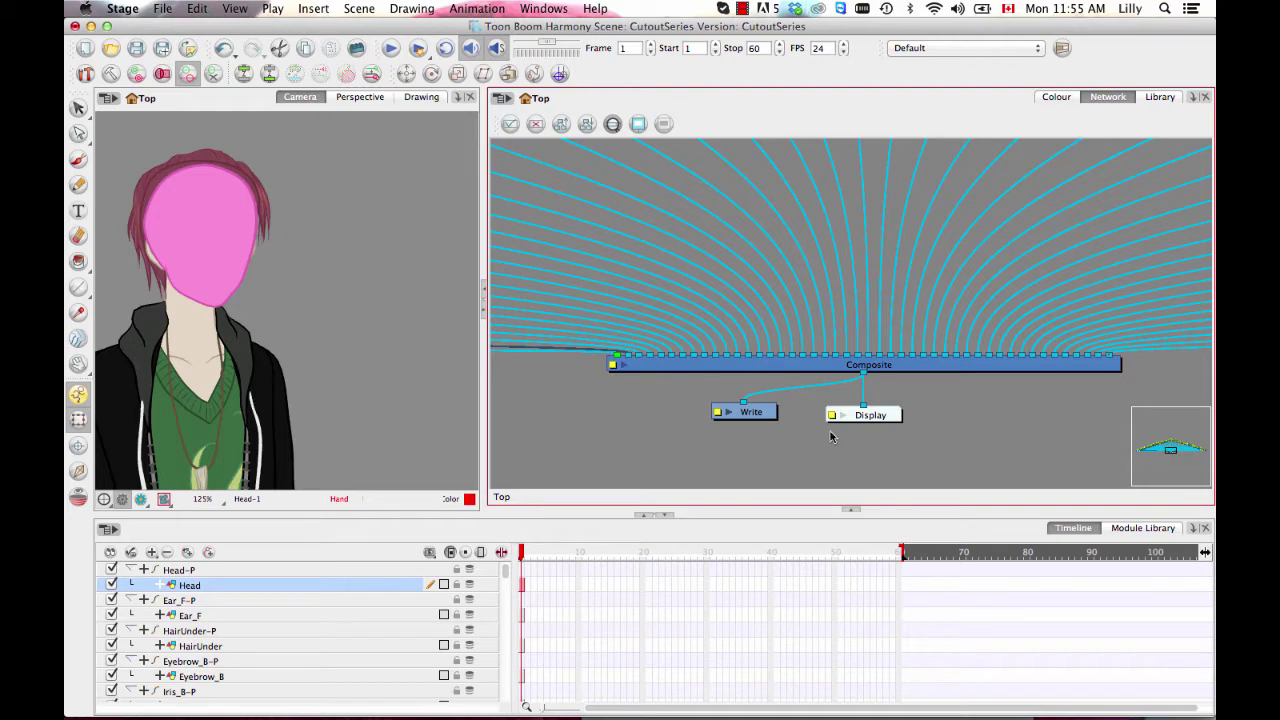
- Reposition the Display and Write nodes lower beneath the Composite, one on each side of its output
left_click_drag(895, 418, 965, 445)
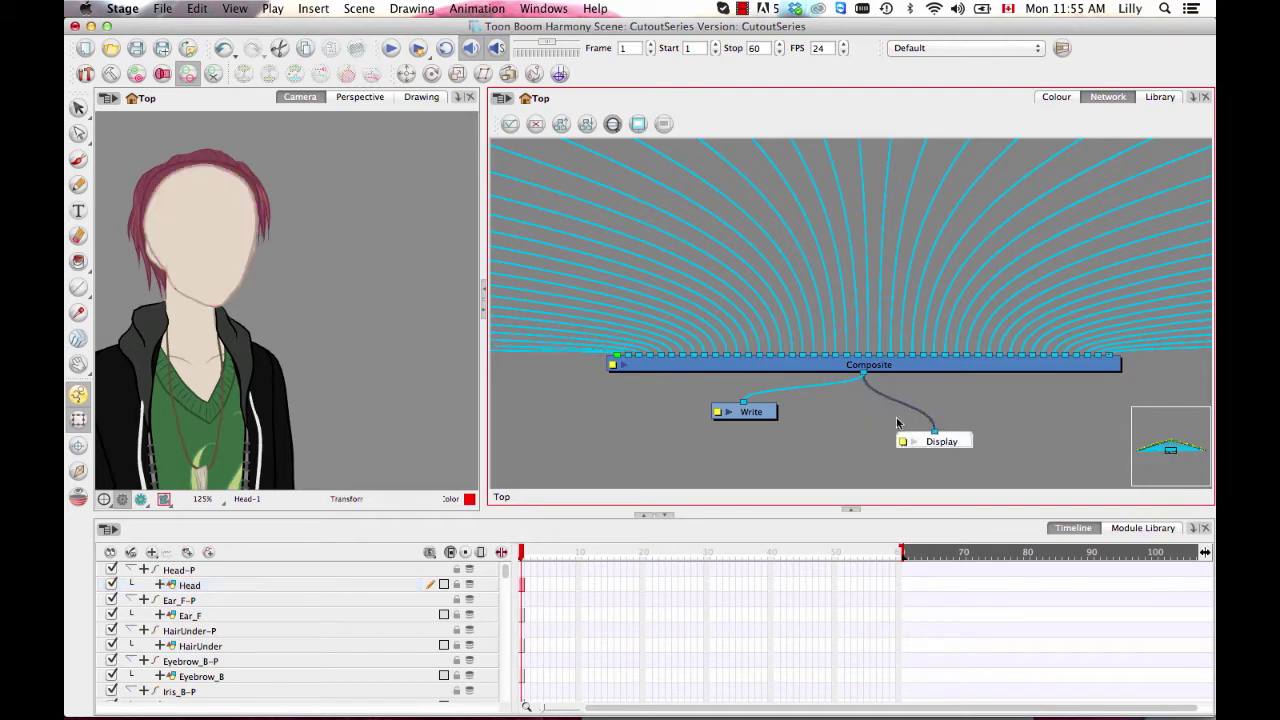
left_click_drag(774, 418, 825, 441)
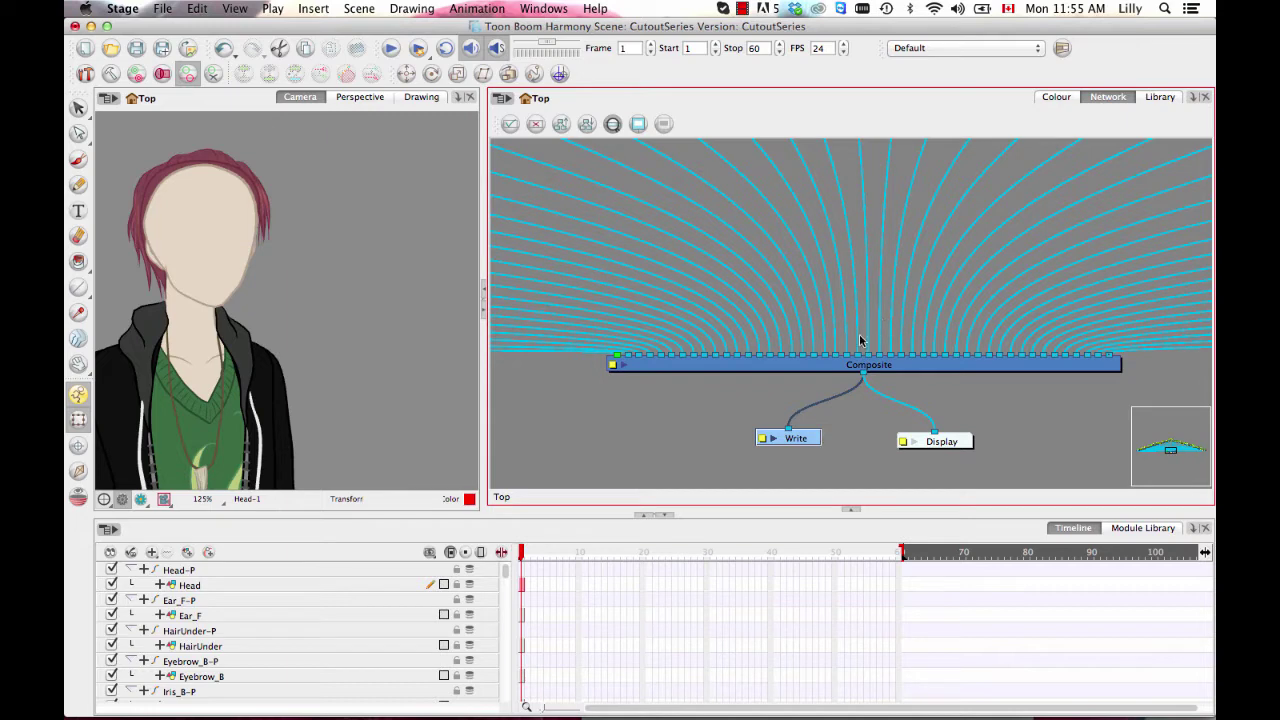
- Select the head drawing and reconnect its cable to a Composite port farther along, placing the head behind the facial features
left_click(218, 257)
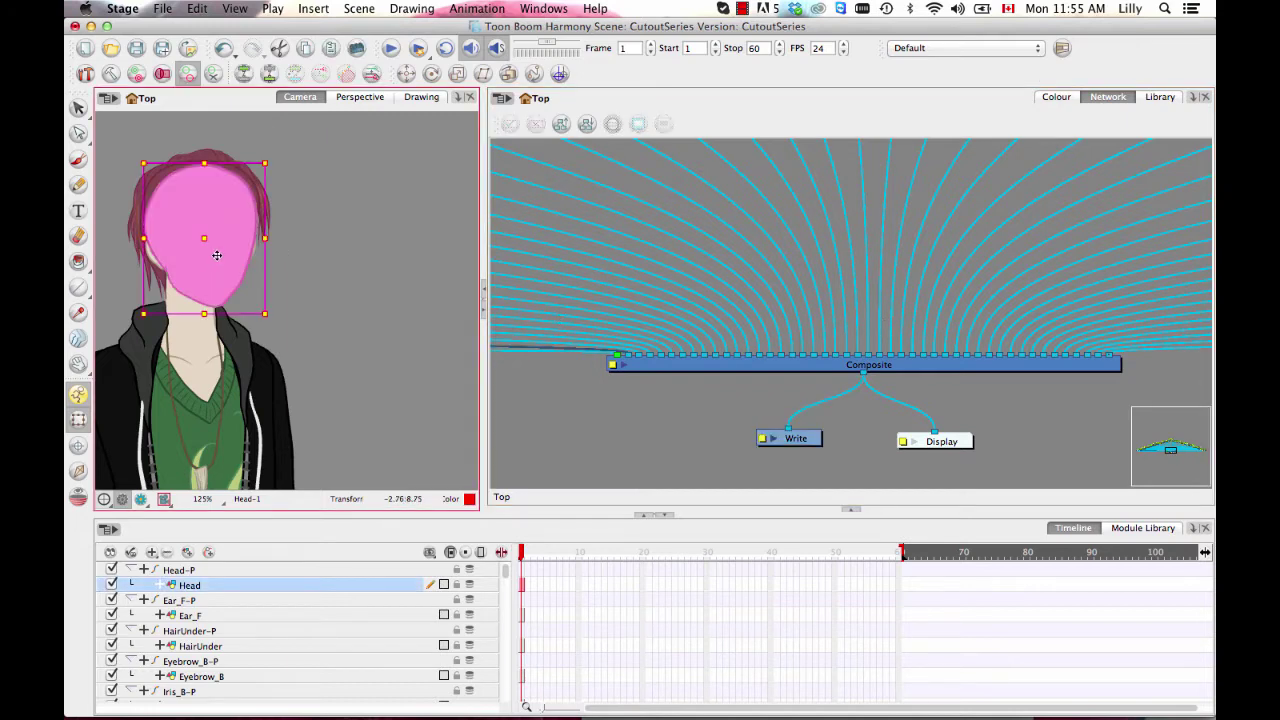
left_click(783, 268)
scroll(771, 360, "up", 5)
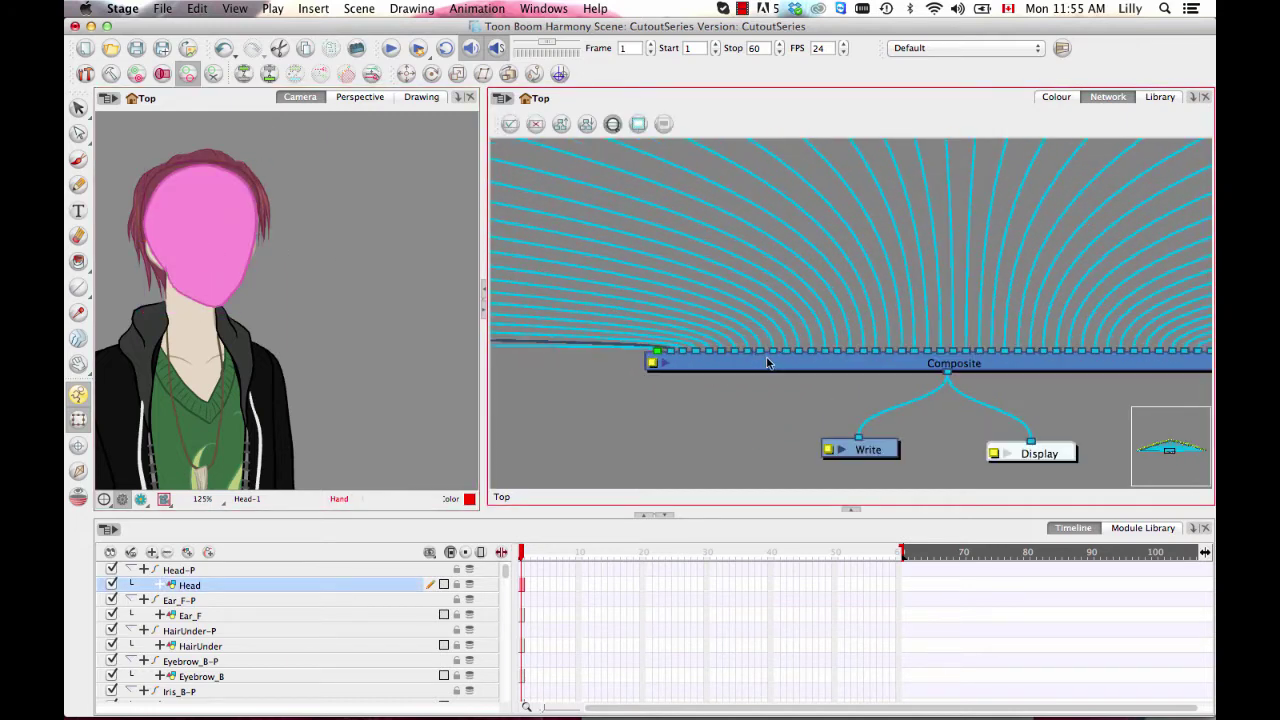
left_click_drag(644, 372, 804, 368)
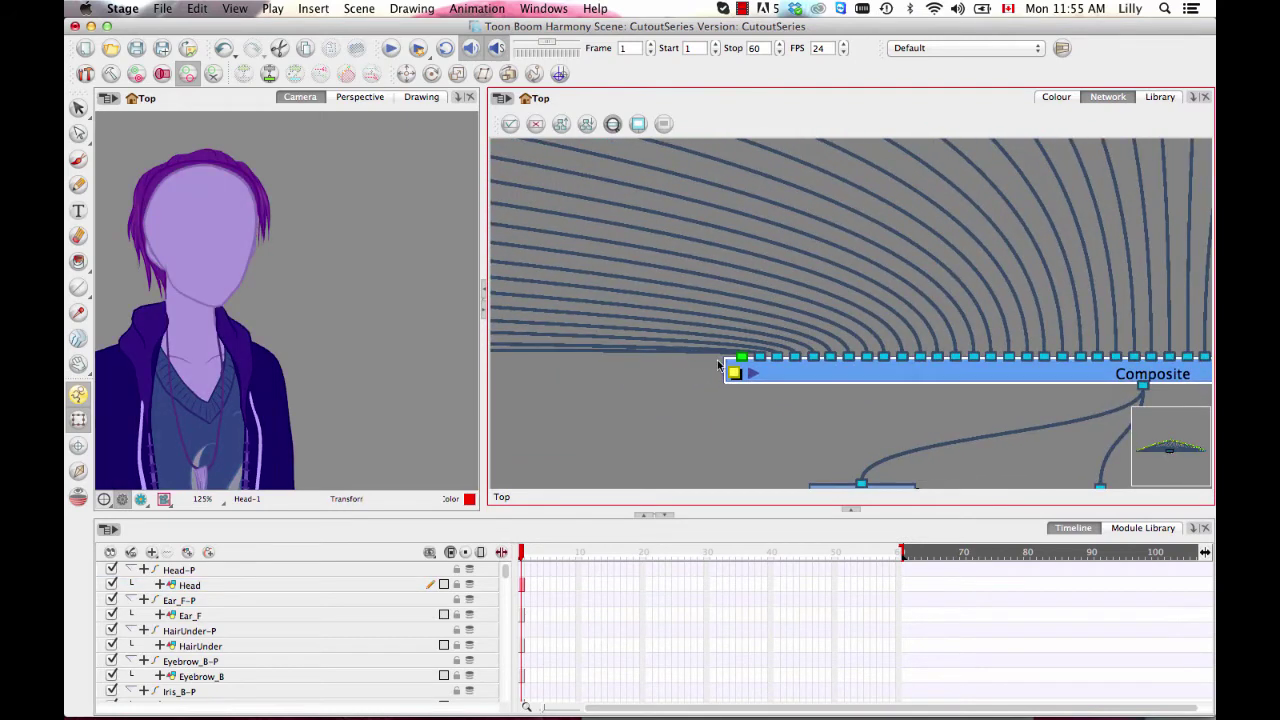
left_click(714, 366)
left_click(211, 265)
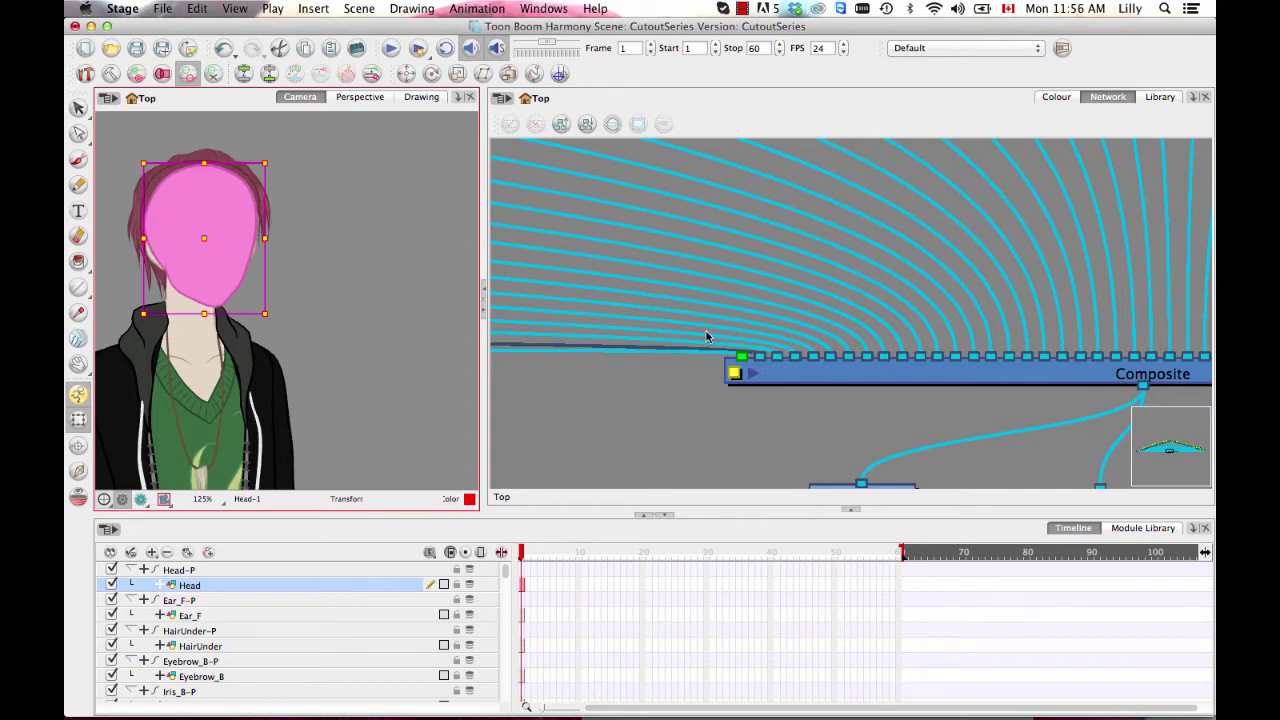
left_click_drag(977, 368, 917, 375)
key("shift+t")
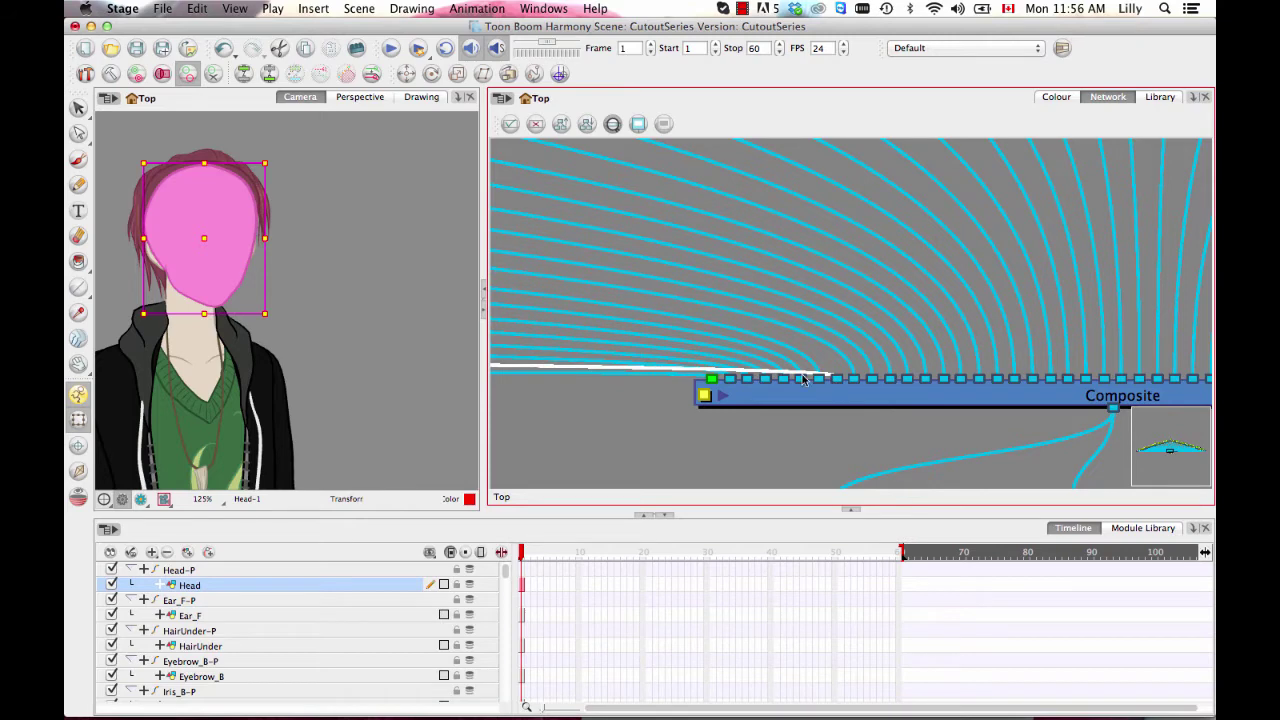
left_click_drag(724, 376, 977, 380)
- Select the HairUnder artwork and reconnect its cable beside the Head cable on the Composite, sending it behind the front hair
left_click(151, 203)
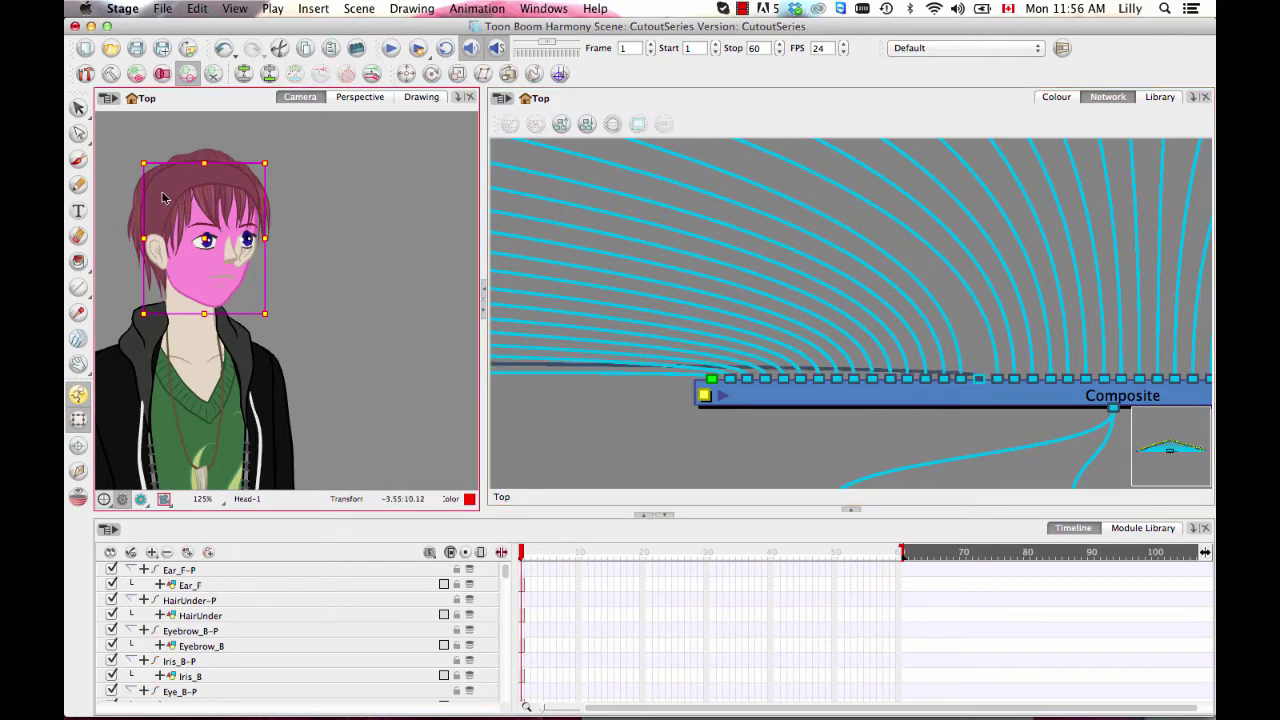
left_click(524, 440)
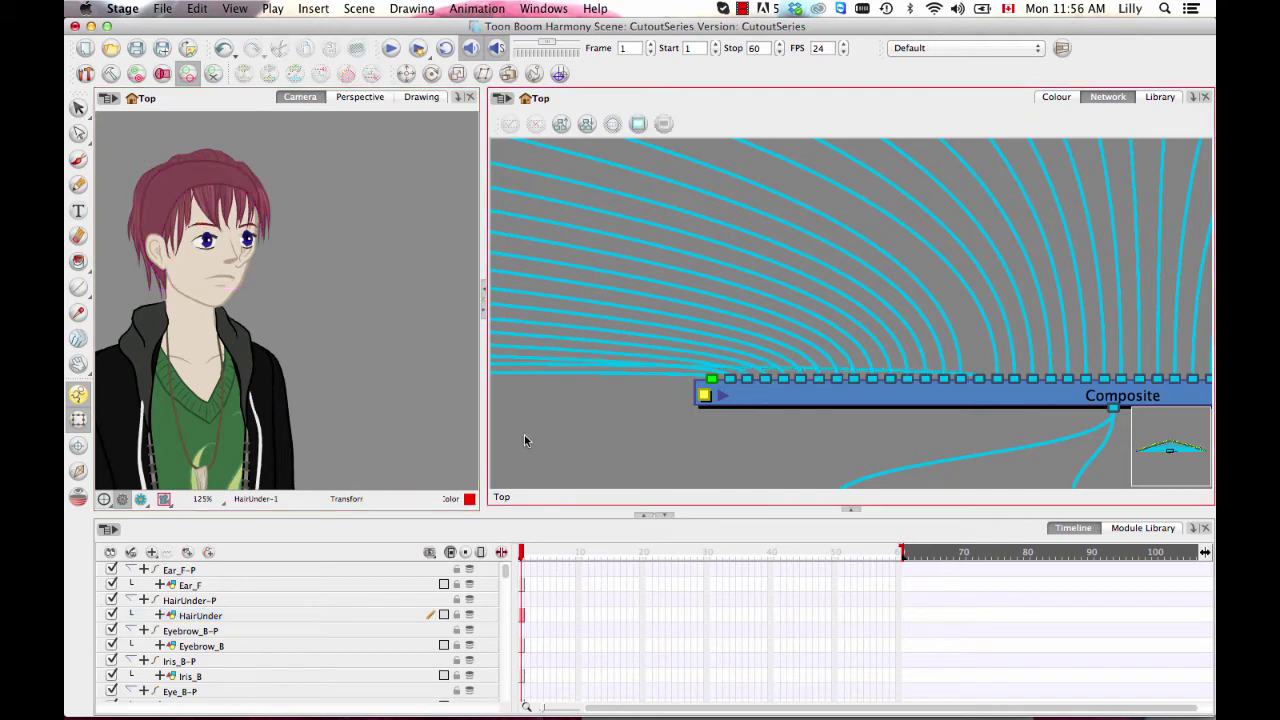
left_click(218, 222)
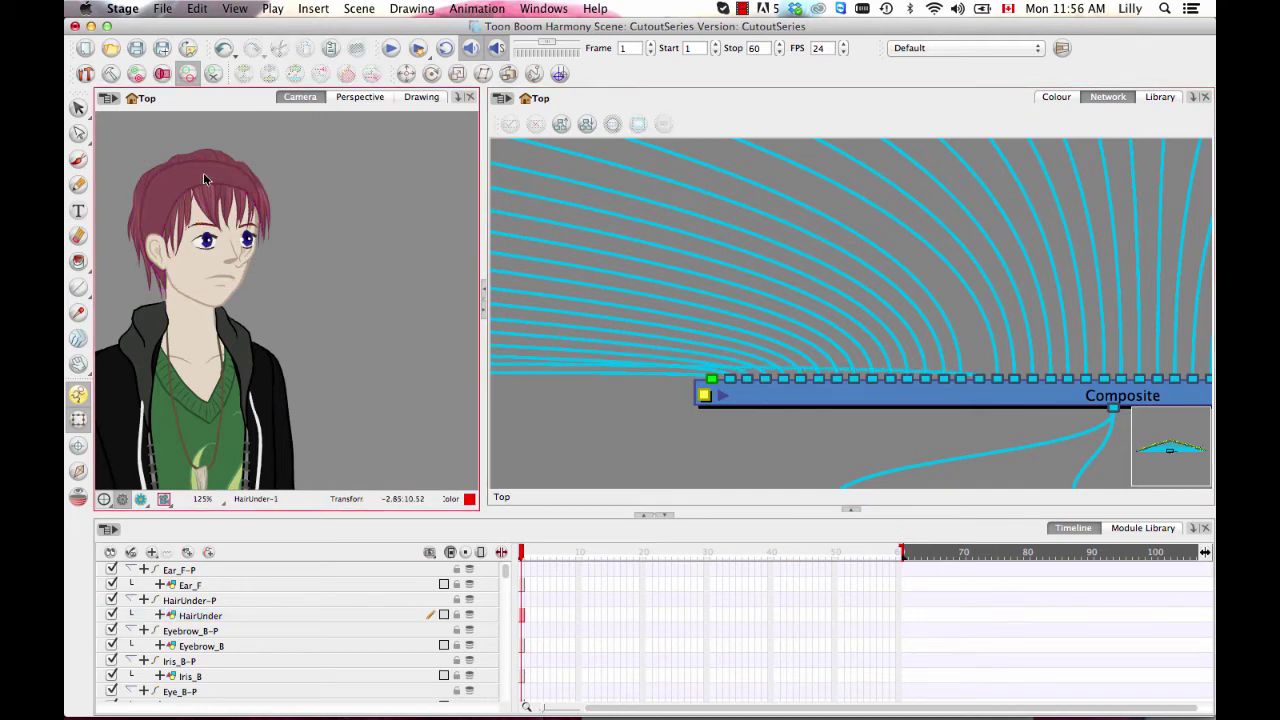
left_click(753, 383)
left_click_drag(755, 385, 956, 381)
left_click(543, 443)
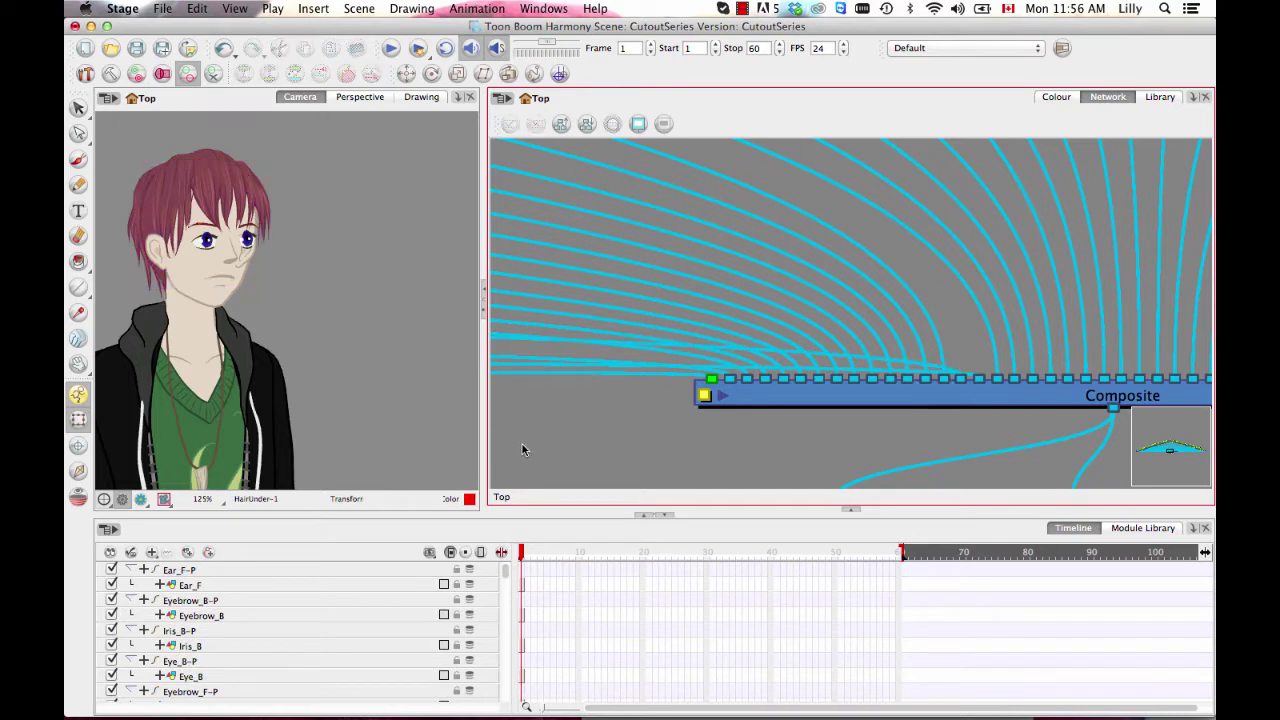
- Select the HairUnder_Top artwork and reconnect its cable to a Composite port ahead of the Head and HairUnder cables
left_click(140, 195)
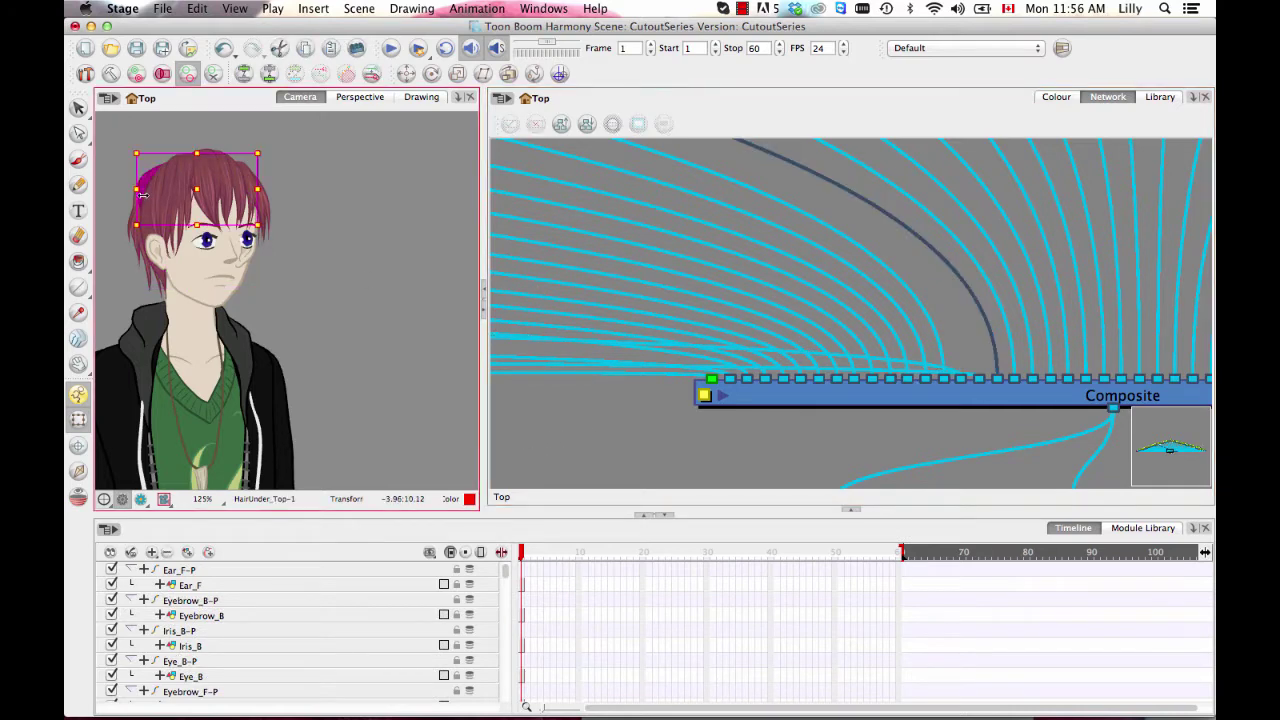
left_click(992, 383)
left_click_drag(993, 383, 955, 383)
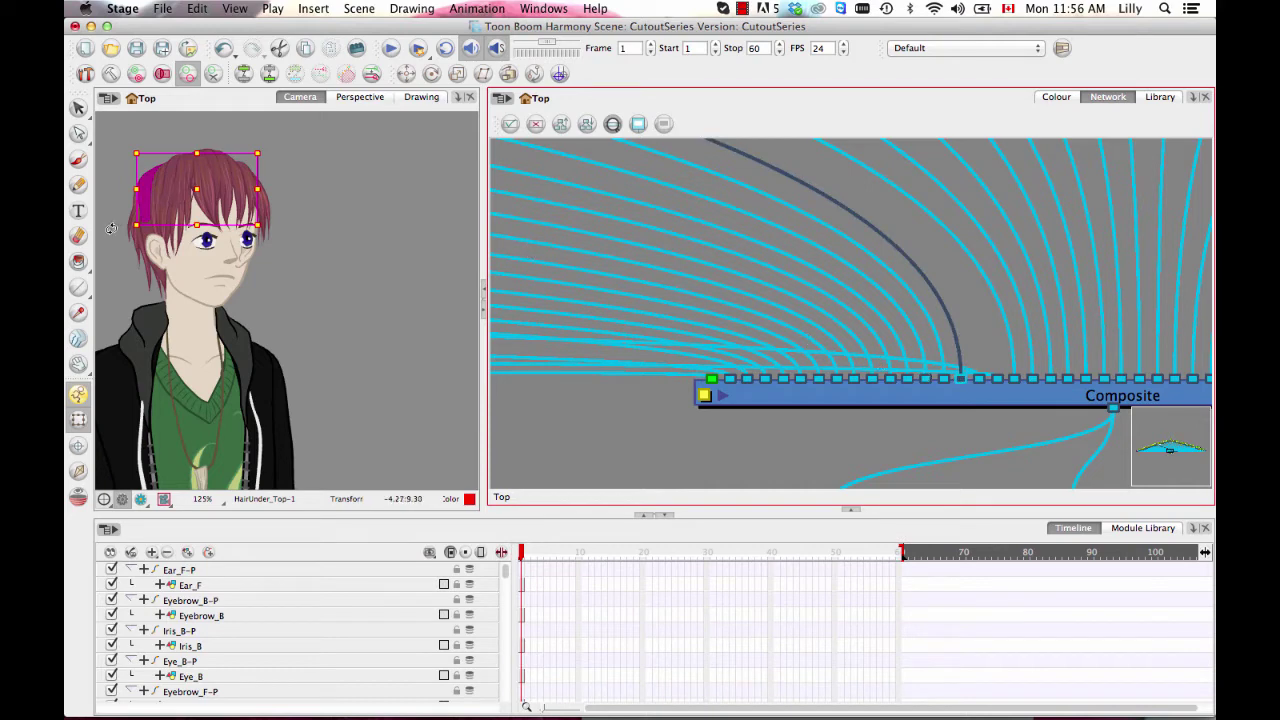
left_click(539, 406)
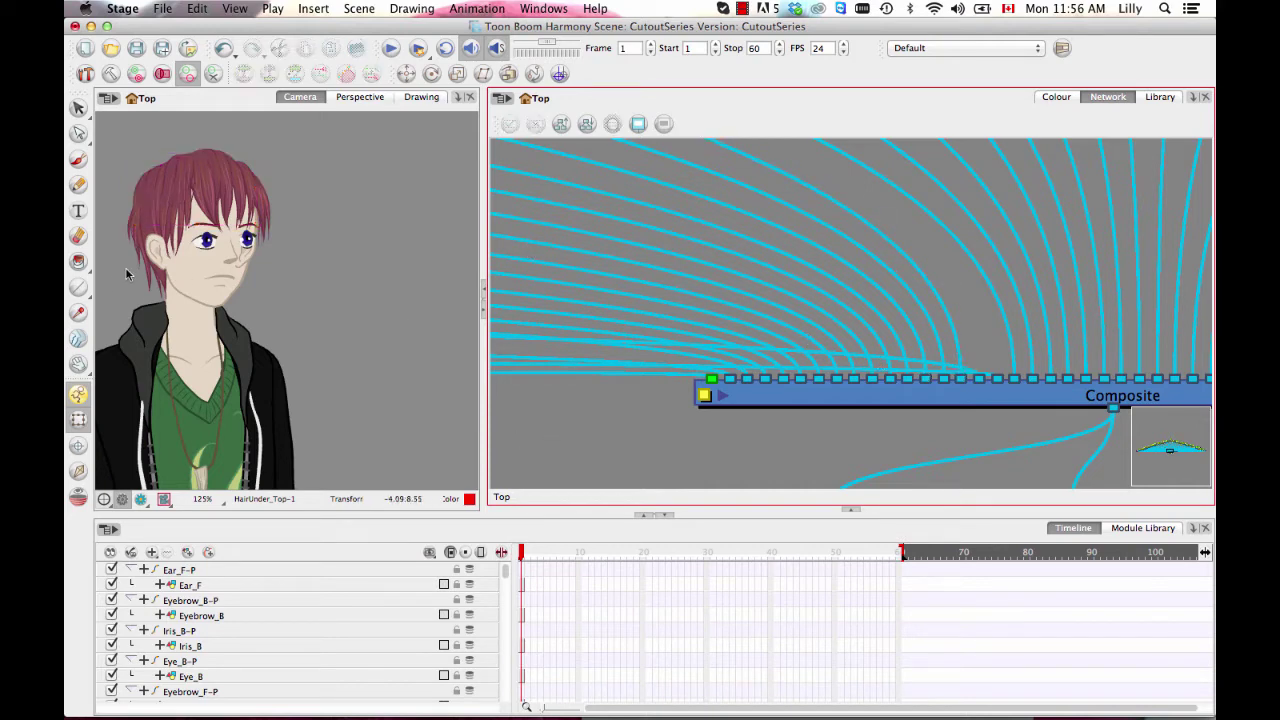
- Select the HairUnder_F artwork and reconnect its cable on the Composite directly behind HairUnder_Top, ahead of the Head cable
left_click(137, 232)
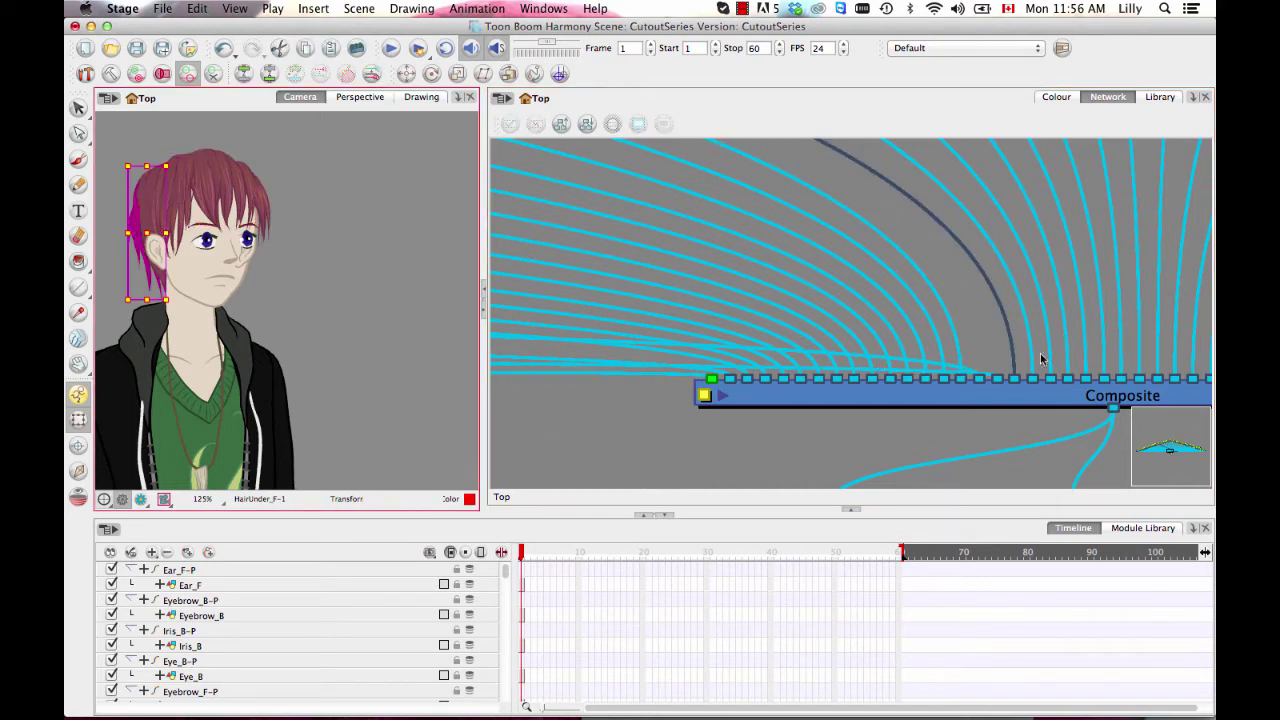
left_click_drag(1015, 382, 971, 380)
left_click(606, 457)
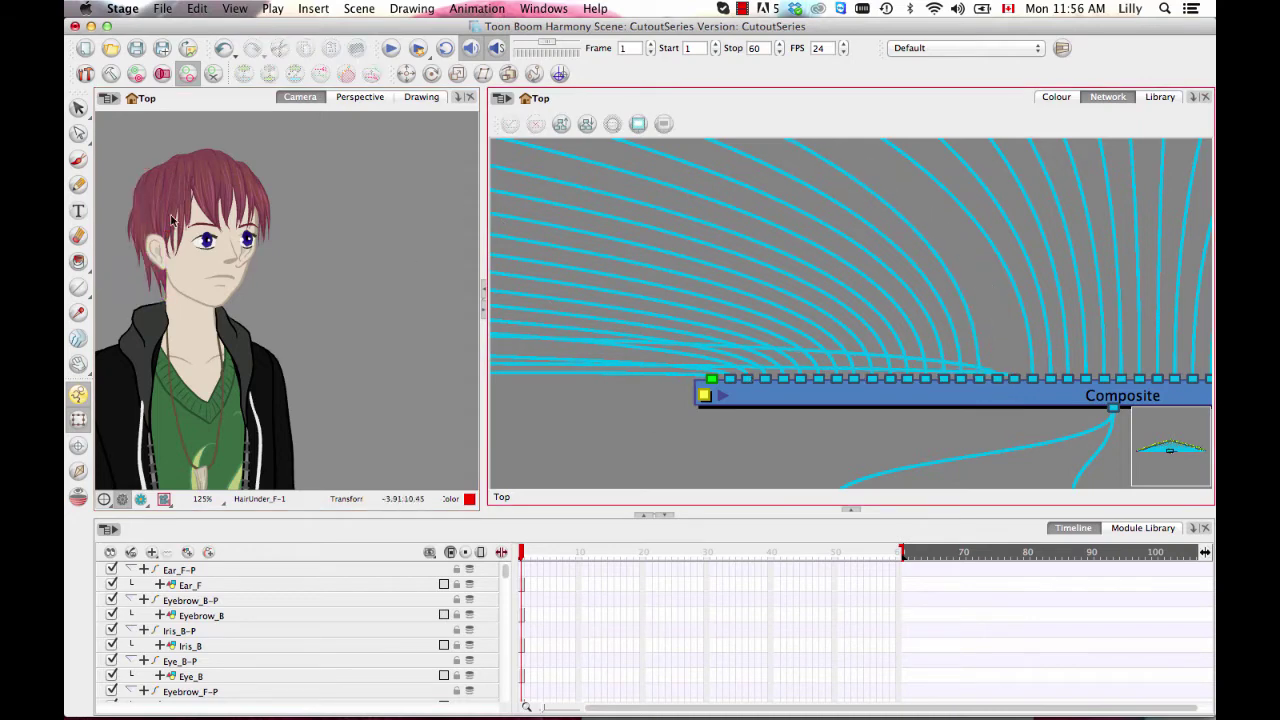
- Compare the HairUnder_Top and HairUnder_F cables and reconnect HairUnder_F one Composite port forward, placing it in front of HairUnder_Top
left_click(148, 192)
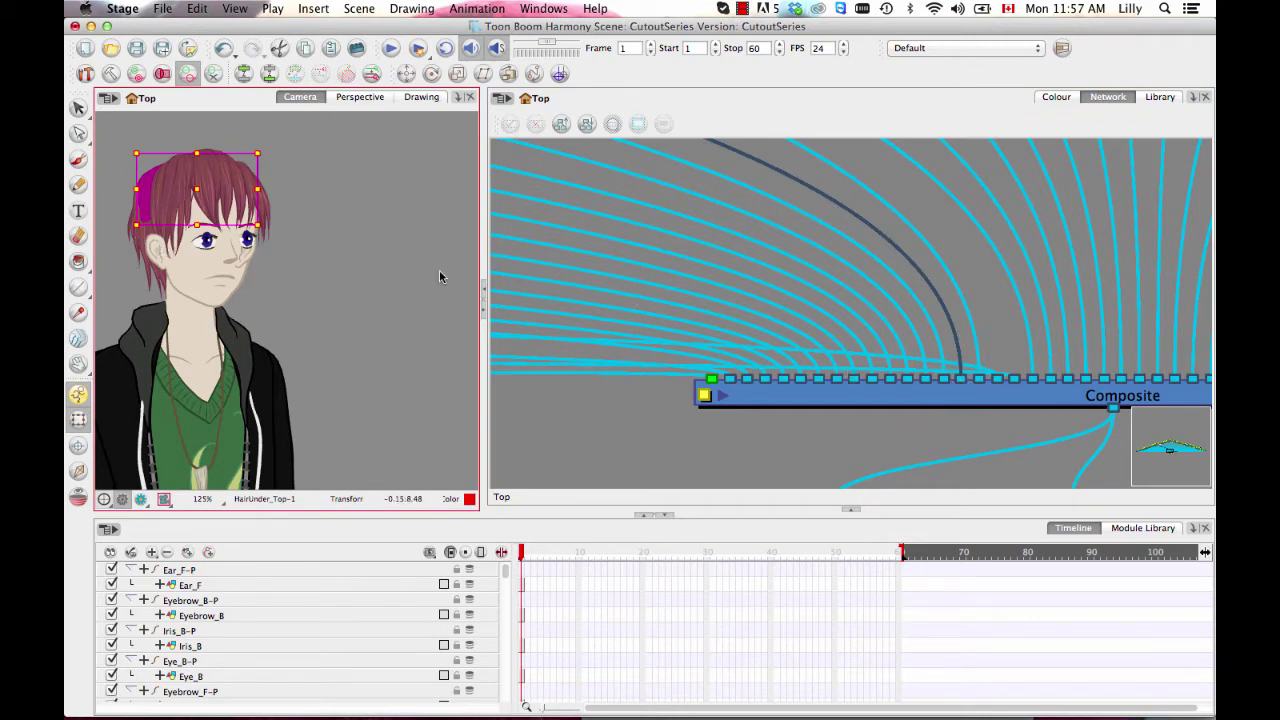
left_click(624, 443)
left_click(140, 243)
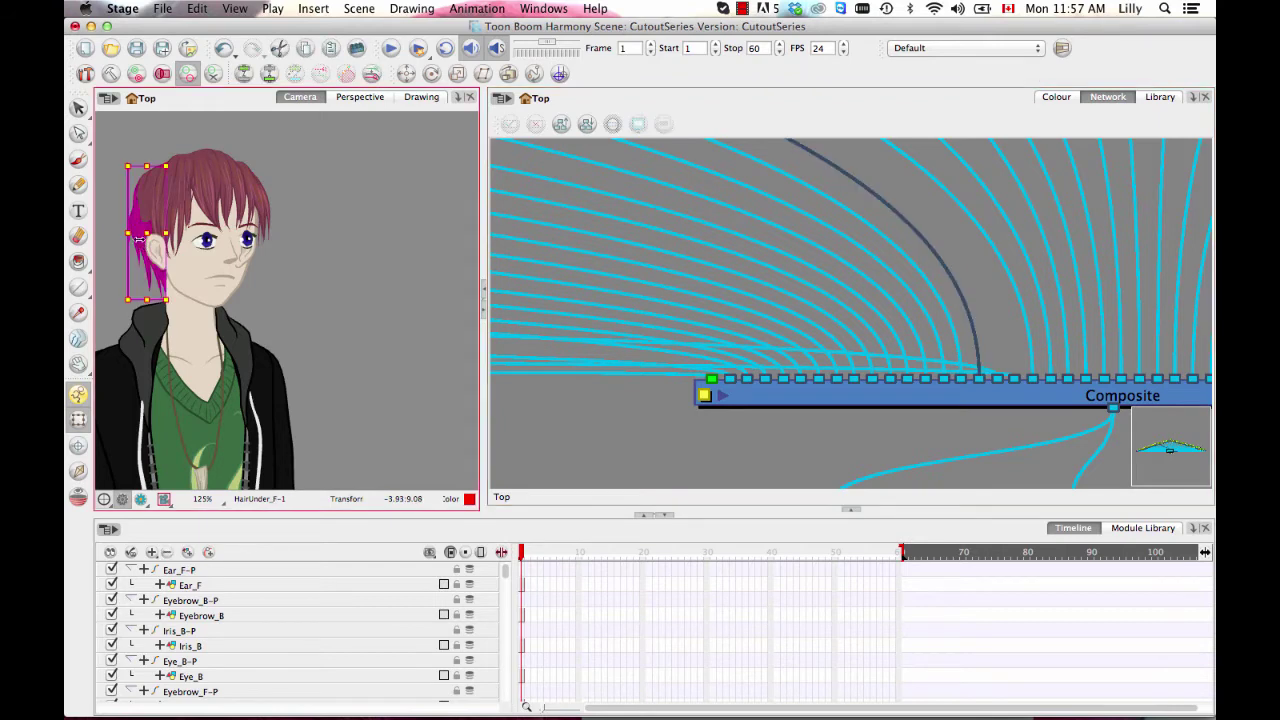
left_click_drag(981, 370, 952, 379)
left_click(932, 412)
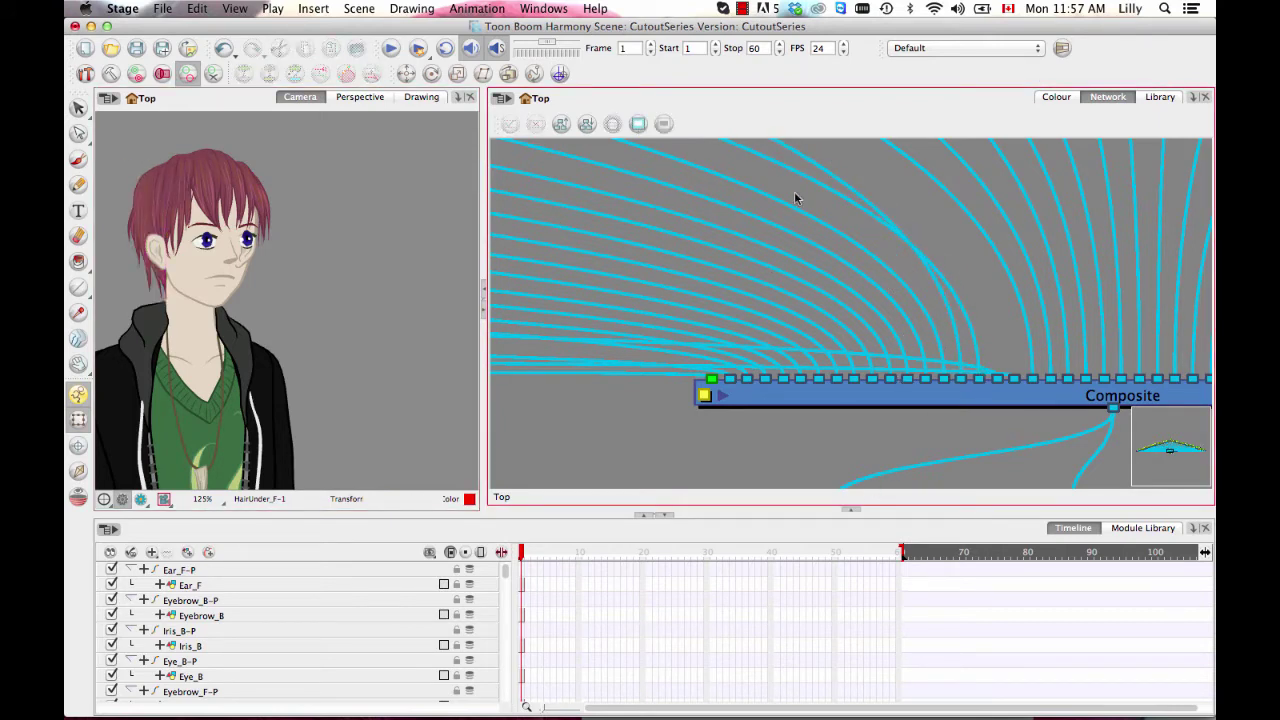
- Select the Ear_B artwork and reconnect its cable to a Composite port past the Head cable, sending the ear behind the head
key("2")
key("2")
key("2")
left_click_drag(275, 250, 352, 328)
left_click(353, 328)
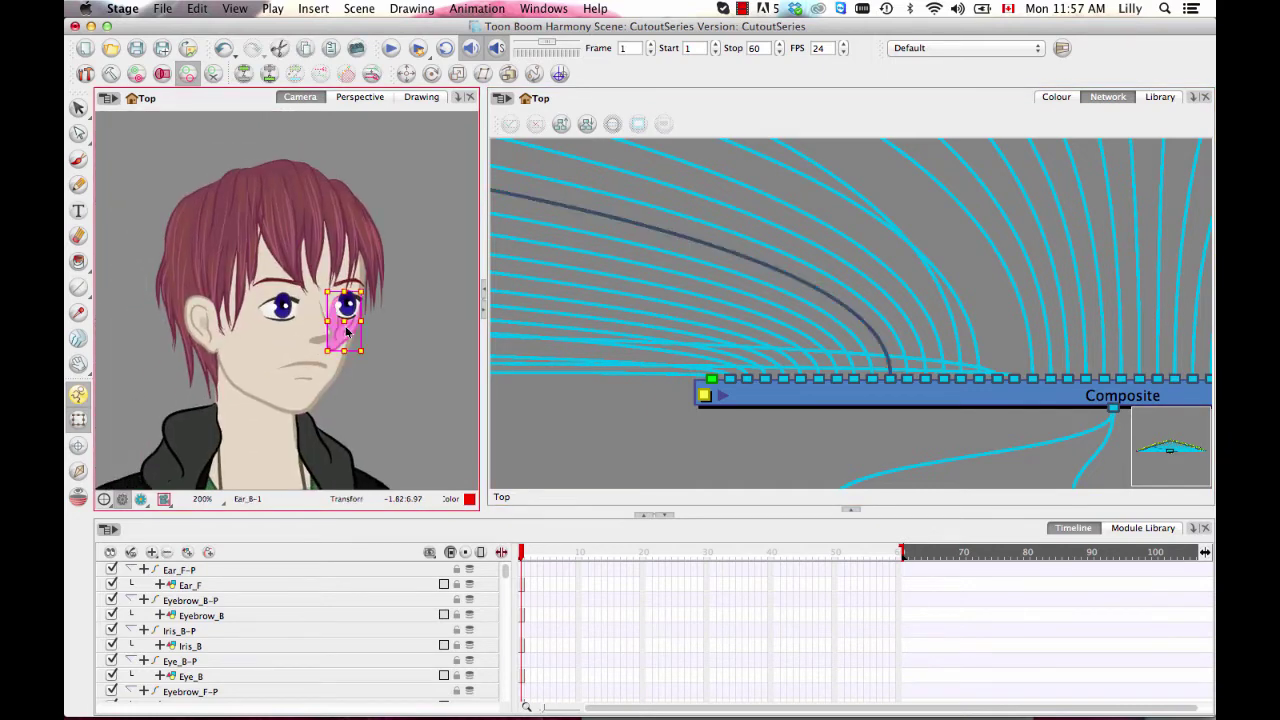
left_click_drag(890, 377, 1020, 375)
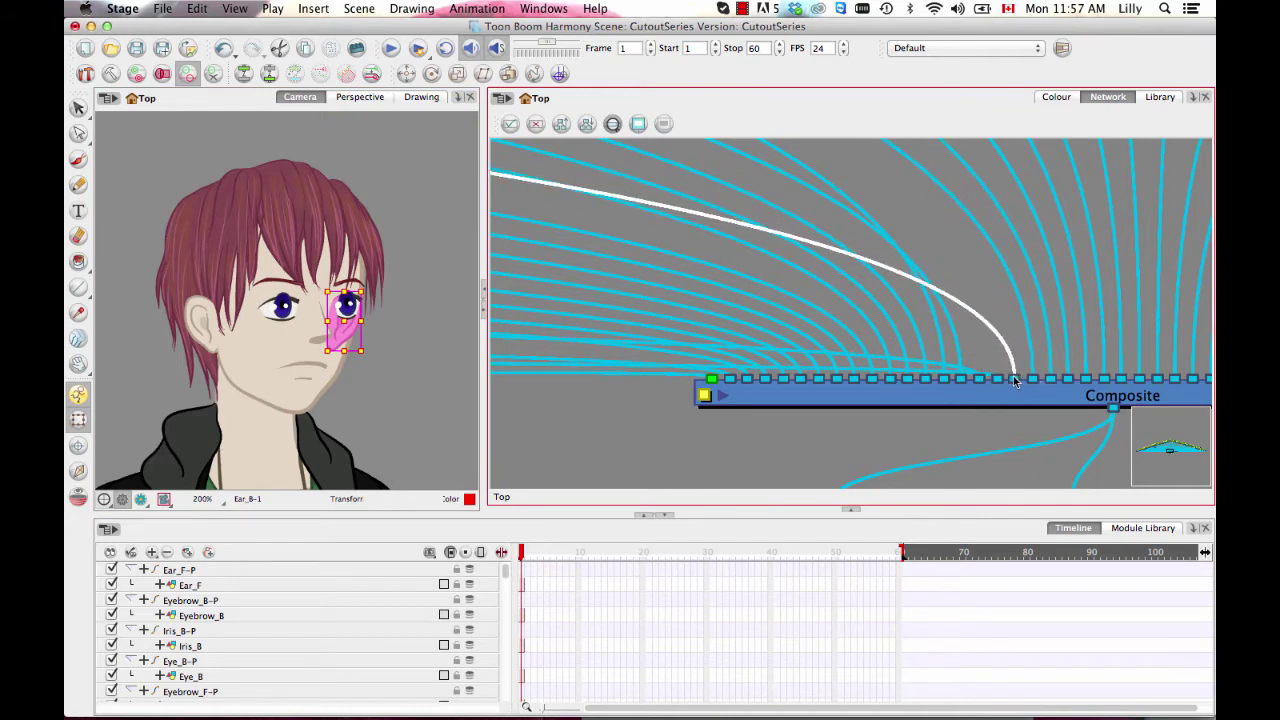
left_click(1013, 379)
left_click(777, 448)
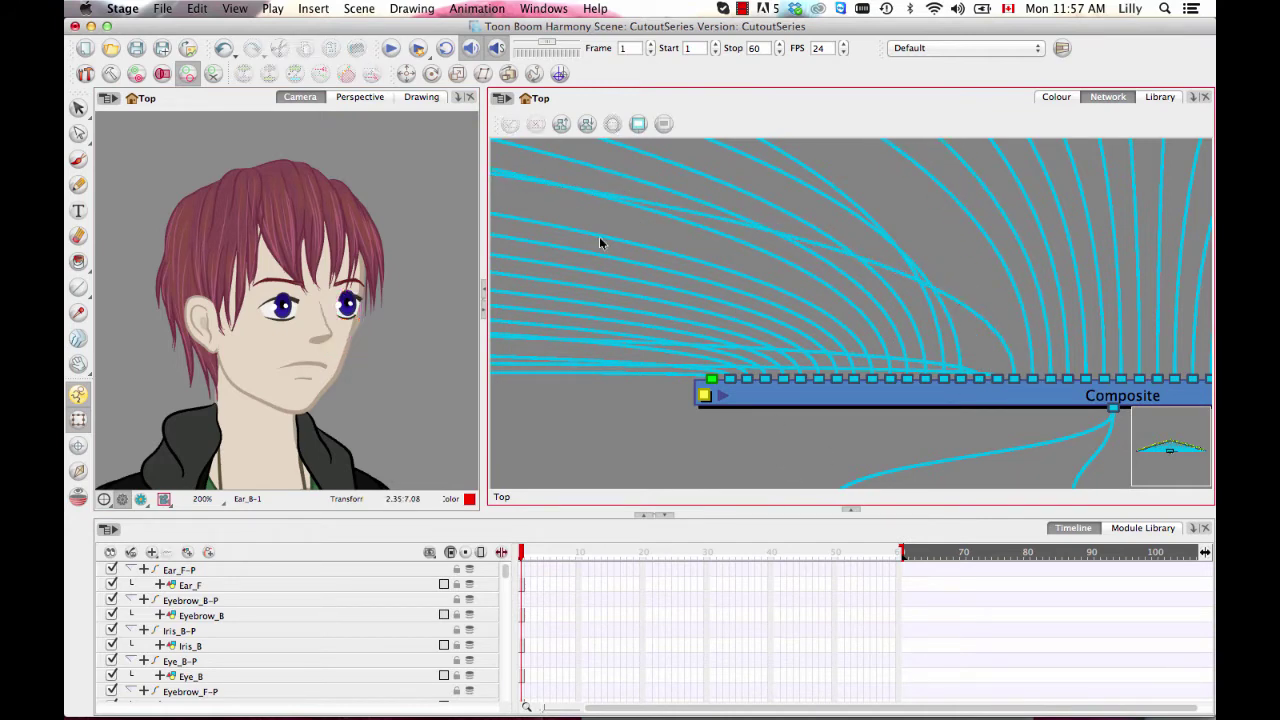
- Nudge the Display node and automatically reorder the network above it to untangle the cables running into the Composite
left_click_drag(368, 308, 386, 290)
left_click_drag(673, 262, 835, 324)
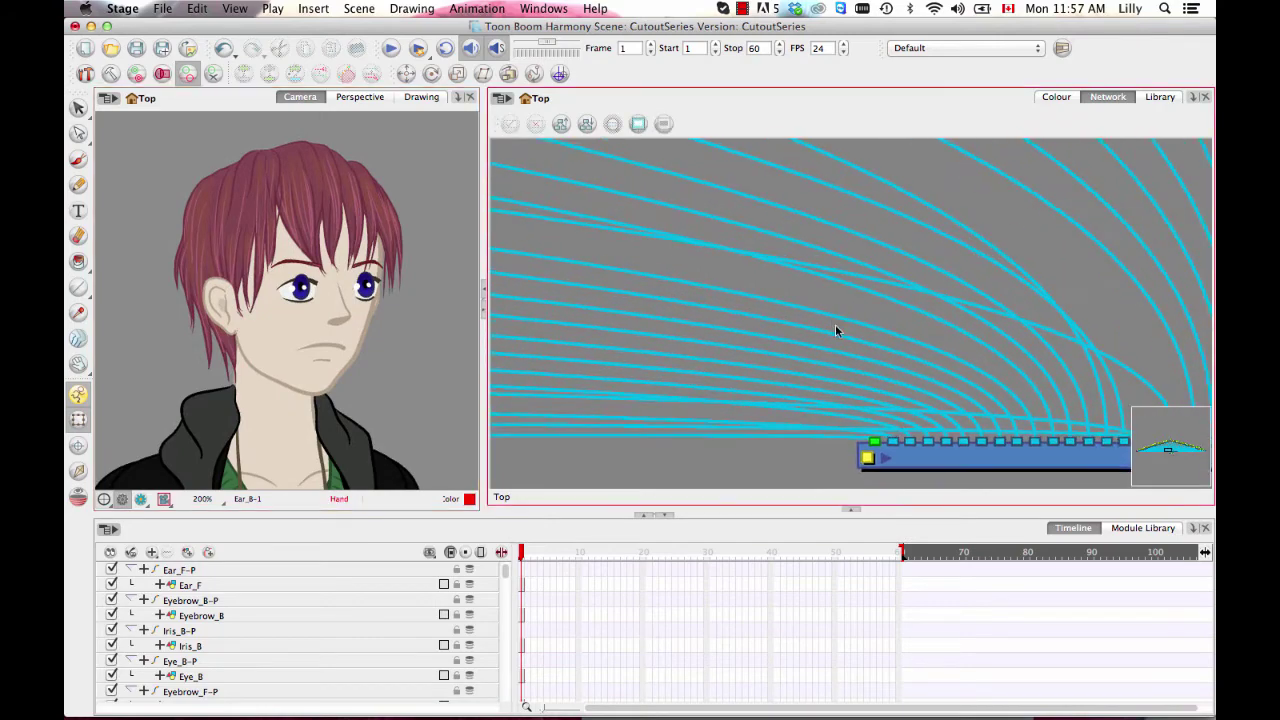
key("2")
key("2")
key("2")
left_click_drag(948, 425, 808, 271)
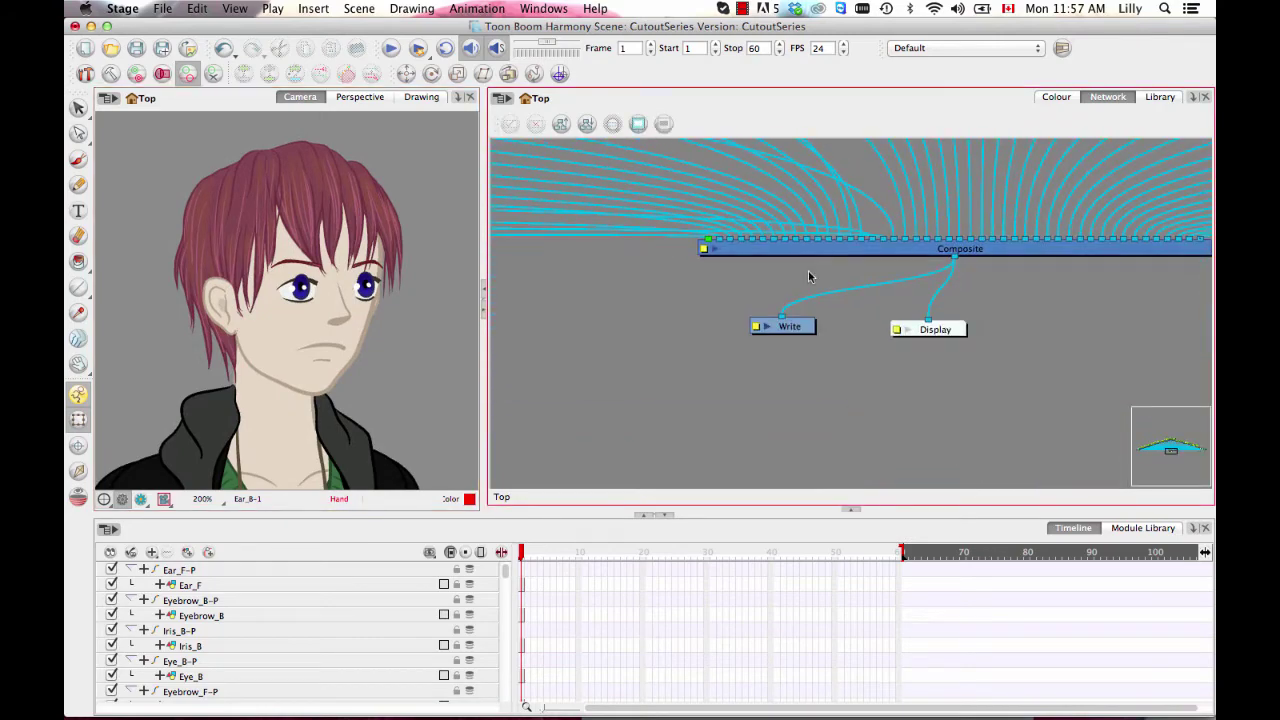
left_click_drag(950, 330, 961, 331)
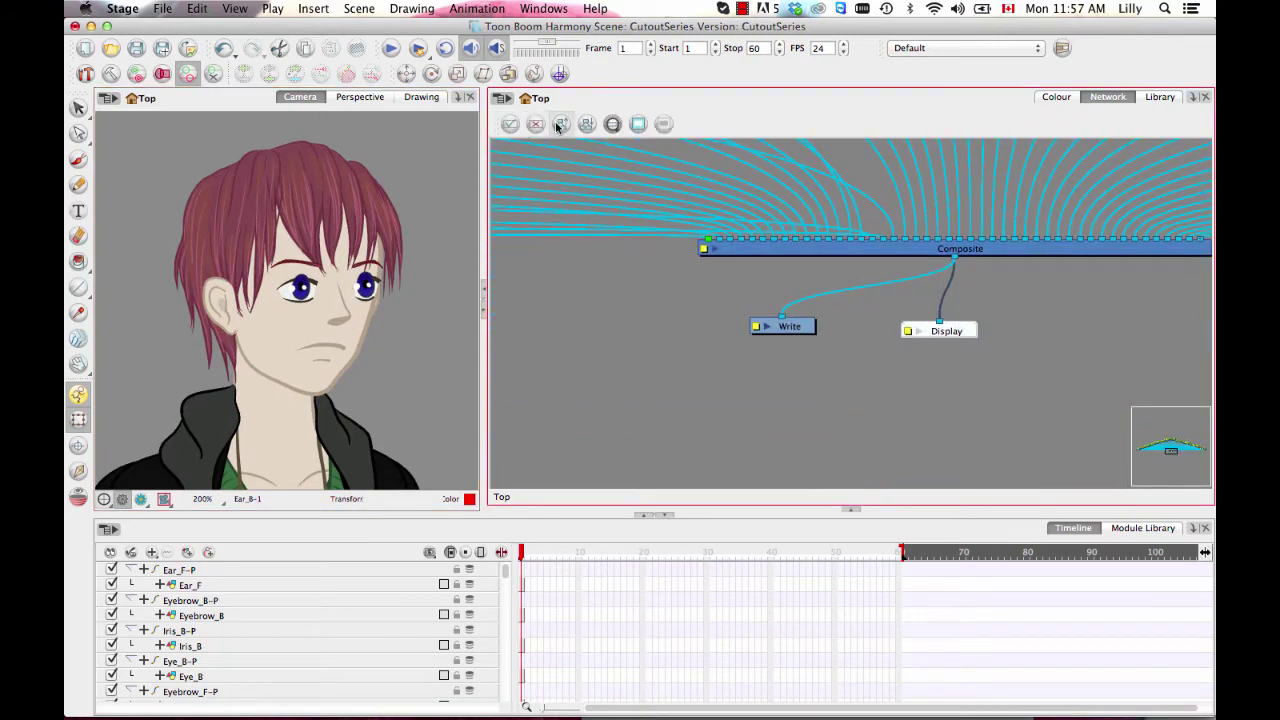
left_click(510, 124)
left_click(609, 389)
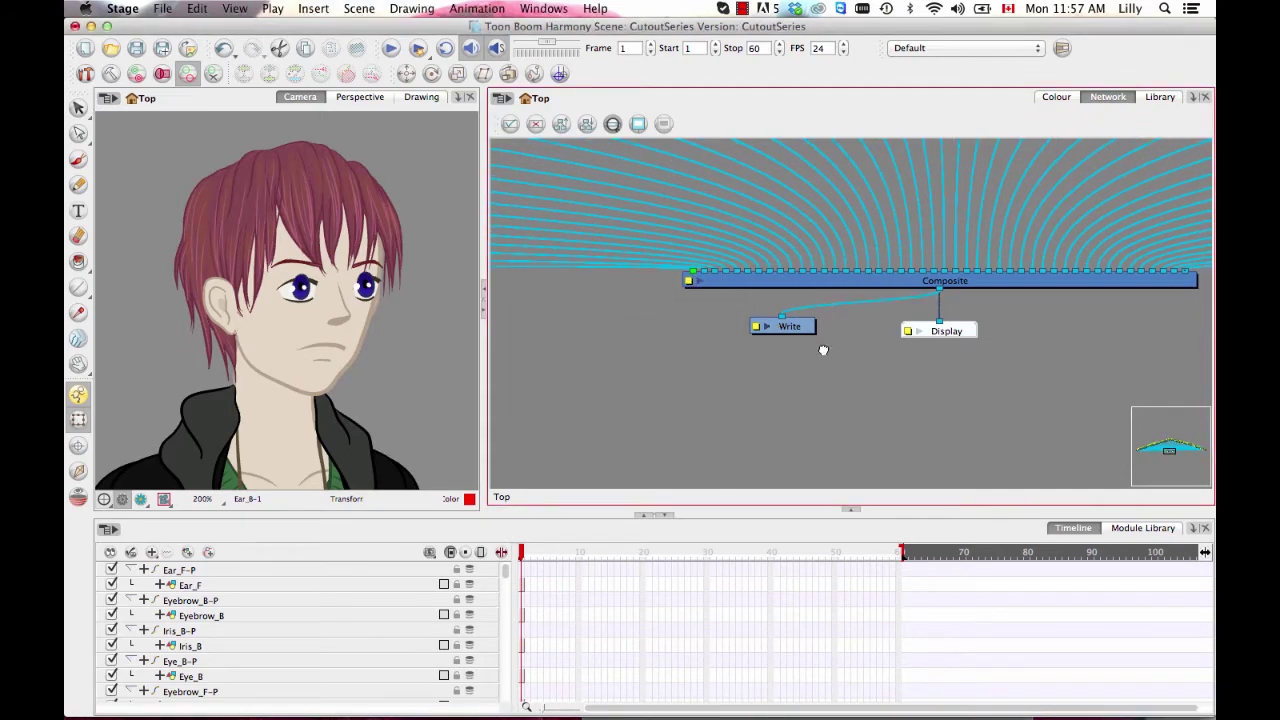
- Examine the facial-feature nodes in the network, identifying the Eye_B-P and Iris_B-P pegs on the character
scroll(826, 310, "down", 2)
key("2")
key("2")
mouse_move(693, 341)
left_mouse_down()
mouse_move(914, 429)
mouse_move(925, 446)
left_mouse_up()
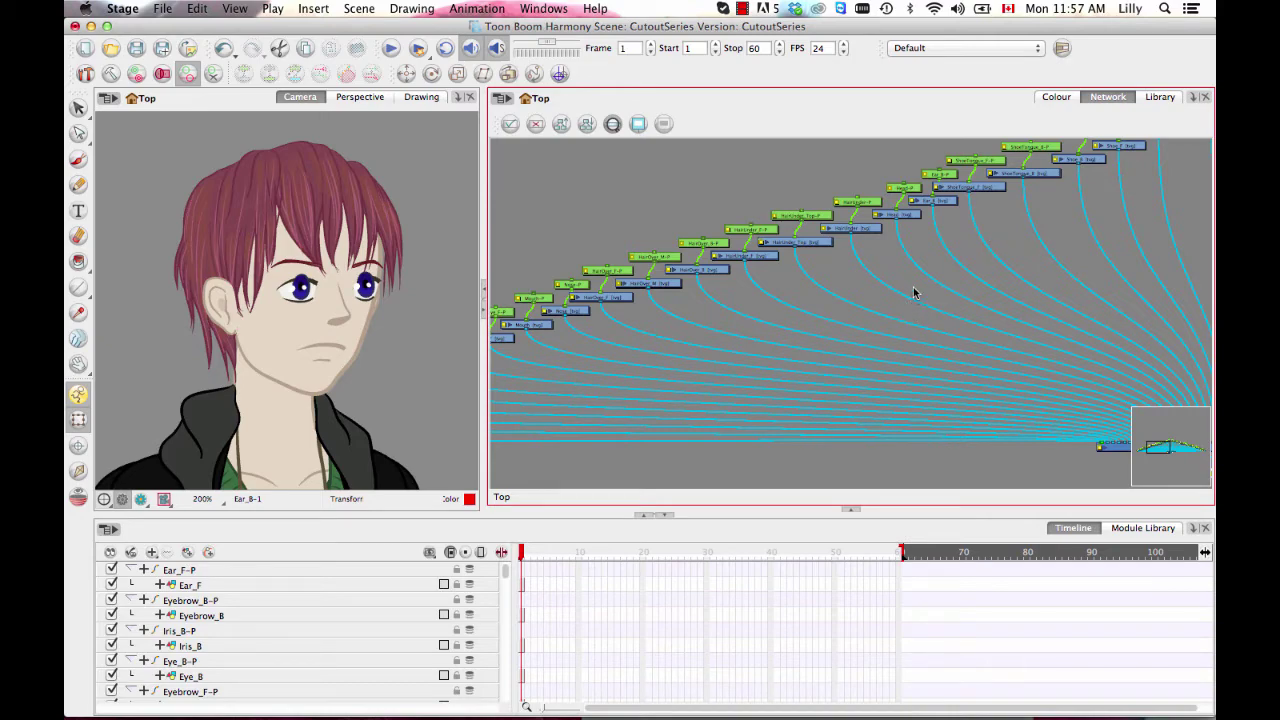
left_click_drag(594, 320, 736, 311)
key("1")
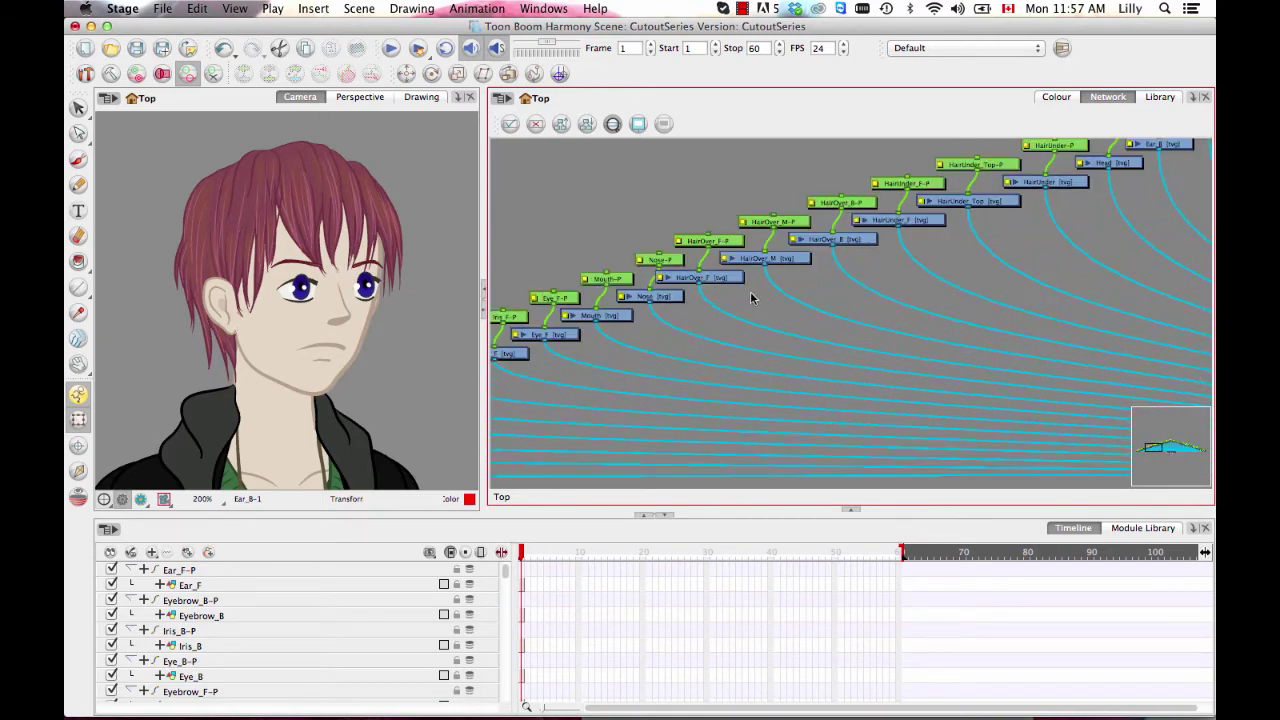
scroll(636, 320, "up", 5)
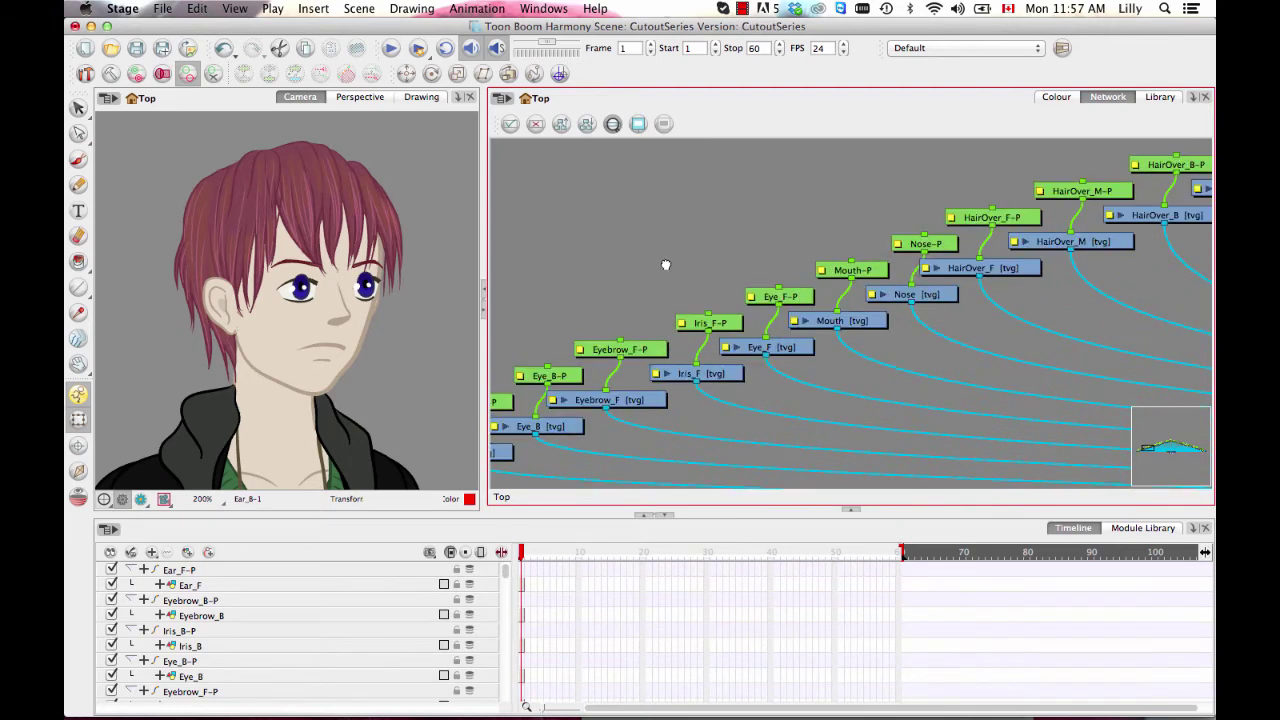
left_click_drag(665, 265, 857, 257)
left_click(760, 368)
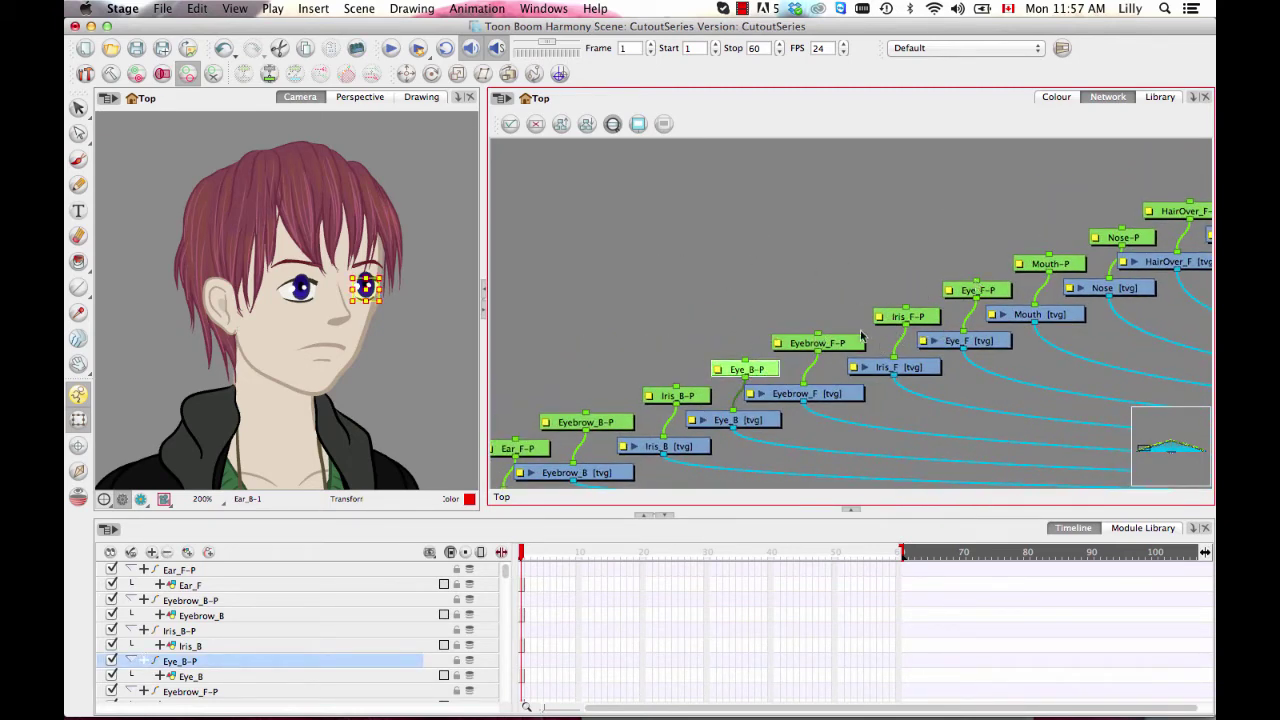
left_click(697, 395)
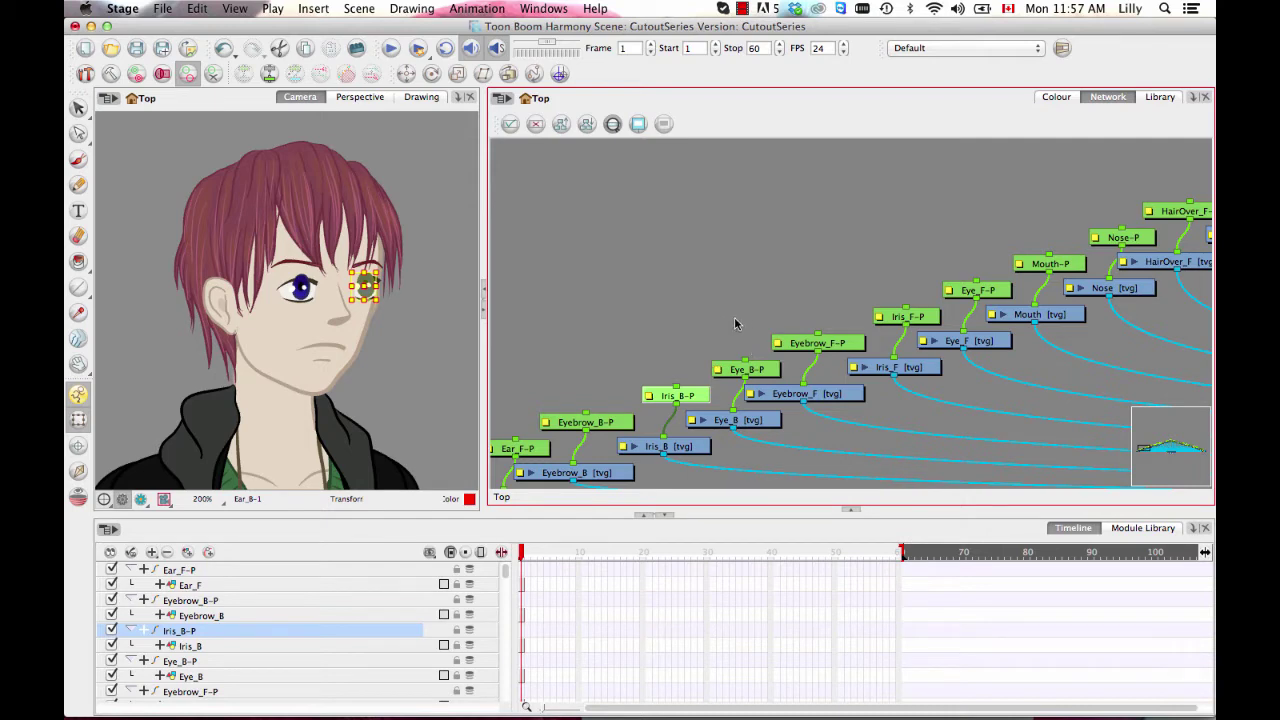
- Add a parent peg above the Eyebrow_F-P peg and move it higher to leave room for more connections
left_click(824, 345)
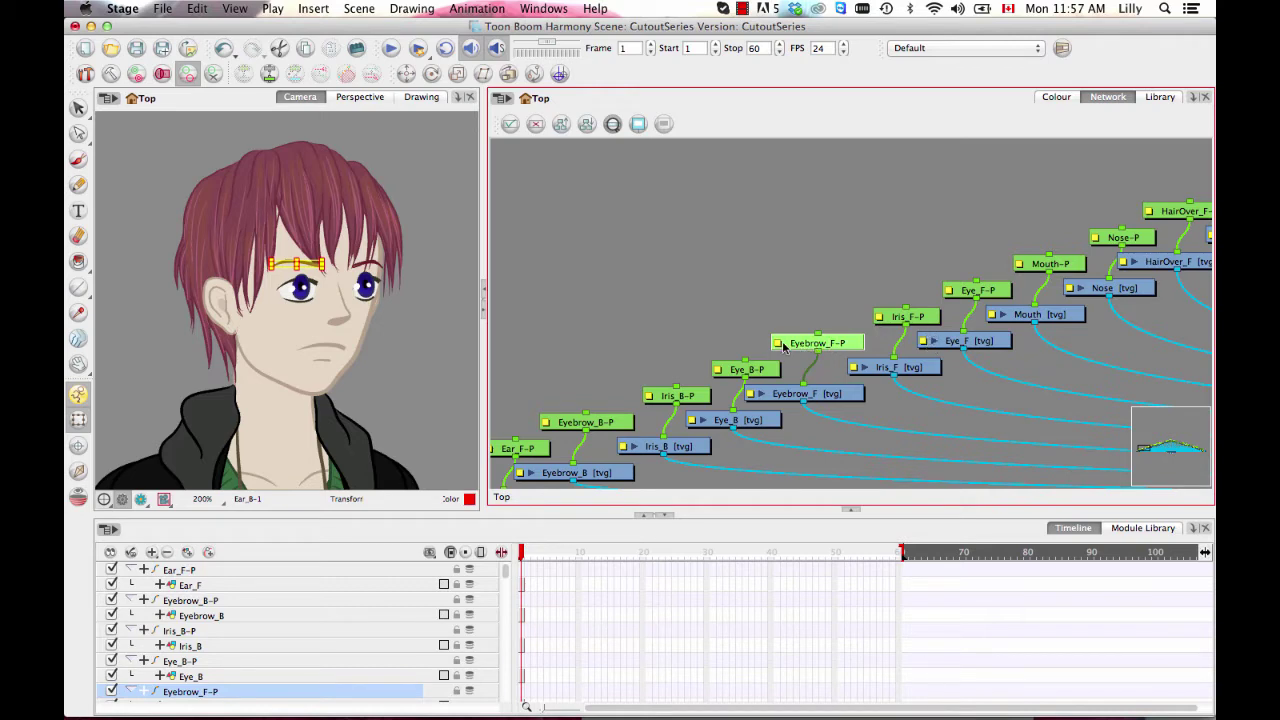
scroll(815, 276, "down", 3)
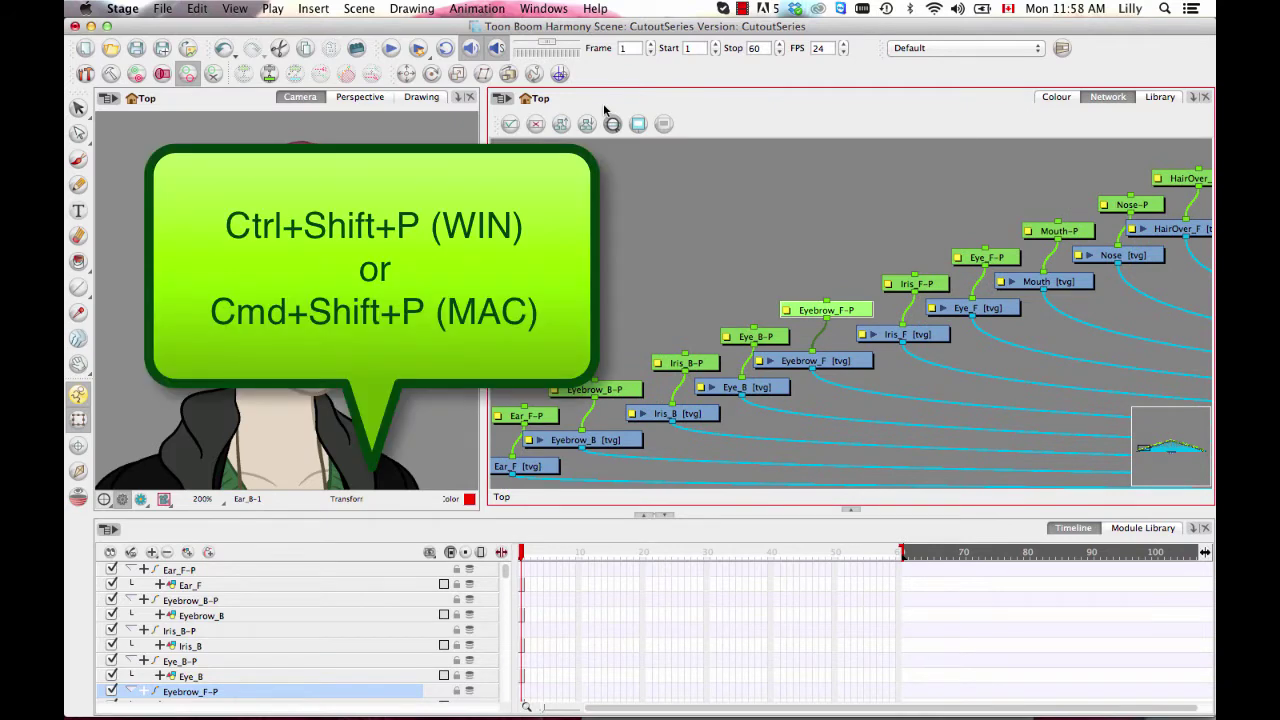
key("super+shift+p")
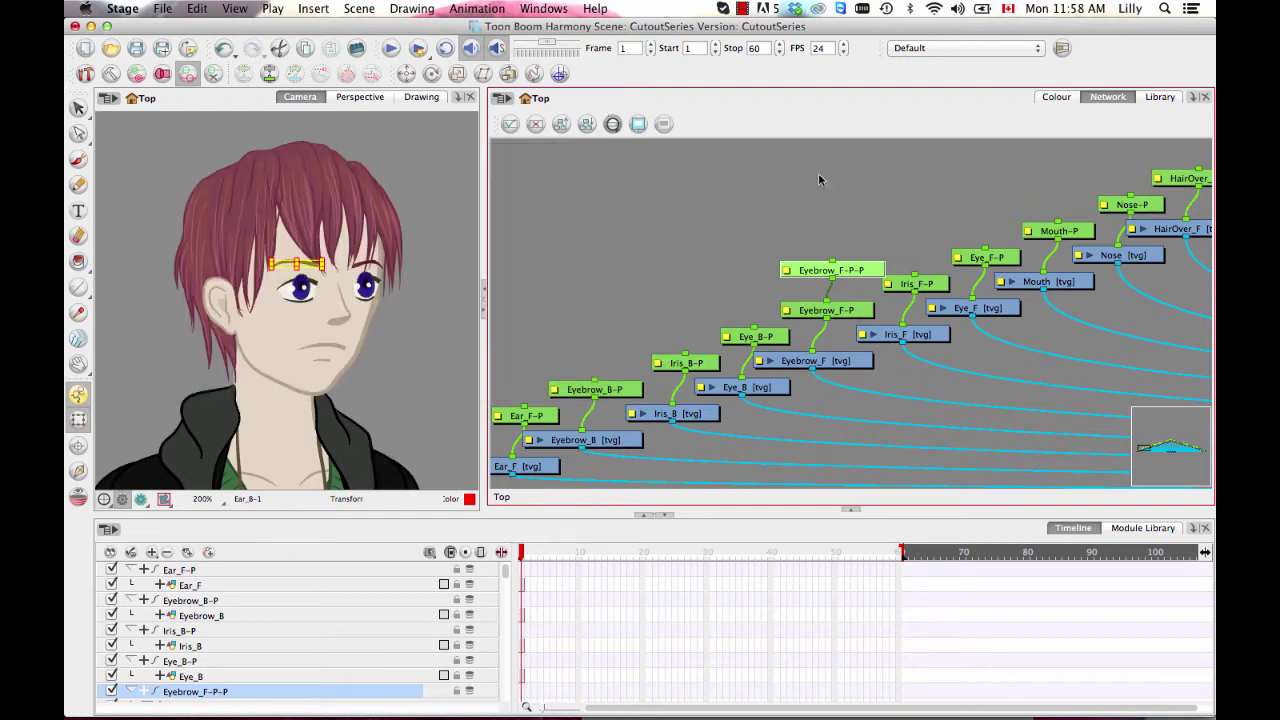
left_click_drag(847, 278, 860, 247)
left_click(847, 313)
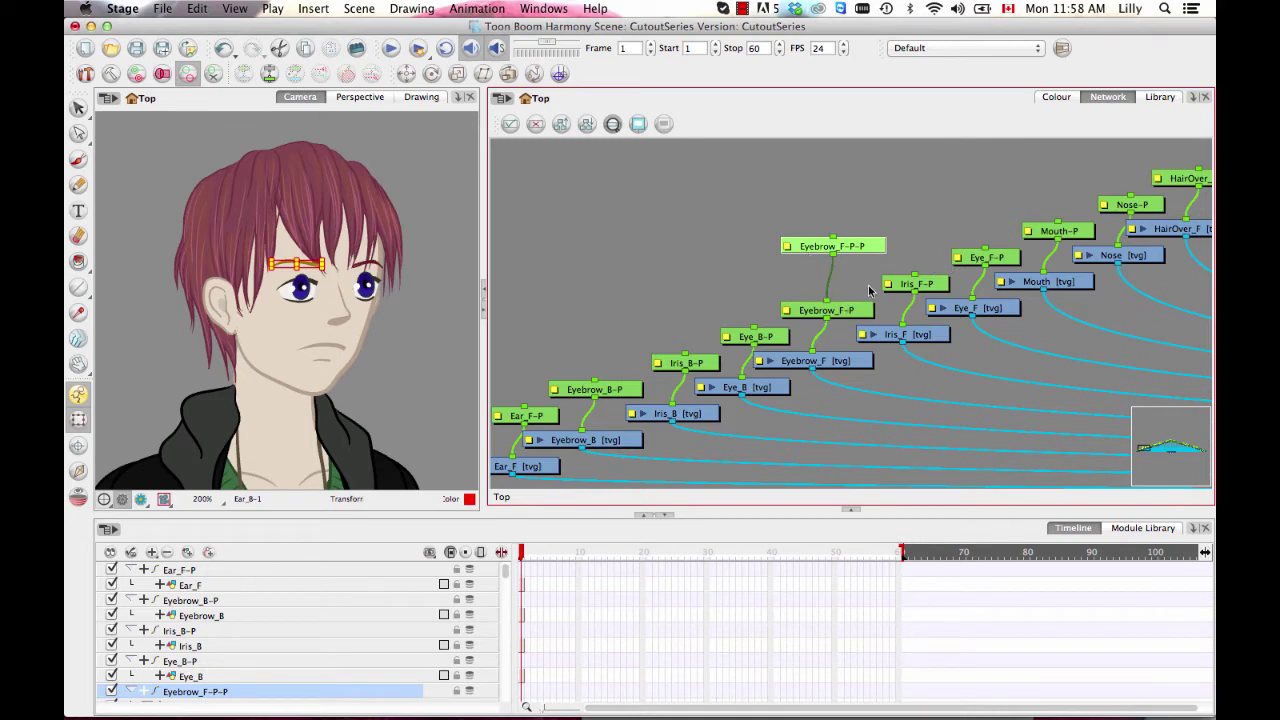
- Connect the Iris_F-P and Eye_F-P pegs to the Eyebrow_F-P-P parent peg and position the parent centrally above its three children
scroll(910, 220, "up", 3)
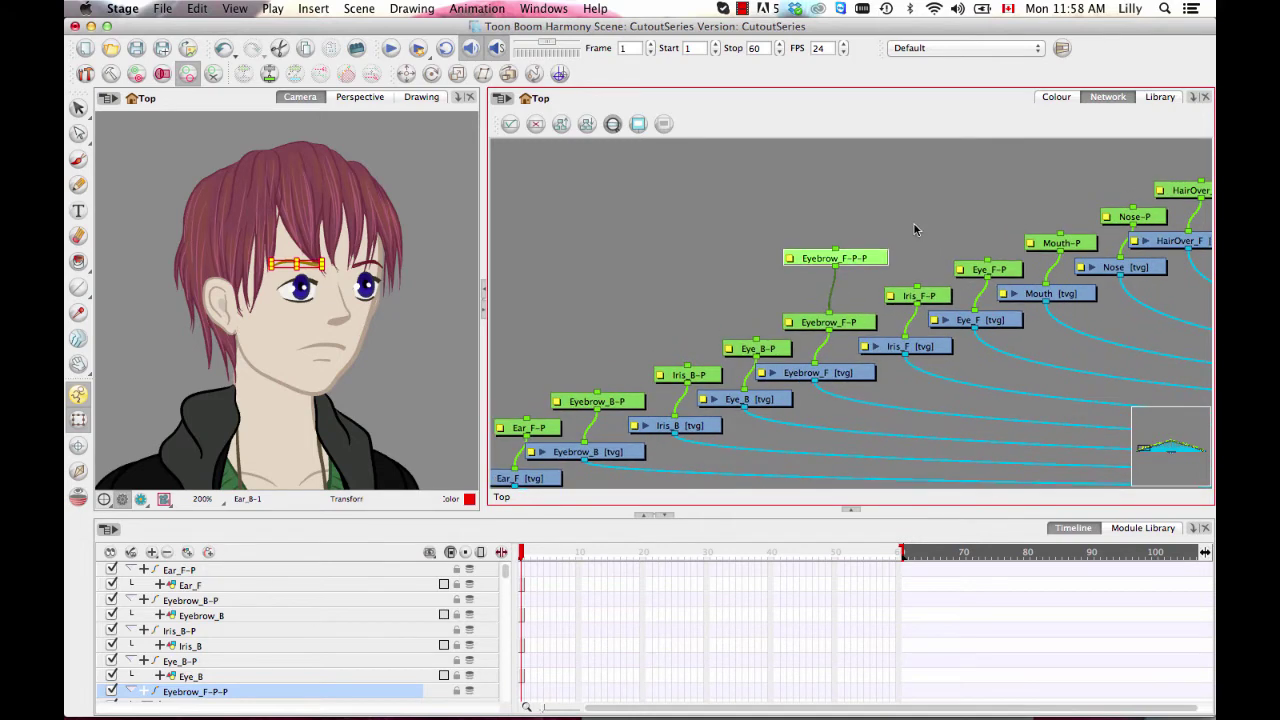
scroll(910, 220, "up", 1)
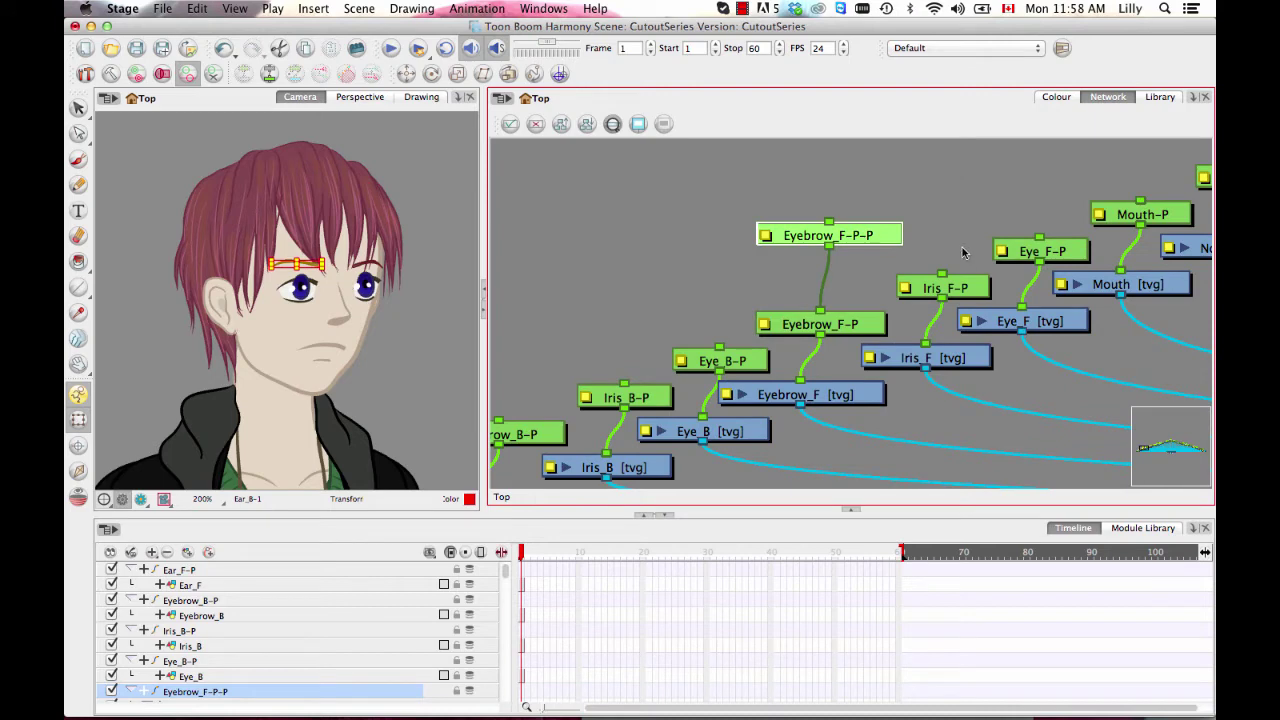
left_click_drag(965, 294, 958, 297)
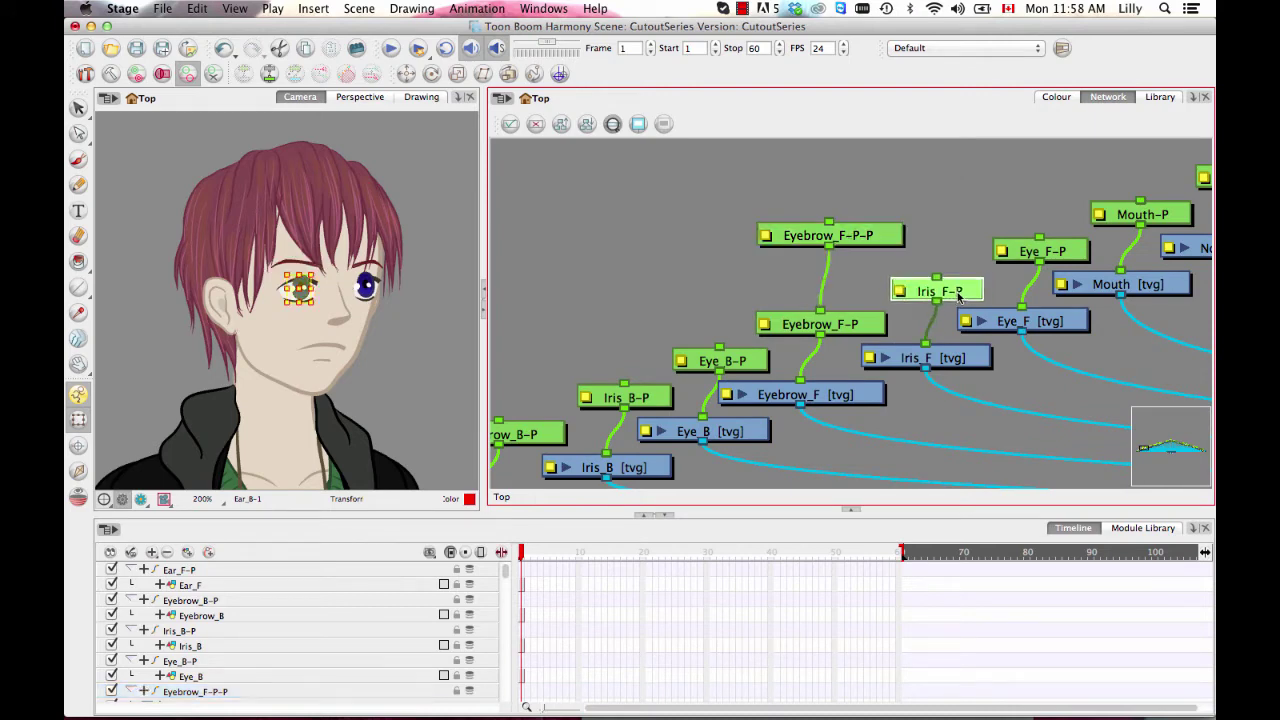
left_click_drag(857, 245, 930, 272)
left_click_drag(837, 218, 1035, 238)
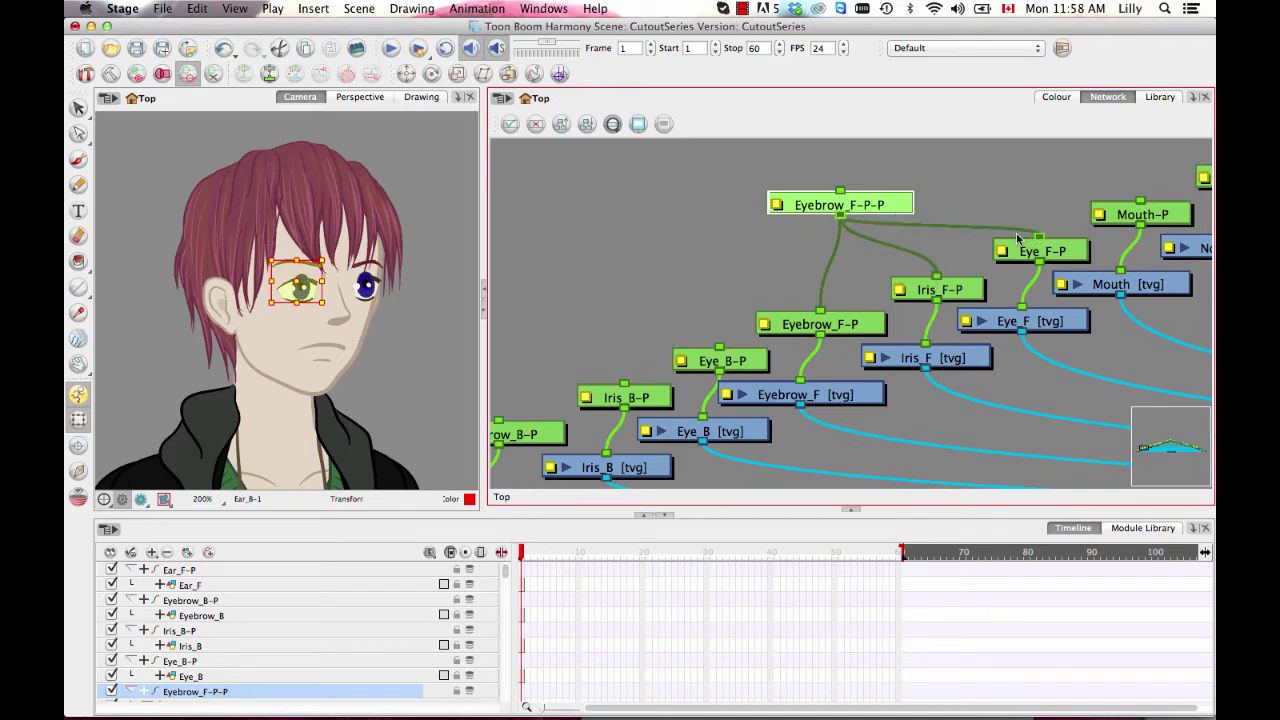
left_click_drag(838, 212, 922, 186)
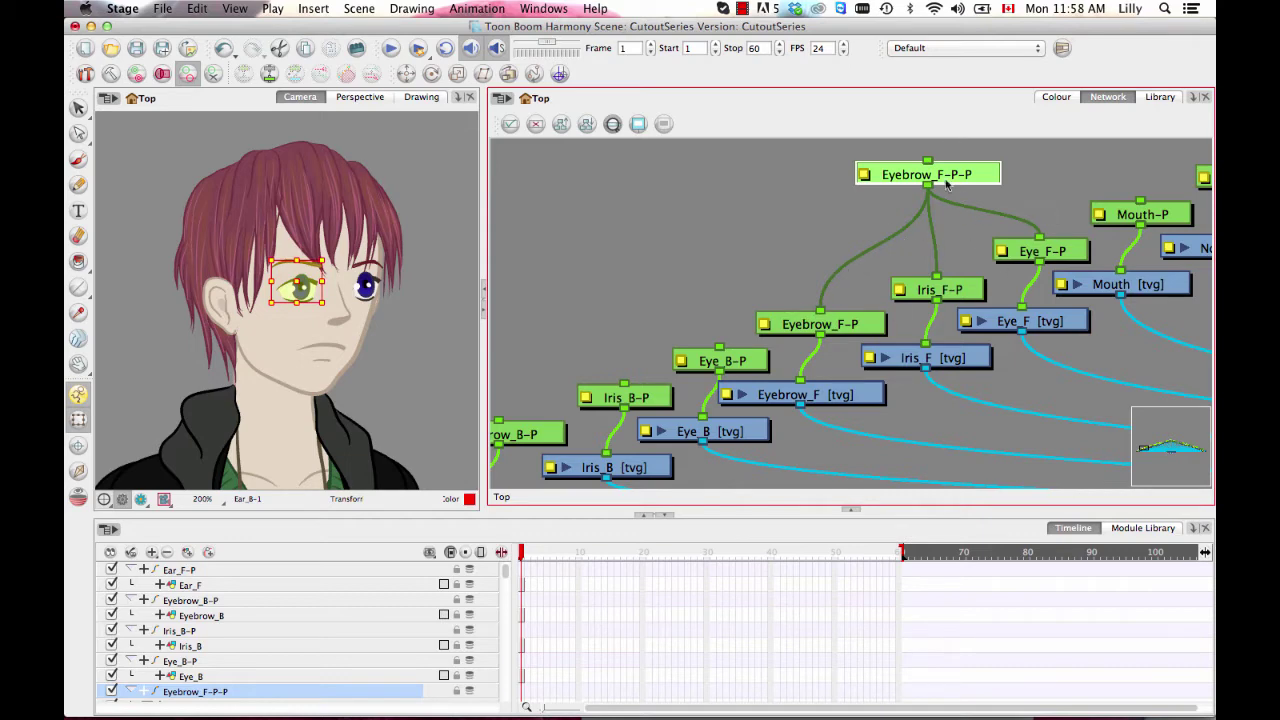
left_click_drag(946, 183, 956, 183)
- Test-move the whole front eye with its parent peg and the iris with Iris_F-P, and undo the test changes
mouse_move(298, 285)
left_mouse_down()
mouse_move(315, 265)
mouse_move(303, 284)
left_mouse_up()
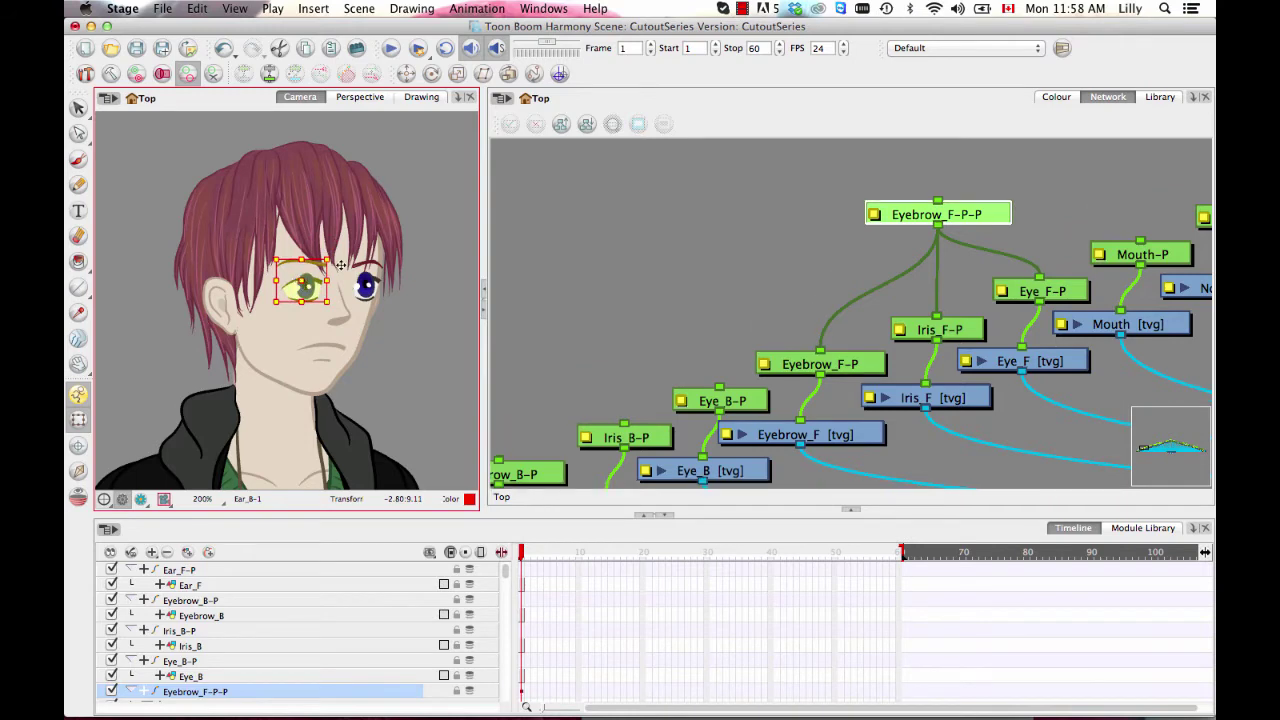
left_click(930, 326)
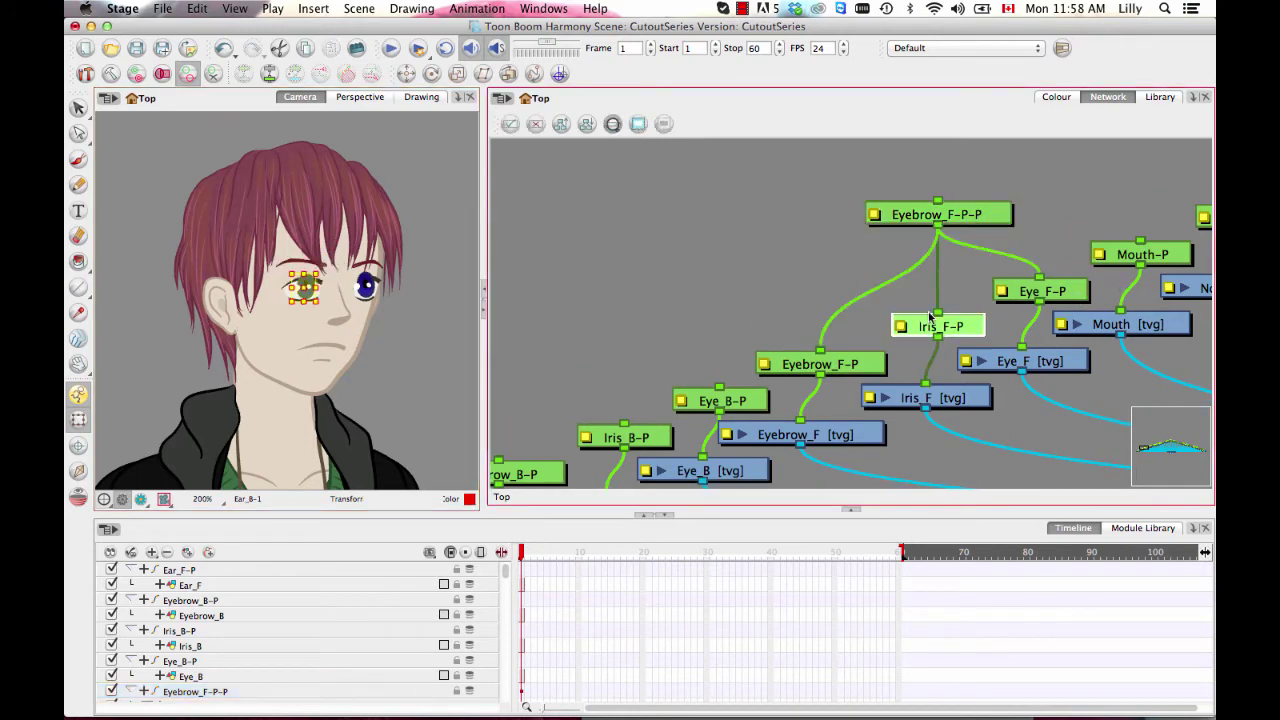
left_click_drag(311, 290, 318, 290)
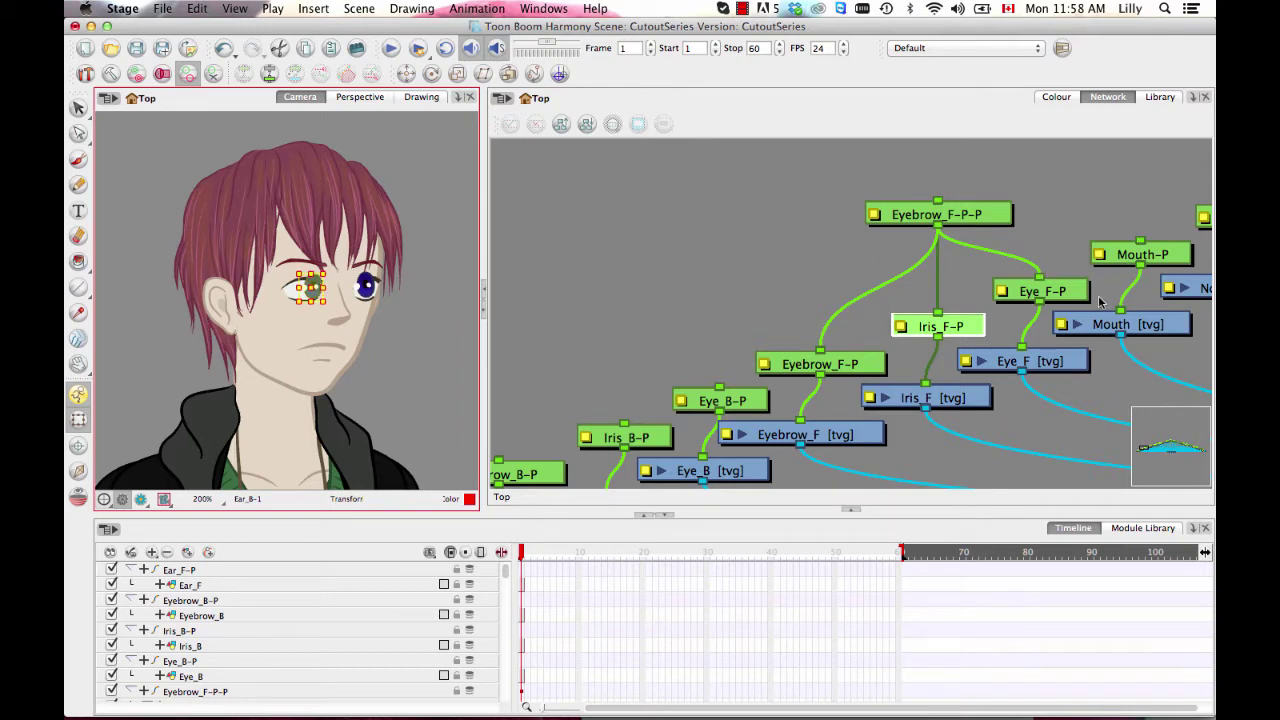
key("super+z")
key("super+z")
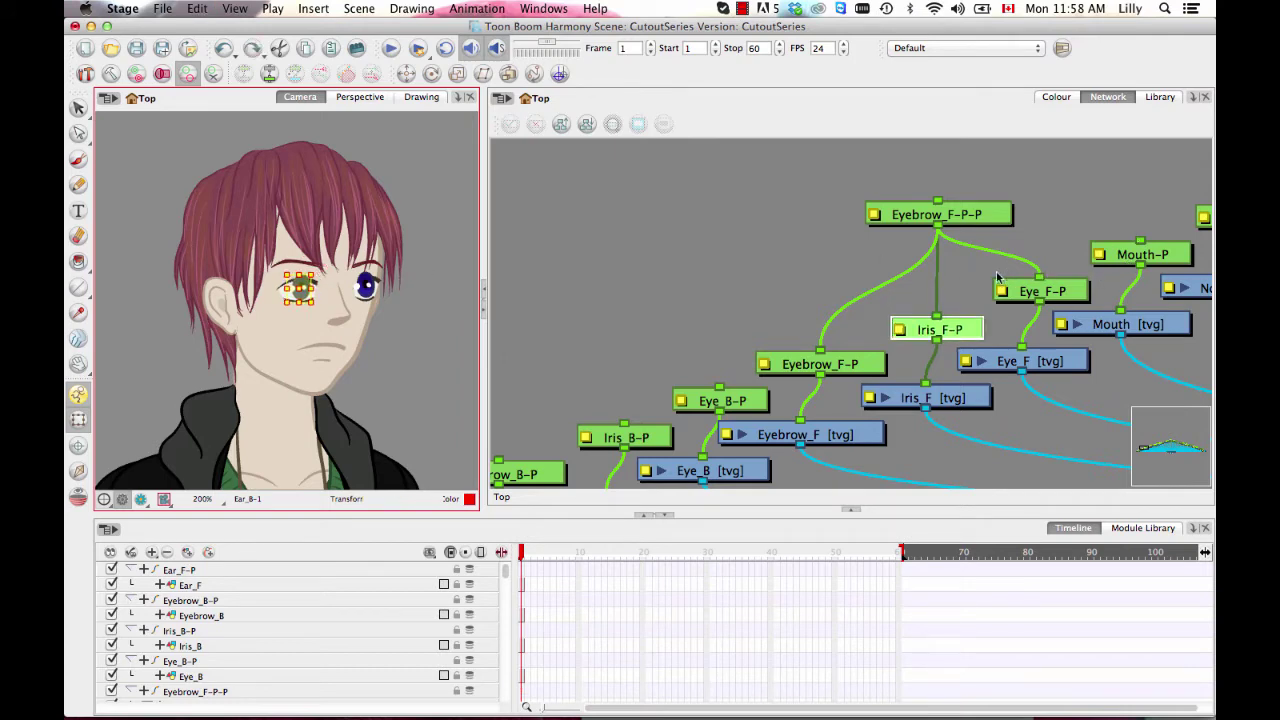
- Shift the Eyebrow_F-P-P parent peg to sit between the Eyebrow_F-P and Iris_F-P pegs
left_click_drag(975, 214, 908, 227)
left_click(1018, 231)
left_click_drag(787, 378, 795, 372)
- Add a parent peg above Eyebrow_B-P and connect the Iris_B-P and Eye_B-P pegs to it as well
scroll(795, 372, "left", 5)
left_click_drag(741, 420, 743, 422)
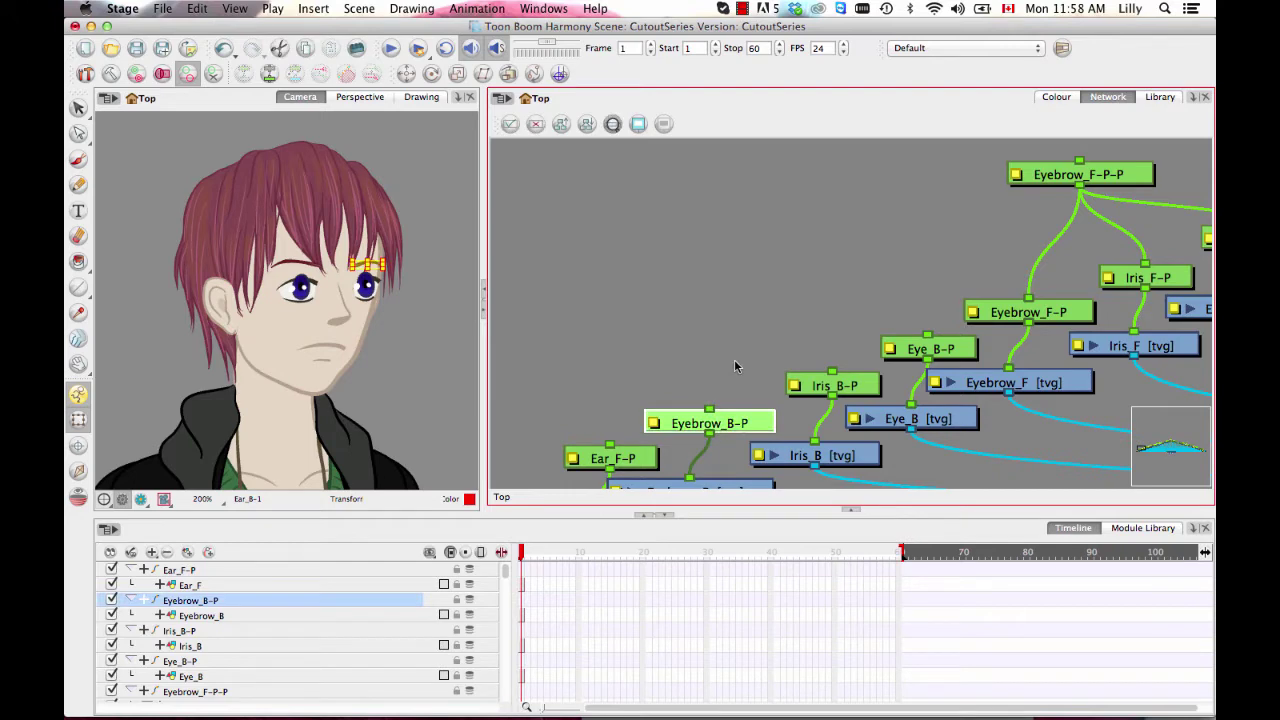
key("super+p")
mouse_move(741, 368)
left_mouse_down()
mouse_move(795, 273)
mouse_move(833, 372)
left_mouse_up()
left_click_drag(771, 284, 927, 338)
left_click(879, 203)
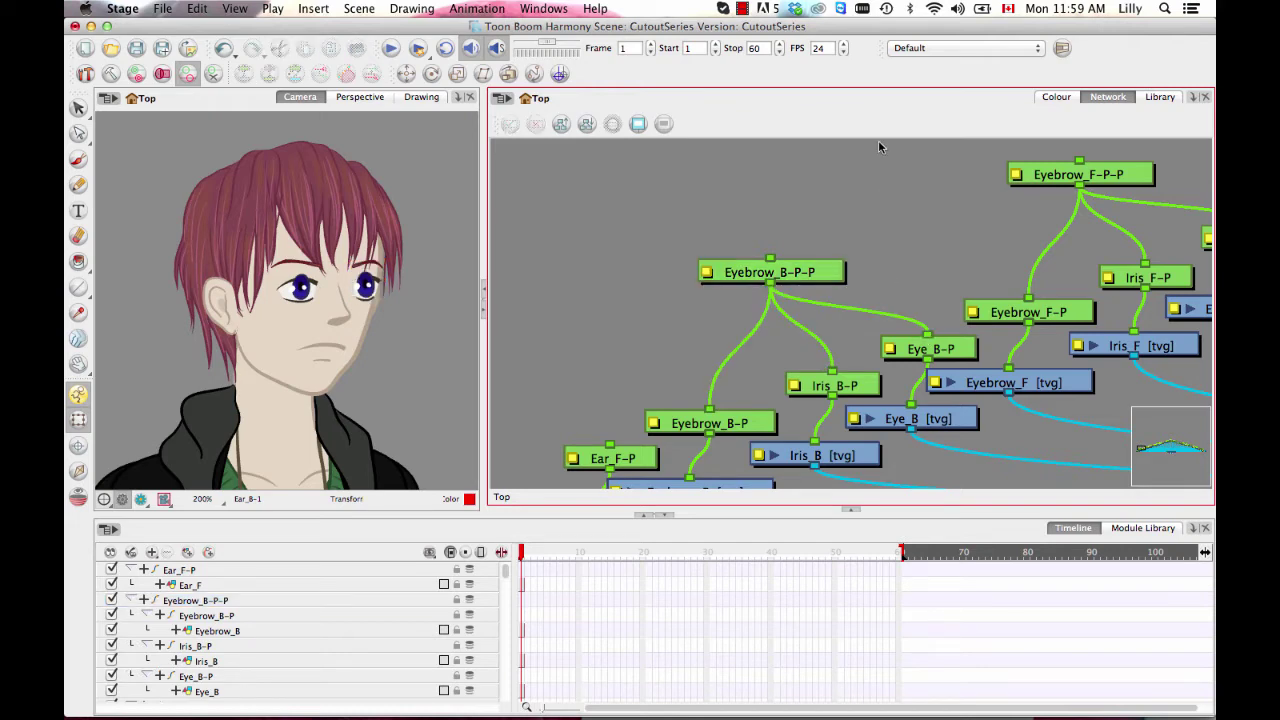
- Rename the front eye's parent peg Eyebrow_F-P-P as Eye_F-P-P
left_click_drag(862, 252, 779, 348)
left_click_drag(855, 321, 806, 324)
left_click_drag(858, 265, 873, 238)
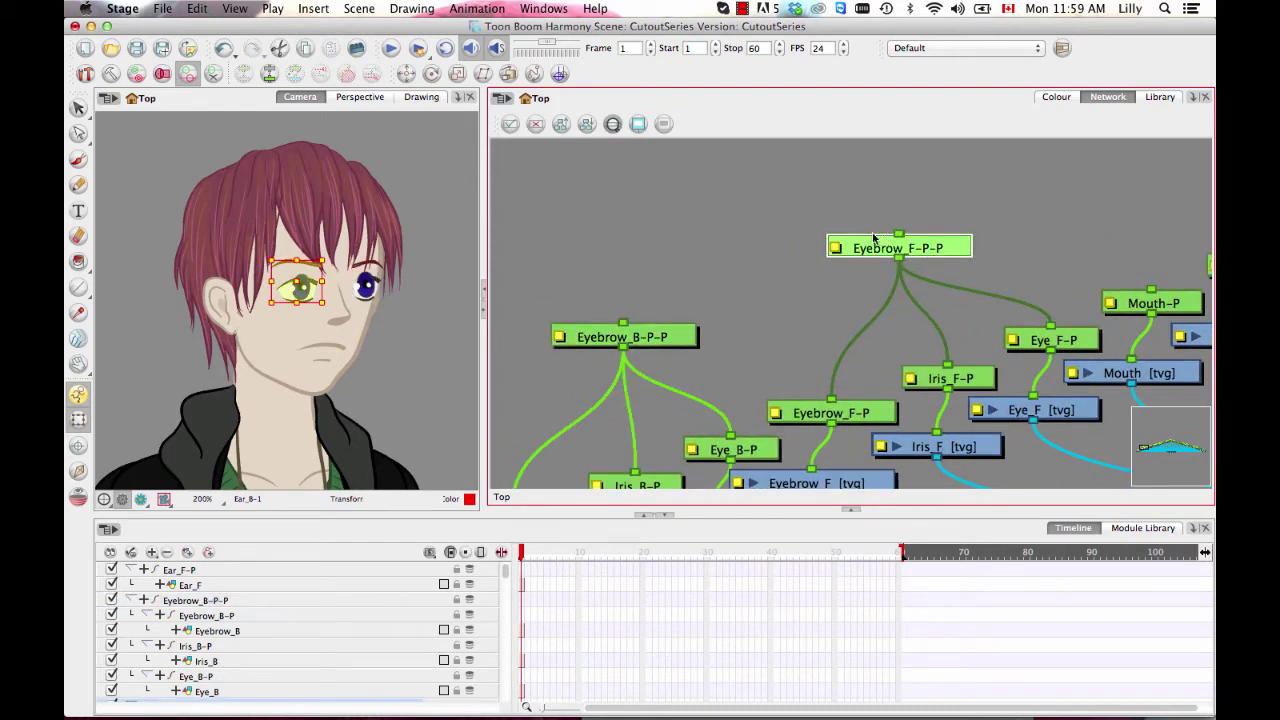
left_click(836, 249)
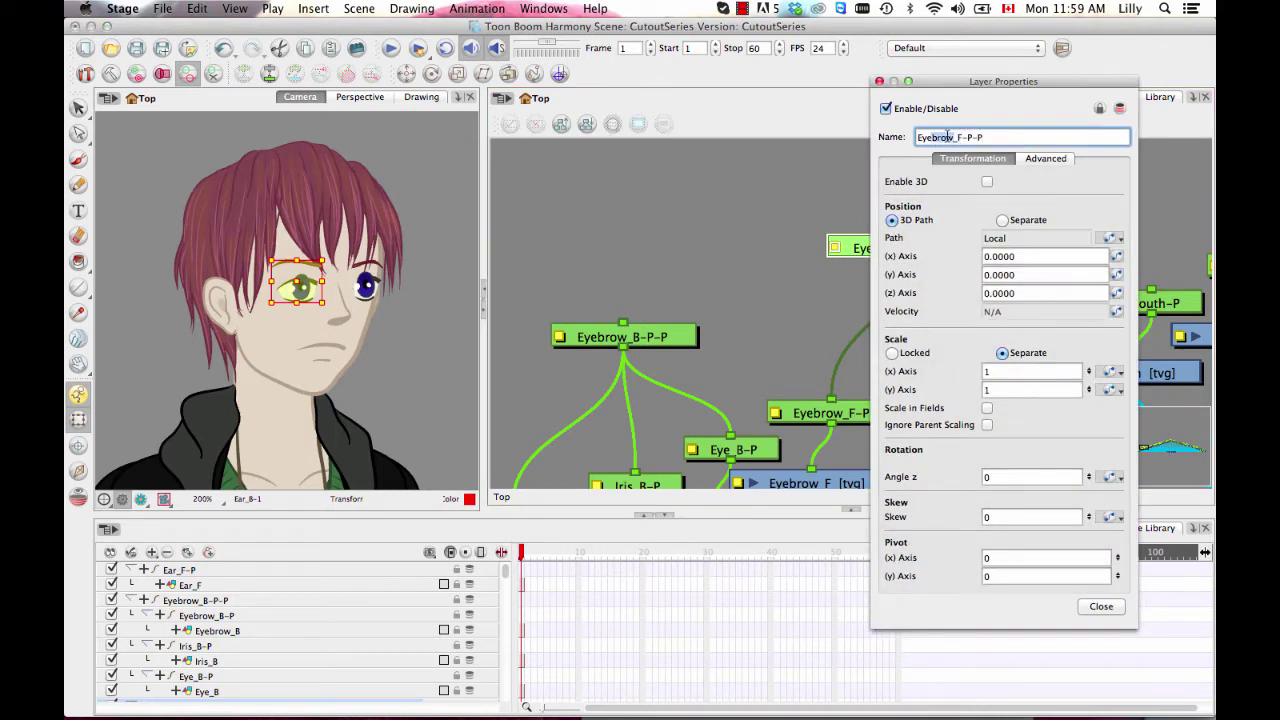
left_click(947, 137)
key("BackSpace")
key("BackSpace")
key("BackSpace")
key("BackSpace")
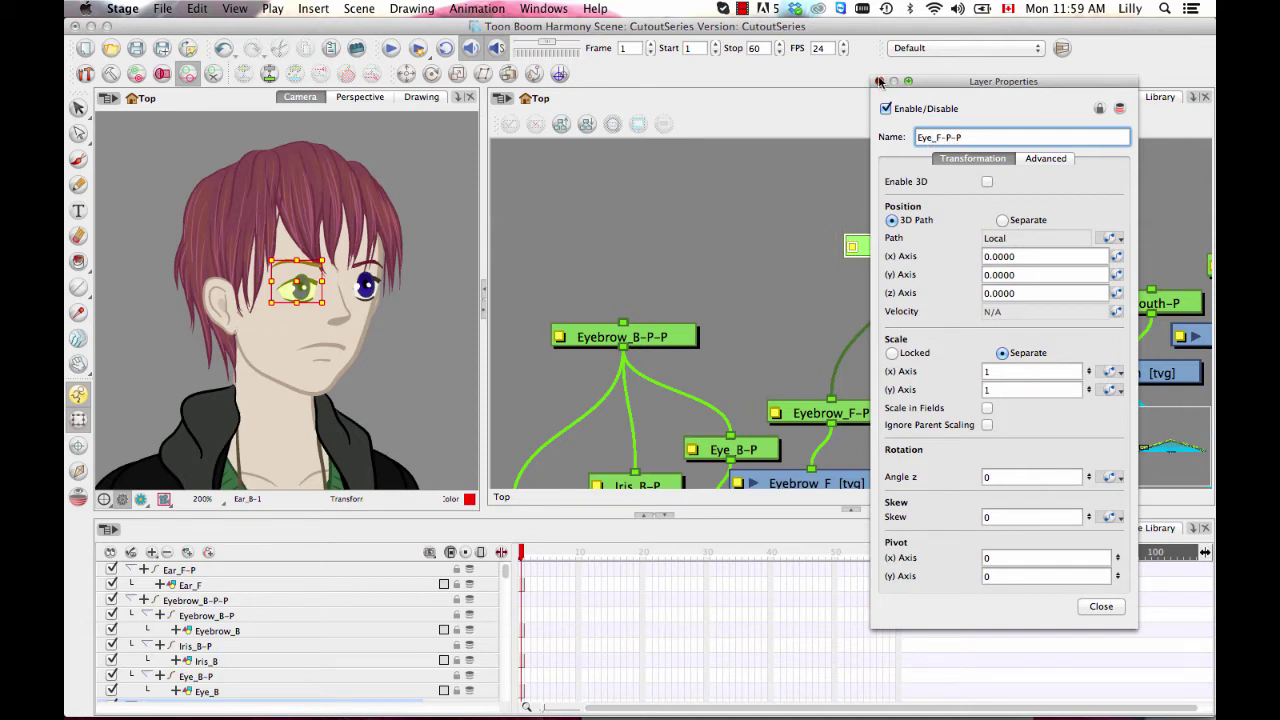
left_click(879, 81)
- Rename the back eye's parent peg Eyebrow_B-P-P as Eye_B-P-P
double_click(563, 339)
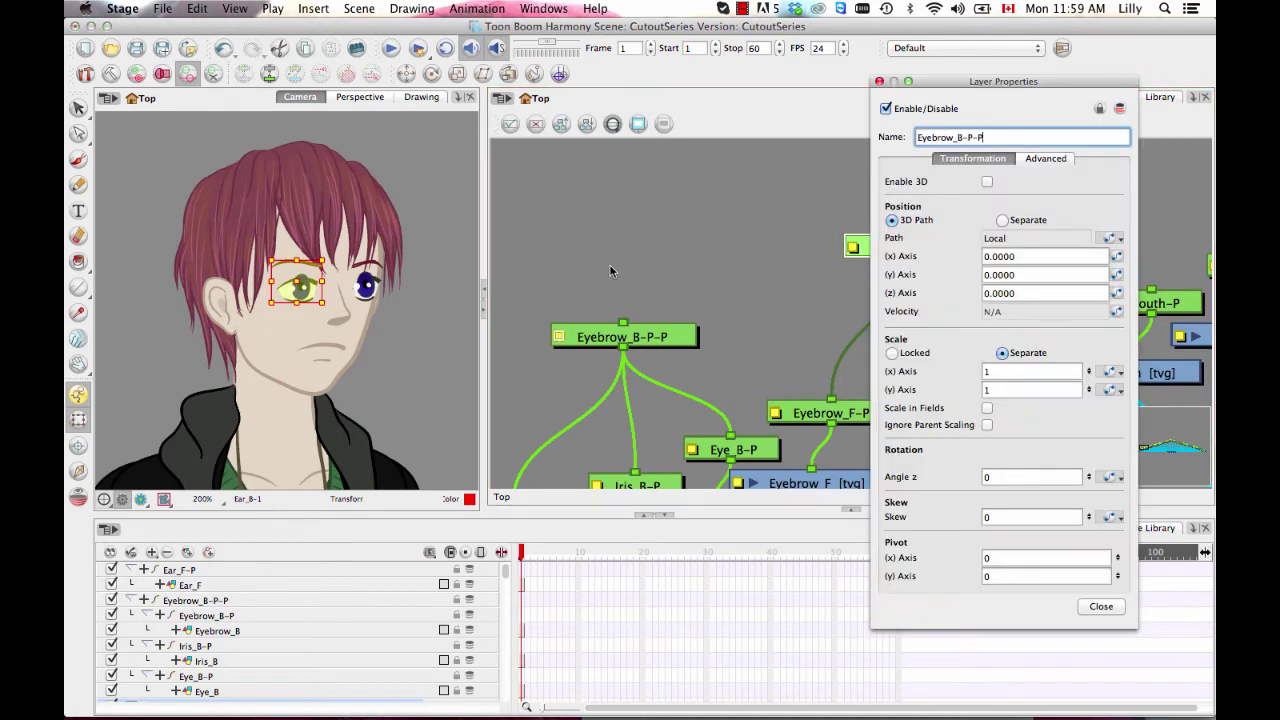
left_click_drag(952, 139, 932, 142)
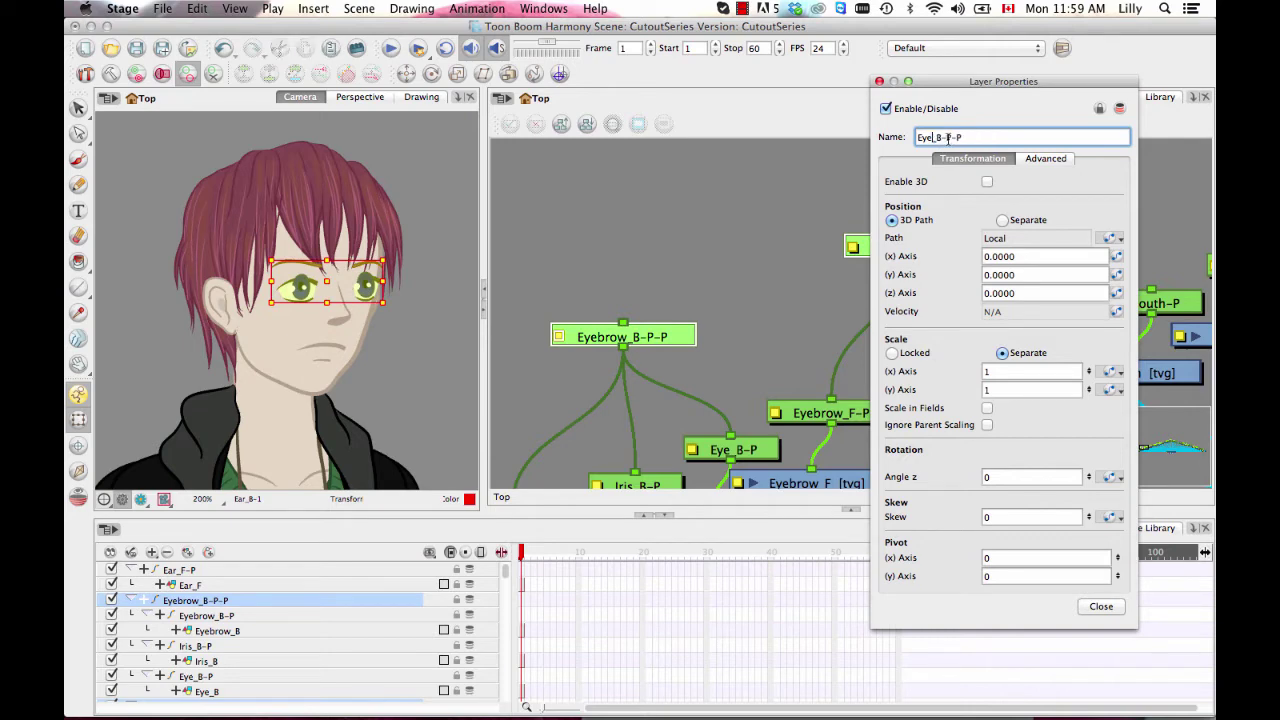
key("Return")
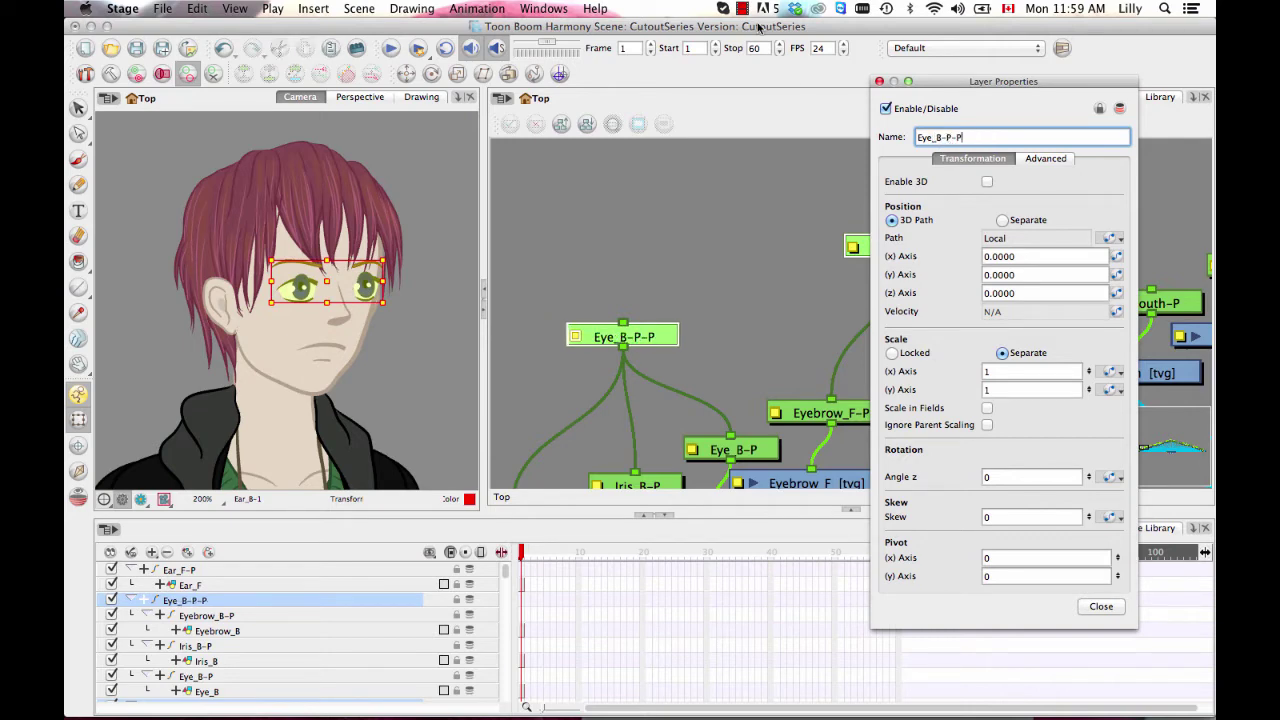
left_click(879, 81)
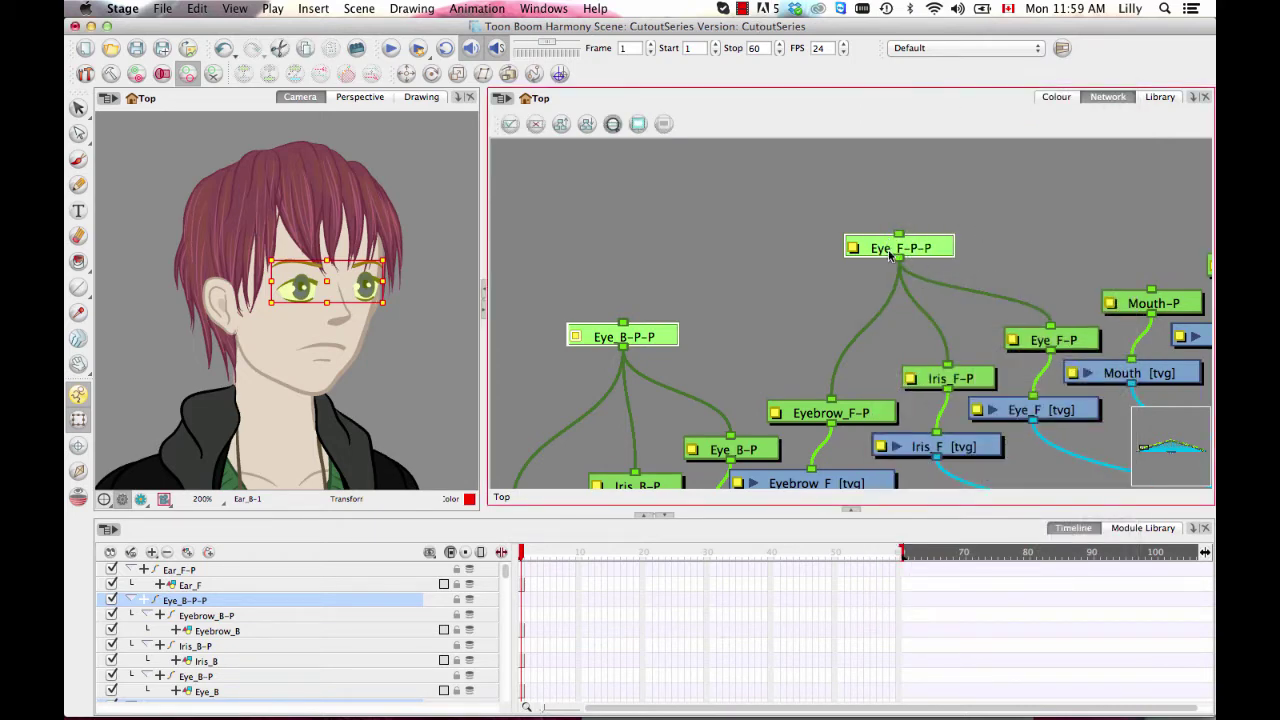
- Select the Eye_F-P-P and Eye_B-P-P pegs in turn to examine which eye parts each one controls
left_click(793, 241)
left_click(941, 250)
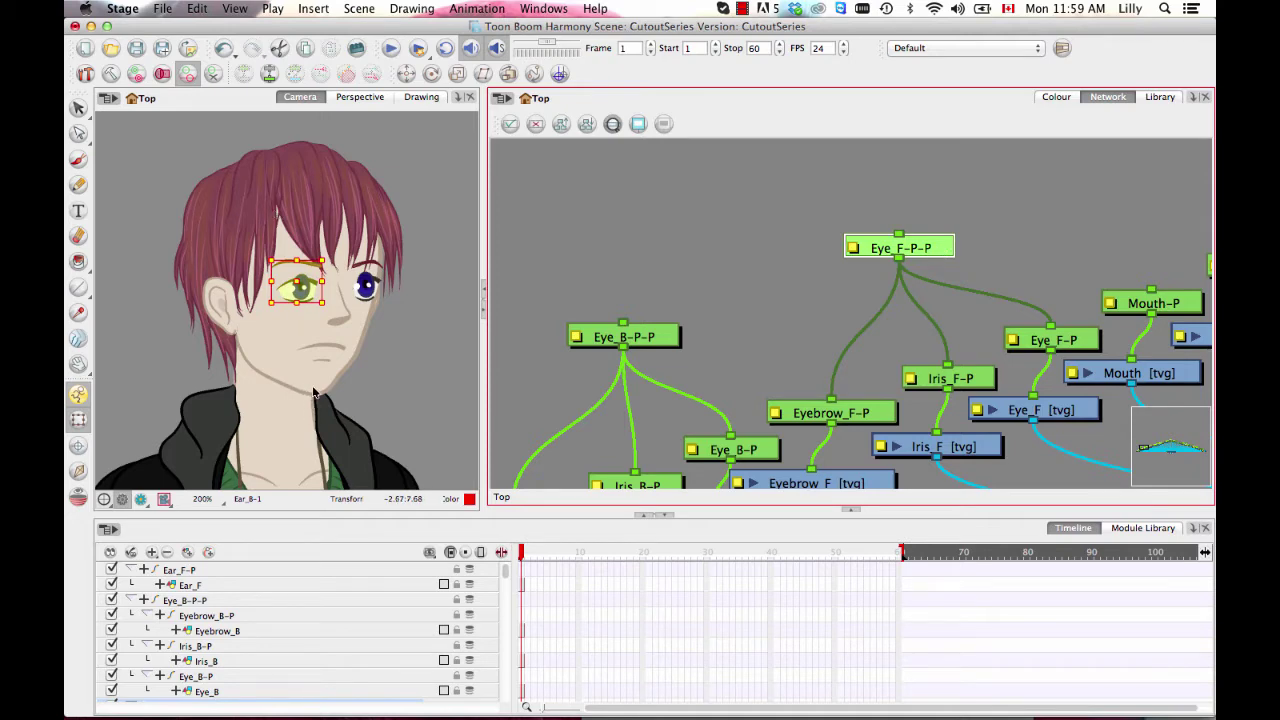
left_click(650, 339)
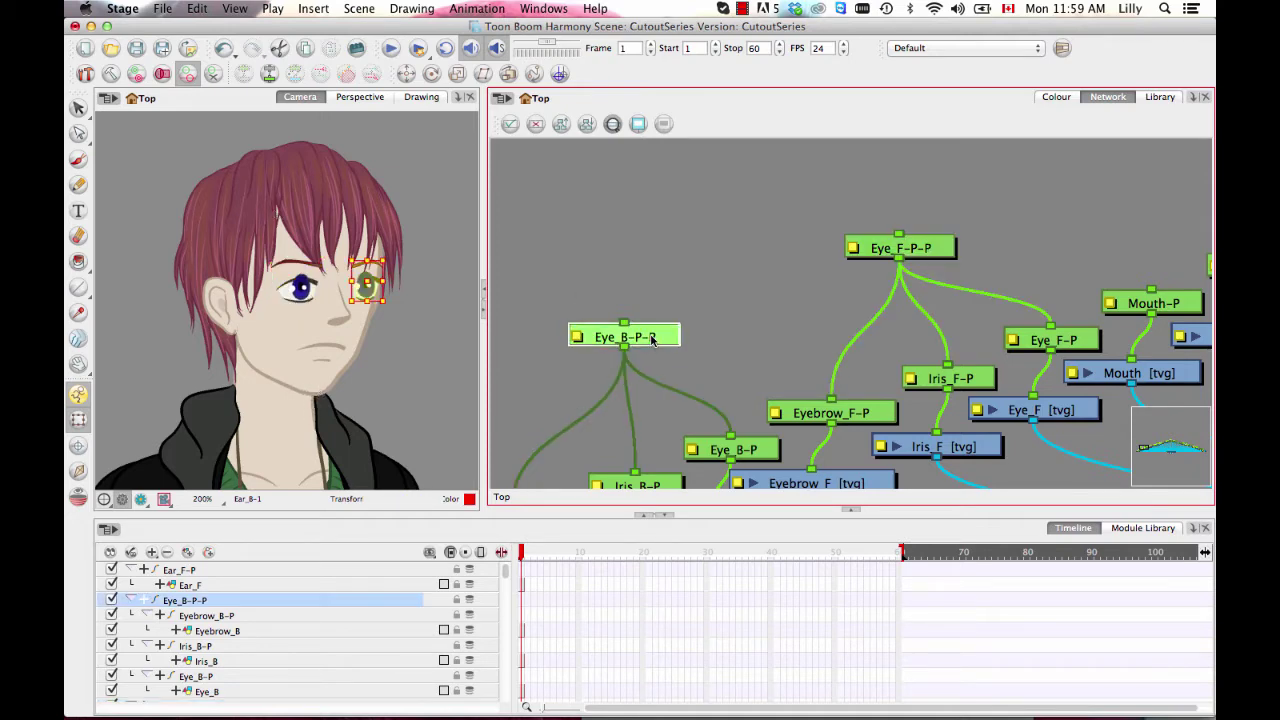
left_click(917, 248)
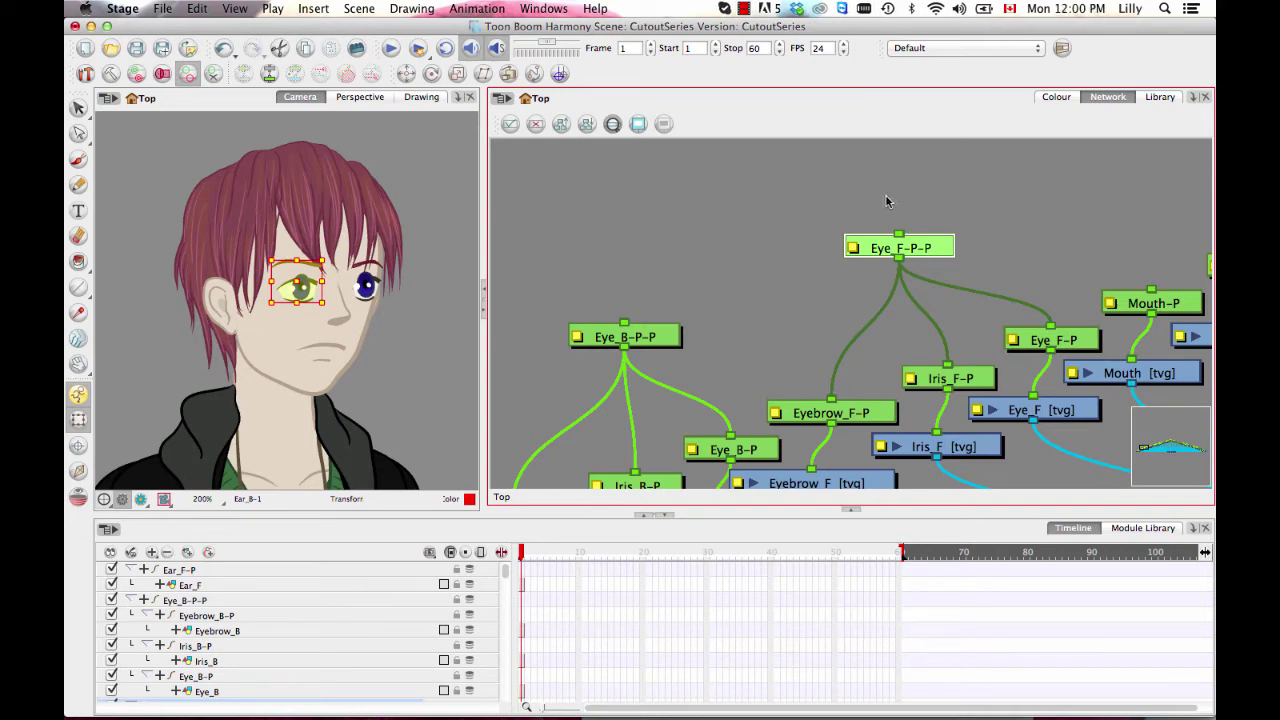
scroll(881, 256, "down", 6)
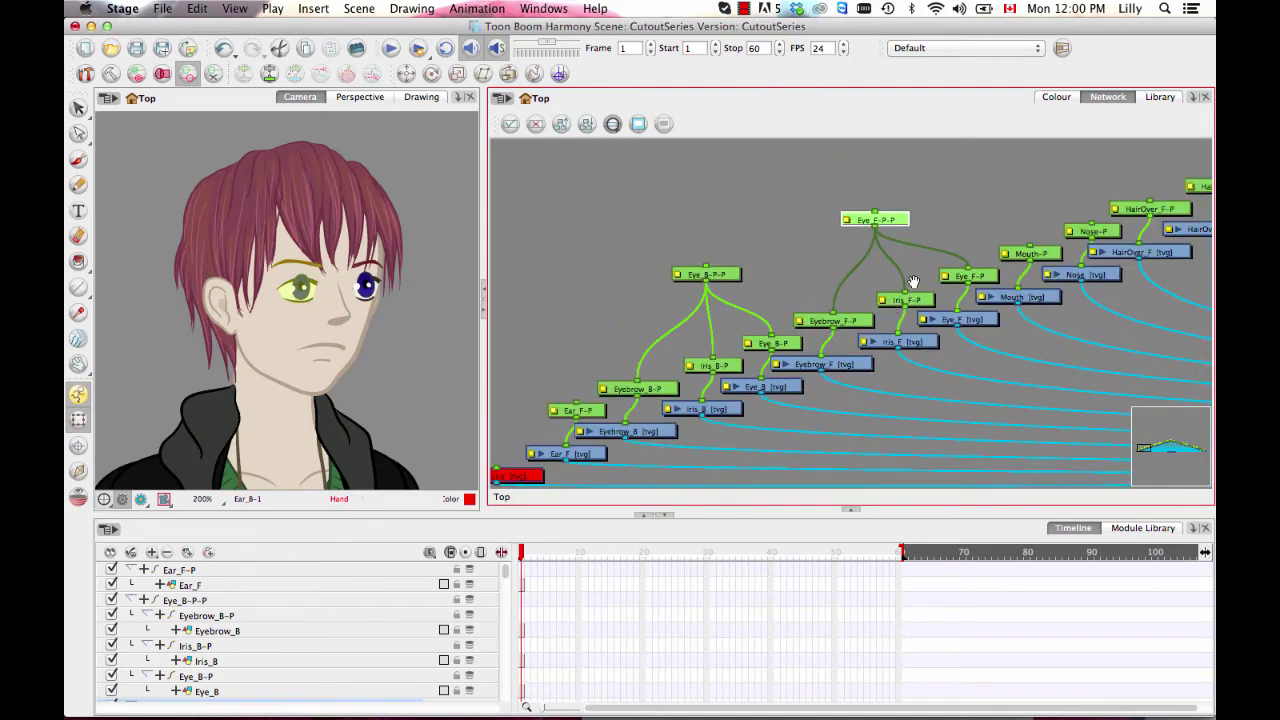
scroll(913, 281, "down", 2)
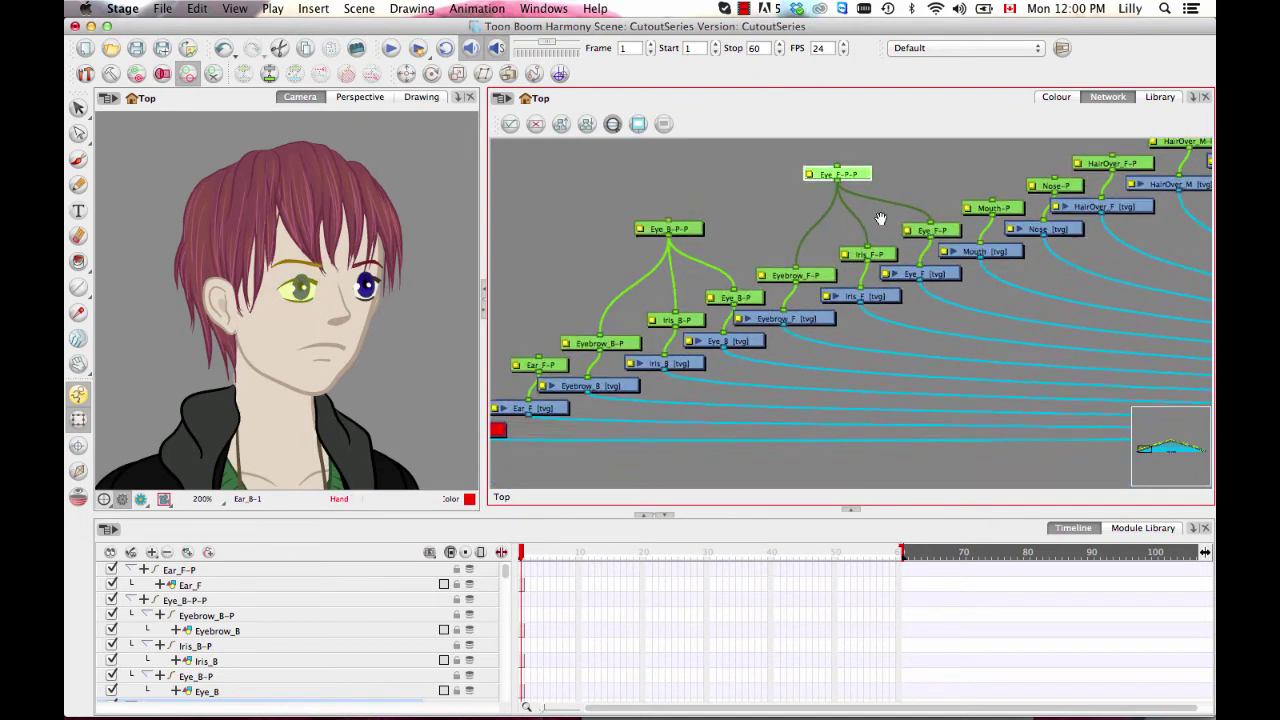
left_click(688, 229)
left_click(838, 173)
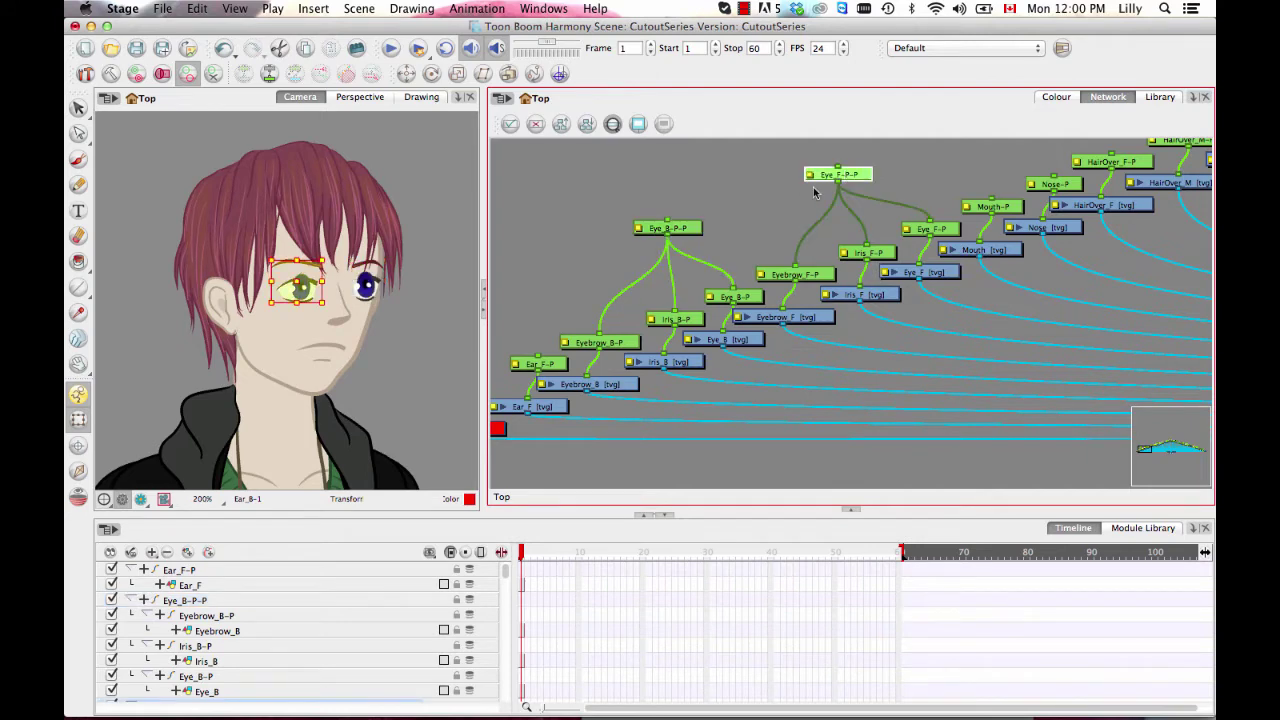
left_click(688, 229)
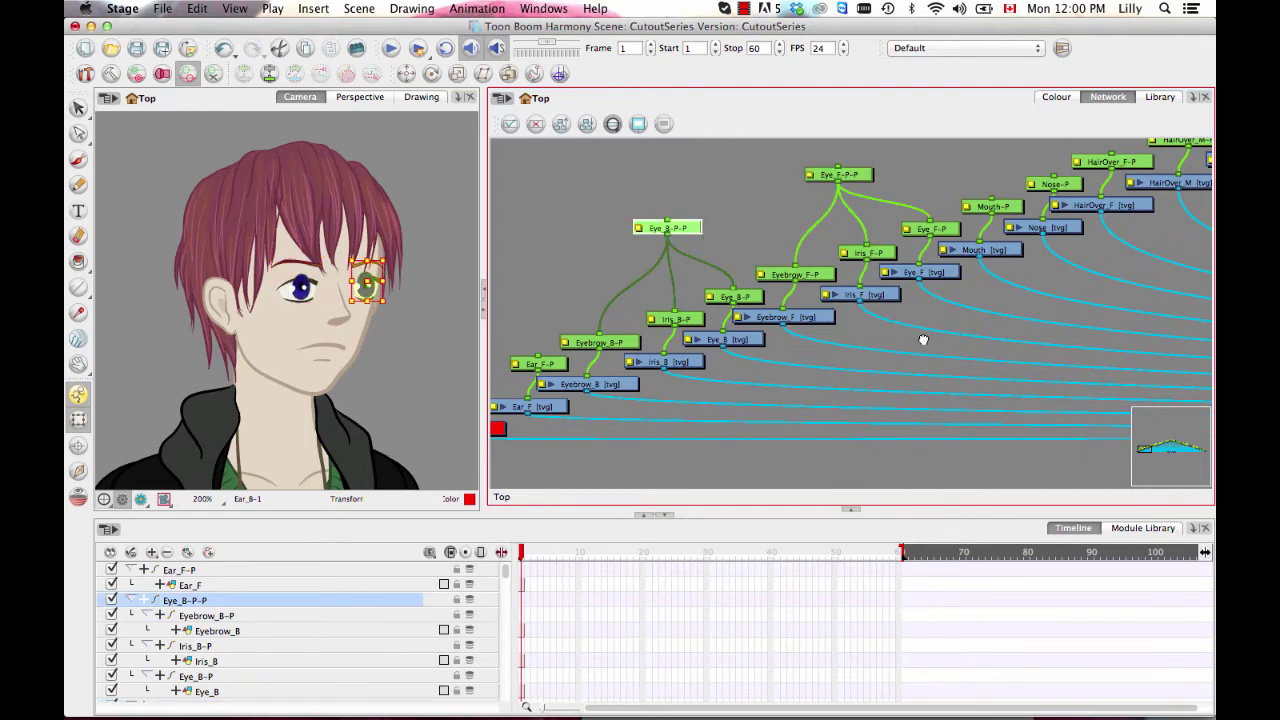
- Move the Eyebrow_F, Iris_F and Eye_F connections on the Composite ahead of the back eye's layers, directly after Ear_F
left_click_drag(923, 340, 814, 354)
left_click_drag(826, 282, 701, 235)
left_click(576, 285)
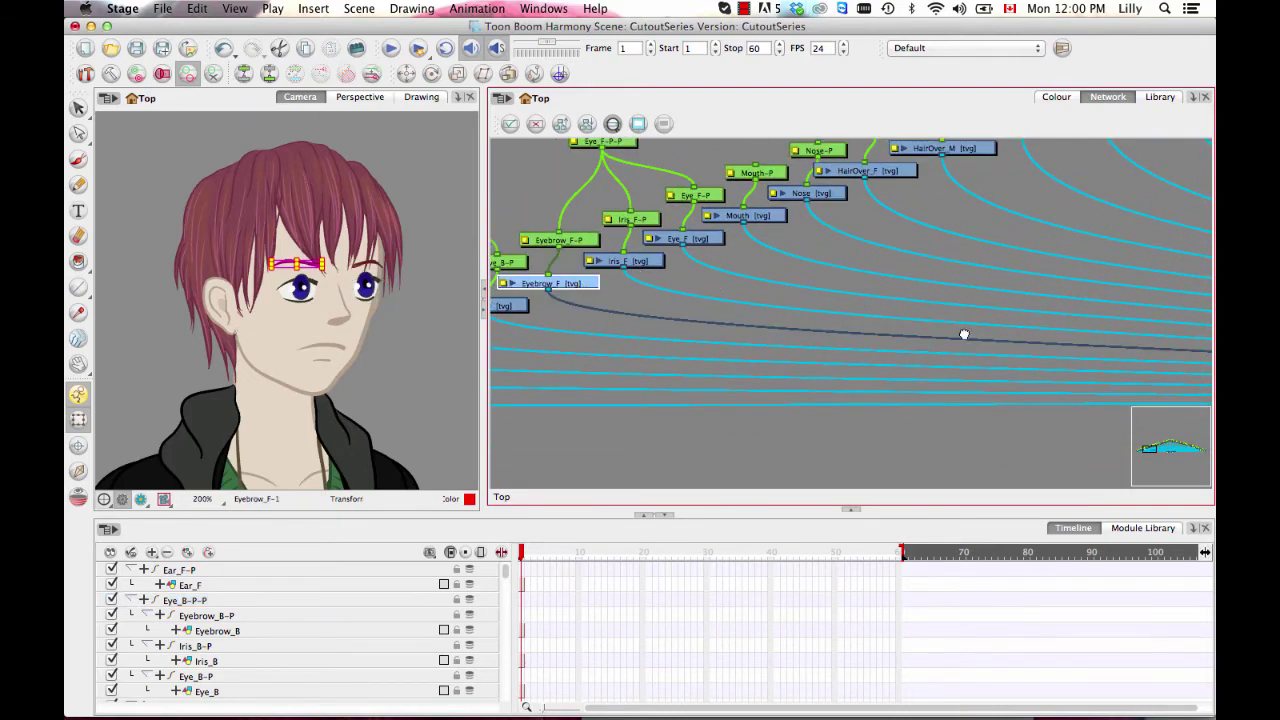
left_click_drag(963, 334, 666, 329)
left_click_drag(914, 289, 851, 307)
scroll(865, 312, "up", 8)
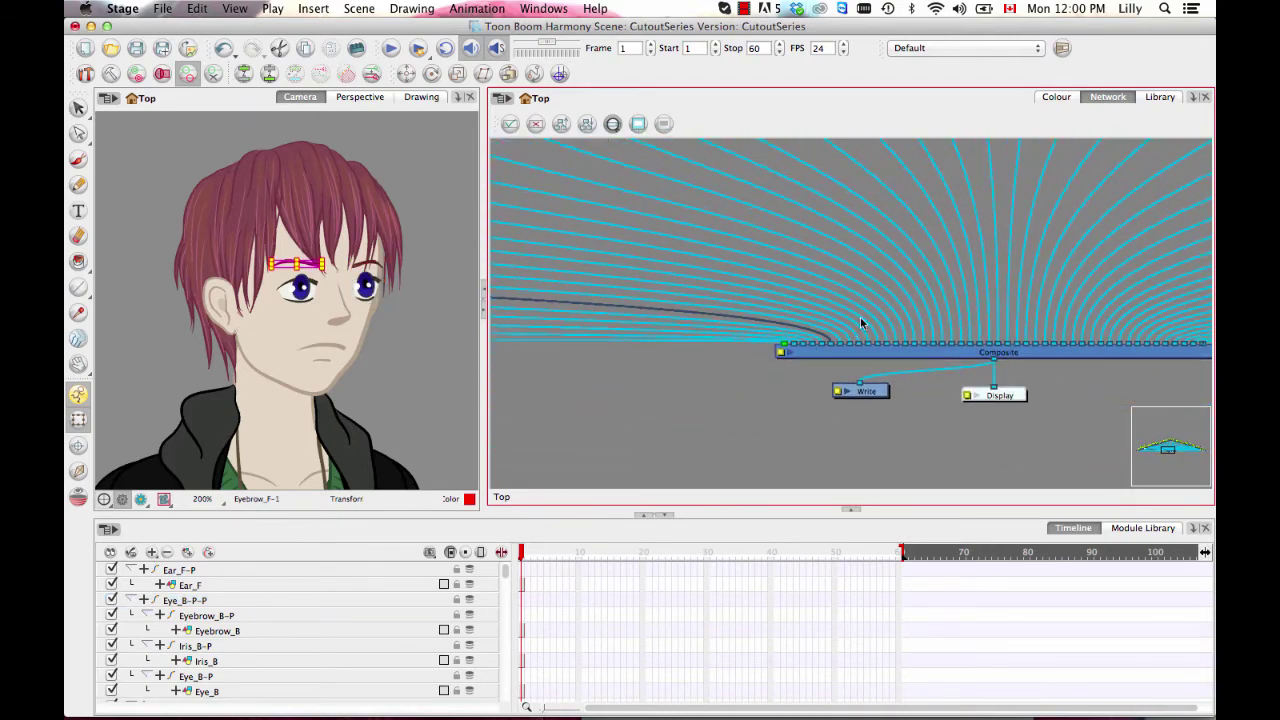
left_click_drag(797, 383, 722, 381)
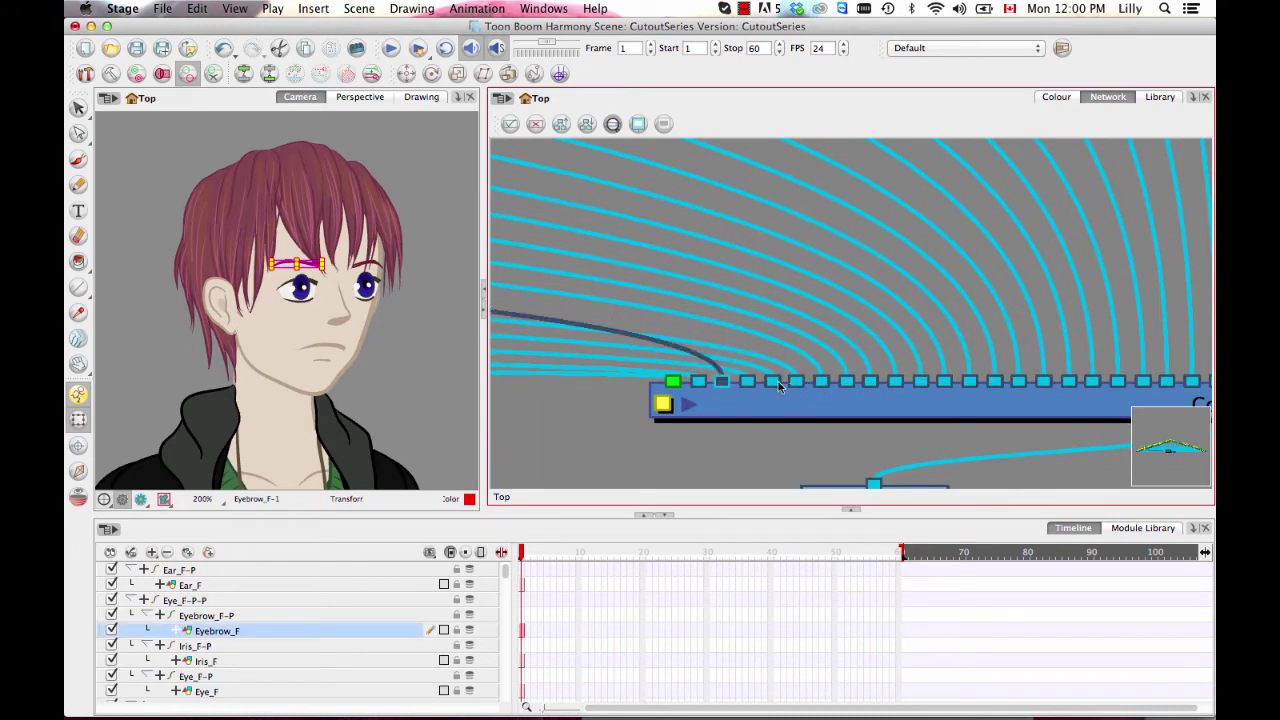
left_click(755, 383)
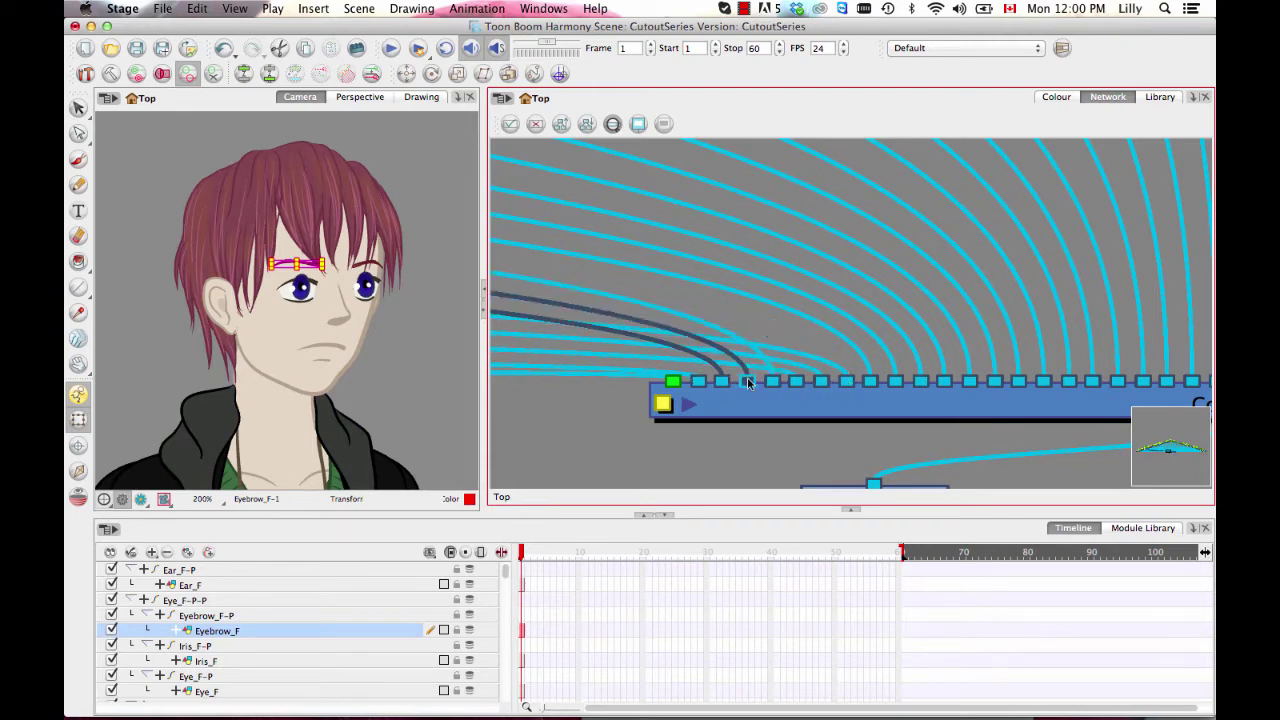
left_click_drag(747, 381, 935, 408)
- Select the Iris_F and Eye_F drawings and trace the Eye_F connection to its port on the Composite
key("2")
key("2")
left_click_drag(671, 327, 969, 294)
left_click_drag(610, 292, 1080, 325)
left_click_drag(640, 245, 803, 260)
left_click_drag(575, 270, 714, 268)
scroll(714, 269, "left", 5)
scroll(714, 269, "up", 2)
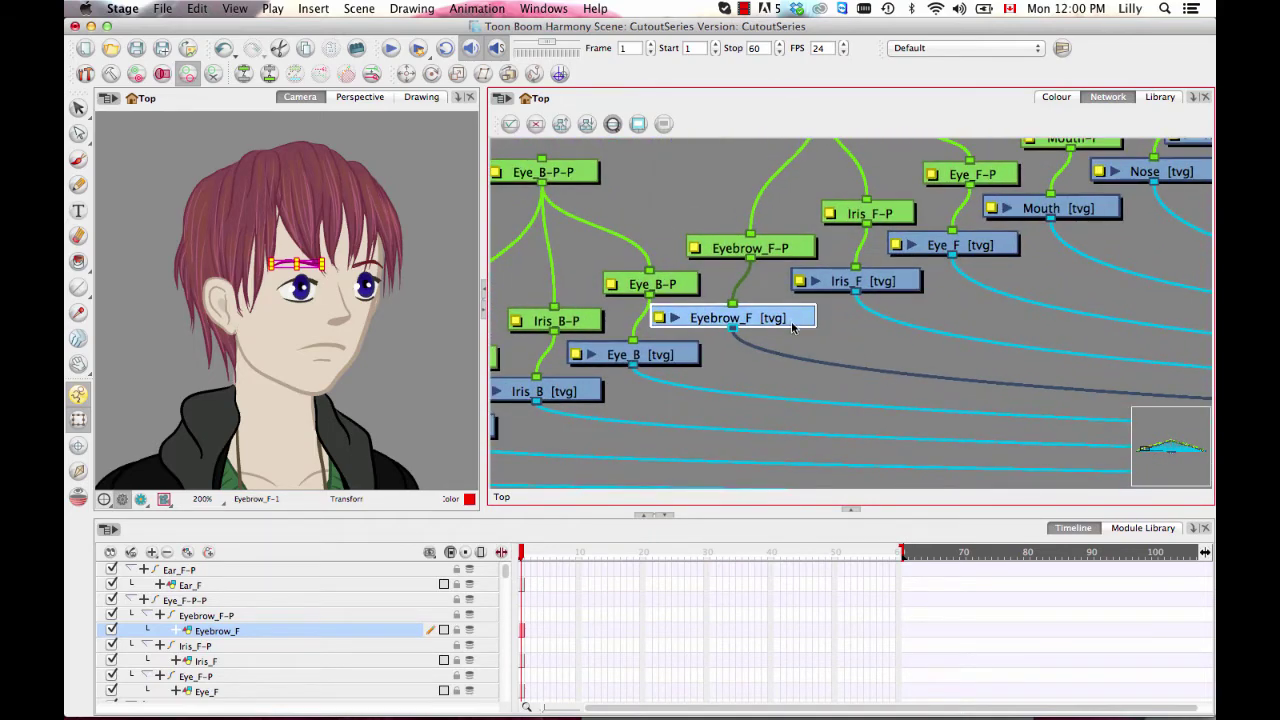
left_click(897, 287)
left_click(978, 246)
scroll(977, 357, "right", 5)
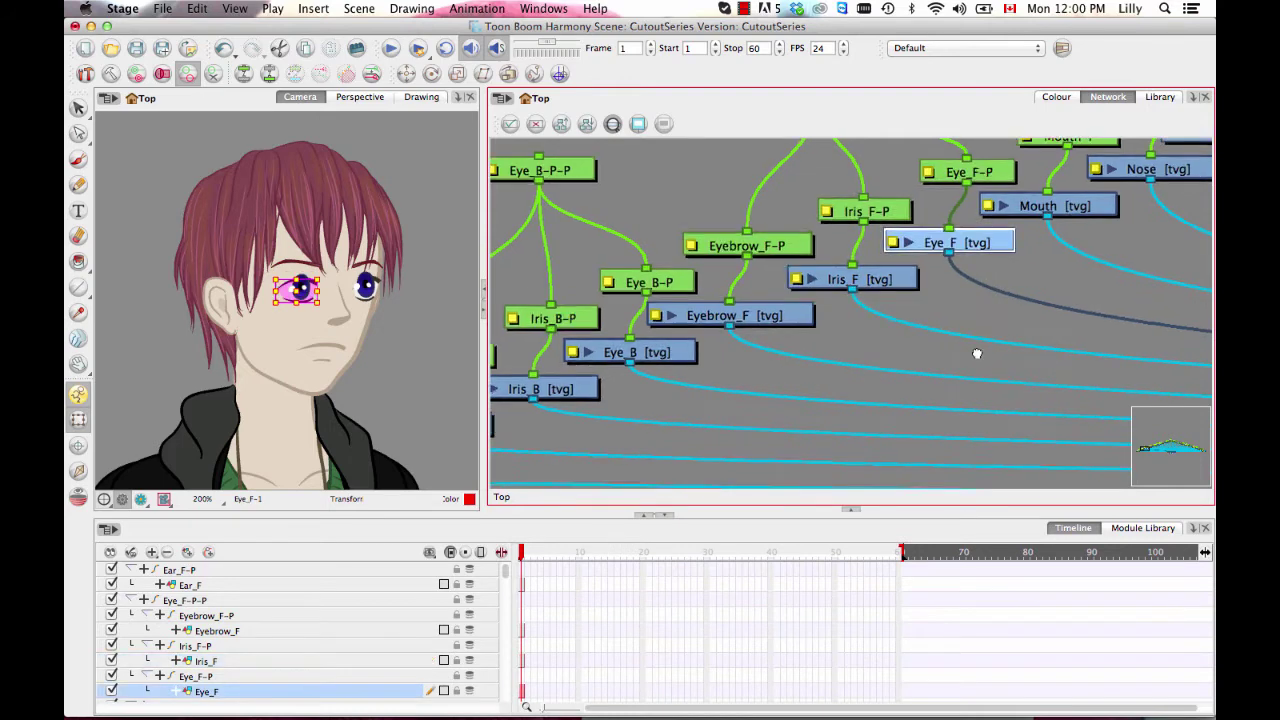
scroll(963, 277, "down", 8)
scroll(514, 314, "down", 6)
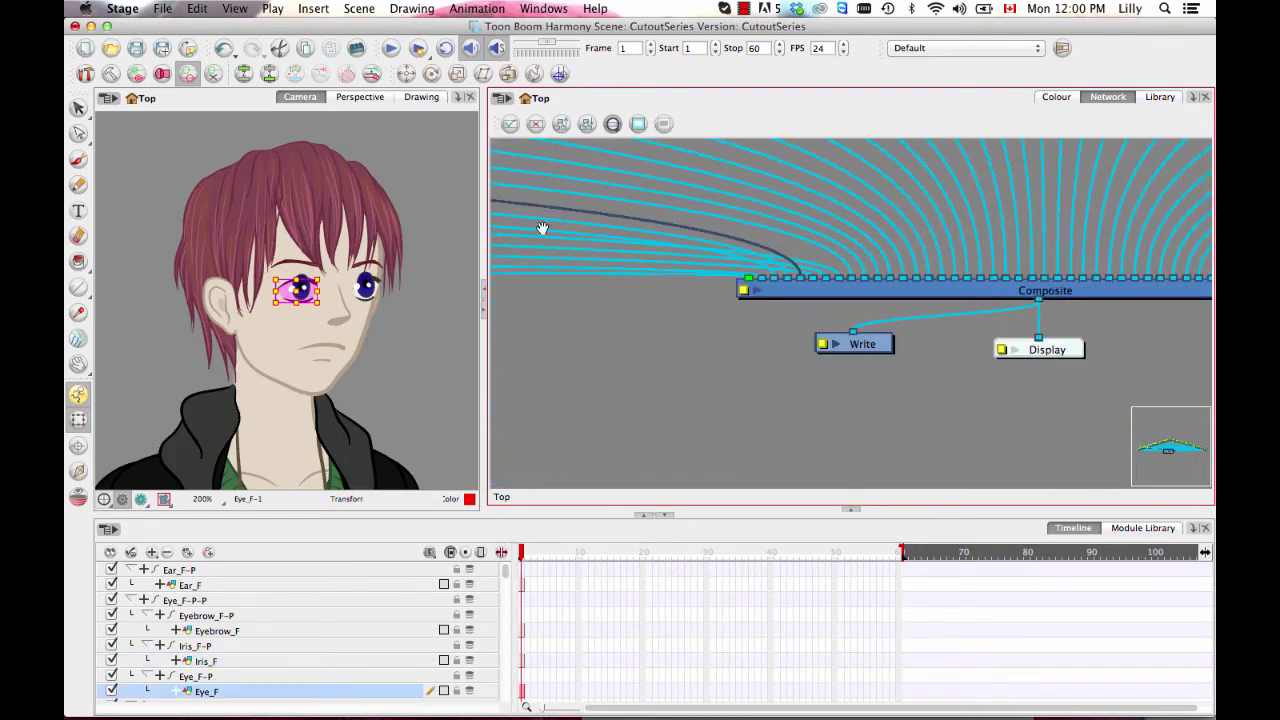
- Order the network upward from the Display module so the modules follow the Composite's port order
left_click(1071, 354)
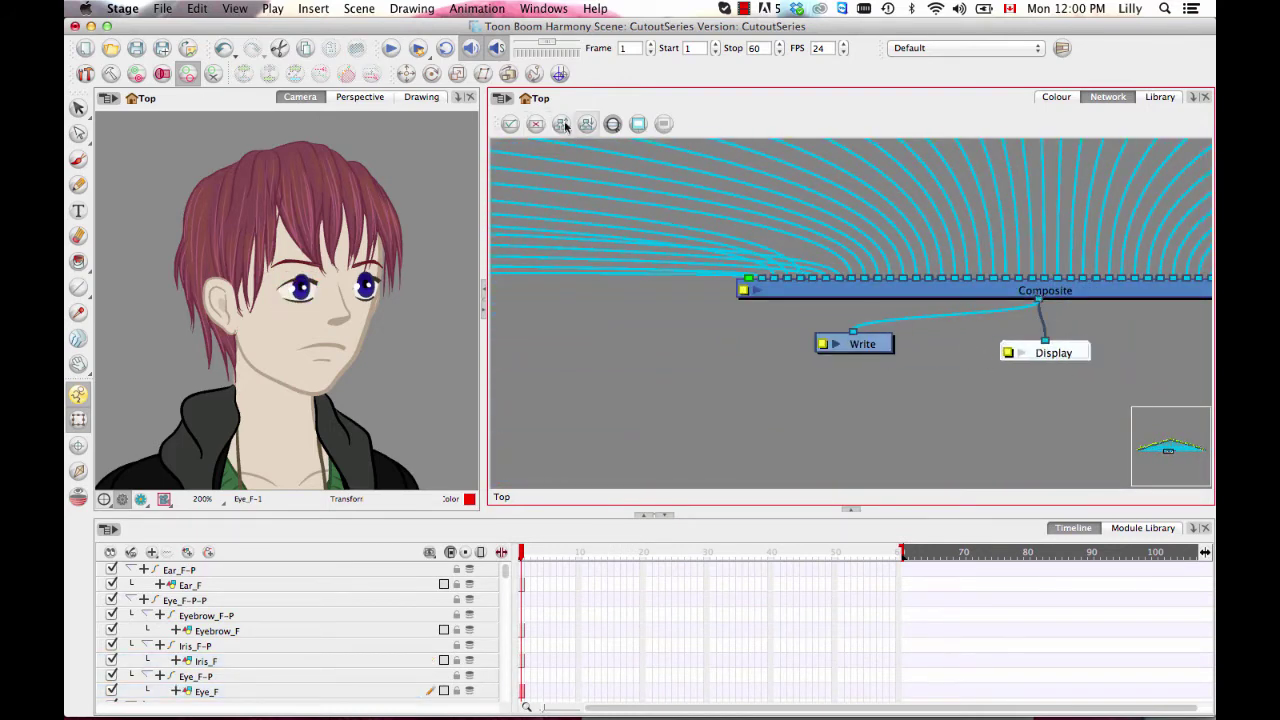
left_click(561, 124)
left_click(609, 389)
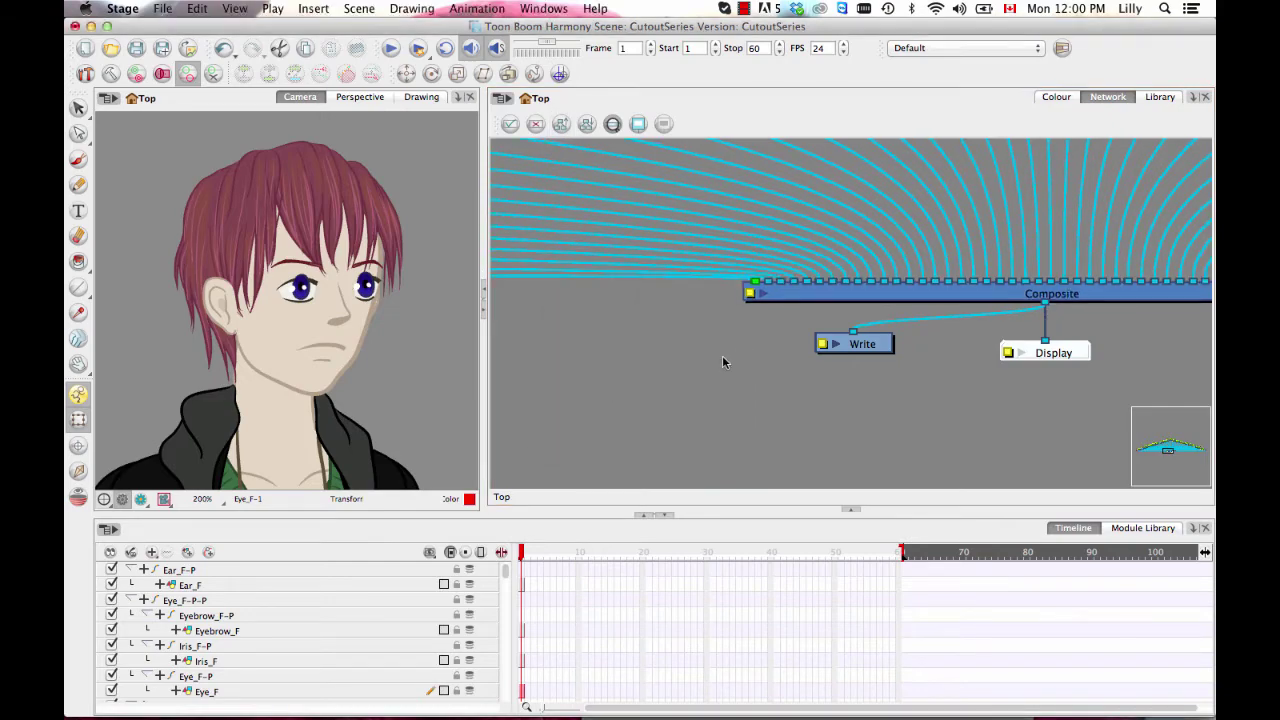
- Reposition the Eye_F-P-P and Eye_B-P-P parent pegs above the middle of their child pegs
scroll(896, 280, "left", 8)
scroll(900, 280, "left", 10)
scroll(900, 280, "up", 5)
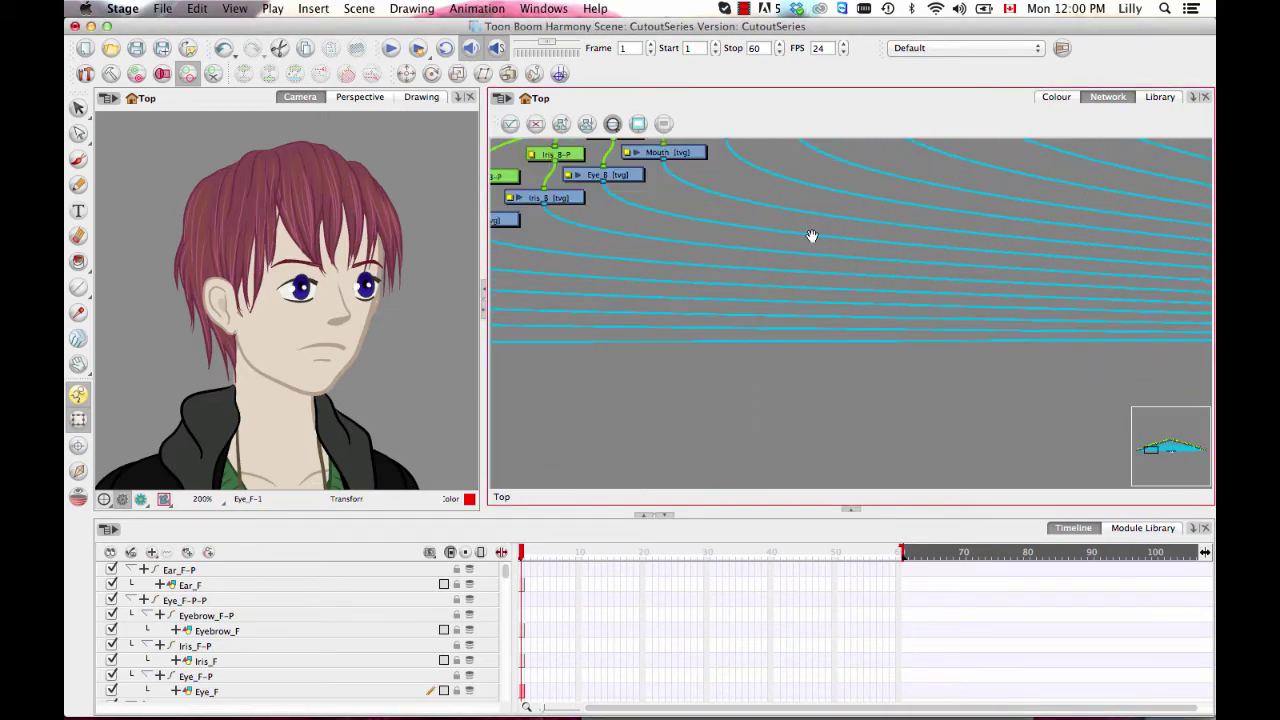
key("2")
key("1")
key("1")
key("1")
left_click_drag(719, 248, 767, 278)
scroll(851, 266, "right", 5)
scroll(851, 266, "up", 2)
left_click_drag(1013, 228, 863, 228)
scroll(743, 455, "right", 3)
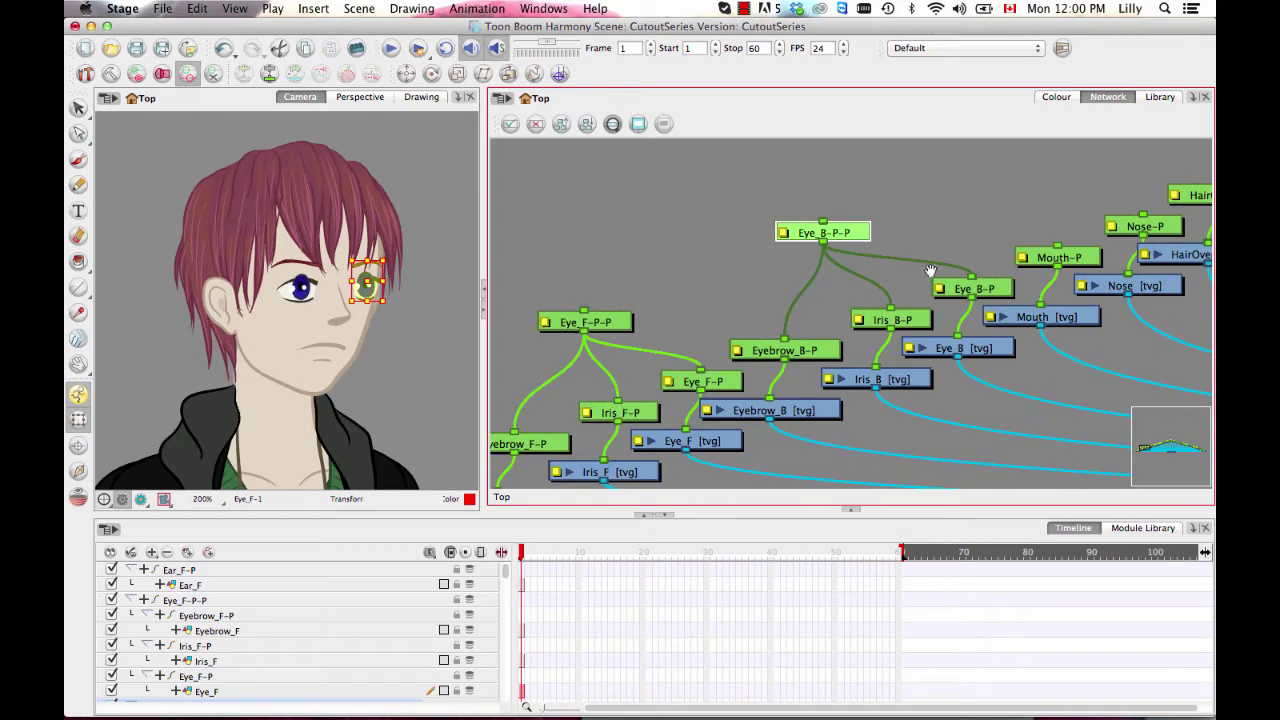
- Move the Nose connection on the Composite between Eye_F and Eyebrow_B, and reorder the network to match
scroll(850, 262, "right", 4)
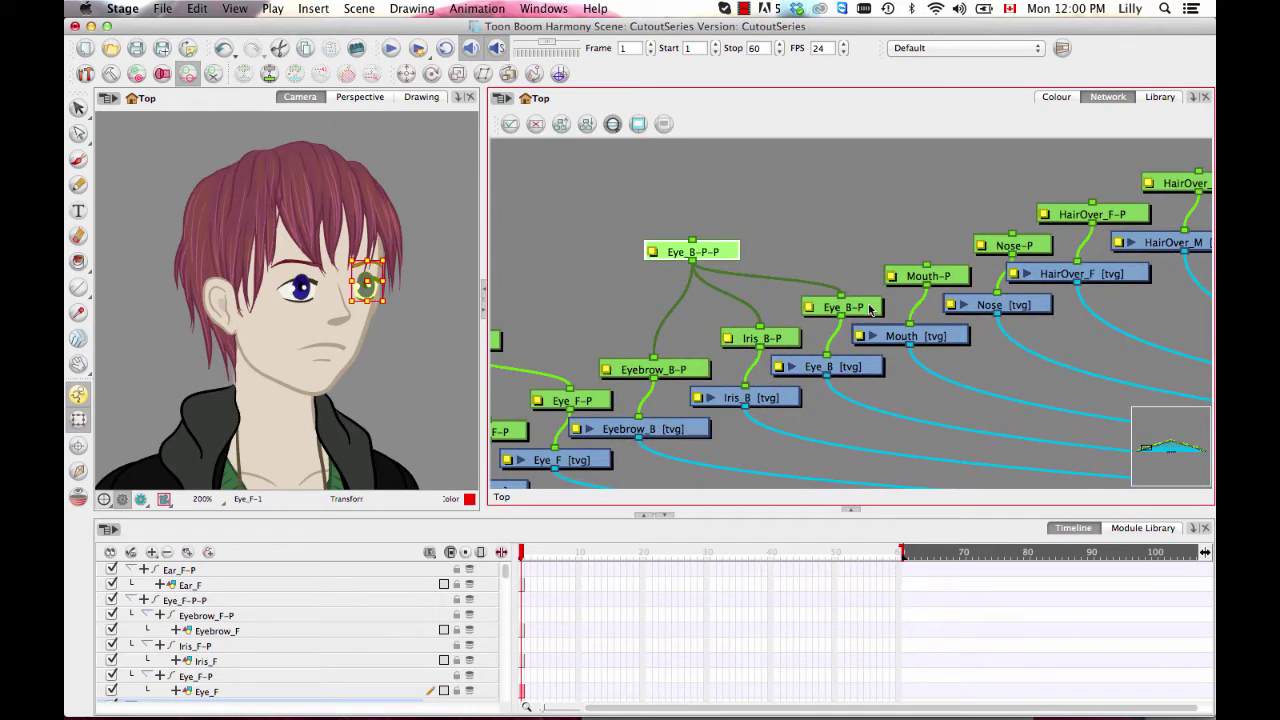
left_click(1012, 307)
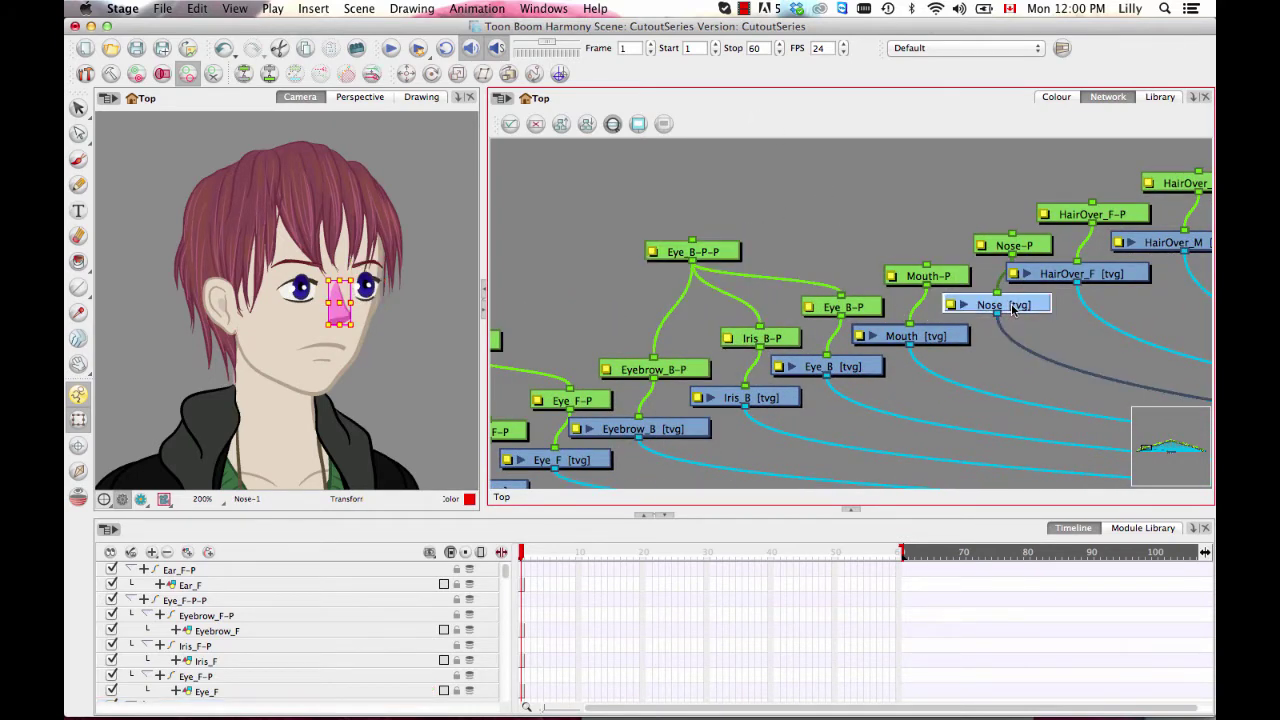
scroll(866, 392, "down", 5)
scroll(866, 392, "right", 2)
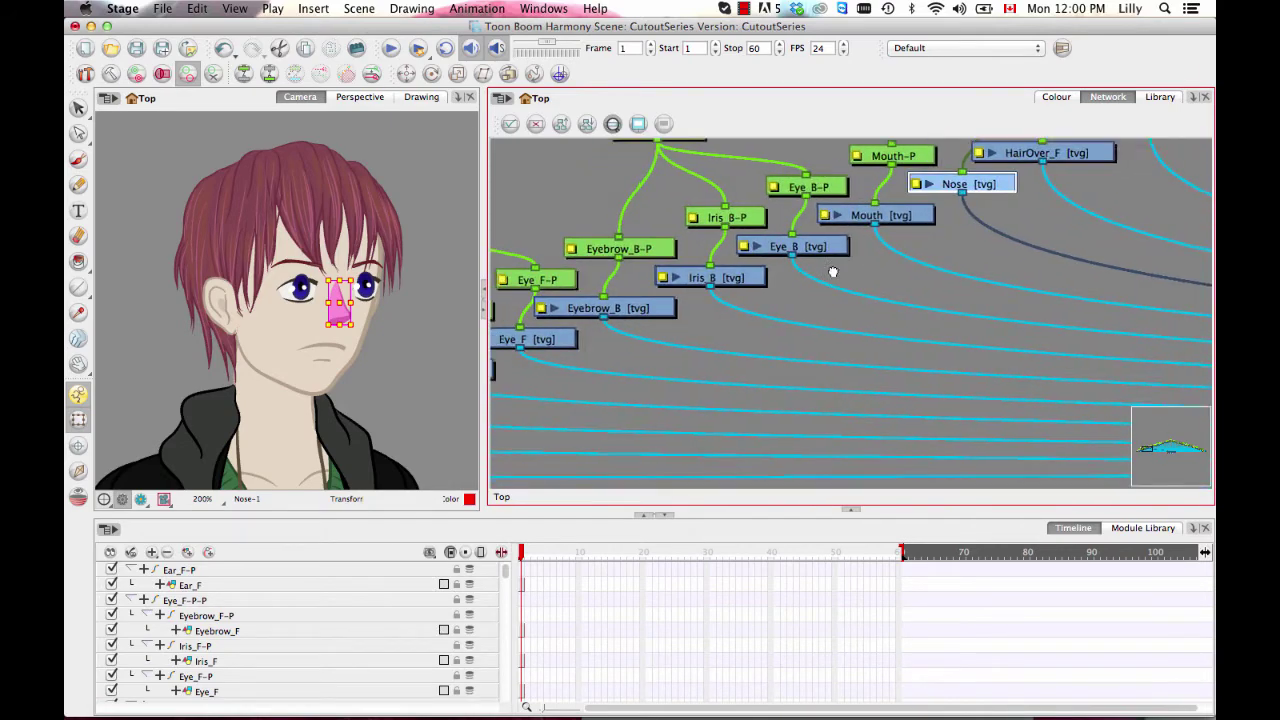
scroll(957, 270, "down", 10)
scroll(957, 270, "right", 5)
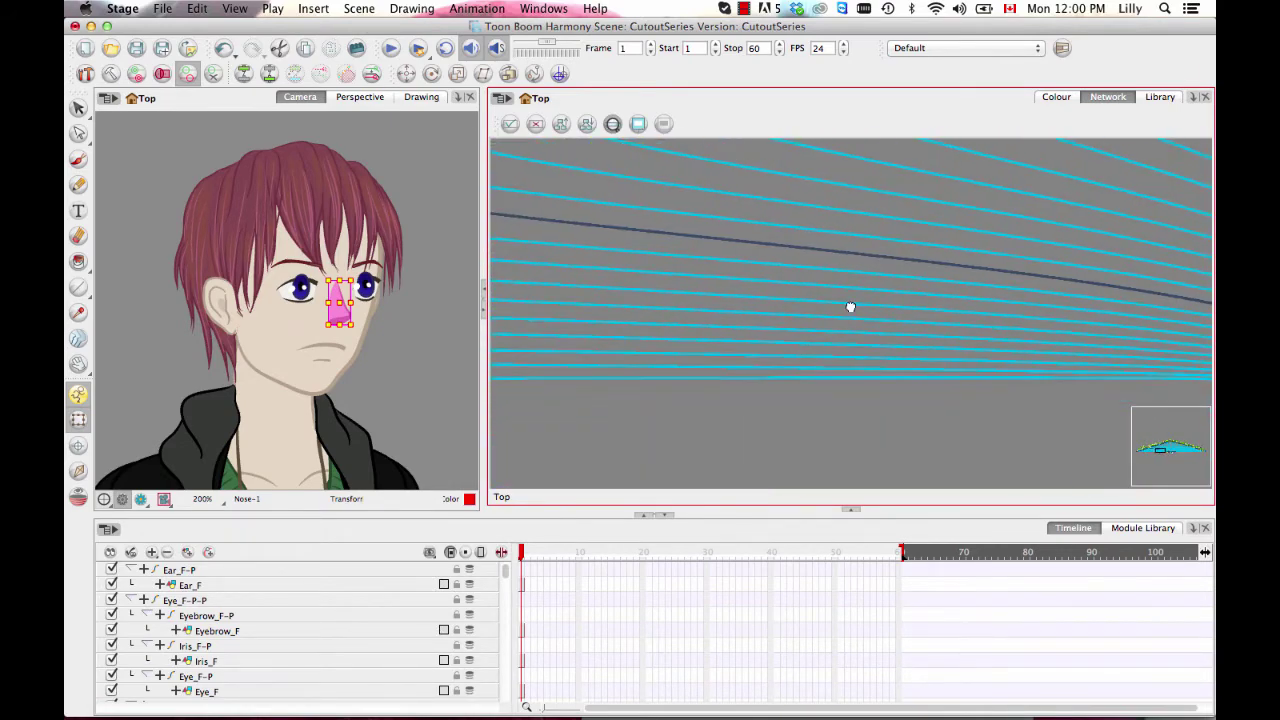
left_click_drag(990, 357, 938, 356)
scroll(782, 318, "up", 10)
scroll(782, 318, "left", 5)
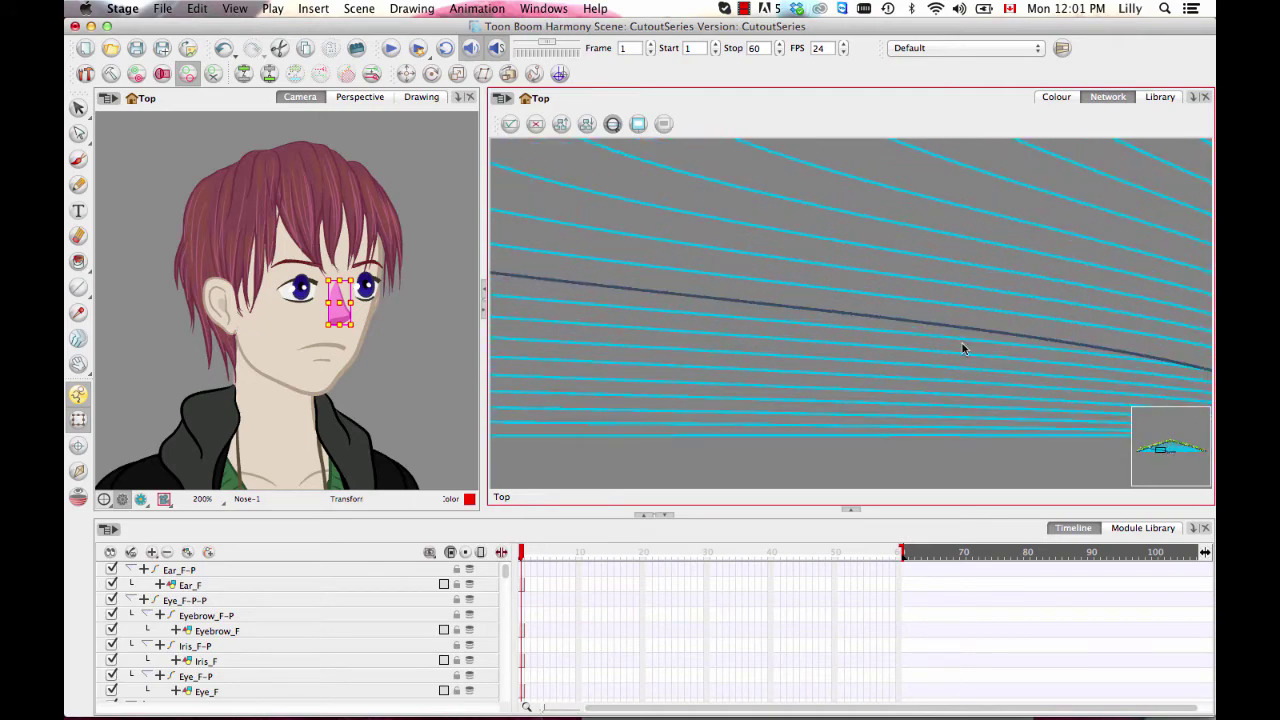
scroll(716, 289, "down", 10)
scroll(716, 289, "right", 5)
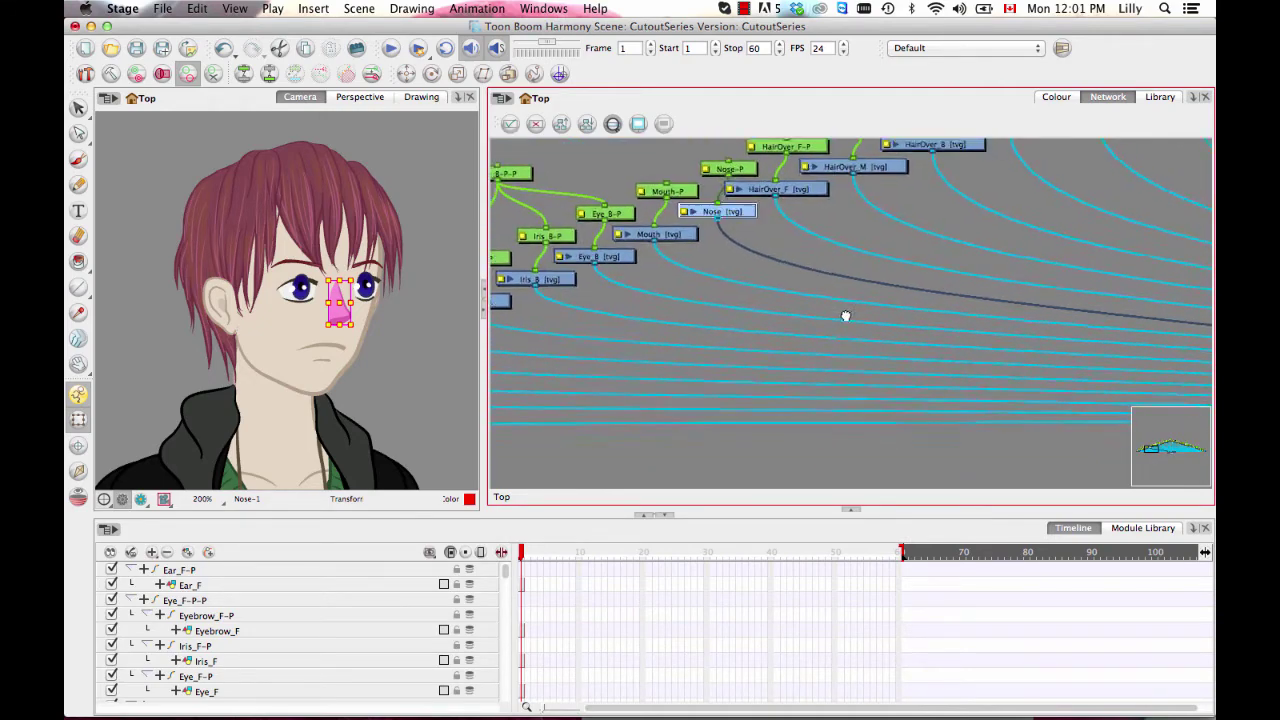
left_click(612, 328)
left_click_drag(775, 306, 961, 295)
left_click(717, 204)
scroll(770, 281, "down", 3)
scroll(770, 281, "left", 5)
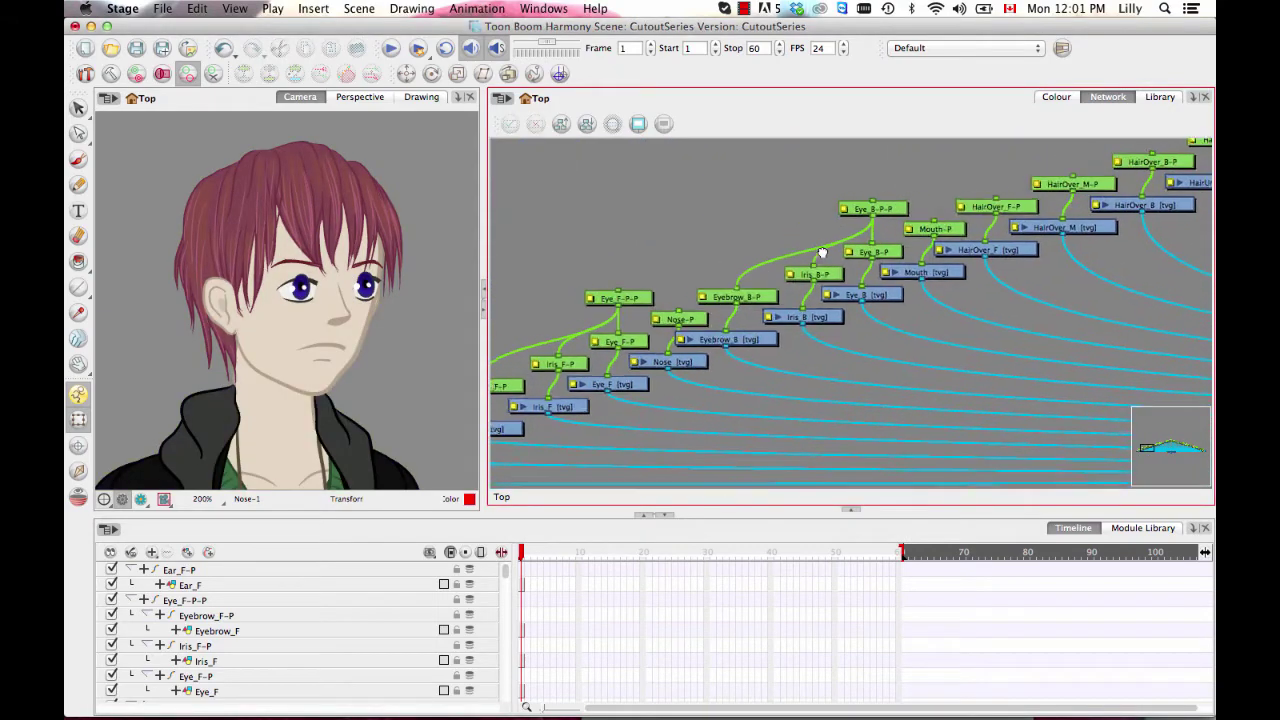
- Centre the Eye_F-P-P and Eye_B-P-P parent pegs over their children again in the reordered network
left_click_drag(924, 336, 1086, 322)
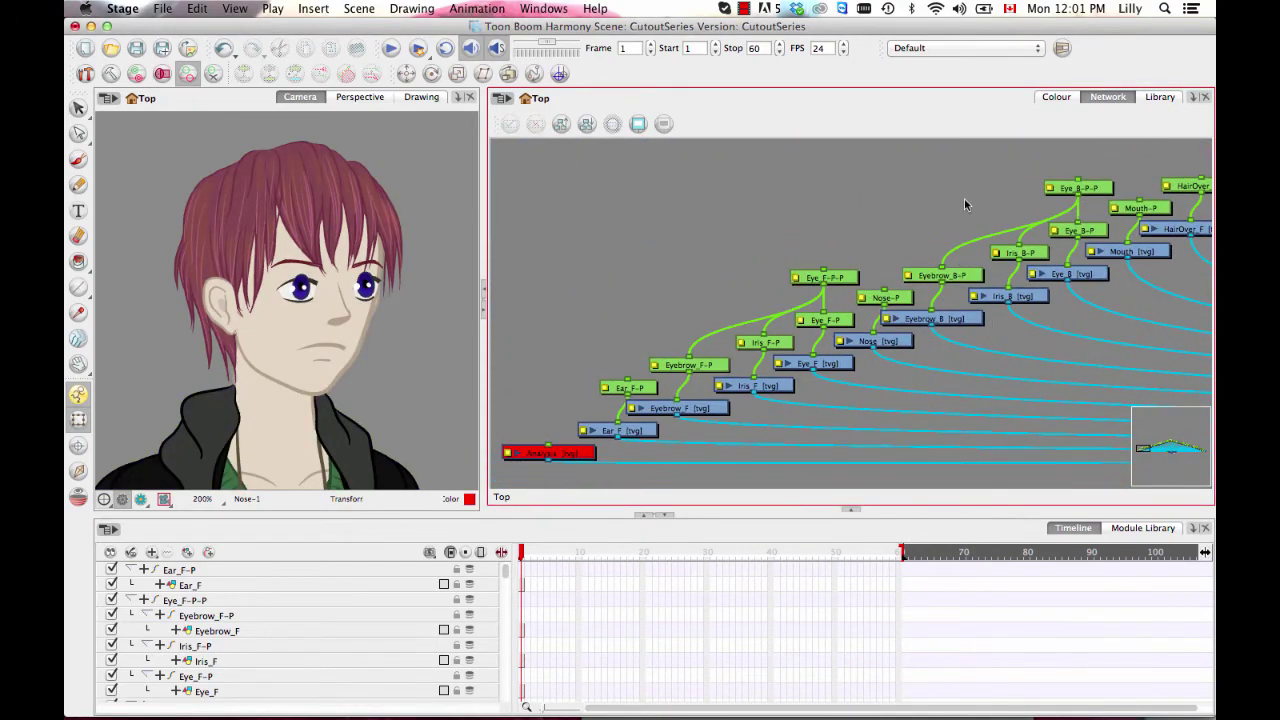
key("2")
left_click_drag(844, 266, 772, 247)
scroll(1050, 232, "up", 3)
scroll(1050, 232, "right", 3)
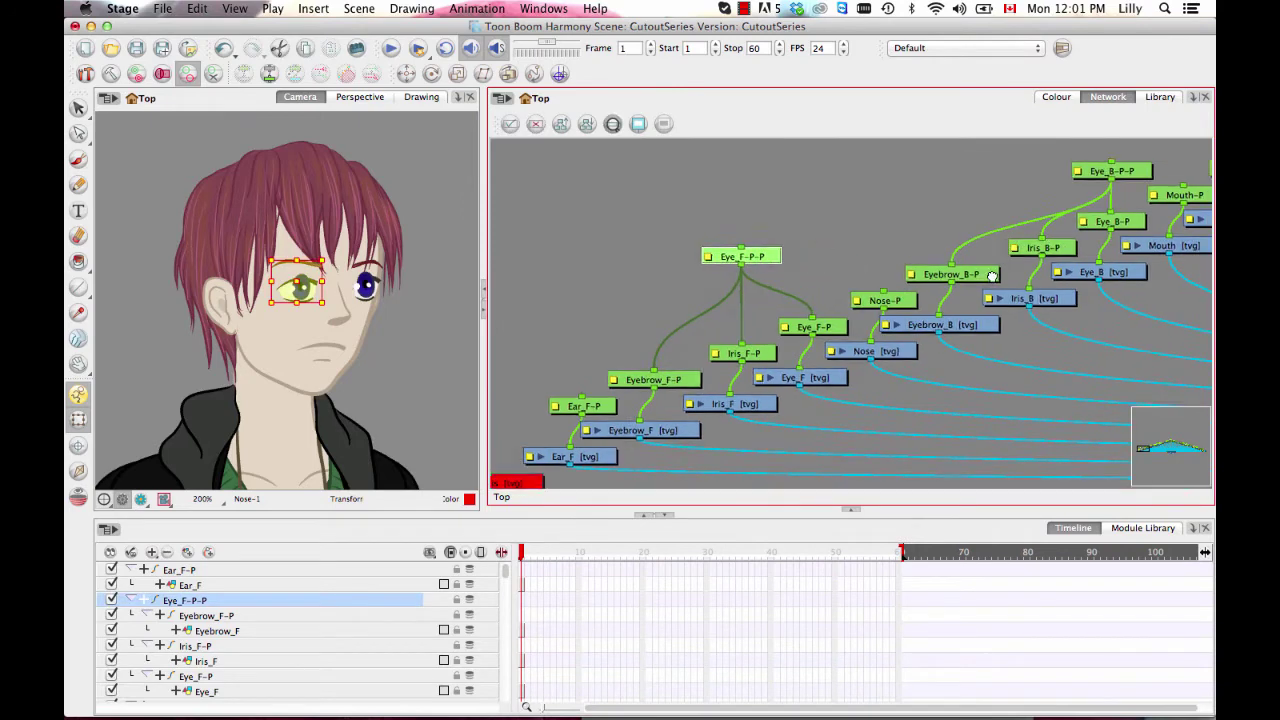
left_click_drag(1036, 247, 906, 245)
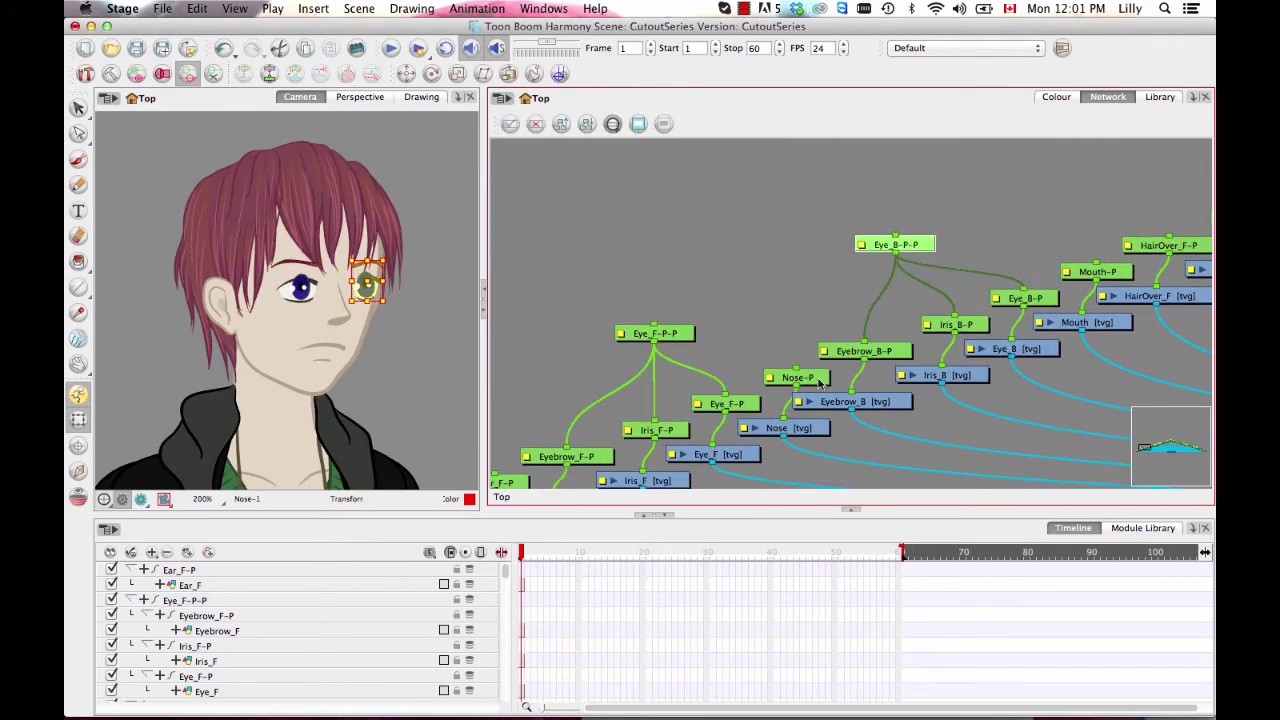
- Move the Nose-P peg into the space between the Eye_F and Eye_B groups, level with the parent pegs
left_click_drag(817, 380, 788, 341)
scroll(845, 305, "down", 3)
scroll(845, 305, "right", 2)
key("1")
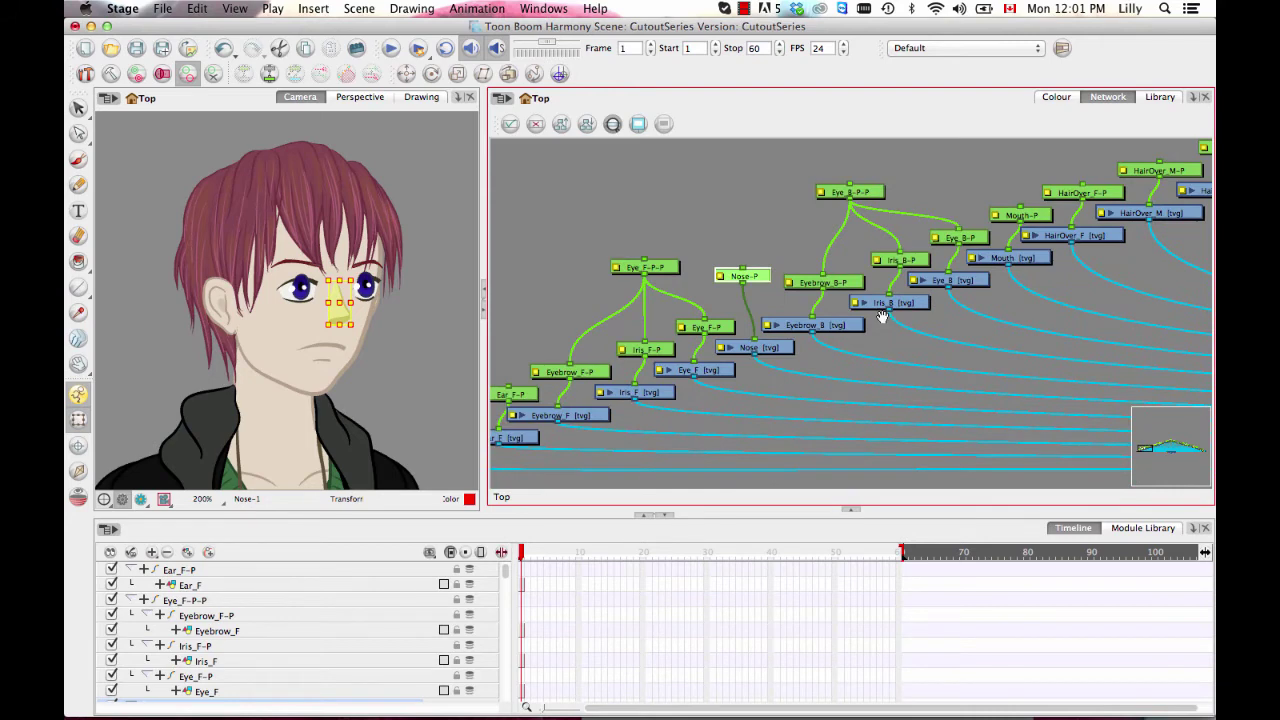
scroll(880, 316, "down", 1)
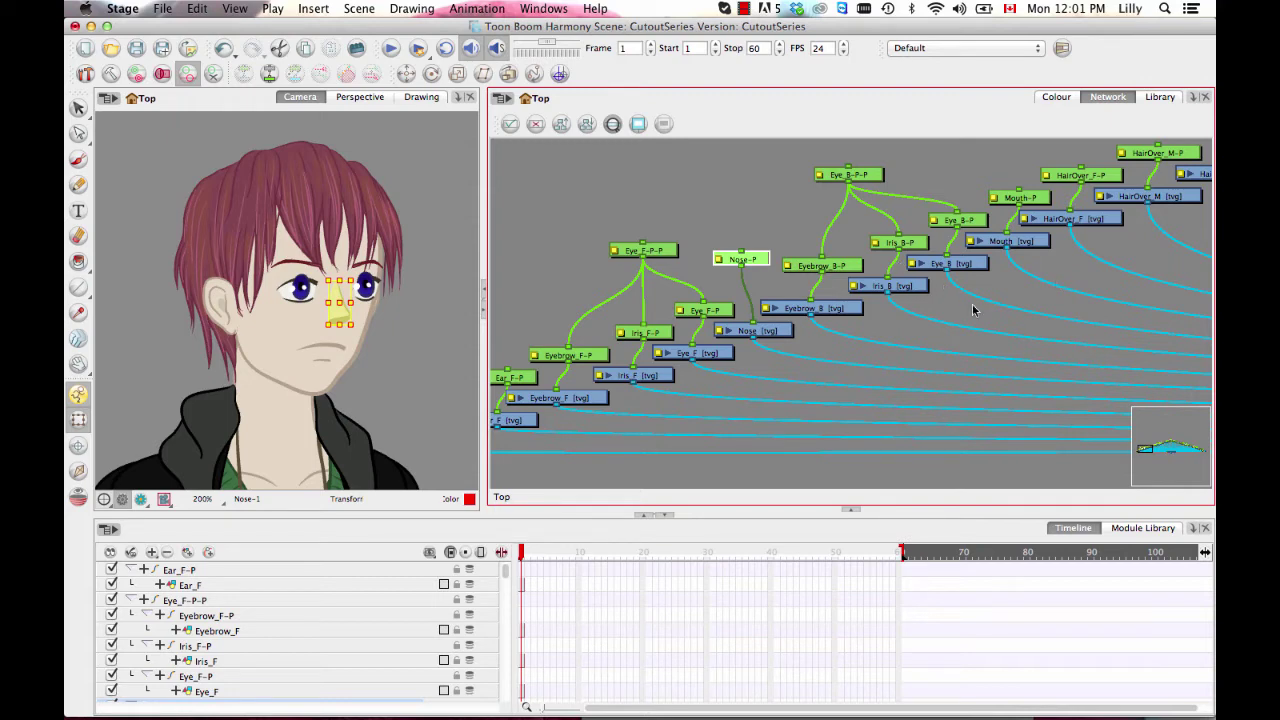
- Add a Composite module below the Eye_F group and connect the Eyebrow_F, Iris_F and Eye_F drawings to it
left_click(1136, 529)
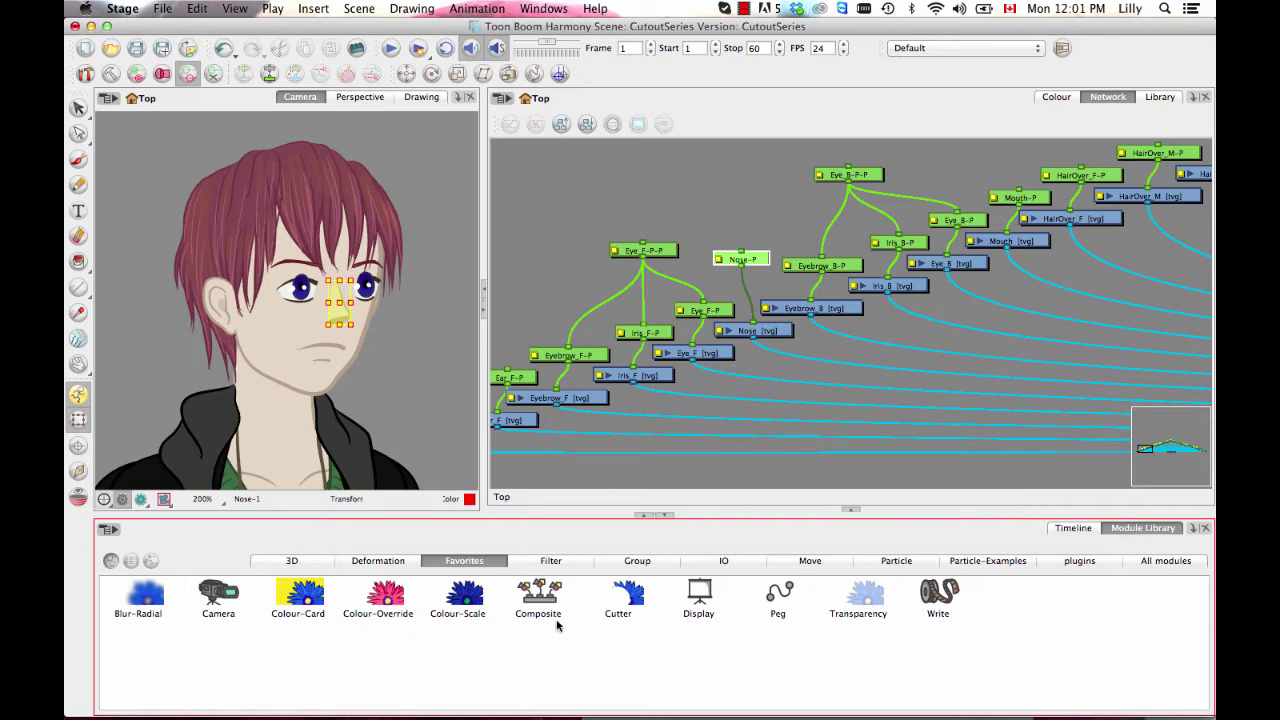
left_click_drag(540, 598, 909, 310)
left_click(782, 411)
key("2")
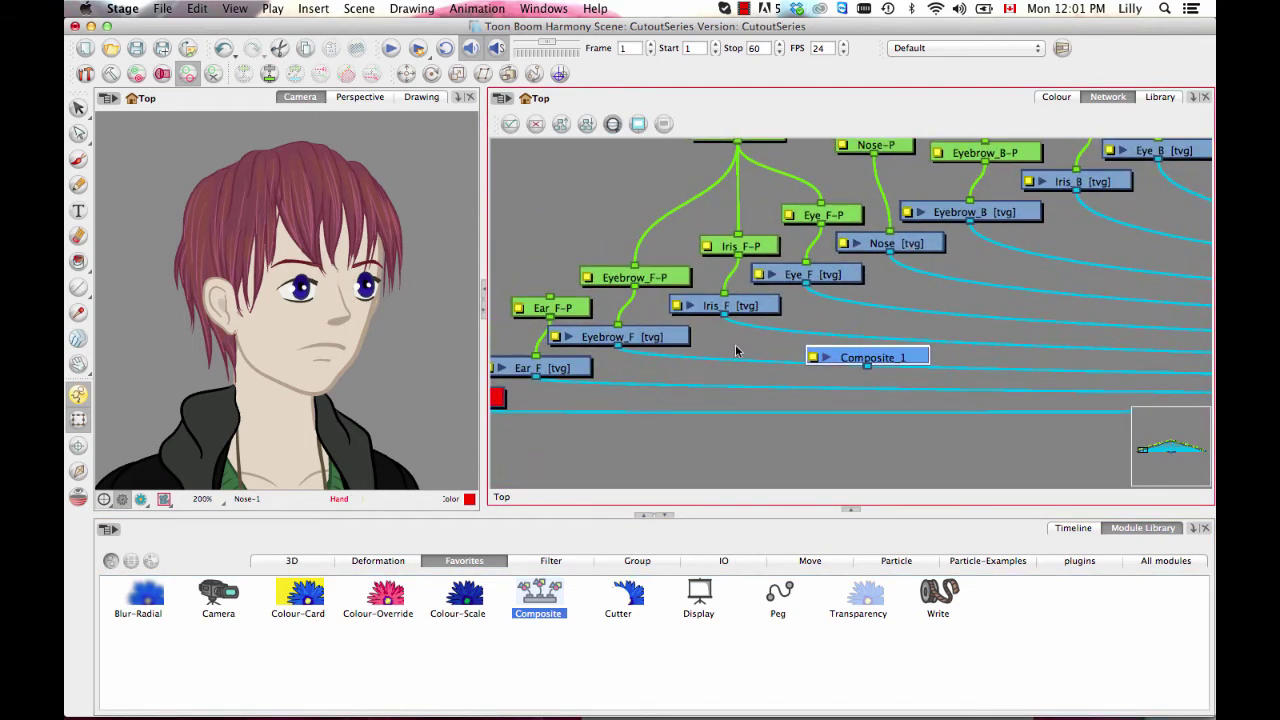
left_click_drag(620, 348, 846, 346)
left_click_drag(724, 316, 884, 345)
left_click_drag(805, 284, 898, 347)
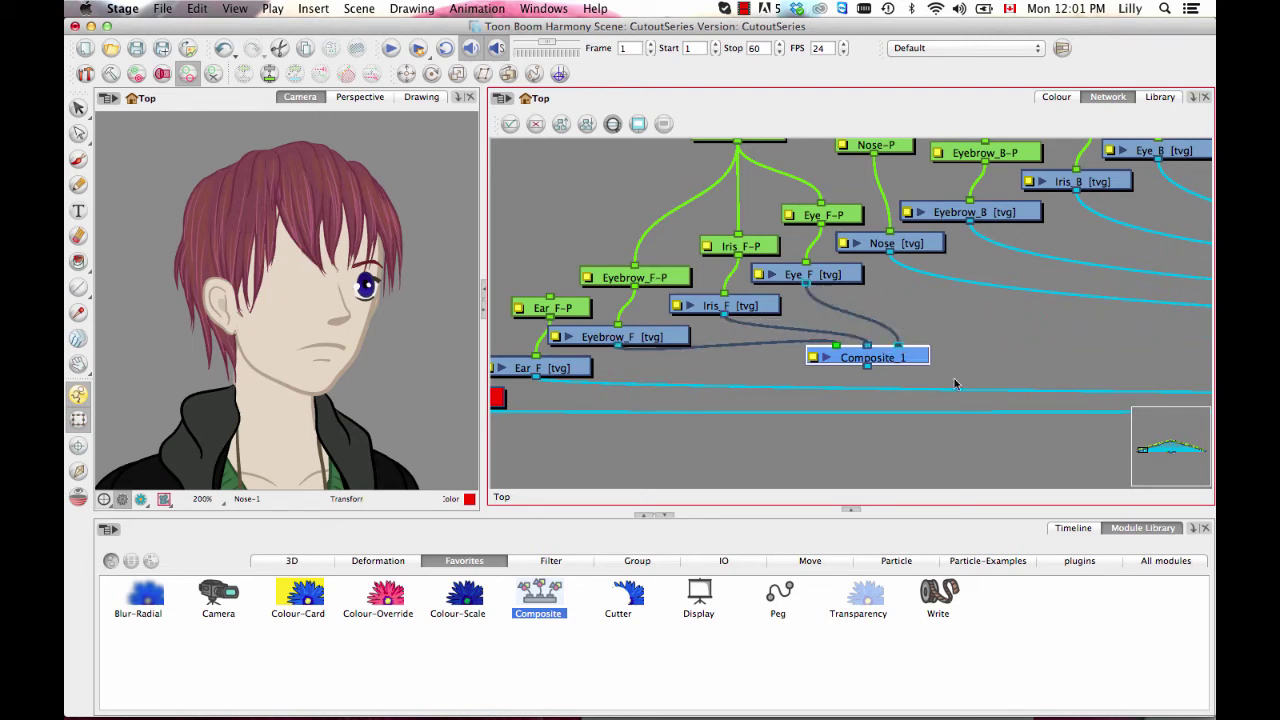
- Connect the output of the front-eye composite, Composite_1, to the main Composite
scroll(906, 388, "down", 5)
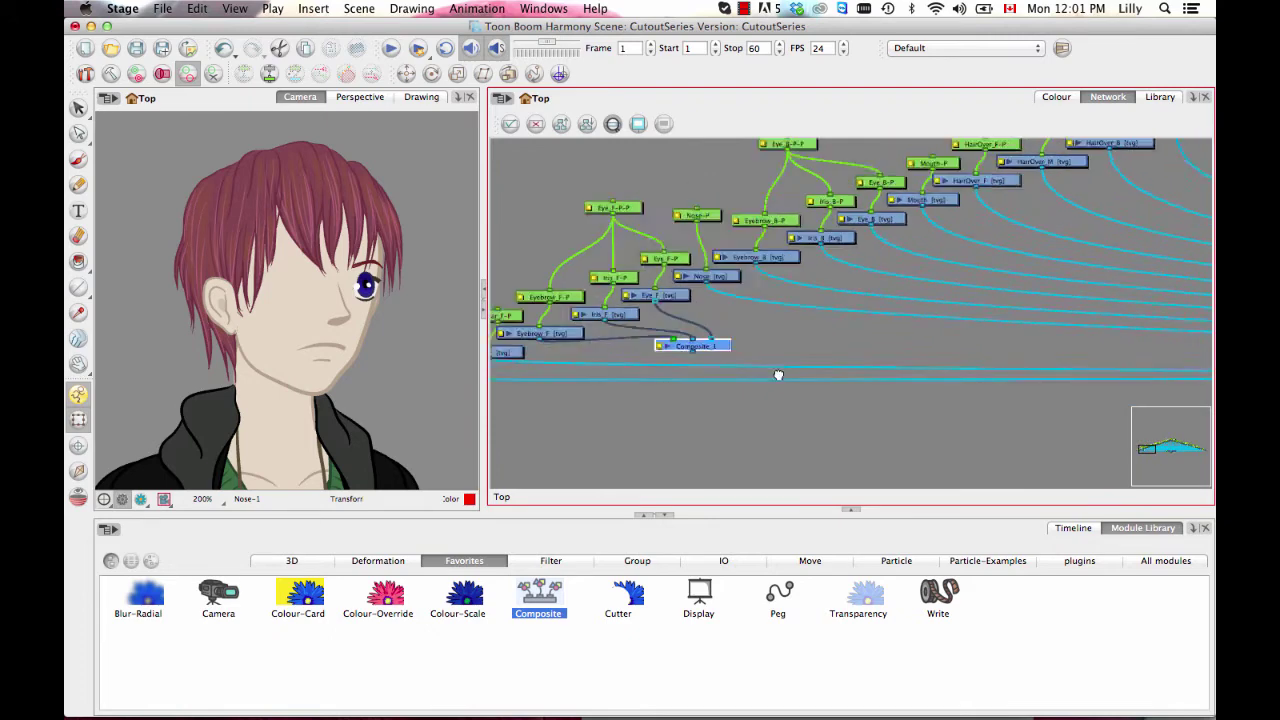
left_click_drag(688, 353, 1068, 341)
scroll(916, 374, "down", 6)
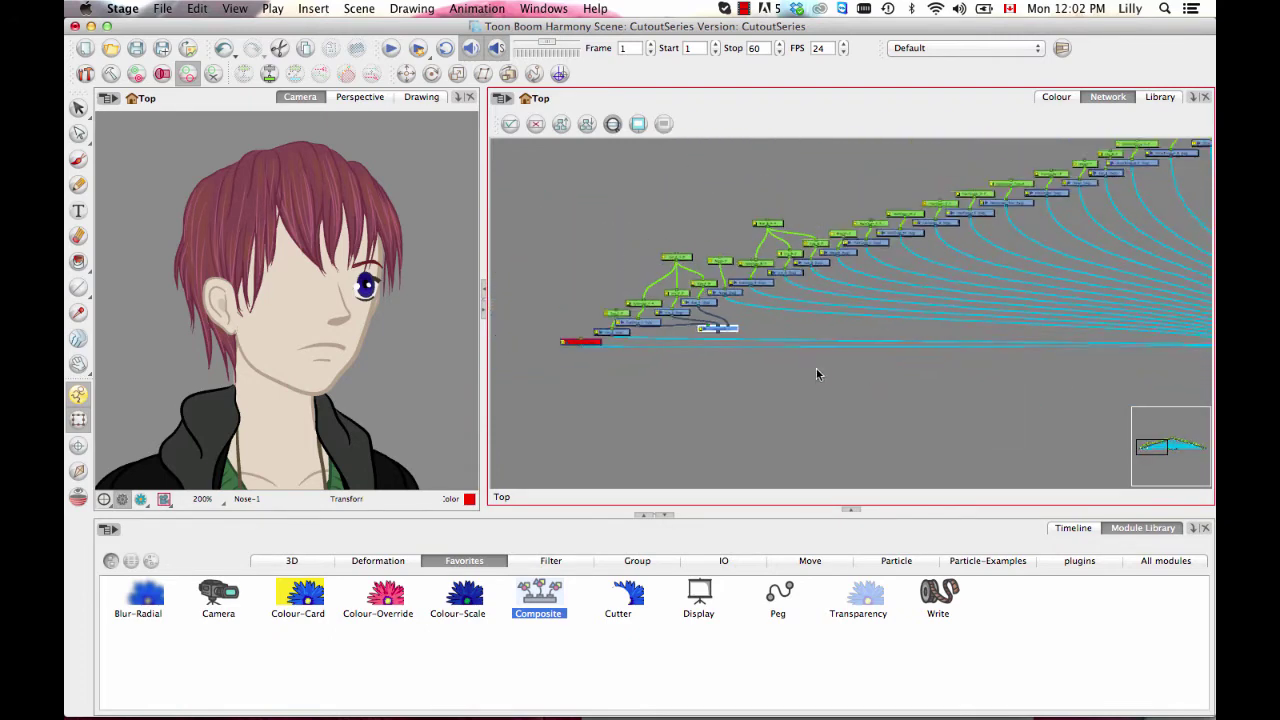
left_click_drag(709, 390, 654, 385)
left_click_drag(585, 344, 1103, 358)
scroll(699, 418, "up", 3)
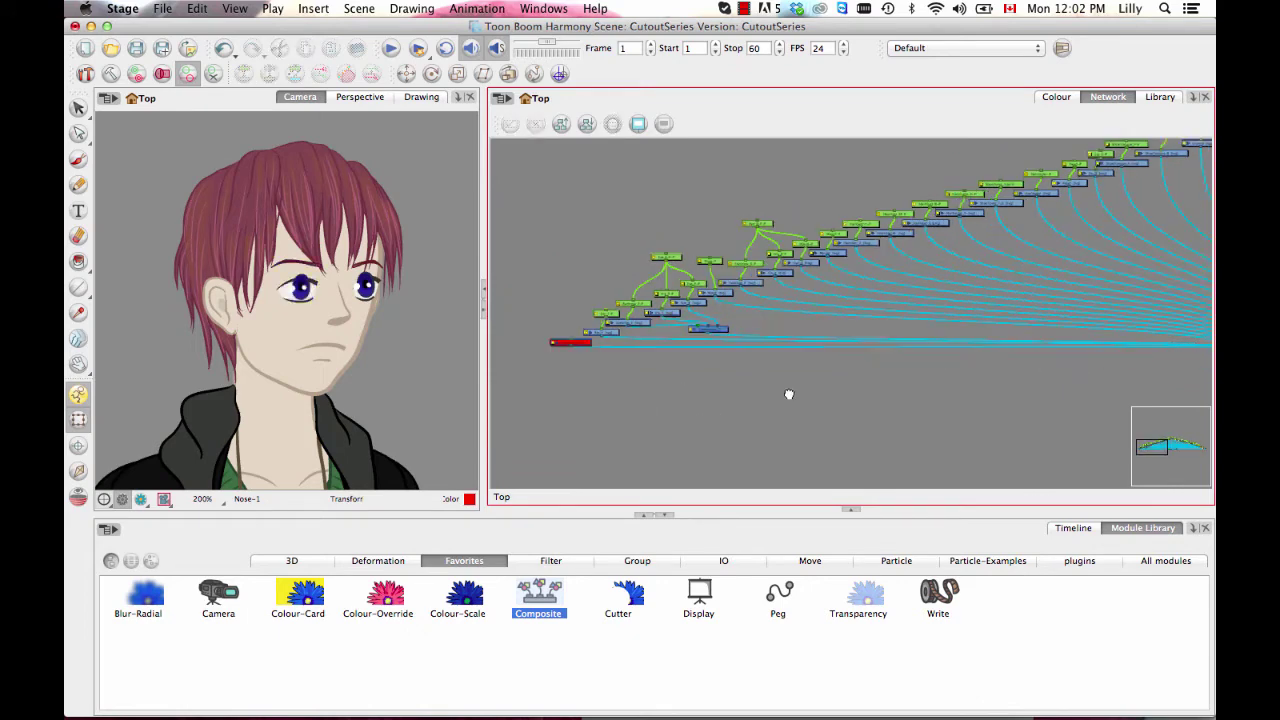
- Reposition the Composite_1, Eyebrow_F and Nose modules to tidy the layout around the front-eye group
scroll(754, 319, "up", 6)
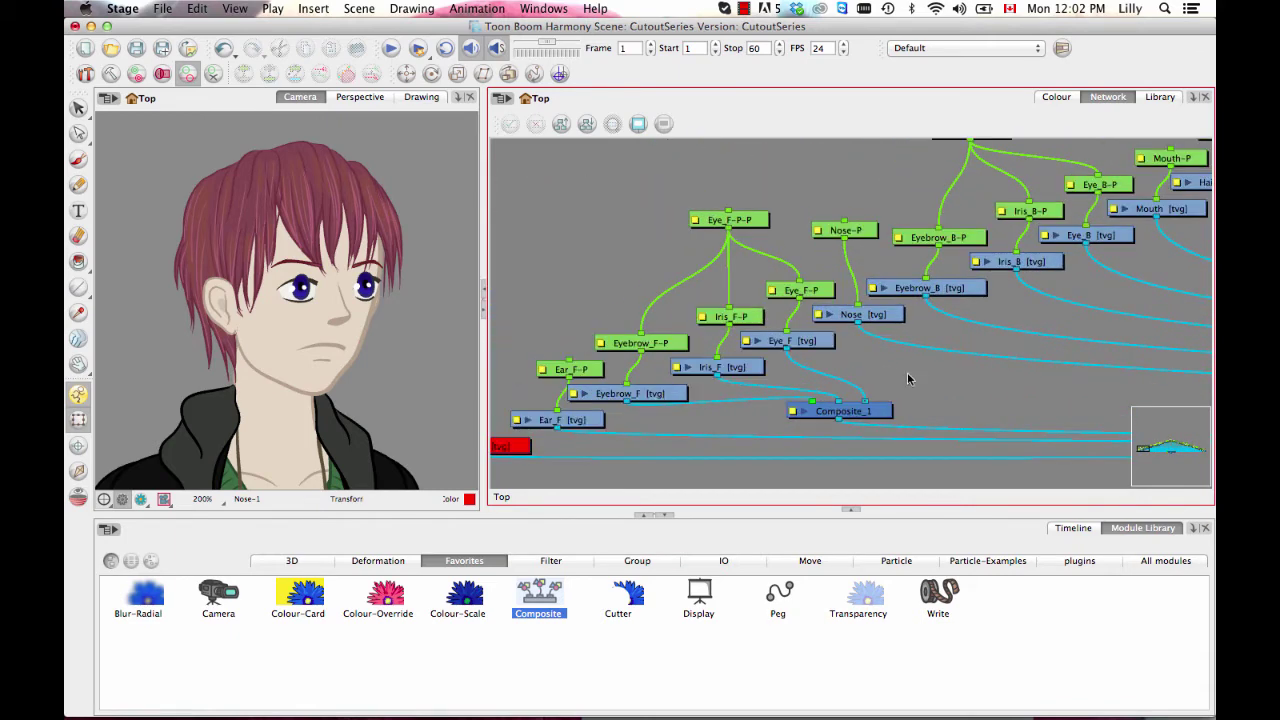
left_click_drag(872, 425, 827, 427)
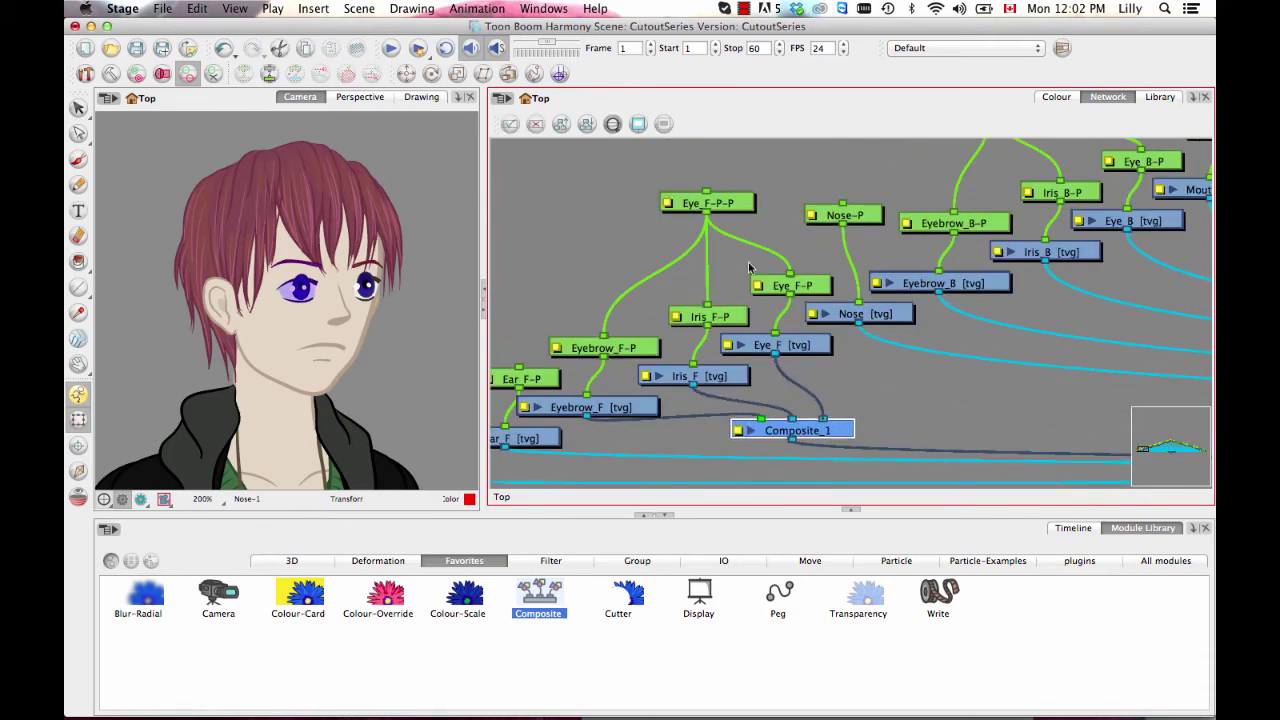
left_click_drag(627, 410, 649, 403)
left_click_drag(892, 319, 918, 319)
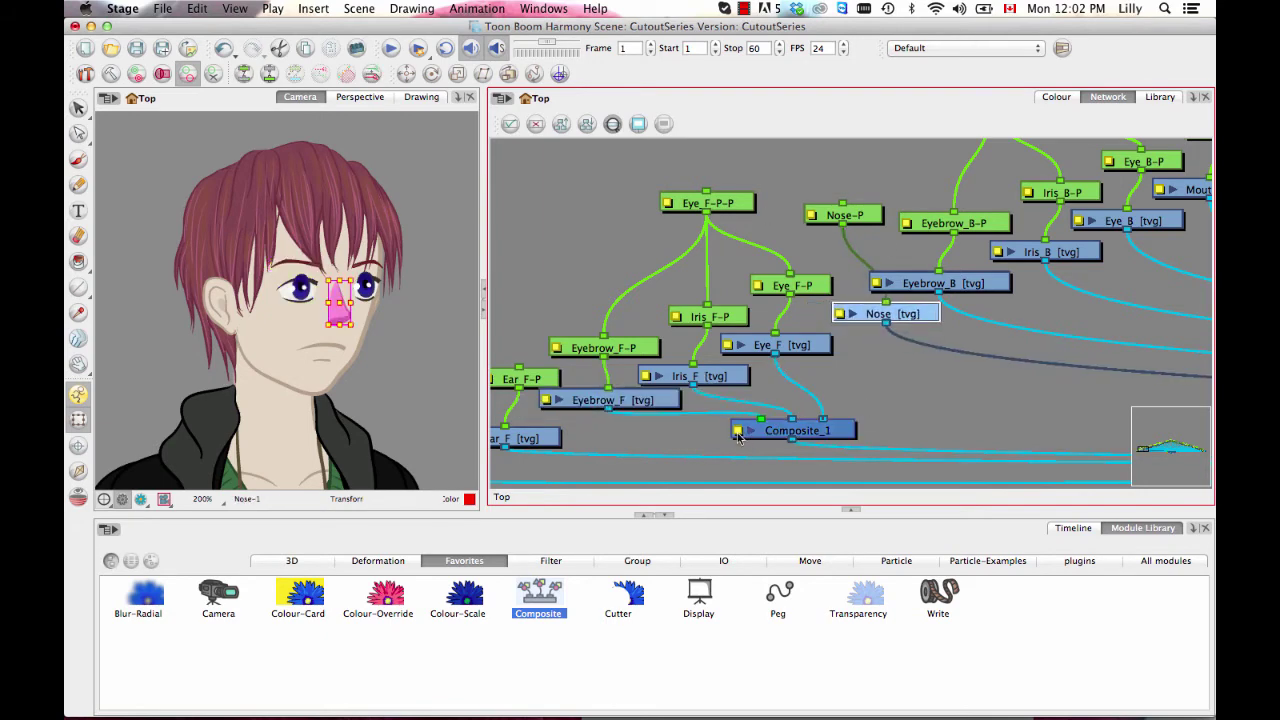
- Set Composite_1's mode to Pass Through in its layer properties and close them
left_click(737, 431)
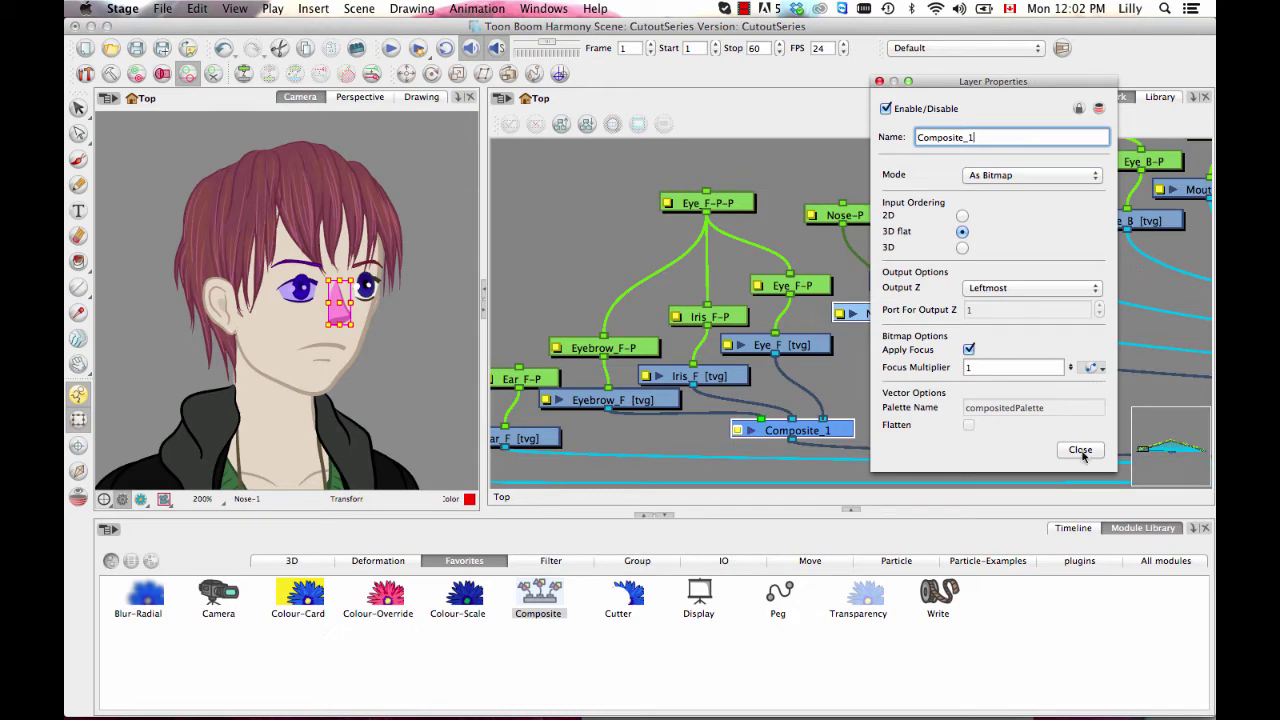
left_click(831, 428)
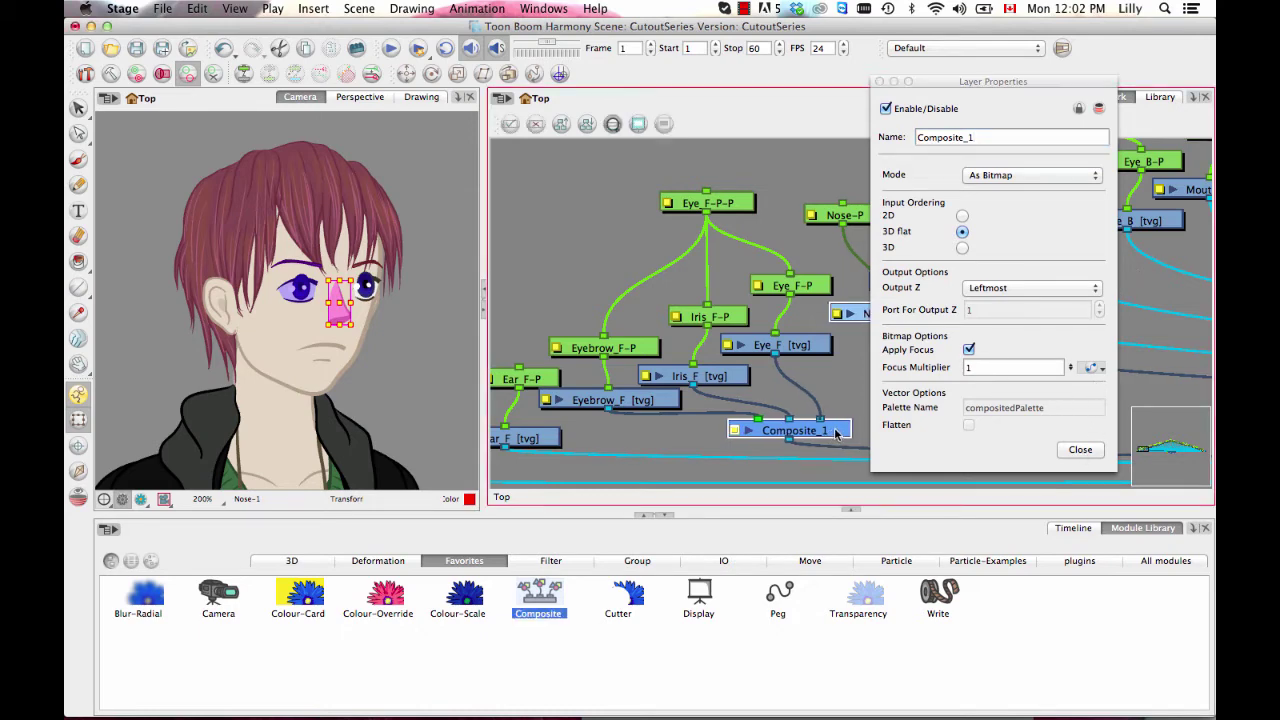
left_click(860, 376)
left_click(830, 436)
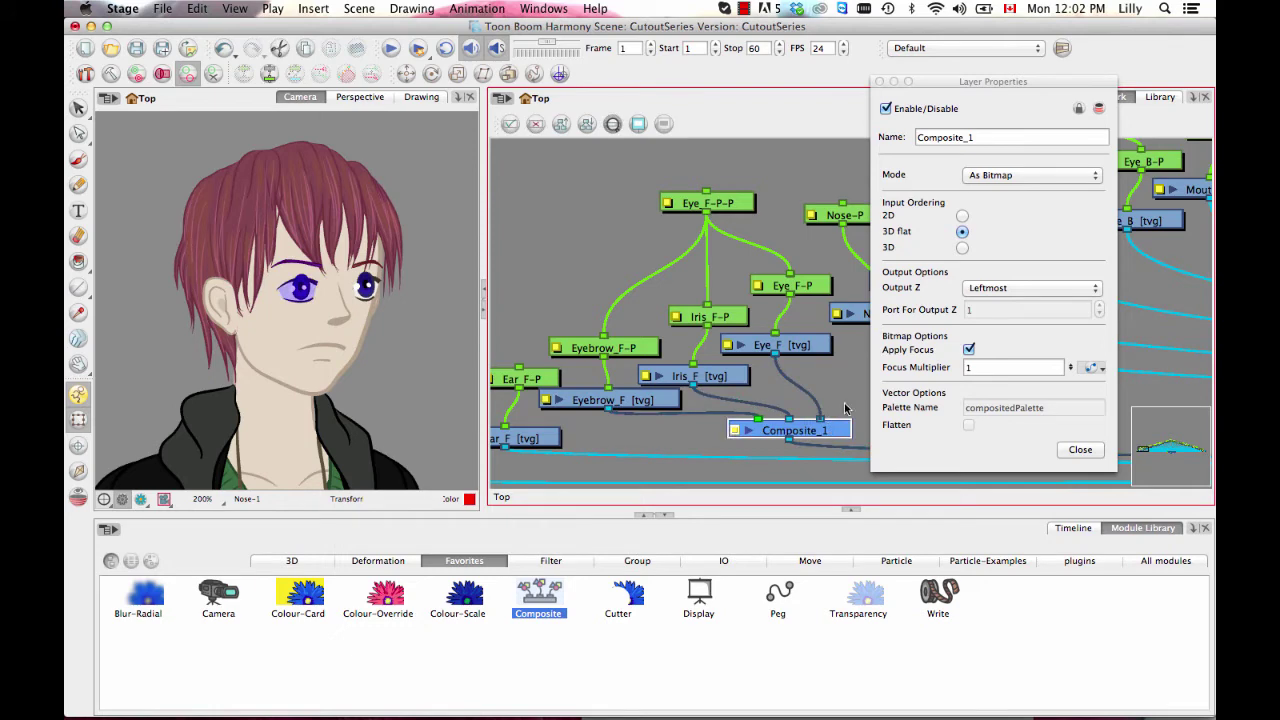
left_click(997, 178)
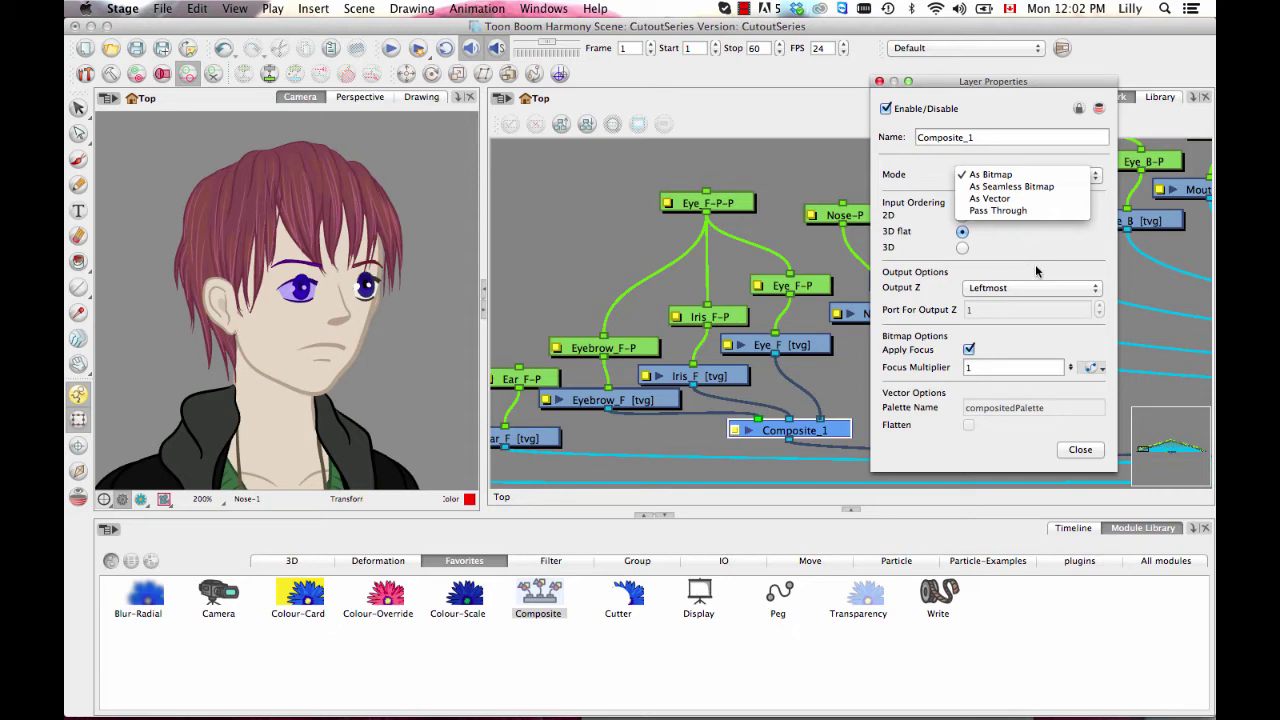
left_click(1002, 211)
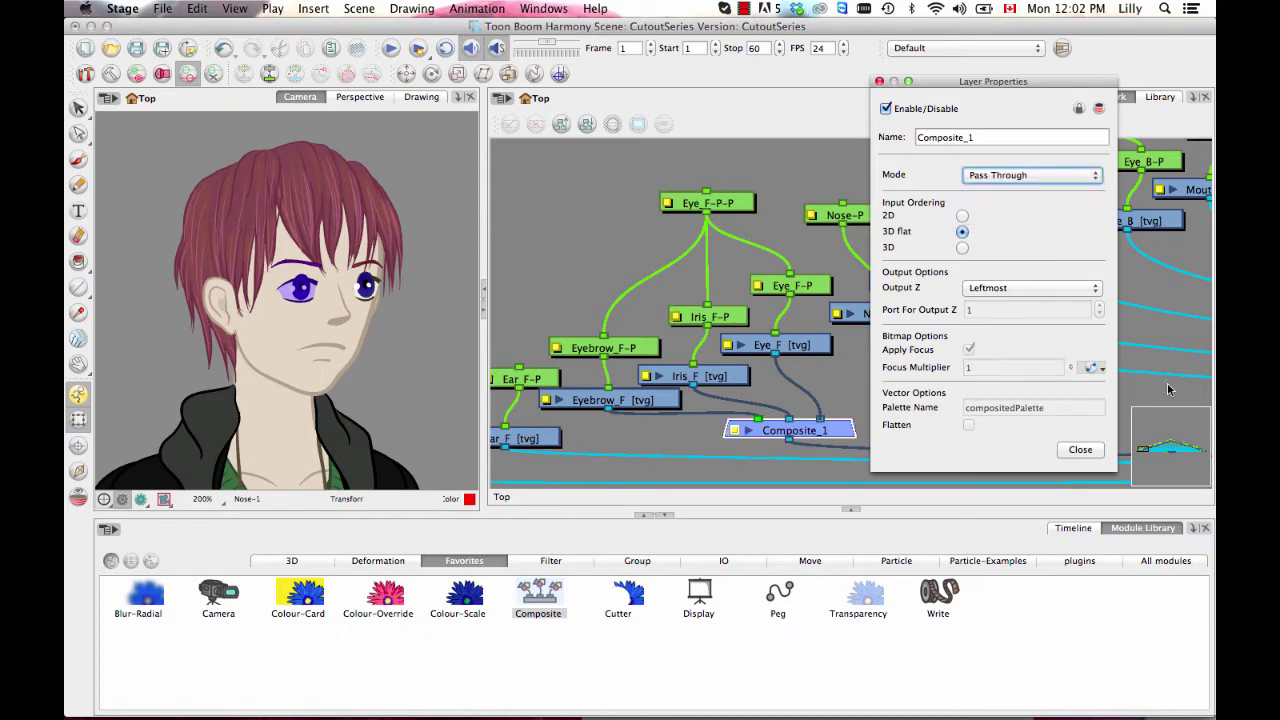
left_click(1040, 178)
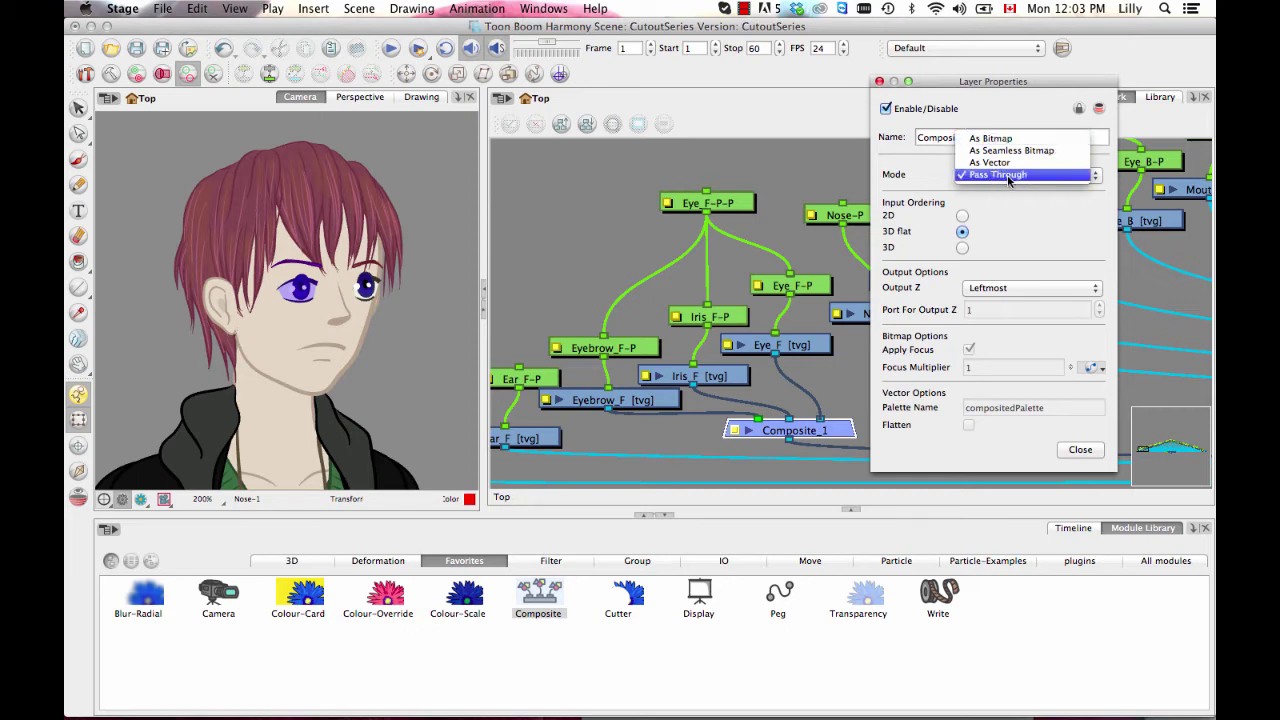
left_click(1088, 450)
left_click(1093, 452)
- Set the main Composite module's mode to Pass Through in its layer properties and close them
left_click_drag(1095, 356, 840, 268)
key("1")
key("1")
left_click_drag(1063, 294, 631, 311)
left_click_drag(974, 314, 595, 255)
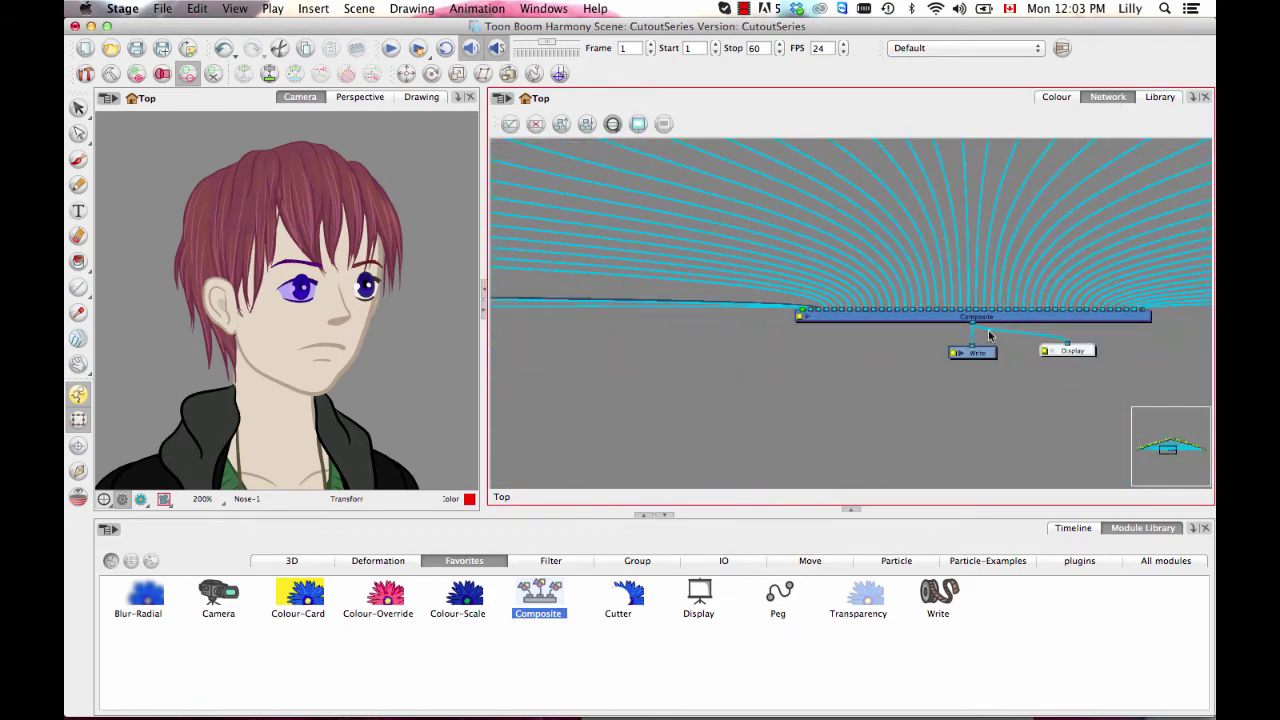
left_click(799, 319)
left_click(979, 178)
left_click(982, 221)
left_click(985, 178)
left_click(983, 208)
left_click(1078, 450)
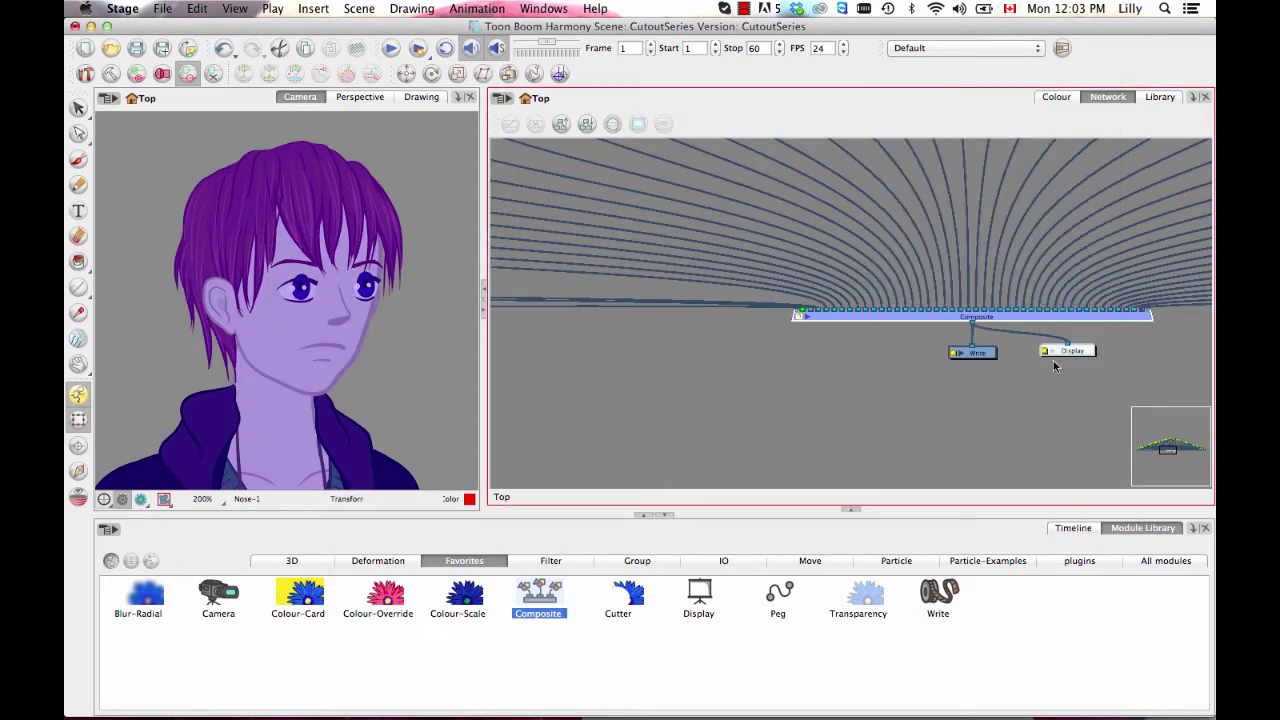
- Move the Write and Display modules down and insert a new Composite module between them and the main Composite
left_click_drag(1063, 412, 984, 336)
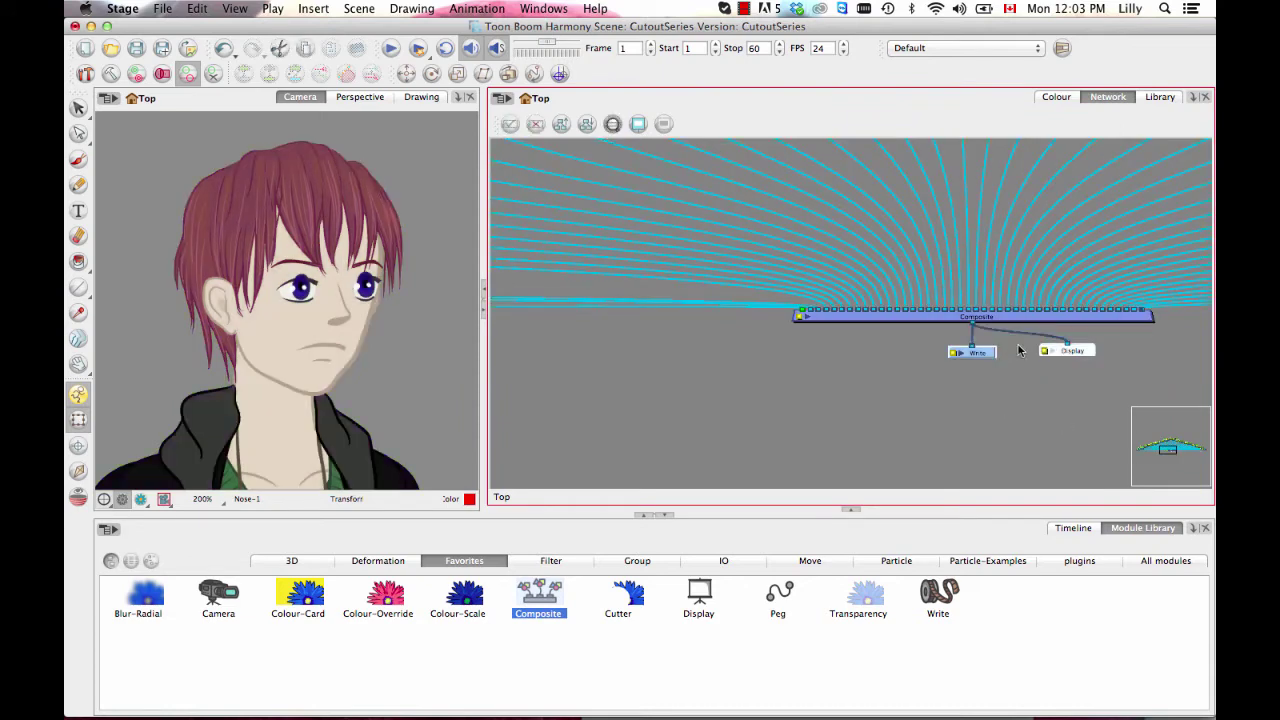
left_click_drag(1066, 354, 1020, 463)
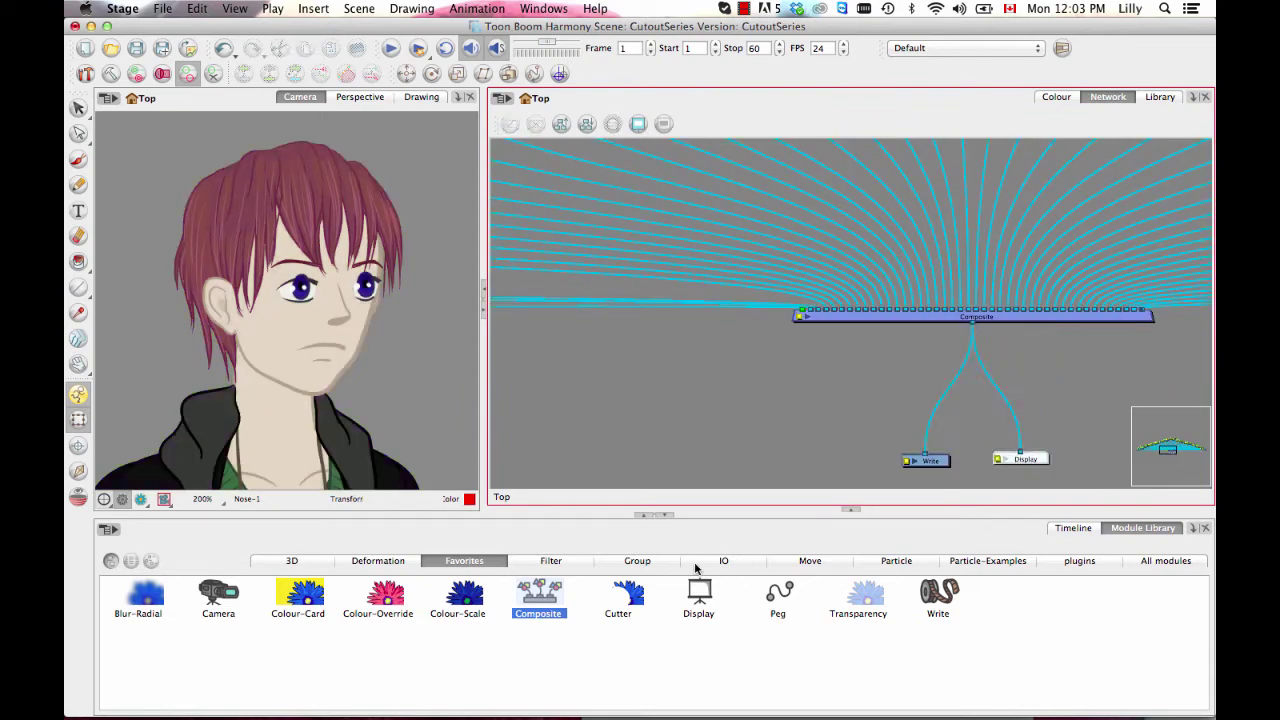
left_click(555, 585)
left_click_drag(555, 585, 1020, 455)
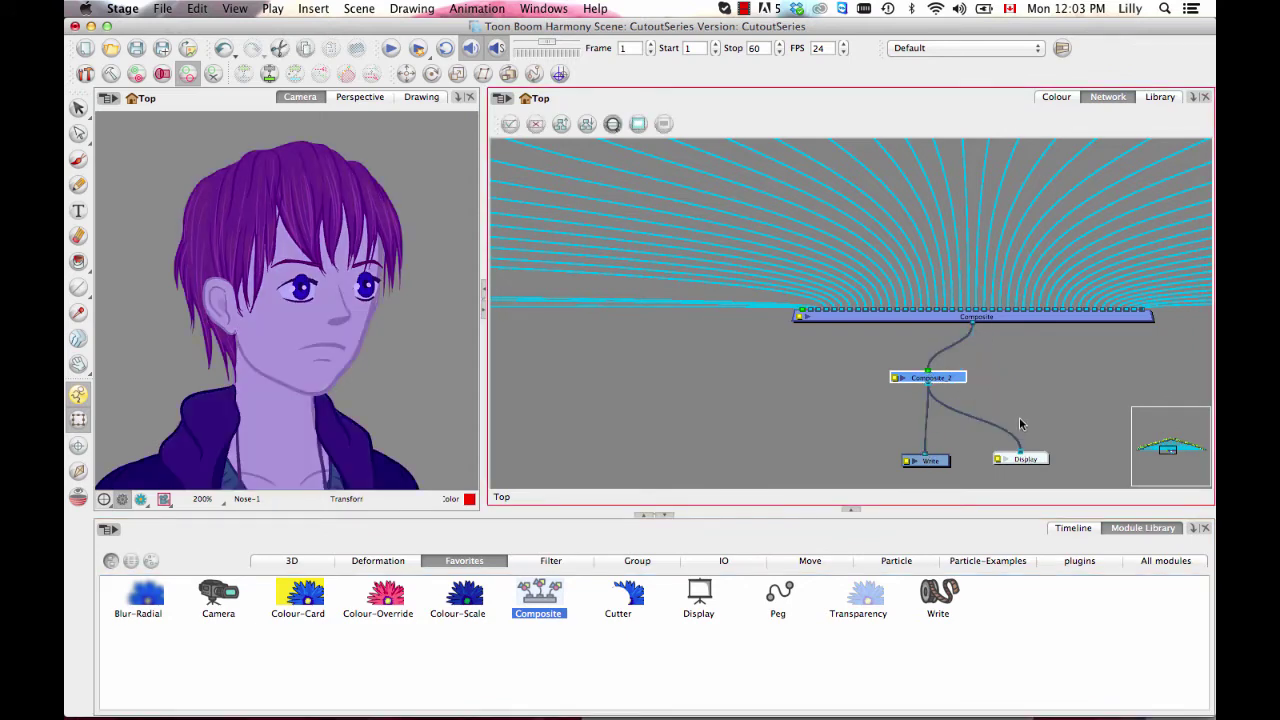
- Arrange Composite_2 centred under the main Composite, with the Write and Display modules evenly spaced beneath it
left_click_drag(952, 383, 1011, 421)
left_click(1049, 352)
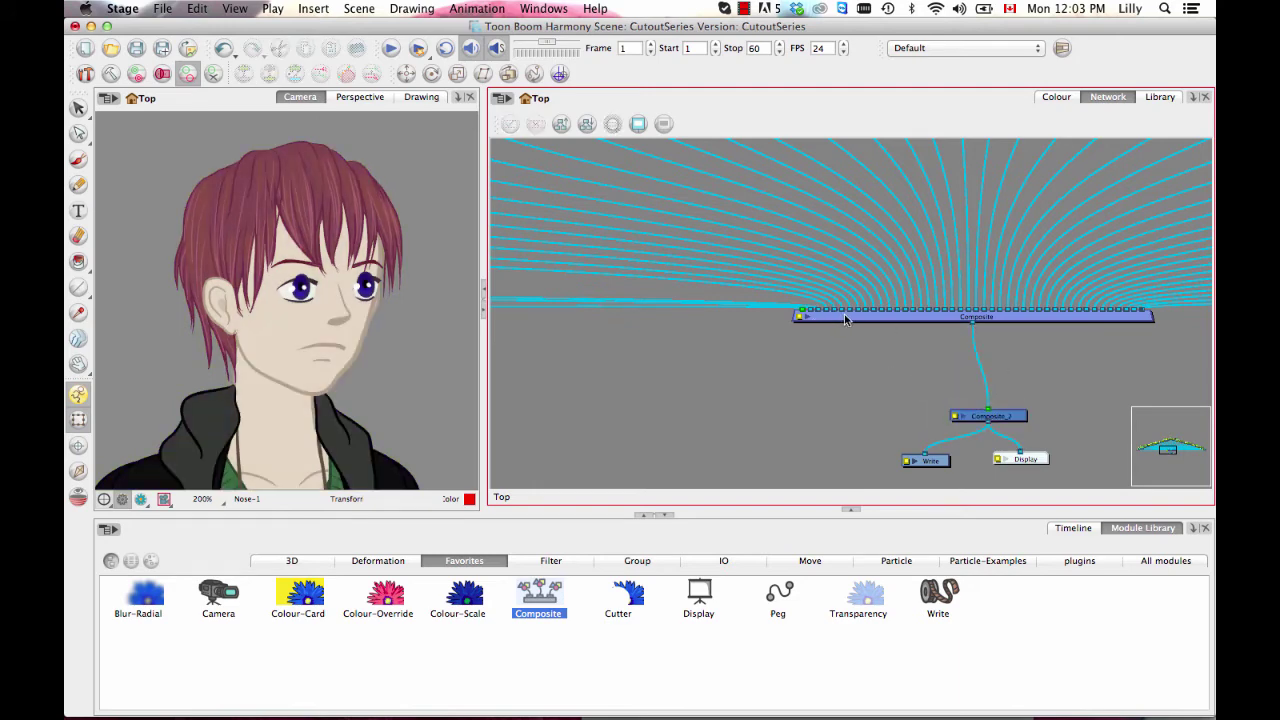
left_click_drag(844, 314, 848, 318)
left_click_drag(1015, 417, 1008, 411)
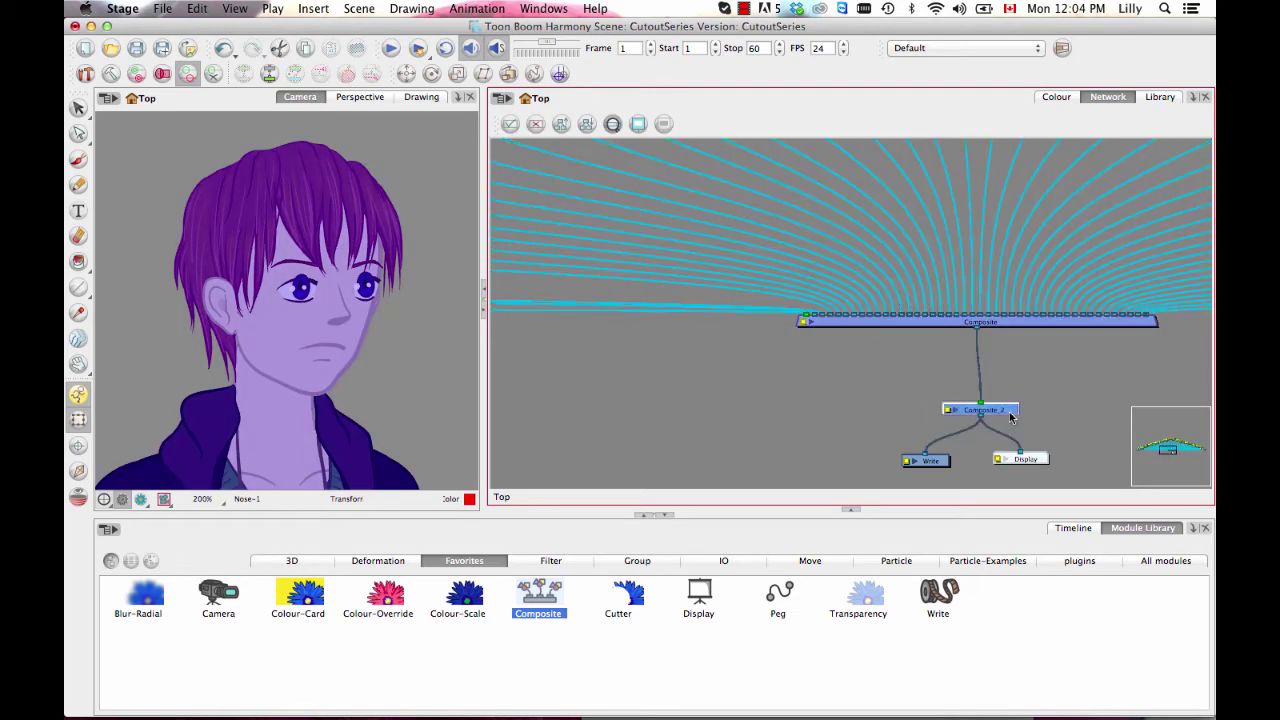
left_click_drag(1027, 460, 1043, 463)
left_click_drag(937, 470, 945, 470)
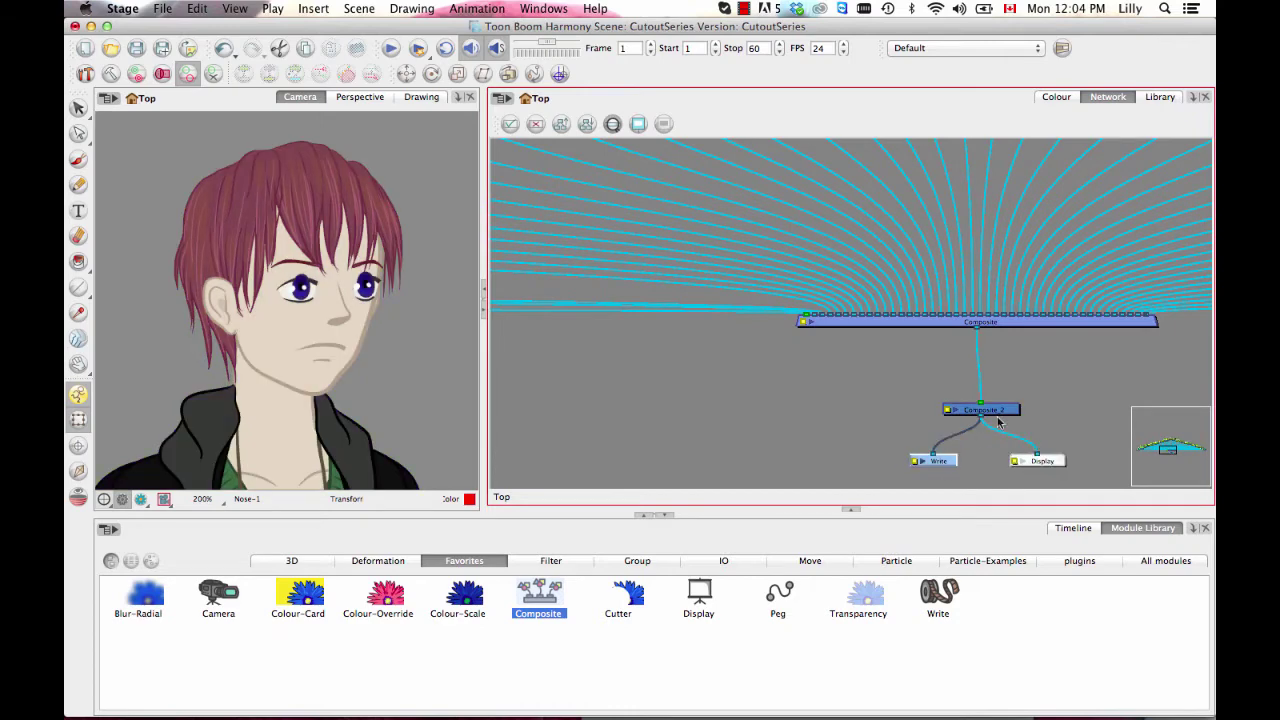
left_click(1000, 414)
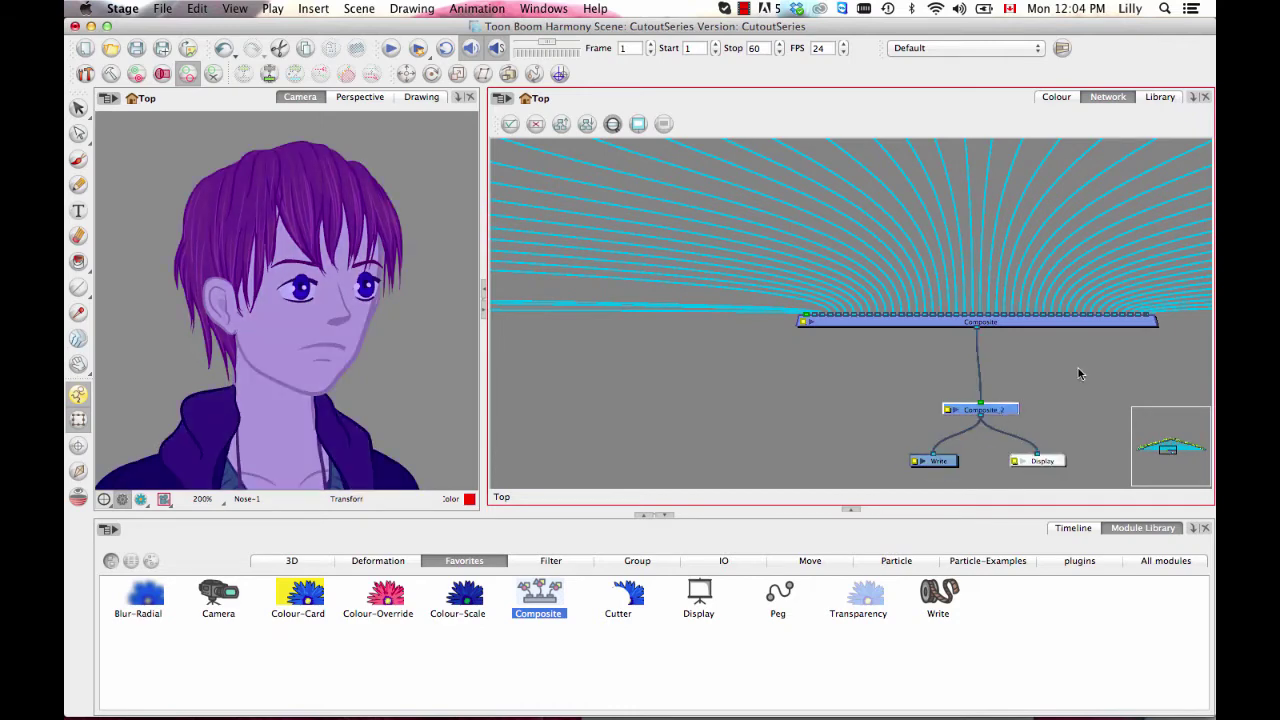
- Add a Composite module below the Eye_B group and connect the Eyebrow_B, Iris_B and Eye_B drawings to it
left_click_drag(672, 362, 974, 402)
key("1")
left_click_drag(857, 364, 1090, 385)
key("2")
left_click_drag(592, 378, 1018, 390)
scroll(968, 317, "up", 1)
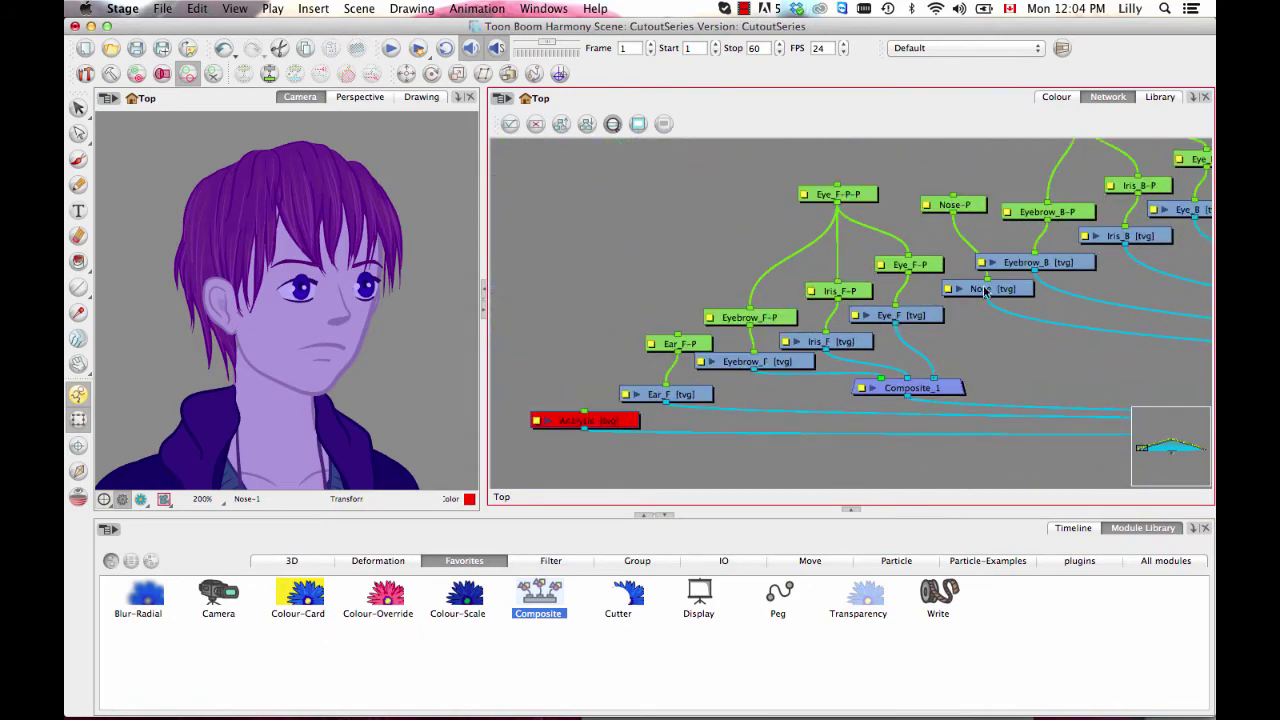
scroll(777, 429, "right", 6)
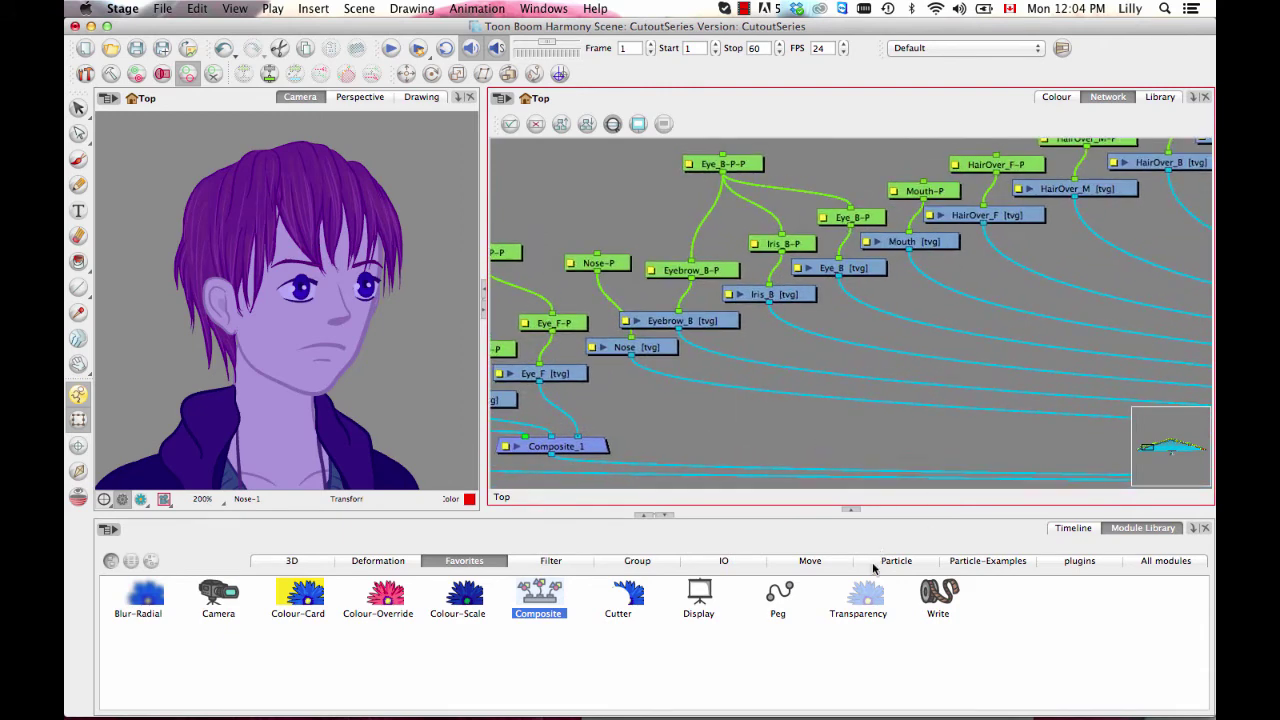
left_click_drag(556, 600, 824, 366)
left_click_drag(746, 358, 826, 356)
left_click_drag(838, 274, 853, 357)
- Connect the output of the back-eye composite, Composite_3, to the main Composite
scroll(887, 370, "down", 5)
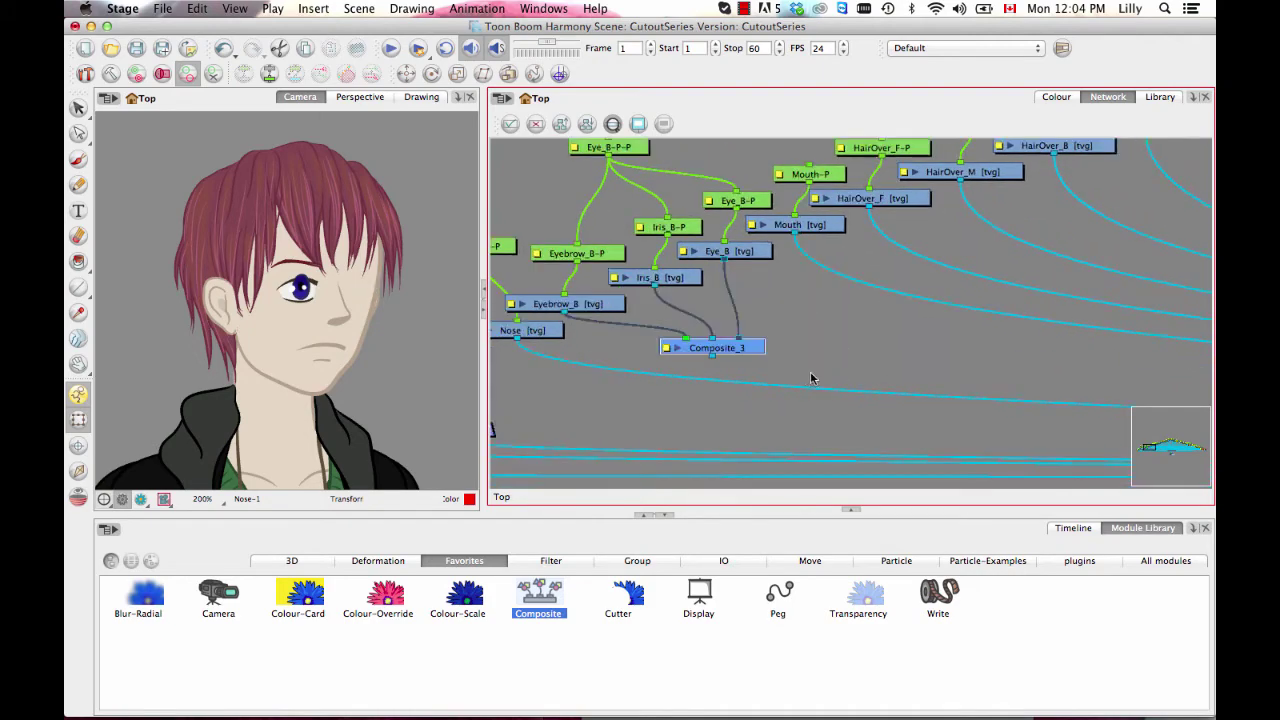
scroll(857, 374, "down", 3)
scroll(748, 390, "down", 5)
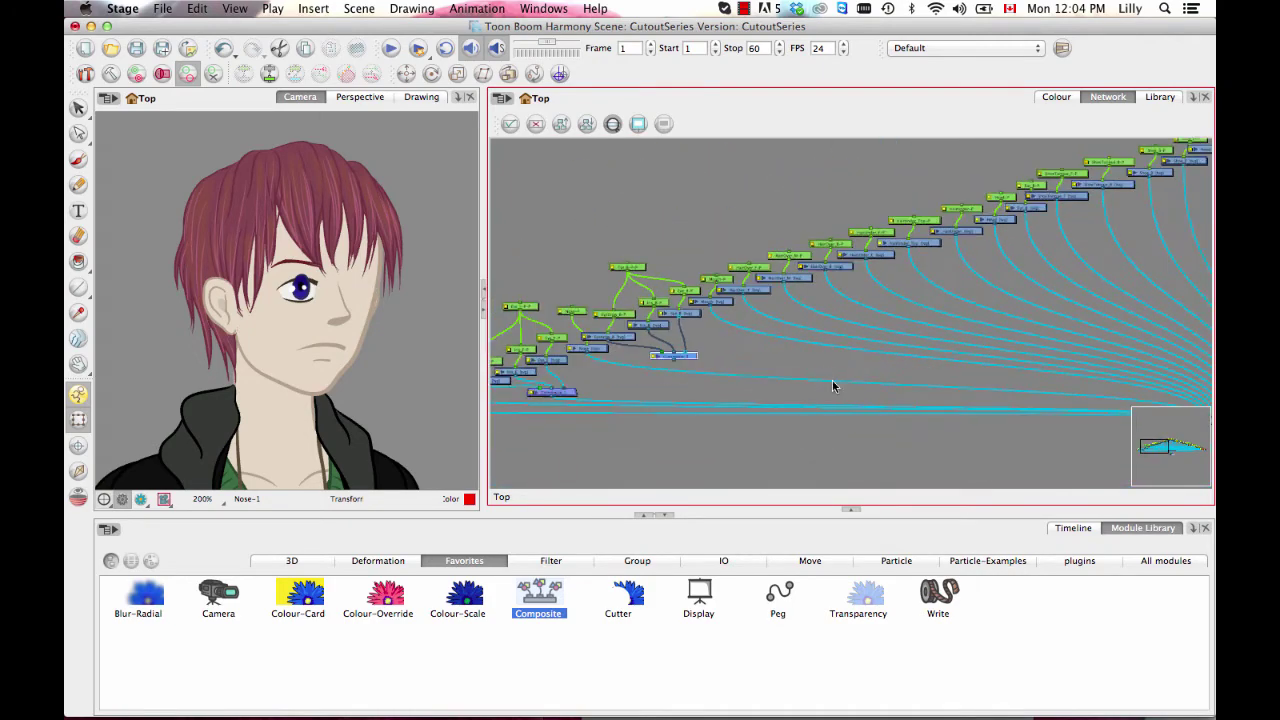
left_click_drag(570, 345, 1010, 396)
scroll(834, 436, "up", 5)
- Examine which parts of the head the Mouth, HairOver_F, HairOver_M, HairOver_B and HairUnder_F drawings cover
left_click_drag(796, 429, 815, 327)
left_click(770, 334)
left_click(852, 312)
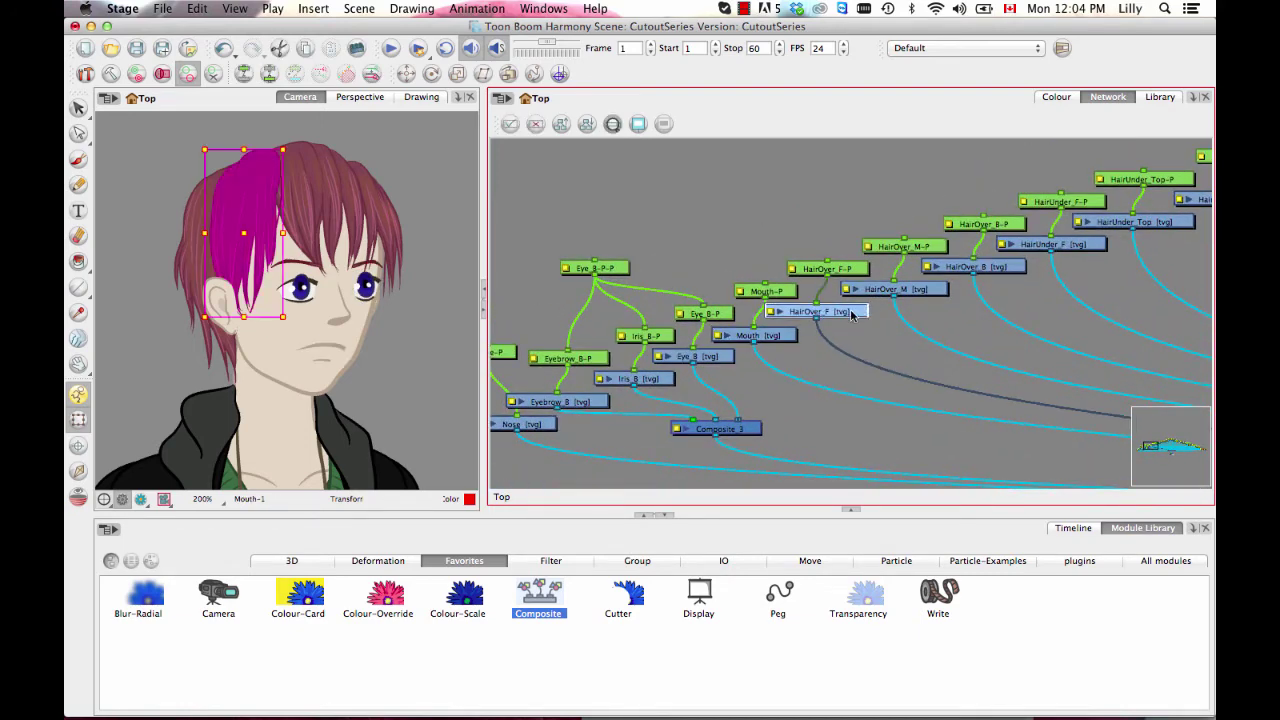
left_click(905, 292)
left_click(996, 268)
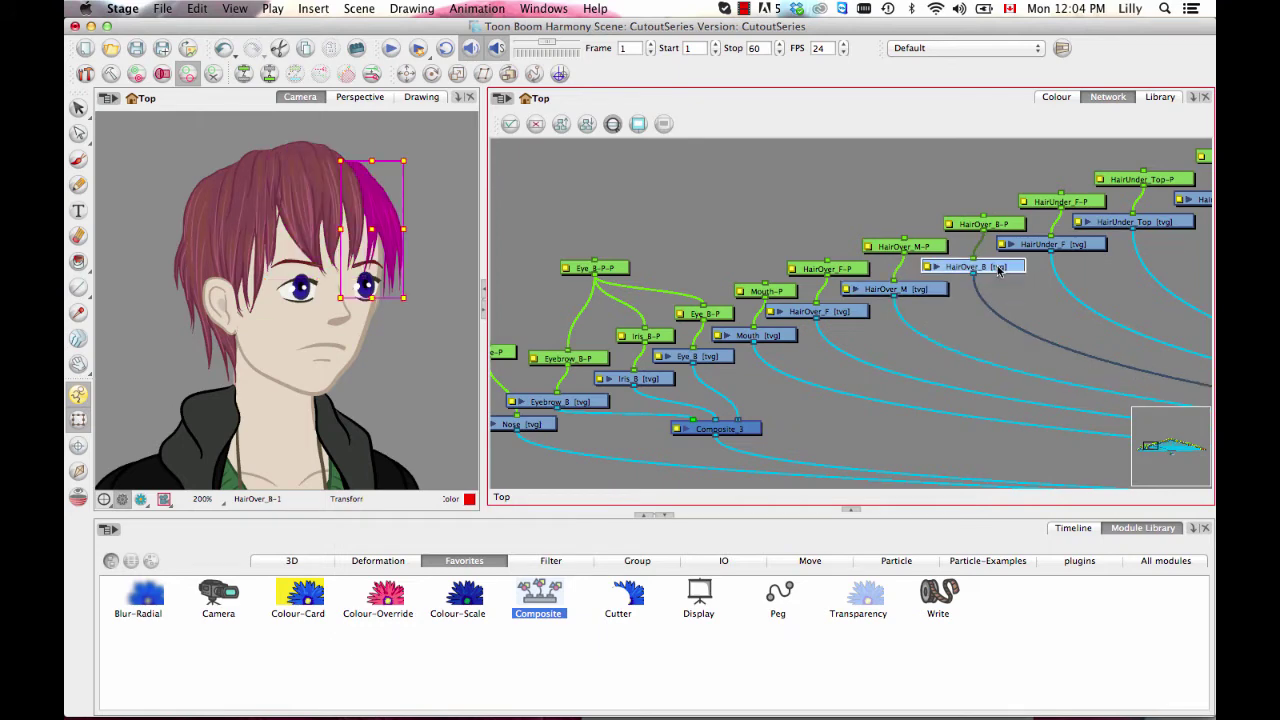
left_click(1062, 244)
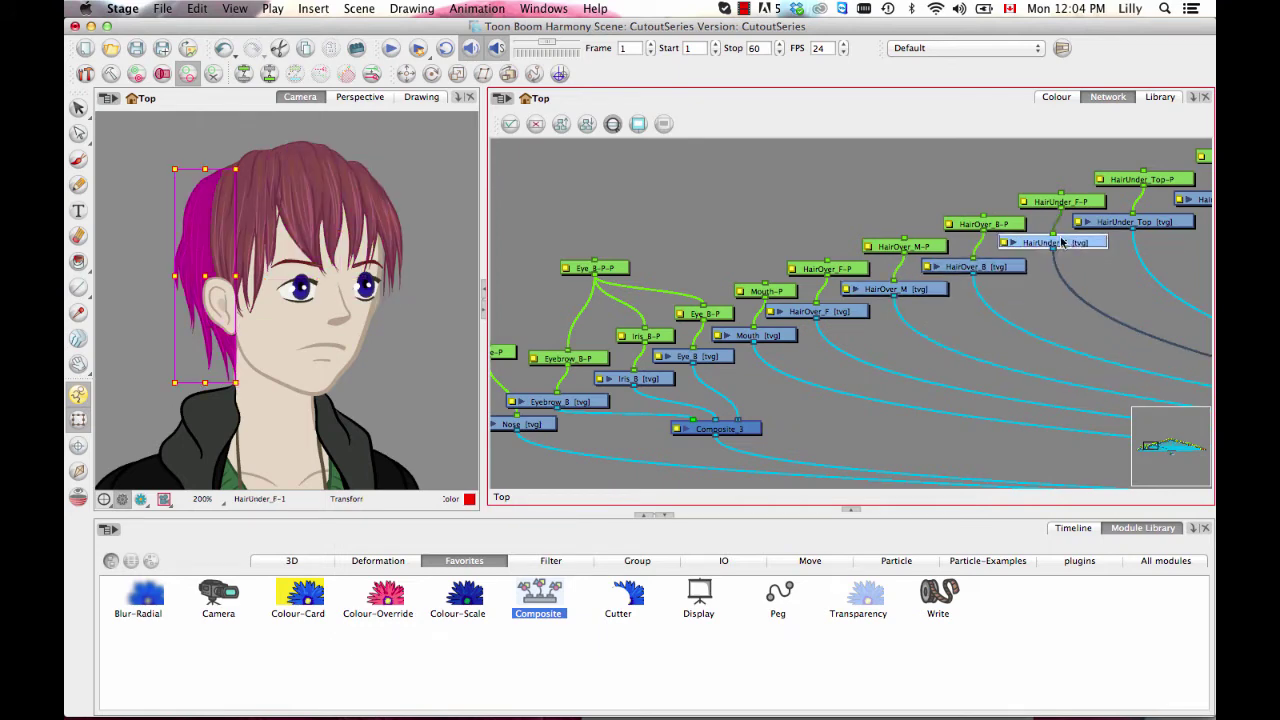
left_click(840, 313)
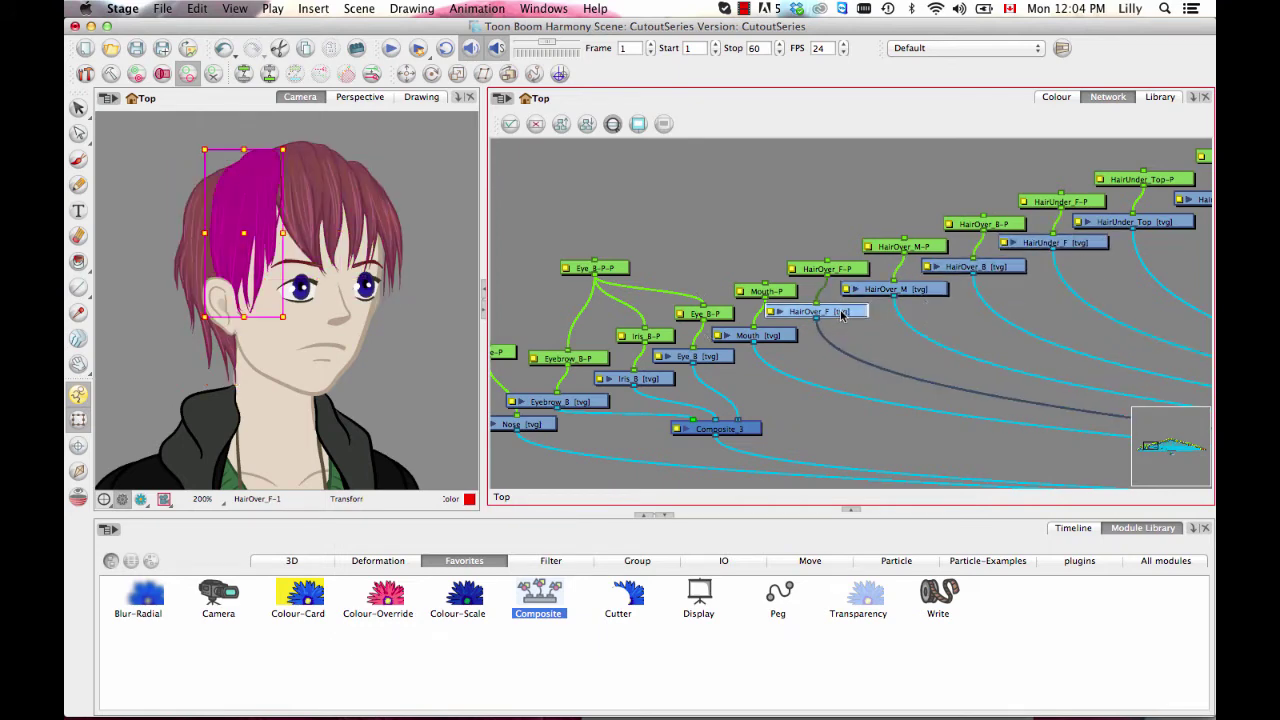
left_click(808, 434)
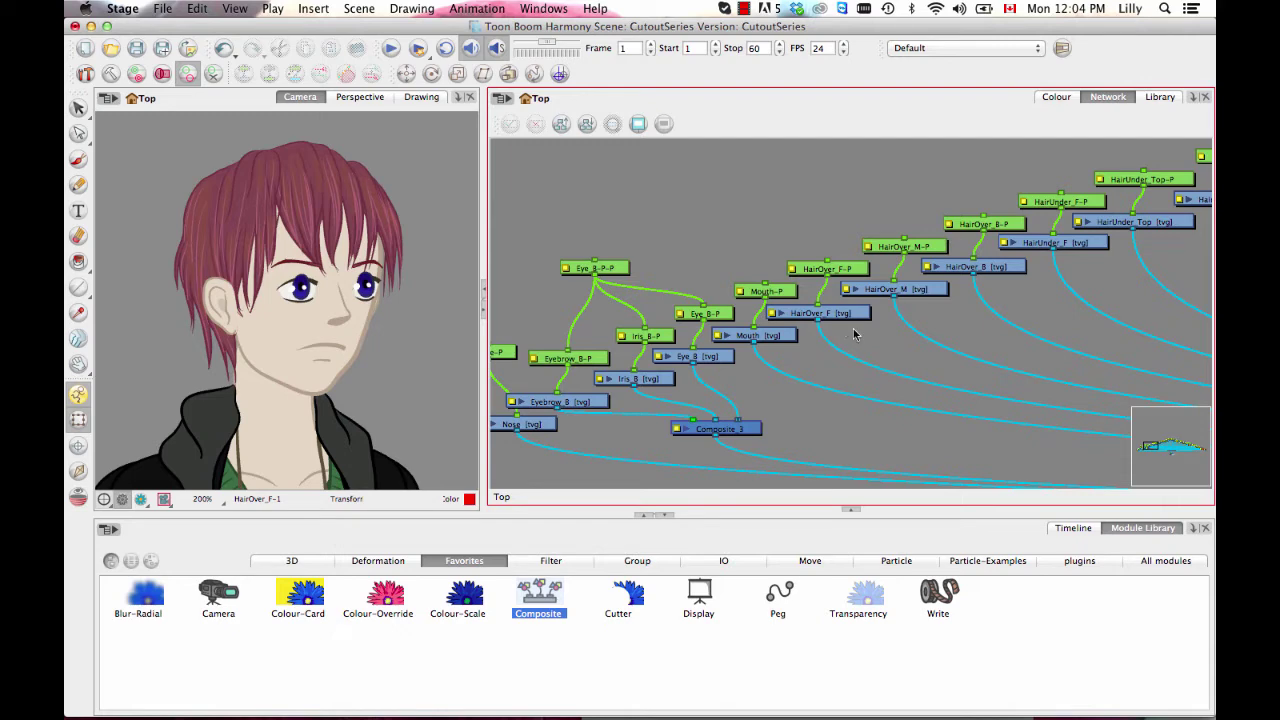
- Move the HairOver_F drawing's connection to the front of the main Composite's inputs, just after the Analysis drawing's
left_click(905, 291)
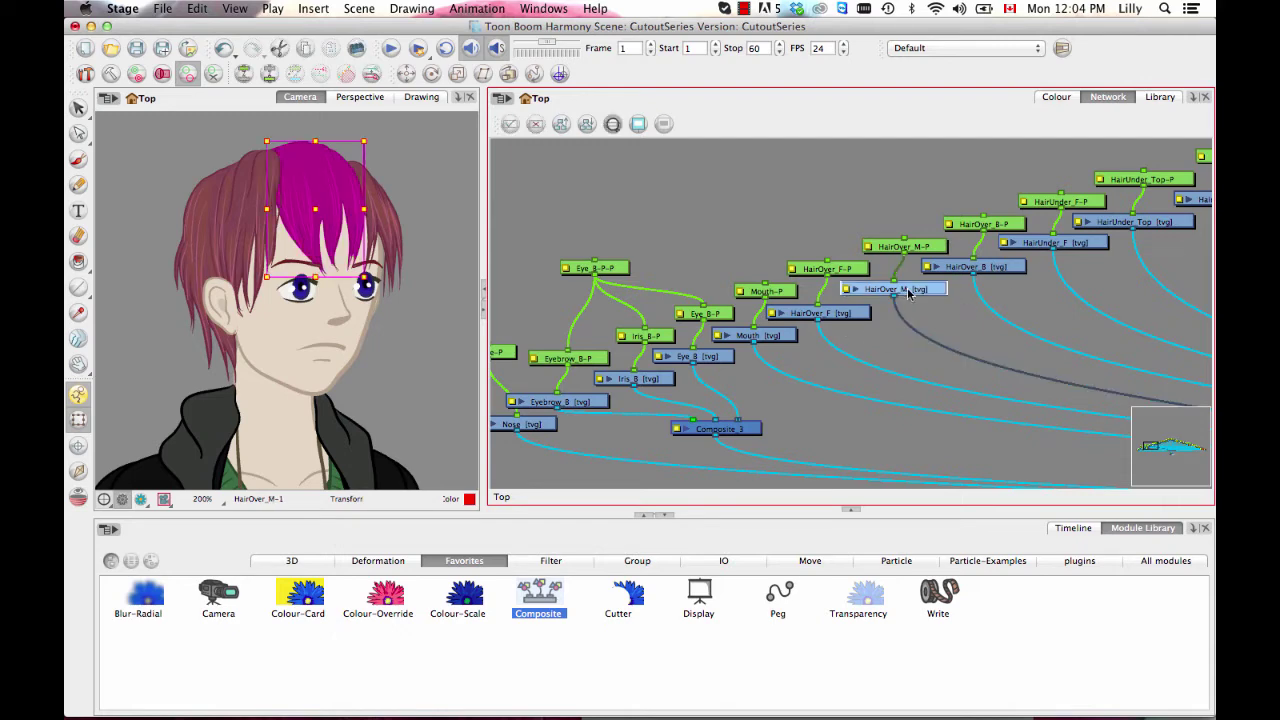
left_click(246, 240)
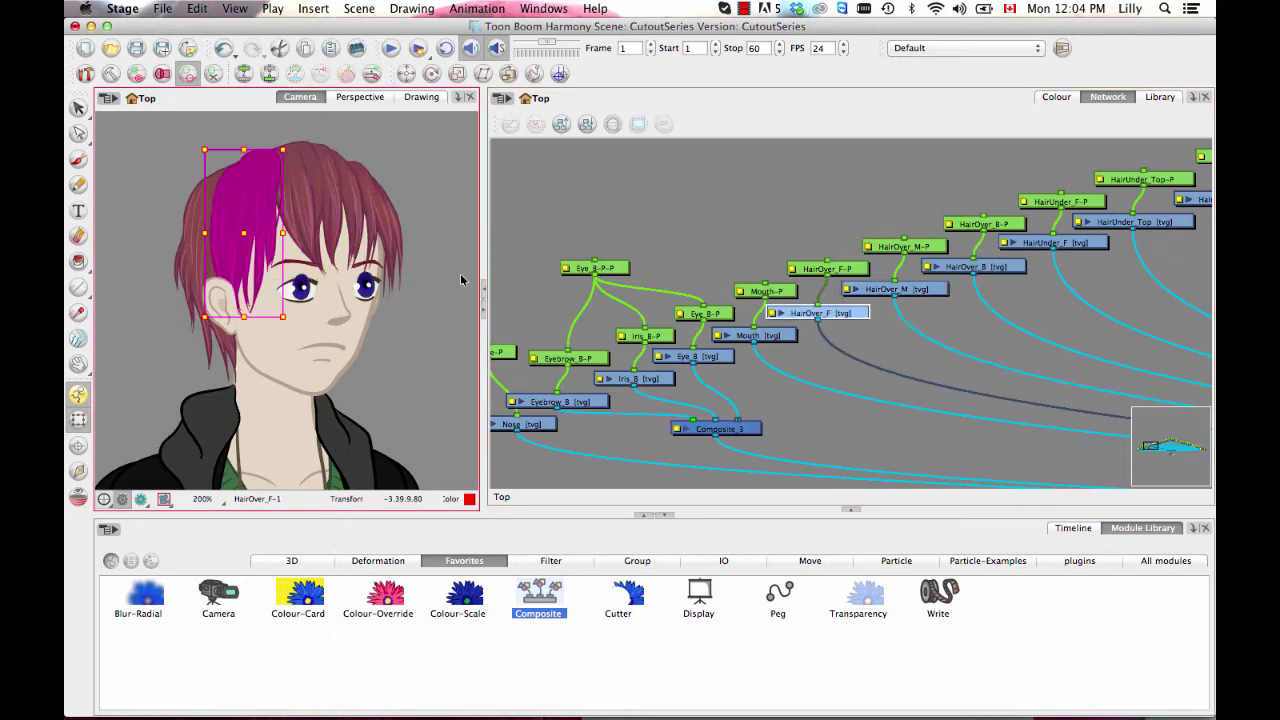
left_click_drag(890, 371, 958, 262)
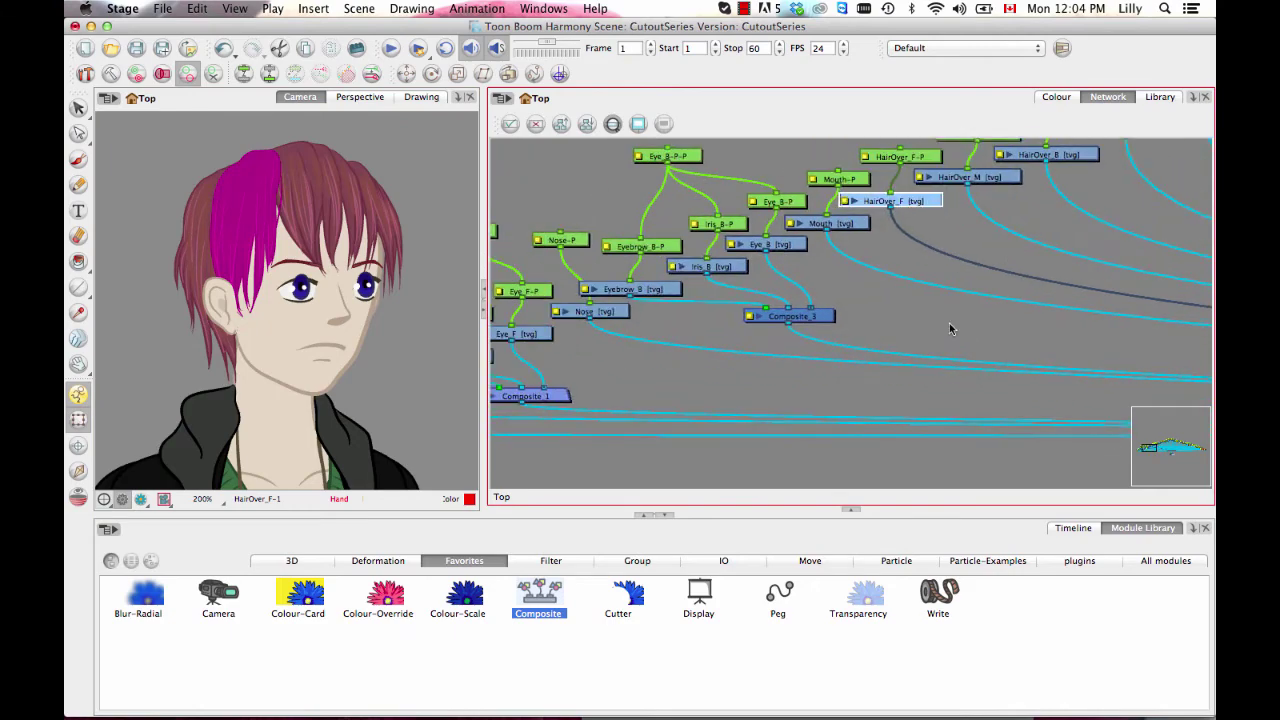
left_click_drag(691, 351, 577, 290)
left_click_drag(962, 322, 534, 331)
mouse_move(871, 340)
left_mouse_down()
mouse_move(729, 327)
mouse_move(671, 287)
left_mouse_up()
left_click_drag(1010, 346, 960, 350)
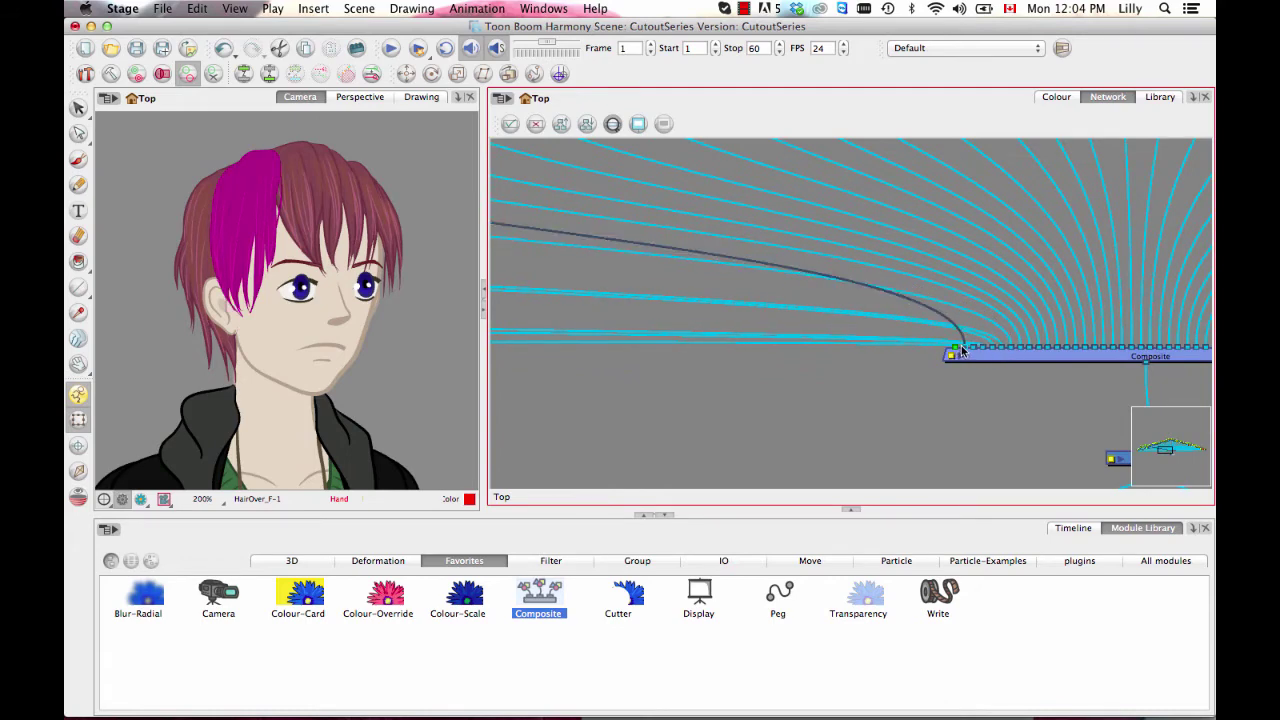
left_click(771, 408)
left_click(245, 212)
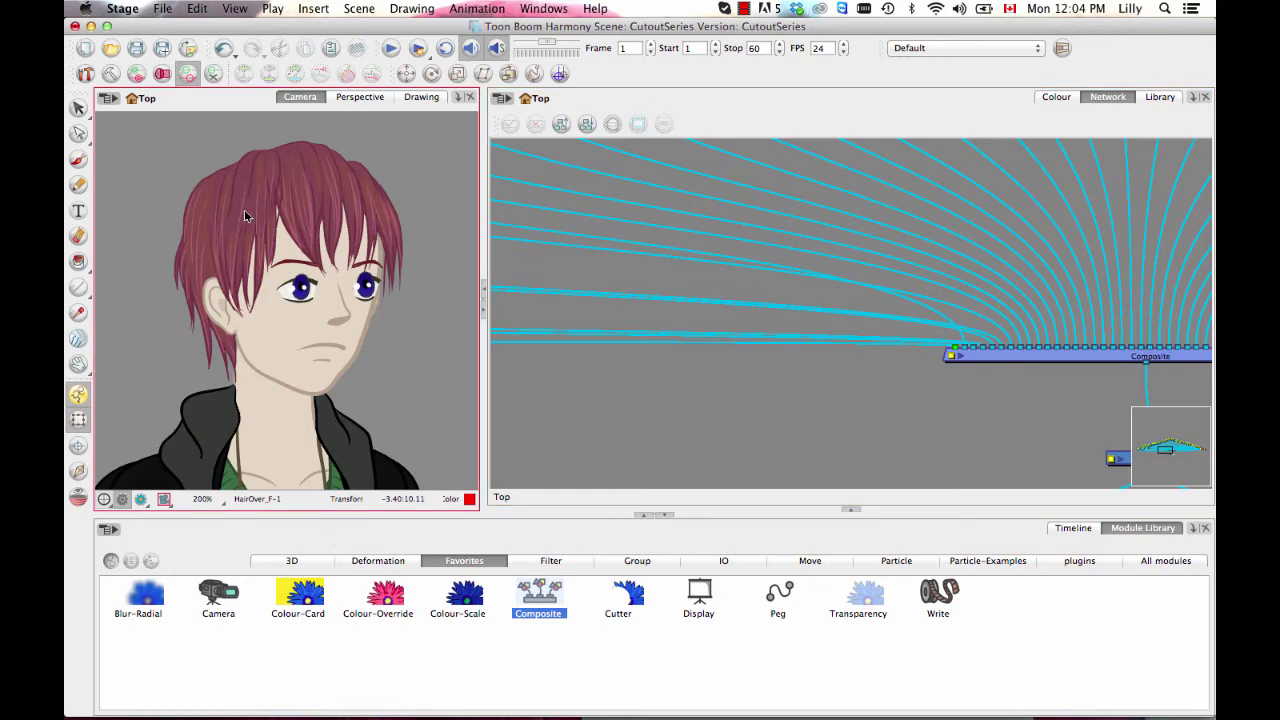
- Move the HairOver_M drawing's connection on the main Composite directly behind HairOver_F's input
left_click_drag(674, 298, 975, 390)
key("1")
left_click_drag(691, 252, 930, 295)
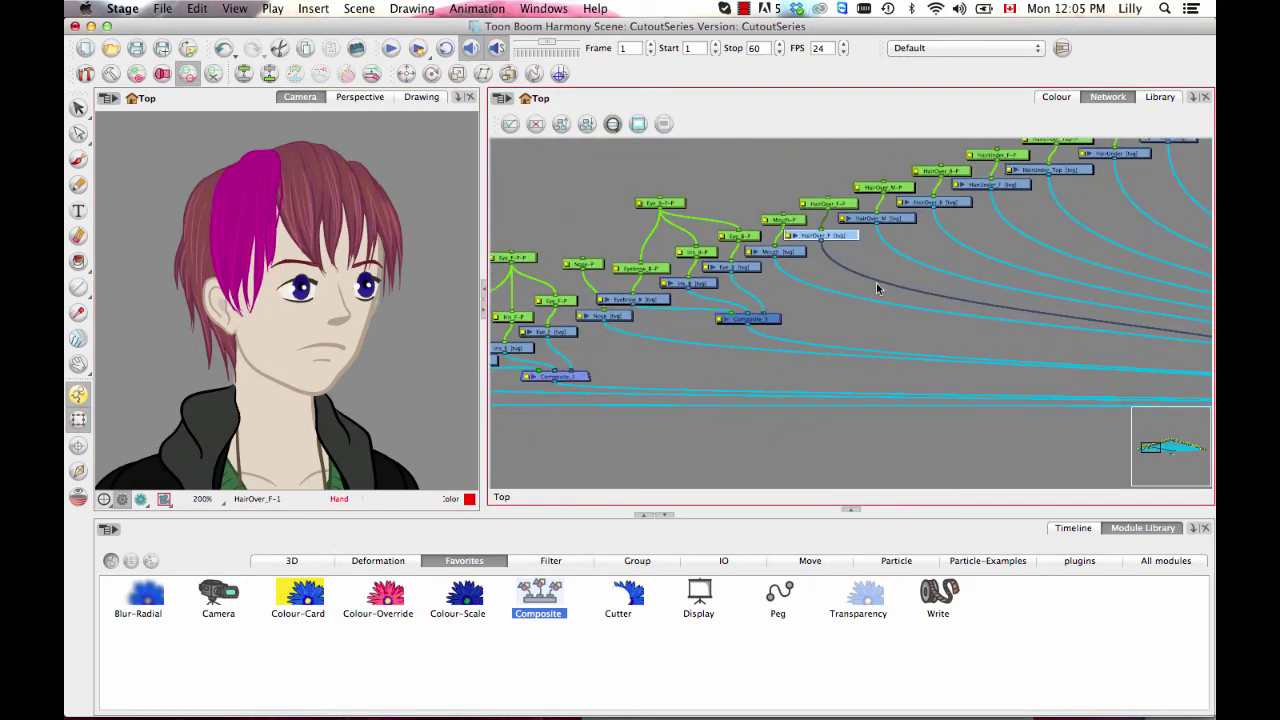
left_click(896, 221)
left_click_drag(867, 262, 796, 343)
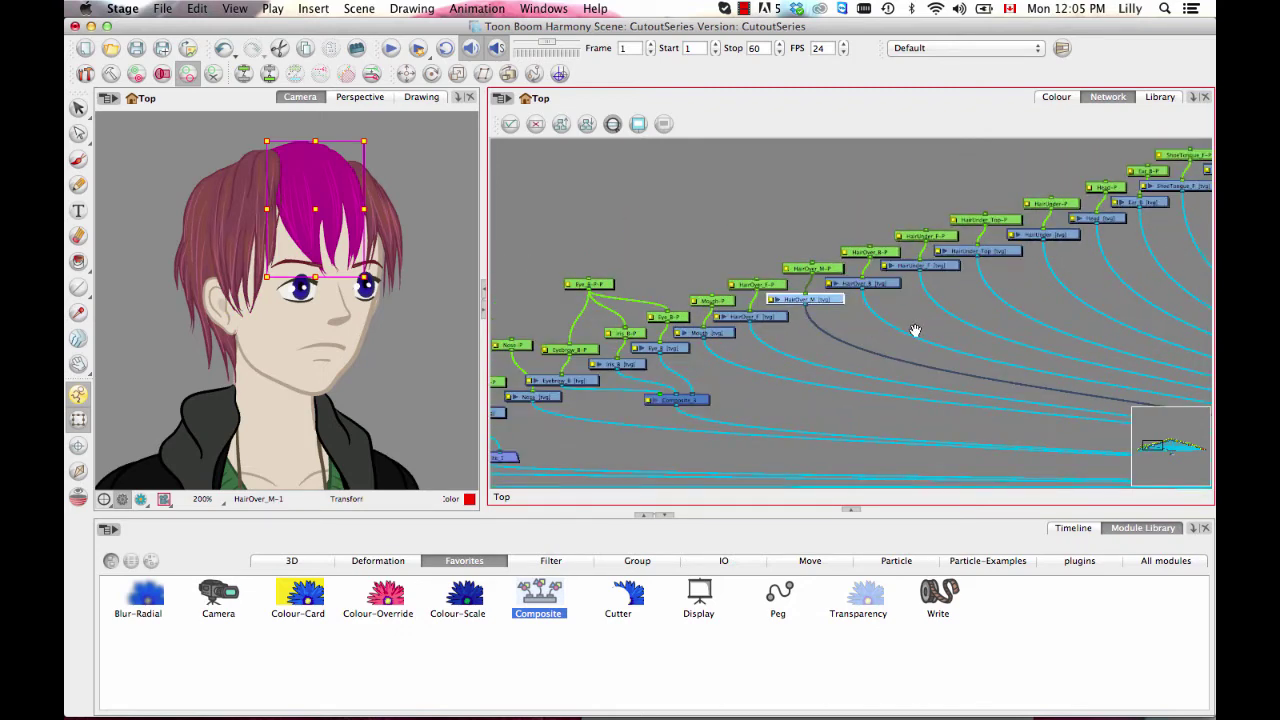
left_click_drag(914, 334, 520, 217)
left_click_drag(1010, 379, 982, 377)
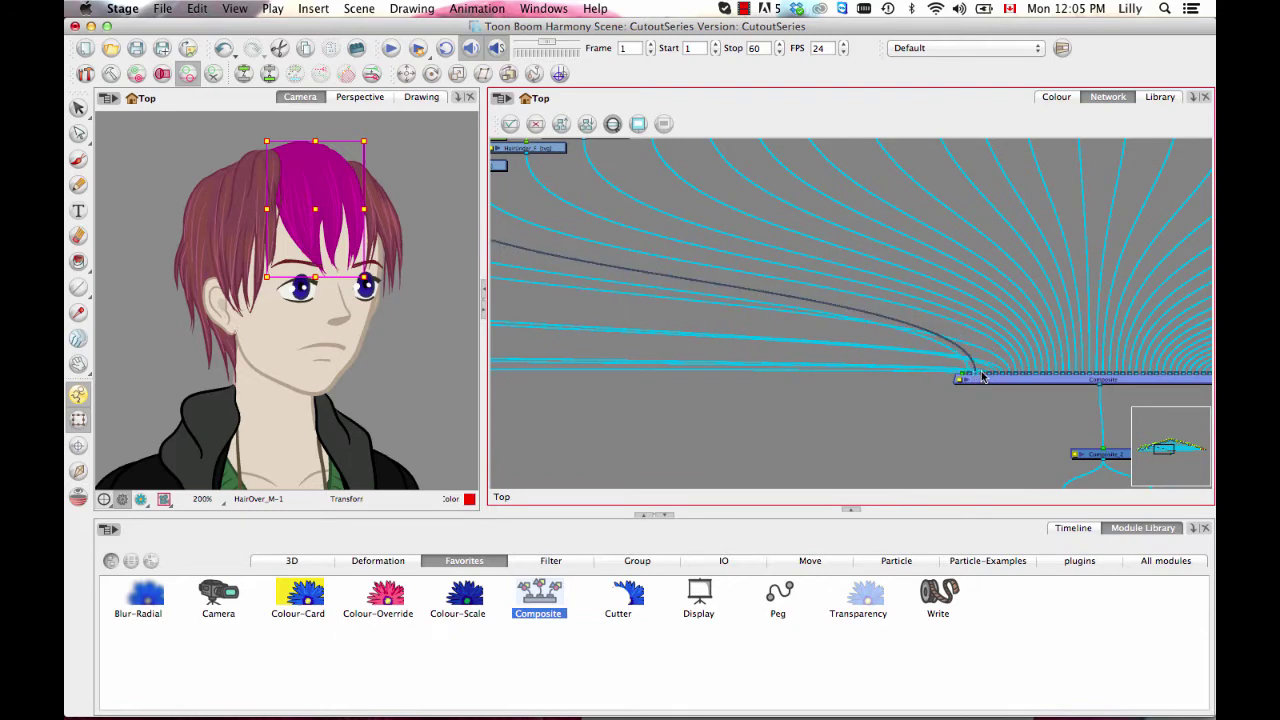
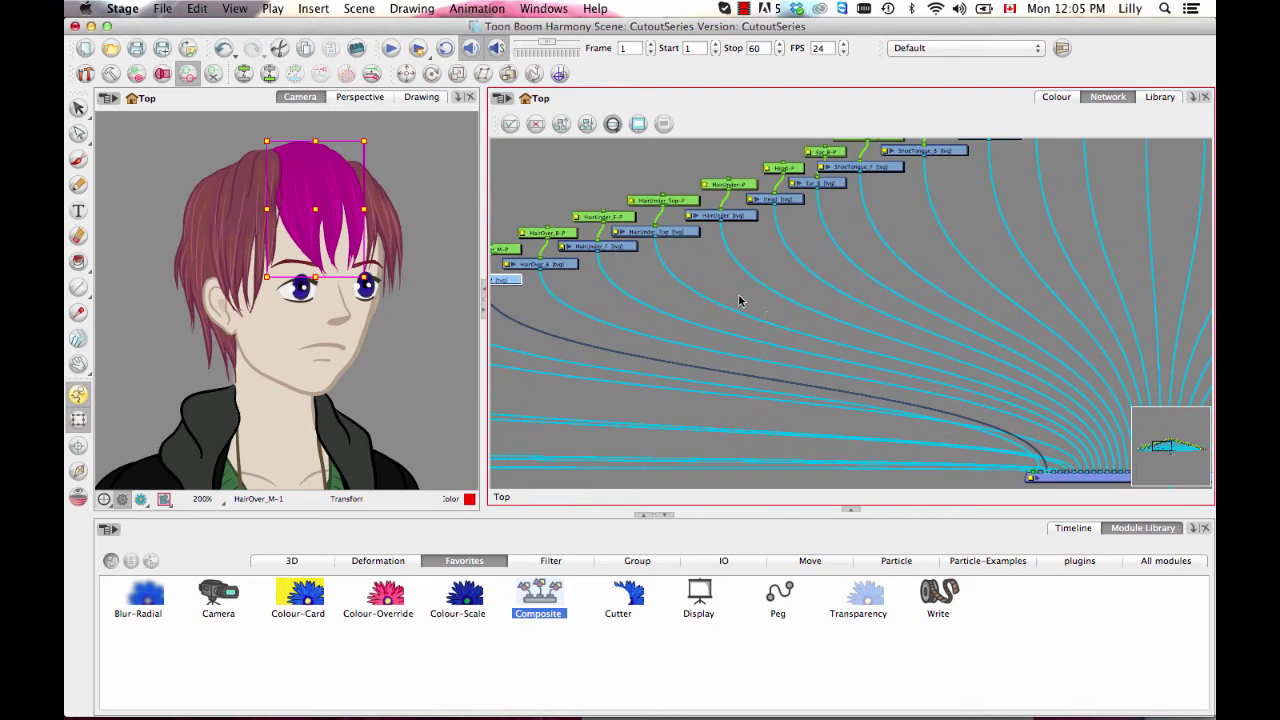
- Move the HairOver_B drawing's connection on the main Composite directly behind HairOver_M's input
left_click(563, 265)
left_click_drag(940, 382, 968, 416)
left_click(731, 445)
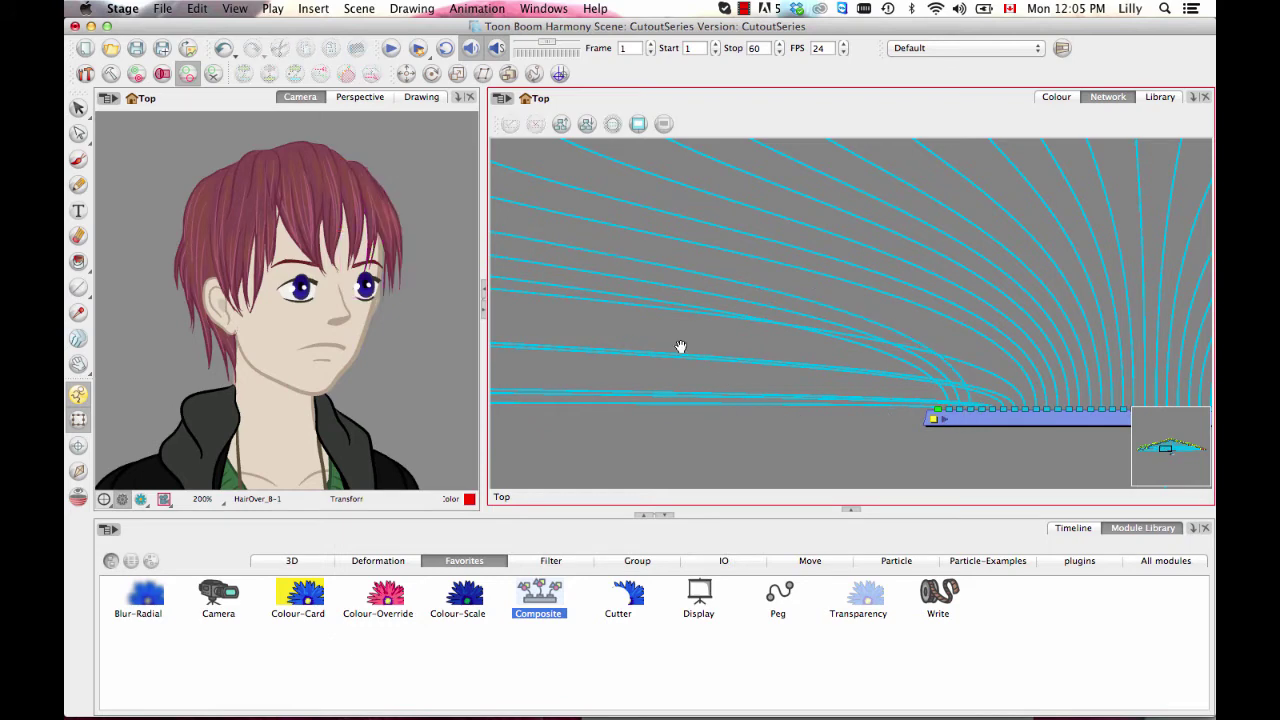
- Reorder the whole network automatically, working upwards from the Write module
left_click_drag(680, 347, 974, 377)
key("1")
key("1")
left_click_drag(977, 421, 903, 347)
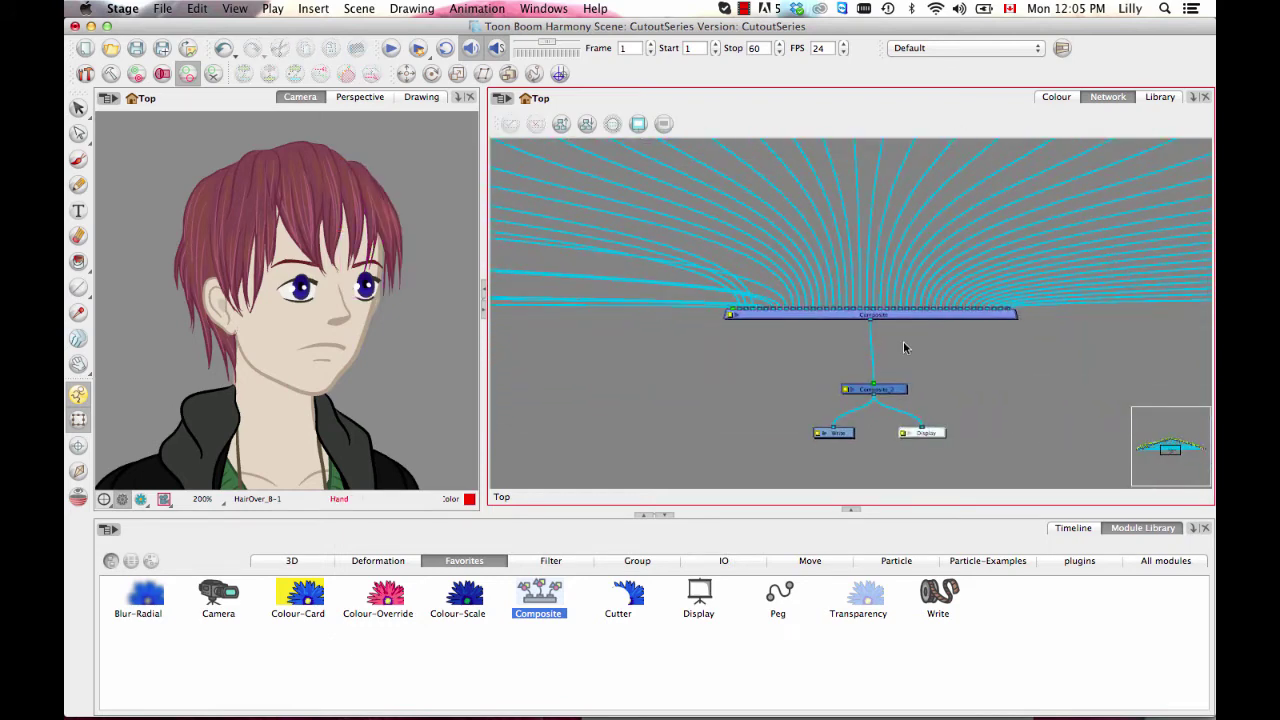
left_click(838, 434)
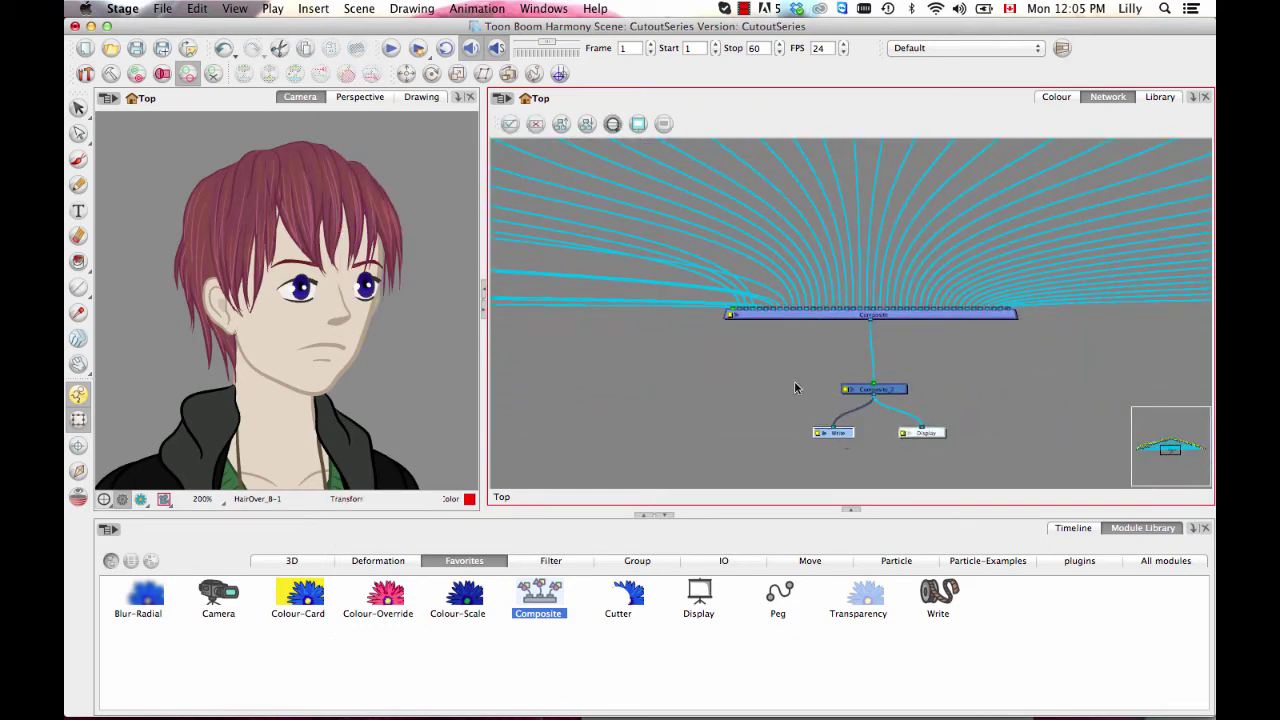
left_click(562, 124)
left_click(618, 389)
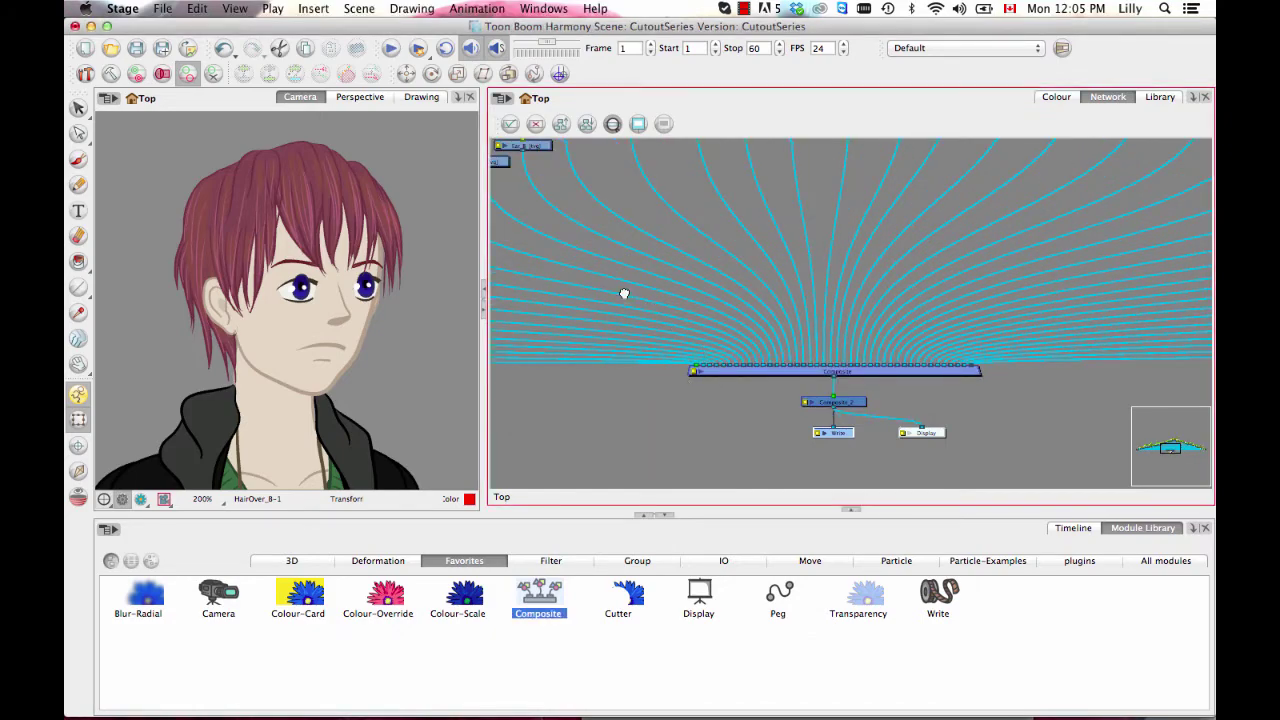
- Set the mode of Composite_3, below the back-eye group, to Pass Through
left_click_drag(624, 293, 1005, 310)
left_click_drag(618, 339, 860, 303)
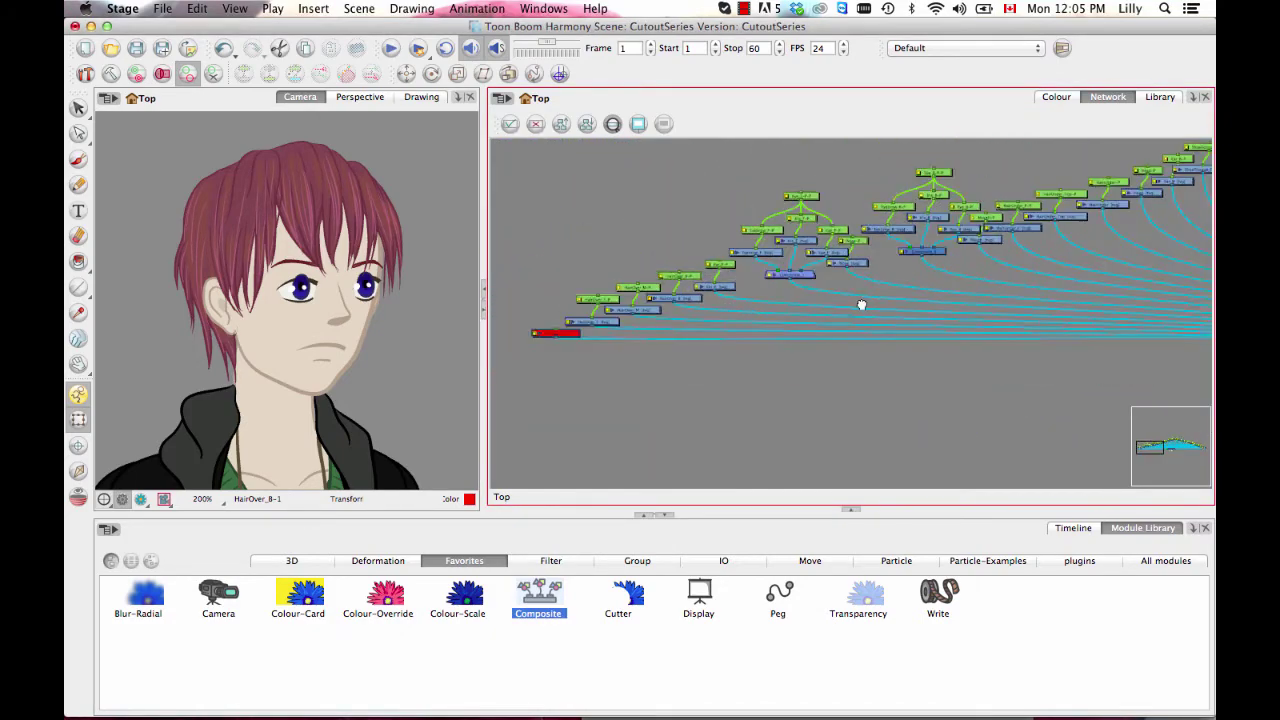
scroll(853, 270, "up", 5)
left_click_drag(693, 314, 779, 373)
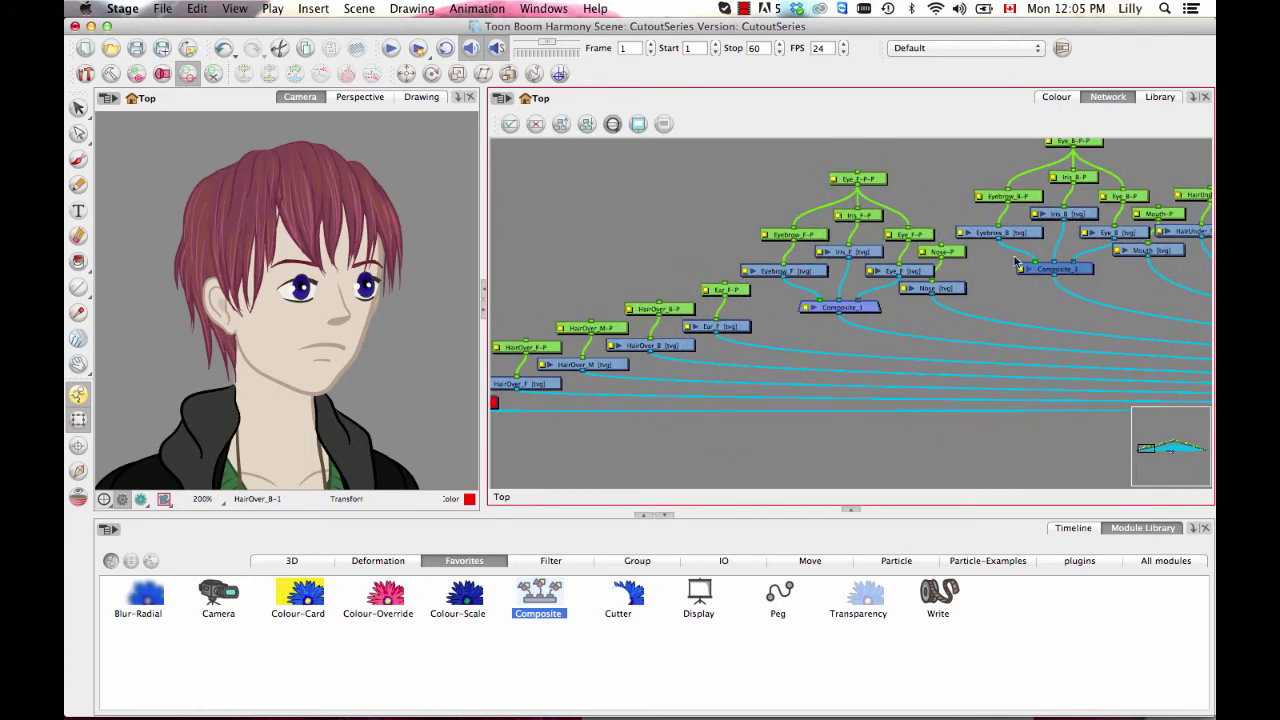
double_click(1020, 272)
left_click(975, 176)
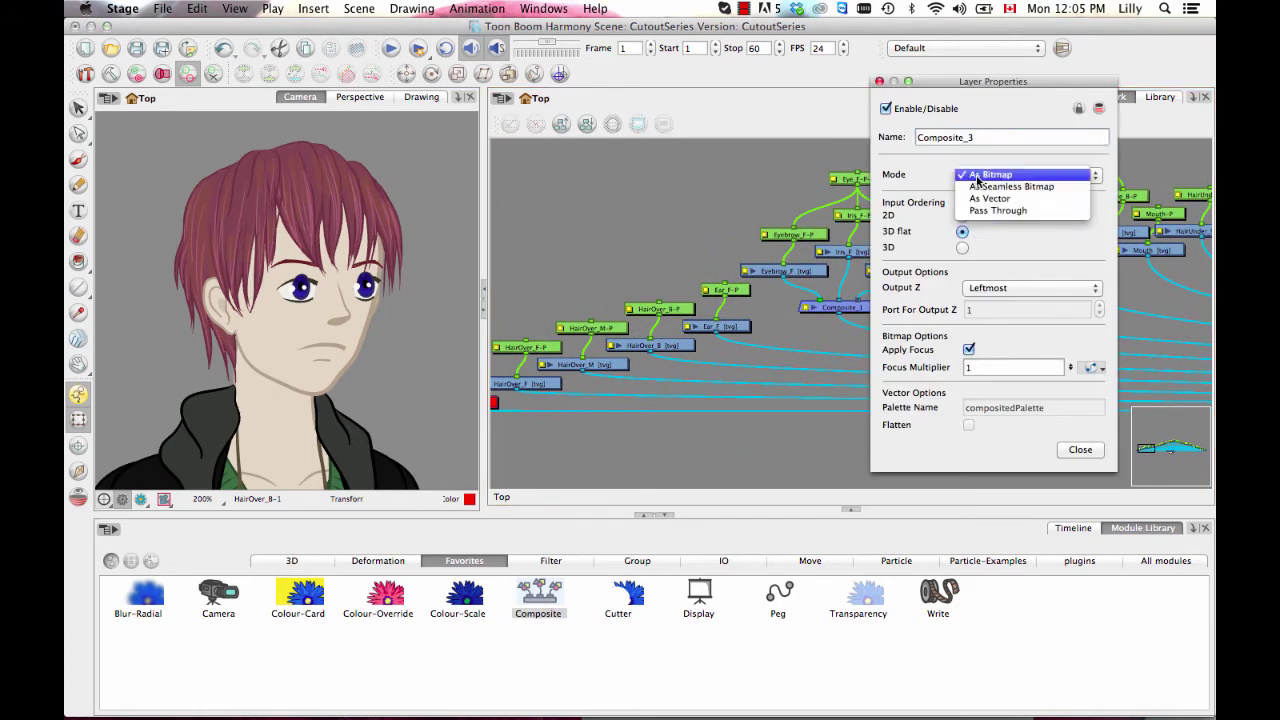
left_click(985, 210)
left_click(1080, 449)
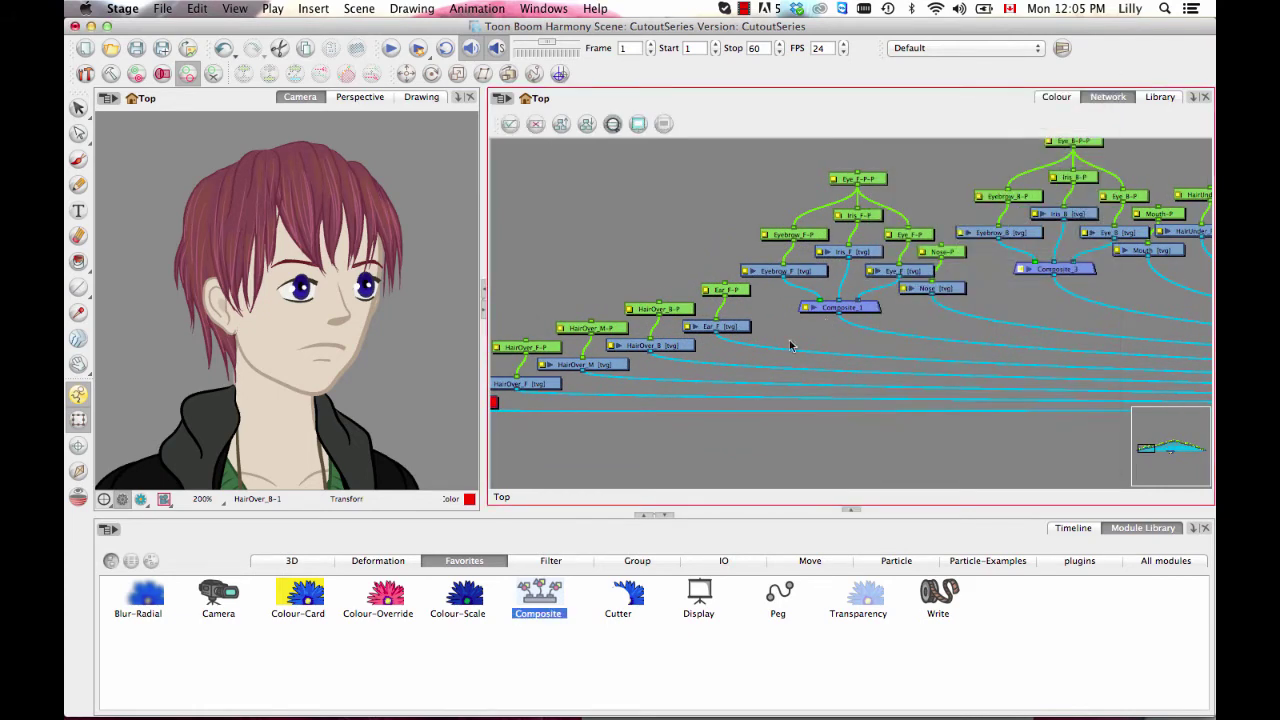
- Add a Composite module below the front hair drawings and connect HairOver_F, HairOver_M and HairOver_B to it
left_click_drag(716, 432, 814, 399)
scroll(814, 399, "up", 2)
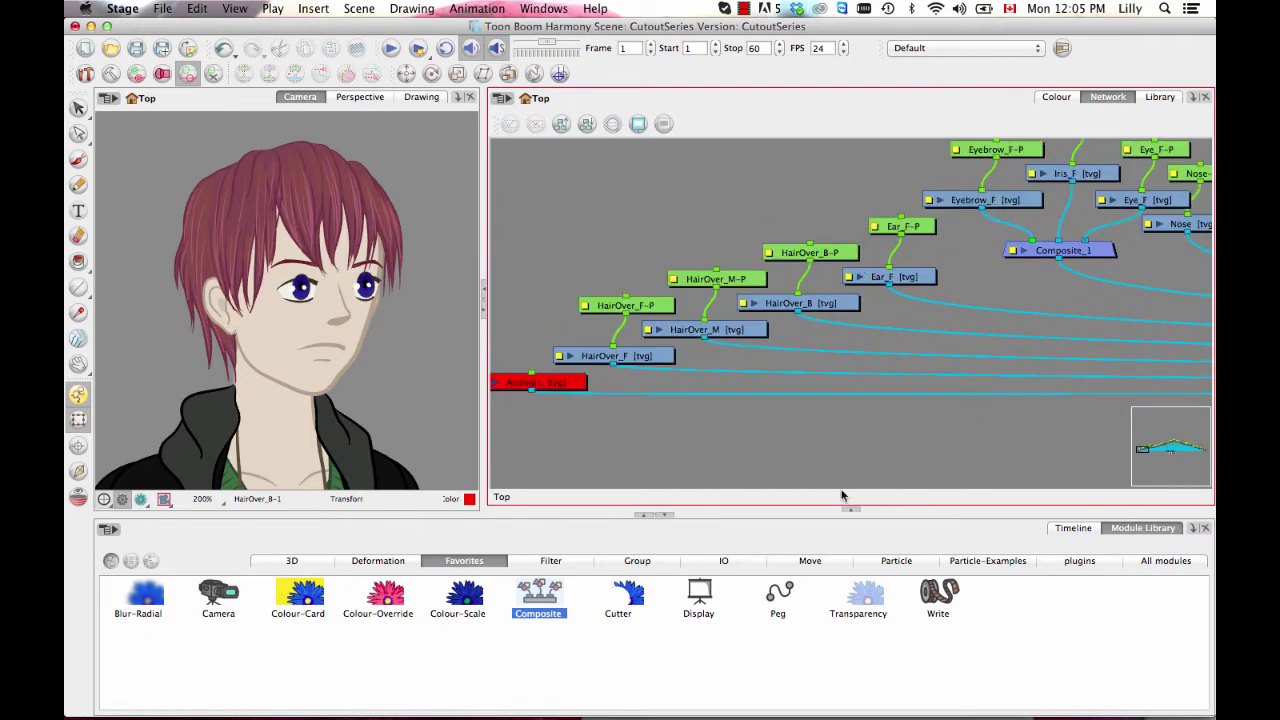
left_click_drag(548, 600, 800, 385)
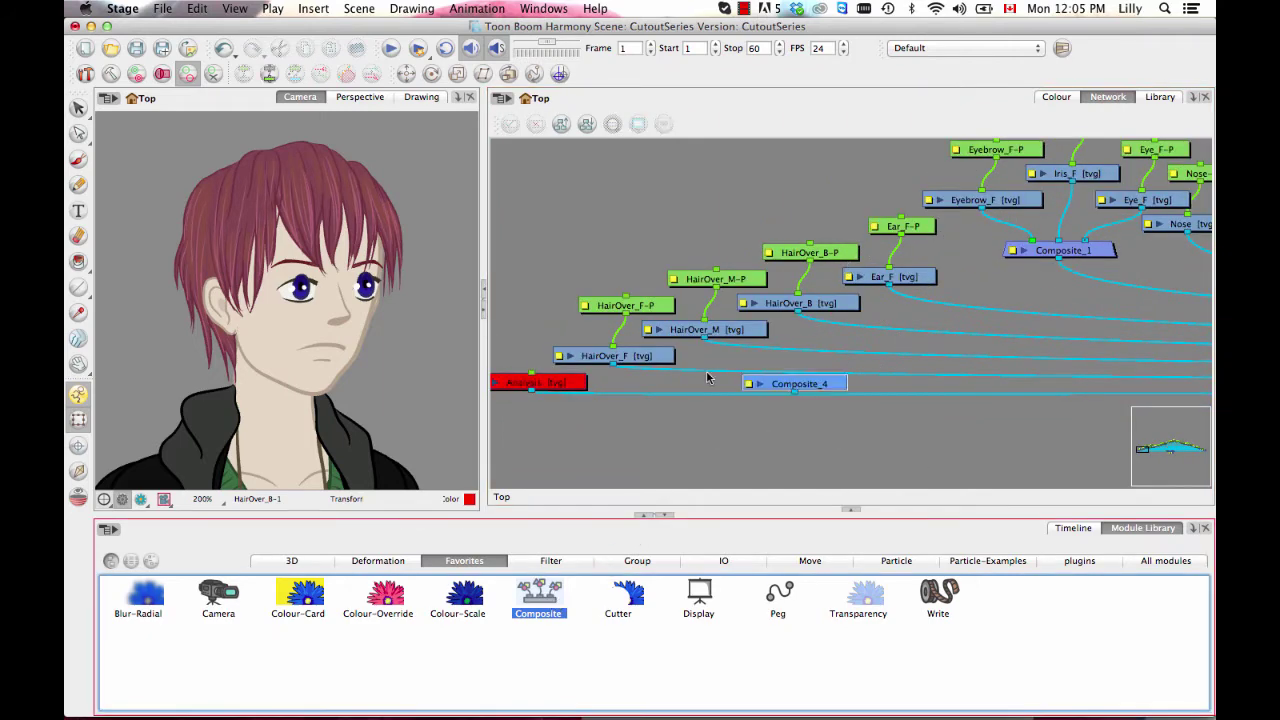
left_click_drag(708, 372, 809, 375)
left_click_drag(797, 311, 800, 385)
- Set the mode of Composite_4, below the HairOver drawings, to Pass Through
left_click(752, 388)
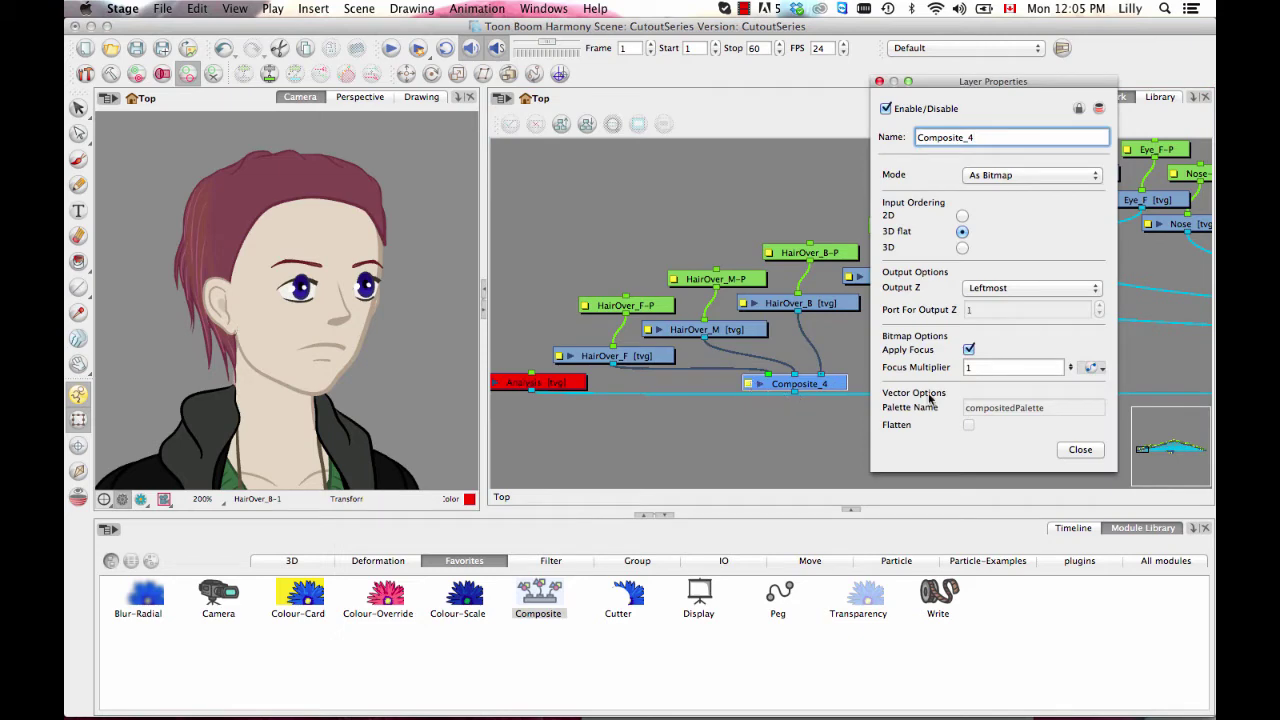
left_click(1072, 449)
left_click_drag(913, 406, 819, 394)
left_click(653, 373)
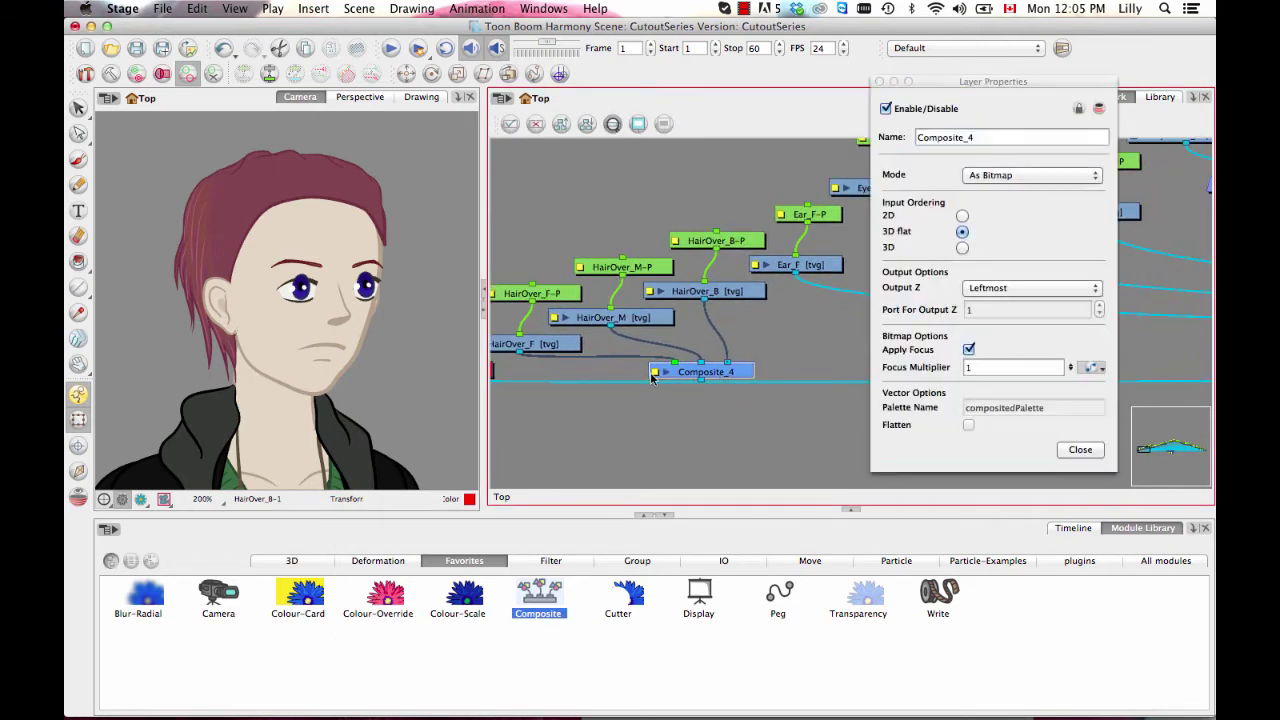
left_click(989, 172)
left_click(988, 212)
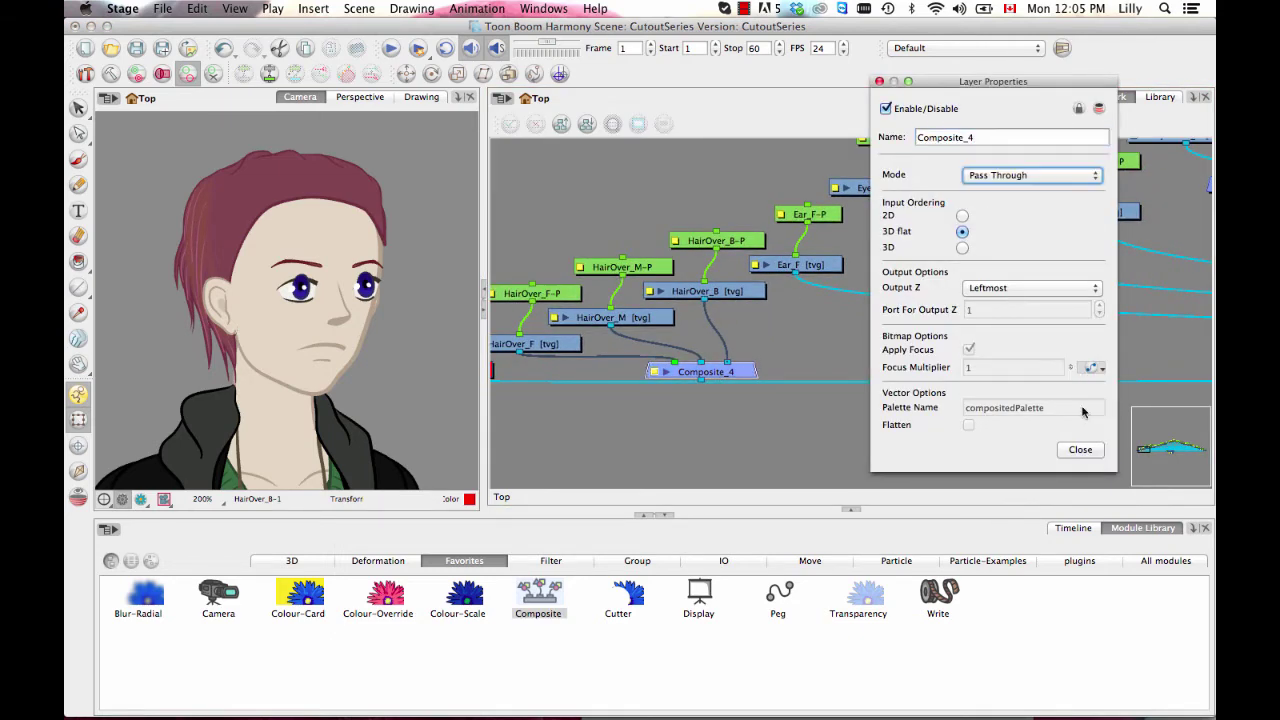
left_click(1080, 450)
- Connect the output of the hair composite, Composite_4, to the main Composite just after the Analysis input
left_click_drag(867, 390, 793, 393)
left_click_drag(669, 381, 624, 410)
key("1")
key("1")
key("1")
key("1")
key("1")
left_click_drag(675, 357, 739, 348)
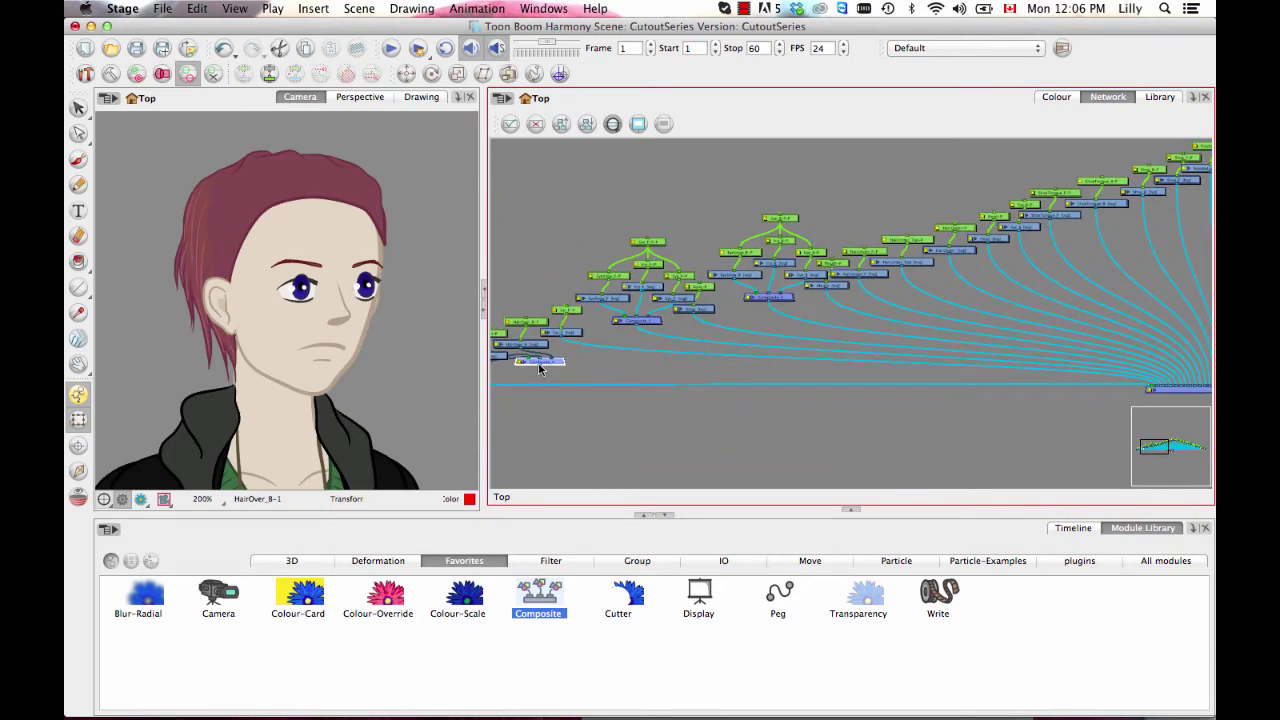
left_click_drag(539, 369, 1152, 389)
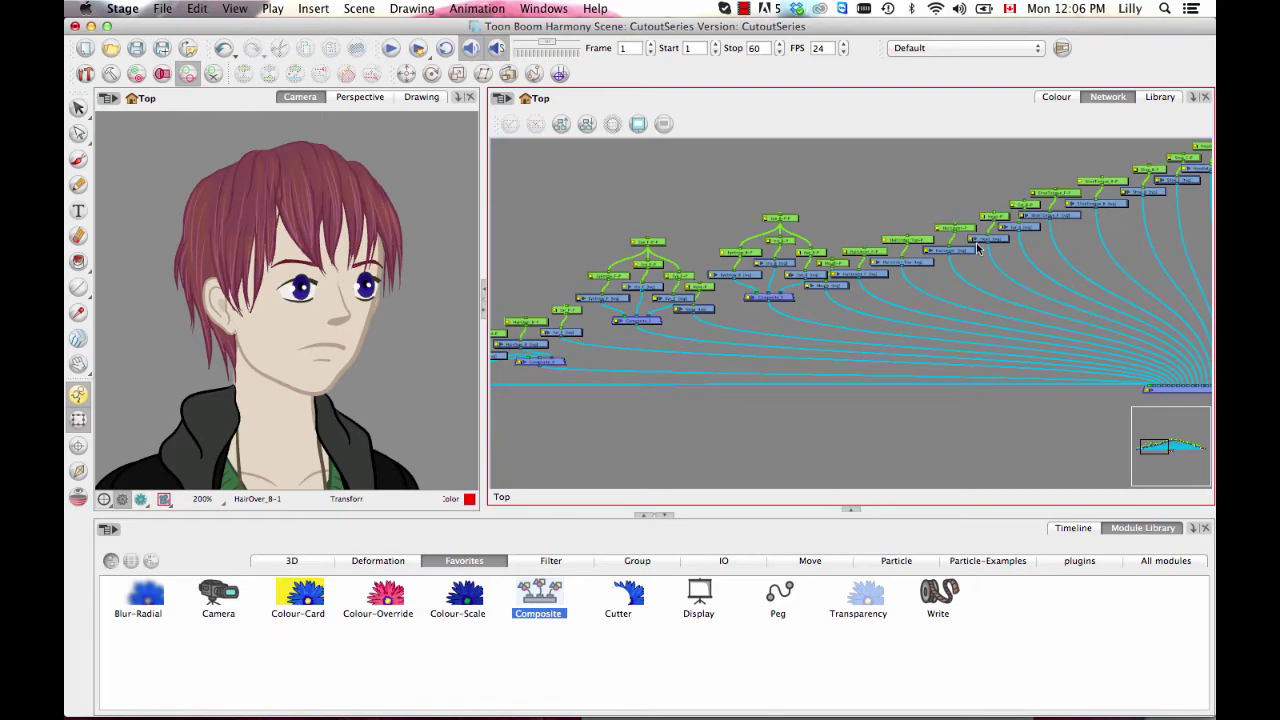
- Raise the HairOver_F-P, HairOver_M-P and HairOver_B-P pegs and space them out above their drawings
scroll(936, 392, "up", 4)
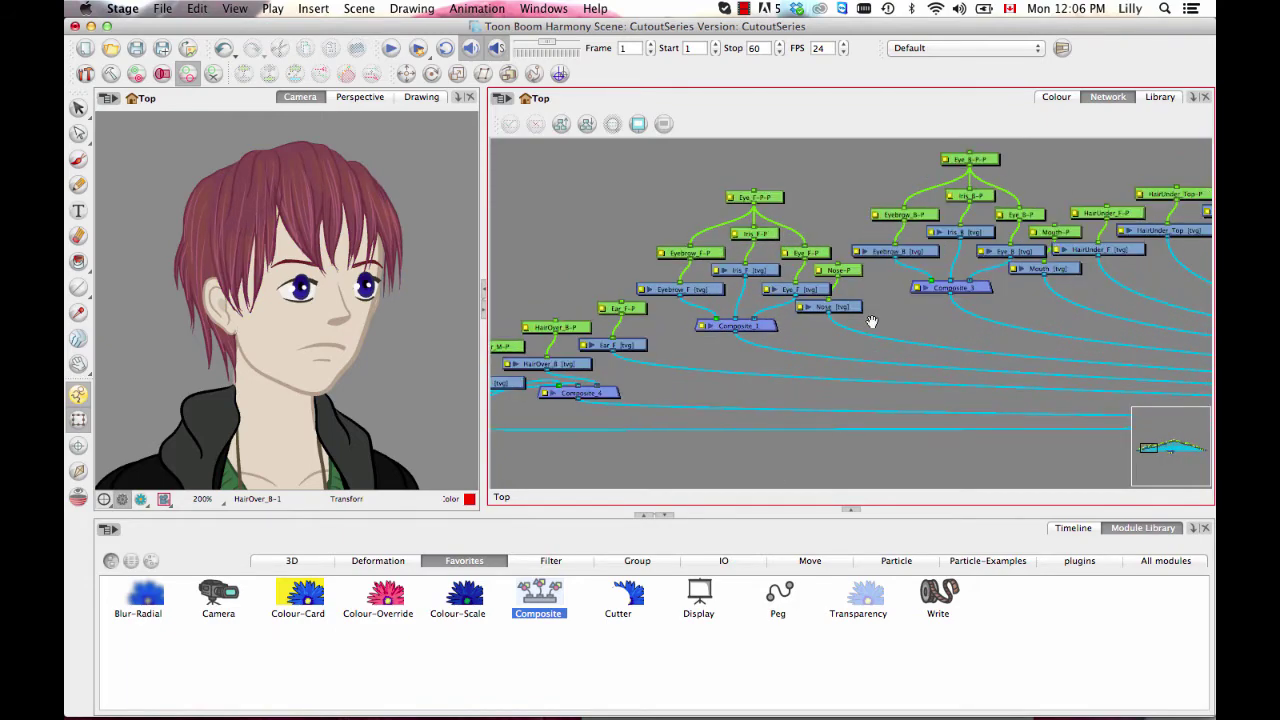
left_click_drag(870, 346, 621, 407)
left_click_drag(713, 332, 1193, 252)
left_click_drag(660, 355, 898, 315)
key("2")
left_click_drag(1004, 318, 959, 290)
left_click_drag(850, 342, 853, 313)
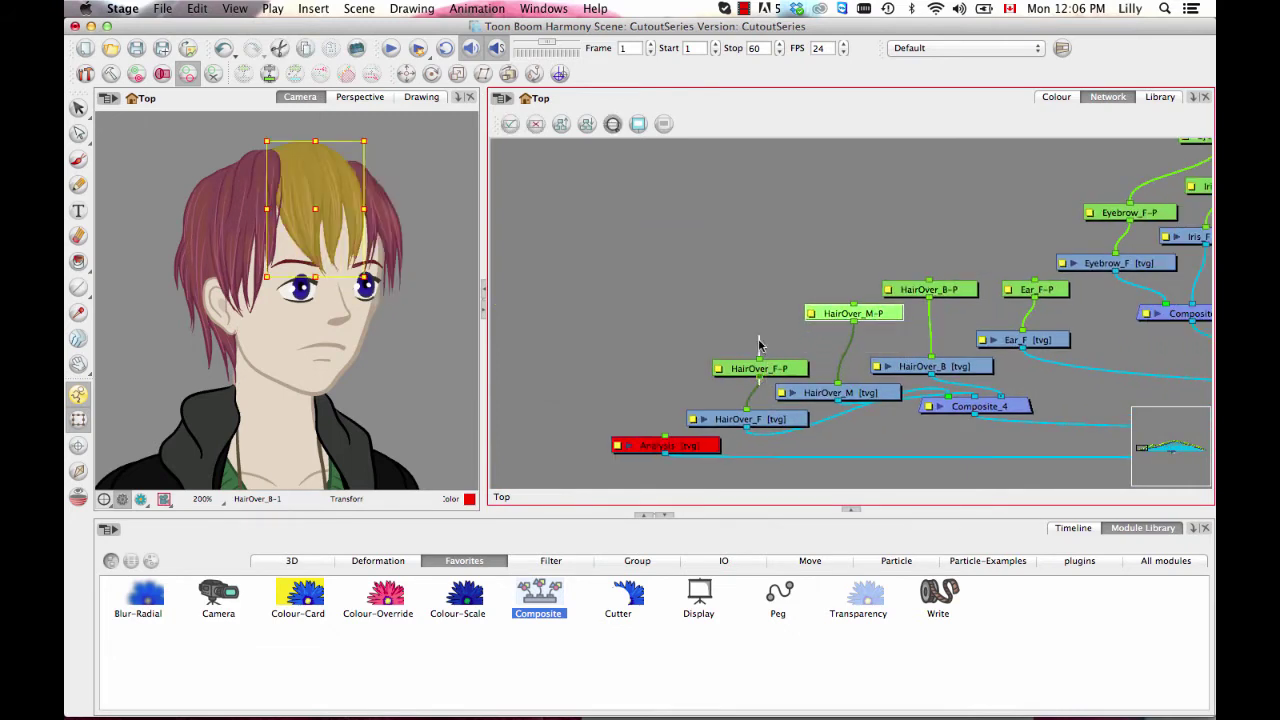
left_click_drag(786, 361, 769, 334)
left_click_drag(958, 296, 967, 288)
- Add a parent peg above HairOver_F-P, connect HairOver_M-P and HairOver_B-P to it, and centre it above all three pegs
left_click(790, 341)
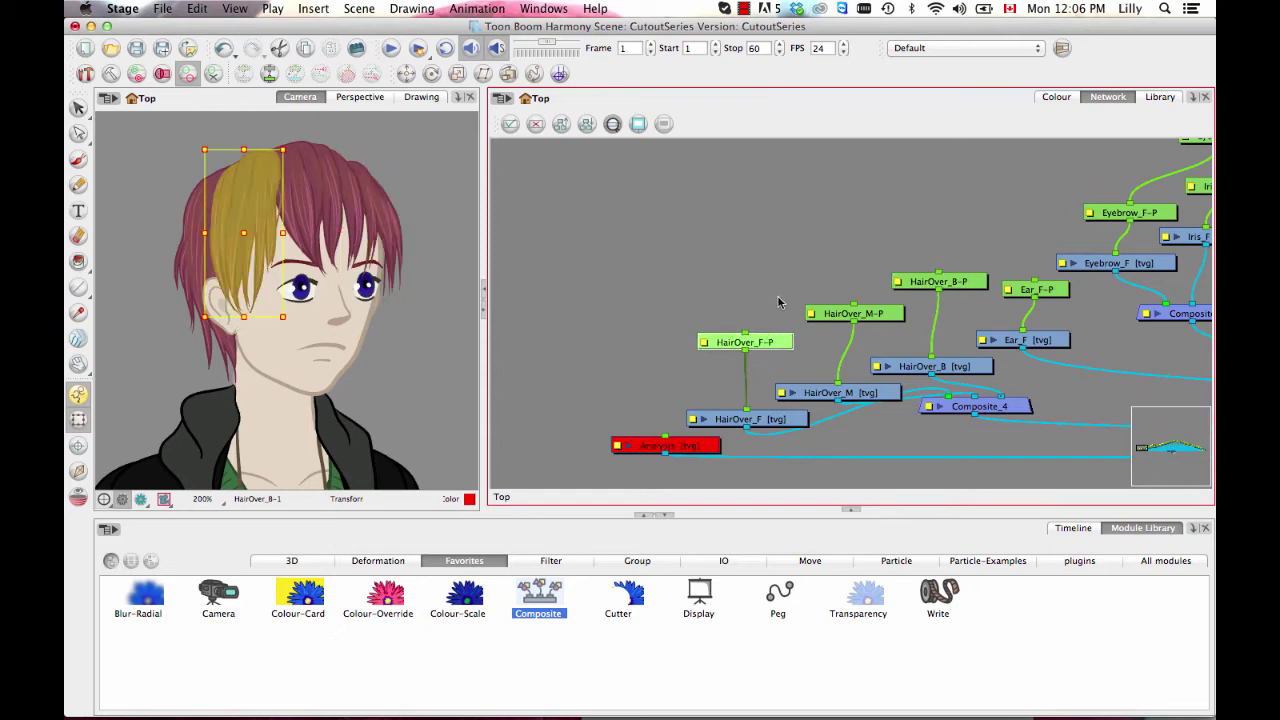
key("super+p")
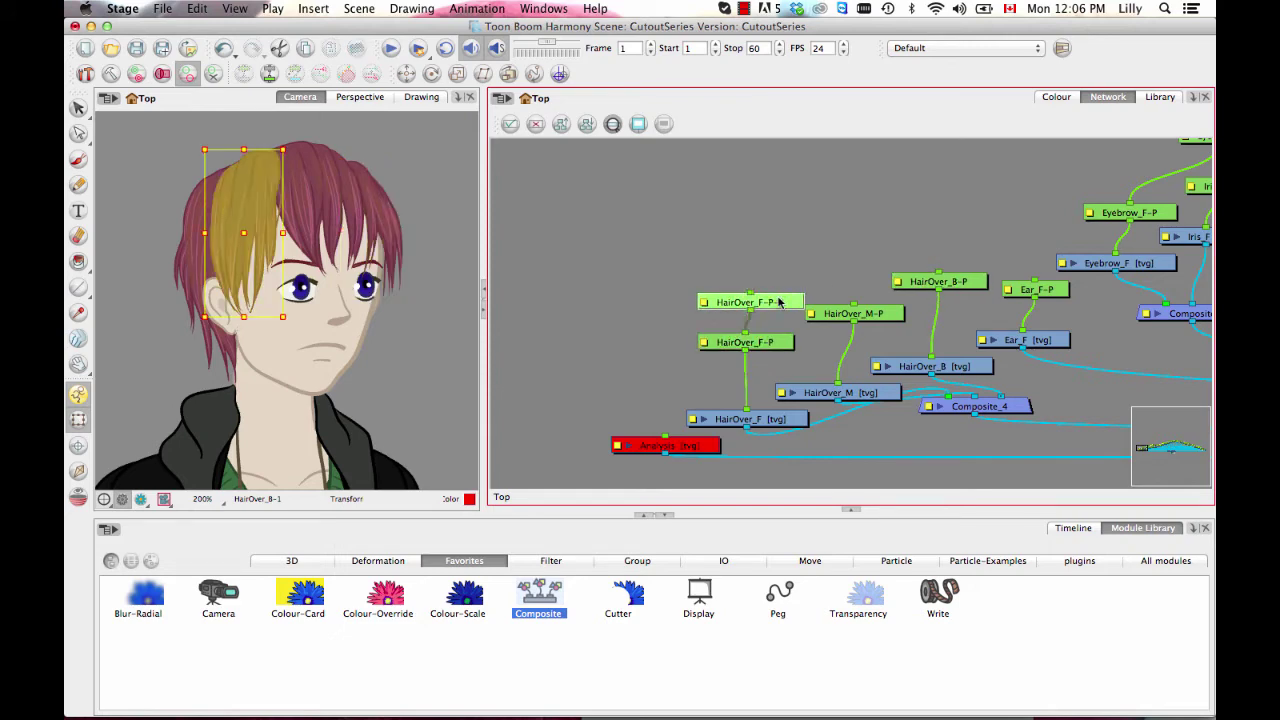
left_click_drag(750, 302, 853, 309)
left_click_drag(813, 236, 939, 273)
left_click(923, 182)
left_click_drag(845, 227, 890, 201)
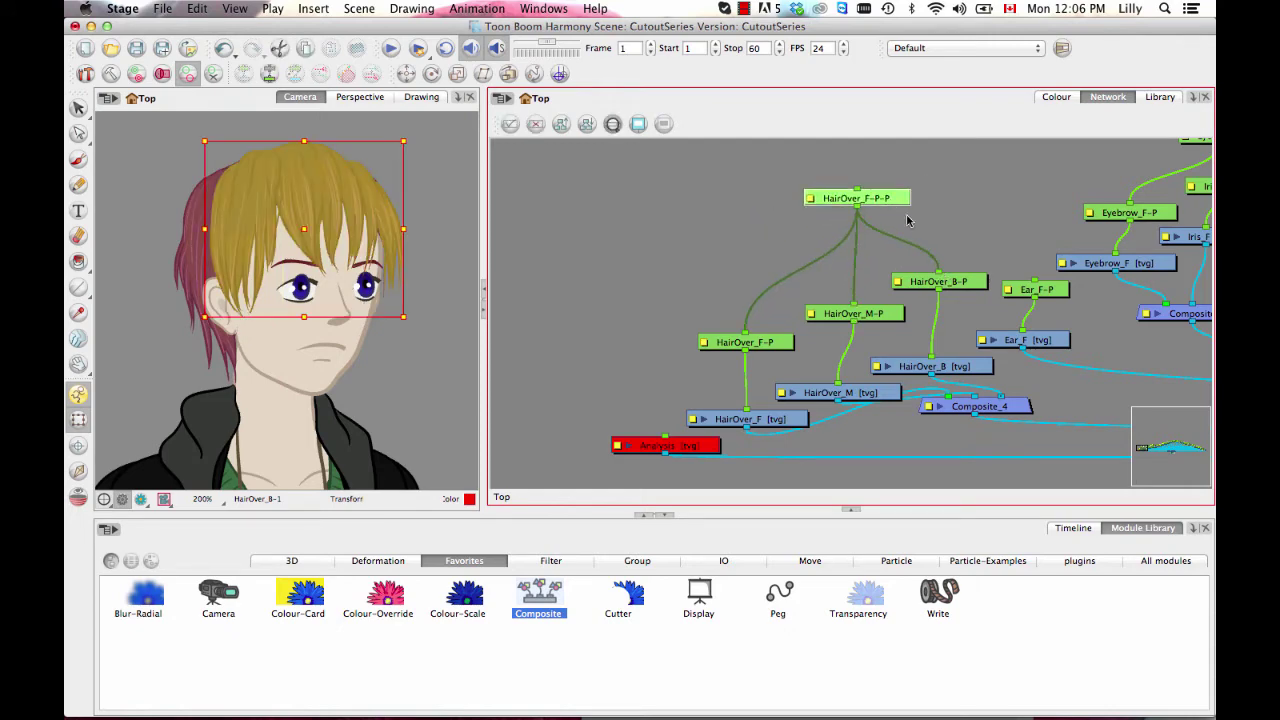
left_click(975, 253)
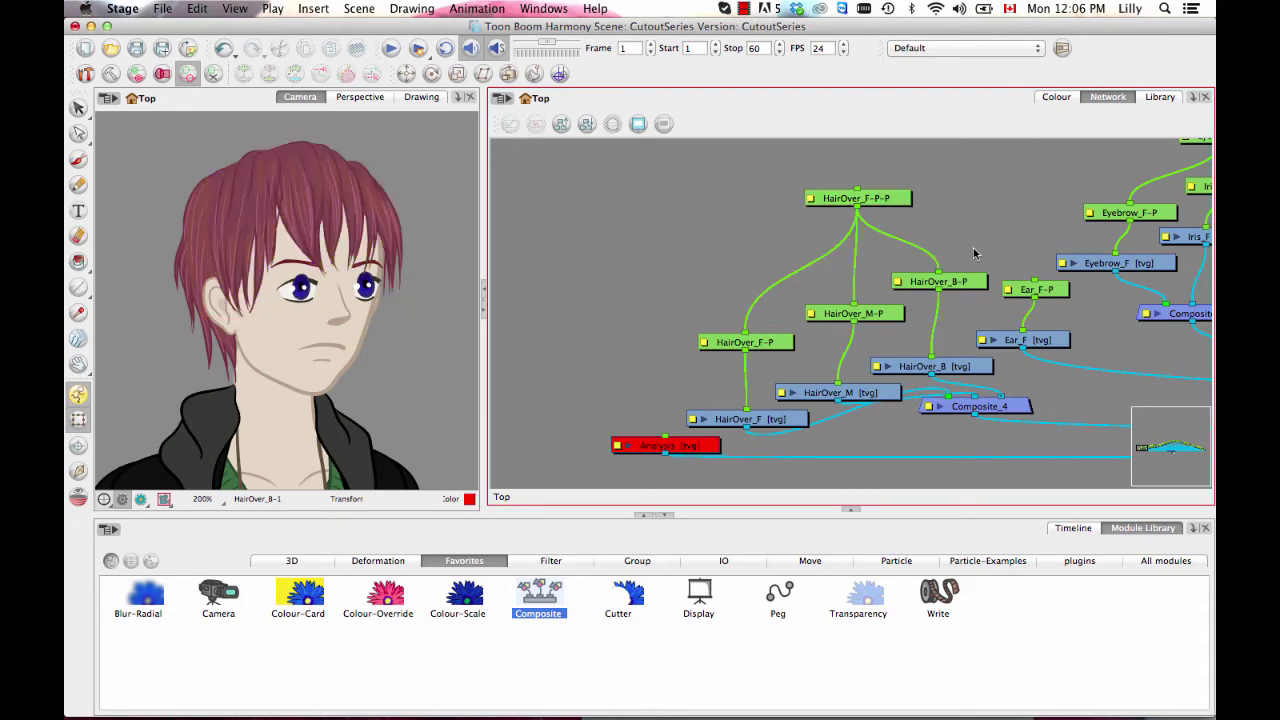
- Add a Composite module below the HairUnder drawing and insert it on that drawing's output connection
scroll(952, 295, "right", 10)
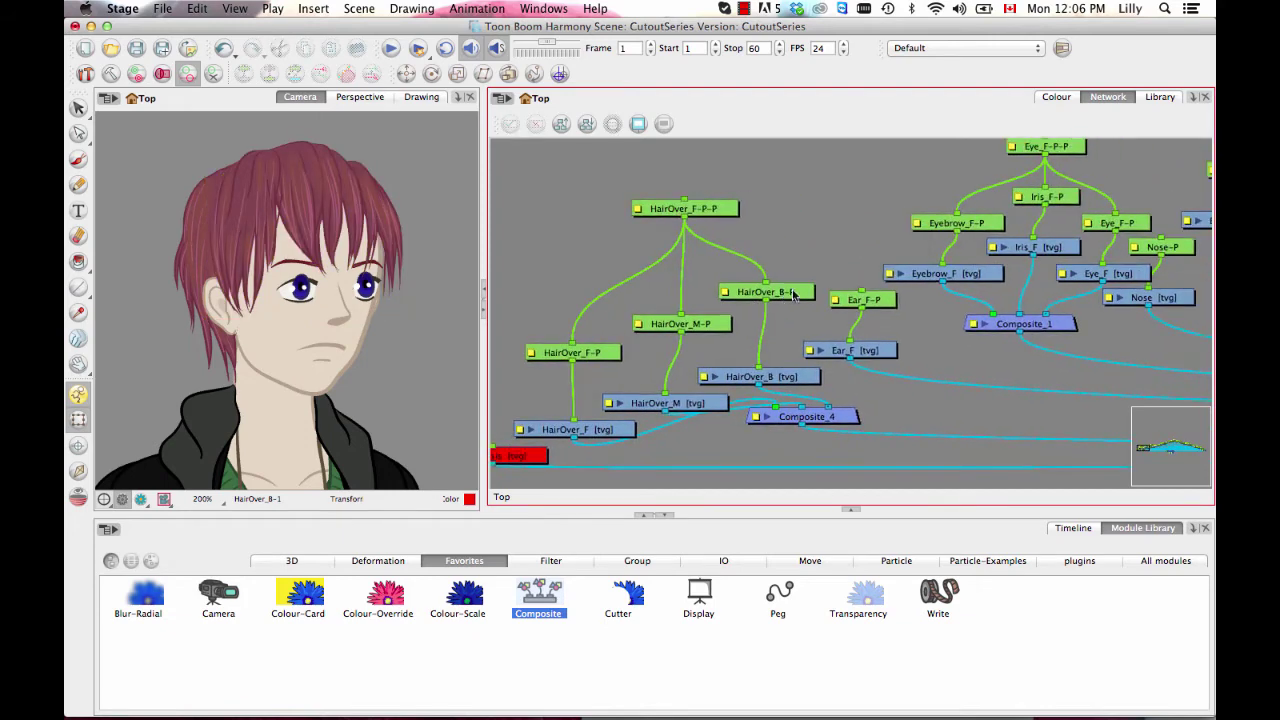
scroll(858, 290, "right", 10)
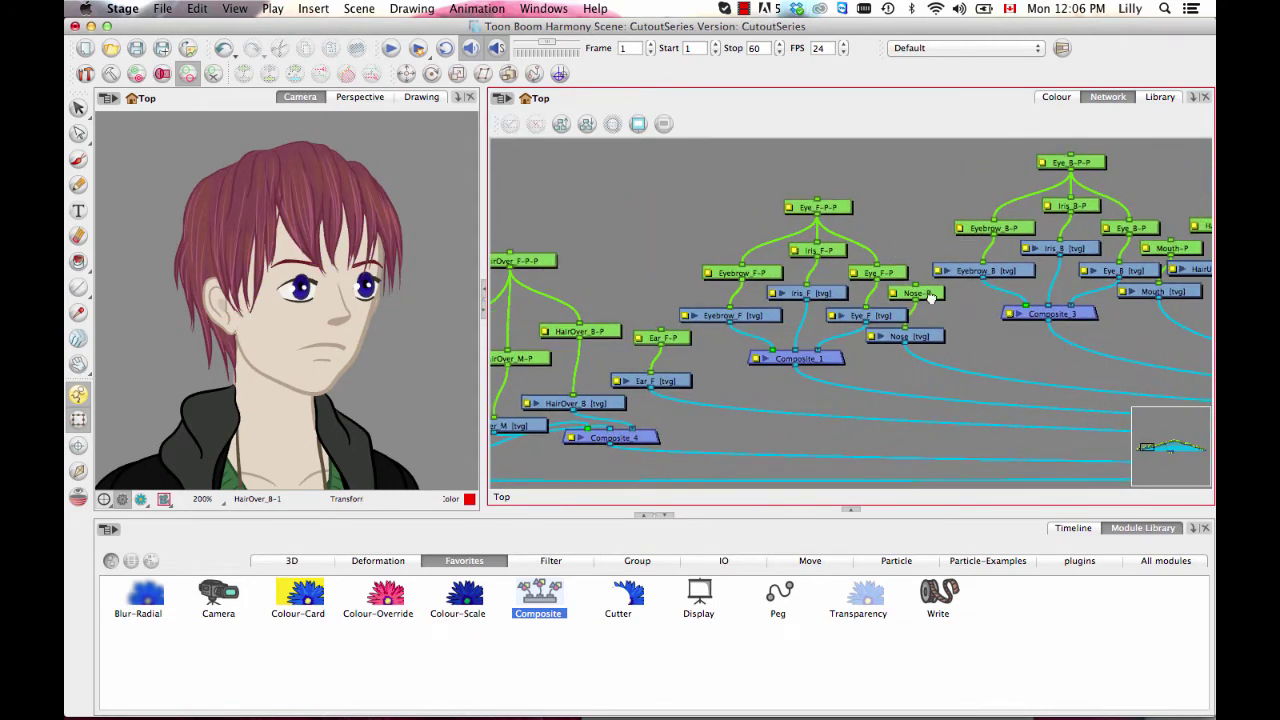
scroll(987, 301, "right", 10)
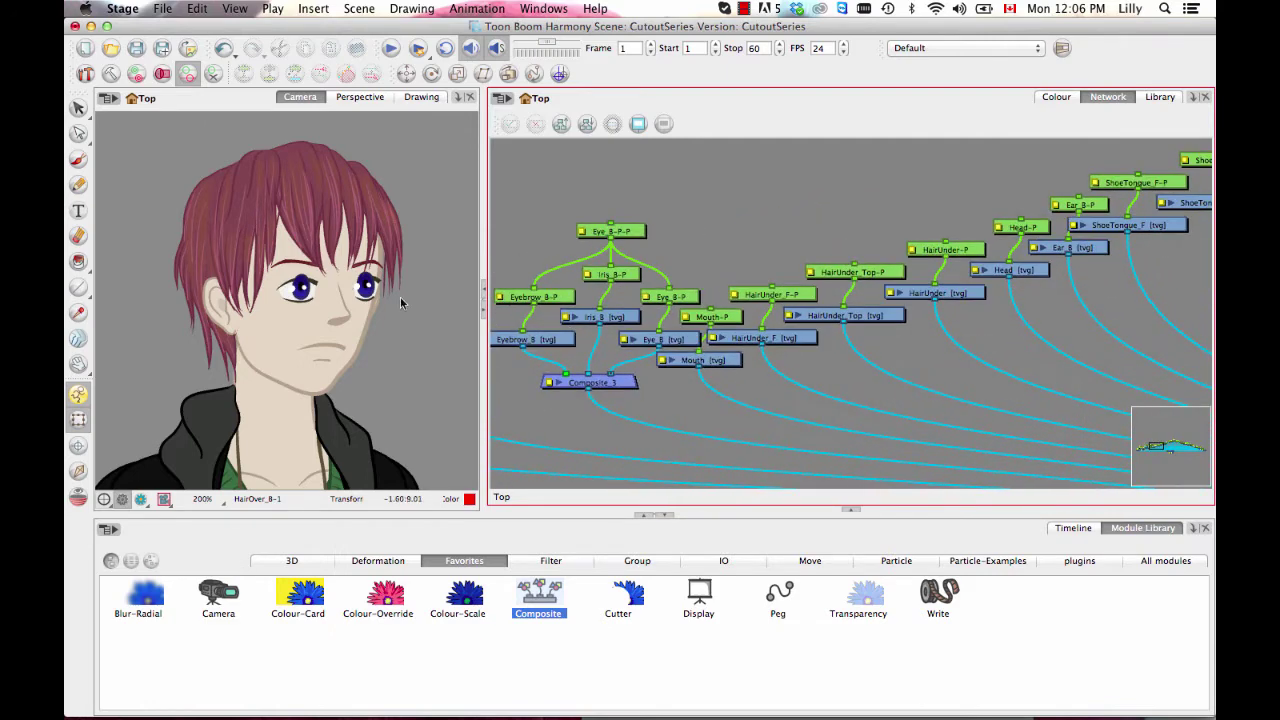
scroll(951, 303, "right", 5)
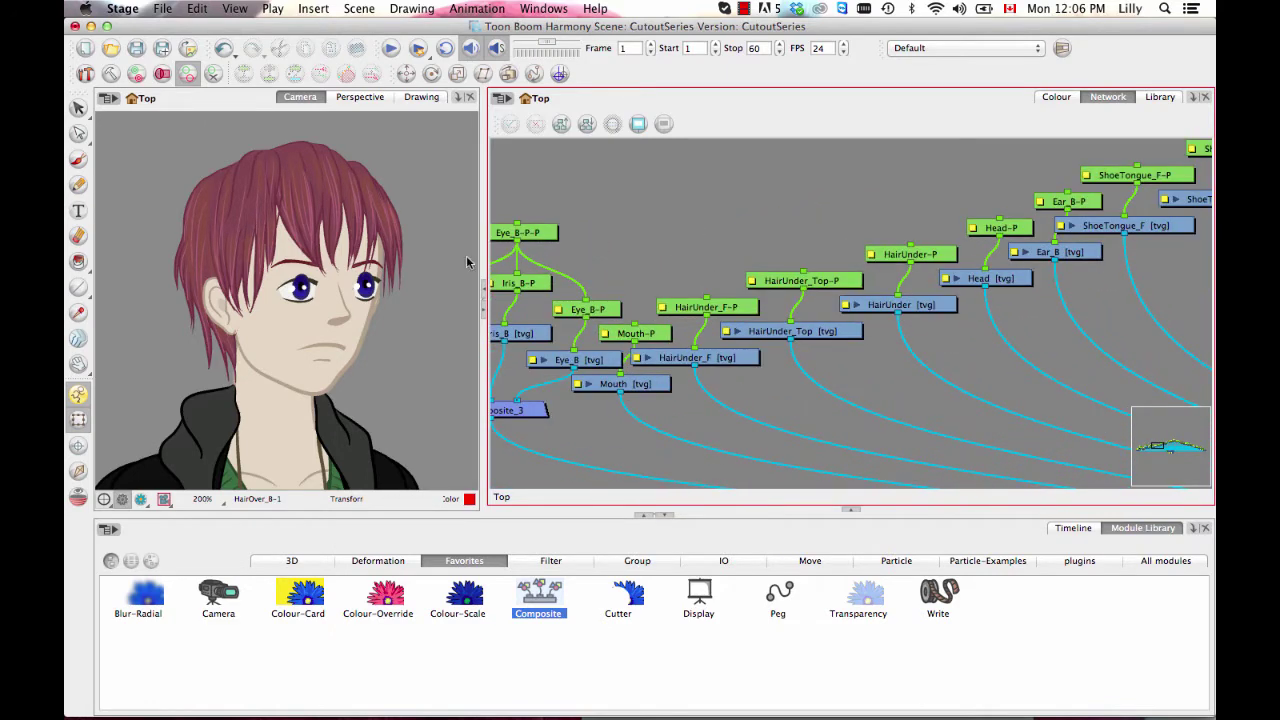
left_click(832, 331)
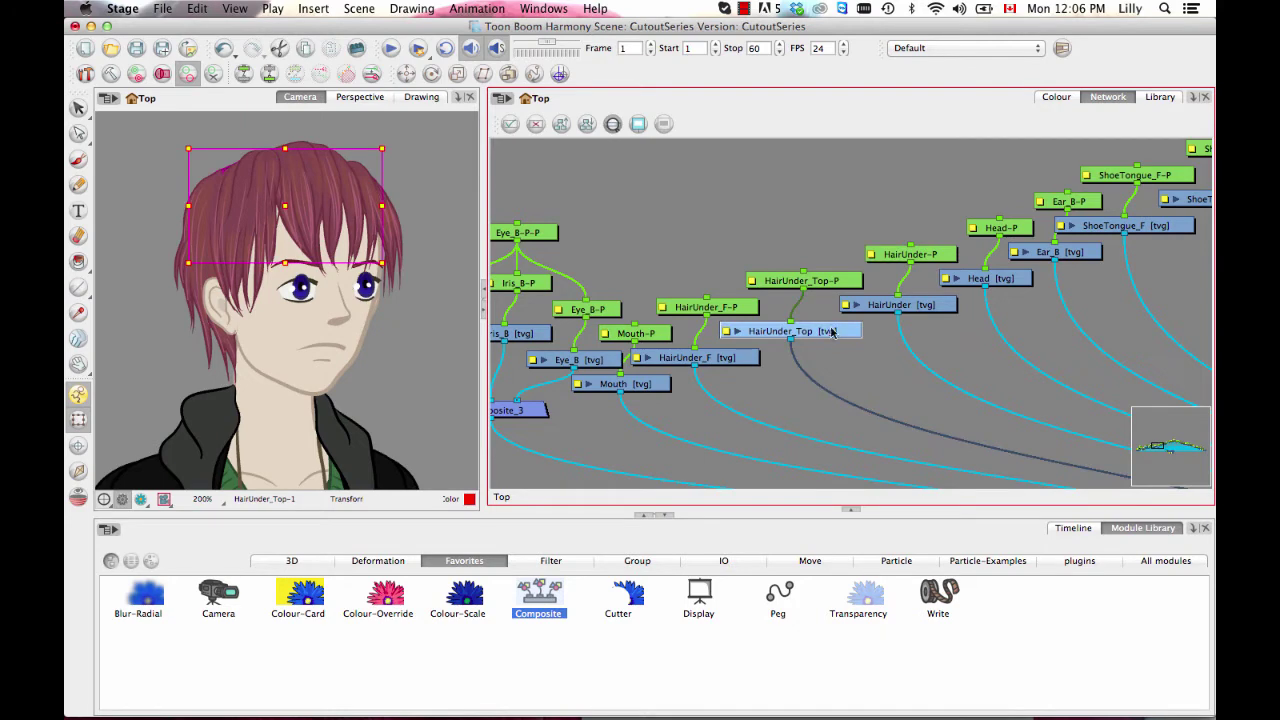
left_click(913, 307)
scroll(908, 340, "right", 5)
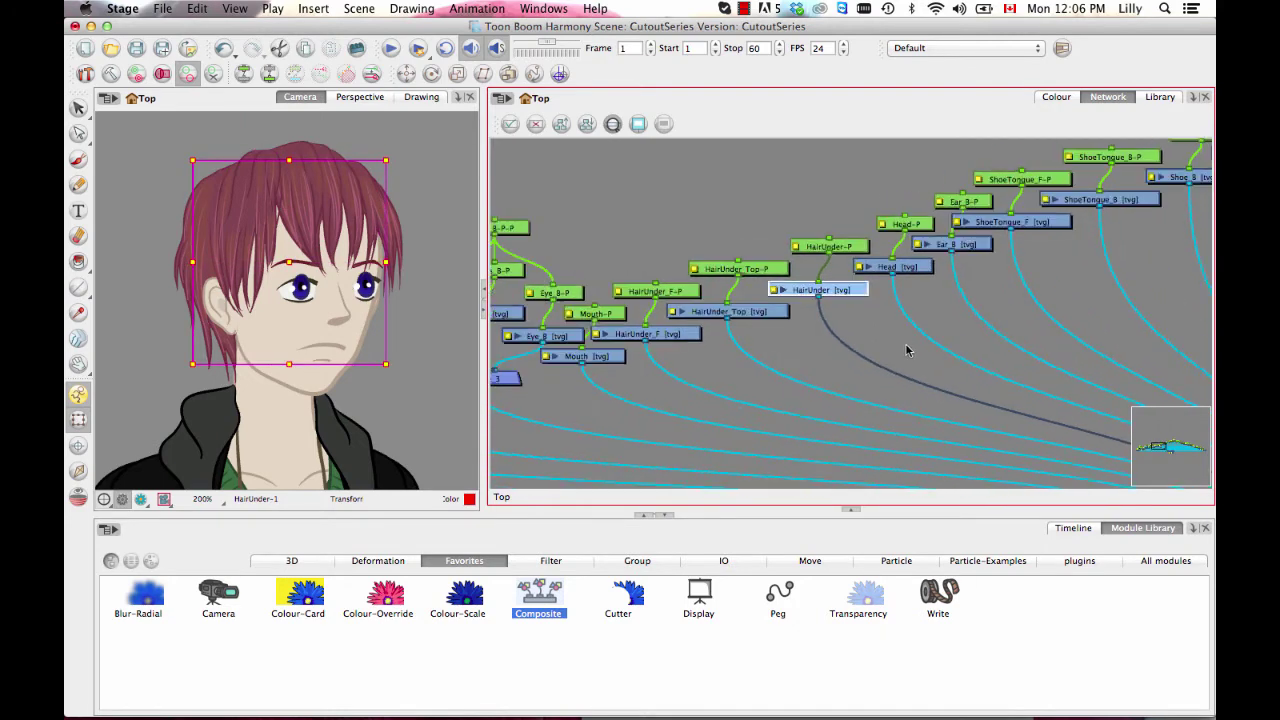
left_click(814, 365)
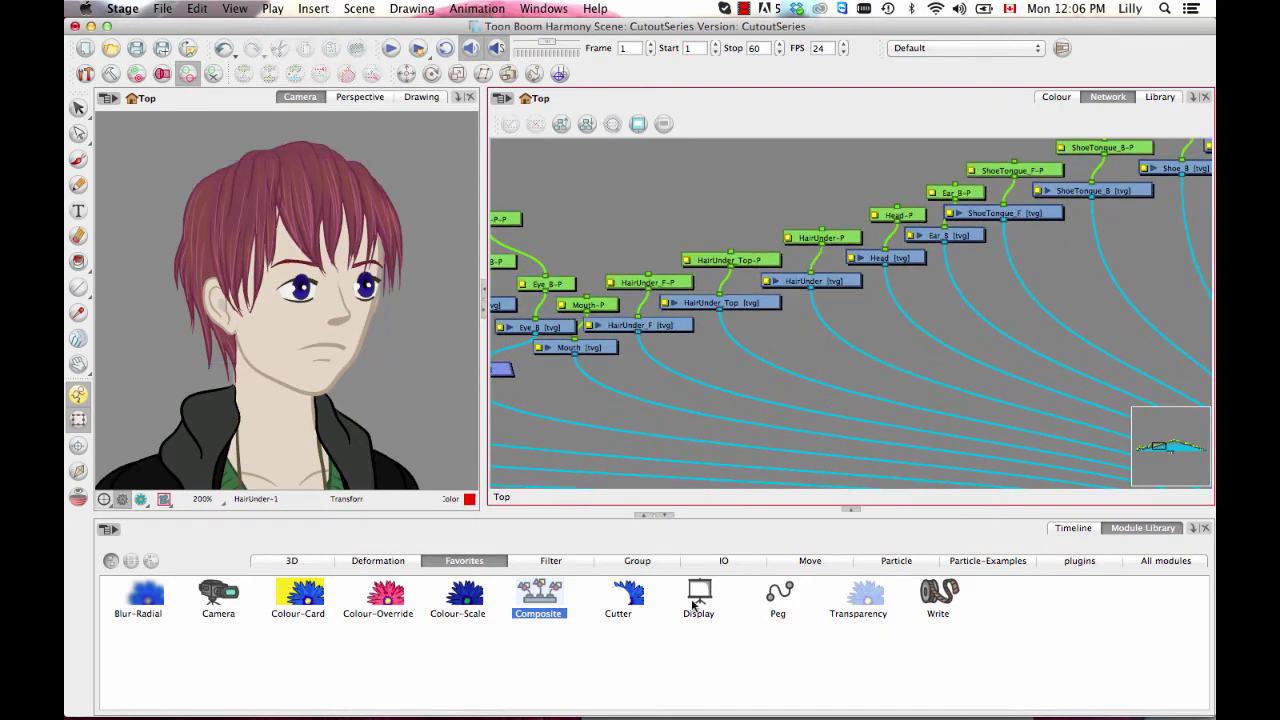
left_click_drag(540, 596, 836, 347)
- Set the mode of Composite_5, below the HairUnder drawings, to Pass Through
double_click(811, 346)
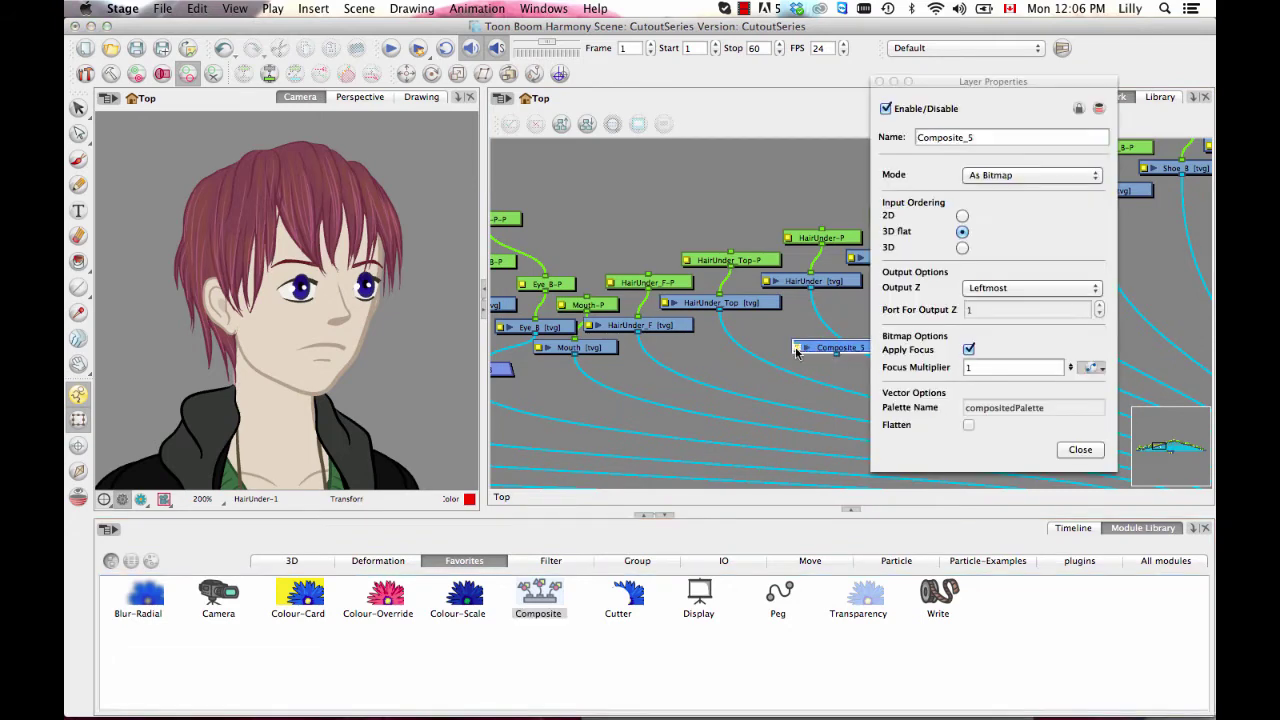
left_click(1003, 175)
left_click(995, 189)
left_click(1081, 450)
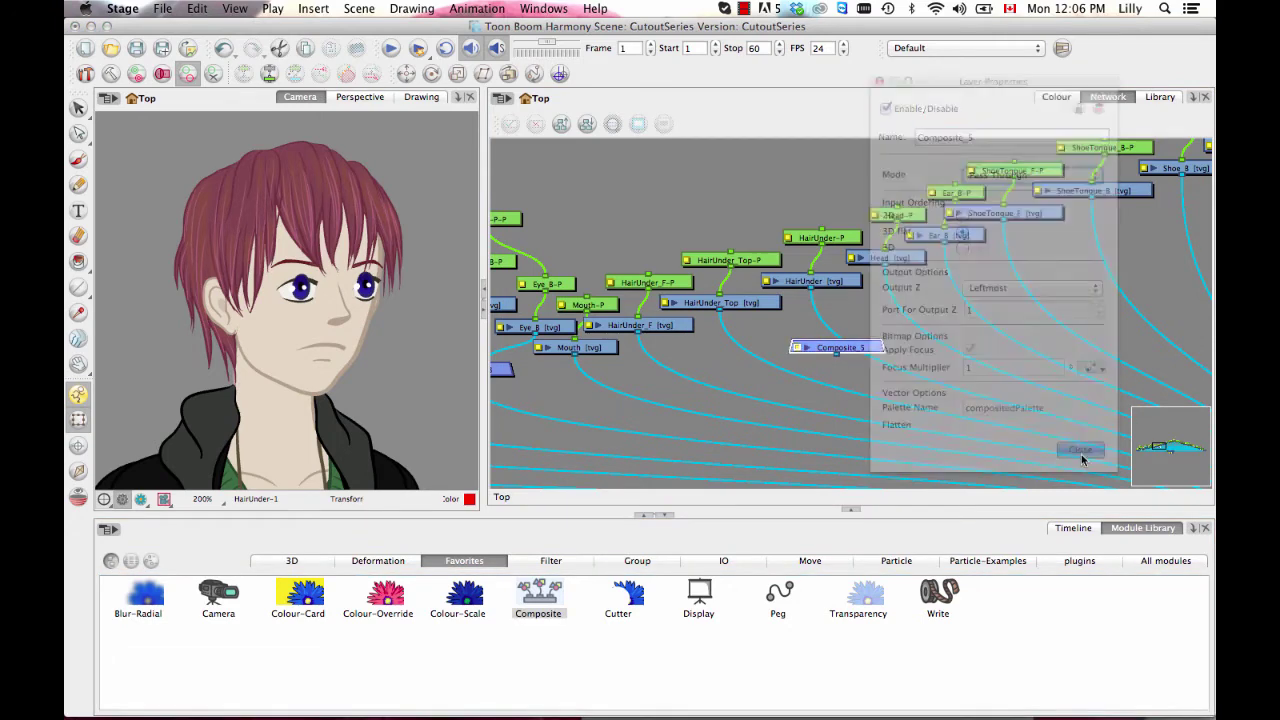
- Connect the HairUnder_Top and HairUnder_F drawings to Composite_5 and reposition the composite below them
left_click_drag(720, 308, 837, 343)
left_click_drag(638, 332, 815, 343)
left_click_drag(862, 350, 836, 370)
left_click_drag(694, 302, 1020, 424)
- Add a parent peg above HairUnder_F-P, raise it above the group, and connect HairUnder_Top-P and HairUnder-P to it
left_click(581, 302)
key("super+p")
left_click_drag(586, 268, 687, 187)
left_click_drag(687, 195, 658, 277)
left_click_drag(687, 195, 750, 255)
- Move the ShoeTongue_F and ShoeTongue_B drawings with their pegs away from the Ear_B drawing
left_click_drag(873, 261, 681, 332)
left_click(681, 332)
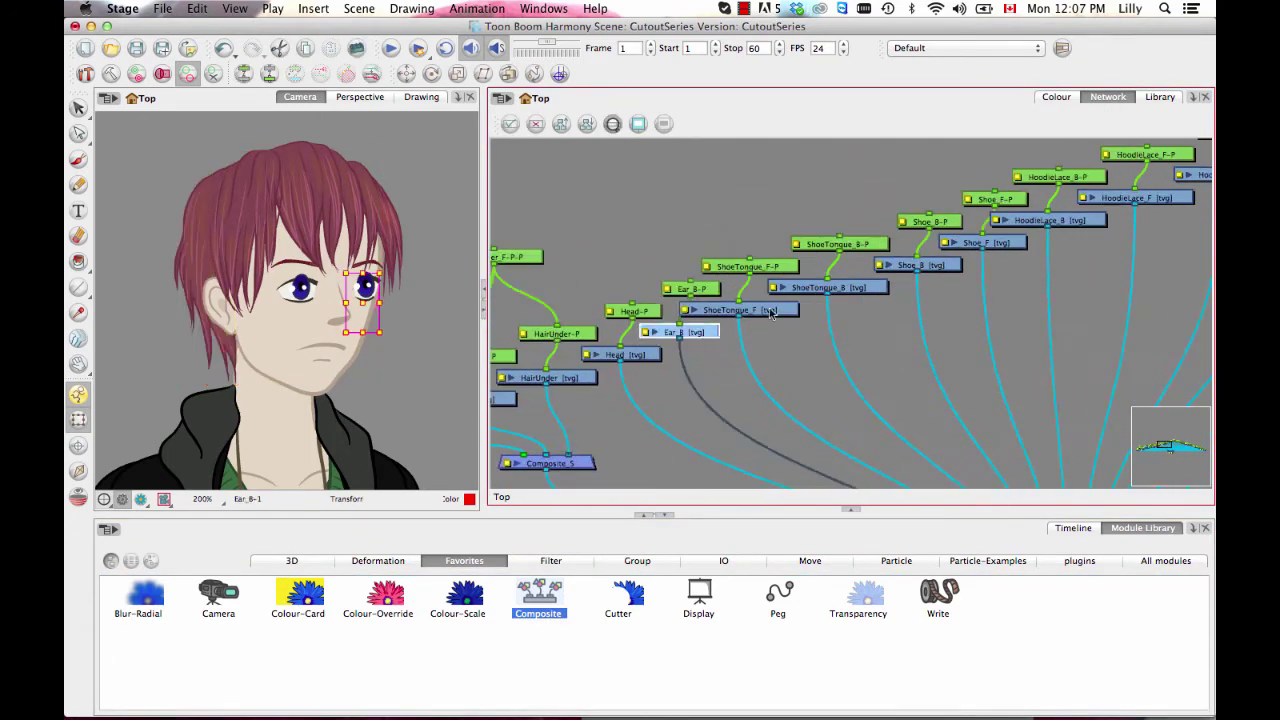
left_click(836, 280)
left_click_drag(849, 183, 953, 299)
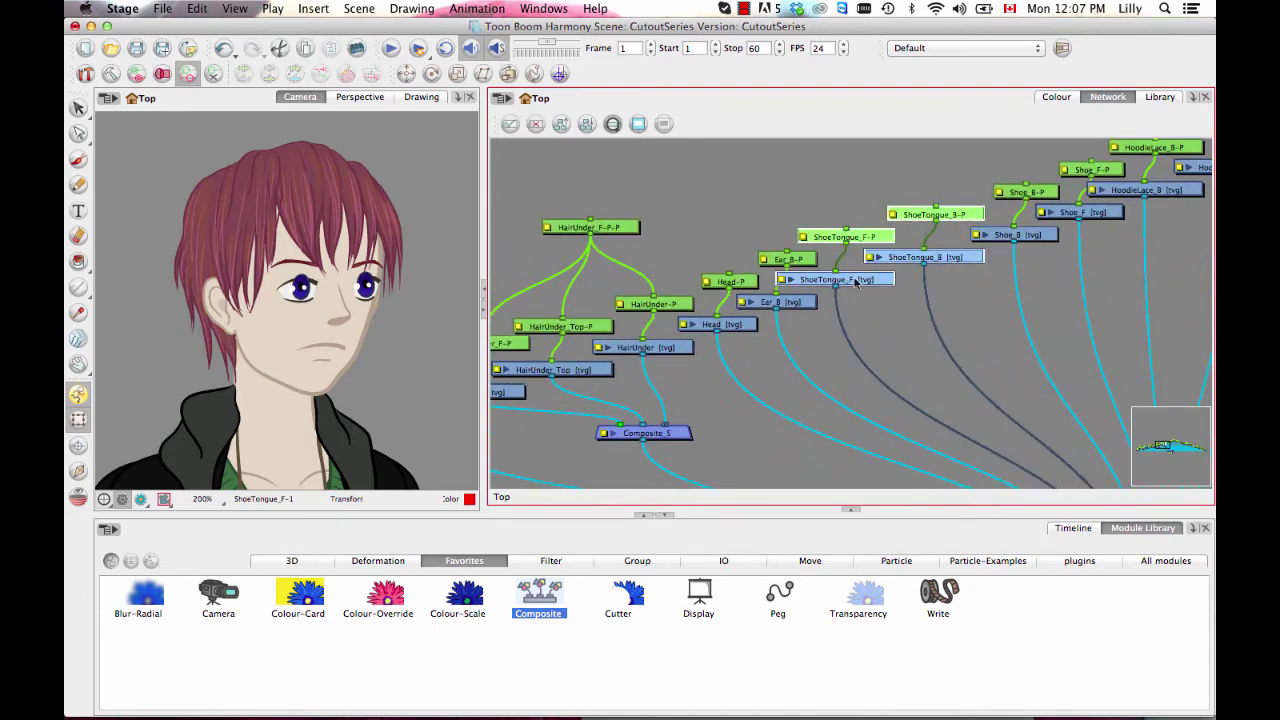
left_click_drag(856, 283, 982, 241)
left_click(887, 284)
- Add a parent peg above Eye_F-P-P and place it higher, between the two eye groups
left_click_drag(852, 360, 968, 306)
key("1")
key("1")
left_click_drag(824, 315, 939, 283)
left_click_drag(752, 315, 823, 323)
key("2")
key("2")
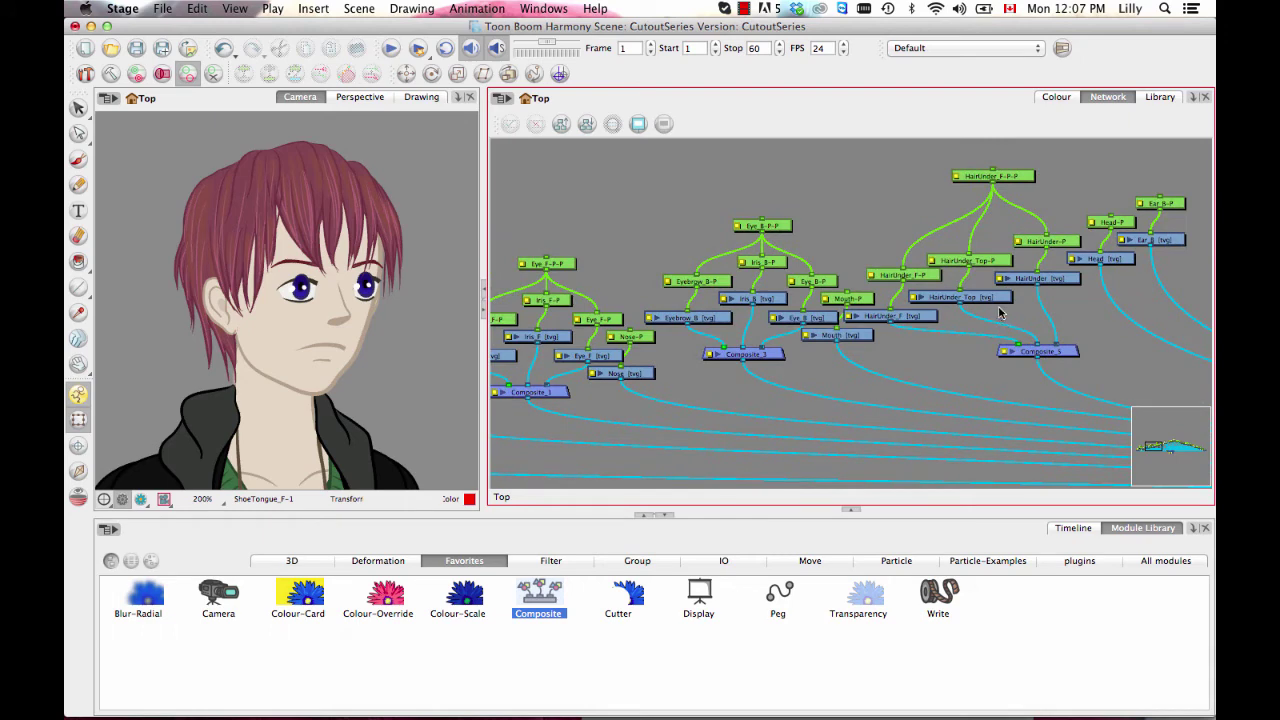
left_click_drag(722, 291, 773, 333)
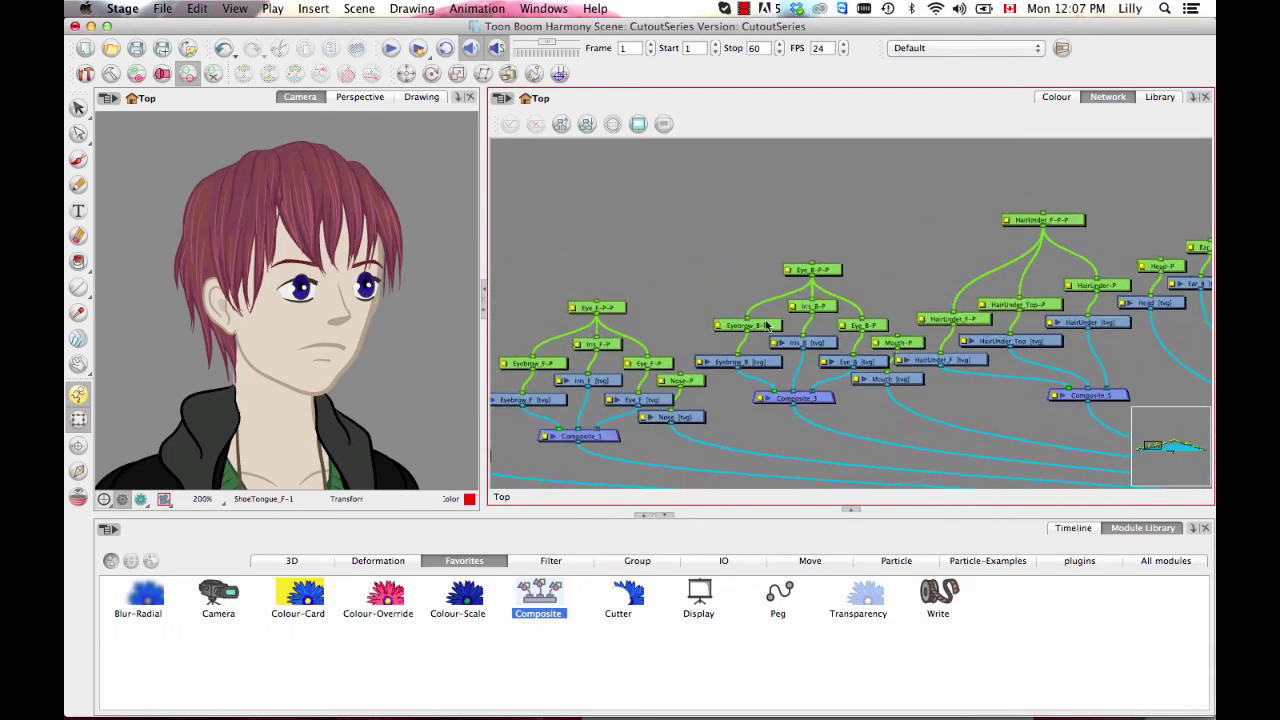
left_click(617, 308)
left_click_drag(735, 277, 775, 290)
key("2")
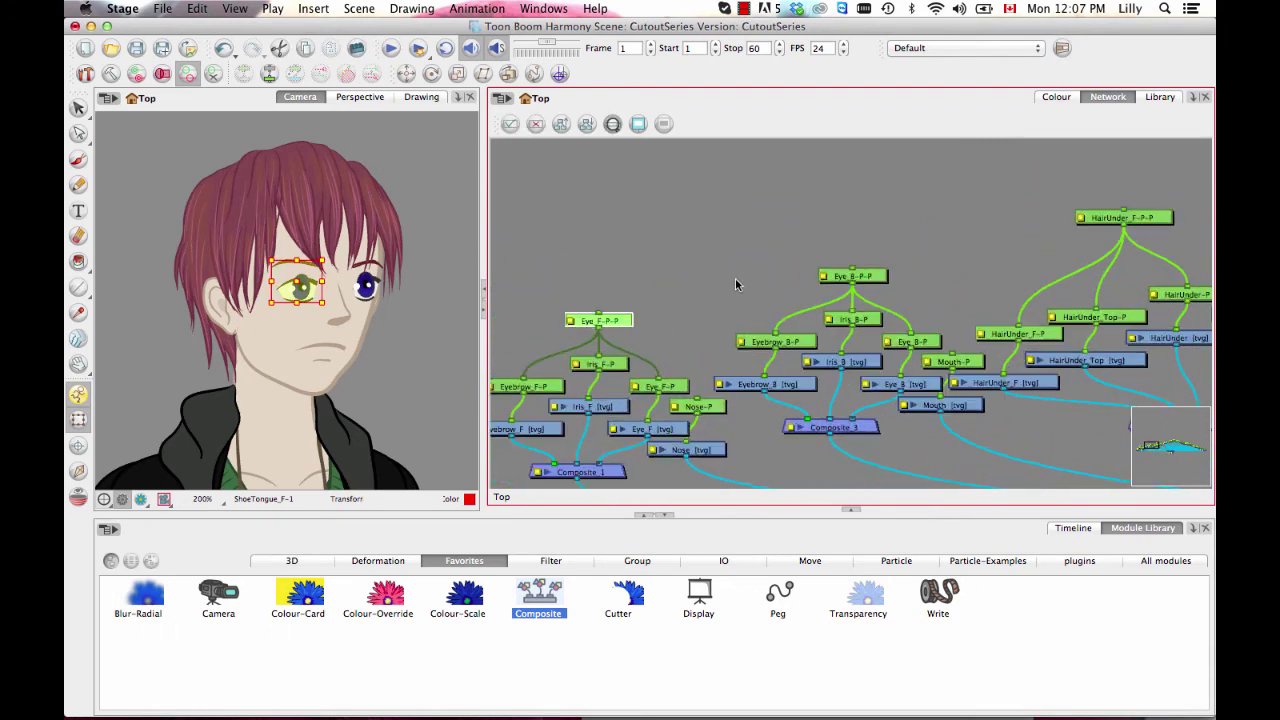
left_click_drag(710, 260, 737, 218)
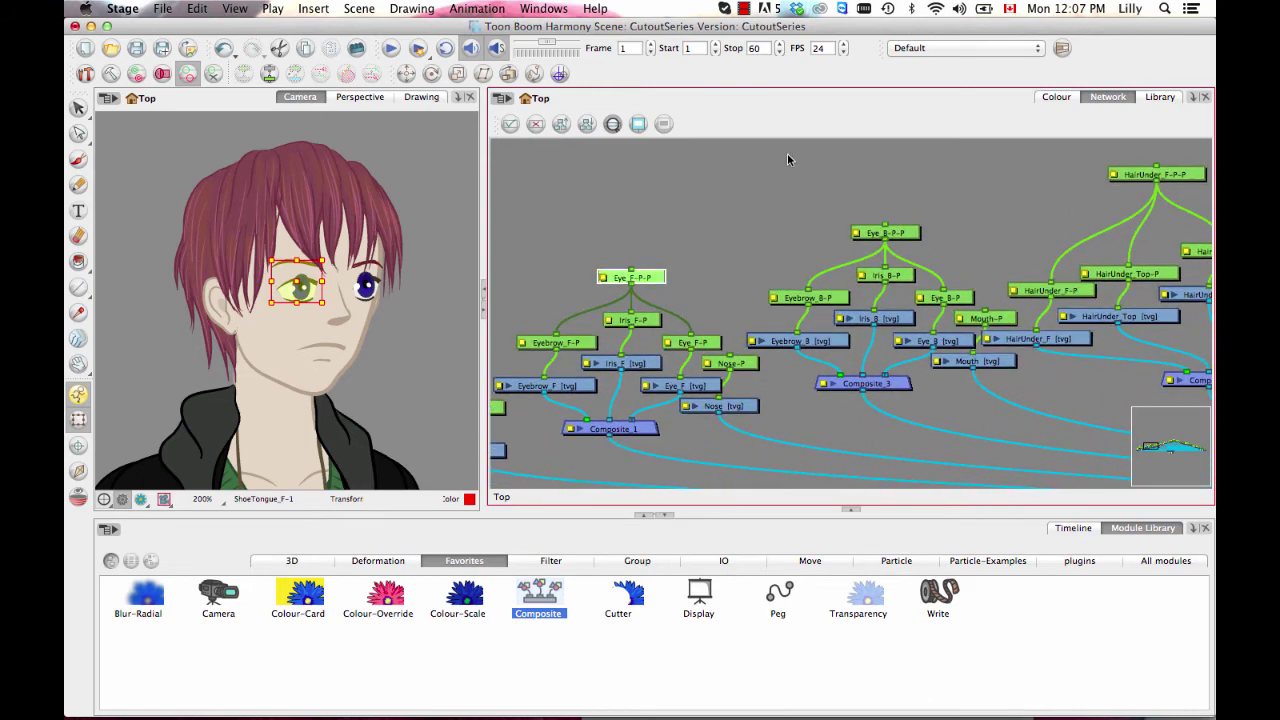
key("ctrl+p")
left_click_drag(659, 244, 716, 178)
- Rename the new peg above Eye_F-P-P to FacialFeatures-P-P-P
double_click(716, 178)
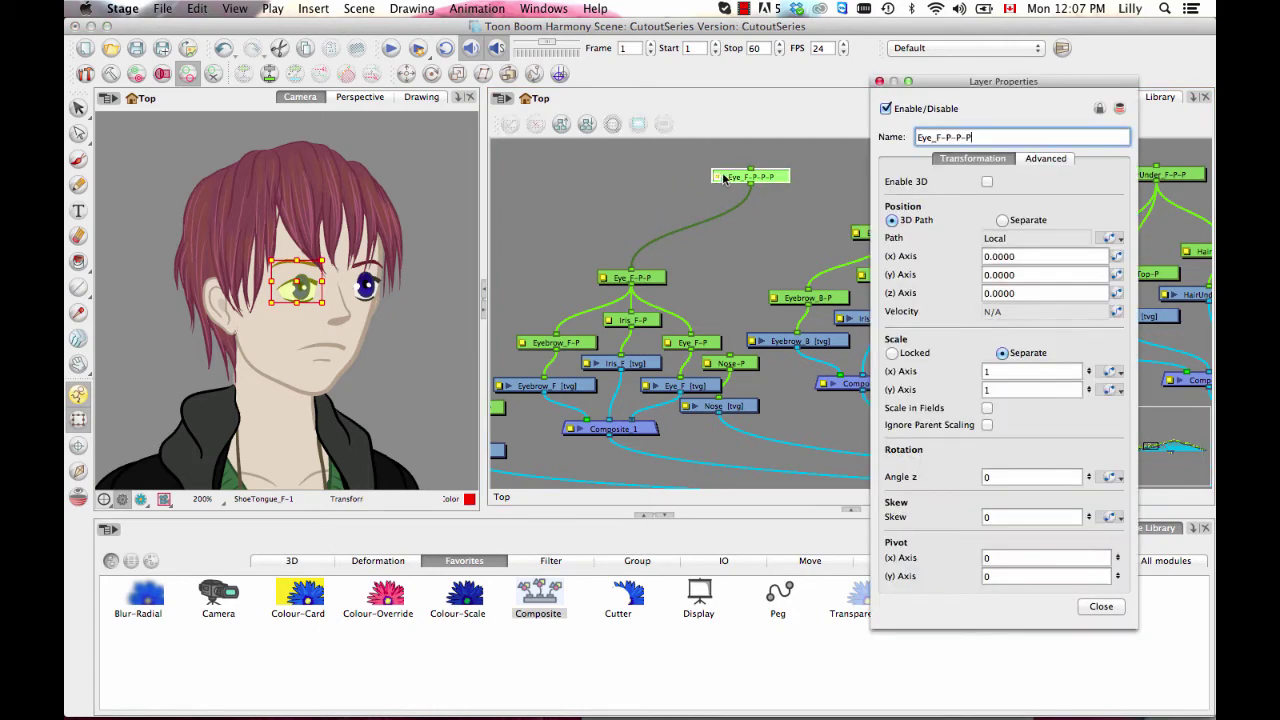
double_click(939, 138)
type("Fa")
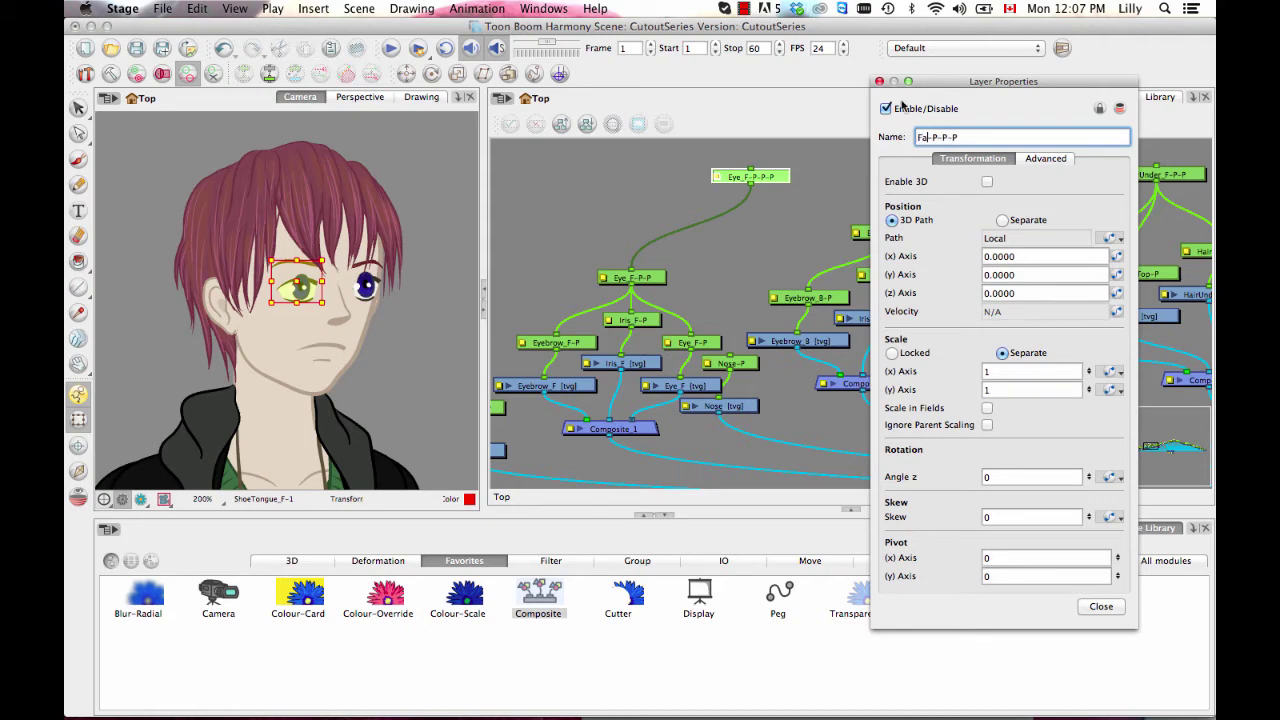
type("cialFeatures")
key("Return")
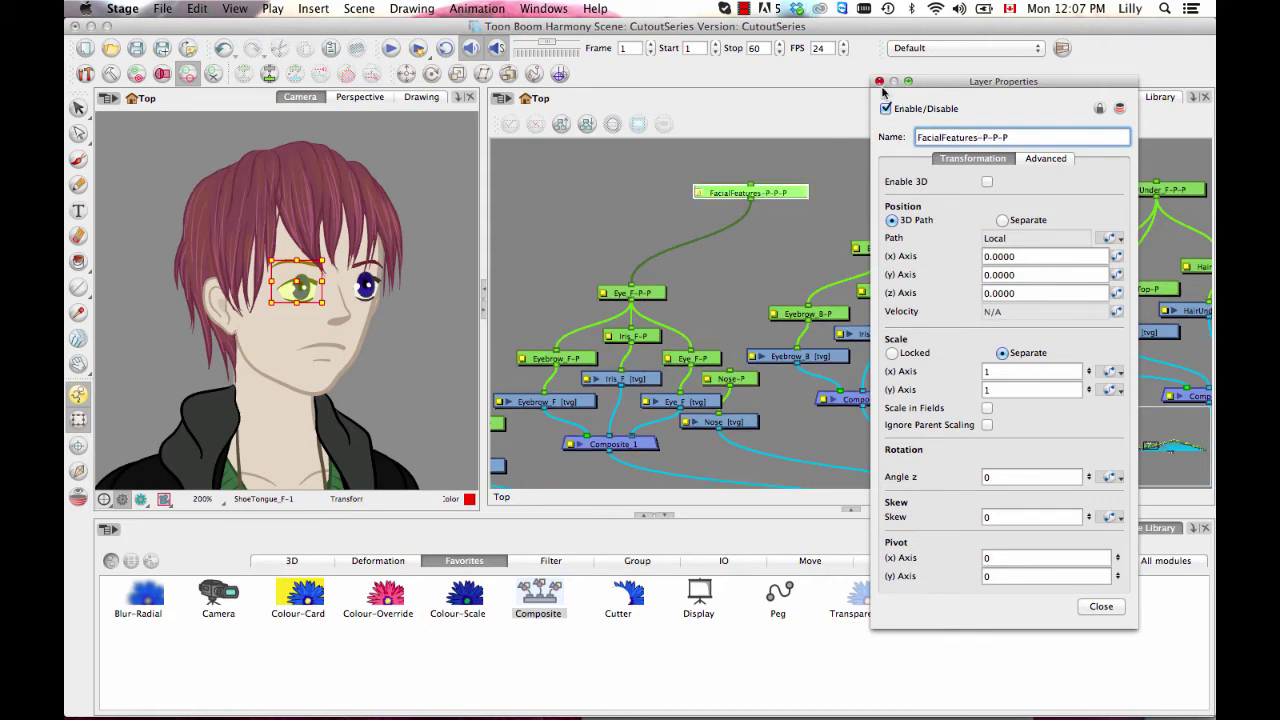
- Attach the Nose-P, Eye_B-P-P and Mouth-P pegs to the FacialFeatures-P-P-P peg as its children
left_click(880, 82)
left_click_drag(821, 199, 830, 292)
left_click_drag(750, 205, 684, 424)
left_click_drag(750, 205, 937, 376)
left_click(904, 227)
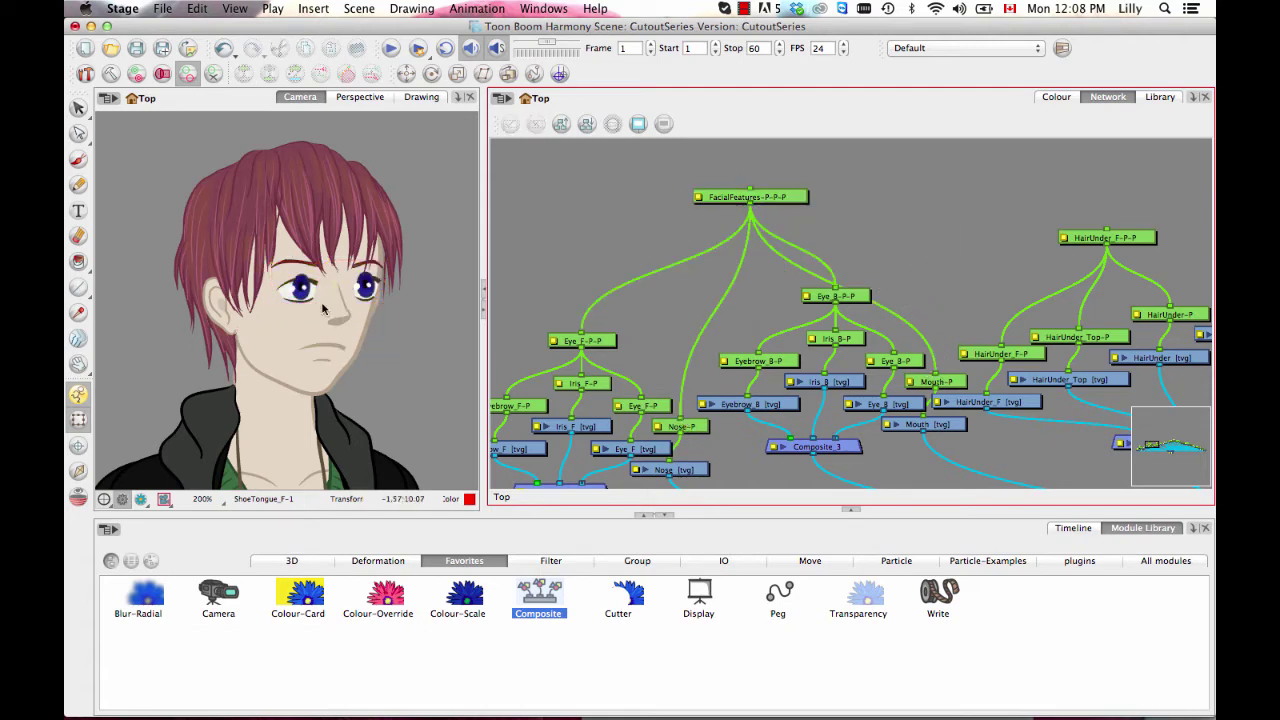
- Try moving all facial features slightly upward in the camera view using the FacialFeatures-P-P-P peg
left_click(786, 193)
left_click_drag(846, 270, 893, 305)
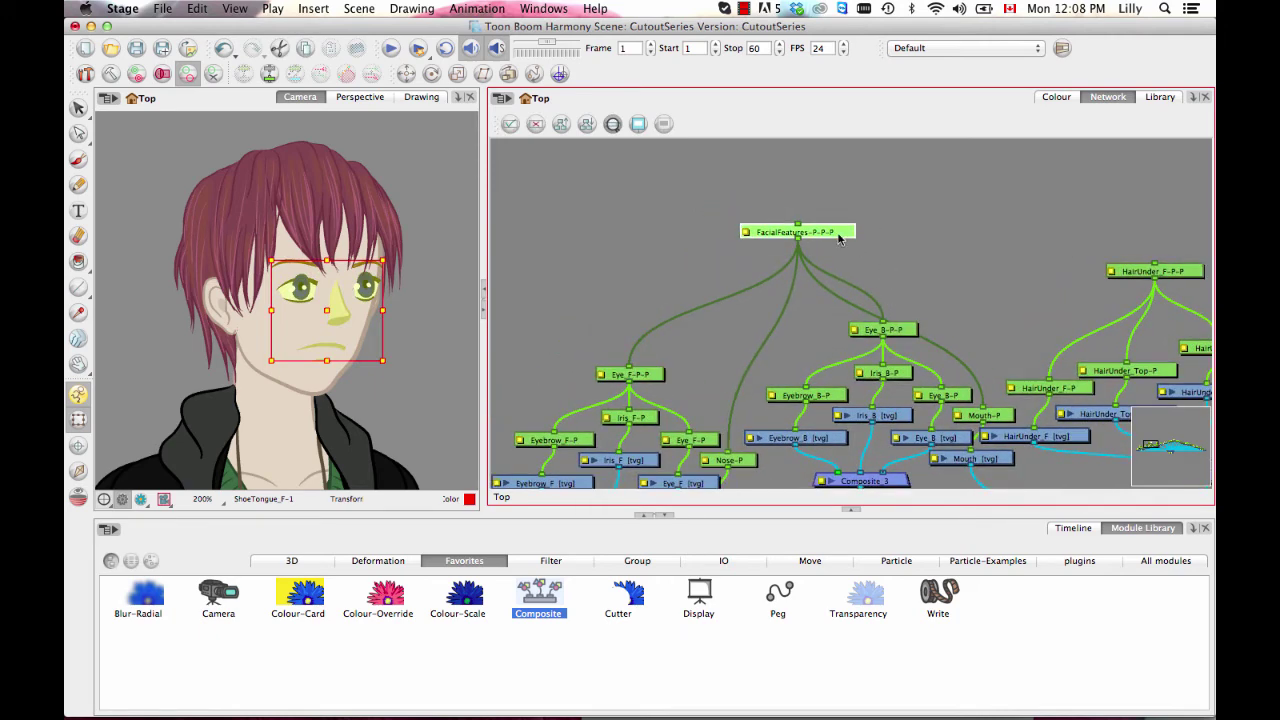
left_click_drag(839, 236, 839, 230)
left_click_drag(329, 311, 331, 301)
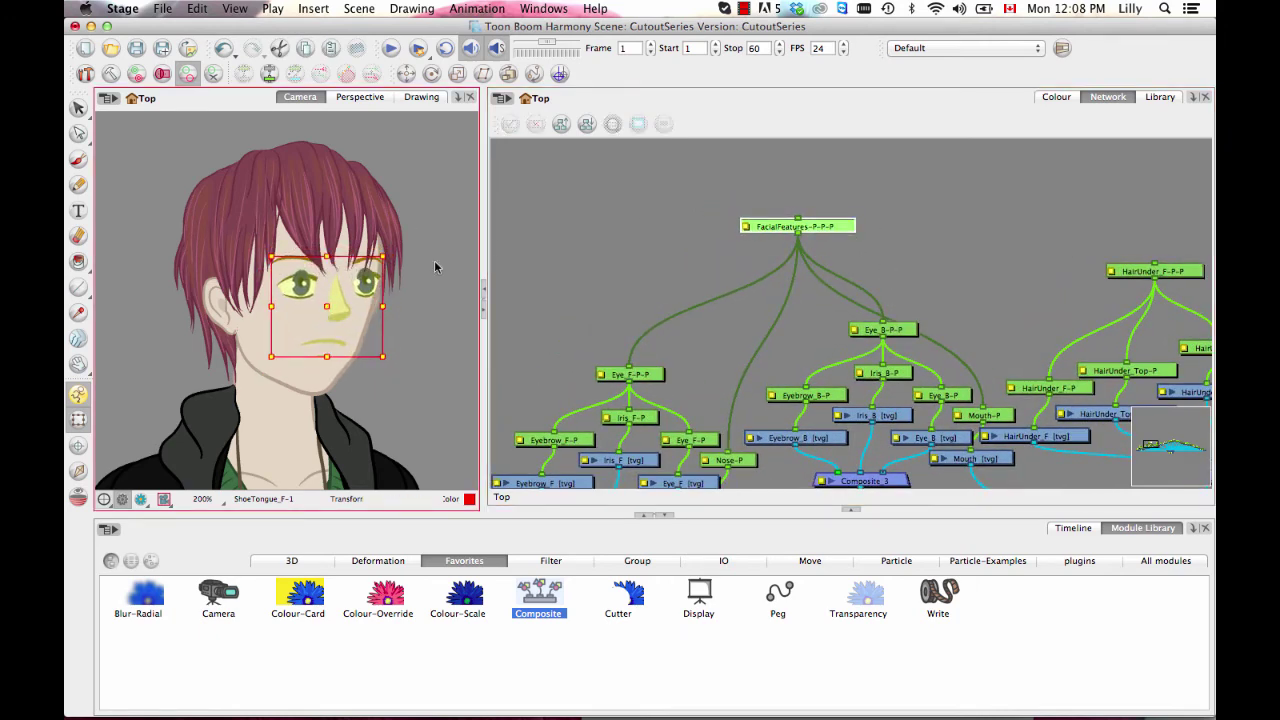
left_click(631, 217)
scroll(815, 221, "down", 2)
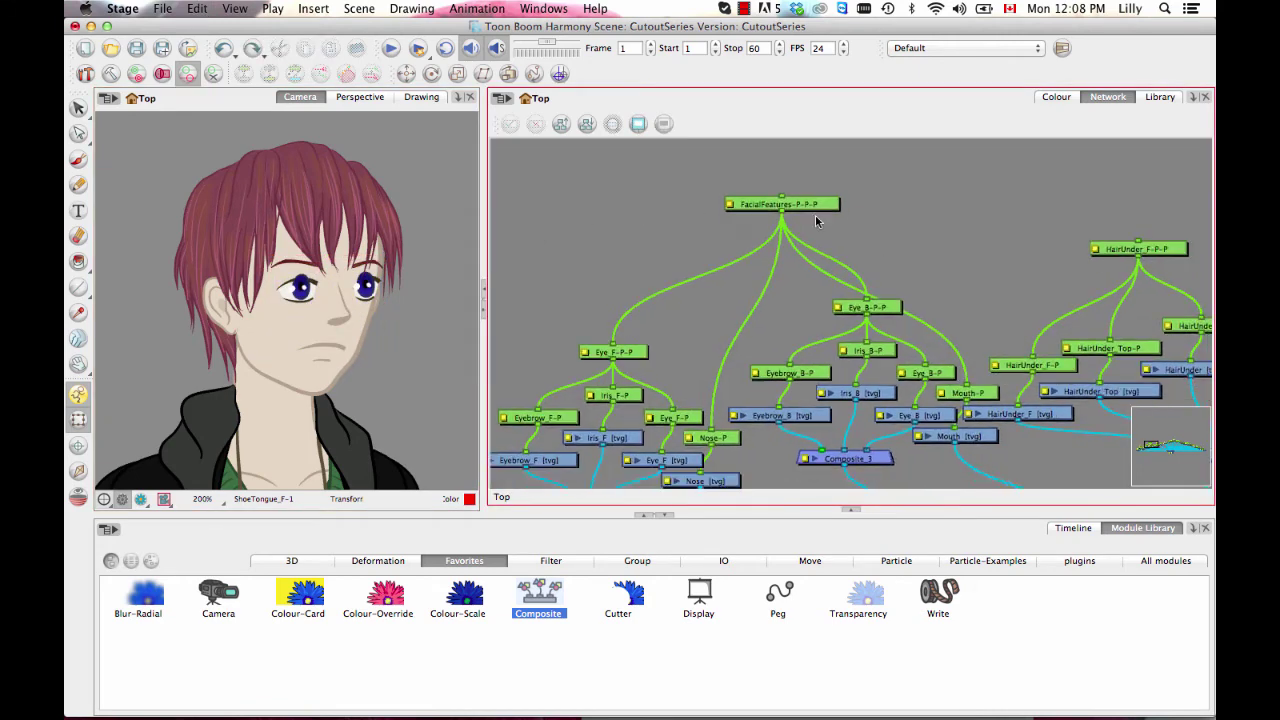
- Add a Composite module in the network below the facial feature drawings
left_click(824, 208)
scroll(826, 300, "down", 5)
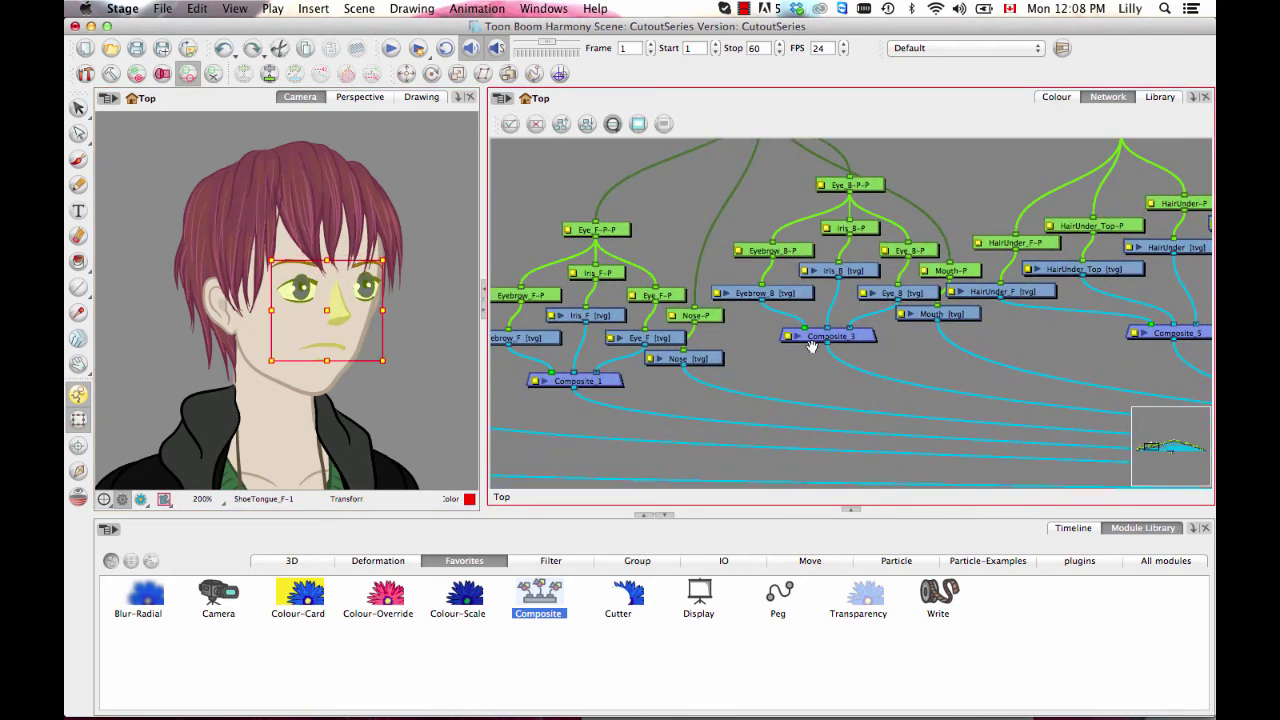
scroll(827, 320, "down", 3)
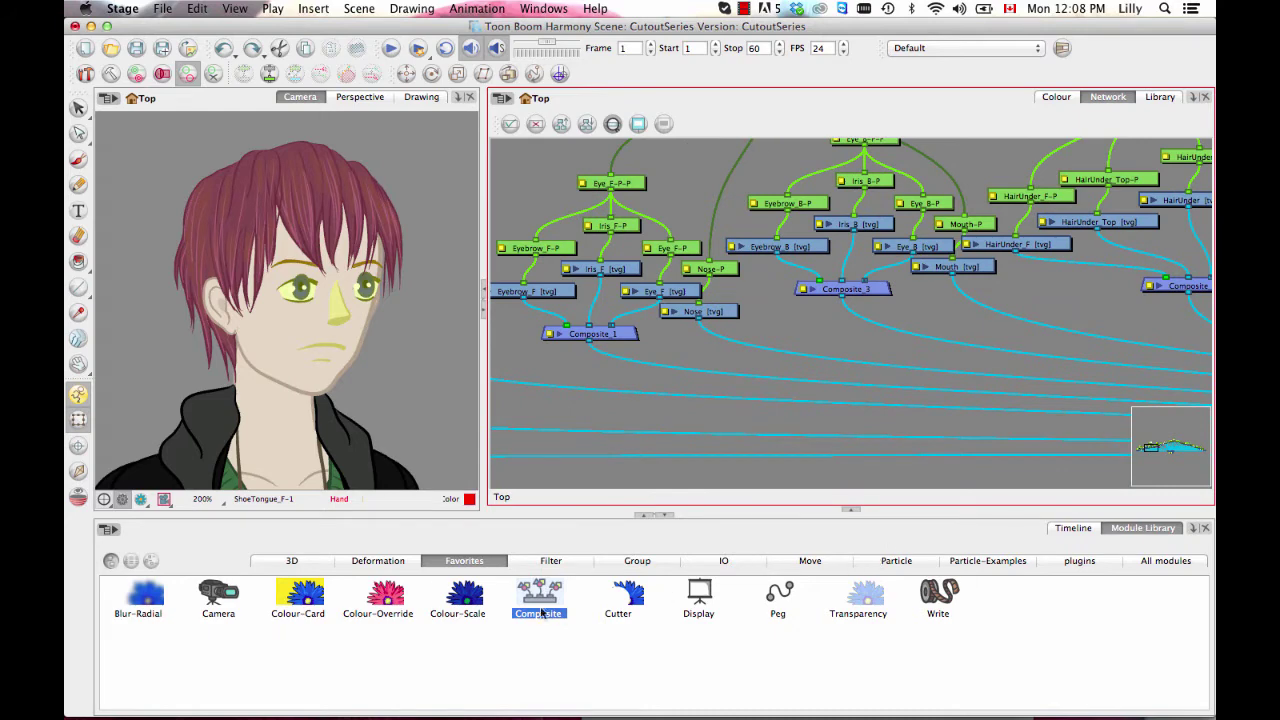
left_click_drag(539, 605, 800, 372)
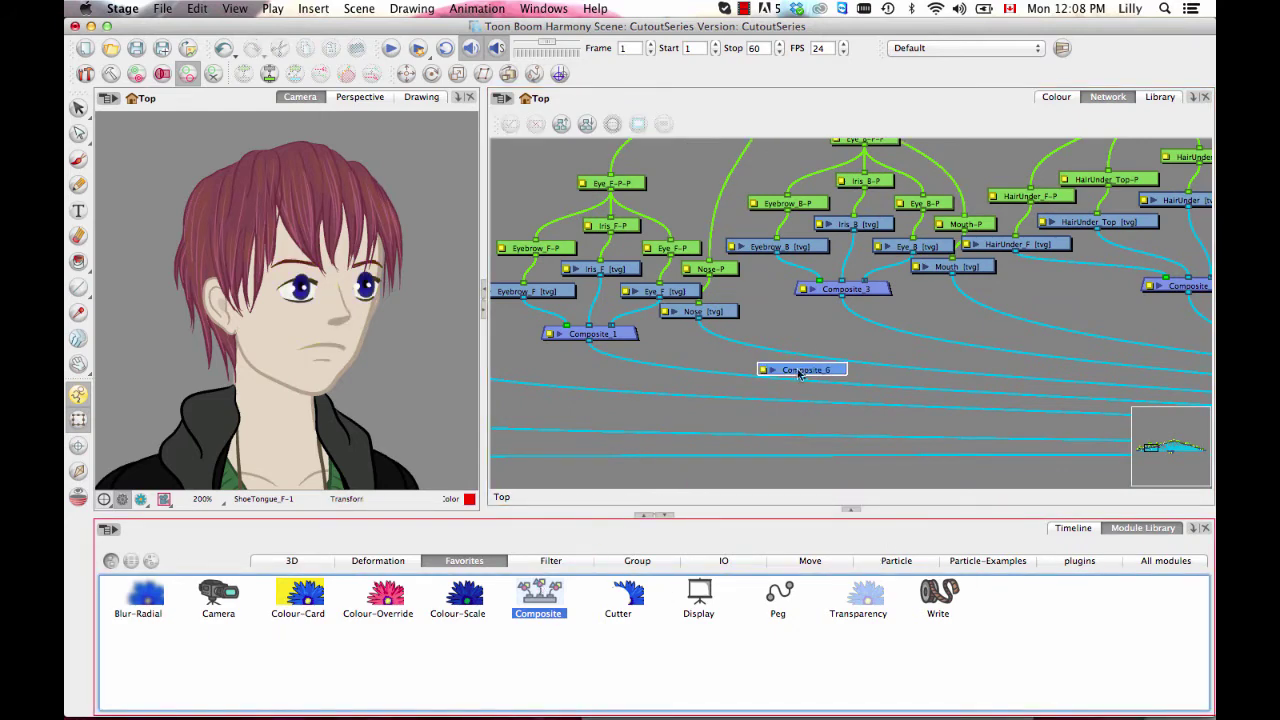
- Set the new facial features composite's mode to Pass Through
double_click(760, 372)
left_click(1025, 175)
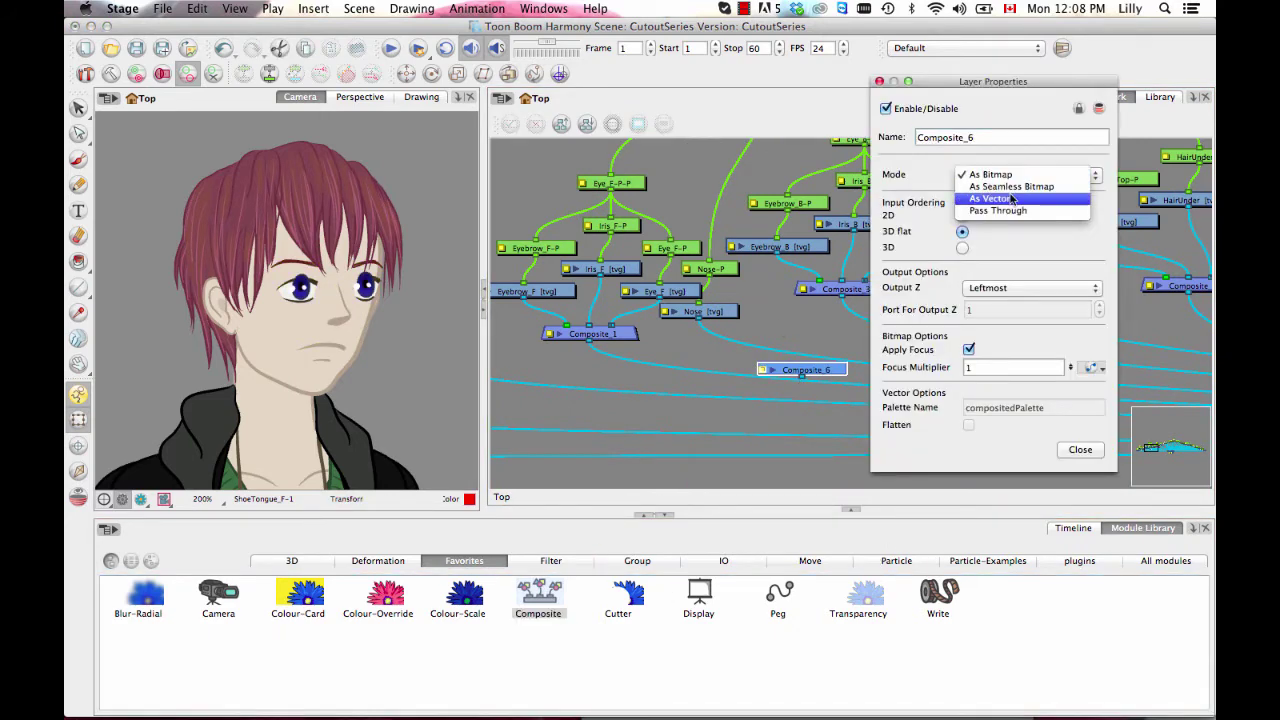
left_click(1036, 200)
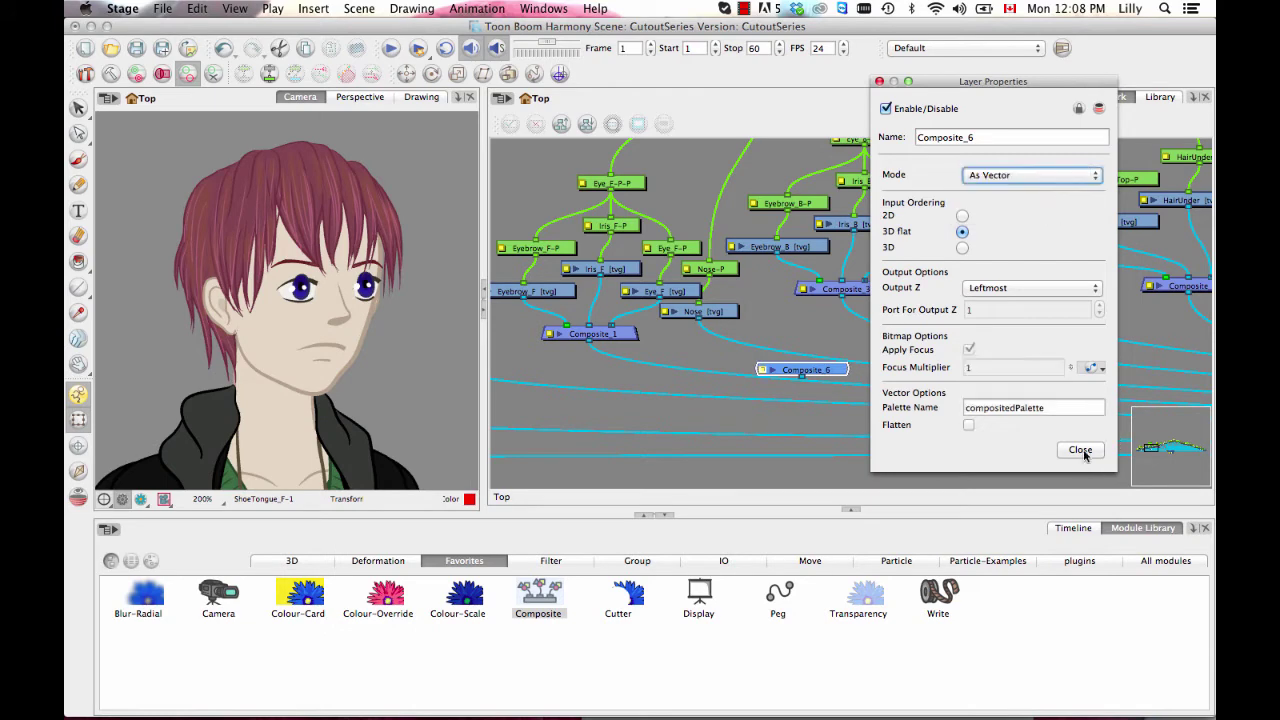
left_click(1036, 178)
left_click(1043, 188)
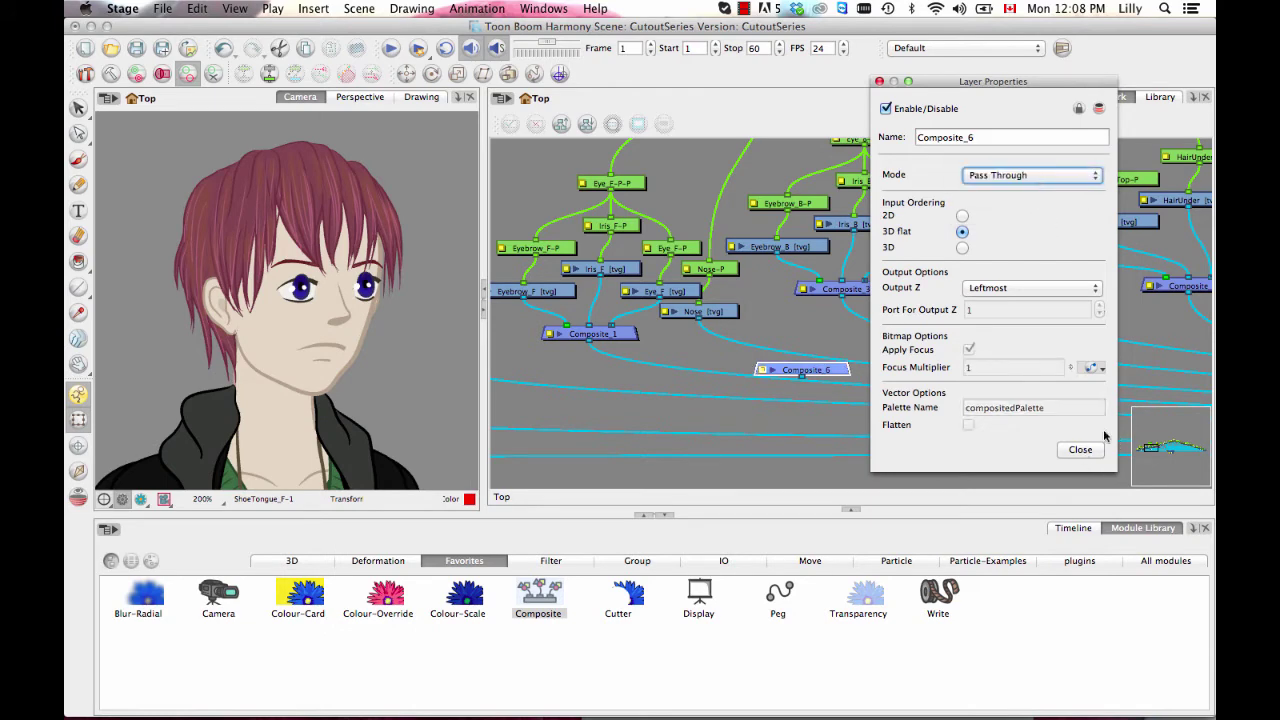
left_click(1082, 453)
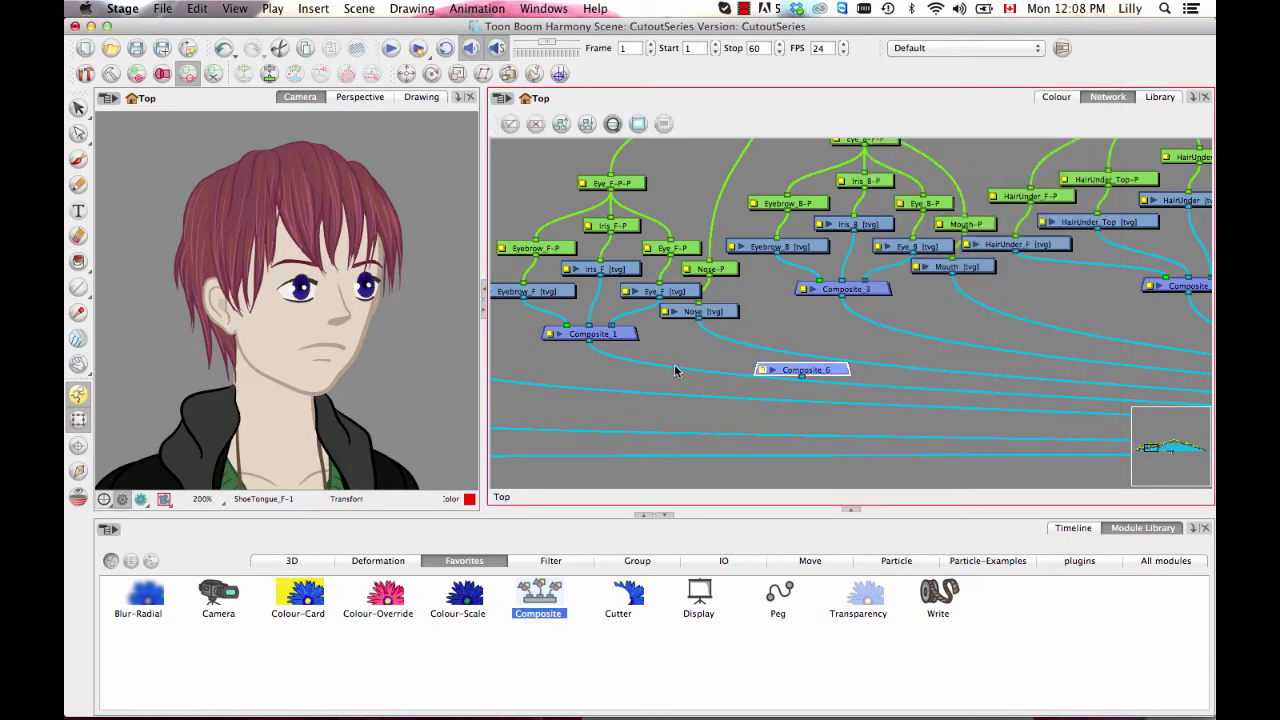
- Reroute the outputs of Composite_1, Nose, Composite_3 and Mouth into the new facial features composite
left_click_drag(672, 370, 801, 362)
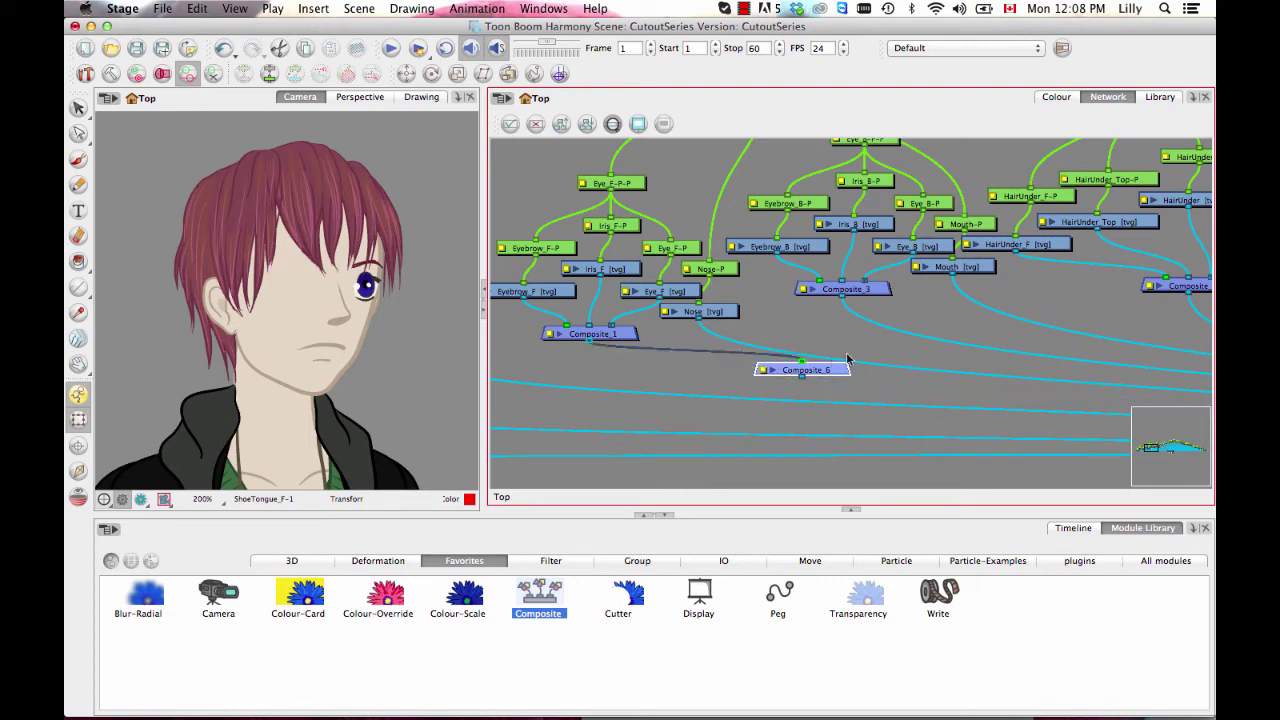
left_click_drag(698, 319, 818, 360)
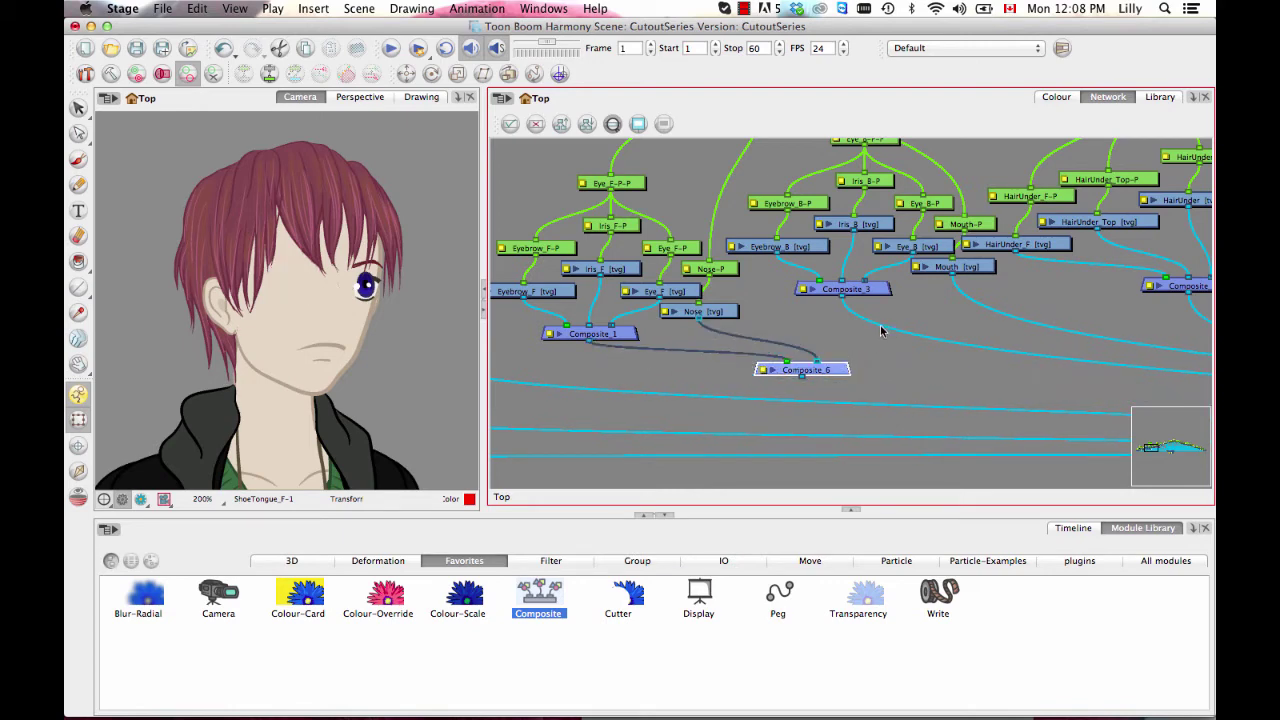
left_click(881, 335)
left_click_drag(885, 330, 820, 362)
left_click(995, 311)
left_click_drag(995, 311, 812, 362)
- Connect the facial features composite's output to the main scene composite
left_click_drag(898, 363, 754, 338)
key("1")
key("1")
left_click_drag(757, 328, 1186, 376)
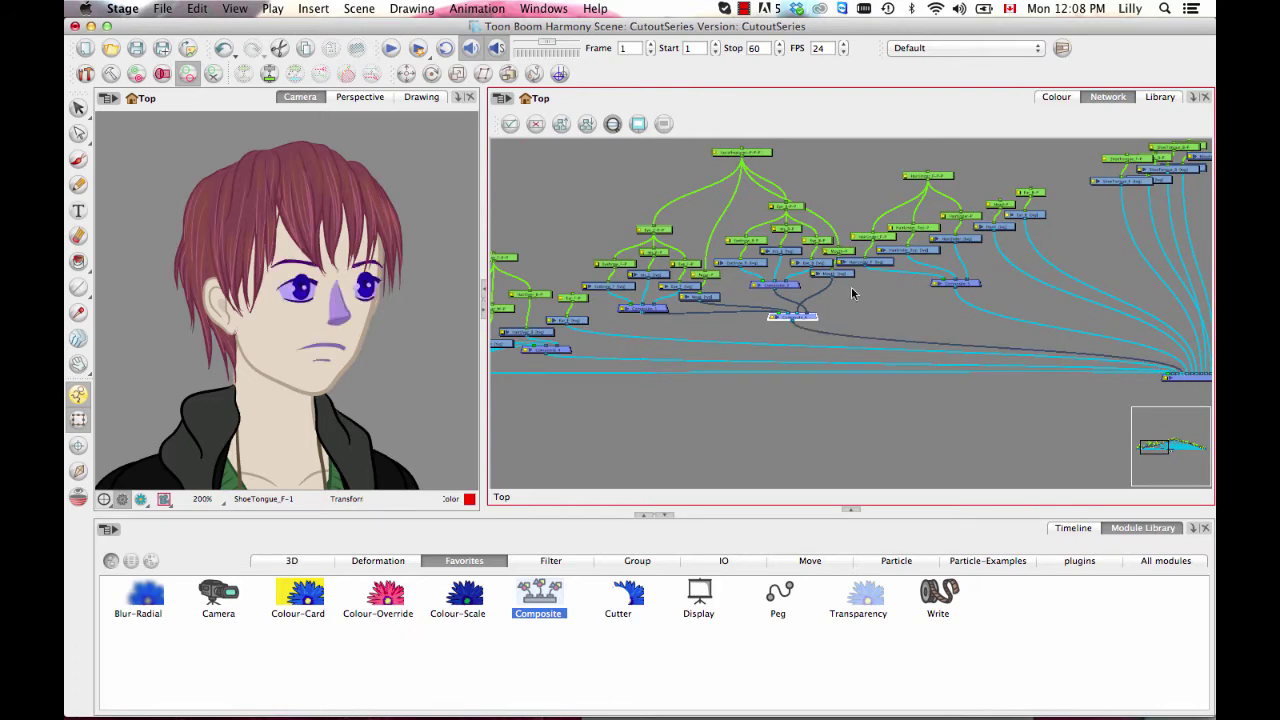
- Order the network upward from the display module with 25% X overlap, layer spacing 60 and vertical spacing 5
left_click_drag(968, 404, 563, 328)
left_click(909, 347)
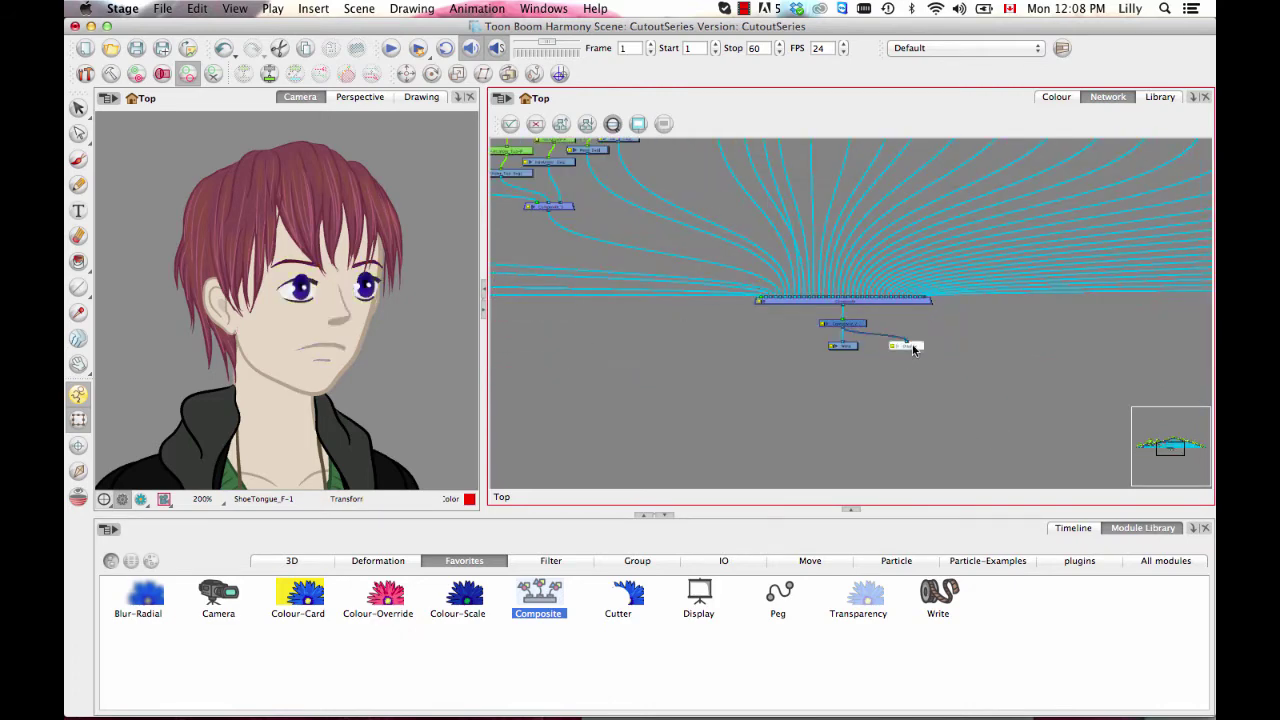
left_click(561, 123)
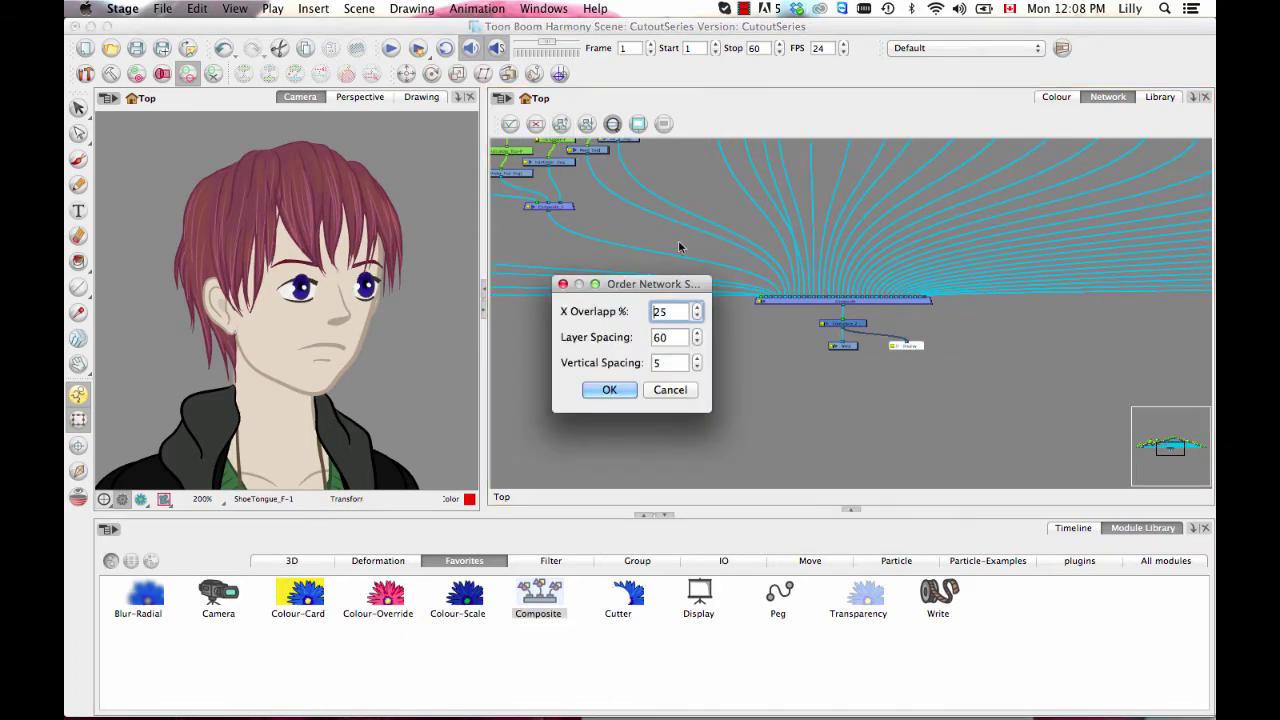
left_click(611, 394)
- Reposition the FacialFeatures-P-P-P peg above and midway between its child pegs for the eyes, nose and mouth
left_click_drag(611, 319, 911, 369)
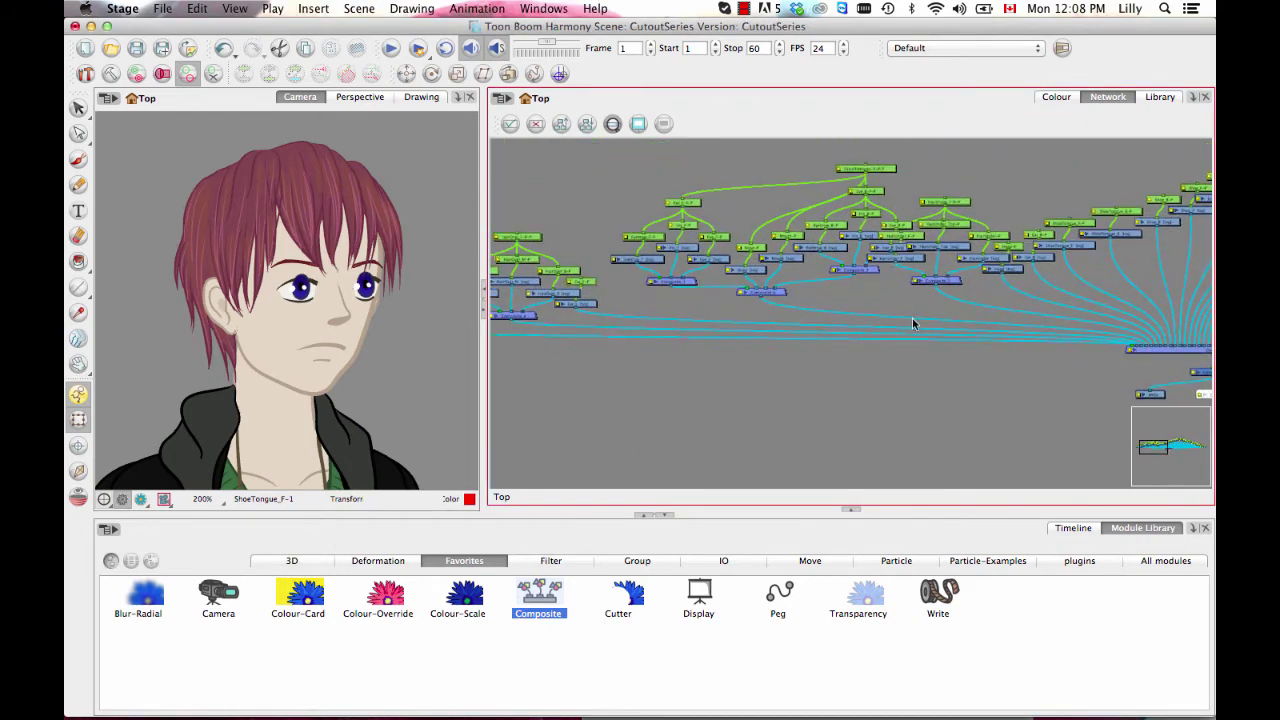
key("2")
left_click_drag(808, 379, 870, 531)
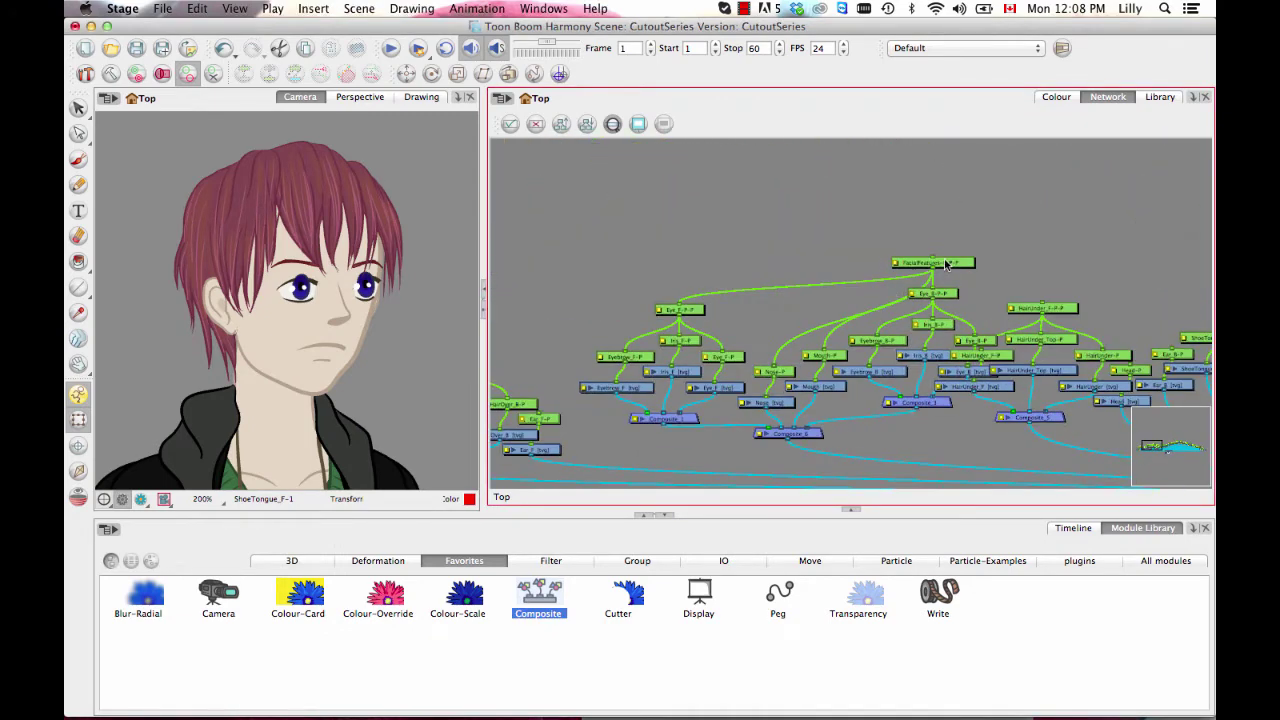
left_click_drag(952, 262, 746, 184)
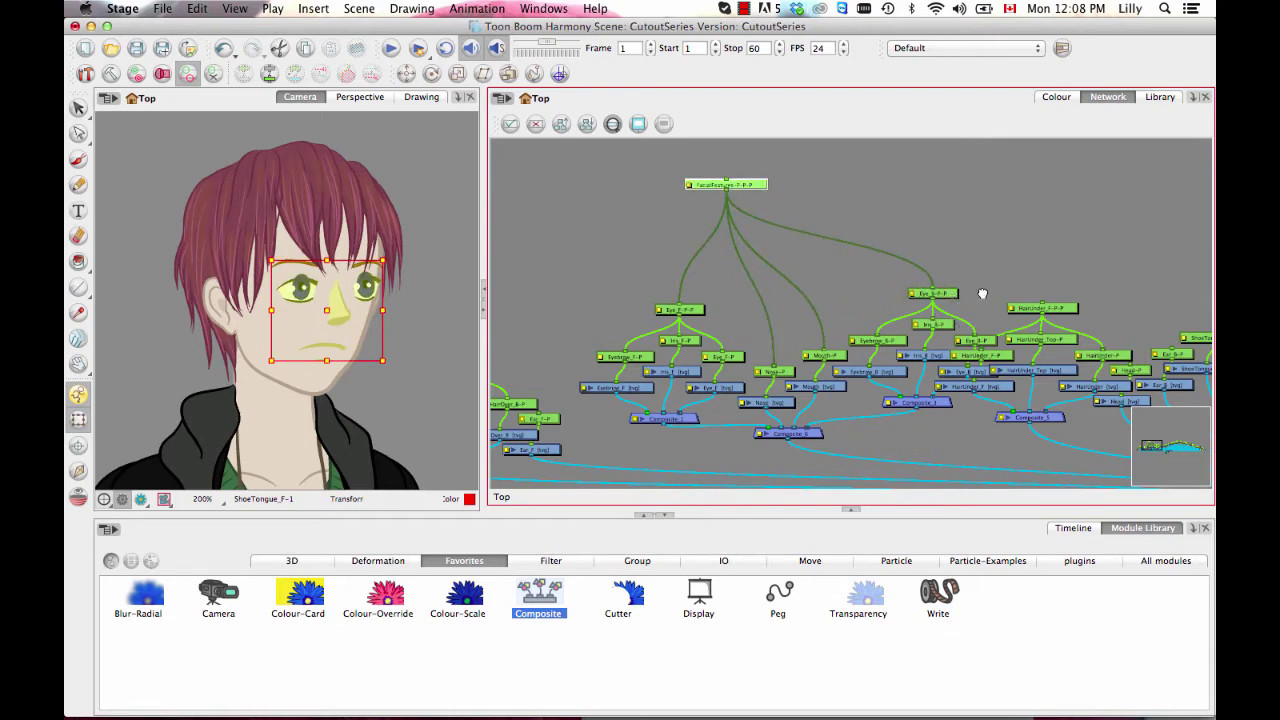
scroll(982, 293, "up", 3)
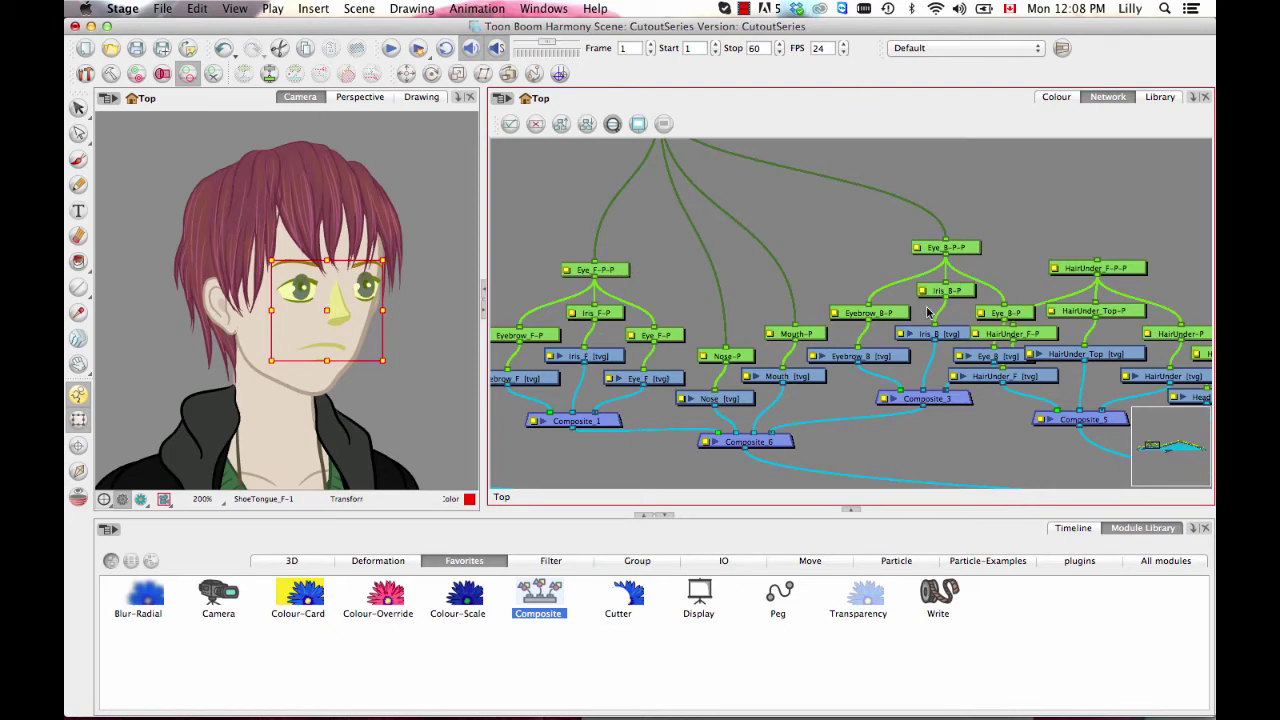
scroll(737, 234, "down", 3)
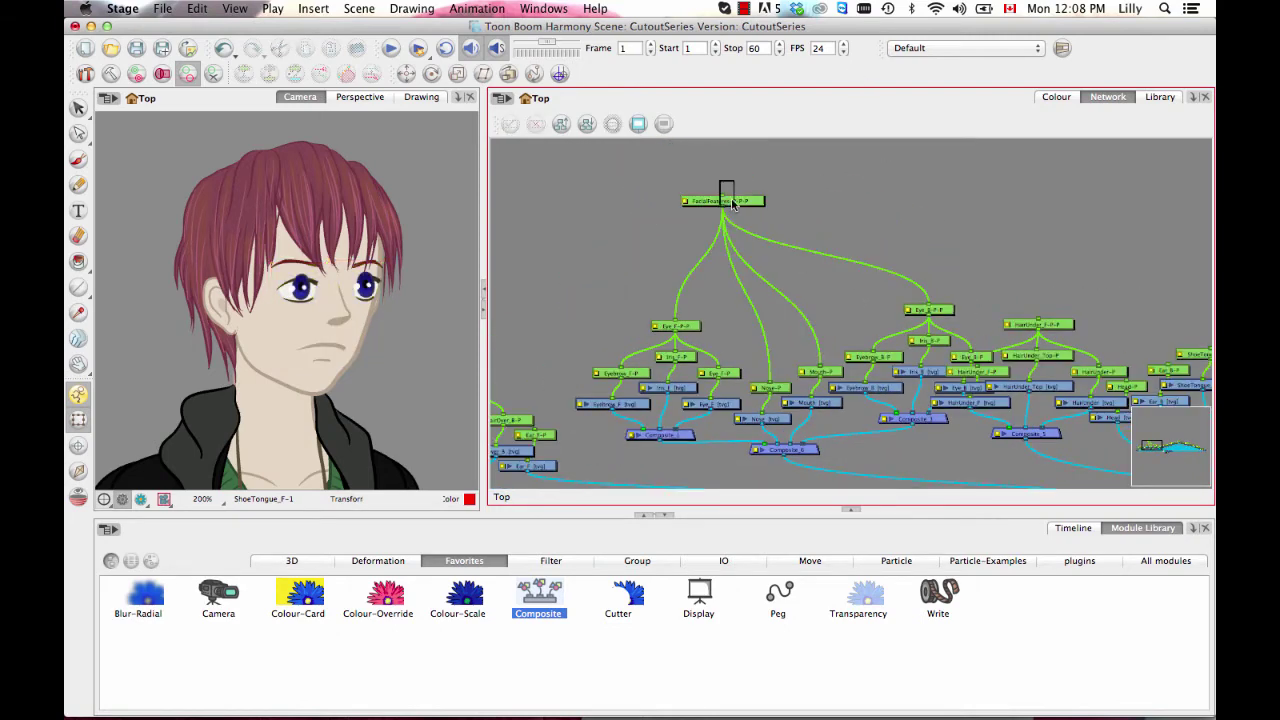
left_click_drag(750, 206, 791, 251)
left_click(906, 296)
left_click_drag(907, 296, 909, 252)
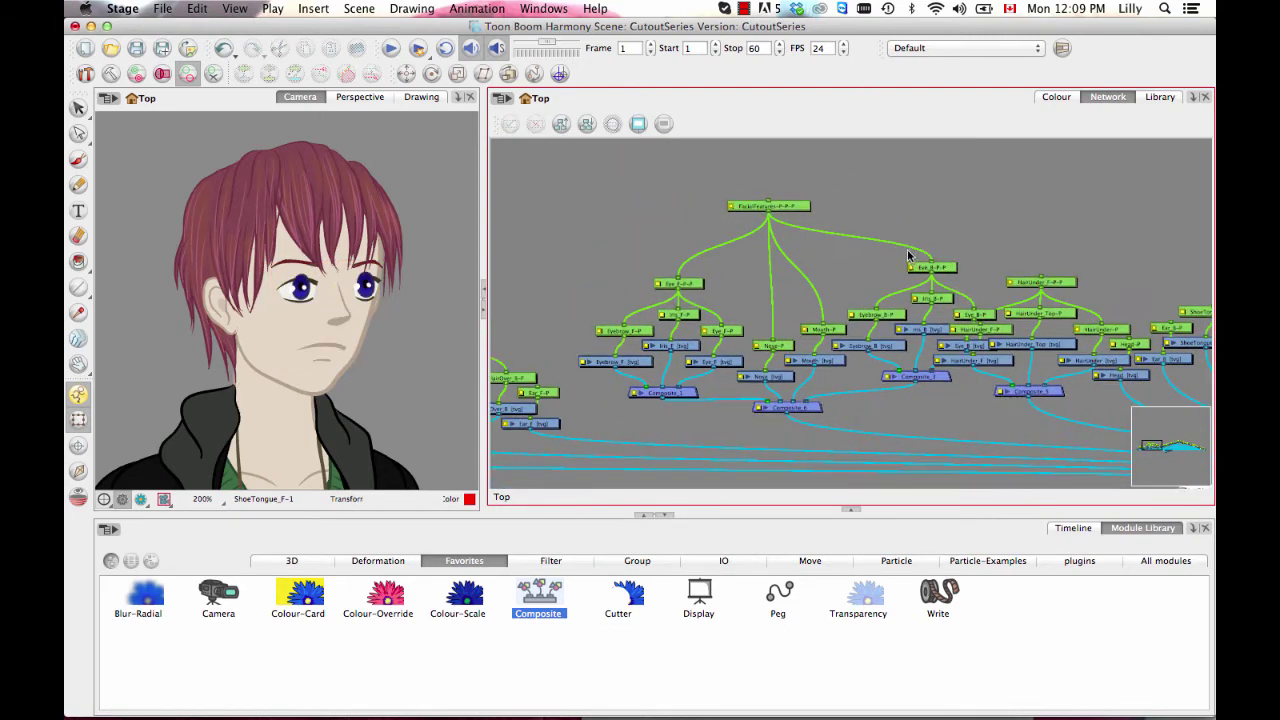
- Examine the reordered network, the parts driven by the facial features peg and the character in the camera view
key("1")
key("1")
left_click_drag(972, 310, 726, 294)
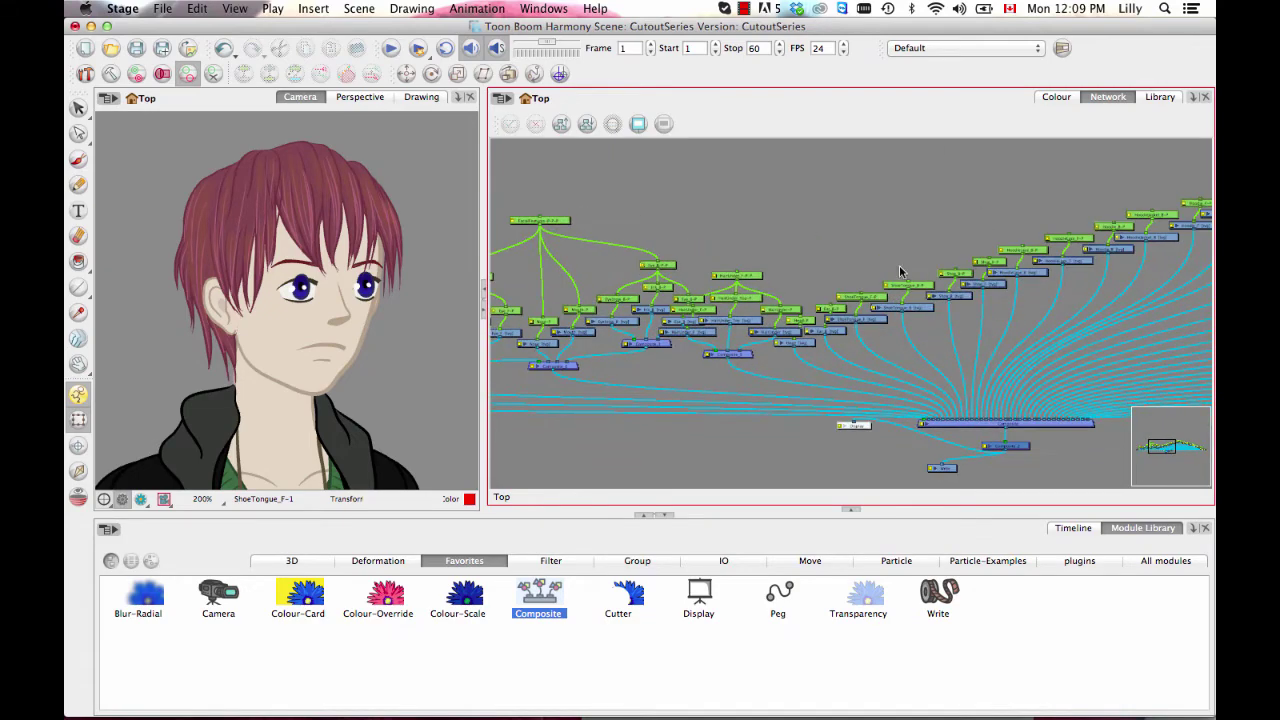
scroll(874, 216, "left", 5)
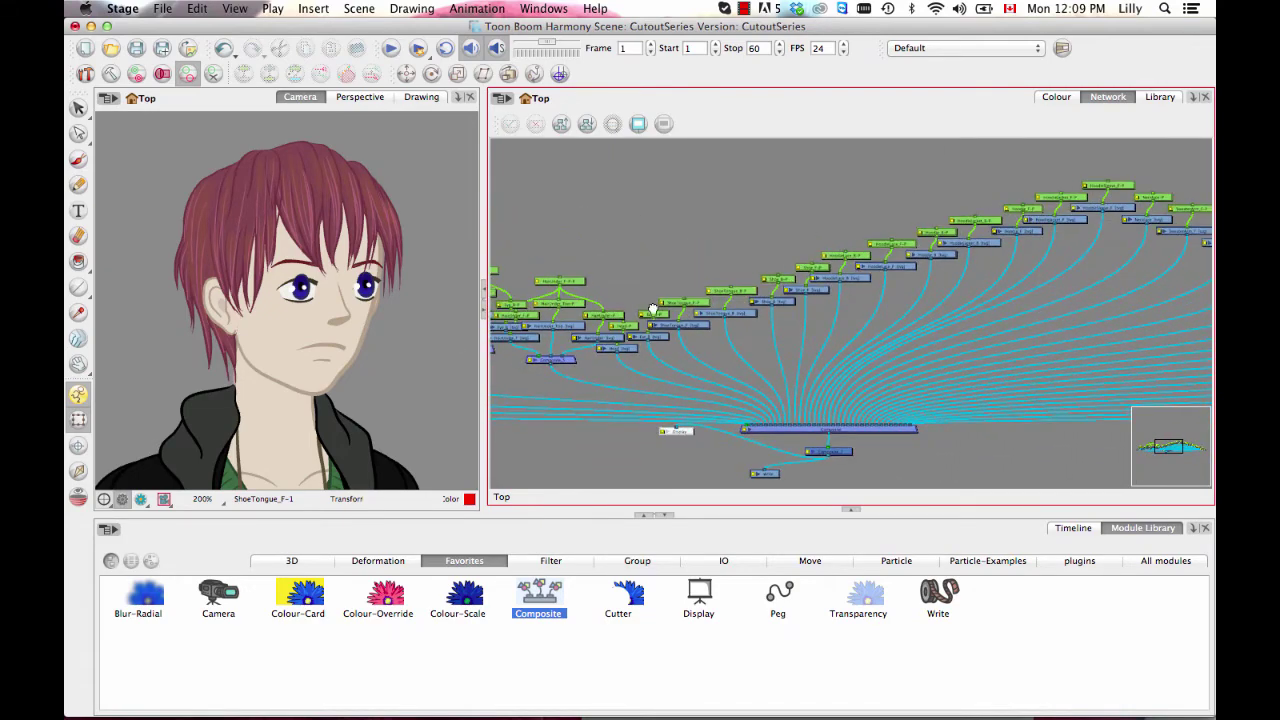
left_click(727, 187)
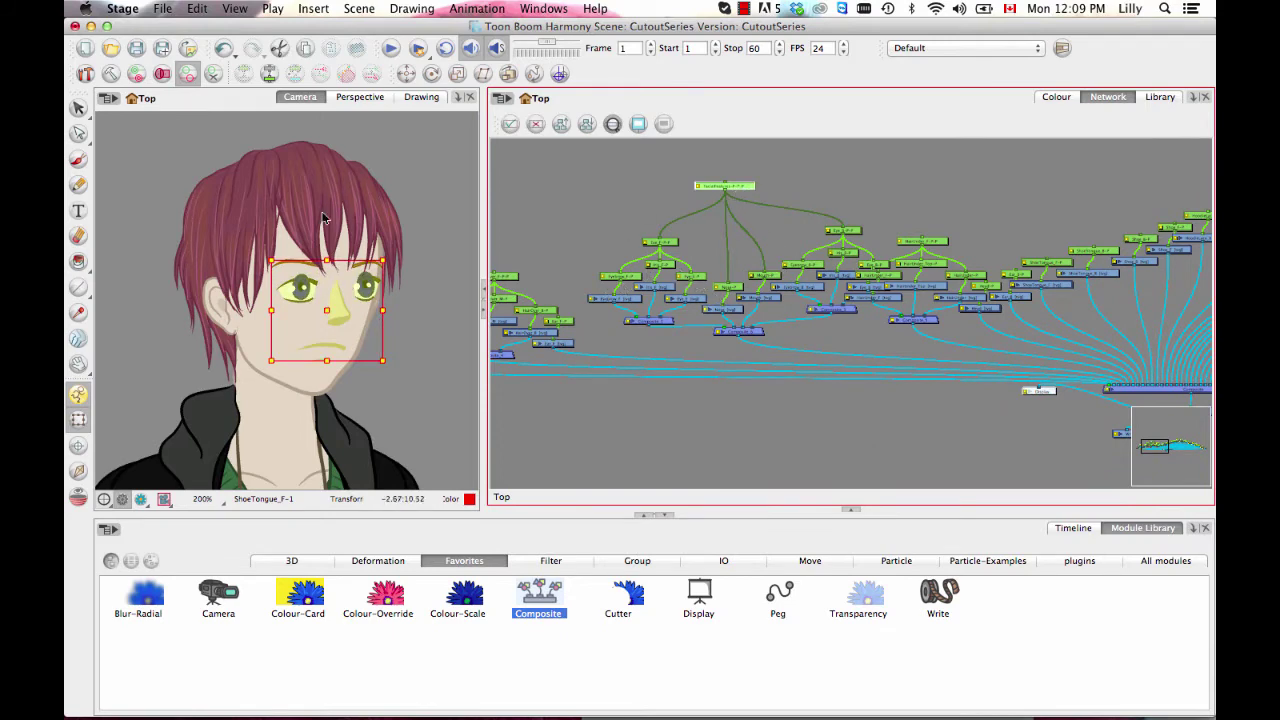
key("space")
left_click_drag(377, 394, 390, 366)
left_click(393, 351)
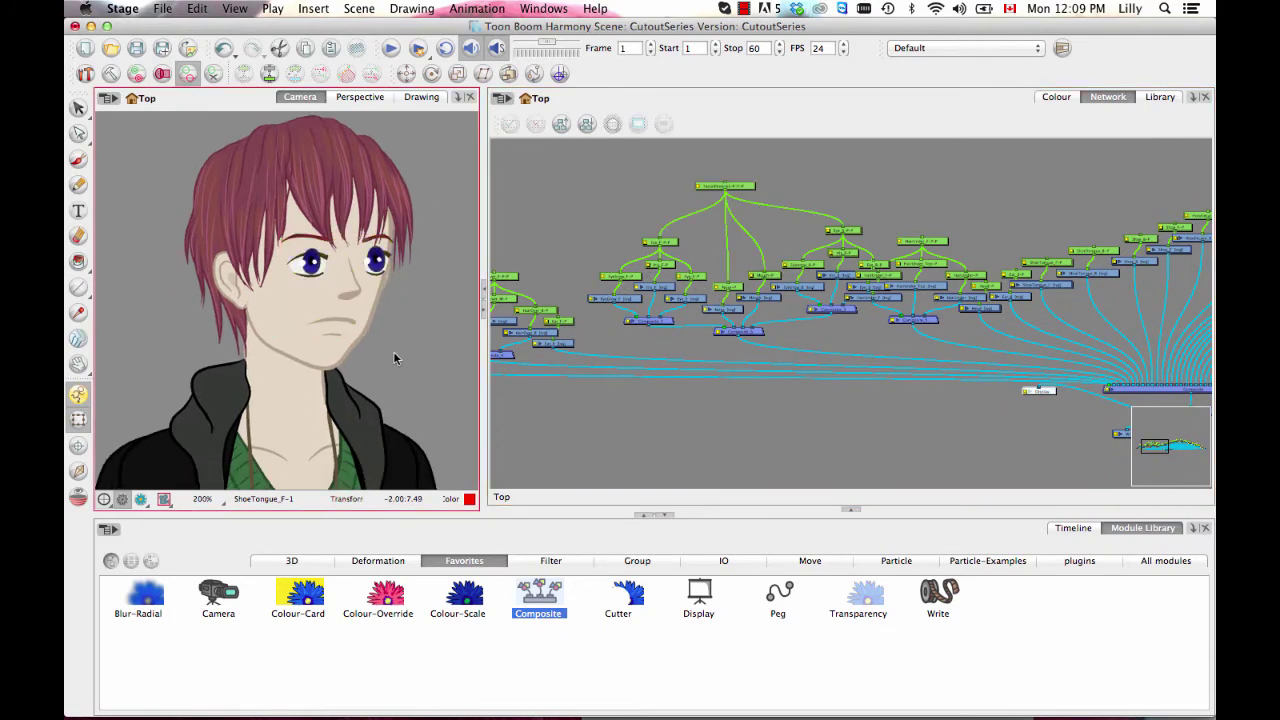
key("1")
key("space")
left_click_drag(831, 321, 799, 344)
left_click(299, 391)
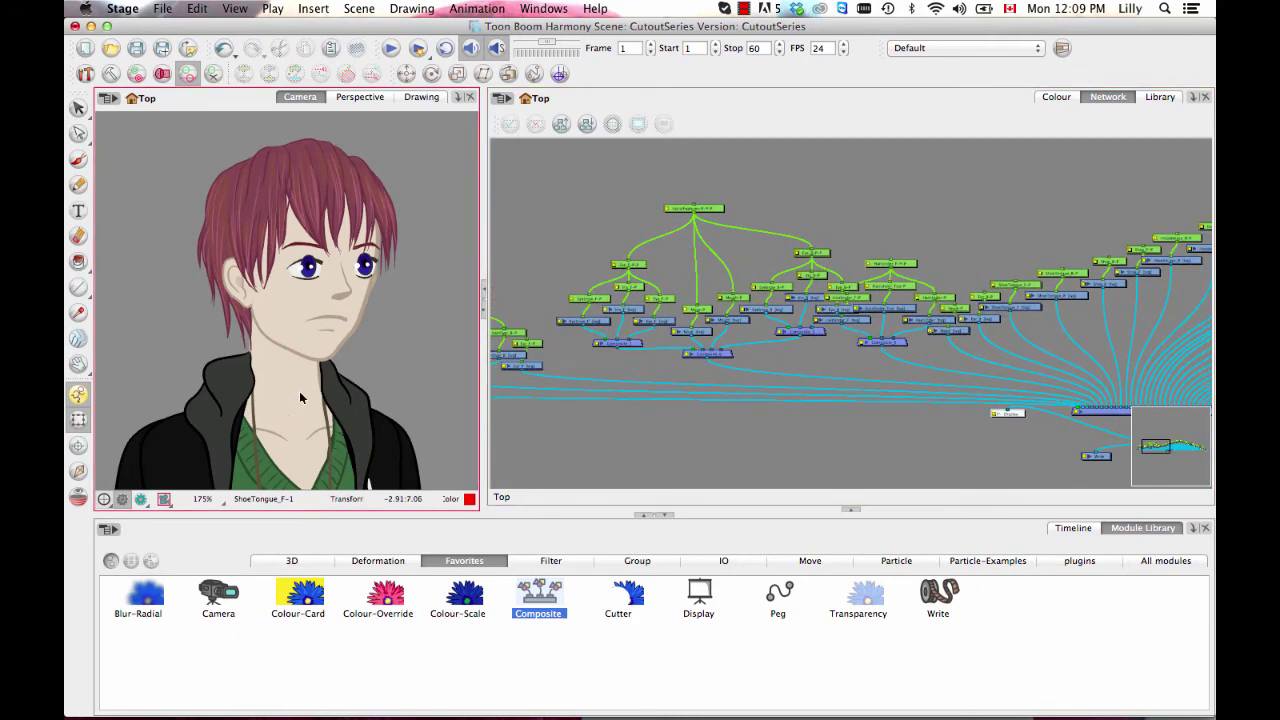
- Select the neck drawing in the camera view and locate its module in the network
left_click_drag(401, 343, 394, 339)
key("2")
key("2")
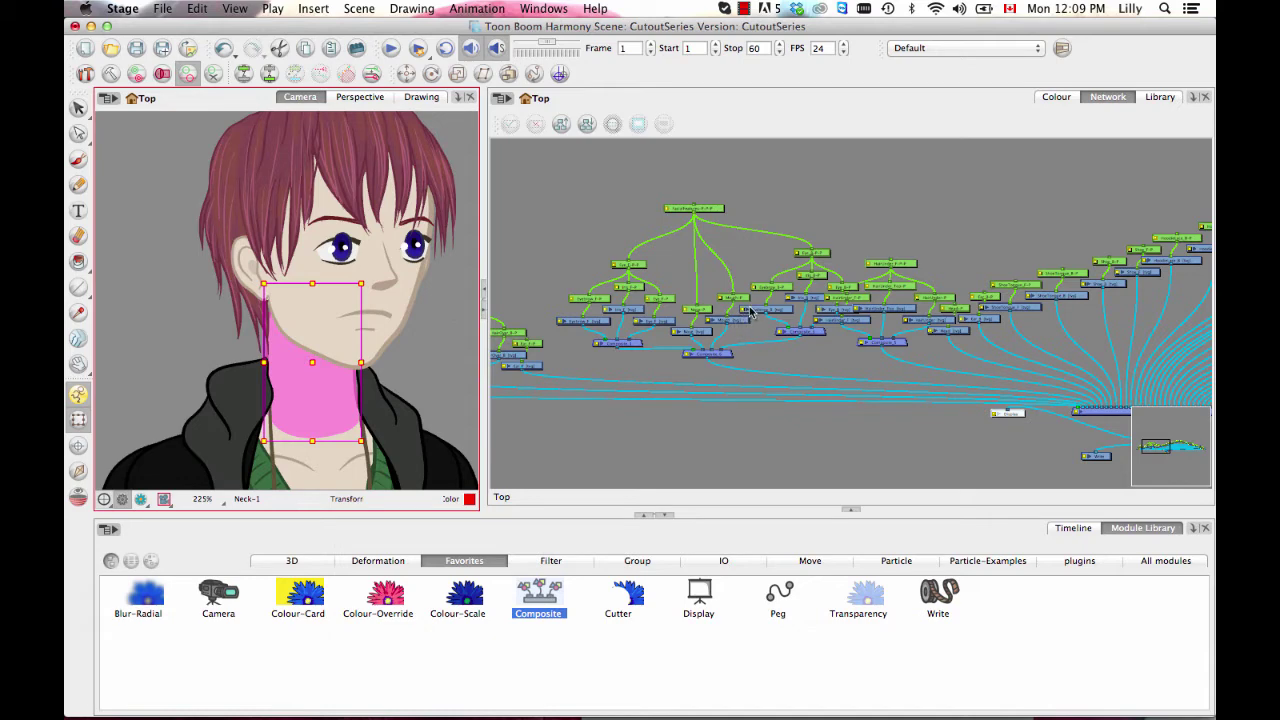
left_click(1064, 308)
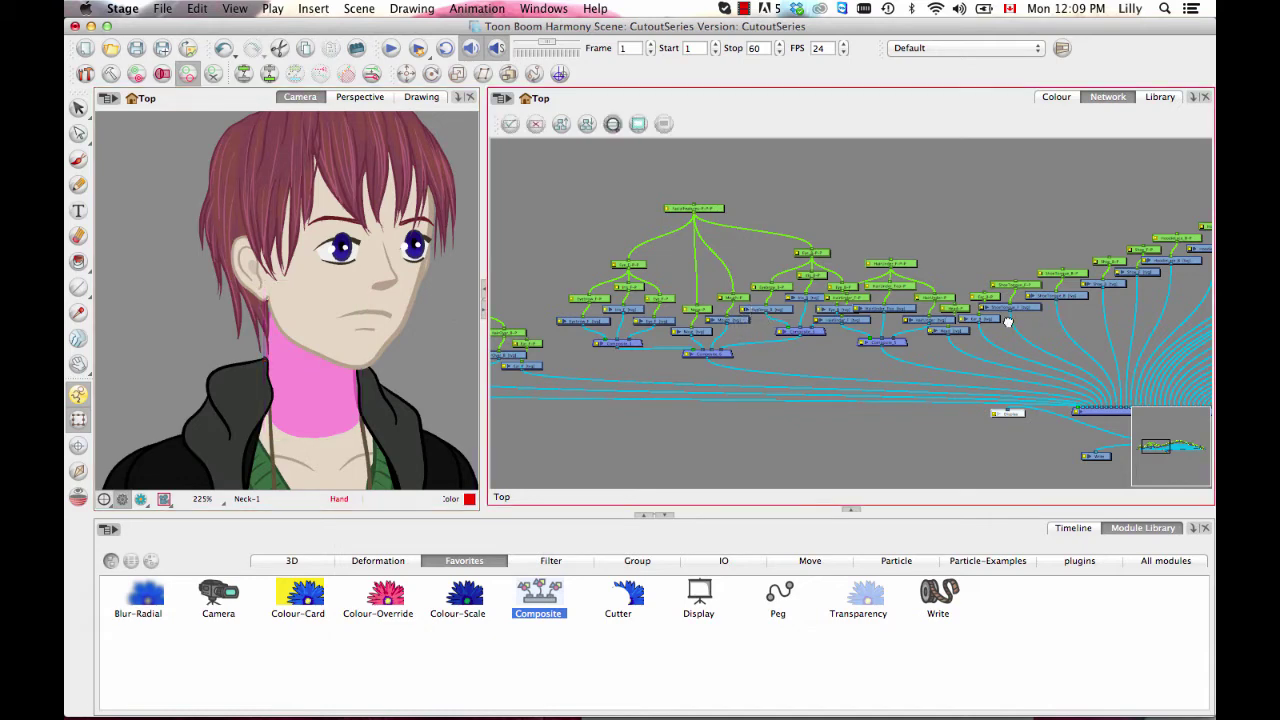
scroll(1000, 290, "up", 3)
scroll(1024, 265, "up", 5)
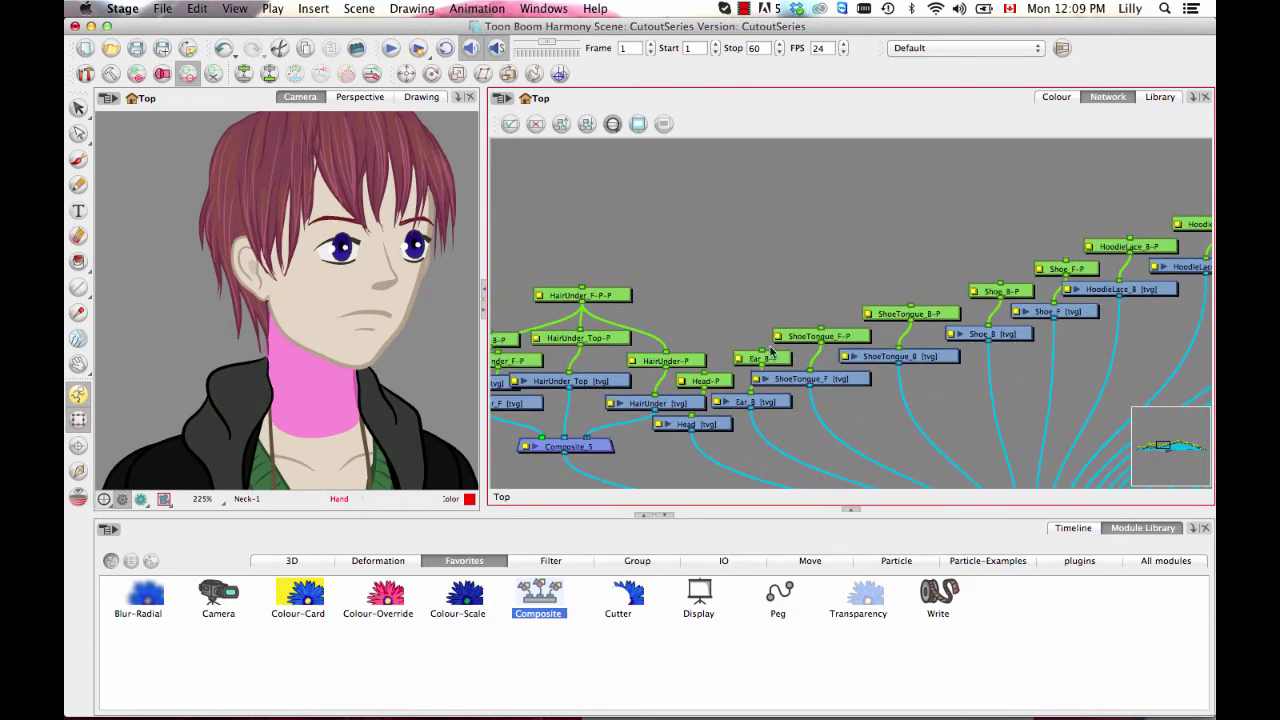
key("o")
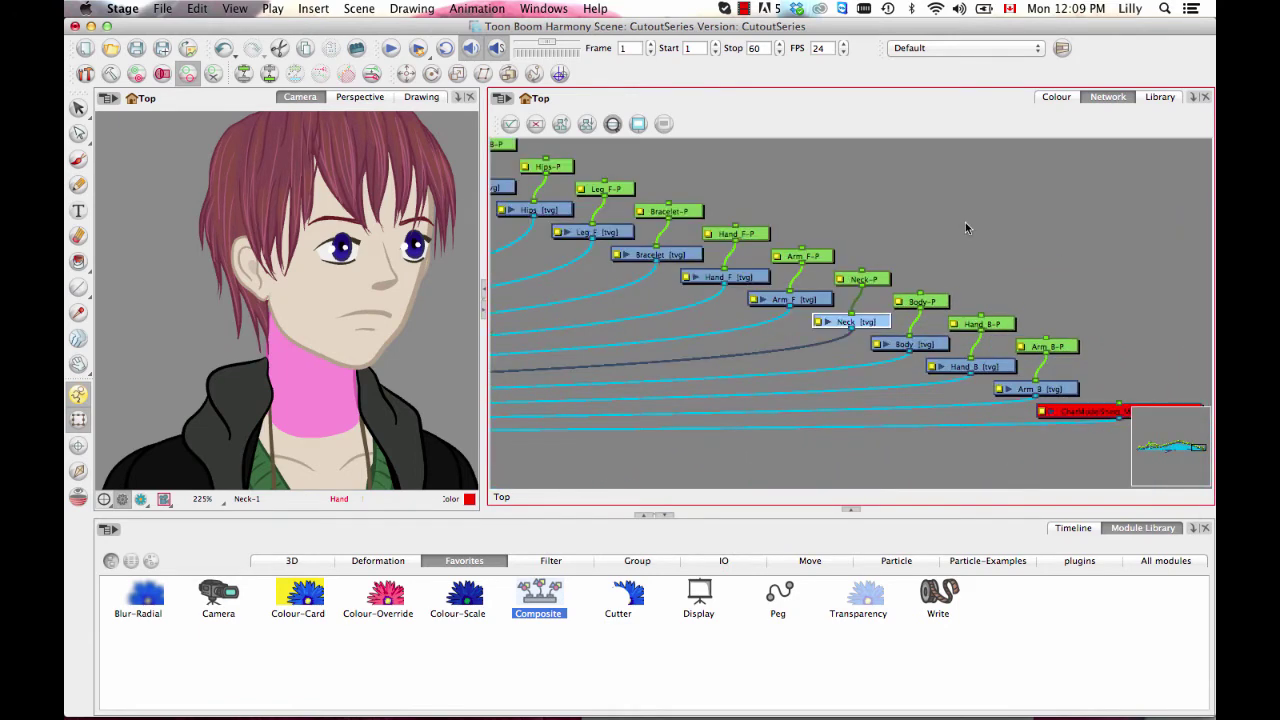
scroll(888, 240, "down", 4)
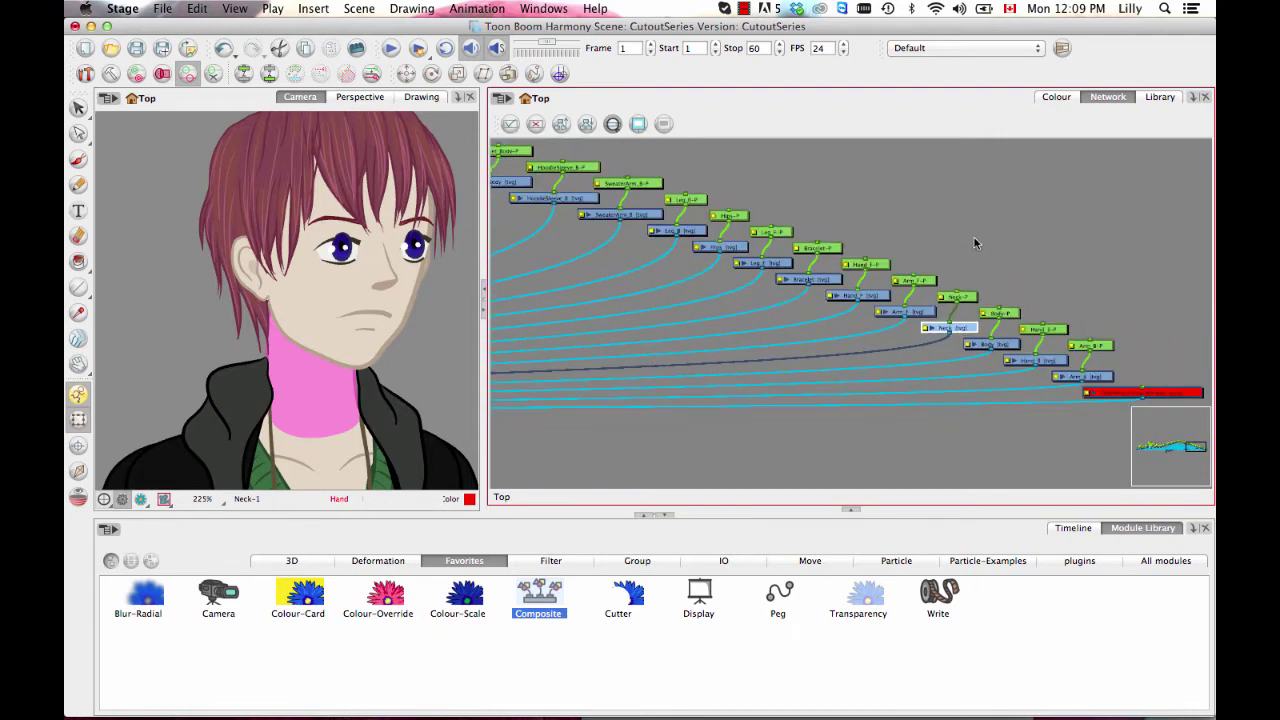
- Check the Neck drawing with its Neck-P peg in the network and the neighbouring hoodie pieces in the camera view
left_click_drag(981, 268, 946, 336)
left_click(981, 297)
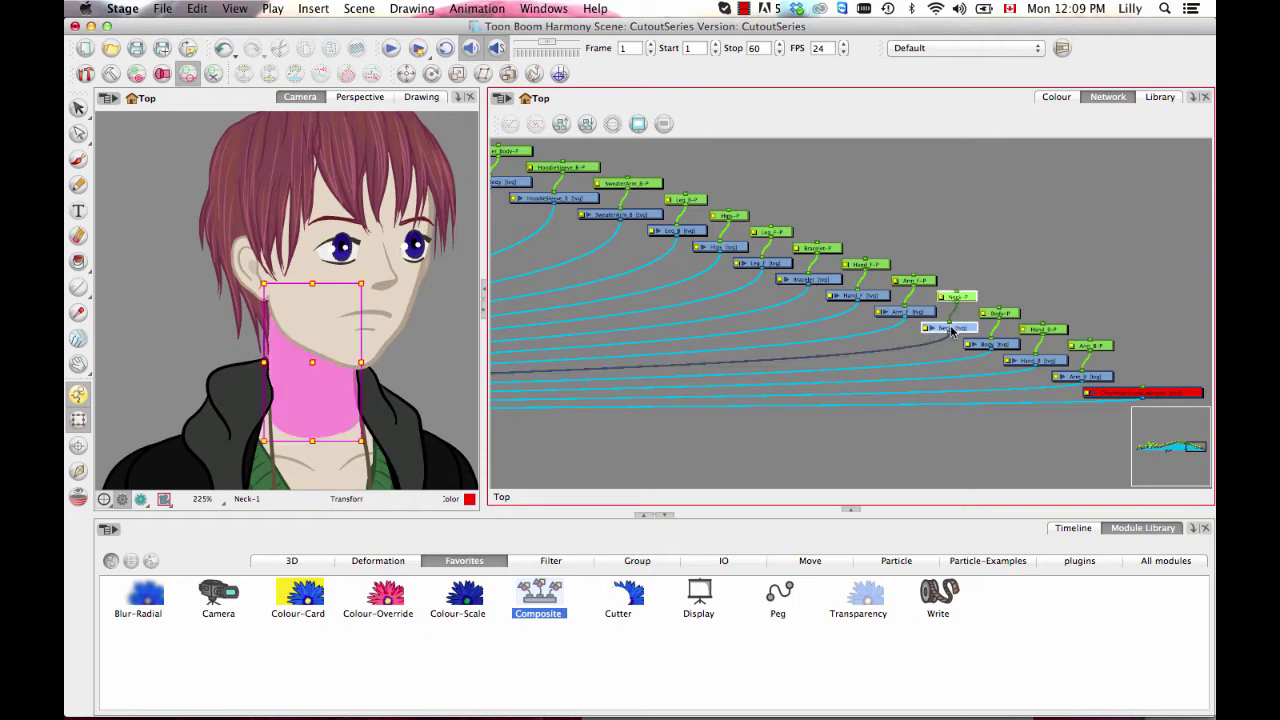
left_click(233, 398)
left_click(383, 397)
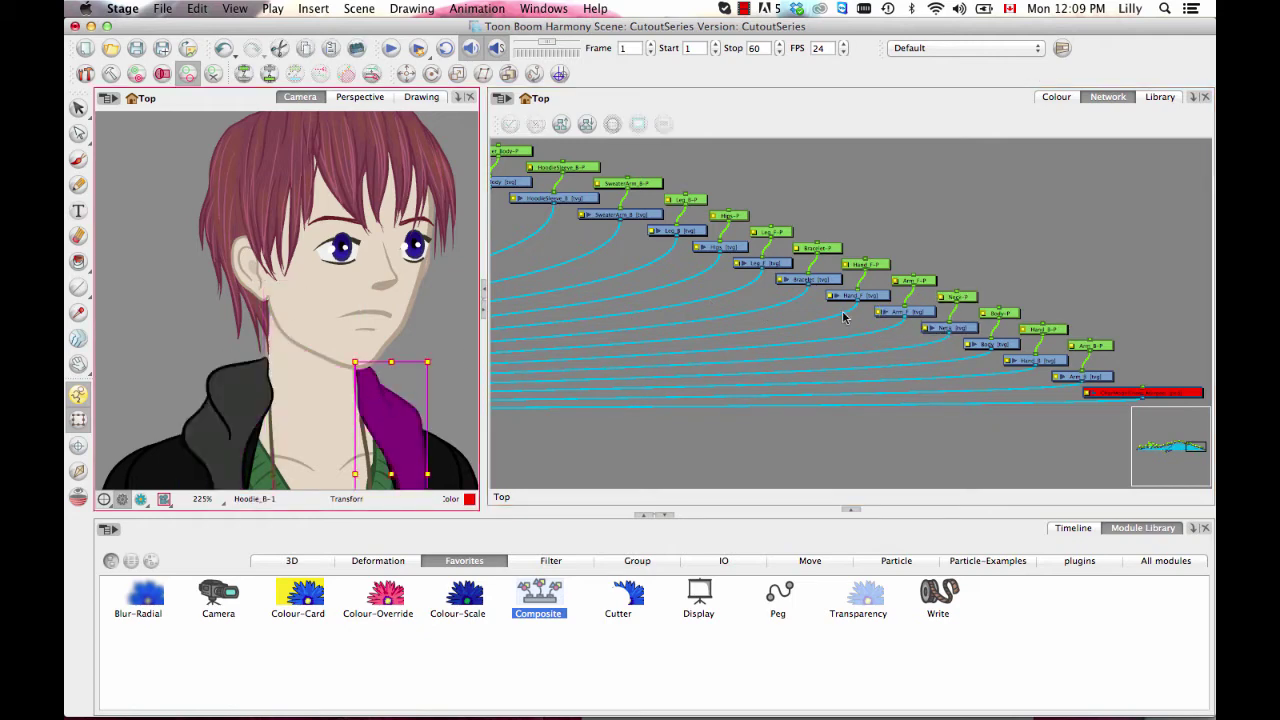
left_click(1006, 295)
left_click_drag(980, 256, 946, 332)
left_click(966, 300)
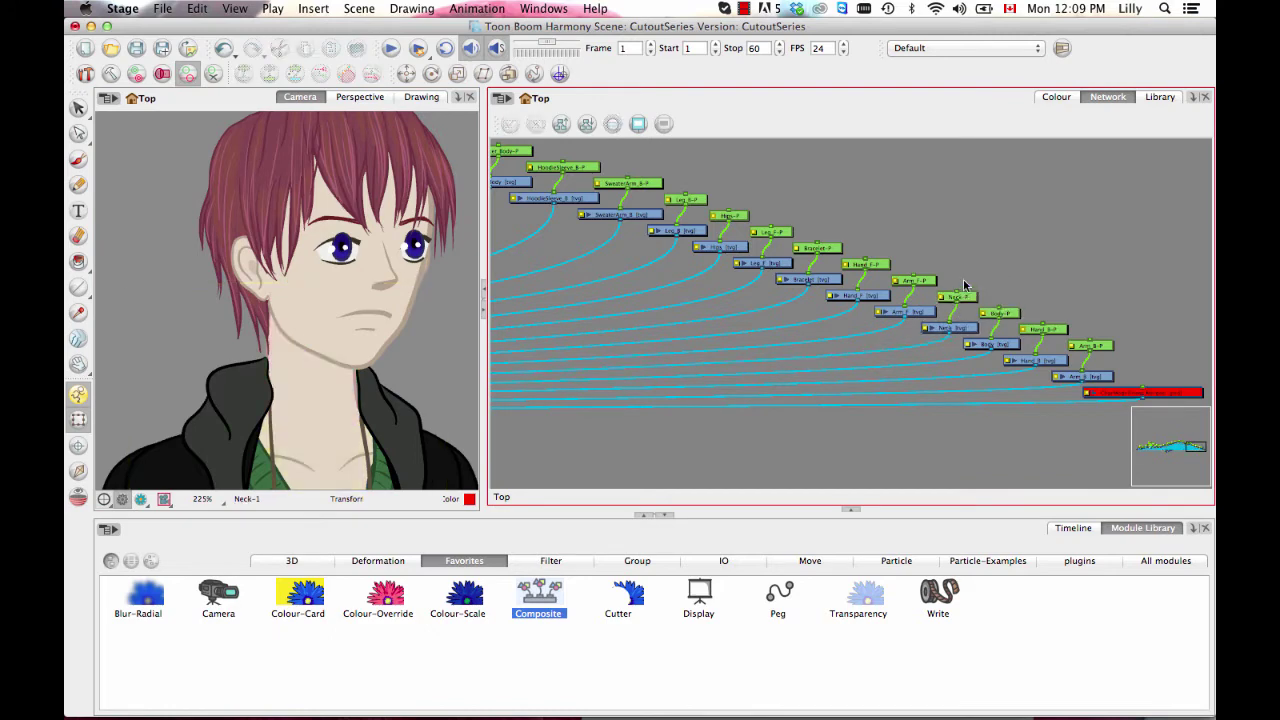
- Move the Neck drawing and its Neck-P peg across the network to the open space near the head modules
left_click_drag(968, 280, 500, 244)
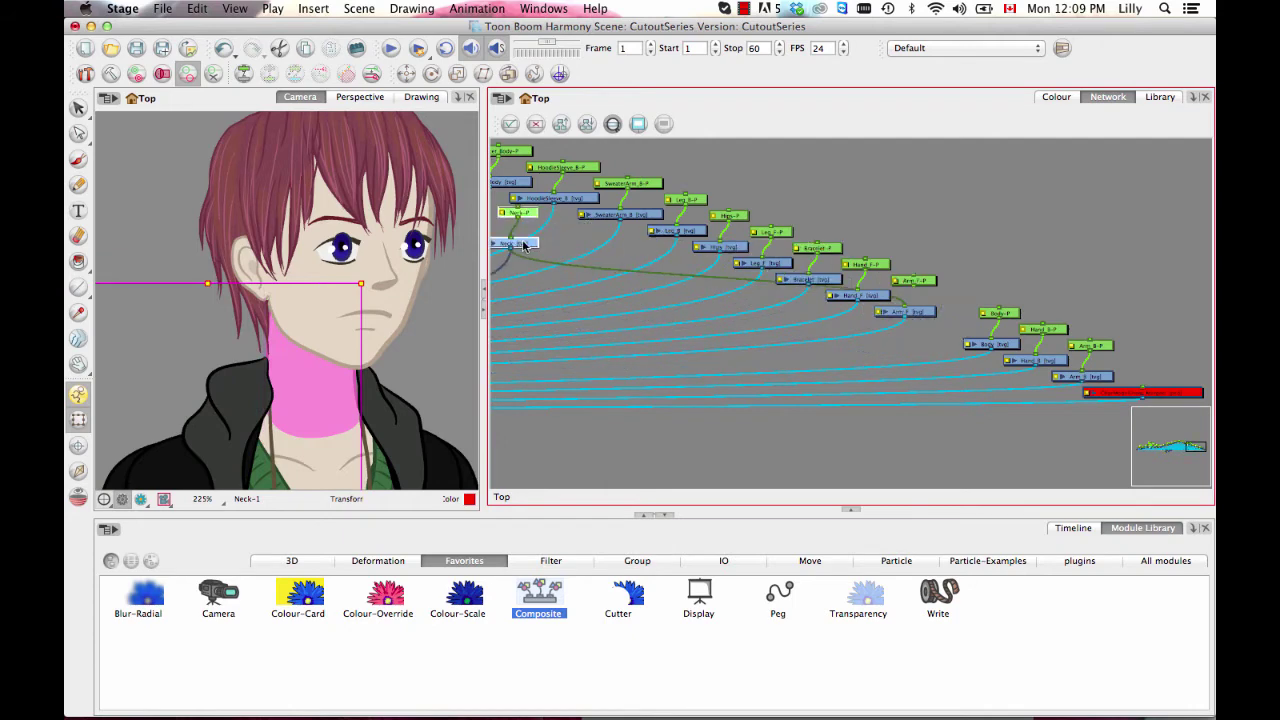
key("ctrl+z")
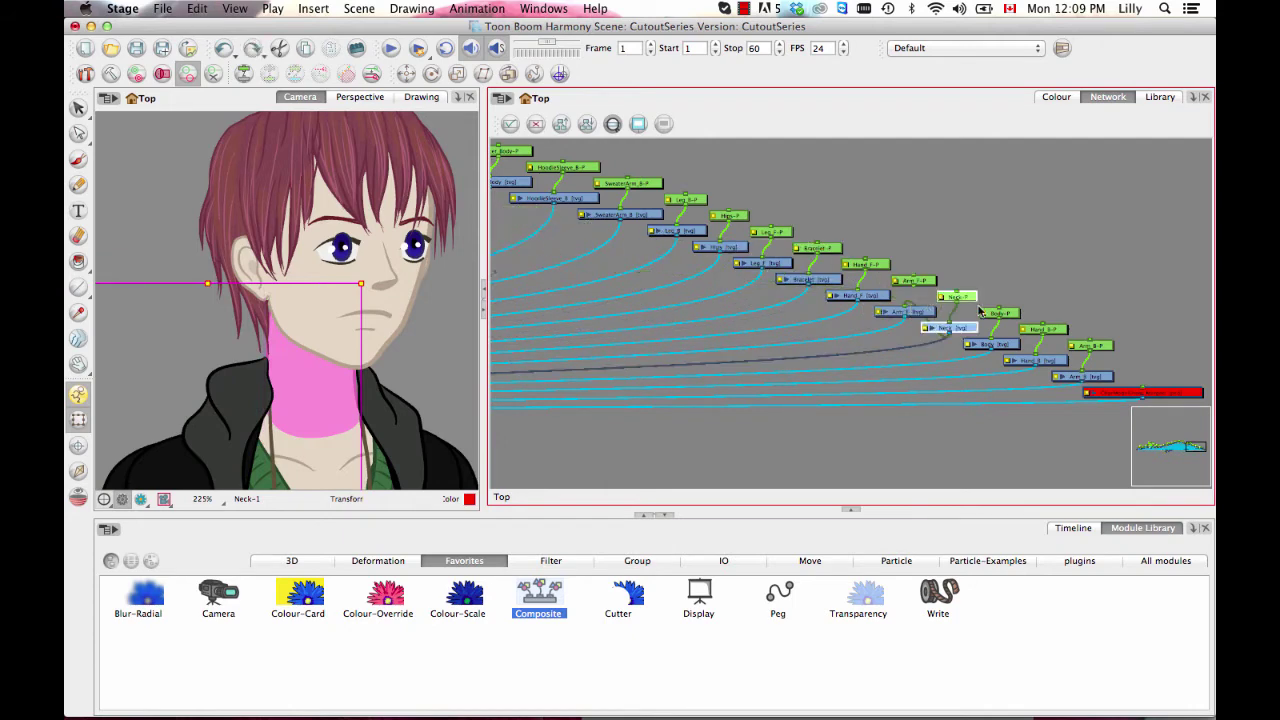
left_click_drag(971, 302, 598, 234)
left_click_drag(691, 272, 1118, 362)
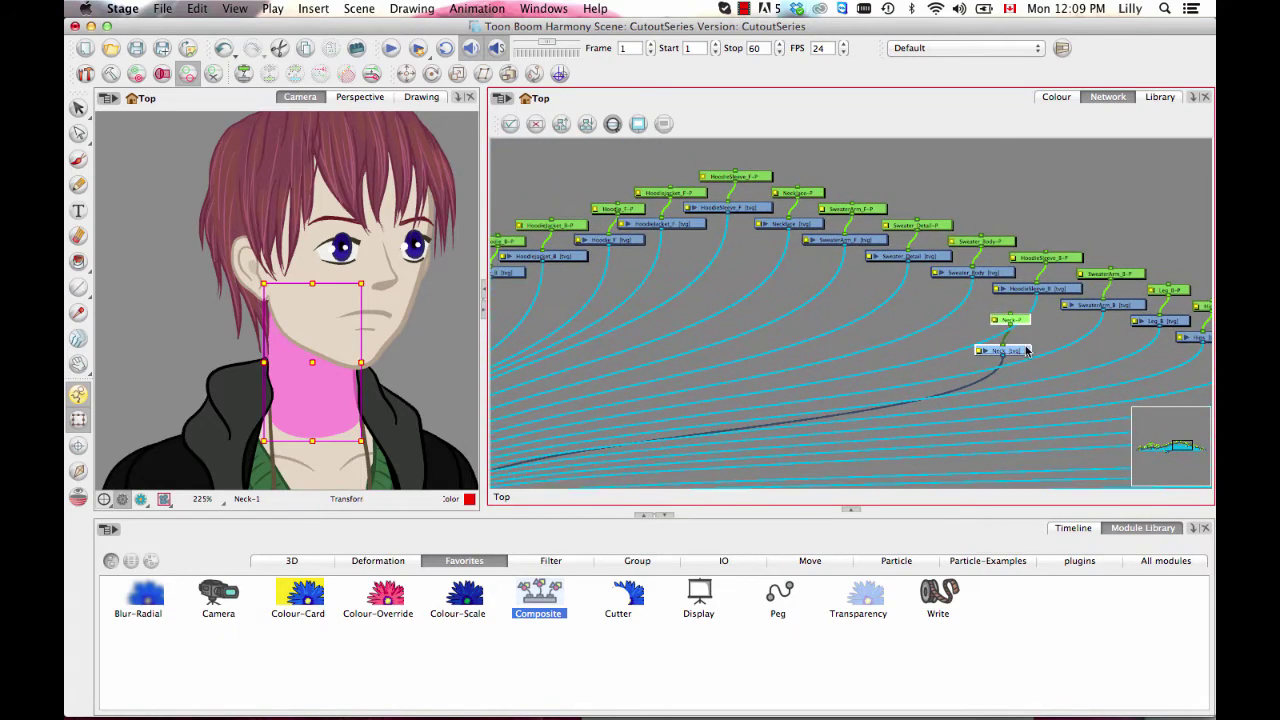
left_click_drag(1019, 350, 566, 250)
left_click_drag(586, 311, 1020, 360)
mouse_move(982, 303)
left_mouse_down()
mouse_move(665, 356)
mouse_move(616, 352)
mouse_move(646, 372)
mouse_move(780, 315)
mouse_move(742, 324)
left_mouse_up()
key("2")
key("2")
scroll(742, 325, "left", 10)
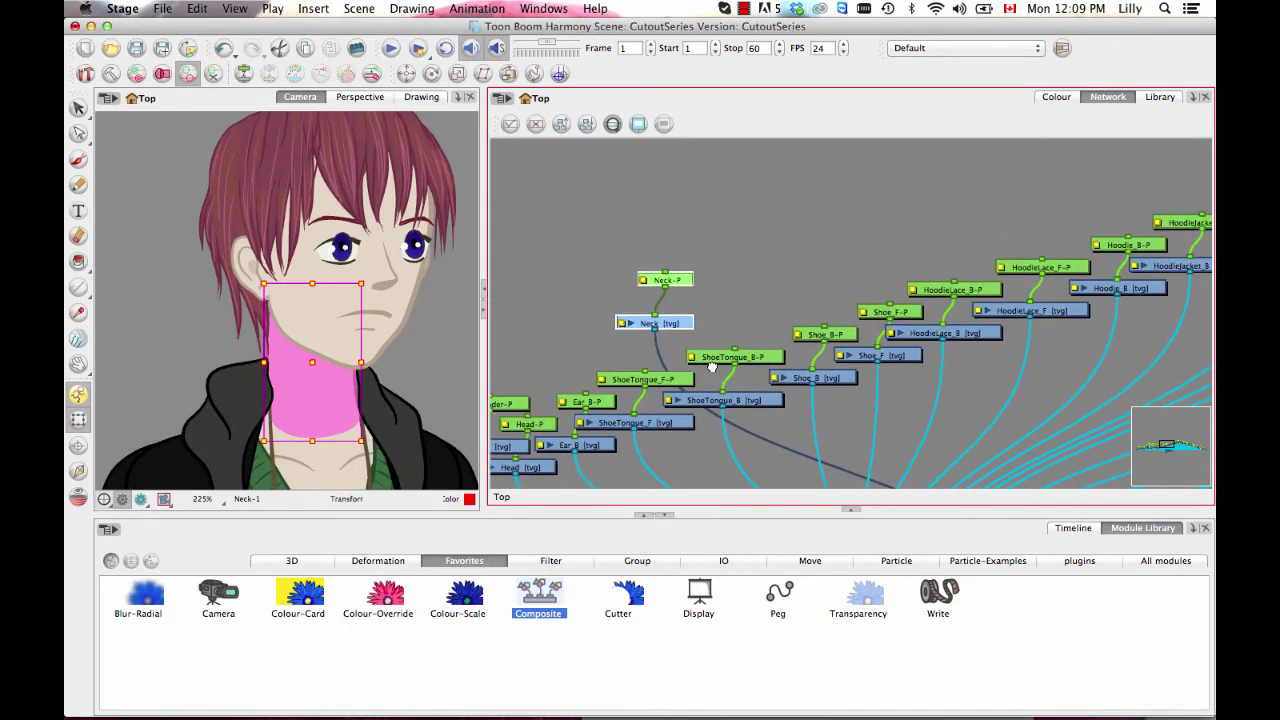
left_click_drag(990, 306, 917, 270)
- Add a parent peg above Neck-P and connect it to the Head-P peg as well
left_click(930, 231)
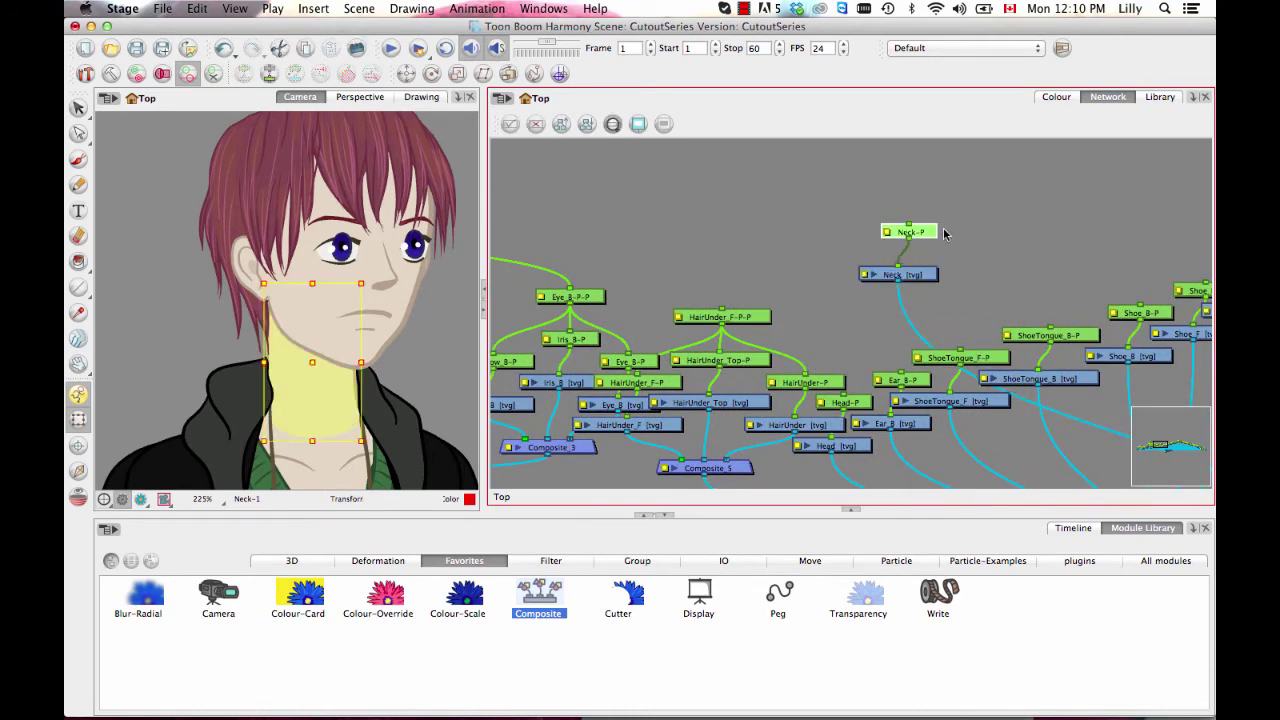
key("super+p")
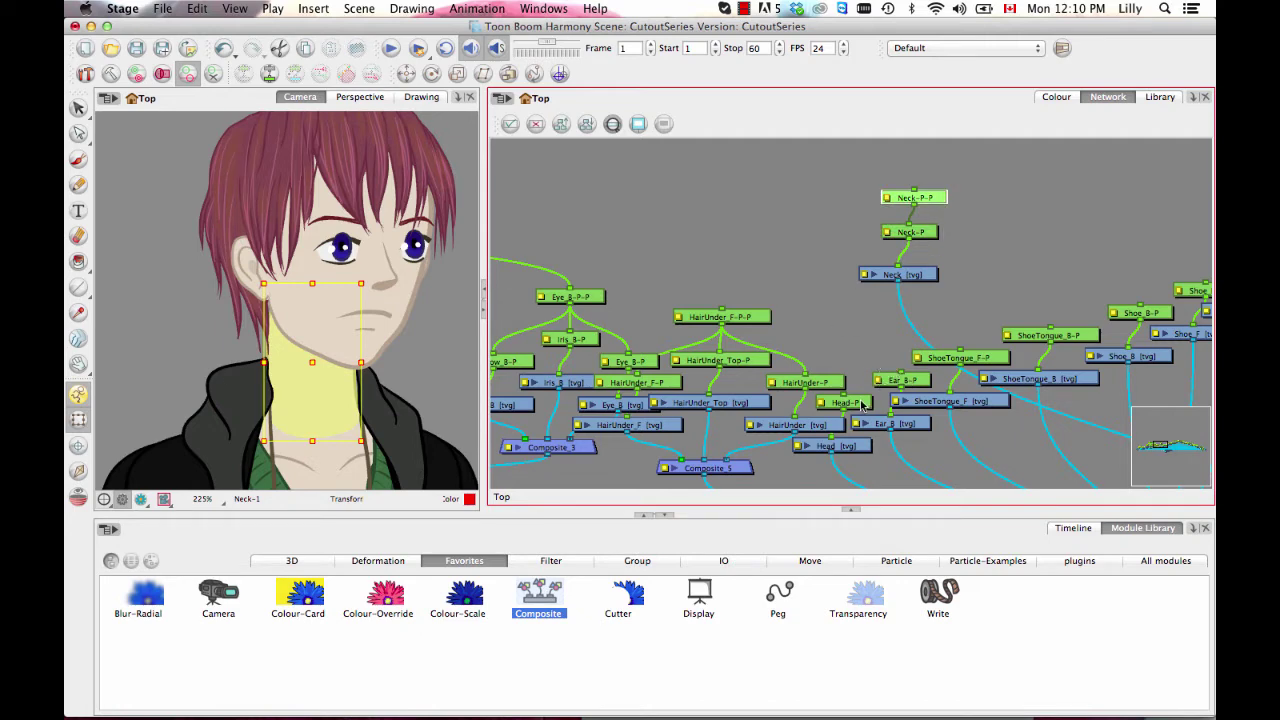
left_click_drag(862, 404, 859, 345)
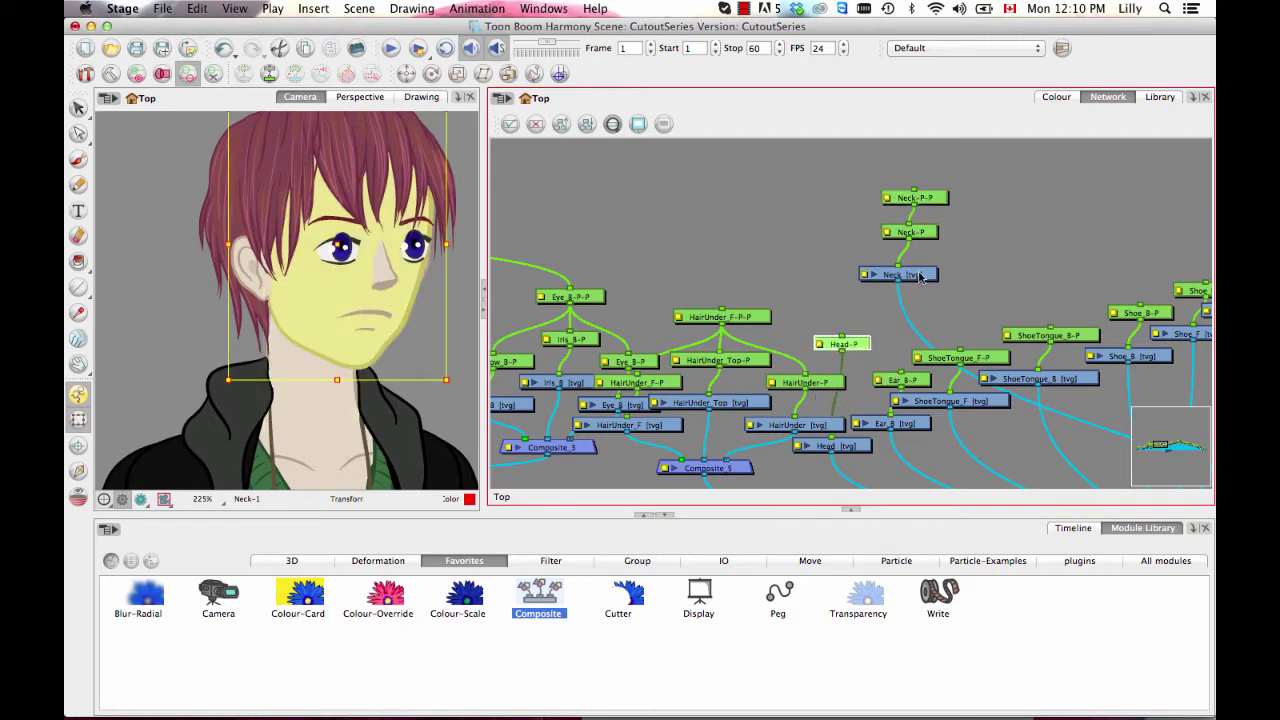
left_click_drag(885, 244, 842, 340)
left_click(984, 269)
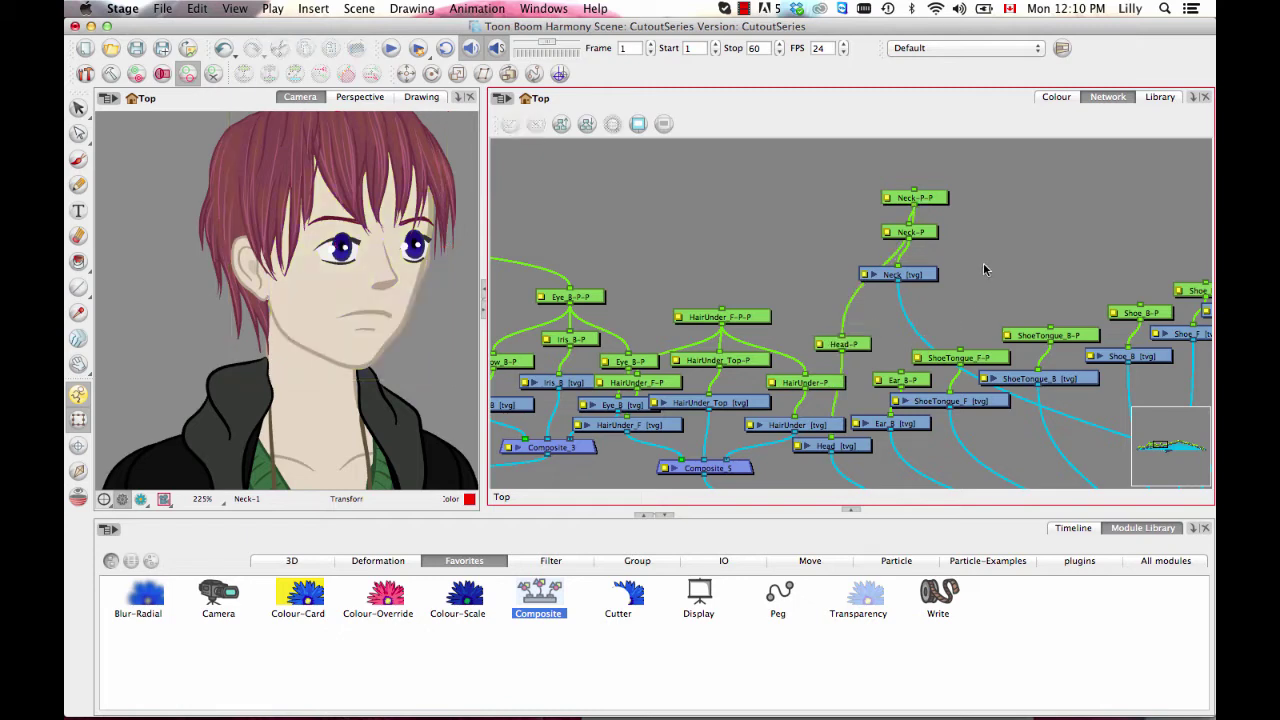
left_click(920, 197)
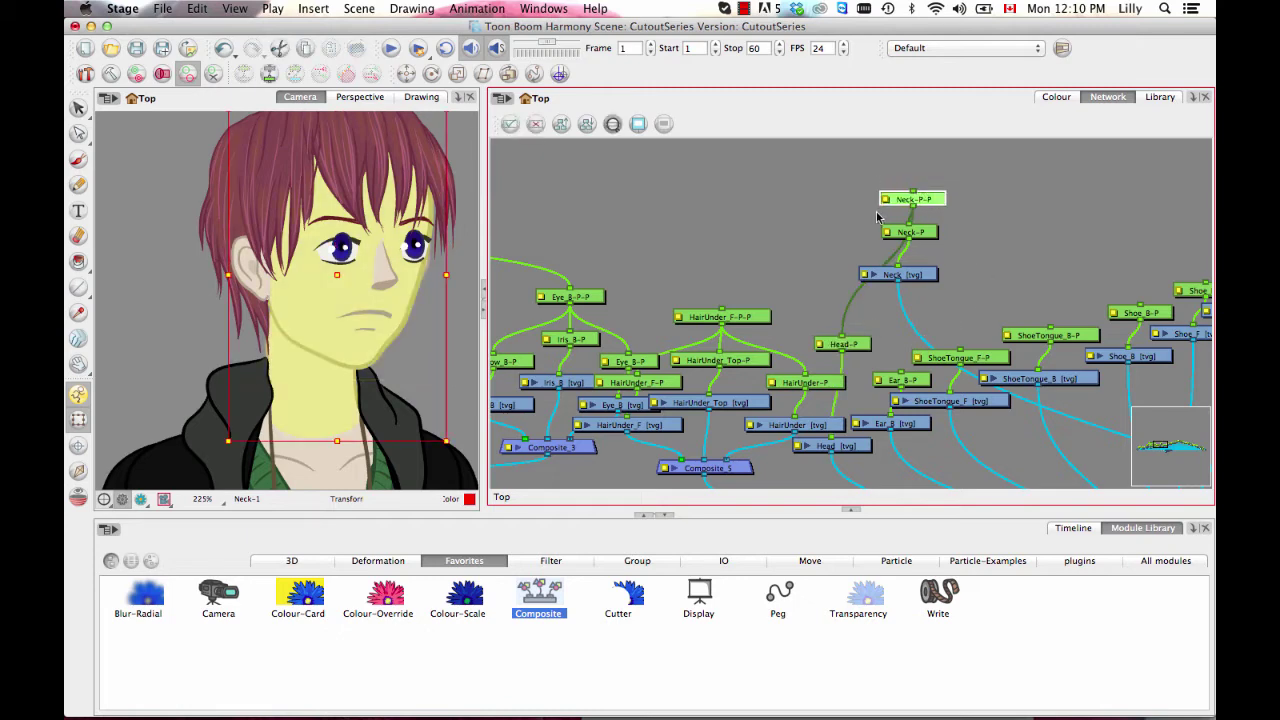
- Spread out the Neck drawing, Neck-P and Head-P beneath a raised Neck-P-P peg, checking which parts the pegs drive
left_click_drag(953, 303, 967, 263)
left_click(991, 237)
left_click(960, 264)
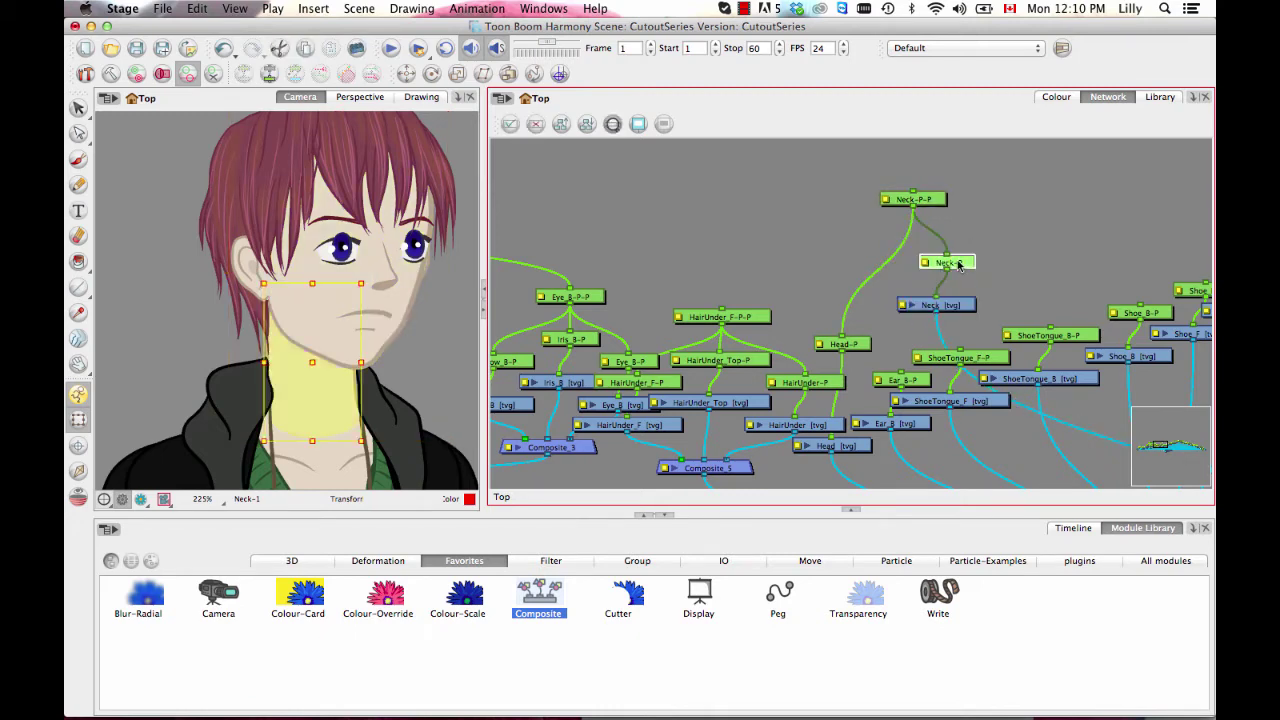
left_click(852, 345)
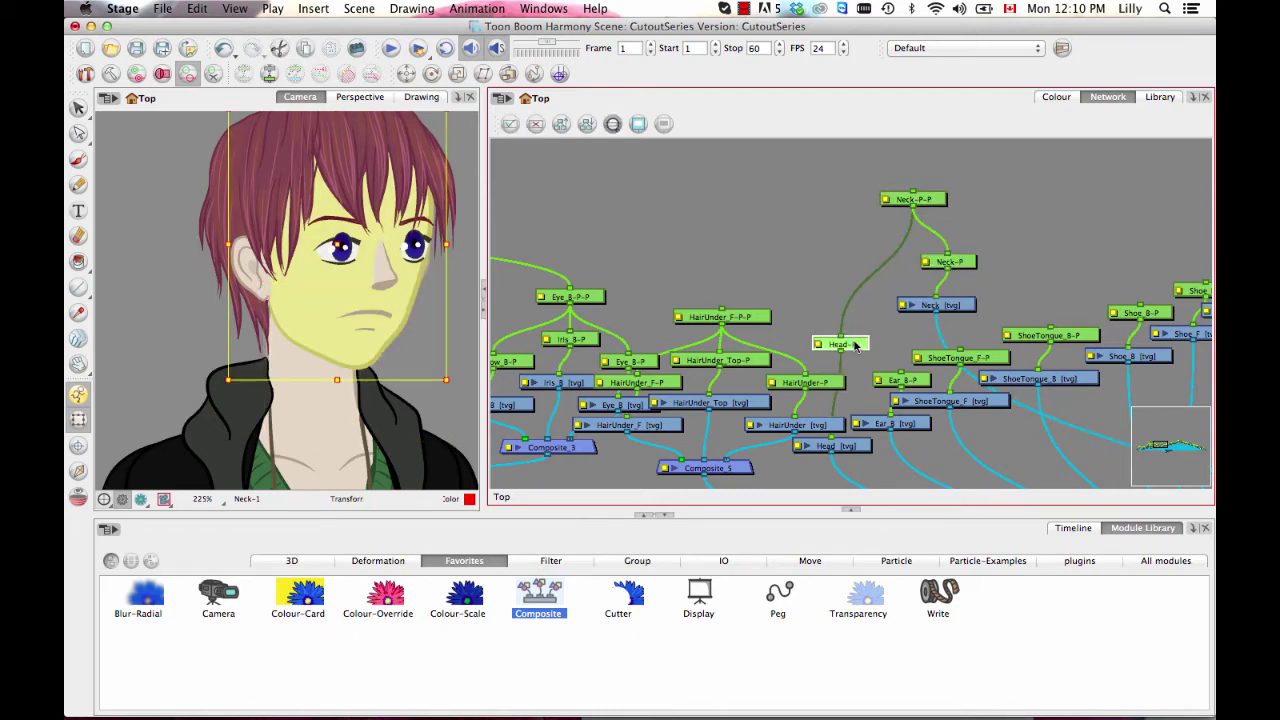
left_click(926, 200)
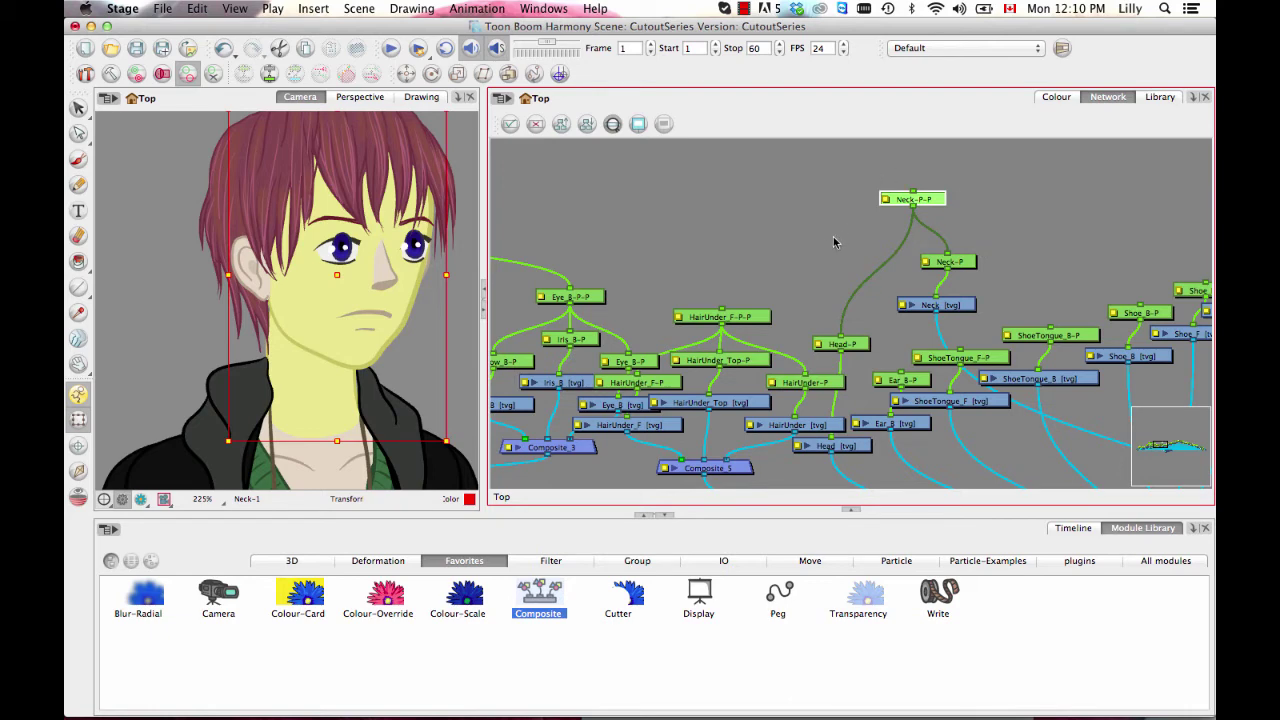
left_click(866, 345)
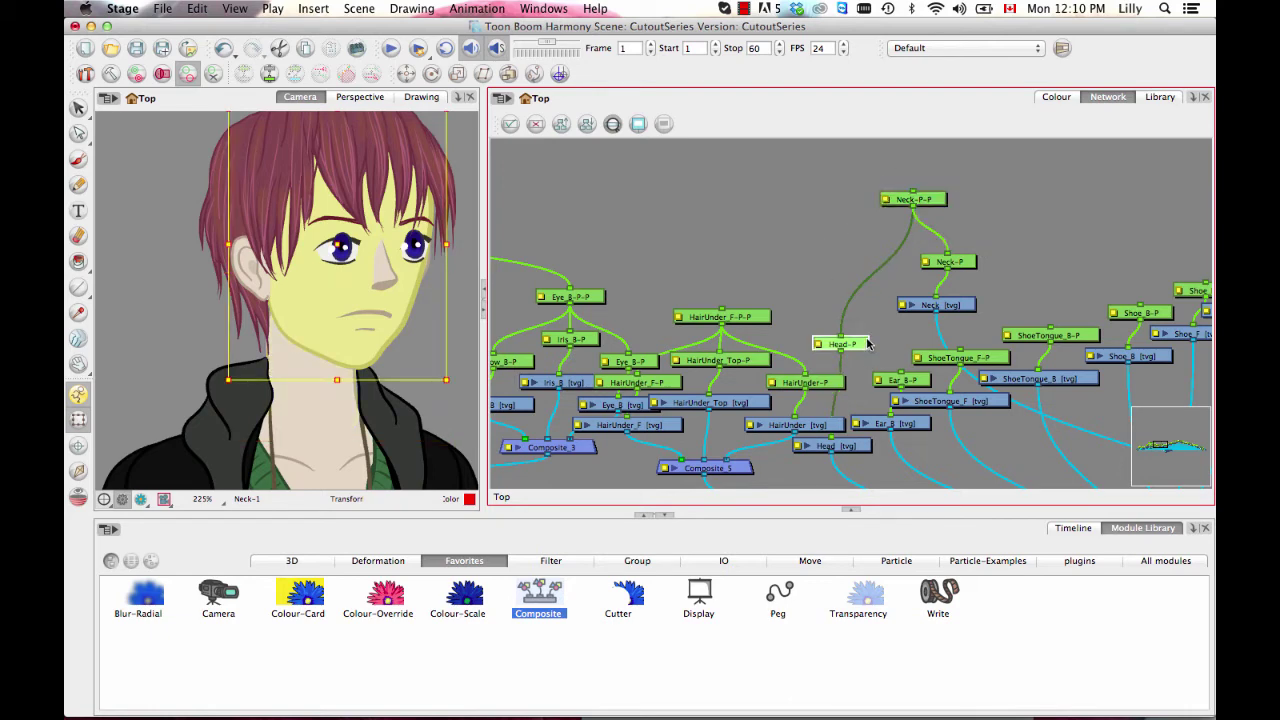
left_click_drag(936, 200, 953, 174)
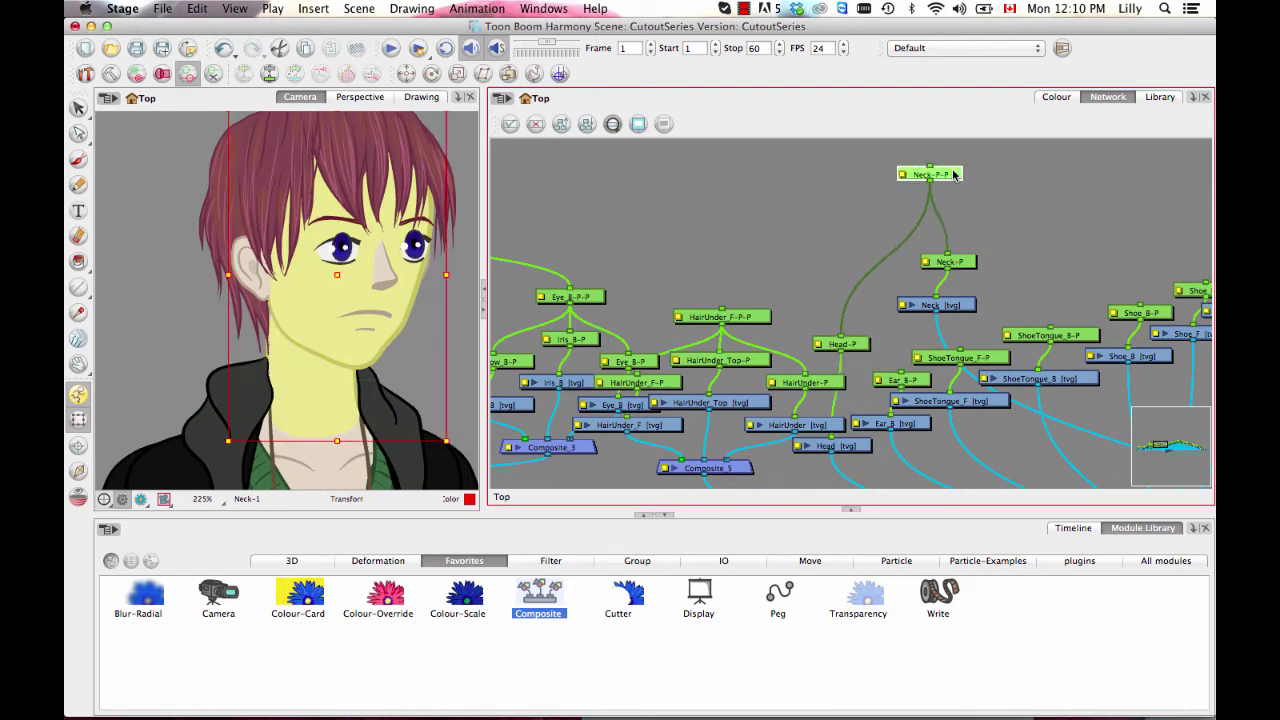
left_click_drag(866, 349, 865, 322)
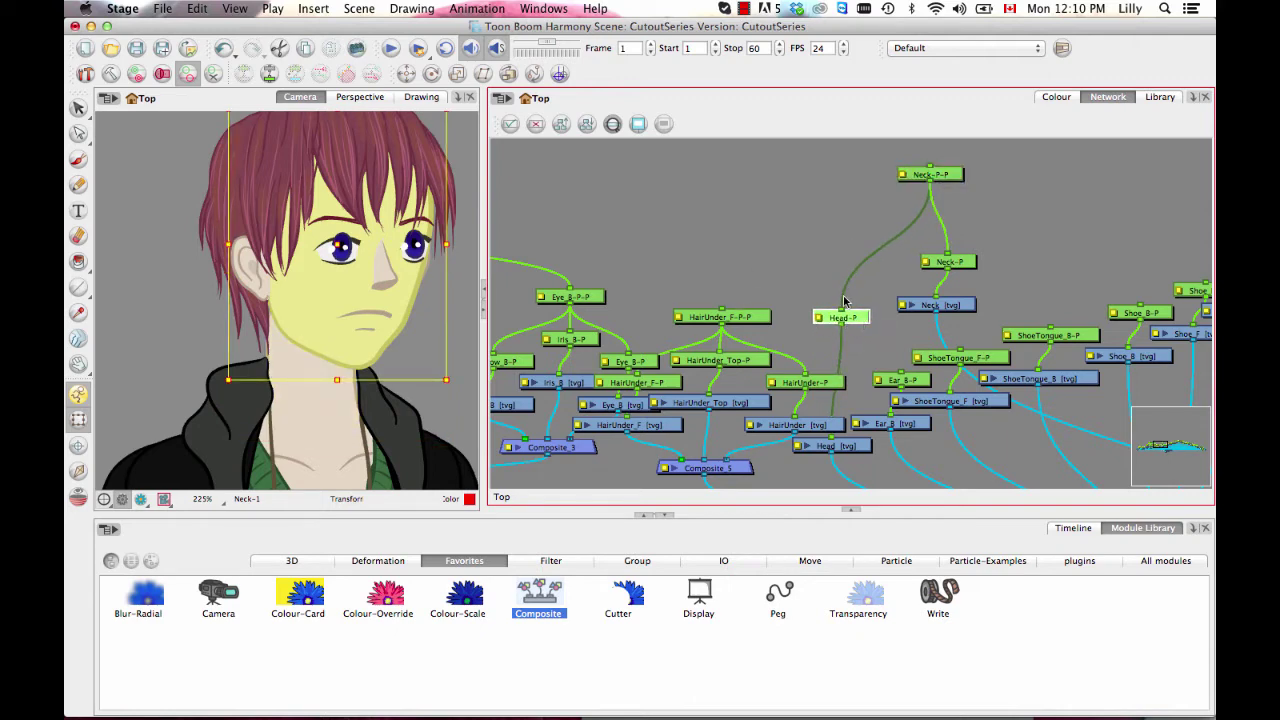
- Add a parent peg above Head-P and place it just below the level of Neck-P-P
left_click_drag(858, 320, 843, 362)
key("super+p")
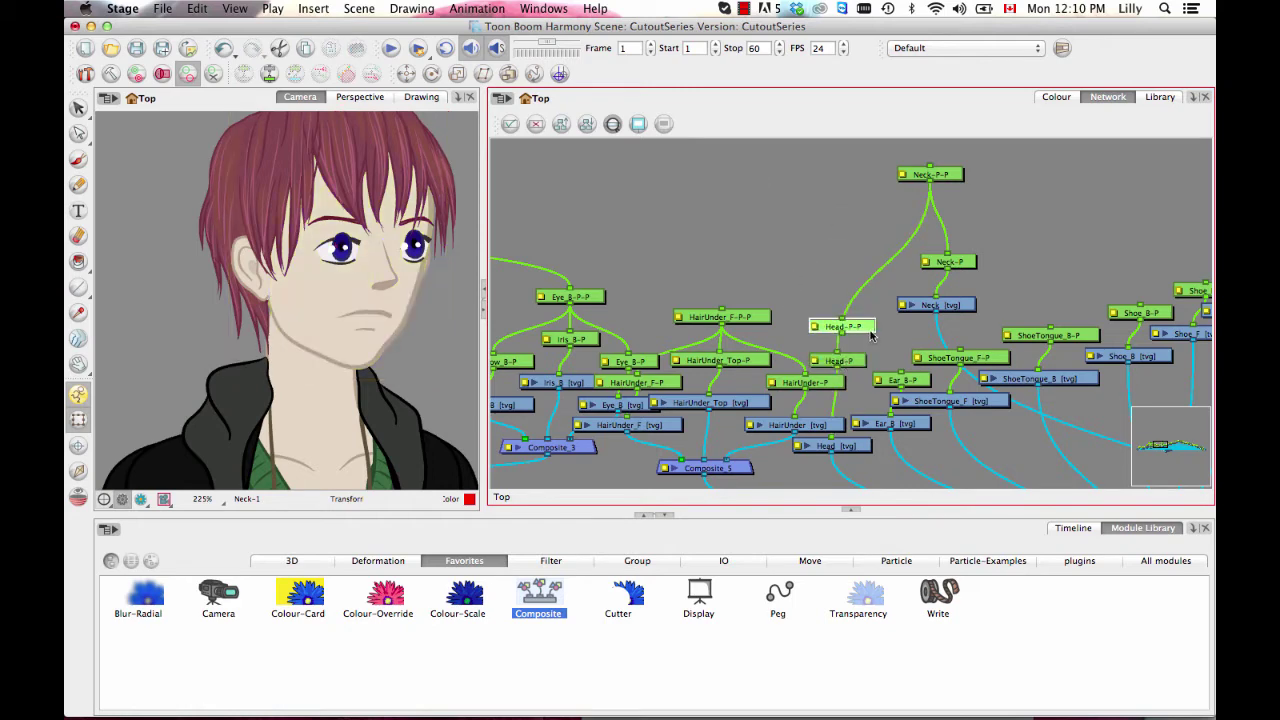
left_click_drag(866, 330, 857, 234)
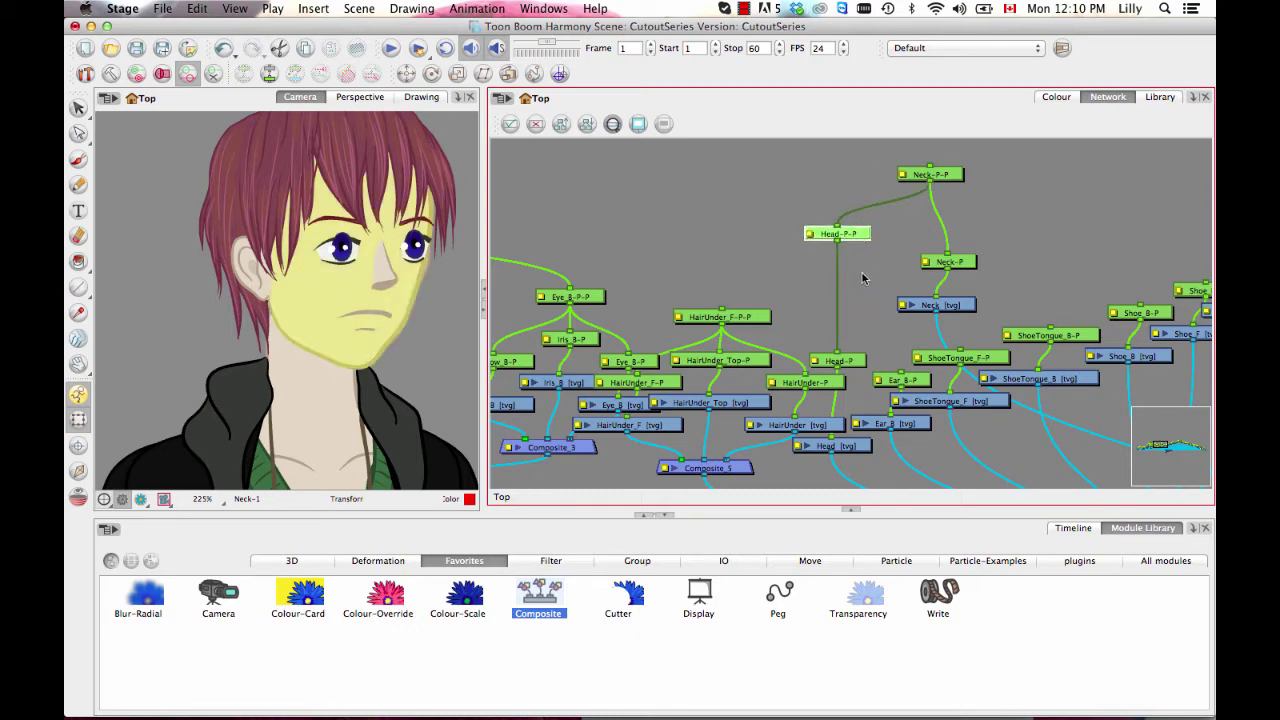
left_click_drag(850, 367, 860, 364)
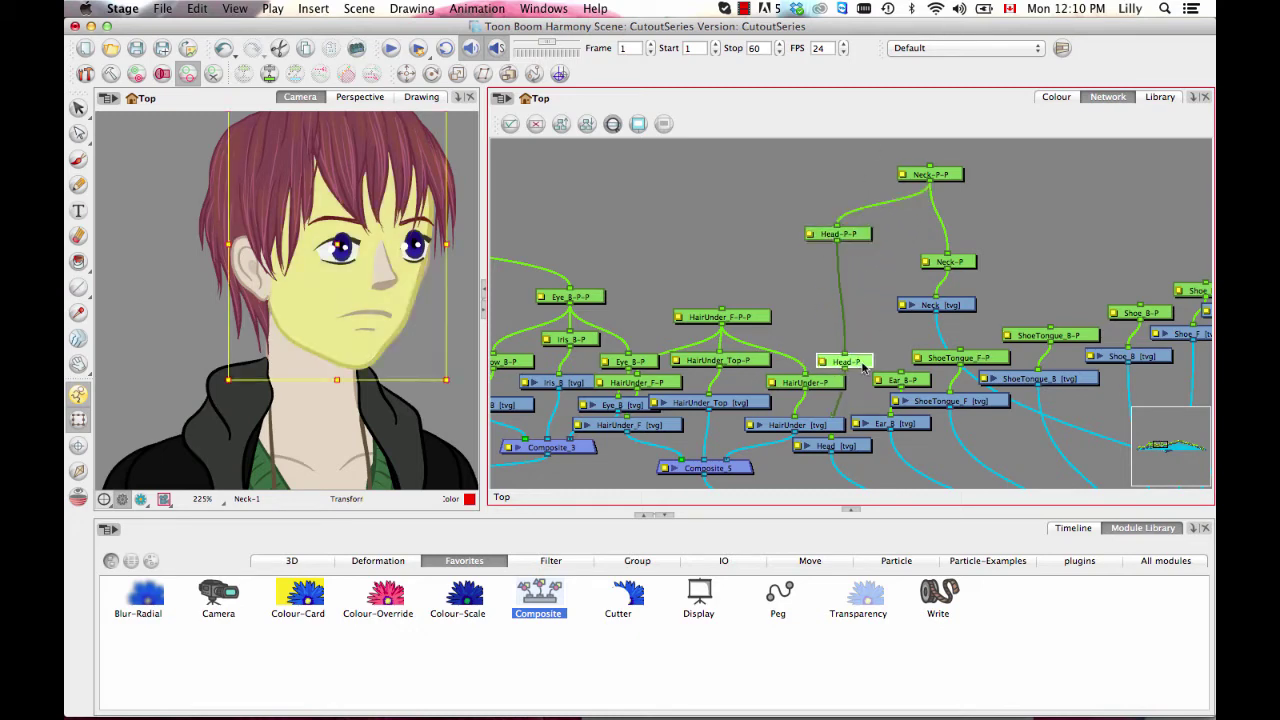
- Connect the Head-P-P peg to the HairUnder_F-P-P peg so it drives the under hair
left_click(866, 294)
left_click(857, 236)
left_click_drag(834, 314, 925, 336)
left_click_drag(928, 264, 904, 369)
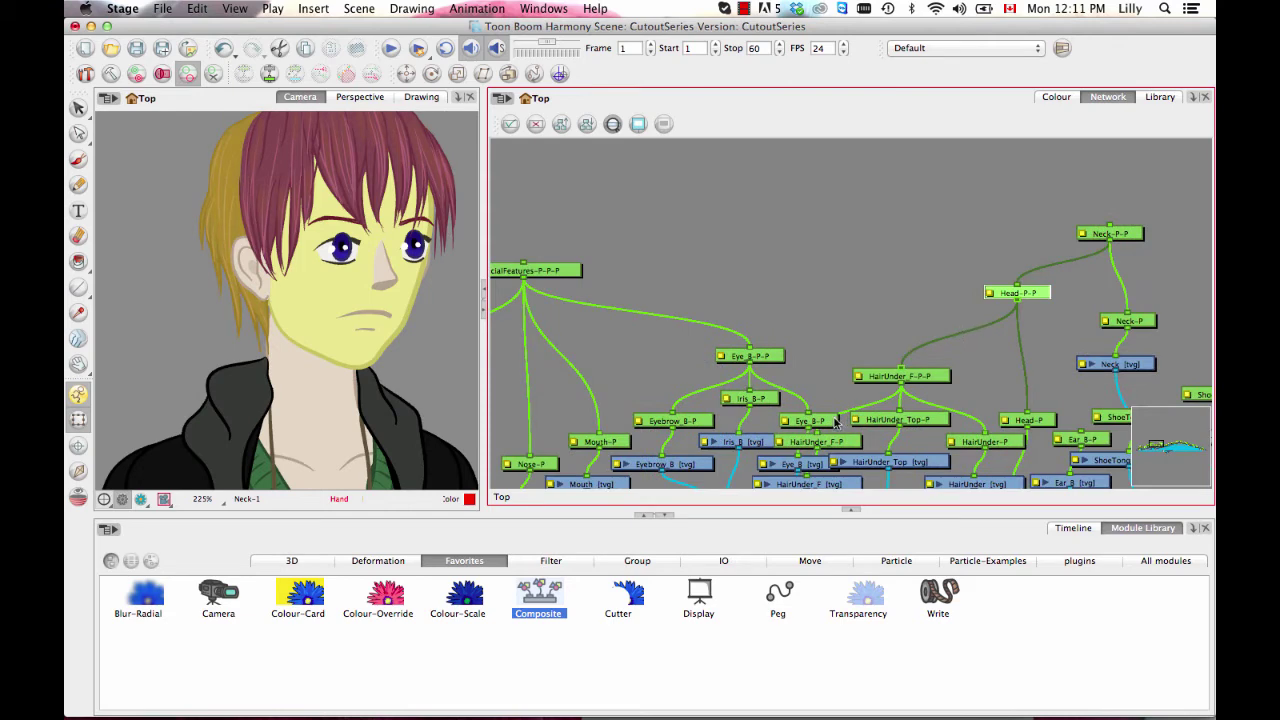
- Shift Eye_B-P and Eye_B-P-P upward for clarity, and connect Head-P-P to the FacialFeatures-P-P-P peg
left_click_drag(836, 424, 834, 392)
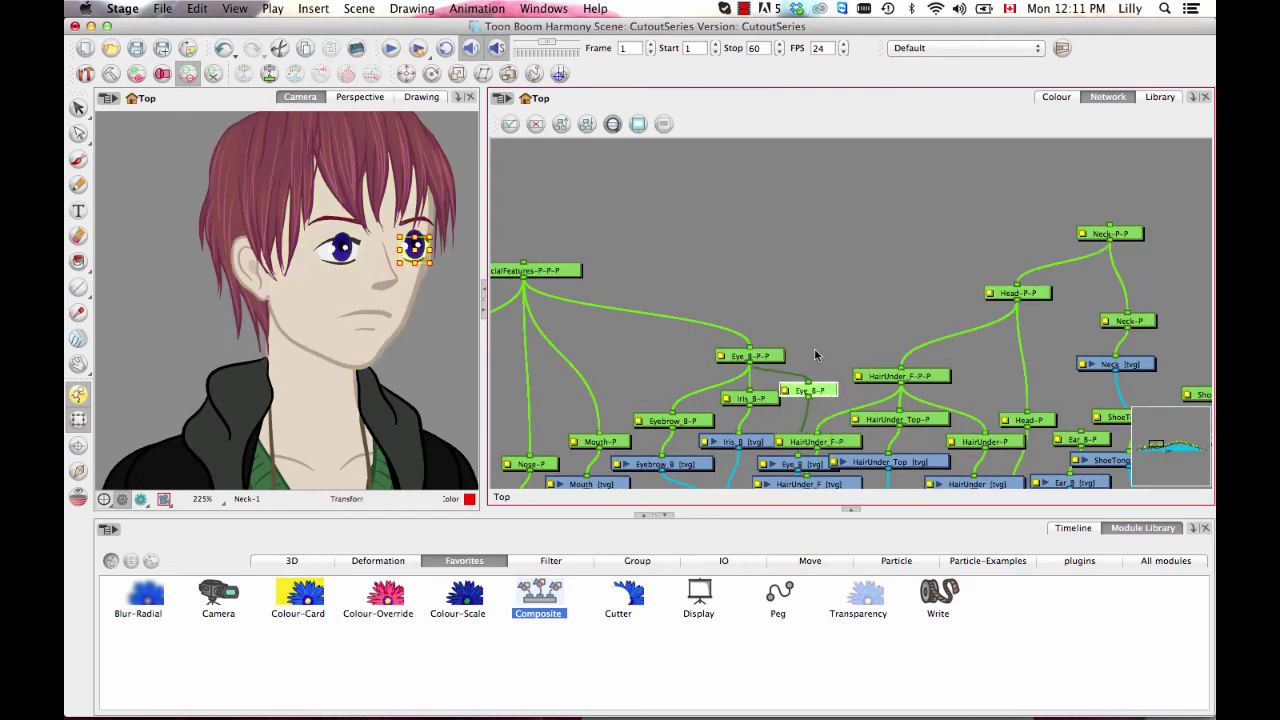
left_click_drag(769, 356, 759, 347)
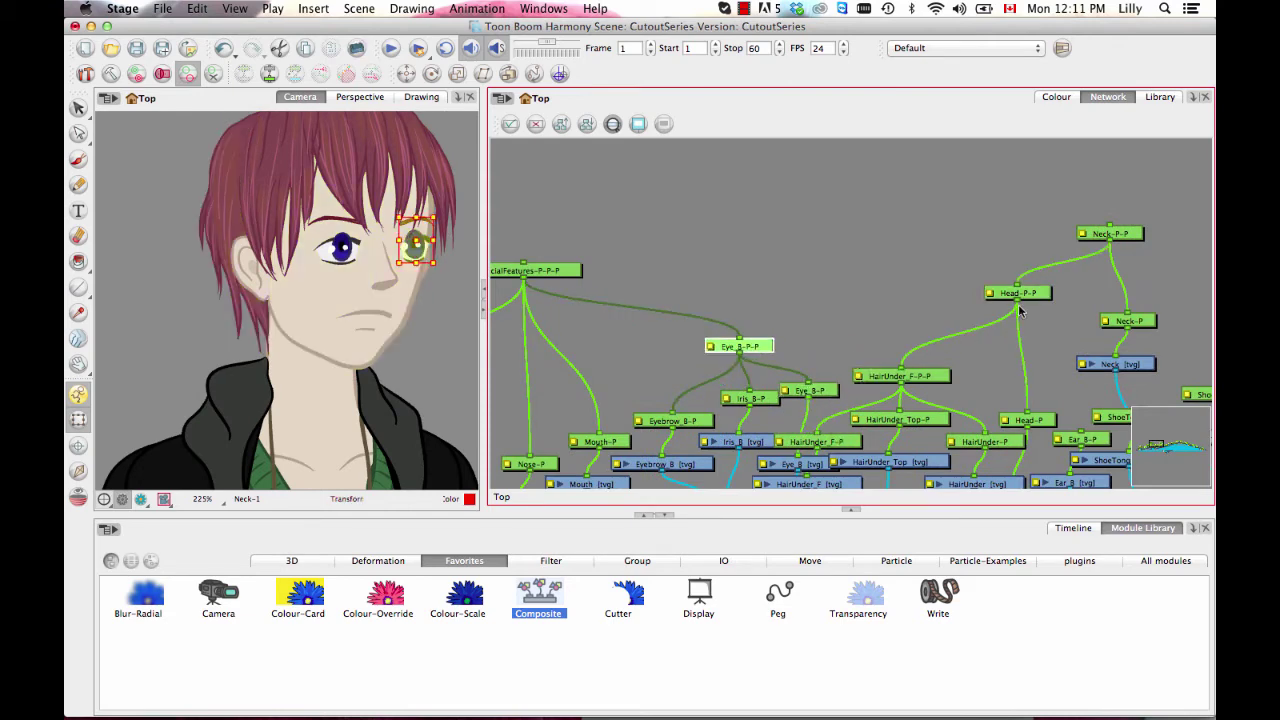
left_click_drag(1027, 297, 527, 272)
scroll(817, 226, "down", 5)
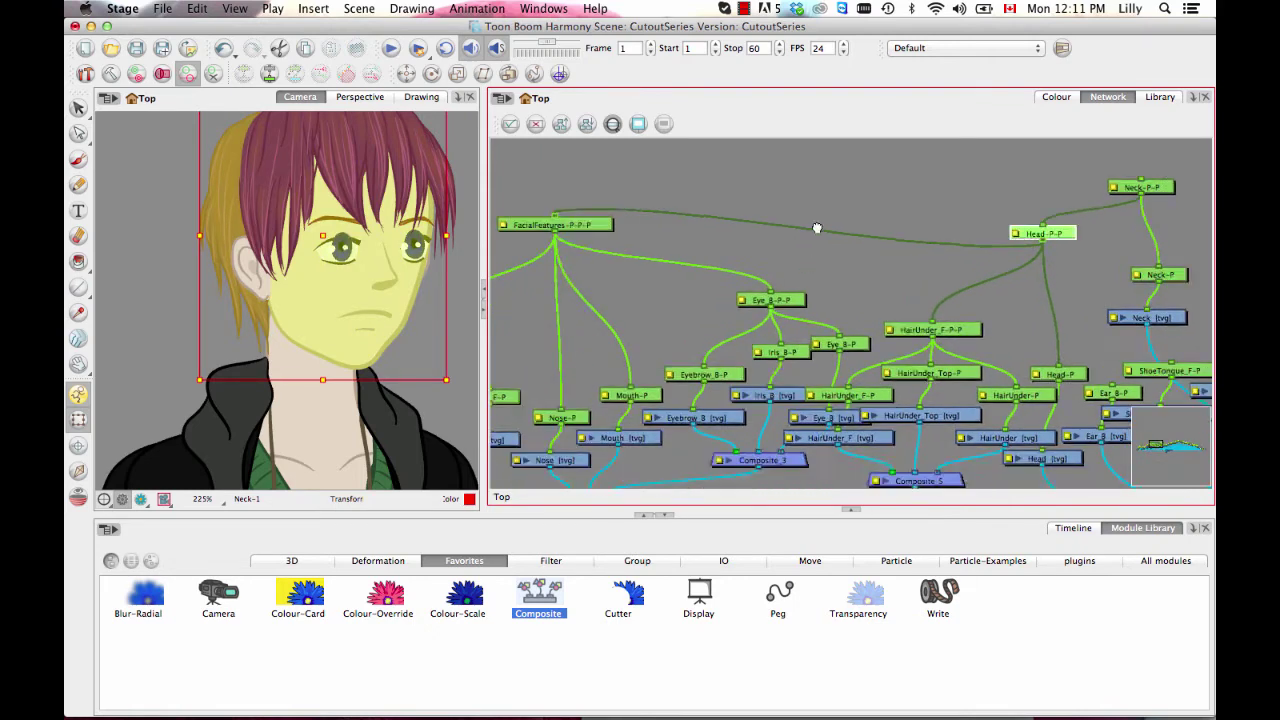
- Connect the Head-P-P peg to the parent peg of the HairOver drawings
left_click_drag(810, 193, 938, 343)
key("2")
key("2")
left_click_drag(1068, 293, 947, 213)
left_click_drag(1120, 264, 1098, 250)
left_click_drag(1085, 285, 635, 458)
left_click_drag(640, 450, 811, 365)
key("1")
key("1")
- Place the Ear_F drawing and its peg between the HairOver and Eyebrow_F modules, and connect Head-P-P to Ear_F-P
left_click_drag(771, 451, 690, 375)
left_click_drag(717, 395, 733, 304)
left_click_drag(780, 297, 697, 380)
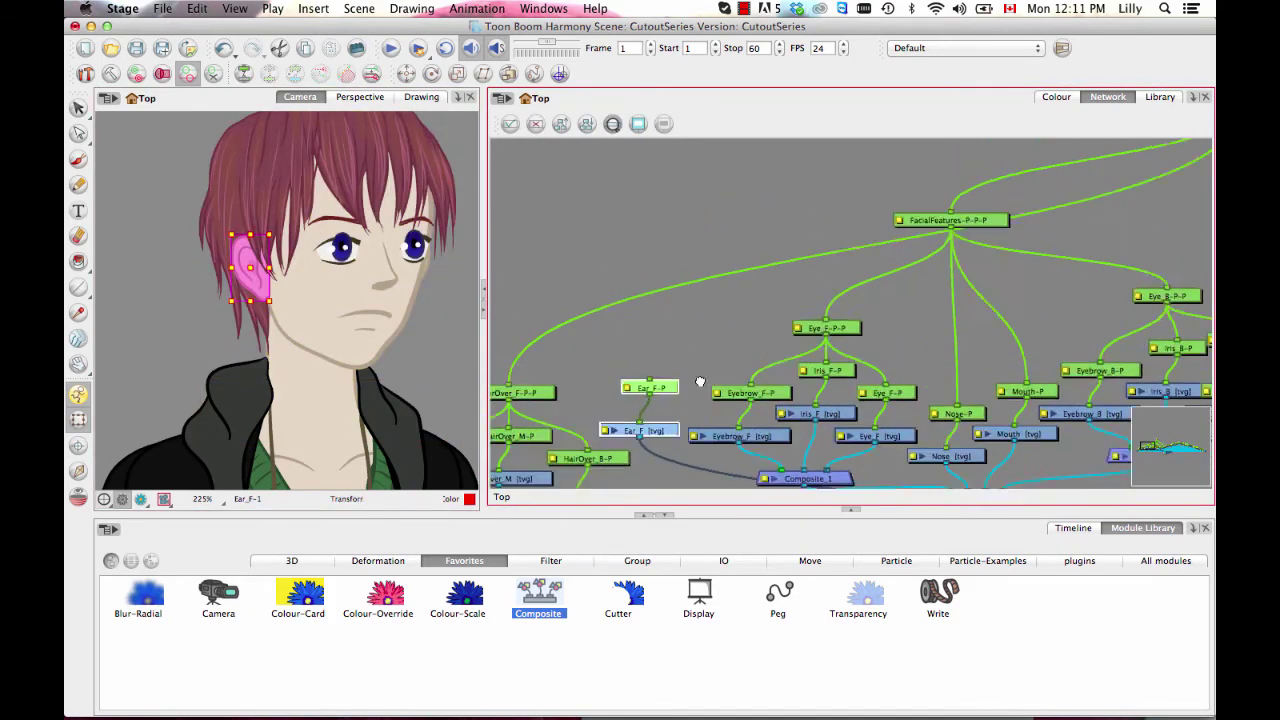
key("2")
key("2")
left_click_drag(1057, 207, 693, 375)
left_click_drag(1189, 196, 1066, 257)
left_click(934, 261)
- Compare which character parts Head-P-P and Neck-P-P drive by selecting each peg and checking the camera view
left_click_drag(349, 318, 322, 376)
key("2")
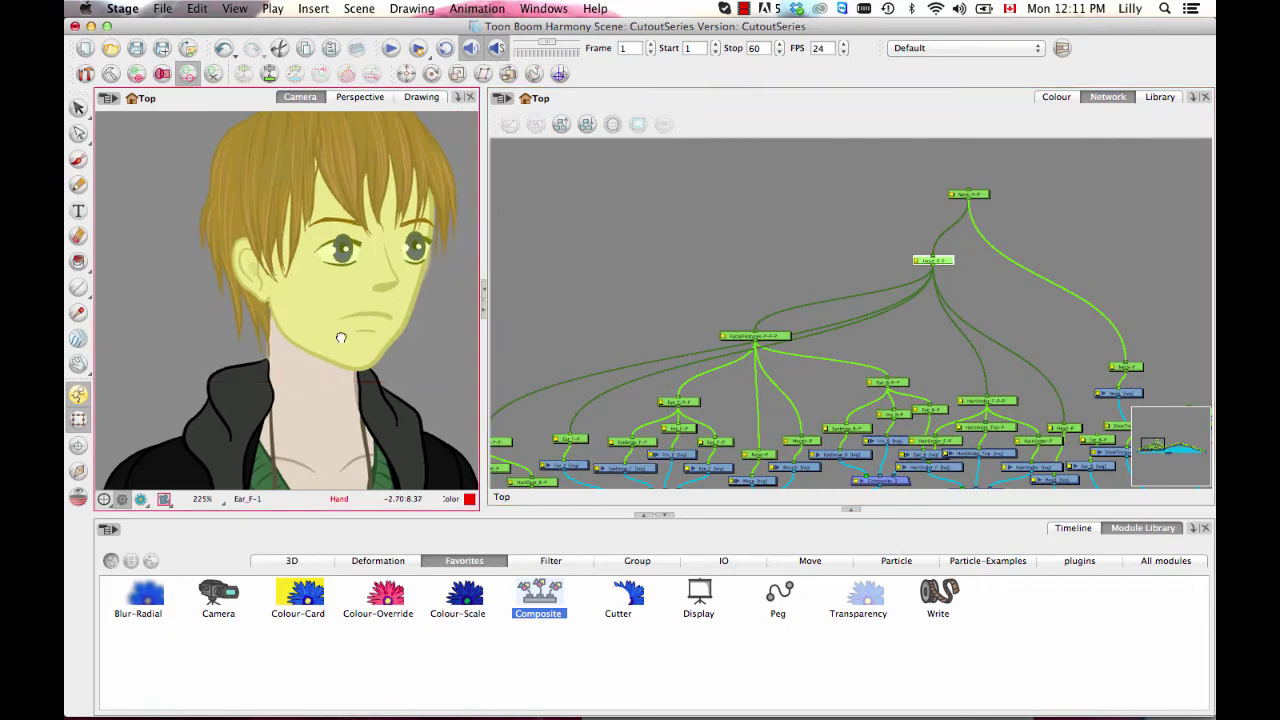
left_click(948, 262)
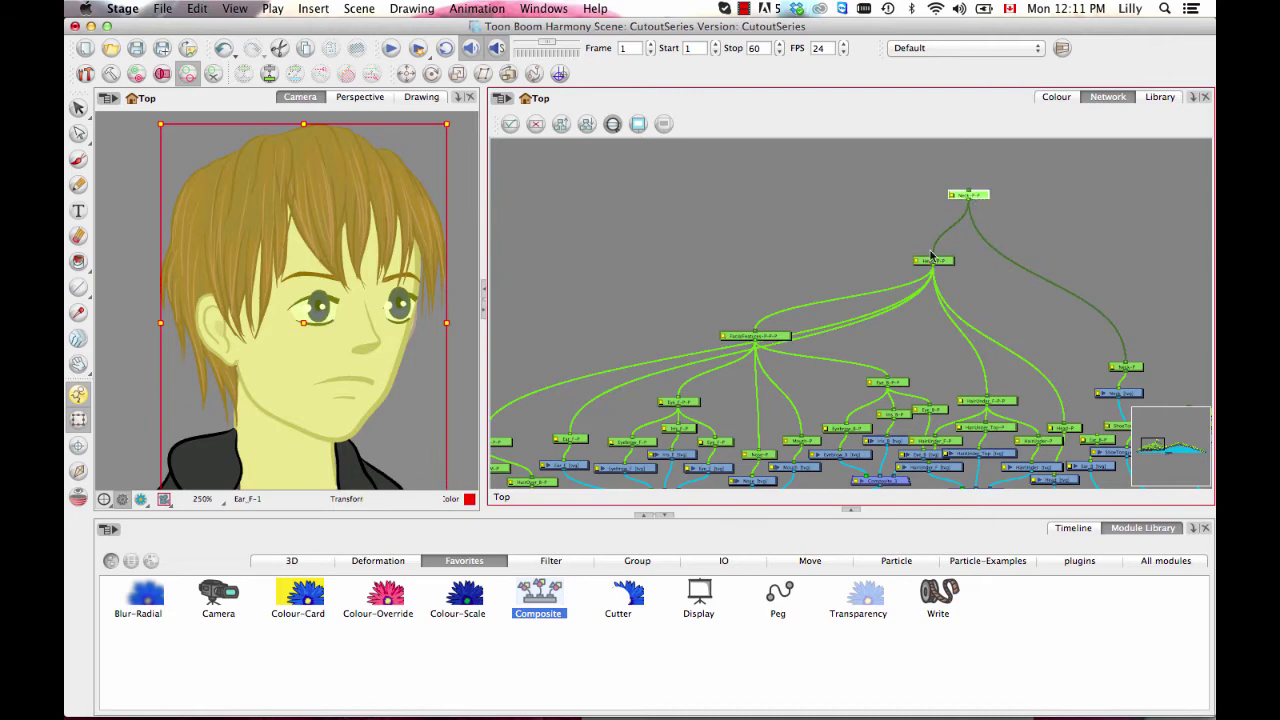
scroll(354, 318, "down", 2)
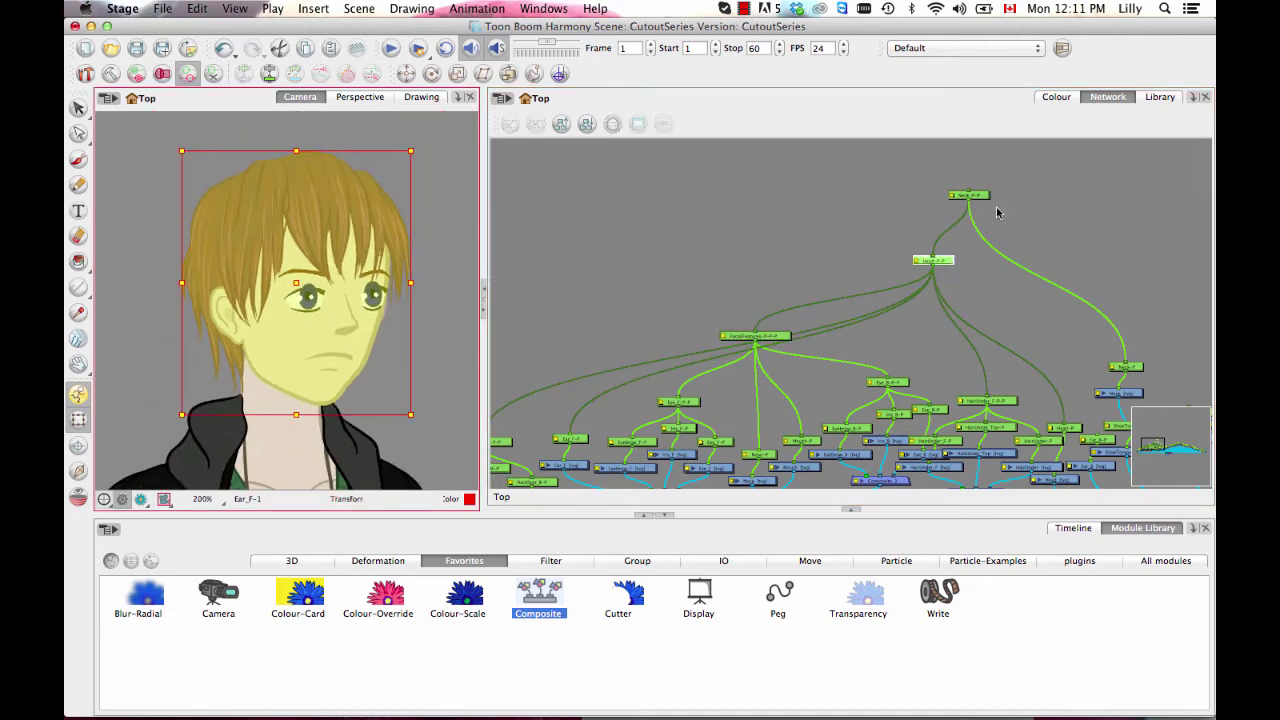
left_click(981, 202)
left_click_drag(420, 354, 420, 311)
key("2")
key("2")
key("2")
key("2")
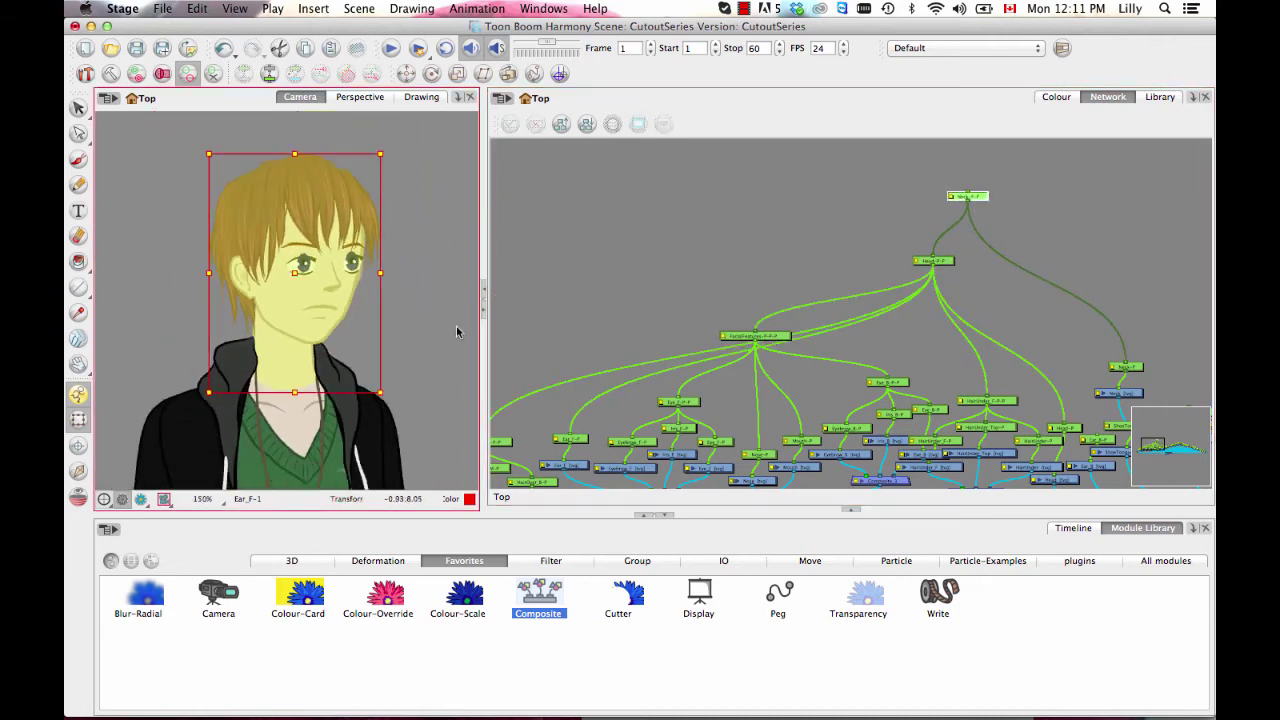
- Widen and heighten the camera view so the whole character fits in it
key("2")
left_click_drag(320, 472, 353, 400)
key("1")
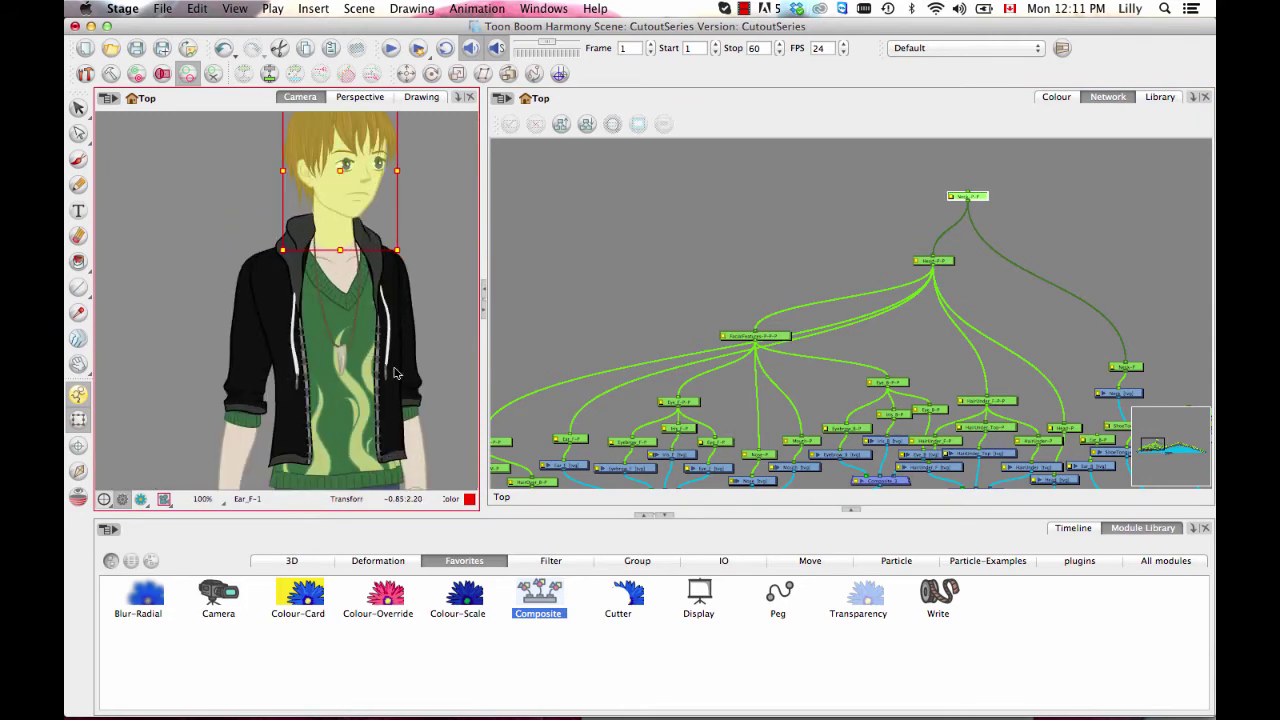
left_click_drag(398, 483, 386, 435)
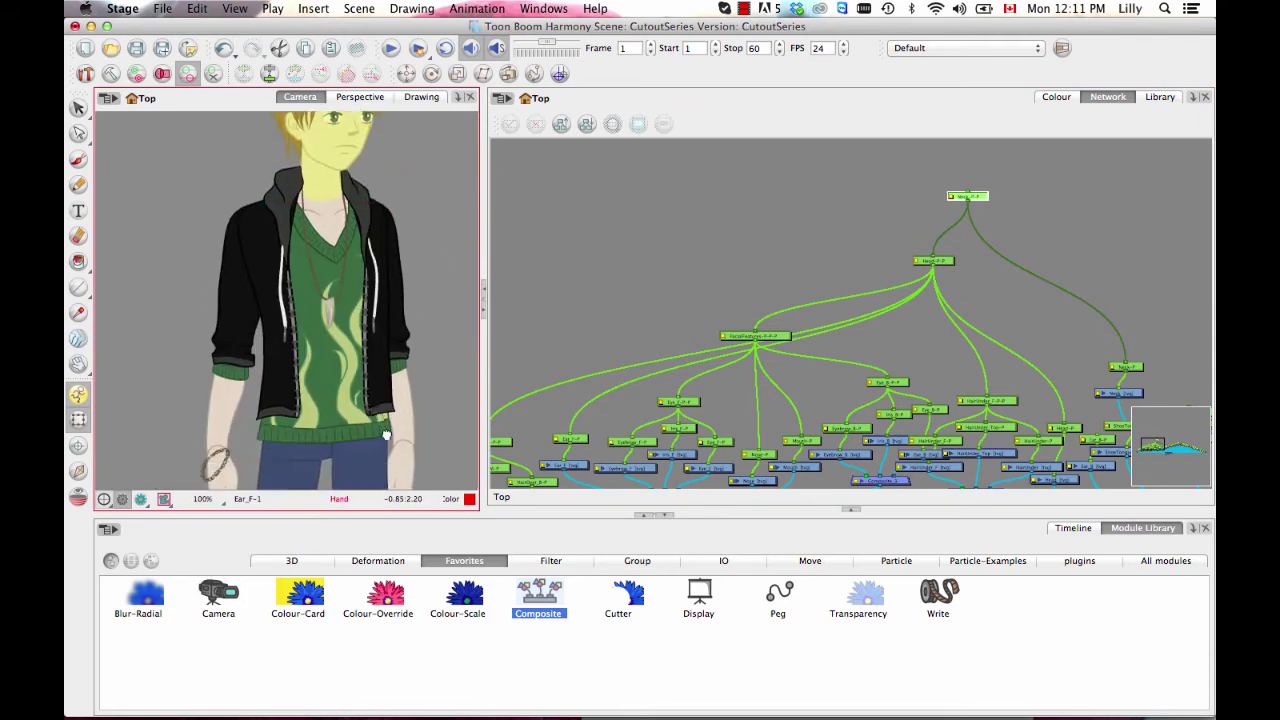
key("1")
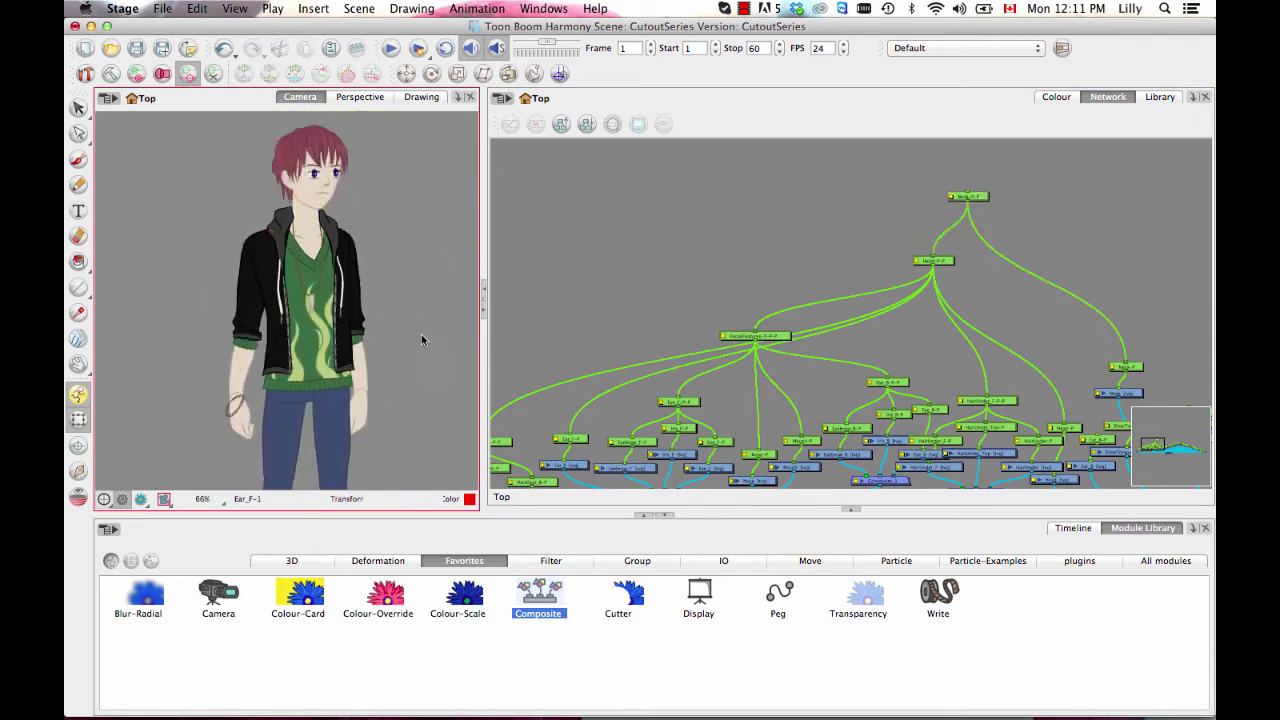
left_click_drag(485, 248, 643, 270)
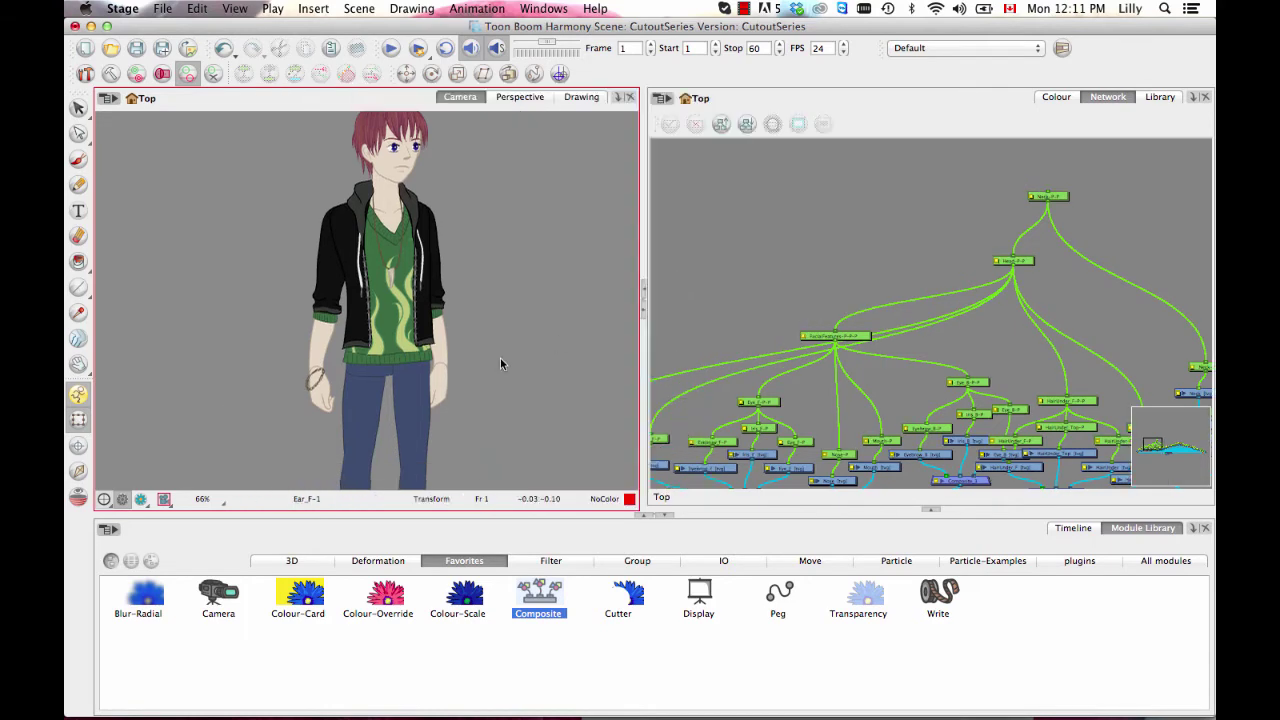
scroll(471, 314, "down", 3)
left_click_drag(438, 515, 440, 712)
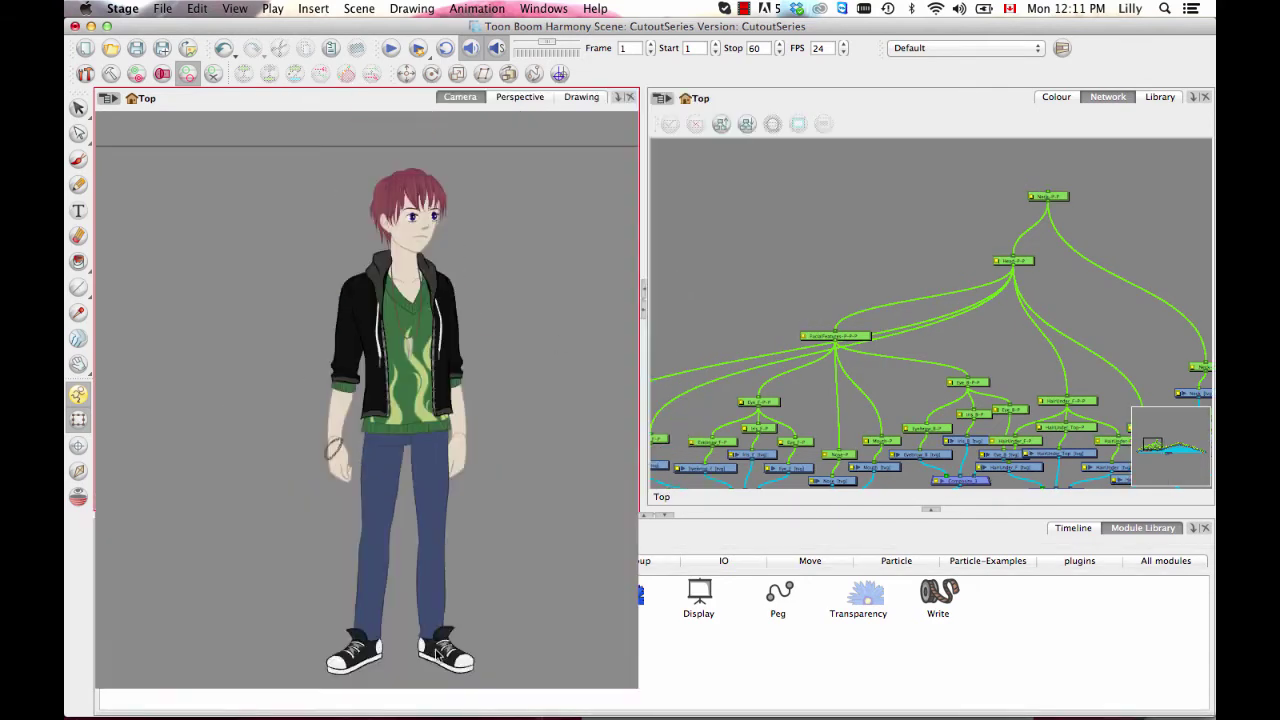
- Examine the torso and the full figure in the enlarged camera view, and select the Hips drawing
left_click_drag(457, 439, 449, 409)
key("2")
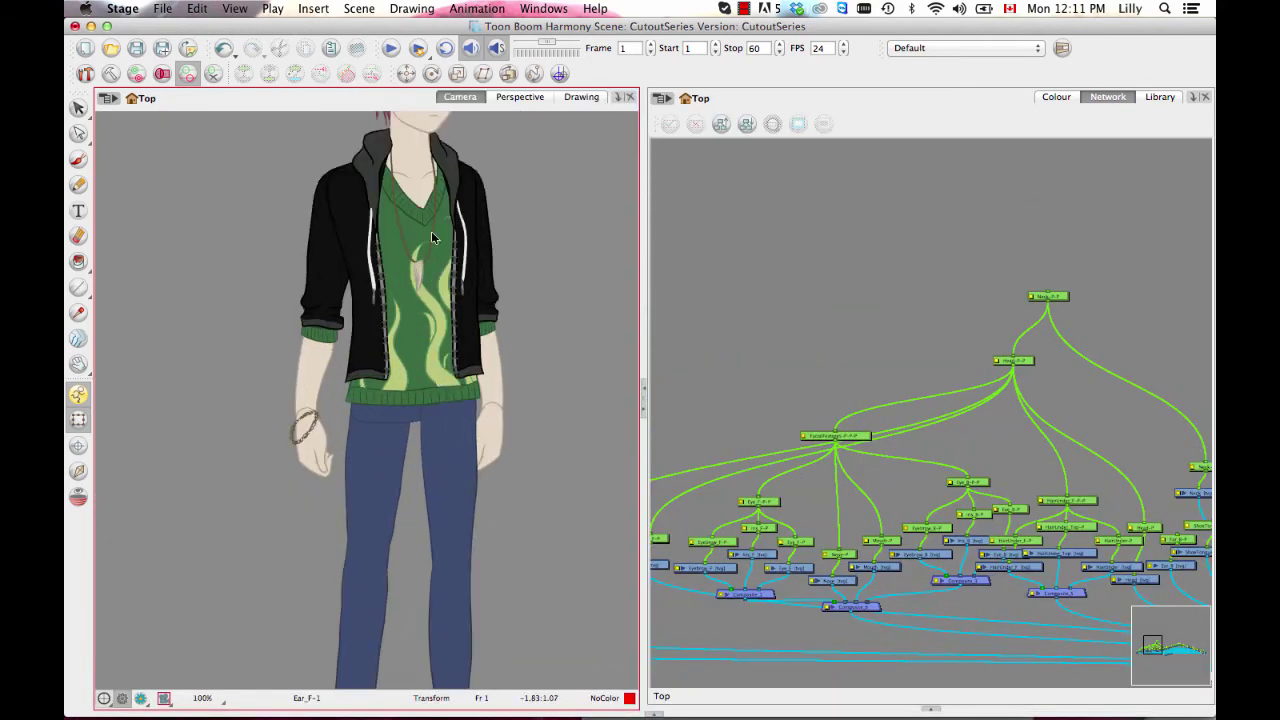
left_click_drag(463, 297, 447, 359)
key("1")
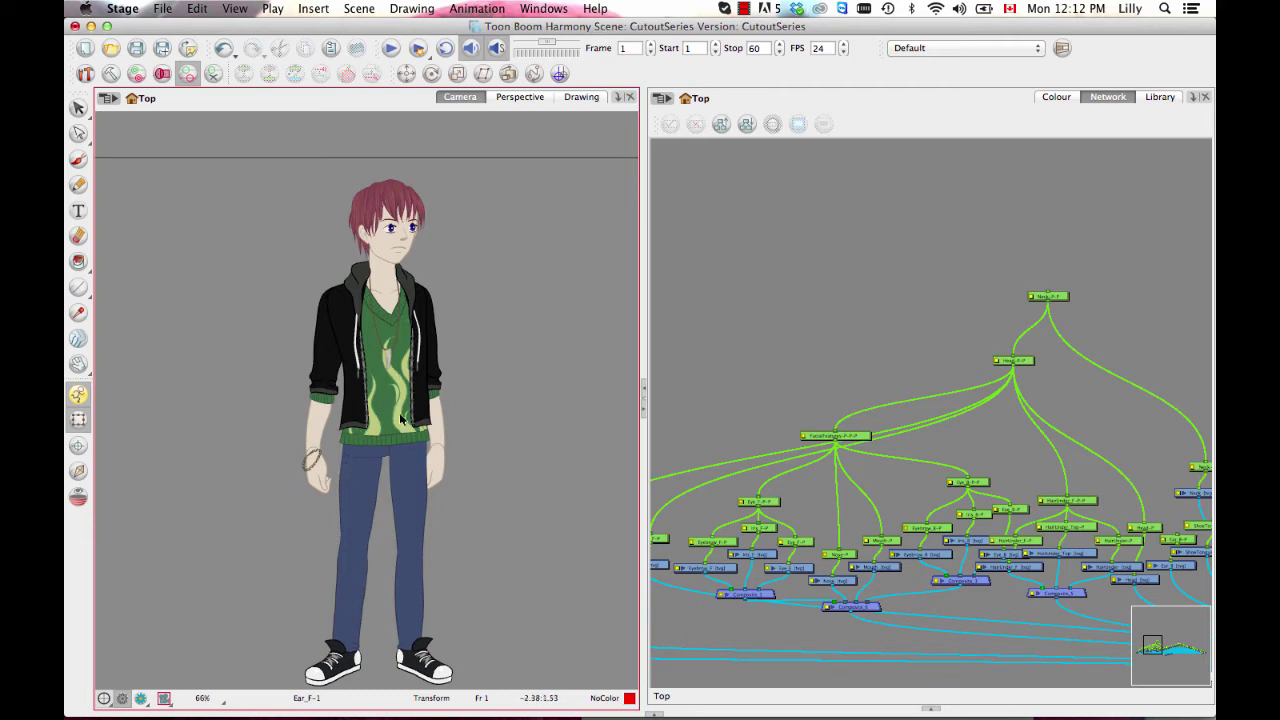
left_click(383, 448)
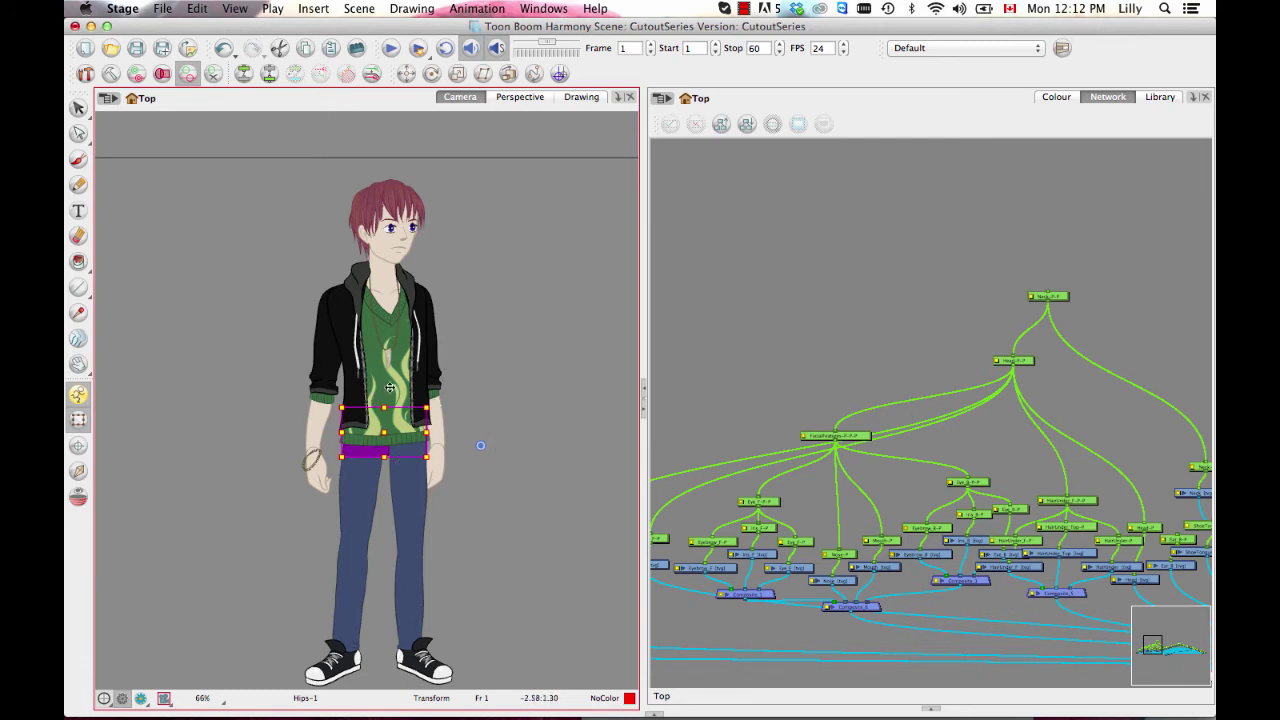
- Examine the sweater detail, front leg and front shoe by selecting each drawing in the camera view
left_click(387, 424)
left_click(572, 428)
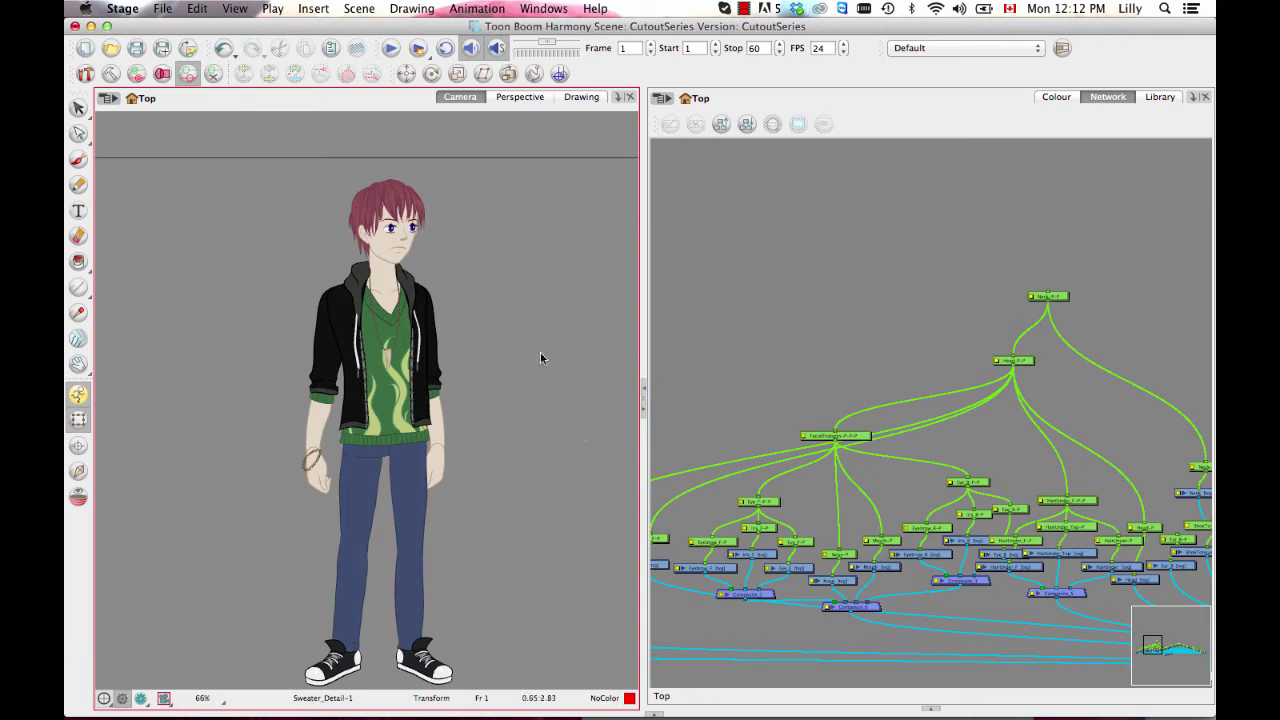
left_click(364, 472)
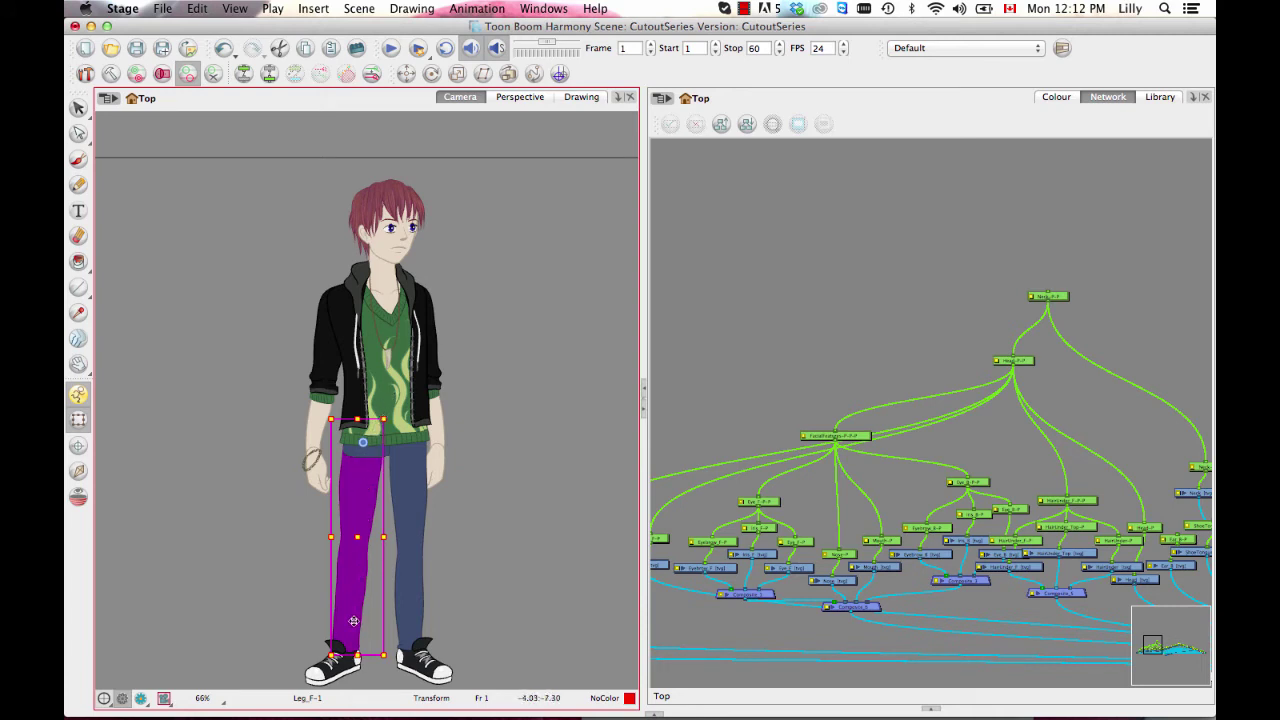
left_click(336, 676)
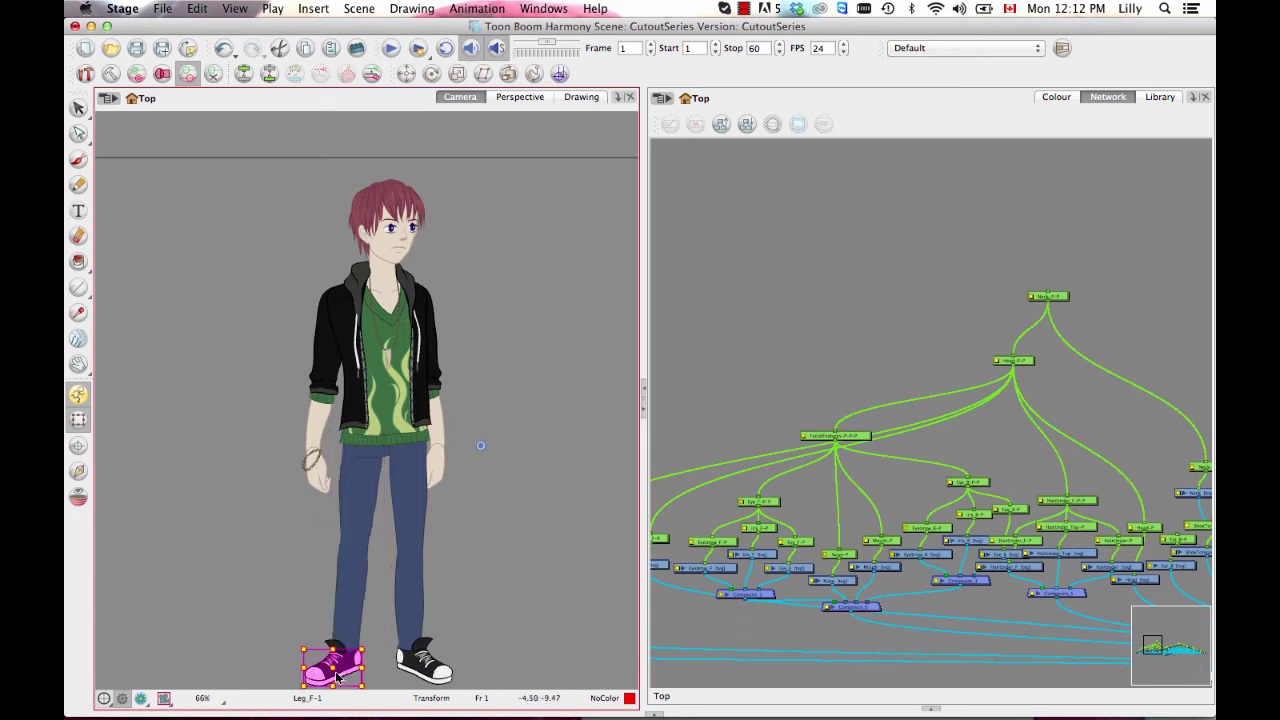
- Add a parent peg above Hips-P in the network and connect it to Leg_F-P and Leg_B-P as well
left_click(345, 584)
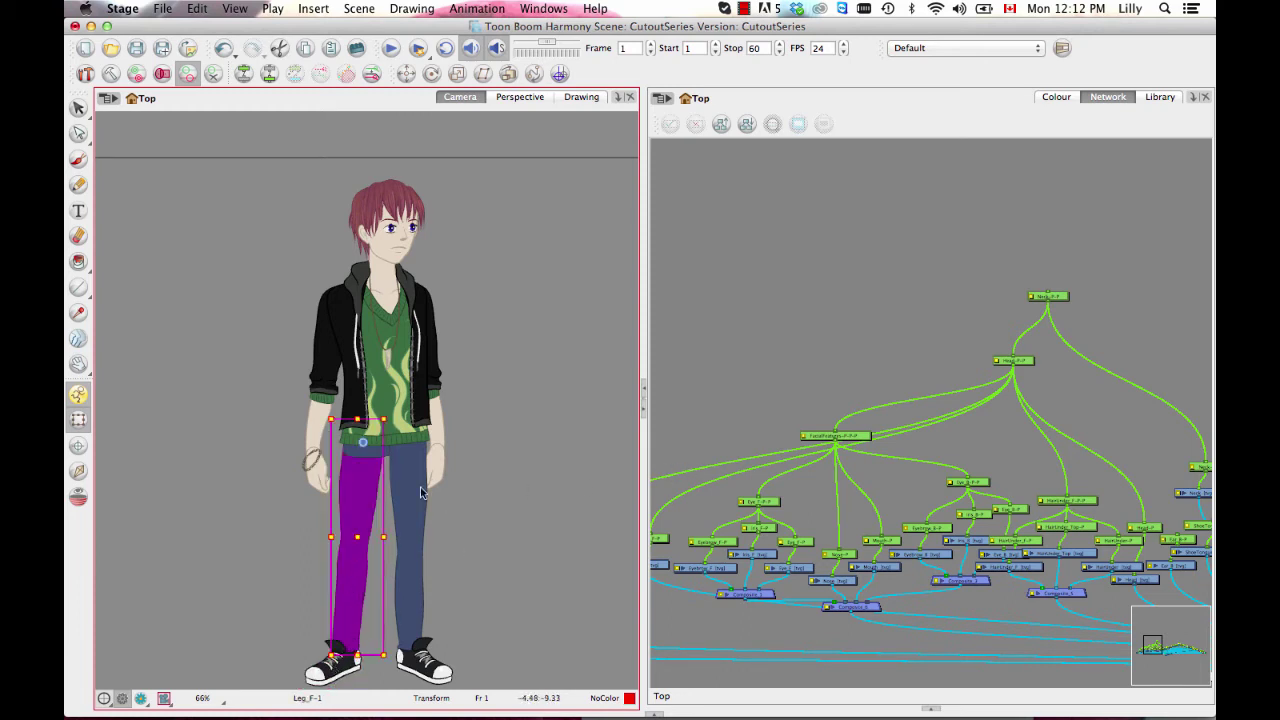
key("space")
left_click_drag(971, 411, 801, 361)
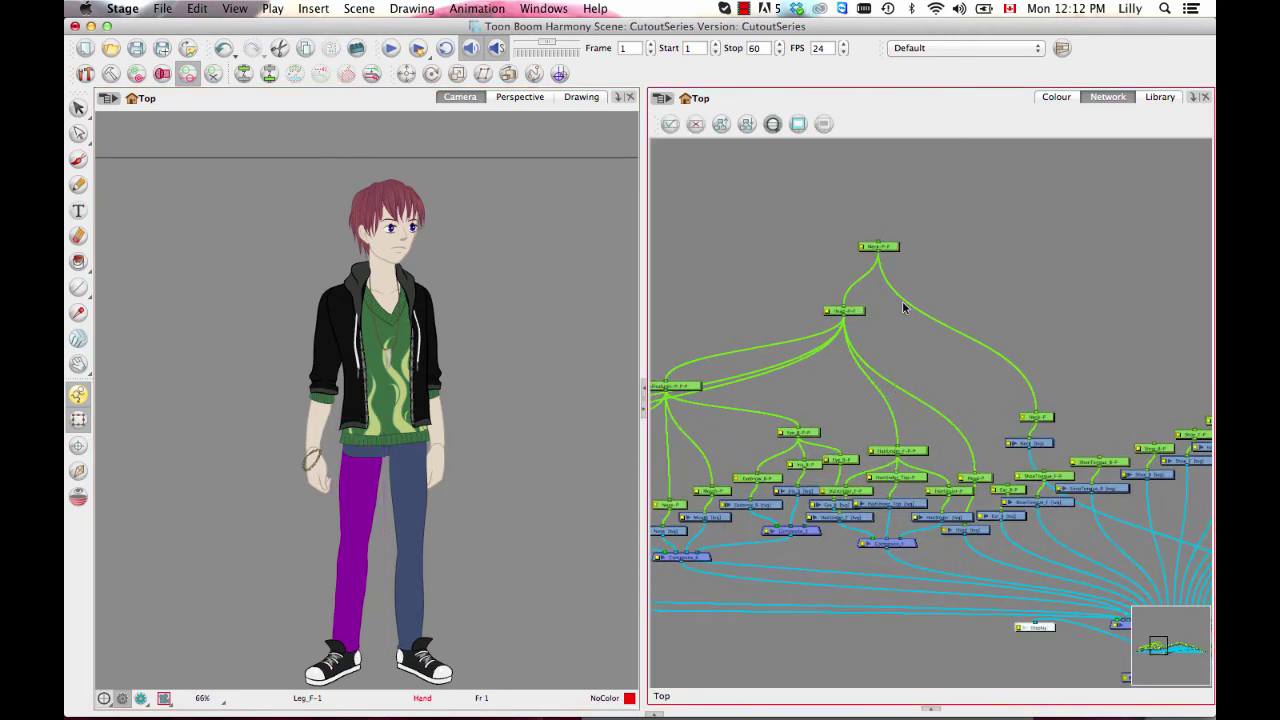
key("o")
key("2")
key("2")
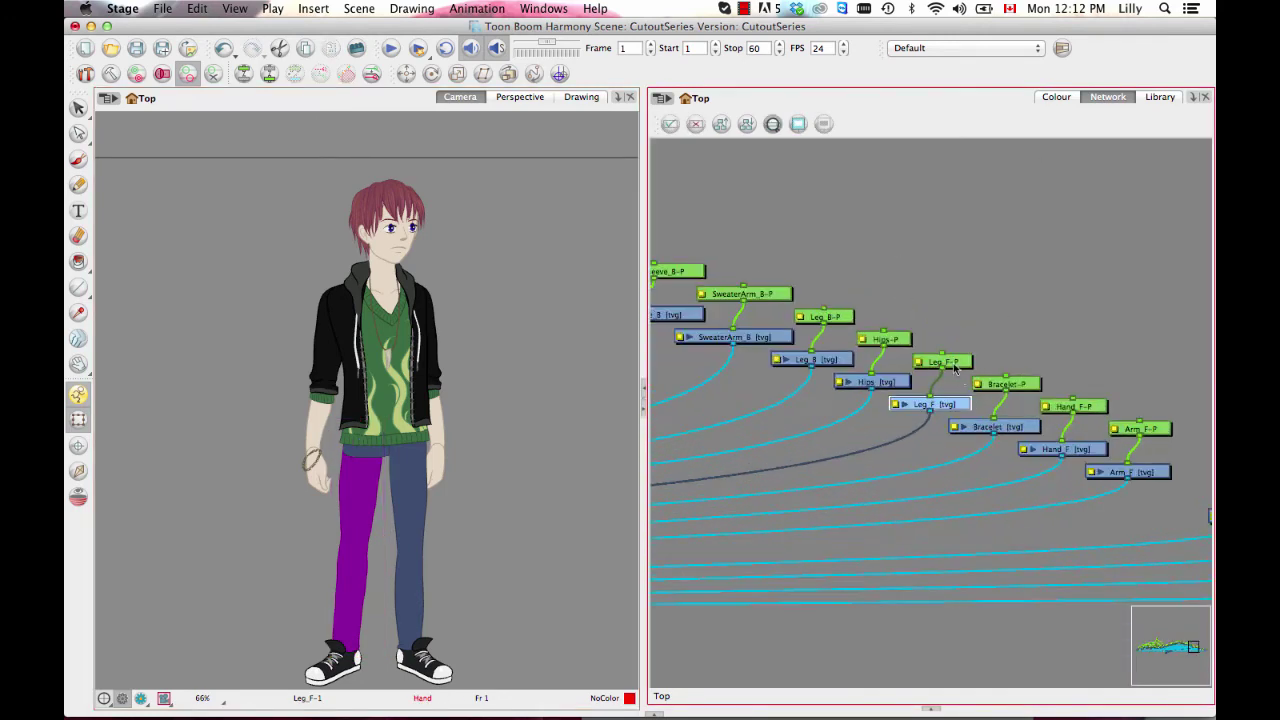
left_click(957, 364)
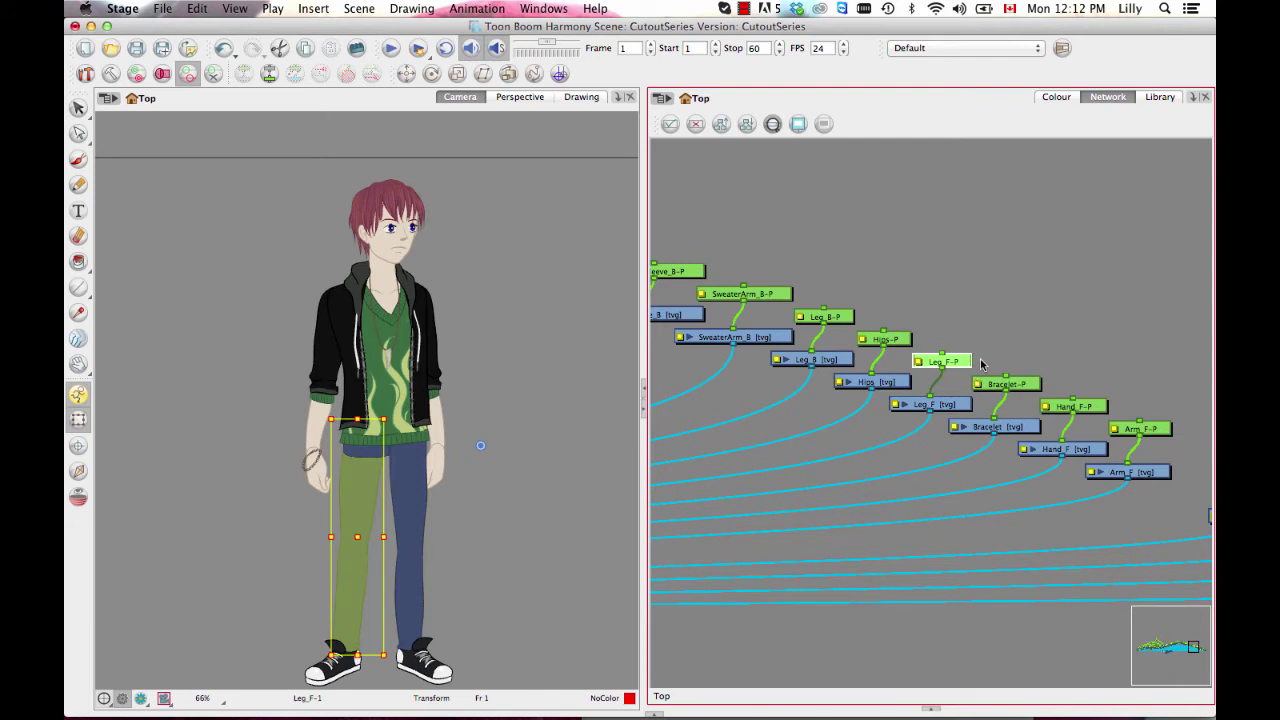
left_click(898, 340)
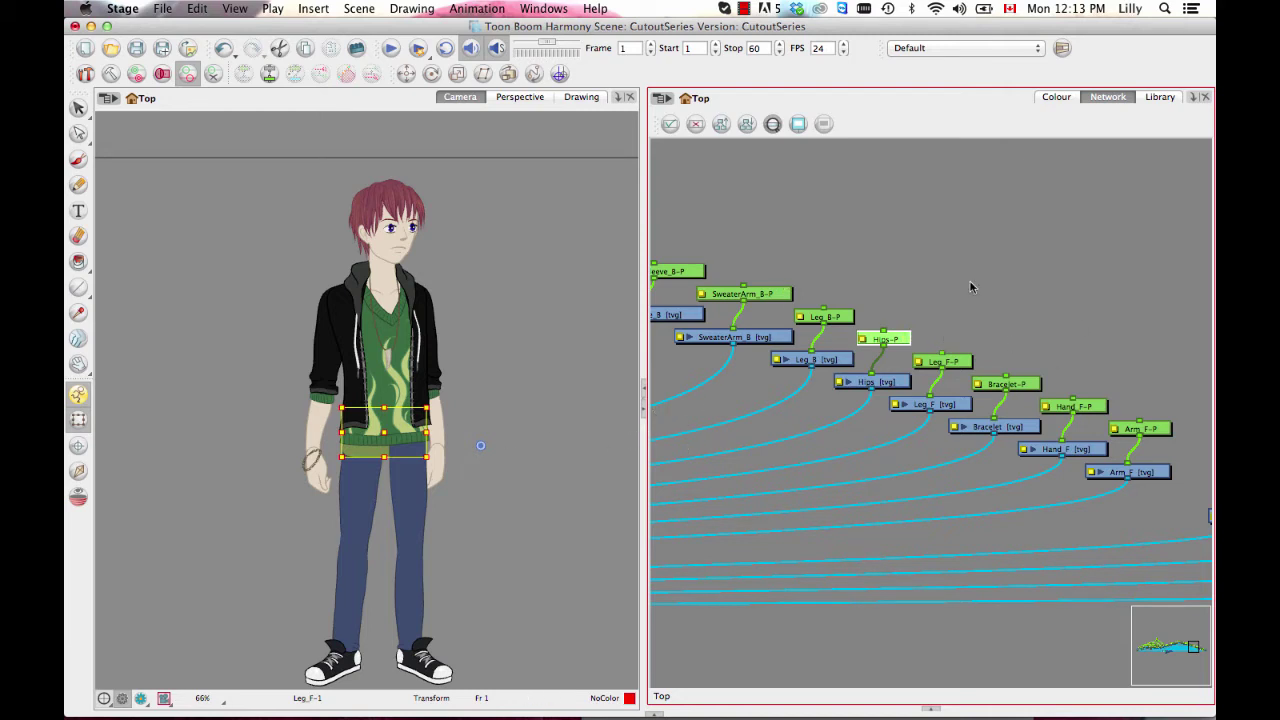
key("super+p")
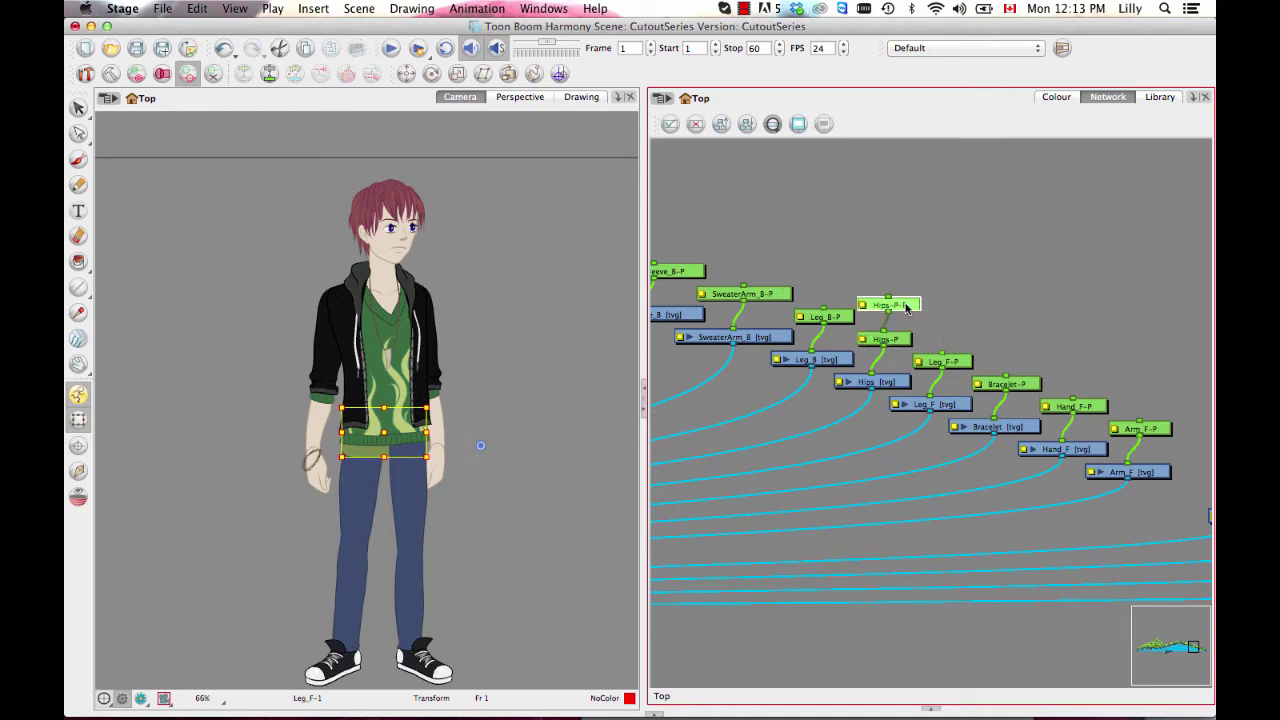
left_click_drag(906, 309, 941, 357)
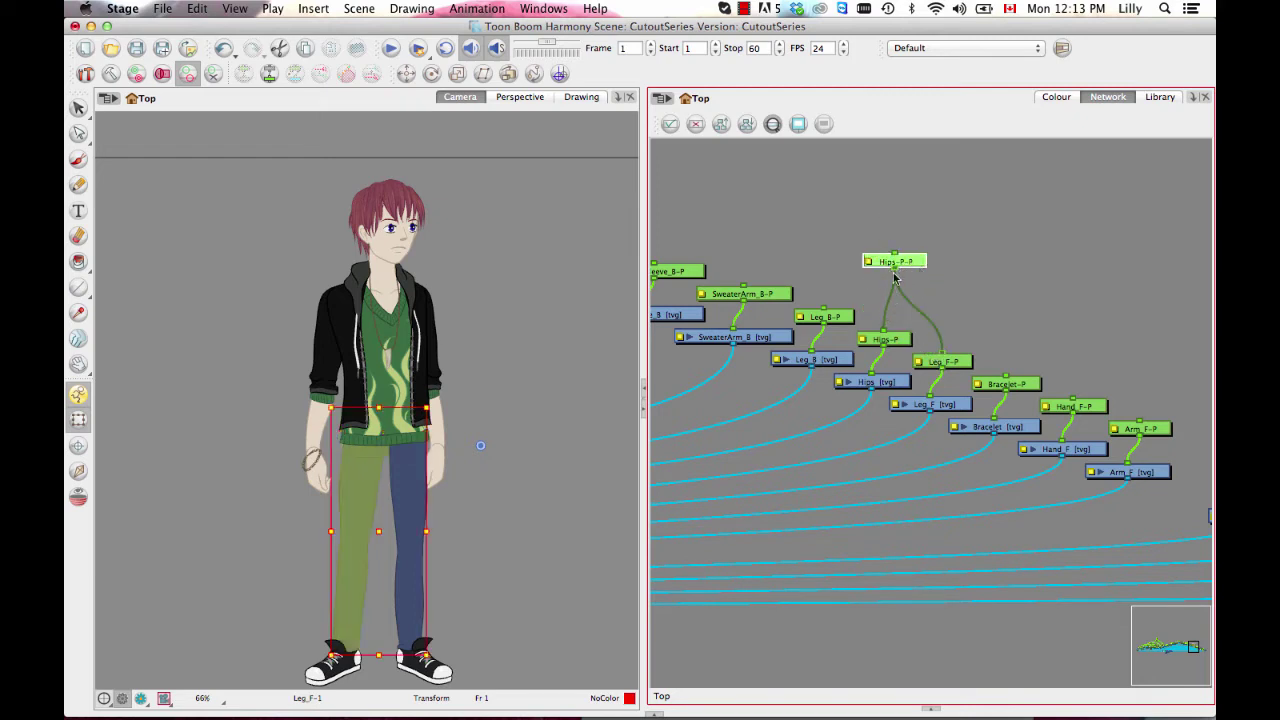
left_click_drag(880, 279, 825, 311)
- Add a parent peg for Leg_F-P, connect it between Hips-P-P and Leg_F-P, and raise Hips-P-P above the leg pegs
left_click(962, 358)
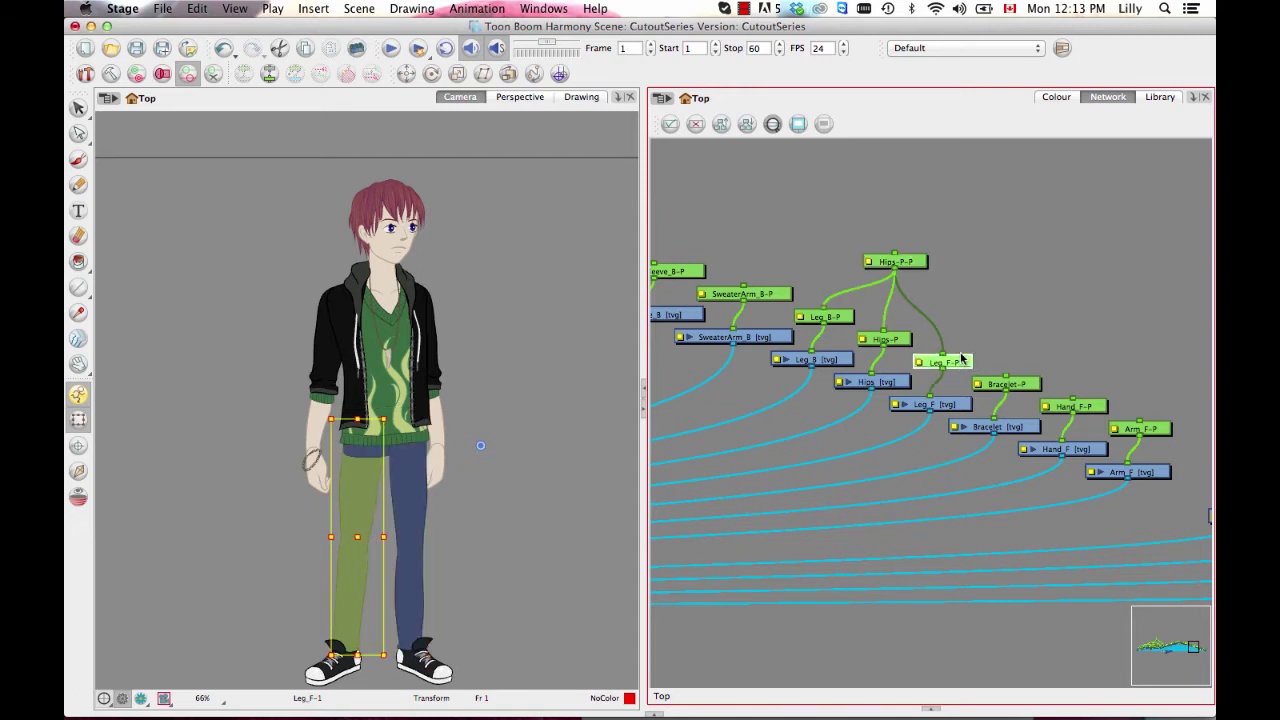
key("super+p")
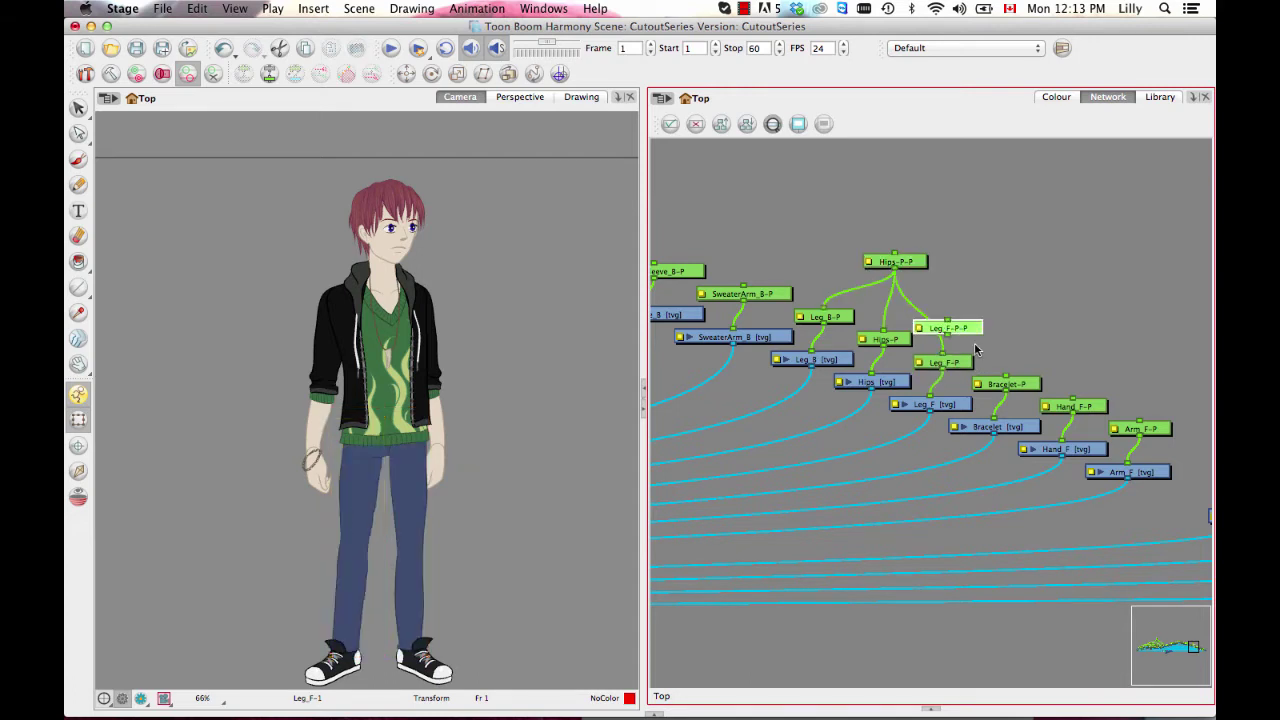
left_click_drag(967, 328, 995, 313)
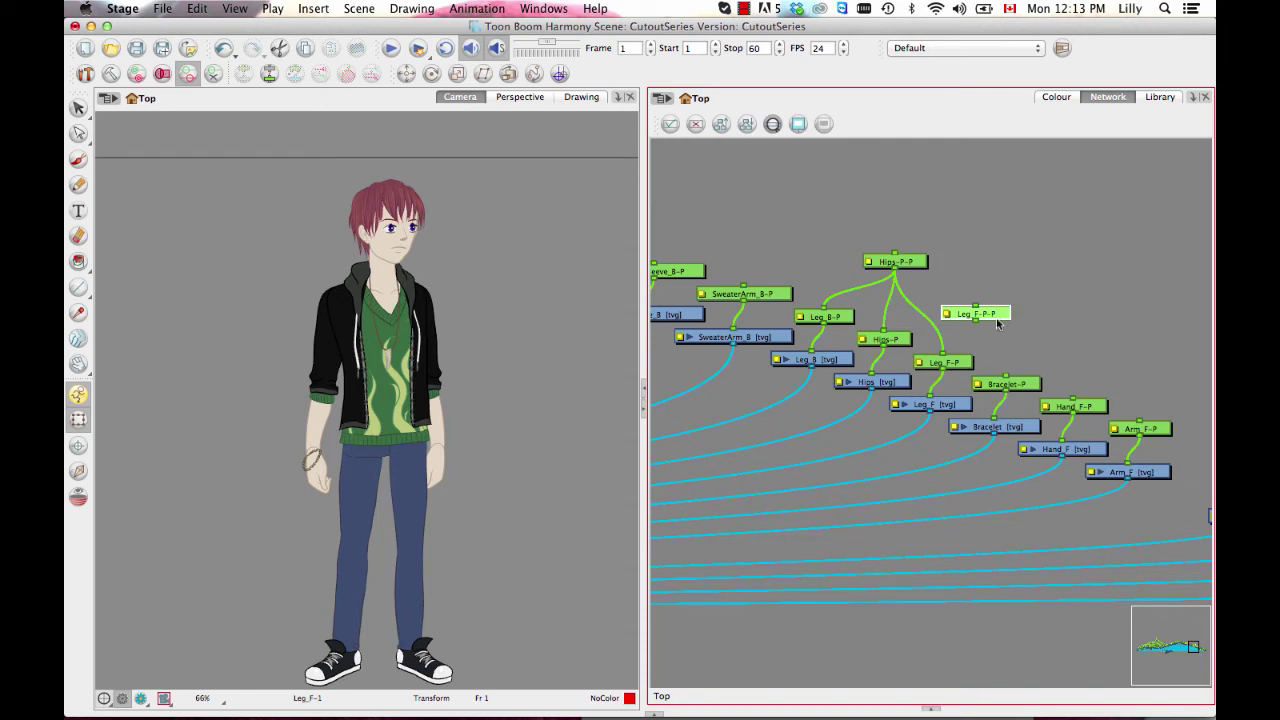
left_click_drag(998, 316, 1021, 425)
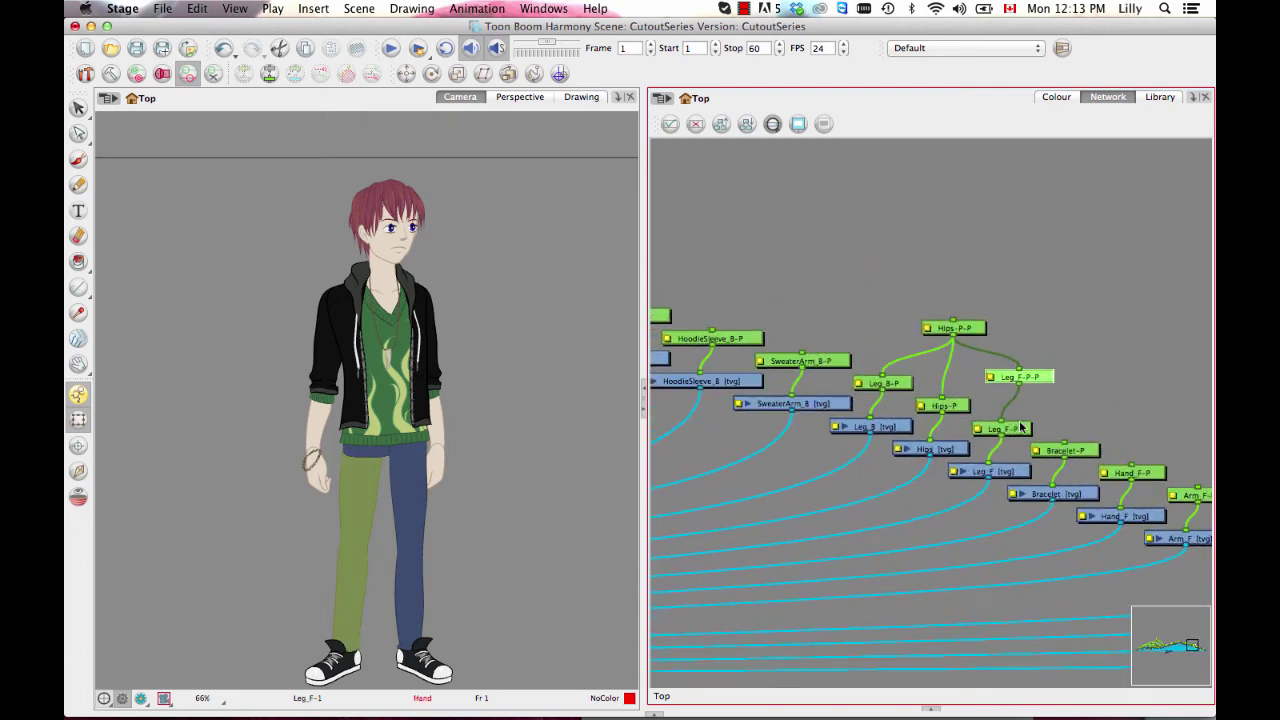
left_click_drag(965, 323, 975, 285)
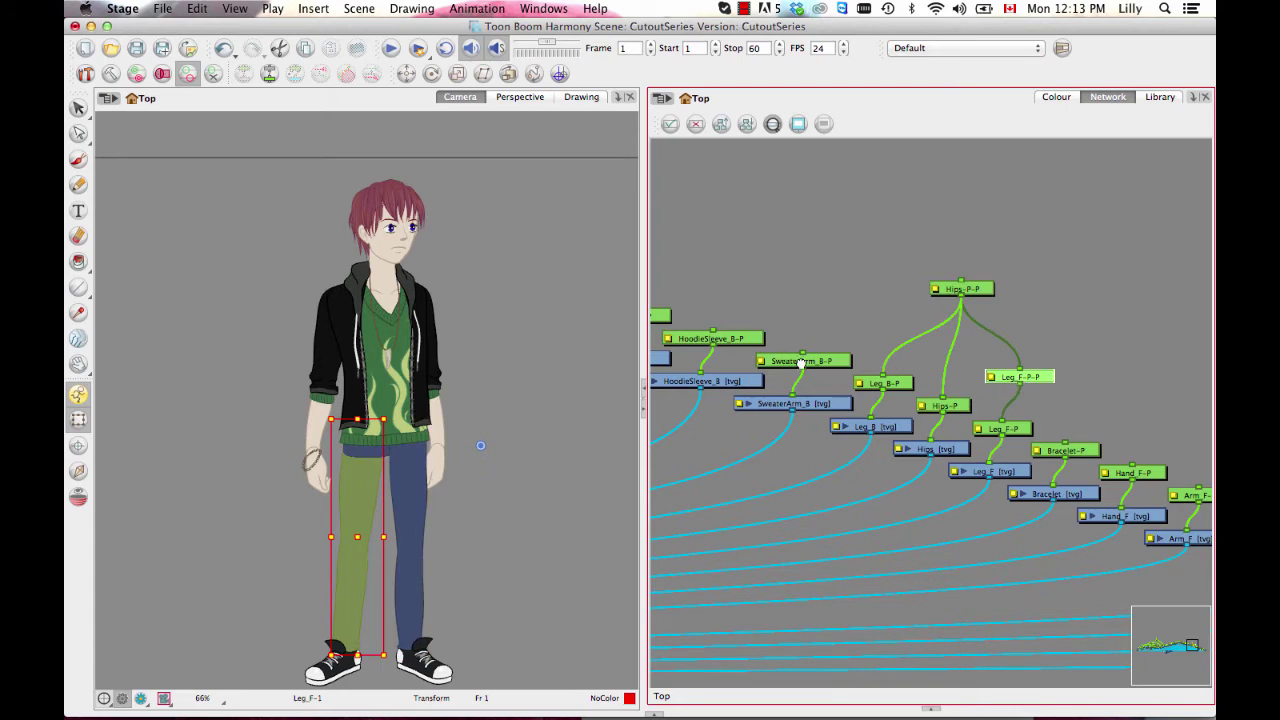
- Locate the Shoe_F drawing in the network and examine the shoe modules and their connections to the main Composite
scroll(800, 364, "left", 5)
left_click(342, 662)
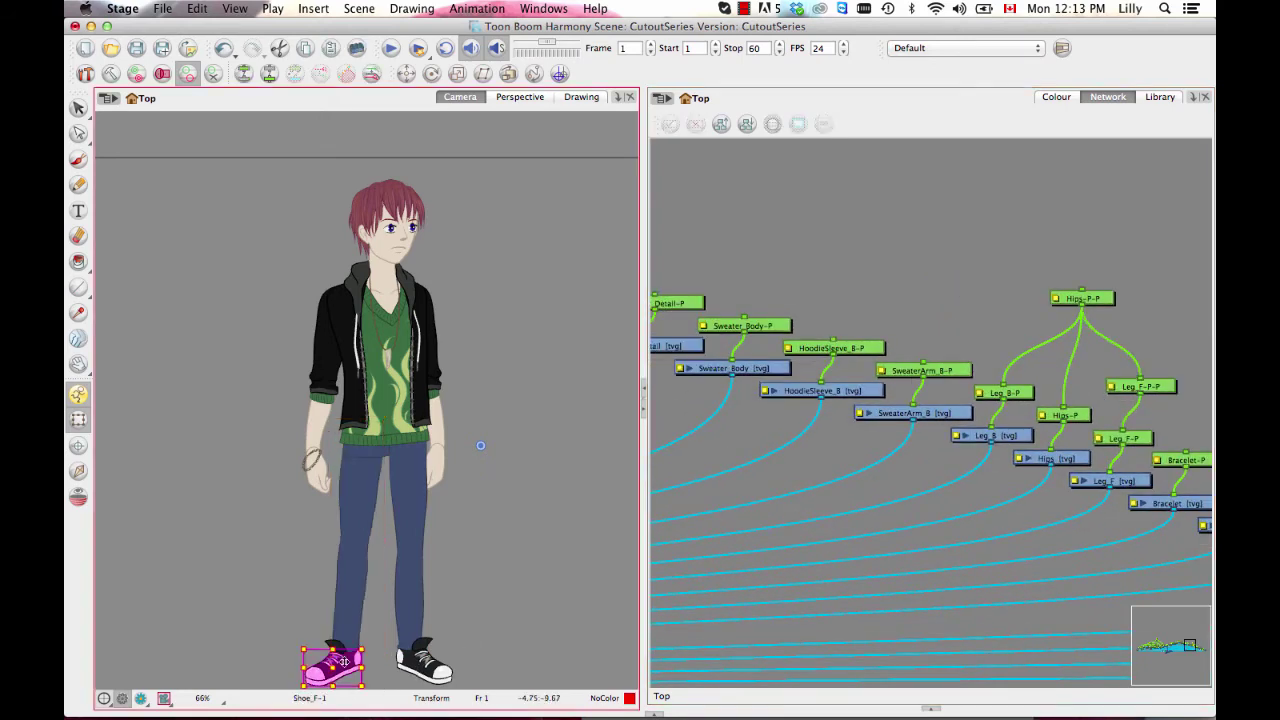
left_click_drag(812, 392, 820, 396)
key("o")
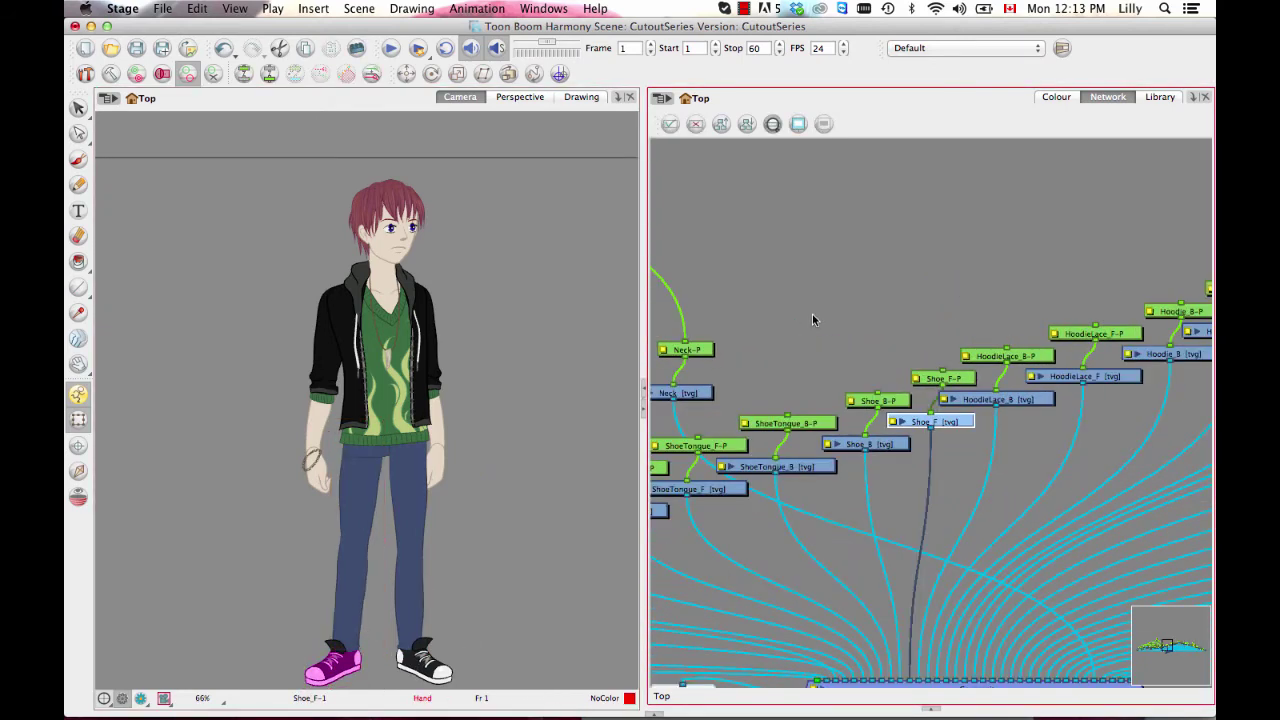
scroll(843, 334, "down", 10)
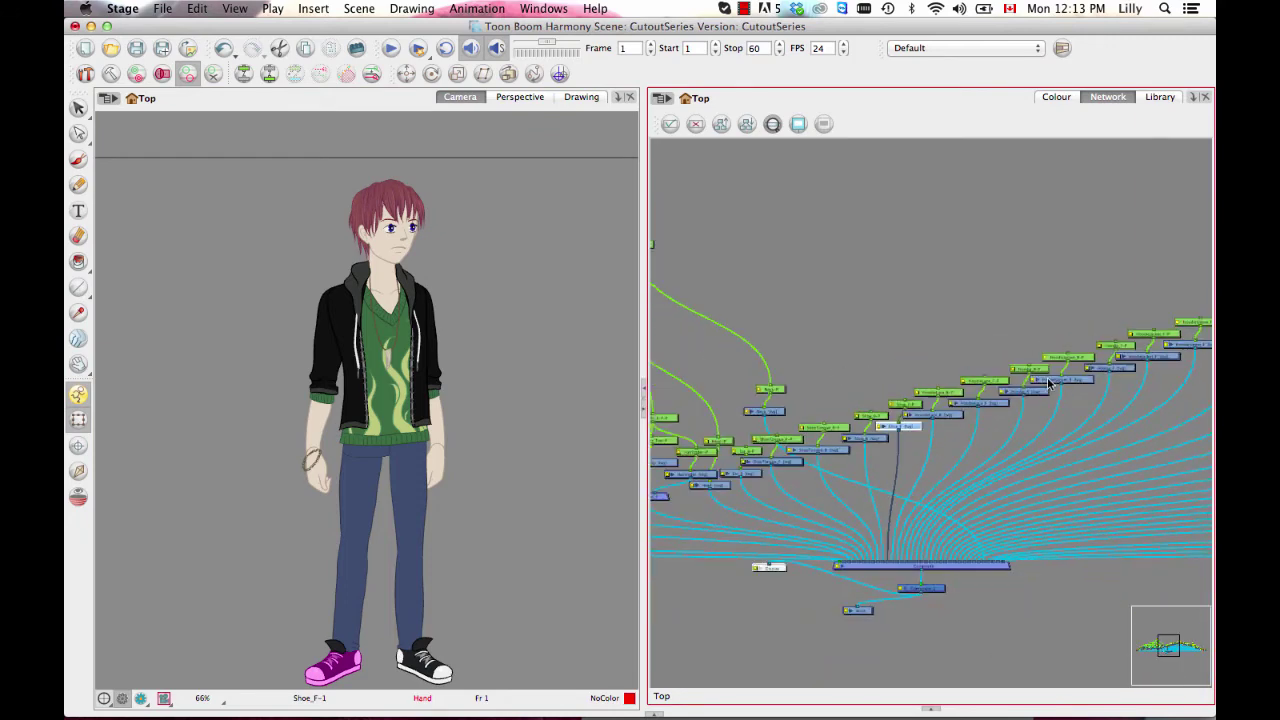
key("2")
key("2")
left_click_drag(1036, 384, 896, 382)
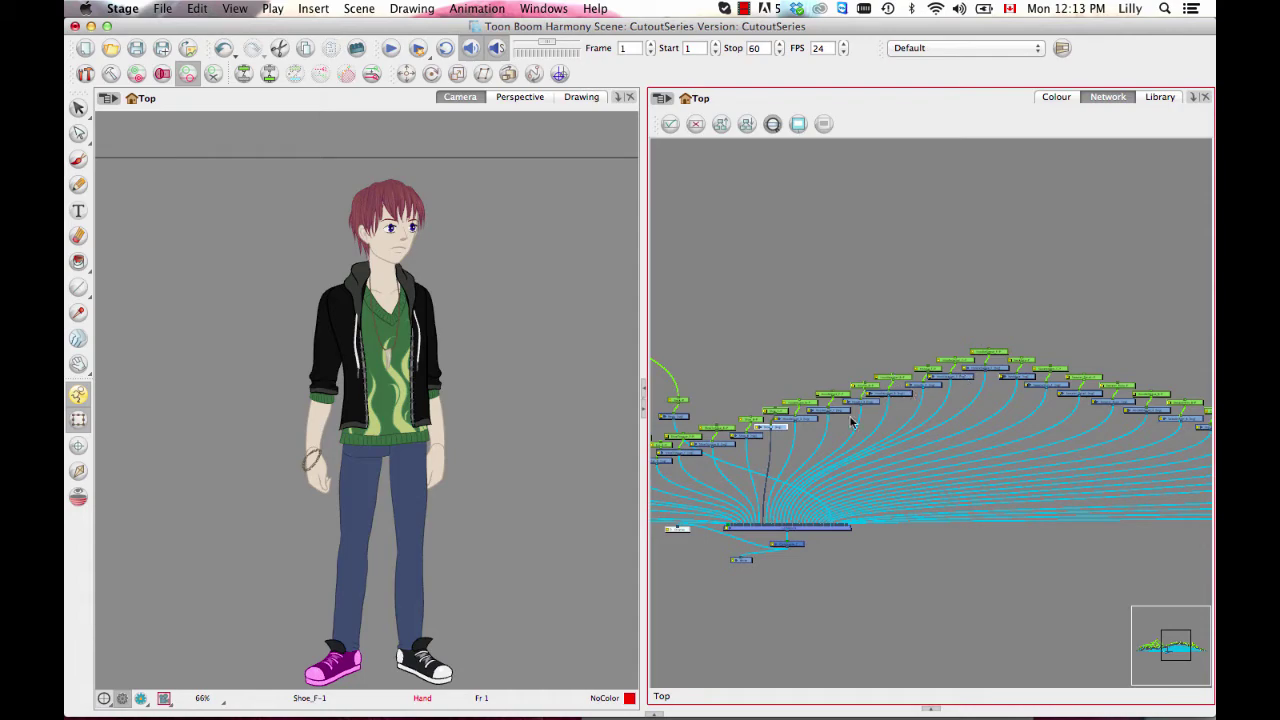
scroll(811, 413, "up", 5)
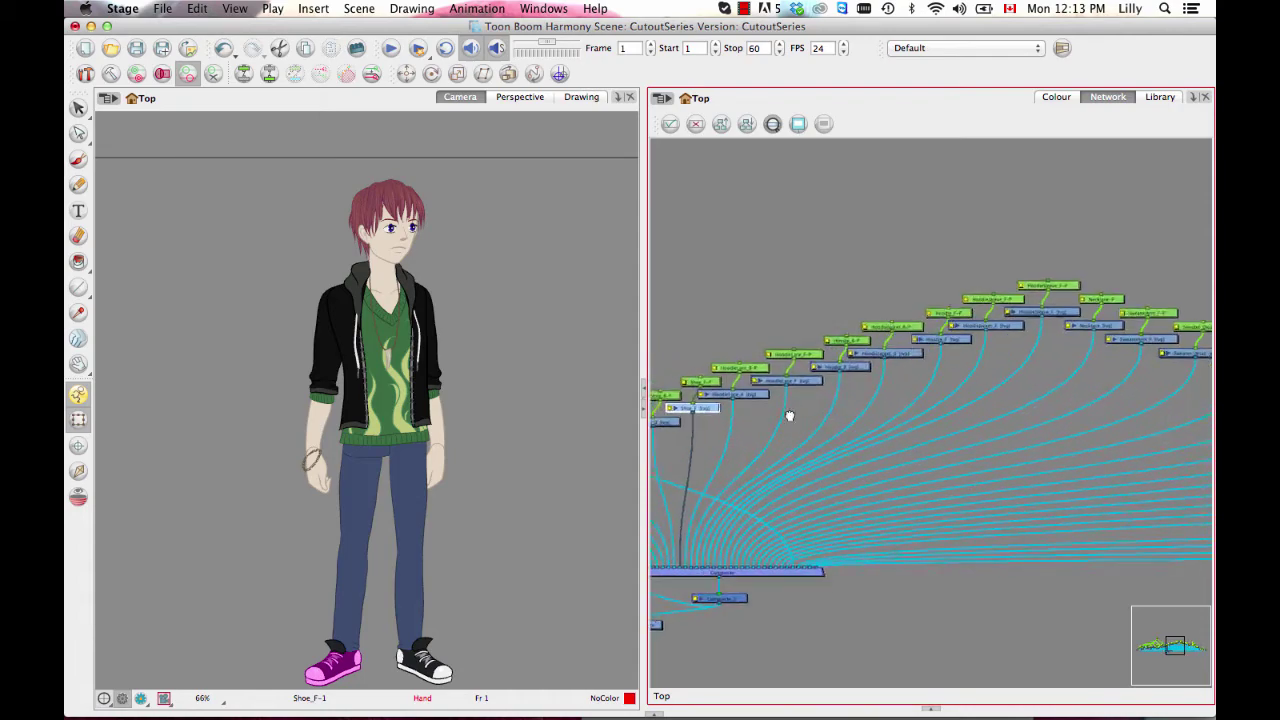
scroll(900, 366, "up", 2)
left_click_drag(842, 327, 907, 313)
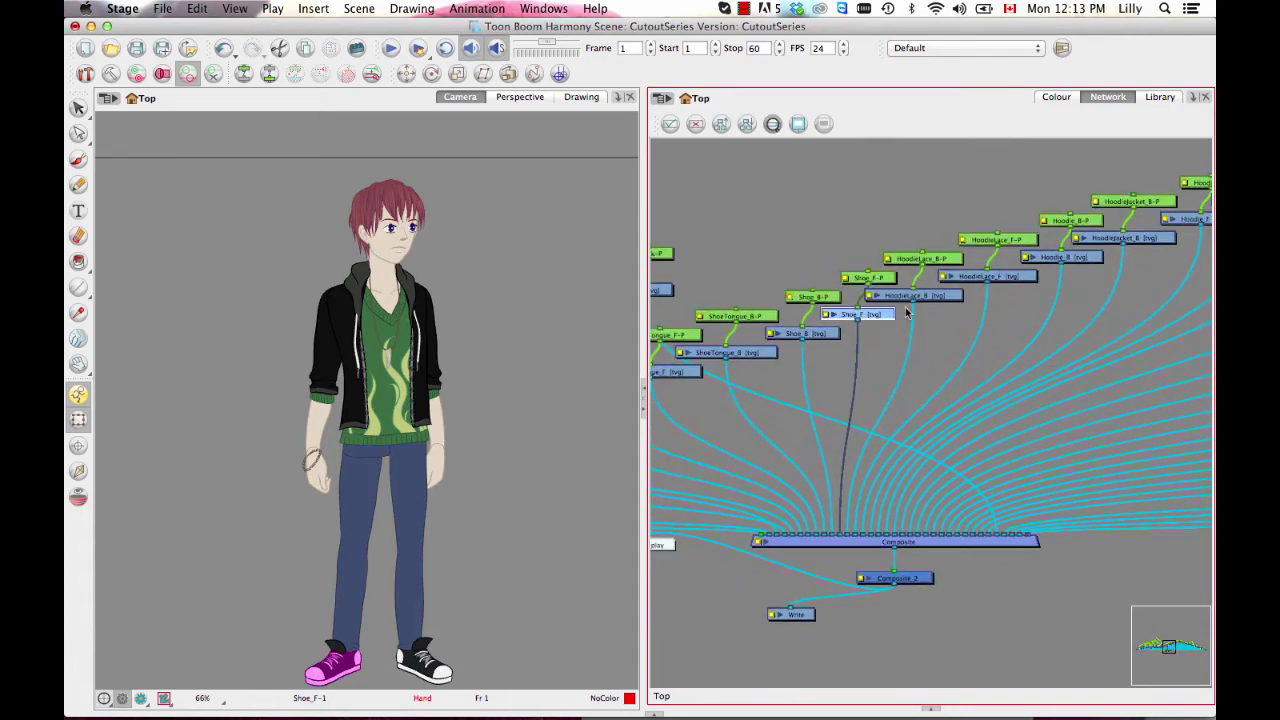
left_click_drag(810, 250, 862, 354)
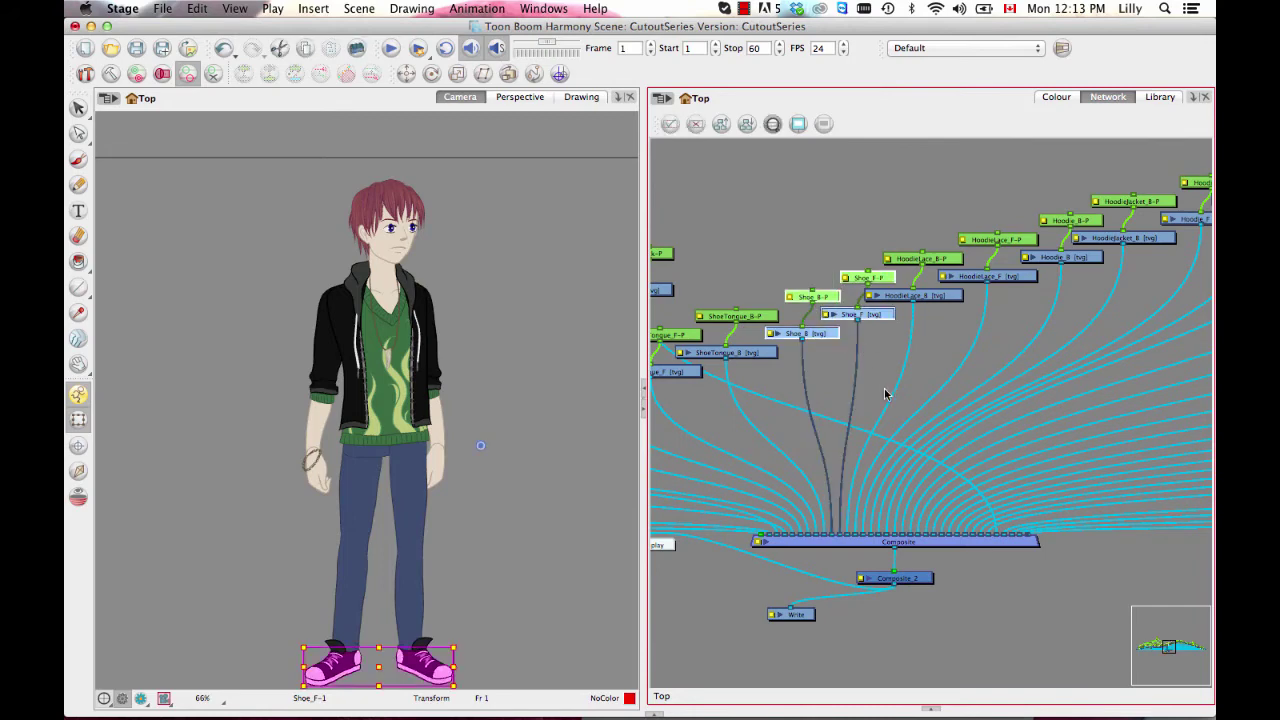
left_click_drag(889, 455, 866, 429)
- Move Shoe_F's connection further along the main Composite so that it lies between Arm_F and Body
left_click(838, 316)
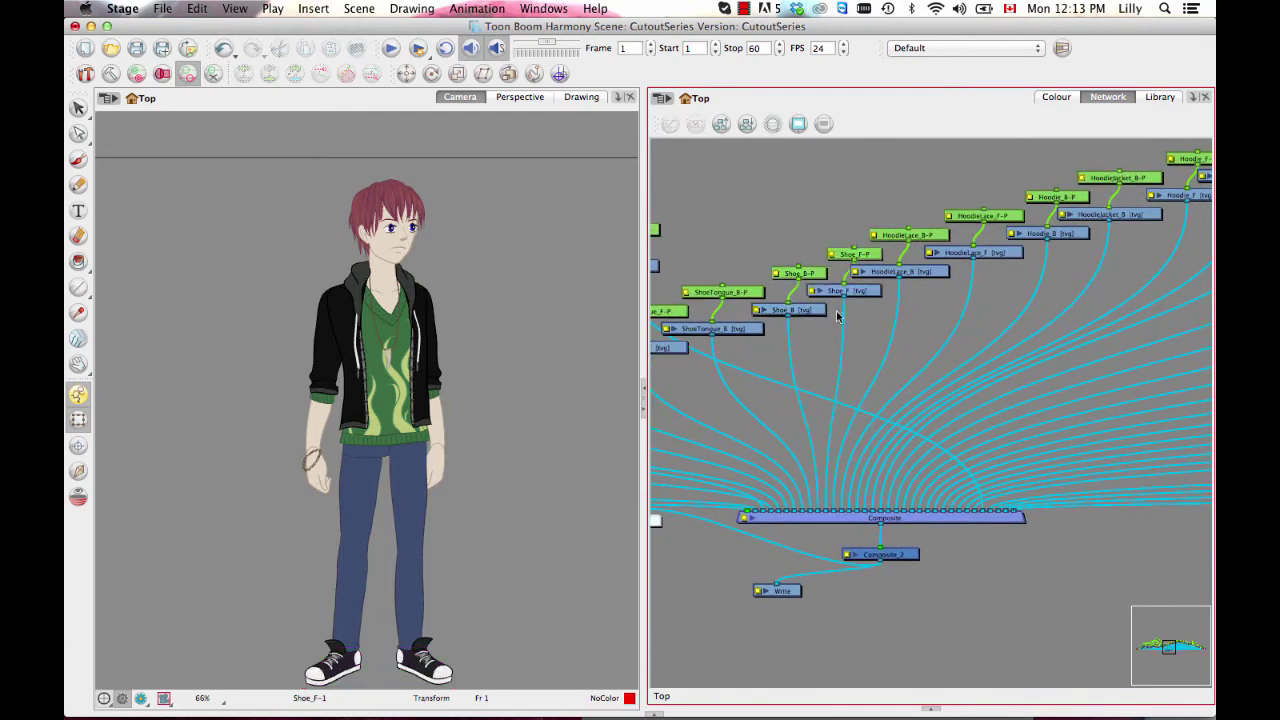
left_click(851, 290)
left_click_drag(873, 495, 955, 516)
left_click_drag(1036, 427, 983, 422)
- Show the timeline, enlarge its view, and bring the Shoe_F and leg layers into sight
left_click_drag(656, 711, 656, 512)
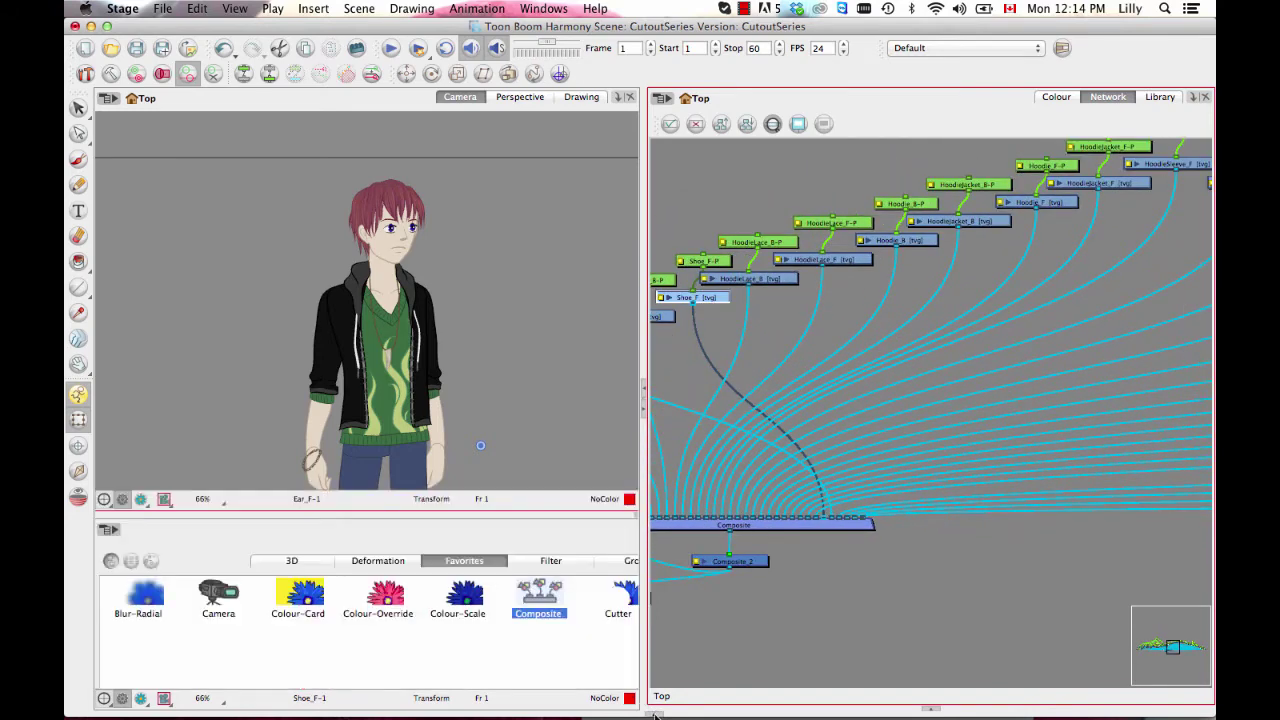
left_click(1073, 527)
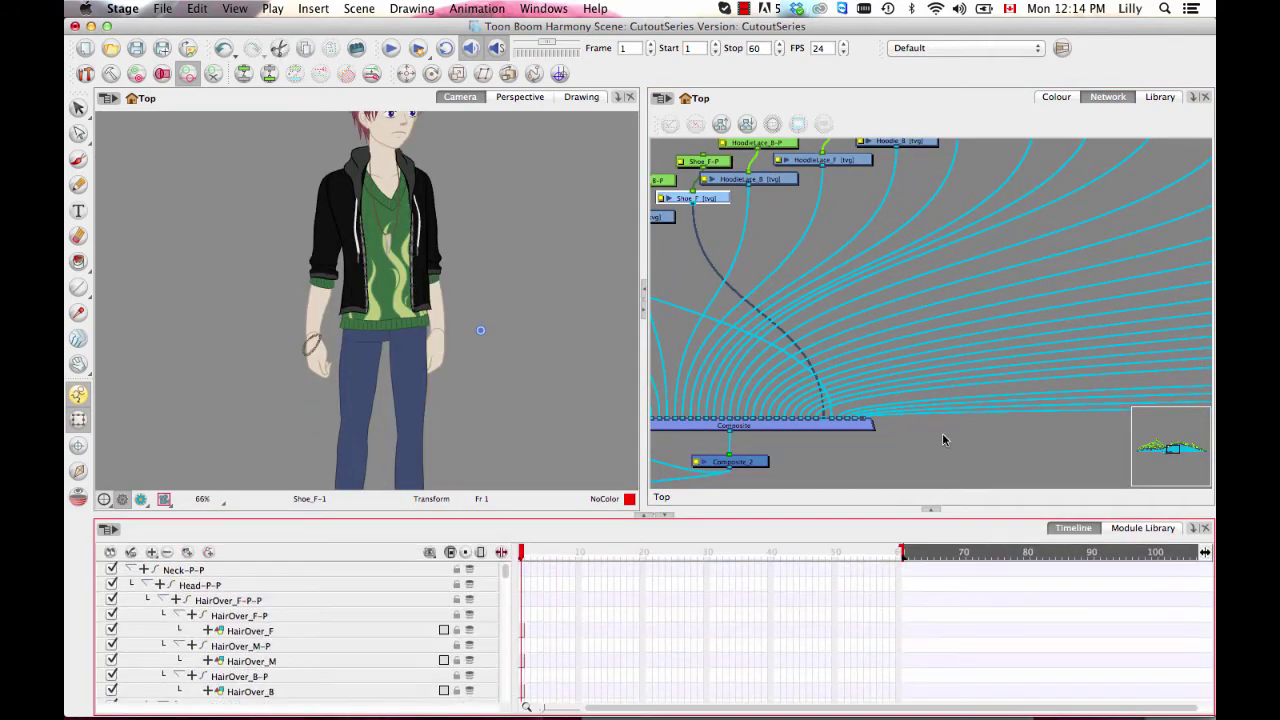
left_click_drag(556, 517, 556, 312)
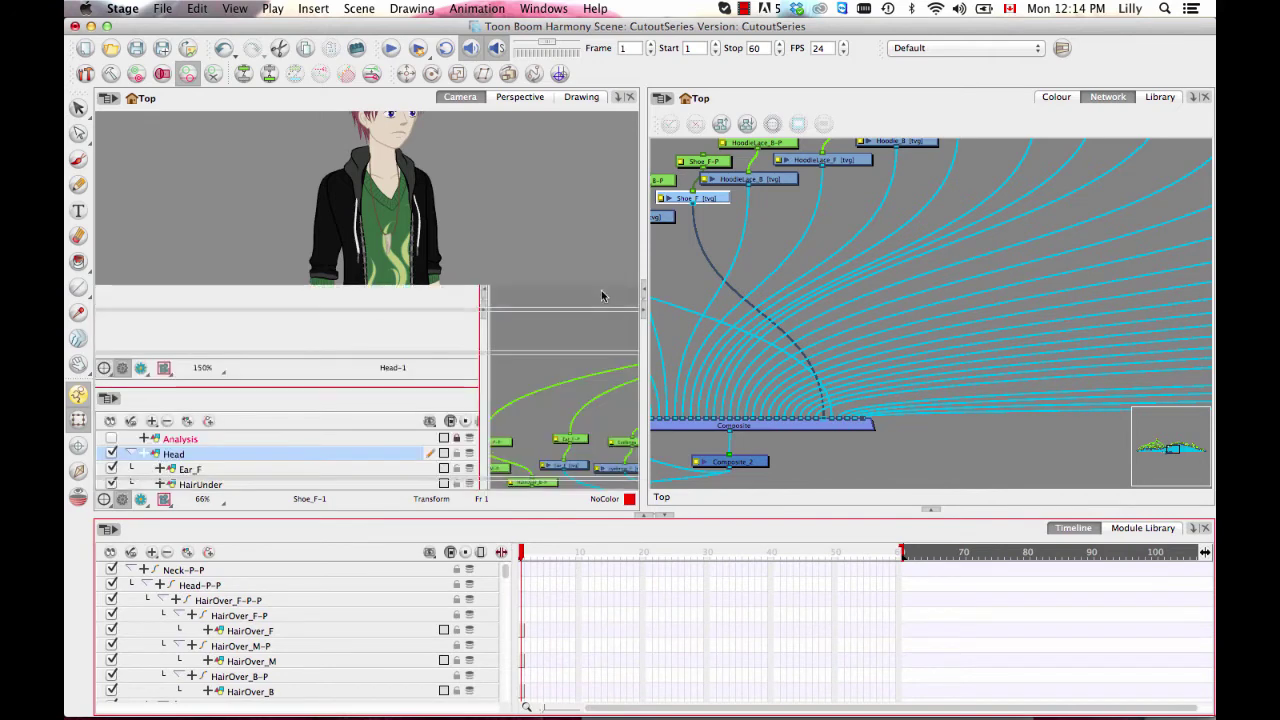
left_click_drag(502, 411, 498, 631)
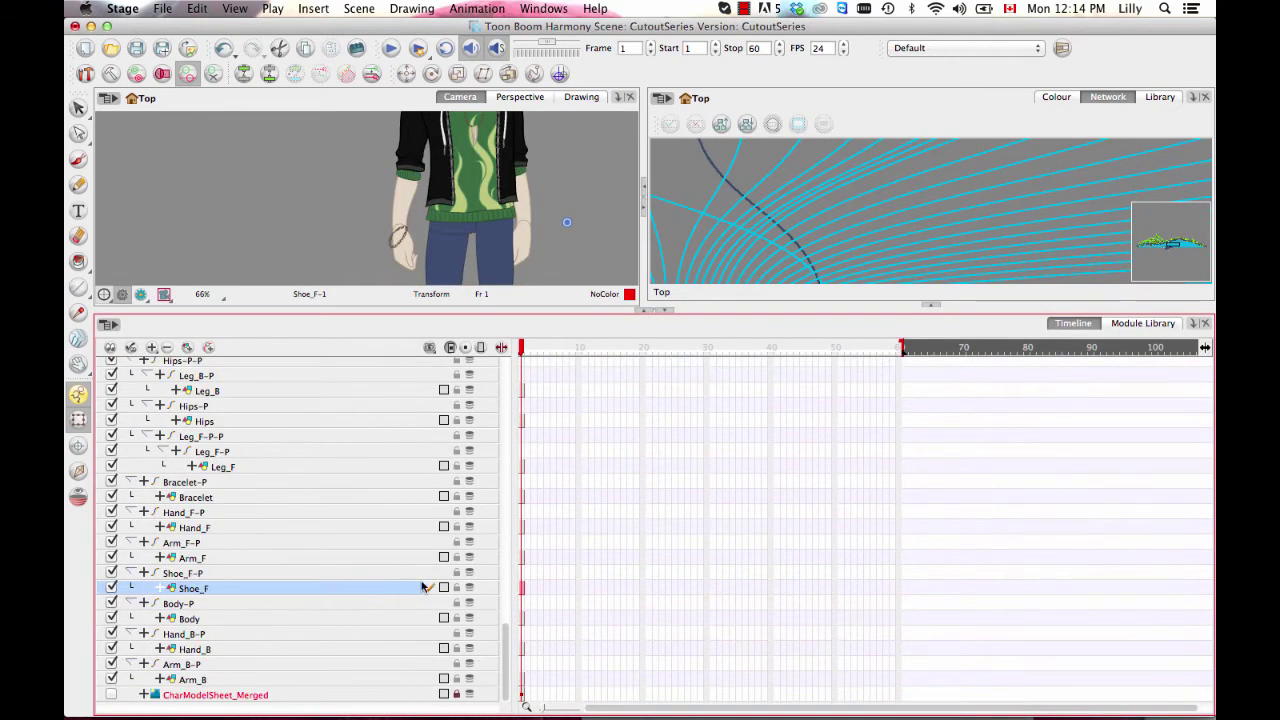
- Parent the Shoe_F-P peg to Leg_F-P-P in the timeline, and select Leg_F-P-P to check the group
left_click(239, 574)
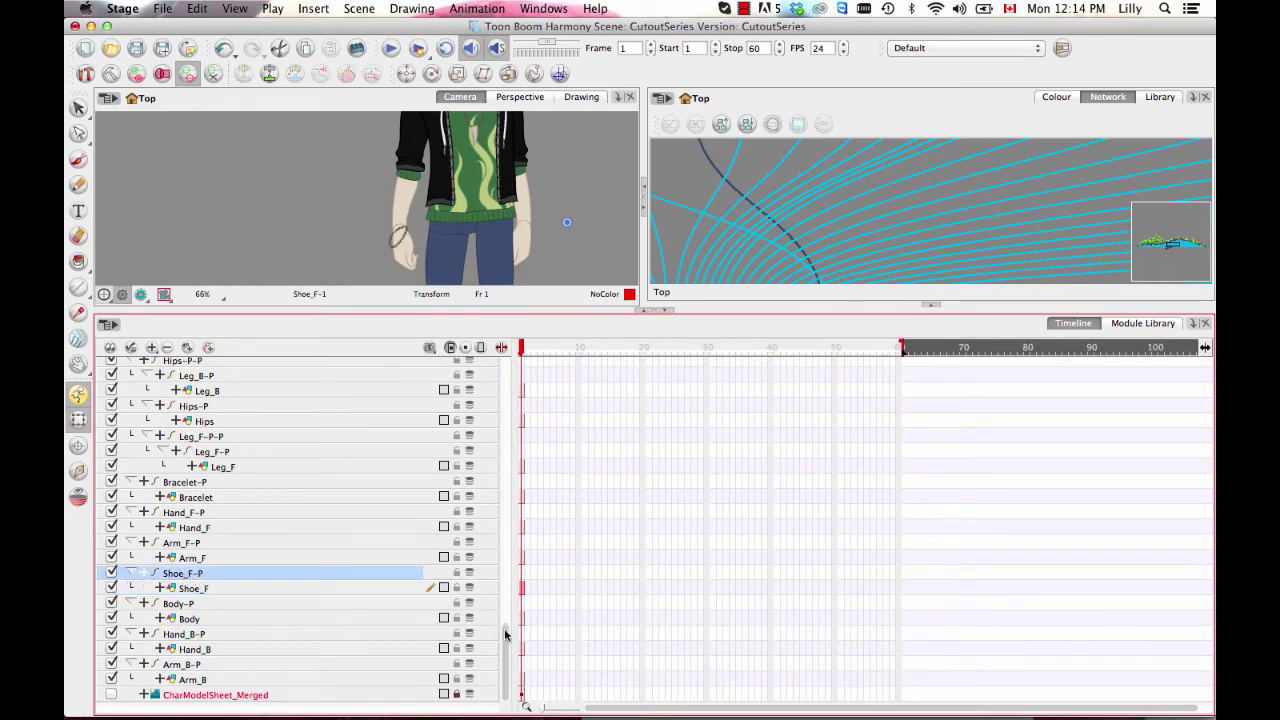
scroll(505, 634, "up", 3)
scroll(505, 634, "down", 3)
scroll(505, 634, "up", 3)
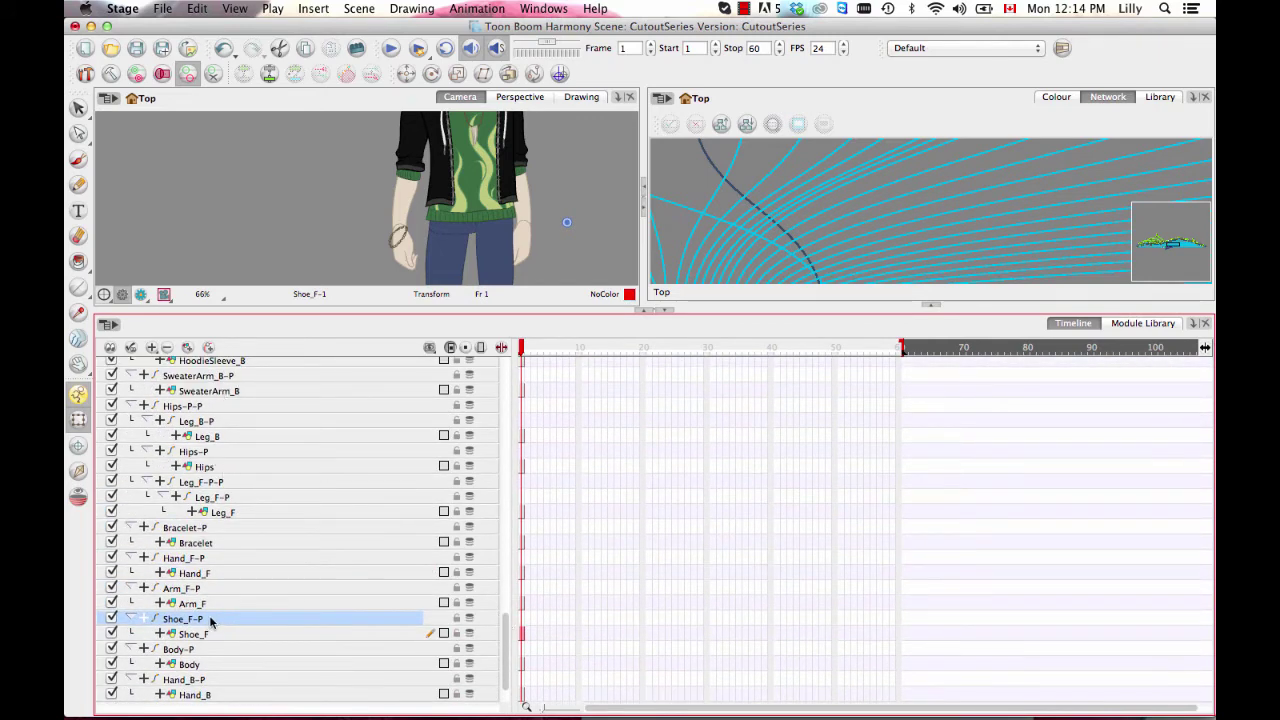
left_click_drag(210, 620, 220, 486)
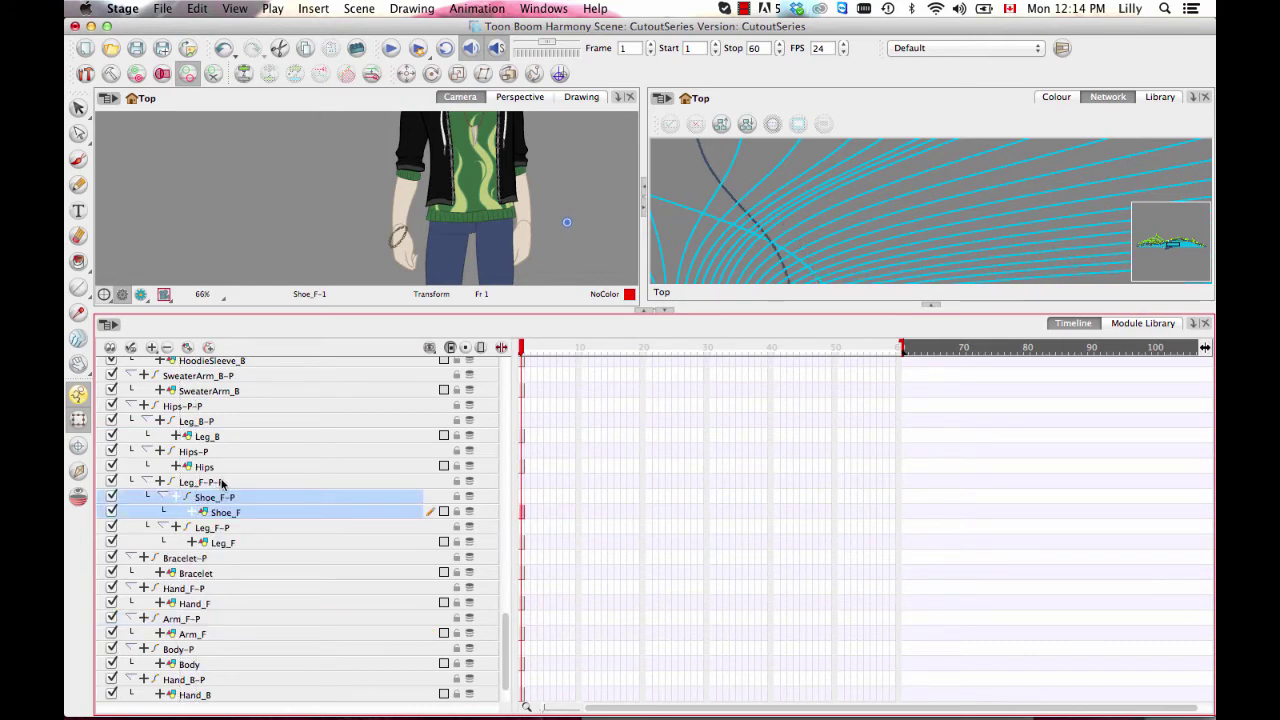
left_click(210, 484)
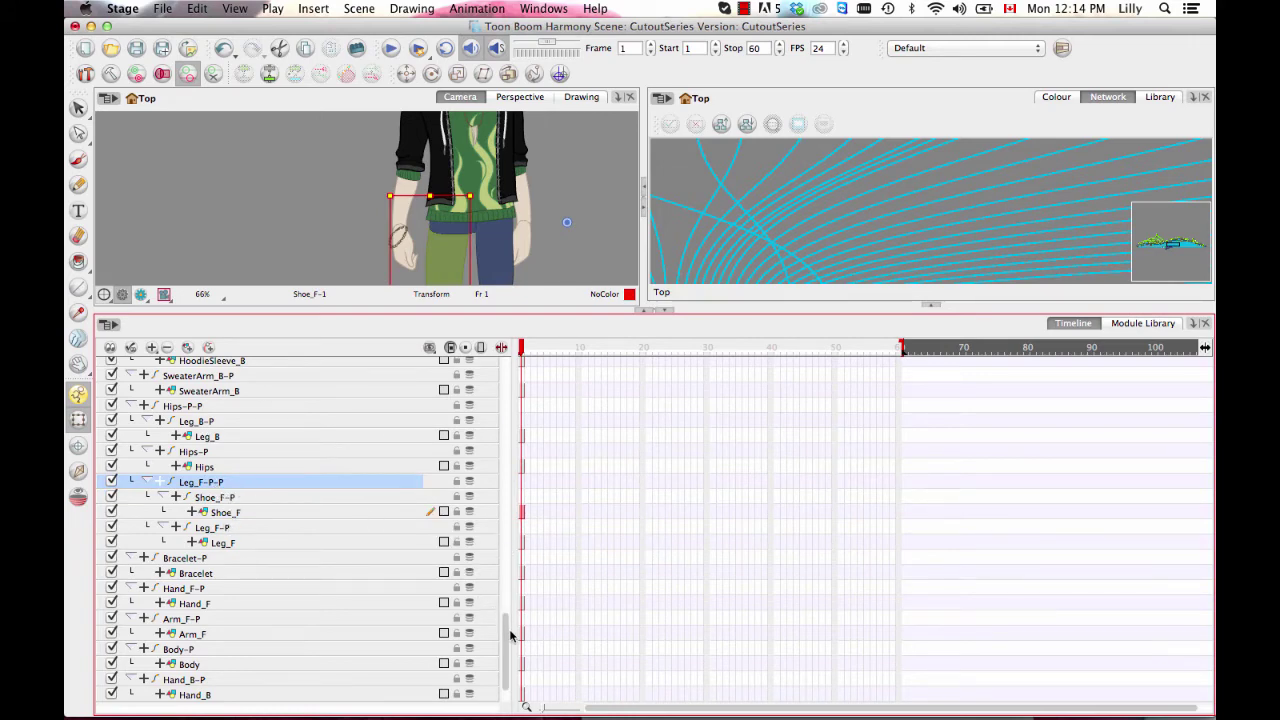
- Parent the ShoeTongue_B-P peg to Shoe_B-P in the timeline
left_click_drag(508, 634, 495, 500)
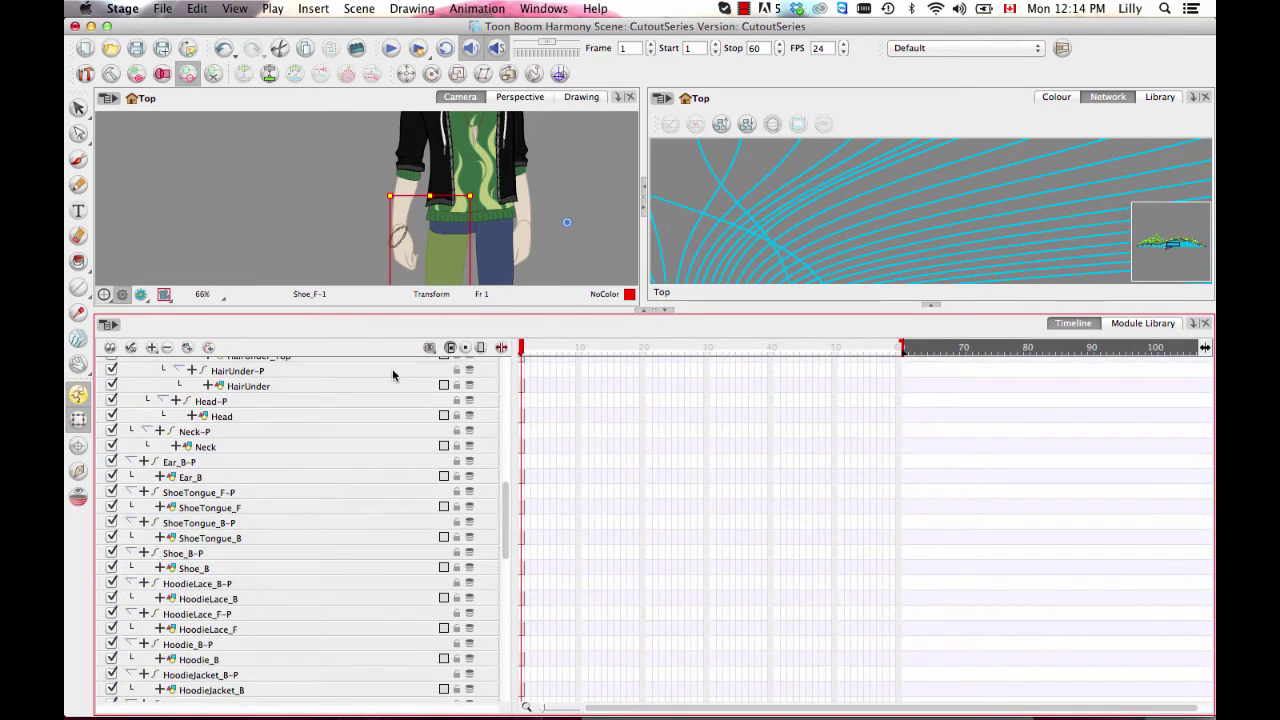
left_click(194, 556)
left_click(206, 532)
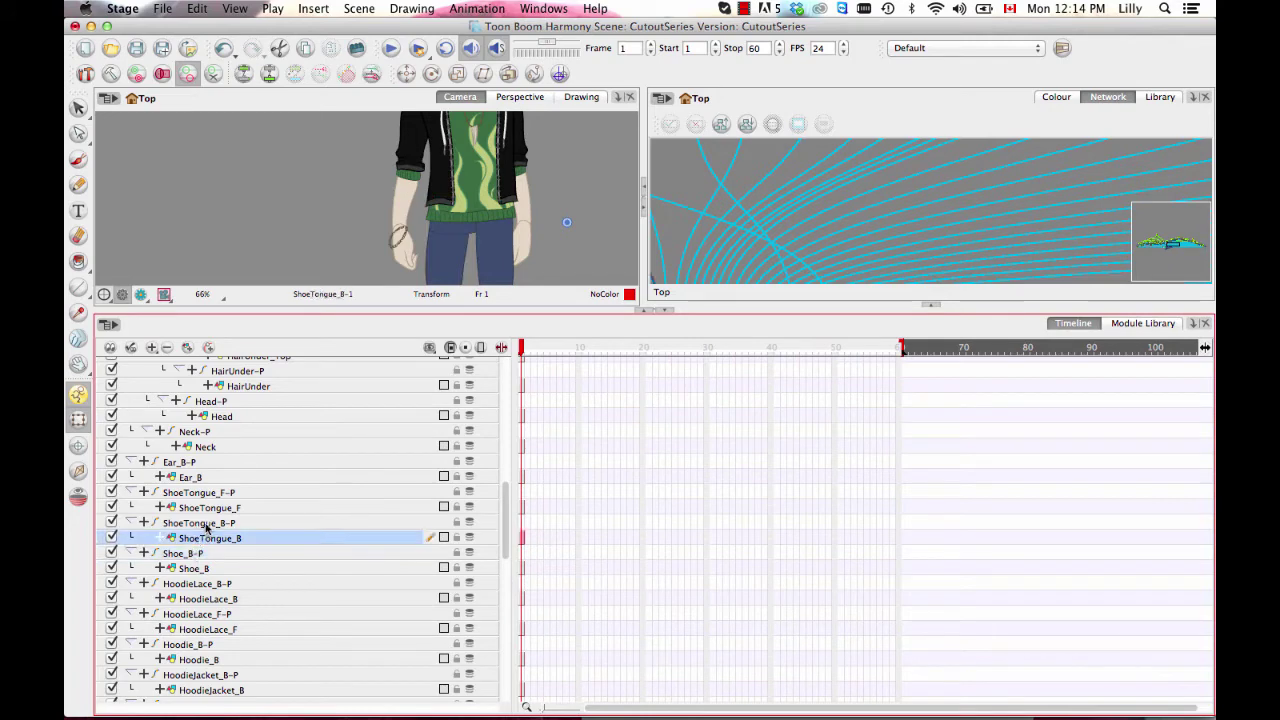
left_click(207, 522)
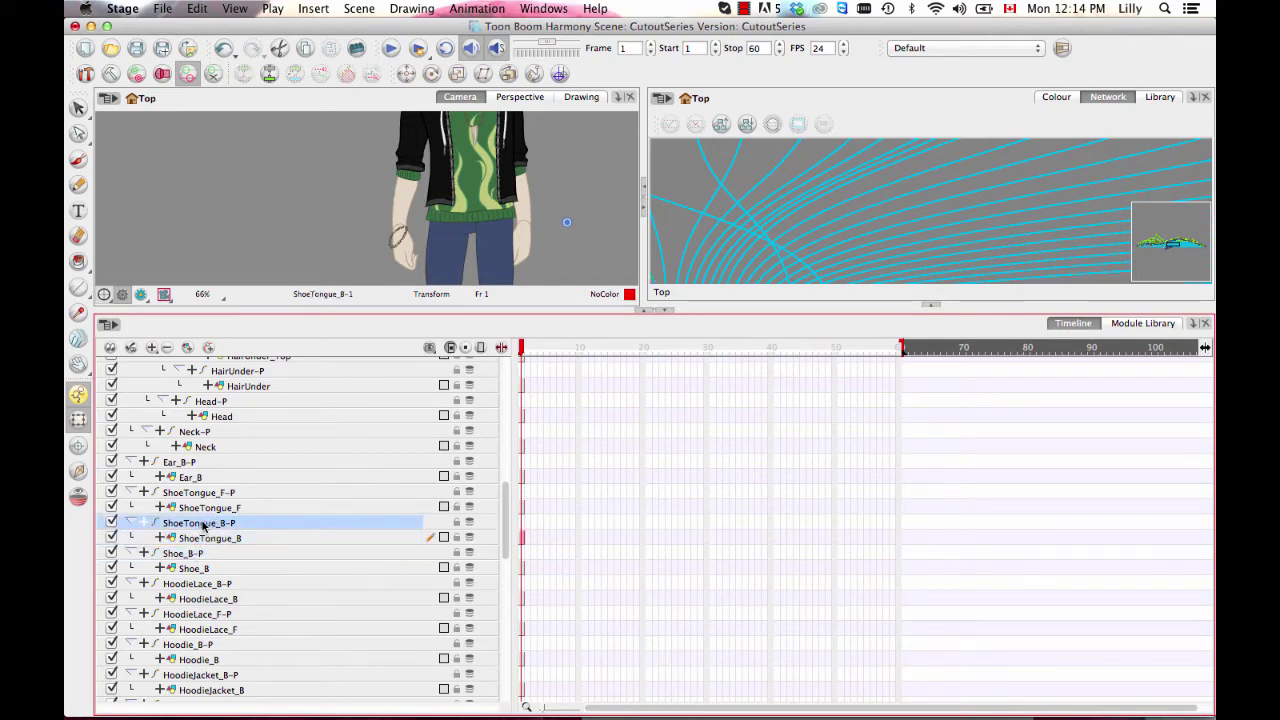
left_click_drag(204, 524, 202, 562)
- Parent the ShoeTongue_F-P peg to Shoe_B-P in the timeline
left_click(213, 494)
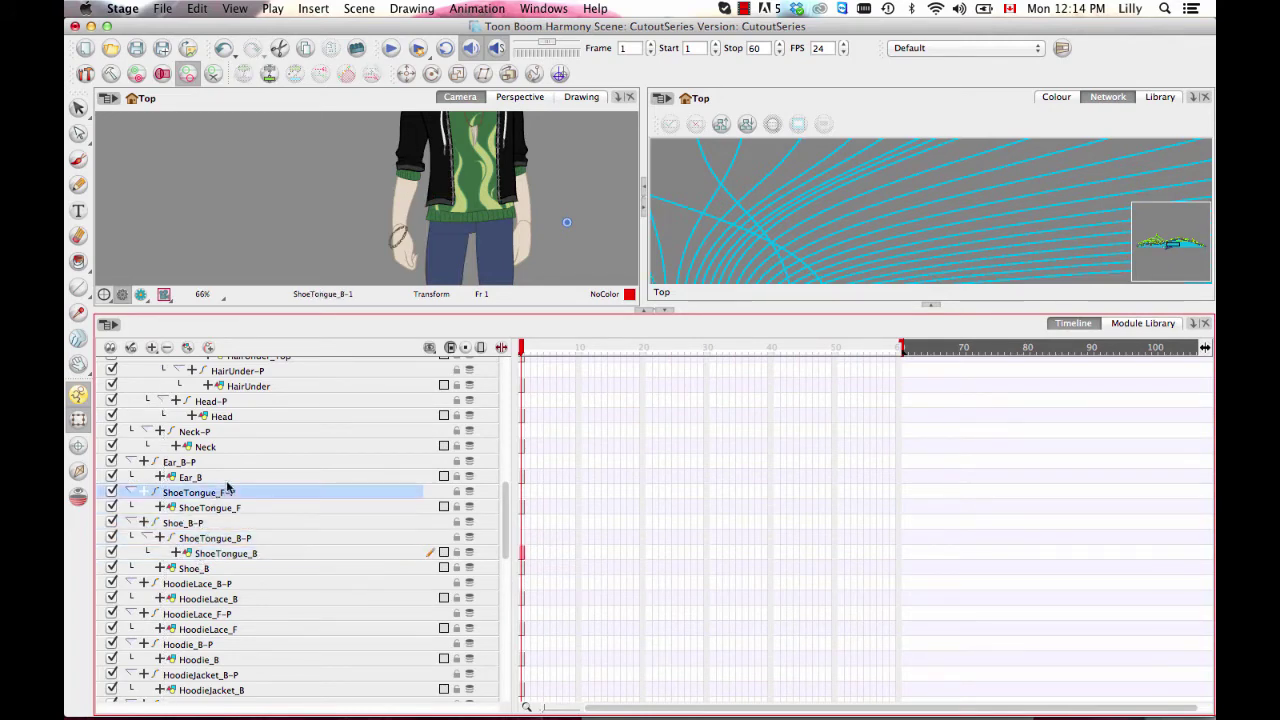
left_click_drag(228, 487, 198, 527)
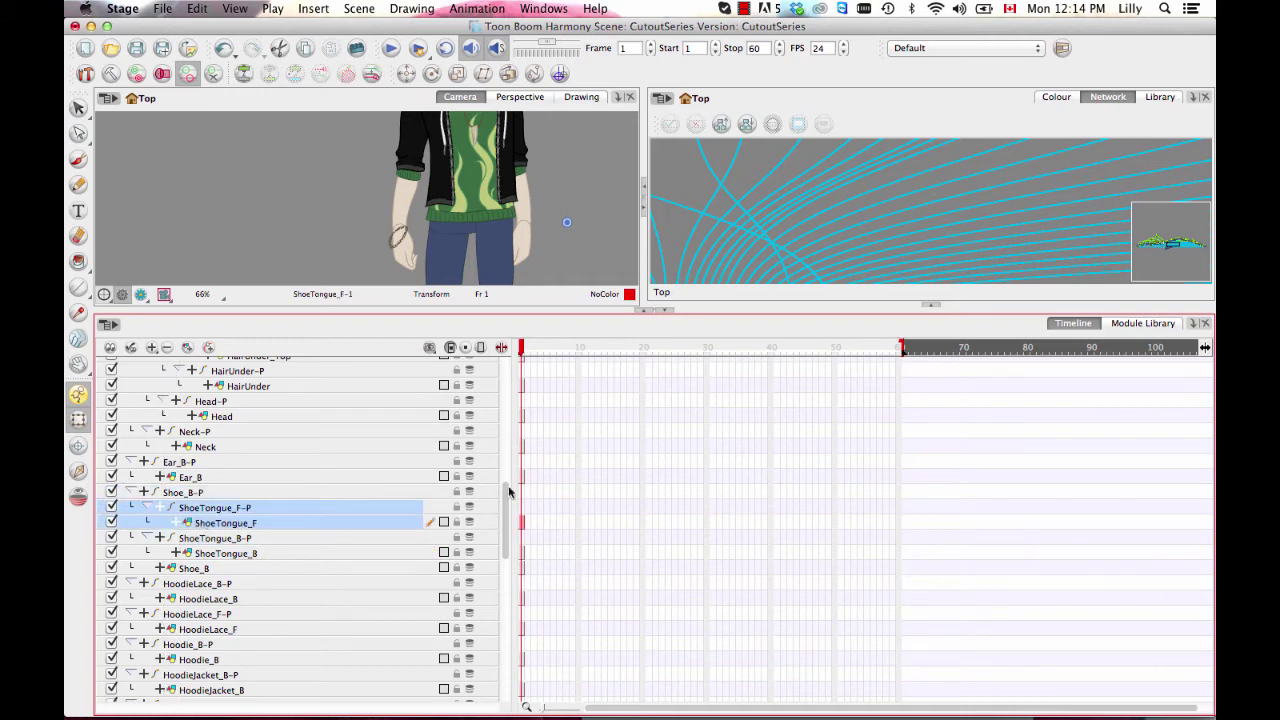
- Parent the Hand_F-P peg to Arm_F-P in the timeline, and select Arm_F-P to check the group
left_click_drag(507, 521, 496, 657)
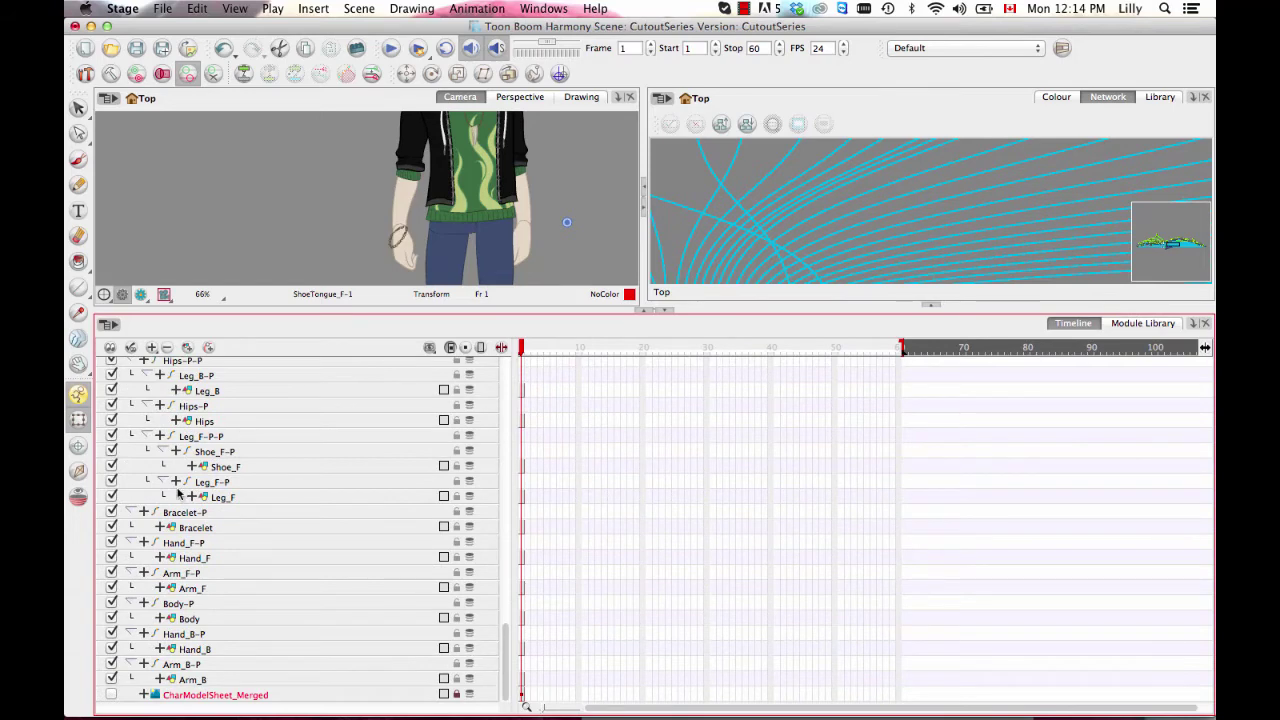
left_click(206, 541)
left_click(206, 576)
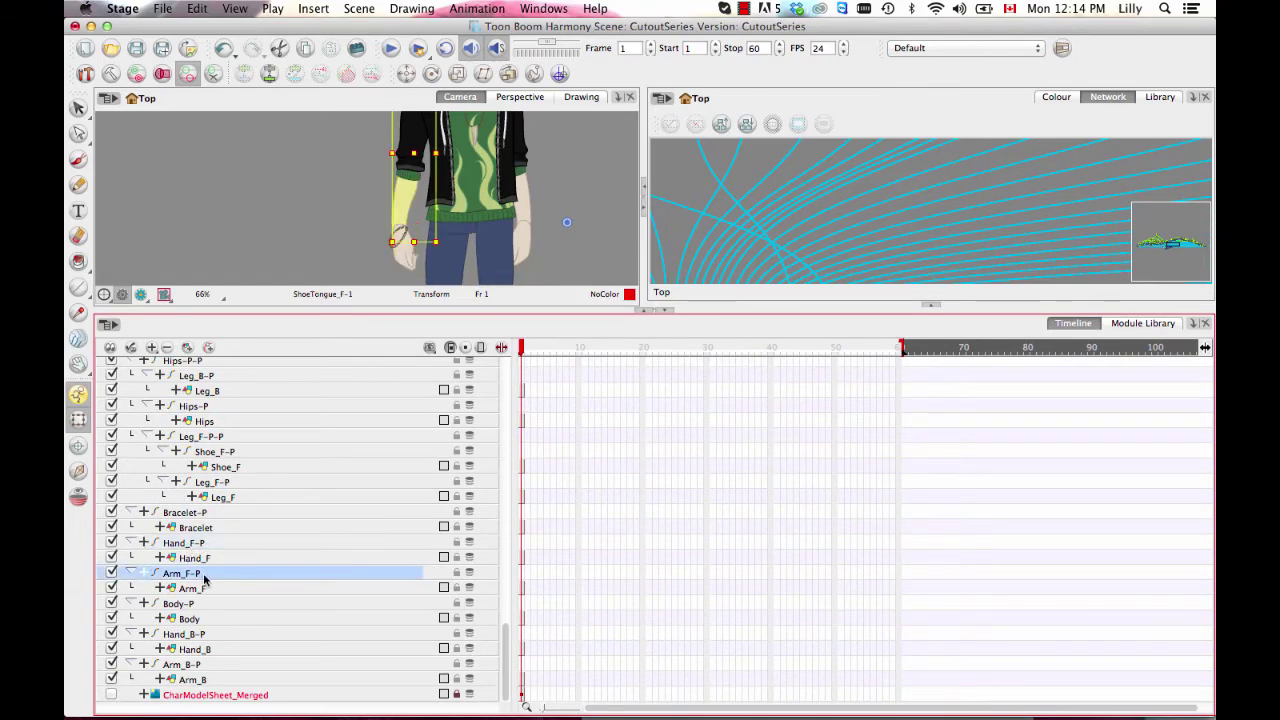
left_click(203, 543)
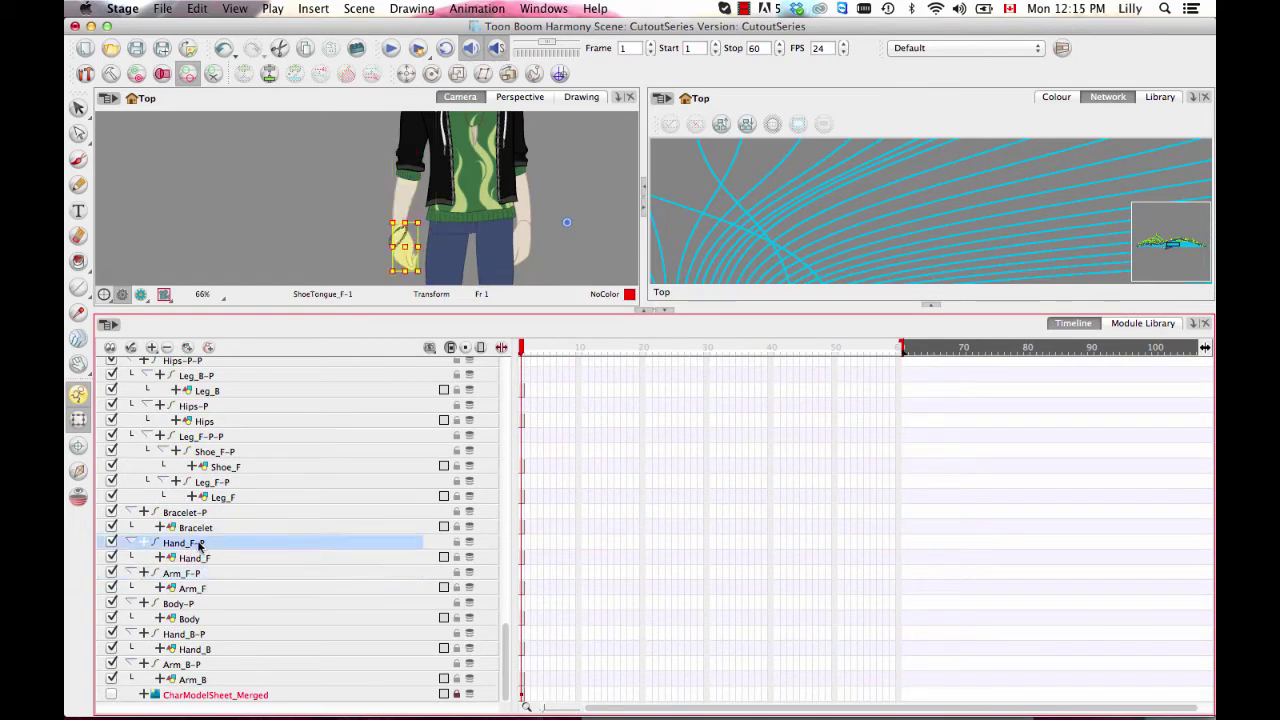
left_click_drag(200, 543, 205, 572)
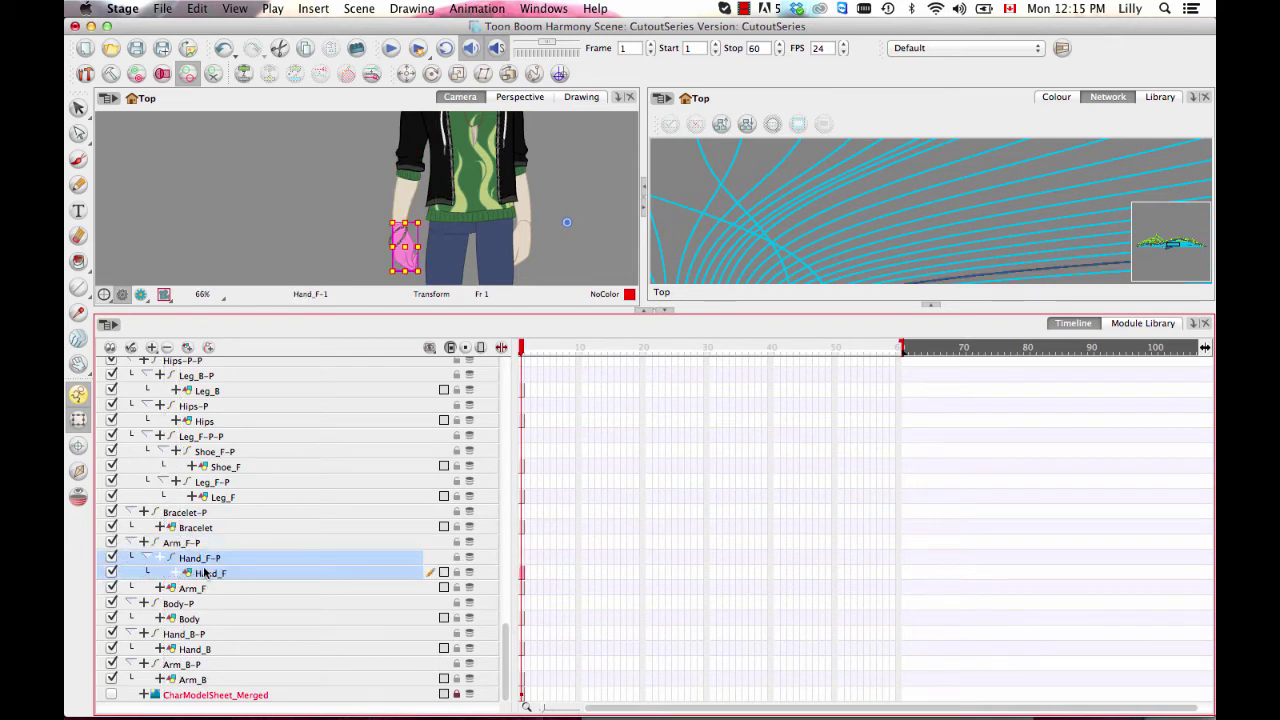
left_click(220, 542)
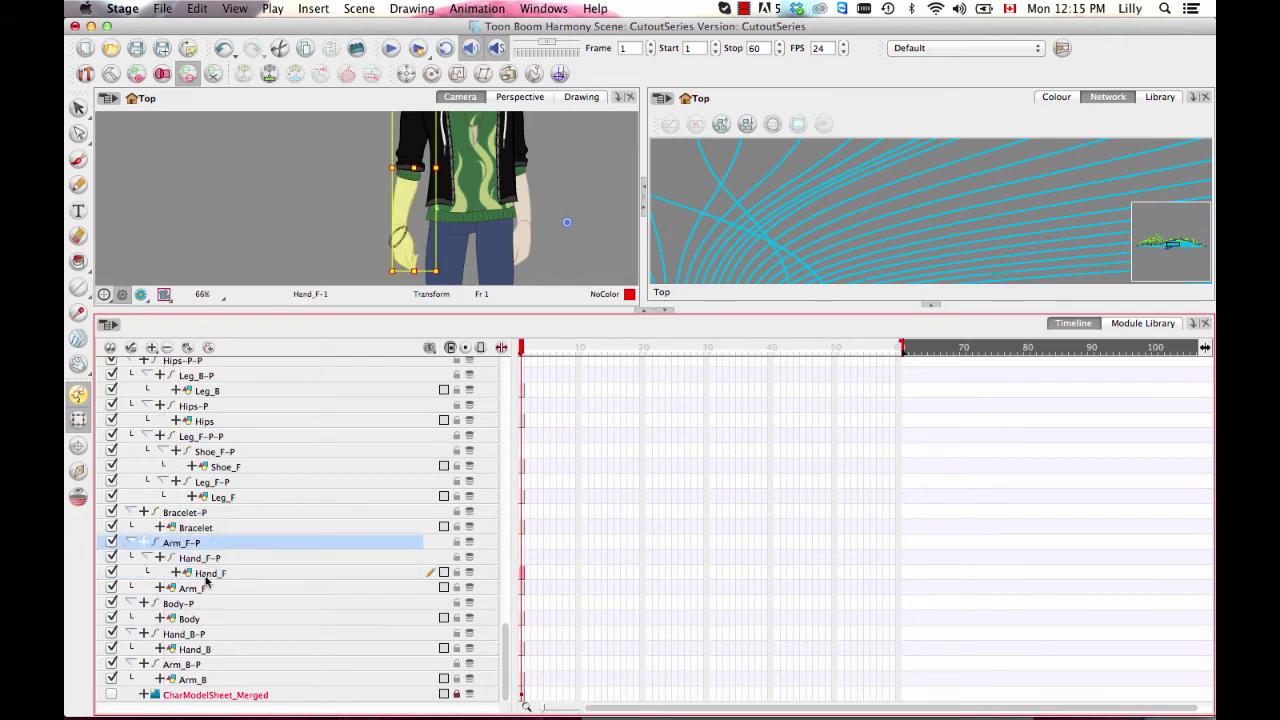
- Parent the Bracelet-P peg to Hand_F-P, and select Hand_F-P to check that the bracelet belongs to the hand
left_click(210, 513)
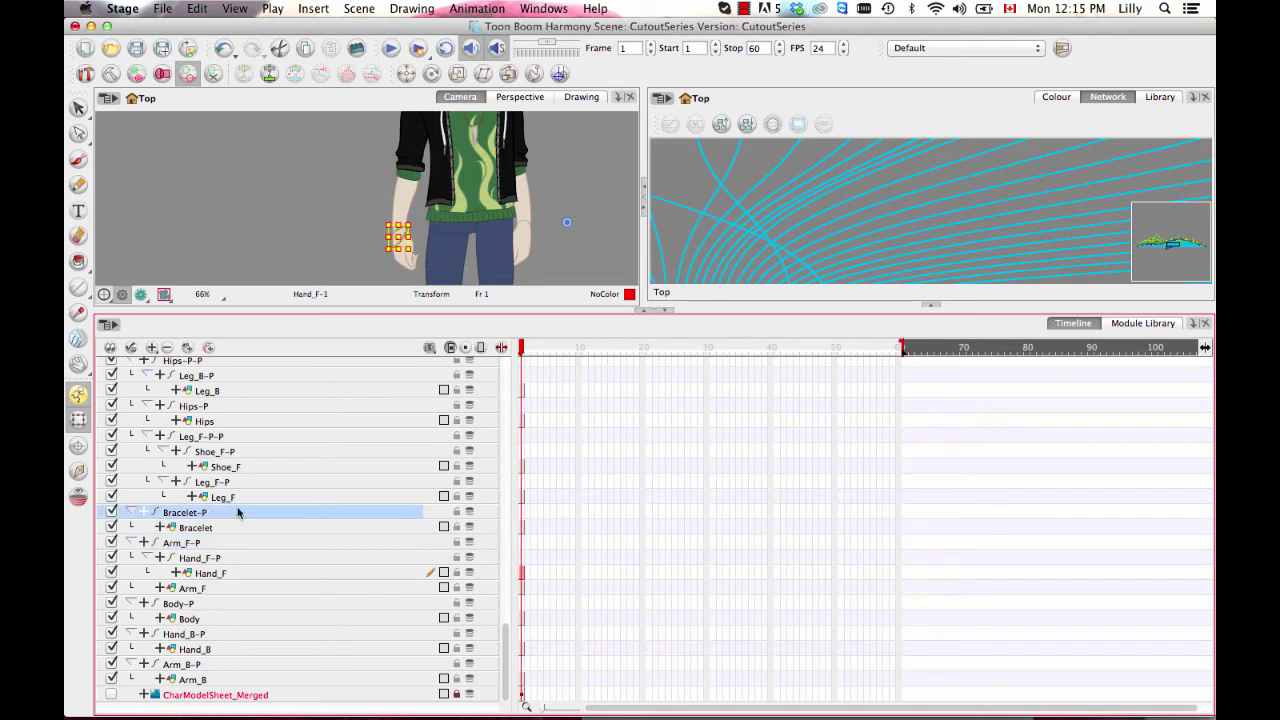
left_click_drag(220, 517, 216, 561)
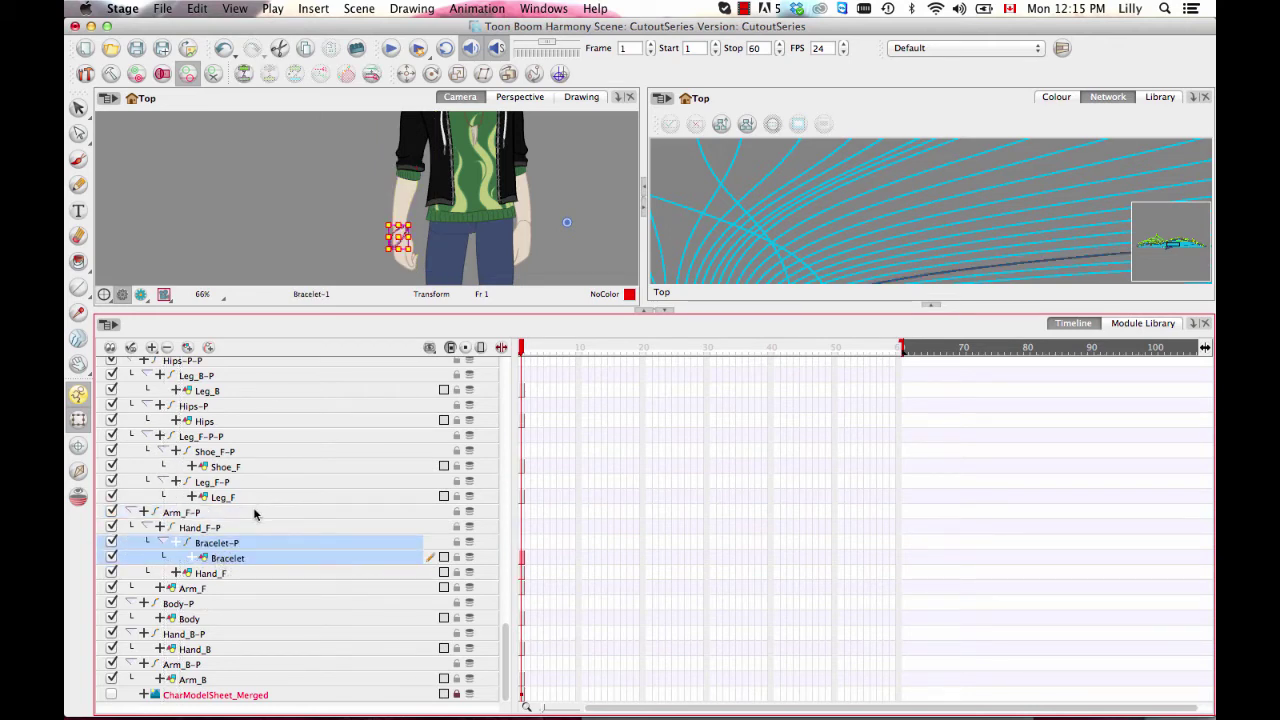
left_click(236, 530)
left_click(233, 544)
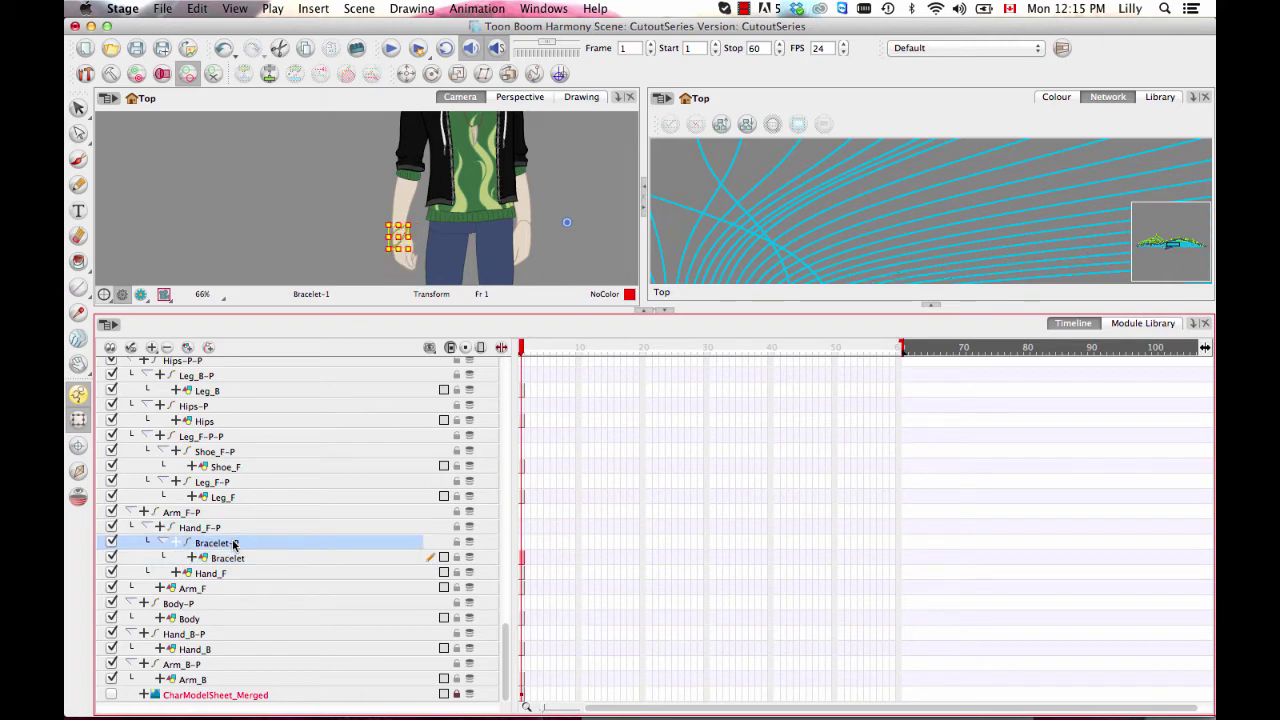
left_click(233, 528)
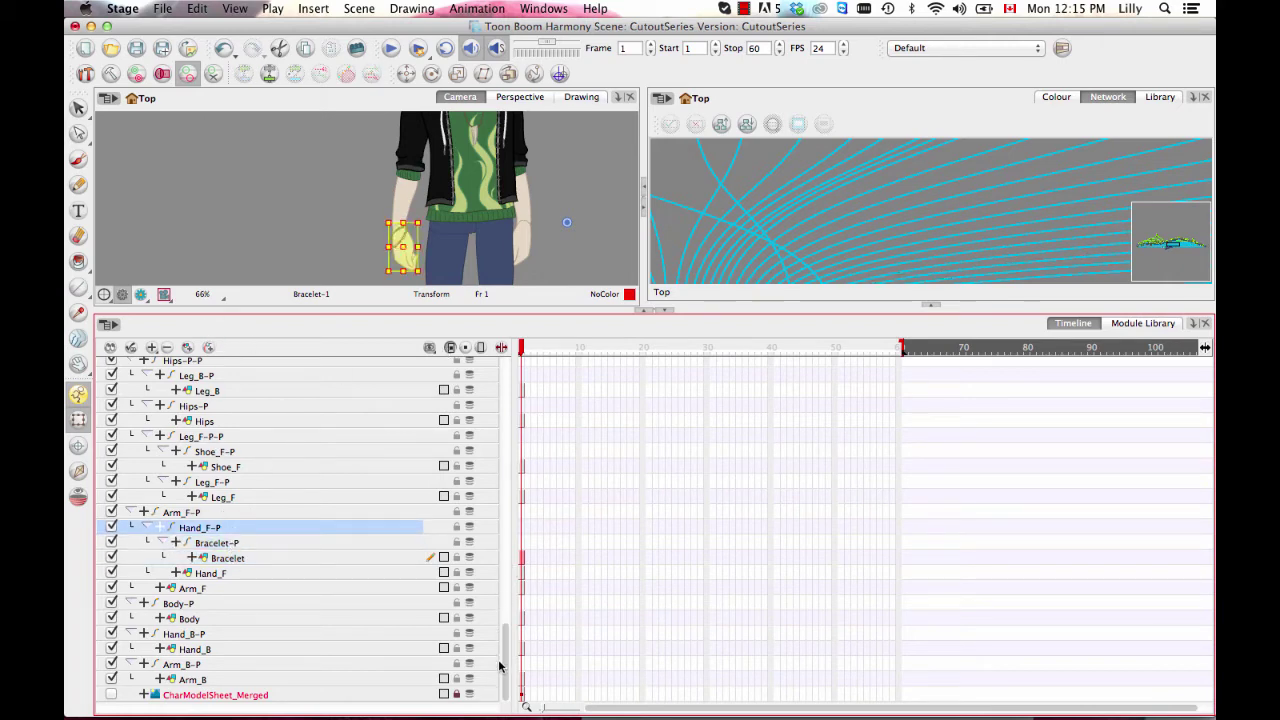
- Locate the Hand_B layer from the drawing in the Camera view and parent its Hand_B-P peg to Arm_B-P
left_click(209, 665)
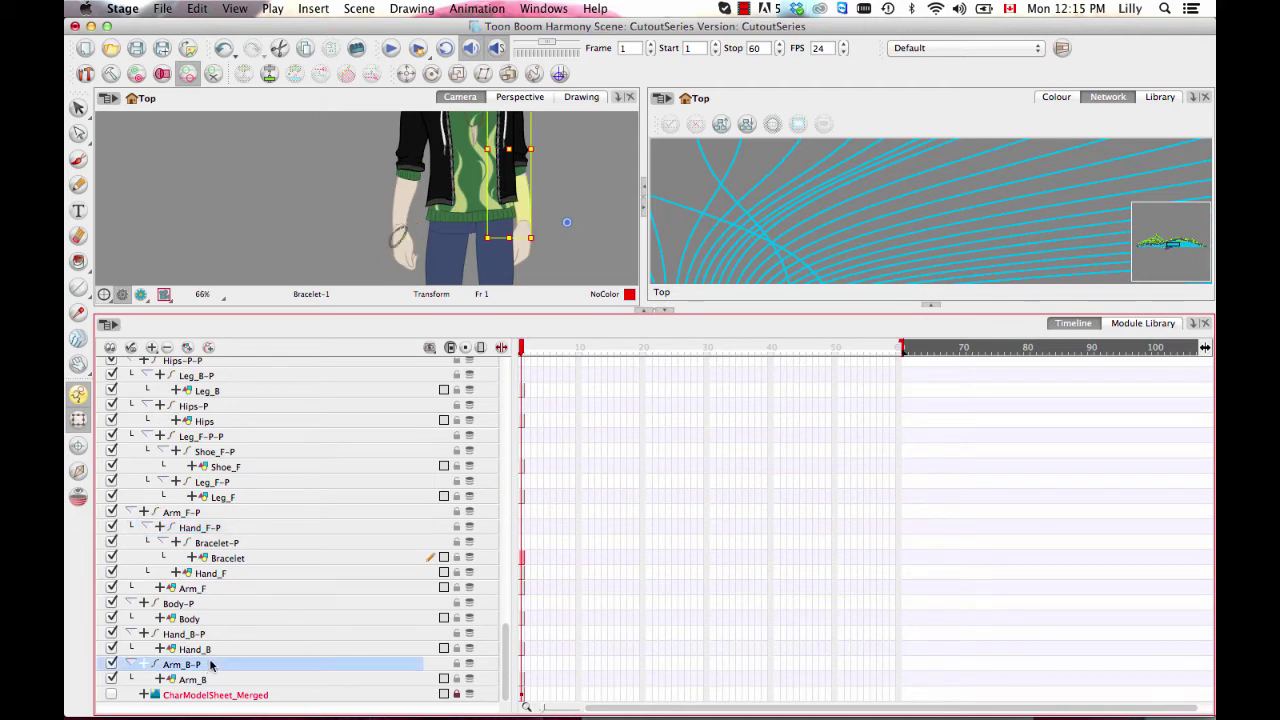
left_click_drag(506, 641, 511, 559)
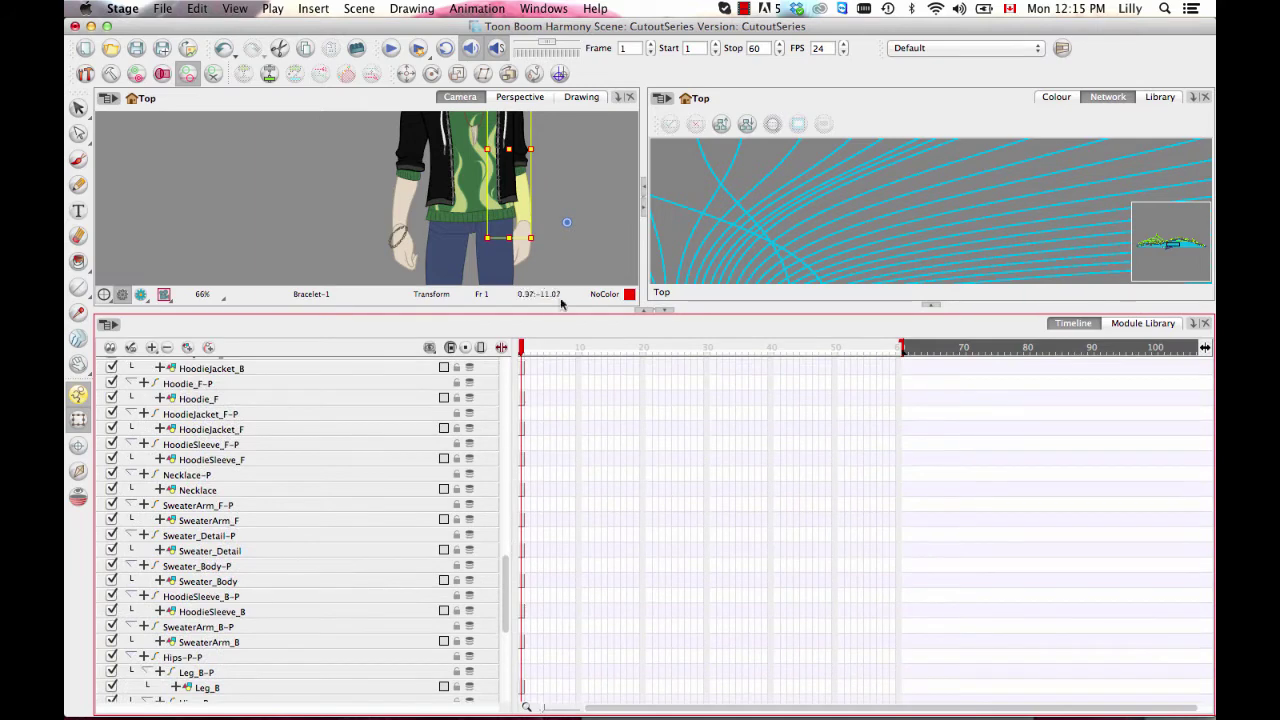
left_click(524, 260)
left_click(524, 259)
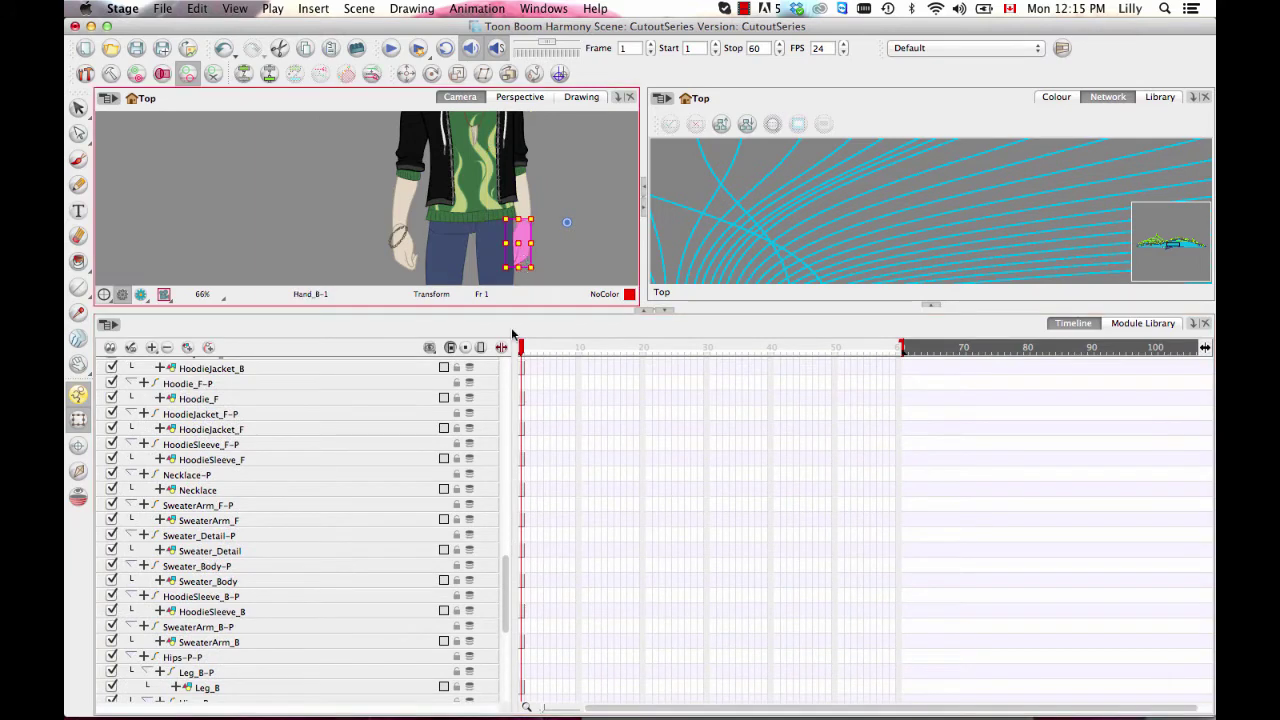
left_click_drag(504, 588, 480, 377)
key("o")
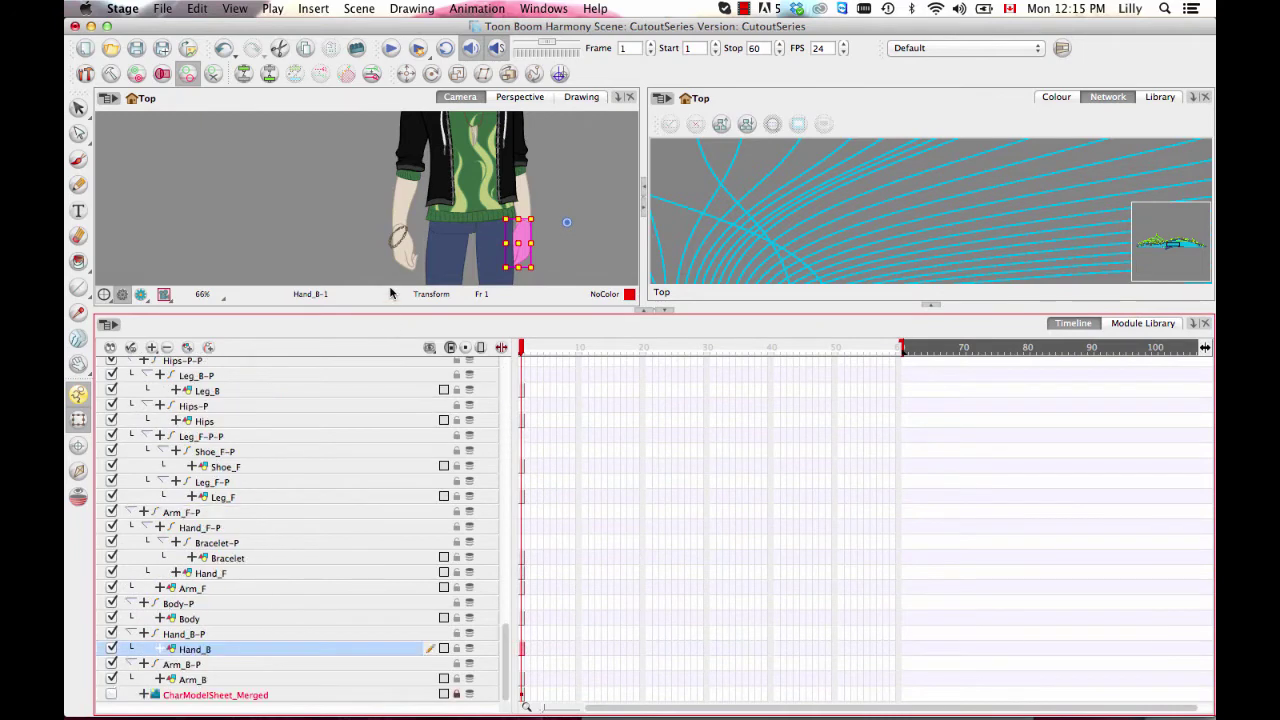
left_click_drag(226, 632, 211, 660)
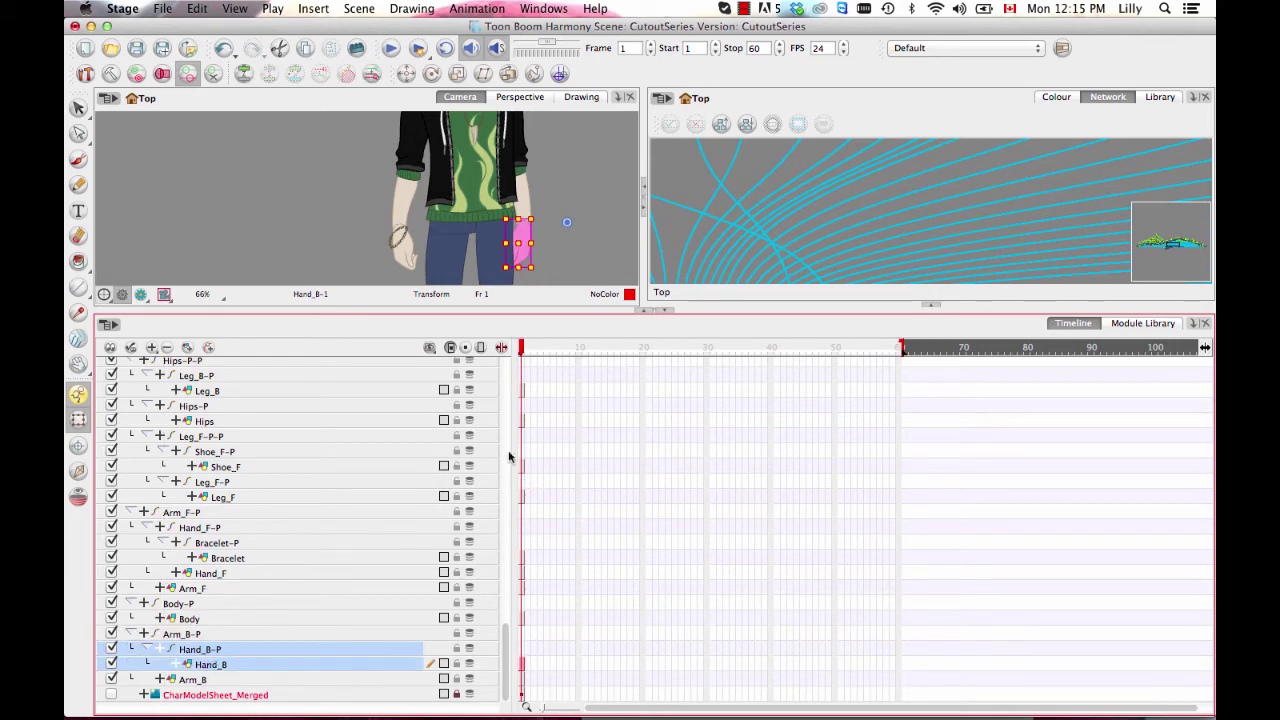
- Locate the back hoodie sleeve's layer from the Camera view and parent its HoodieSleeve_B-P peg to Arm_B-P
left_click(586, 215)
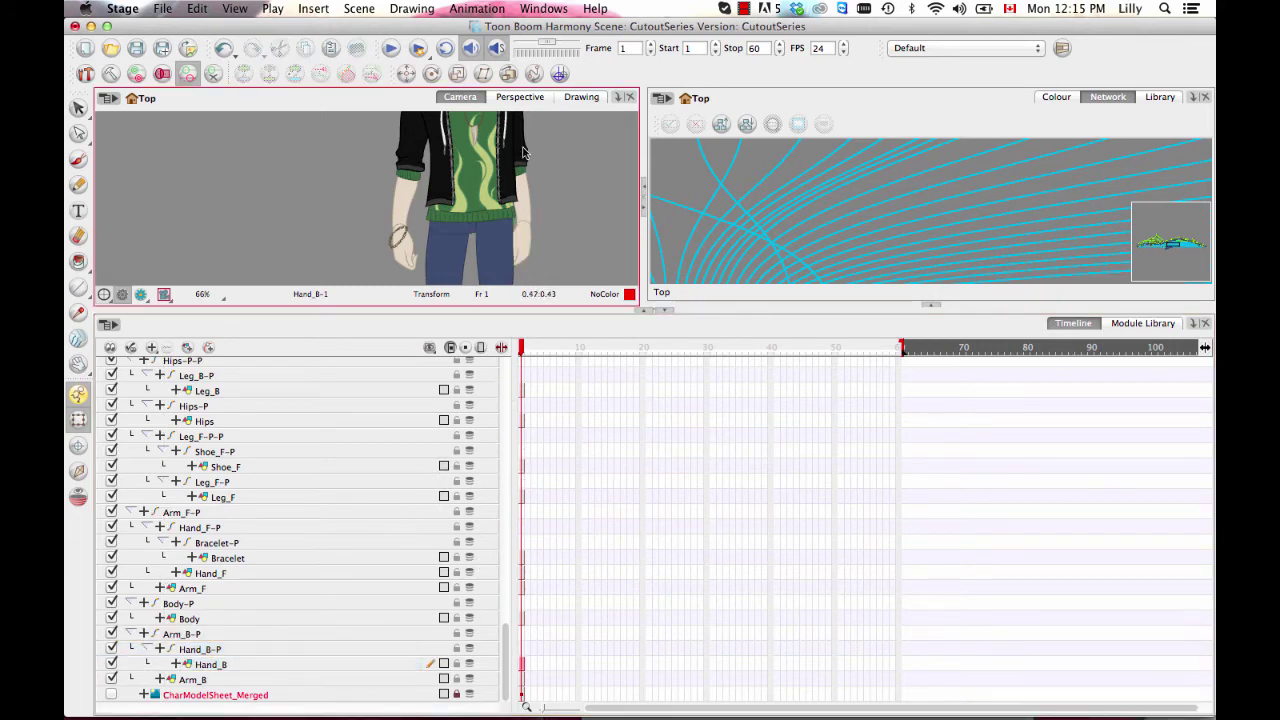
left_click(522, 147)
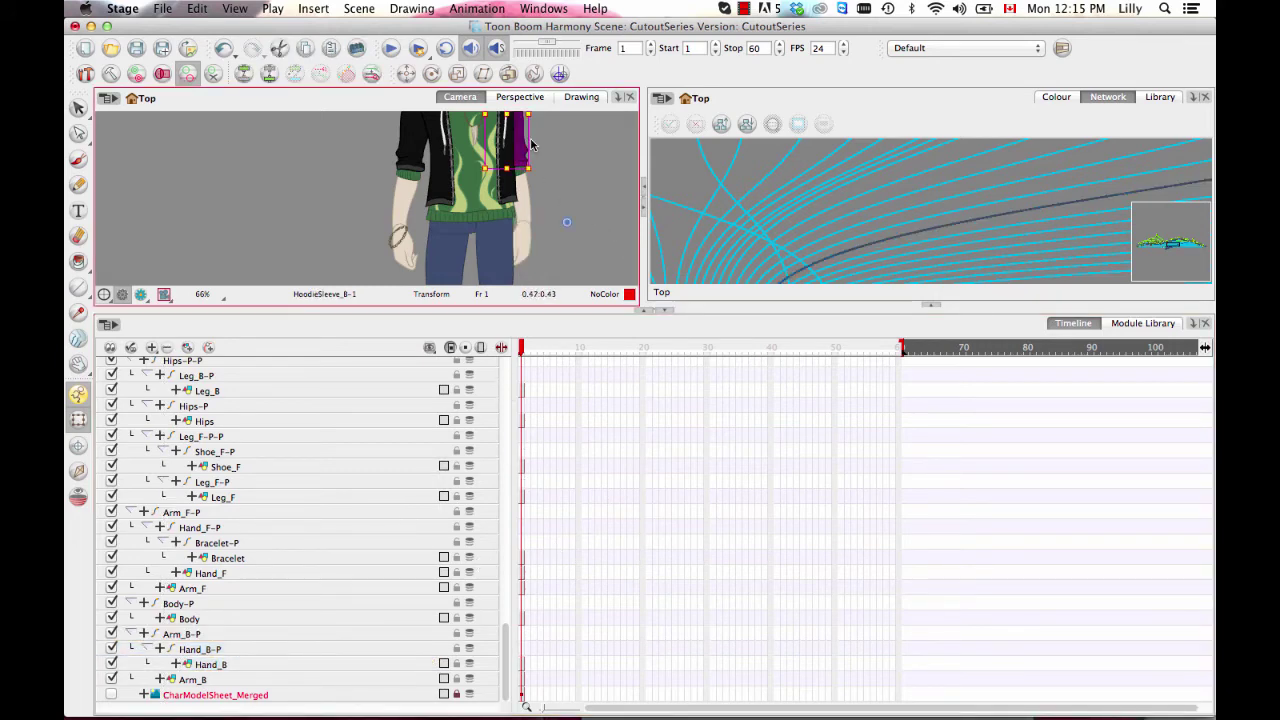
left_click(460, 327)
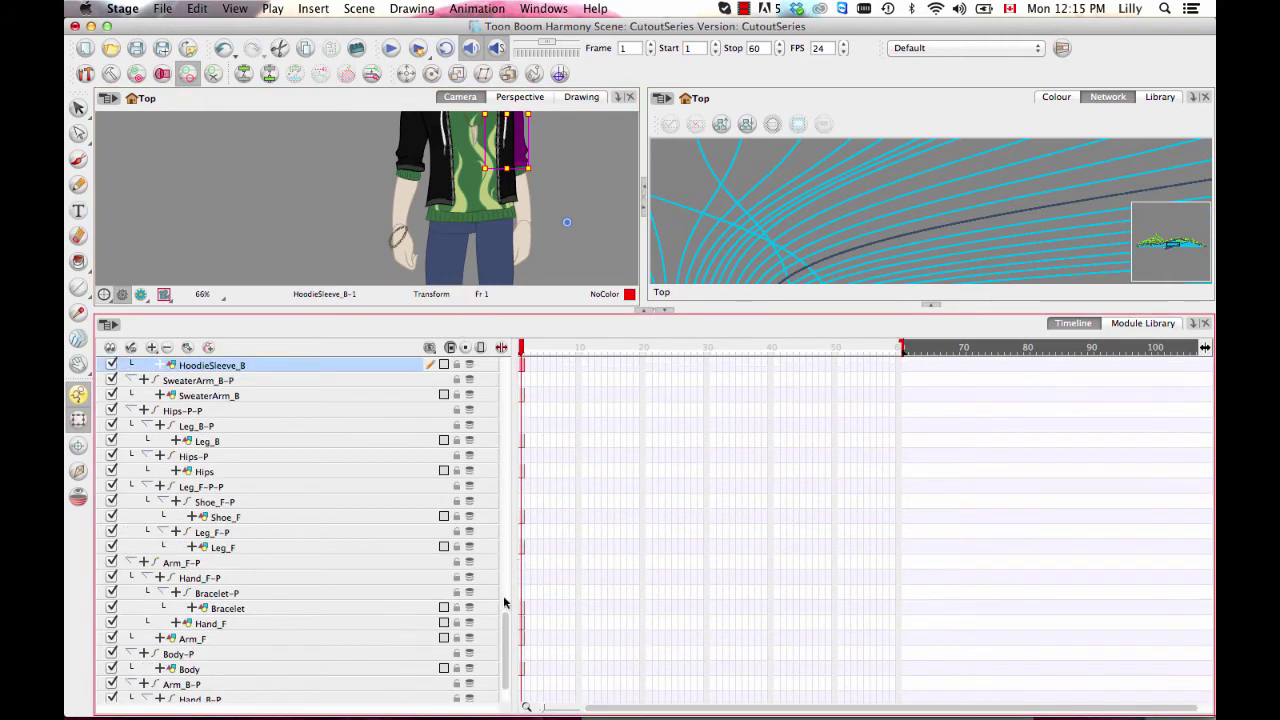
left_click_drag(507, 638, 499, 590)
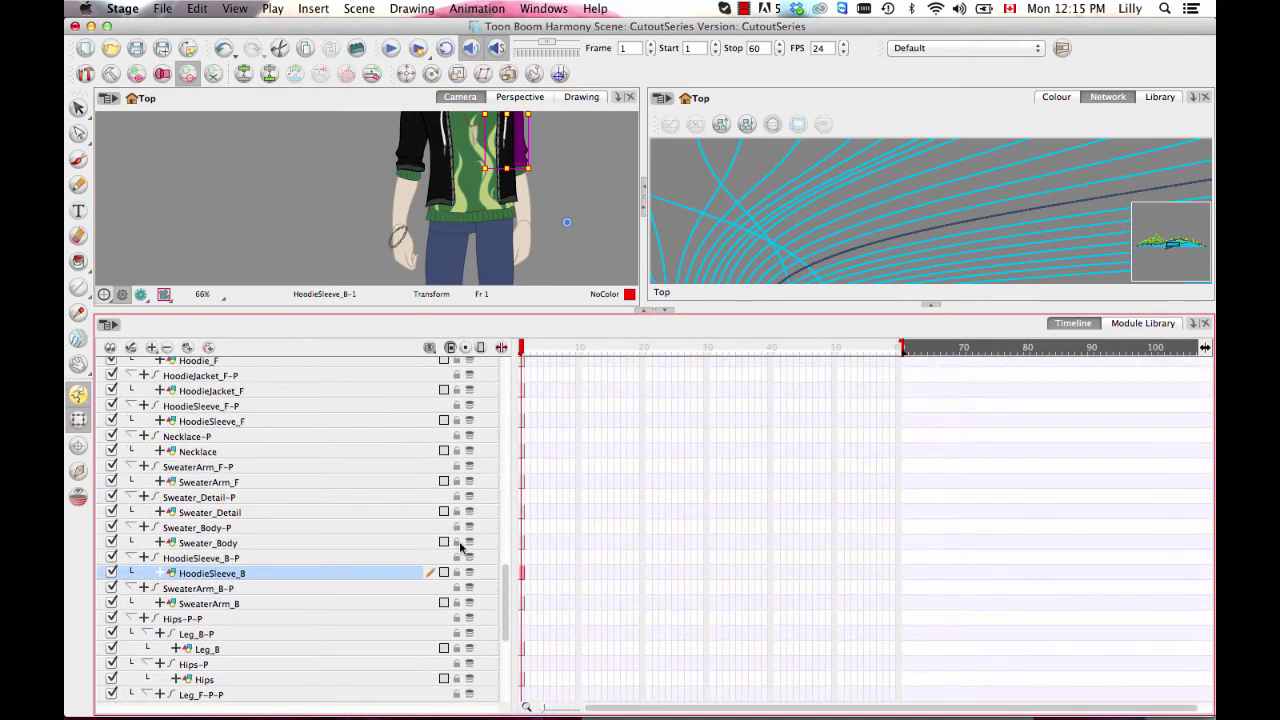
left_click(272, 560)
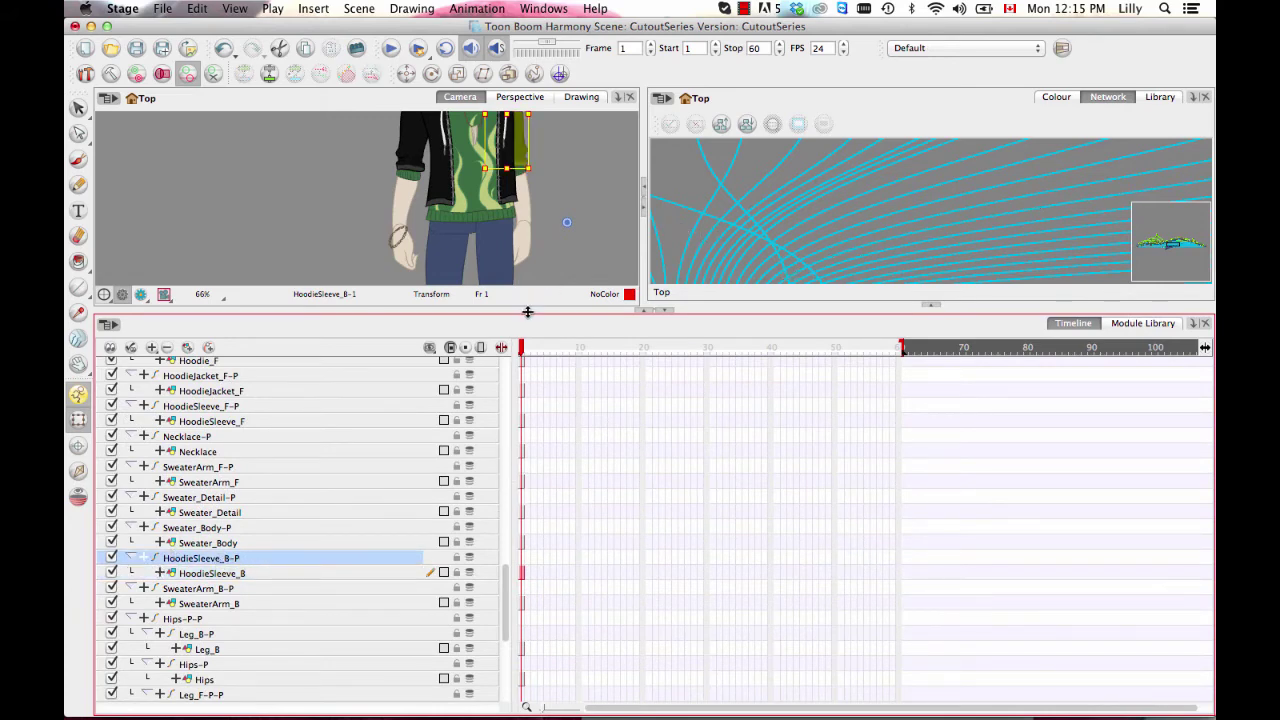
left_click_drag(527, 312, 528, 412)
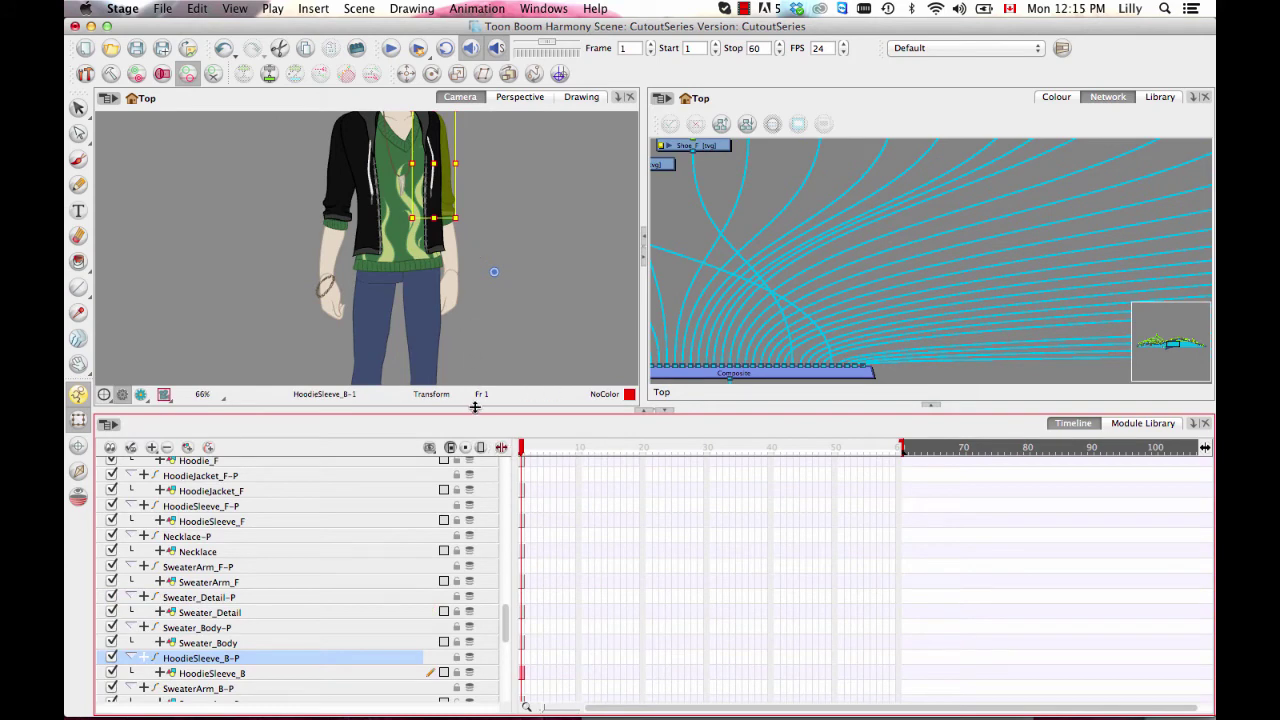
left_click_drag(475, 406, 466, 326)
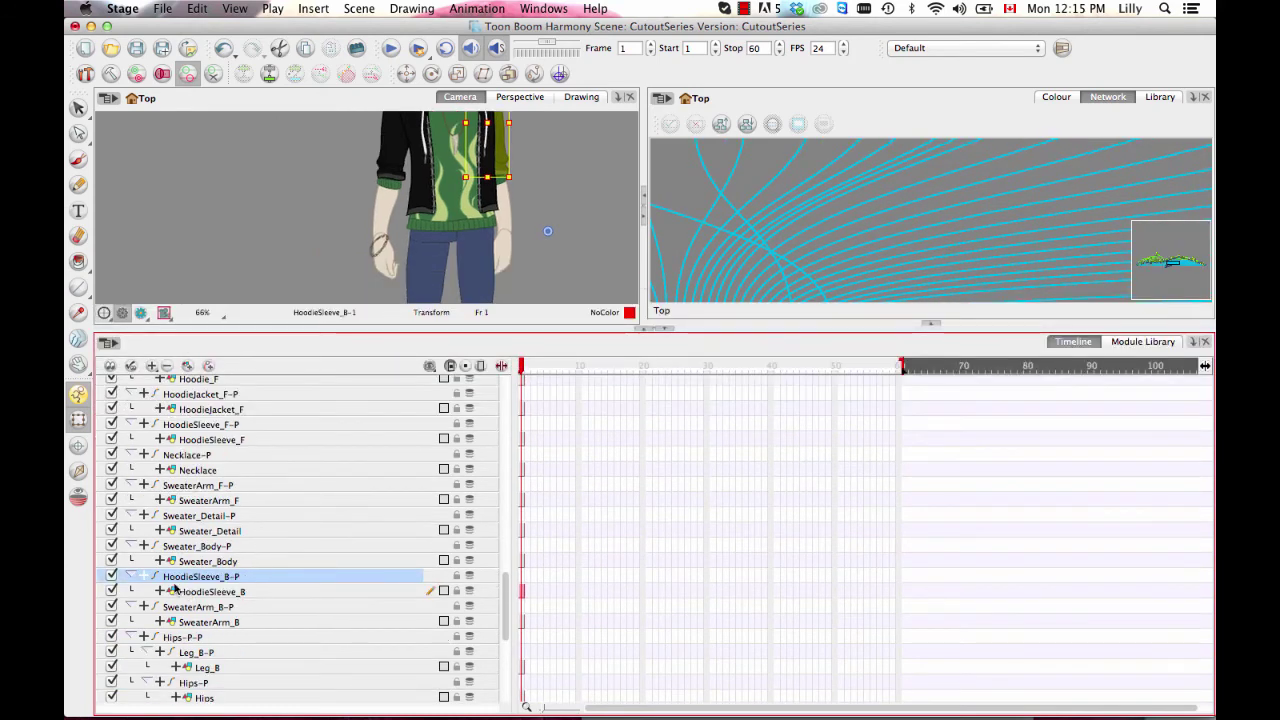
left_click_drag(166, 579, 192, 617)
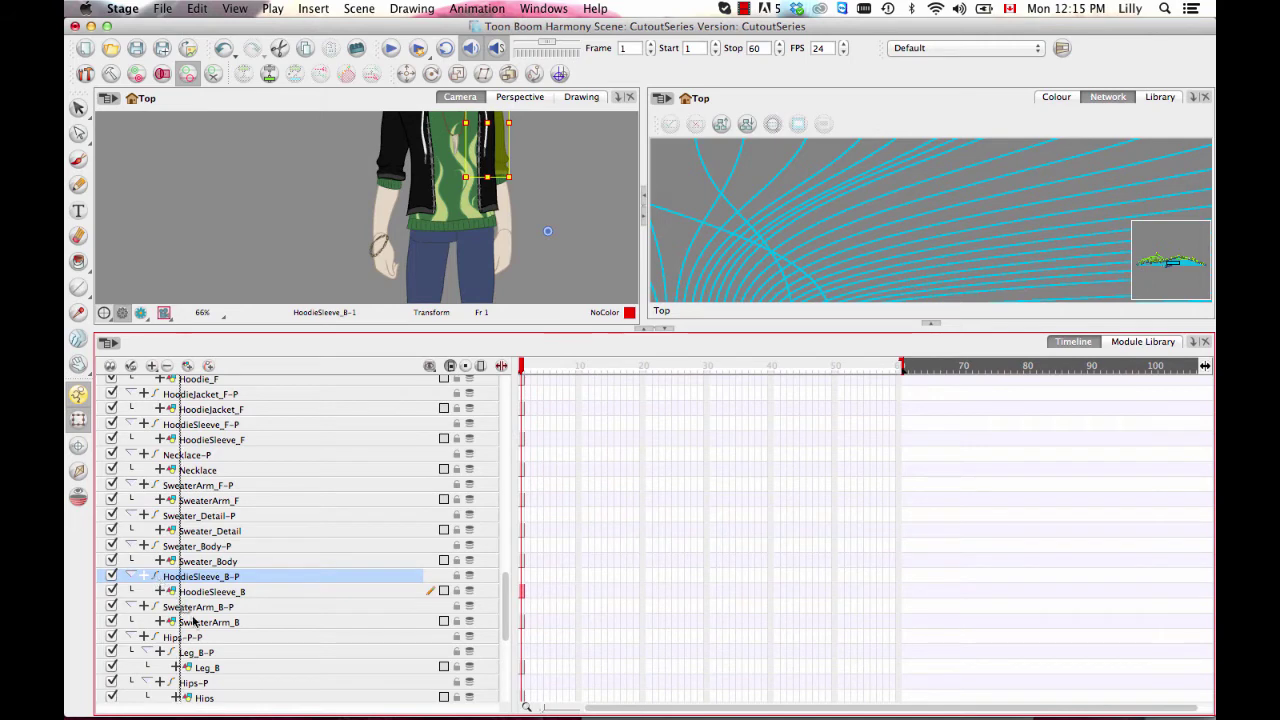
scroll(200, 640, "down", 5)
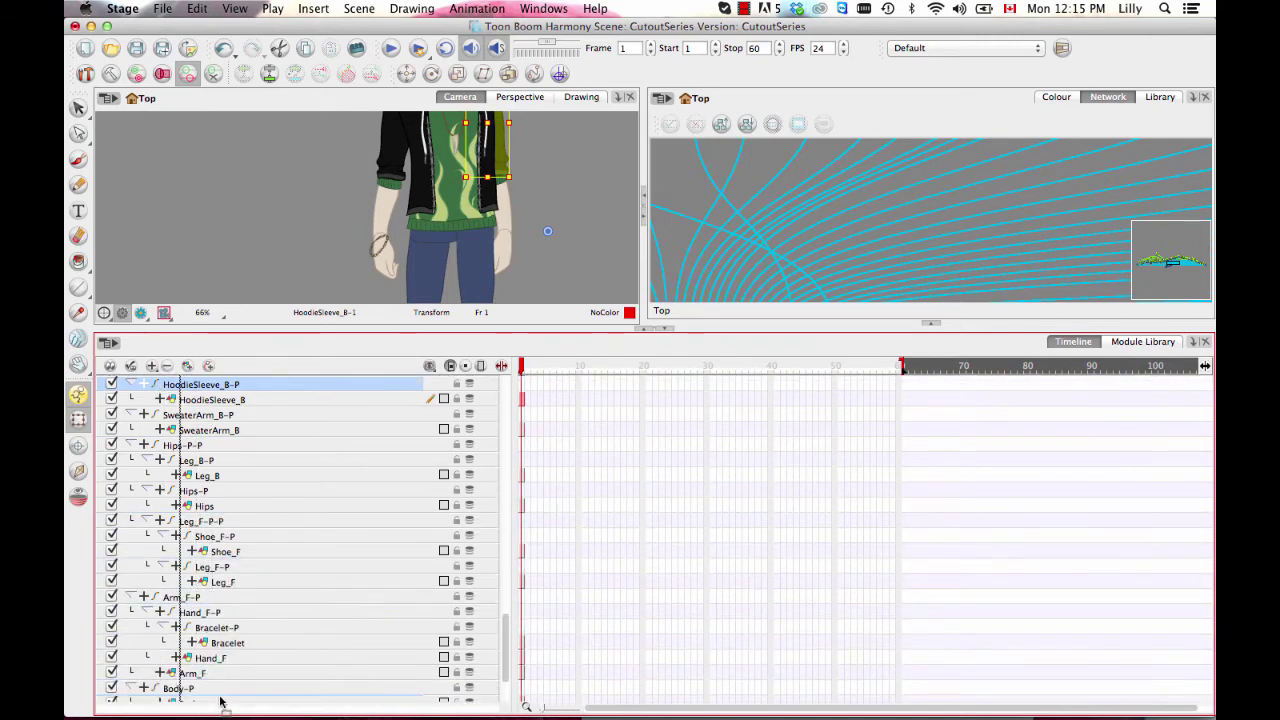
scroll(220, 703, "down", 3)
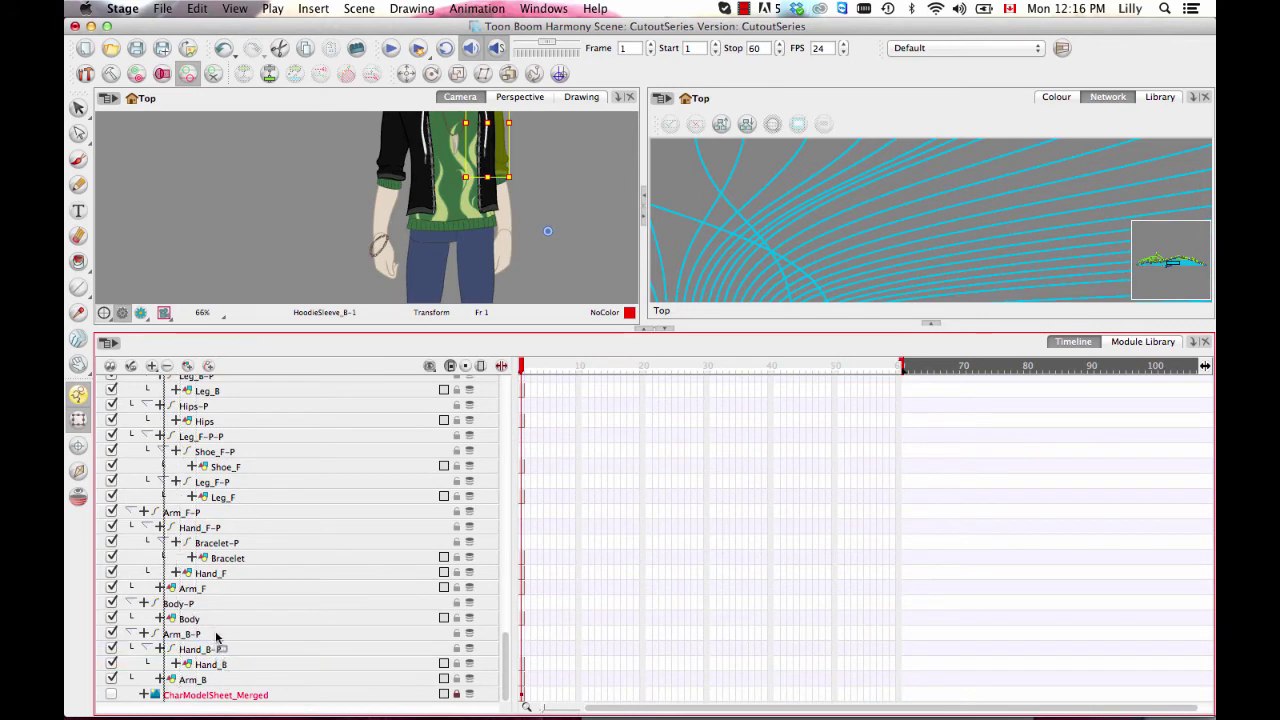
left_click_drag(223, 633, 224, 634)
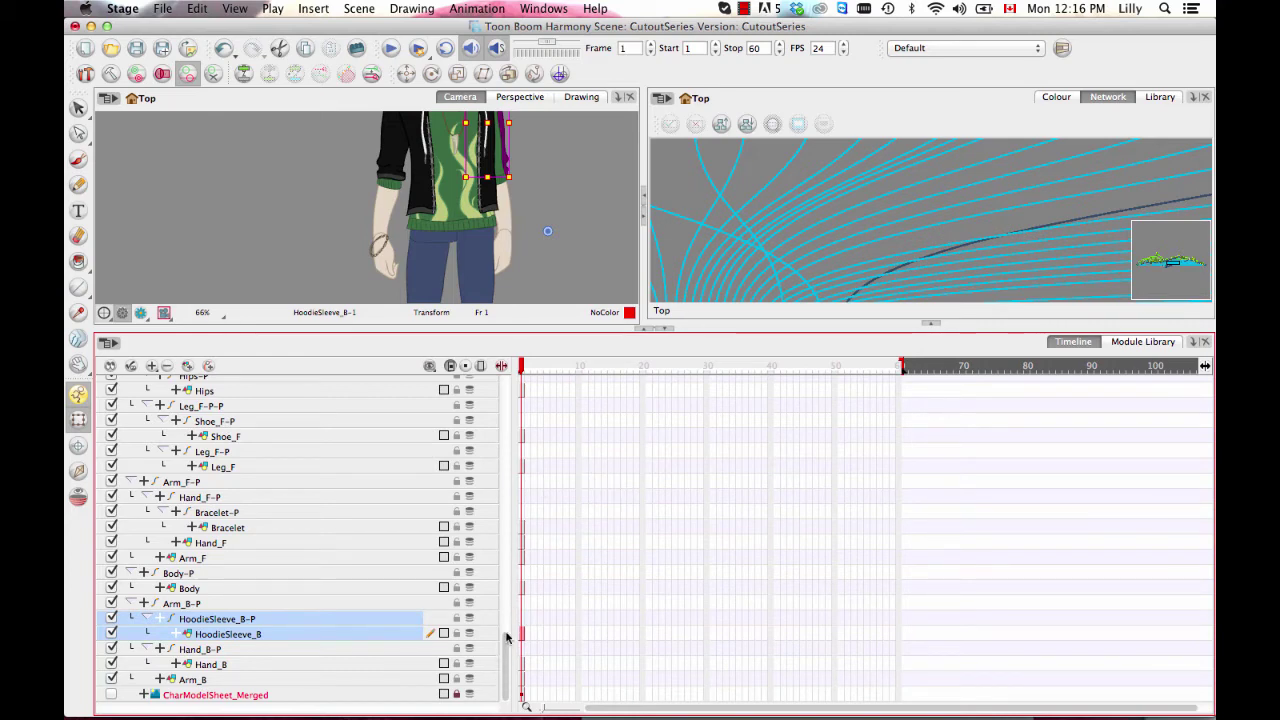
- Select the back sweater sleeve in the Camera view and parent its SweaterArm_B-P peg to Arm_B-P in the timeline
left_click(566, 224)
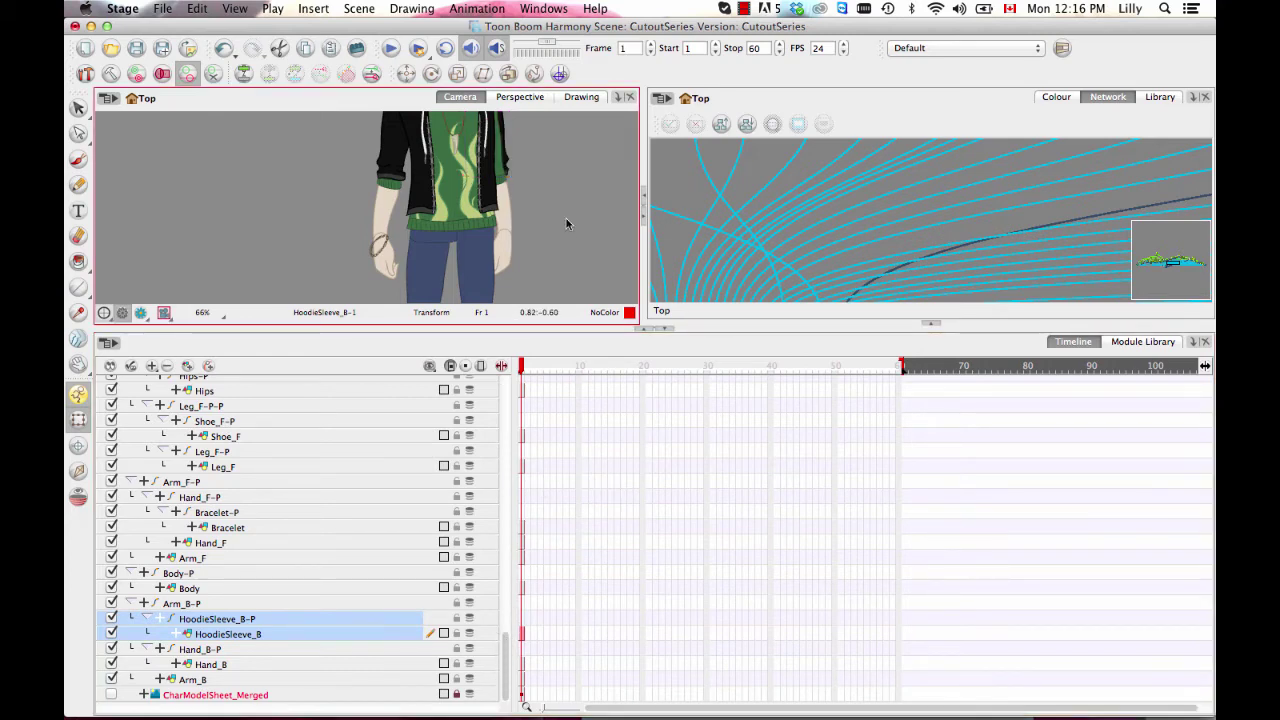
left_click(500, 165)
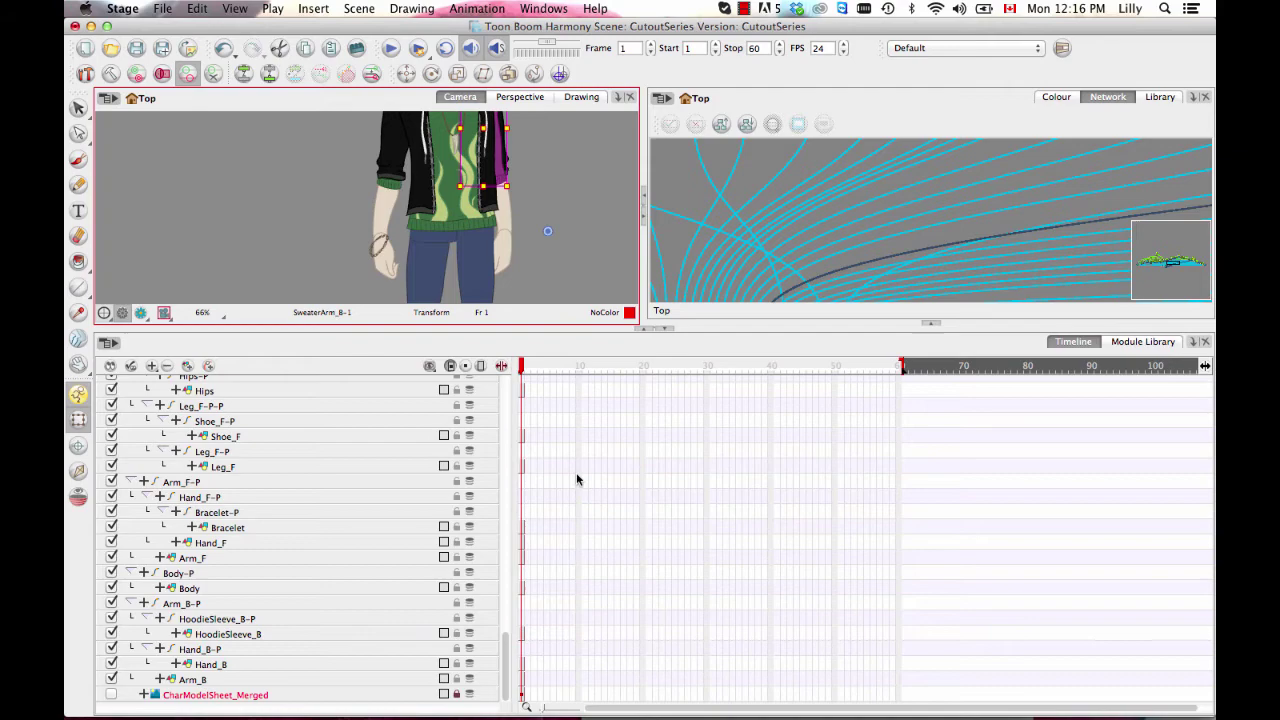
left_click(510, 626)
scroll(300, 540, "down", 5)
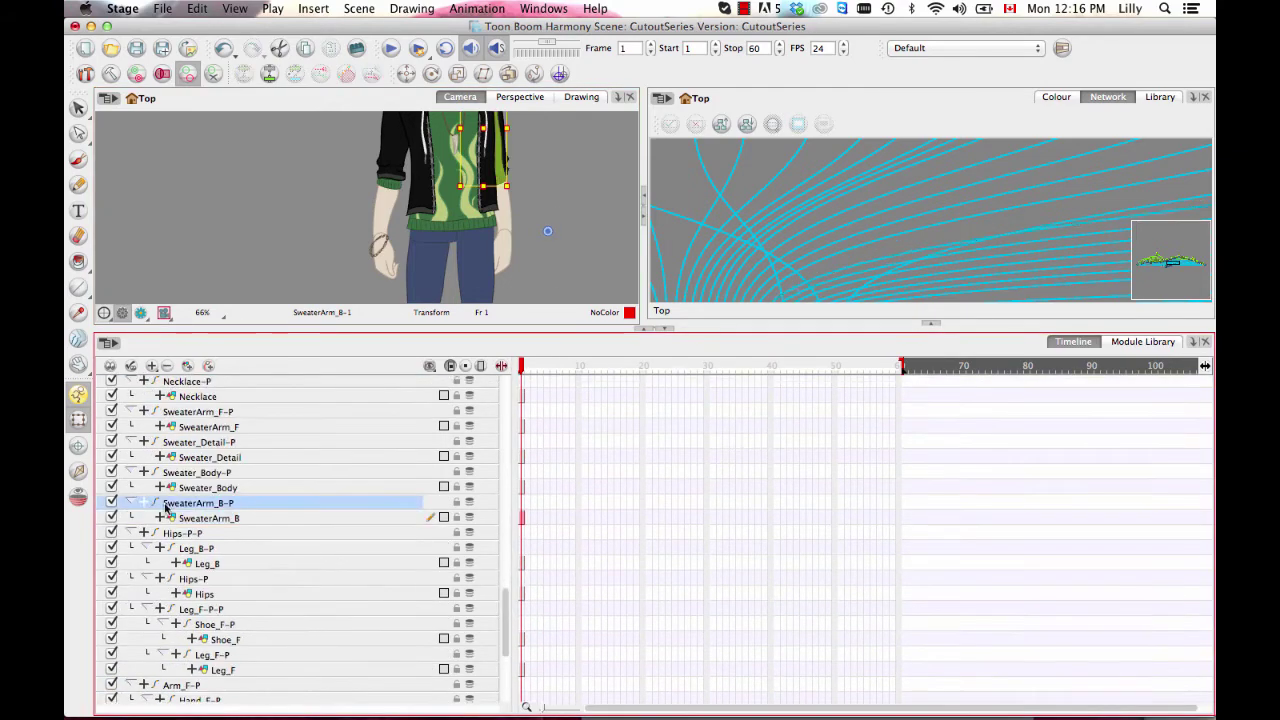
left_click(155, 648)
left_click_drag(155, 654, 190, 690)
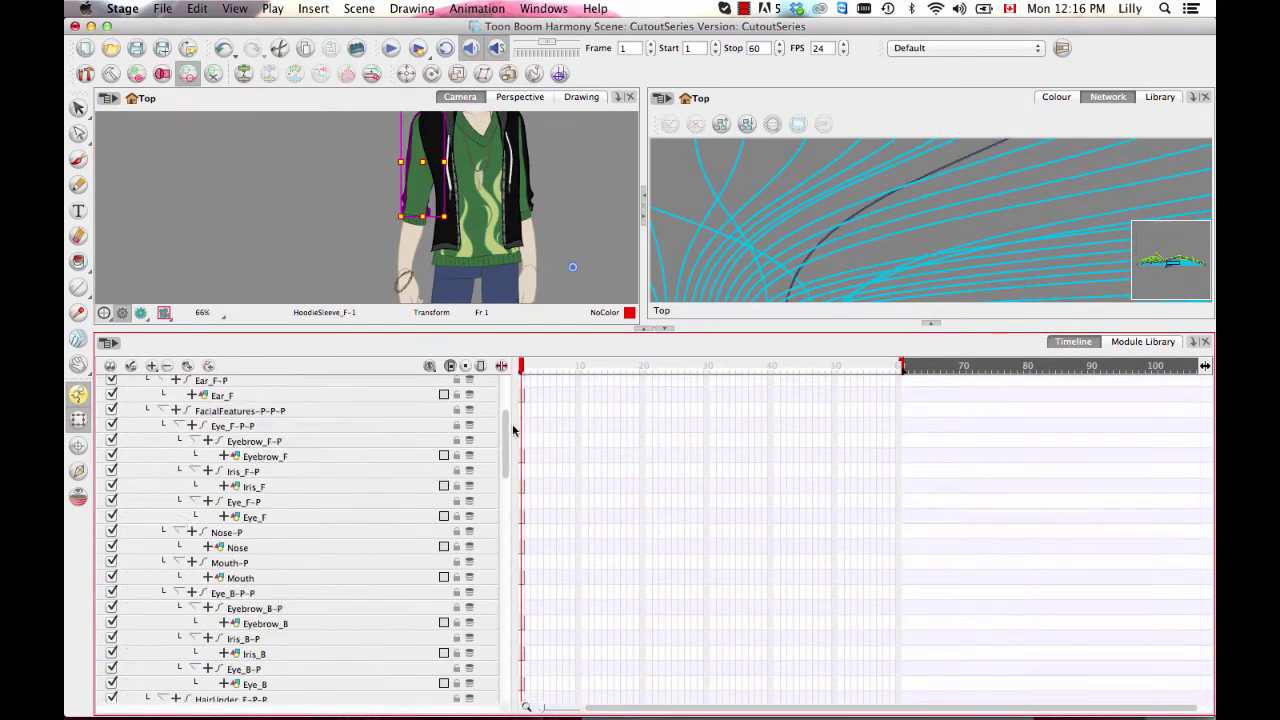
- Parent the HoodieSleeve_F-P and SweaterArm_F-P pegs to Arm_F-P in the timeline
left_click_drag(508, 429, 506, 535)
left_click(235, 508)
left_click_drag(235, 510, 190, 690)
left_click(566, 230)
left_click_drag(505, 620, 505, 568)
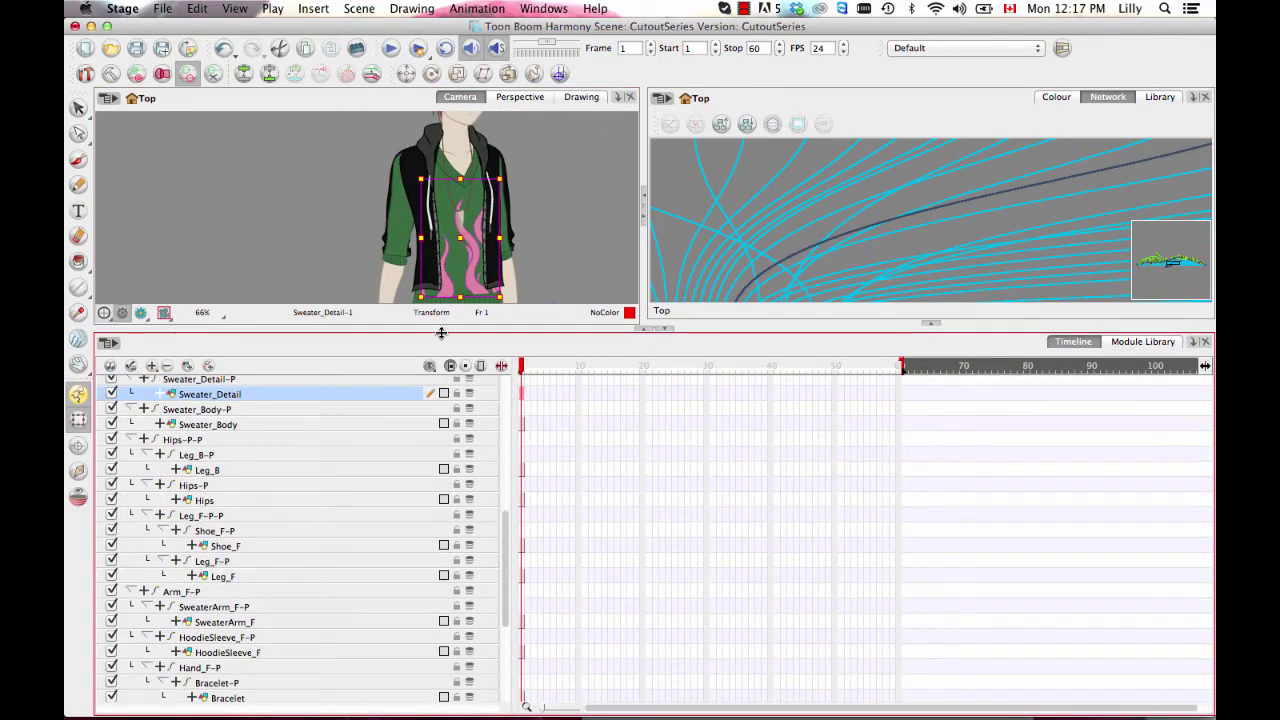
- Enlarge the Camera view and zoom in on the torso, with the sweater body drawing selected
left_click_drag(441, 333, 447, 417)
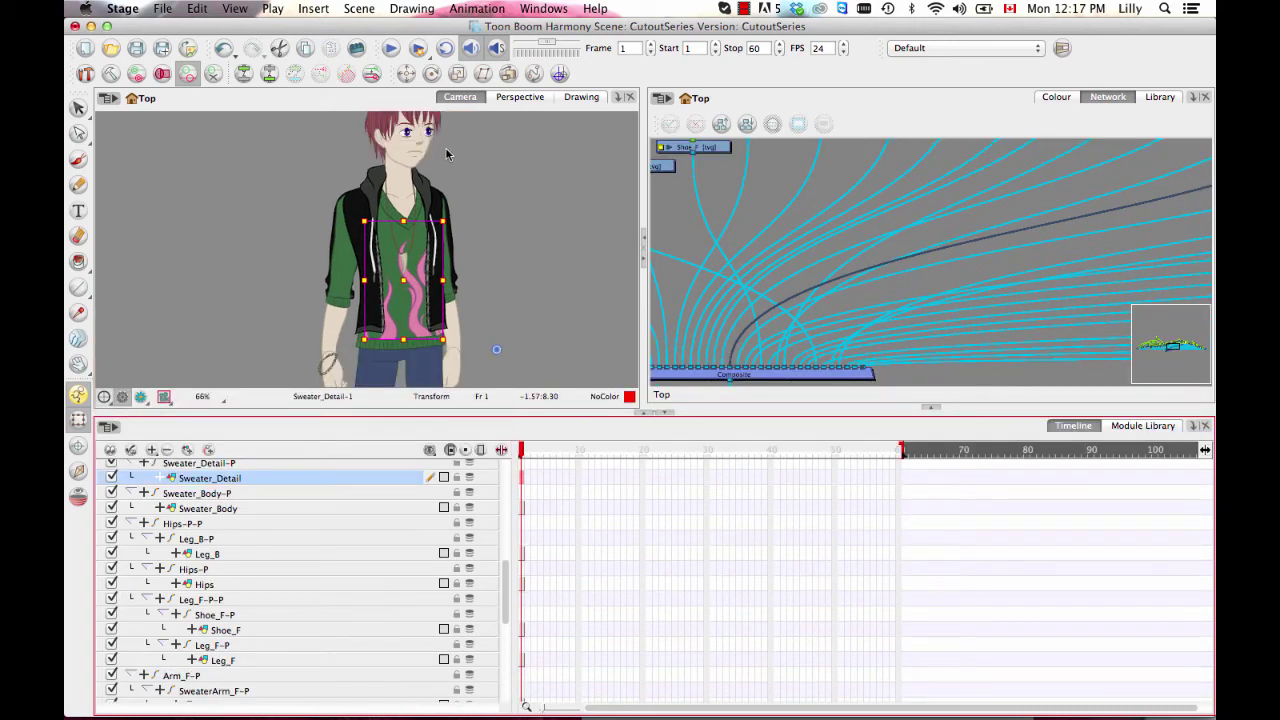
left_click(570, 275)
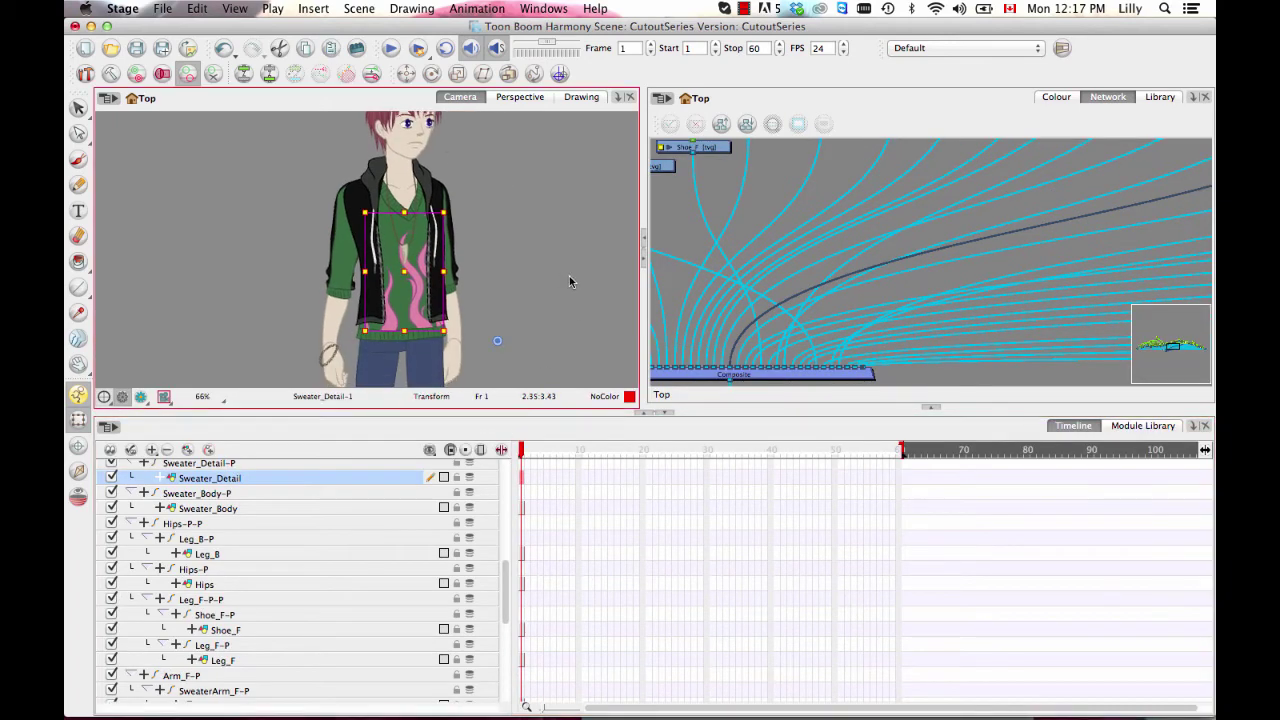
key("2")
left_click(415, 302)
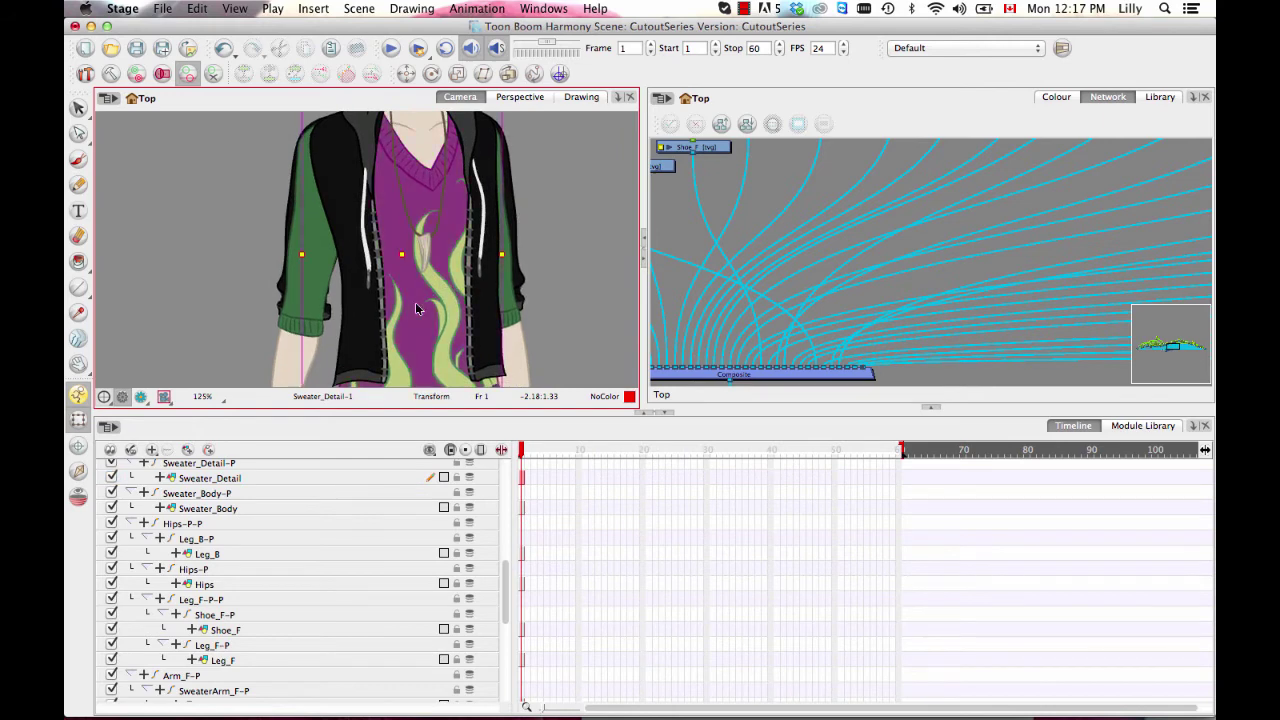
left_click_drag(570, 247, 582, 298)
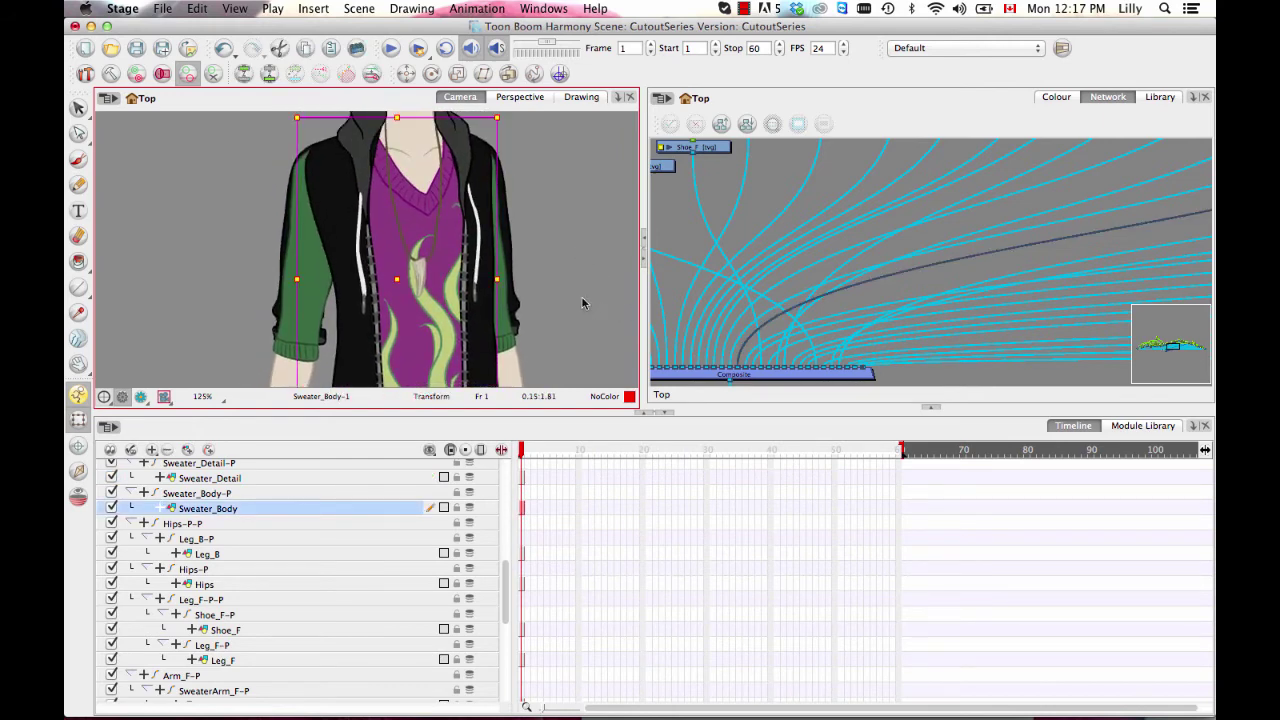
- Try deleting the Sweater_Detail and Sweater_Body drawings to expose the torso underneath, and undo both deletions
left_click(434, 313)
key("Delete")
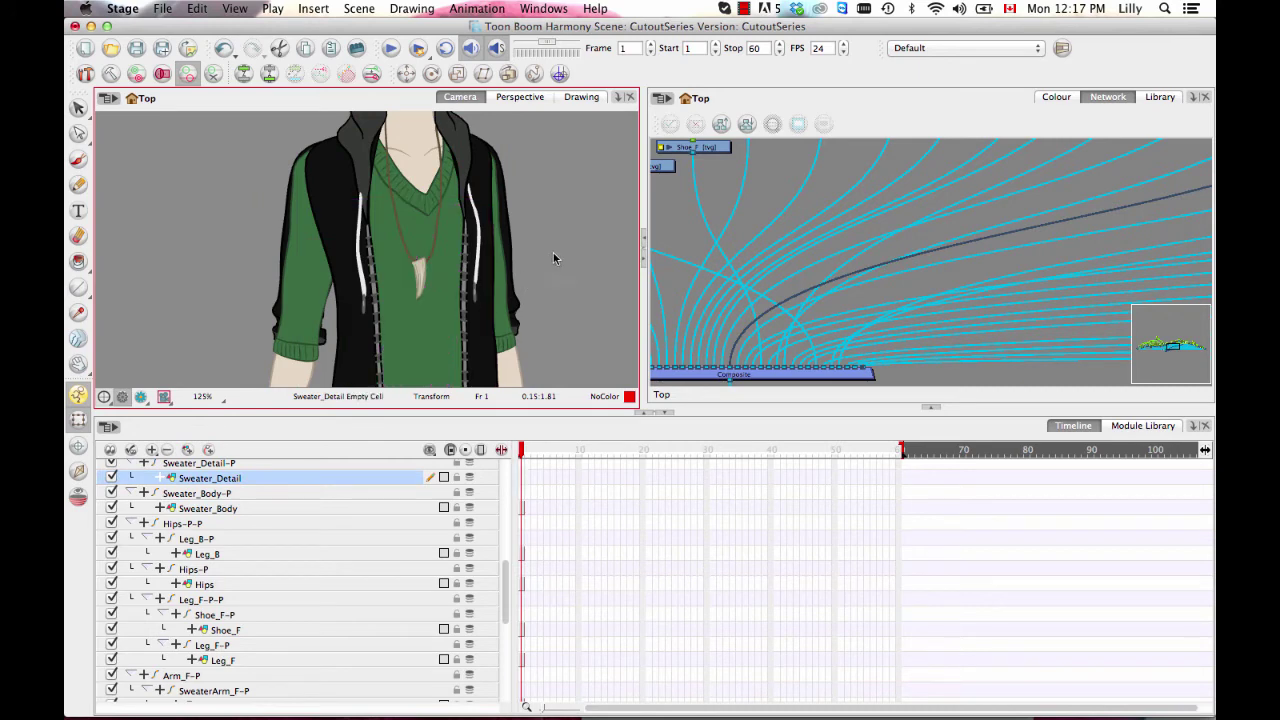
left_click(443, 320)
key("Delete")
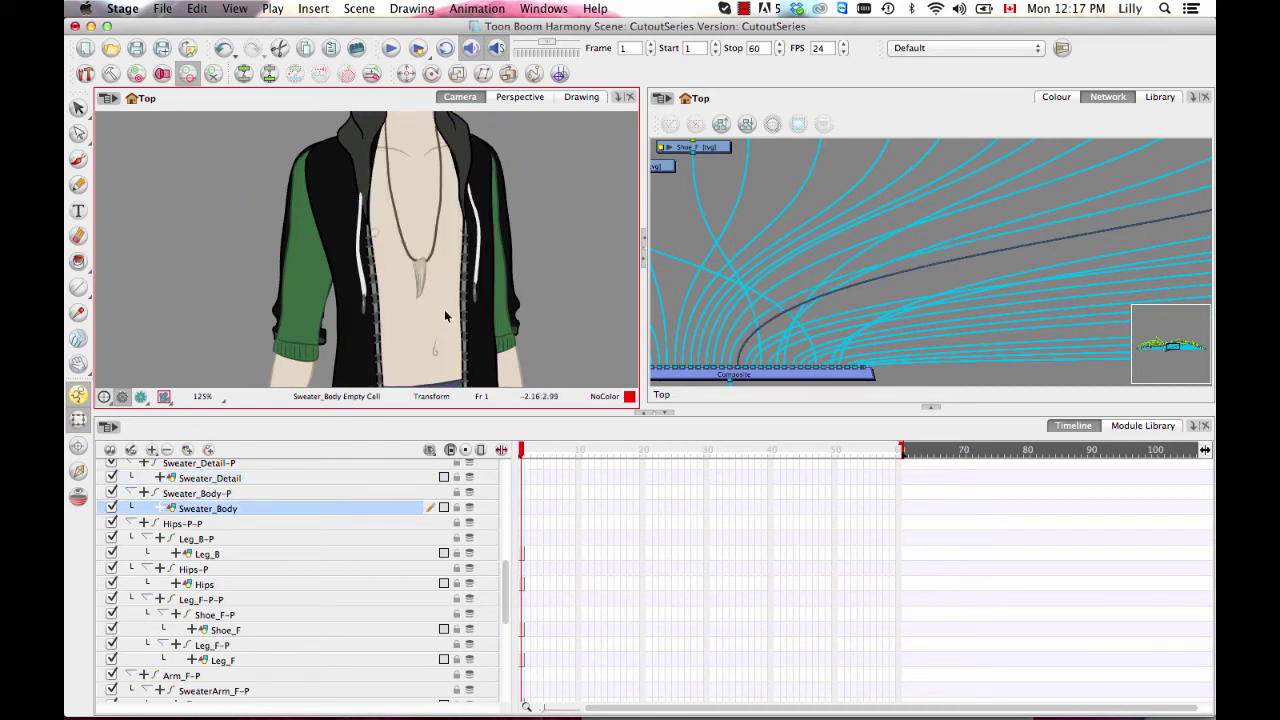
key("ctrl+z")
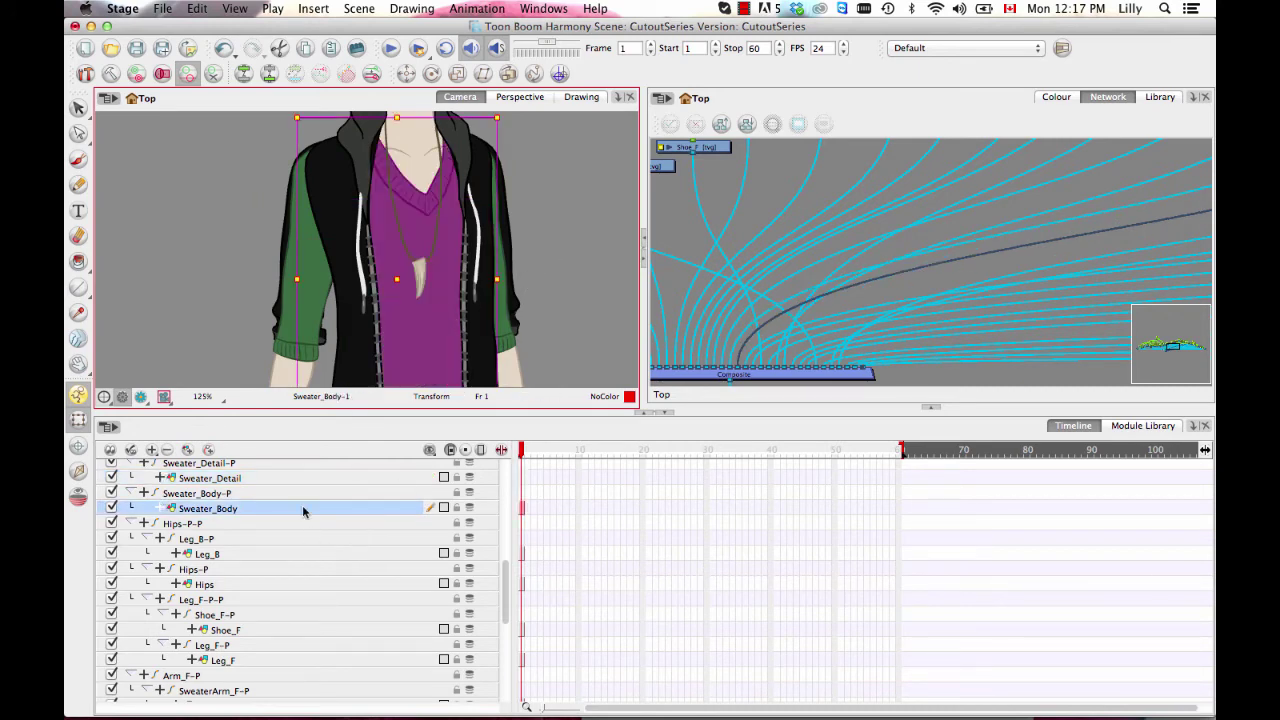
key("ctrl+z")
key("ctrl+z")
left_click(550, 266)
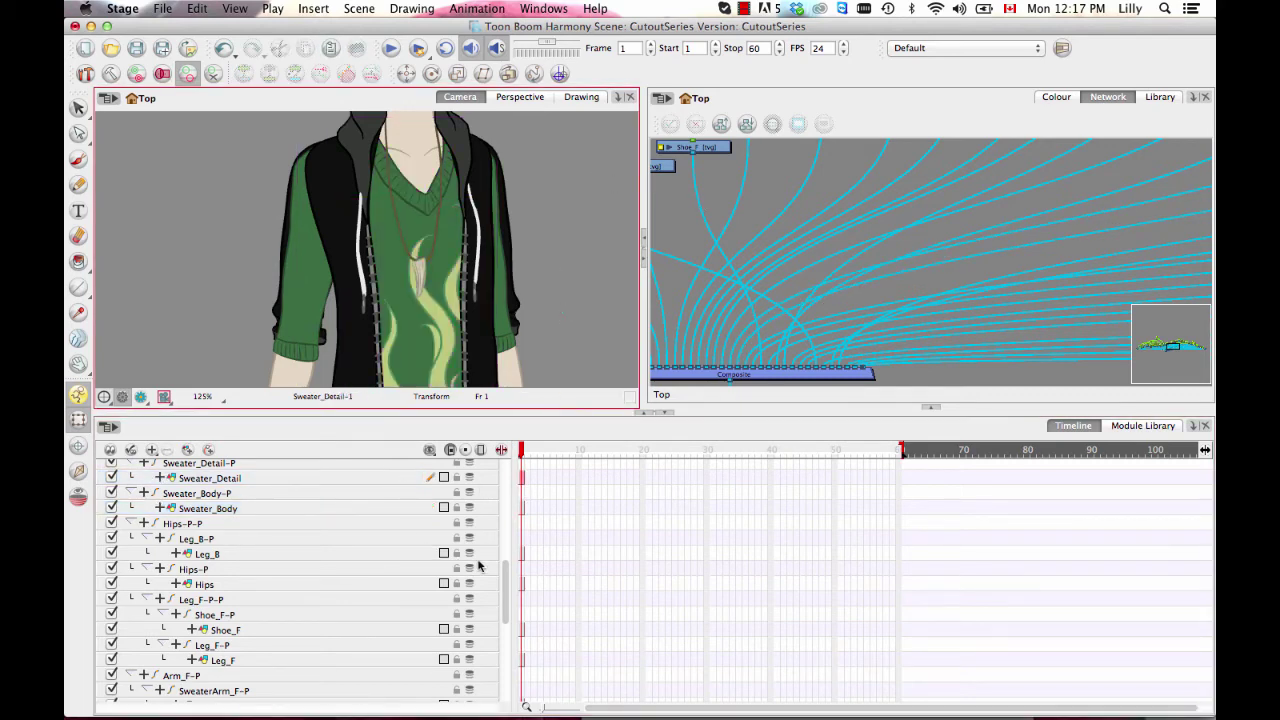
- Select the body drawing at the neckline in the Camera view and locate its layer and parent peg in the timeline
scroll(499, 576, "up", 3)
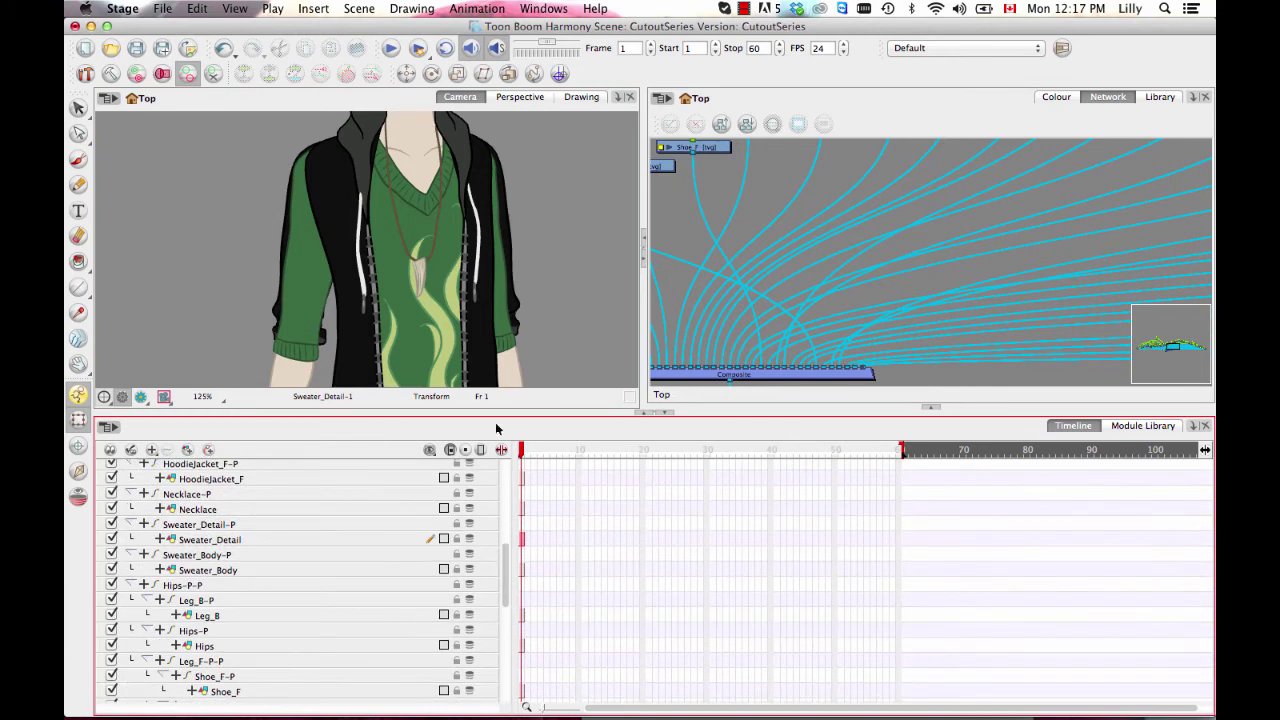
left_click(426, 184)
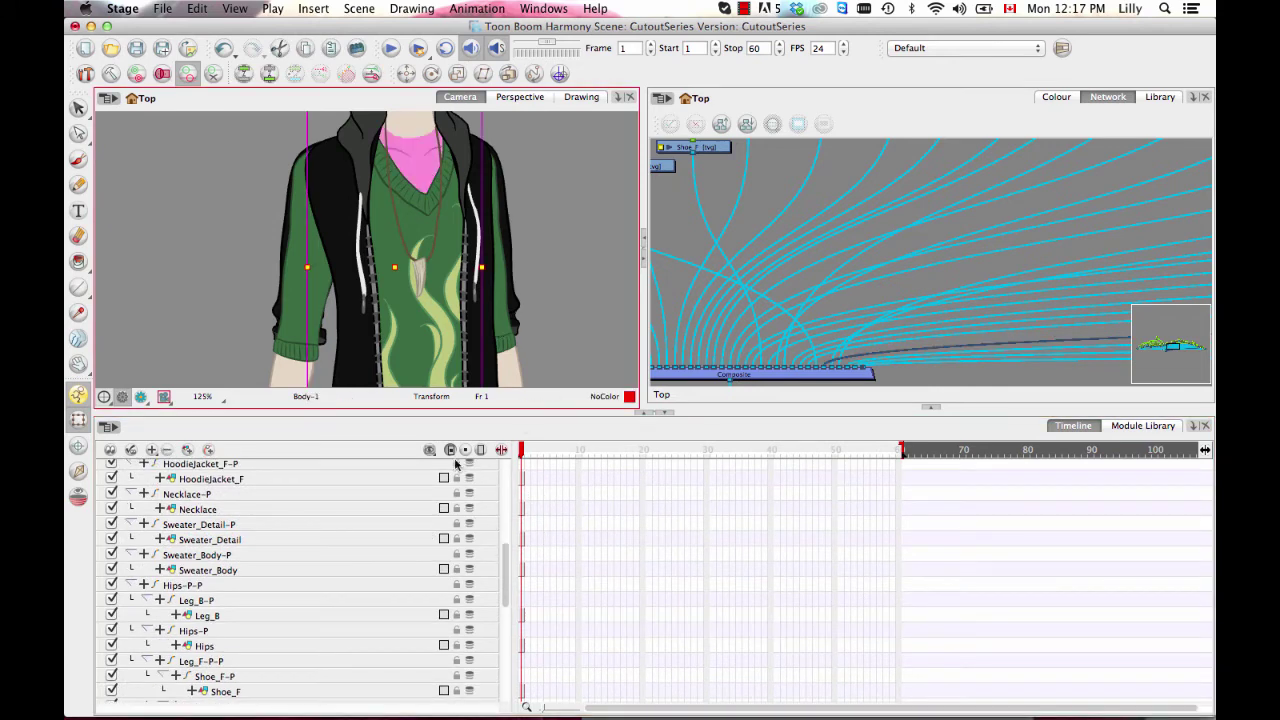
left_click(448, 425)
key("o")
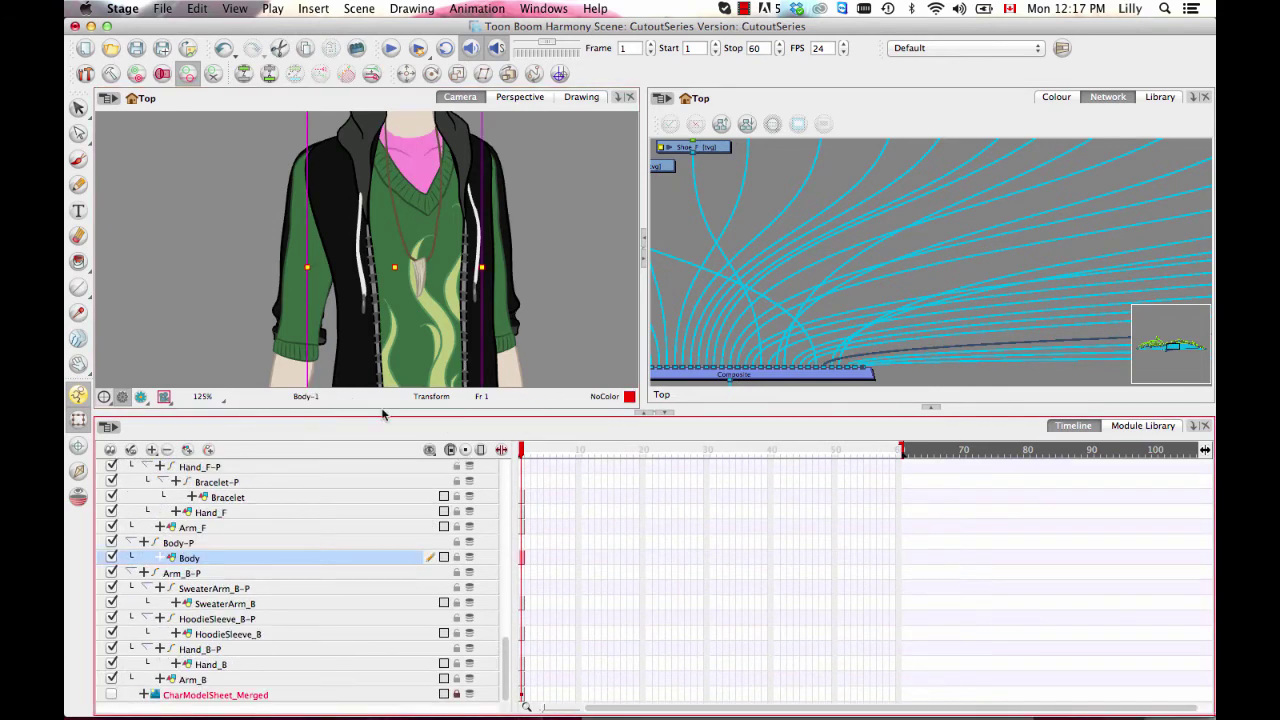
key("b")
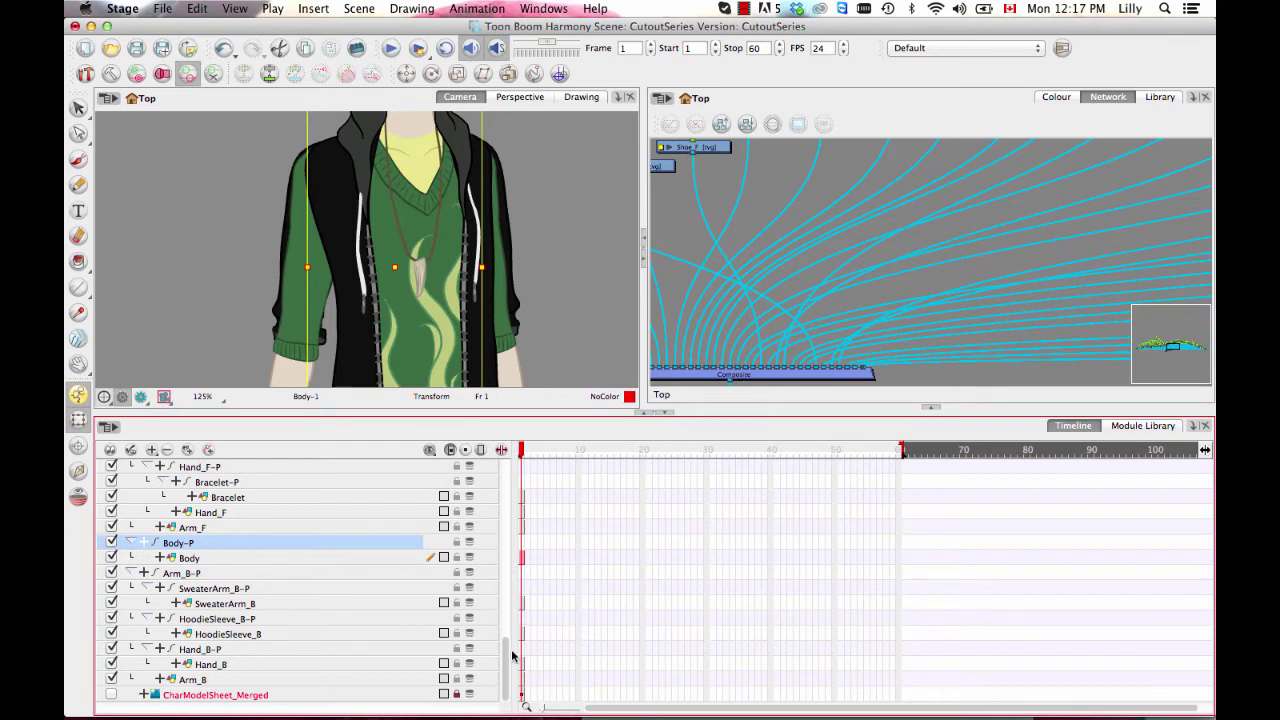
- Set the Body layer's track colour to pink in the timeline
mouse_move(506, 665)
left_mouse_down()
mouse_move(496, 594)
mouse_move(509, 616)
mouse_move(502, 645)
left_mouse_up()
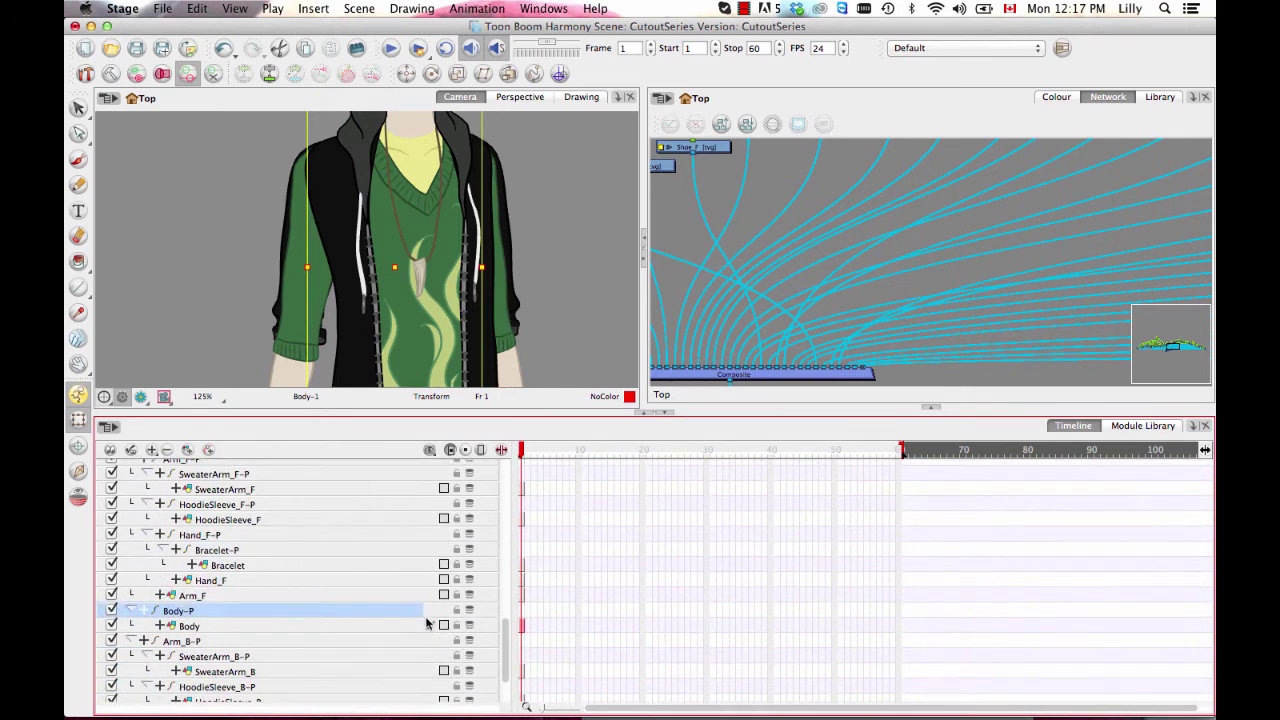
left_click(443, 626)
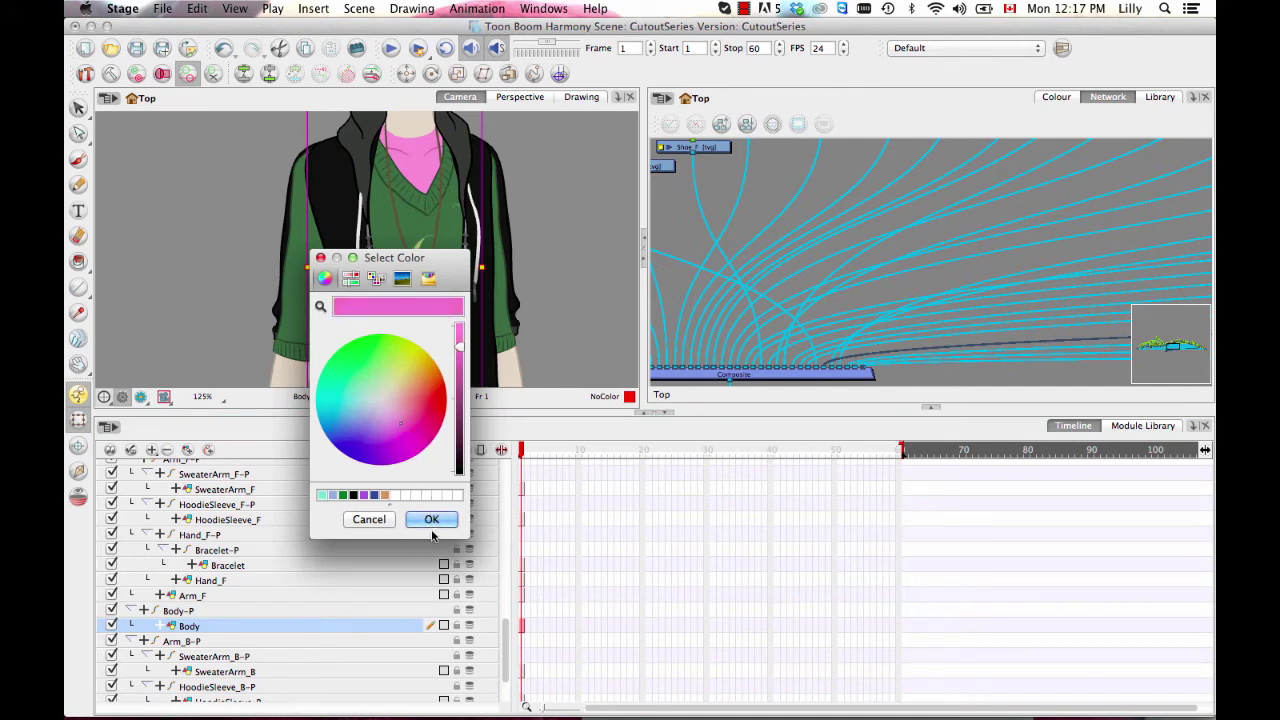
left_click(427, 520)
left_click(410, 567)
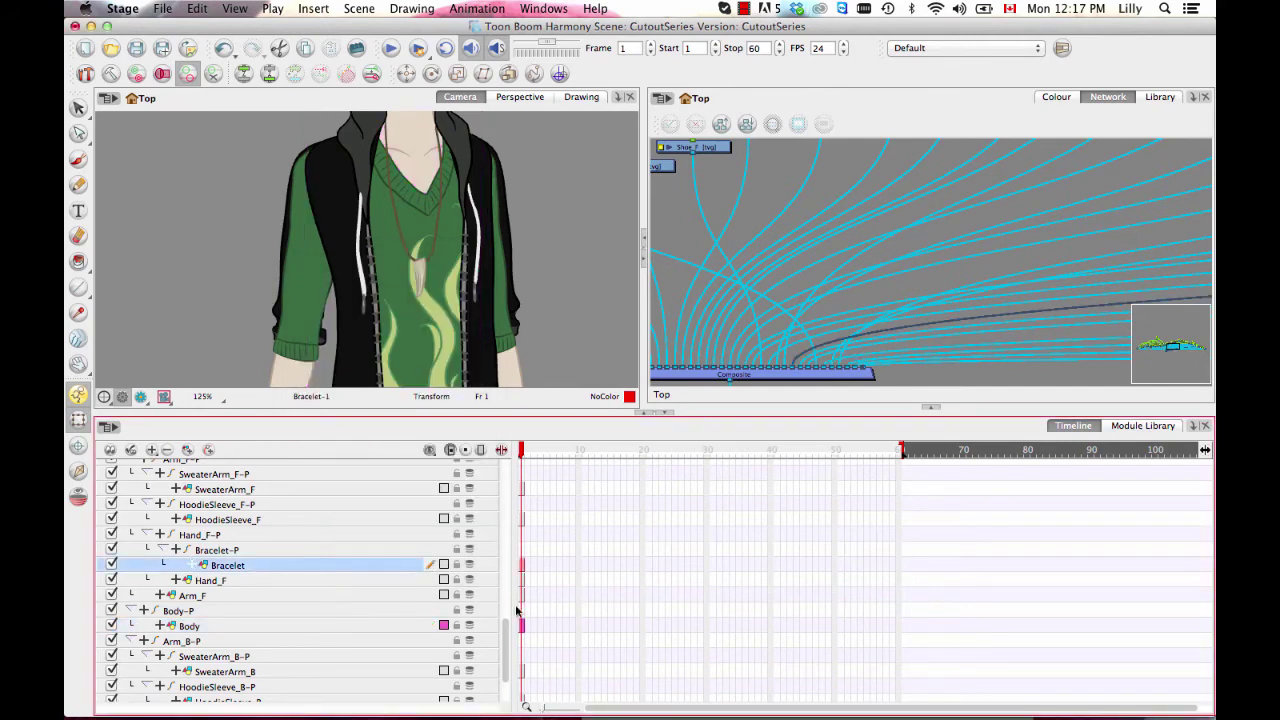
- Parent the Sweater_Detail-P and Sweater_Body-P pegs to Body-P in the timeline
left_click_drag(503, 640, 509, 575)
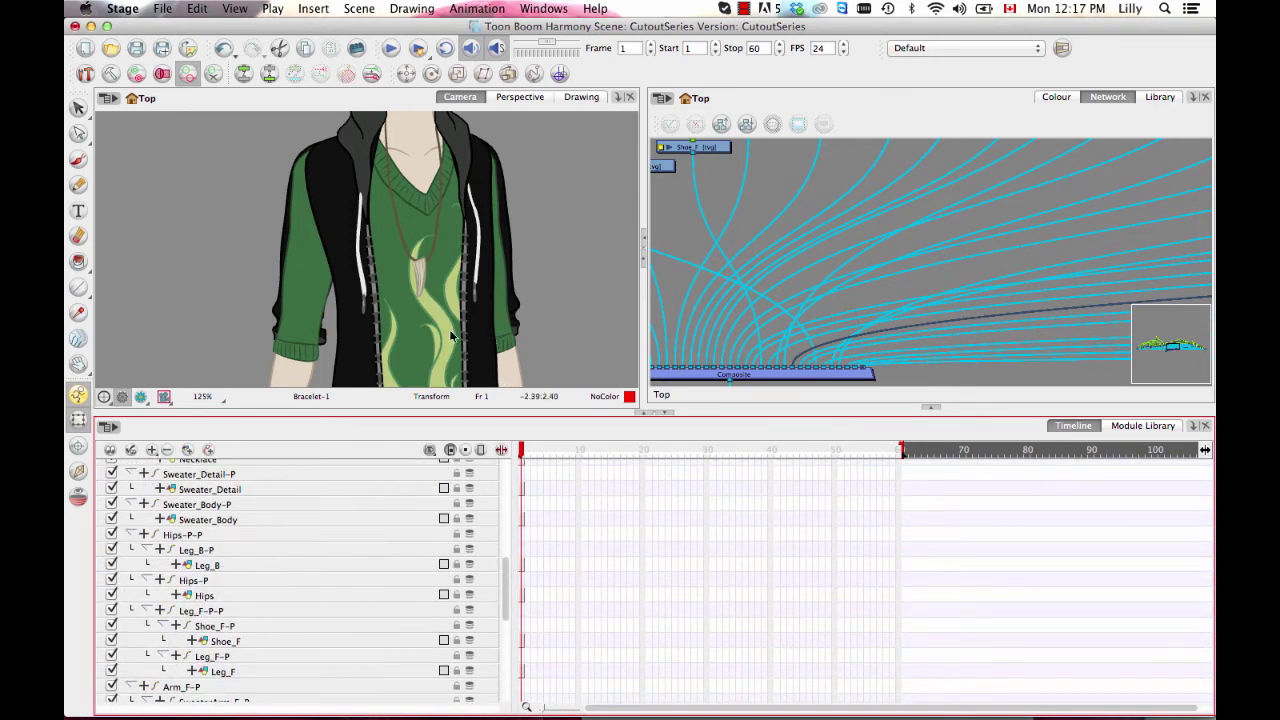
left_click(289, 476)
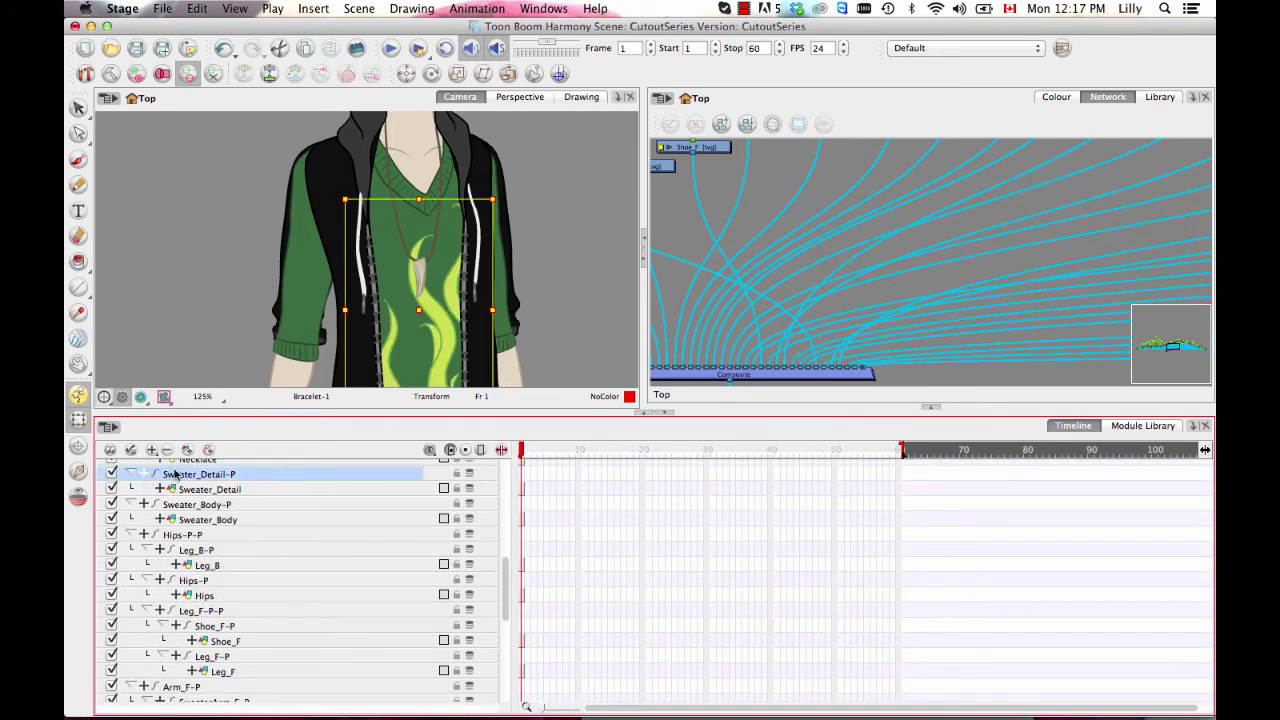
left_click_drag(174, 474, 240, 578)
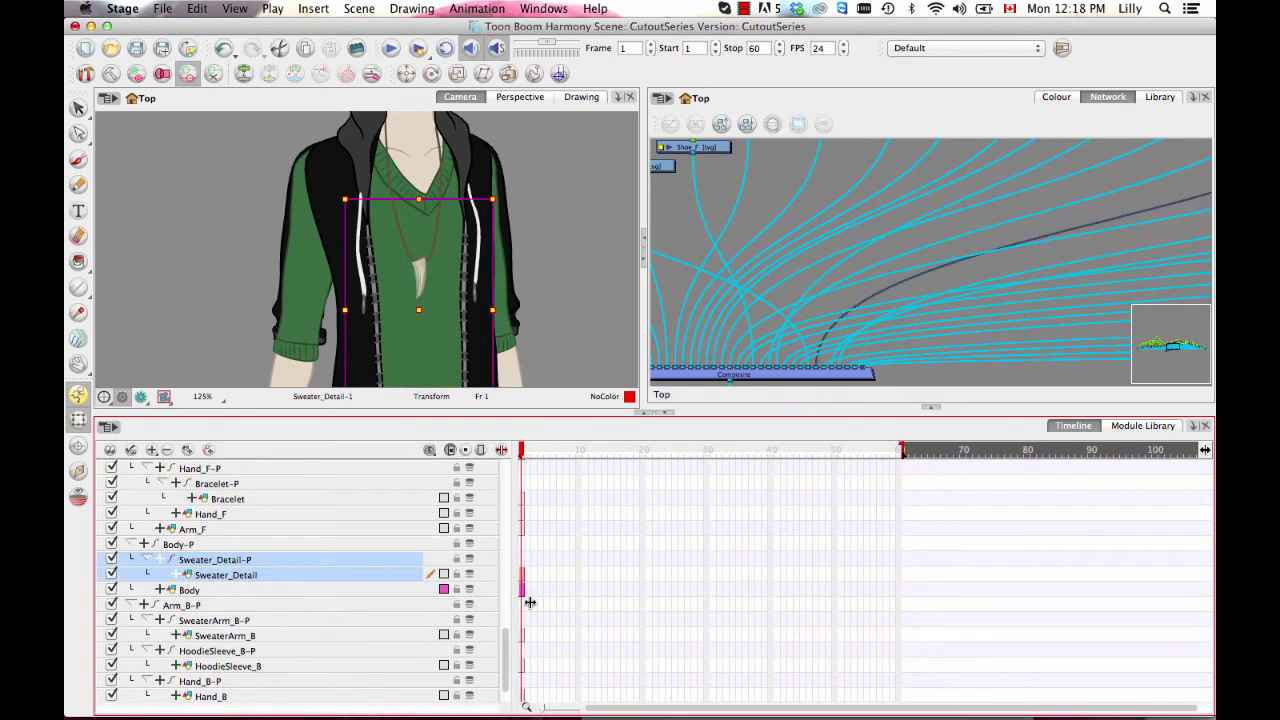
left_click_drag(508, 650, 510, 550)
left_click_drag(179, 602, 226, 485)
- Select the necklace in the Camera view and parent its Necklace-P peg to Body-P in the timeline
left_click(554, 277)
left_click(420, 277)
left_click_drag(506, 666, 506, 557)
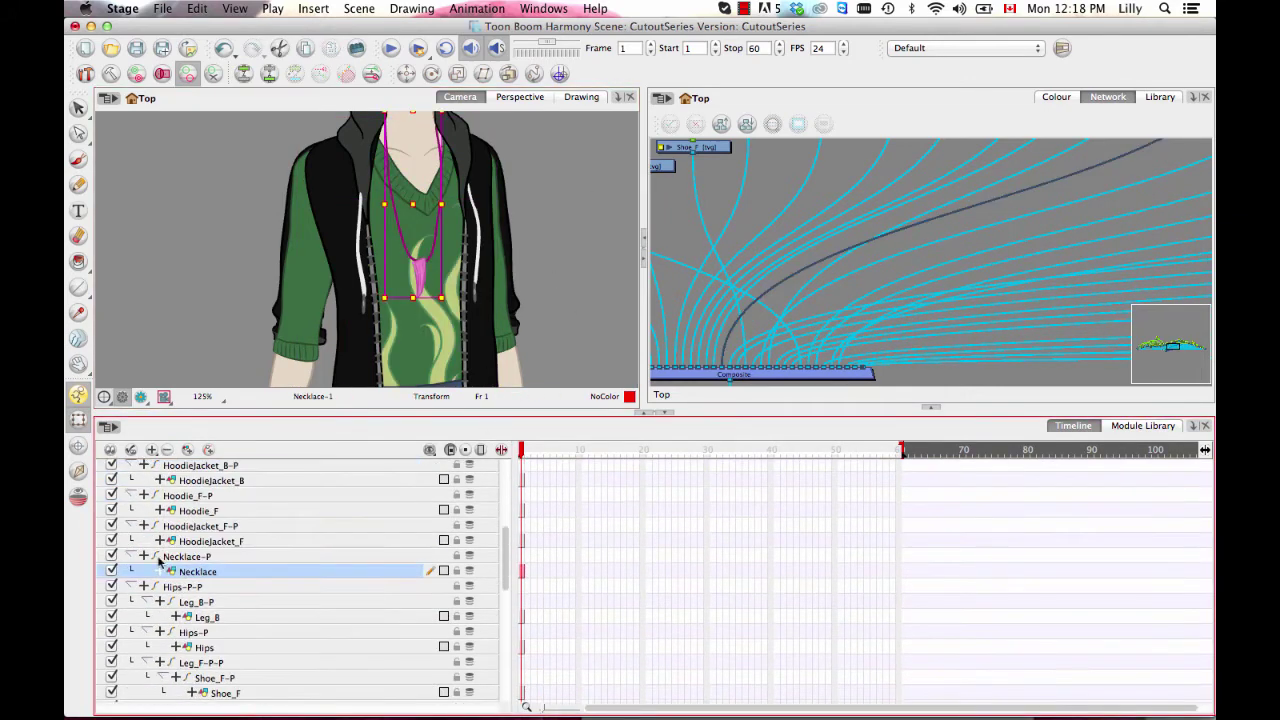
left_click_drag(172, 558, 196, 490)
- Parent the front and back hoodie, hoodie jacket and hoodie lace pegs together to Body-P in the timeline
left_click_drag(507, 646, 504, 519)
left_click(220, 570)
left_click(242, 649, "shift")
left_click_drag(240, 651, 196, 540)
left_click(573, 272)
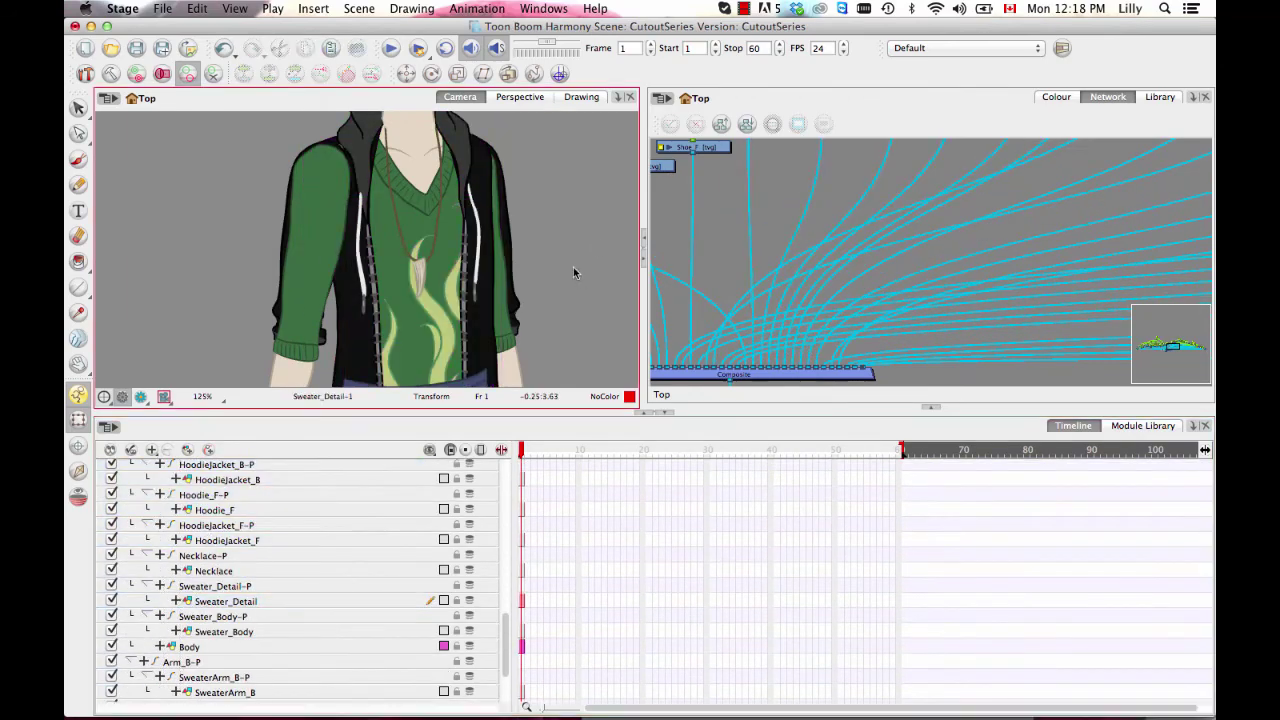
- Enlarge the Network view, select the Write module and order the network with 25% X overlap, layer spacing 60 and vertical spacing 5
left_click_drag(520, 411, 434, 564)
left_click_drag(479, 424, 446, 340)
left_click(941, 460)
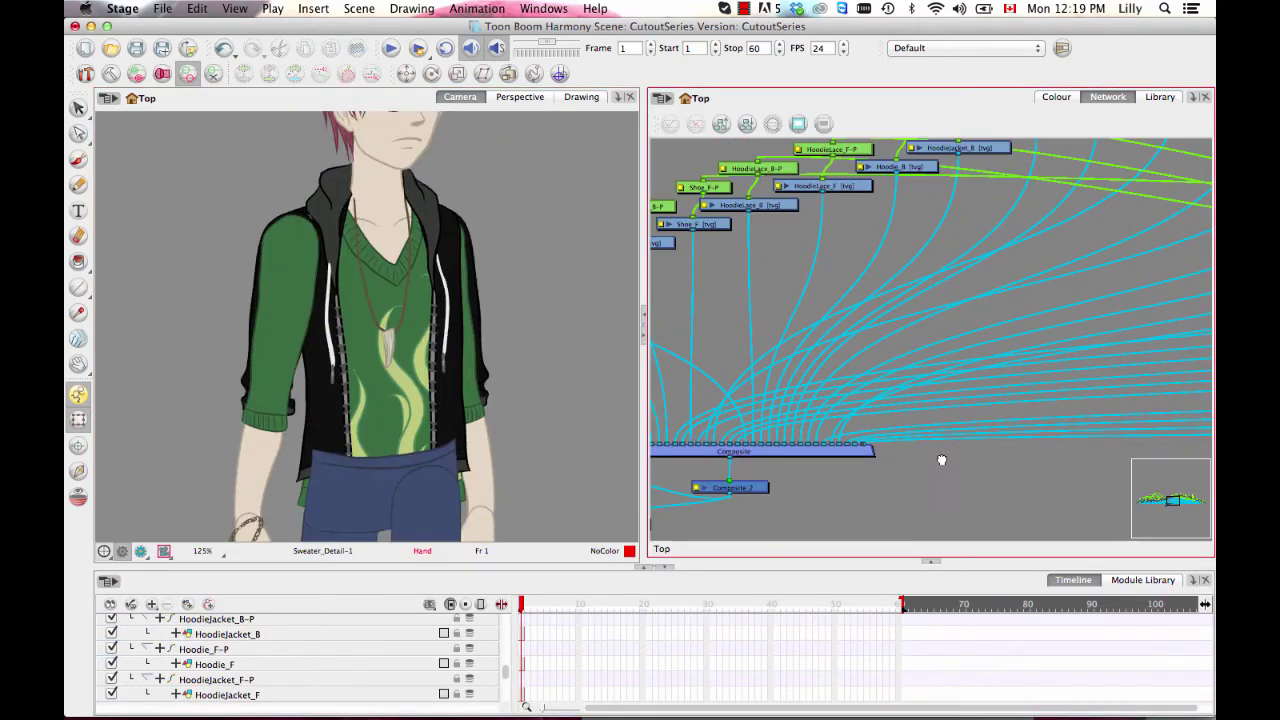
left_click_drag(941, 460, 959, 364)
left_click_drag(837, 406, 1147, 378)
left_click_drag(955, 400, 957, 403)
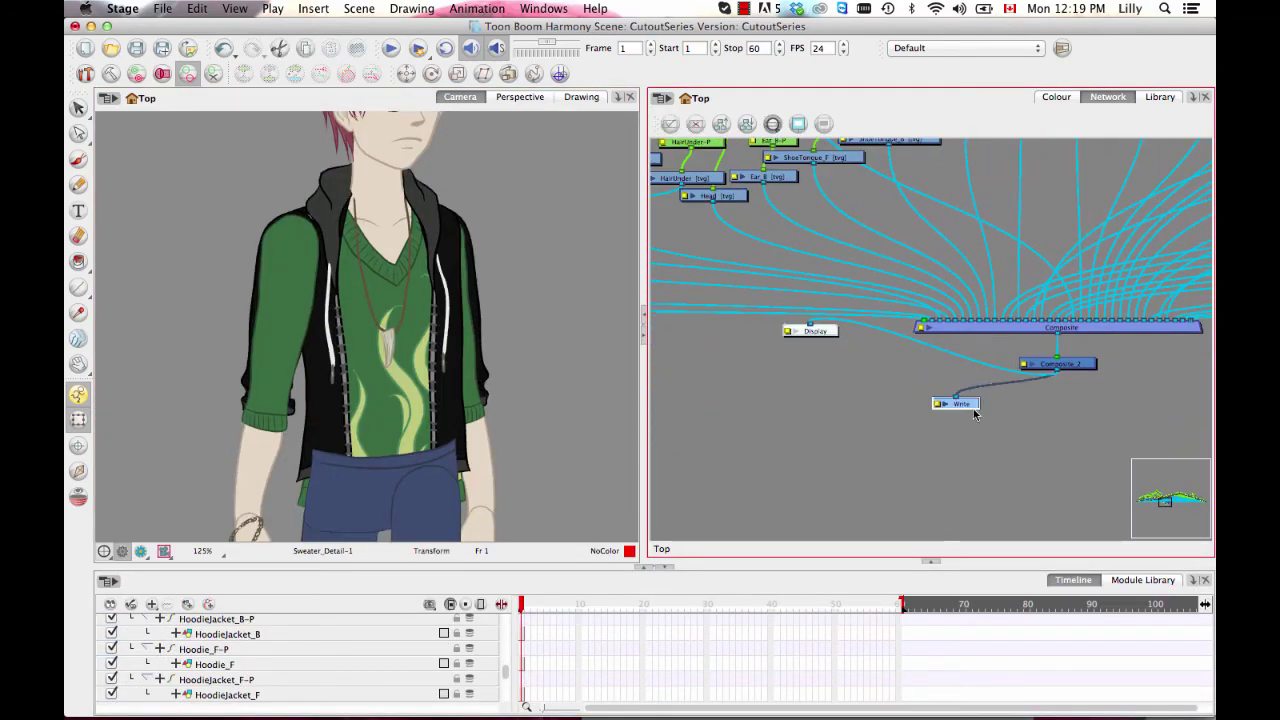
left_click(720, 124)
left_click(609, 389)
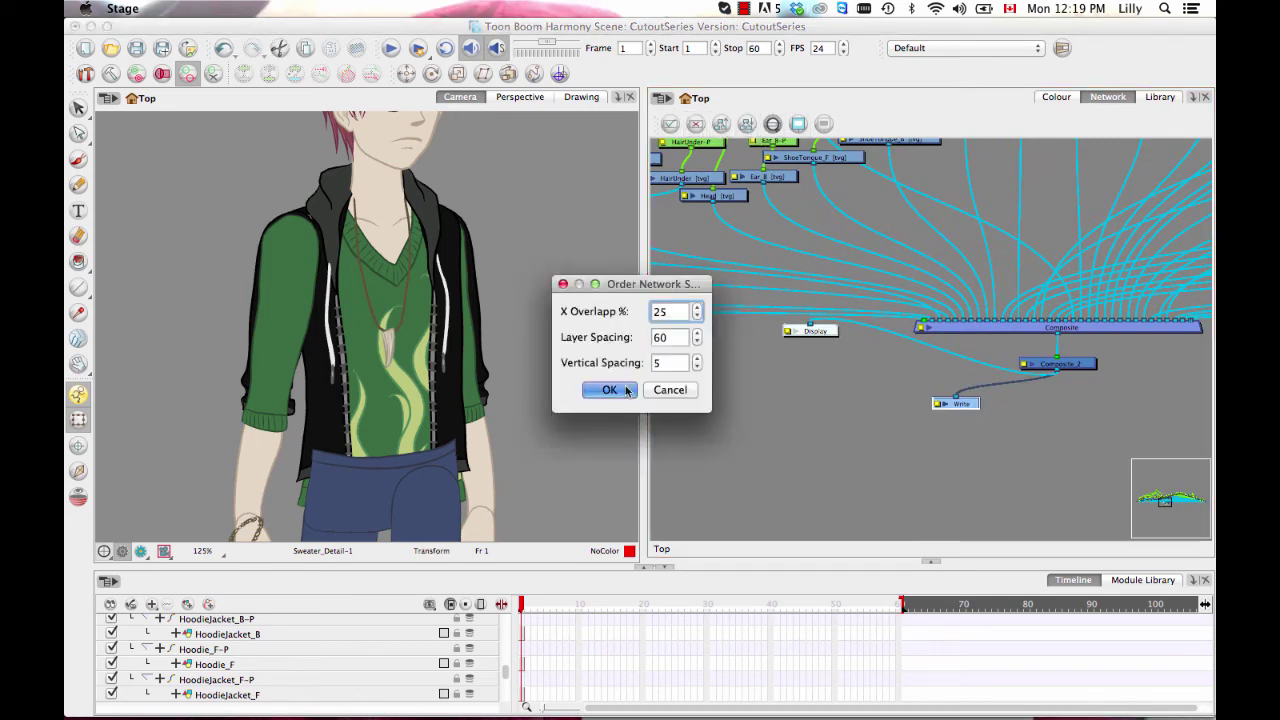
- Widen the Network view and move the Body-P peg over the middle of its child hoodie pegs
left_click_drag(828, 255, 771, 419)
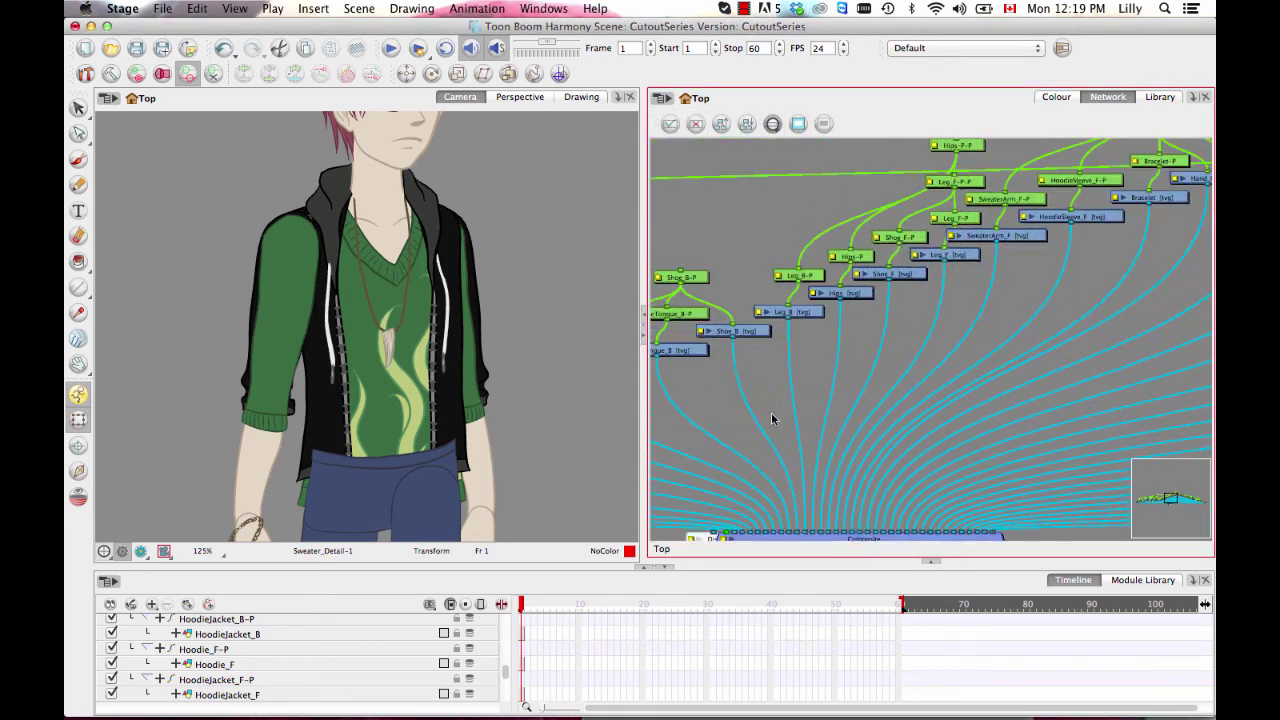
left_click_drag(645, 185, 533, 232)
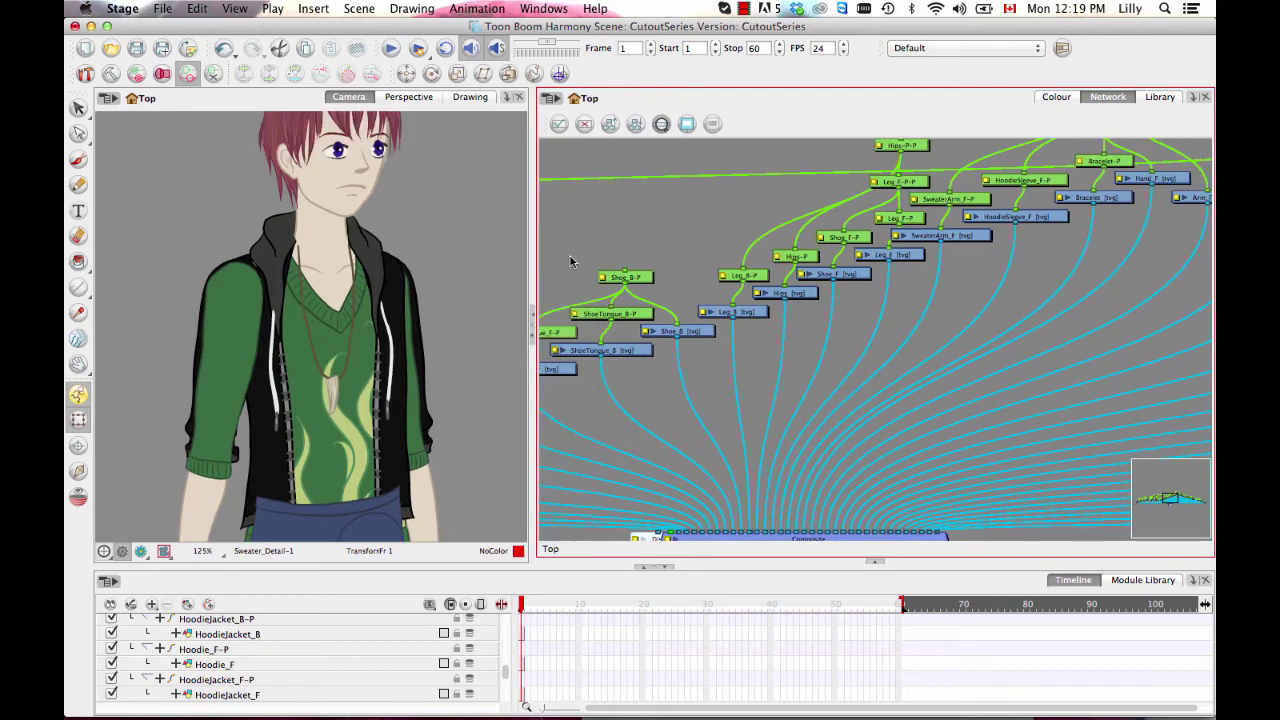
scroll(833, 234, "right", 5)
left_click_drag(948, 311, 767, 443)
scroll(991, 316, "down", 3)
scroll(991, 316, "right", 2)
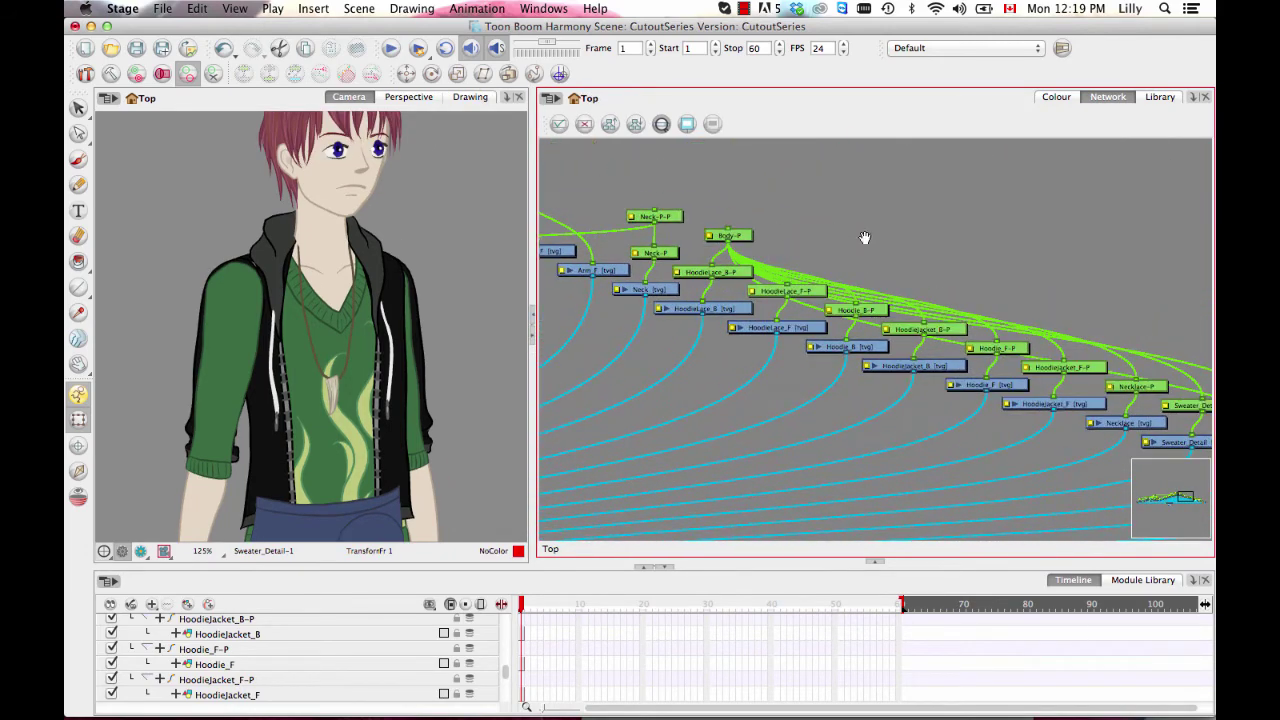
left_click(945, 199)
left_click_drag(966, 199, 1001, 194)
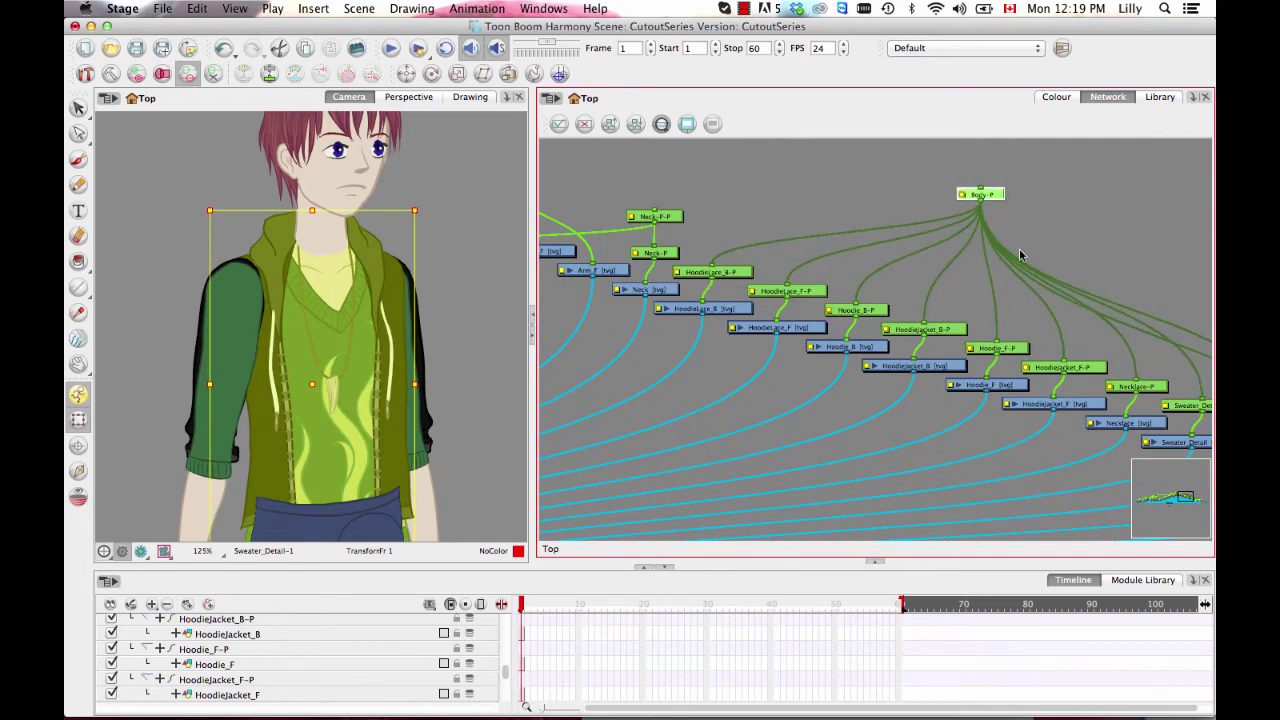
- Add a parent peg to the Body drawing beneath Body-P in the network and place it just above the drawing
left_click_drag(1031, 266, 997, 254)
key("2")
left_click_drag(983, 206, 875, 308)
left_click_drag(869, 248, 978, 276)
left_click_drag(987, 328, 635, 214)
left_click(926, 476)
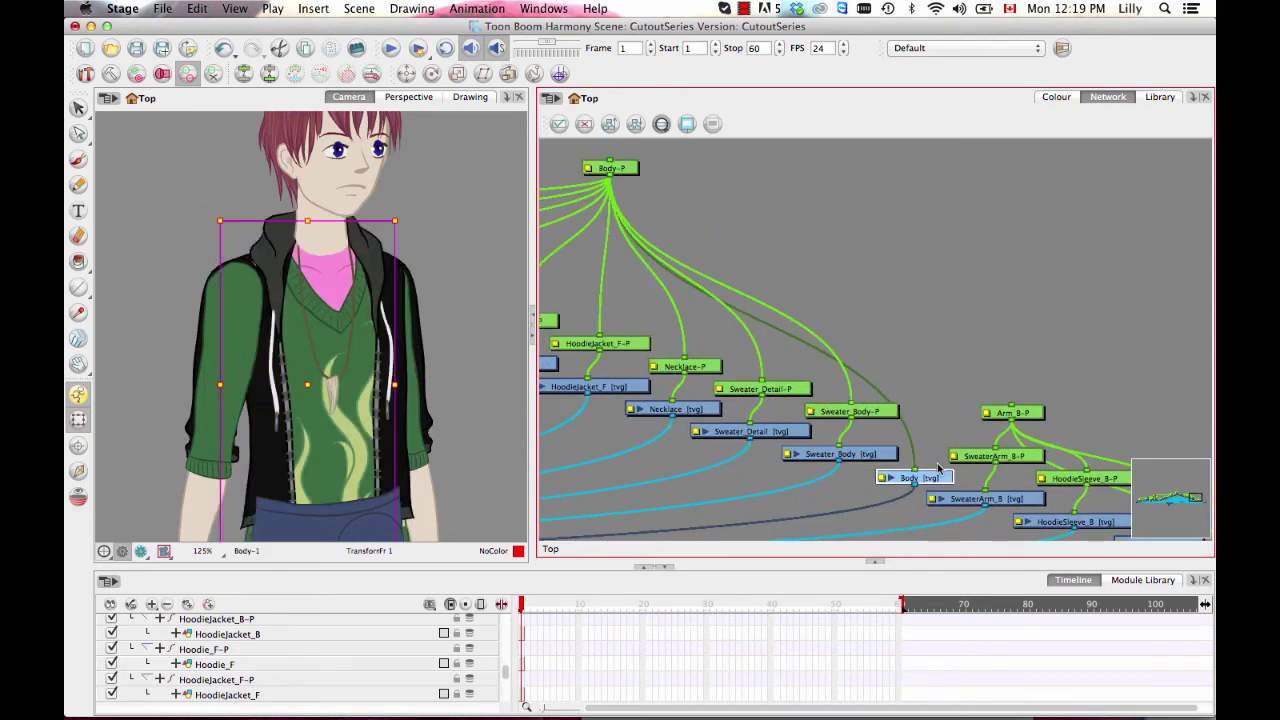
key("ctrl+p")
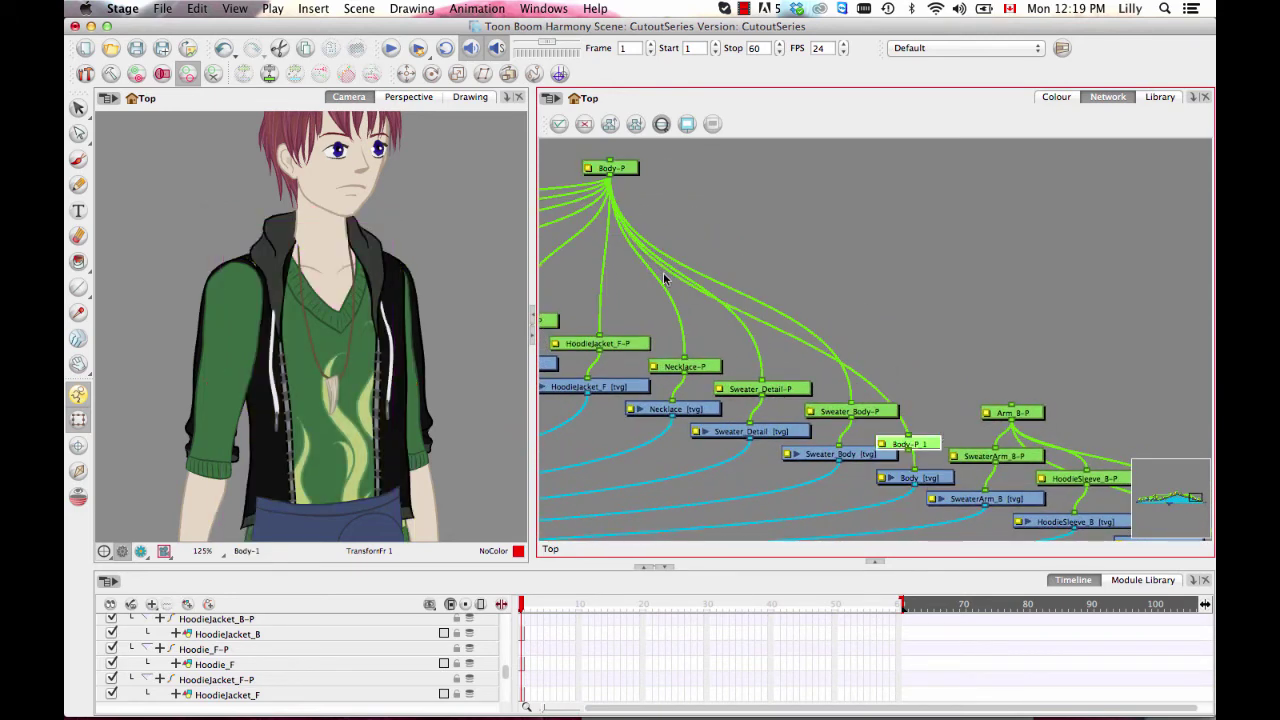
left_click_drag(905, 447, 945, 432)
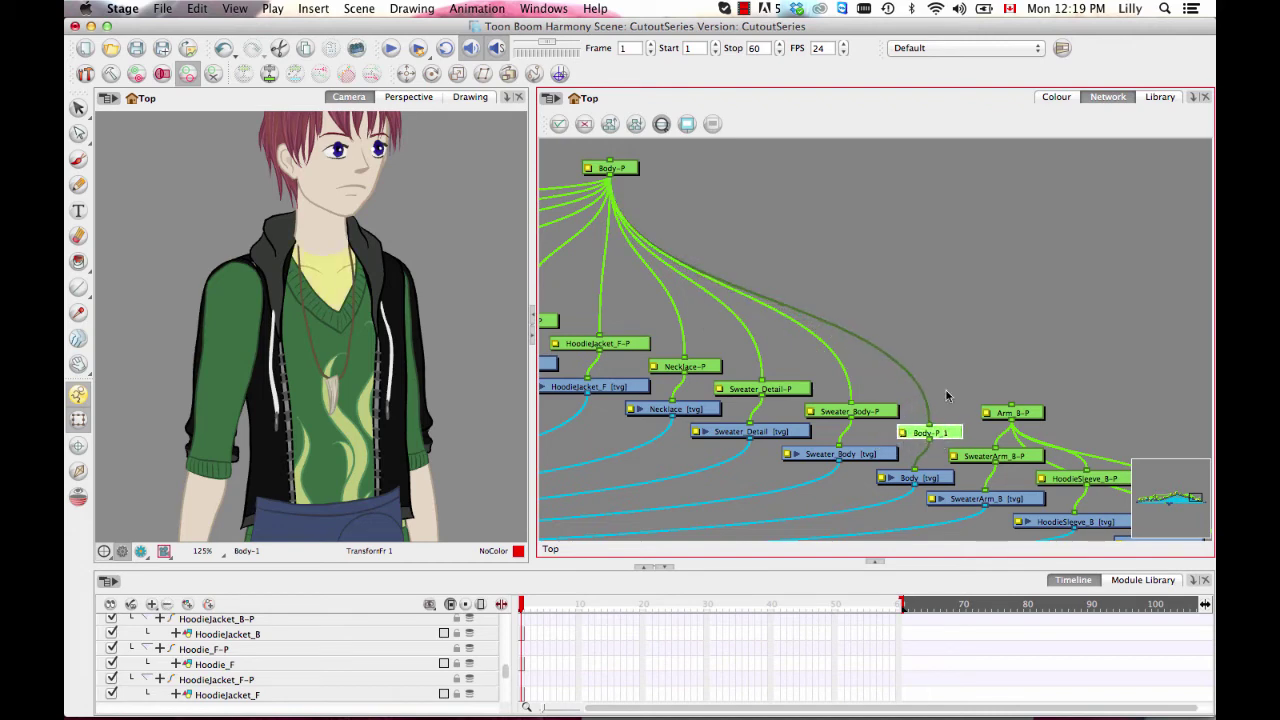
left_click(949, 369)
left_click(934, 436)
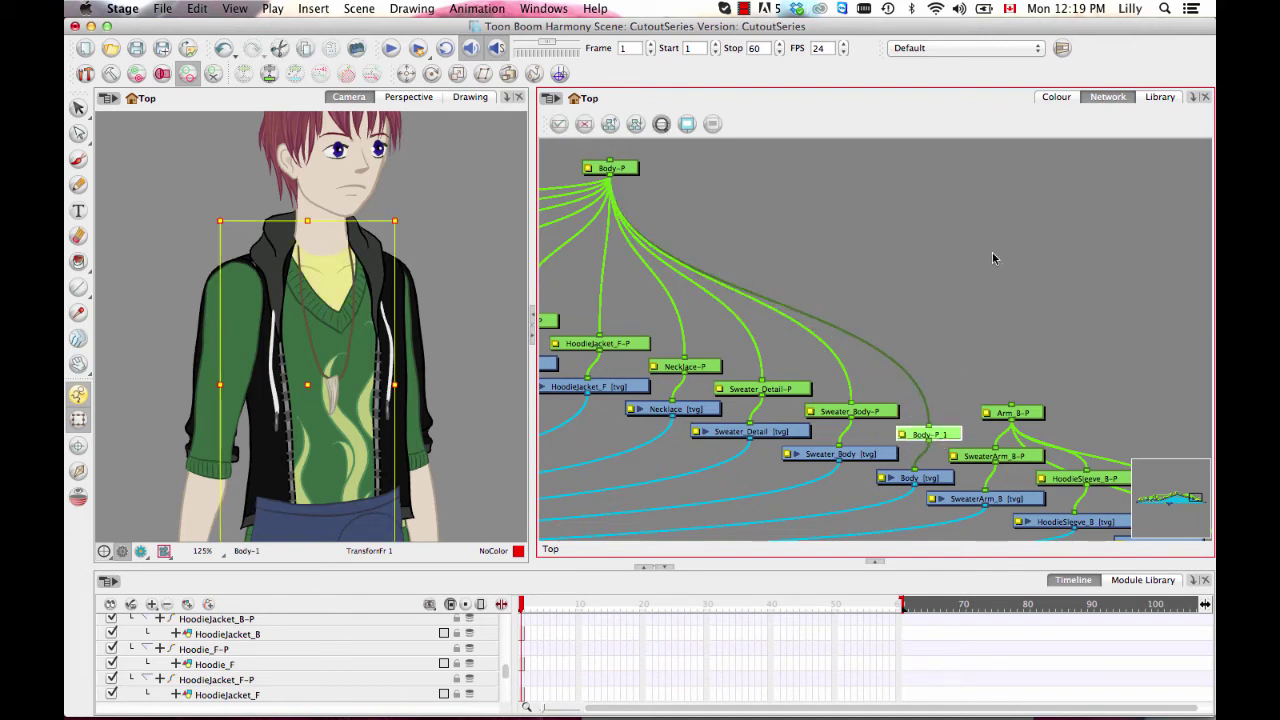
- Check which artwork the Sweater_Body-P, Sweater_Detail-P, Necklace-P, HoodieJacket_F-P and Hoodie_F-P pegs control by selecting each in the network
left_click_drag(798, 250, 957, 335)
left_click(1005, 443)
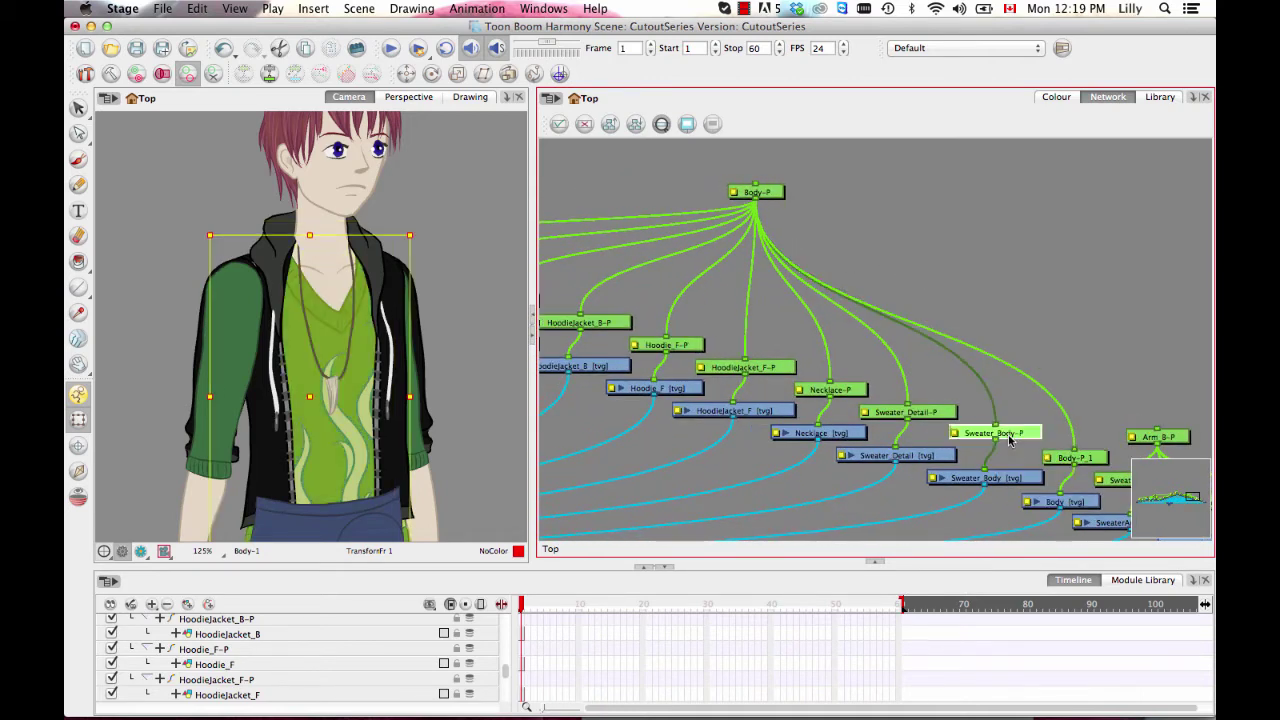
left_click(931, 413)
left_click(838, 390)
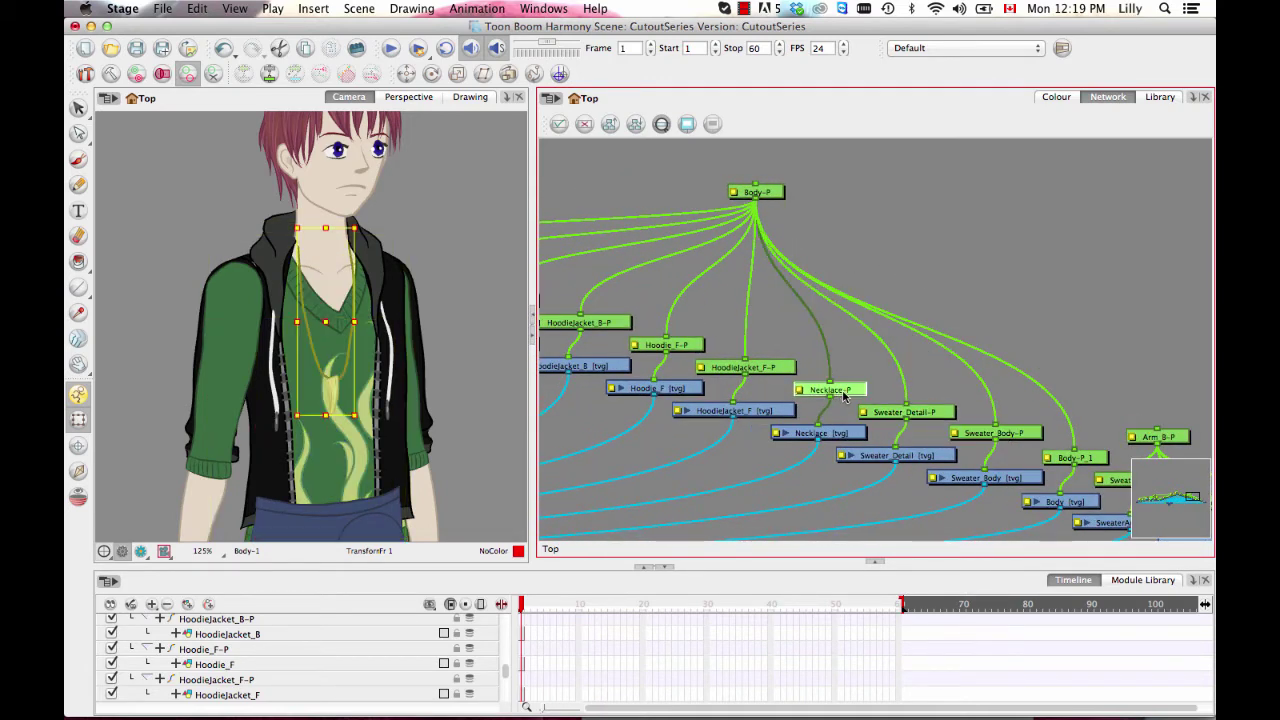
left_click(765, 369)
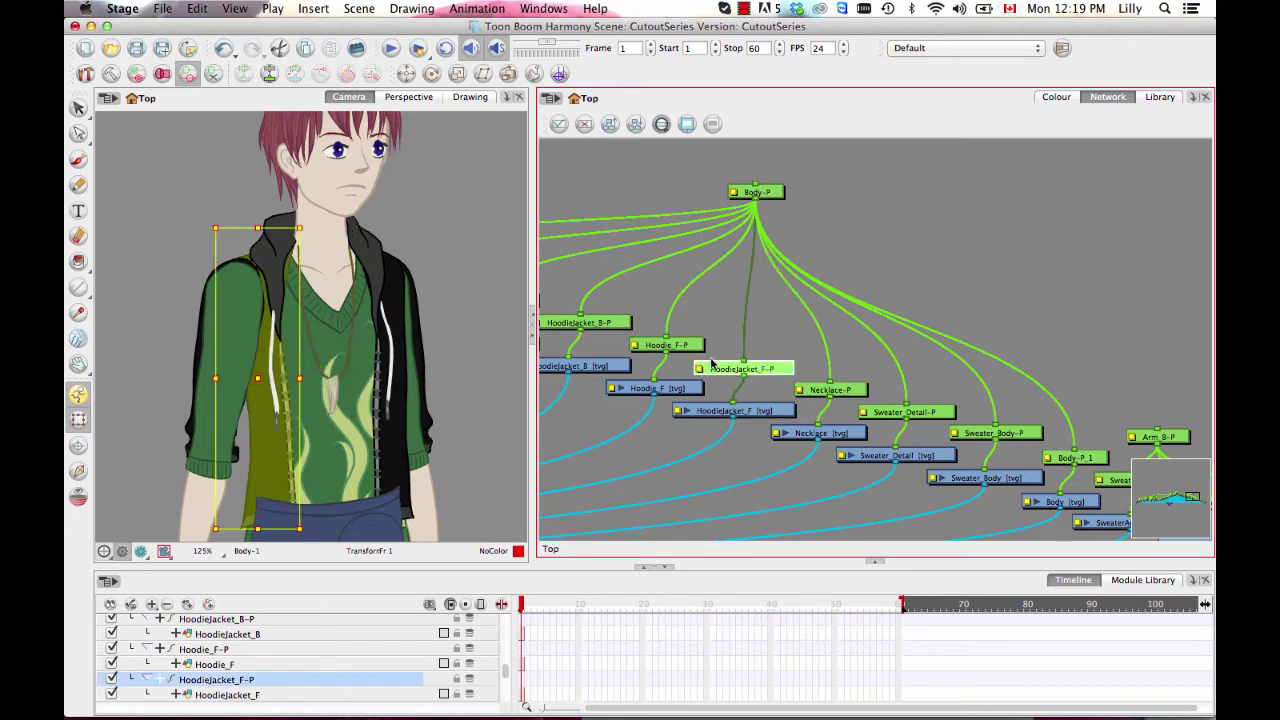
left_click(679, 346)
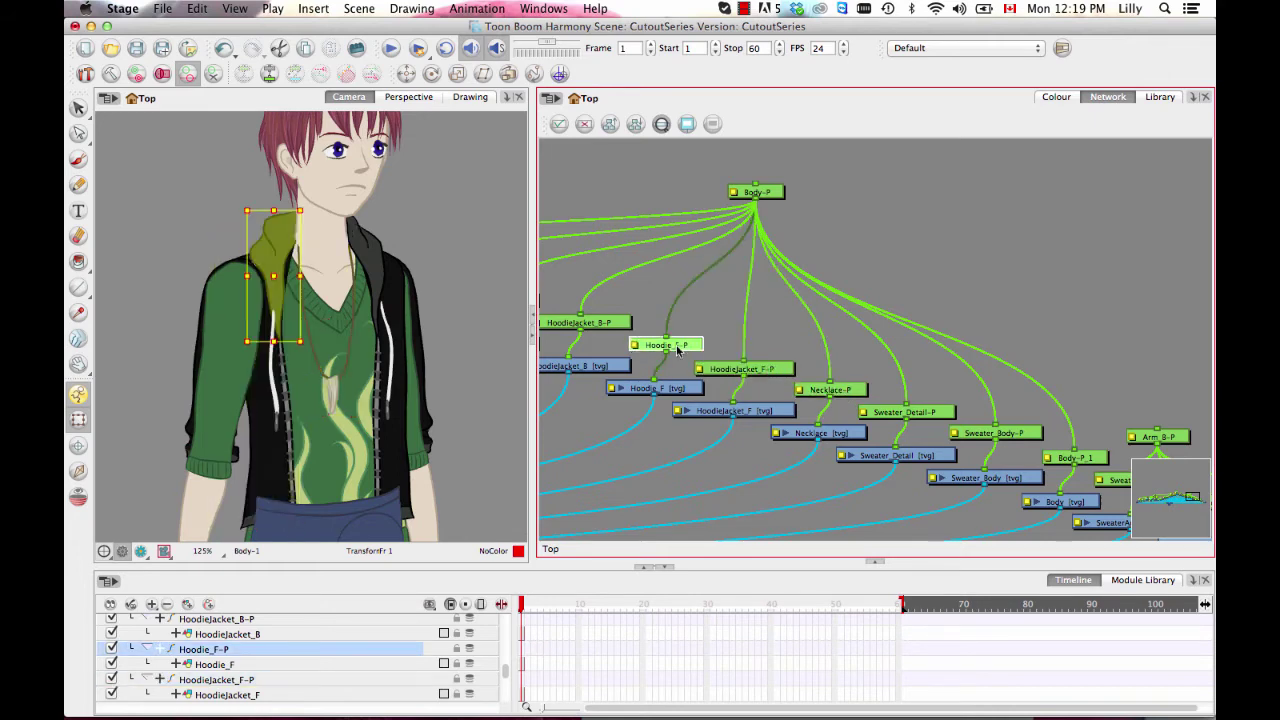
- Move Hoodie_B and HoodieJacket_B with their pegs below HoodieJacket_F in the timeline's layer order
left_click_drag(642, 366, 728, 361)
left_click(696, 318)
left_click_drag(640, 288, 933, 165)
left_click(946, 238)
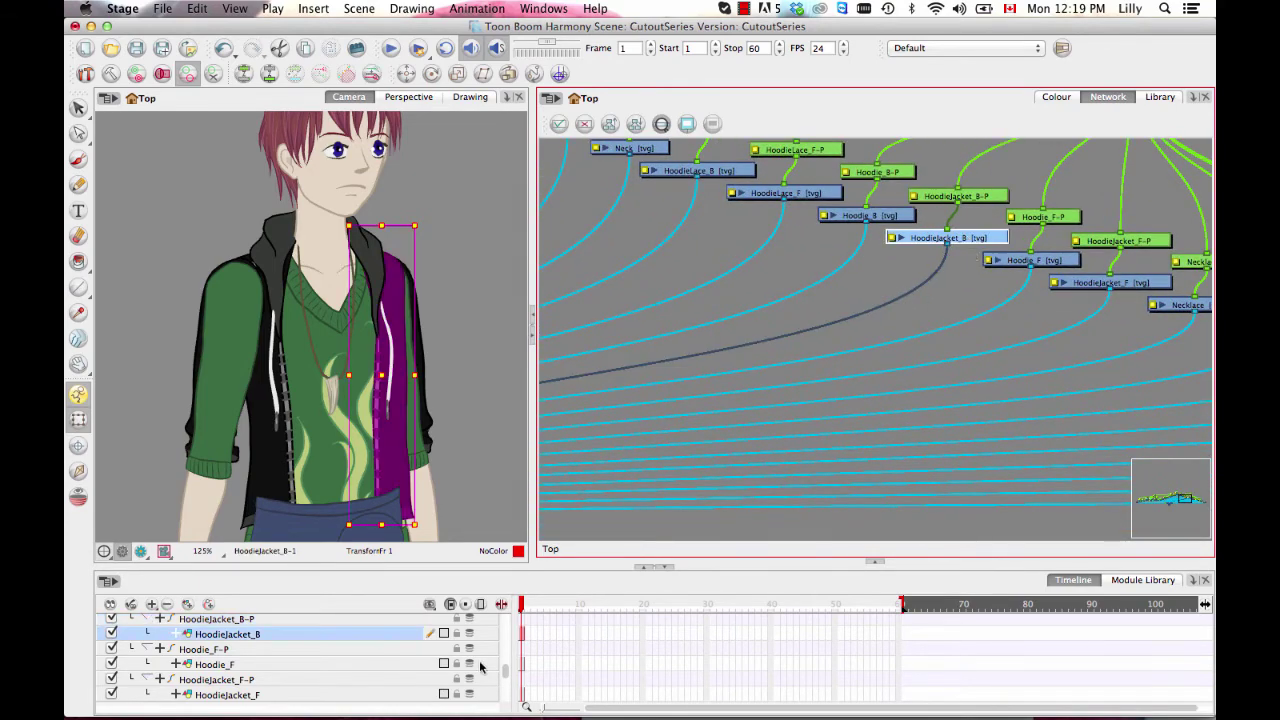
left_click_drag(480, 568, 480, 428)
scroll(266, 556, "up", 3)
left_click(262, 553, "shift")
left_click_drag(250, 567, 217, 667)
- Reorder the whole network so its modules match the new layer order
left_click(766, 354)
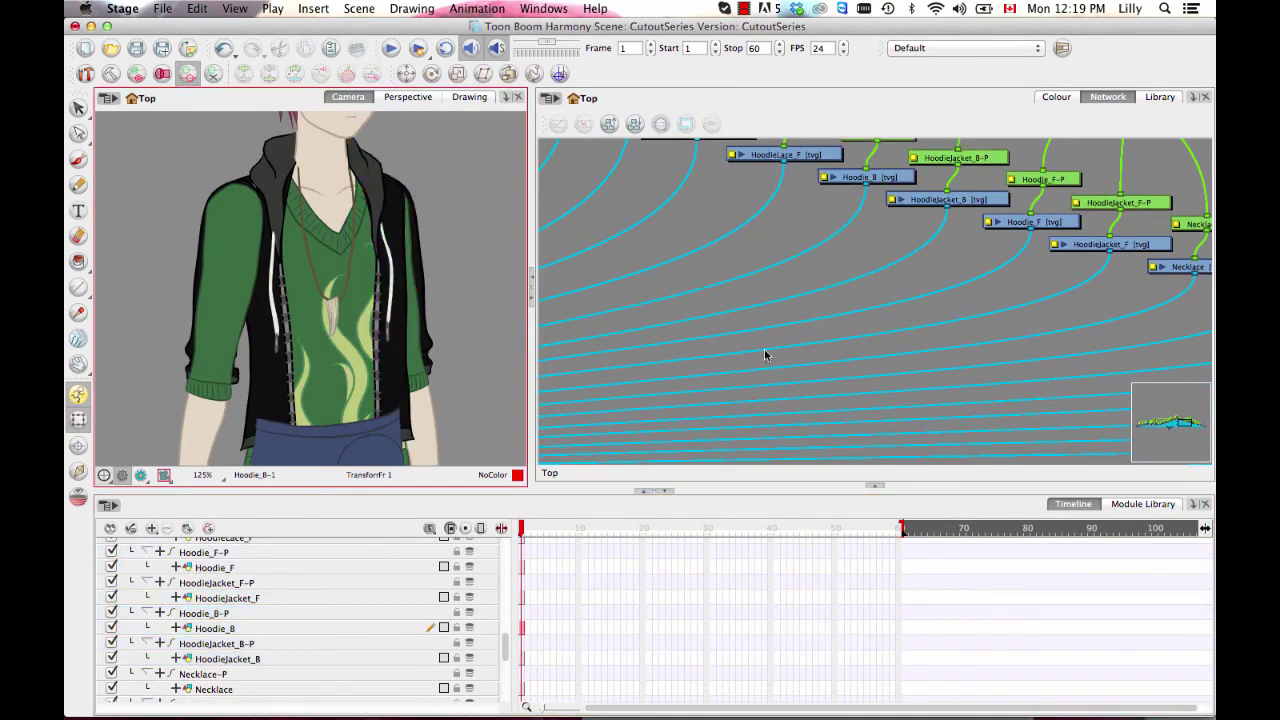
left_click_drag(766, 354, 860, 170)
left_click(717, 454)
left_click(609, 124)
left_click(677, 377)
- Move the HoodieLace_B peg and its drawing down the timeline to sit with the back hoodie layers
left_click_drag(677, 377, 660, 450)
key("1")
left_click(984, 185)
left_click_drag(926, 204, 951, 214)
key("2")
left_click(686, 230)
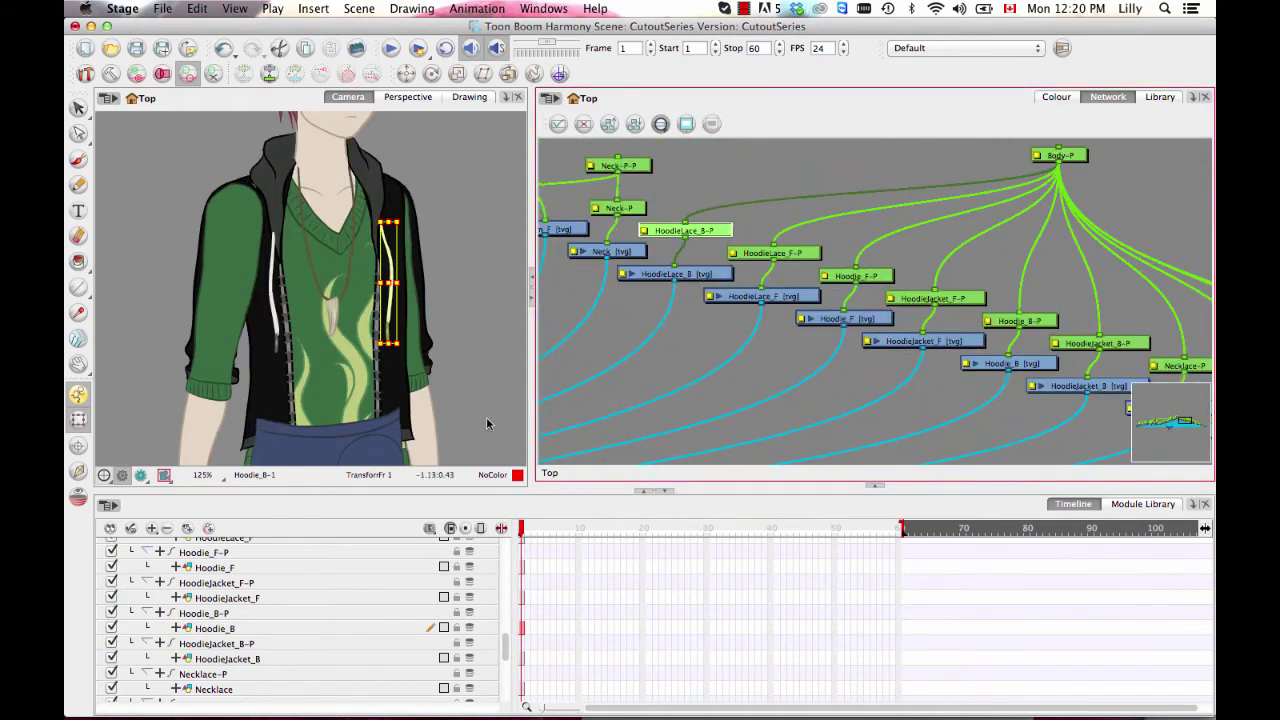
scroll(251, 612, "up", 4)
left_click(251, 614, "shift")
left_click_drag(251, 614, 210, 592)
- Reposition the composites and place the Display and Write modules side by side beneath Composite_2 in the network
left_click_drag(507, 648, 507, 667)
left_click_drag(1185, 421, 1171, 427)
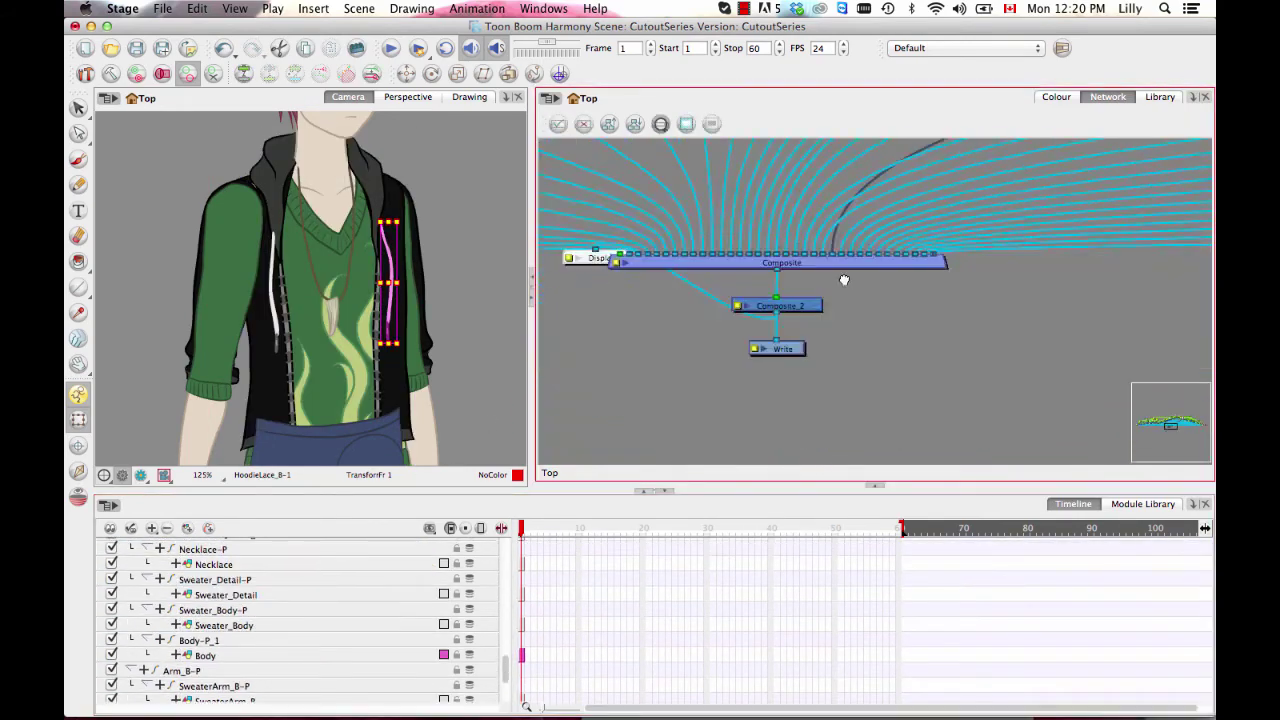
left_click_drag(841, 267, 856, 253)
left_click_drag(608, 262, 735, 350)
left_click_drag(784, 343, 840, 362)
left_click_drag(813, 254, 843, 277)
left_click_drag(784, 300, 837, 320)
left_click_drag(740, 347, 832, 388)
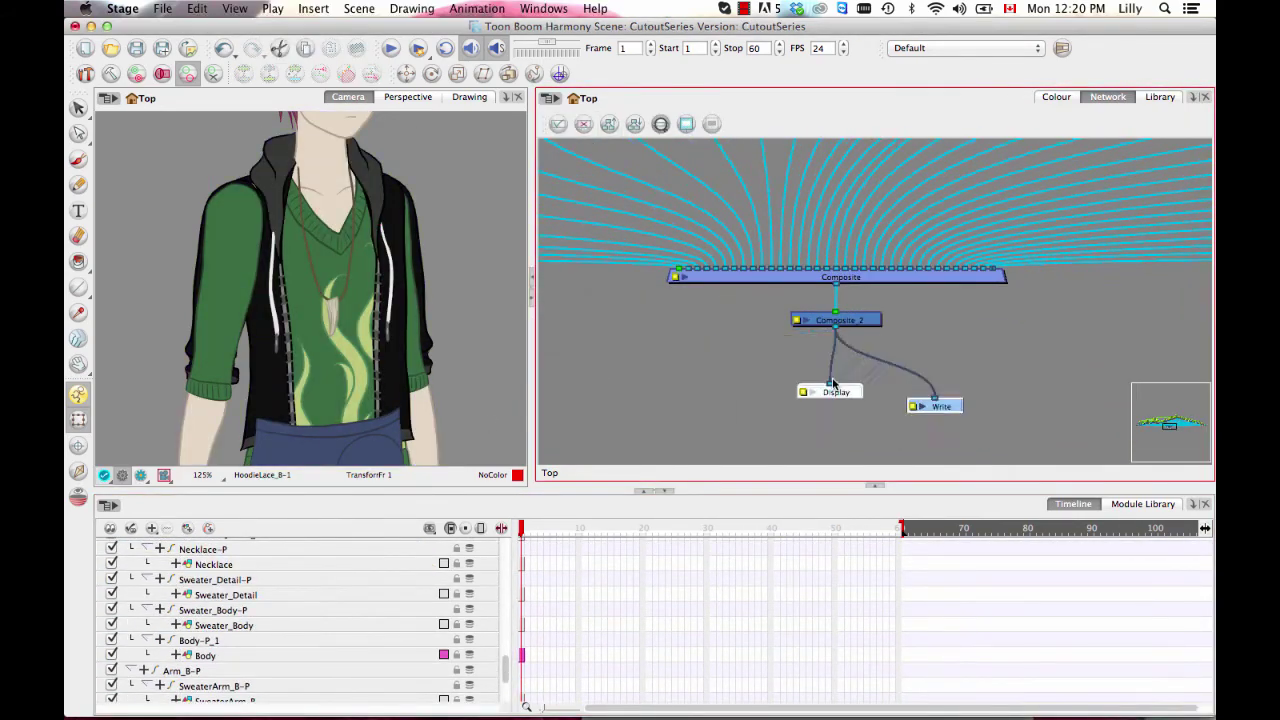
- Move HoodieSleeve_B-P and its drawing above SweaterArm_B-P within the Arm_B-P hierarchy
left_click_drag(840, 180, 803, 269)
left_click_drag(1060, 340, 755, 397)
left_click_drag(1090, 262, 1067, 249)
scroll(1068, 250, "down", 5)
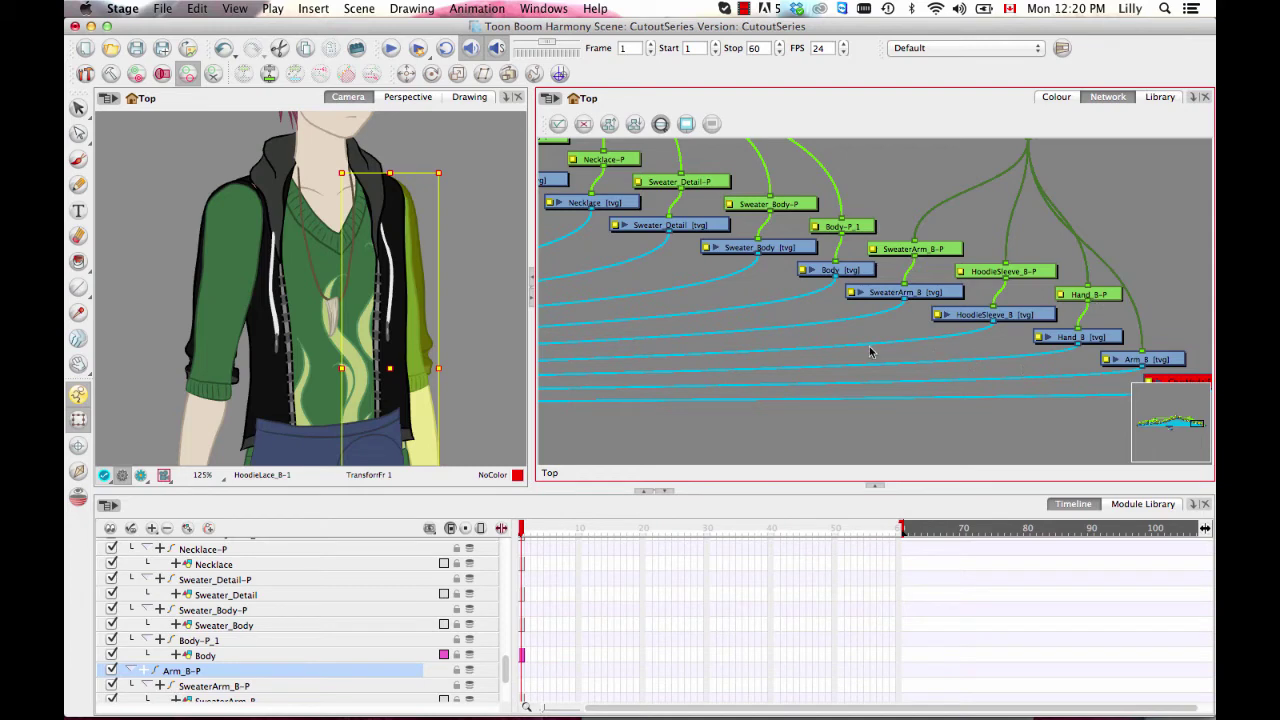
left_click(928, 251)
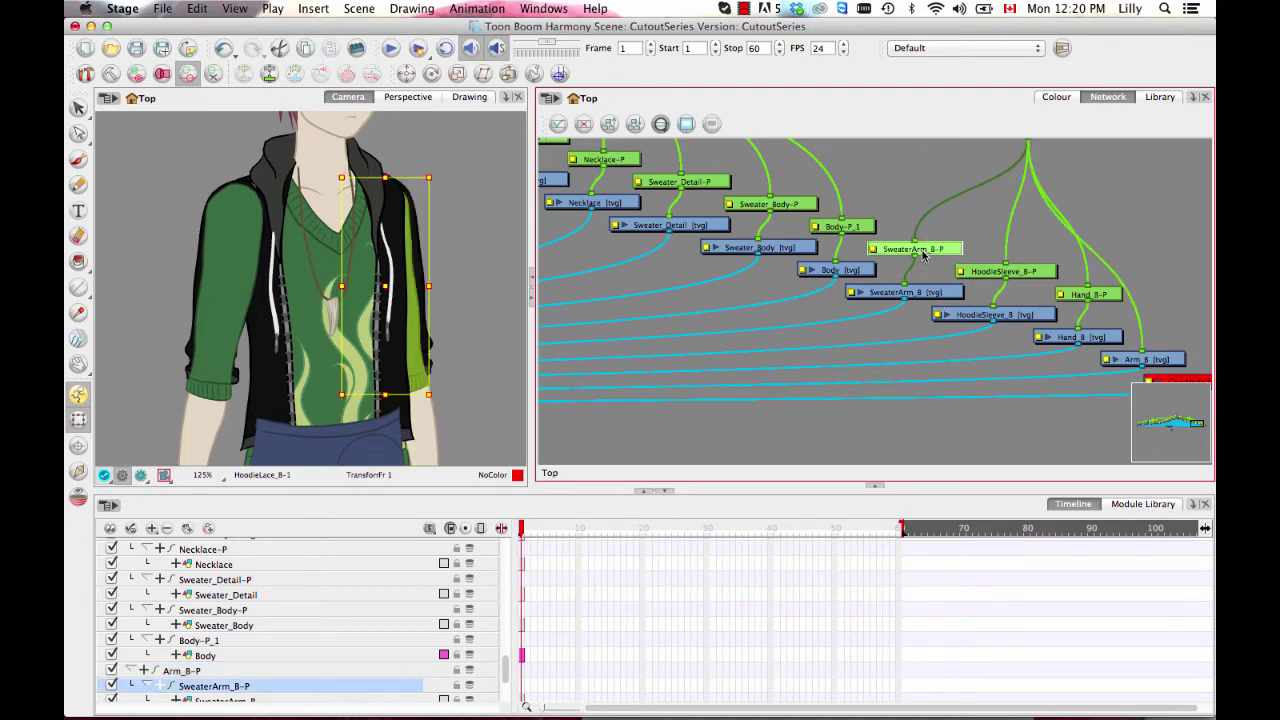
left_click(1005, 272)
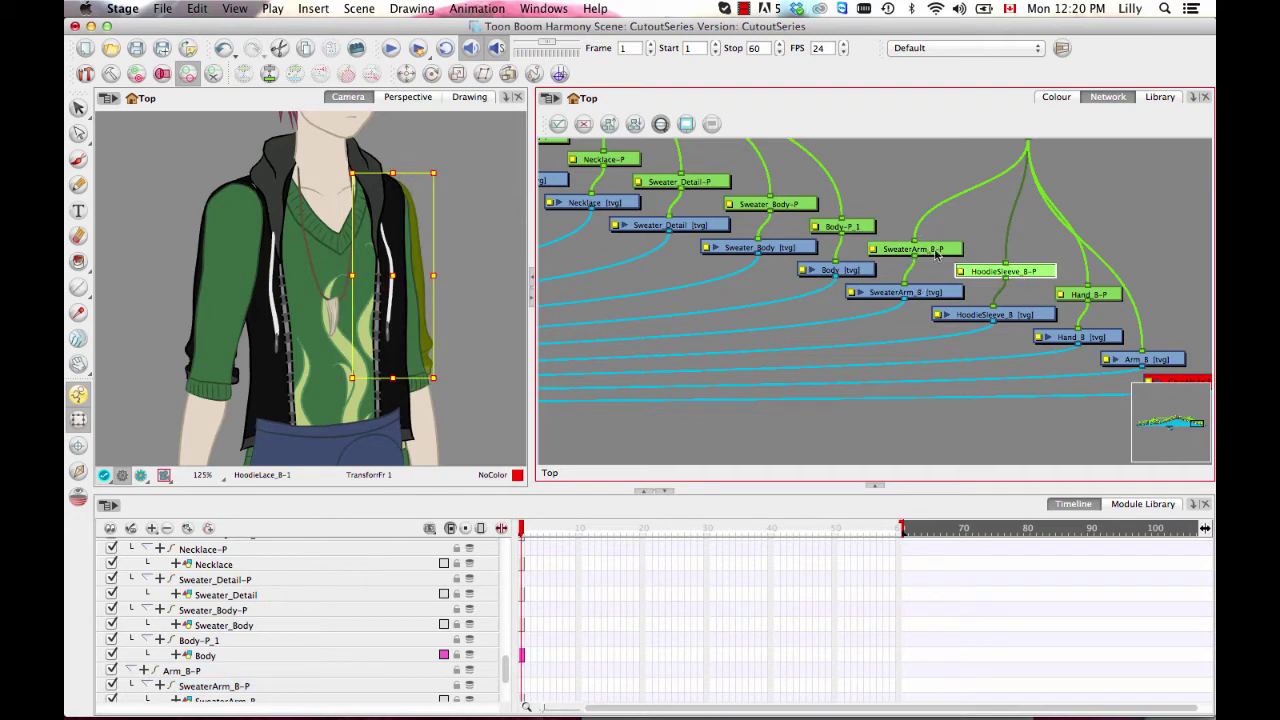
mouse_move(507, 670)
left_mouse_down()
mouse_move(508, 648)
mouse_move(507, 689)
left_mouse_up()
left_click(184, 636)
scroll(183, 637, "up", 5)
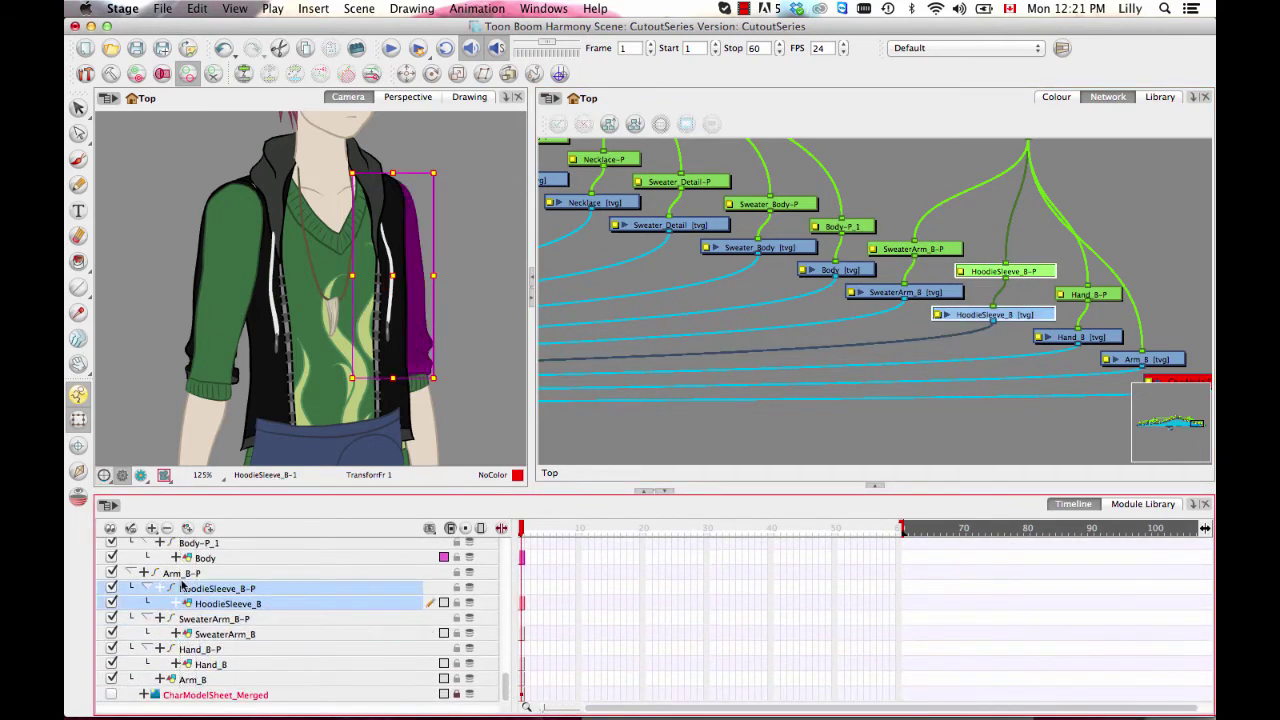
- Move HoodieSleeve_F-P and its drawing above SweaterArm_F-P within the Arm_F-P hierarchy
left_click(215, 606)
left_click(212, 622, "shift")
left_click_drag(212, 622, 186, 567)
- Order the network again to reflect the changed sleeve layer order
left_click(720, 414)
left_click_drag(720, 414, 1190, 275)
left_click(697, 354)
left_click(635, 124)
left_click(609, 390)
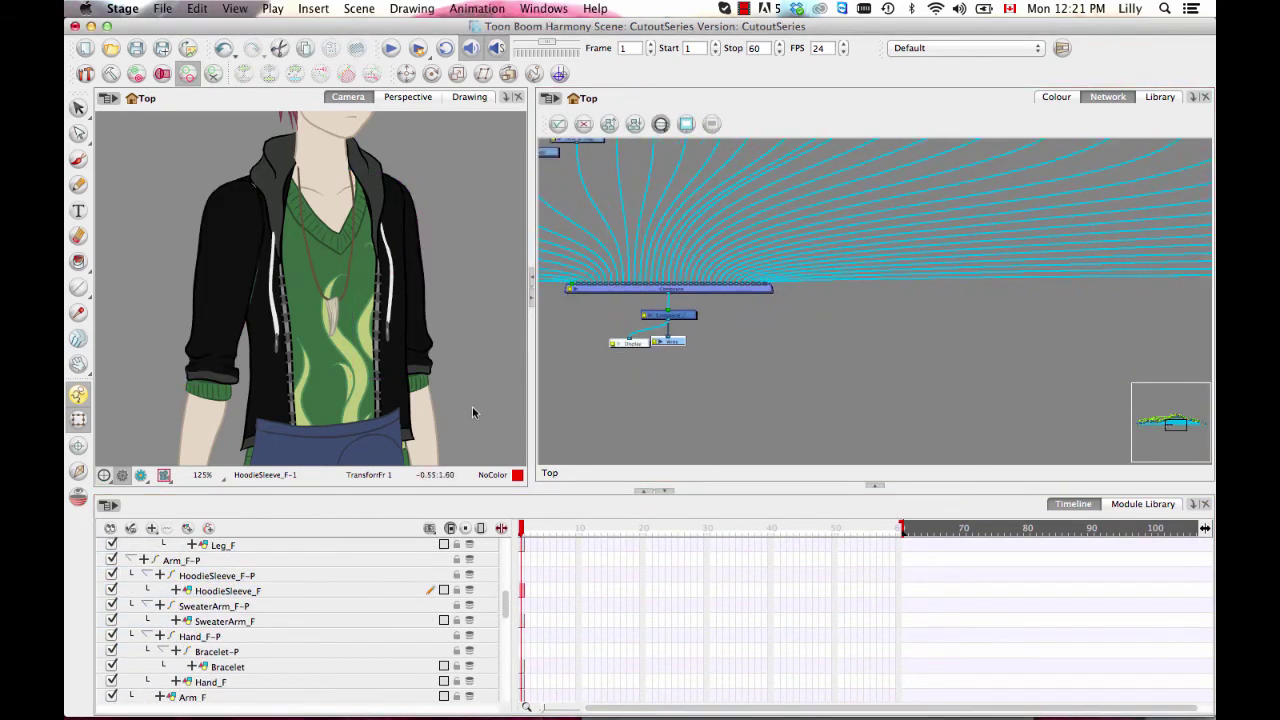
- Examine how the front sleeve overlaps the jacket by selecting HoodieSleeve_F and HoodieJacket_F in the Camera view
scroll(472, 406, "down", 2)
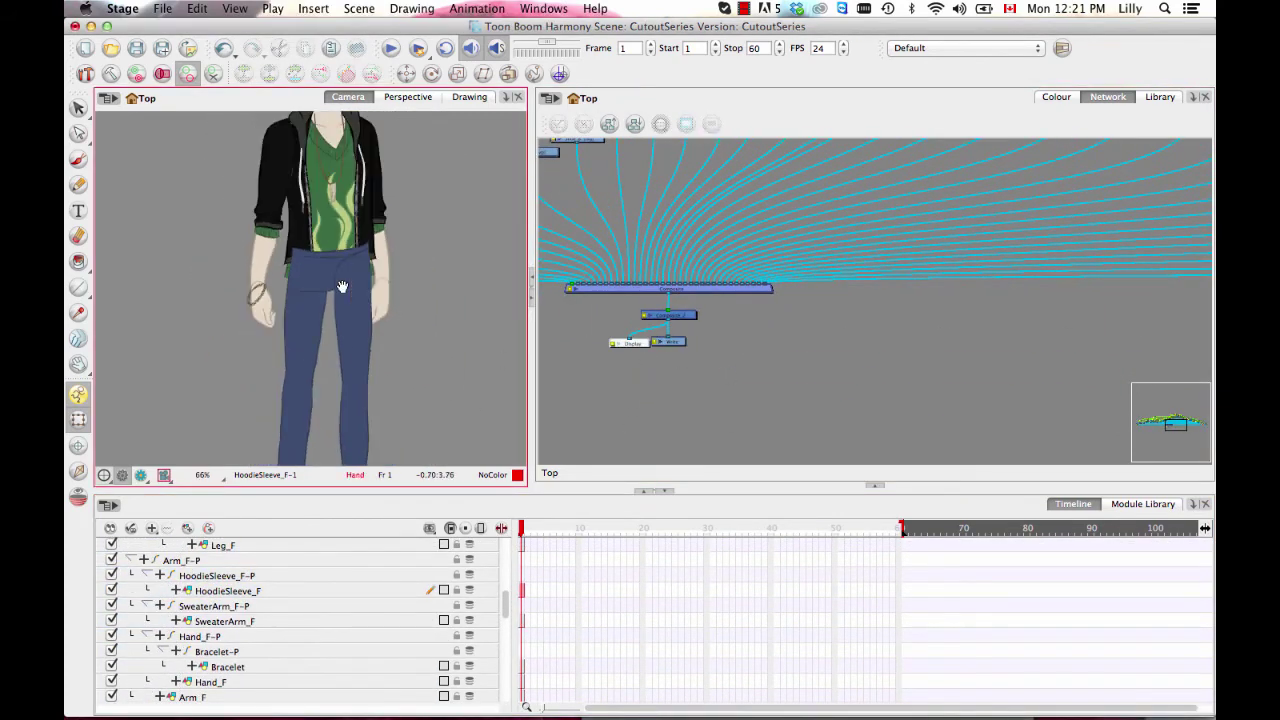
scroll(342, 287, "up", 2)
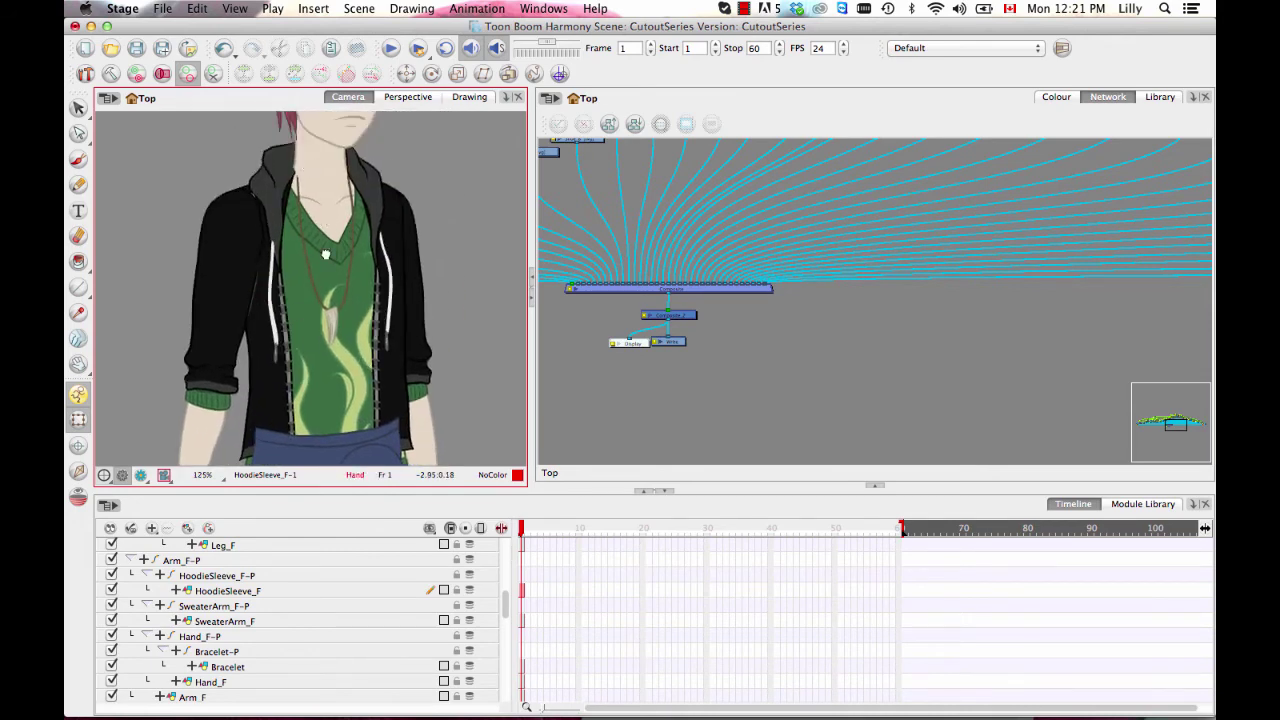
left_click_drag(325, 254, 418, 258)
key("2")
key("2")
key("2")
key("2")
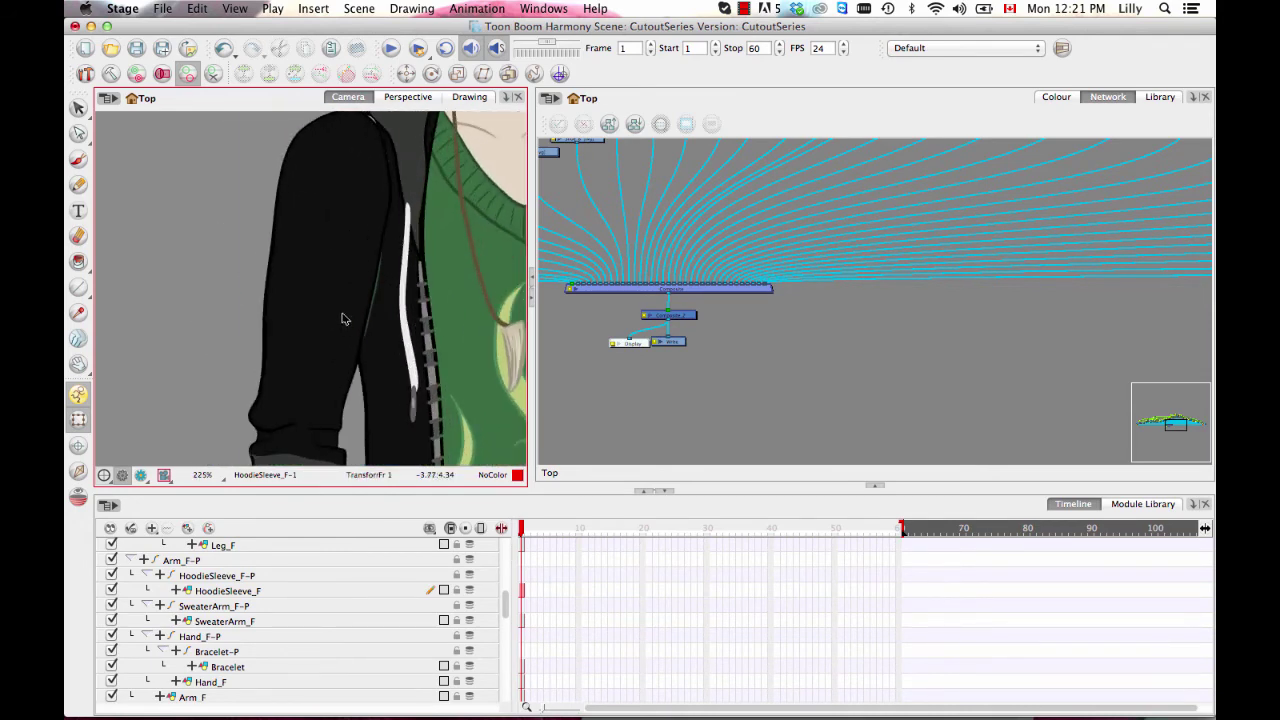
left_click(342, 318)
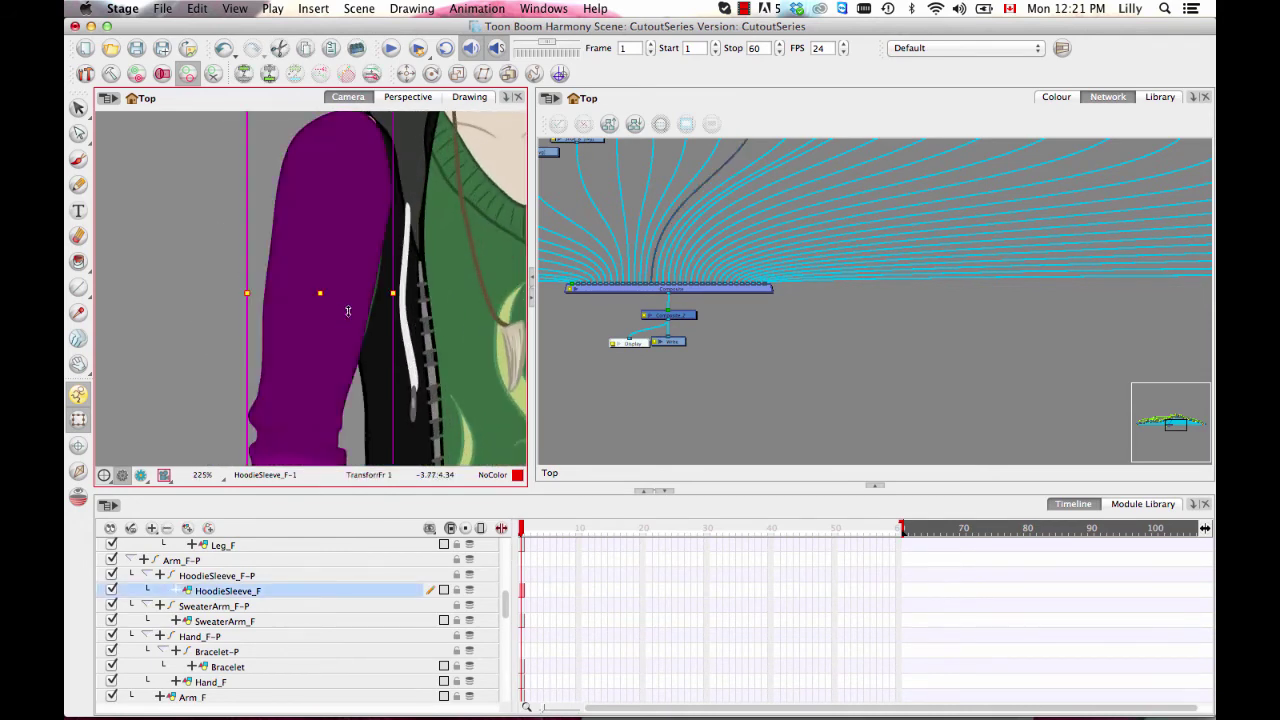
left_click_drag(380, 381, 327, 338)
left_click(324, 341)
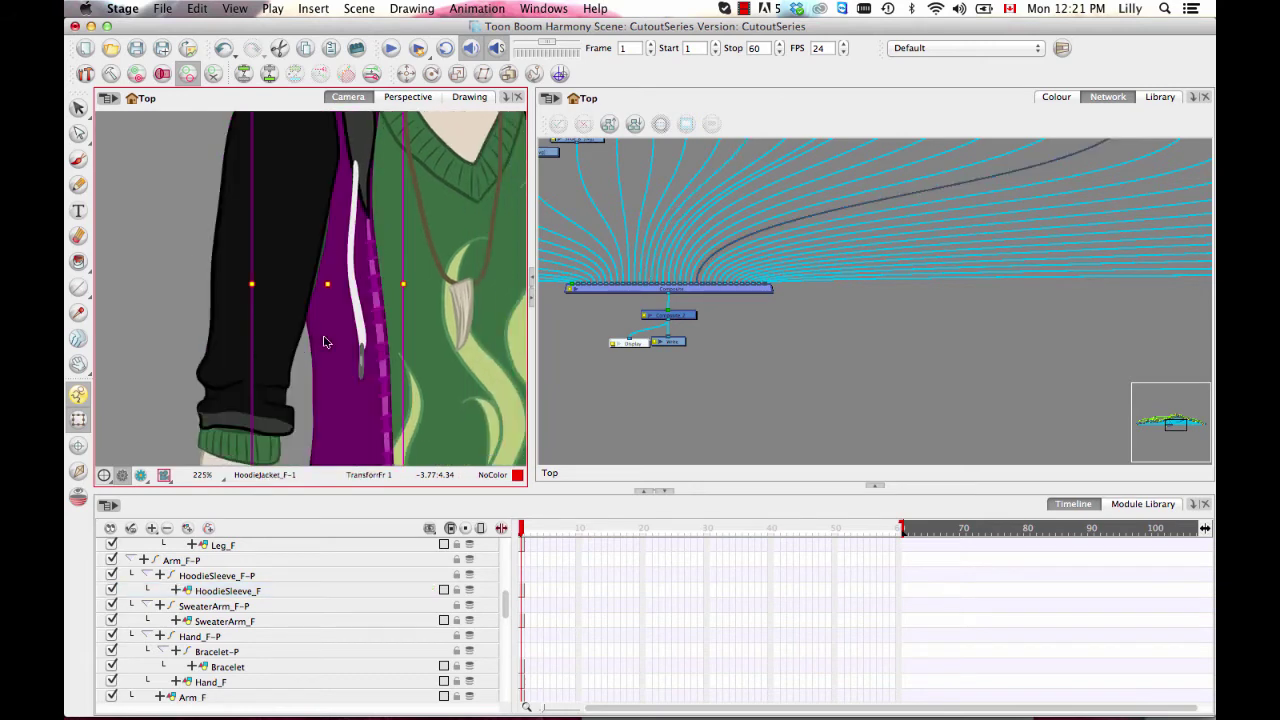
left_click(150, 289)
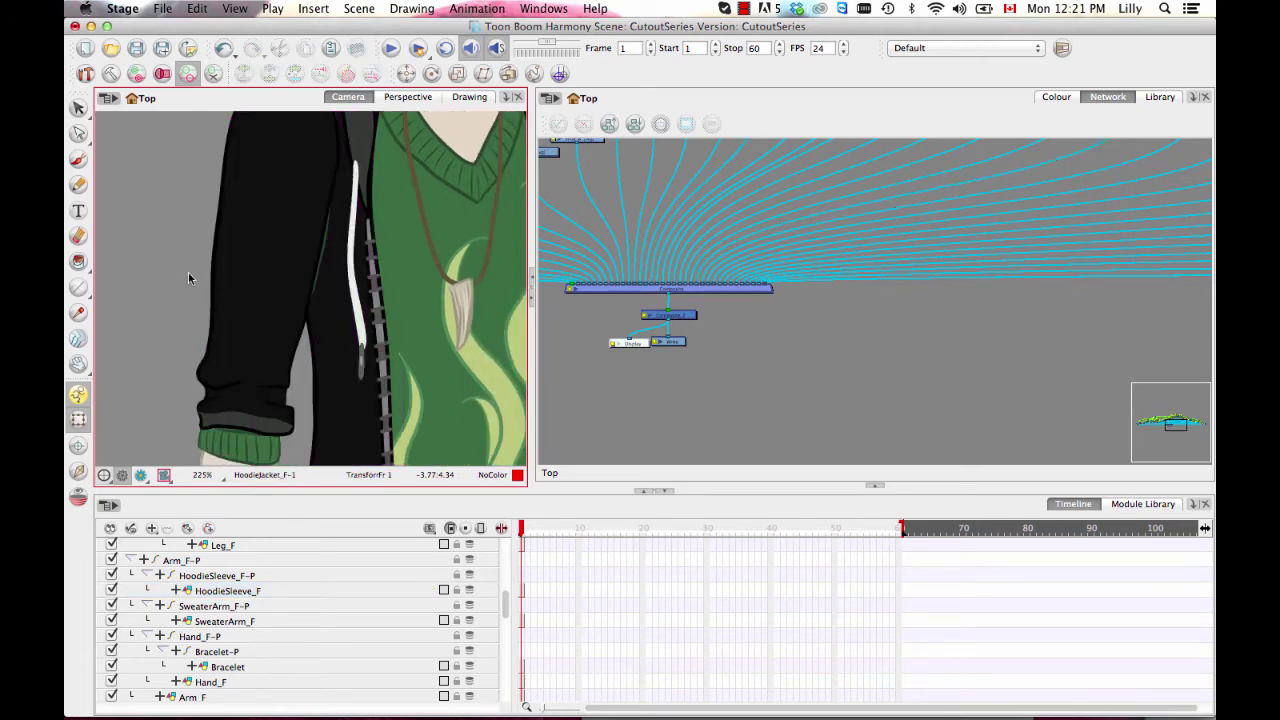
- Look over the character's shoulders, head, hips and legs in the Camera view for layering problems
left_click_drag(309, 287, 275, 410)
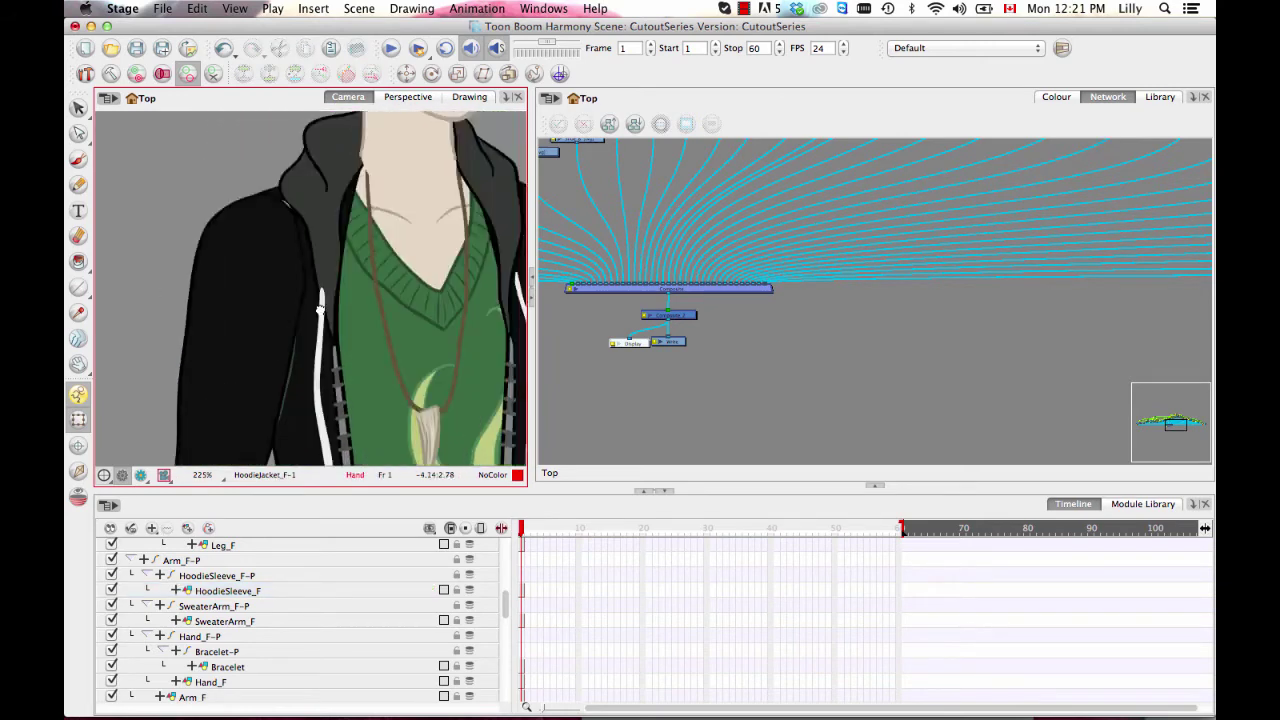
key("1")
key("1")
left_click_drag(495, 252, 406, 379)
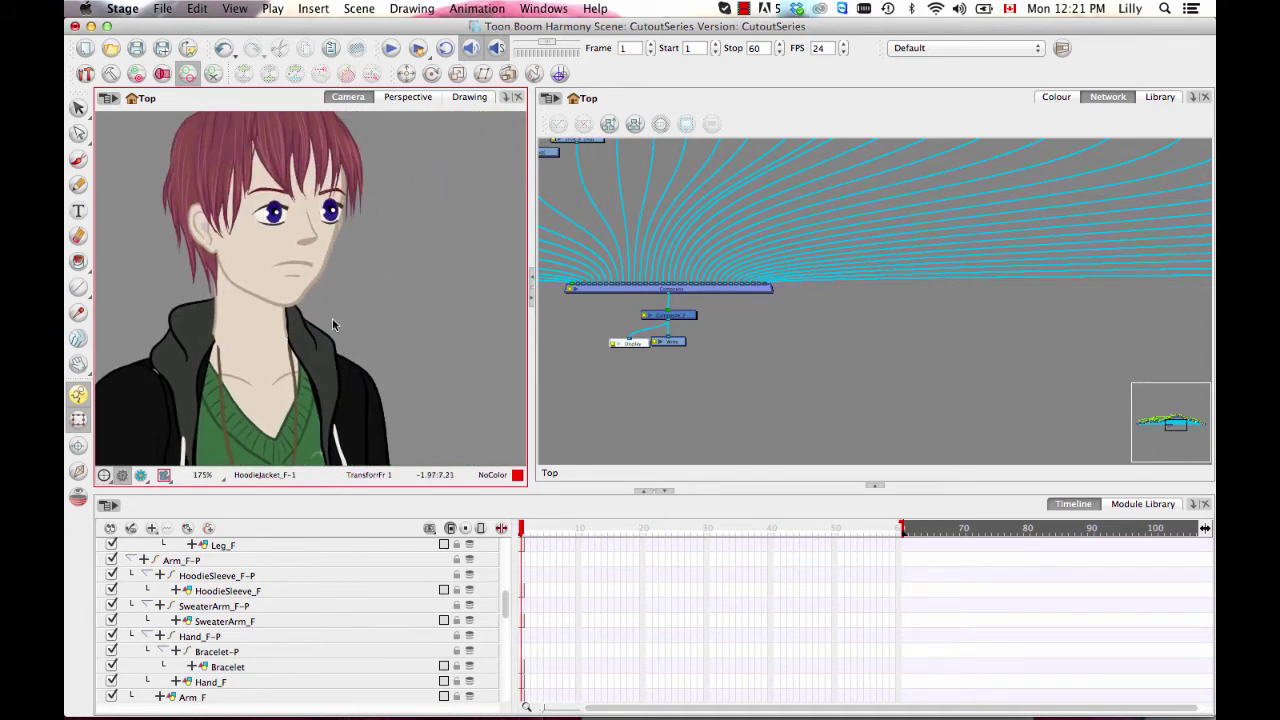
scroll(336, 337, "up", 1)
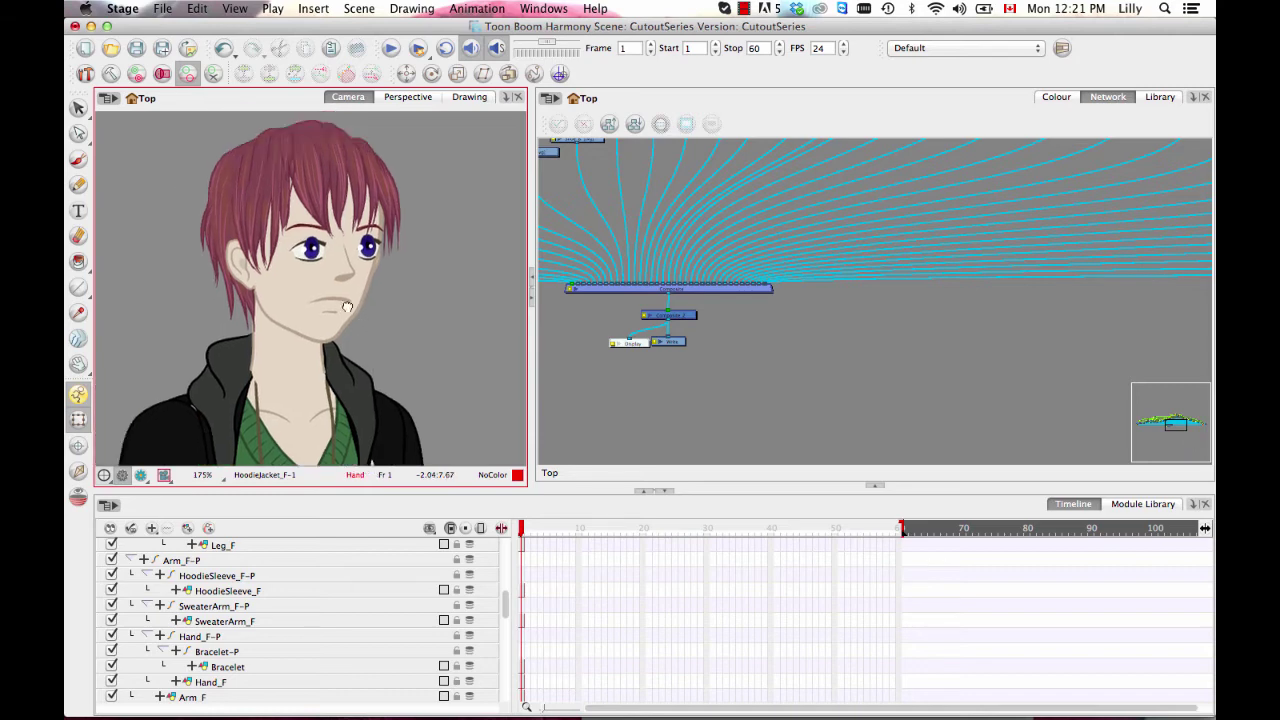
scroll(374, 301, "down", 10)
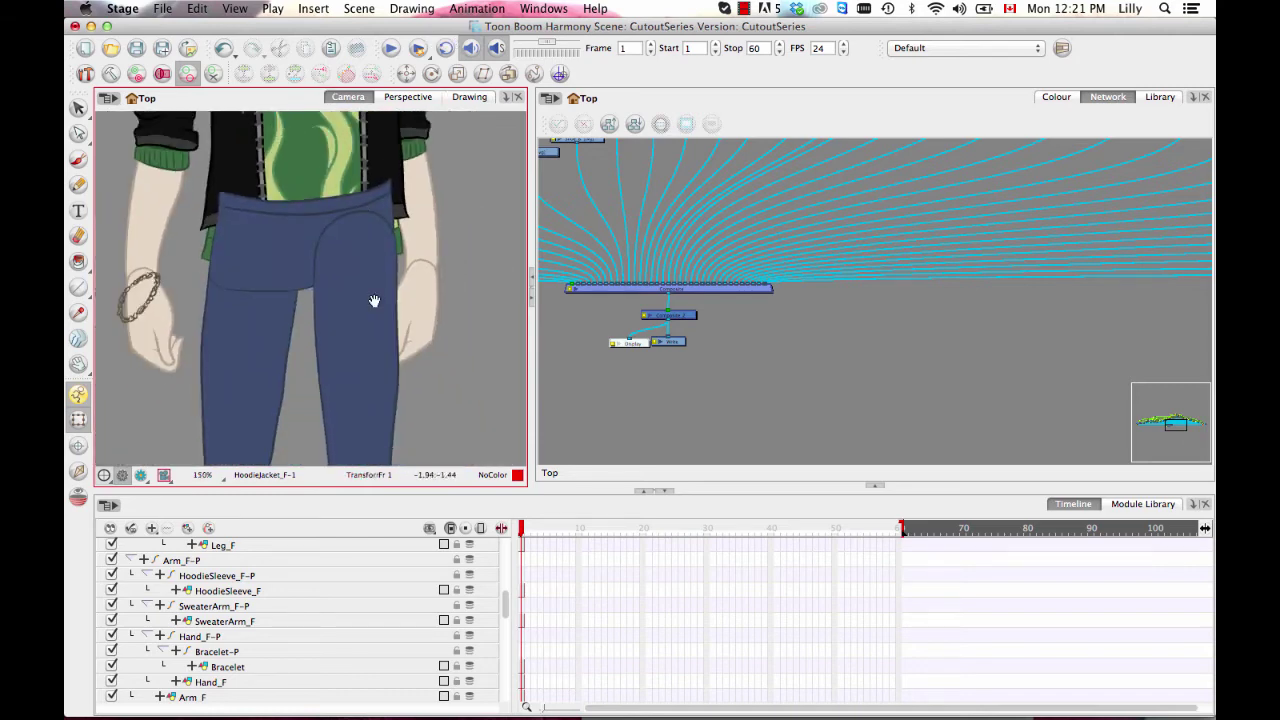
left_click_drag(374, 301, 372, 142)
key("1")
key("1")
left_click_drag(351, 214, 347, 279)
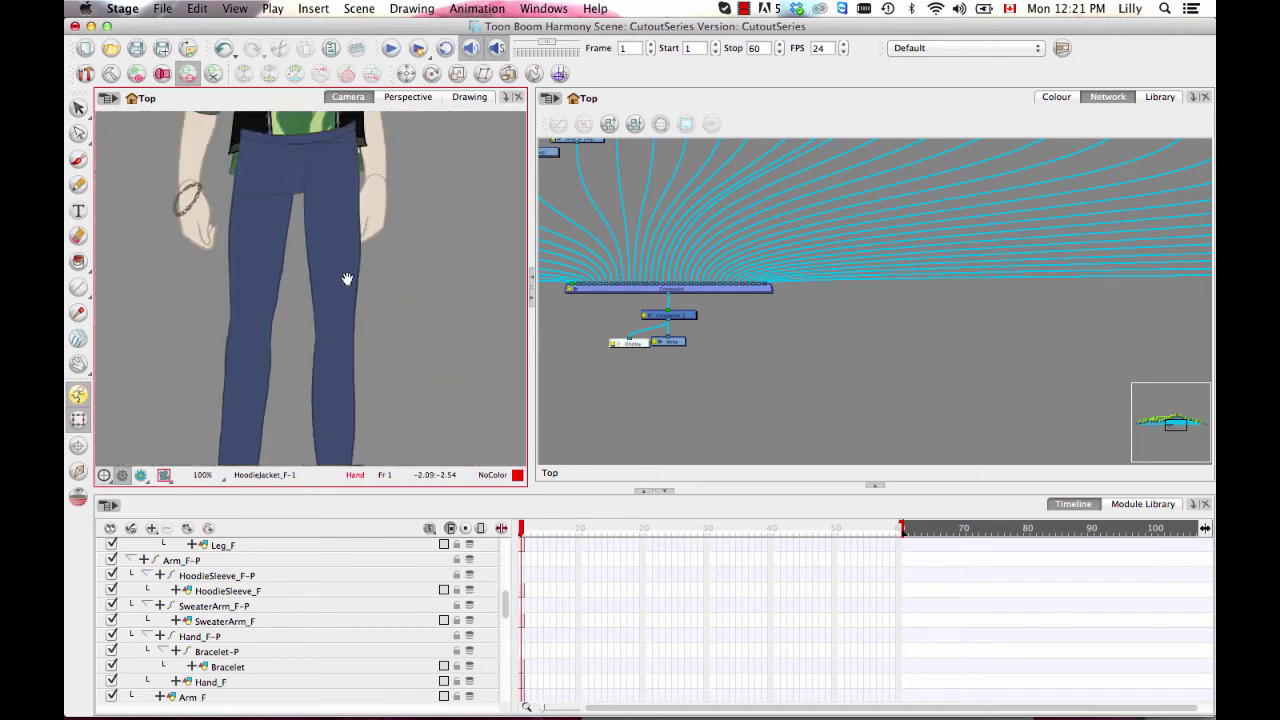
scroll(346, 278, "down", 2)
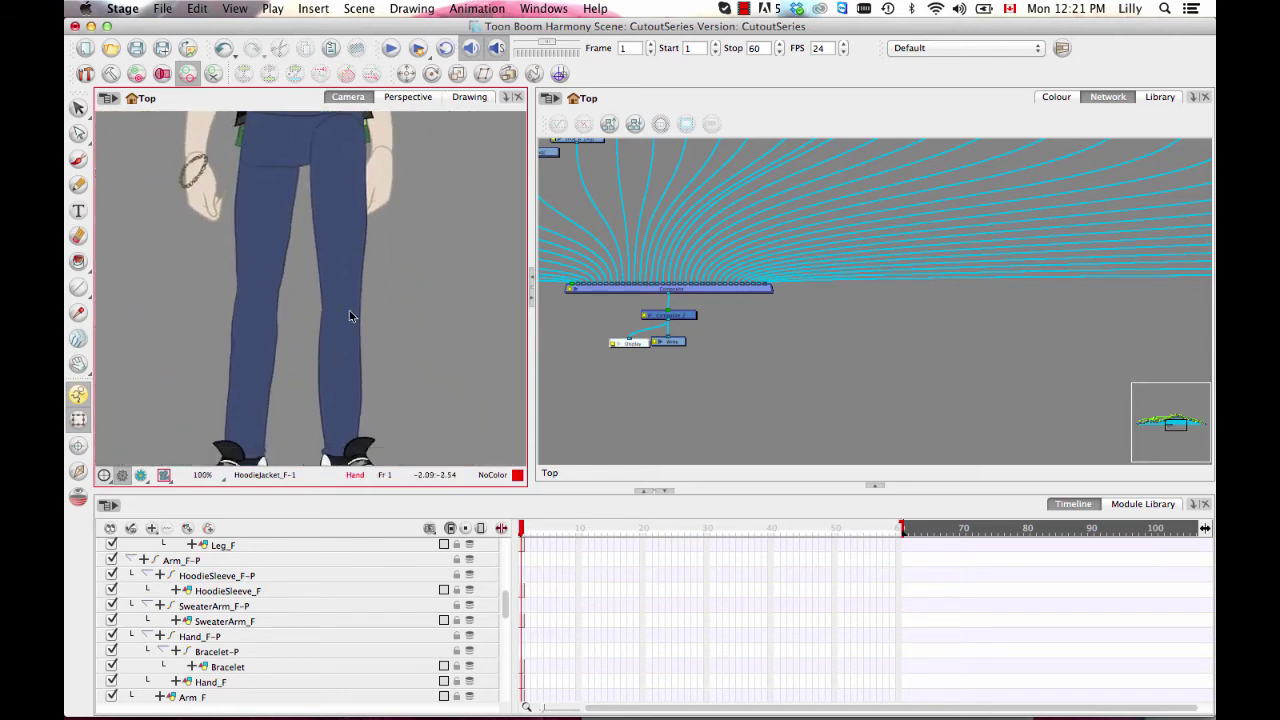
- Move Leg_B-P and its Leg_B drawing below Hips in the timeline, still under Hips-P-P
left_click(358, 158)
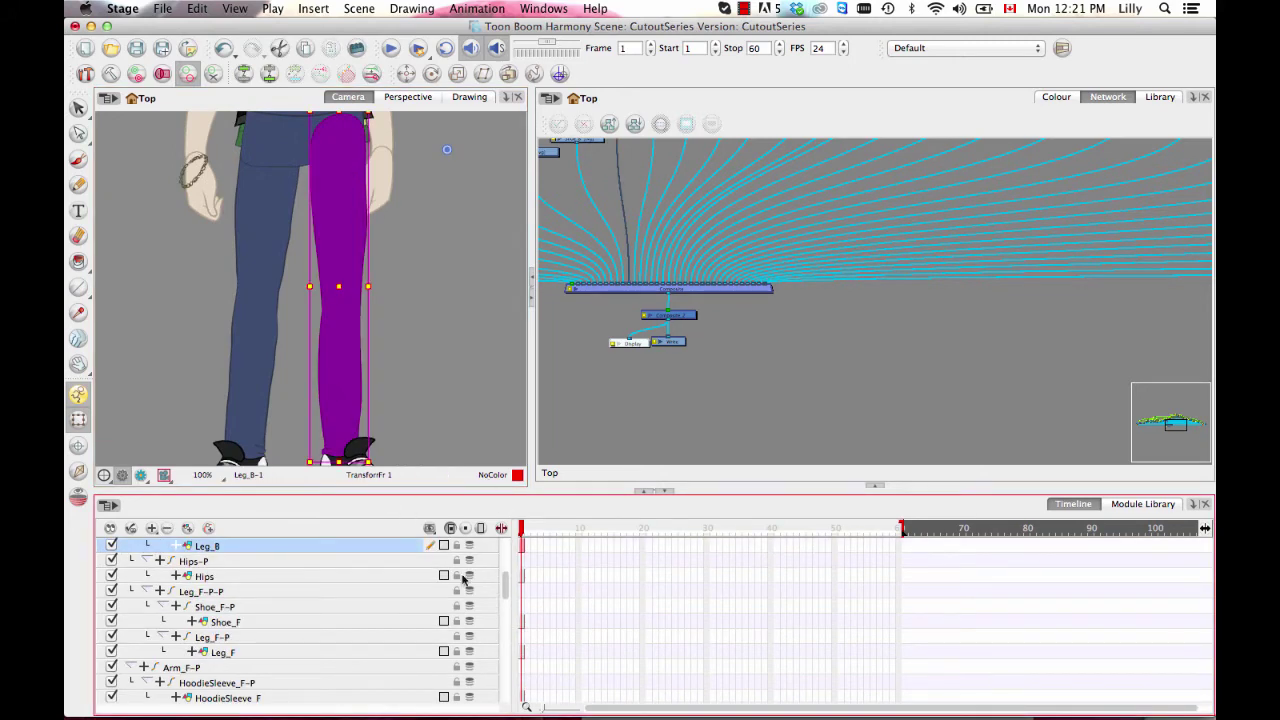
scroll(506, 586, "up", 5)
scroll(506, 580, "down", 3)
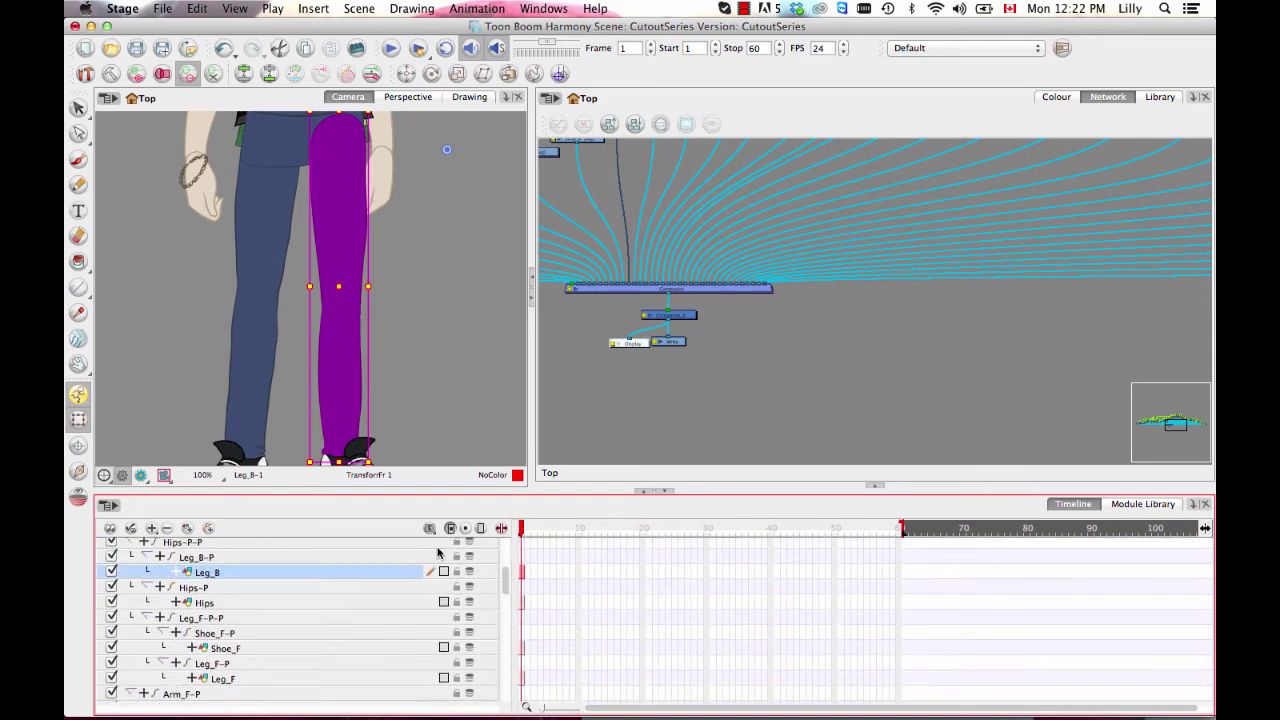
left_click(203, 558)
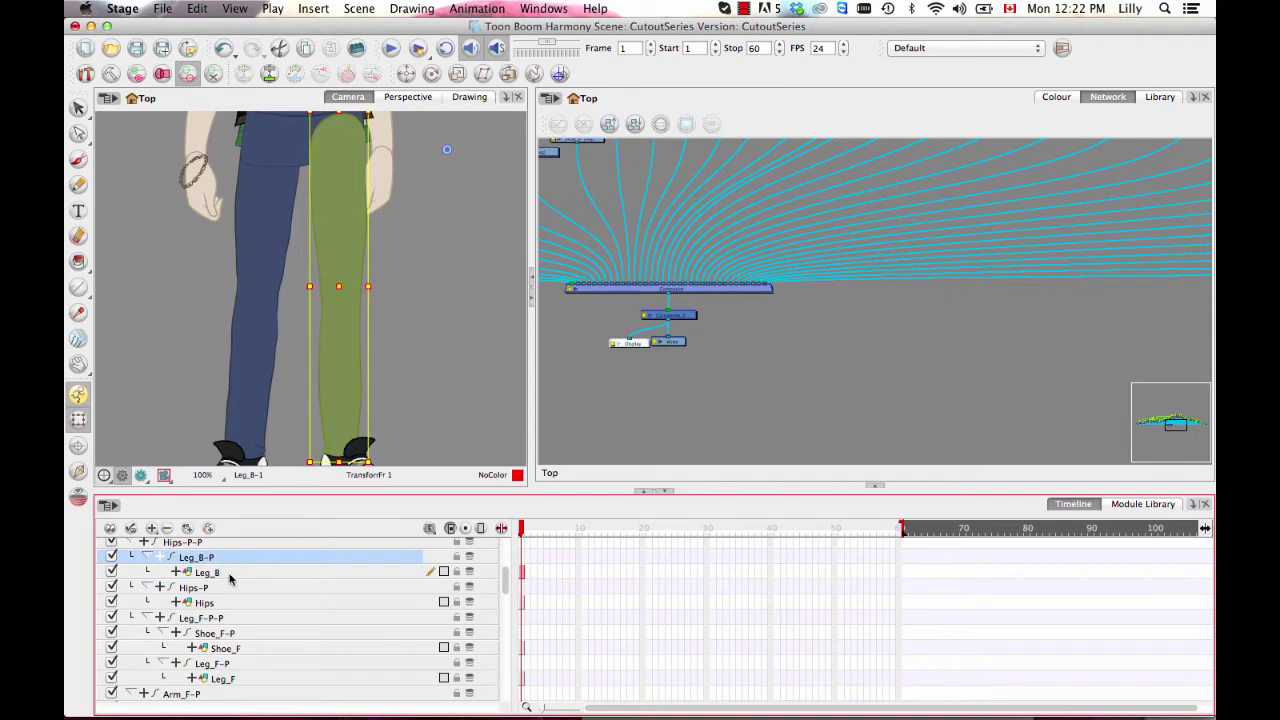
left_click(229, 576, "shift")
left_click_drag(203, 560, 213, 607)
- Move the whole Leg_F-P-P group above Hips-P, directly under the Hips-P-P peg
left_click(227, 620)
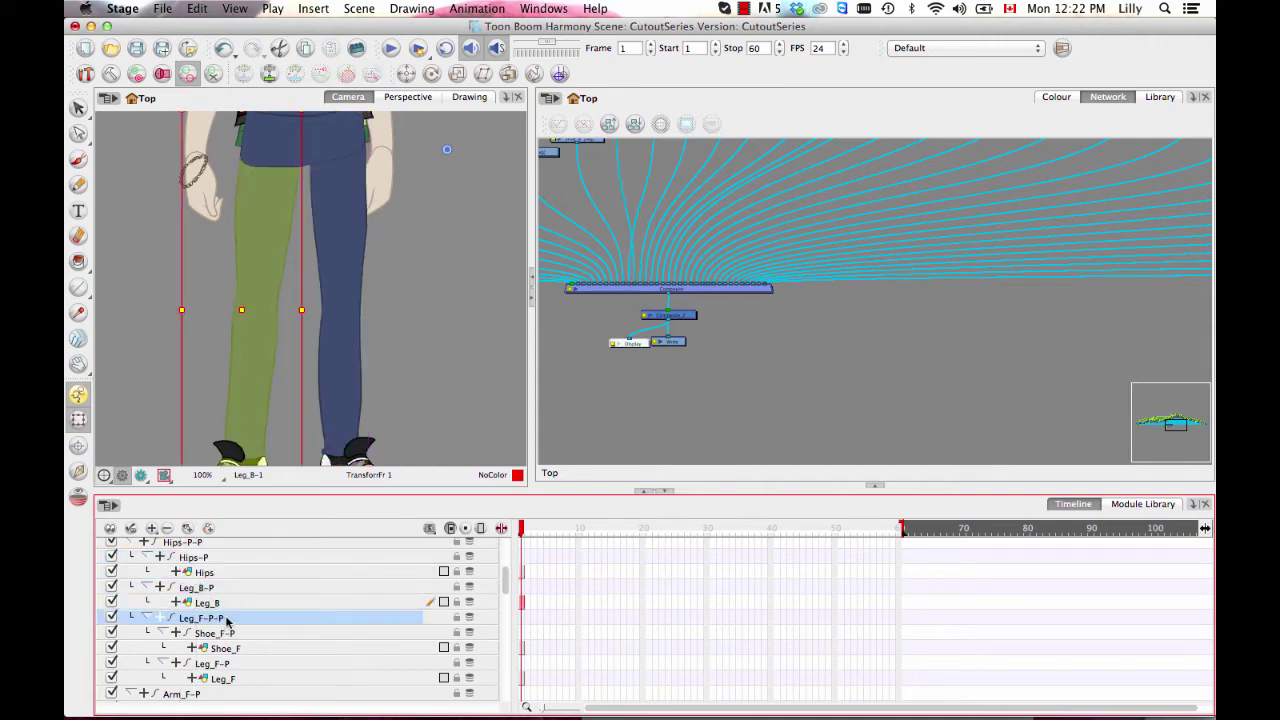
double_click(236, 678, "shift")
left_click(883, 88)
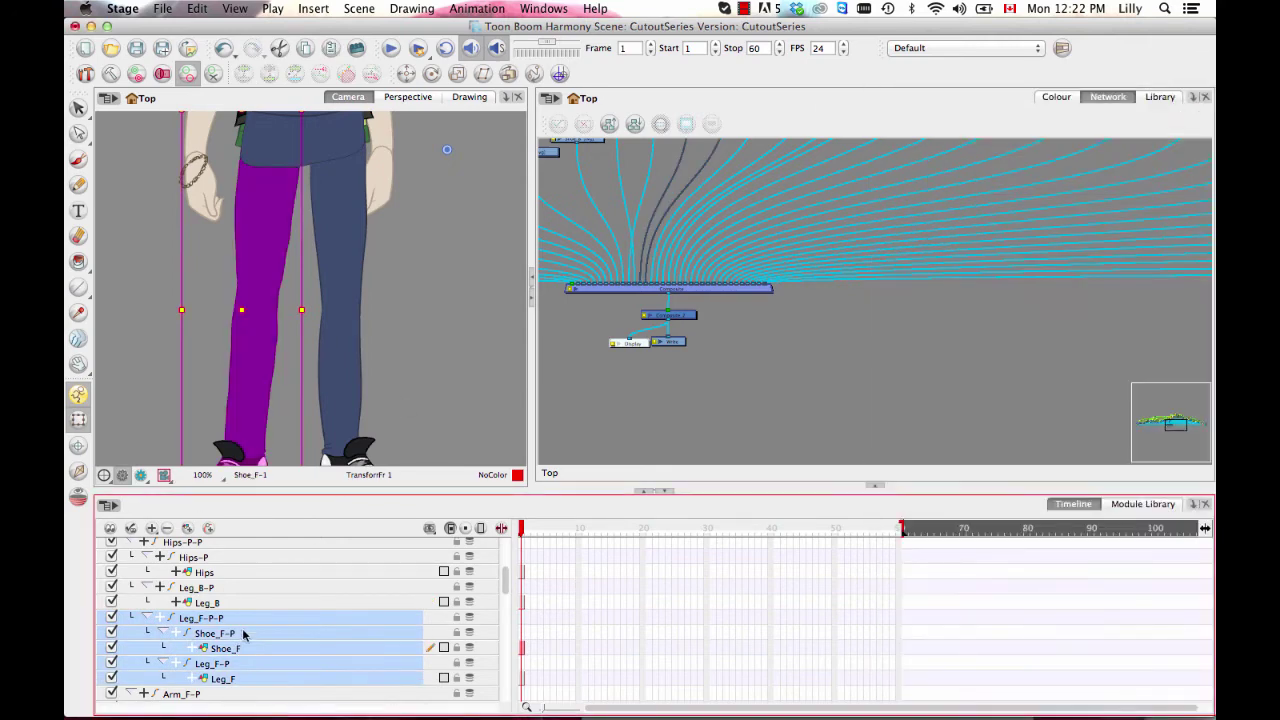
left_click_drag(243, 633, 206, 552)
left_click(455, 360)
- Parent the Shoe_B-P peg with its shoe and tongue layers to Leg_B-P in the timeline
left_click_drag(505, 577, 506, 568)
left_click(249, 588)
left_click(231, 452)
left_click(188, 589)
left_click(220, 667, "shift")
left_click_drag(220, 667, 240, 563)
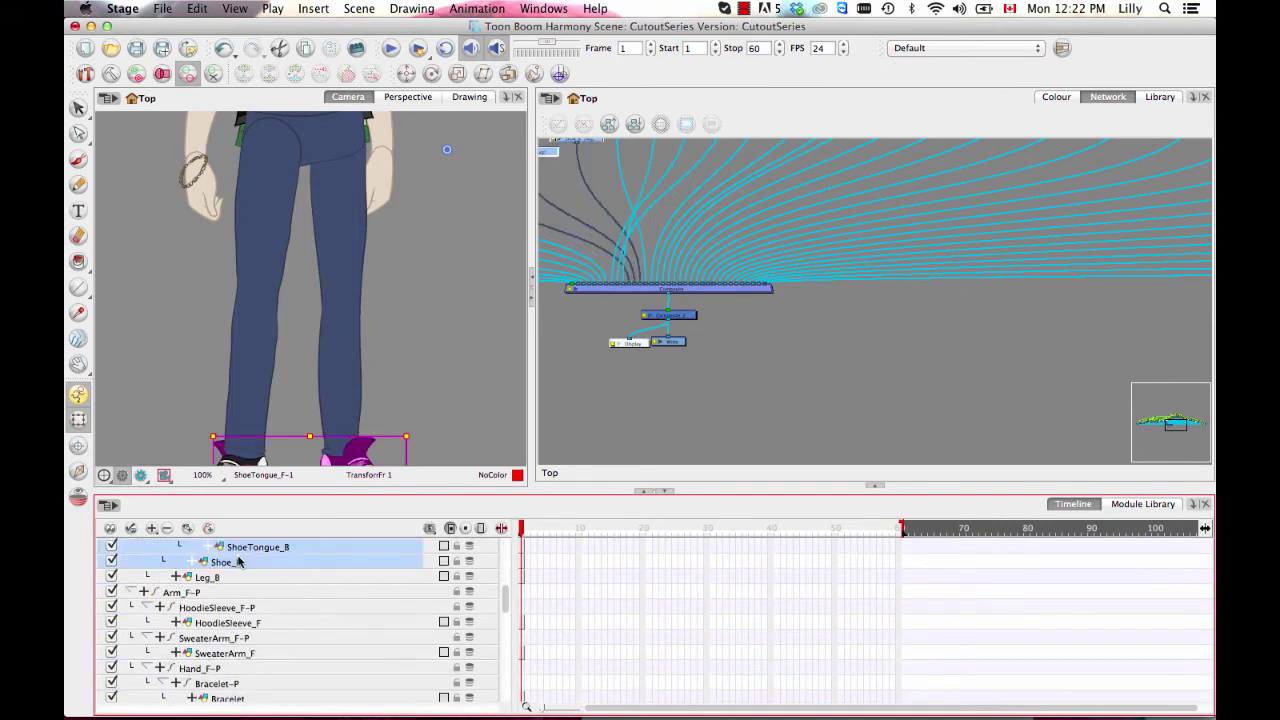
left_click(362, 448)
- Parent ShoeTongue_F-P and its drawing to the Shoe_F-P peg
left_click_drag(504, 579, 505, 562)
left_click(284, 600)
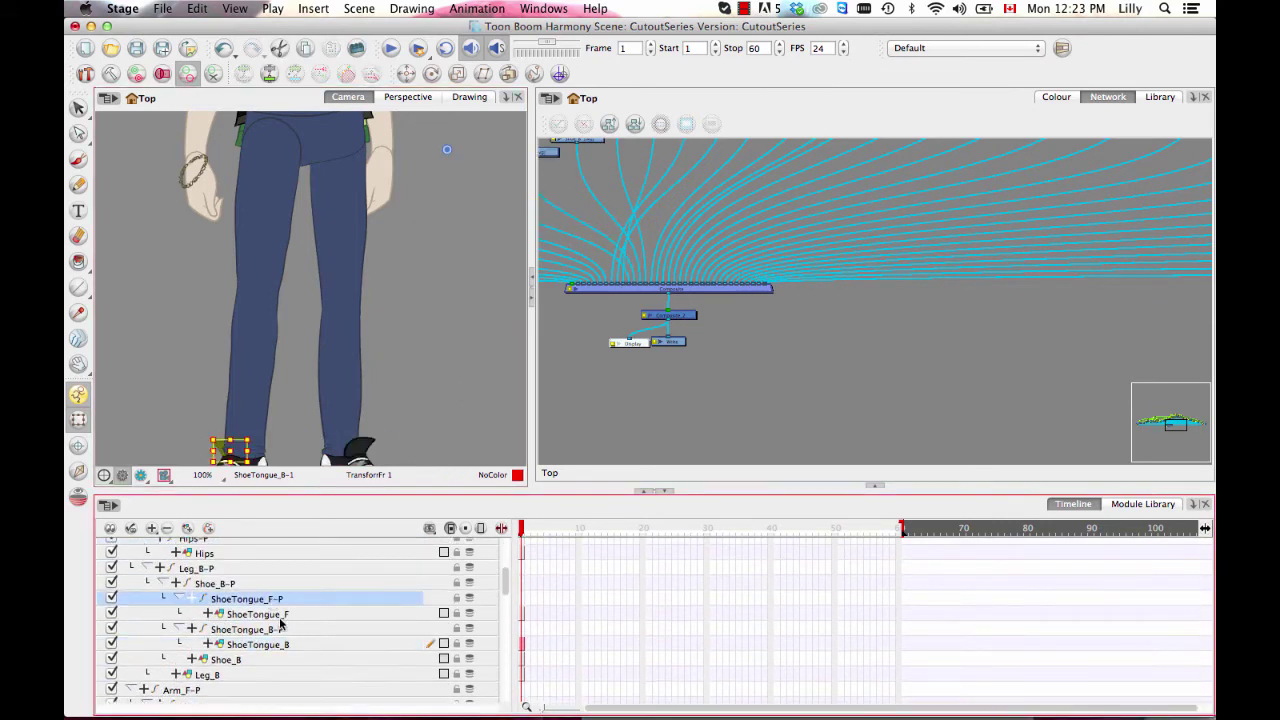
left_click(281, 616, "shift")
left_click_drag(281, 616, 232, 622)
- Check the shoe hierarchy by selecting each shoe in the Camera view and stepping up through its parent pegs
mouse_move(506, 564)
left_mouse_down()
mouse_move(508, 600)
mouse_move(509, 568)
left_mouse_up()
left_click(243, 563)
left_click(240, 549)
left_click(471, 386)
key("2")
left_click(365, 363)
left_click(295, 380)
left_click(216, 564)
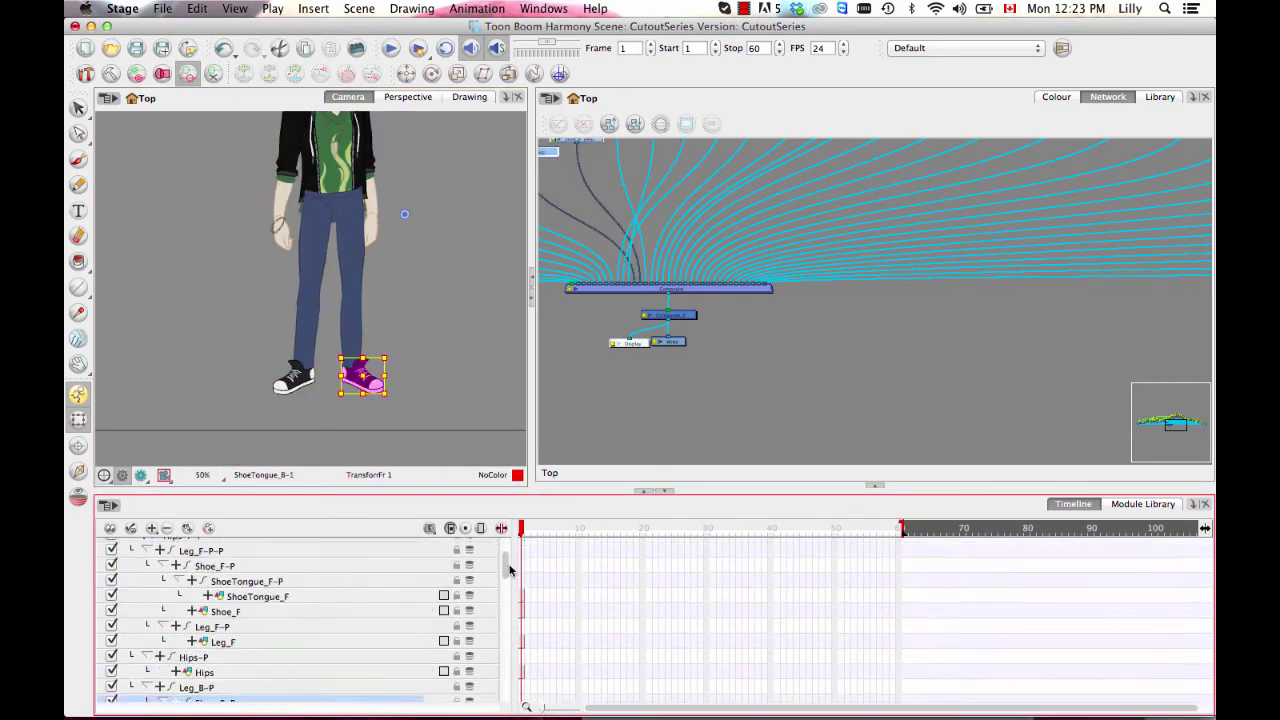
left_click(295, 381)
key("b")
key("b")
left_click(361, 372)
key("b")
key("b")
key("b")
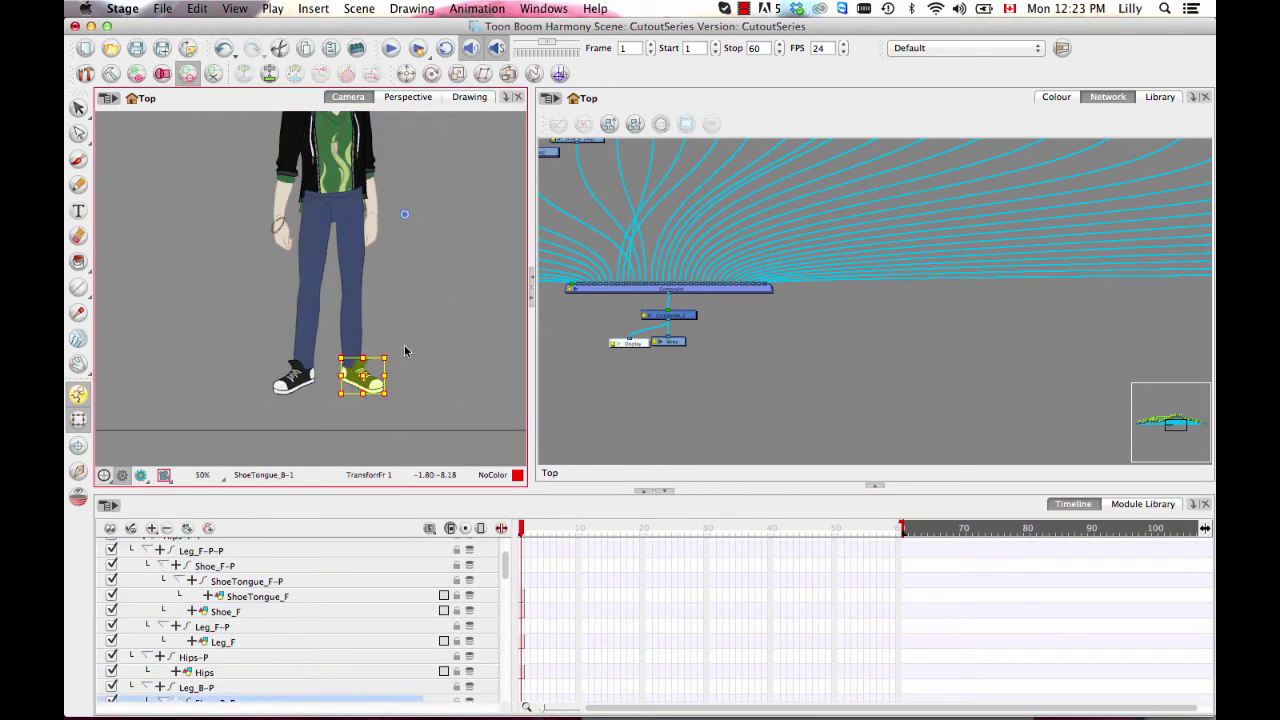
left_click(427, 340)
left_click(426, 344)
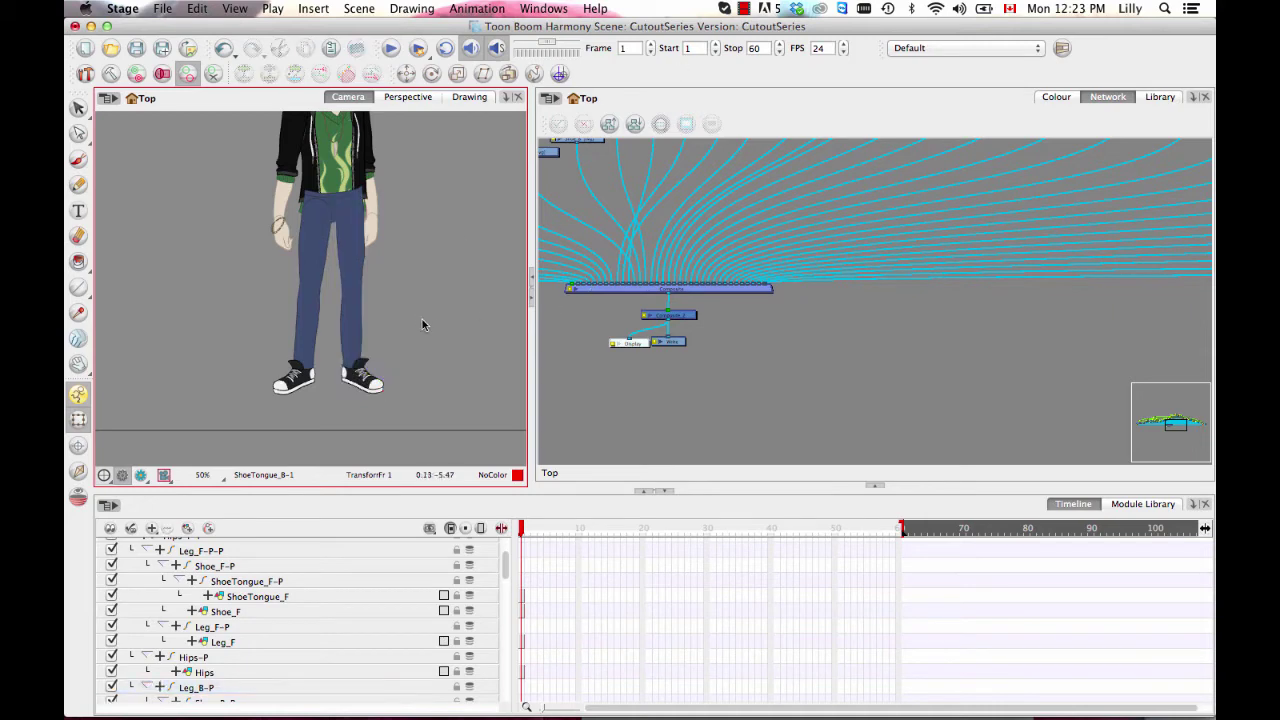
- Collapse the Hips-P, Ear_B-P, Hips-P-P and Arm_F-P groups in the timeline down to the top-level pegs
left_click_drag(364, 284, 364, 372)
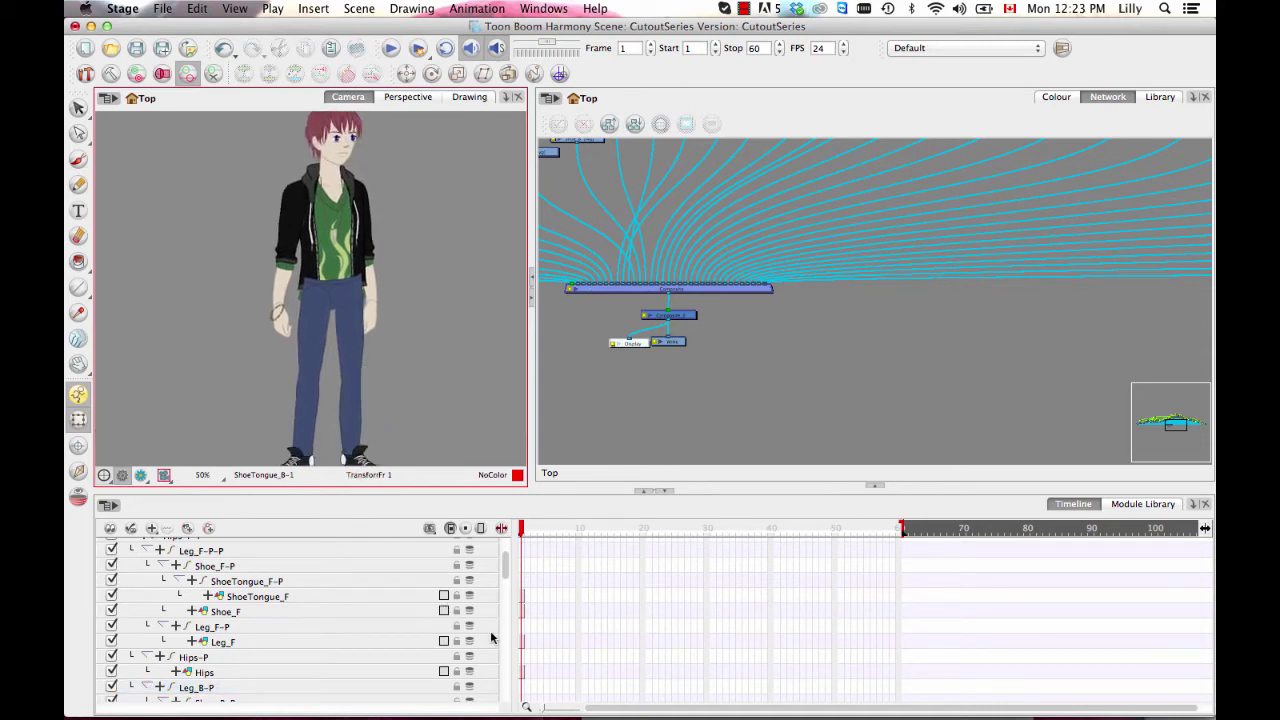
left_click(347, 297)
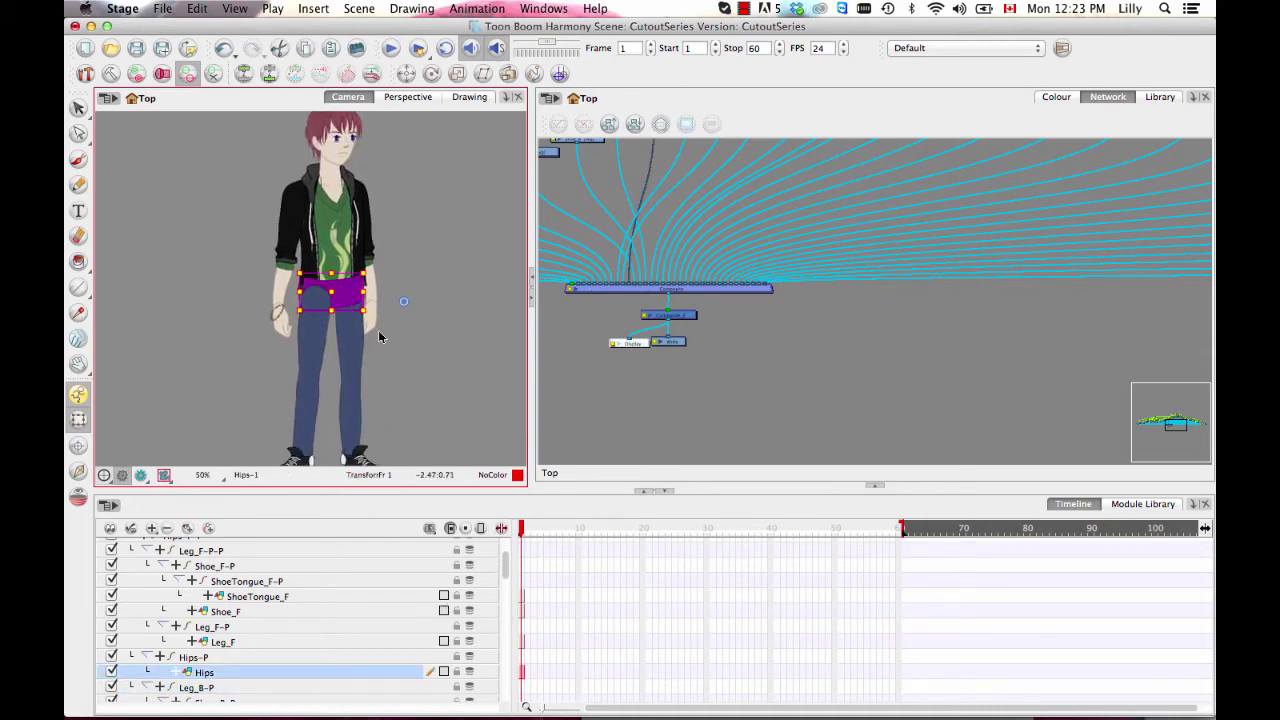
scroll(505, 575, "down", 2)
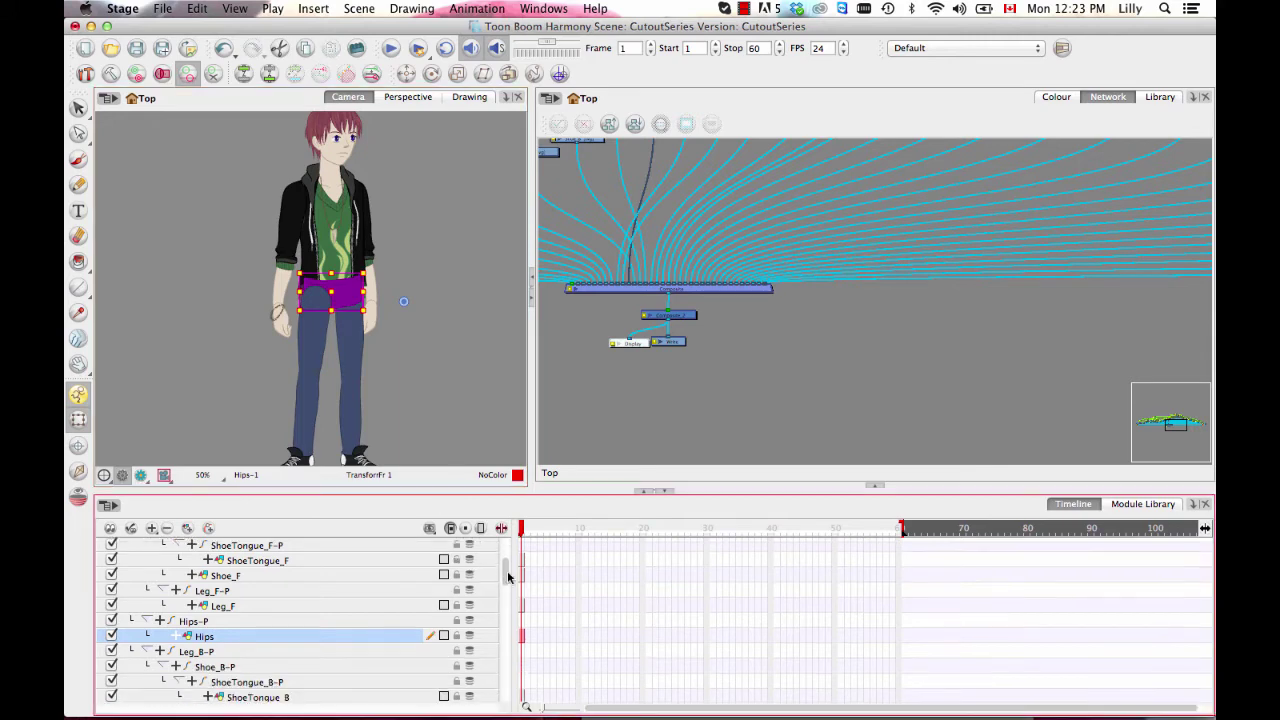
left_click(147, 616)
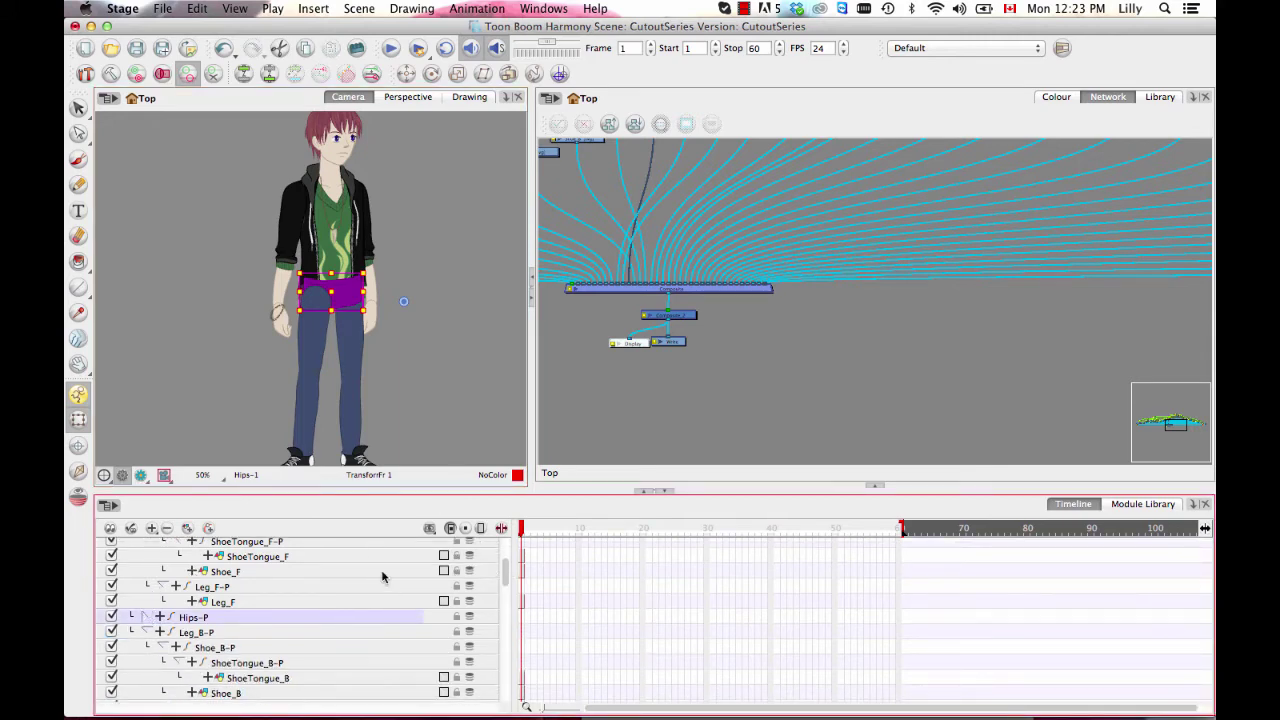
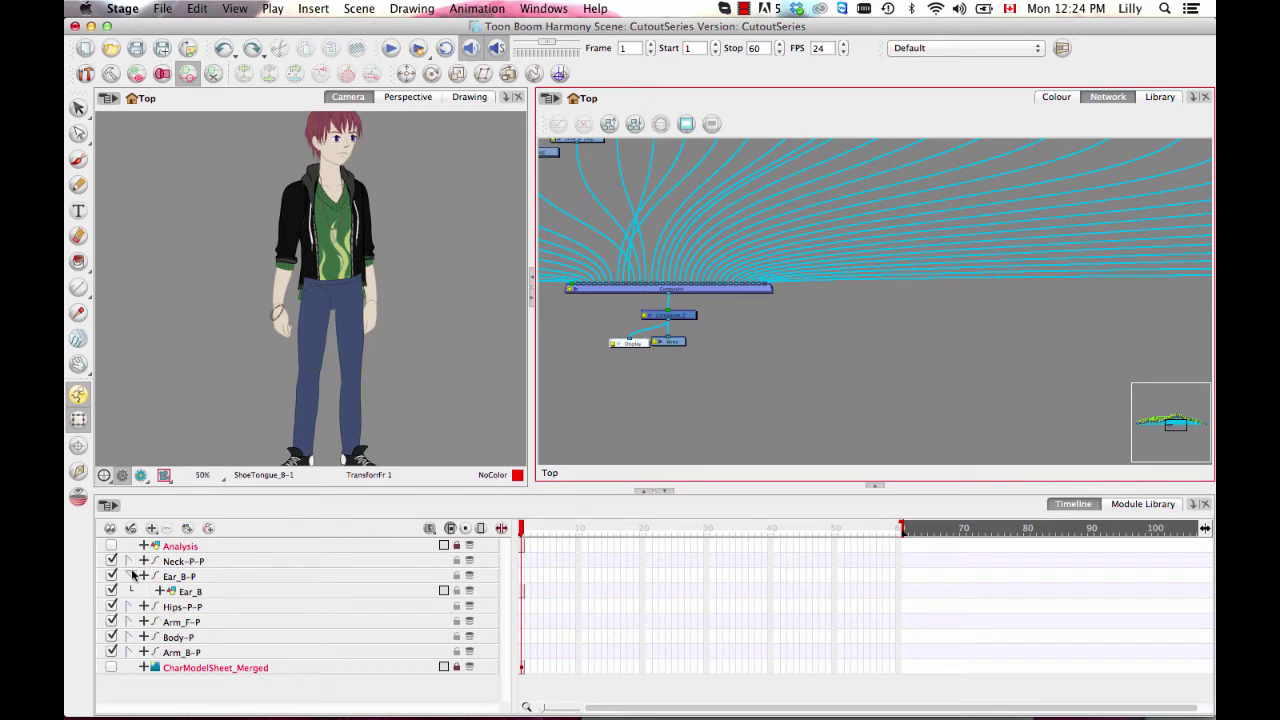
left_click(130, 575)
left_click(130, 607)
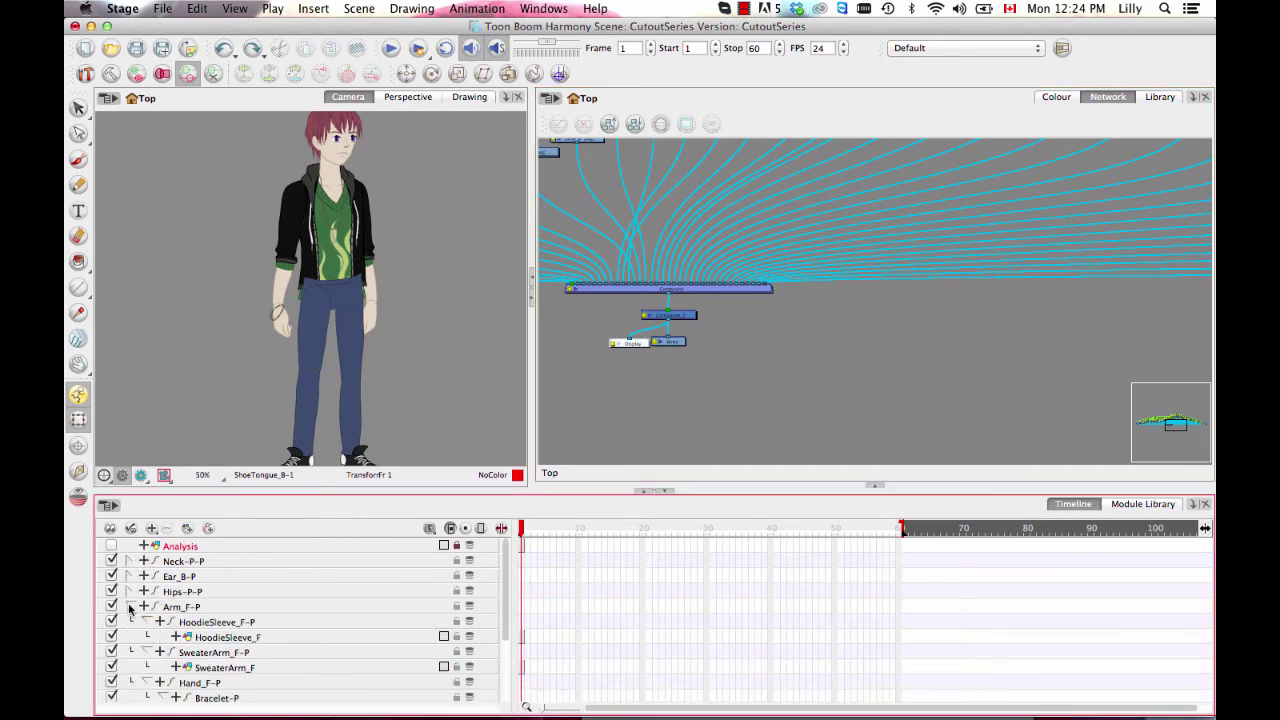
left_click(130, 607)
left_click(130, 607)
left_click(130, 607)
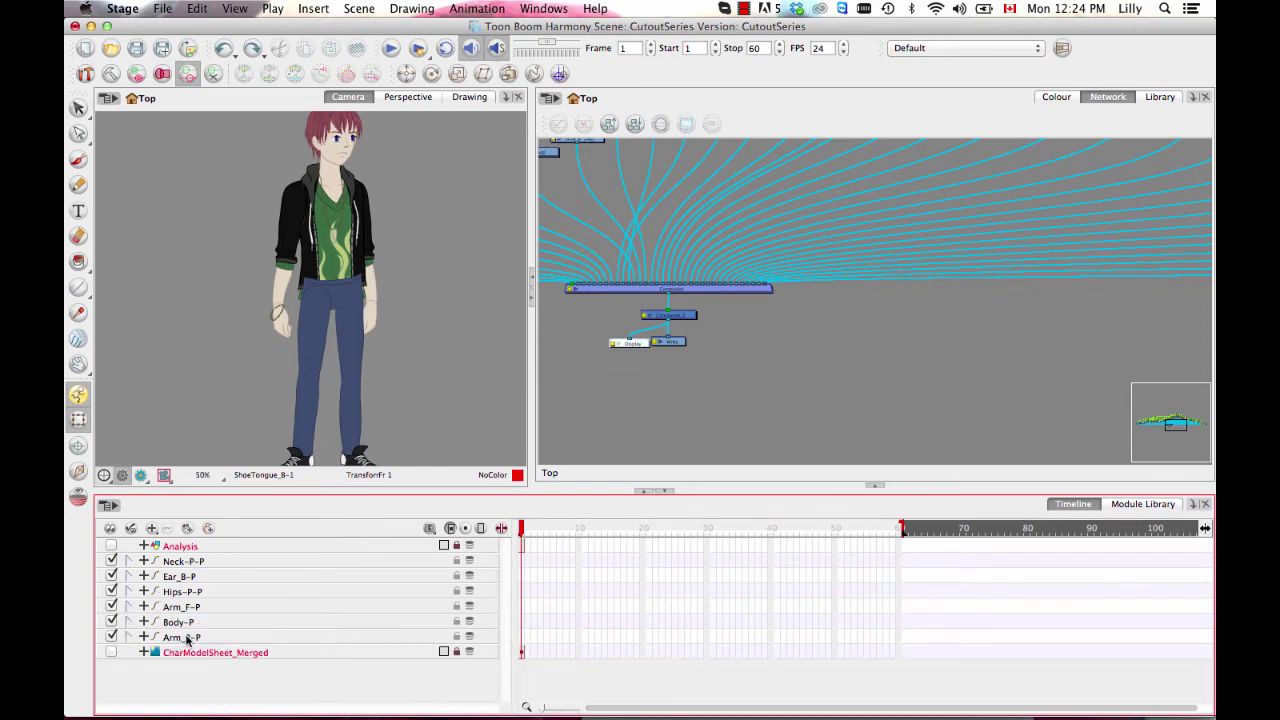
- Move the collapsed Hips-P-P group directly below Arm_B-P in the timeline
left_click(195, 622)
left_click(200, 608)
left_click(200, 593)
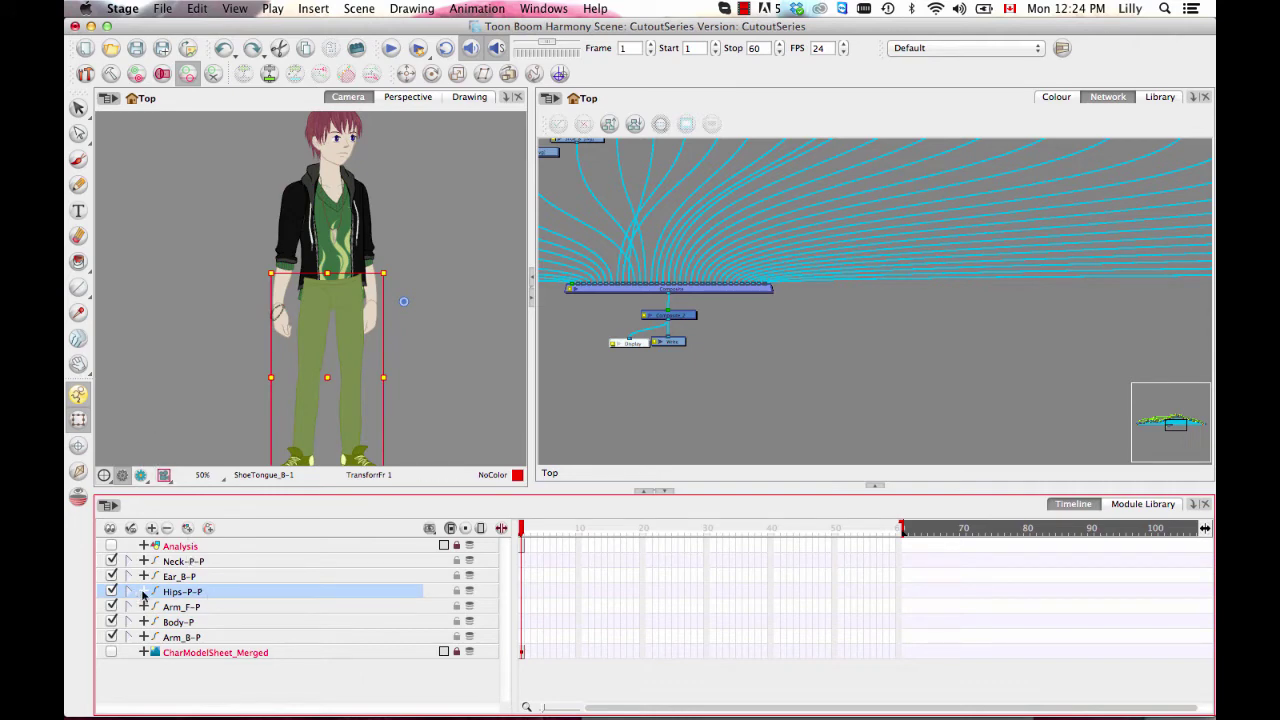
left_click_drag(158, 588, 170, 643)
left_click(487, 383)
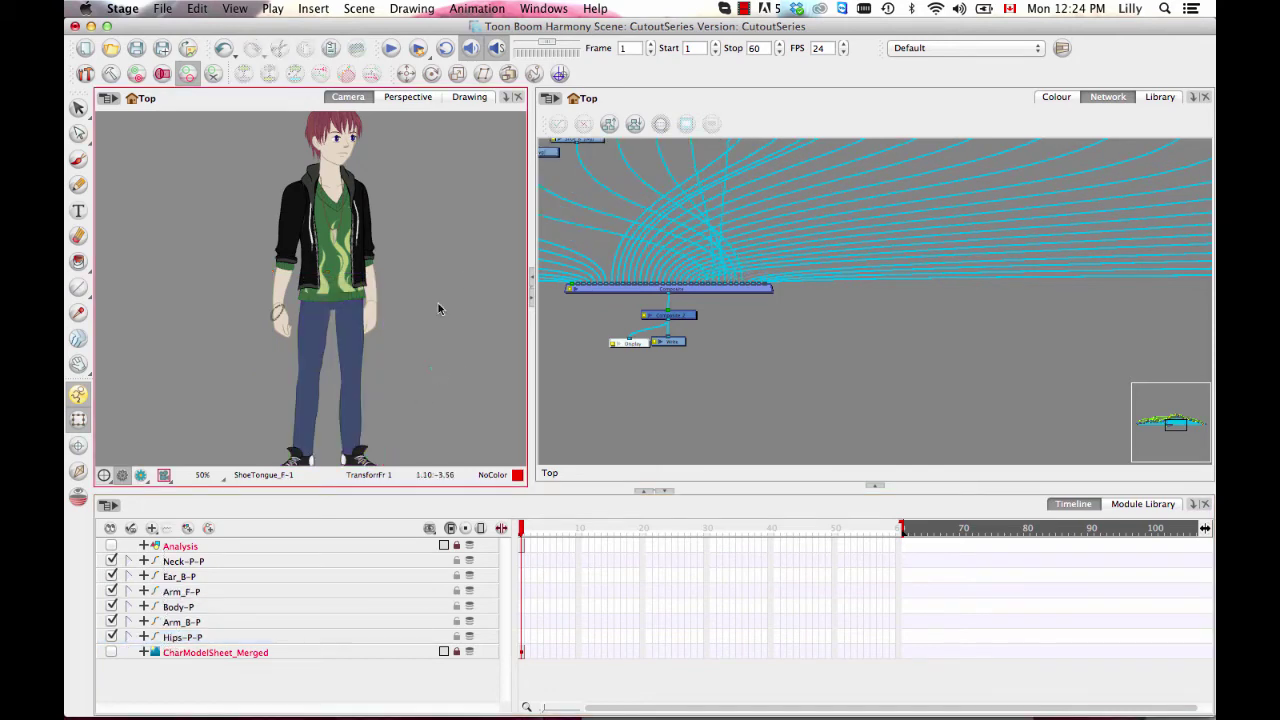
scroll(422, 330, "down", 3)
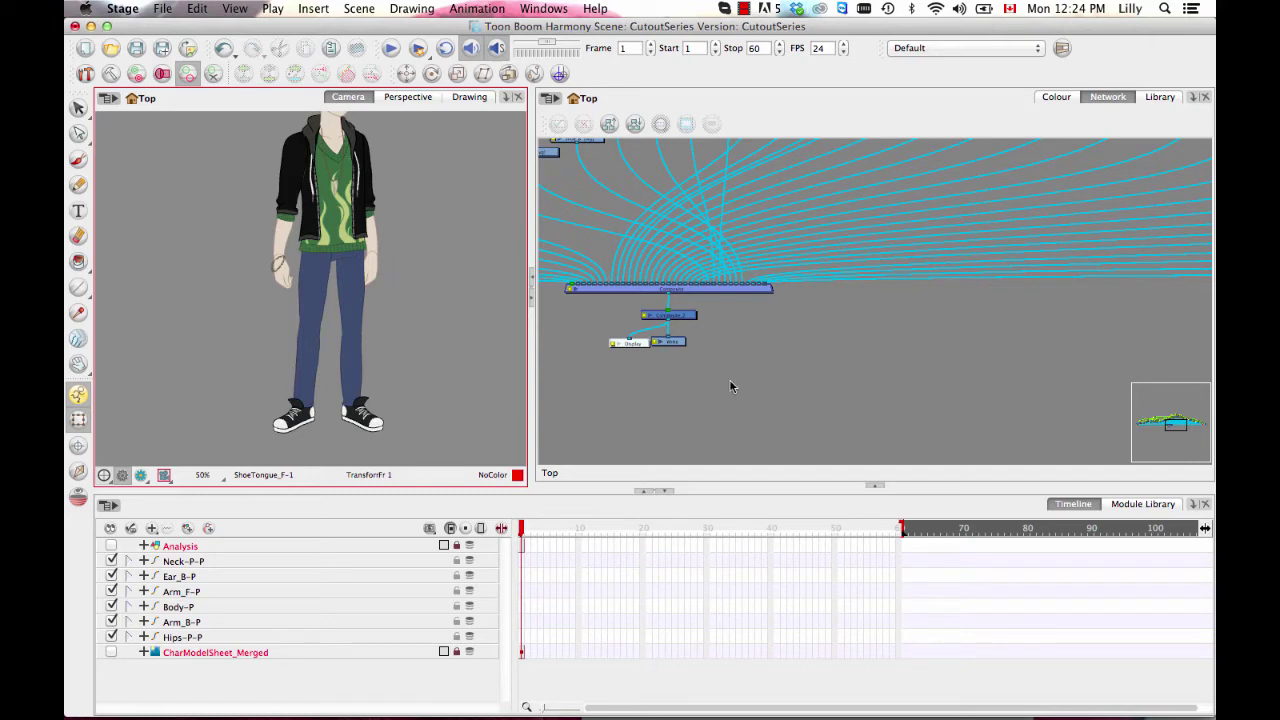
- Select the Display and Write modules in the network and reorder the network to untangle the composite's cables
left_click_drag(700, 377, 671, 345)
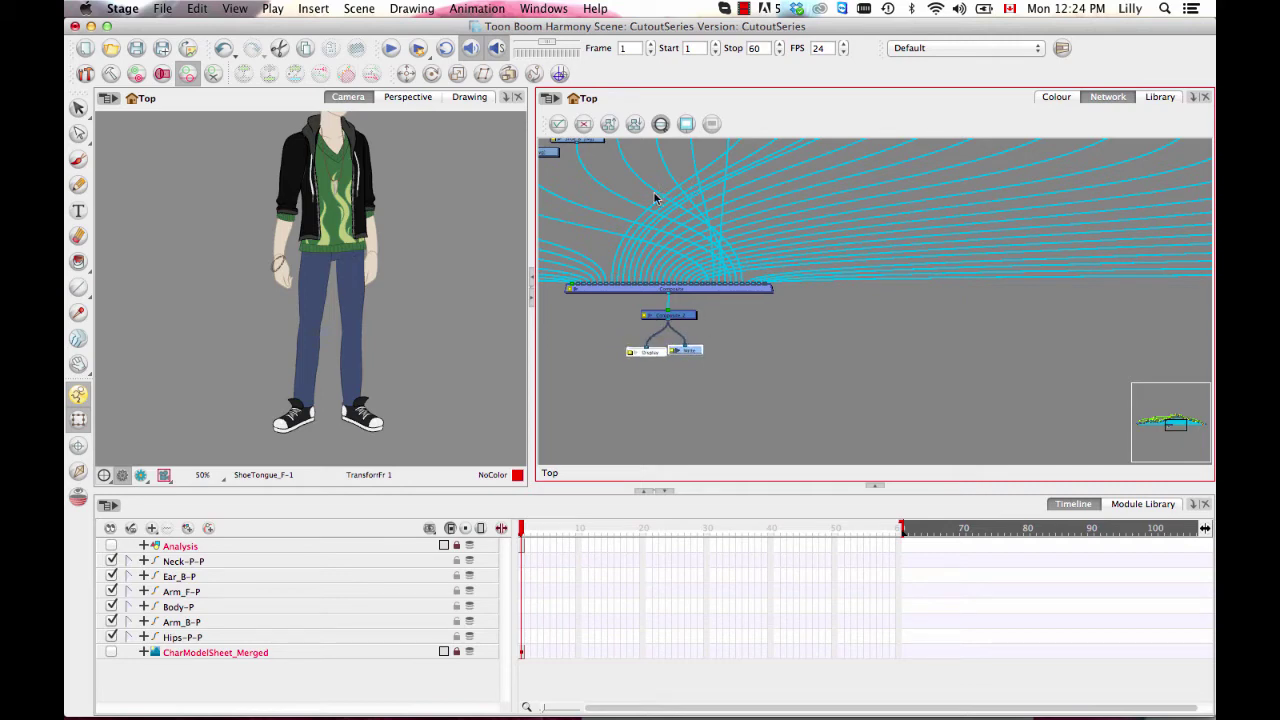
left_click(609, 123)
left_click(607, 391)
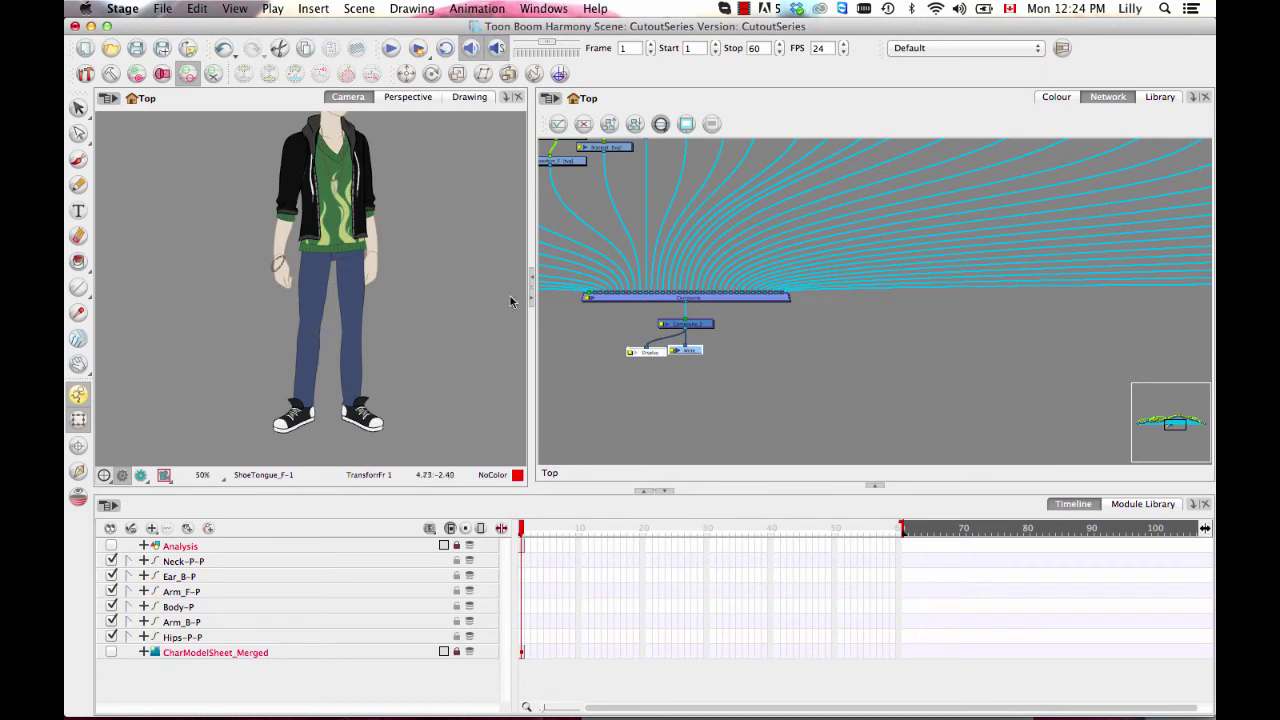
- Enlarge the Network view by narrowing the Camera view and hiding the timeline area, and show the leg and back arm modules
left_click(534, 332)
left_click_drag(512, 330, 367, 330)
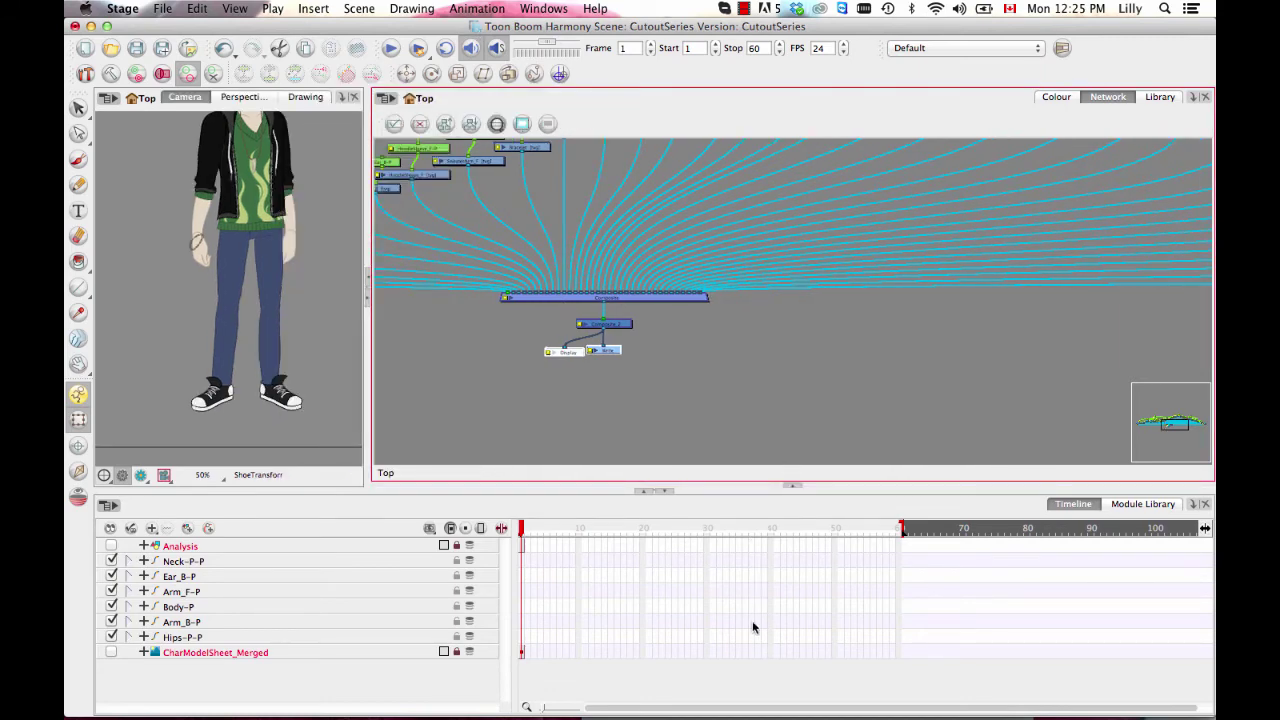
left_click(668, 492)
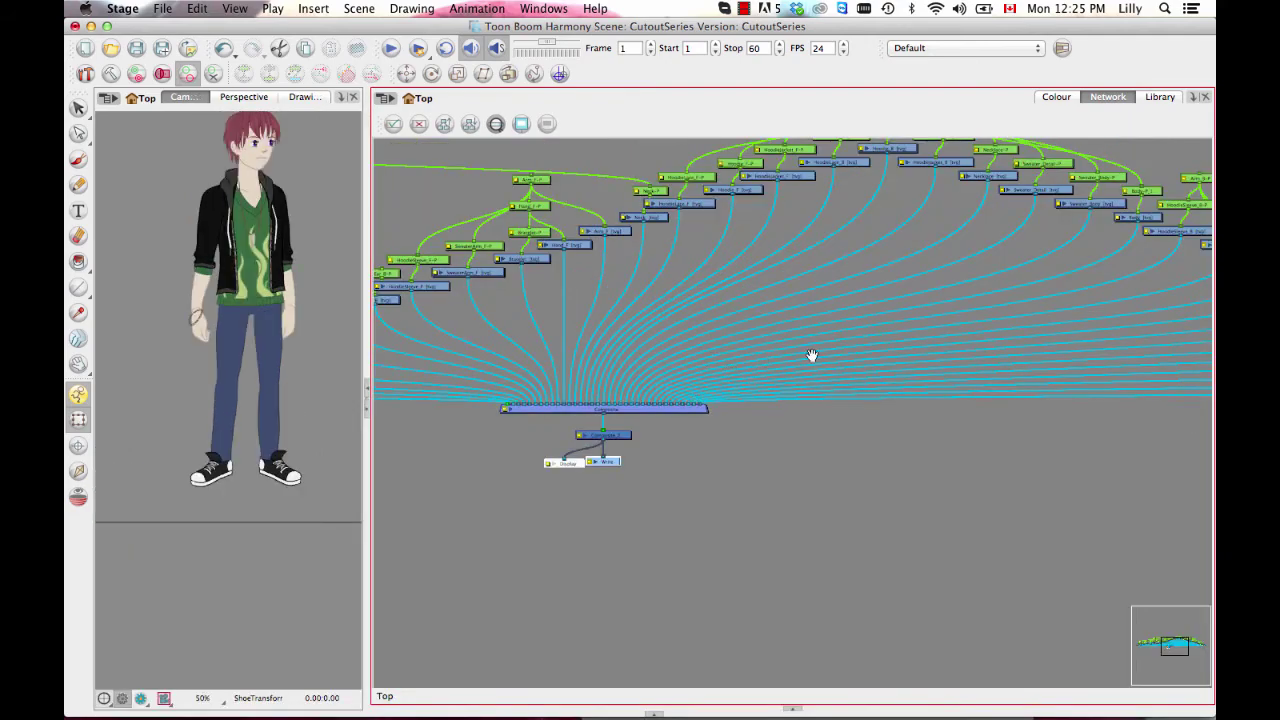
left_click_drag(812, 355, 403, 455)
key("2")
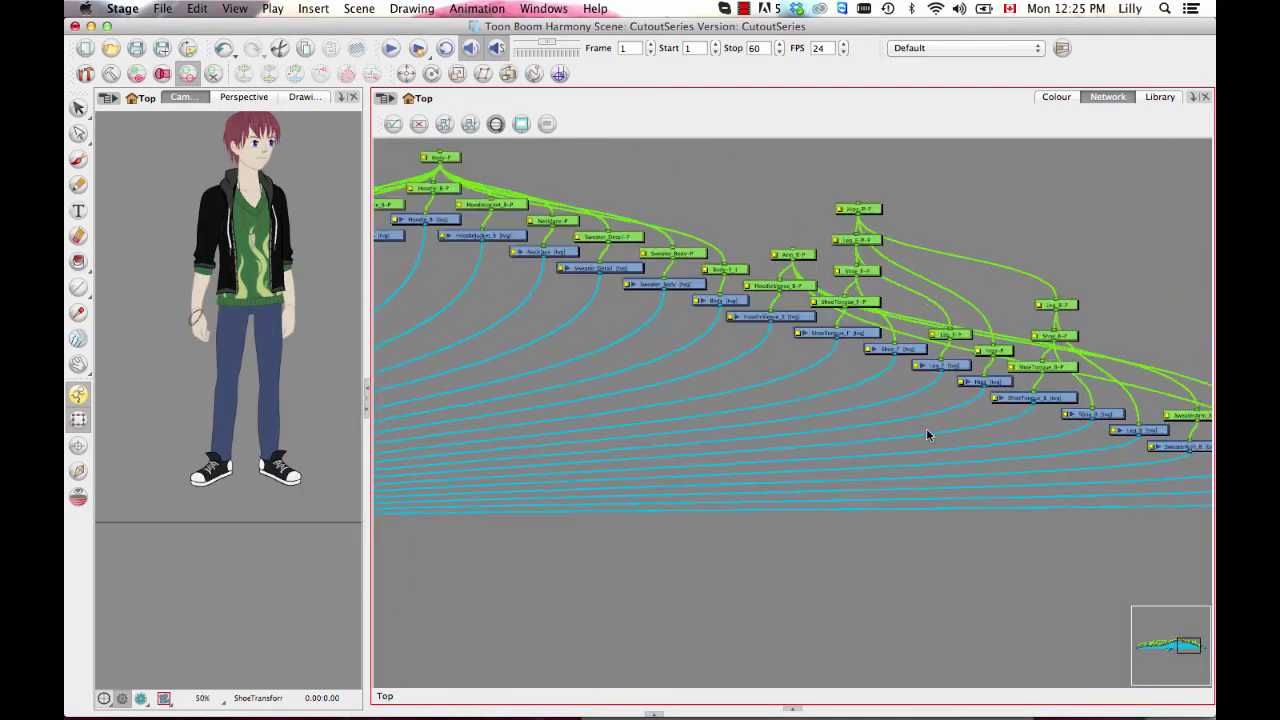
left_click_drag(926, 428, 636, 450)
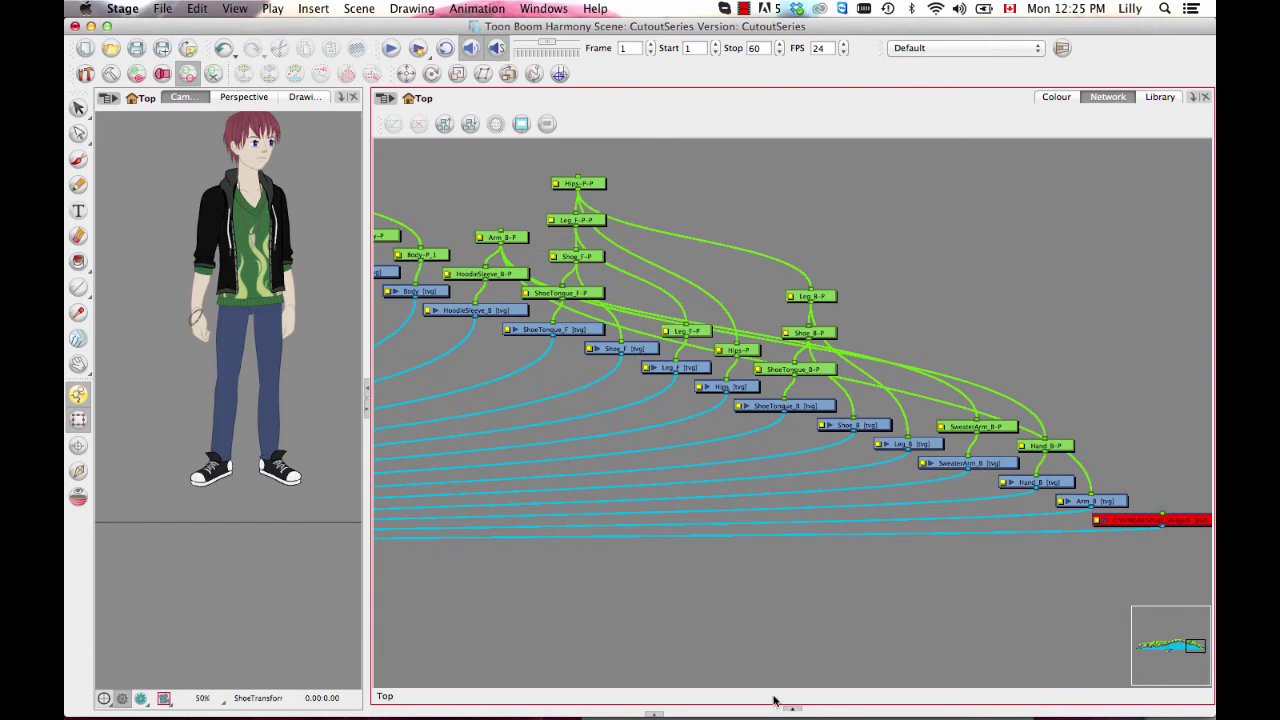
- Add a Composite module below the front leg drawings and set its mode to Pass Through
left_click(655, 712)
left_click(1142, 503)
left_click_drag(538, 575, 592, 379)
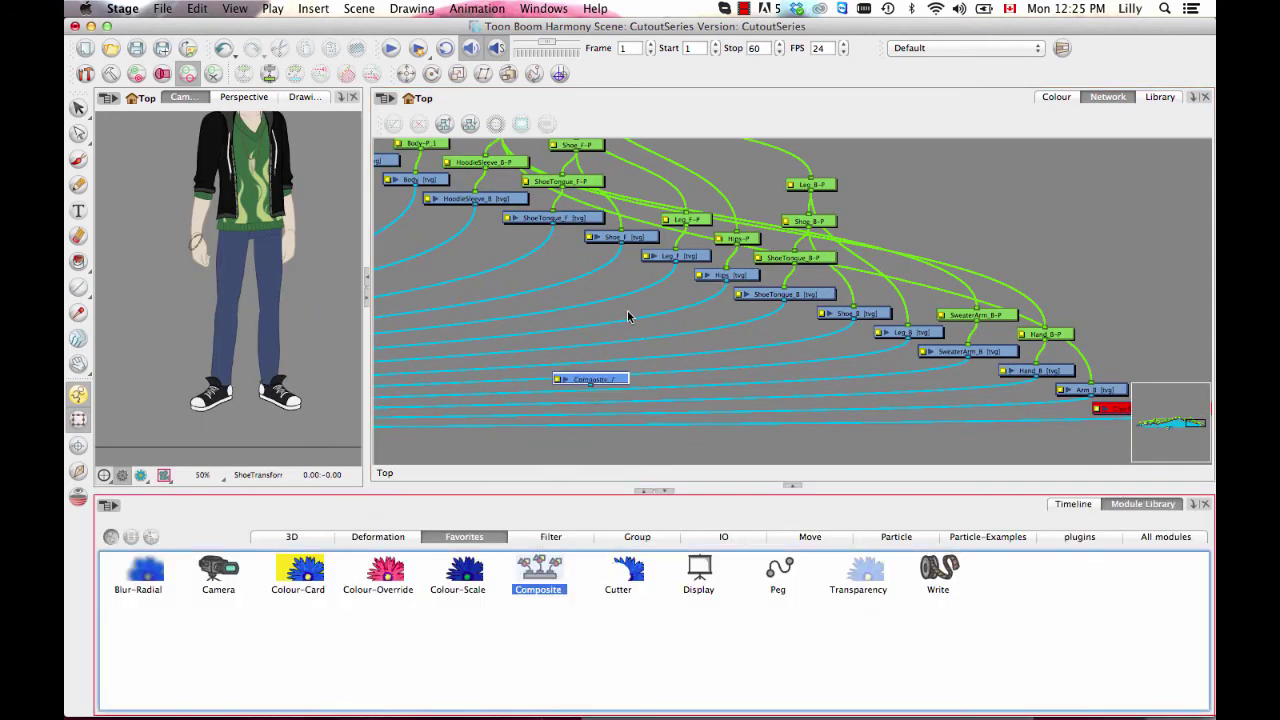
scroll(729, 349, "up", 3)
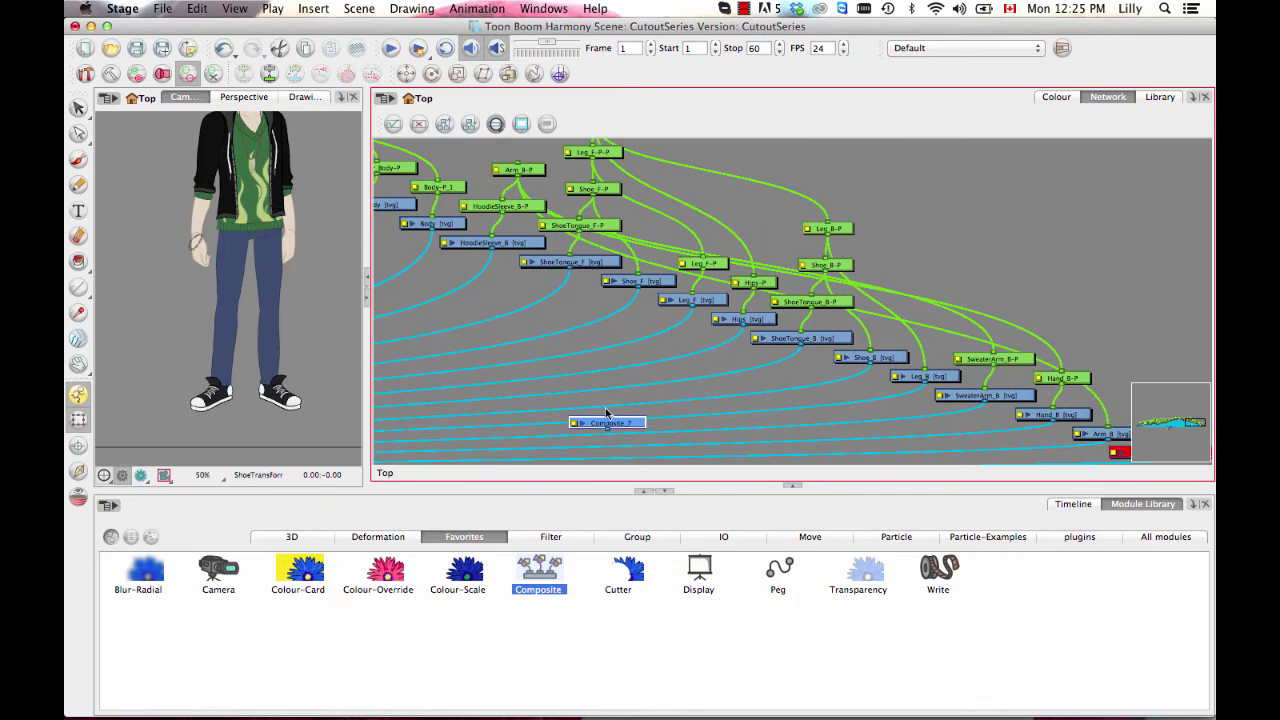
left_click(574, 424)
left_click(990, 177)
left_click(994, 209)
left_click(1079, 449)
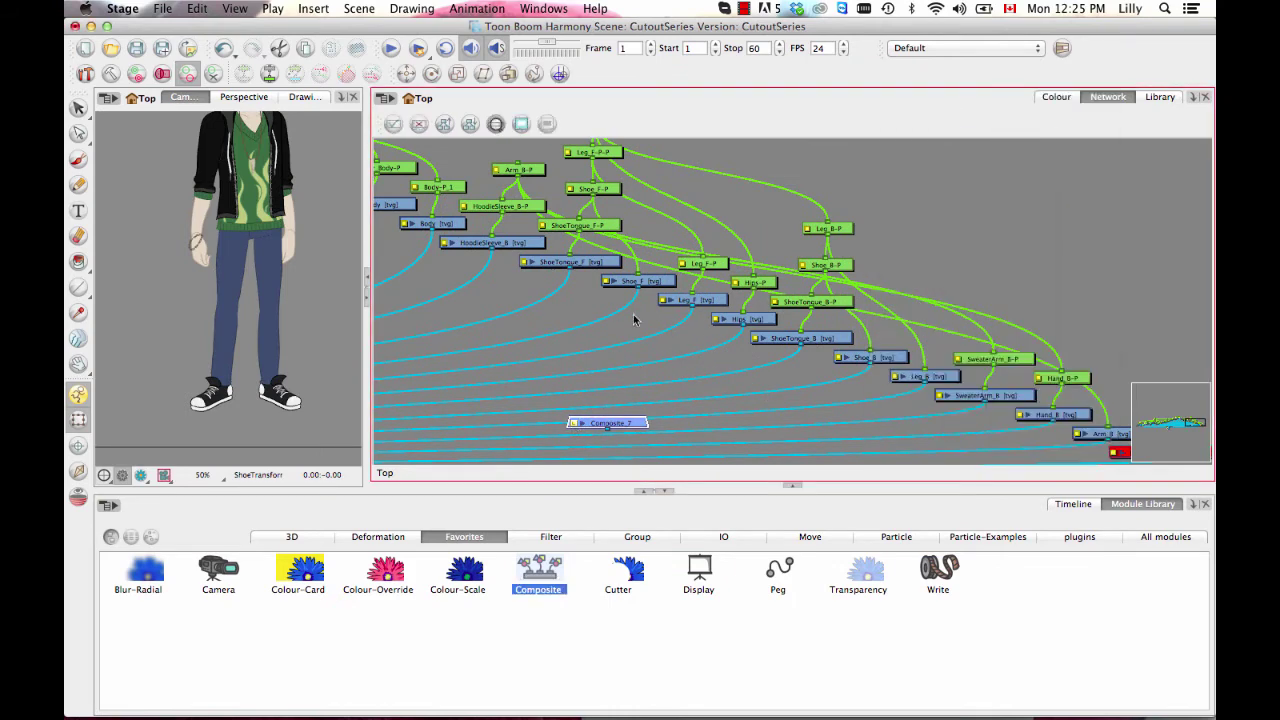
- Connect ShoeTongue_F, Shoe_F and Leg_F to the new front leg composite and link its output to the main Composite
left_click(538, 302)
left_click_drag(538, 305, 608, 420)
left_click_drag(608, 424, 514, 349)
left_click_drag(600, 322, 522, 346)
left_click_drag(610, 344, 530, 346)
left_click_drag(511, 406, 491, 434)
key("1")
key("1")
- Add another Composite module for the back leg and set its mode to Pass Through
left_click_drag(538, 572, 828, 395)
left_click(807, 396)
left_click(990, 177)
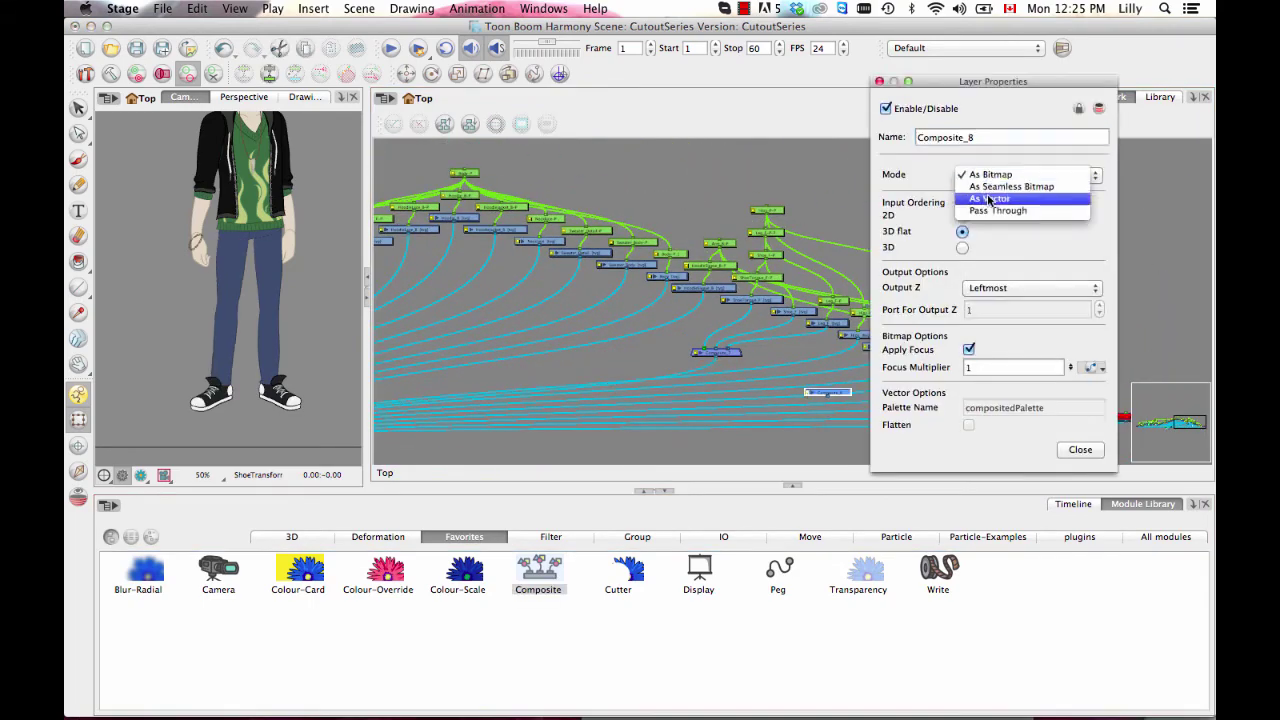
left_click(998, 210)
left_click(1079, 449)
- Connect ShoeTongue_B, Shoe_B and Leg_B to the back leg composite and link its output to the main Composite
key("2")
key("2")
key("2")
left_click_drag(841, 340, 766, 378)
left_click_drag(862, 365, 784, 378)
left_click_drag(985, 364, 800, 378)
left_click_drag(777, 384, 759, 355)
mouse_move(801, 412)
left_mouse_down()
mouse_move(837, 421)
mouse_move(887, 371)
left_mouse_up()
key("1")
key("1")
left_click_drag(866, 344, 393, 388)
- Add a Composite module below the back arm drawings and connect SweaterArm_B, Hand_B and Arm_B to it
left_click_drag(1014, 372, 780, 322)
key("2")
key("2")
key("2")
left_click_drag(545, 576, 725, 366)
left_click_drag(778, 267, 682, 346)
left_click_drag(872, 297, 737, 346)
left_click_drag(949, 320, 741, 350)
- Set the back arm composite to Pass Through and link its output to the main Composite
left_click(655, 360)
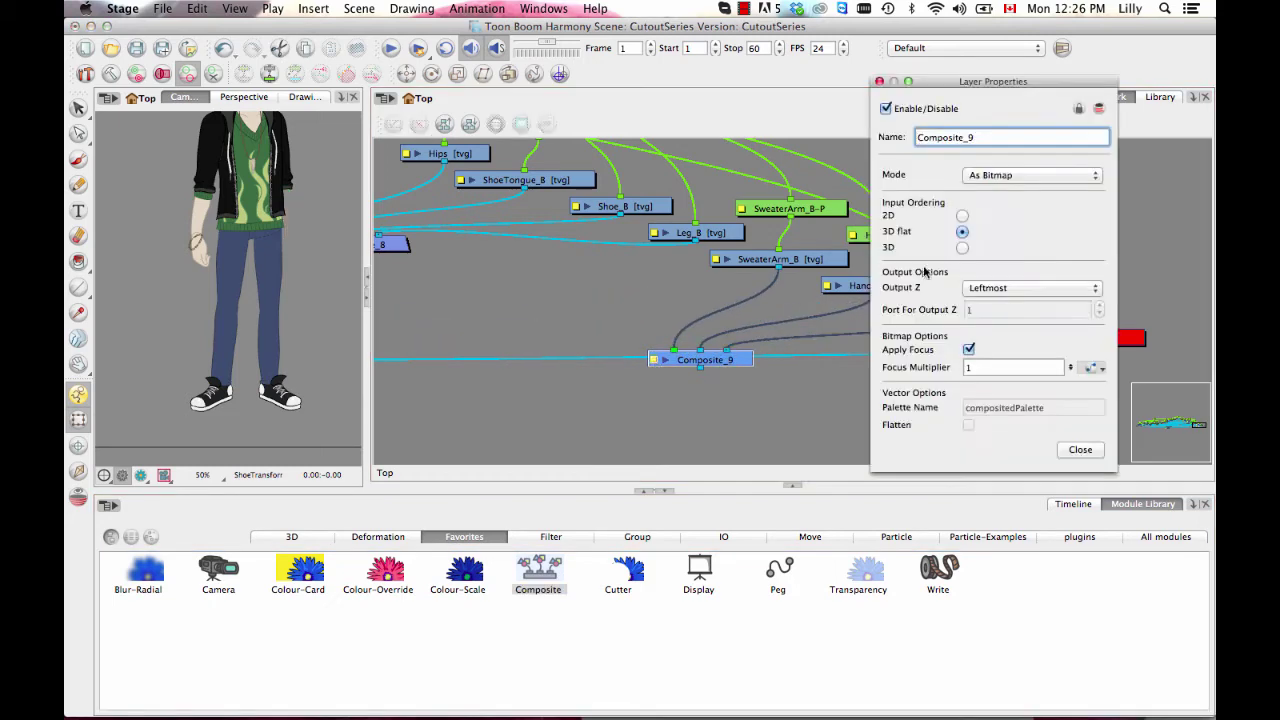
left_click(1031, 175)
left_click(1000, 213)
left_click(1078, 449)
key("1")
key("1")
left_click_drag(817, 336, 757, 307)
left_click_drag(756, 311, 402, 347)
- Add a Composite module below the Body-P group and set its mode to Pass Through
left_click(562, 424)
key("2")
key("2")
left_click_drag(783, 178, 802, 361)
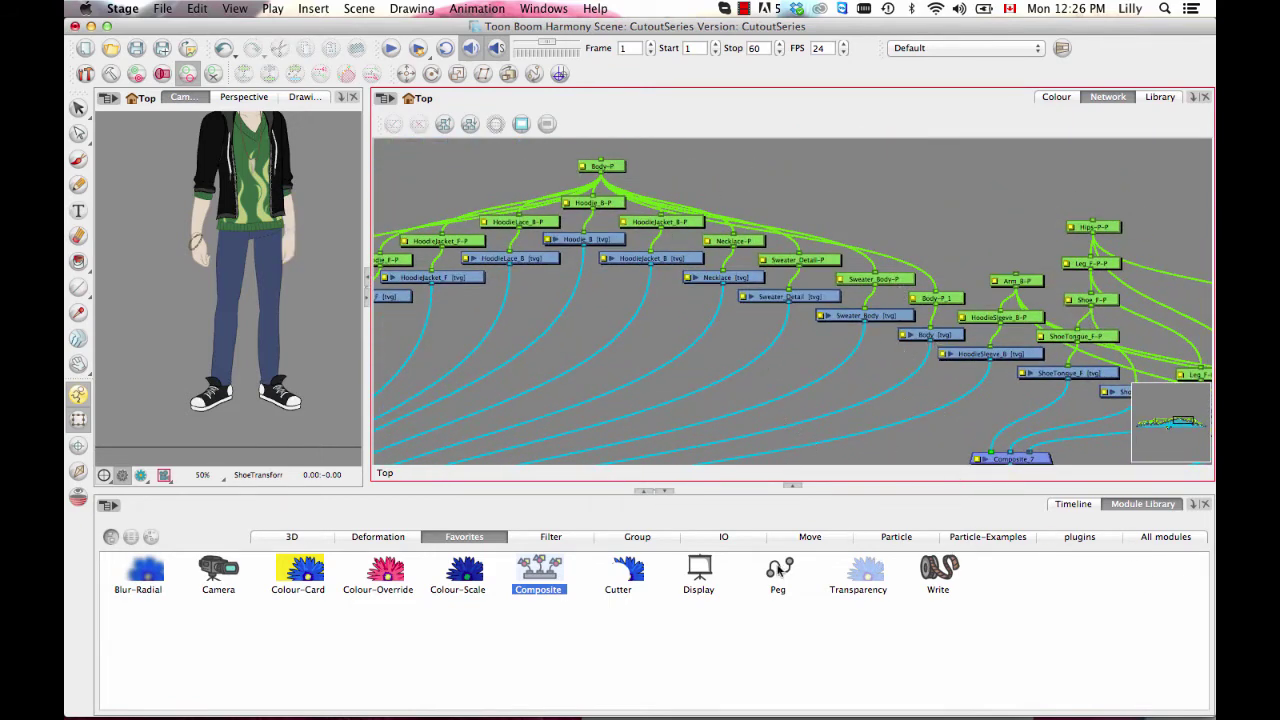
left_click_drag(535, 577, 766, 396)
double_click(766, 392)
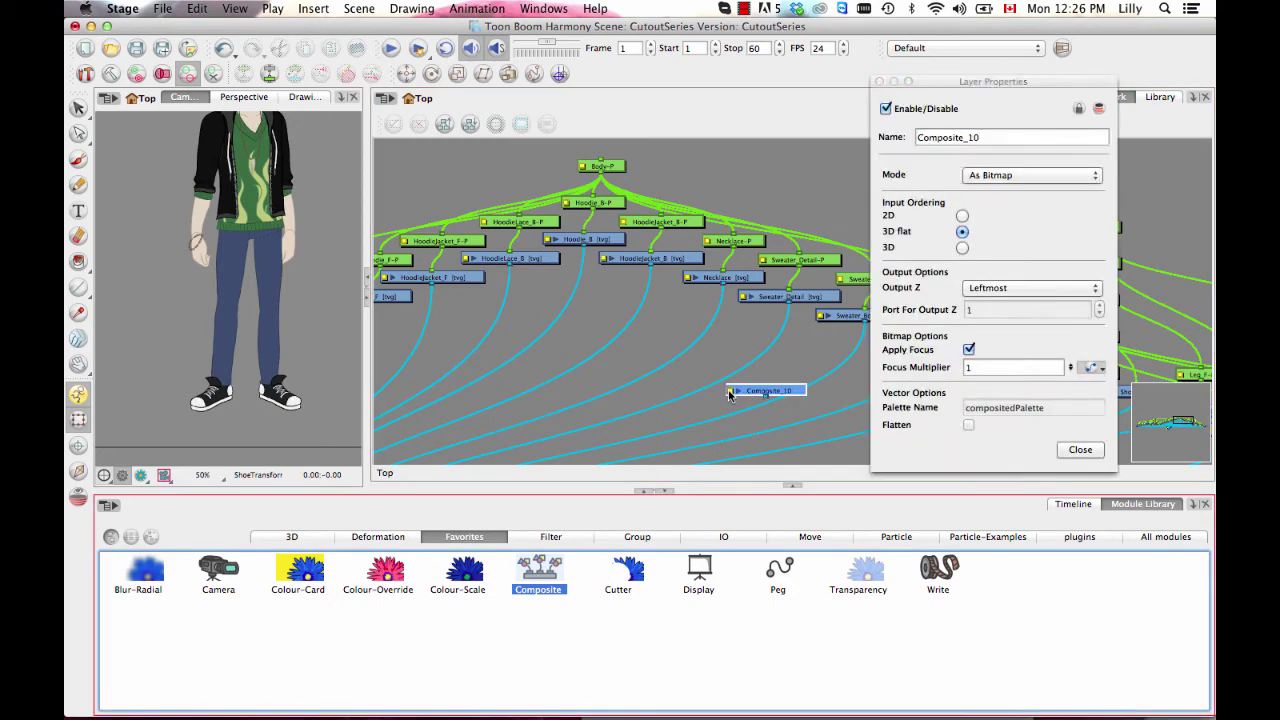
left_click(990, 177)
left_click(992, 210)
left_click(1080, 450)
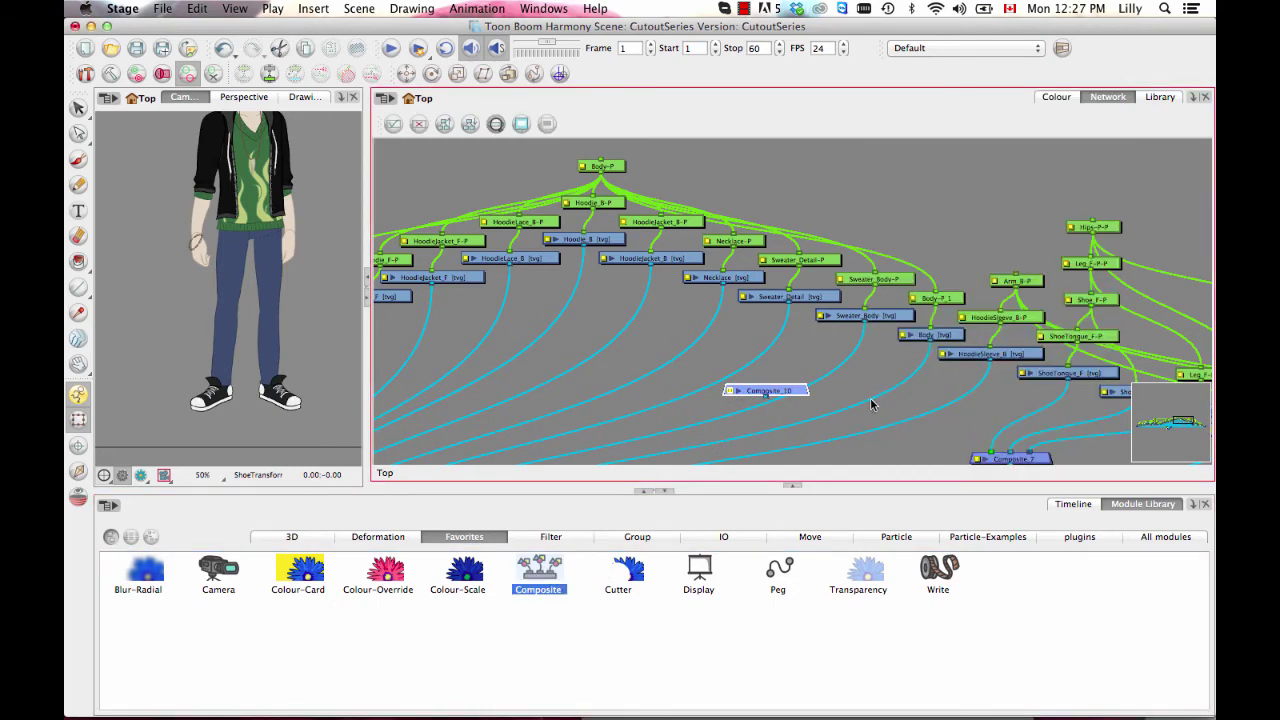
- Connect Body, Sweater_Body and Sweater_Detail to the body composite and link its output to the main Composite
left_click_drag(871, 400, 780, 389)
left_click_drag(853, 341, 759, 389)
left_click_drag(782, 331, 746, 388)
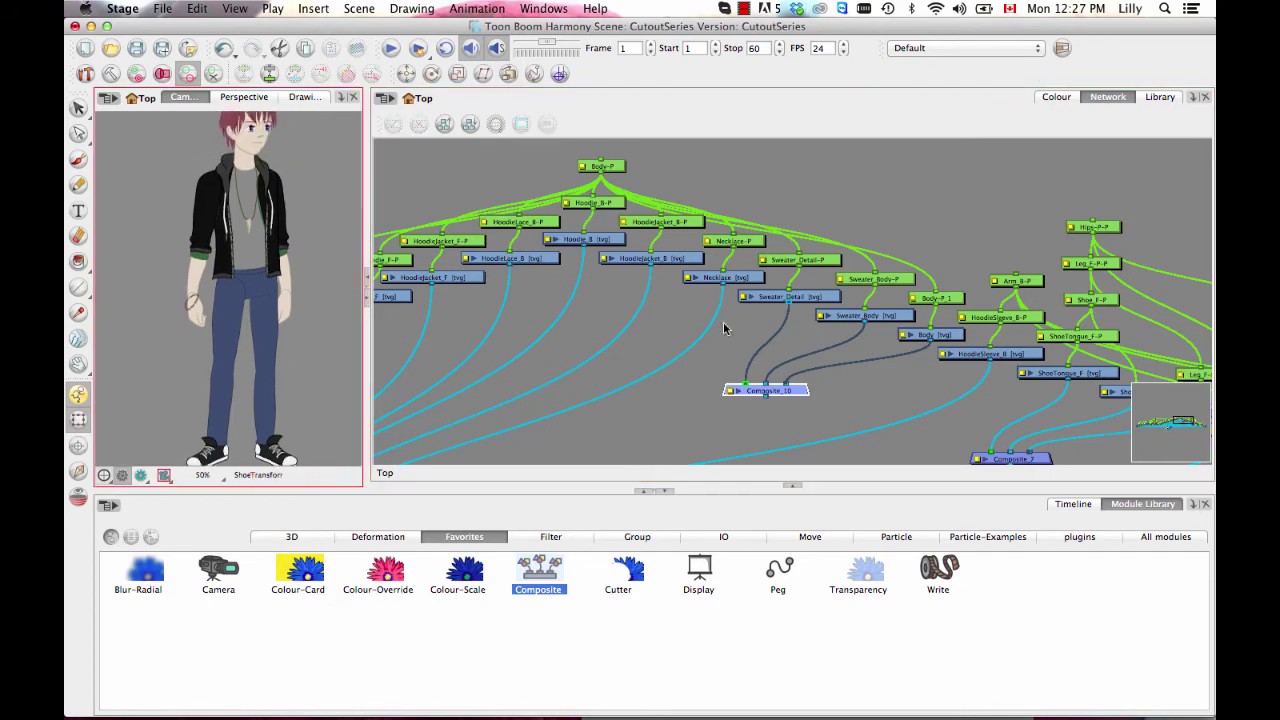
left_click_drag(786, 400, 893, 309)
key("1")
left_click_drag(894, 306, 514, 443)
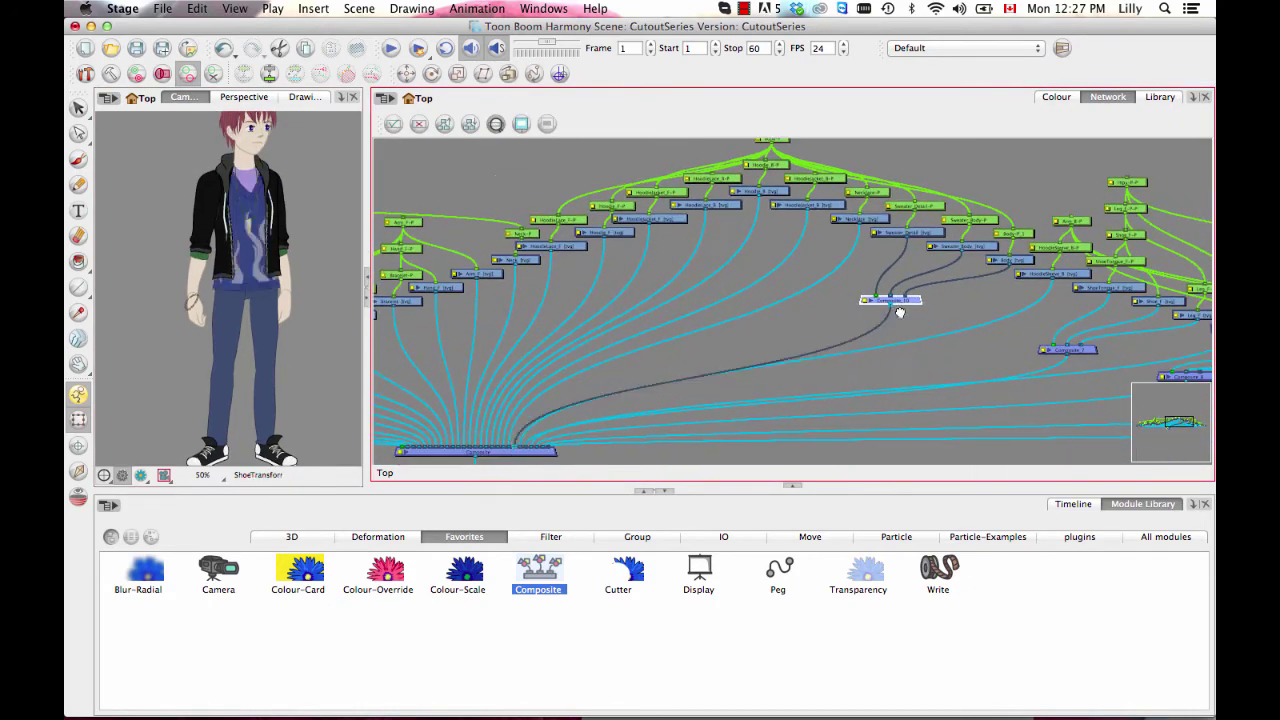
- Reroute the Necklace drawing and all the hoodie, hoodie jacket and hoodie lace drawings into the body composite
key("2")
left_click_drag(820, 260, 845, 326)
left_click_drag(732, 274, 843, 326)
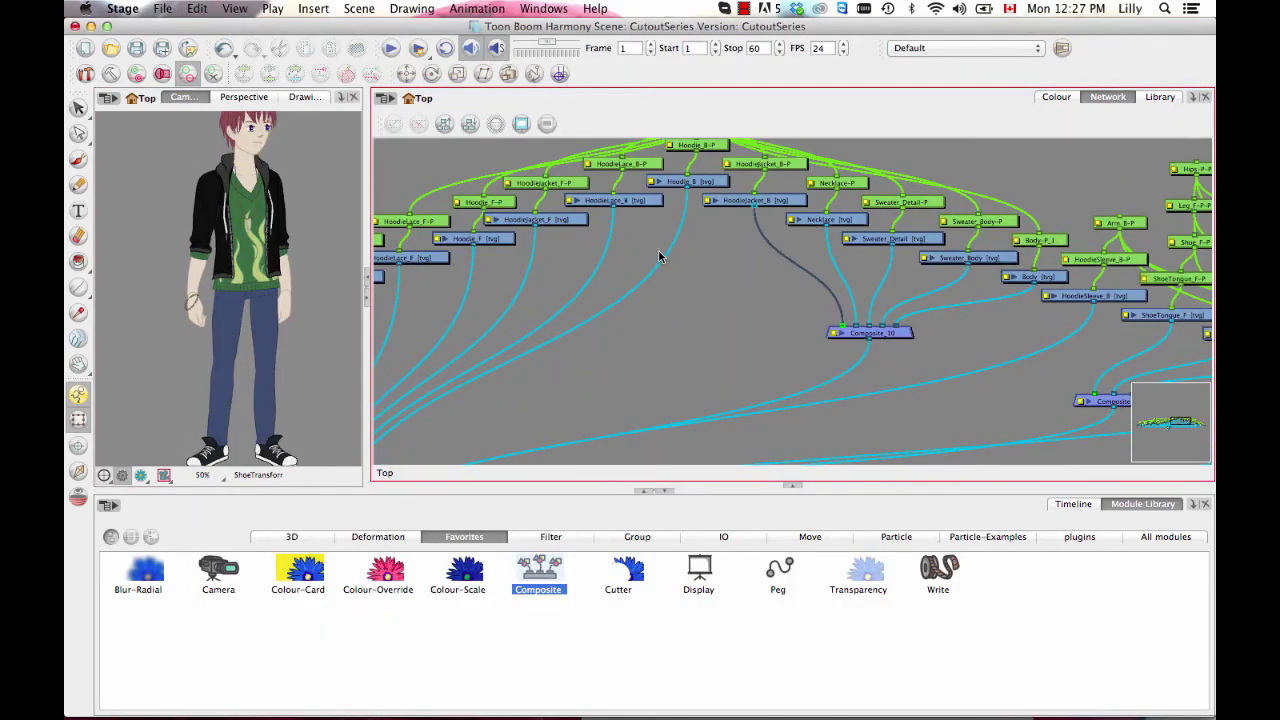
left_click_drag(668, 268, 839, 326)
left_click_drag(598, 276, 838, 326)
left_click_drag(531, 272, 837, 326)
left_click_drag(471, 280, 835, 326)
left_click_drag(394, 321, 834, 326)
left_click(869, 333)
- Move Arm_B-P and its HoodieSleeve_B modules over the other back arm parts and connect HoodieSleeve_B to the back arm composite
left_click_drag(698, 287, 917, 271)
left_click_drag(727, 190, 734, 126)
left_click_drag(766, 337, 329, 237)
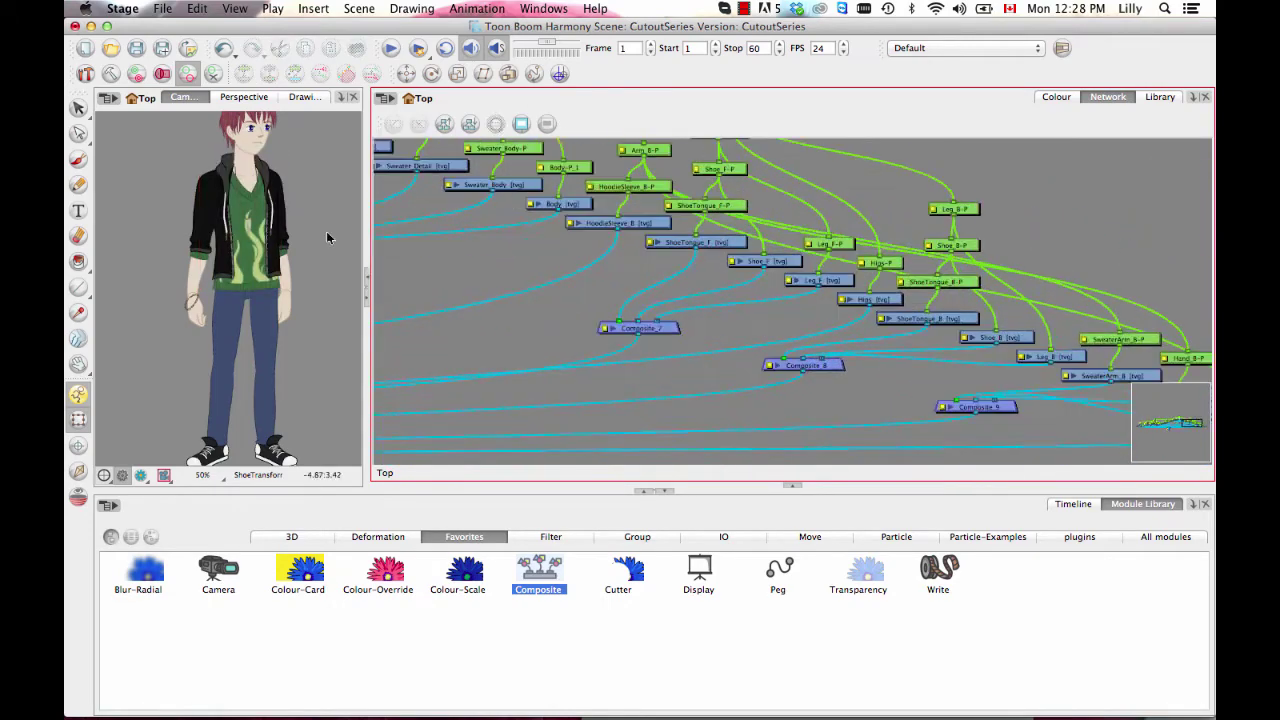
left_click(608, 218)
left_click_drag(631, 287, 587, 313)
left_click_drag(560, 262, 602, 165)
left_click_drag(565, 243, 1080, 283)
left_click_drag(960, 340, 772, 263)
left_click_drag(738, 351, 776, 360)
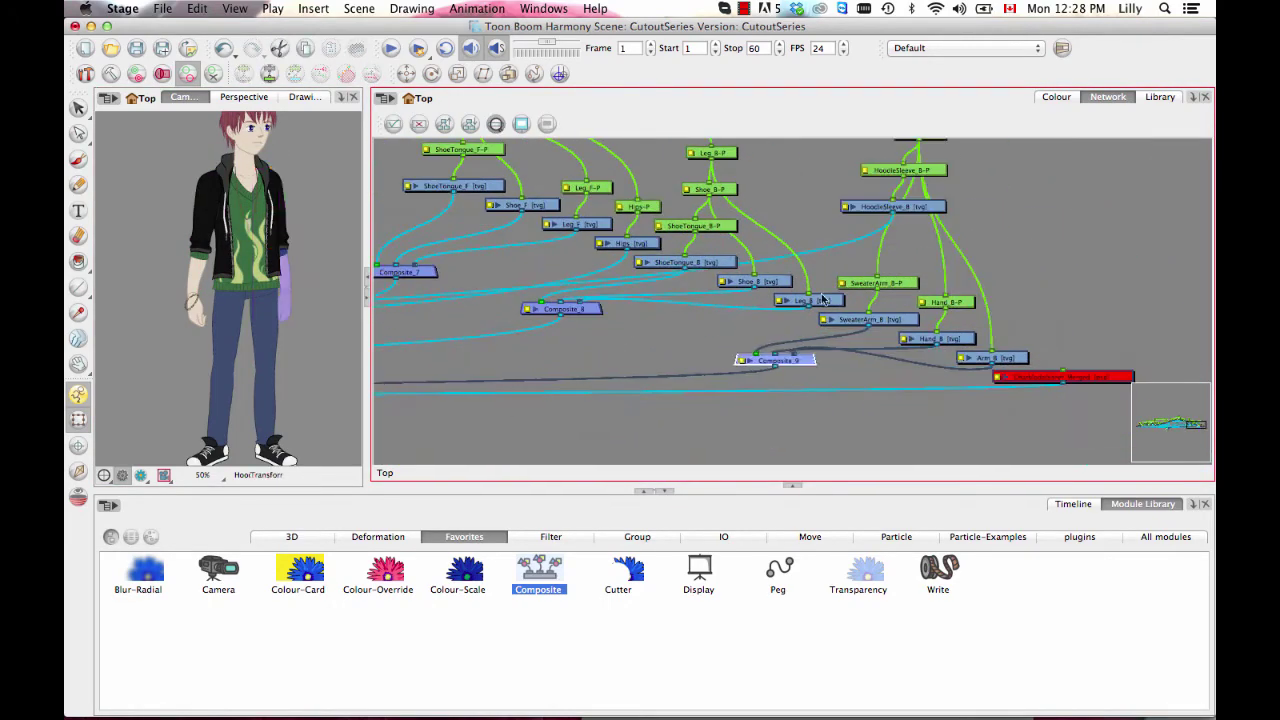
left_click_drag(790, 247, 755, 354)
- Move the CharModelSheet_Merged module down out of the way and set the back arm modules apart as a compact group
left_click_drag(1060, 377, 1060, 455)
left_click_drag(979, 353, 722, 297)
left_click_drag(777, 314, 904, 224)
left_click_drag(668, 391, 842, 325)
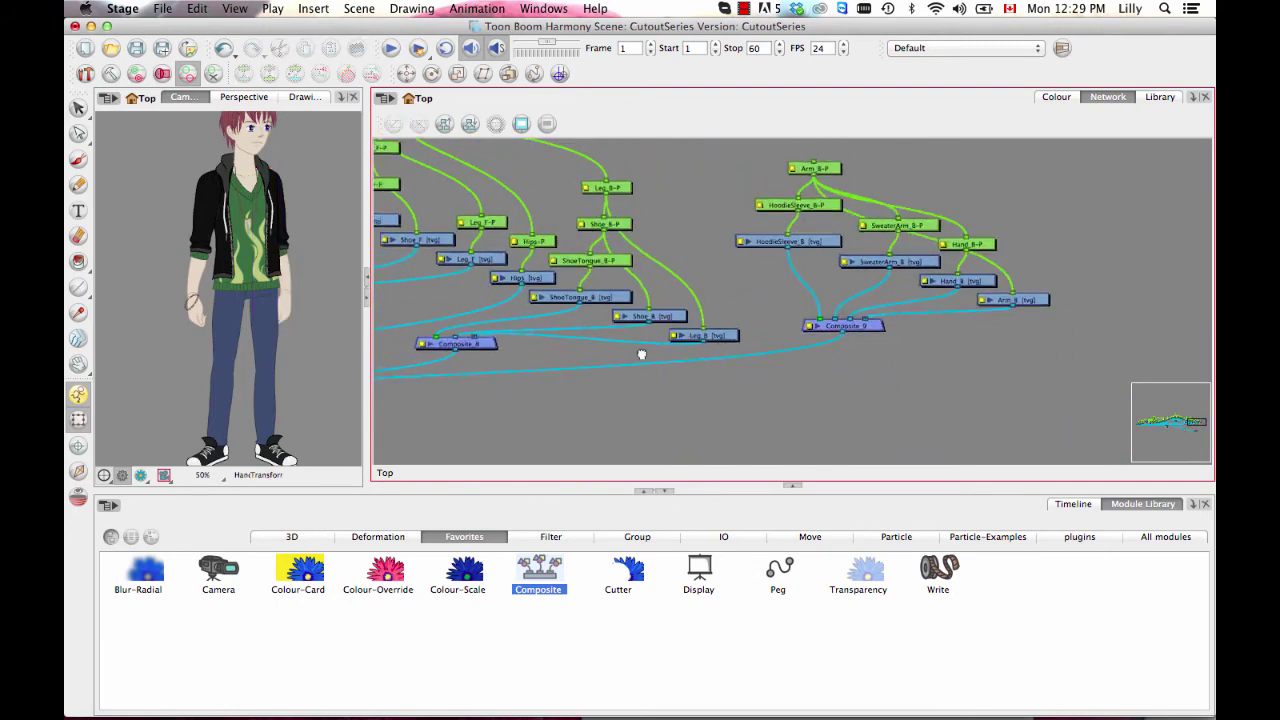
- Space out the front leg, hips and back leg modules and centre the Hips-P-P peg above them
left_click_drag(640, 354, 828, 401)
left_click_drag(650, 392, 806, 431)
left_click_drag(640, 260, 728, 305)
left_click_drag(532, 155, 757, 358)
left_click_drag(759, 355, 711, 329)
left_click_drag(570, 398, 621, 369)
left_click_drag(640, 190, 641, 284)
left_click_drag(610, 236, 799, 187)
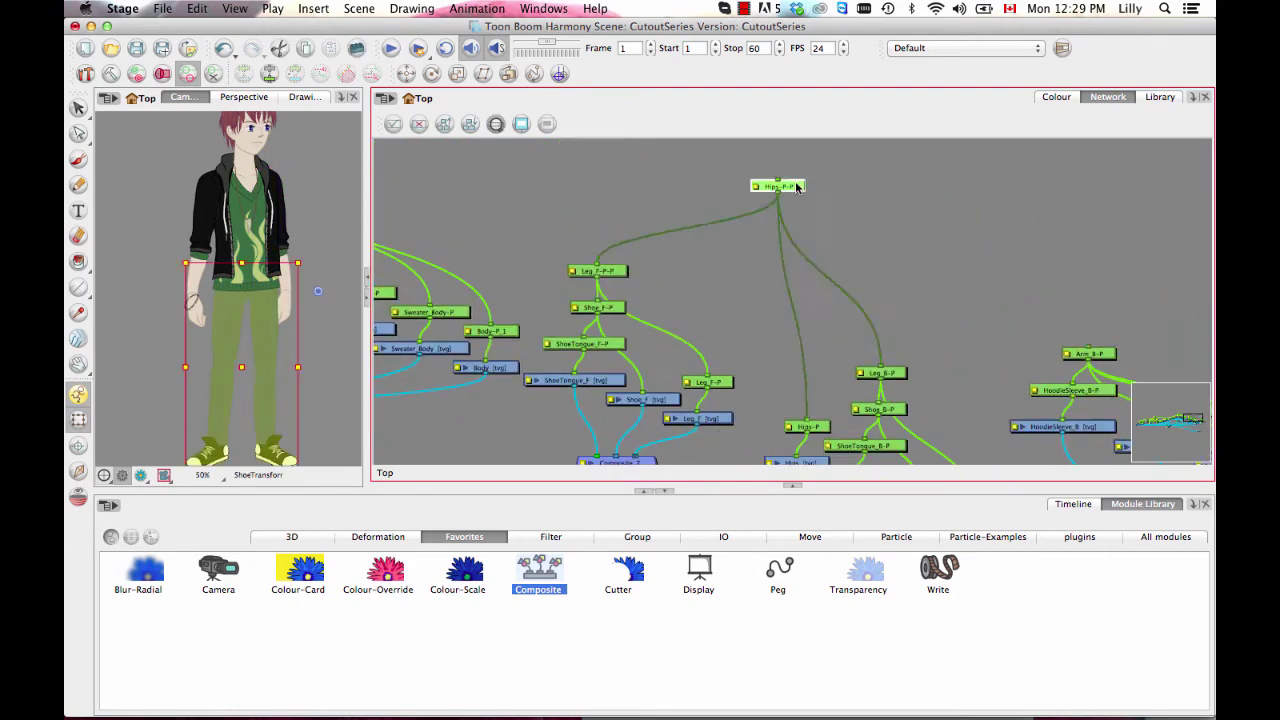
left_click_drag(605, 271, 658, 325)
- Add a Composite module below the front arm drawings and set its mode to Pass Through
left_click_drag(430, 330, 900, 363)
left_click_drag(450, 420, 898, 349)
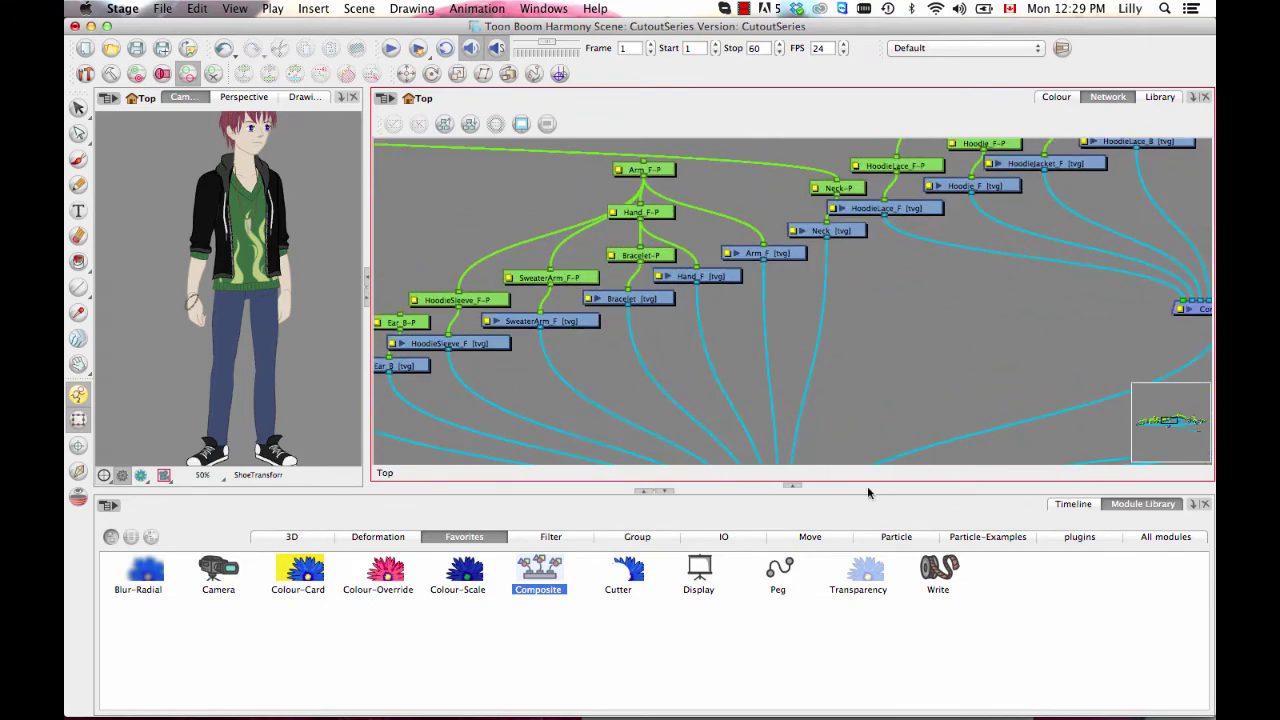
left_click(594, 381)
left_click(1032, 175)
left_click(1010, 210)
left_click_drag(539, 571, 771, 336)
left_click(880, 82)
- Connect HoodieSleeve_F, SweaterArm_F, Bracelet, Hand_F and Arm_F to the front arm composite
left_click_drag(623, 314, 785, 300)
left_click_drag(790, 306, 722, 326)
left_click_drag(797, 290, 728, 326)
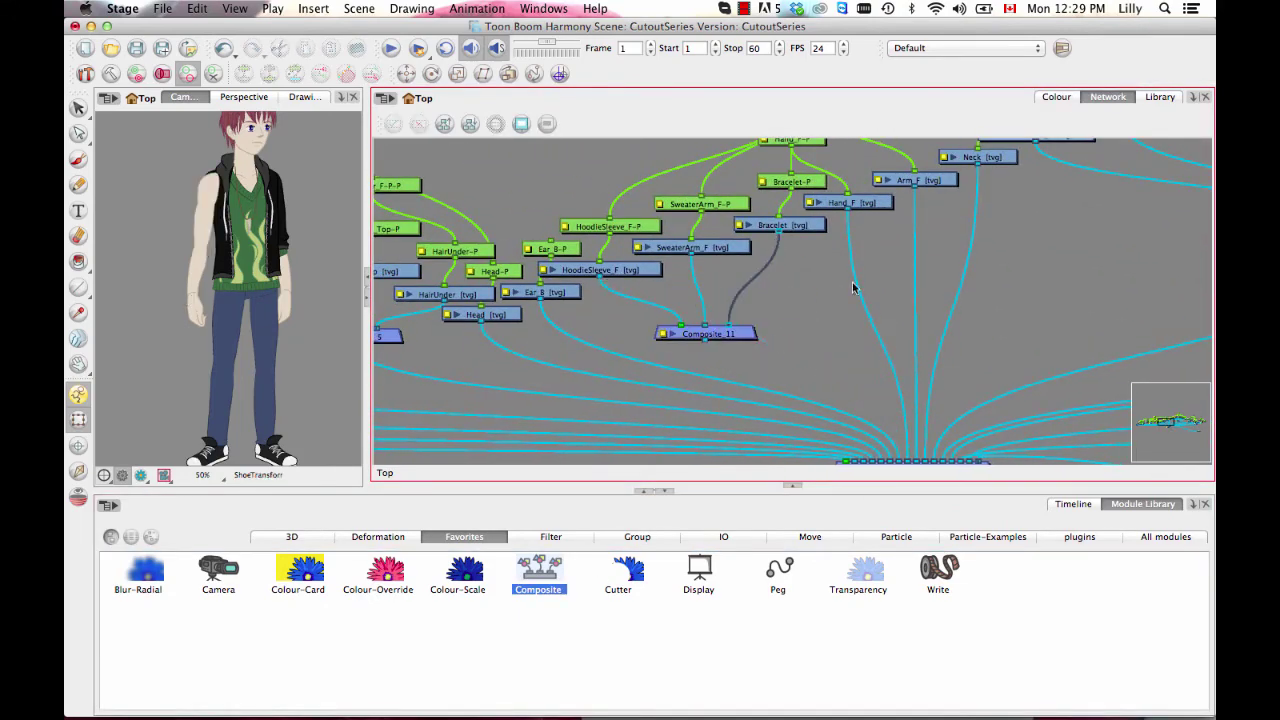
left_click_drag(854, 286, 733, 327)
left_click_drag(918, 280, 740, 330)
scroll(730, 172, "down", 5)
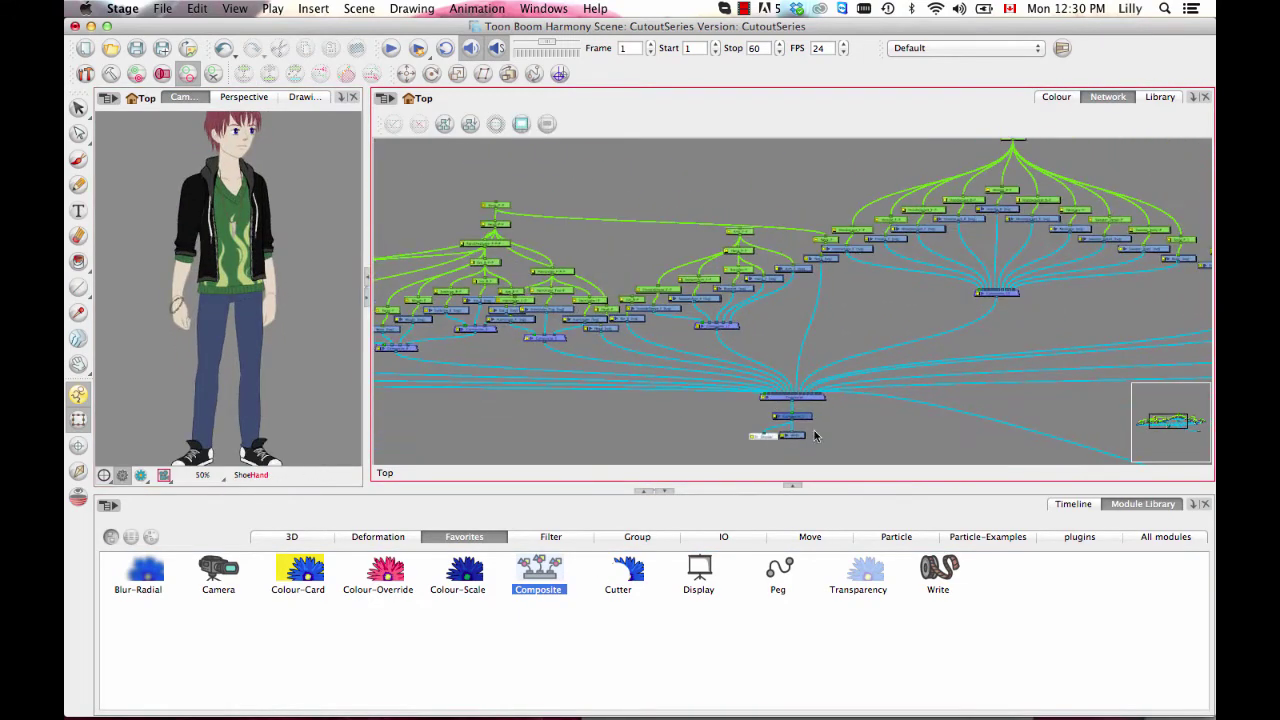
left_click_drag(811, 254, 626, 208)
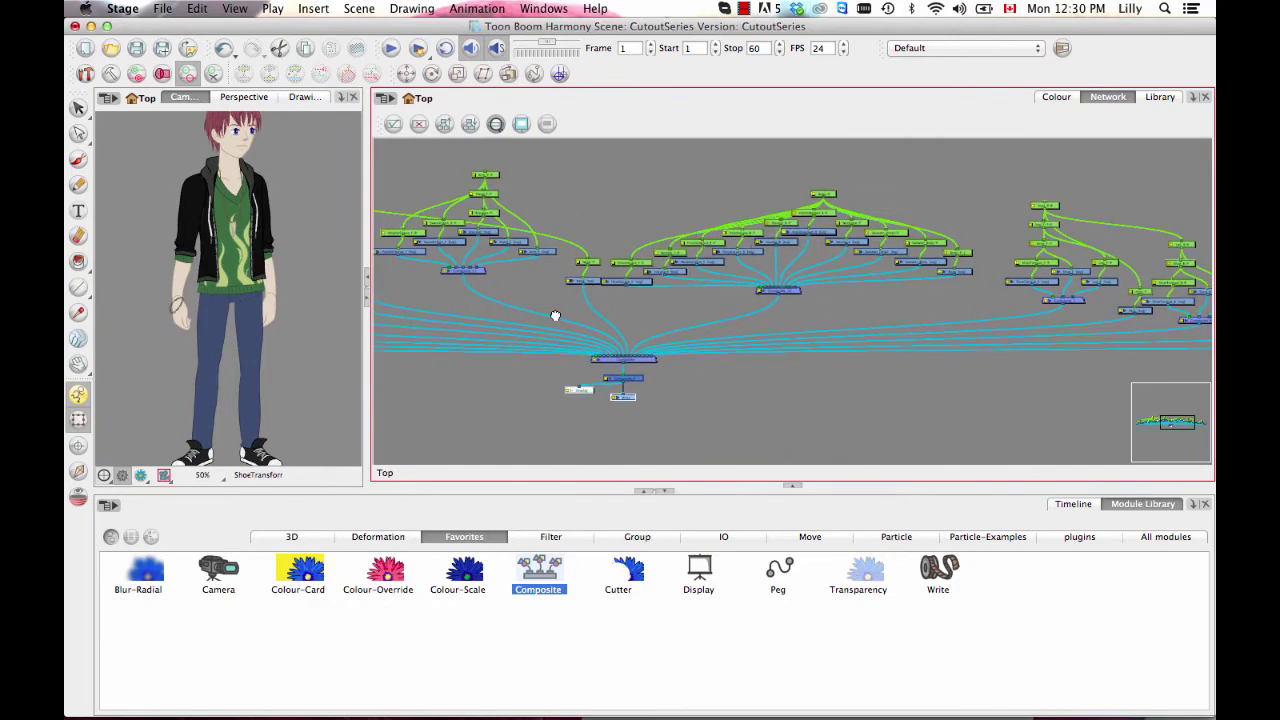
- Move the Ear_F-P peg and Ear_F drawing away from the HairOver modules to below the Eyebrow_F drawing
scroll(943, 323, "up", 5)
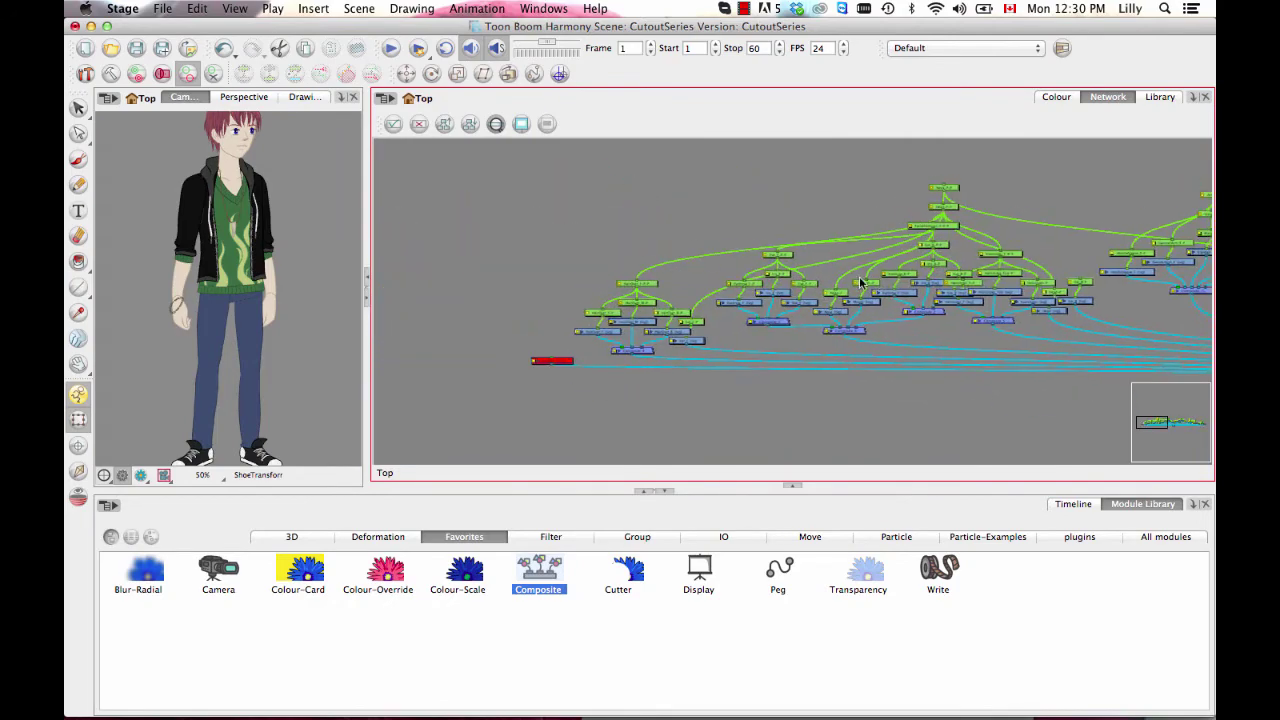
scroll(860, 283, "up", 6)
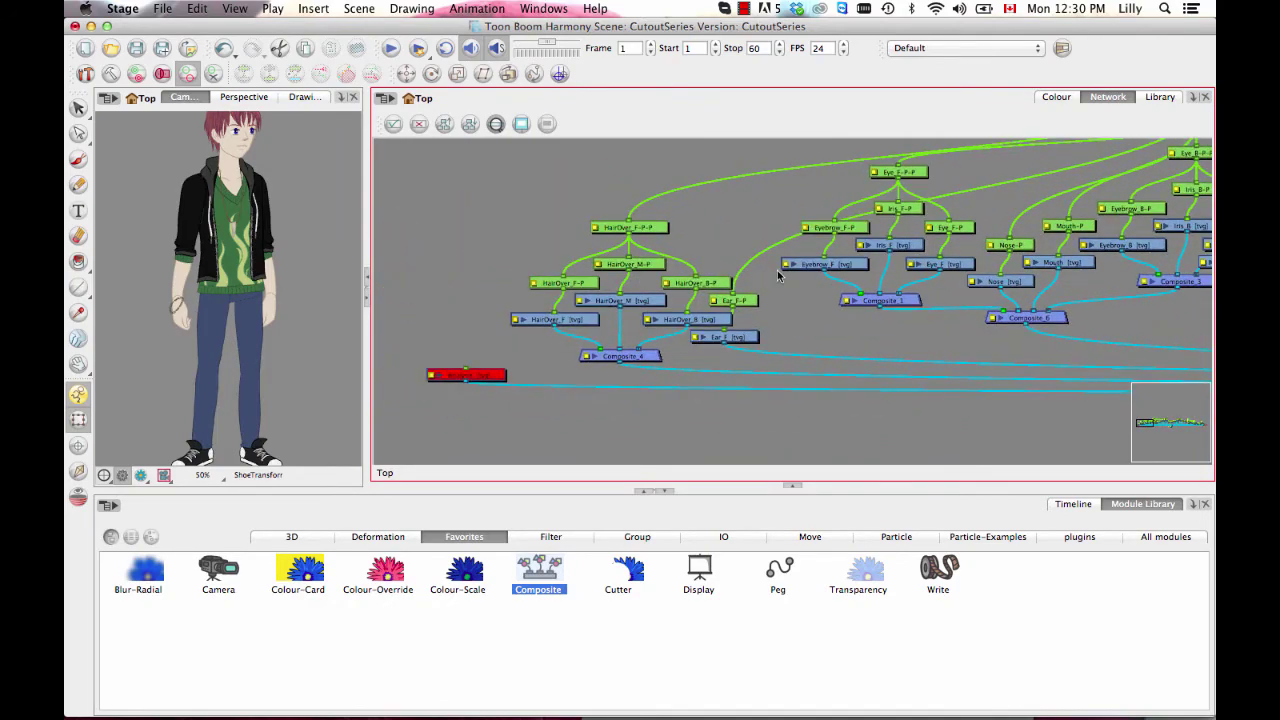
scroll(779, 276, "up", 2)
left_click_drag(696, 309, 868, 399)
left_click(578, 193)
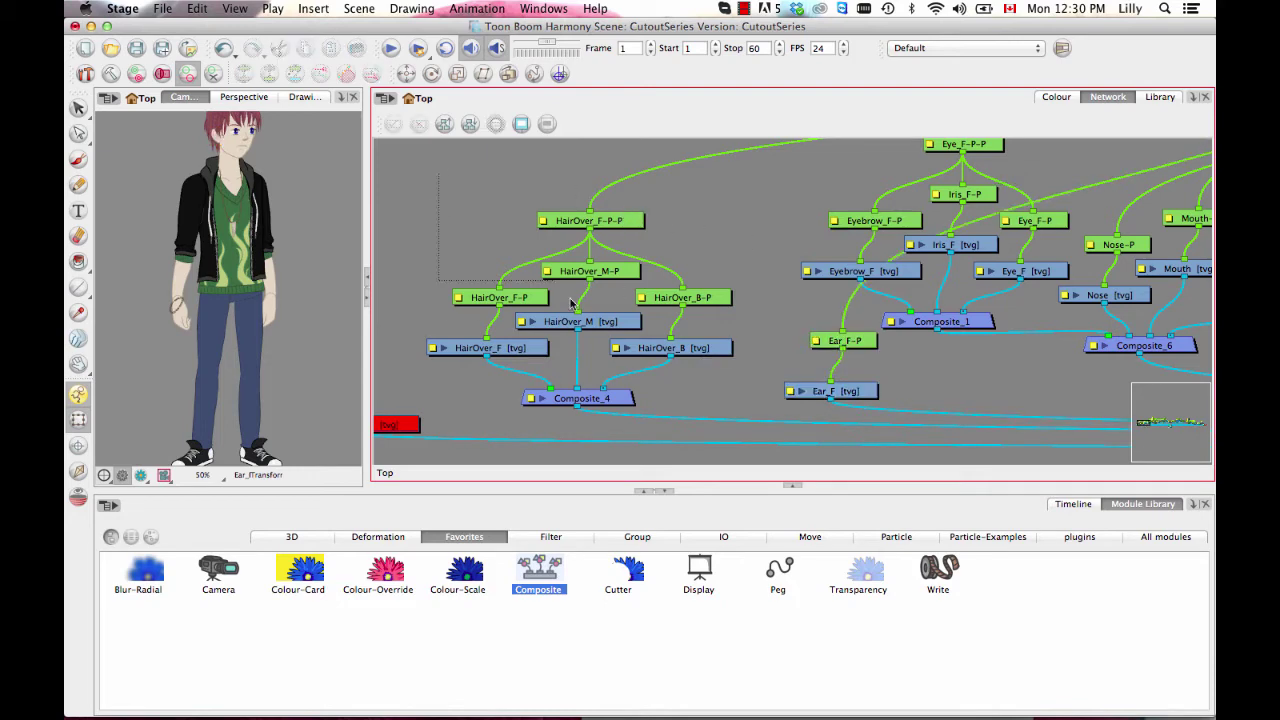
- Group the HairOver pegs, drawings and their composite, and name the group HairFront-G
left_click_drag(570, 302, 680, 398)
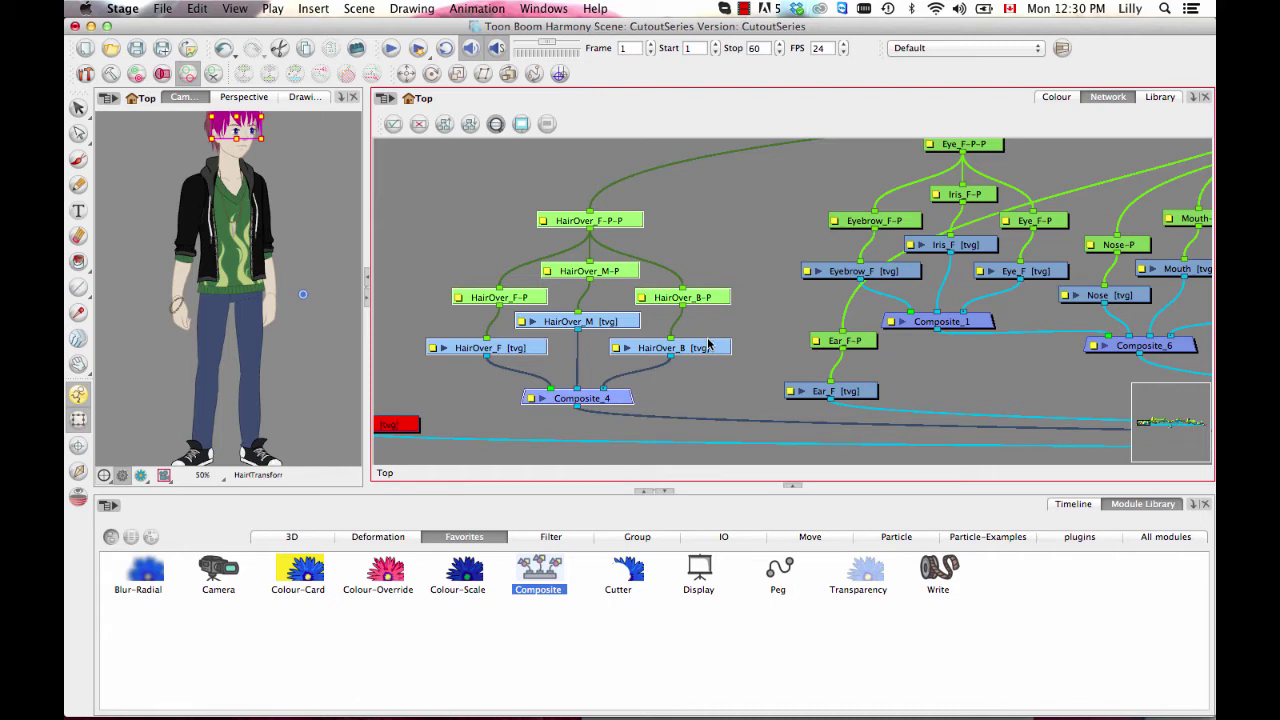
left_click_drag(278, 162, 283, 251)
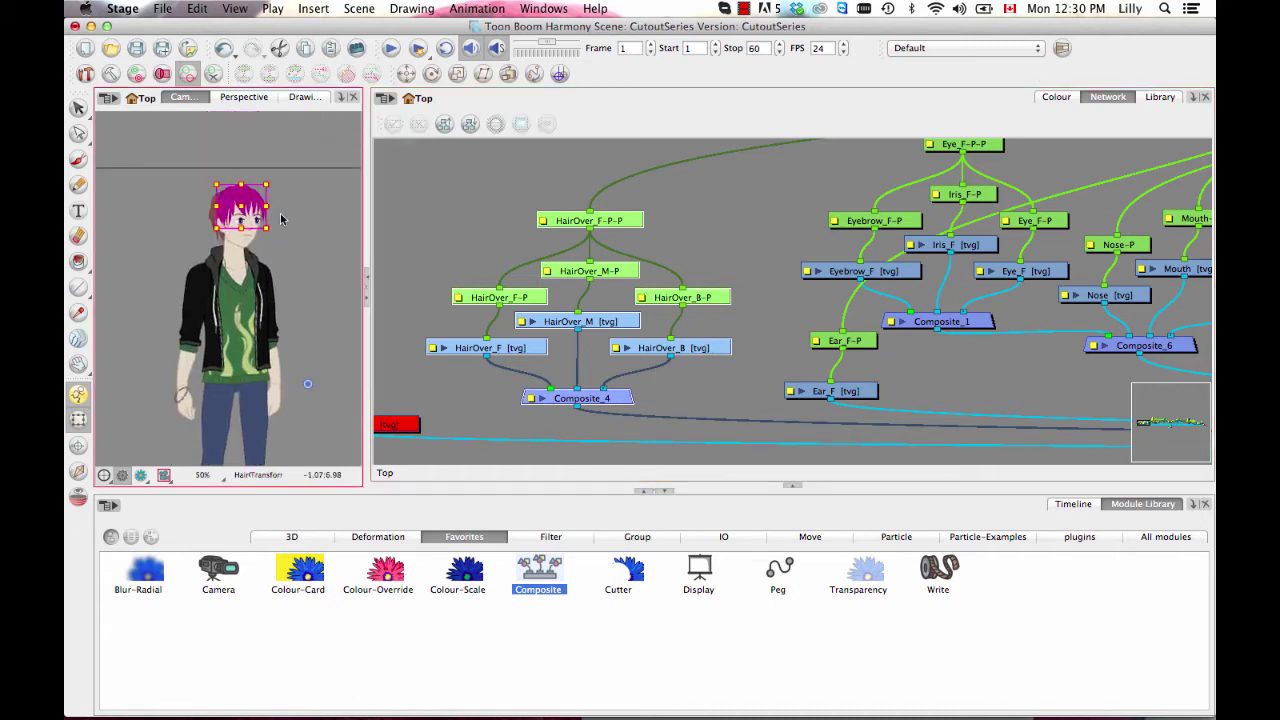
left_click(751, 264)
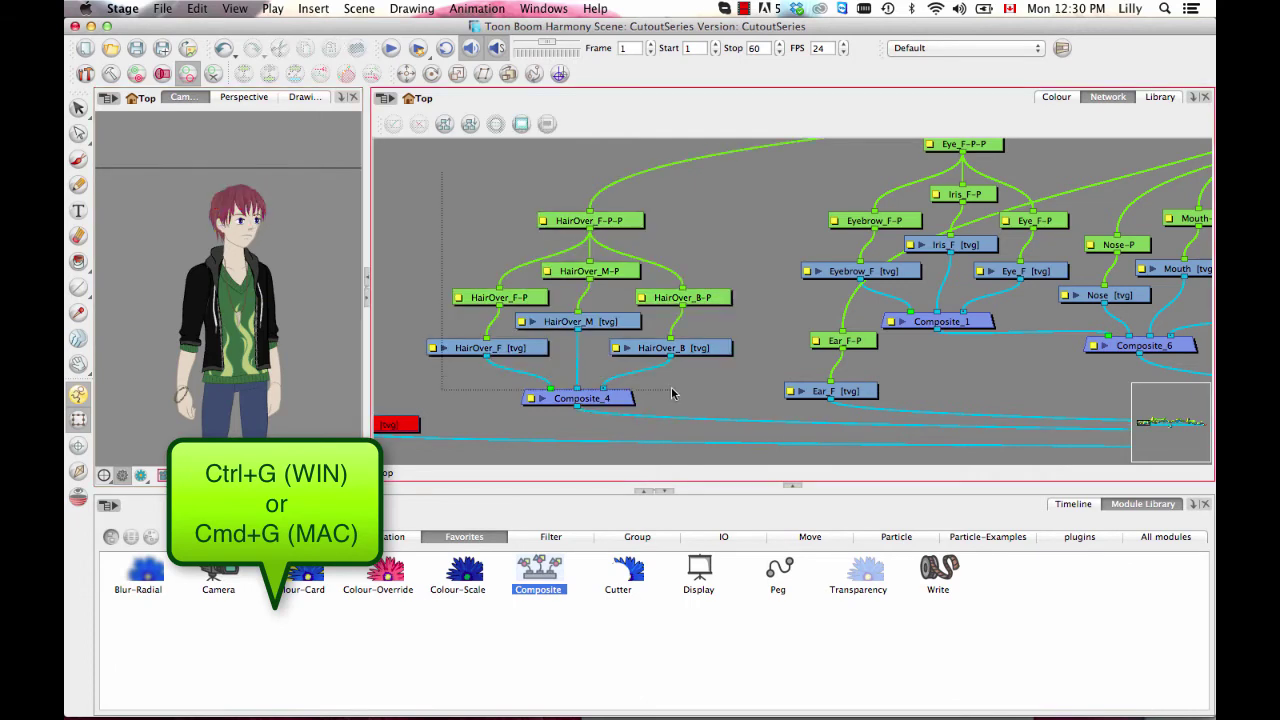
key("super+g")
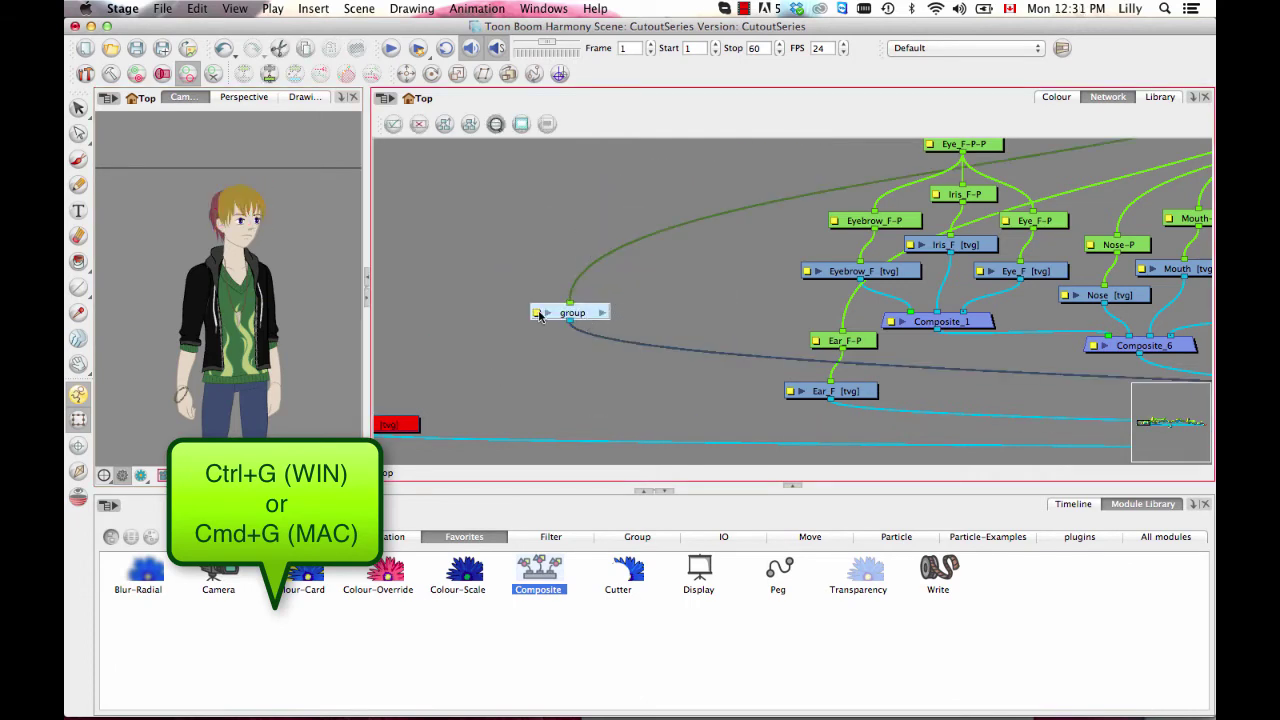
double_click(538, 315)
left_click_drag(952, 124, 891, 124)
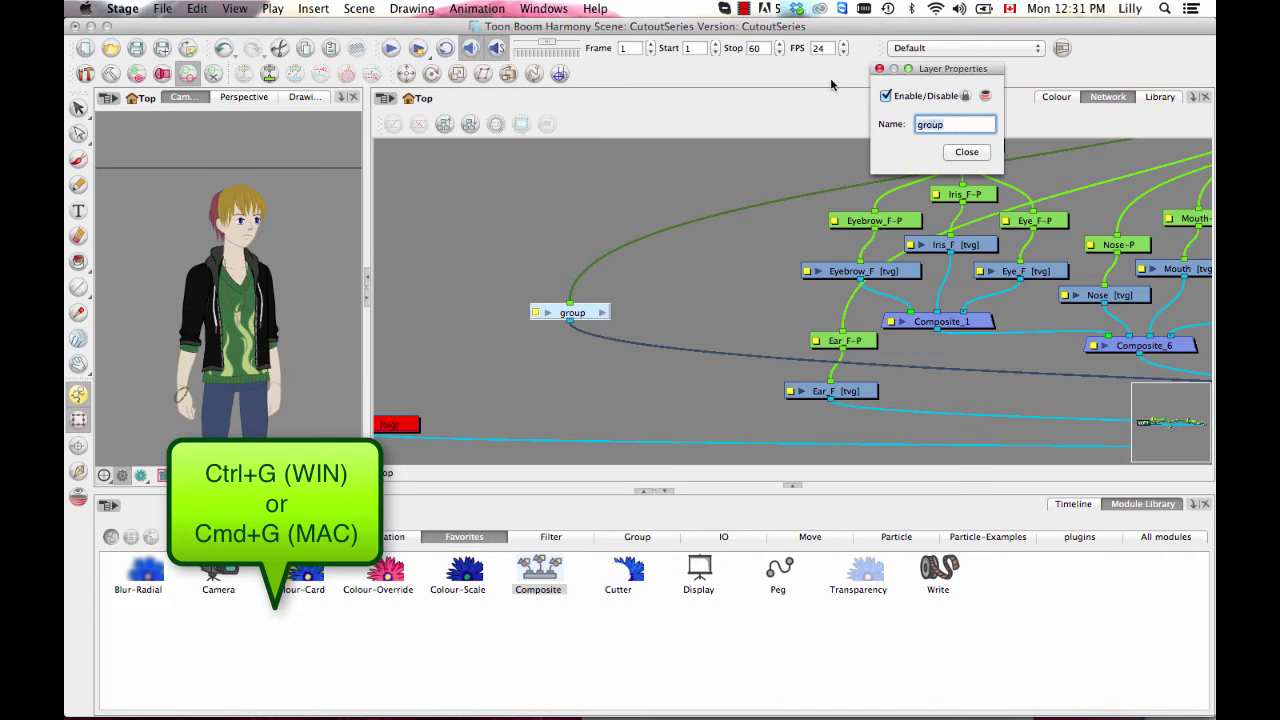
type("HairFront-G")
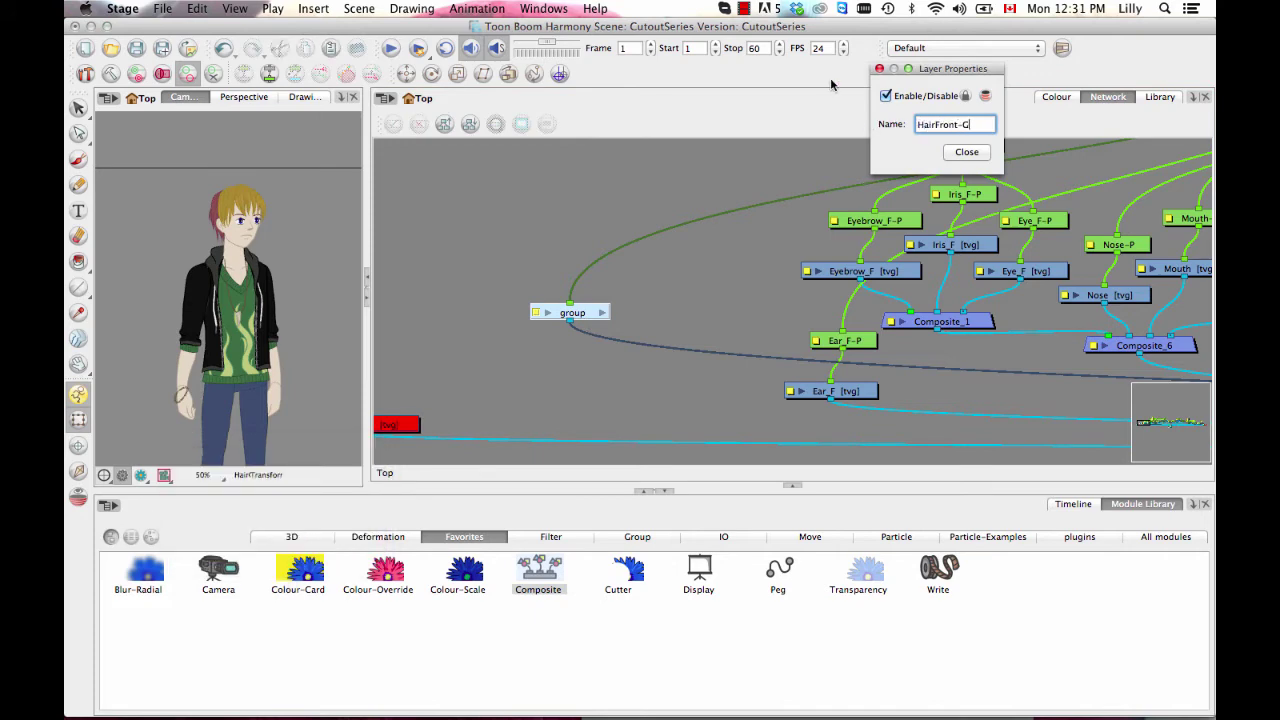
key("Return")
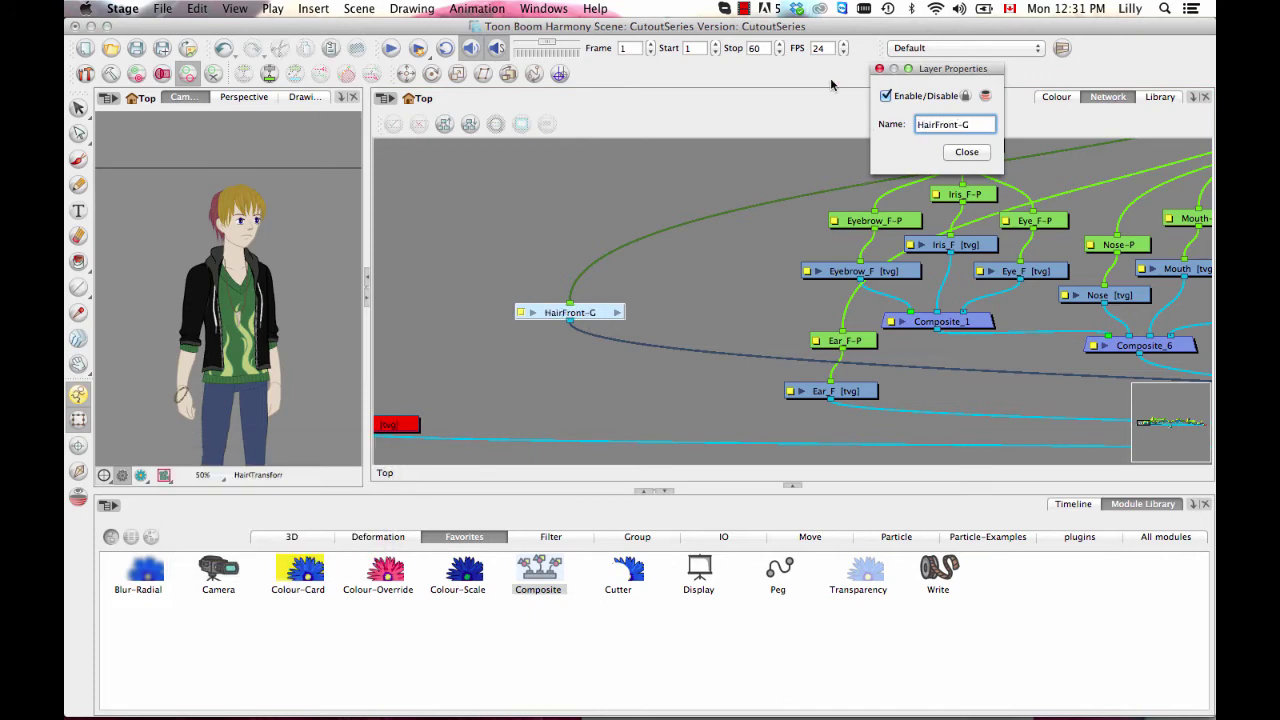
left_click(966, 152)
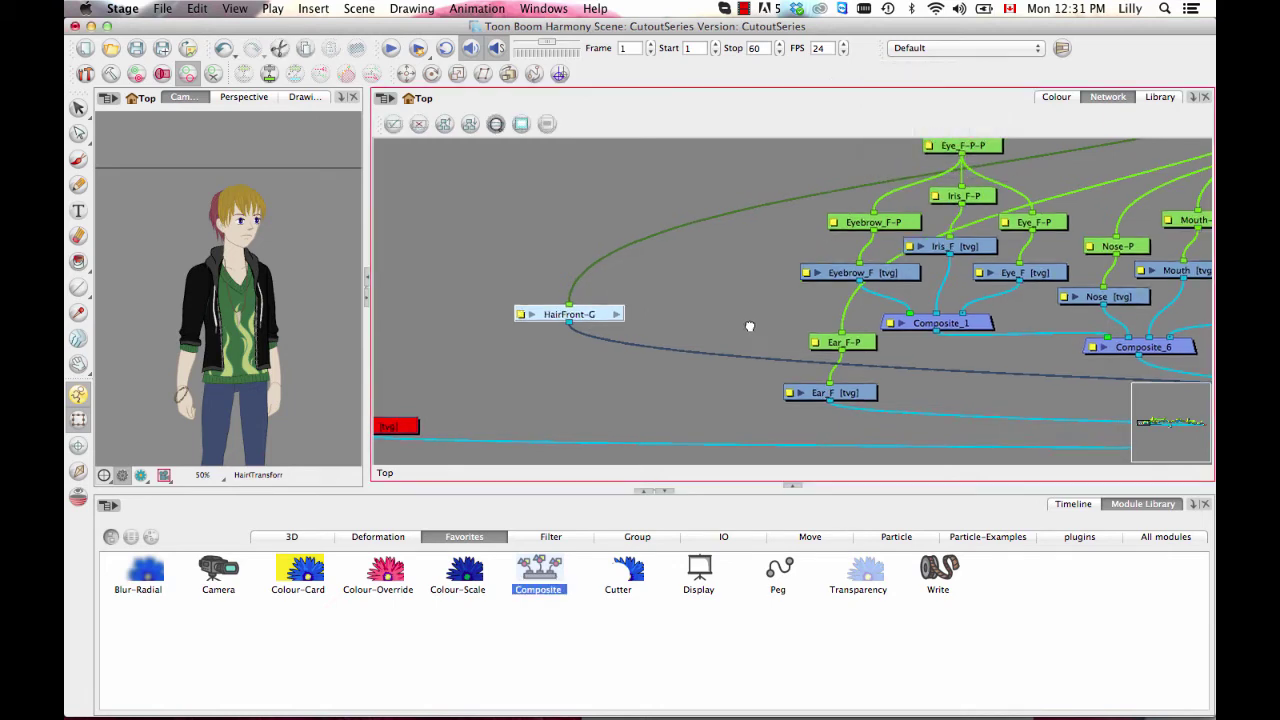
- Move the Ear_F-P peg and Ear_F drawing out from under the front eye modules to beside HairFront-G
scroll(781, 331, "up", 1)
left_click_drag(753, 287, 620, 312)
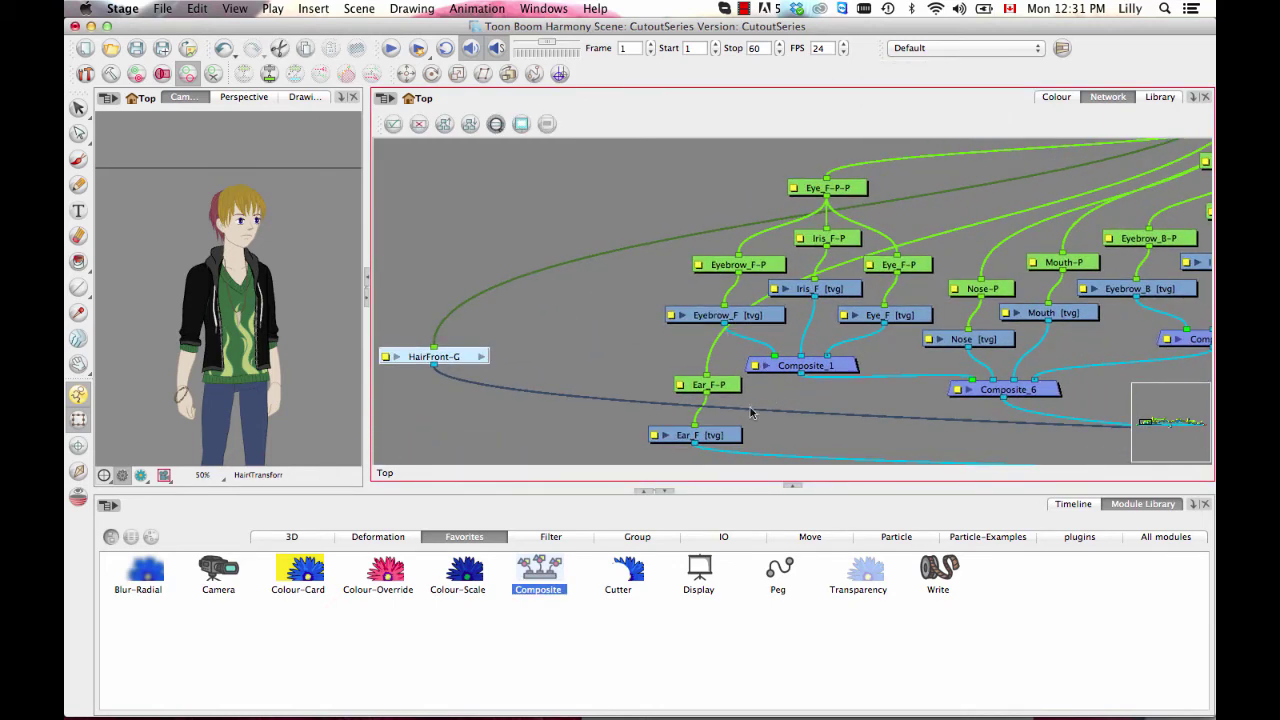
left_click_drag(700, 443, 559, 362)
left_click_drag(695, 399, 664, 448)
- Group the front eye, iris and eyebrow pegs and drawings with Composite_1, and name the group Eye_F-G
left_click_drag(662, 176, 821, 390)
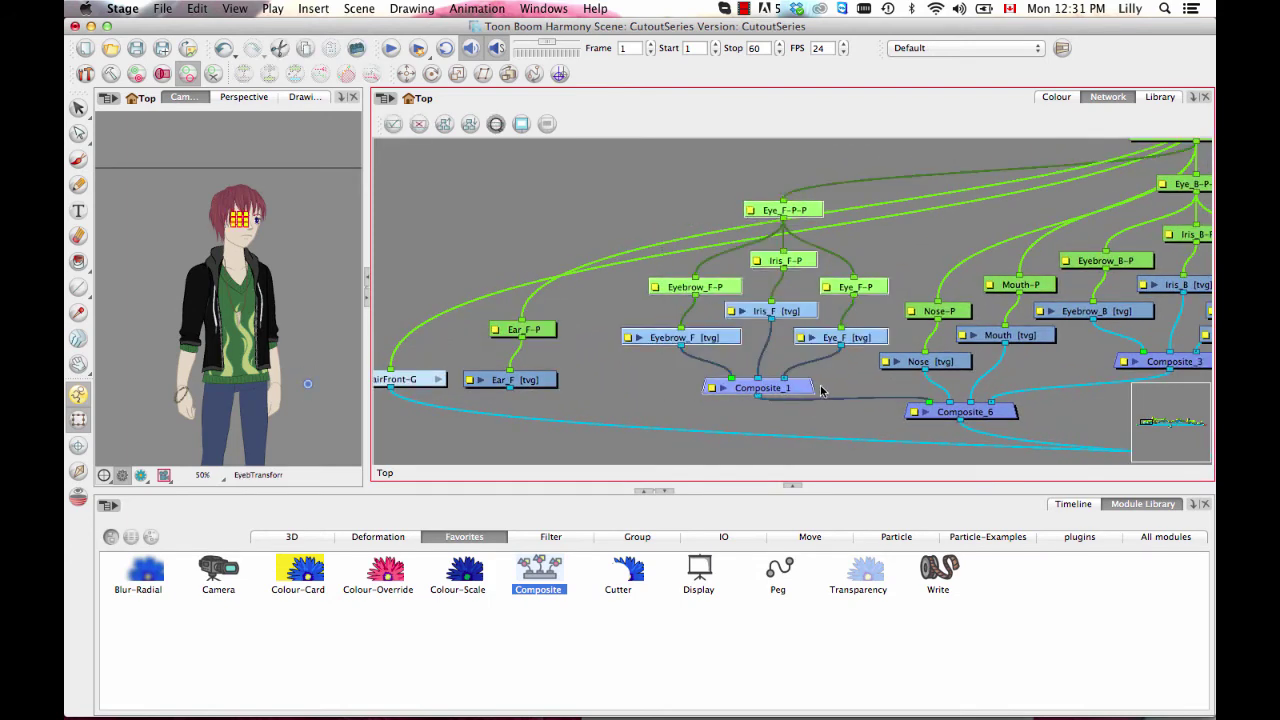
key("ctrl+g")
double_click(735, 303)
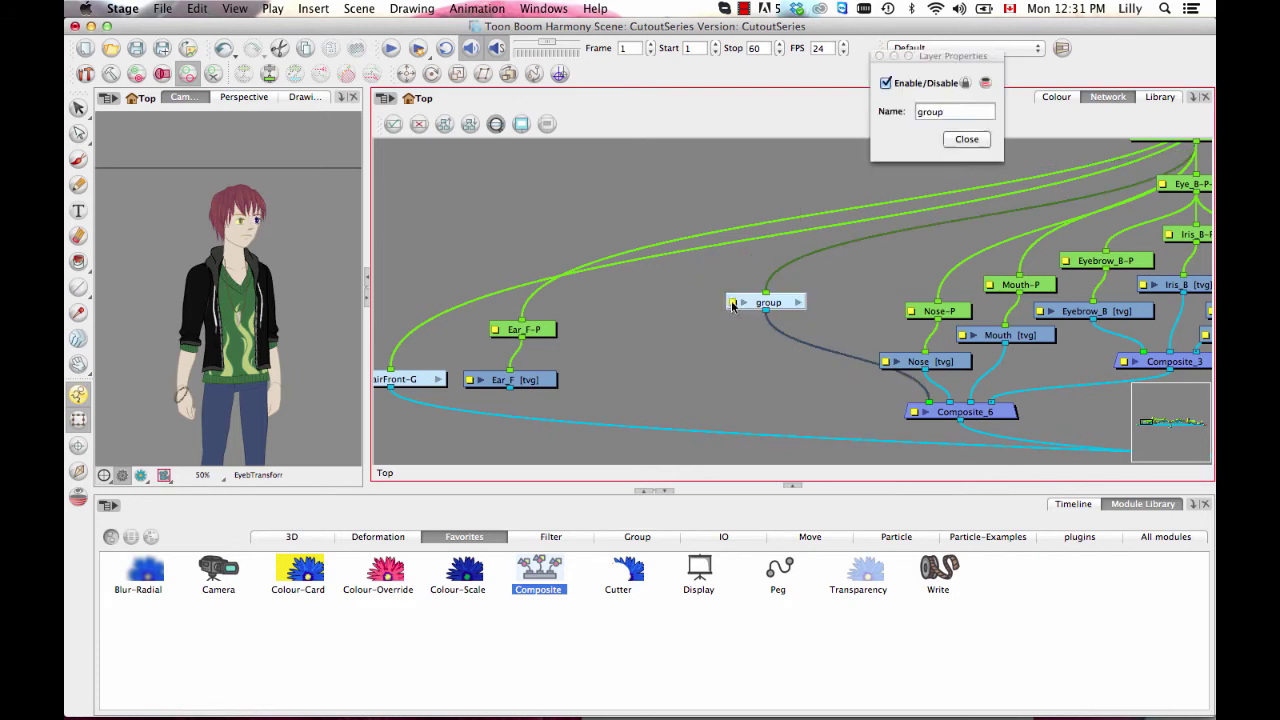
double_click(946, 112)
type("eye")
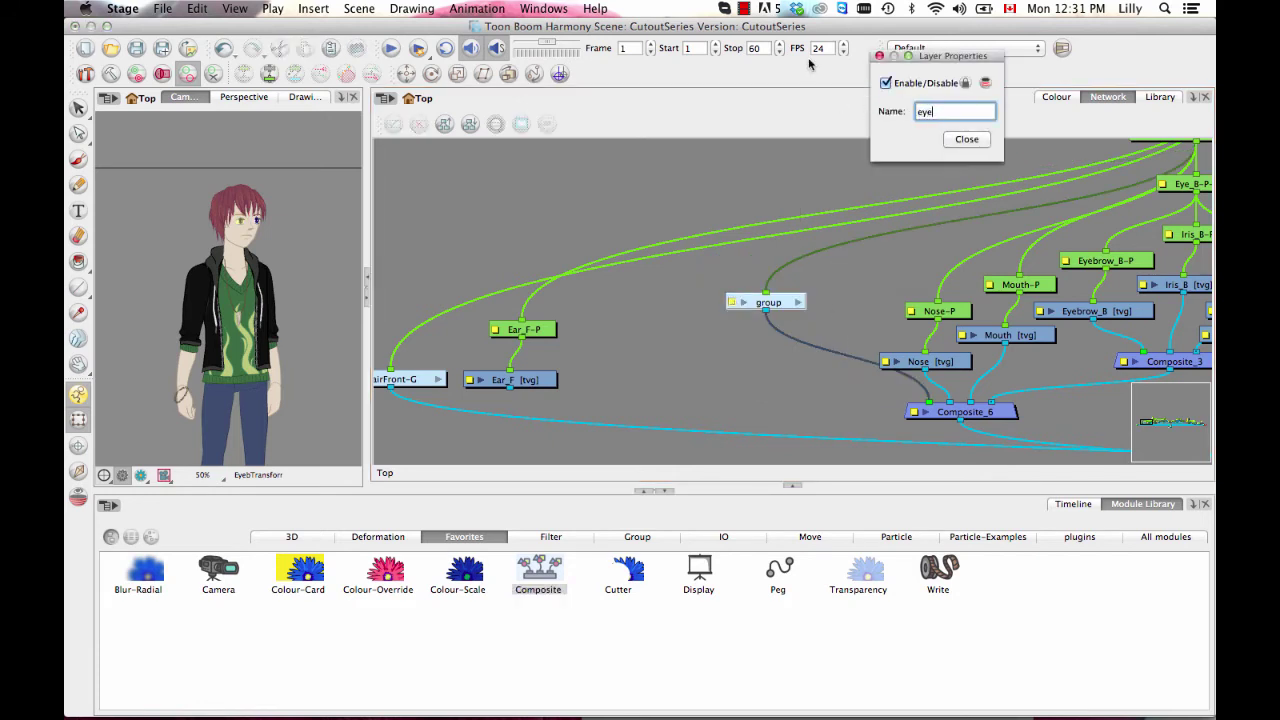
key("BackSpace")
key("BackSpace")
key("BackSpace")
type("Eye_F-G")
left_click(968, 140)
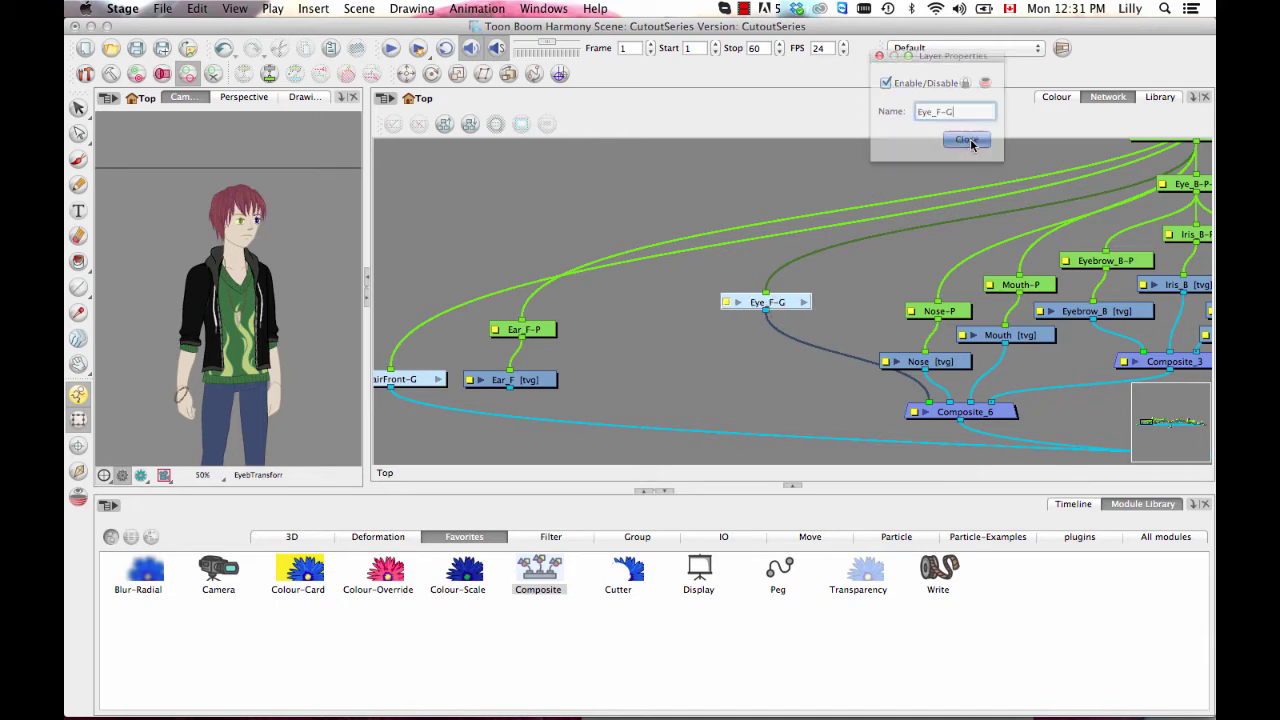
- Shift the nose and mouth pegs and drawings up and closer to Eye_F-G, clear of the back eye modules
left_click_drag(812, 301, 601, 342)
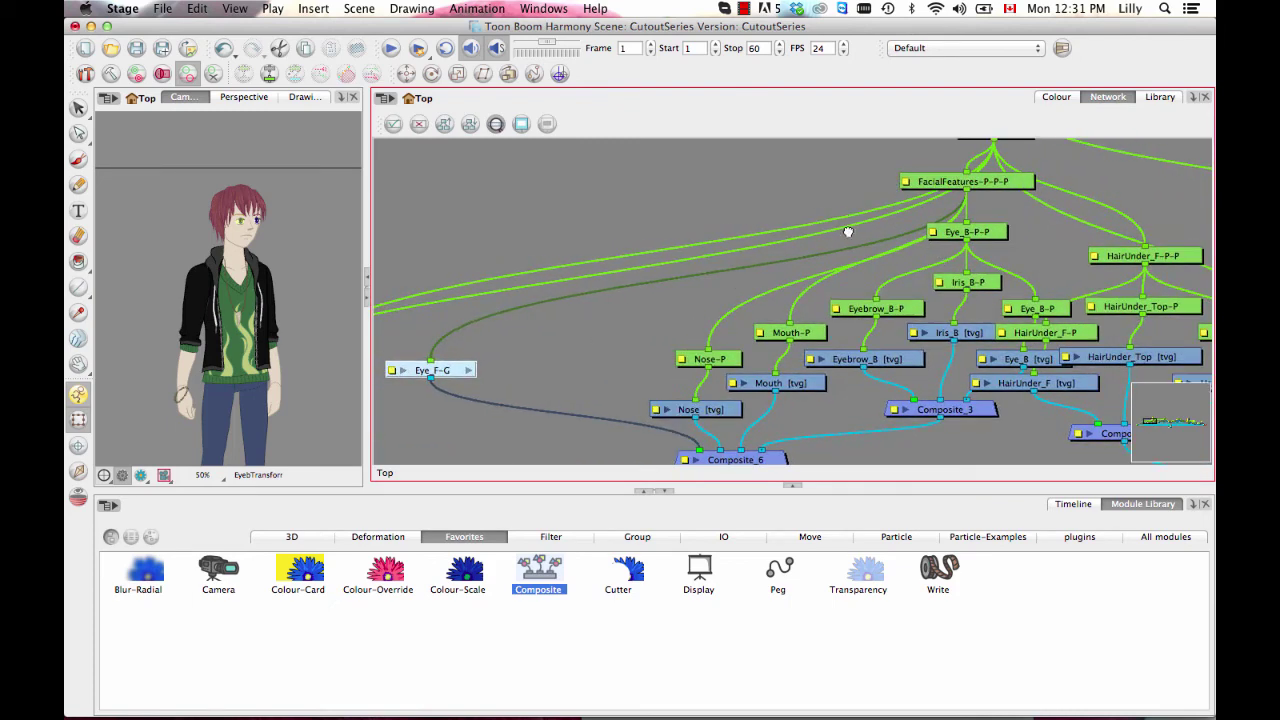
scroll(848, 232, "right", 2)
scroll(848, 232, "up", 1)
mouse_move(911, 317)
left_mouse_down()
mouse_move(786, 181)
mouse_move(892, 334)
left_mouse_up()
key("2")
key("2")
left_click_drag(779, 153, 716, 182)
left_click_drag(837, 271, 821, 202)
left_click_drag(612, 263, 650, 318)
left_click(755, 245)
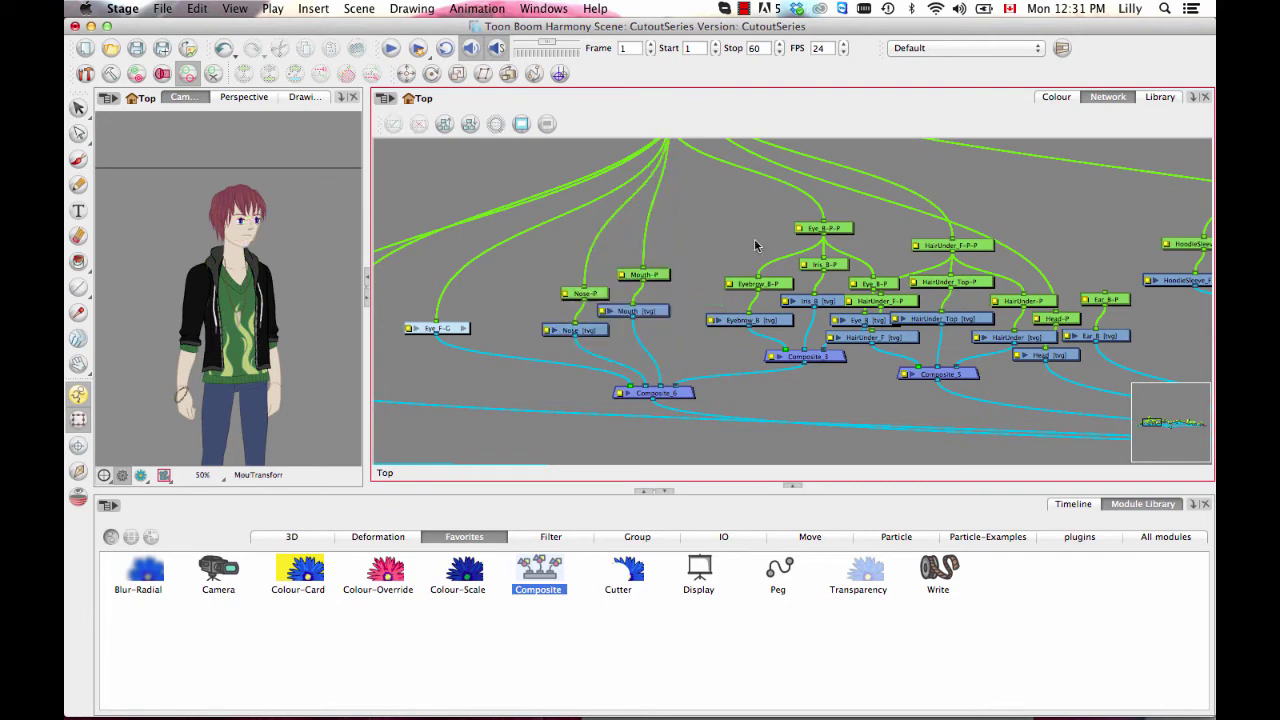
- Move the back eye modules clear of the HairUnder modules, placing Eye_B-P and its drawing beside the Iris_B modules
left_click_drag(891, 303, 814, 285)
scroll(668, 212, "up", 3)
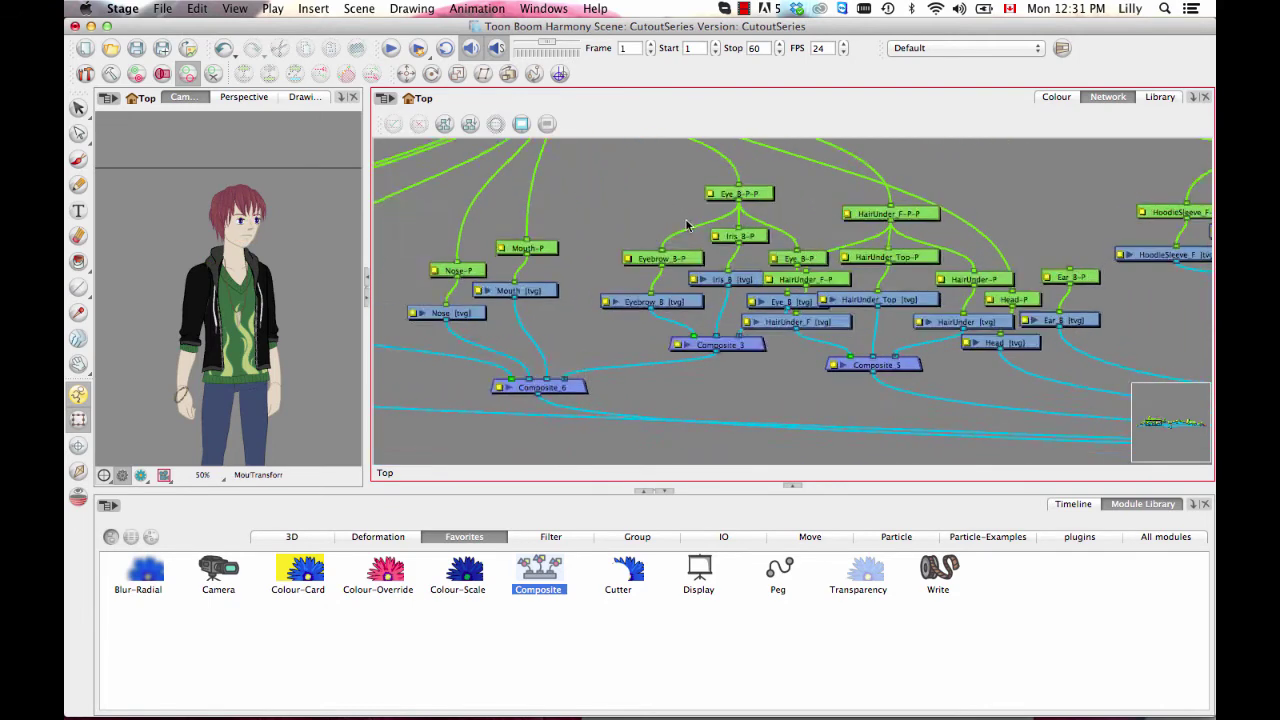
mouse_move(730, 338)
left_mouse_down()
mouse_move(775, 412)
mouse_move(710, 362)
mouse_move(738, 354)
left_mouse_up()
left_click_drag(870, 300, 830, 242)
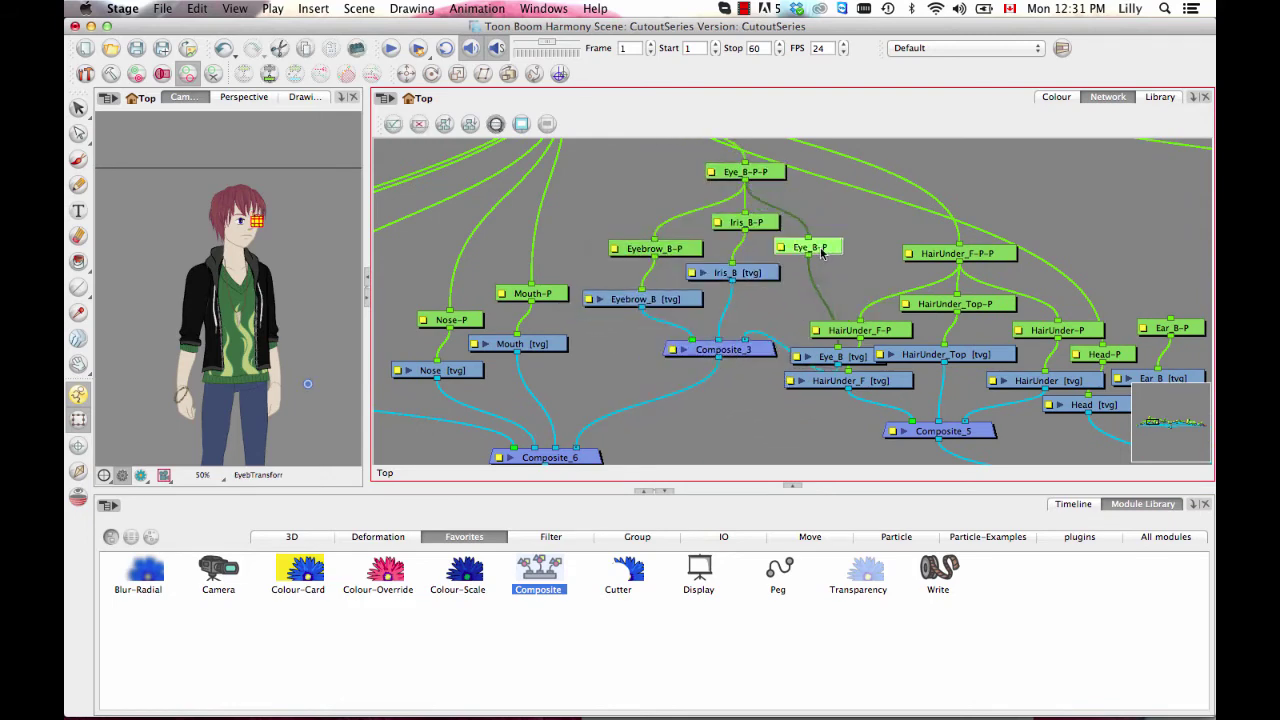
left_click_drag(845, 356, 804, 297)
scroll(850, 323, "down", 3)
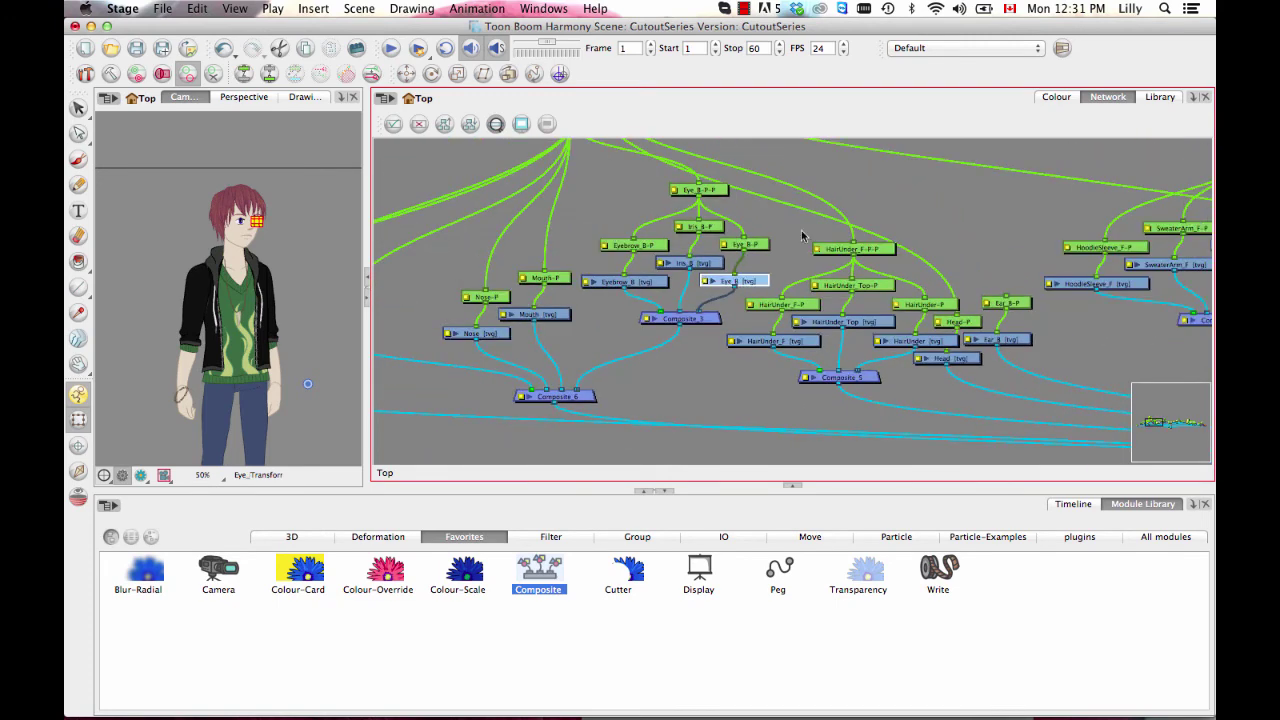
- Move the HairUnder pegs, drawings and Composite_5 farther away from the back eye modules
left_click_drag(786, 199, 912, 410)
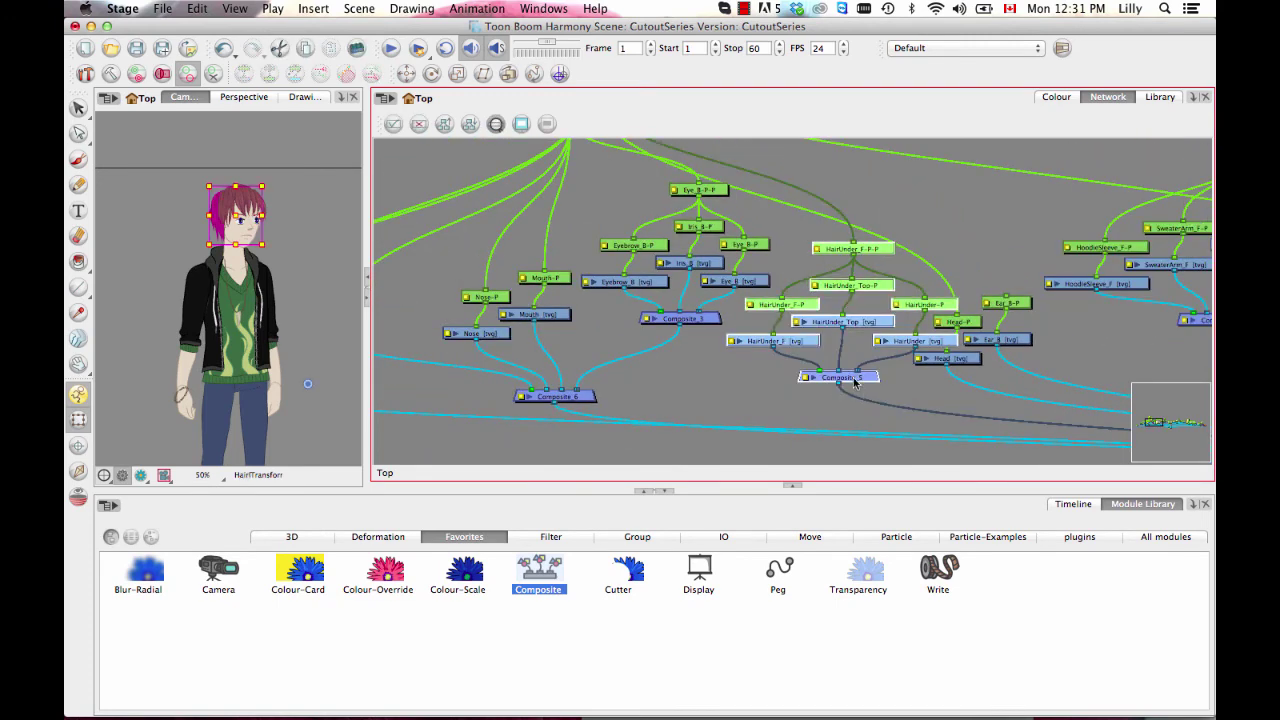
left_click_drag(855, 377, 937, 394)
left_click(787, 214)
left_click_drag(787, 214, 802, 273)
- Group the back eye, iris and eyebrow pegs and drawings with Composite_3, and name the group Eye_B-G
left_click_drag(613, 226, 789, 404)
key("super+g")
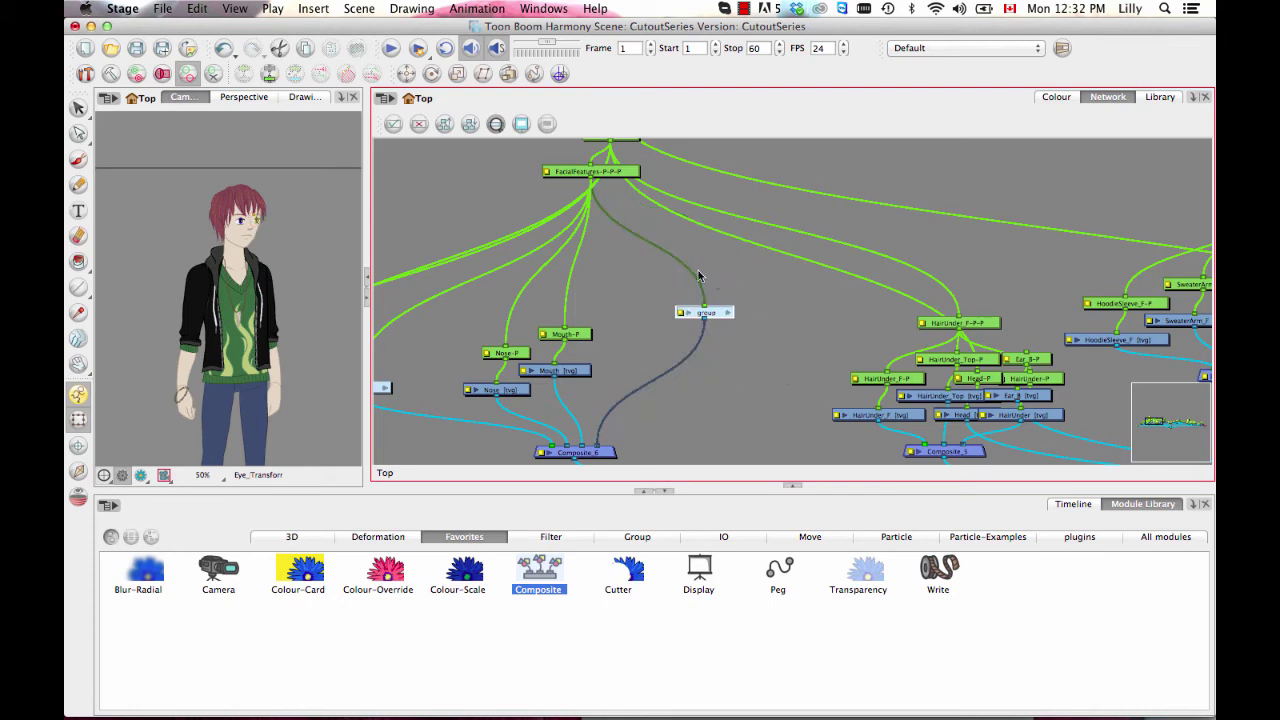
double_click(682, 314)
double_click(952, 99)
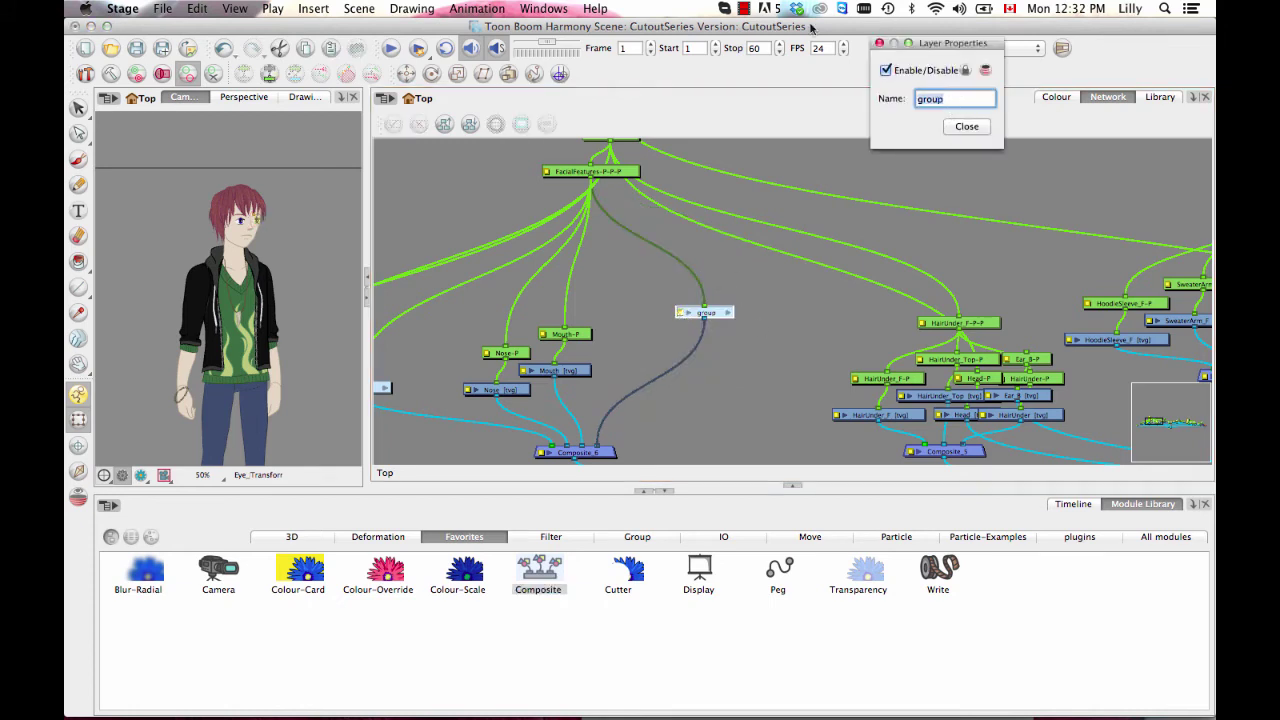
type("Eye_B-G")
key("Return")
left_click(966, 127)
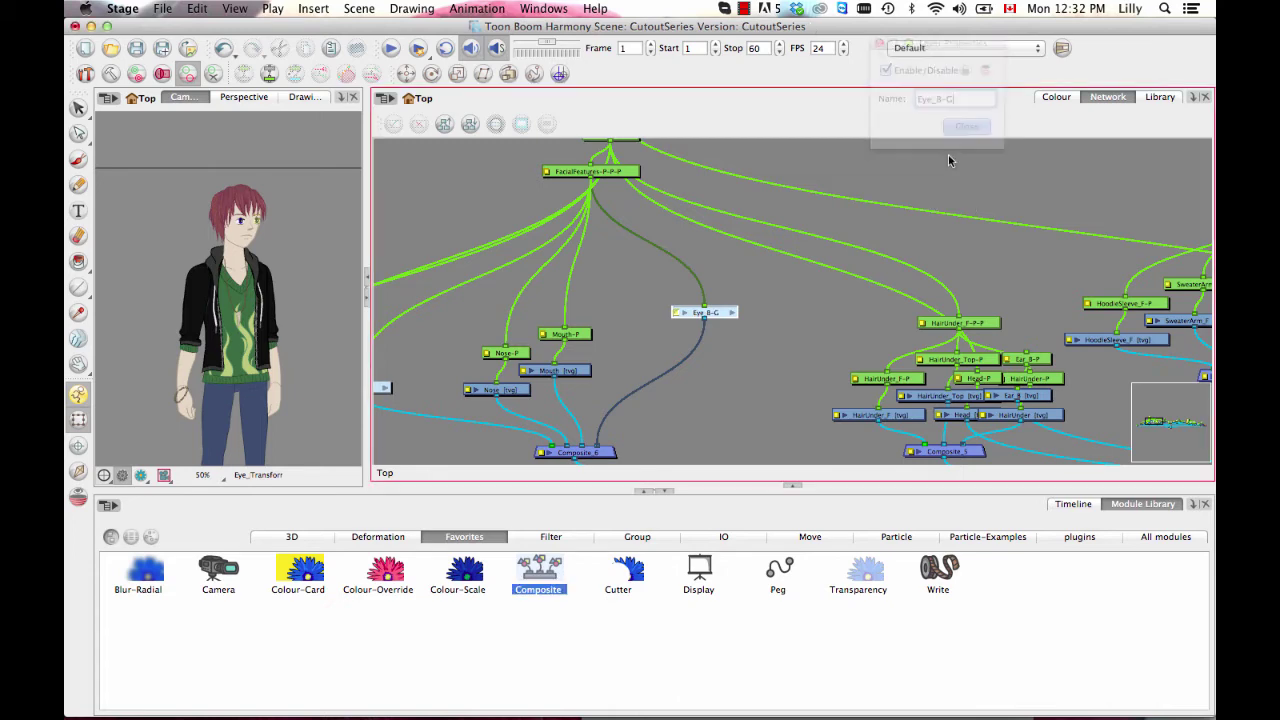
- Bring the Eye_B-G and Eye_F-G groups closer to the nose and mouth modules above Composite_6
left_click_drag(855, 267, 996, 205)
key("2")
left_click_drag(871, 240, 806, 301)
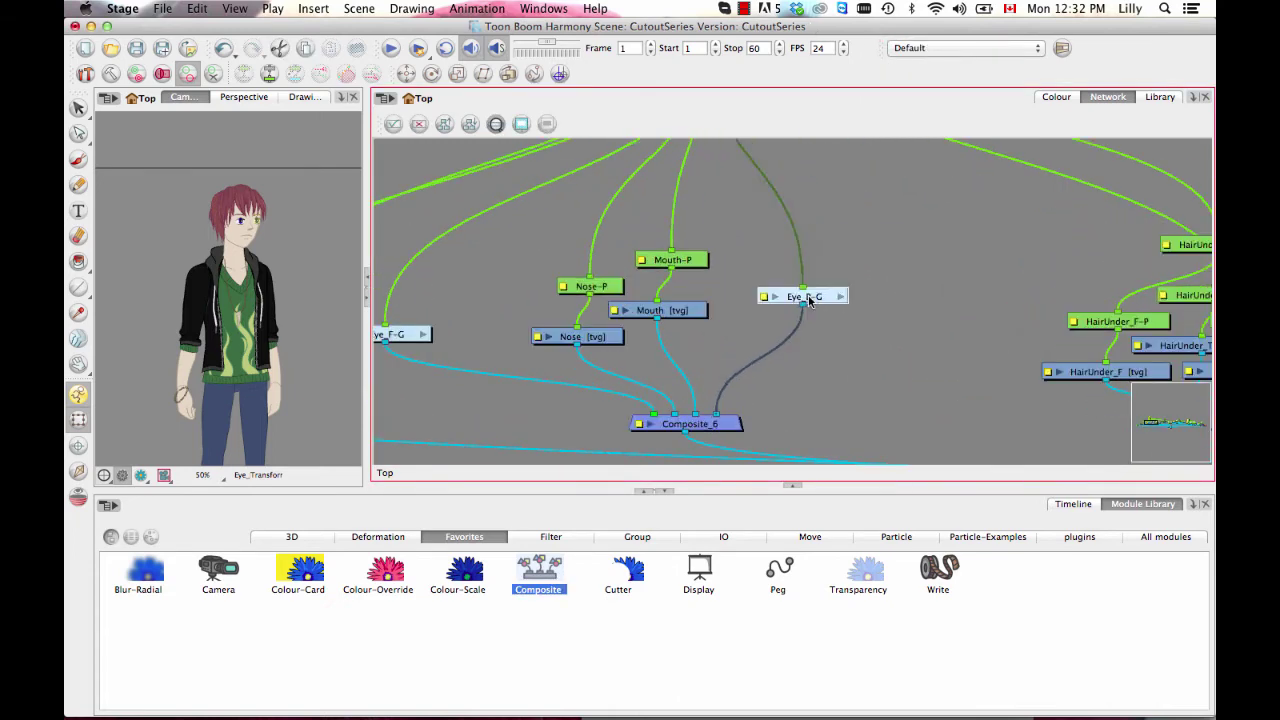
left_click_drag(413, 338, 477, 287)
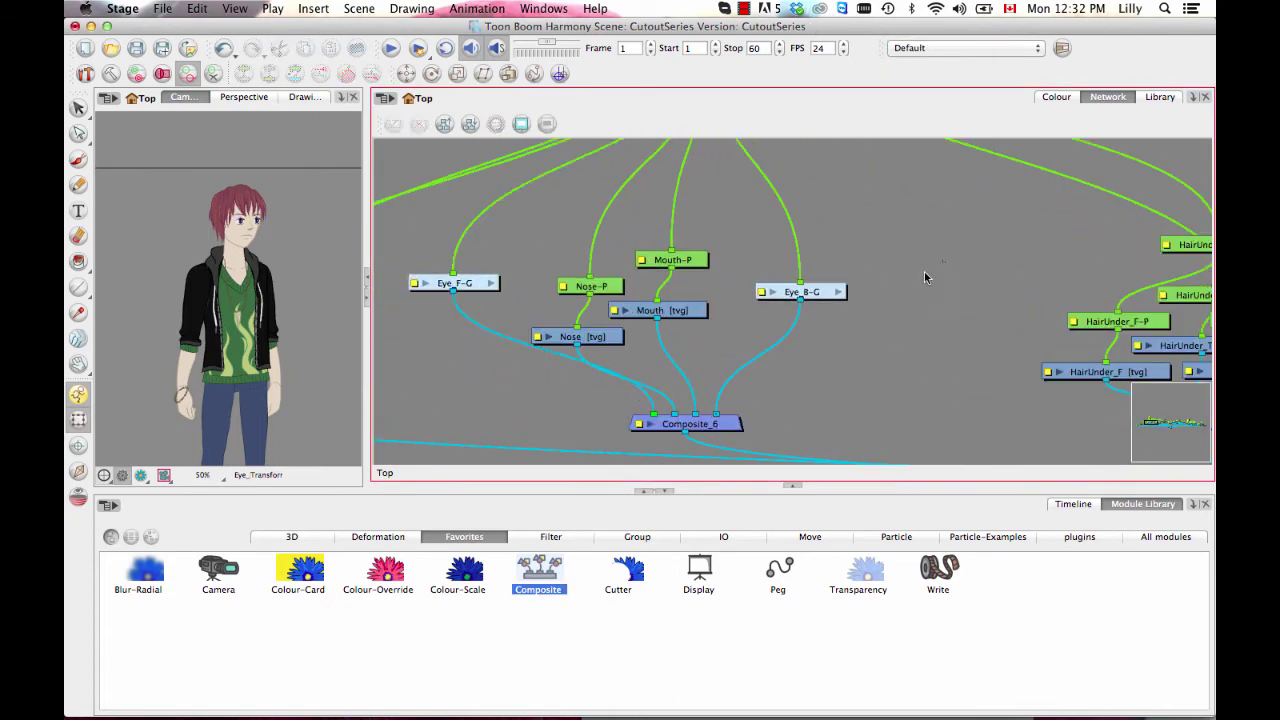
- Move the FacialFeatures-P-P-P peg down so it sits just above the eye, nose and mouth modules
left_click_drag(924, 271, 733, 291)
scroll(729, 195, "down", 3)
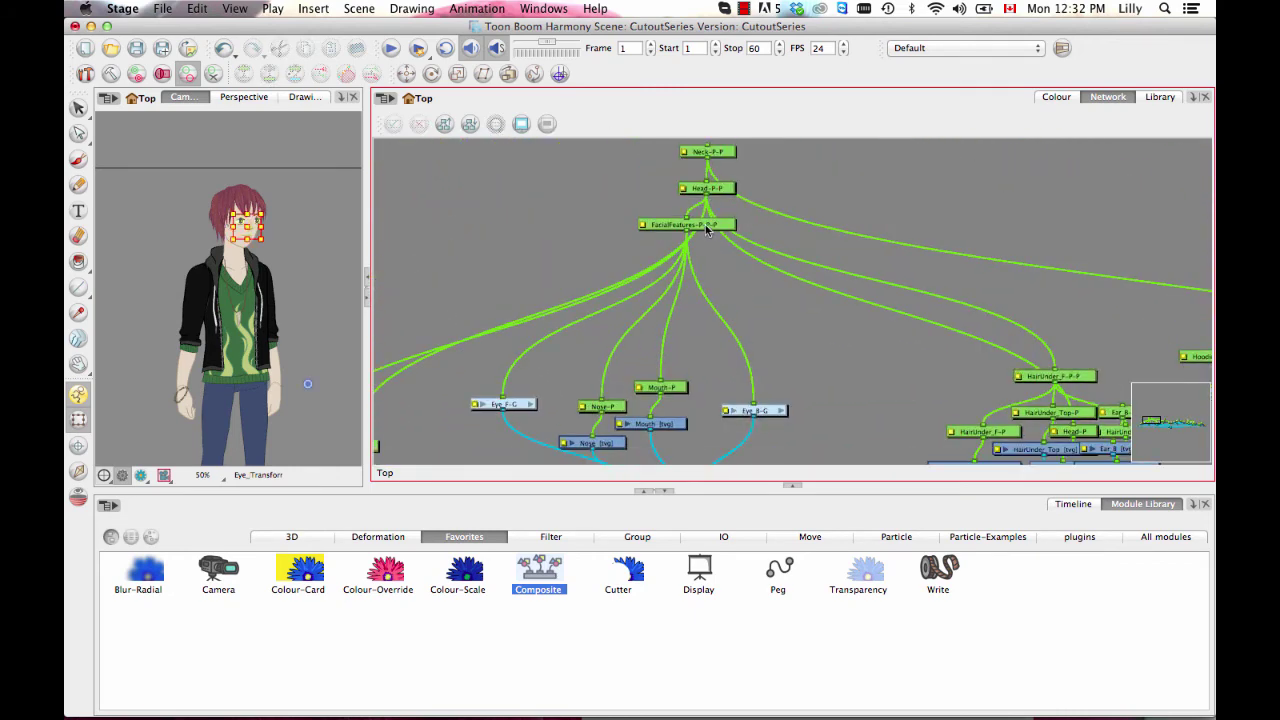
left_click_drag(705, 224, 760, 247)
key("2")
key("2")
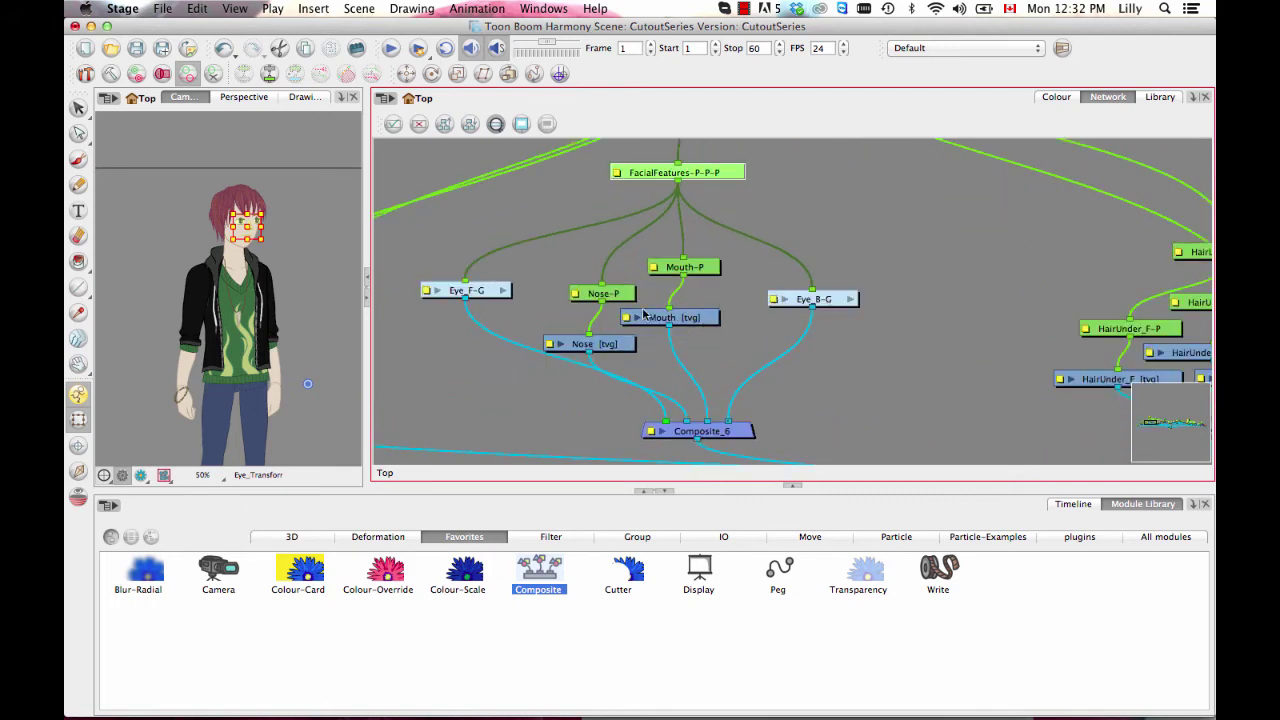
- Centre the facial feature modules under FacialFeatures-P-P-P, spacing Mouth-P from Nose-P and aligning the Nose drawing under its peg
left_click_drag(876, 369, 530, 282)
left_click(822, 215)
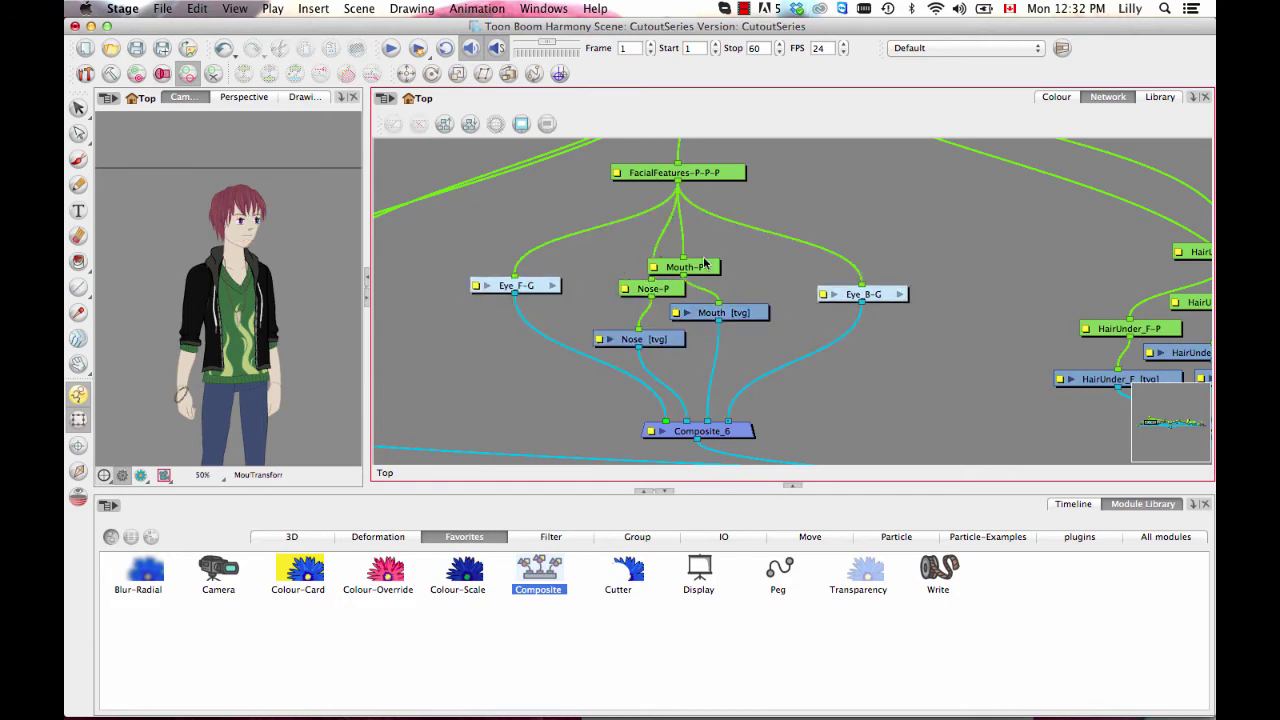
left_click_drag(698, 268, 740, 262)
left_click_drag(661, 336, 675, 334)
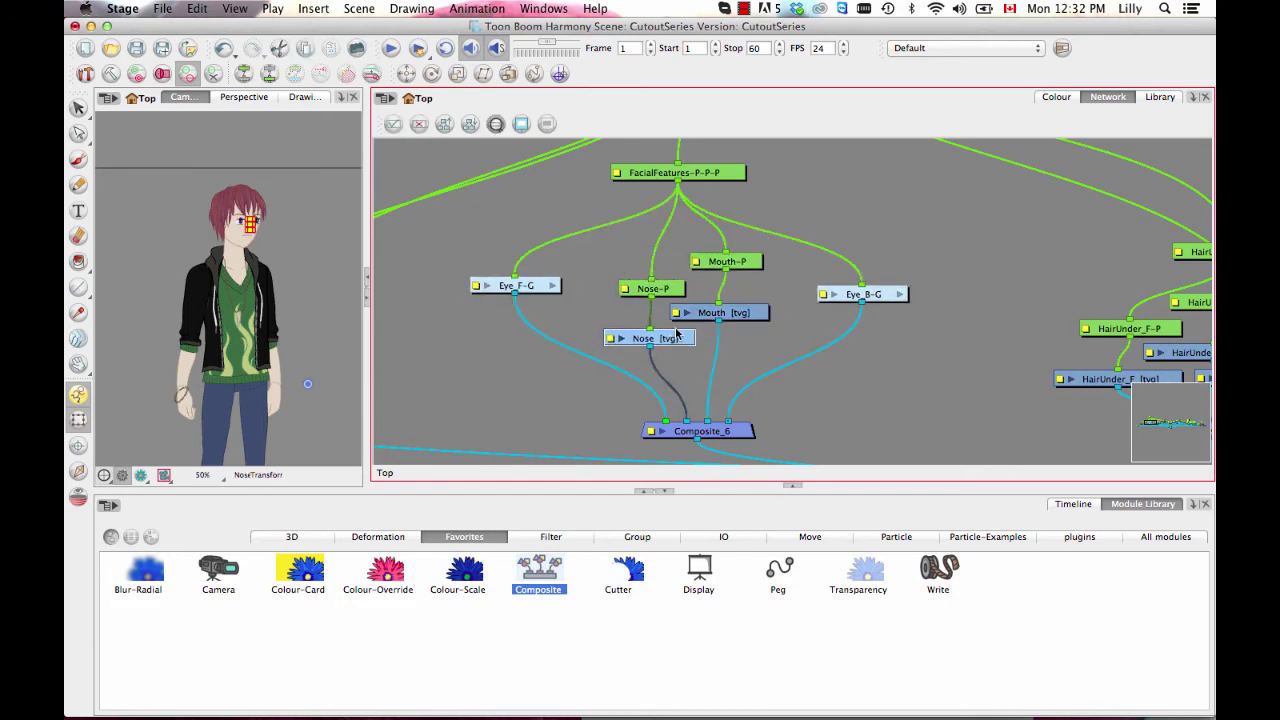
- Move the Ear_B and Head pegs and drawings out of the HairUnder cluster above Composite_5
left_click_drag(881, 222, 880, 204)
key("1")
key("1")
scroll(899, 305, "down", 2)
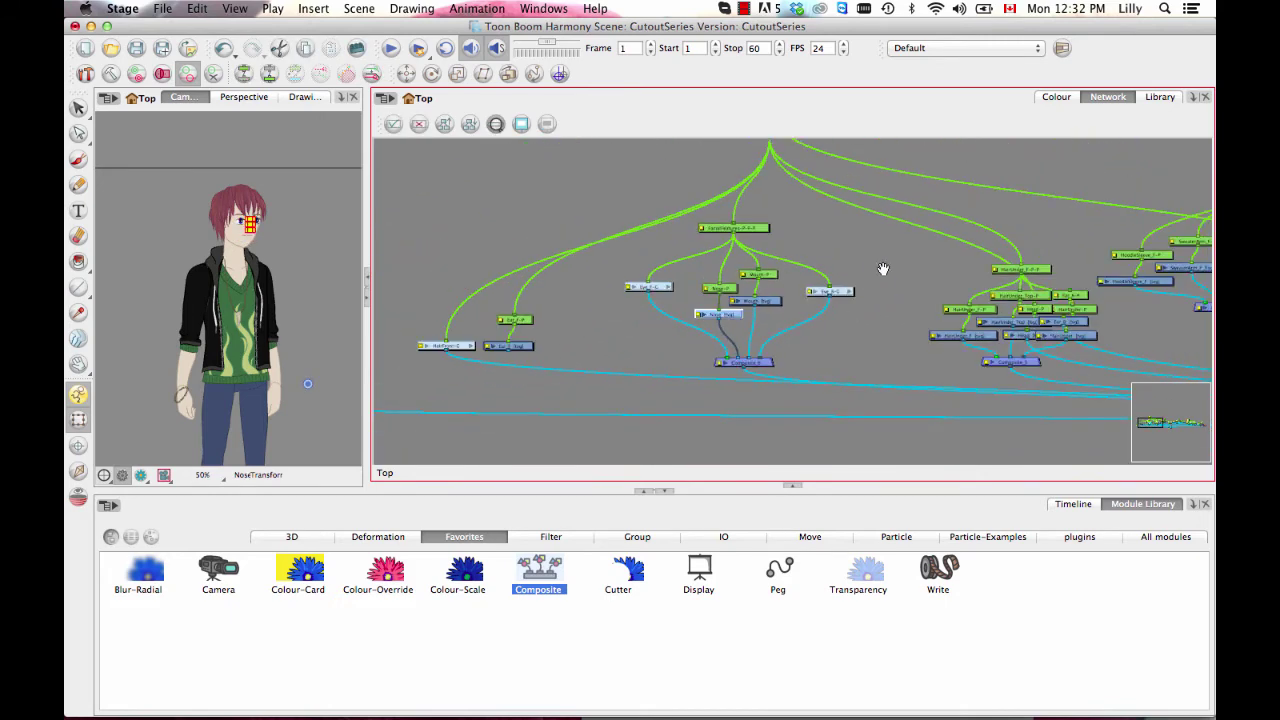
left_click_drag(883, 268, 752, 276)
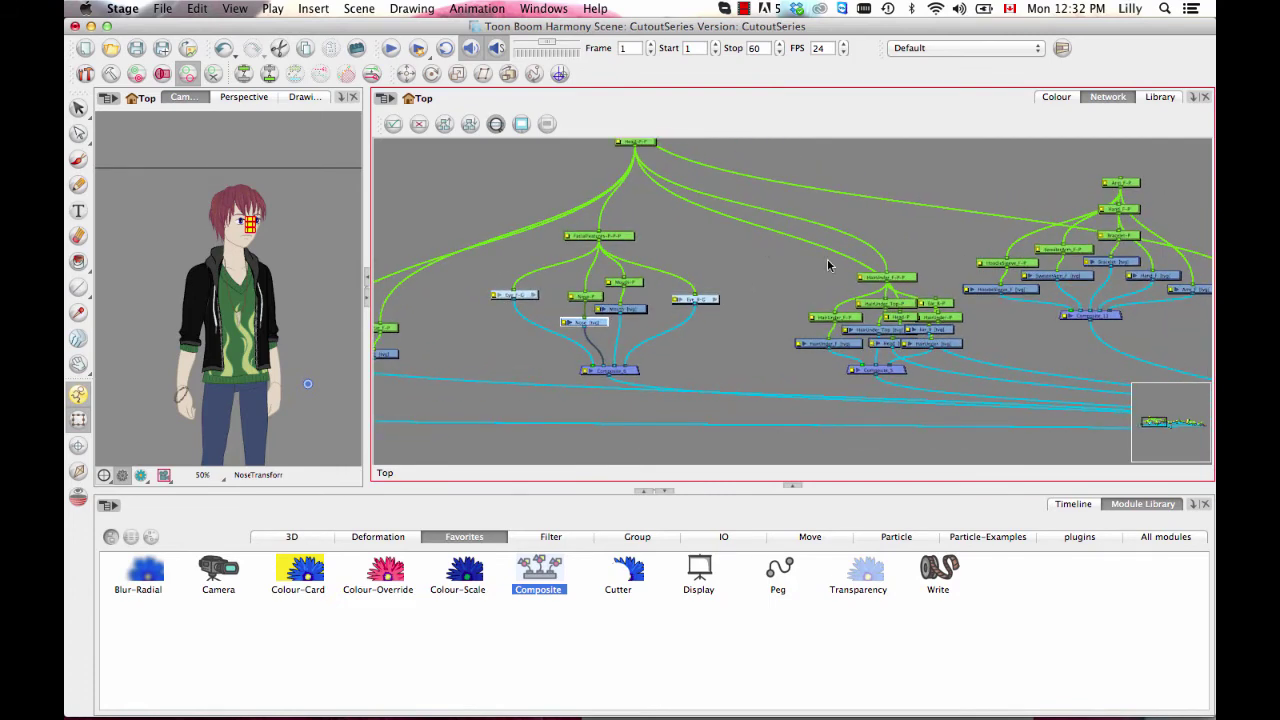
scroll(745, 259, "up", 2)
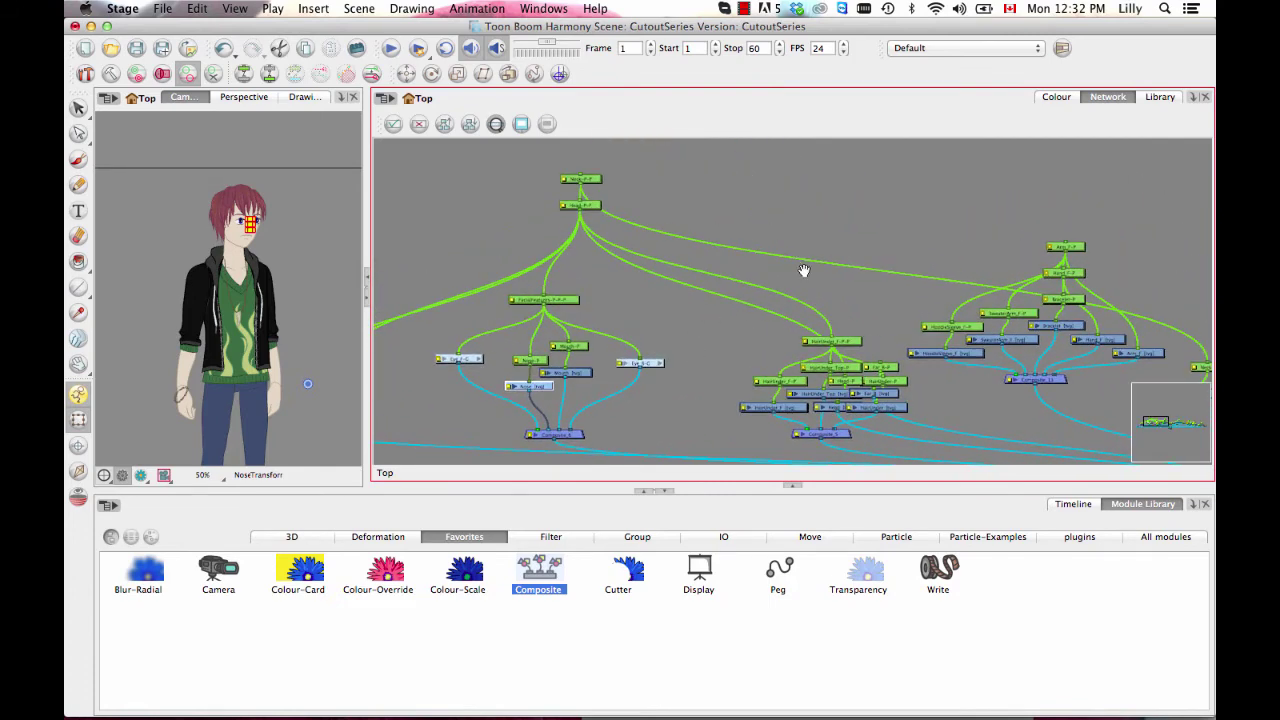
scroll(709, 320, "up", 2)
scroll(815, 375, "up", 2)
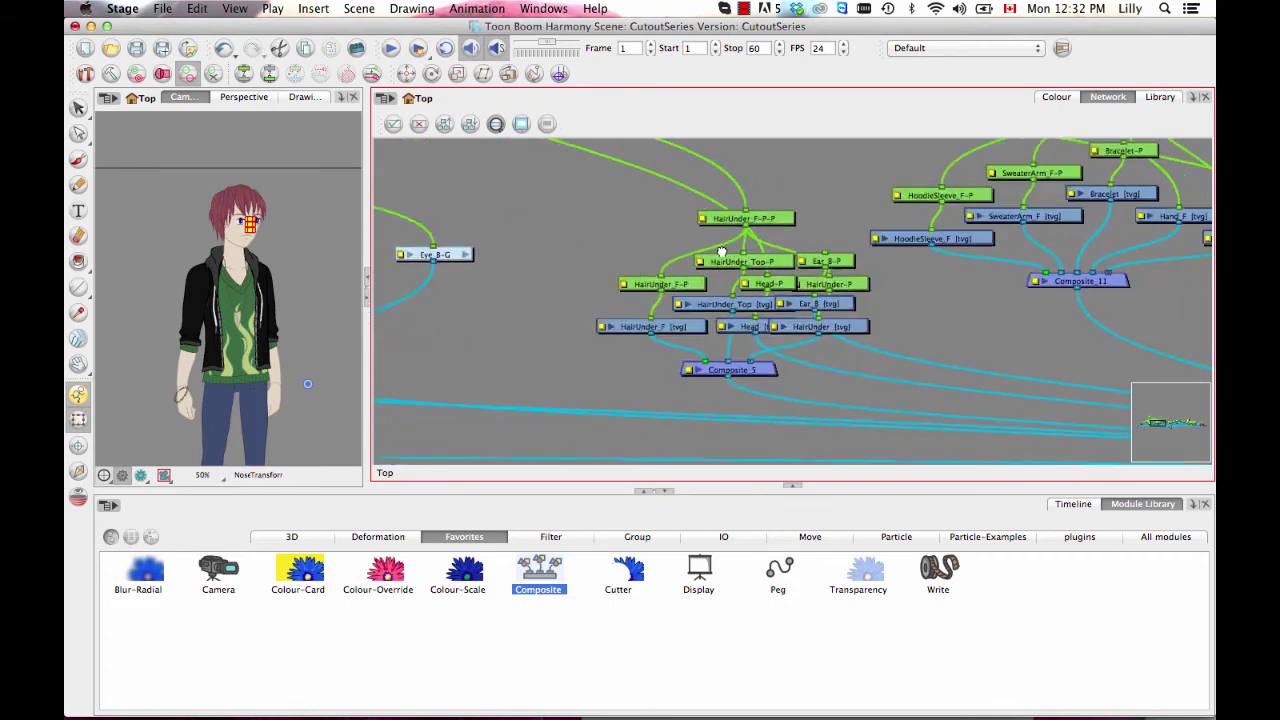
scroll(838, 288, "up", 1)
scroll(788, 273, "up", 1)
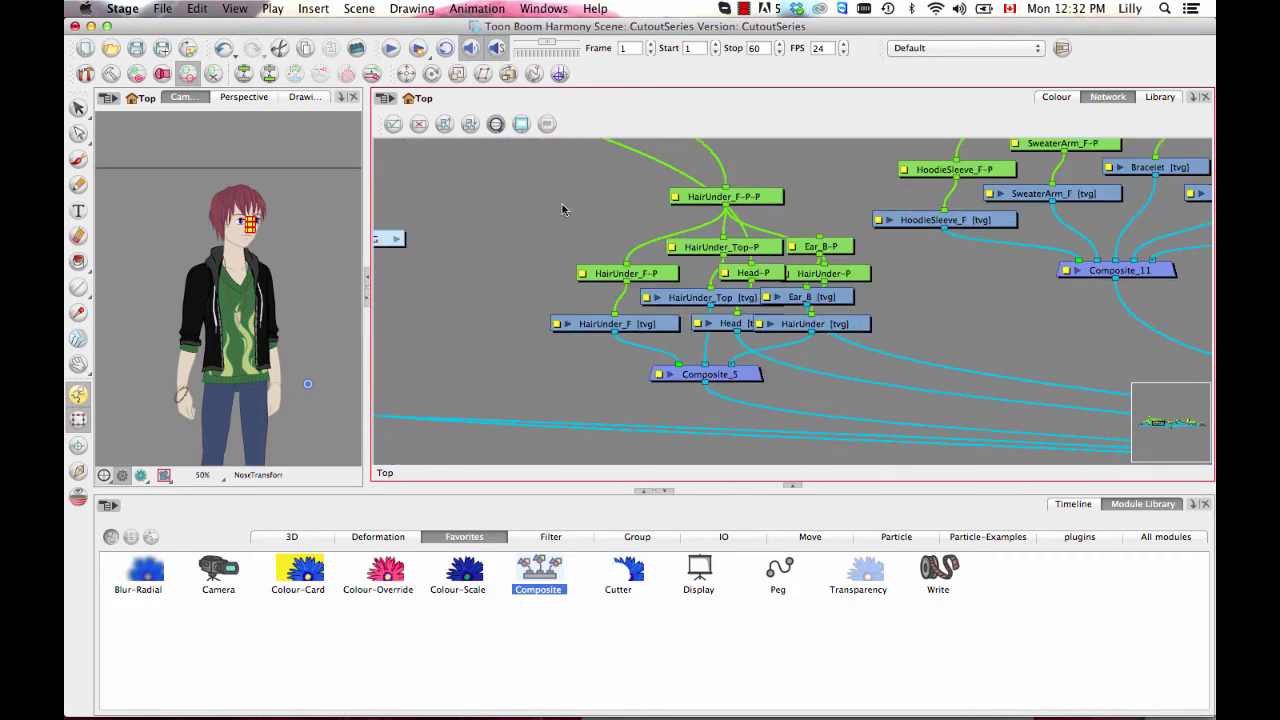
left_click_drag(836, 253, 1022, 296)
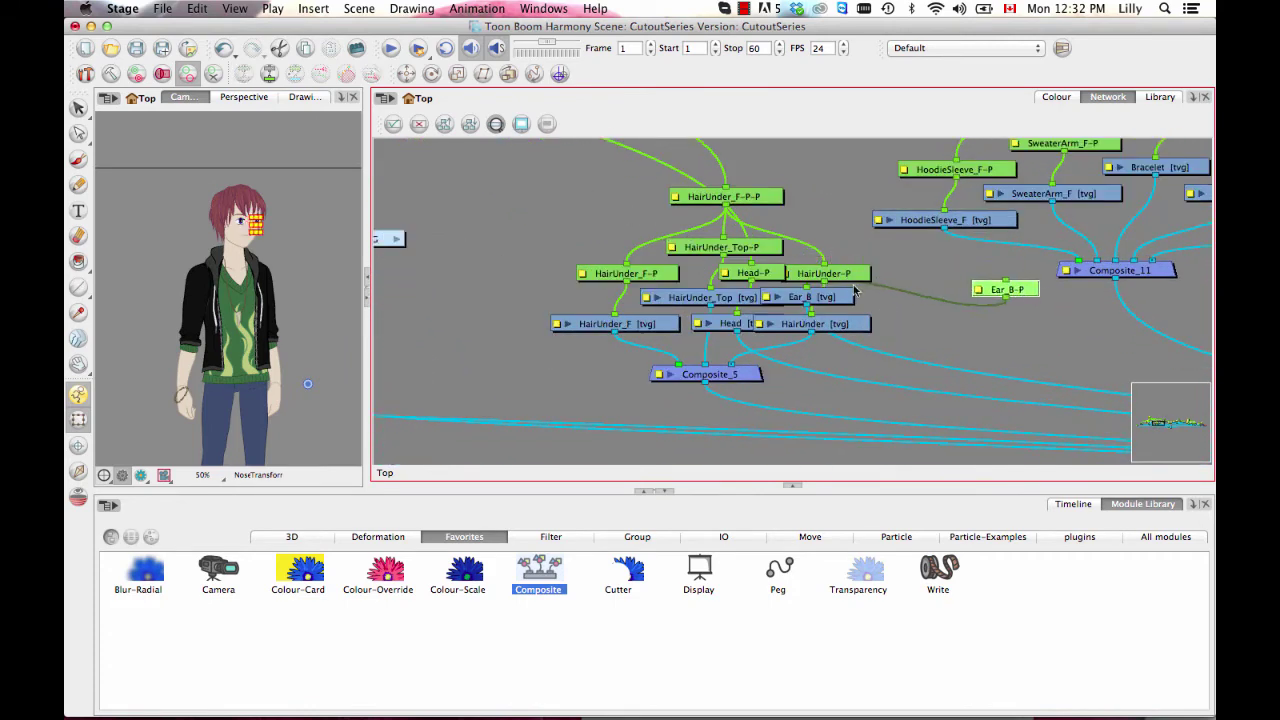
left_click_drag(835, 300, 1098, 348)
left_click_drag(884, 302, 896, 330)
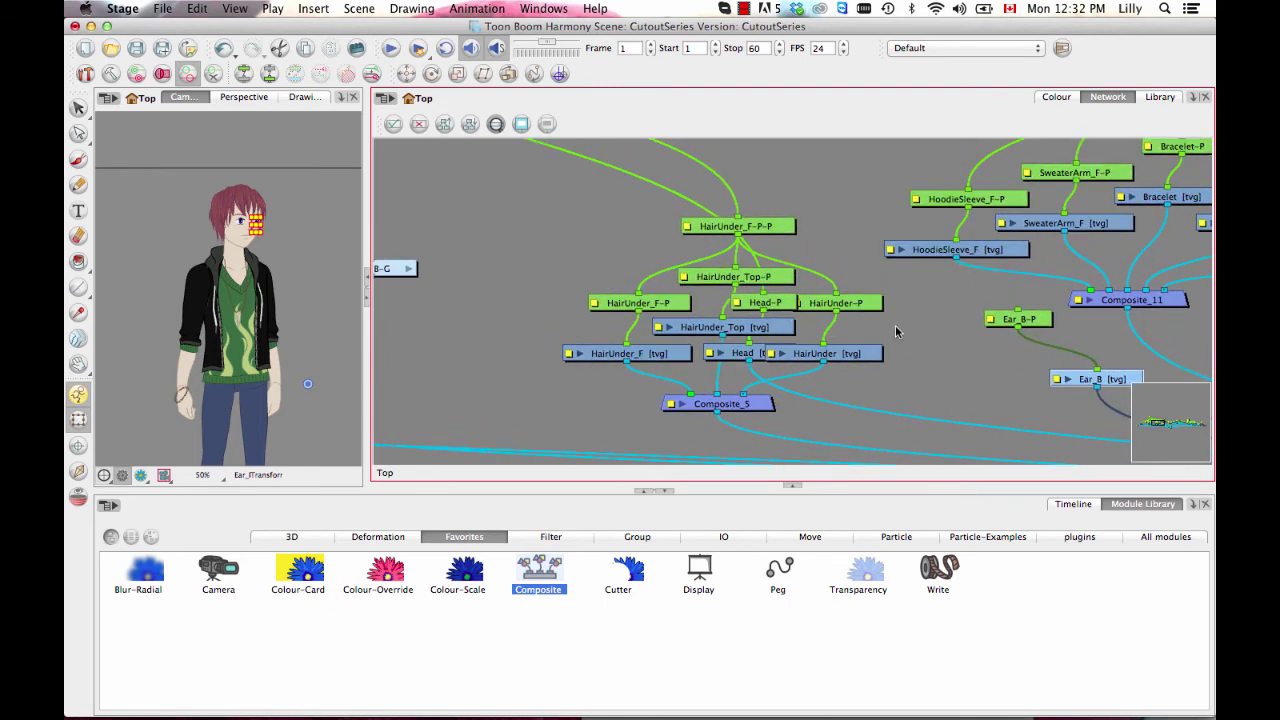
left_click_drag(768, 304, 989, 322)
left_click_drag(740, 354, 1004, 400)
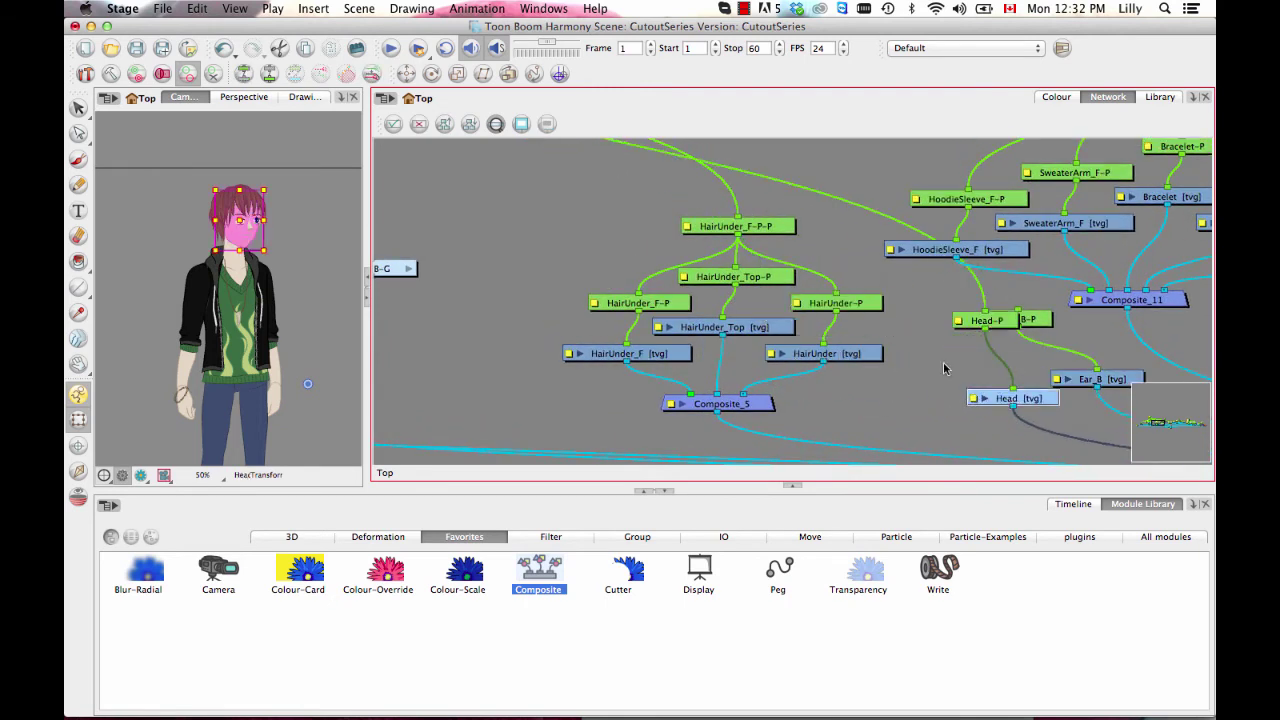
- Group the HairUnder pegs and drawings with Composite_5, name the group HairUnder-G, and shift it towards the facial features
left_click_drag(595, 170, 837, 418)
key("ctrl+g")
double_click(683, 318)
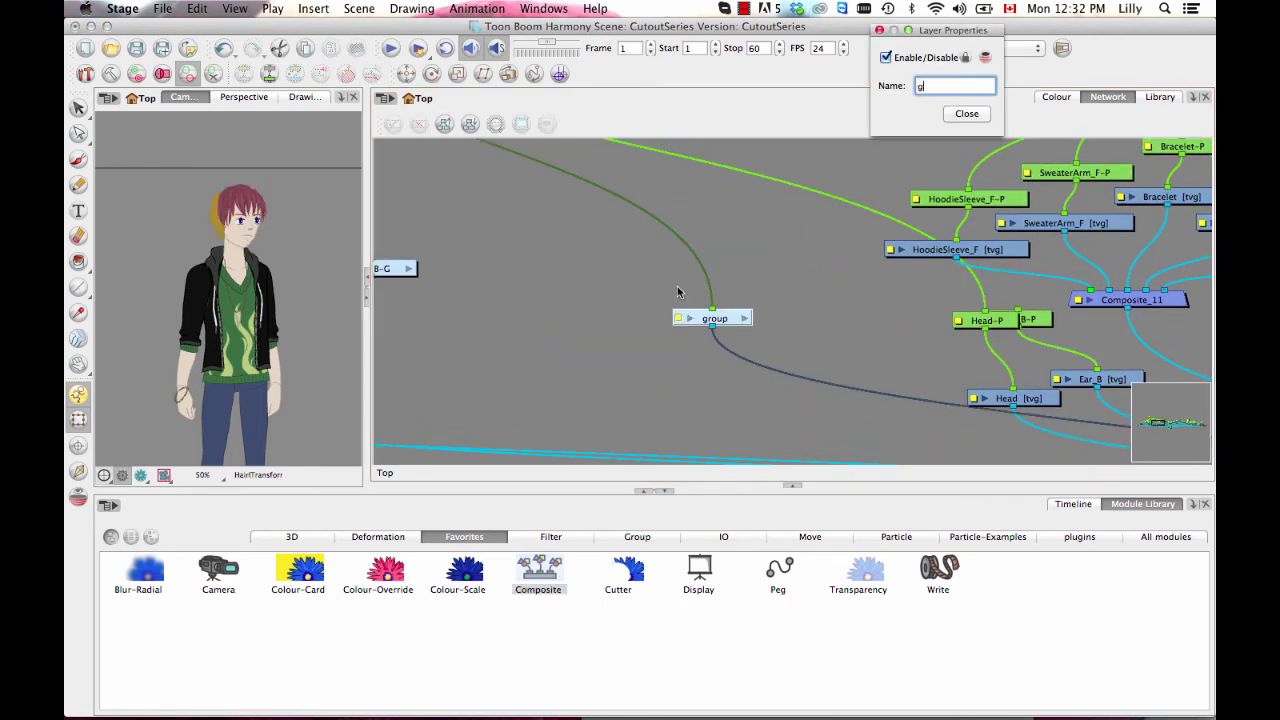
left_click_drag(735, 321, 510, 238)
- Bring the Head and Ear_B drawings and their pegs over beside the HairUnder-G group, away from the front arm modules
left_click_drag(846, 320, 736, 327)
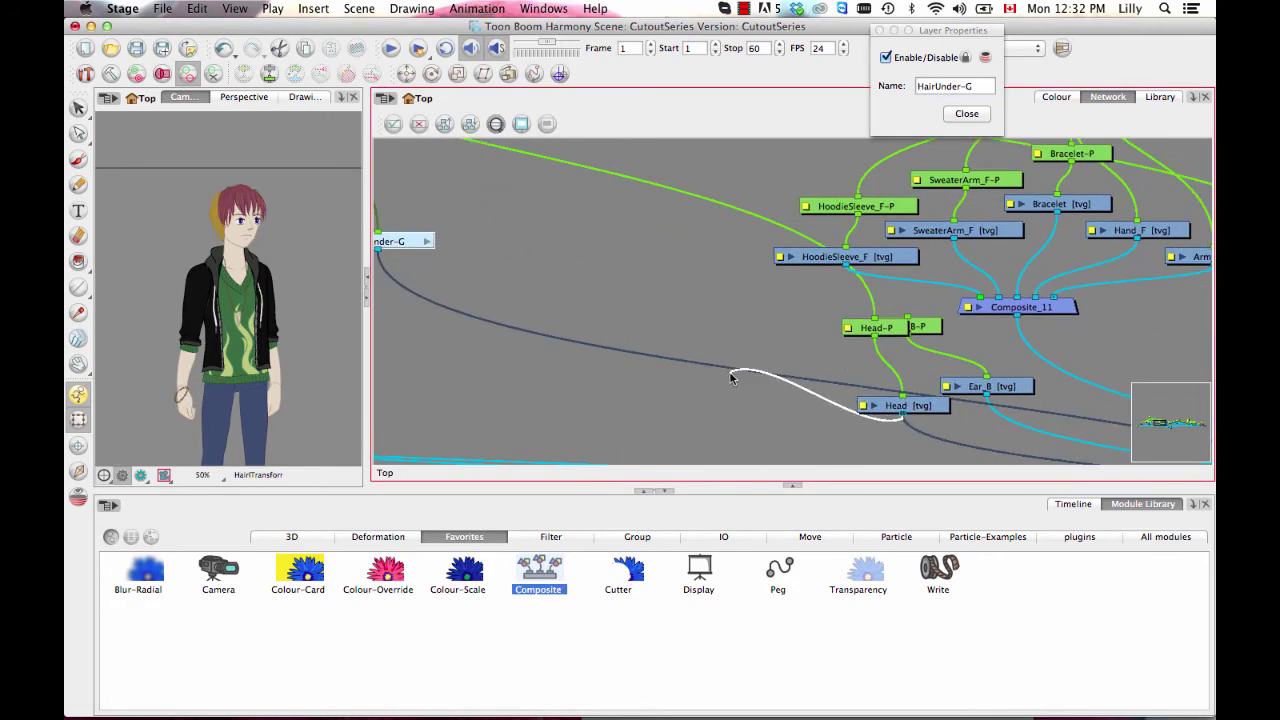
left_click_drag(903, 403, 585, 309)
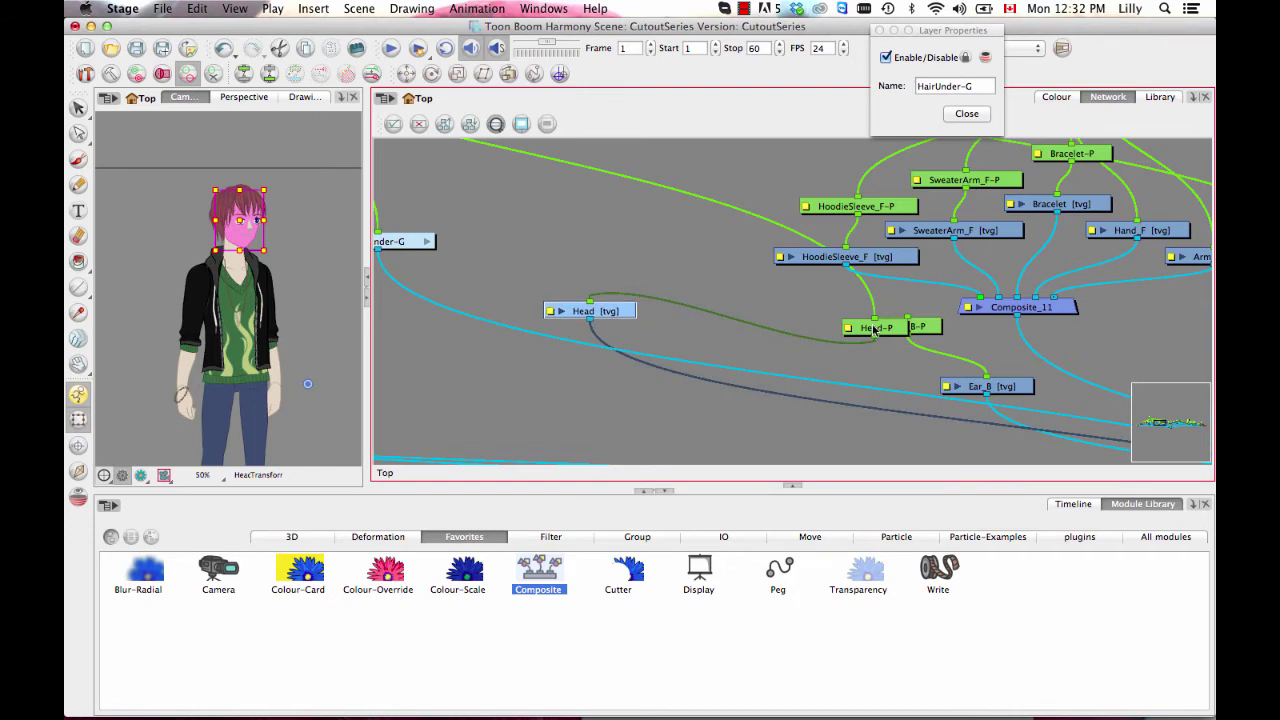
left_click_drag(866, 325, 524, 196)
left_click_drag(973, 377, 666, 338)
left_click_drag(877, 313, 600, 214)
- Connect the Ear_B-P peg to the Head-P-P peg as its parent
left_click_drag(627, 266, 751, 380)
key("1")
left_click_drag(613, 234, 635, 264)
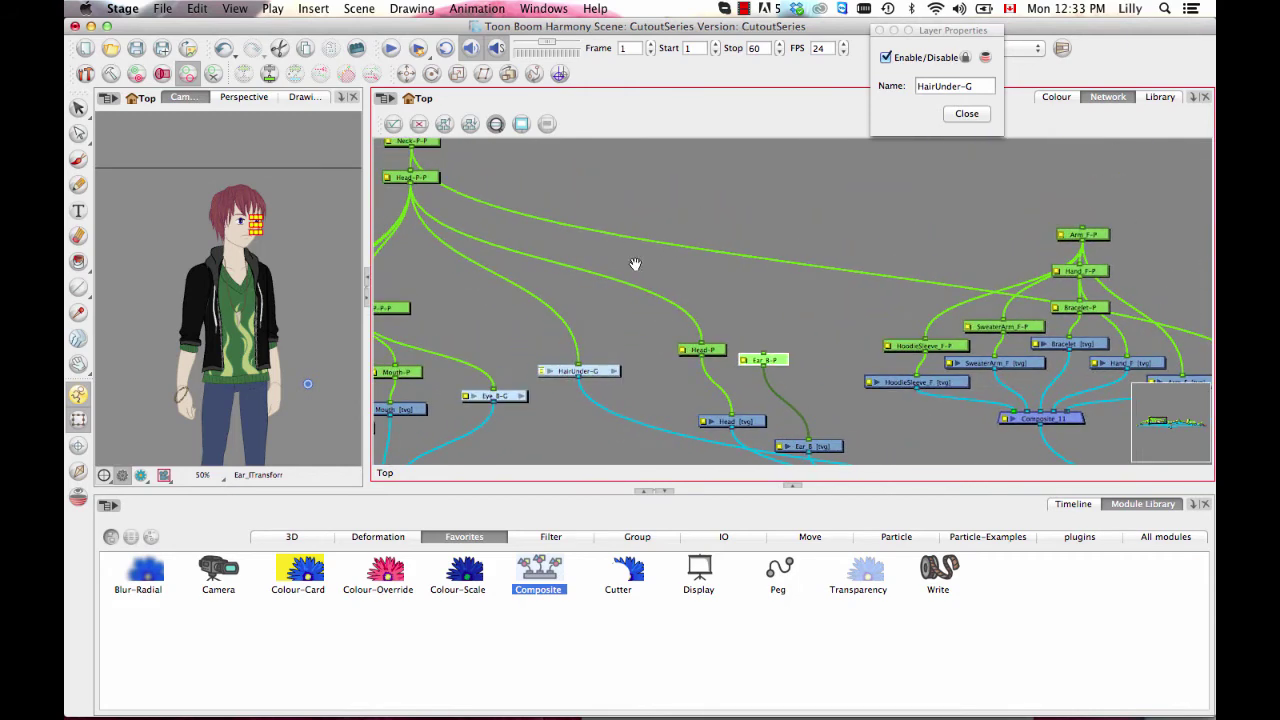
left_click_drag(725, 317, 765, 355)
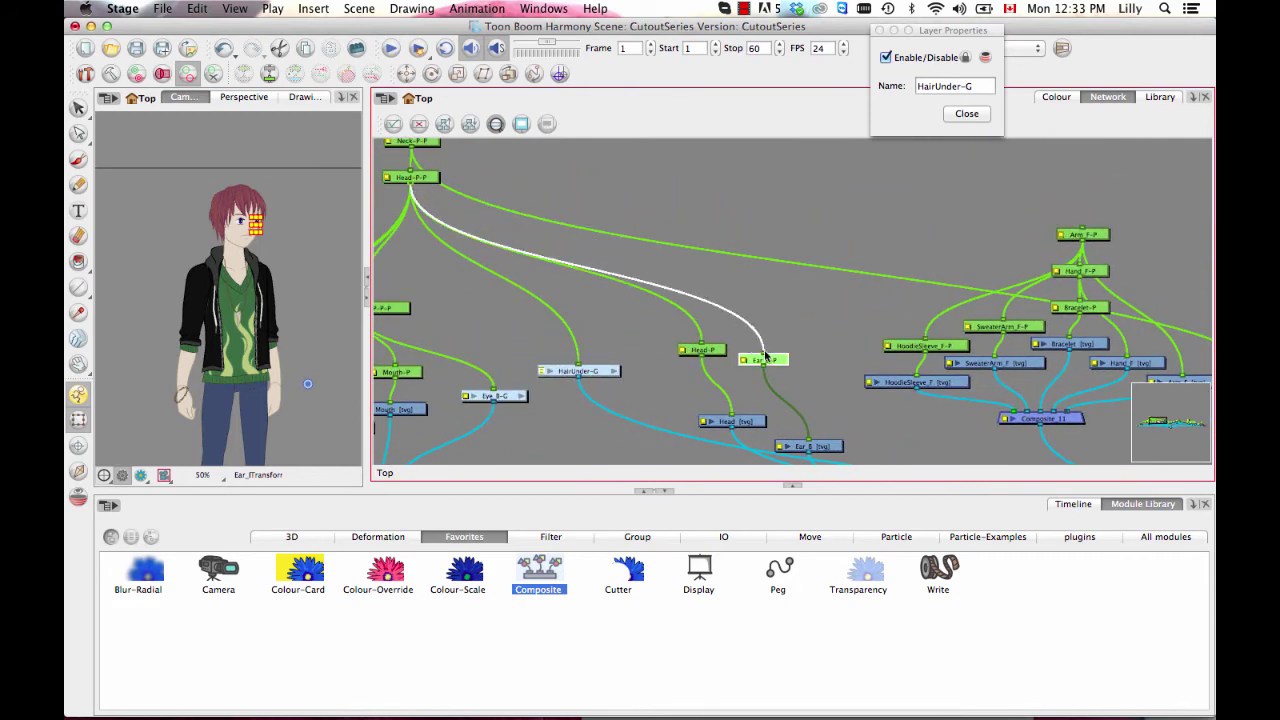
left_click(815, 335)
- Group the front arm, hand, bracelet and sleeve pegs and drawings with Composite_11, and name the group Arm_F-G
left_click_drag(862, 332, 631, 314)
left_click_drag(859, 220, 837, 218)
key("1")
left_click_drag(680, 208, 802, 282)
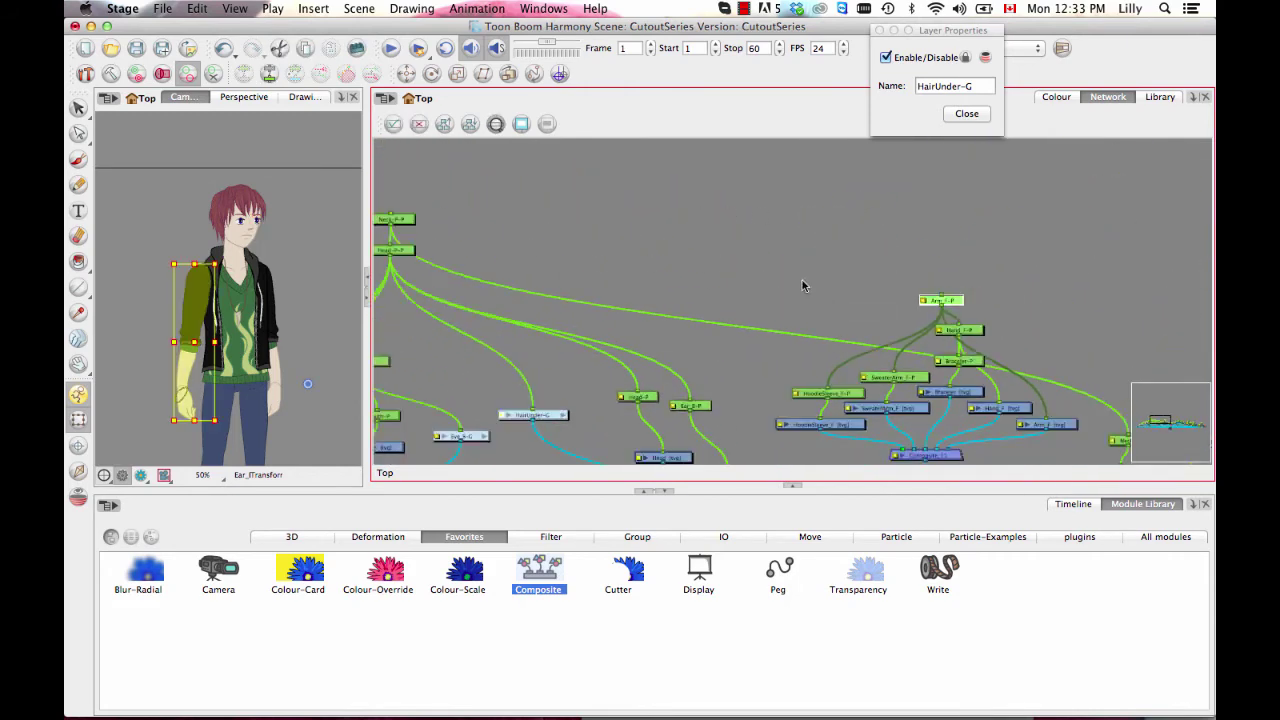
key("2")
key("2")
left_click_drag(1040, 335, 834, 270)
left_click_drag(534, 158, 877, 437)
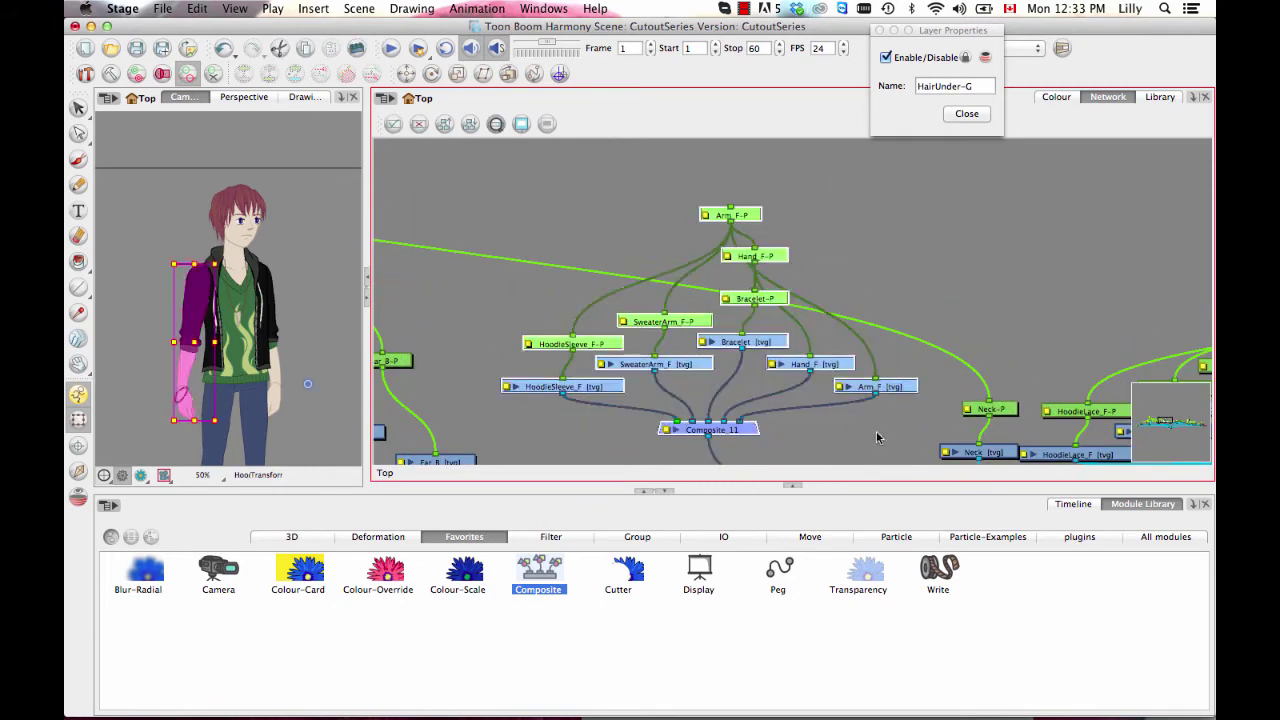
key("super+g")
left_click(965, 113)
left_click(672, 338)
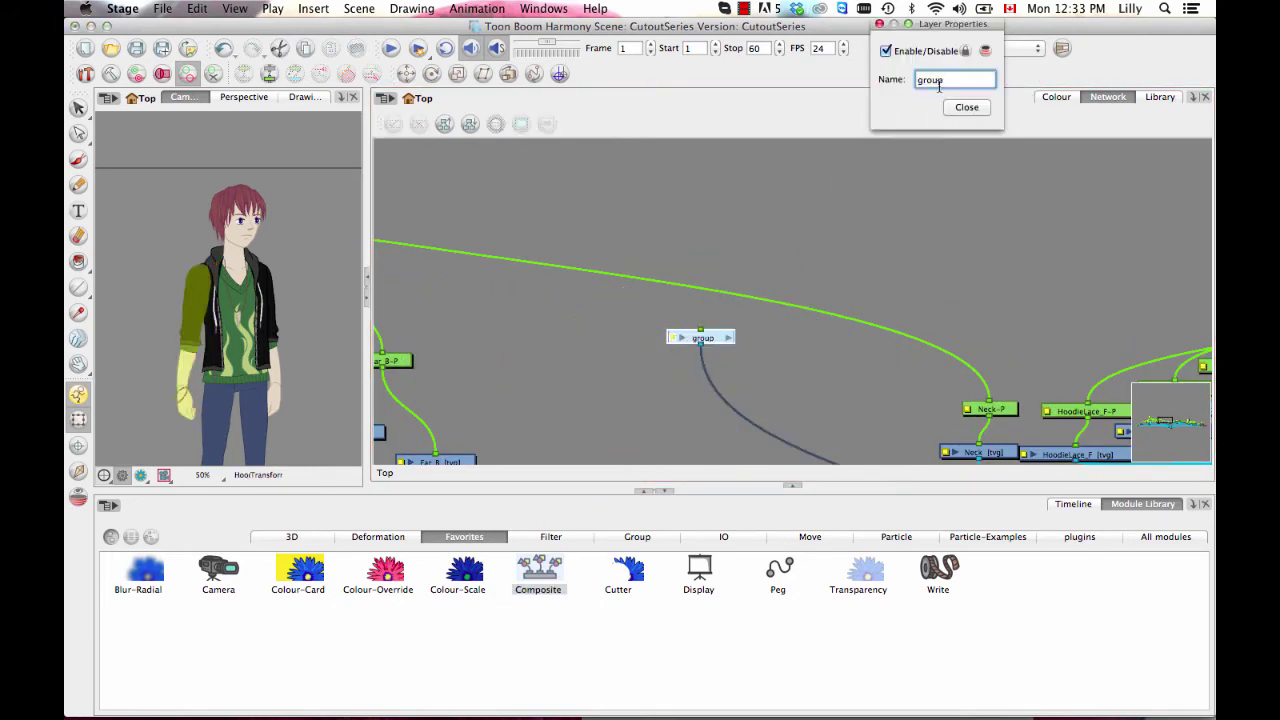
left_click(1042, 332)
- Reposition the Body-P peg so it sits above the torso, hoodie and sweater modules
left_click_drag(1044, 338, 814, 266)
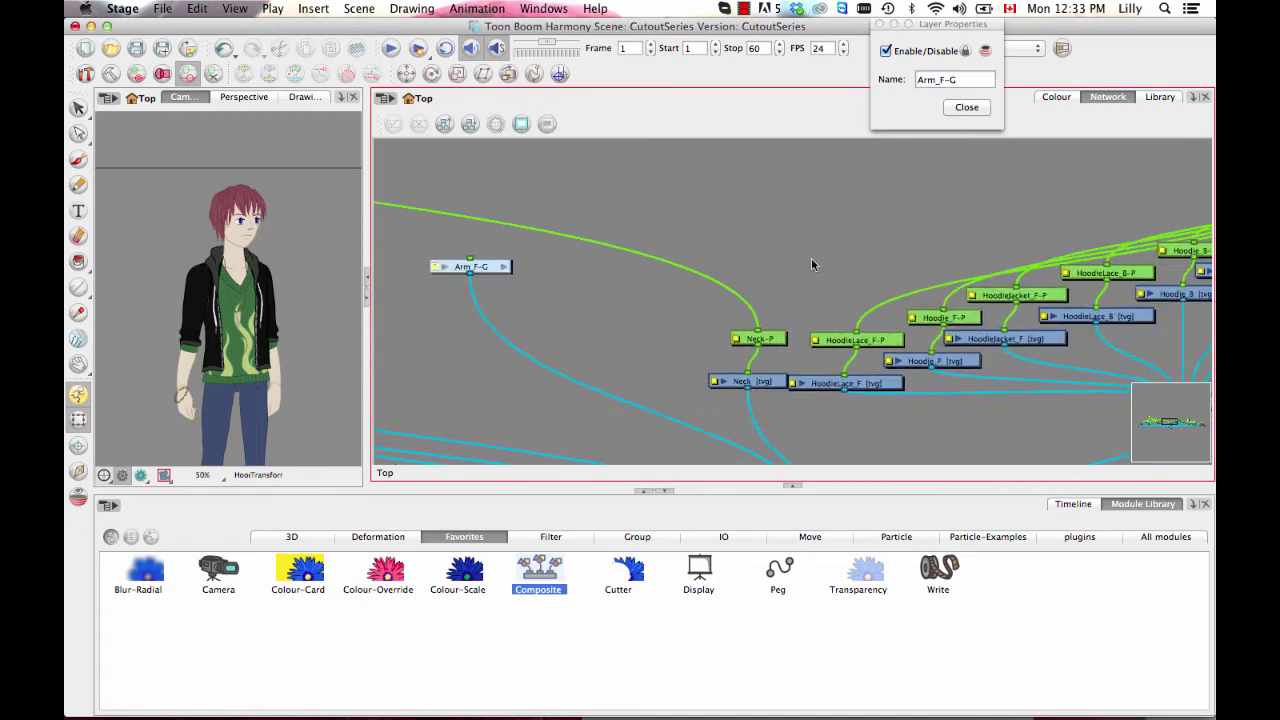
left_click_drag(677, 289, 627, 330)
left_click(800, 262)
left_click_drag(808, 261, 629, 297)
key("1")
left_click(1003, 239)
left_click_drag(1003, 239, 895, 179)
left_click_drag(990, 225, 731, 269)
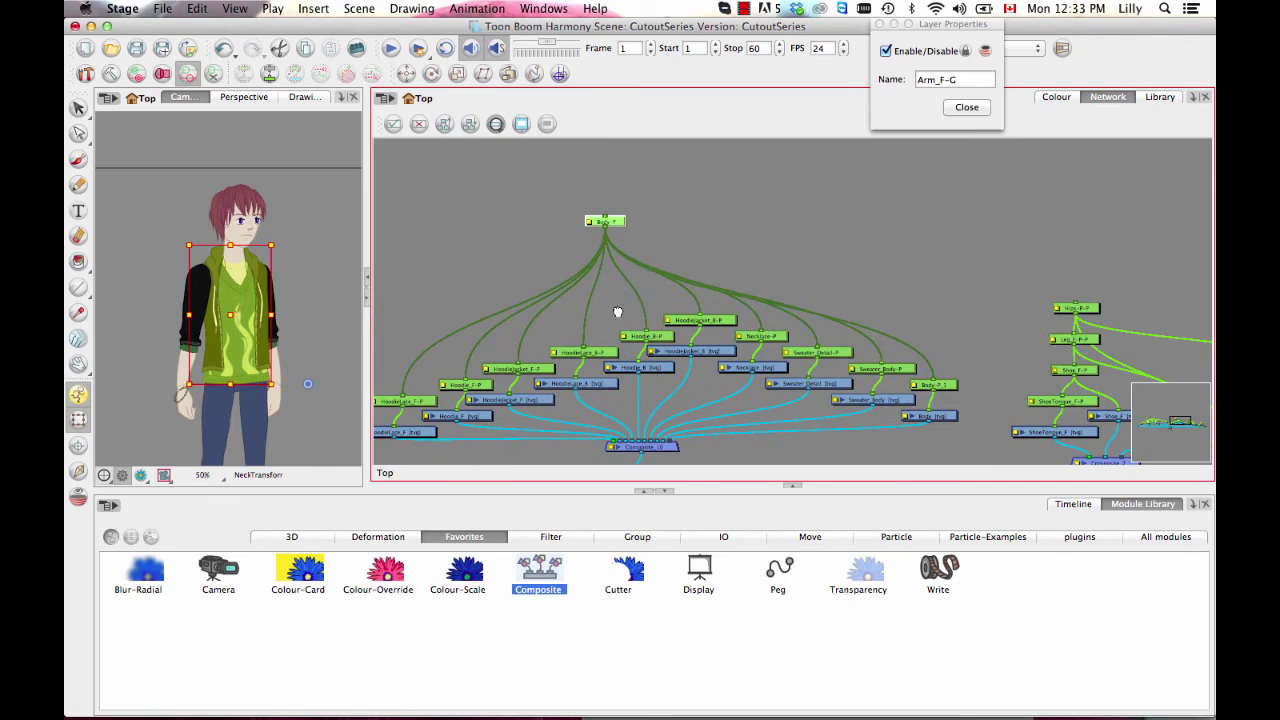
- Add a parent peg above the Body-P peg
left_click_drag(617, 312, 871, 337)
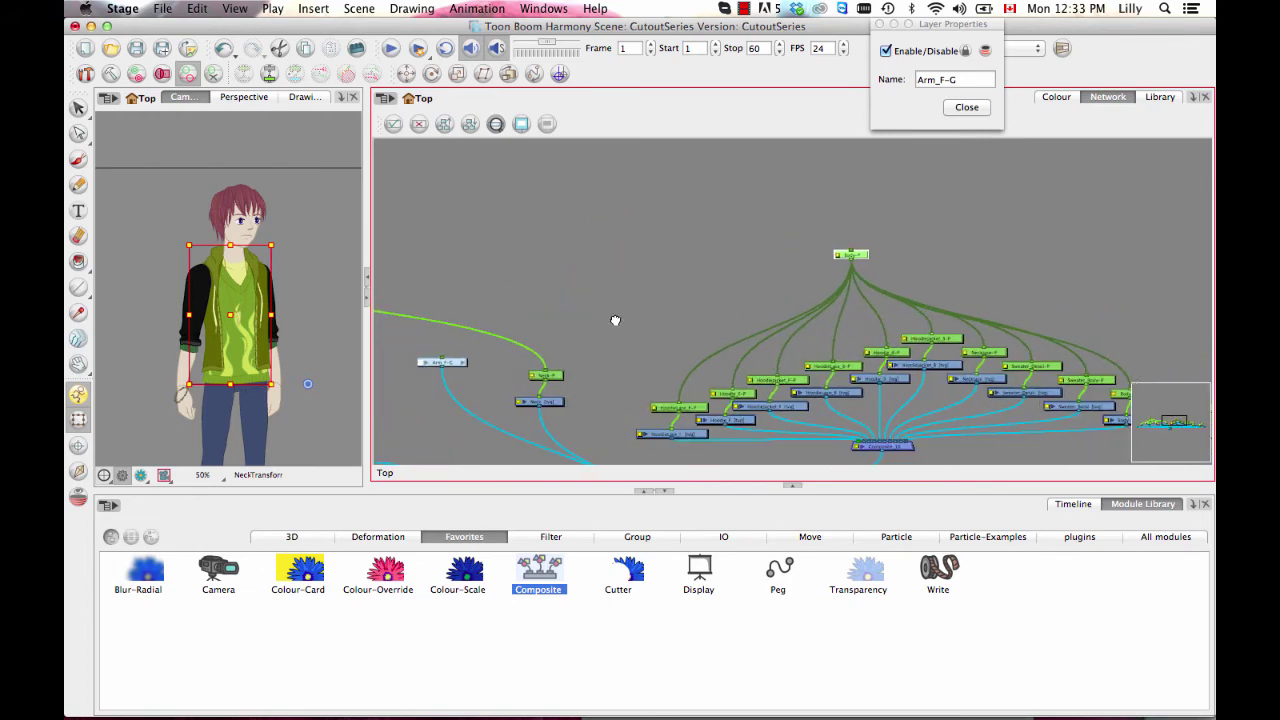
left_click_drag(615, 320, 679, 328)
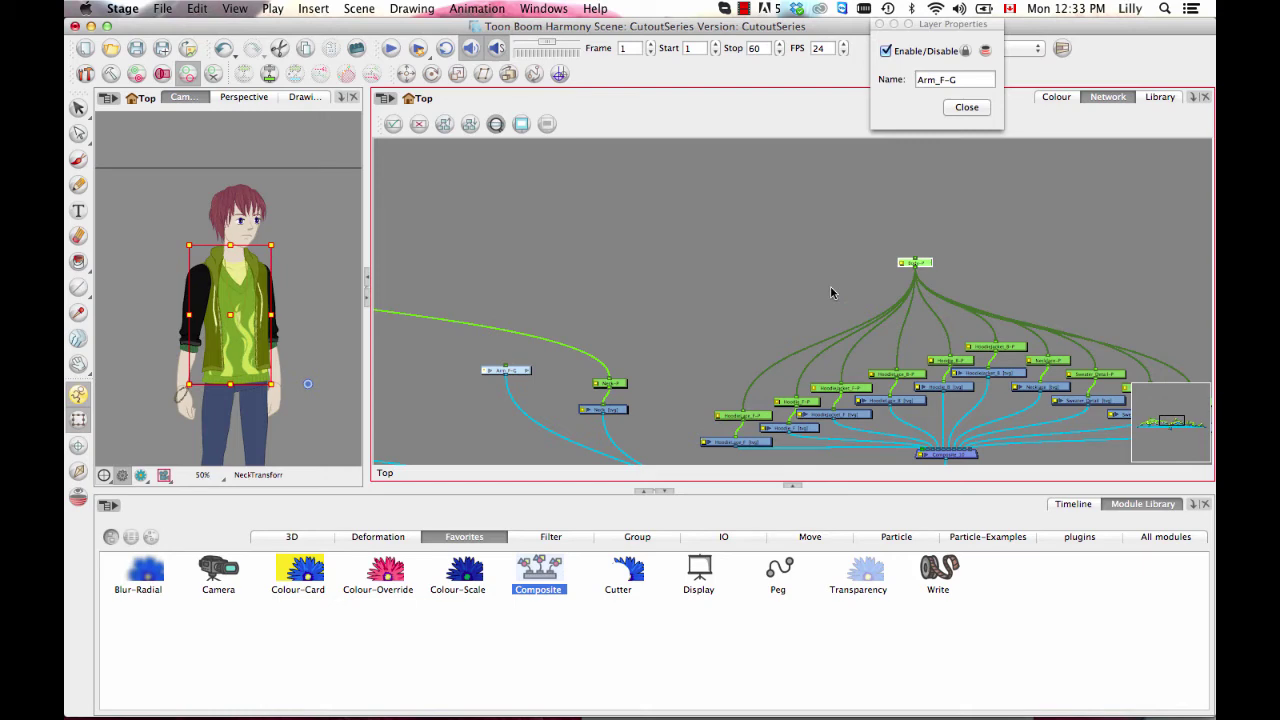
scroll(948, 302, "up", 3)
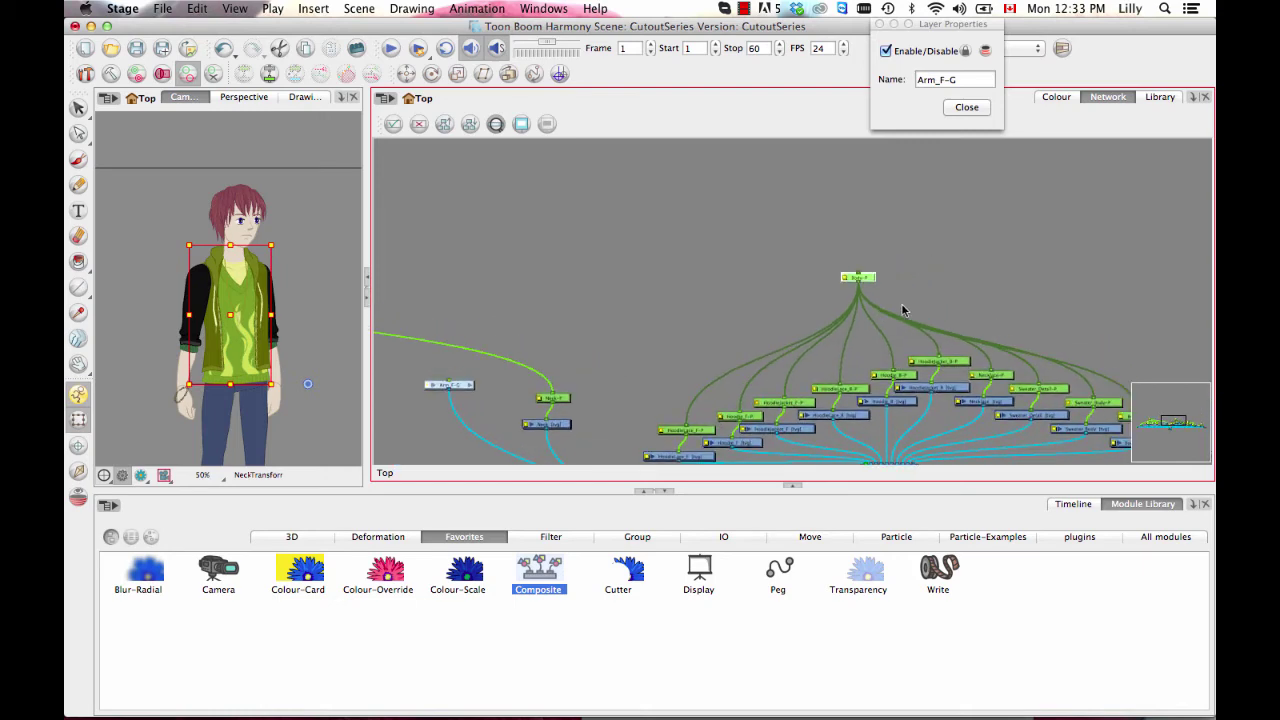
scroll(895, 302, "up", 3)
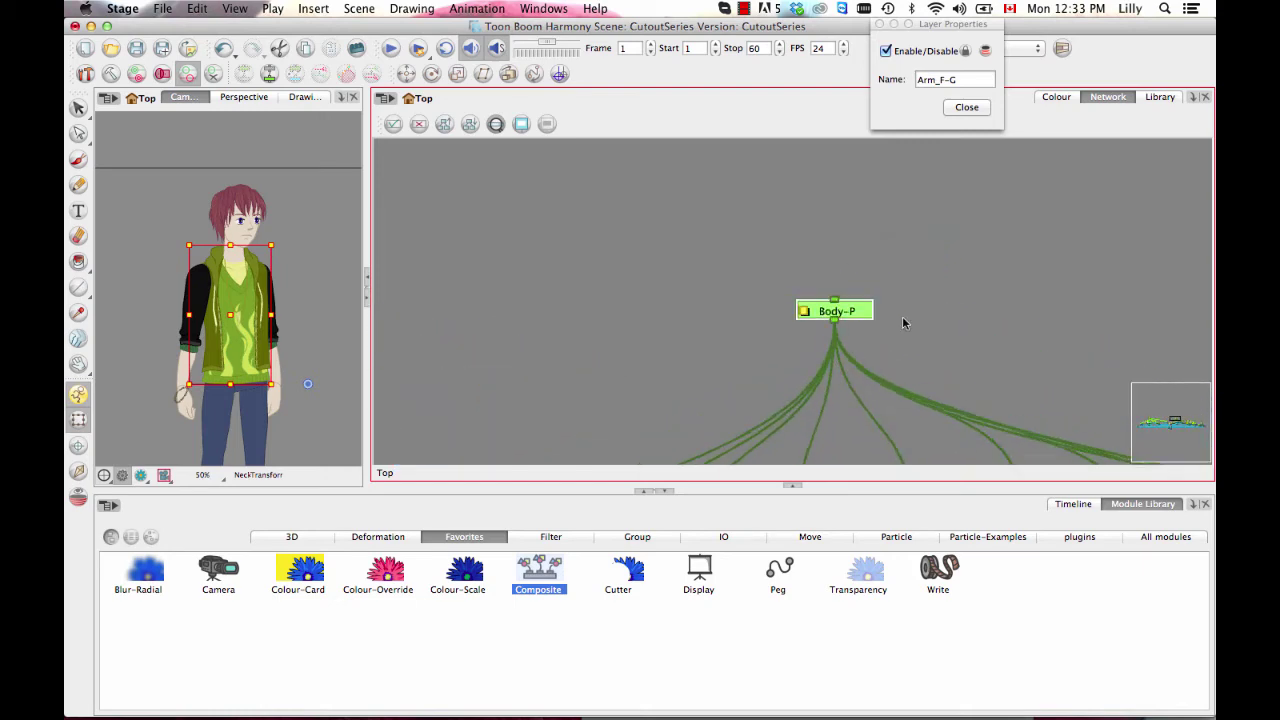
key("super+p")
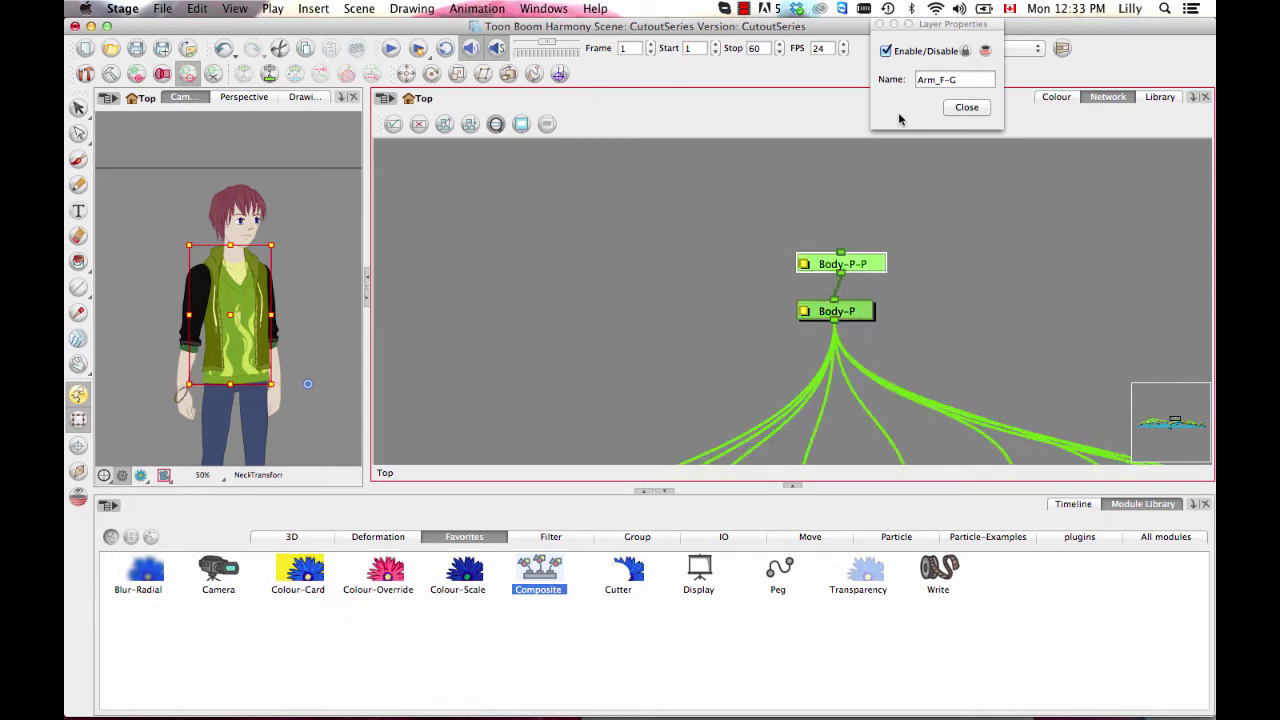
- Rename the Body-P-P peg as UpperBody-P-P and close the open layer properties
left_click(806, 266)
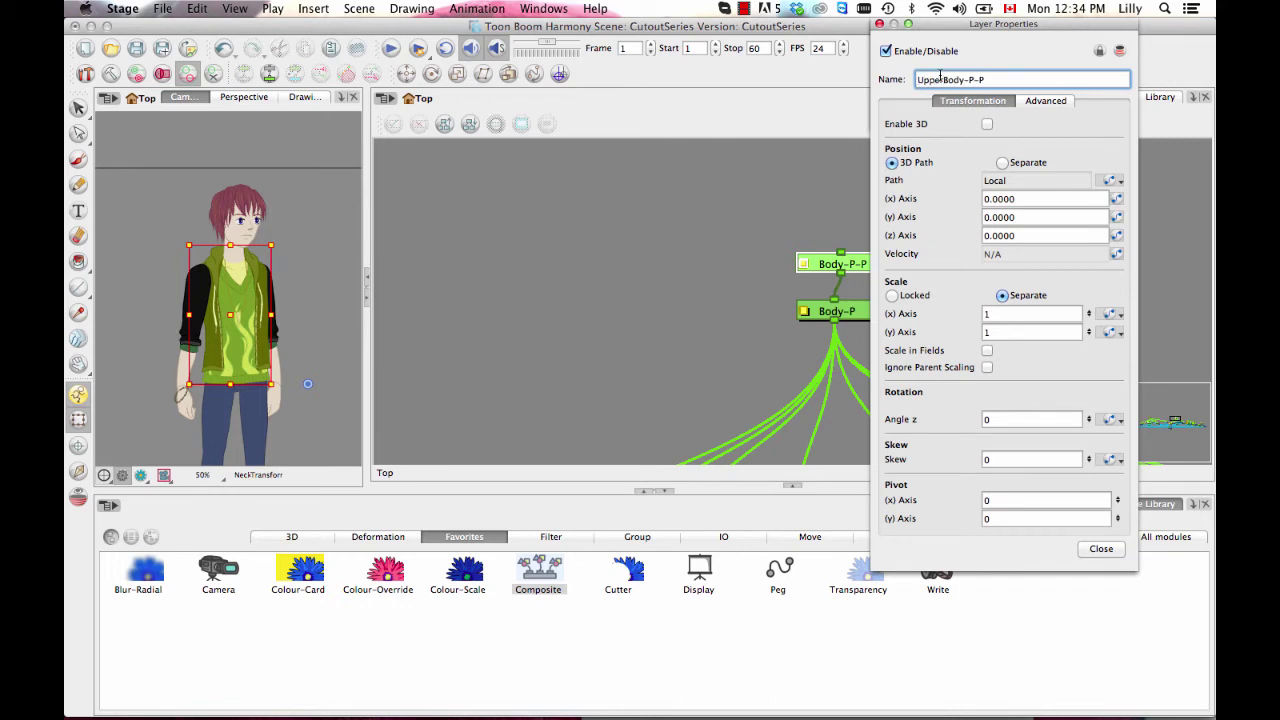
left_click(879, 25)
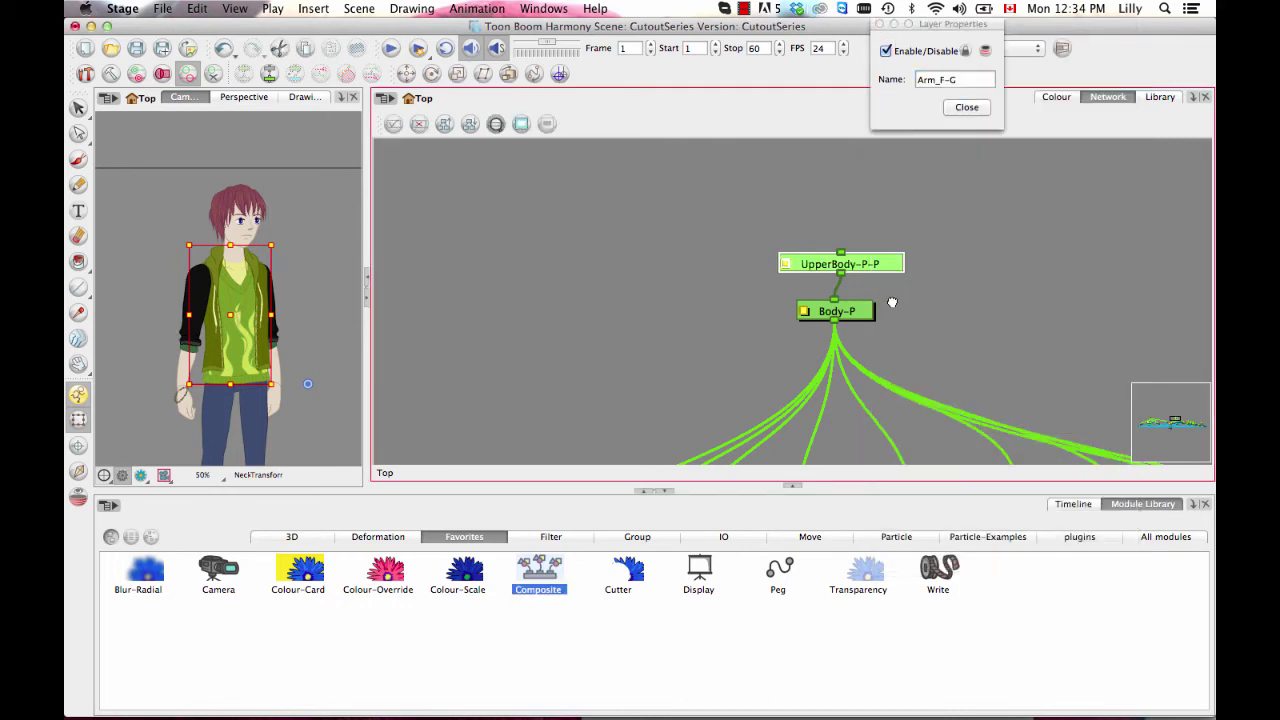
left_click_drag(891, 301, 897, 331)
left_click(963, 110)
- Move the UpperBody-P-P peg up and off to one side of the Body-P peg in the network
left_click_drag(895, 279, 735, 208)
key("1")
key("1")
left_click_drag(714, 284, 954, 301)
key("1")
key("1")
key("1")
key("1")
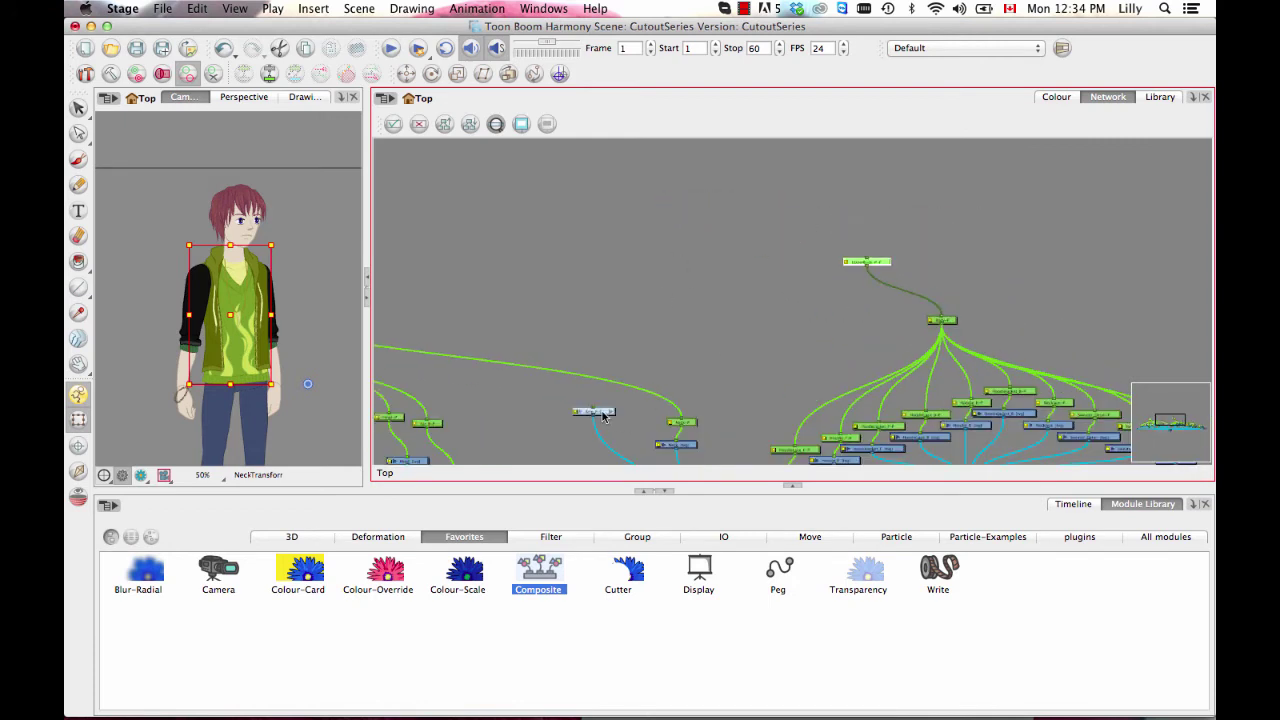
- Reposition the Arm_F-G group and parent it to the UpperBody-P-P peg
left_click_drag(603, 416, 628, 385)
left_click_drag(741, 344, 833, 262)
key("2")
key("2")
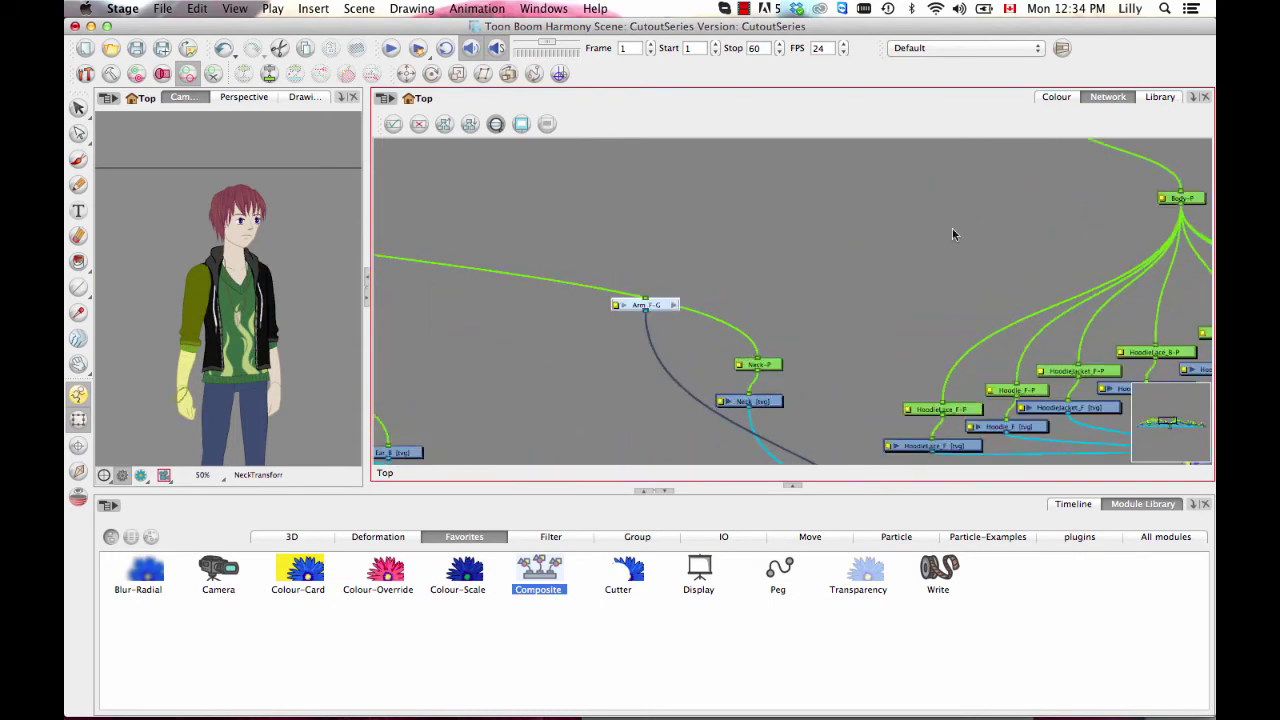
left_click_drag(914, 207, 996, 306)
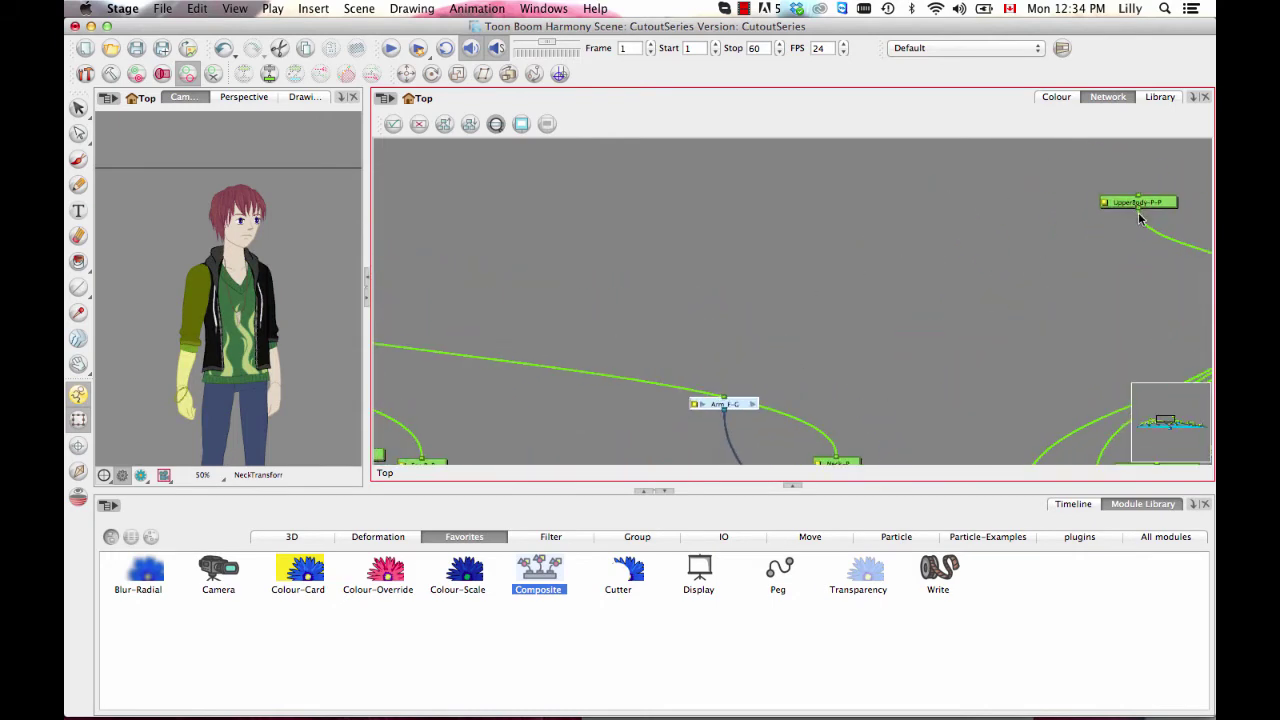
left_click_drag(1137, 208, 726, 404)
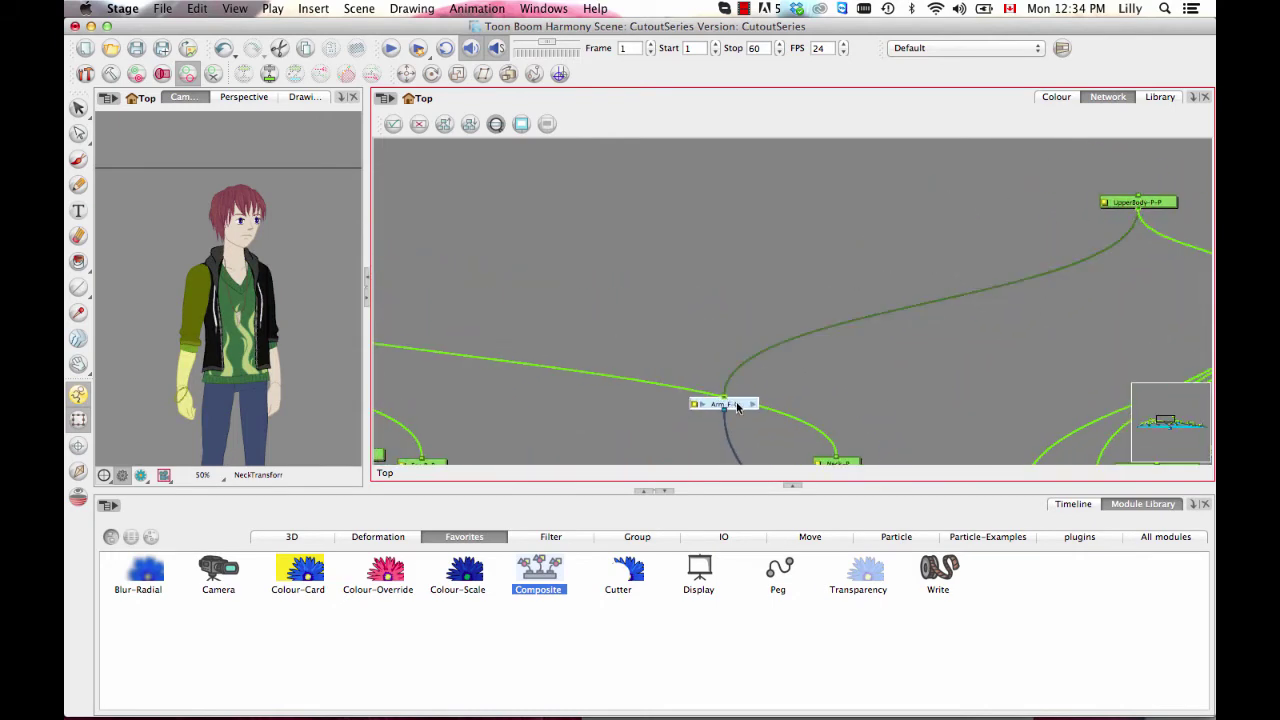
- Parent the top peg of the head and neck hierarchy to UpperBody-P-P and space the pegs apart
scroll(735, 314, "down", 5)
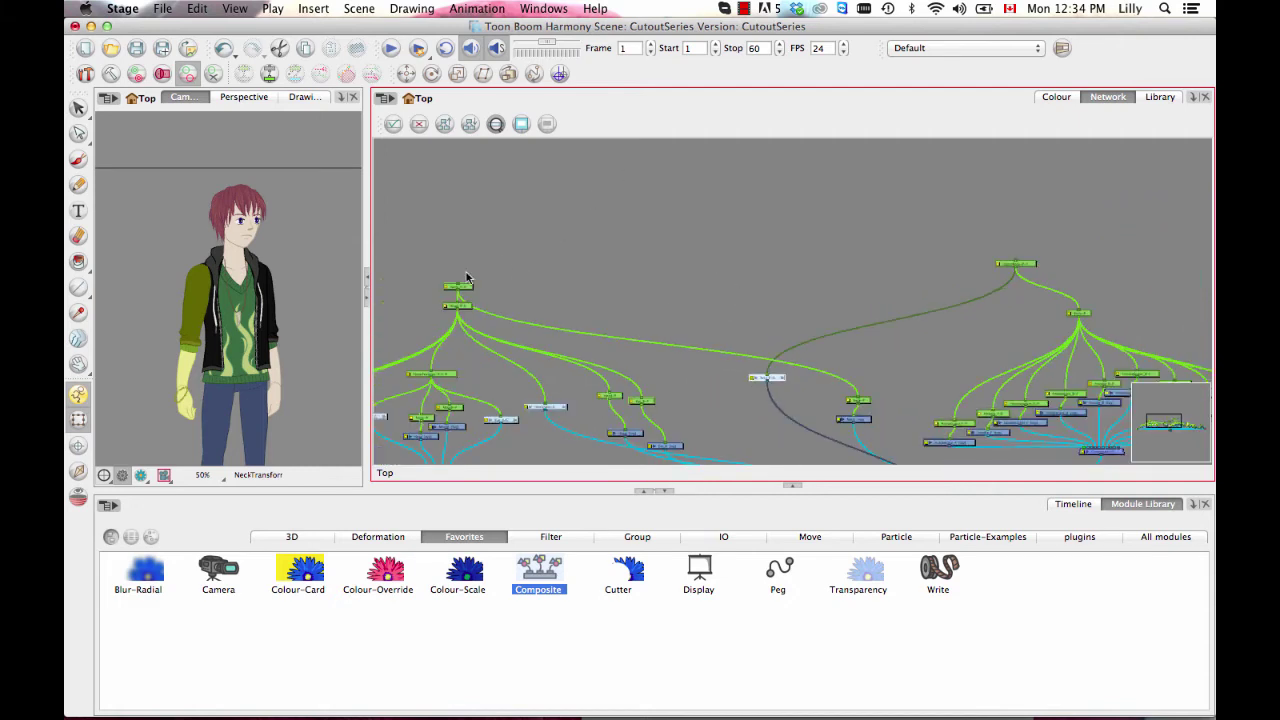
left_click_drag(466, 285, 476, 286)
left_click_drag(1034, 271, 1008, 237)
left_click_drag(558, 231, 516, 251)
left_click_drag(597, 323, 763, 323)
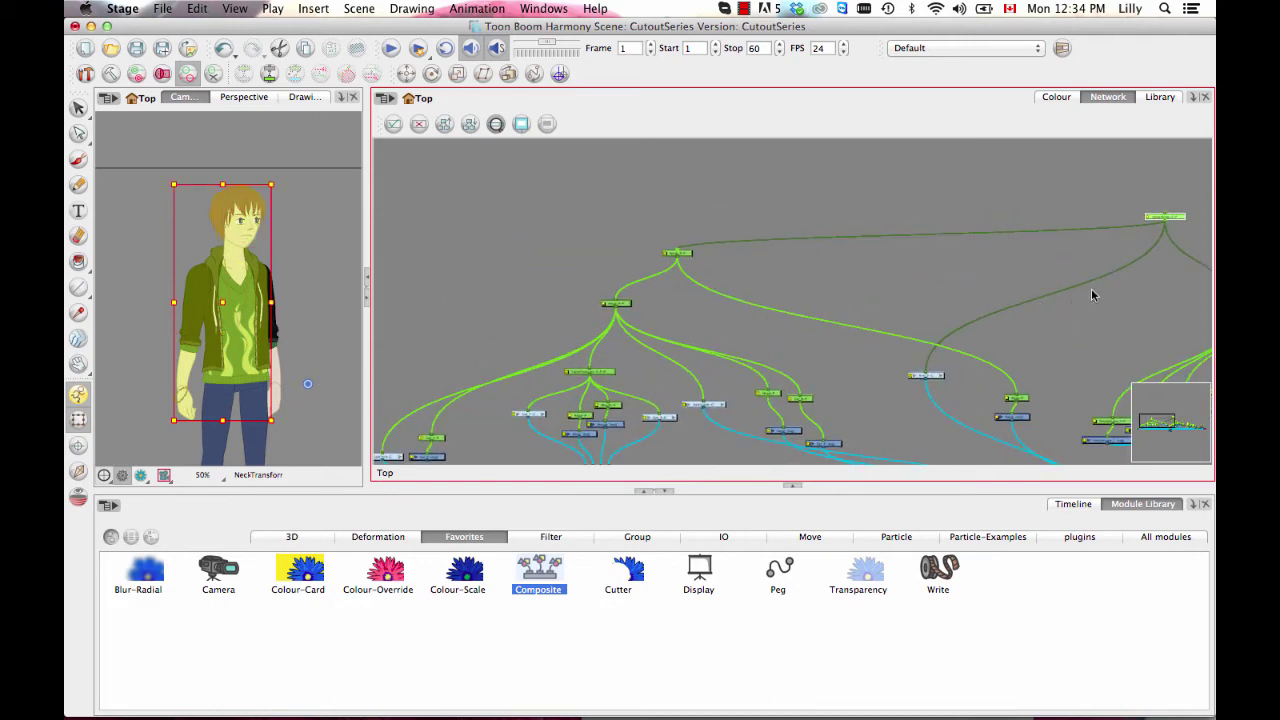
- Parent the back arm's top peg, Arm_B-P, to the UpperBody-P-P peg
left_click_drag(763, 268, 860, 166)
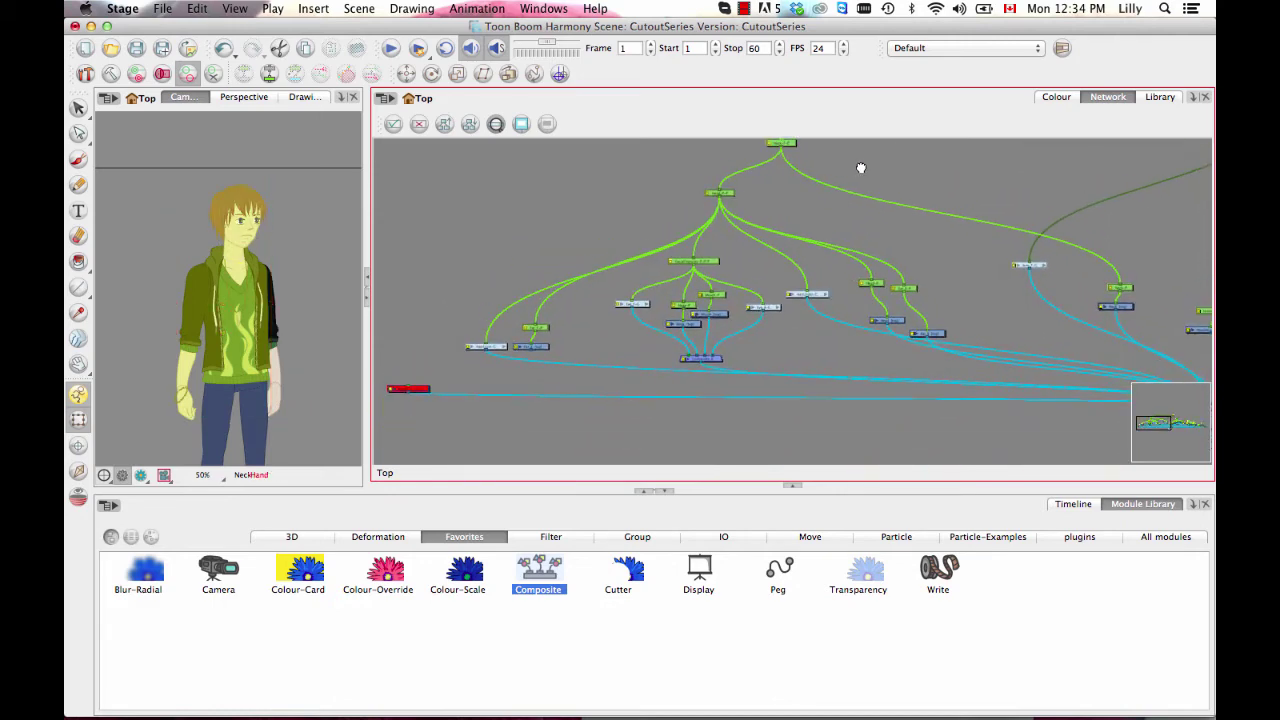
key("2")
key("2")
left_click_drag(860, 326, 610, 366)
left_click_drag(898, 207, 640, 284)
left_click_drag(805, 309, 550, 326)
left_click_drag(892, 291, 481, 192)
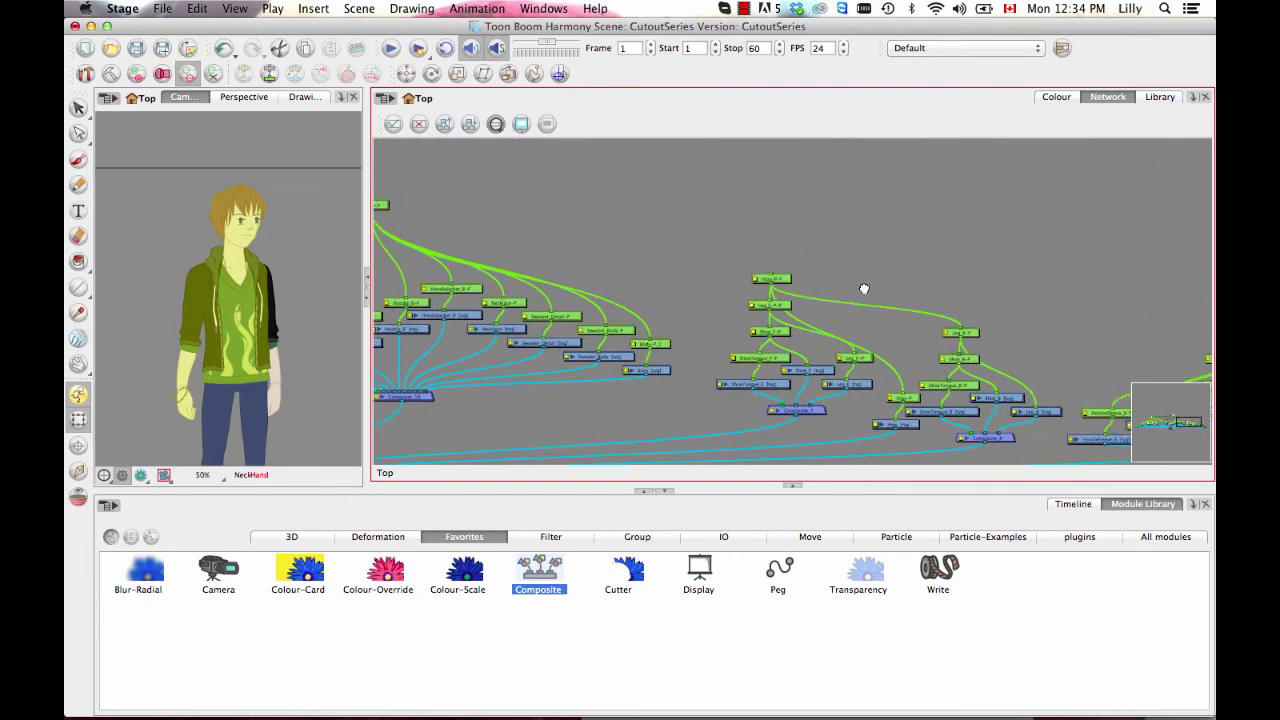
left_click_drag(863, 286, 643, 224)
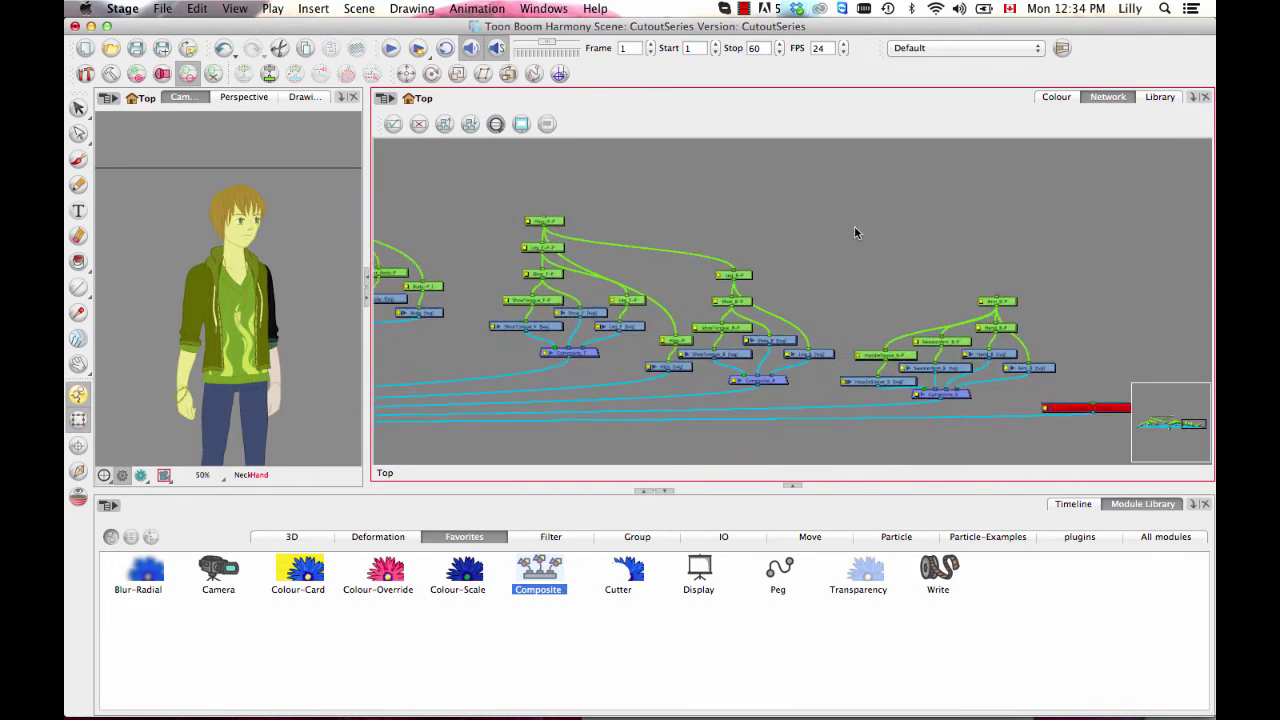
left_click_drag(855, 232, 787, 338)
left_click(393, 203)
left_click_drag(392, 196, 895, 328)
left_click(418, 210)
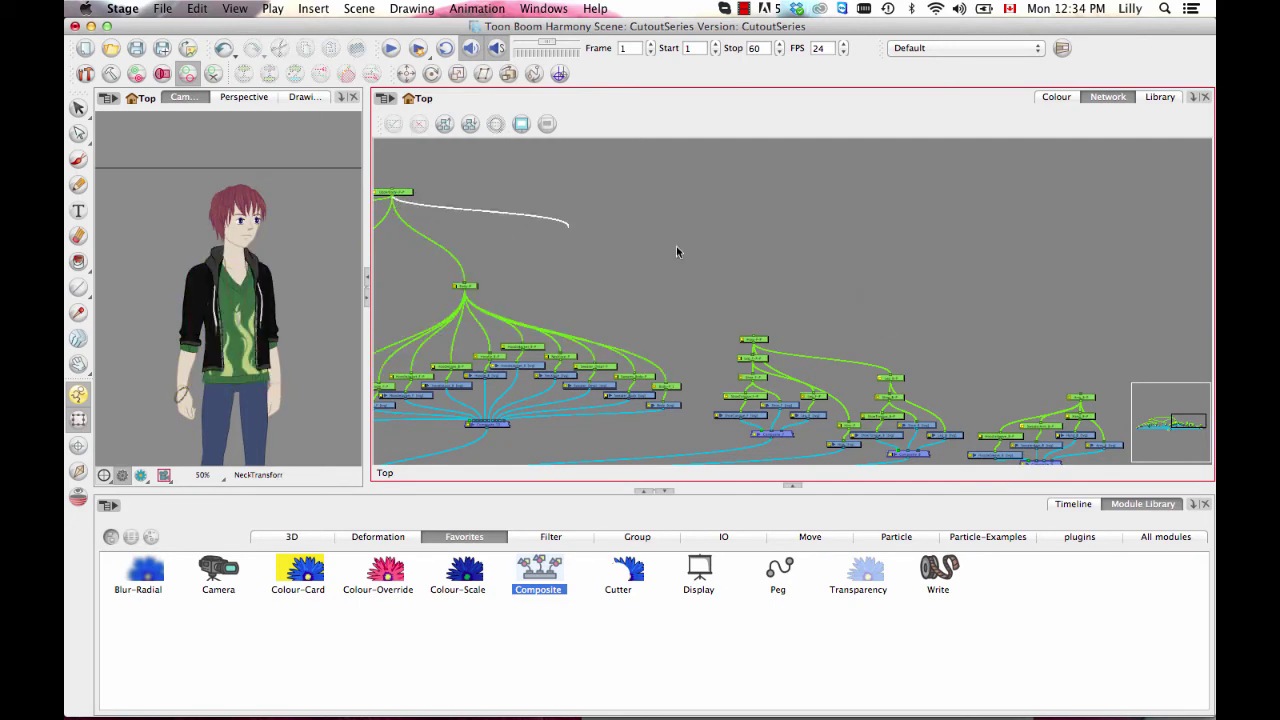
left_click_drag(676, 251, 1082, 401)
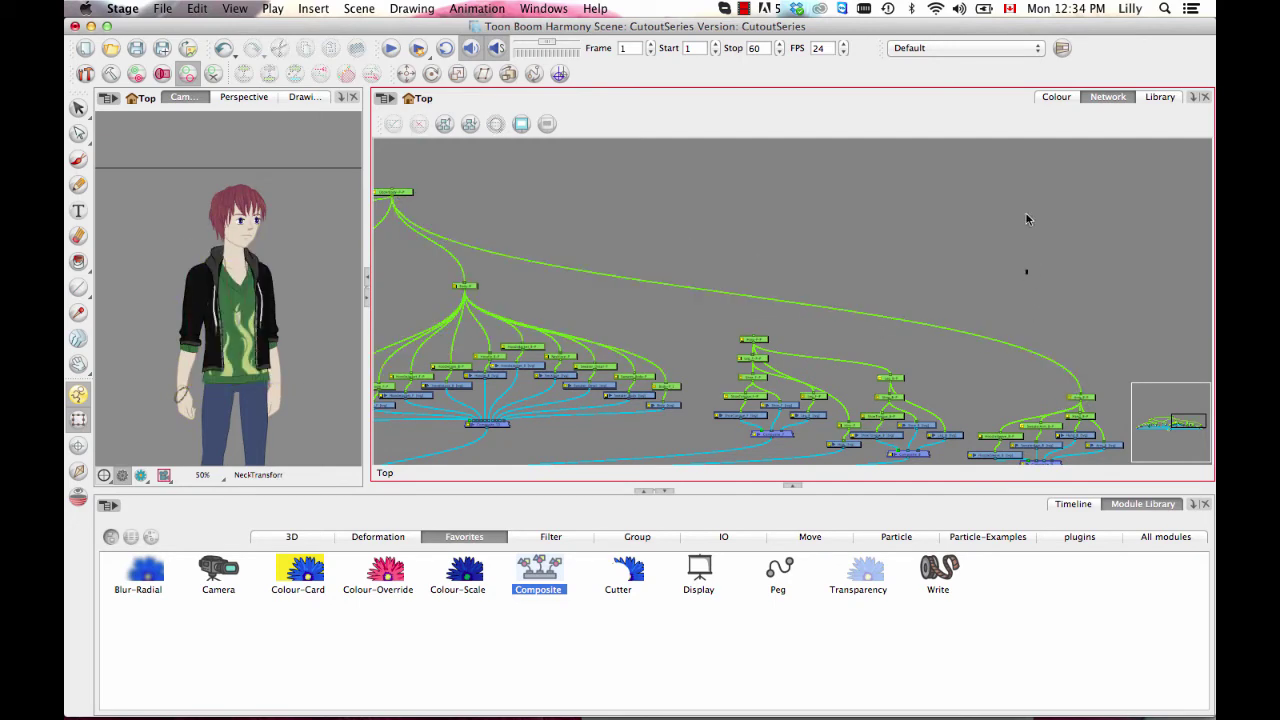
- Raise the UpperBody-P-P peg higher above the hierarchies connected to it
scroll(1028, 214, "left", 5)
scroll(795, 312, "down", 2)
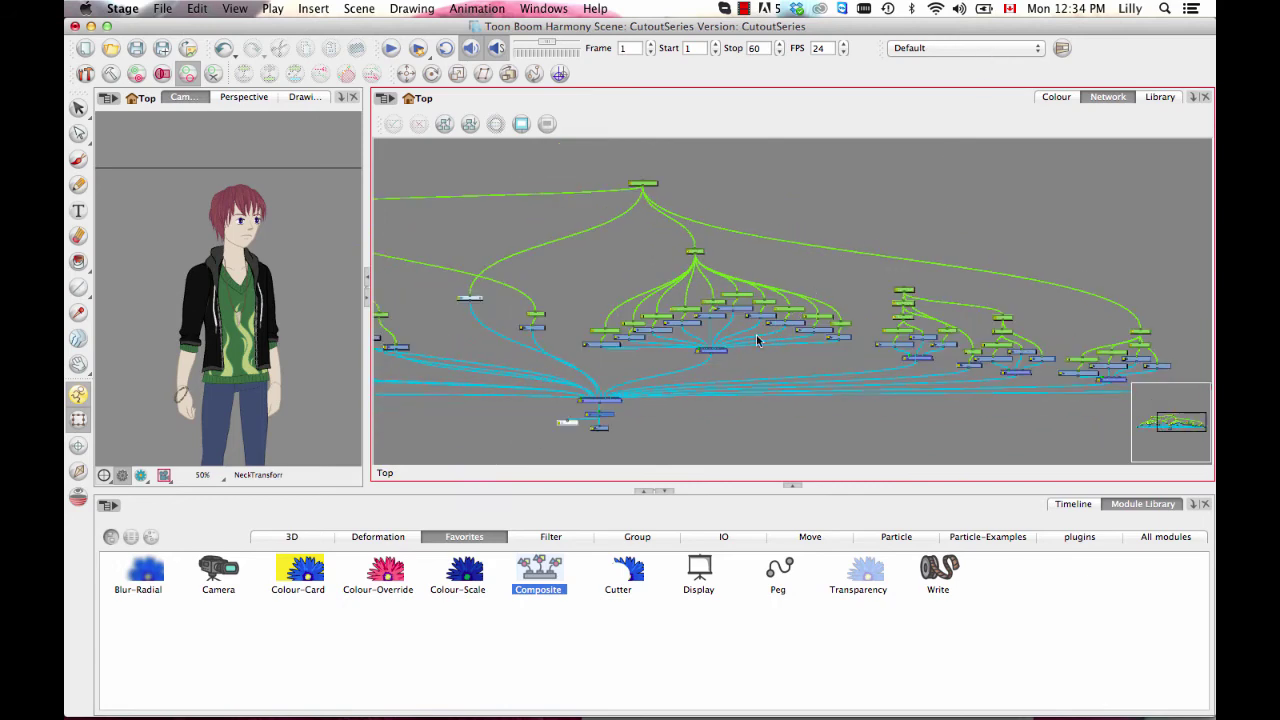
scroll(734, 363, "left", 5)
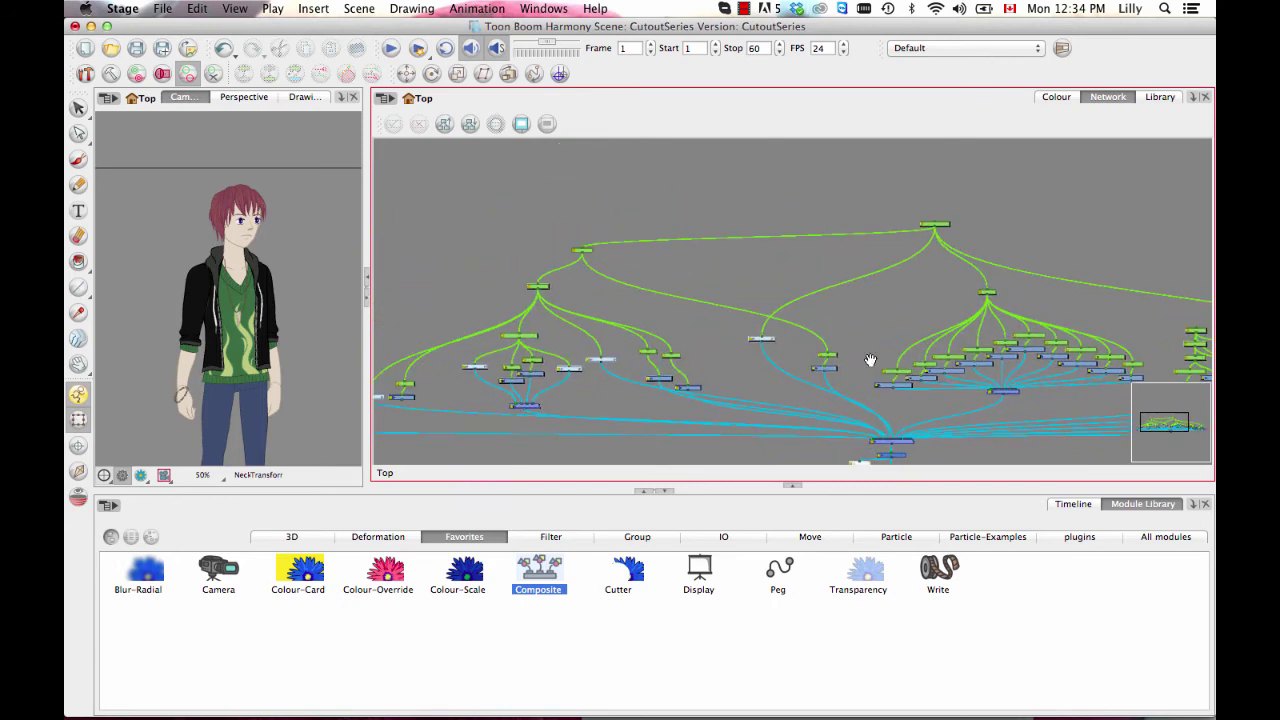
left_click(980, 292)
scroll(930, 292, "down", 3)
scroll(889, 290, "right", 3)
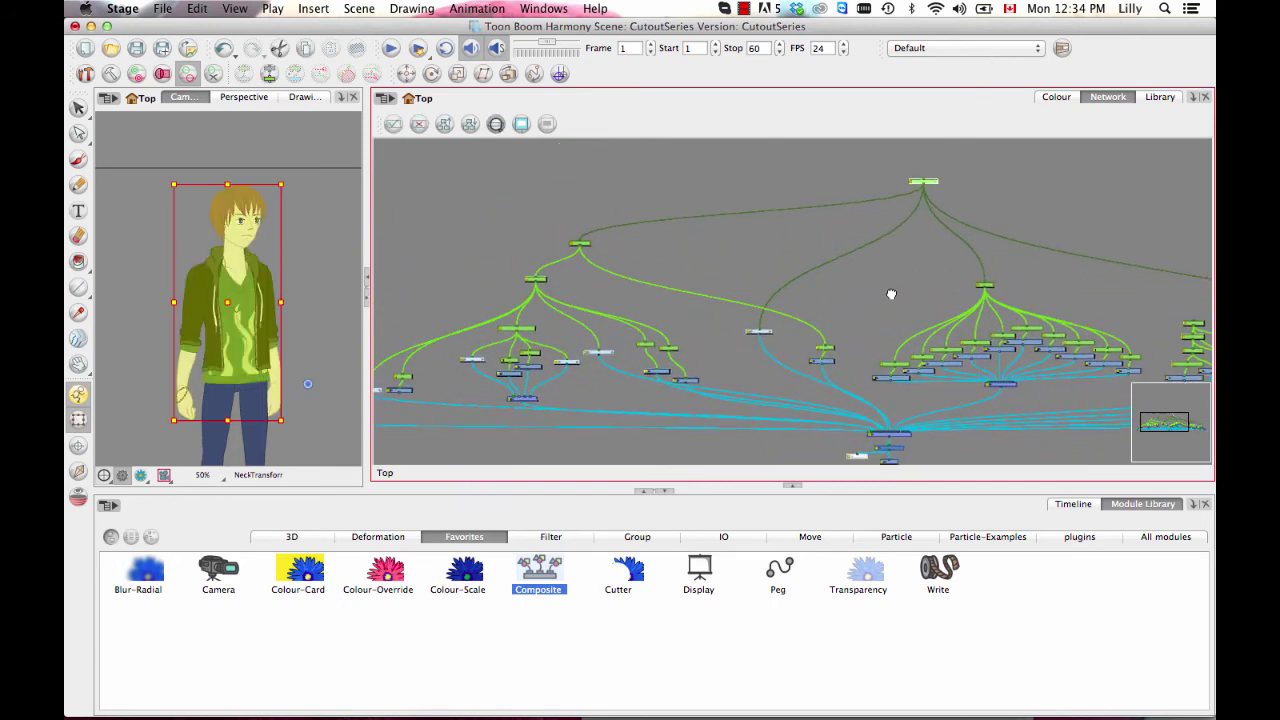
- Group the Body-P peg with all its clothing and body nodes and their composite, and name the group Body-G
scroll(880, 292, "up", 3)
scroll(820, 300, "right", 3)
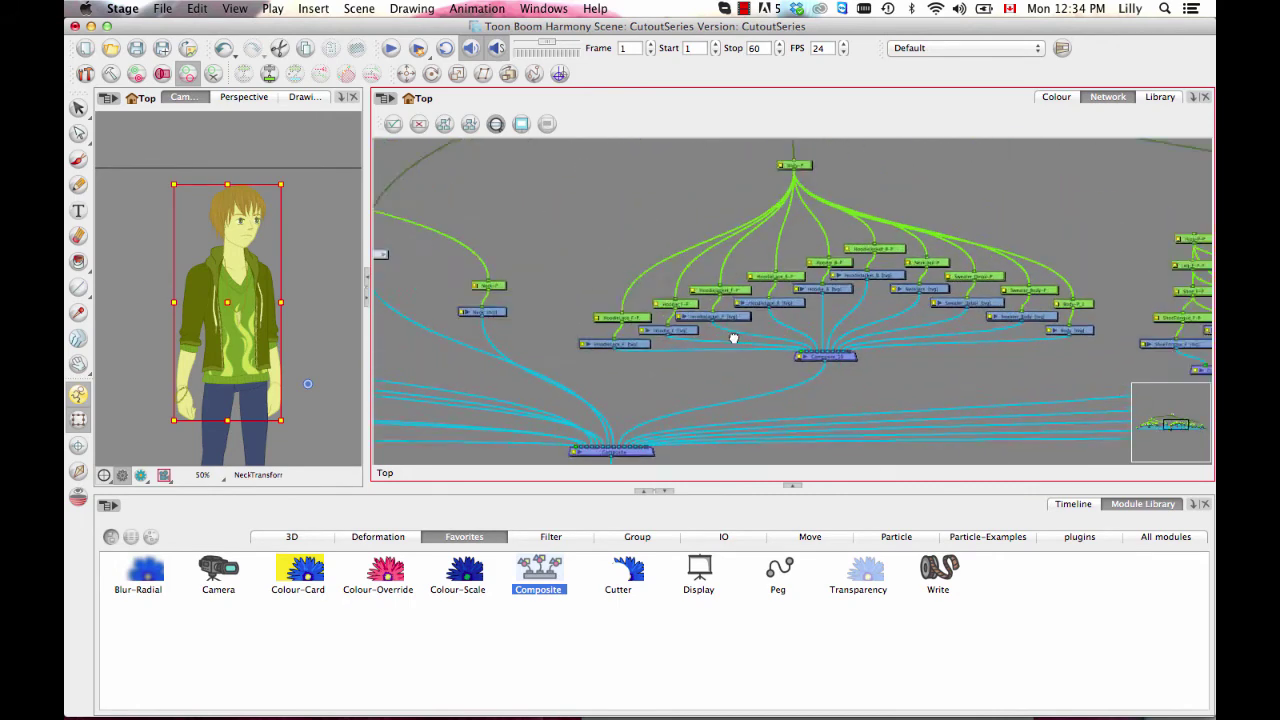
scroll(800, 305, "up", 2)
scroll(800, 305, "right", 2)
left_click_drag(500, 170, 1027, 399)
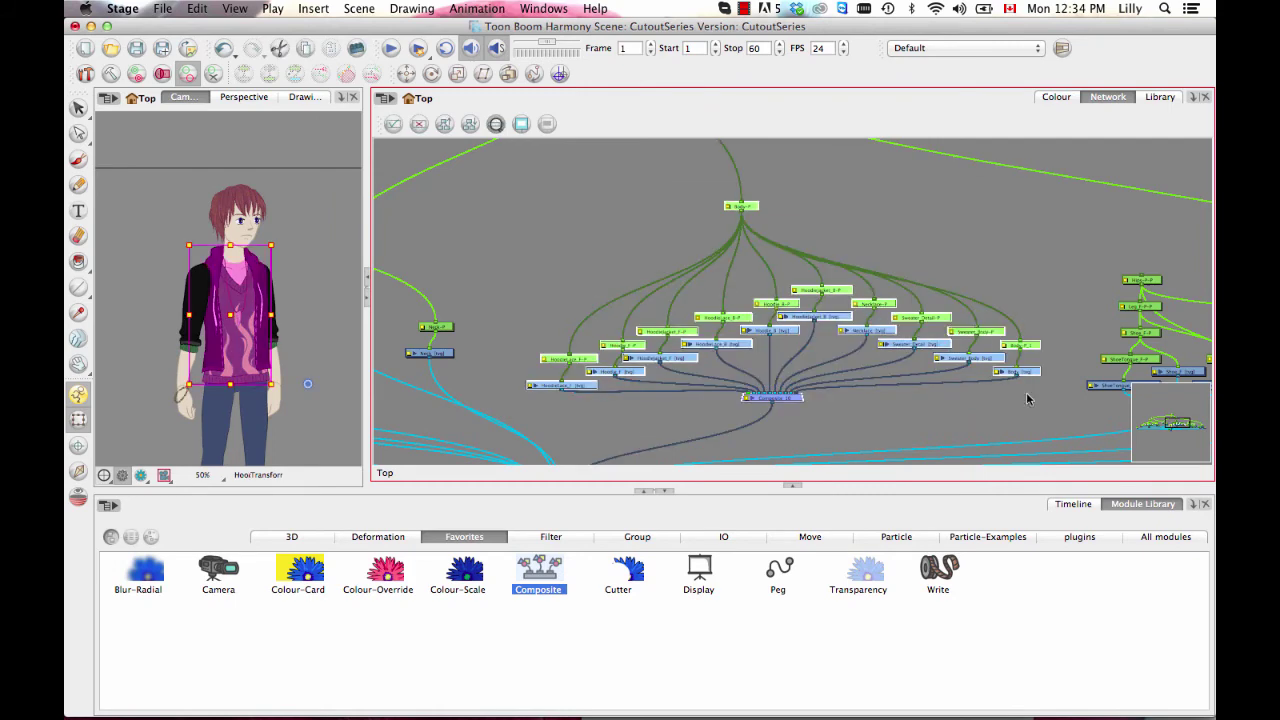
key("ctrl+g")
double_click(770, 338)
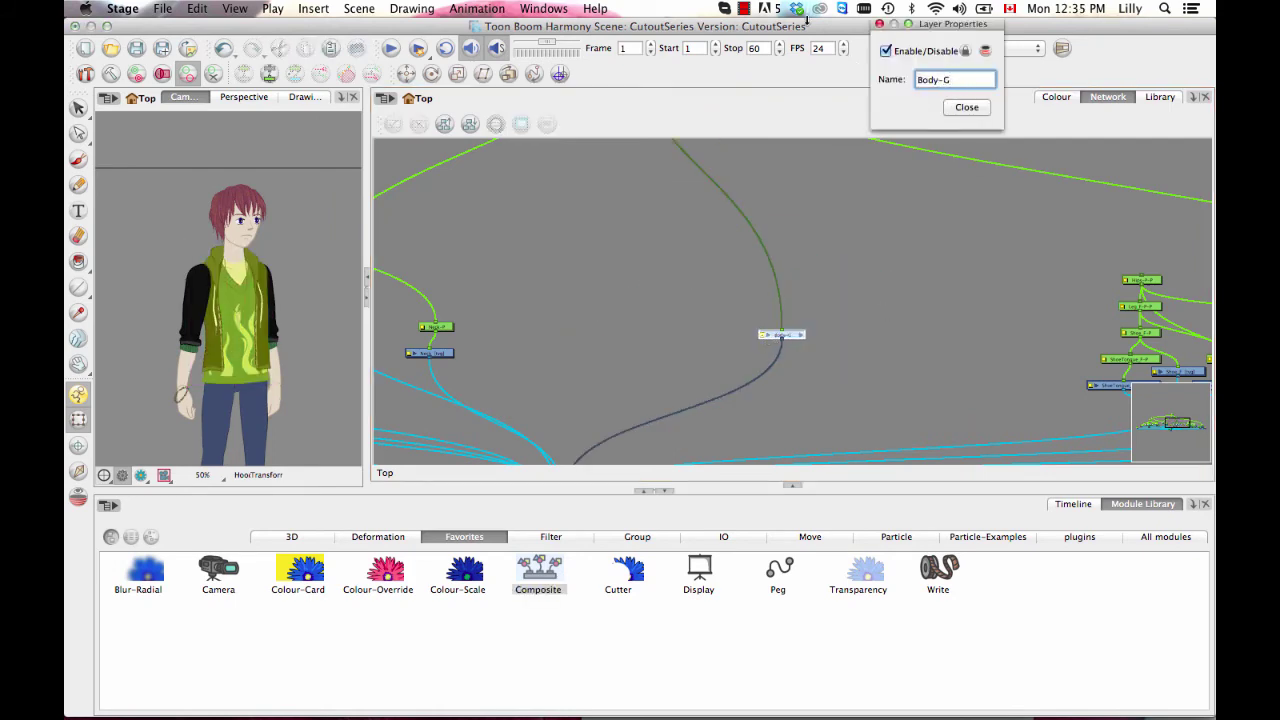
left_click(967, 107)
- Move the Body-G group closer to the neck nodes and raise the Hips-P-P peg above the leg hierarchies
left_click_drag(771, 337, 532, 334)
left_click_drag(717, 338, 491, 271)
key("2")
left_click_drag(1030, 217, 703, 246)
left_click_drag(637, 206, 771, 142)
left_click_drag(755, 277, 790, 289)
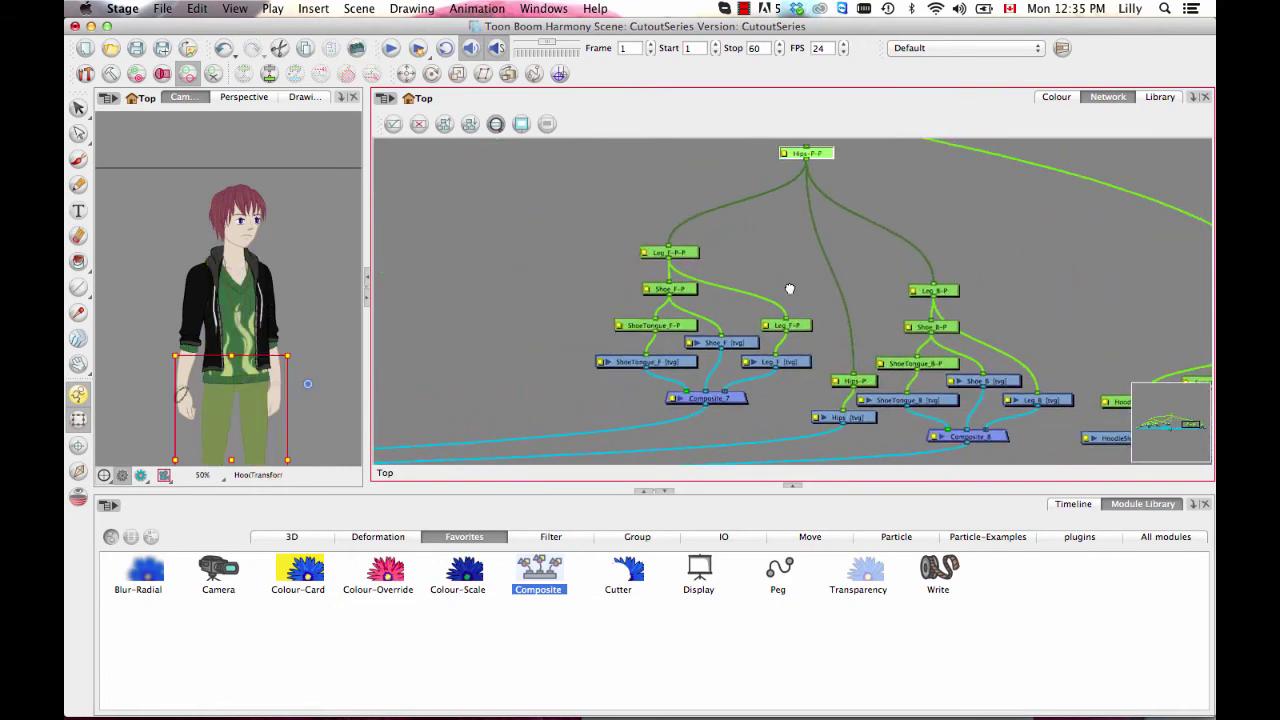
- Group the front leg's pegs, drawings and composite, and name the group Leg_F-G
left_click_drag(583, 224, 530, 331)
key("super+g")
left_click(673, 335)
type("Leg_F-G")
left_click(967, 107)
- Group the back leg's pegs, drawings and composite, and name the group Leg_B-G
key("1")
key("1")
left_click_drag(996, 292, 791, 283)
left_click_drag(800, 300, 694, 212)
key("2")
key("2")
left_click_drag(905, 303, 948, 370)
left_click_drag(950, 363, 592, 293)
left_click_drag(955, 191, 692, 283)
key("ctrl+g")
double_click(692, 283)
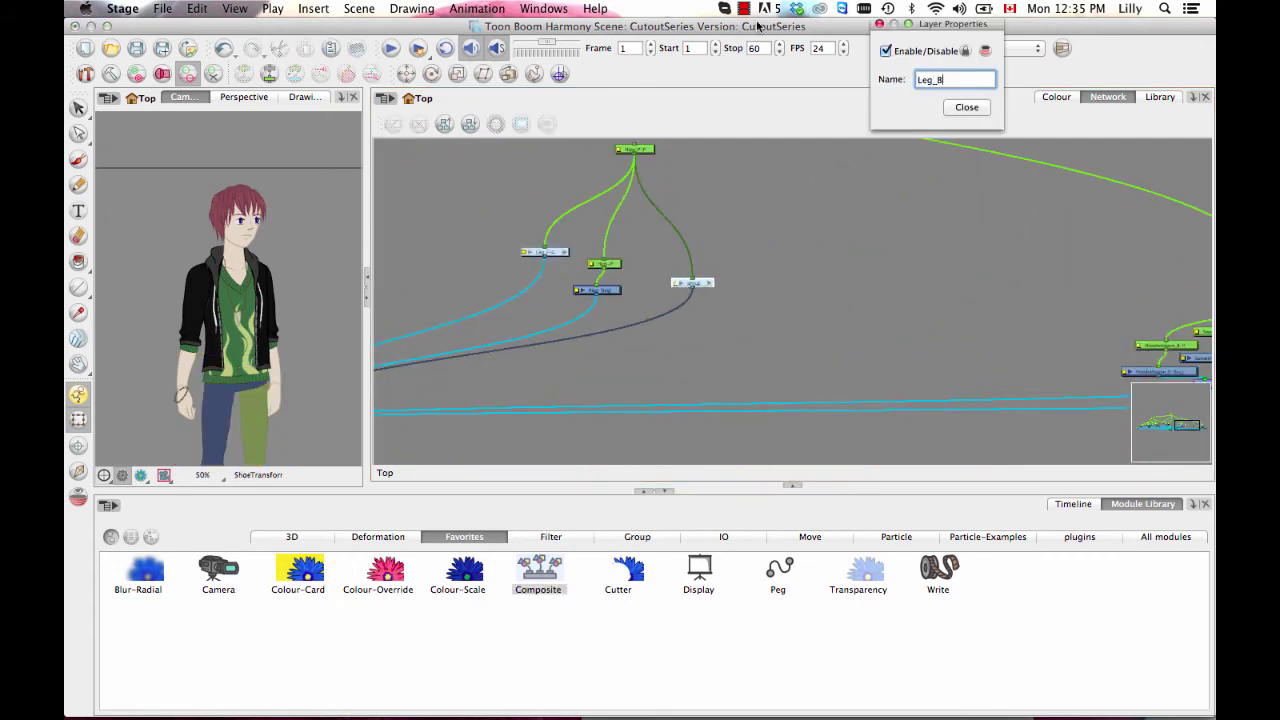
left_click(967, 107)
- Move the Hips-P-P peg together with its hips nodes and leg groups closer to the Body-G group
left_click_drag(678, 183, 643, 286)
left_click_drag(548, 262, 754, 397)
left_click_drag(636, 377, 475, 367)
- Group the back arm's pegs, drawings and composite, and name the group Arm_B-G
key("1")
left_click_drag(500, 388, 905, 352)
left_click(990, 331)
left_click_drag(991, 331, 705, 320)
key("2")
key("2")
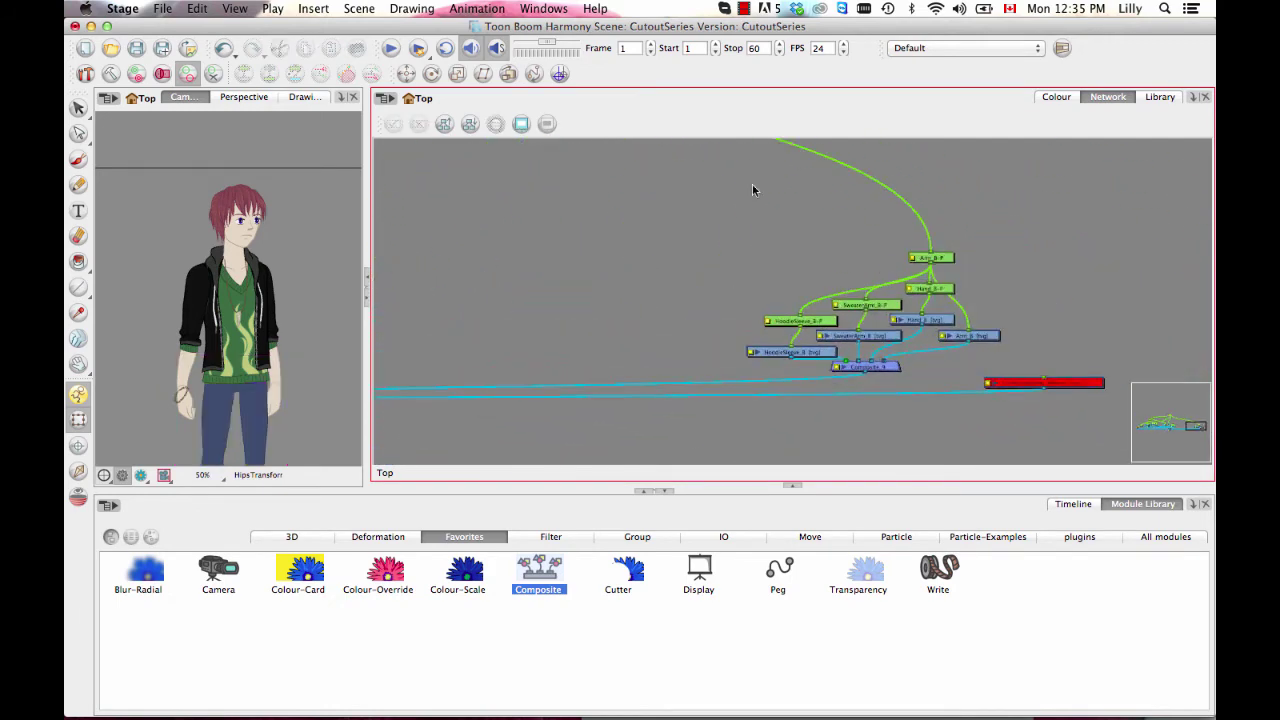
left_click_drag(738, 190, 980, 386)
key("ctrl+g")
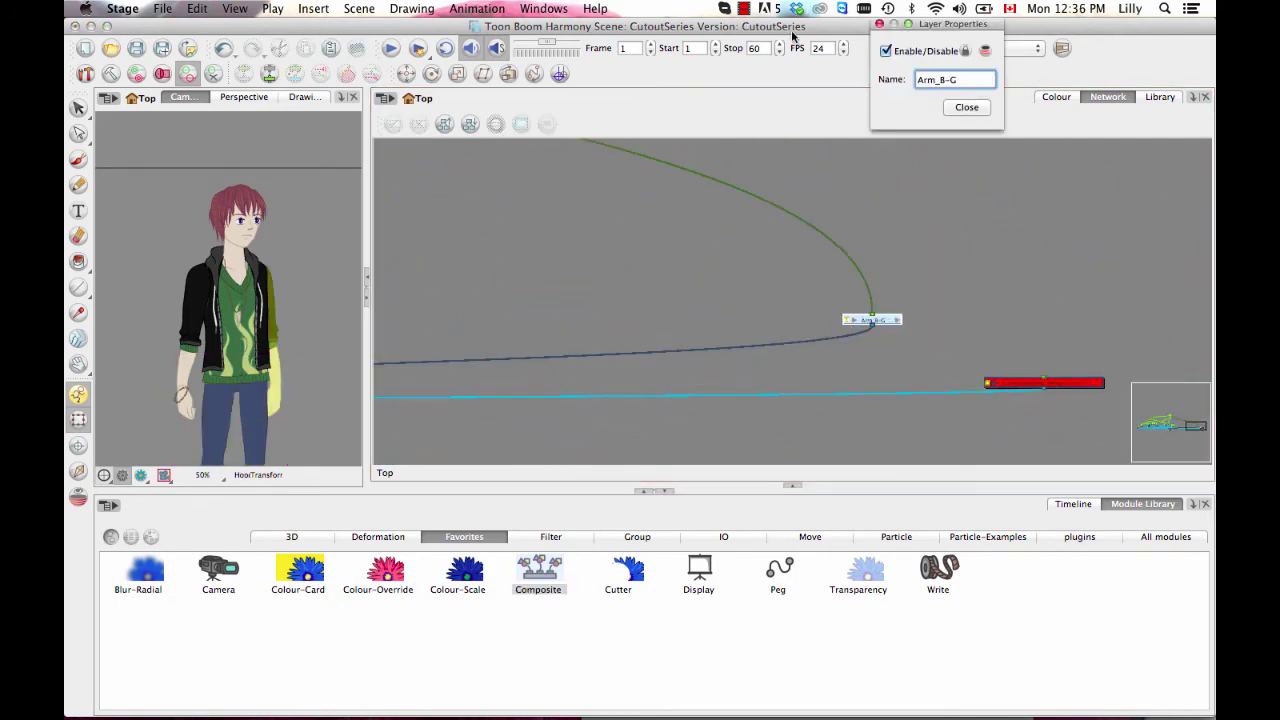
left_click(967, 107)
- Place the Arm_B-G group beside Leg_B-G and reposition the UpperBody-P-P peg above the body groups
left_click_drag(882, 320, 1020, 318)
left_click_drag(975, 315, 535, 340)
key("1")
left_click_drag(506, 253, 717, 277)
left_click_drag(660, 150, 712, 321)
left_click_drag(709, 203, 682, 372)
left_click_drag(588, 404, 806, 247)
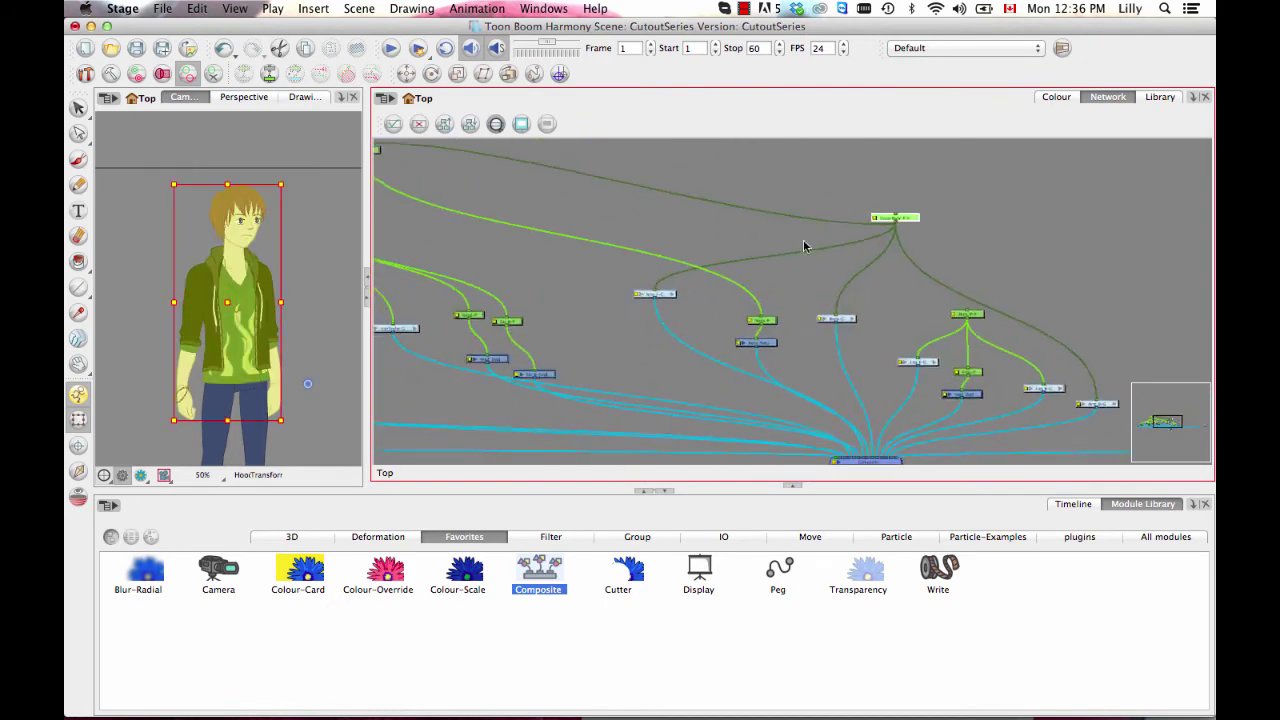
- Pack the Body-G group, the neck nodes and the Arm_F-G group closer together beside the hips nodes
scroll(877, 343, "up", 5)
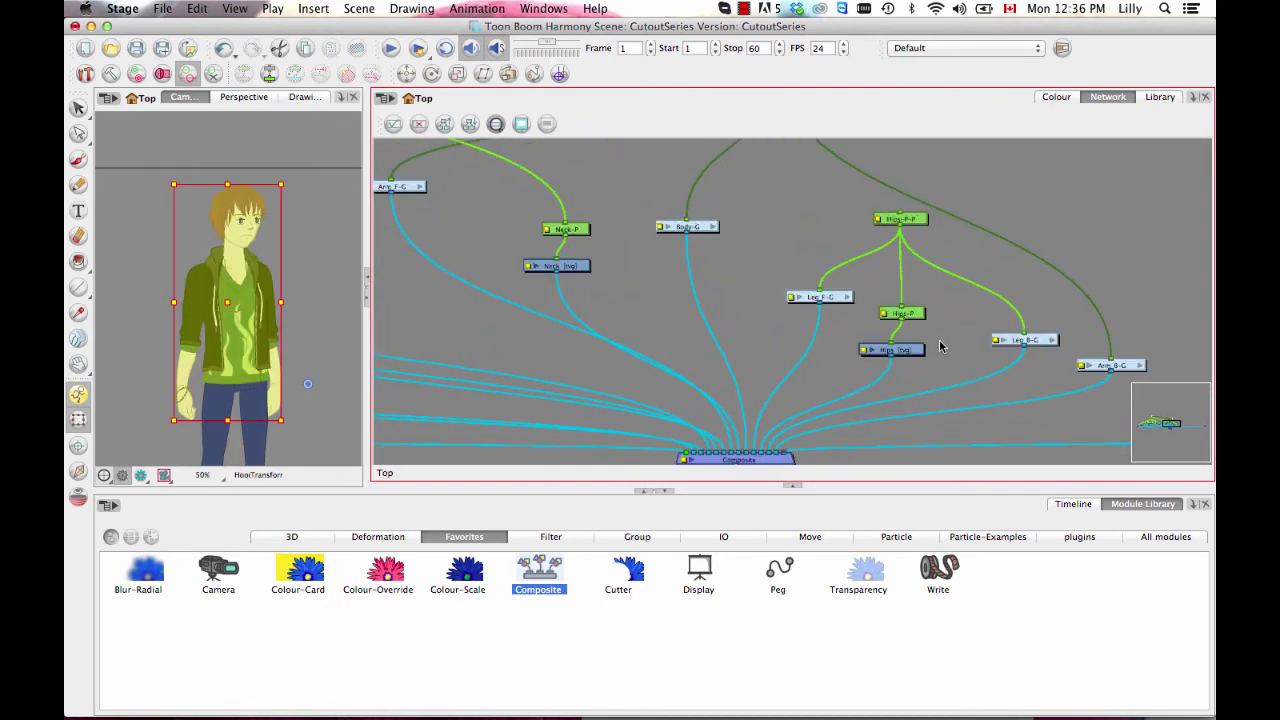
scroll(930, 340, "up", 4)
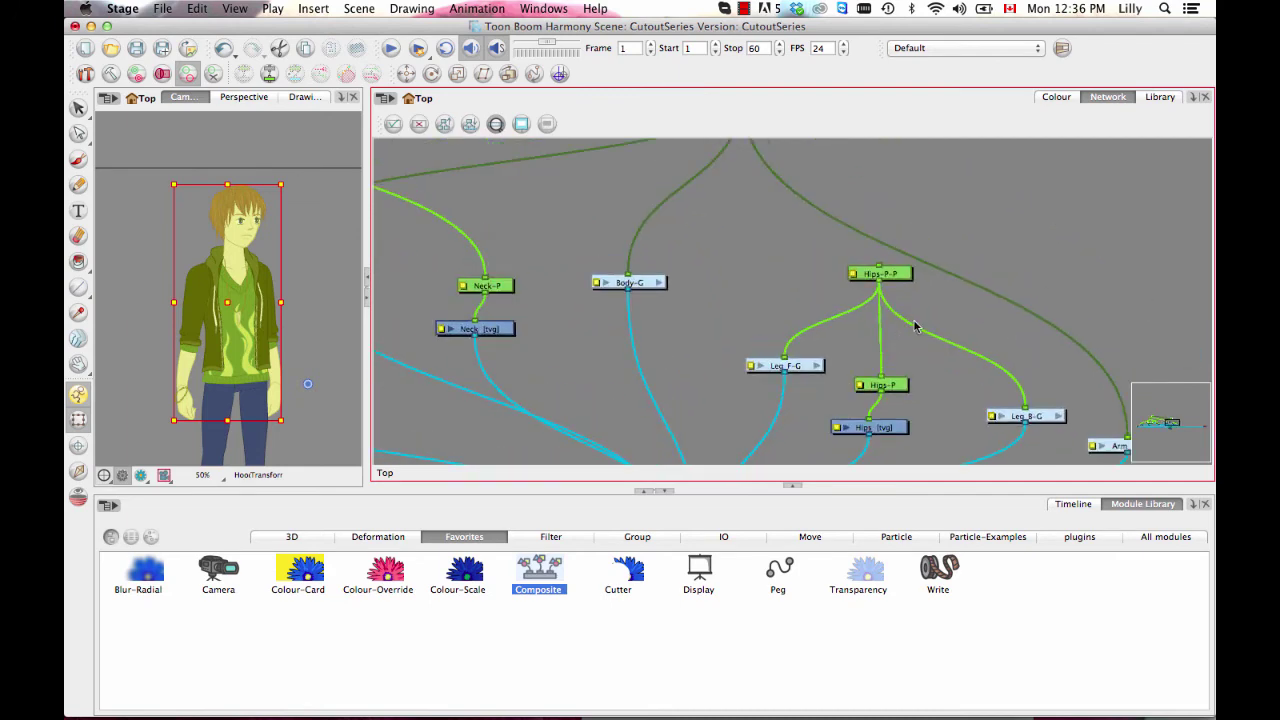
left_click_drag(943, 424, 970, 390)
left_click_drag(667, 249, 729, 302)
left_click_drag(563, 272, 657, 297)
left_click_drag(663, 240, 740, 353)
left_click(620, 309)
left_click_drag(512, 277, 697, 271)
left_click_drag(586, 218, 798, 299)
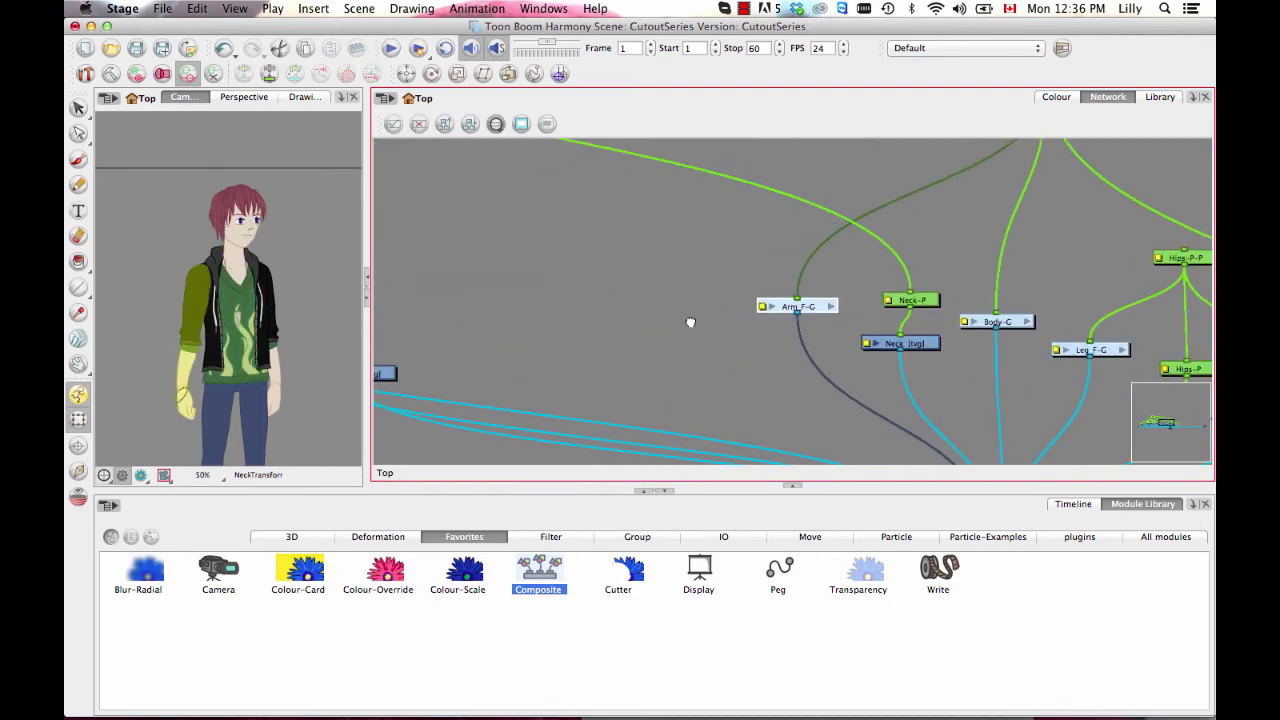
- Move the back ear nodes, the head nodes and the HairUnder-G group next to the Arm_F-G group
left_click_drag(640, 304, 734, 249)
key("1")
key("1")
left_click_drag(639, 246, 692, 381)
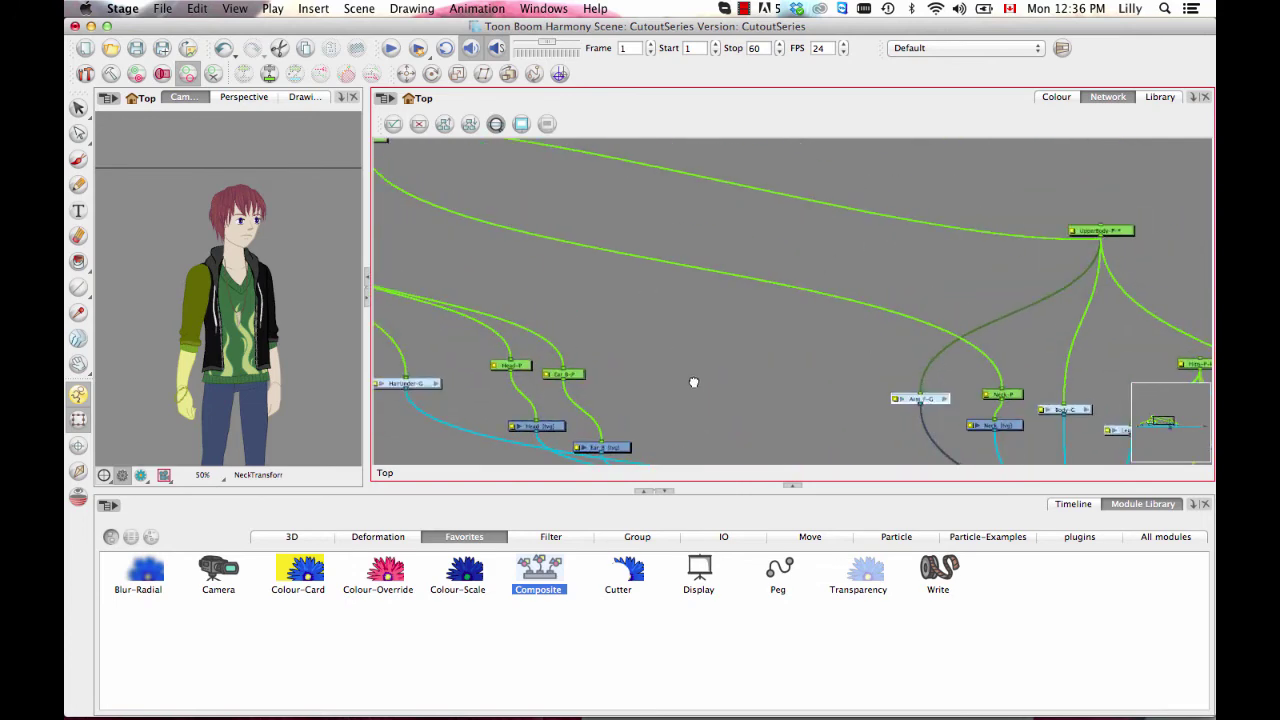
left_click_drag(614, 356, 682, 234)
left_click_drag(686, 324, 920, 293)
left_click_drag(640, 255, 921, 264)
left_click_drag(615, 305, 911, 337)
left_click_drag(578, 244, 846, 277)
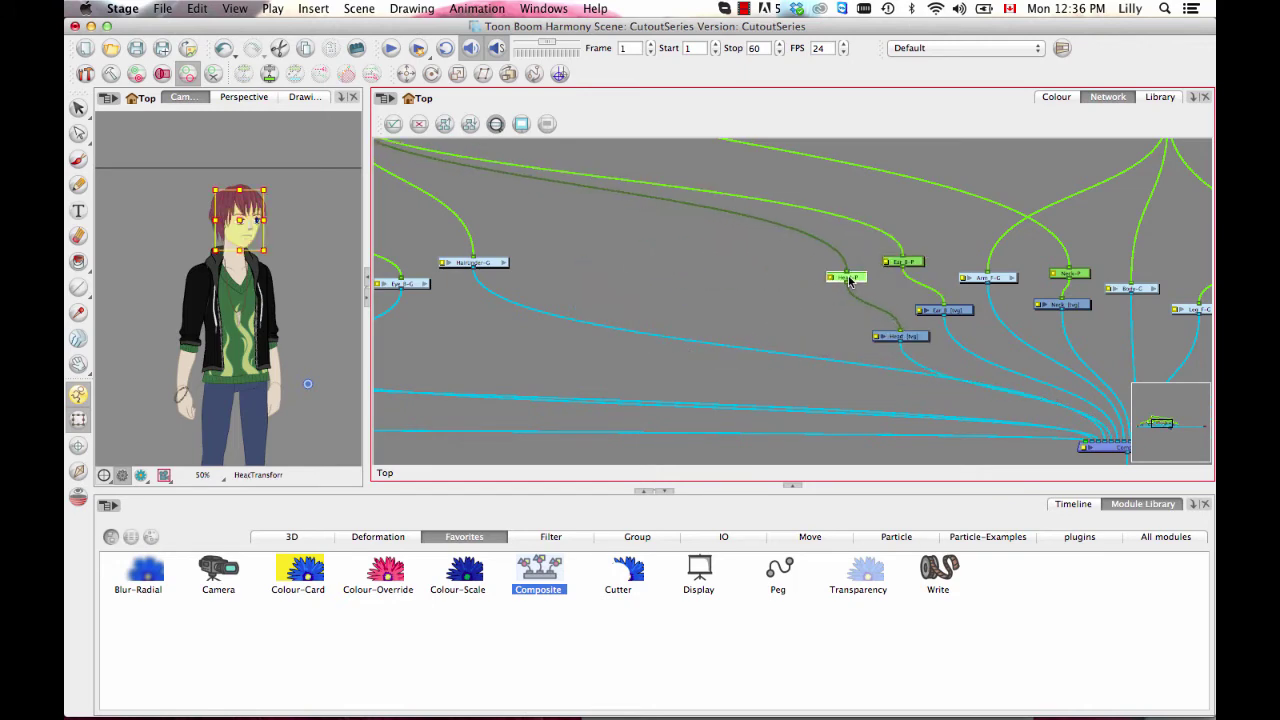
scroll(545, 263, "left", 2)
left_click_drag(545, 263, 848, 347)
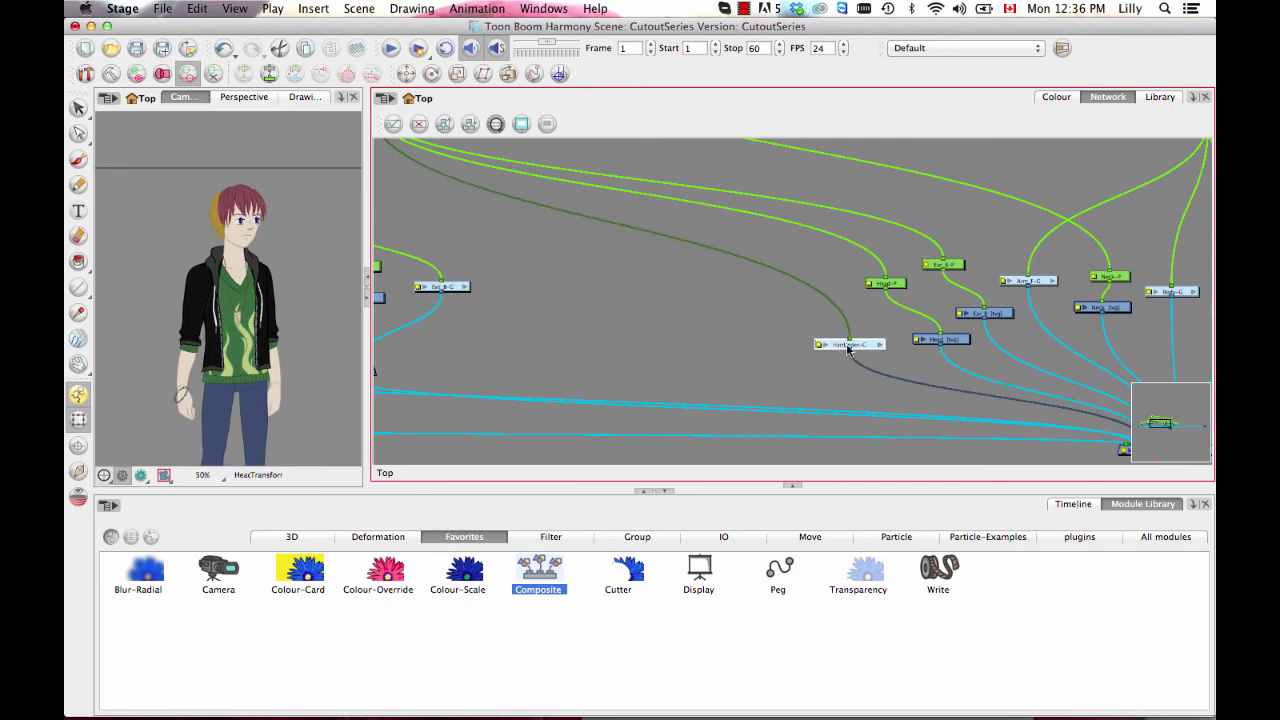
- Group the facial feature nodes with their composite, name the group FacialFeatures-G and place it beside HairUnder-G
left_click_drag(678, 316, 795, 317)
left_click_drag(549, 306, 720, 334)
left_click_drag(720, 443, 498, 194)
left_click_drag(639, 388, 893, 394)
left_click_drag(889, 326, 762, 308)
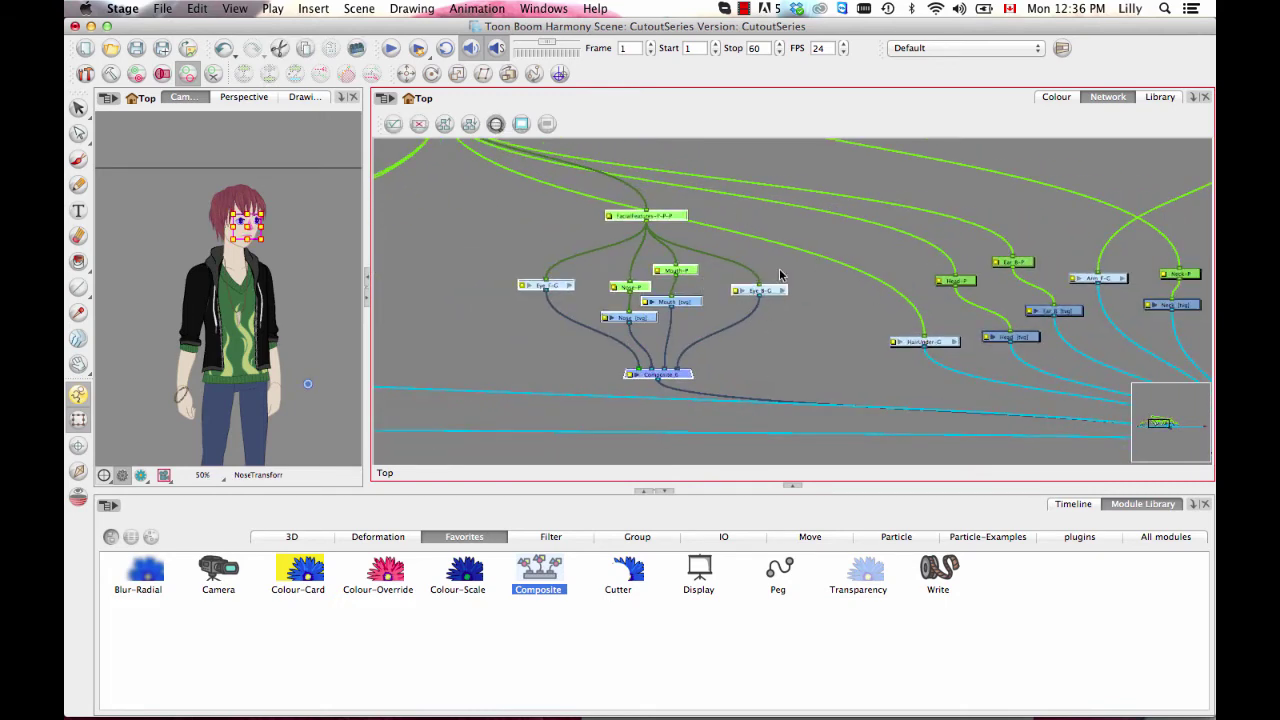
key("super+g")
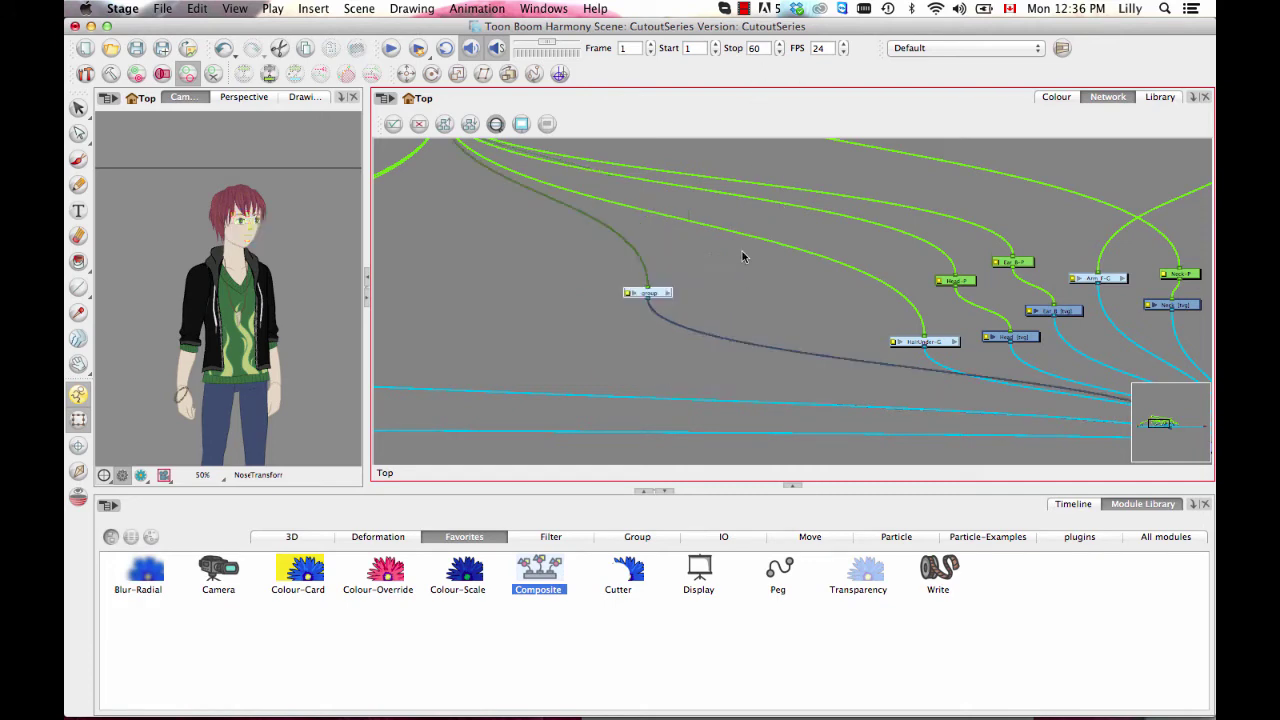
double_click(630, 294)
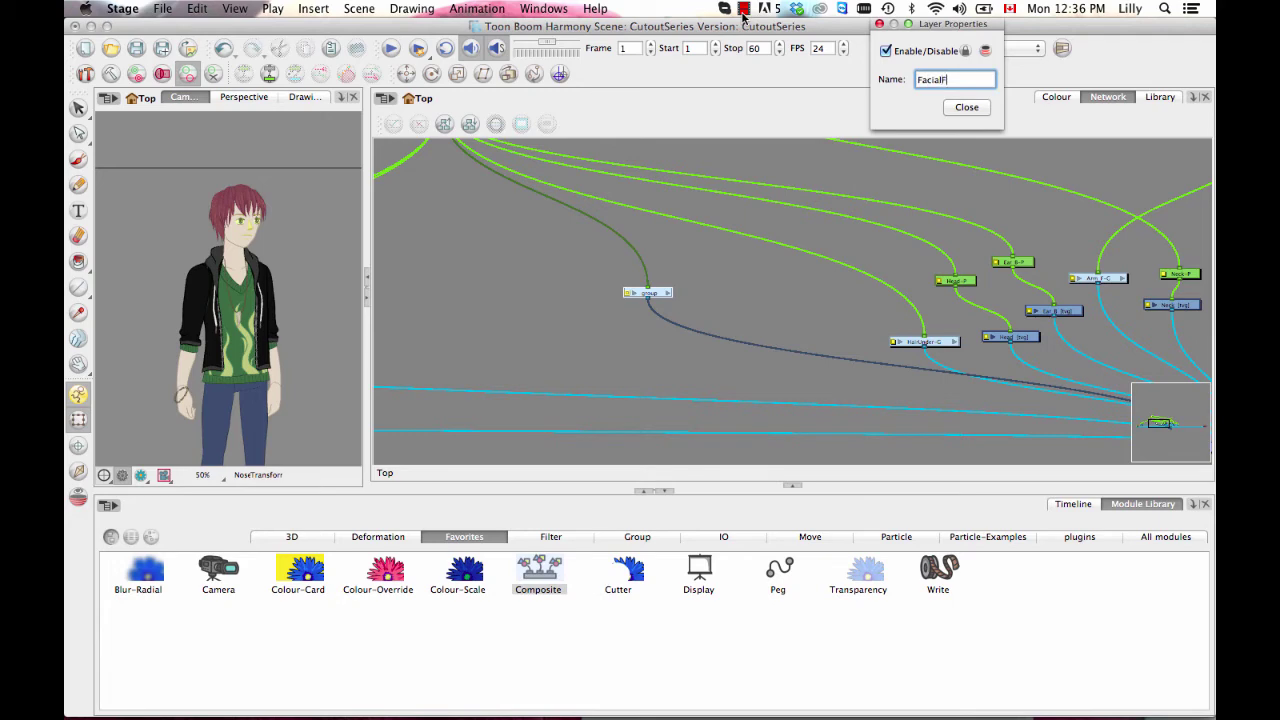
type("-G")
key("Return")
left_click(695, 304)
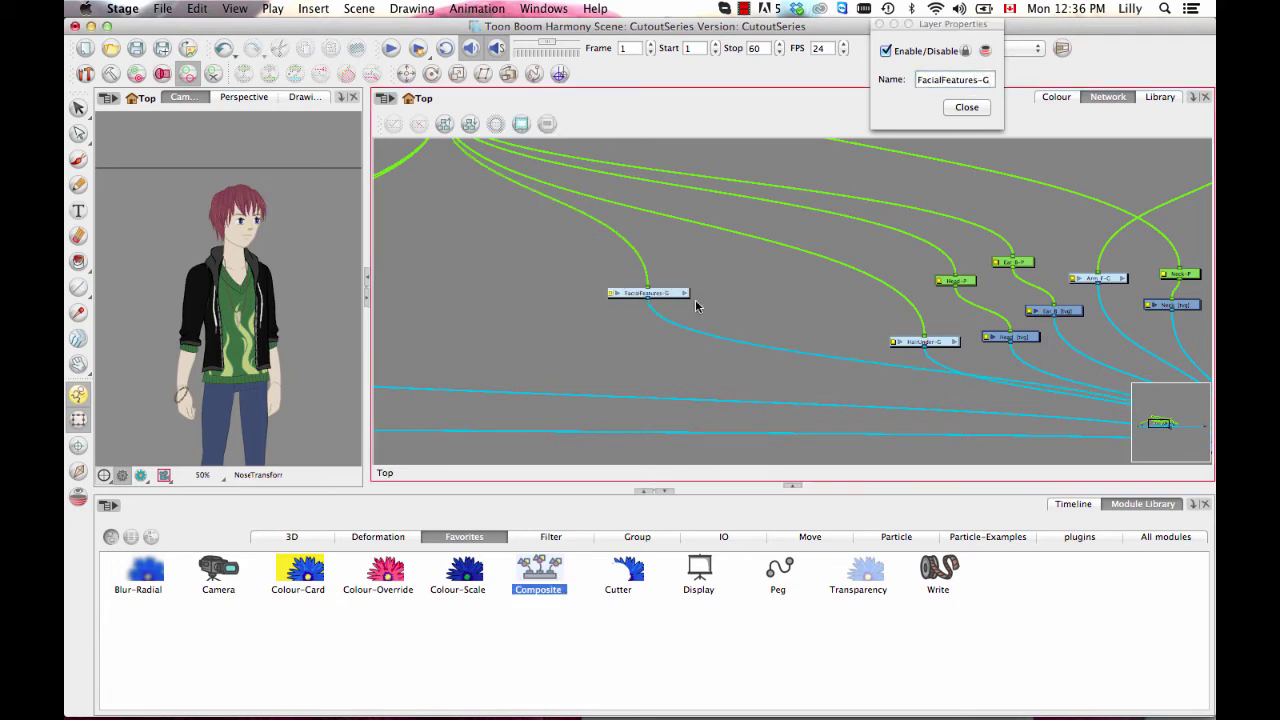
left_click_drag(687, 298, 884, 347)
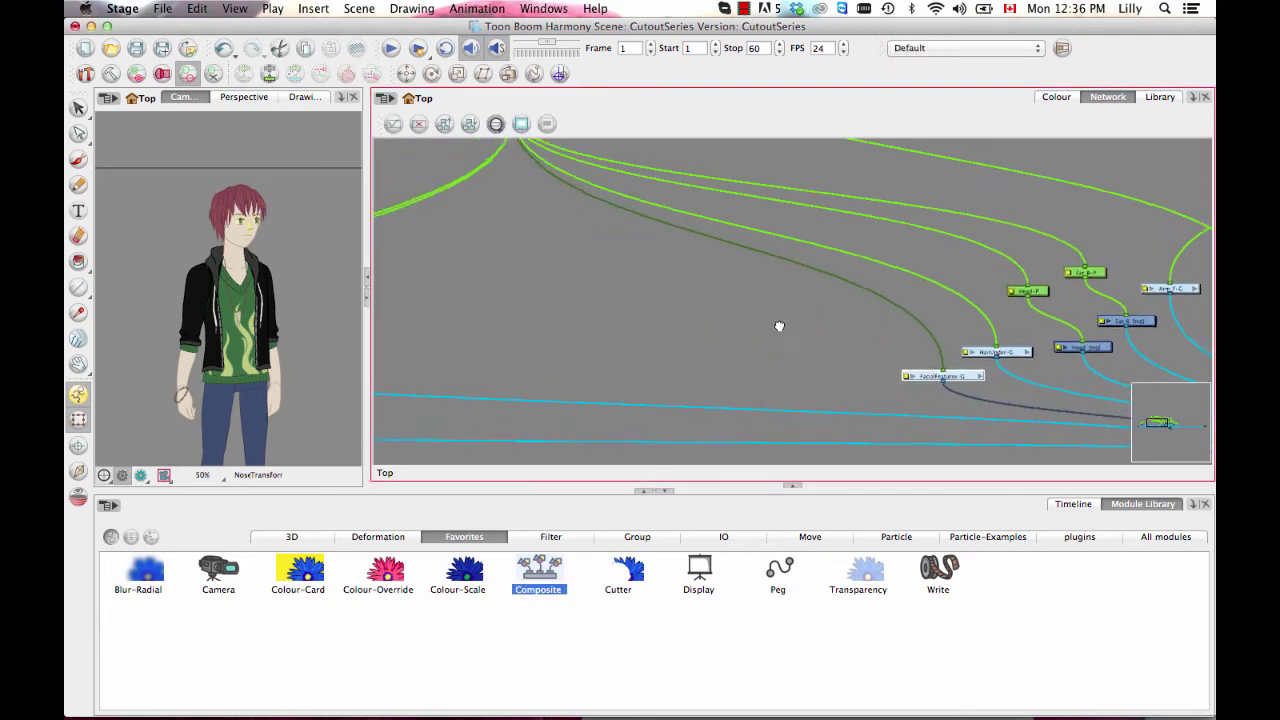
- Bring the Head-P-P peg across the network to sit closer to the head part nodes, below Neck-P-P
left_click_drag(779, 326, 919, 271)
key("1")
mouse_move(624, 260)
left_mouse_down()
mouse_move(550, 314)
mouse_move(764, 295)
mouse_move(936, 303)
left_mouse_up()
left_click(530, 293)
left_click_drag(530, 293, 862, 321)
key("2")
key("2")
key("2")
mouse_move(1091, 381)
left_mouse_down()
mouse_move(717, 300)
mouse_move(1061, 405)
mouse_move(1076, 386)
left_mouse_up()
left_click(669, 340)
key("1")
left_click_drag(669, 340, 772, 442)
left_click_drag(482, 184, 771, 292)
left_click_drag(784, 324, 734, 437)
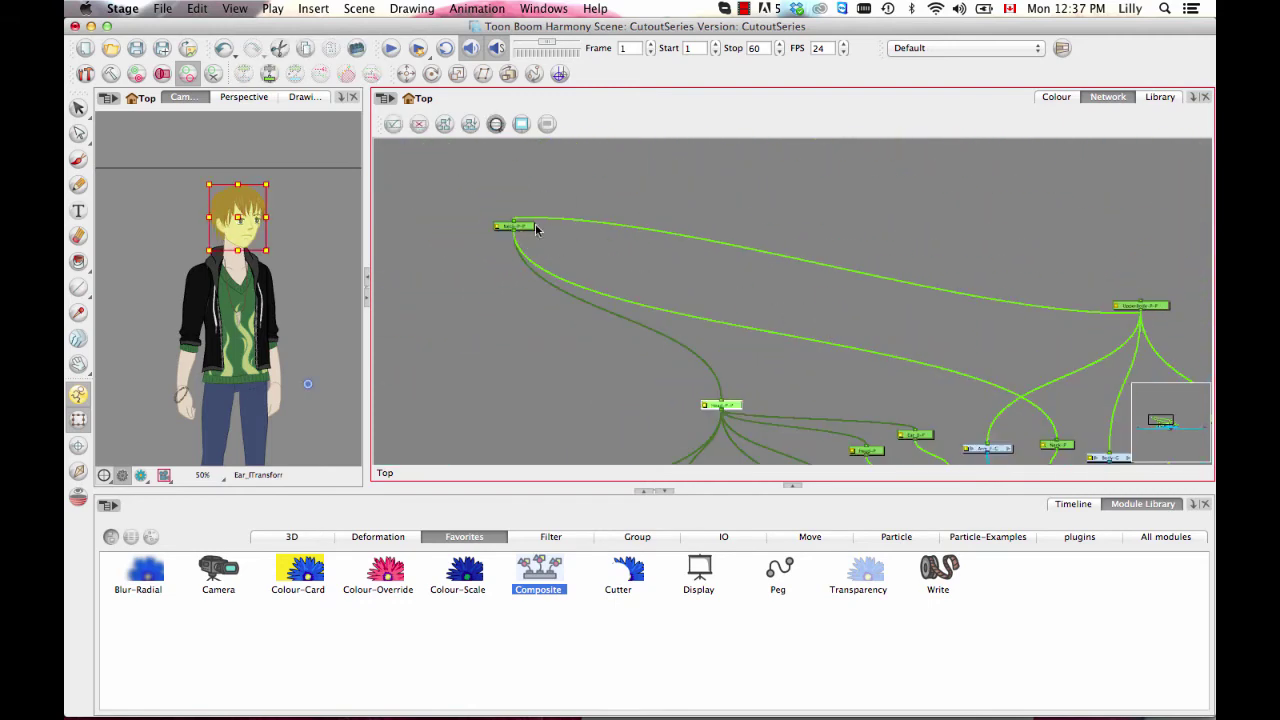
- Move the Neck-P-P peg nearer to UpperBody-P-P, keeping Head-P-P below it
left_click_drag(515, 227, 840, 351)
left_click_drag(1088, 346, 950, 300)
left_click_drag(1002, 260, 900, 212)
left_click_drag(872, 326, 787, 286)
- Tighten the spacing of the head, back ear, neck and Arm_F-G nodes above the composite
key("2")
left_click_drag(790, 262, 706, 236)
left_click_drag(727, 282, 763, 325)
left_click_drag(639, 252, 691, 306)
left_click_drag(583, 286, 641, 340)
left_click_drag(533, 229, 615, 293)
left_click_drag(528, 317, 602, 368)
left_click_drag(462, 251, 554, 320)
mouse_move(600, 367)
left_mouse_down()
mouse_move(562, 354)
mouse_move(551, 313)
mouse_move(576, 355)
mouse_move(569, 347)
left_mouse_up()
left_click_drag(611, 295, 684, 290)
scroll(676, 328, "left", 5)
scroll(676, 328, "down", 2)
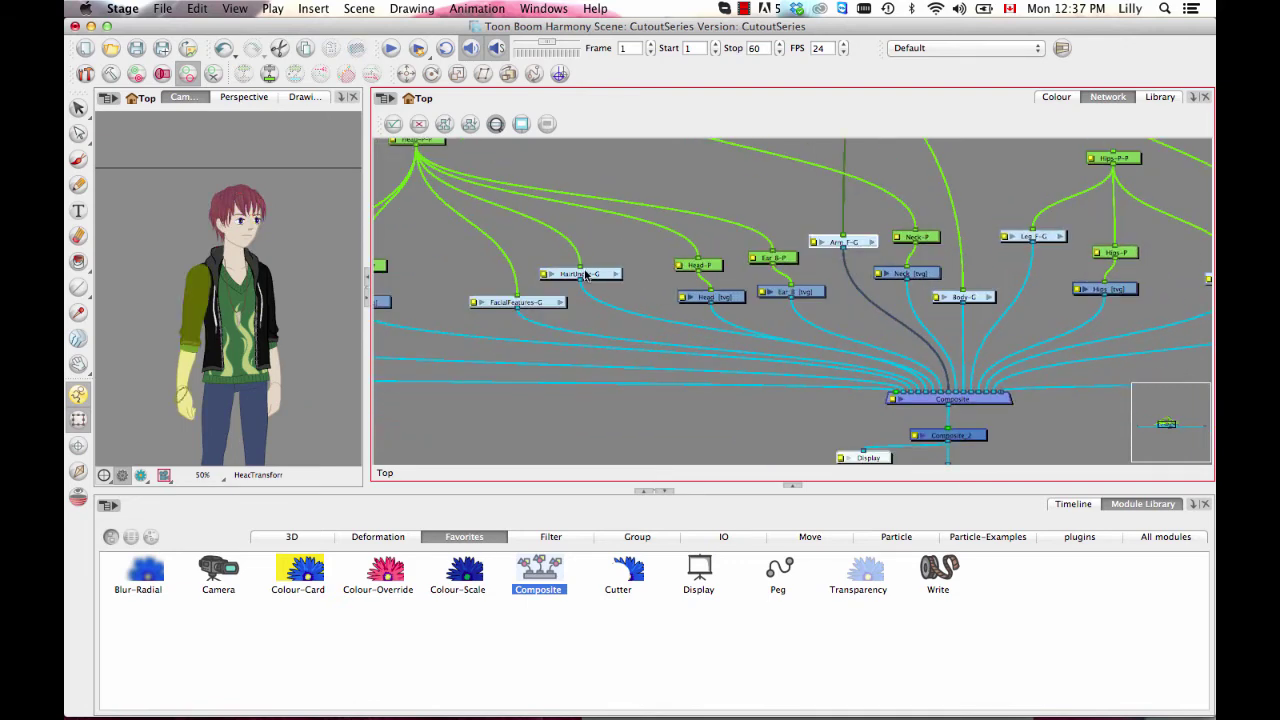
- Adjust the positions of HairUnder-G and FacialFeatures-G, and move the front ear nodes next to FacialFeatures-G
left_click(588, 277)
left_click_drag(595, 282, 617, 282)
left_click_drag(530, 309, 552, 319)
scroll(555, 300, "left", 5)
scroll(555, 300, "down", 1)
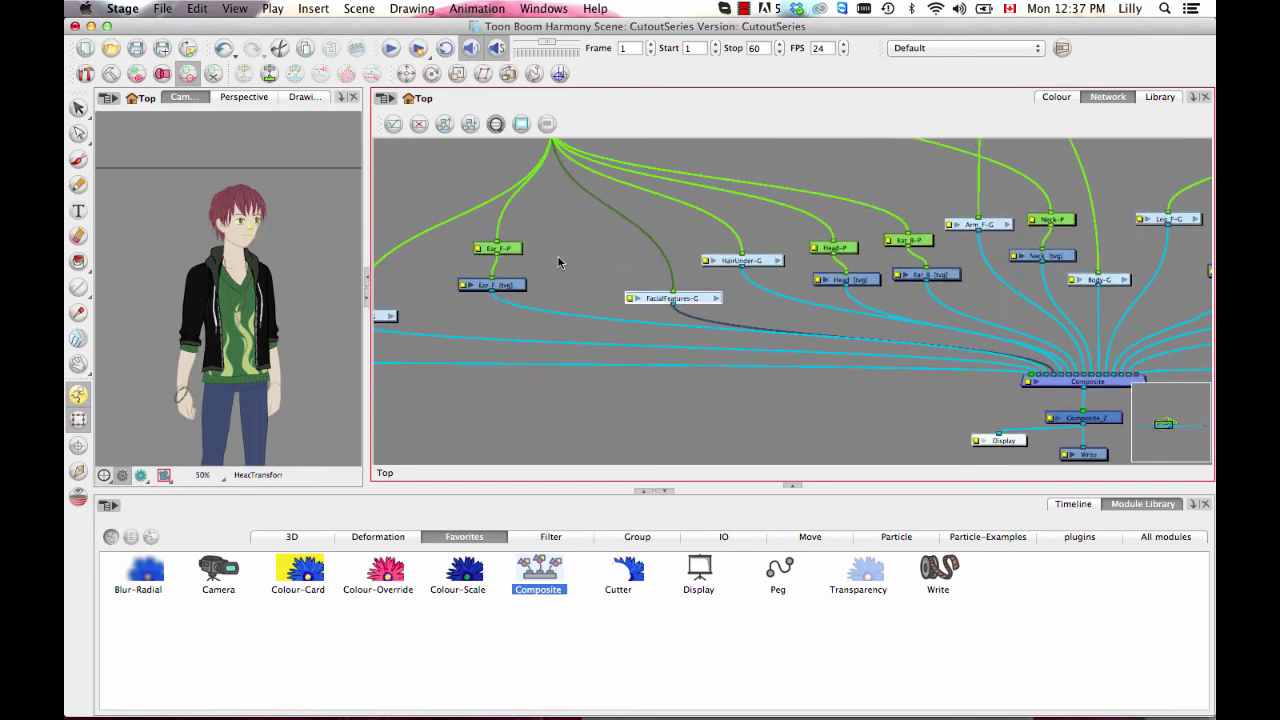
left_click_drag(546, 214, 609, 326)
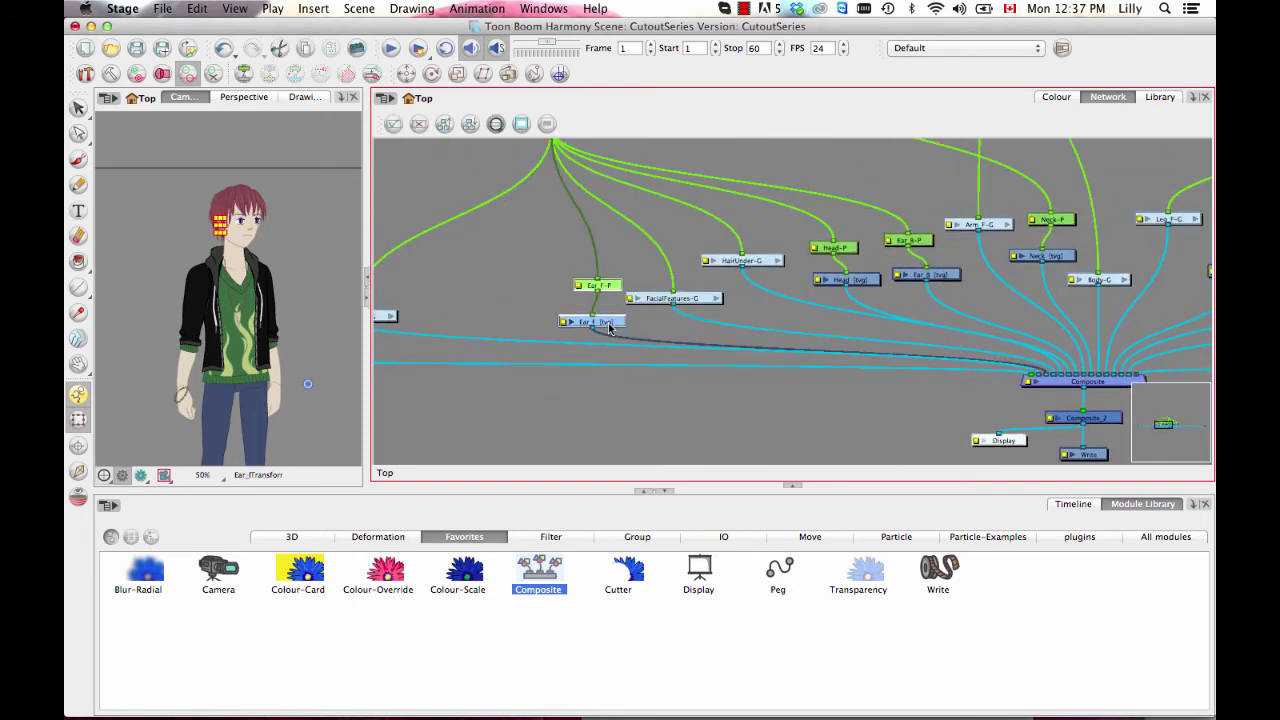
- Move the HairFront-G group beside the front ear nodes and bring the stray outlying composite input closer to the rig
left_click_drag(449, 314, 681, 319)
key("2")
key("2")
key("2")
left_click_drag(490, 374, 903, 313)
left_click(569, 273)
left_click_drag(606, 282, 906, 389)
- Reposition the Neck-P-P and UpperBody-P-P pegs so they sit centred above the branches they control
left_click_drag(948, 306, 474, 403)
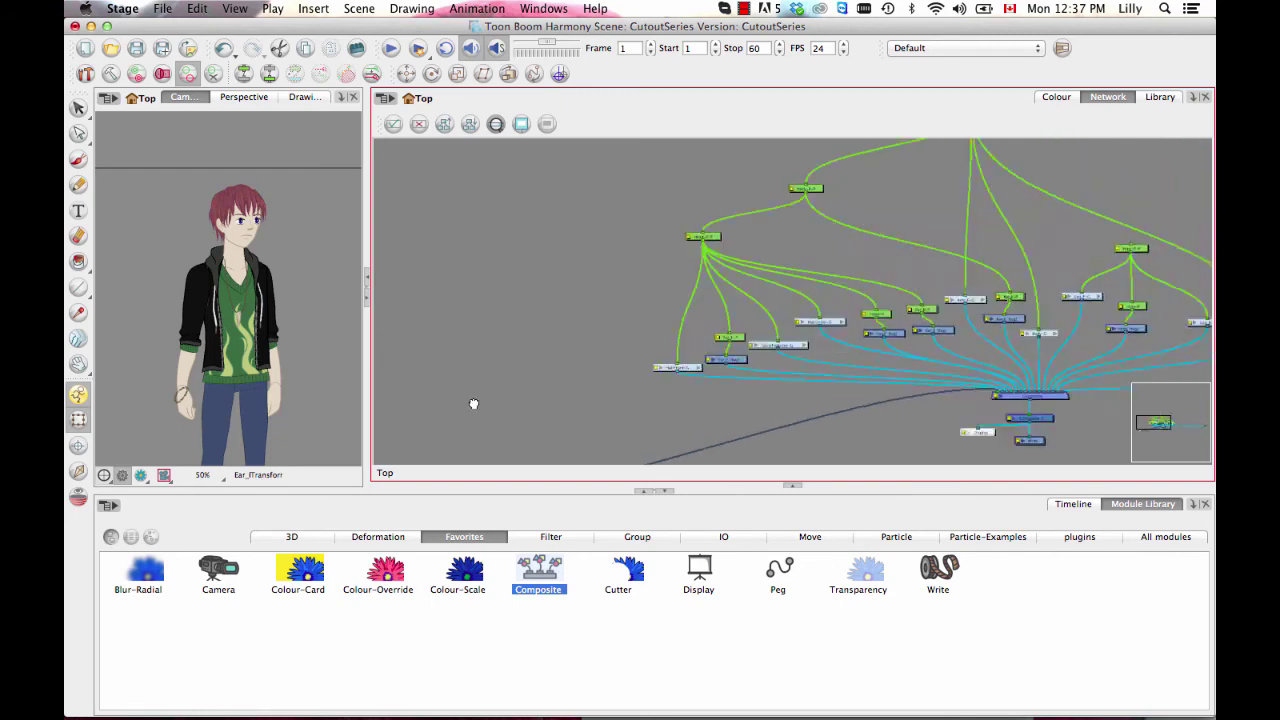
key("1")
key("1")
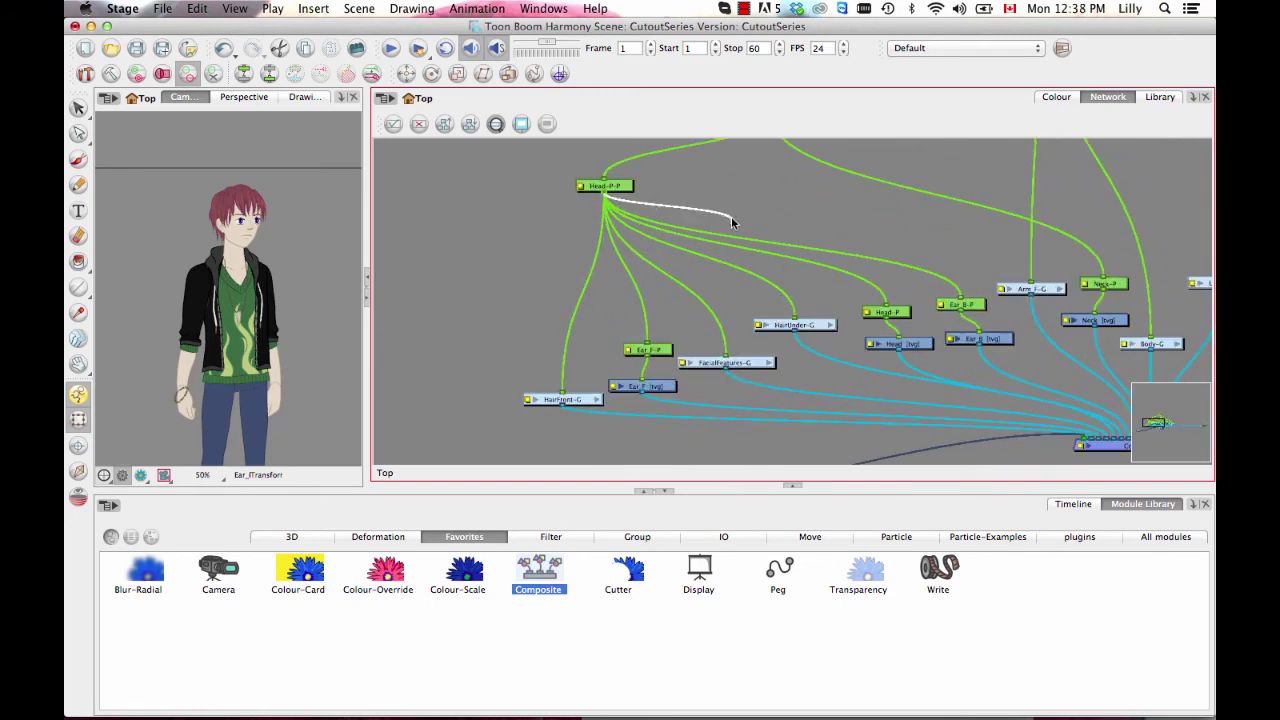
left_click_drag(622, 187, 715, 220)
left_click_drag(772, 204, 688, 350)
left_click(710, 259)
left_click_drag(710, 258, 752, 278)
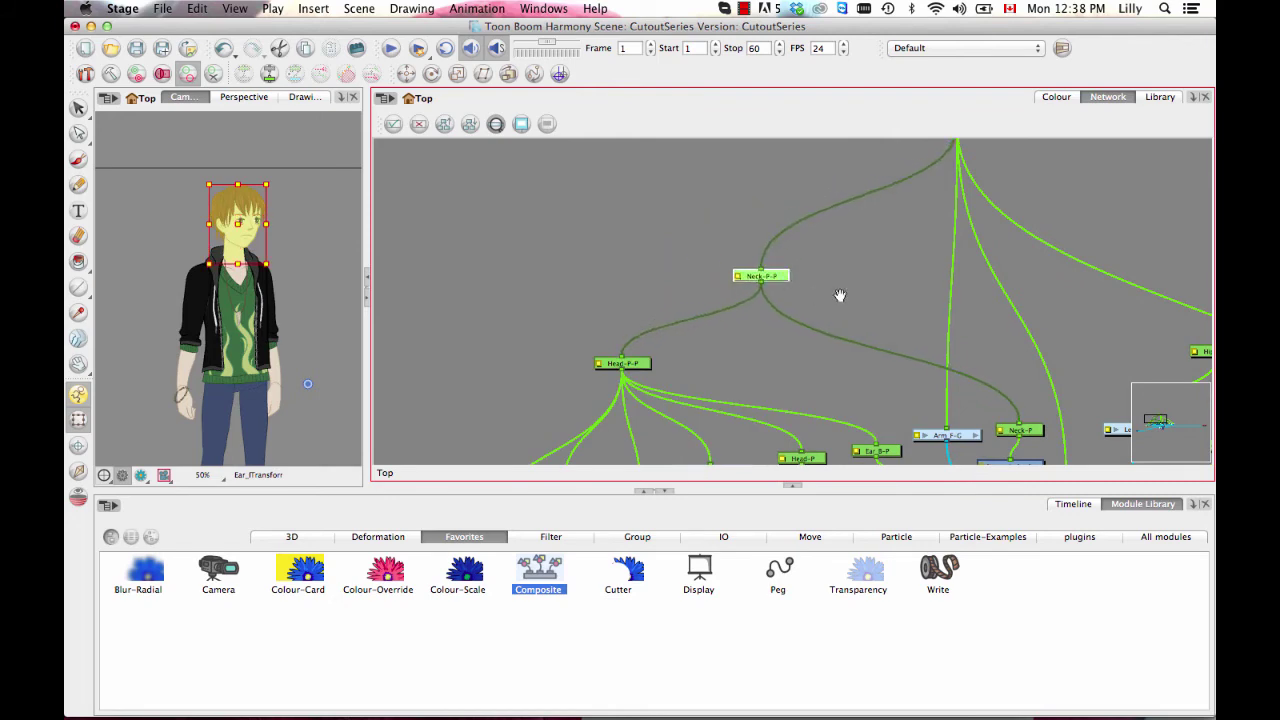
left_click_drag(840, 294, 666, 326)
left_click(790, 176)
left_click_drag(790, 177, 785, 224)
- Bring the distant red node connected to the composite closer, below the rig's node tree
left_click_drag(803, 339, 498, 171)
scroll(750, 335, "right", 8)
scroll(750, 335, "down", 3)
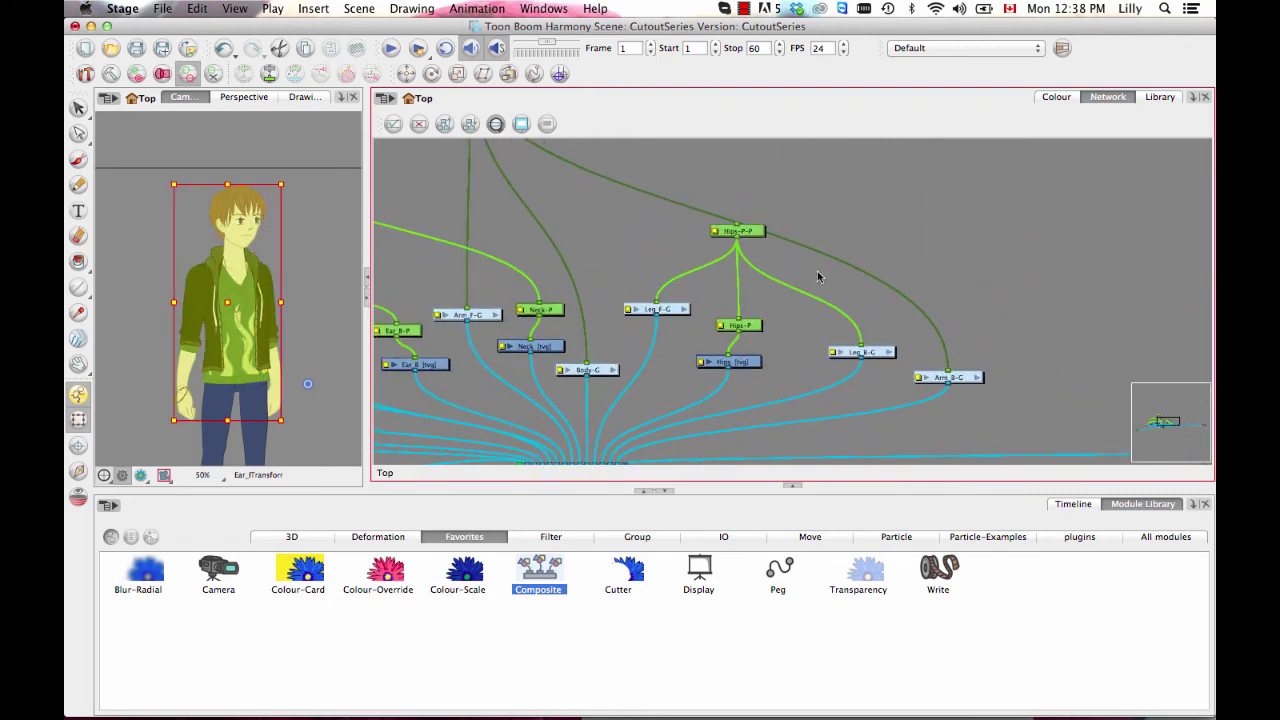
key("1")
key("1")
key("1")
key("1")
left_click_drag(1010, 323, 535, 280)
left_click_drag(860, 295, 803, 306)
left_click_drag(714, 288, 1023, 363)
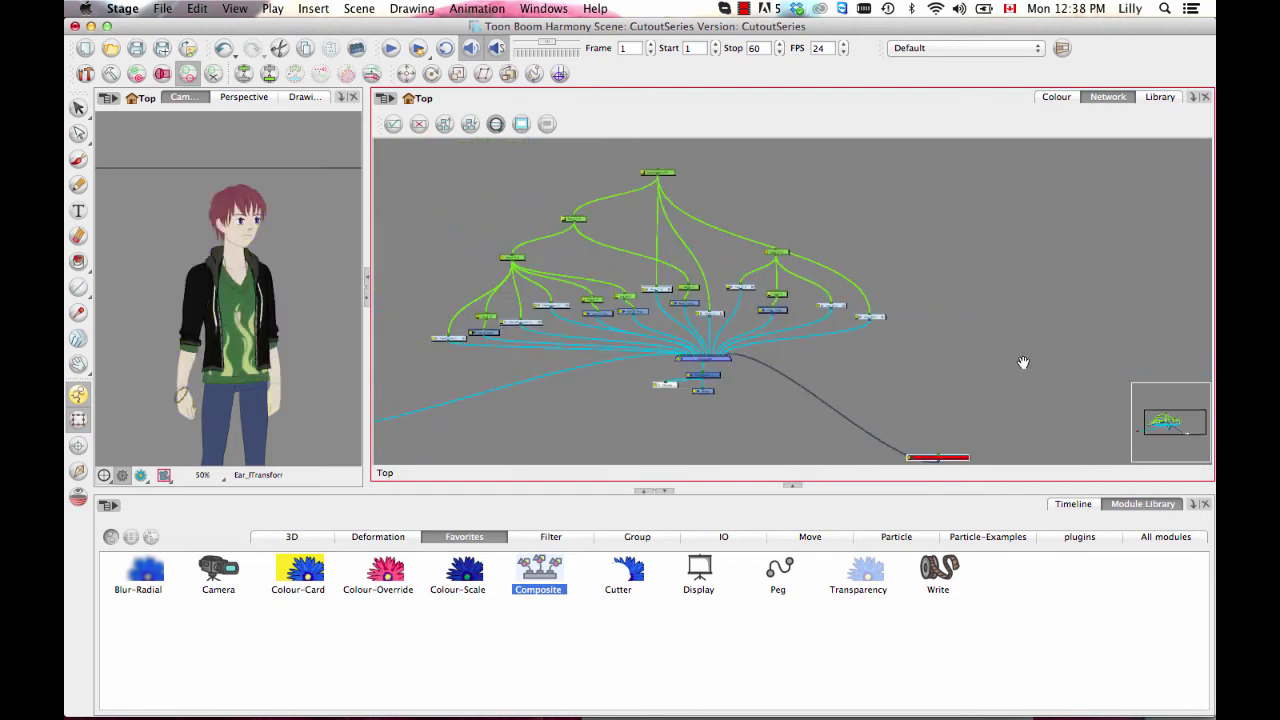
left_click_drag(688, 306, 766, 325)
- Shift the UpperBody-P-P, Neck-P-P and Head-P-P pegs to balance them over their child nodes
key("2")
key("2")
scroll(914, 277, "up", 3)
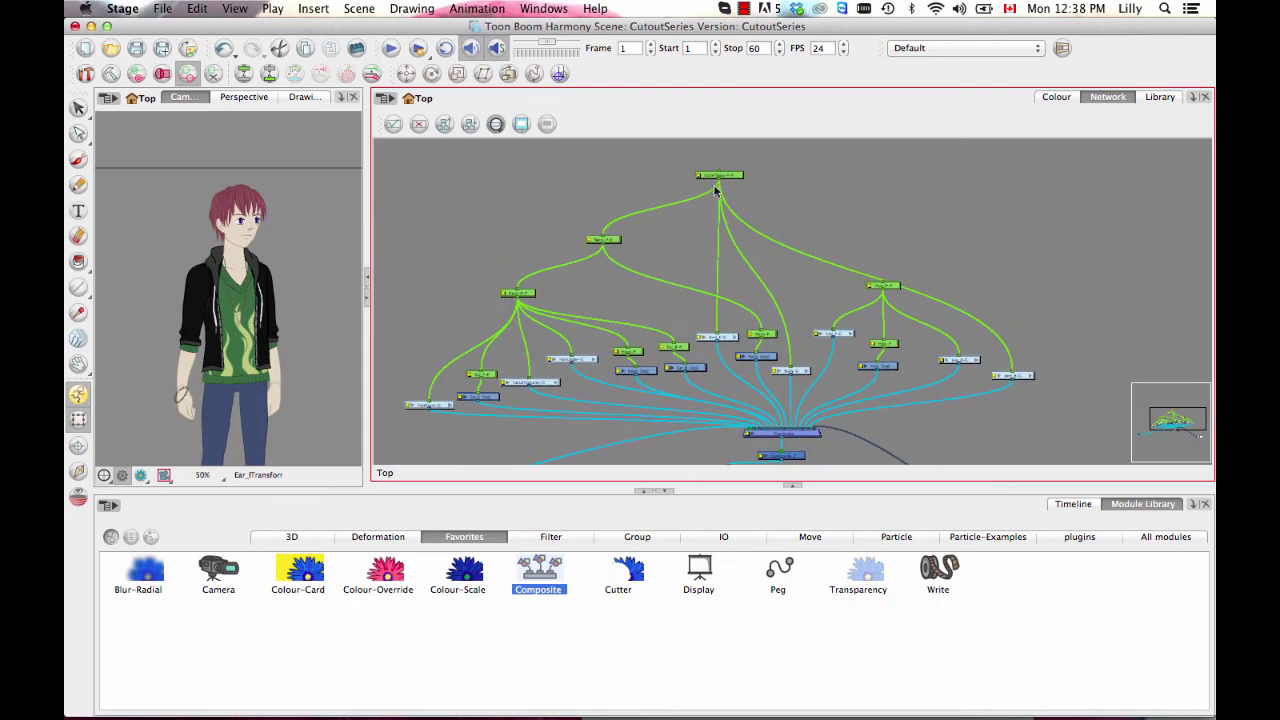
left_click_drag(716, 181, 792, 183)
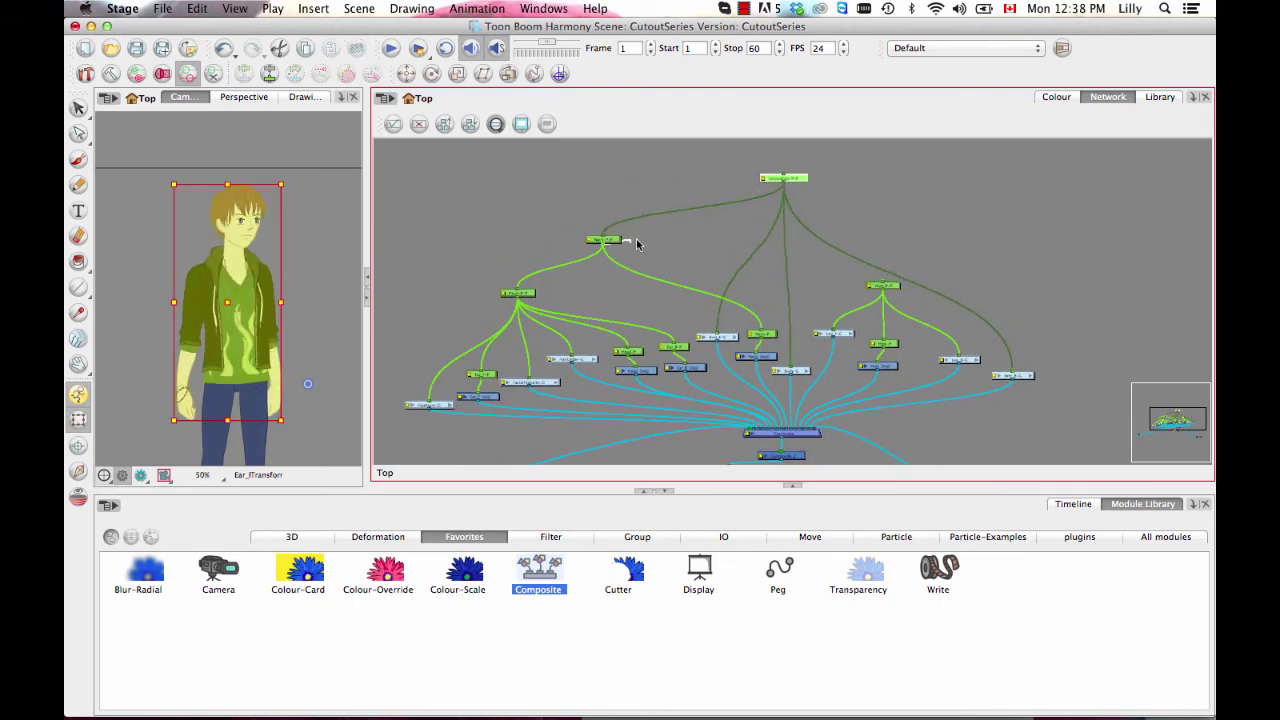
left_click_drag(606, 240, 627, 238)
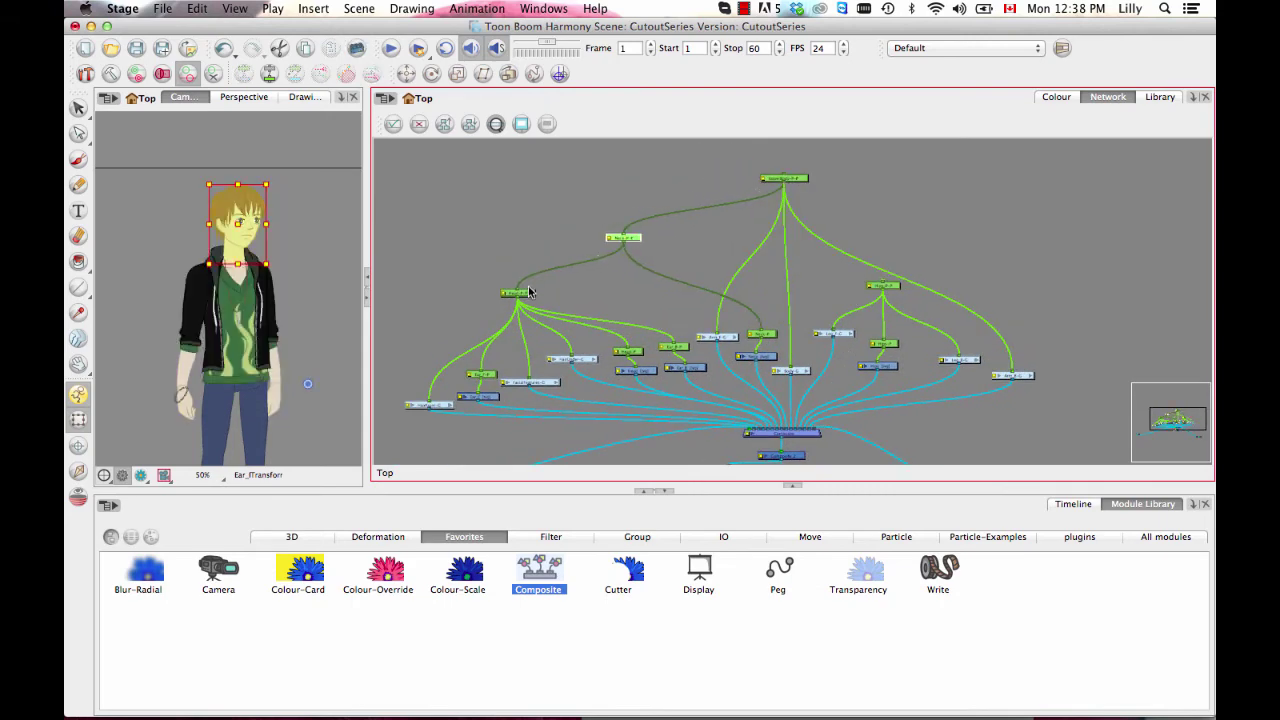
left_click_drag(528, 292, 554, 291)
- Check which parts UpperBody-P-P and Hips-P-P control, and raise the Hips-P-P peg above the leg and hips nodes
left_click(800, 178)
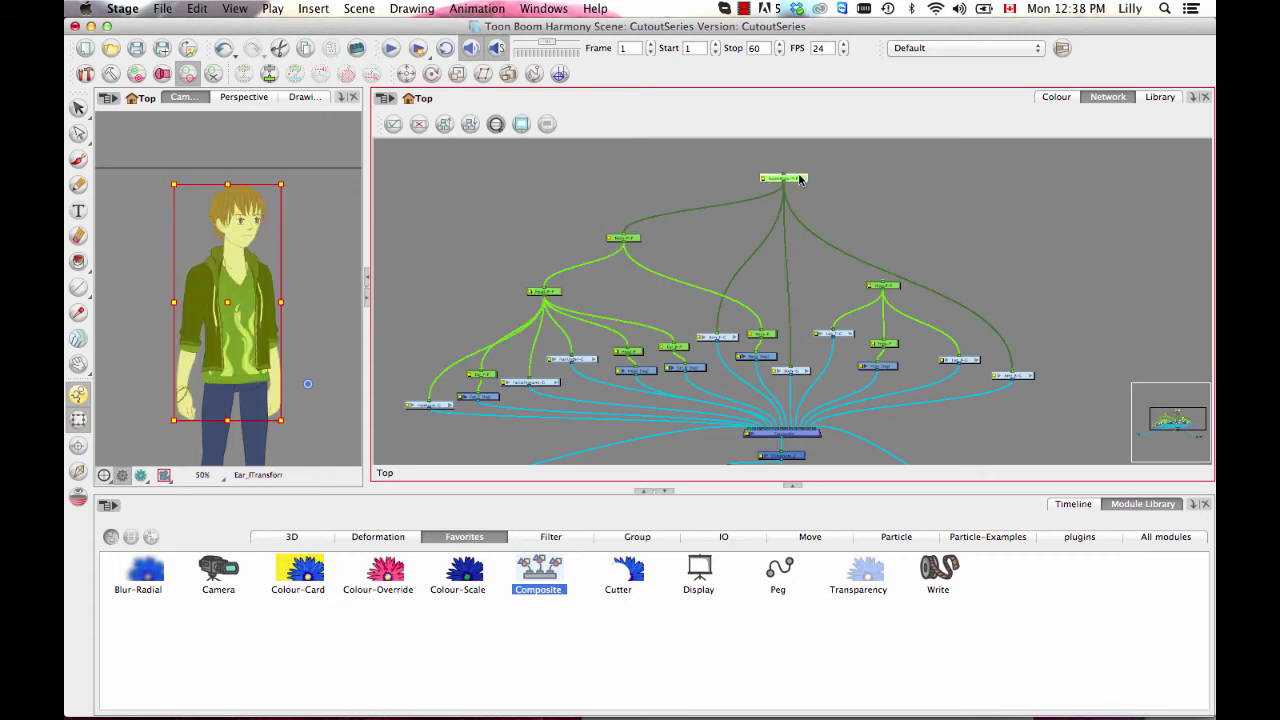
left_click(891, 289)
left_click_drag(282, 438, 267, 278)
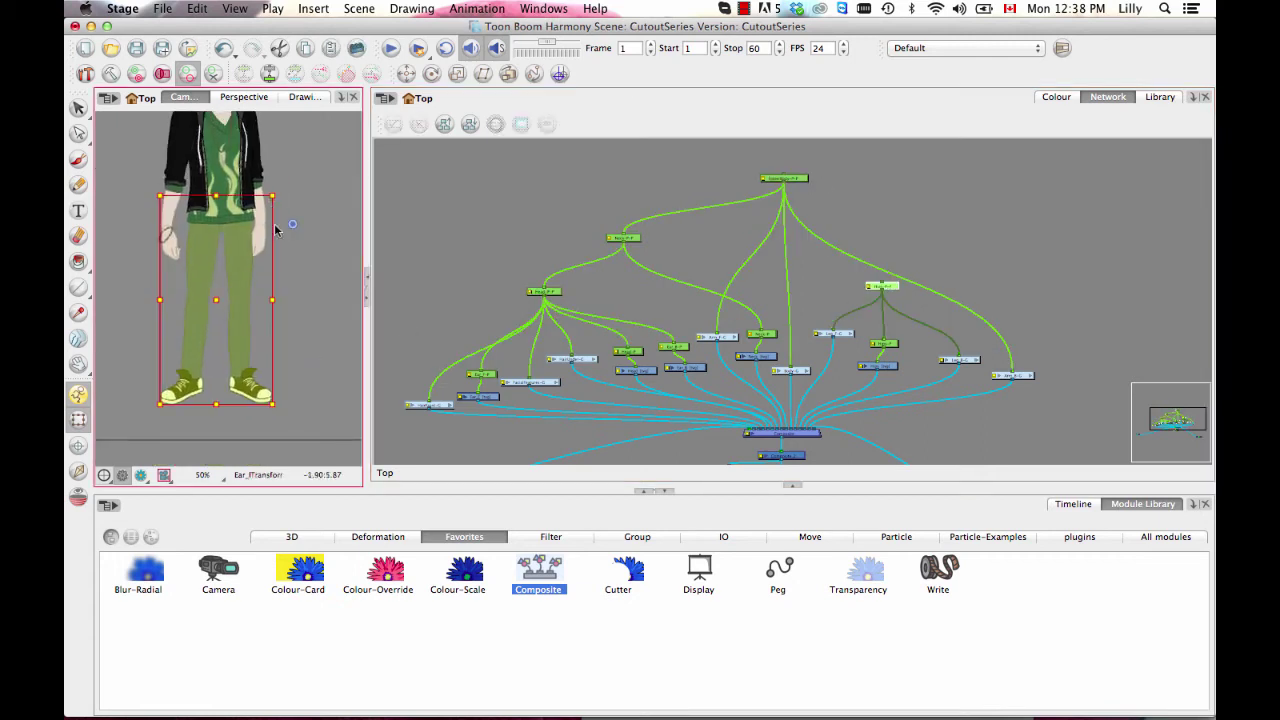
left_click_drag(964, 276, 872, 275)
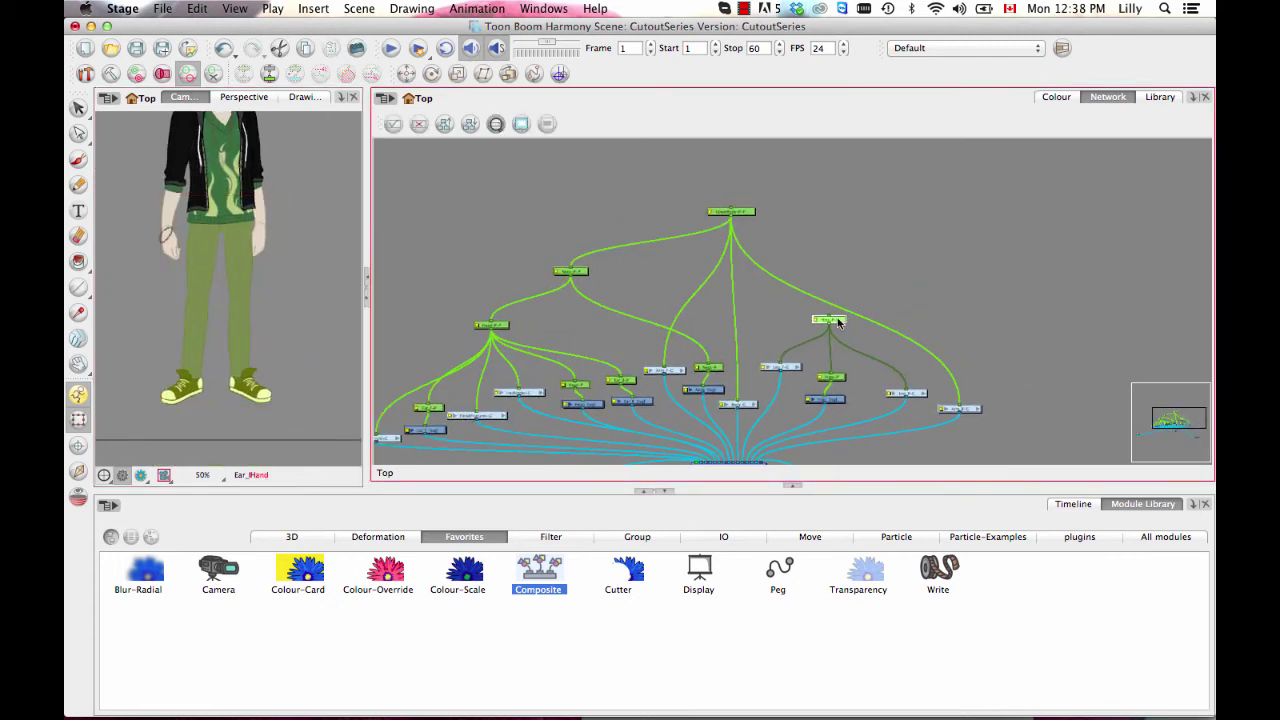
scroll(876, 265, "up", 2)
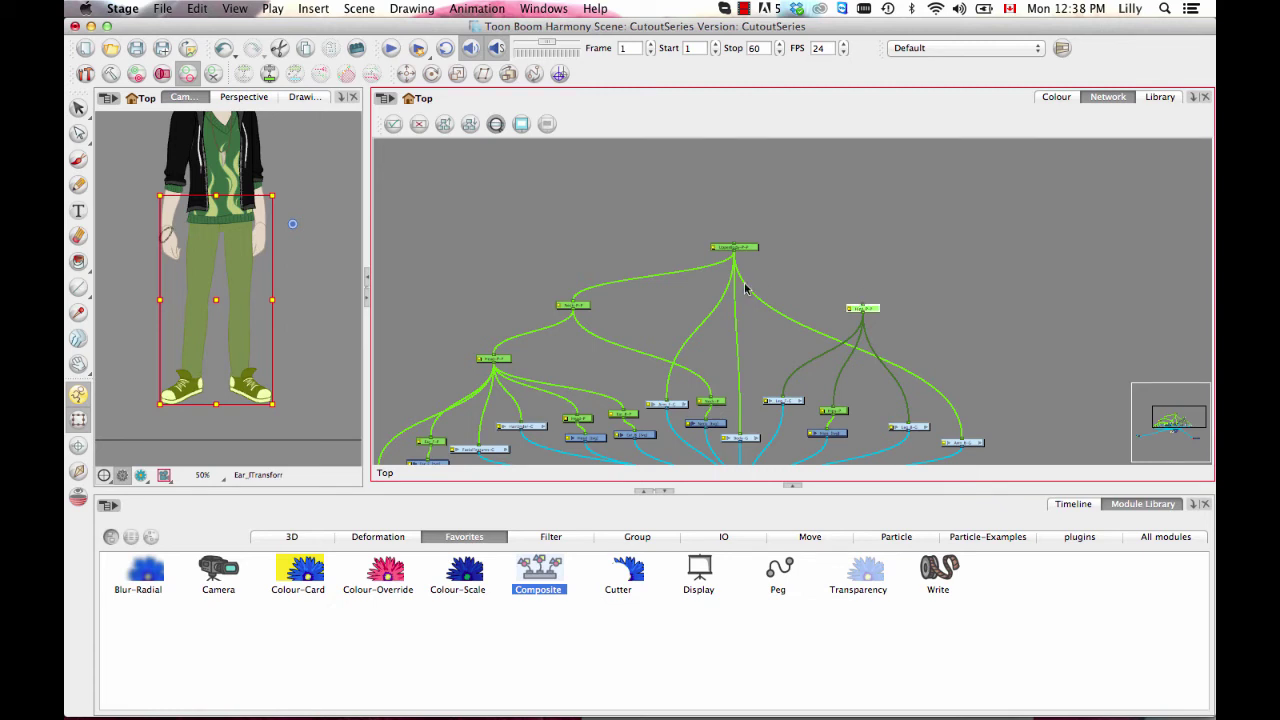
- Add a parent peg to UpperBody-P-P and place it slightly above that peg
left_click(748, 248)
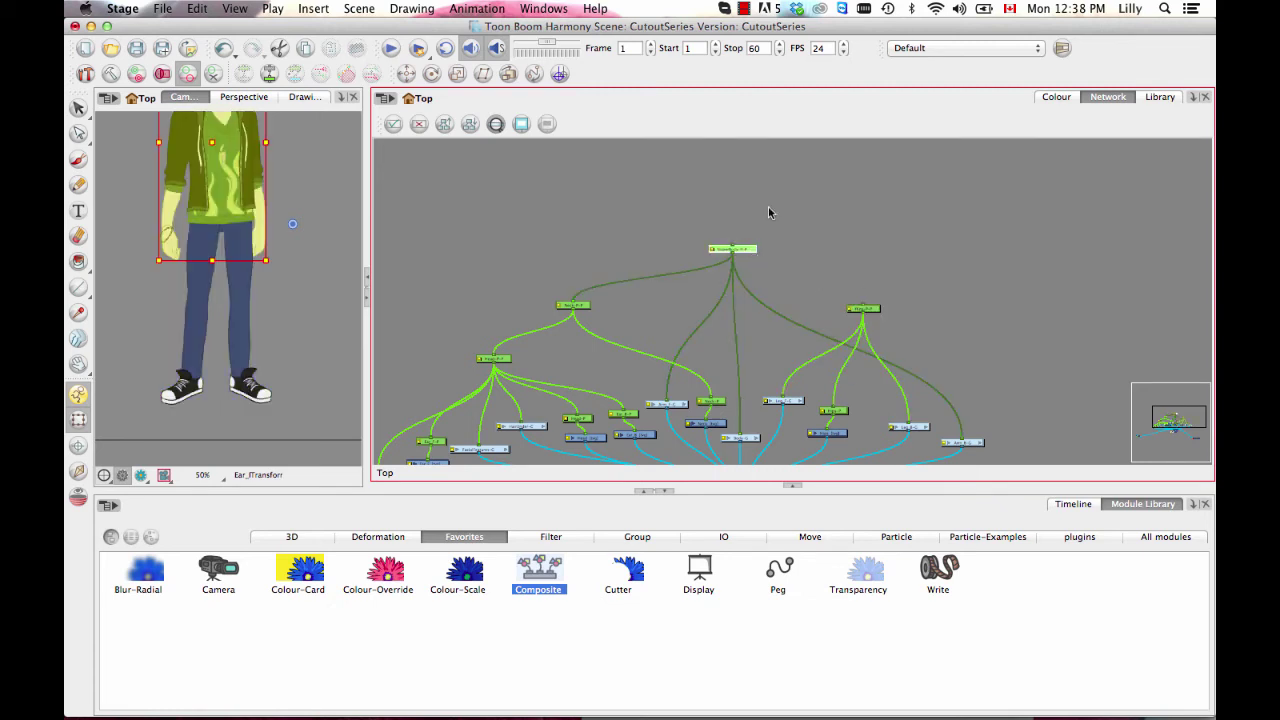
key("super+p")
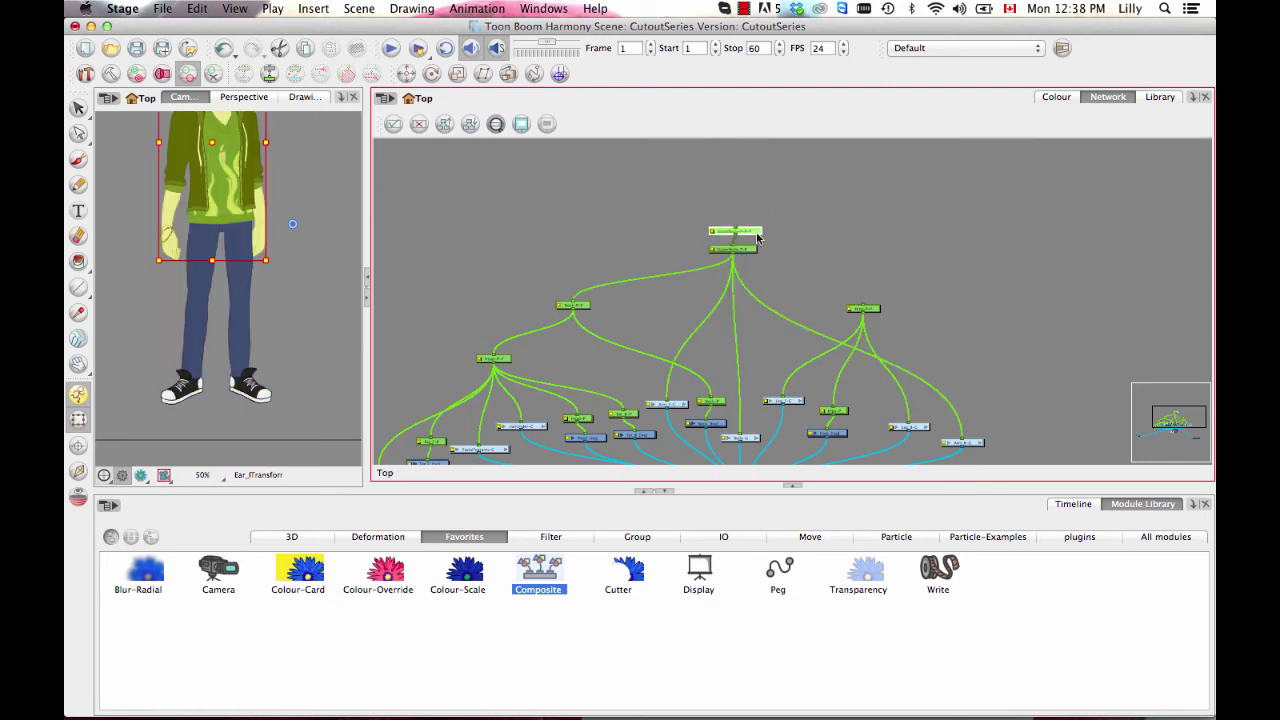
left_click_drag(757, 229, 762, 212)
- Rename the new parent peg above UpperBody-P-P as CHAR_3Q_MASTER
double_click(721, 213)
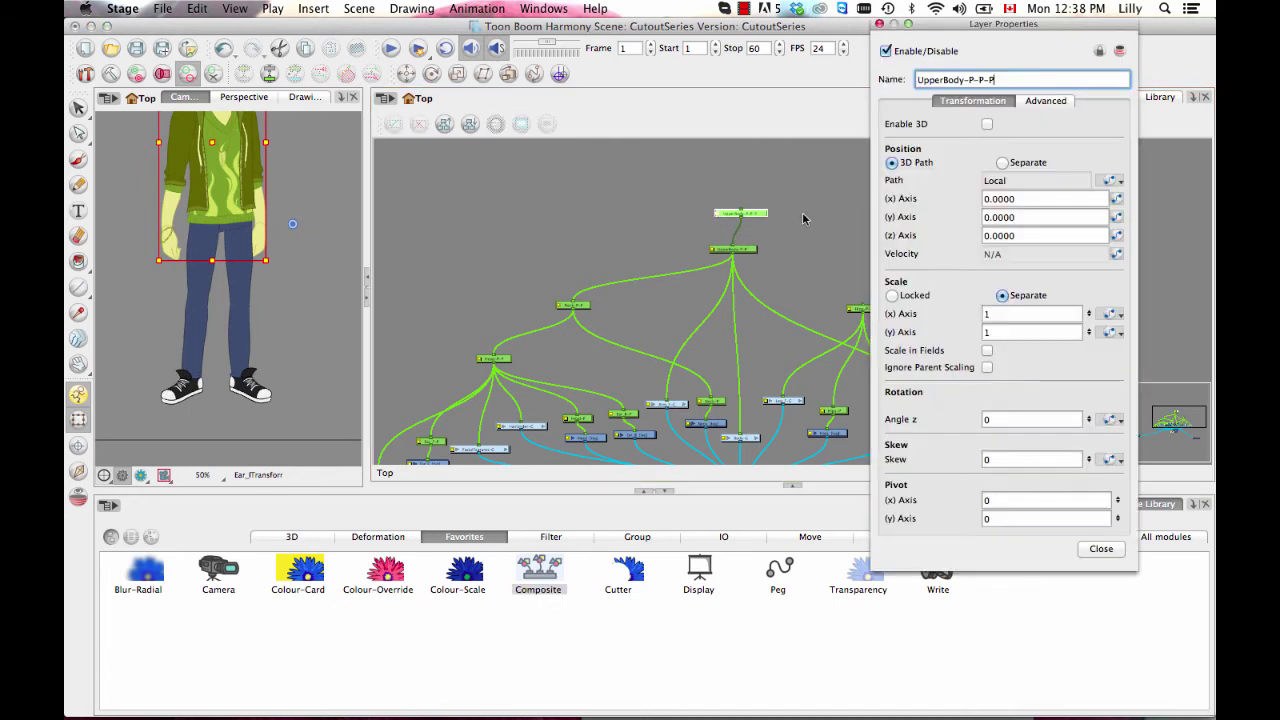
triple_click(990, 79)
type("CHAR_MASTER")
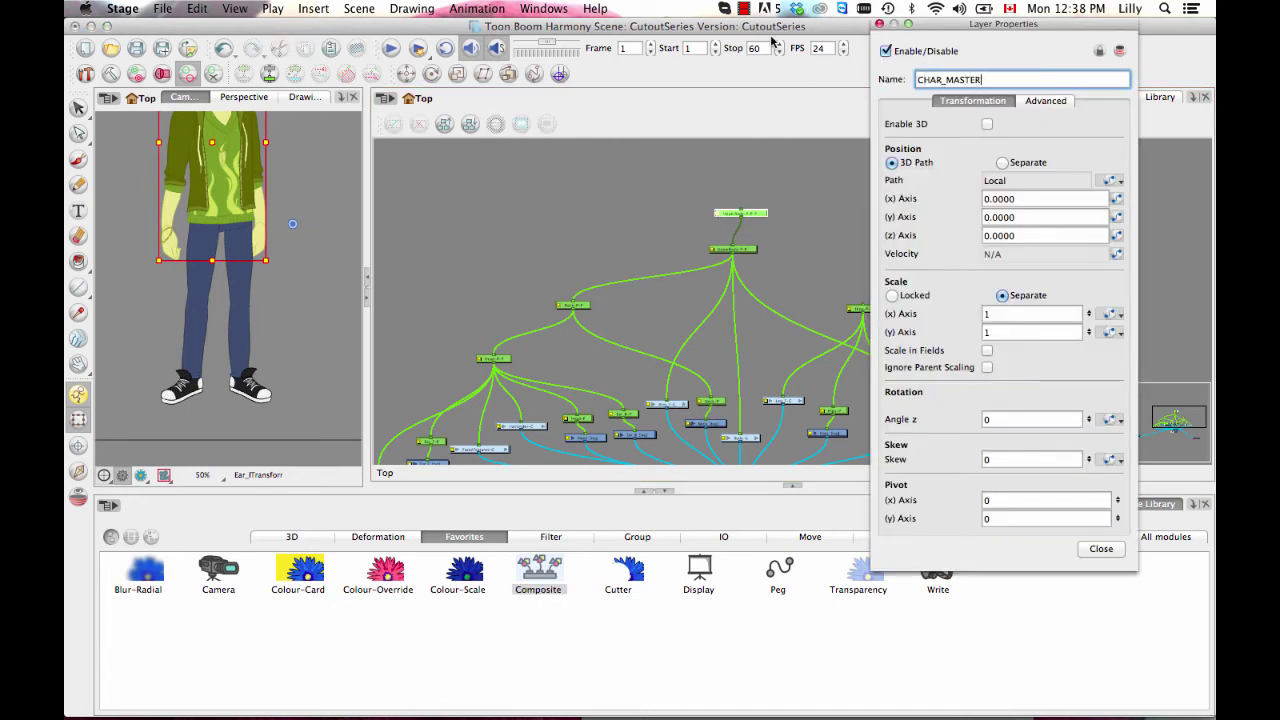
key("Return")
double_click(957, 79)
type("3Q")
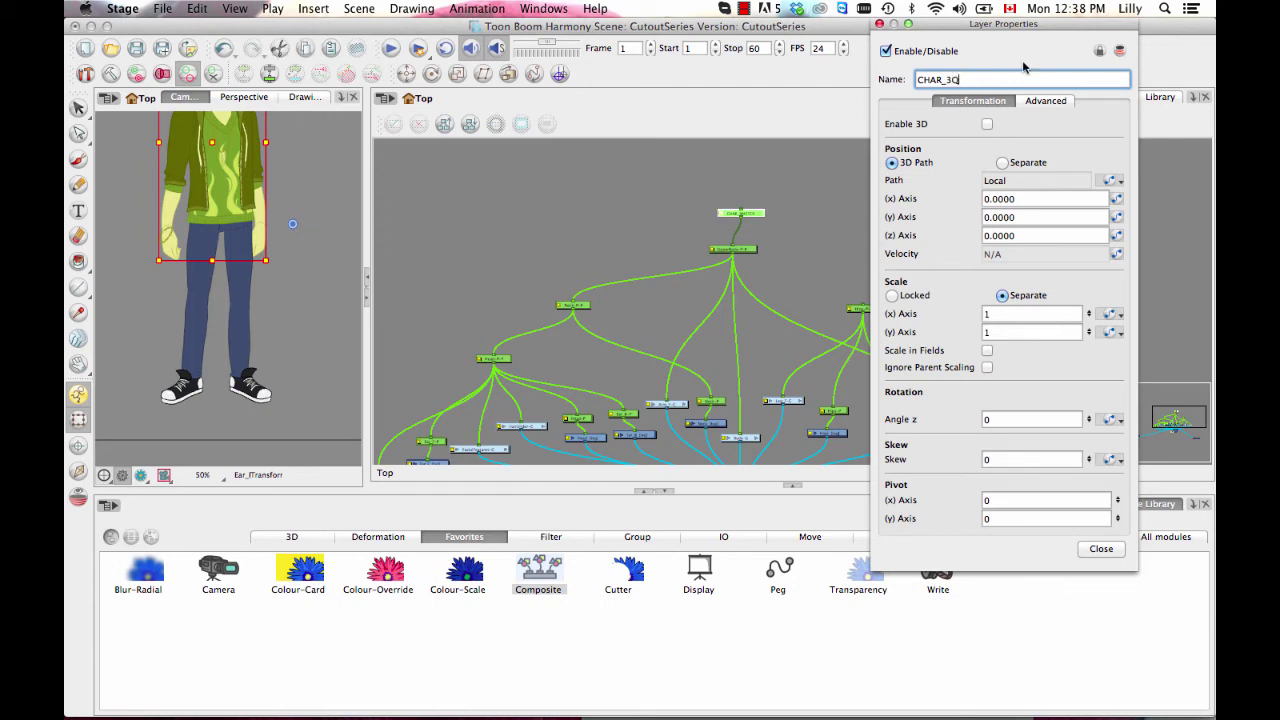
key("Return")
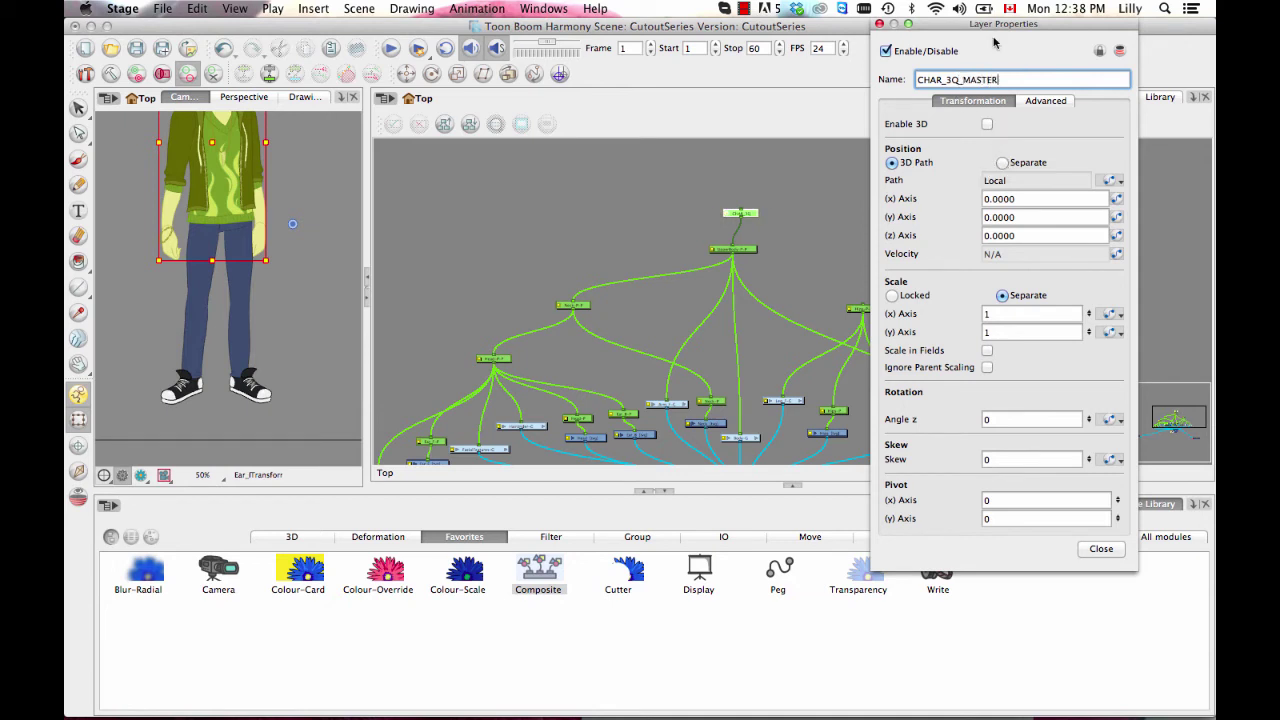
key("Return")
left_click(1104, 549)
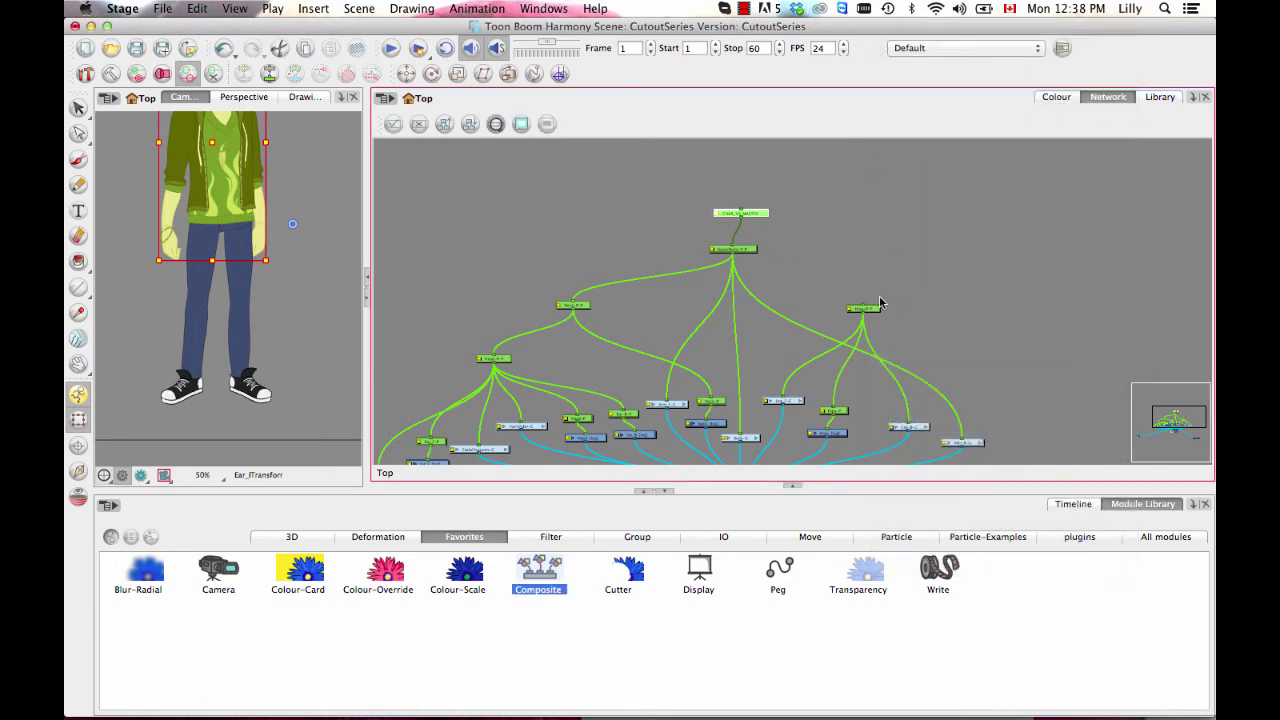
- Connect CHAR_3Q_MASTER to the Hips-P-P peg and reposition both pegs for a clearer layout
scroll(760, 294, "up", 3)
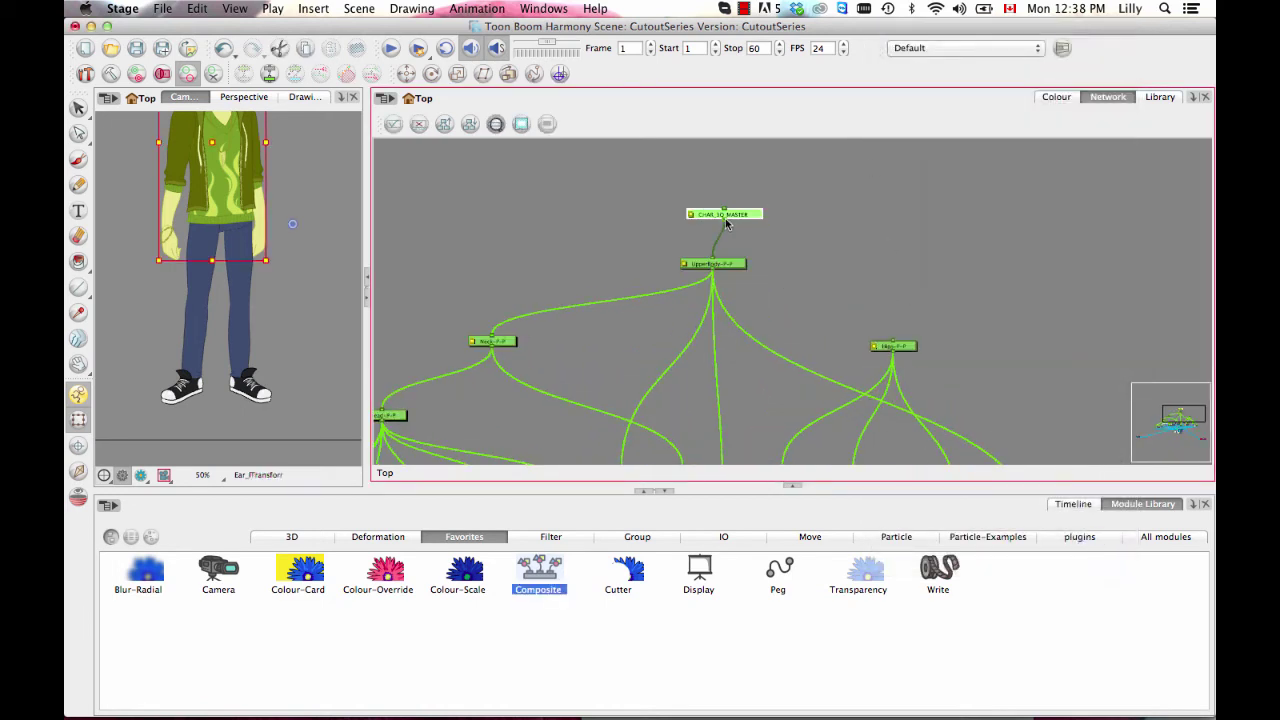
left_click_drag(726, 223, 896, 345)
left_click(920, 265)
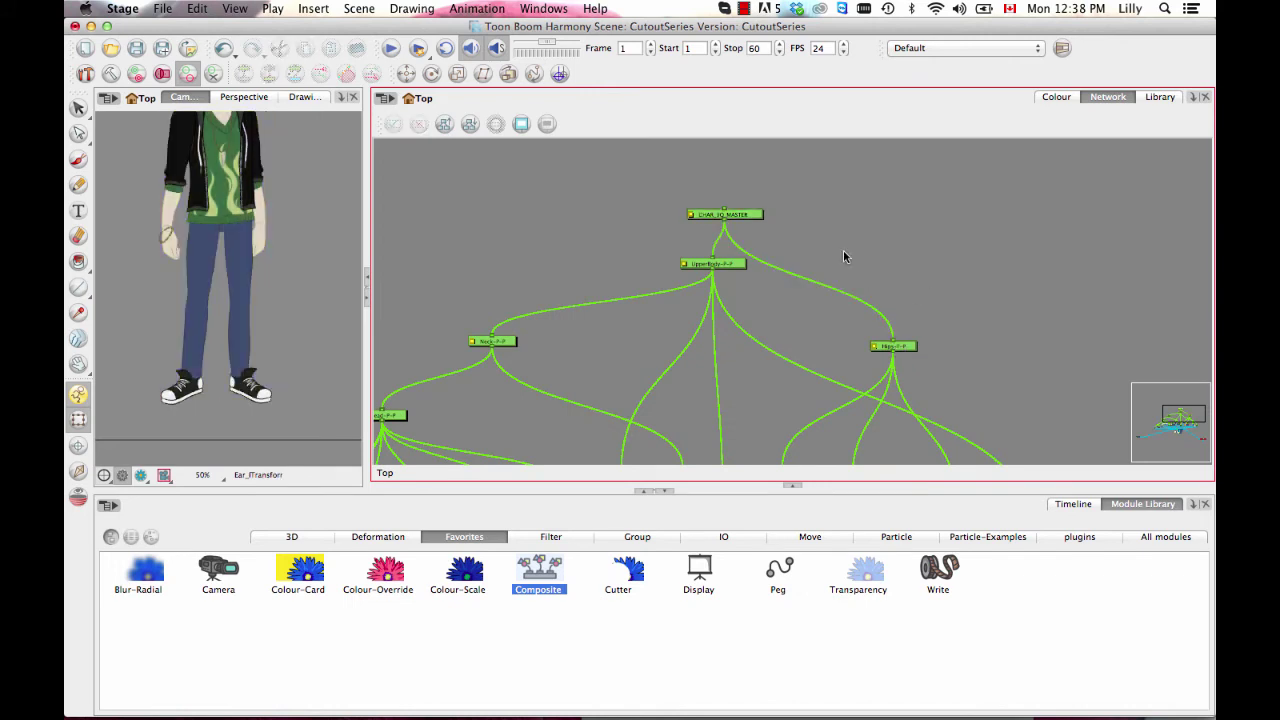
left_click_drag(737, 215, 761, 192)
left_click_drag(891, 340, 880, 319)
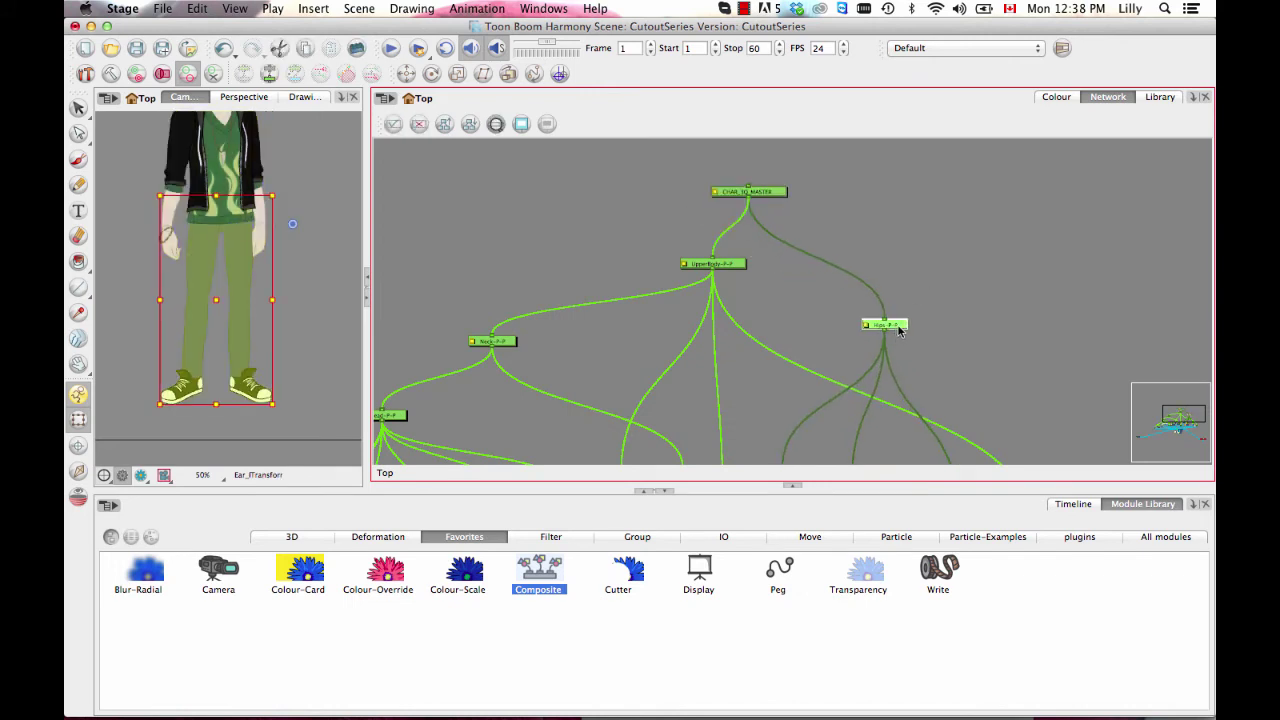
- Rename the Hips-P-P peg as LowerBody-P-P
left_click(727, 261)
left_click(899, 330)
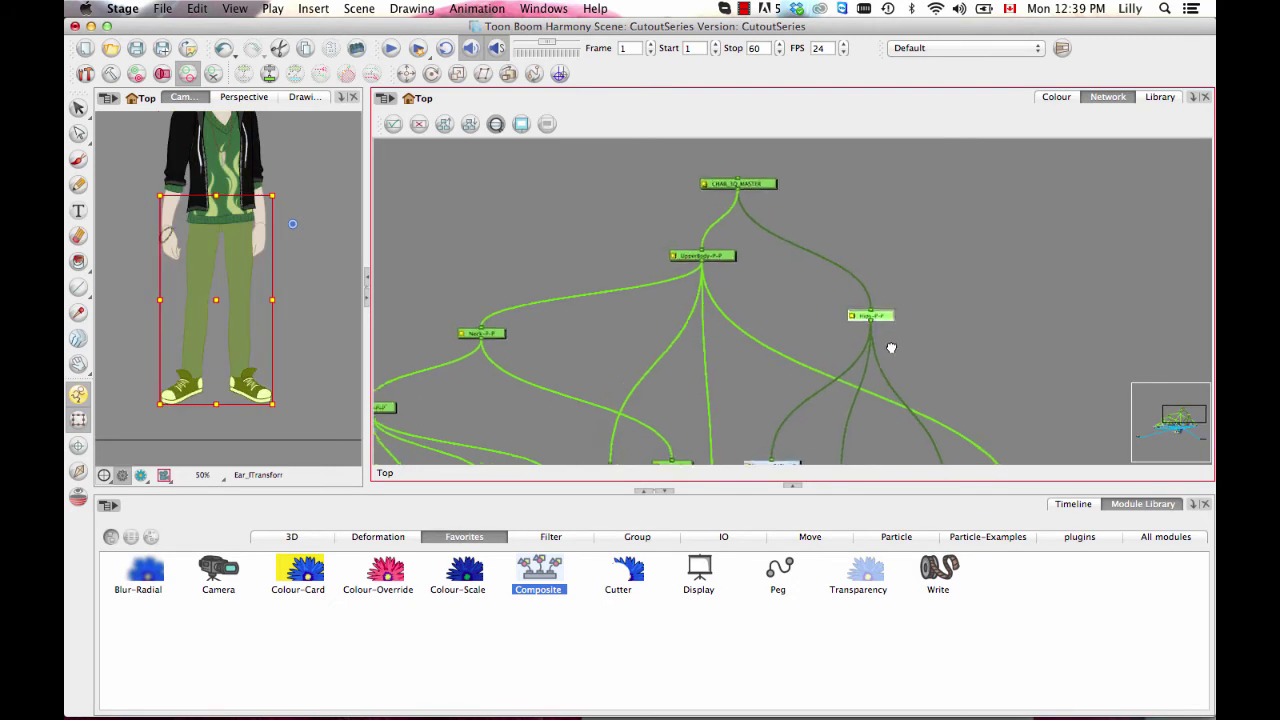
double_click(845, 315)
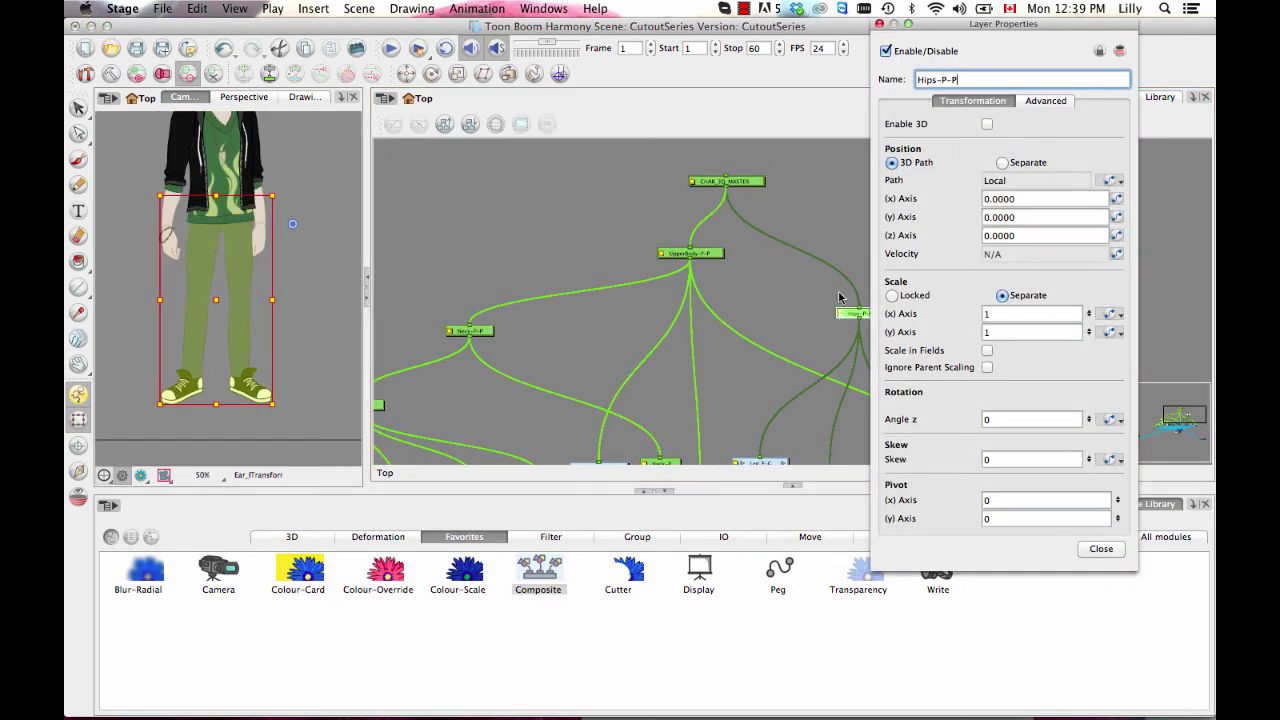
double_click(936, 79)
type("LowerBody")
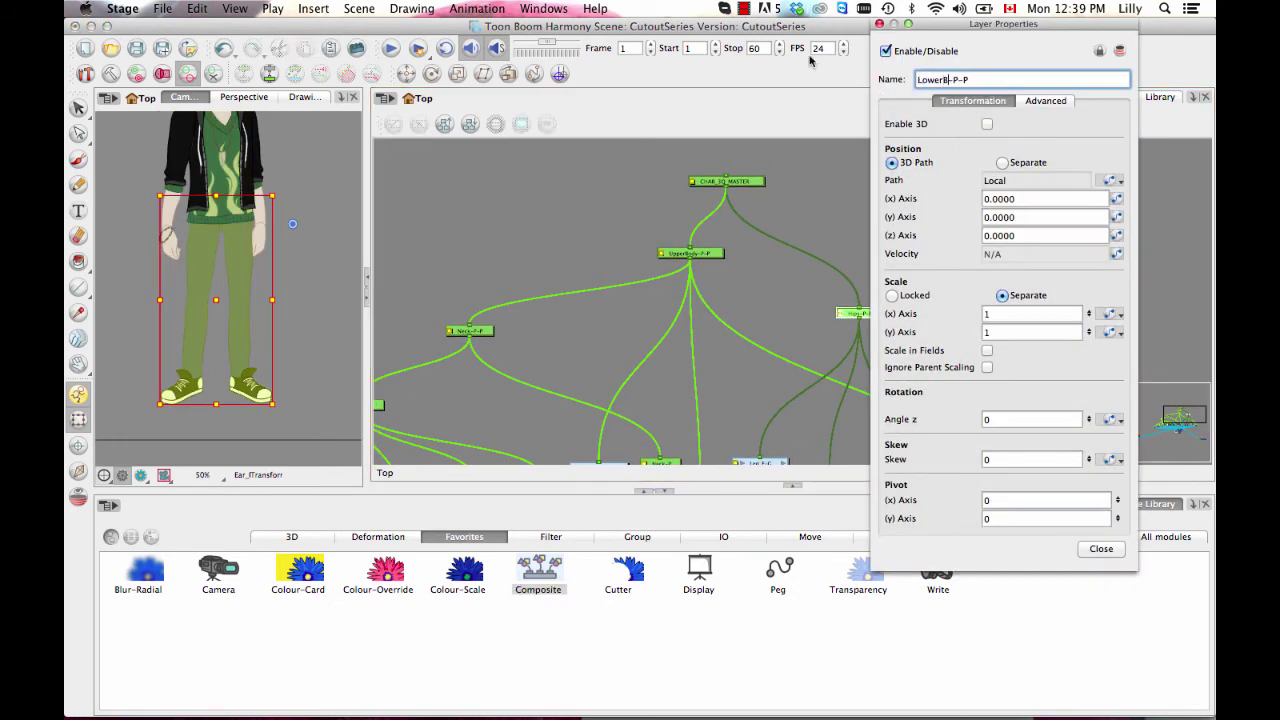
key("Return")
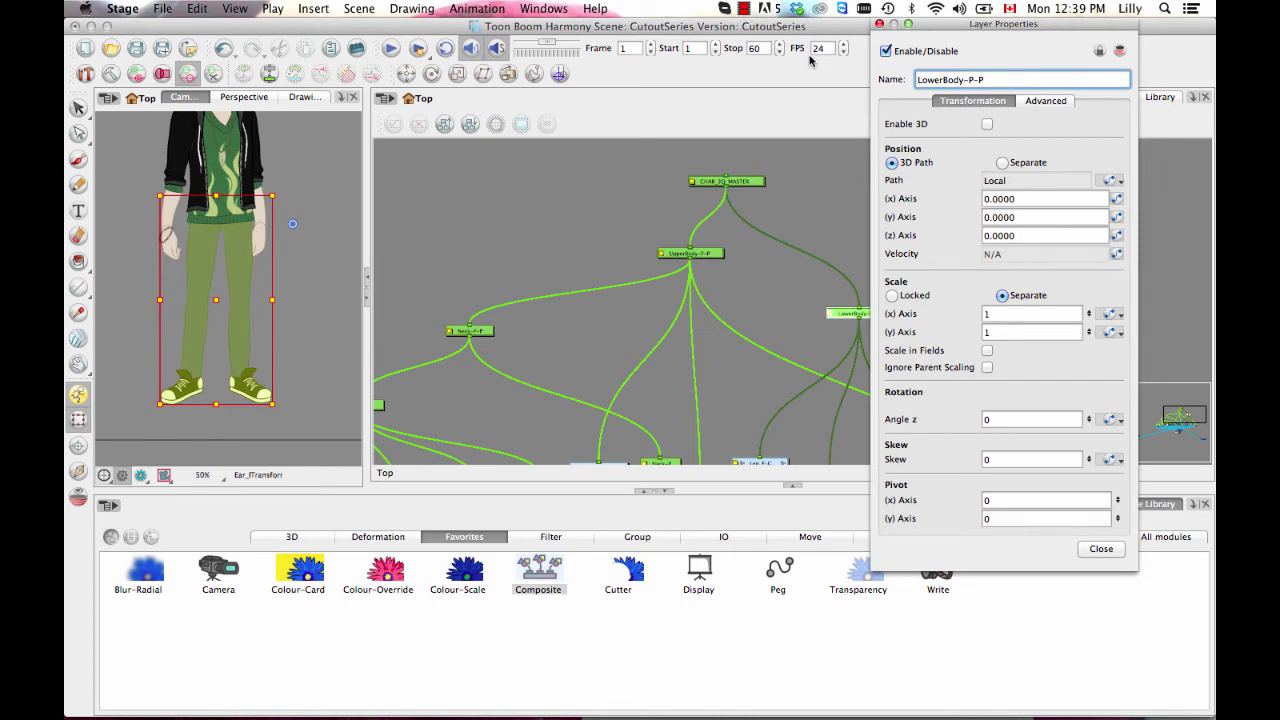
left_click(880, 24)
left_click(893, 163)
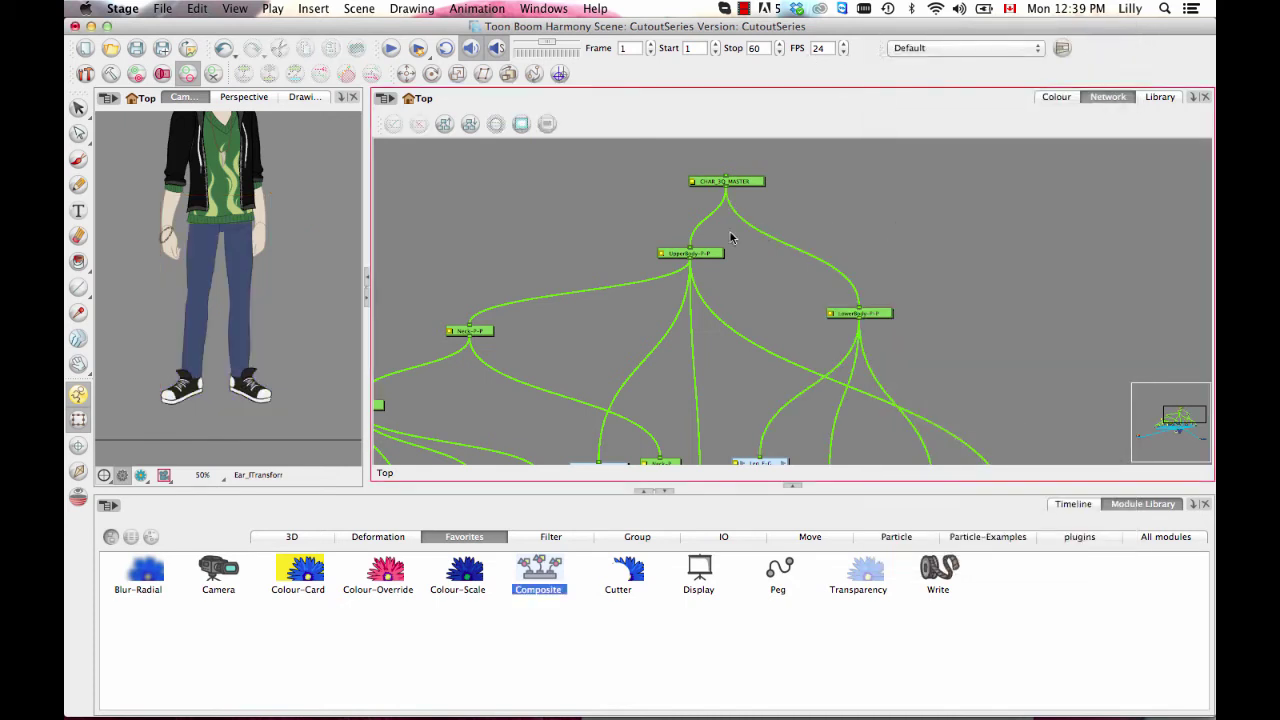
- Check the parts controlled by the upper body, lower body, master and neck pegs, and centre CHAR_3Q_MASTER between its two child pegs
left_click(703, 256)
left_click(876, 312)
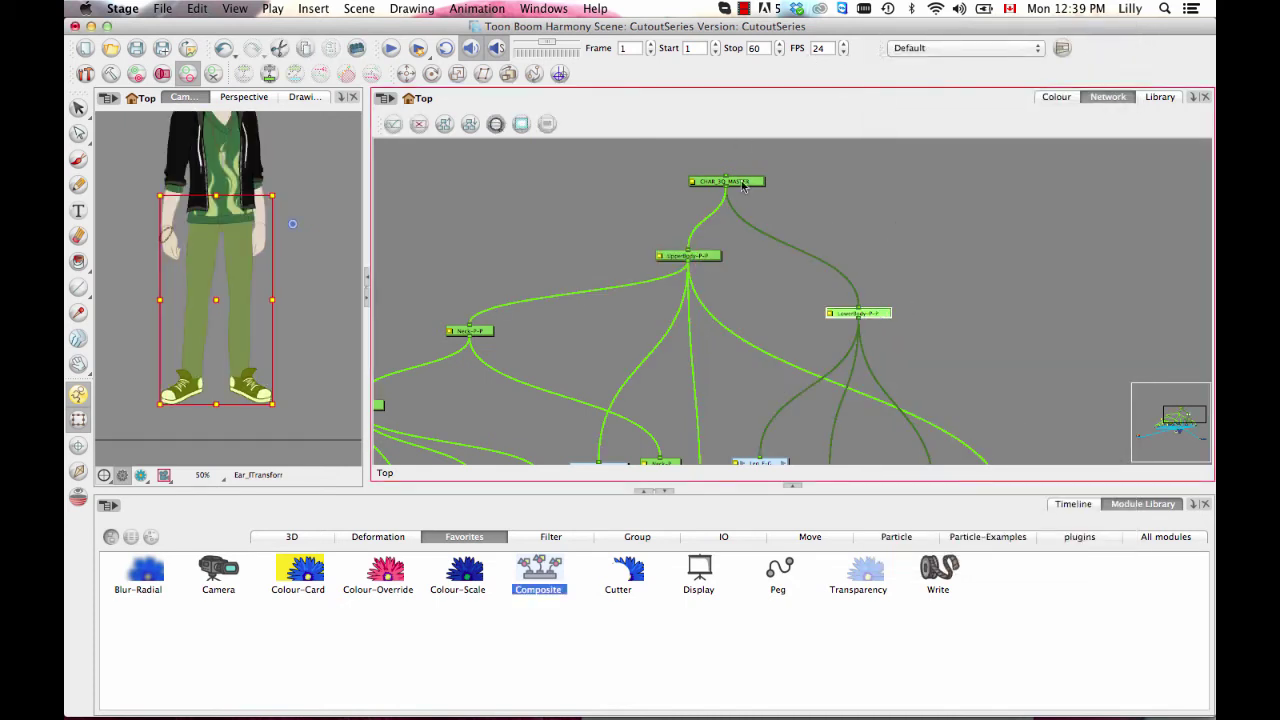
left_click(743, 186)
scroll(286, 349, "down", 1)
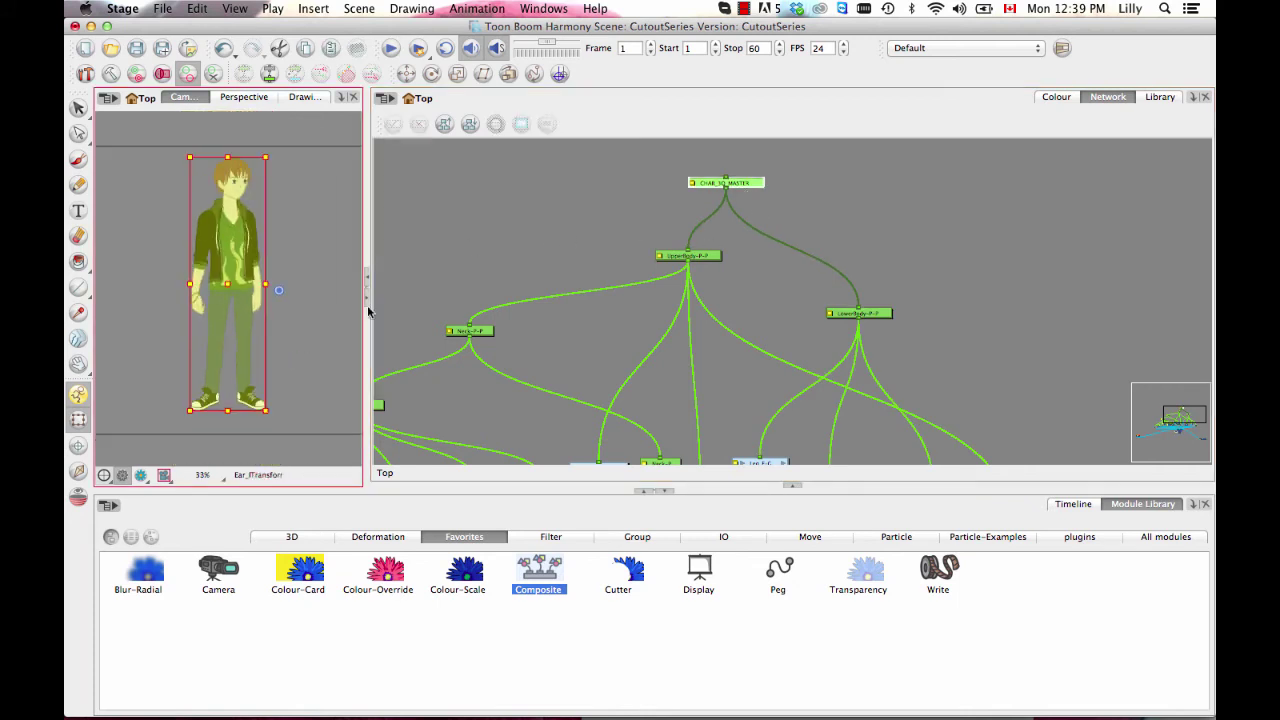
left_click(866, 313)
left_click_drag(757, 186, 777, 188)
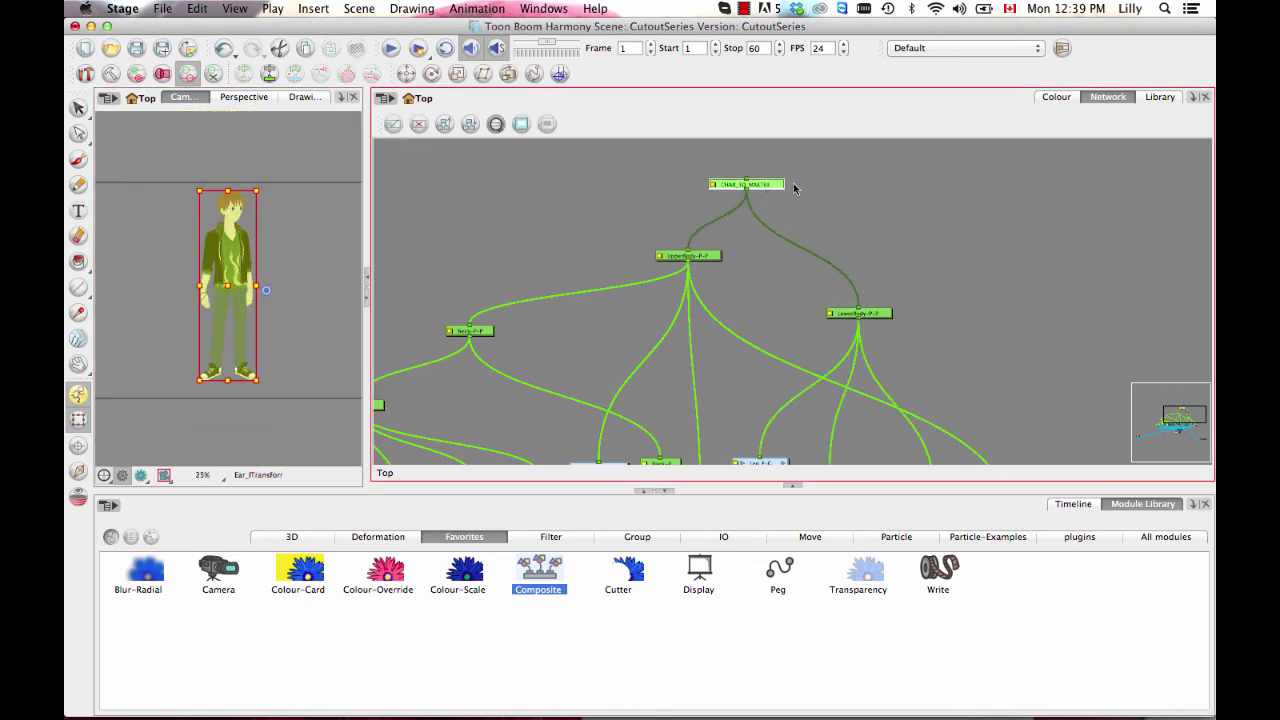
left_click(474, 334)
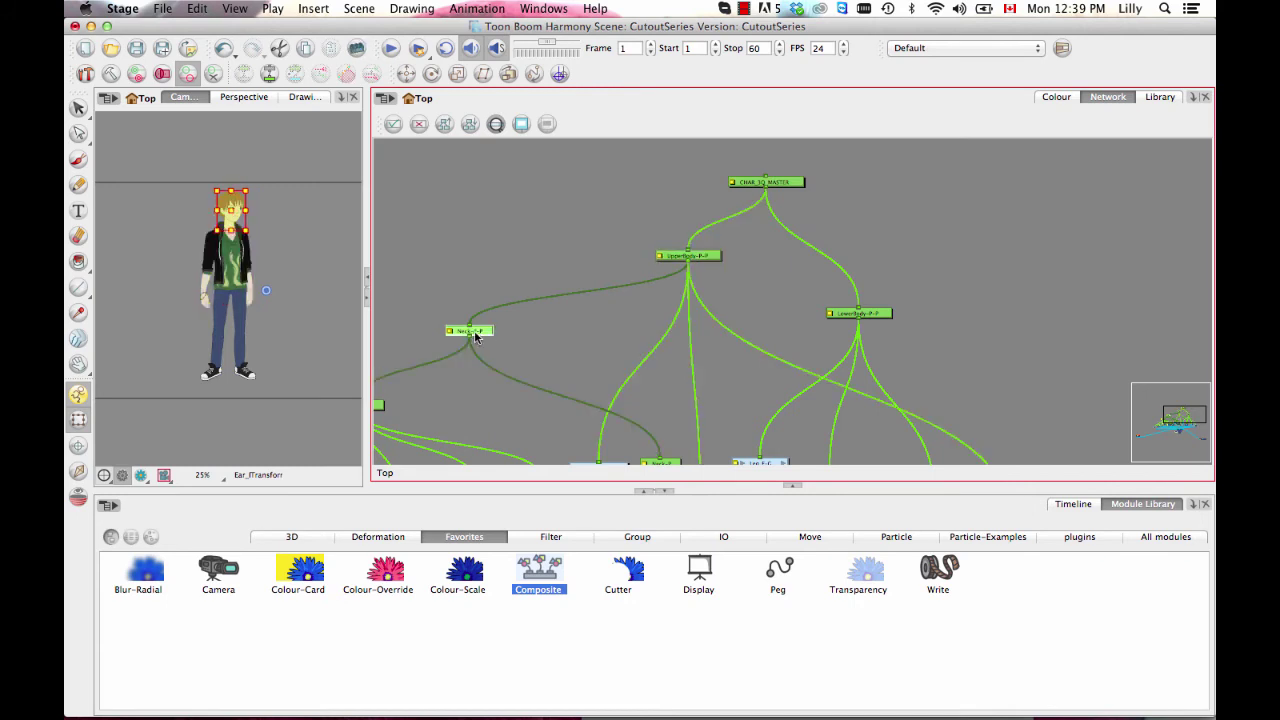
- Widen the Camera view, deselect everything and zoom in on the character's head and torso
left_click_drag(456, 390, 536, 367)
left_click_drag(367, 208, 474, 238)
left_click(354, 334)
scroll(356, 316, "up", 2)
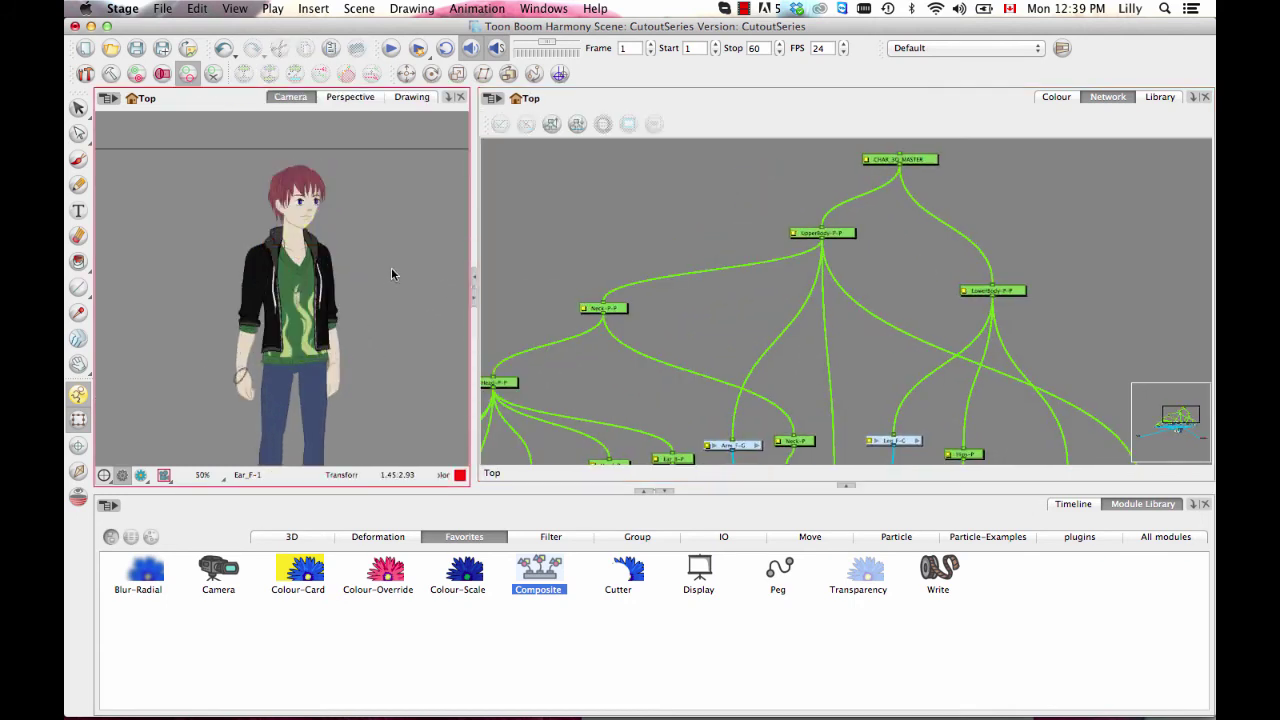
scroll(390, 337, "up", 2)
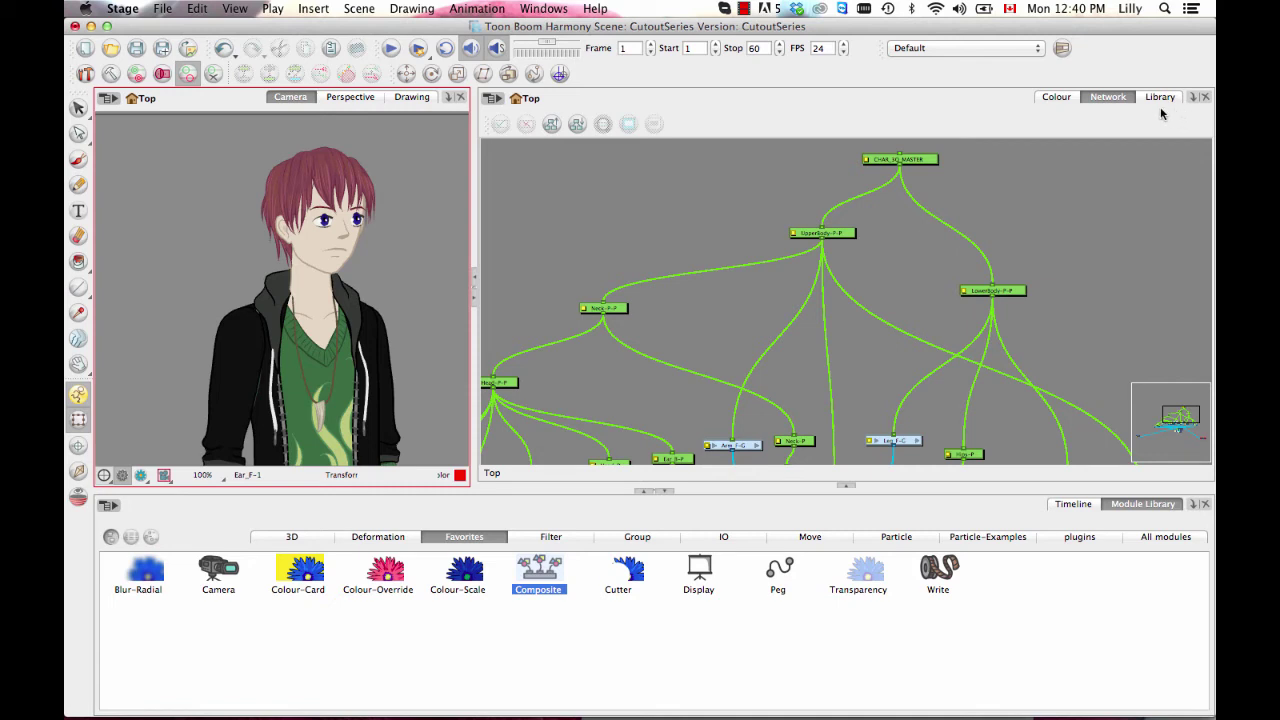
- Add a Layer Properties view alongside the Camera view and inspect the UpperBody-P-P and Neck-P-P pegs in it
left_click(449, 99)
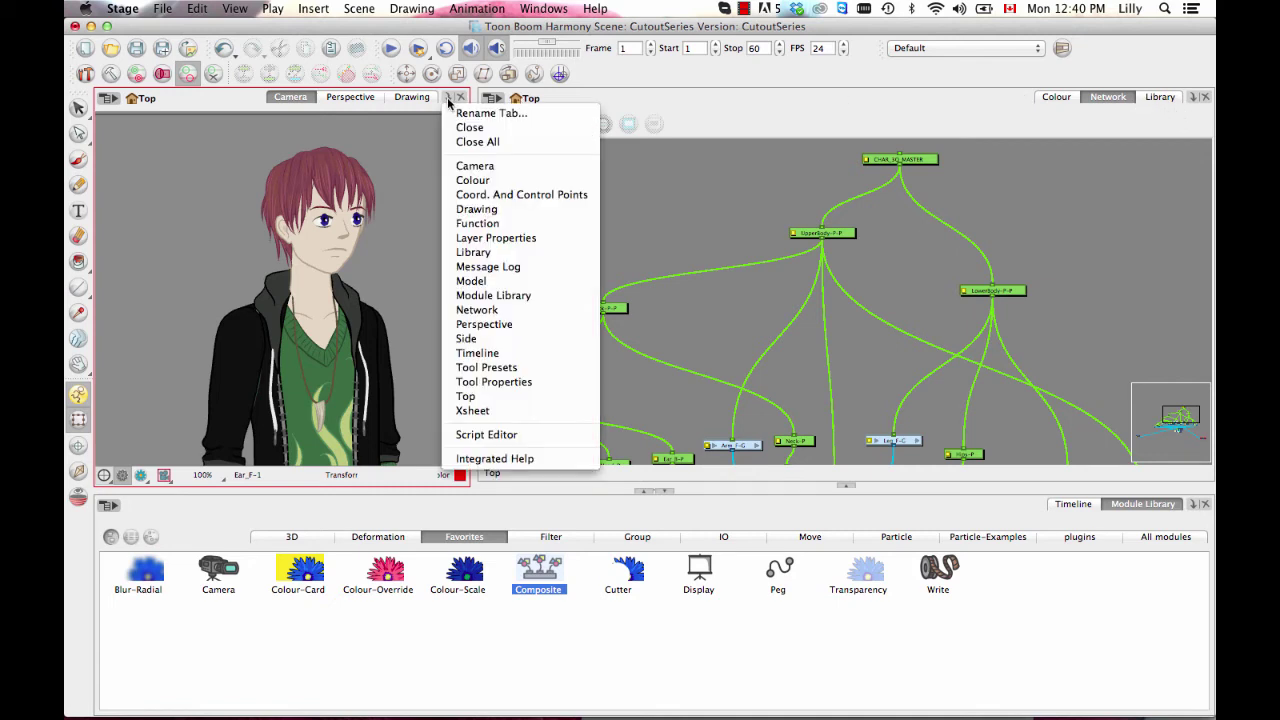
left_click(522, 242)
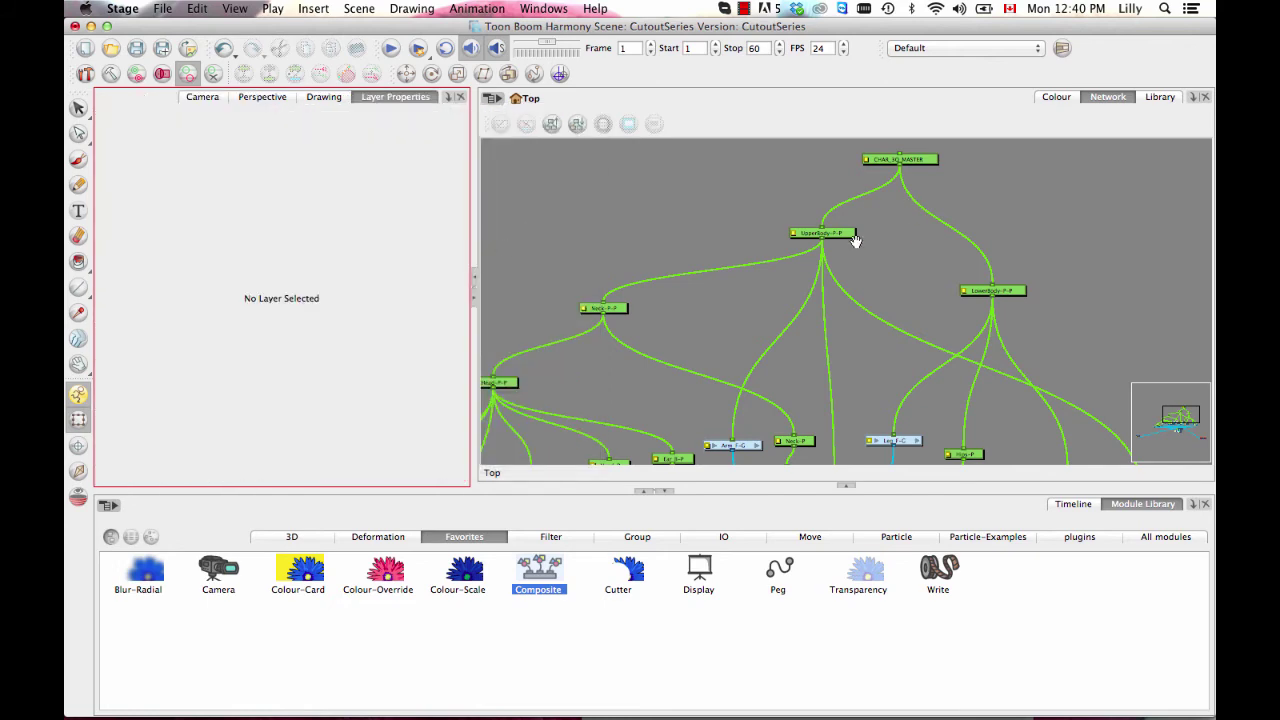
left_click(853, 236)
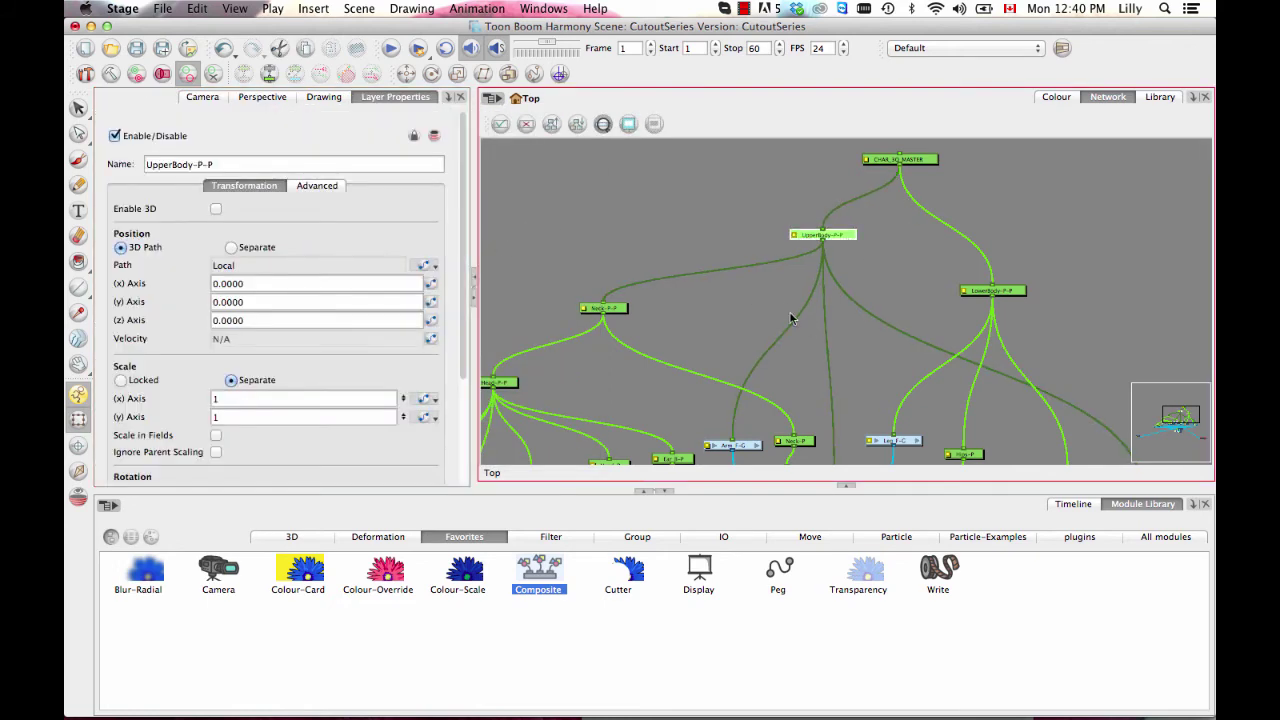
left_click(607, 311)
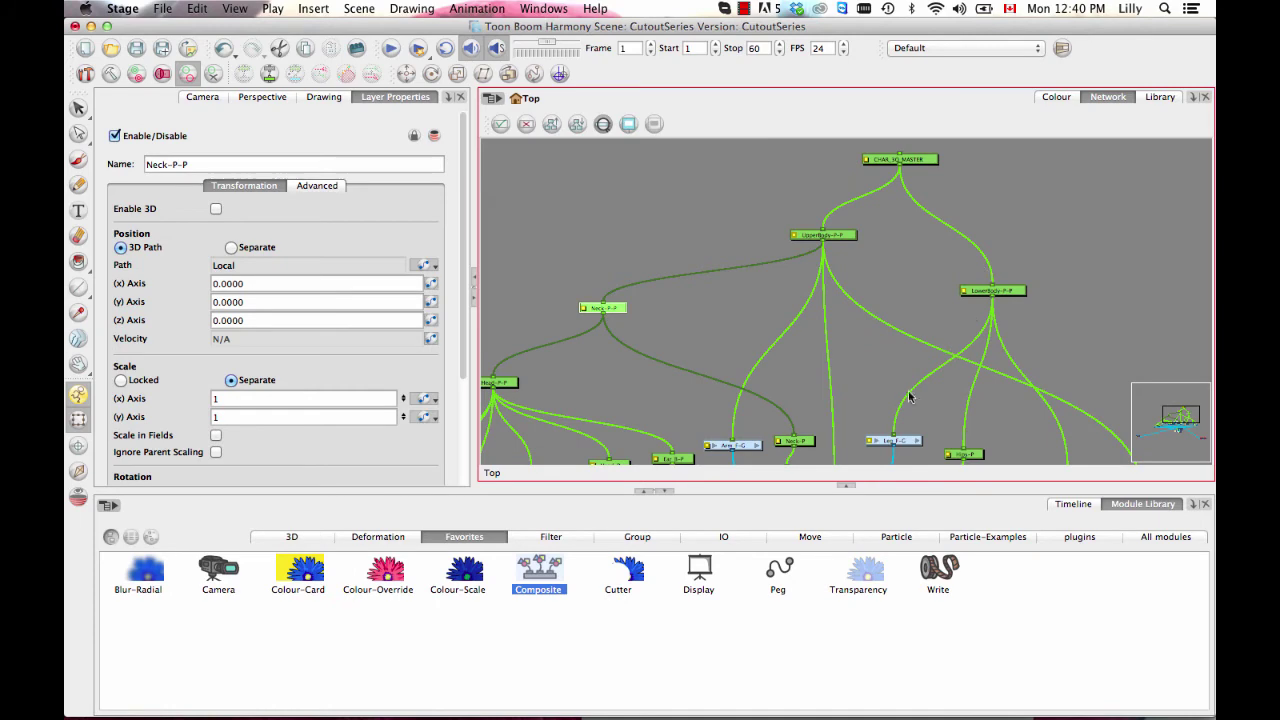
- Enter the HairFront-G group and show the advanced layer properties of the HairOver_F drawing
left_click_drag(722, 396, 958, 120)
left_click_drag(735, 326, 793, 371)
key("2")
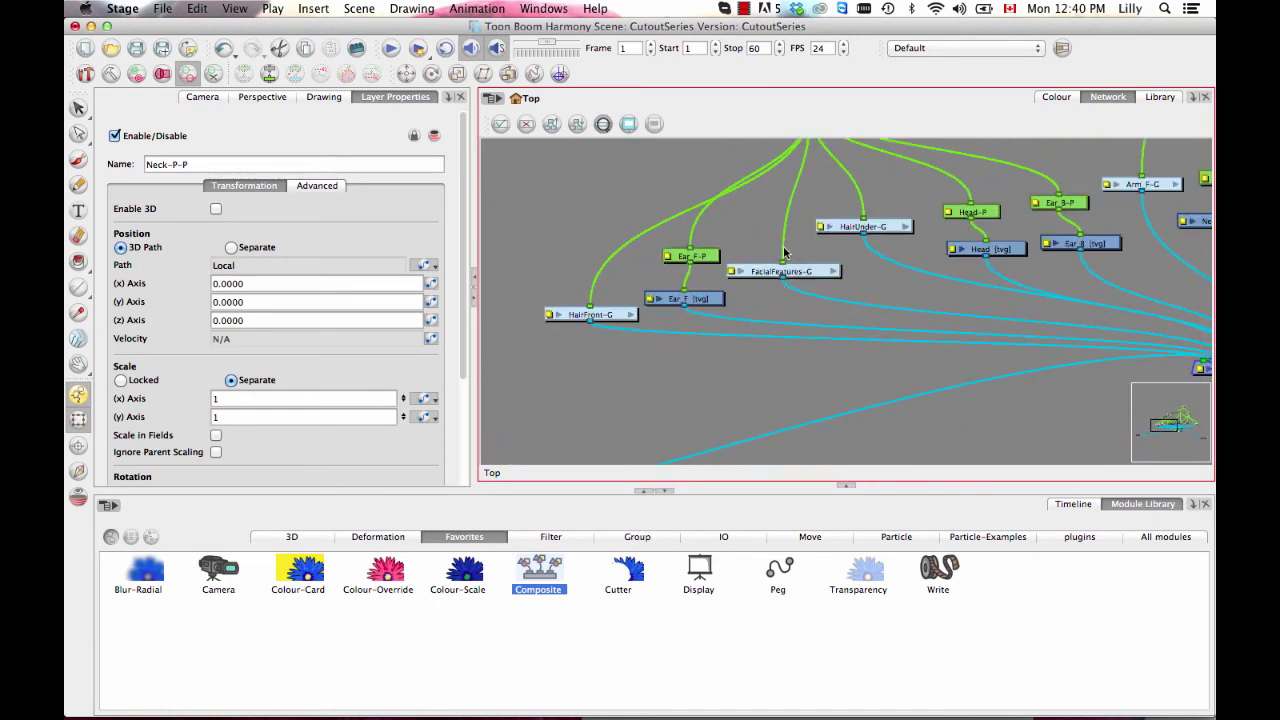
left_click(631, 315)
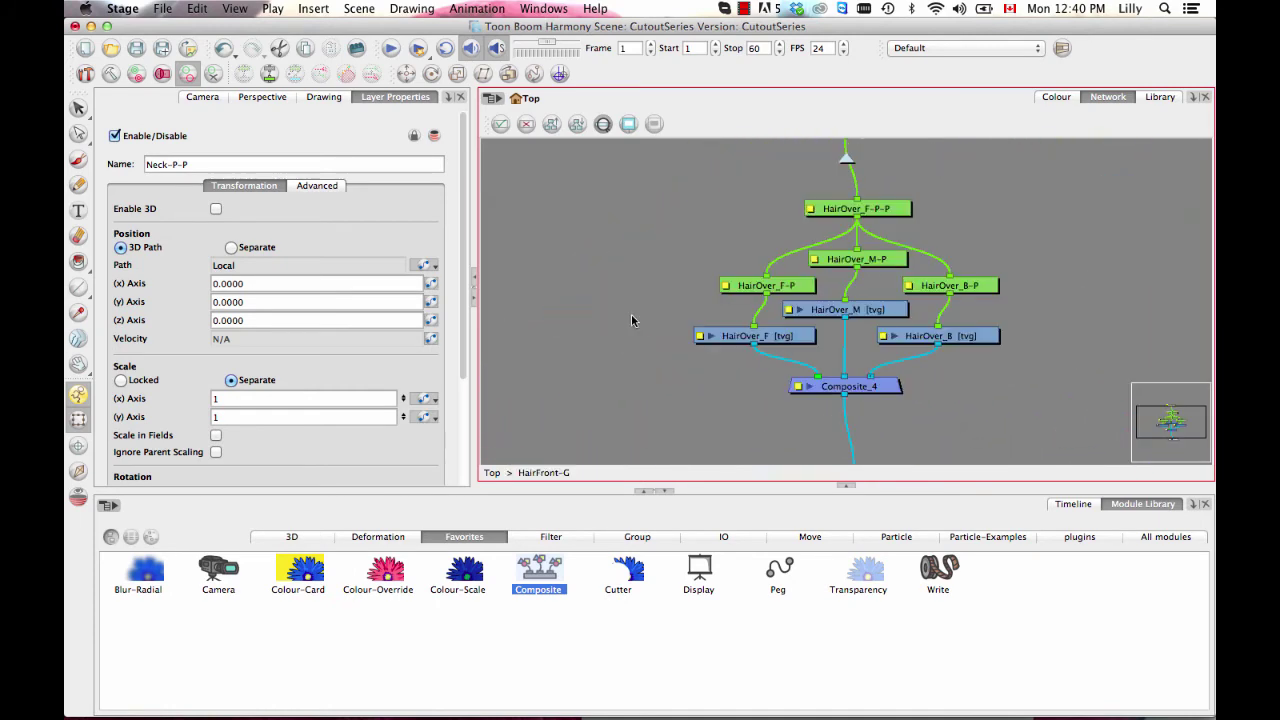
left_click(779, 332)
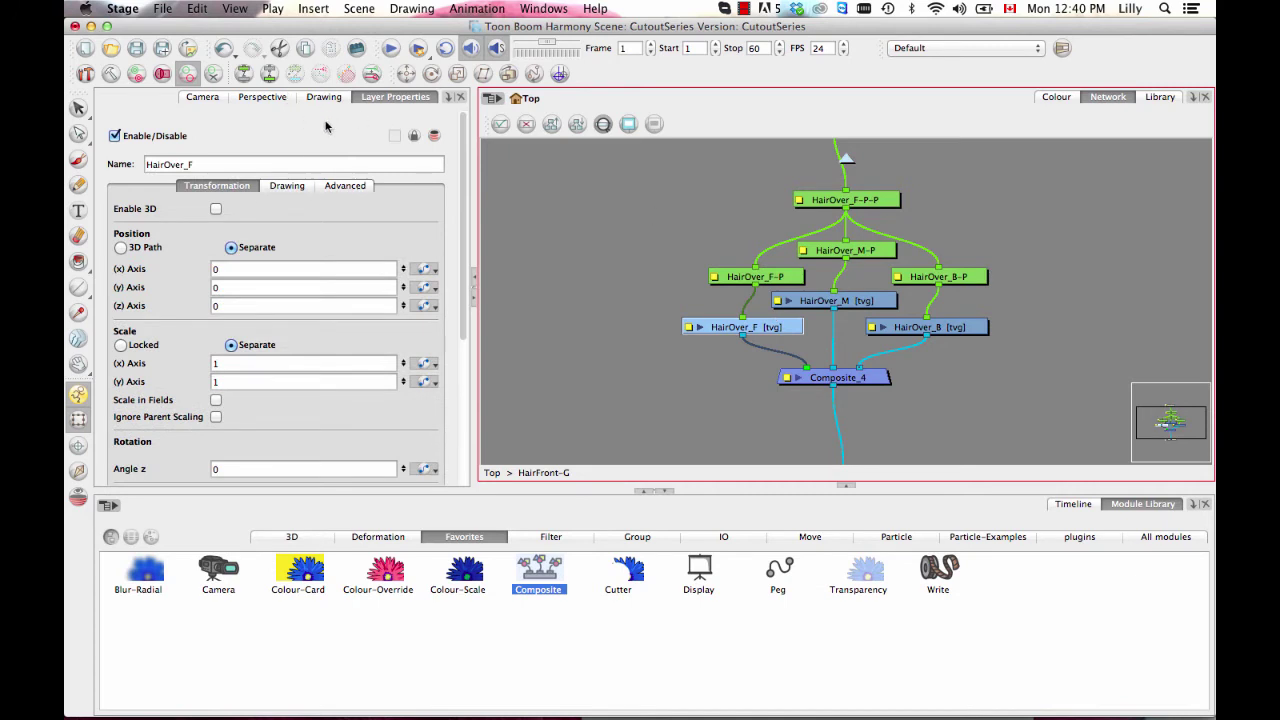
left_click(350, 186)
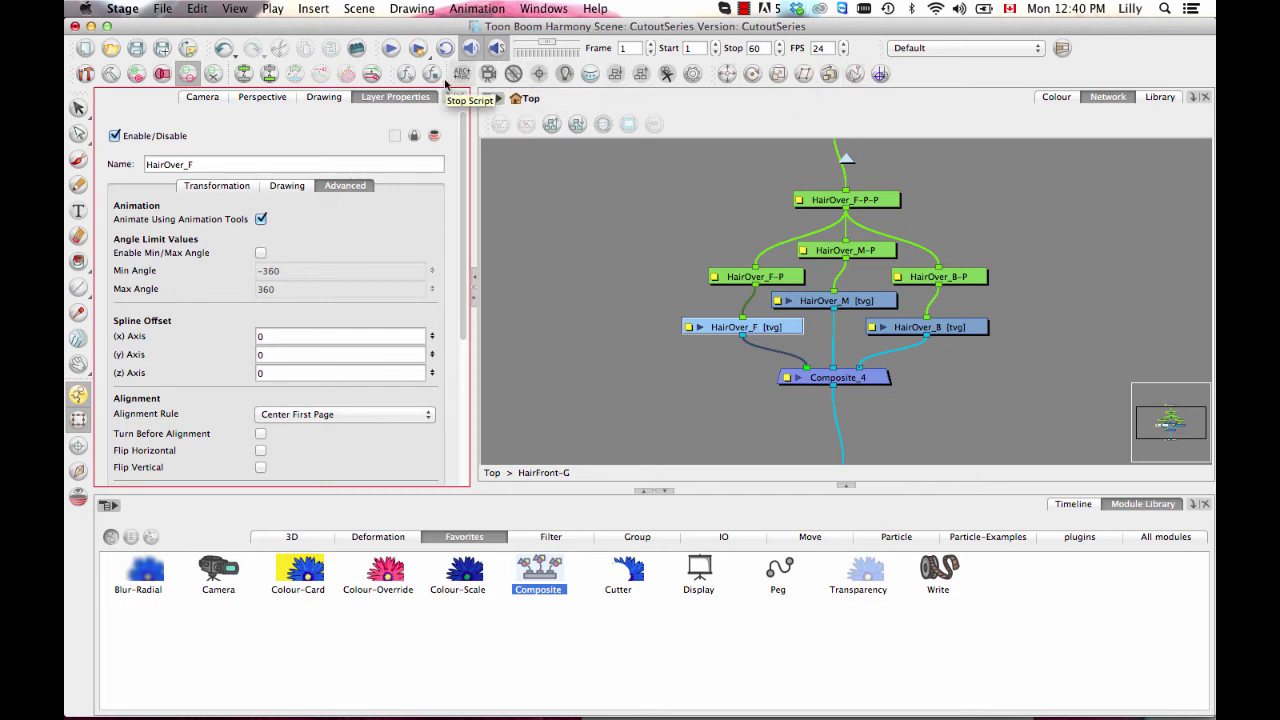
- Hide the Scripting toolbar
right_click(403, 80)
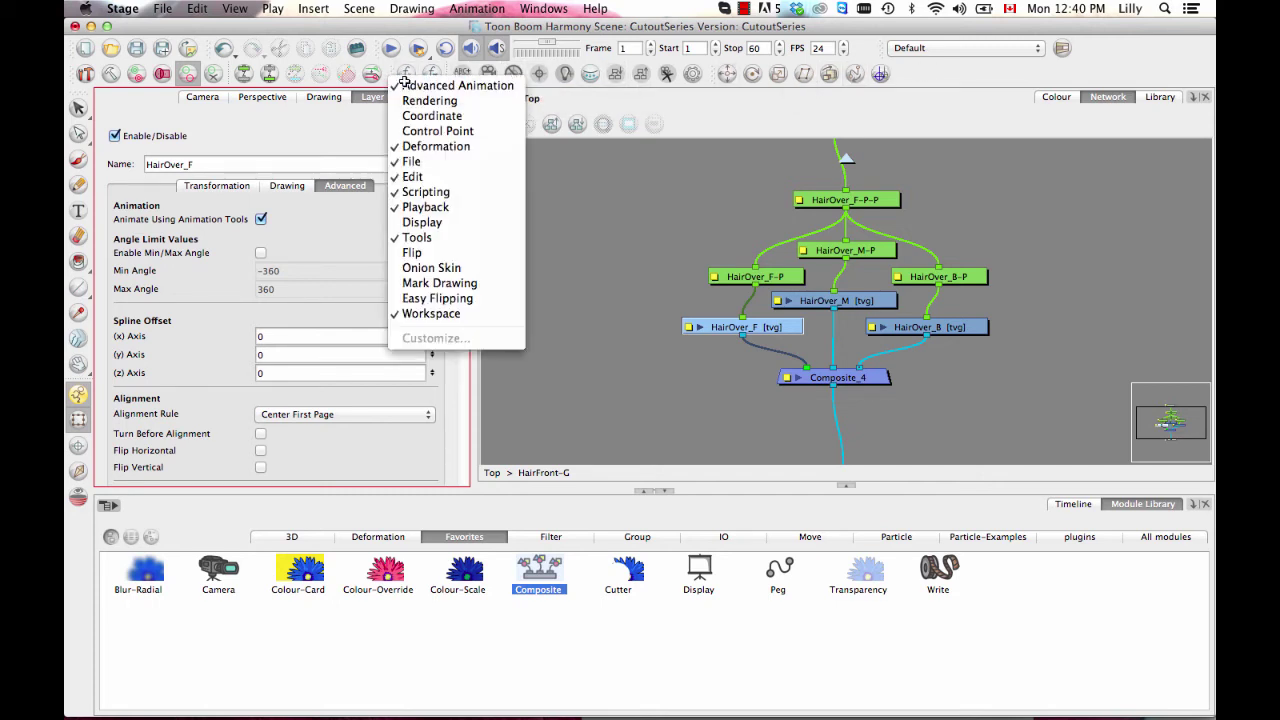
left_click(428, 191)
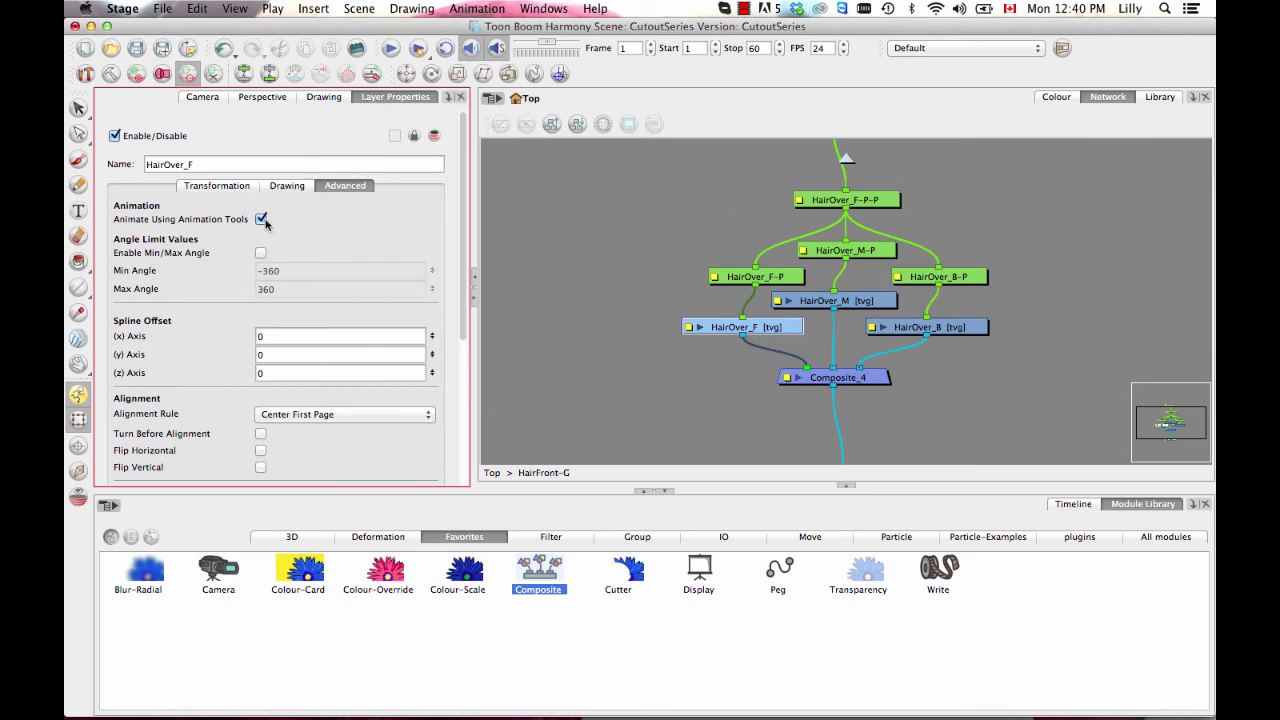
- Turn off Animate Using Animation Tools for the HairOver_F, HairOver_M and HairOver_B drawings
left_click(792, 328)
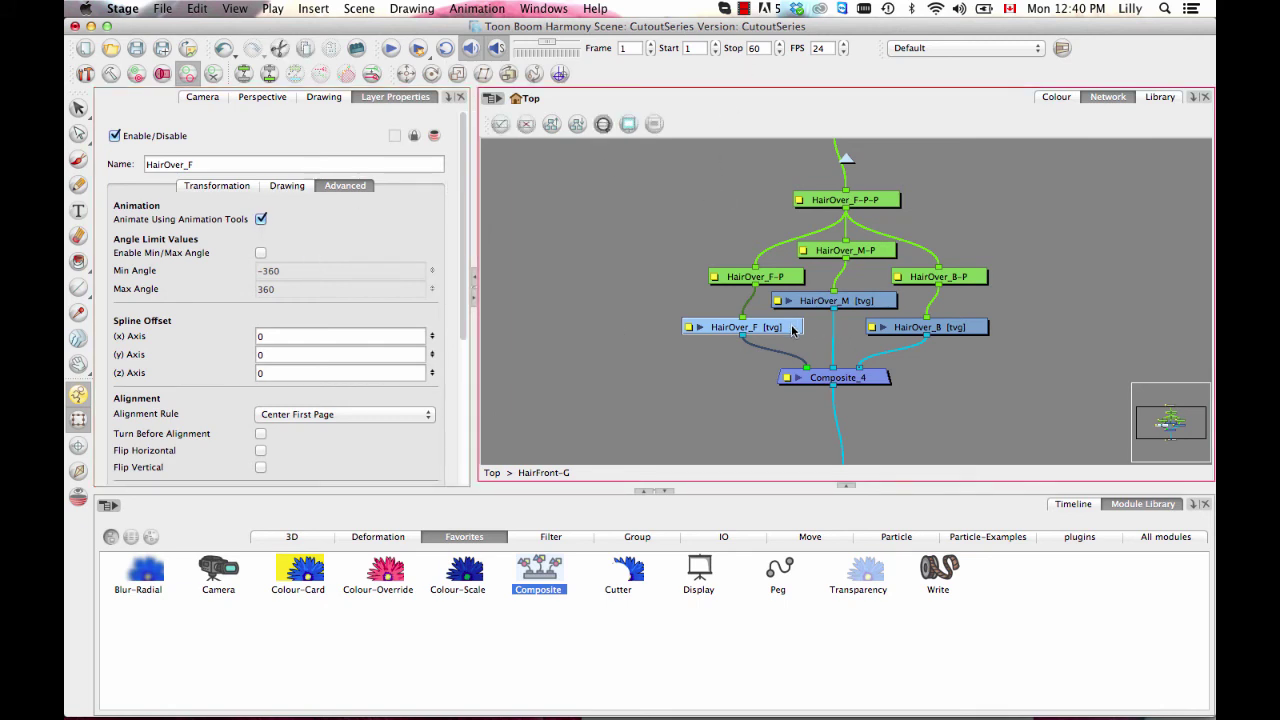
left_click(262, 219)
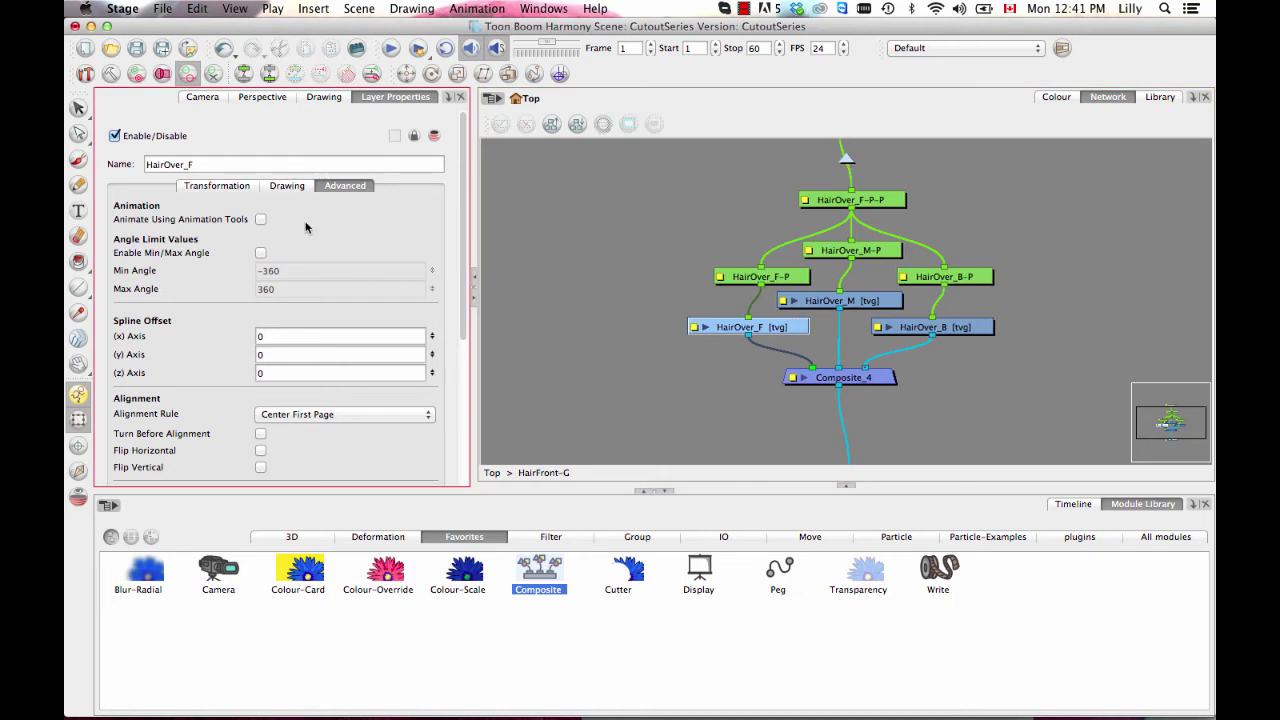
left_click(880, 298)
left_click(266, 220)
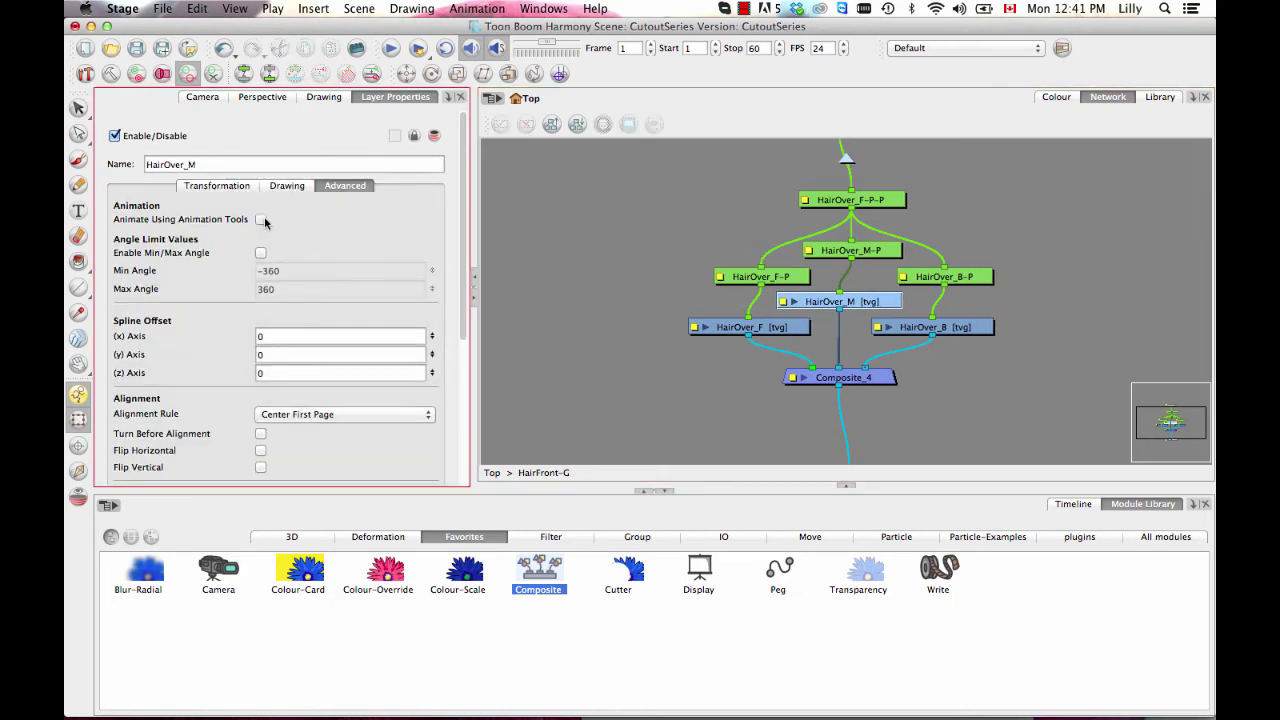
left_click(935, 327)
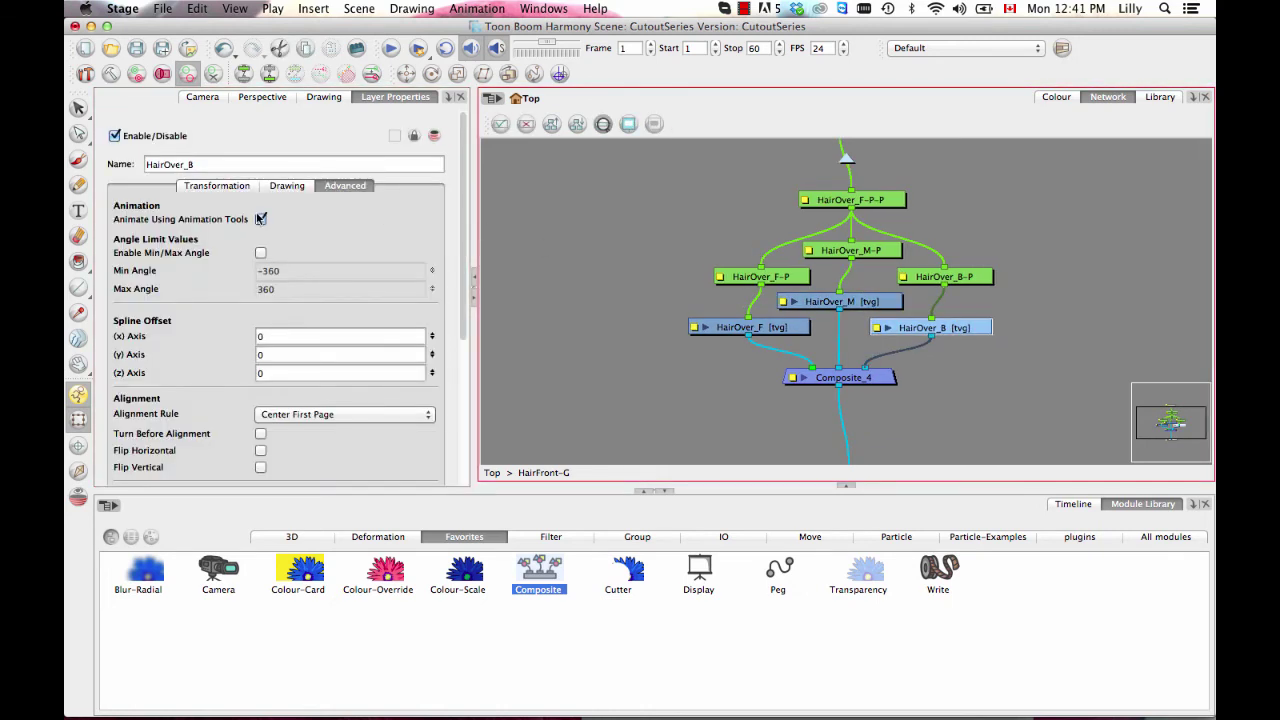
left_click(261, 219)
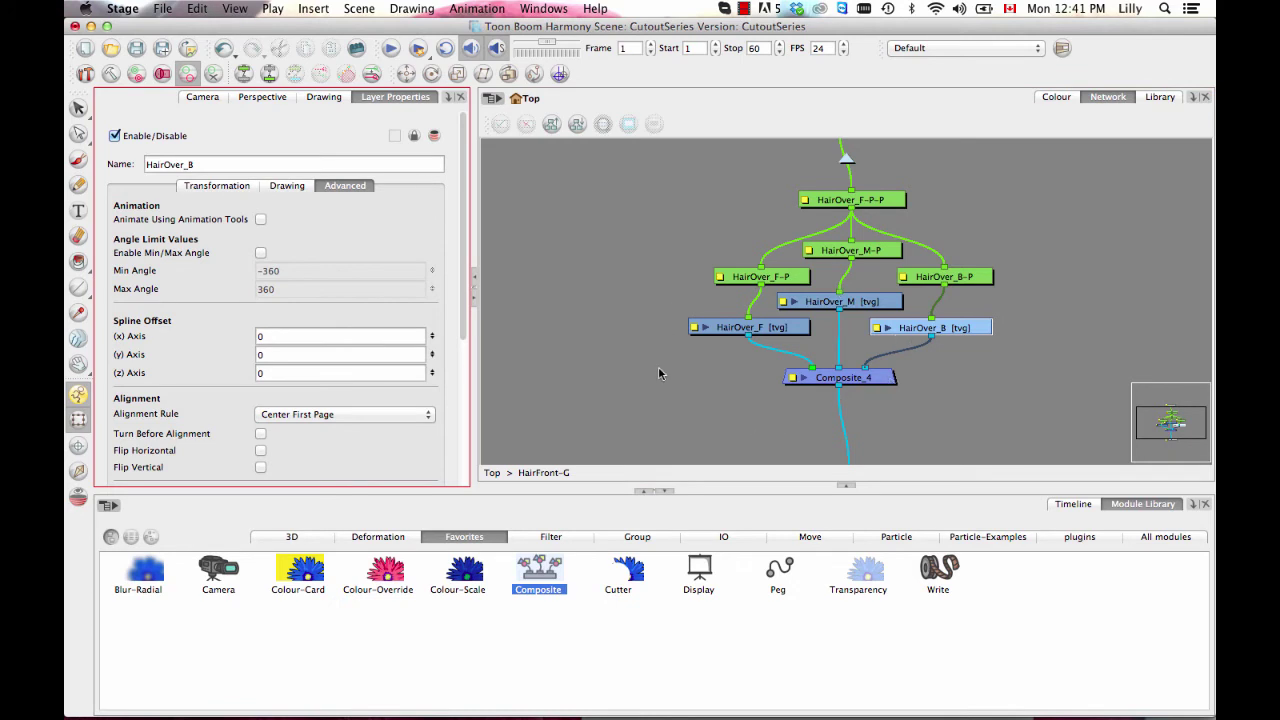
- Return to the top network level and turn off Animate Using Animation Tools for the Ear_F drawing
left_click(493, 472)
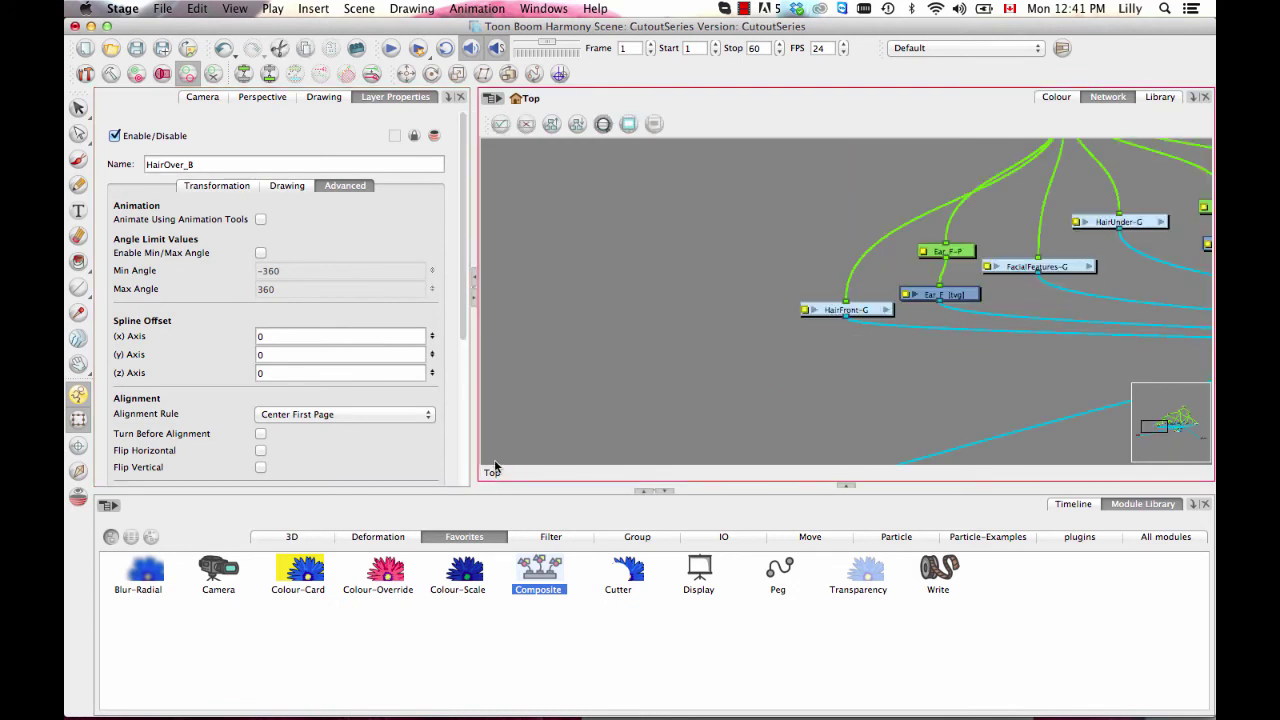
left_click(943, 295)
left_click(261, 219)
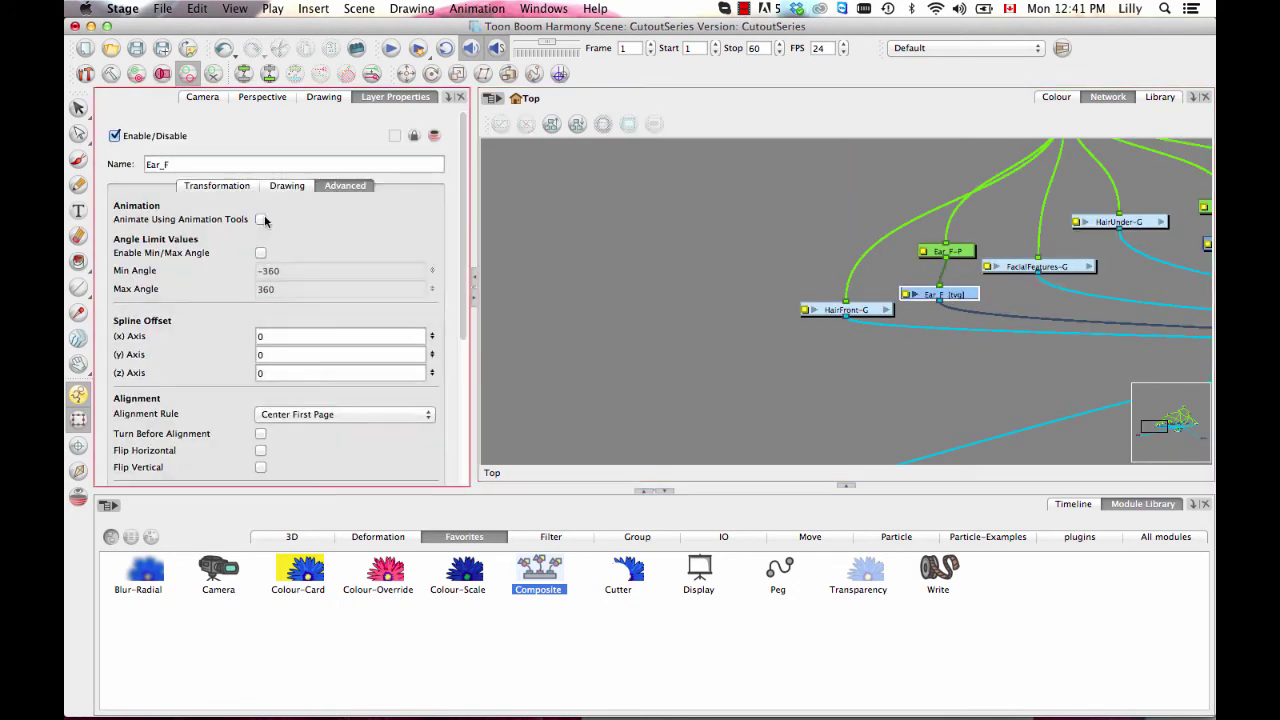
- Inside the FacialFeatures-G group, turn off Animate Using Animation Tools for the Nose and Mouth drawings
left_click_drag(1032, 279, 769, 335)
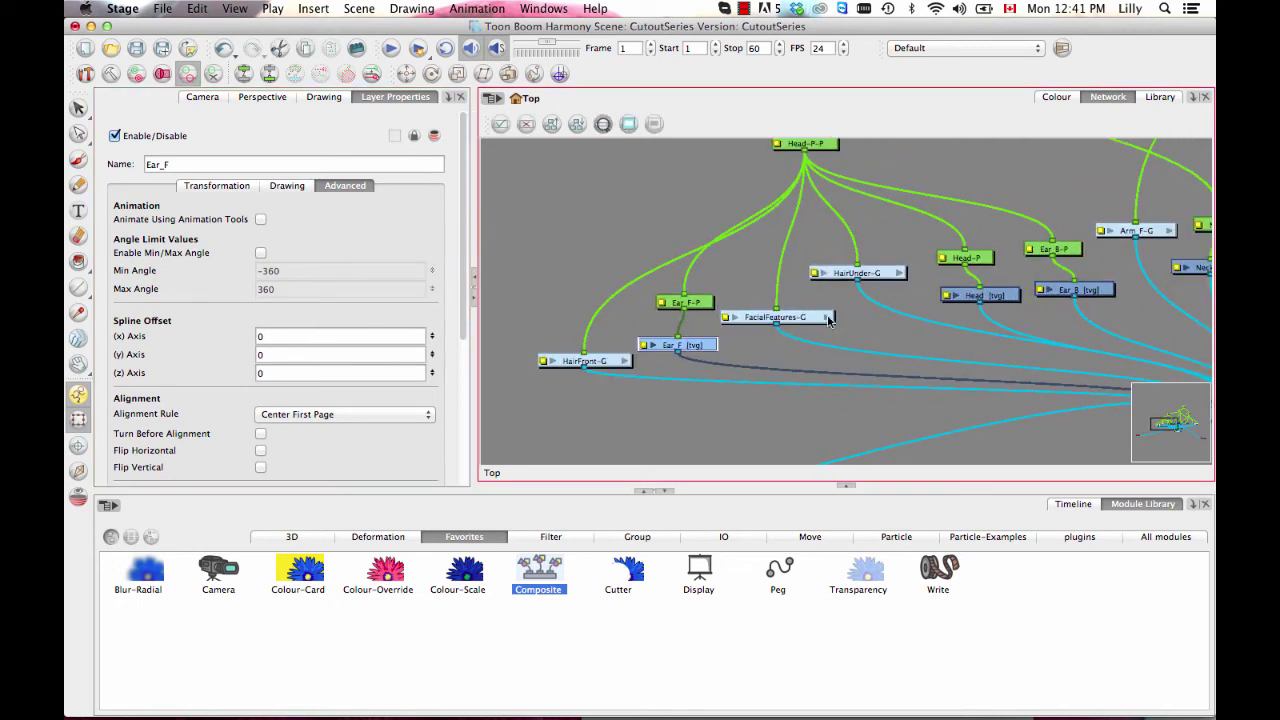
left_click(826, 317)
left_click(817, 336)
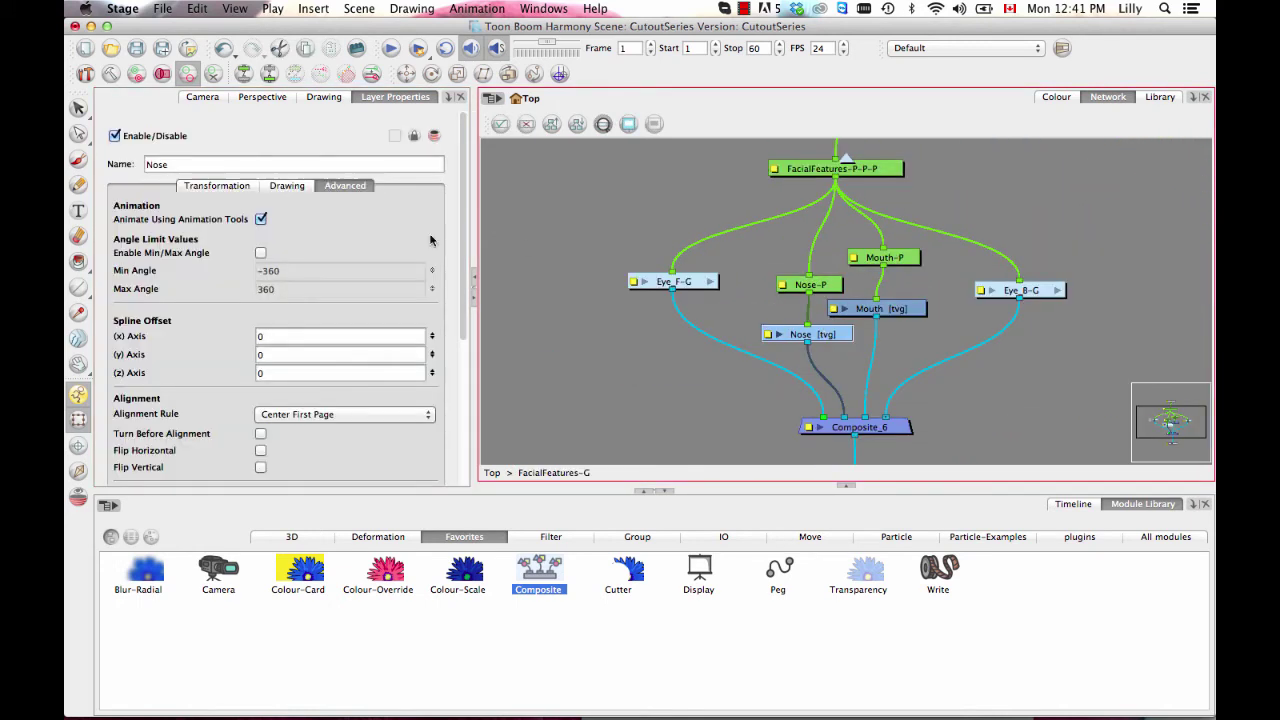
left_click(261, 219)
left_click(903, 311)
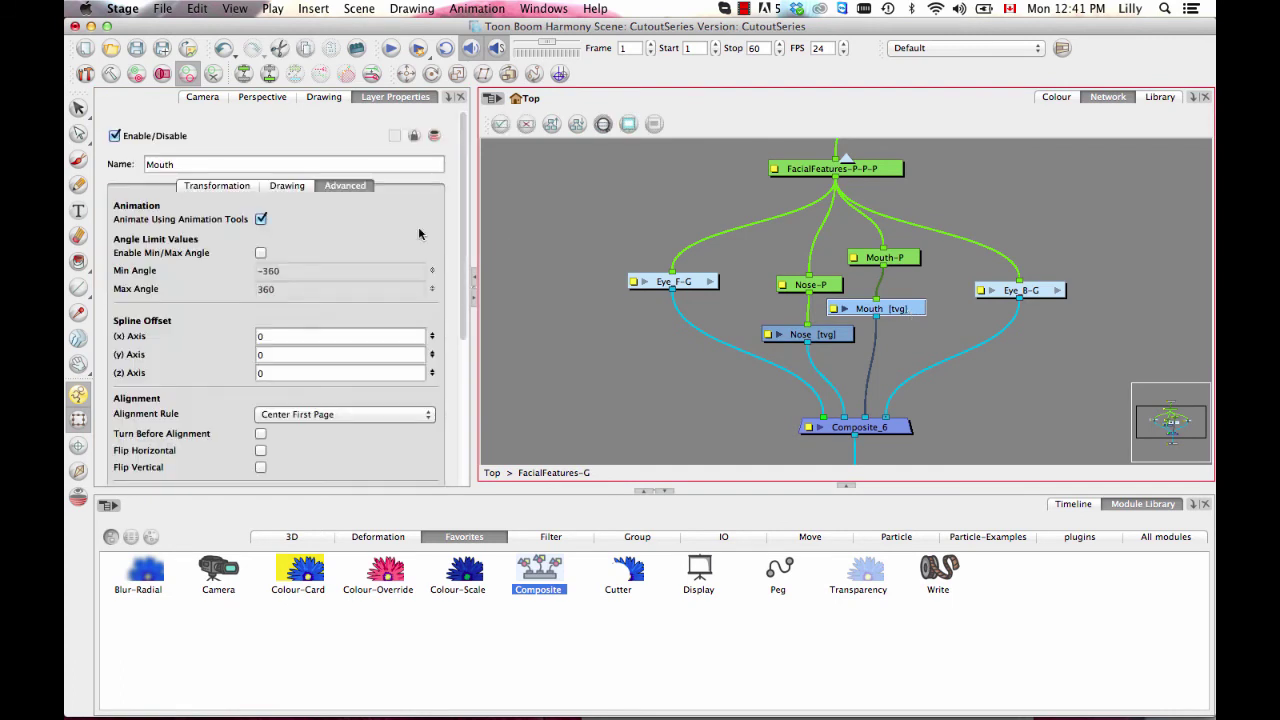
left_click(261, 219)
- Inside the Eye_F-G group, turn off Animate Using Animation Tools for the Eyebrow_F, Iris_F and Eye_F drawings
left_click(710, 282)
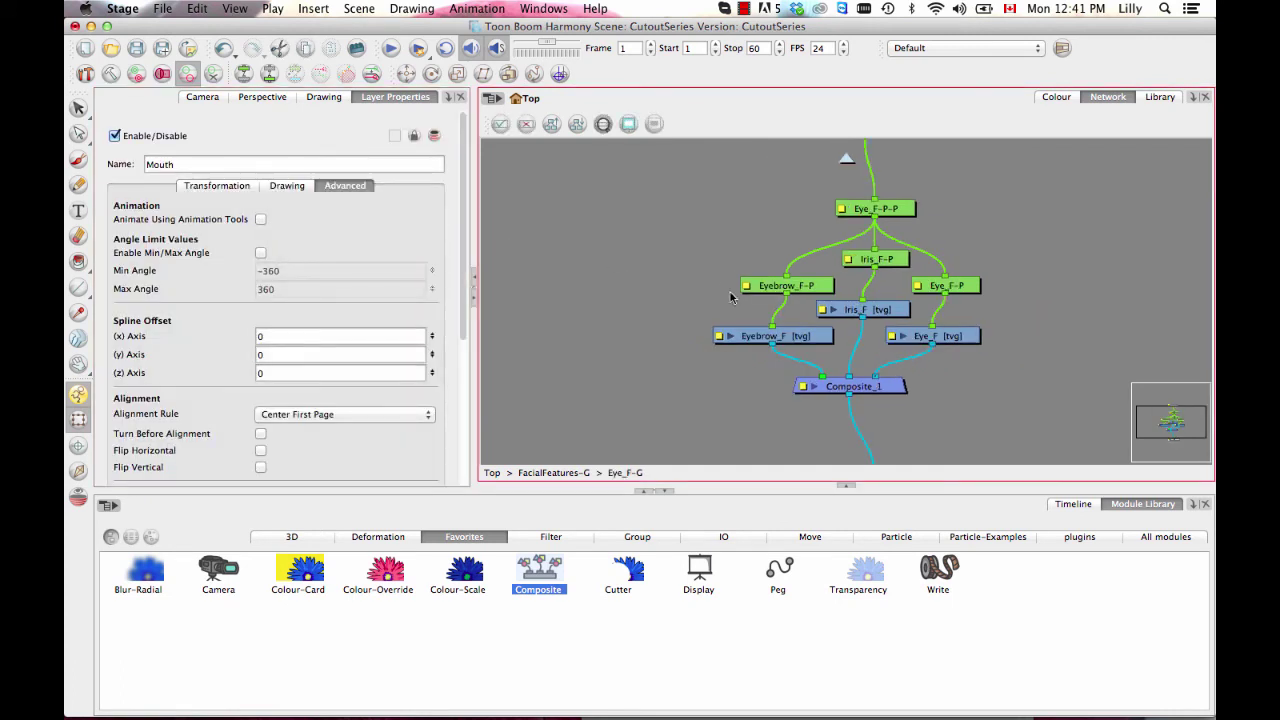
left_click(783, 337)
left_click(261, 219)
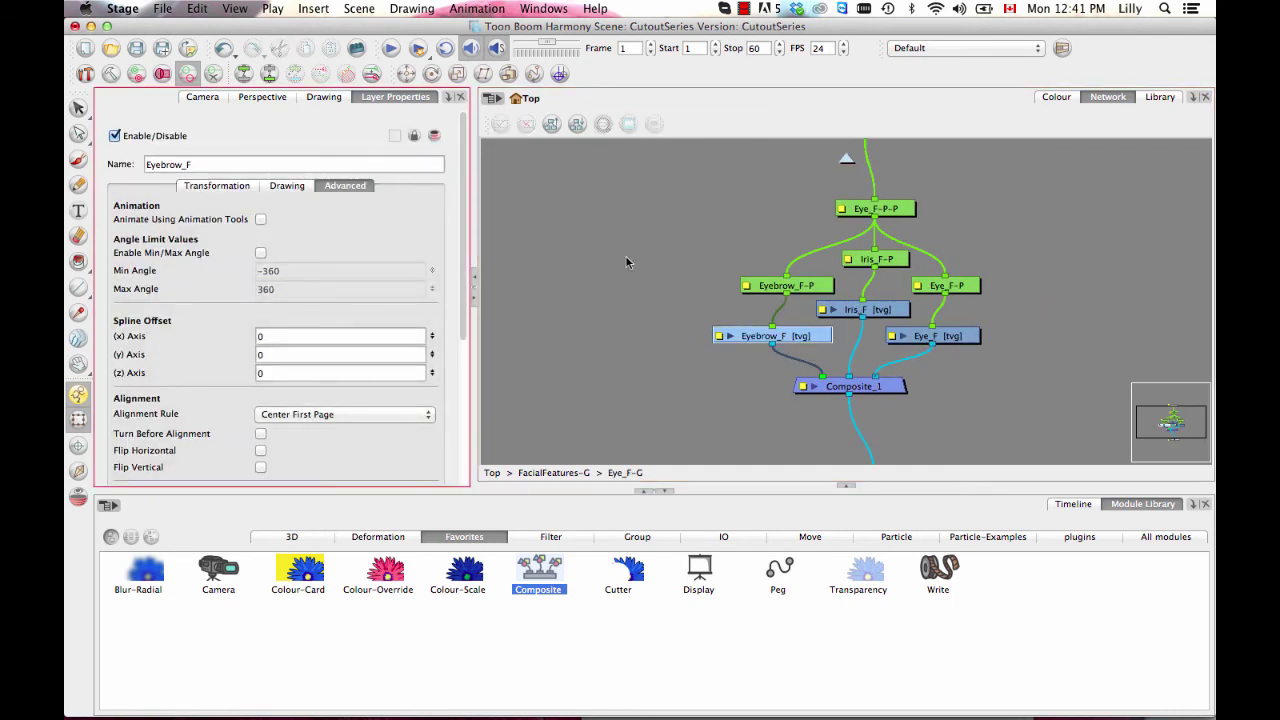
left_click(876, 309)
left_click(261, 219)
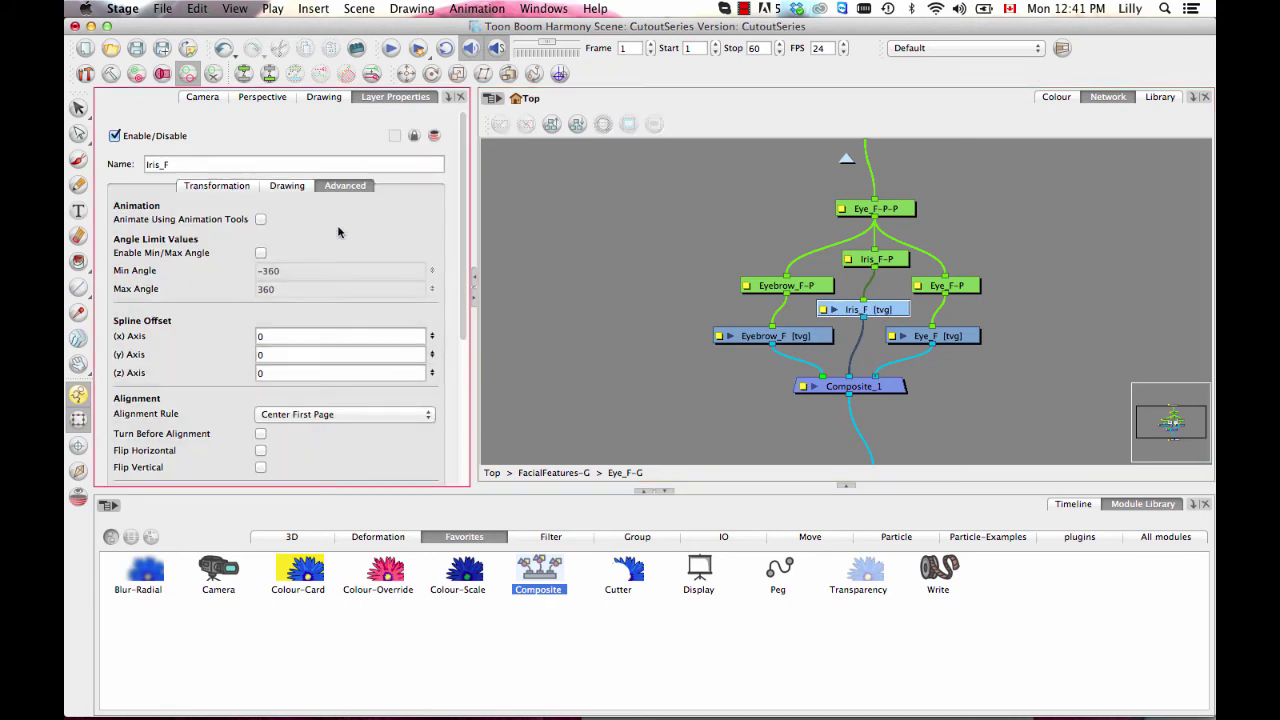
left_click(935, 336)
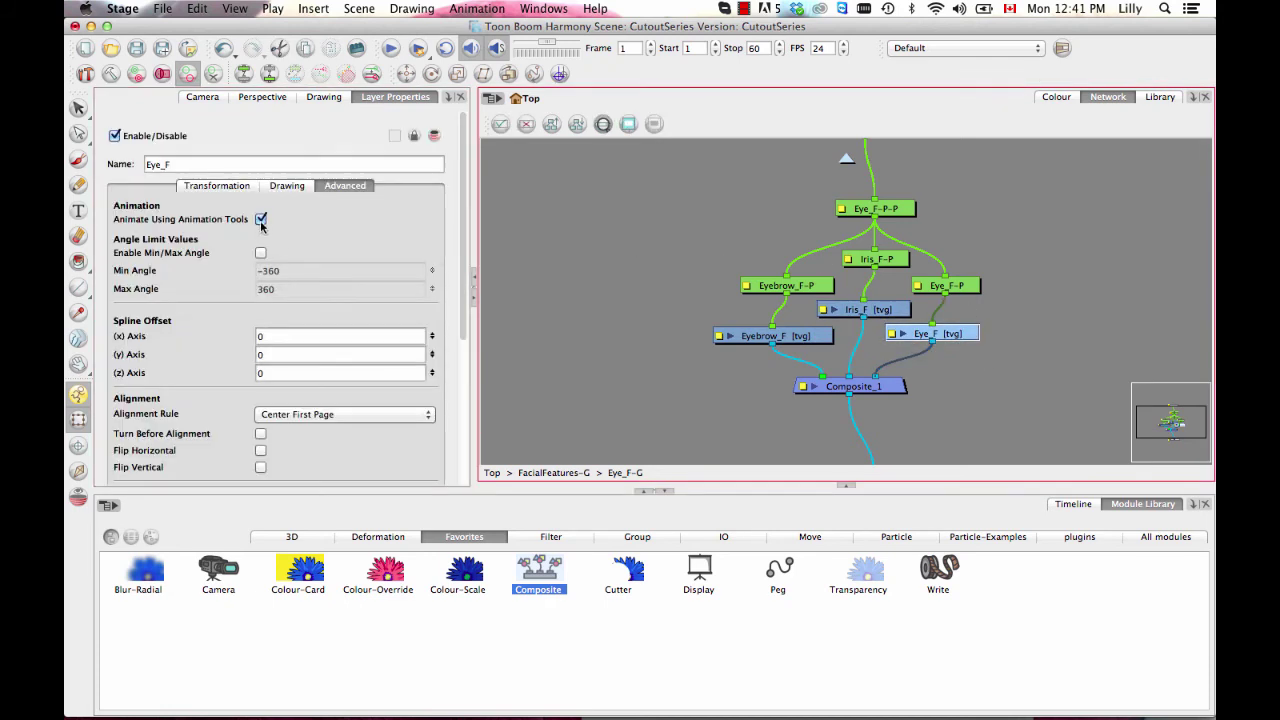
left_click(261, 219)
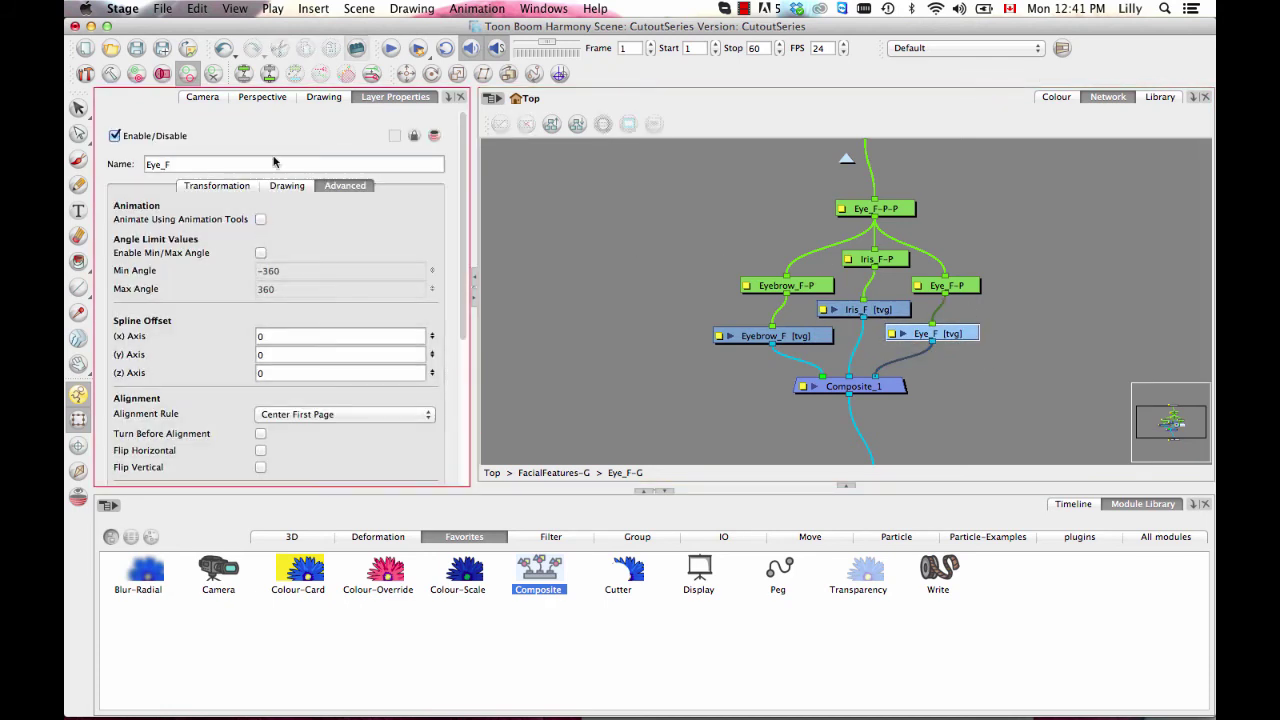
- Inside the Eye_B-G group, turn off Animate Using Animation Tools for the Eyebrow_B, Iris_B and Eye_B drawings
left_click(572, 475)
scroll(967, 306, "right", 6)
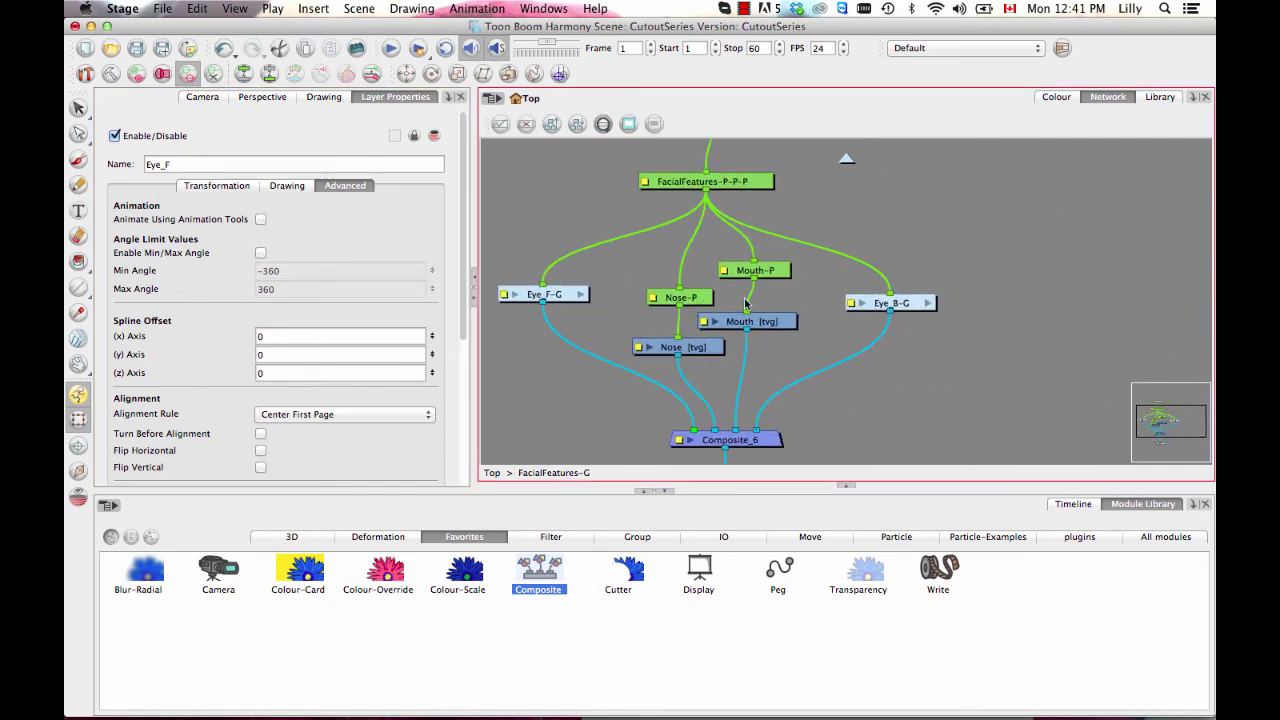
left_click(929, 303)
left_click(794, 317)
left_click(796, 338)
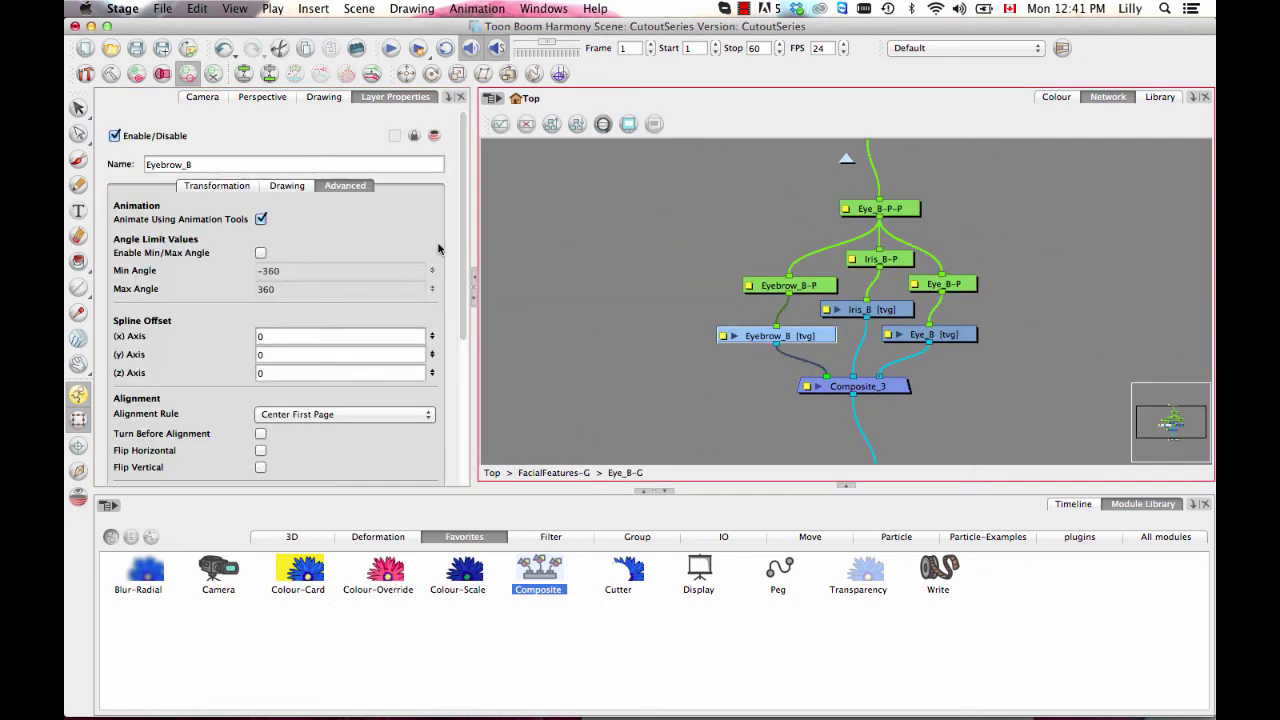
left_click(900, 311)
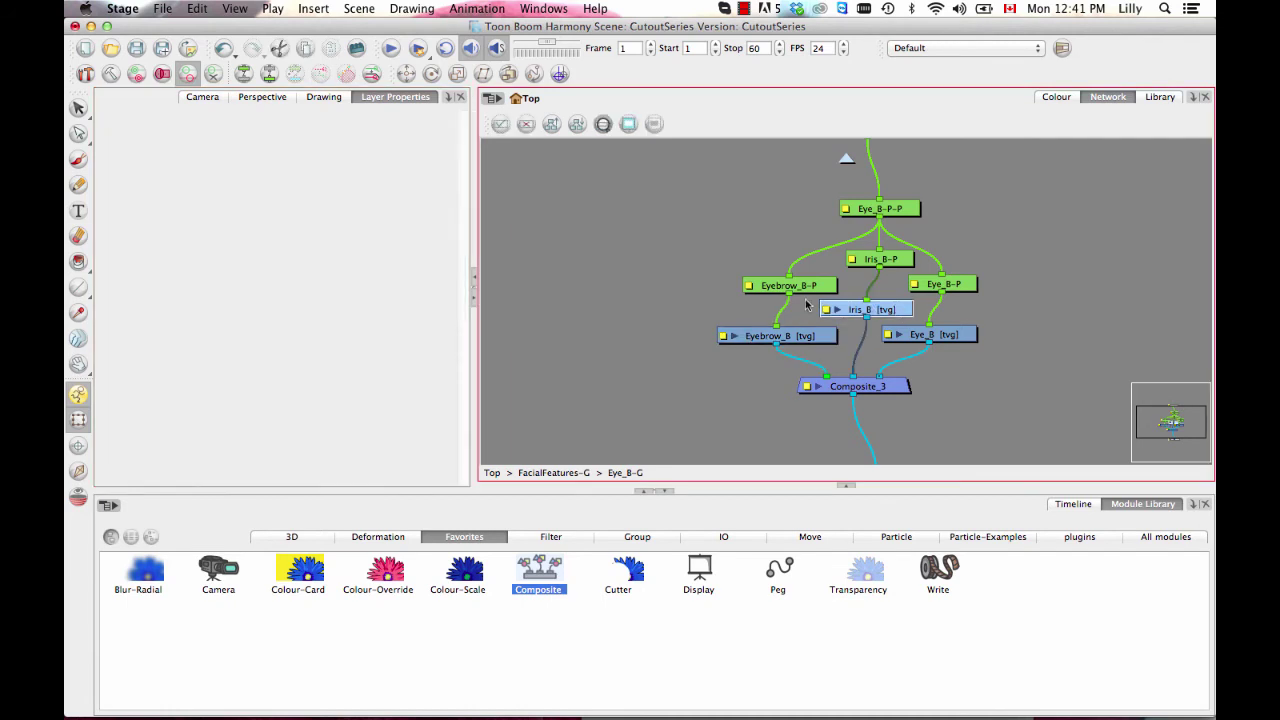
left_click(968, 335)
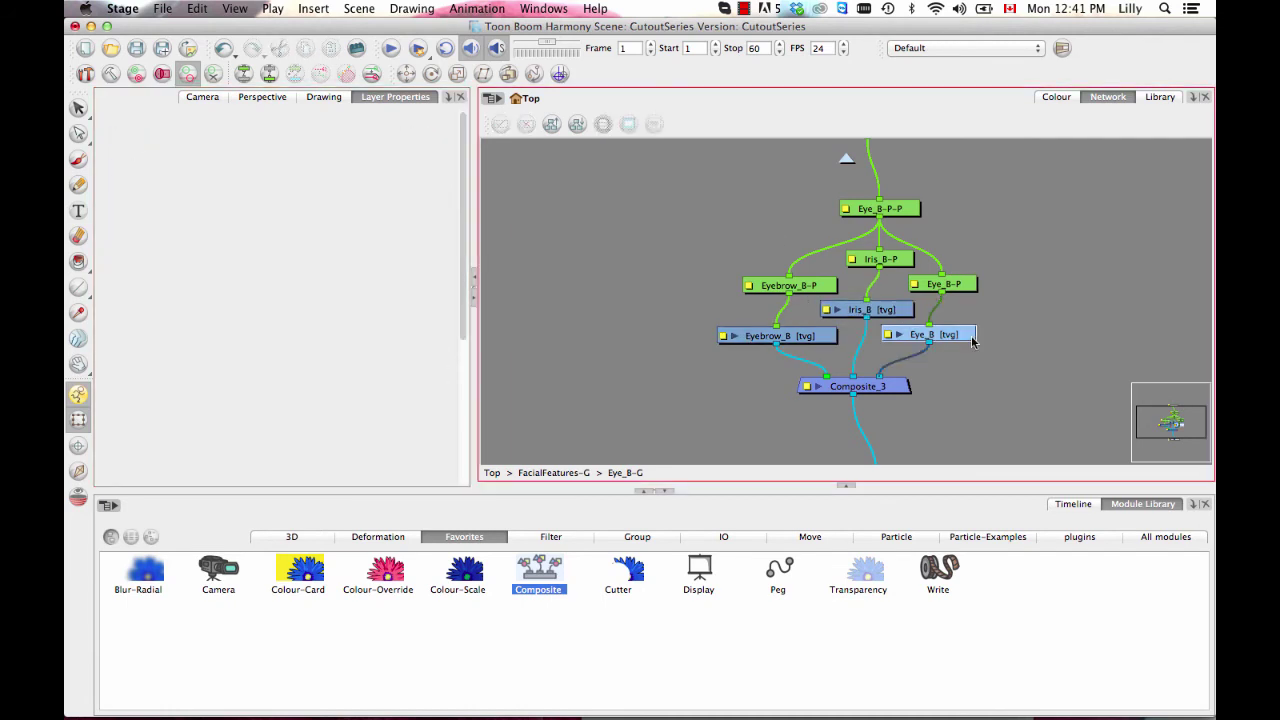
left_click(261, 218)
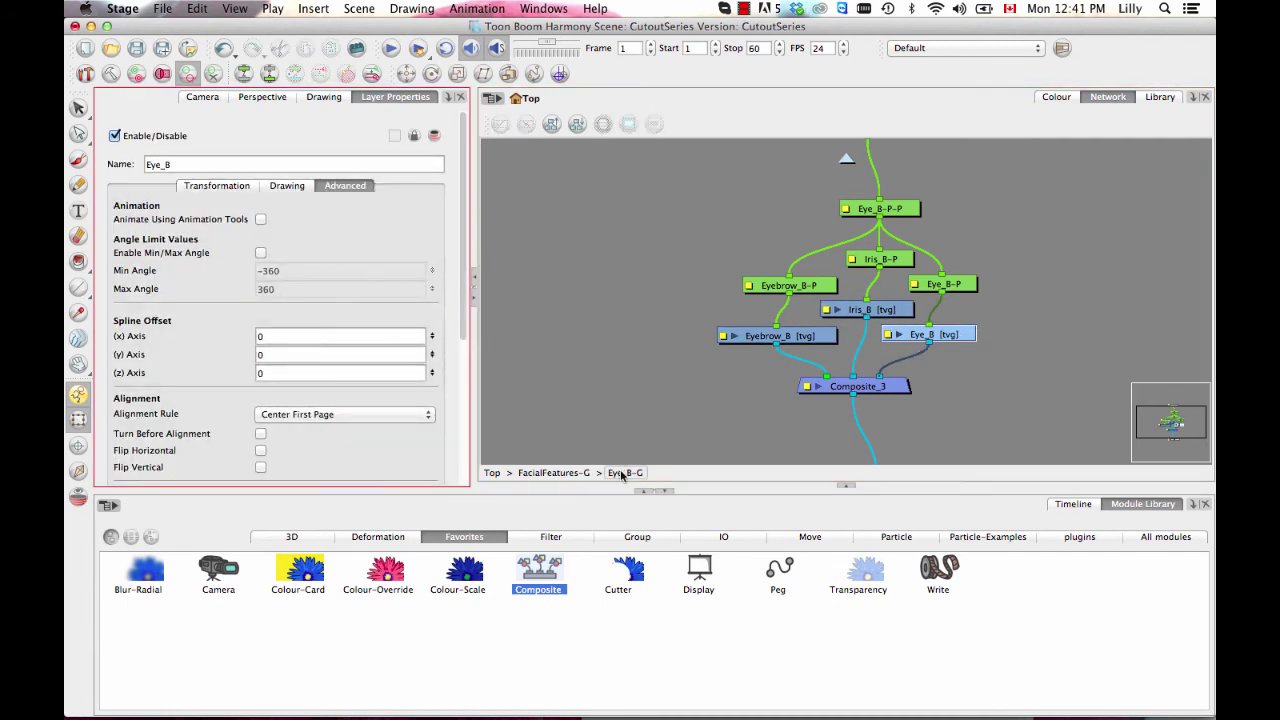
- Check the Mouth drawing's Animate Using Animation Tools setting in FacialFeatures-G, and return to the top network level
left_click(575, 473)
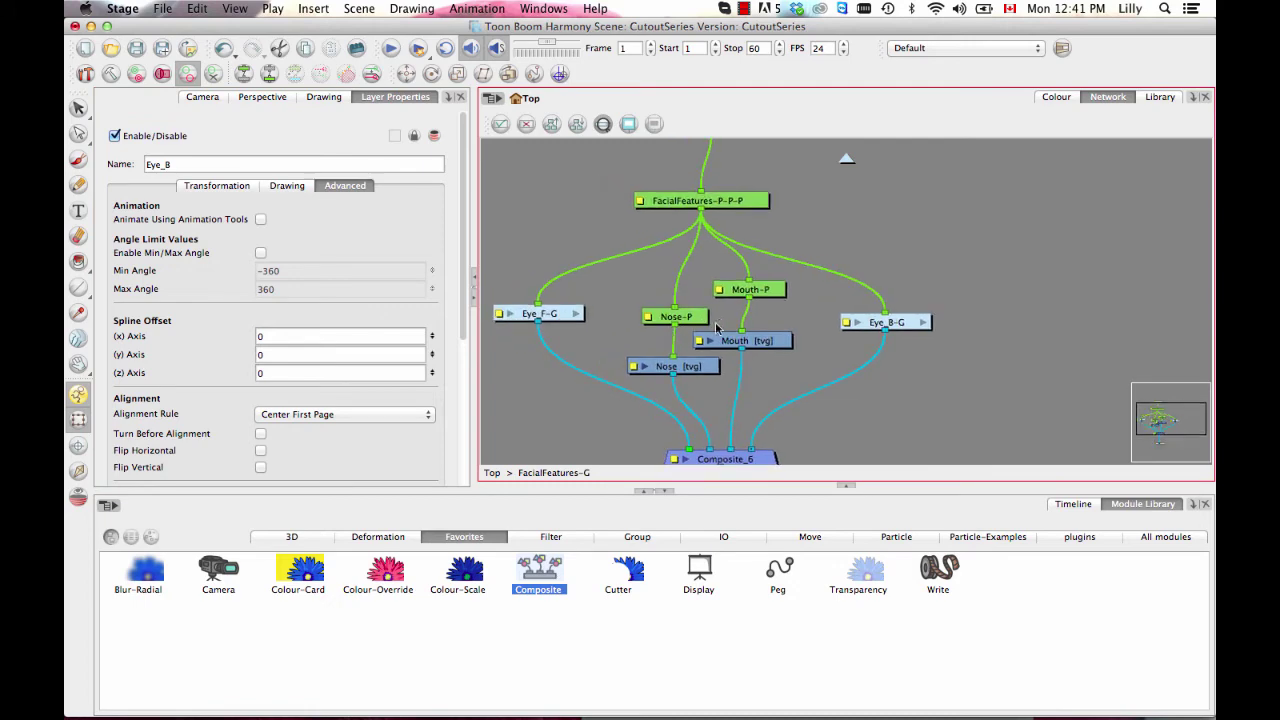
left_click(771, 345)
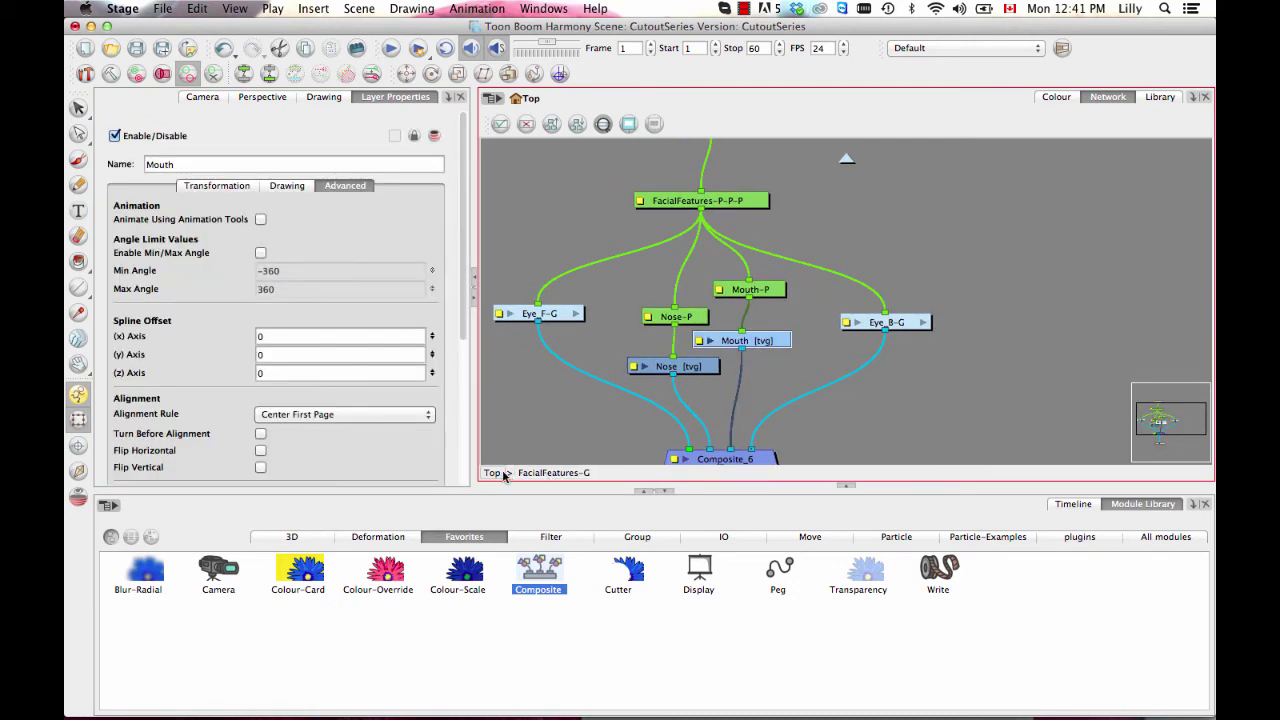
left_click(492, 473)
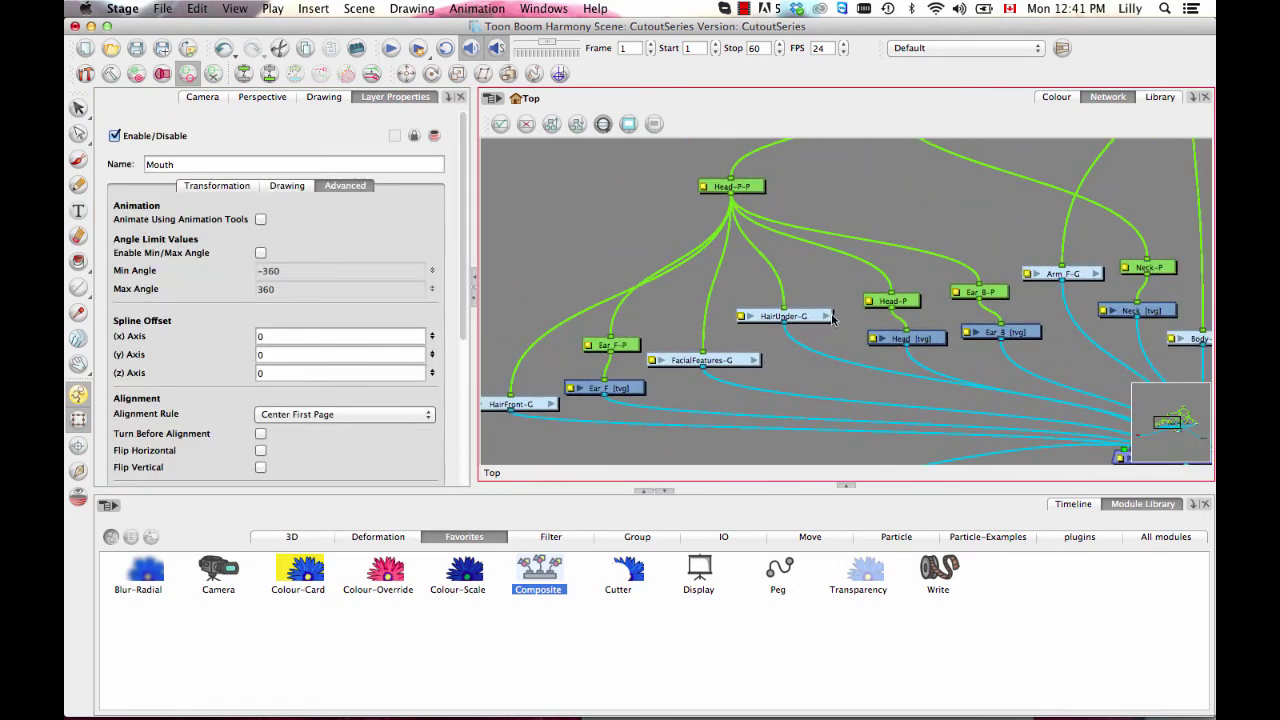
- Inside the HairUnder-G group, turn off Animate Using Animation Tools for the HairUnder_F, HairUnder_Top and HairUnder drawings, and return to the top network level
left_click(825, 316)
left_click(755, 340)
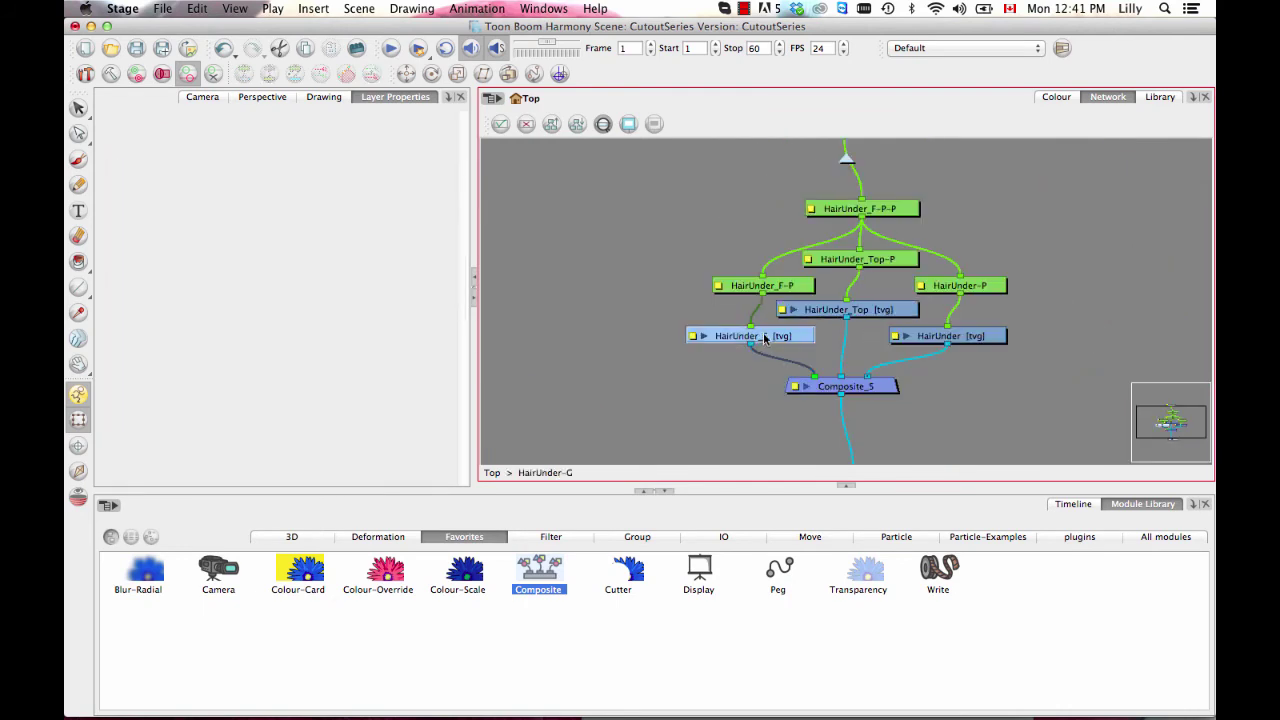
left_click(855, 310)
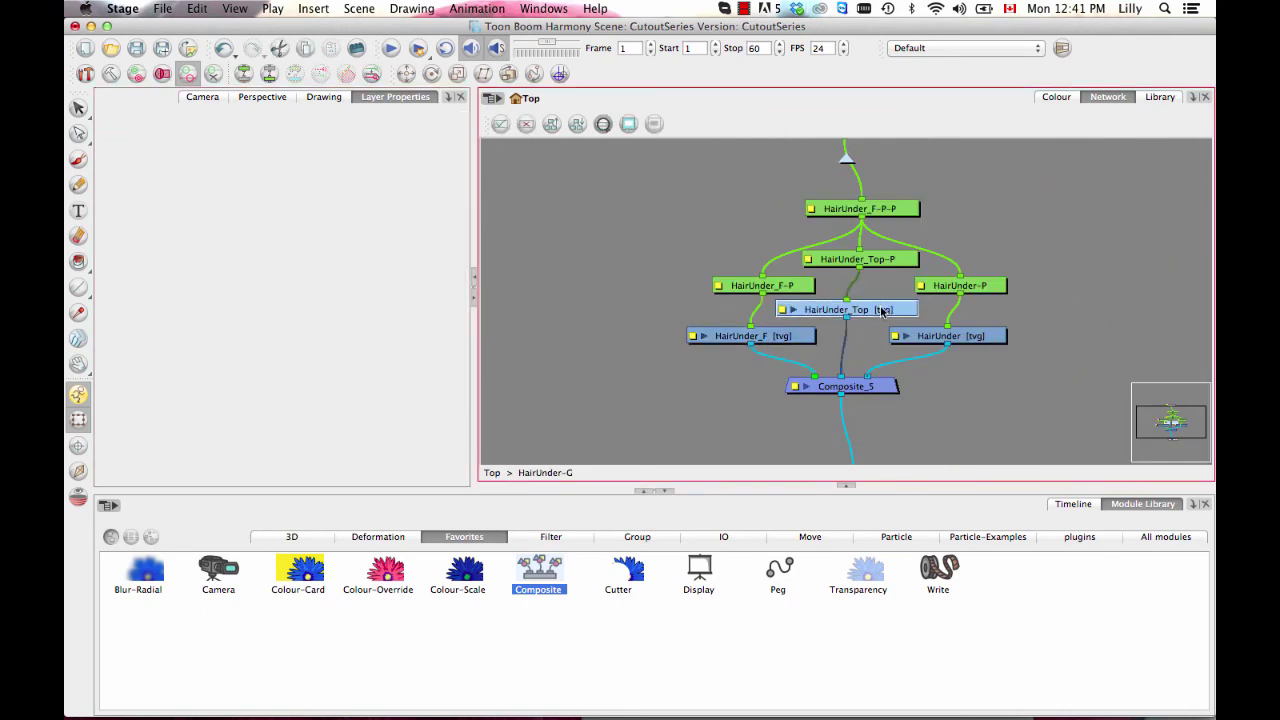
left_click(263, 218)
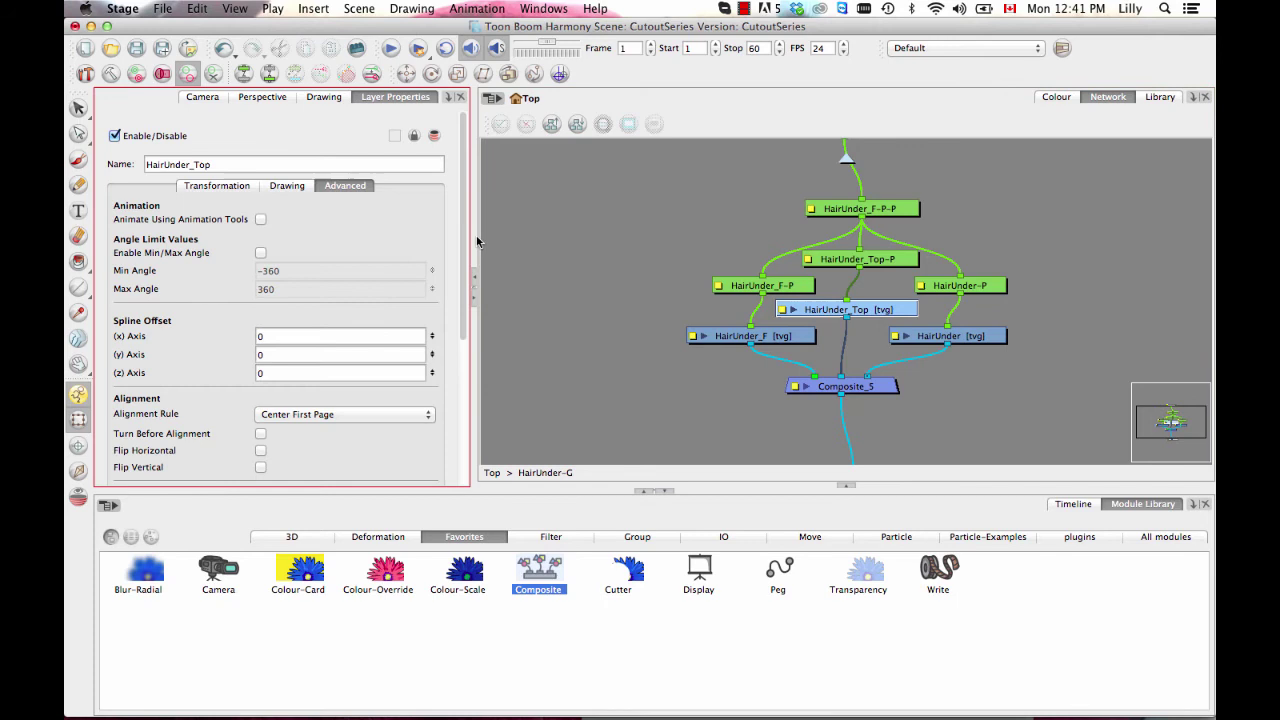
left_click(976, 340)
left_click(259, 218)
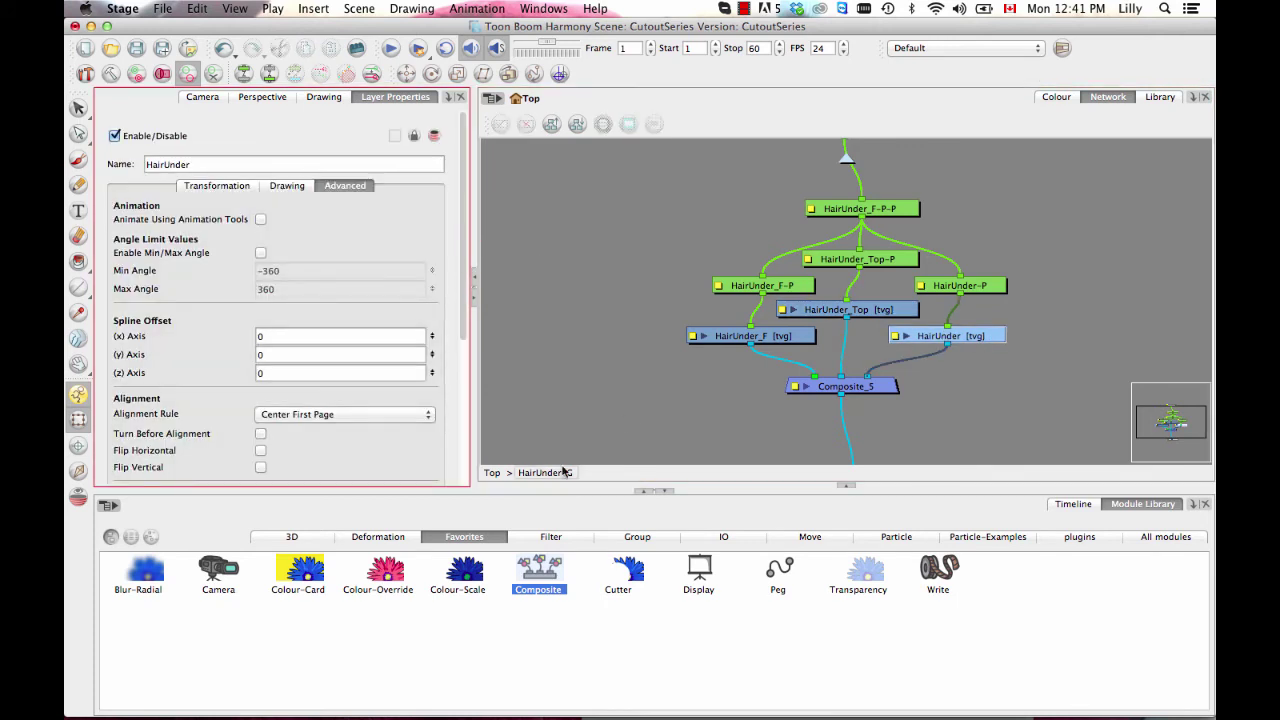
left_click(492, 473)
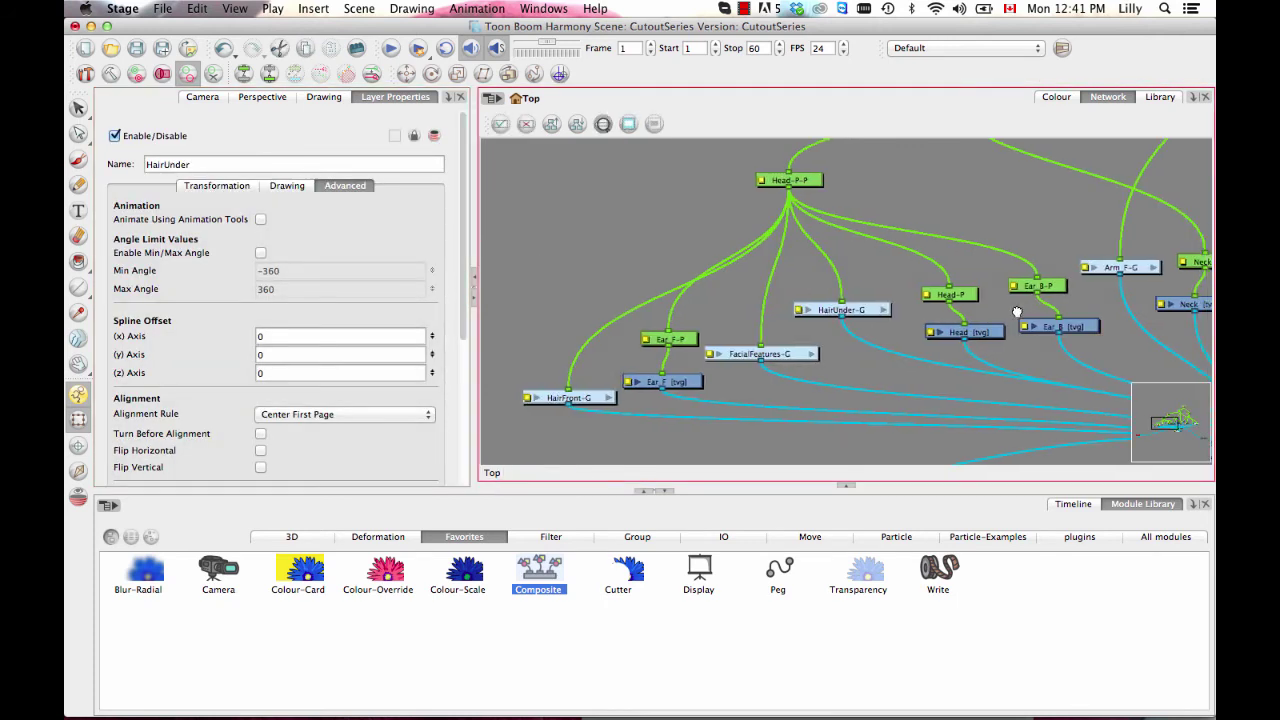
- Turn off Animate Using Animation Tools for the Head and Ear_B drawings and for the drawings in the Arm_F-G and Body-G groups
left_click(896, 330)
left_click(263, 220)
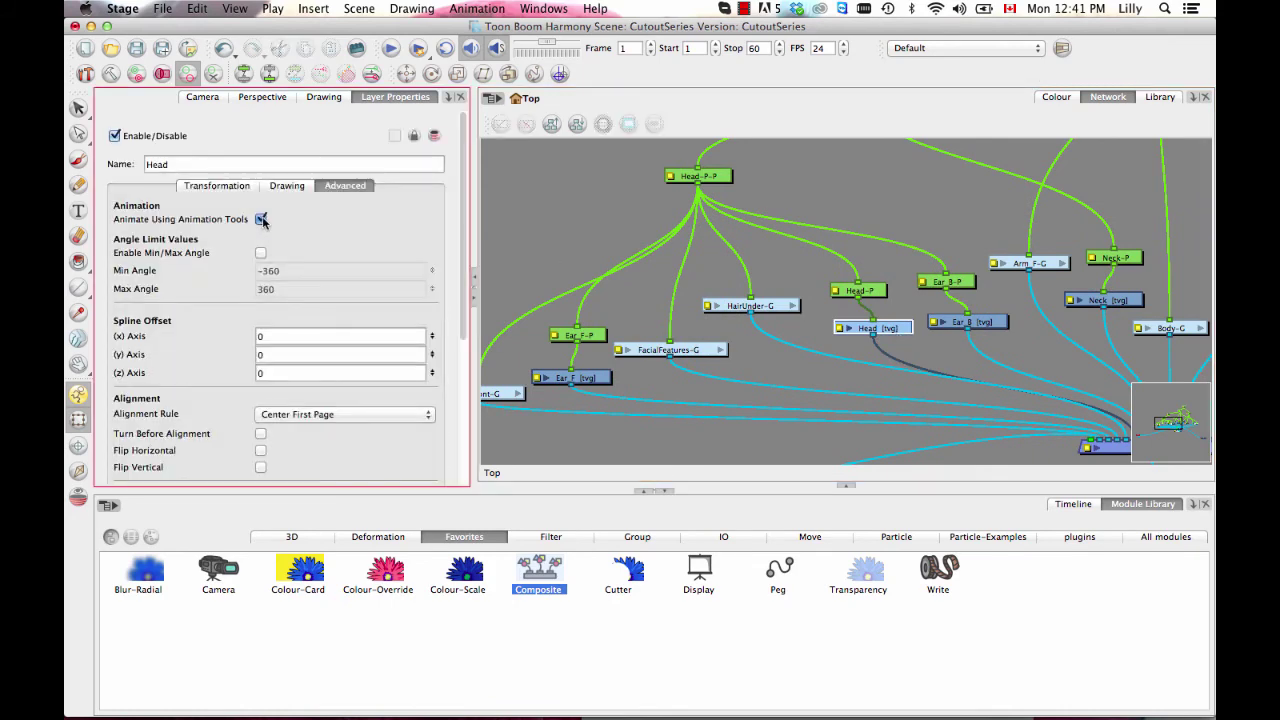
left_click(993, 324)
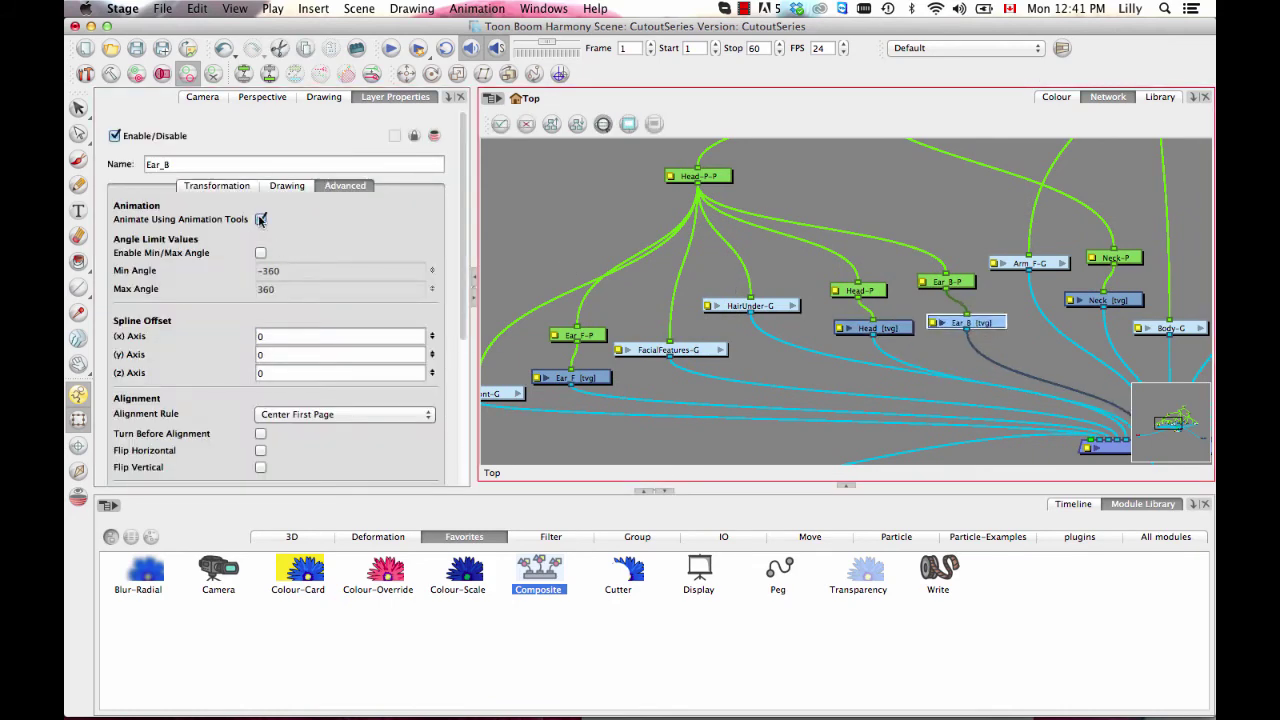
left_click(260, 219)
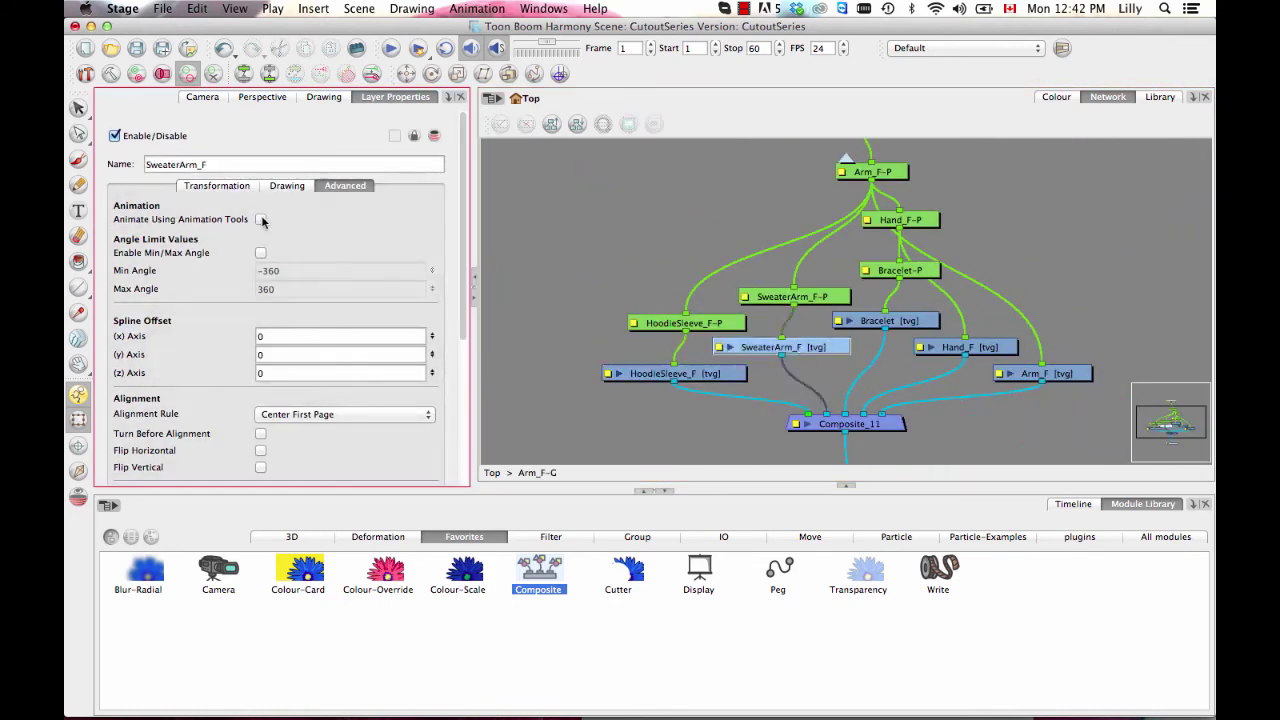
left_click(967, 347)
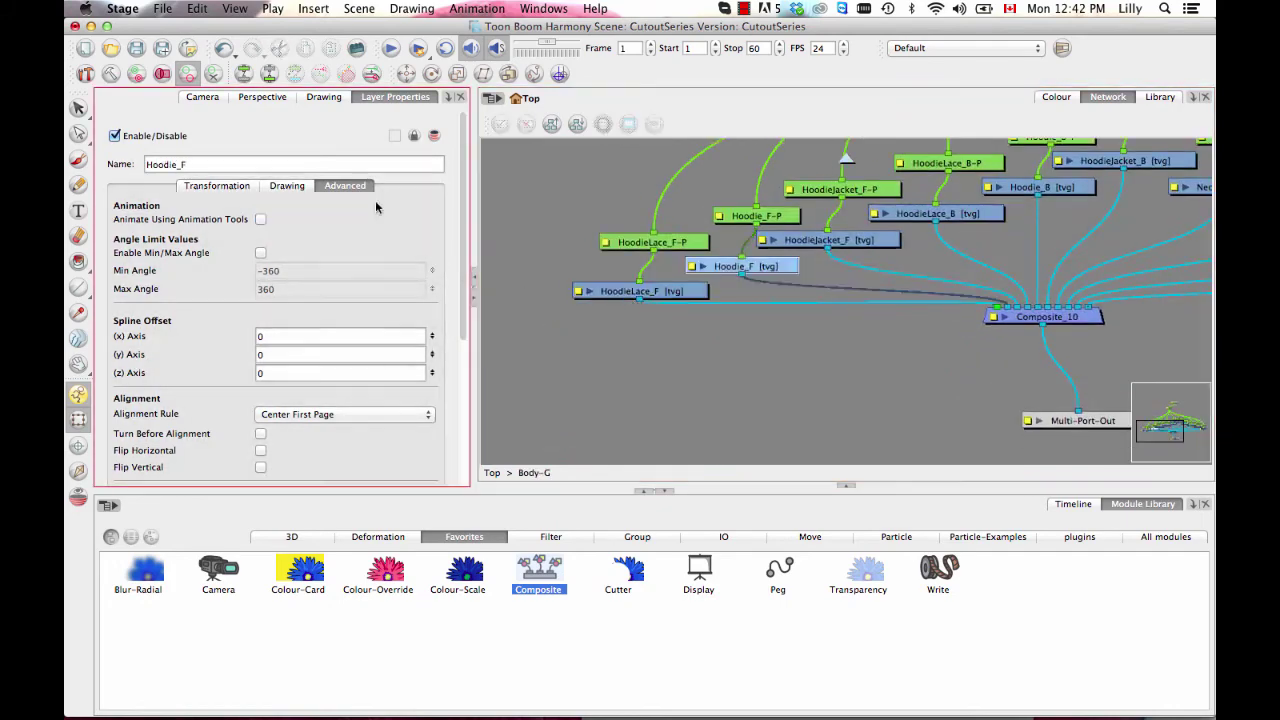
left_click(722, 240)
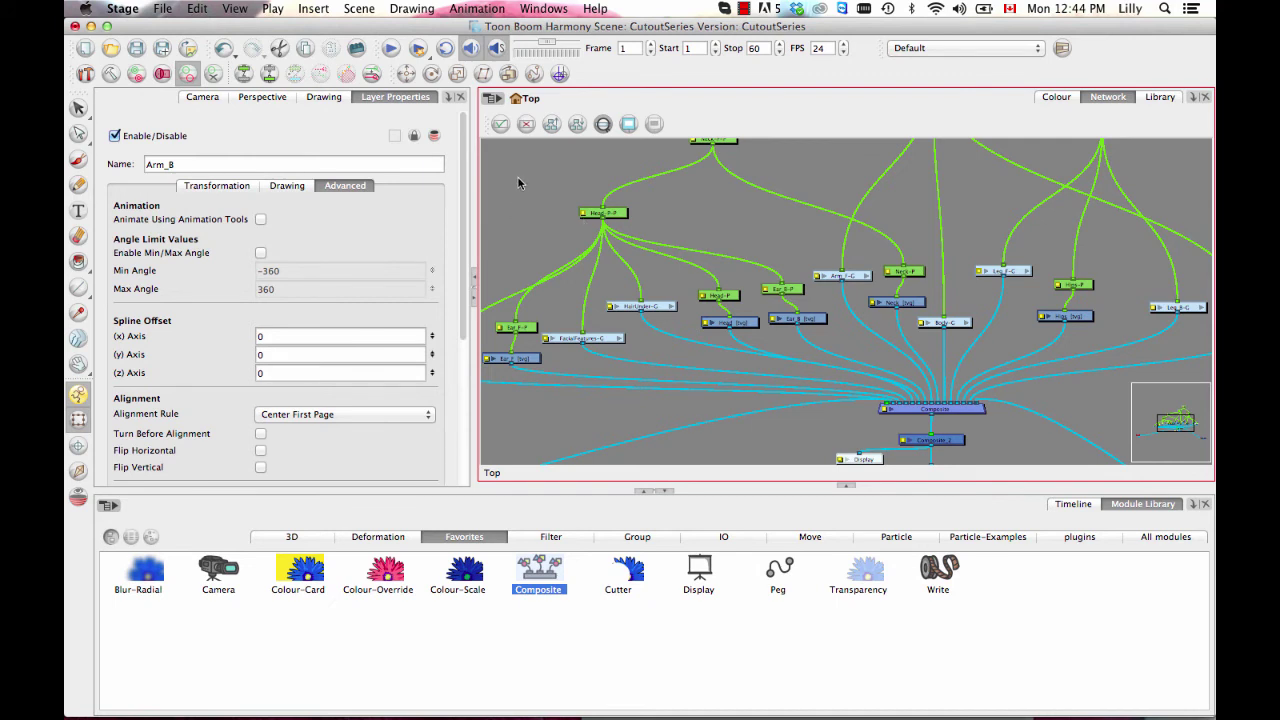
- Check the advanced preference for the Element Module "Animate Using Animation Tools" Default Value, and bring back the Camera view
left_click(124, 9)
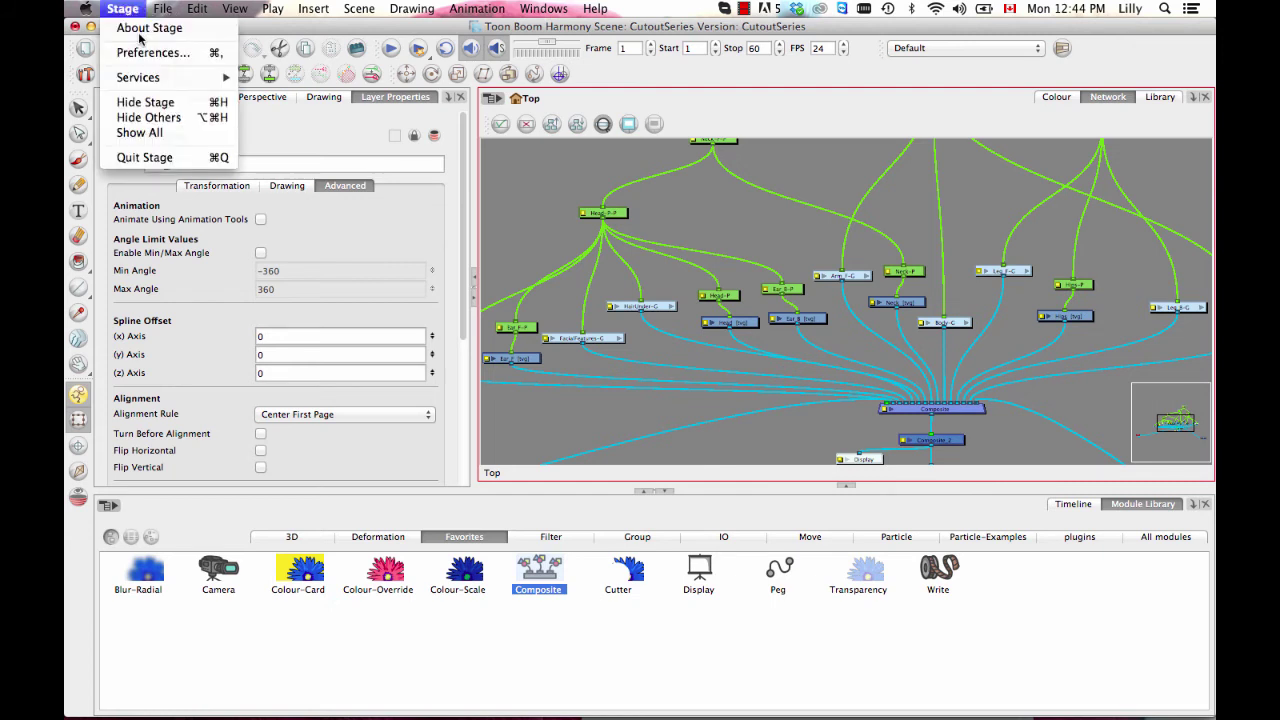
left_click(147, 52)
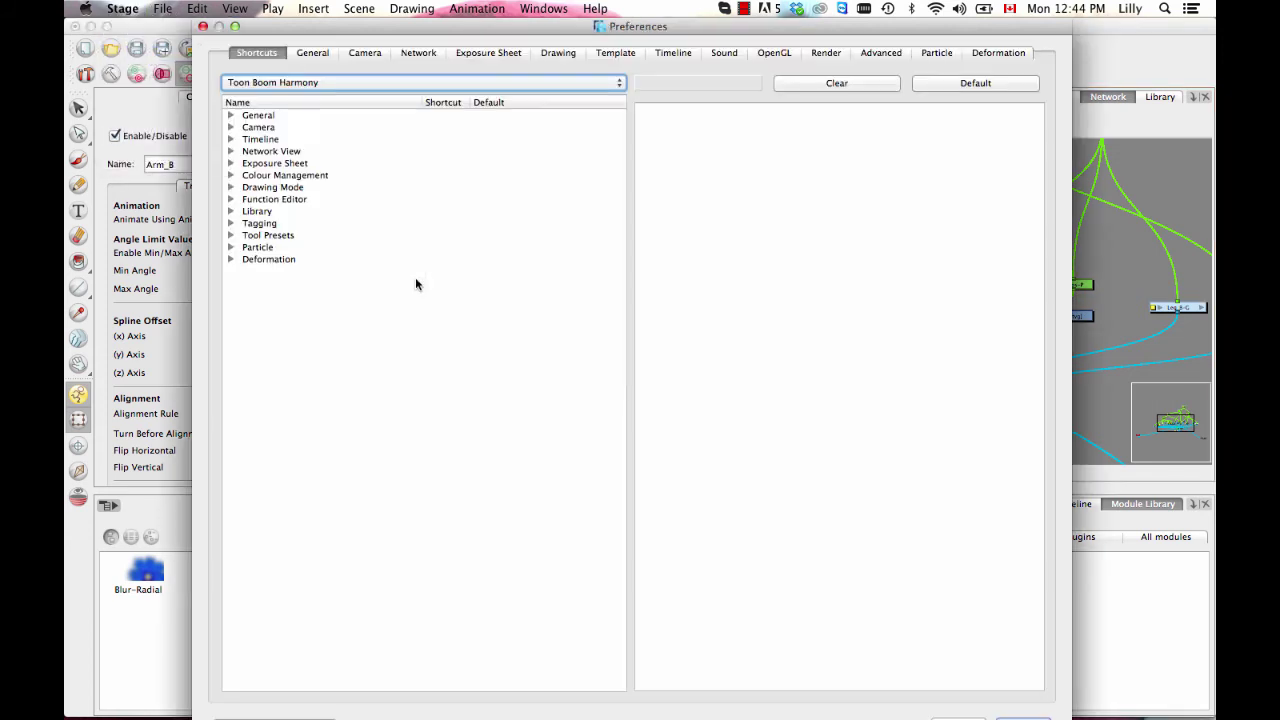
left_click(881, 54)
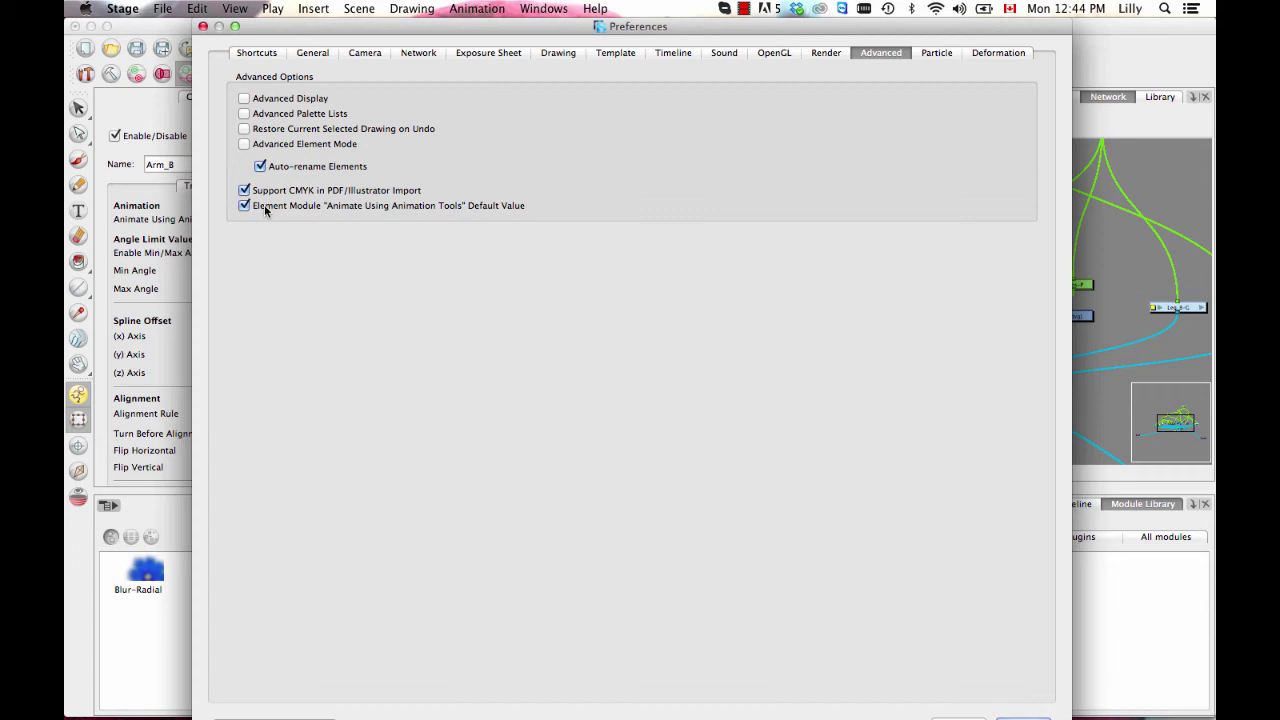
key("Return")
left_click(531, 255)
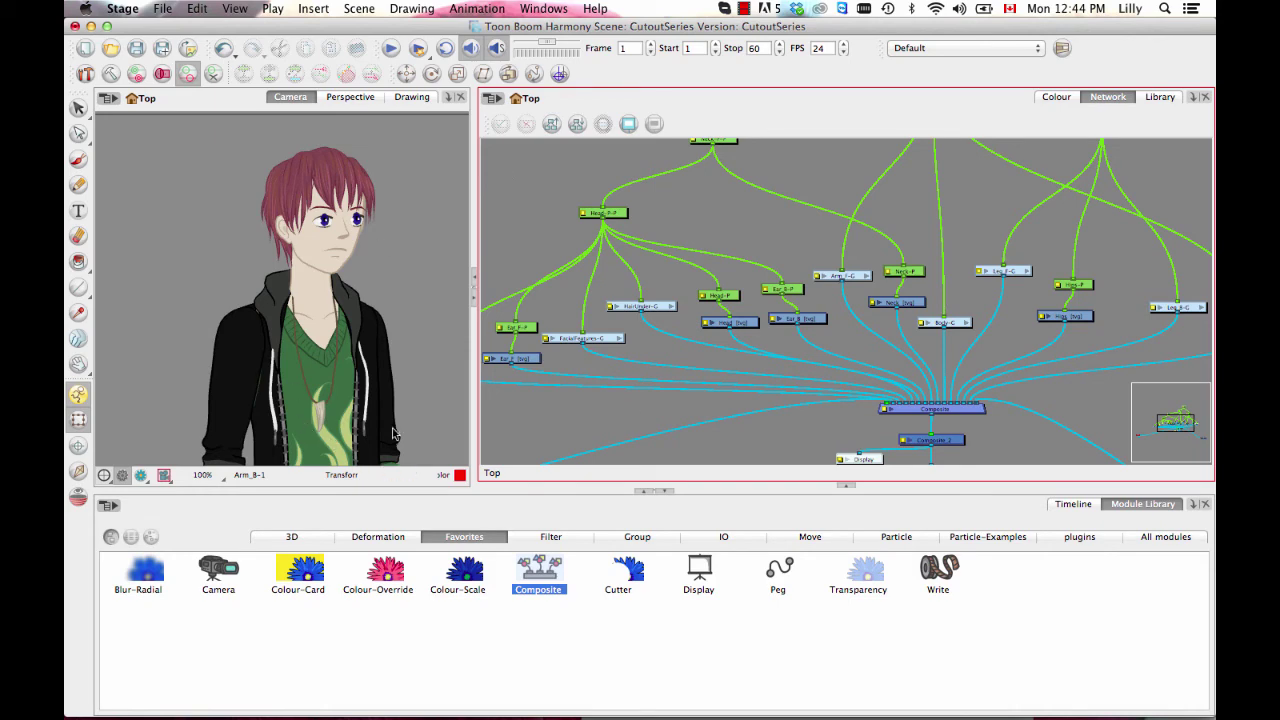
- Show the Timeline and expand the Arm_F-G group to look at its HoodieSleeve_F drawing layer
left_click(1075, 504)
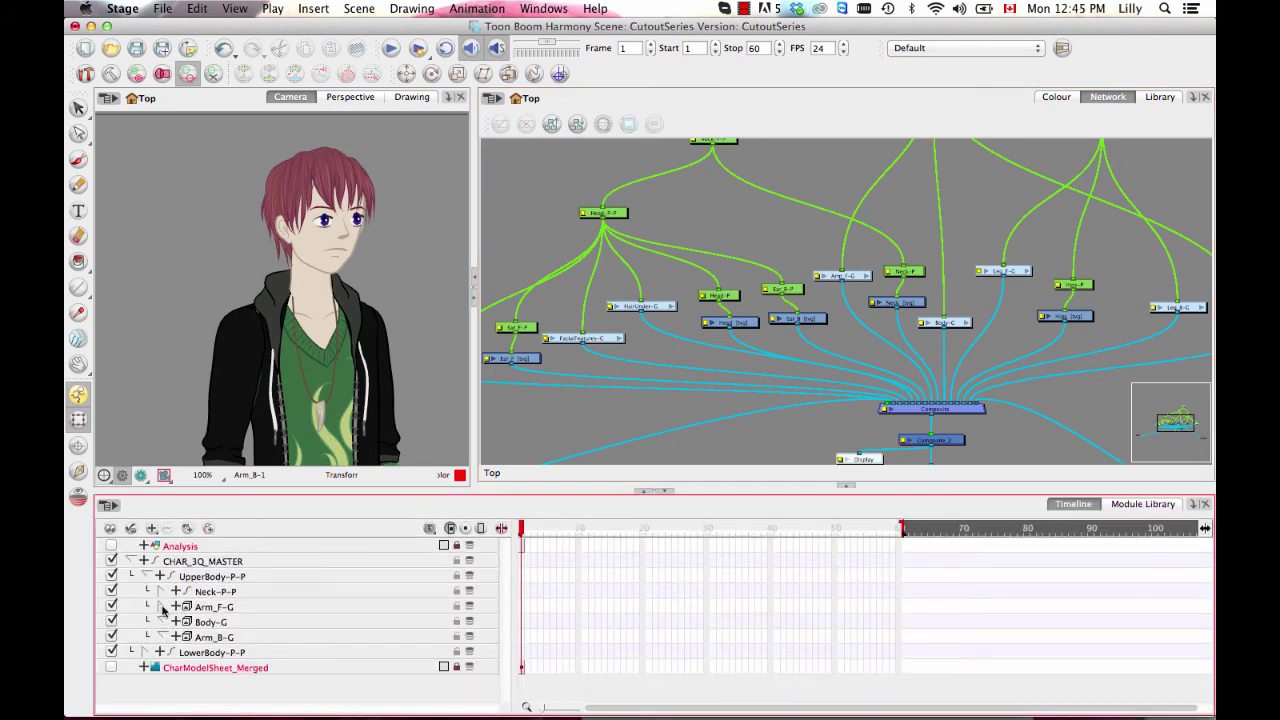
left_click(165, 607)
left_click(178, 622)
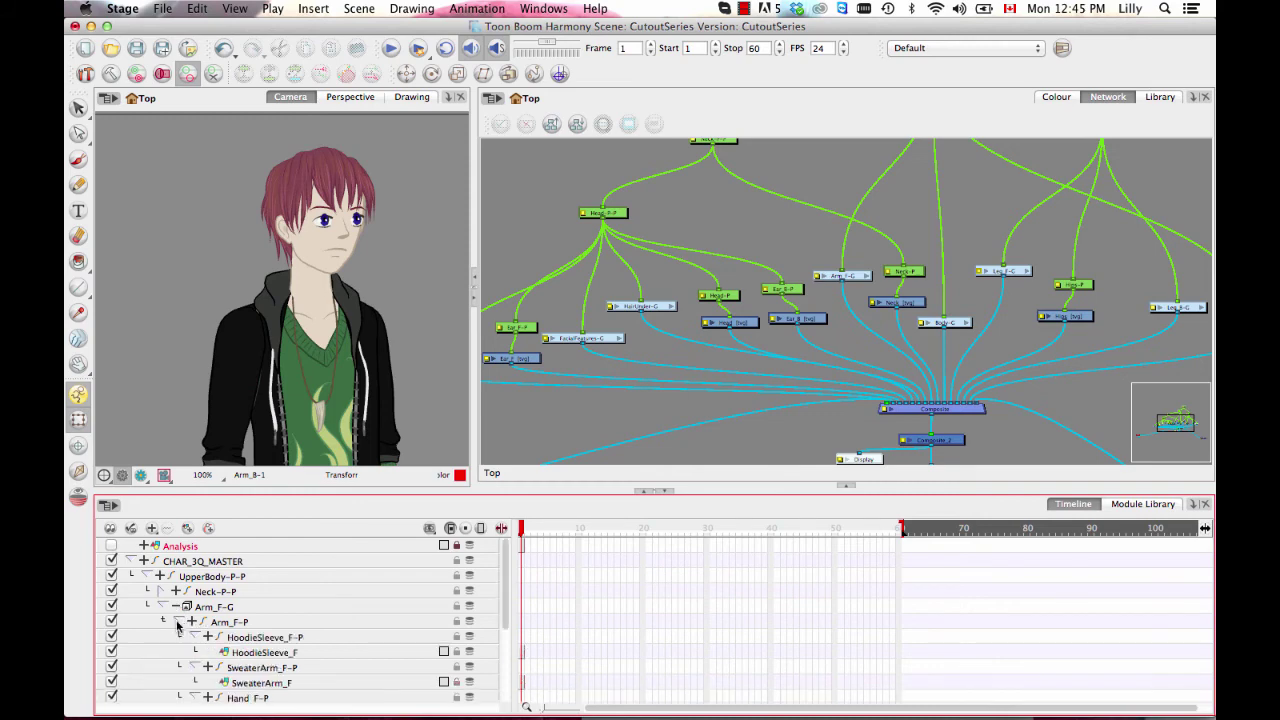
left_click(243, 654)
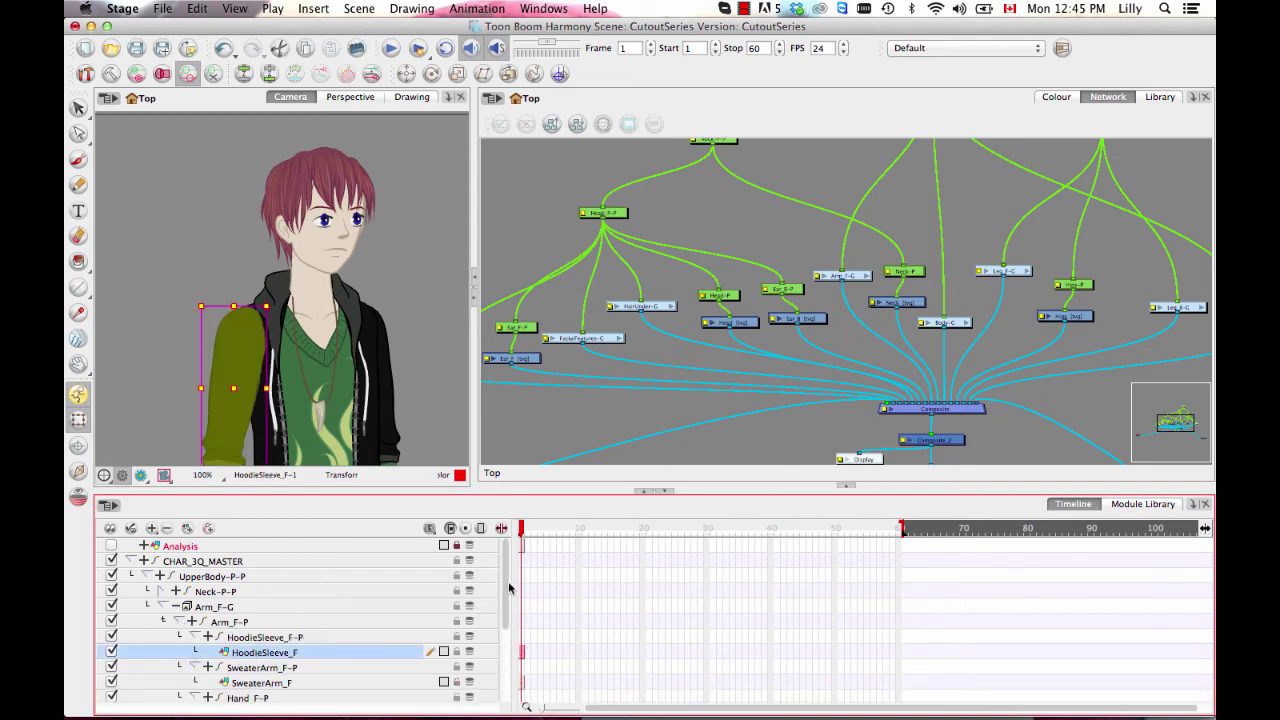
scroll(506, 592, "down", 2)
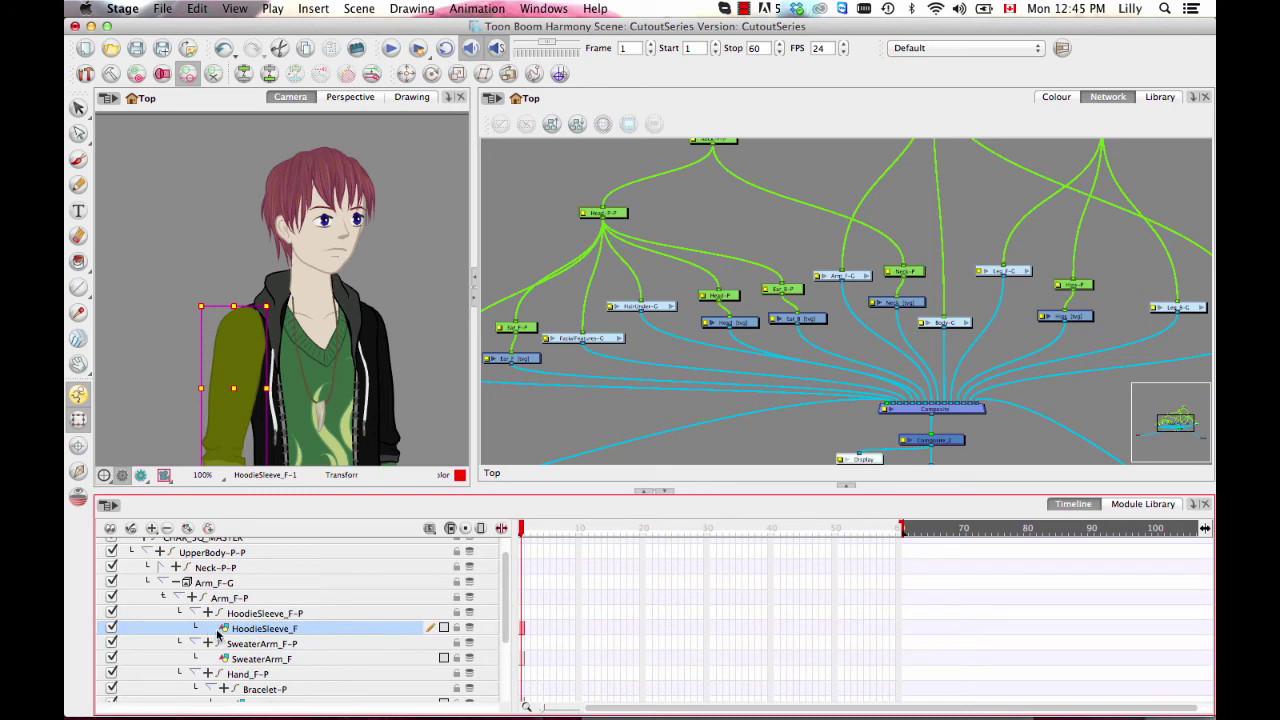
- Add a temporary drawing layer above HoodieSleeve_F to look at its parameters, and delete it
left_click(185, 527)
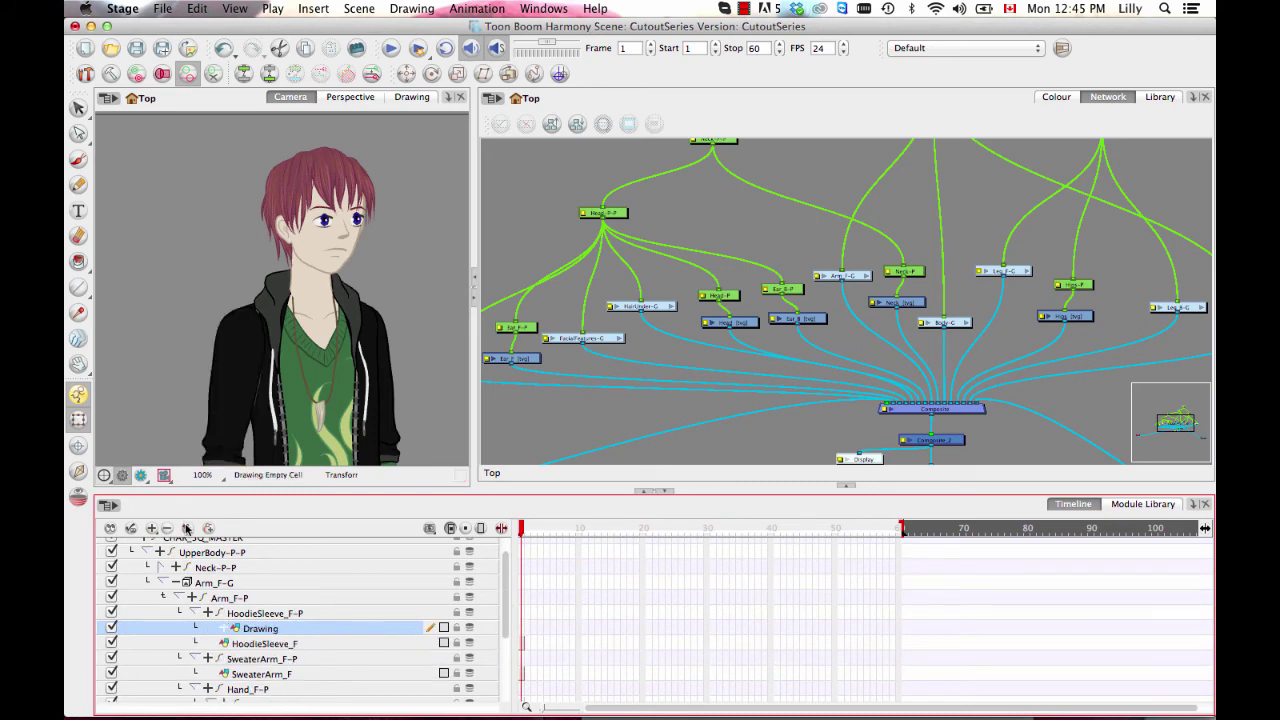
left_click(224, 628)
left_click(225, 628)
key("Delete")
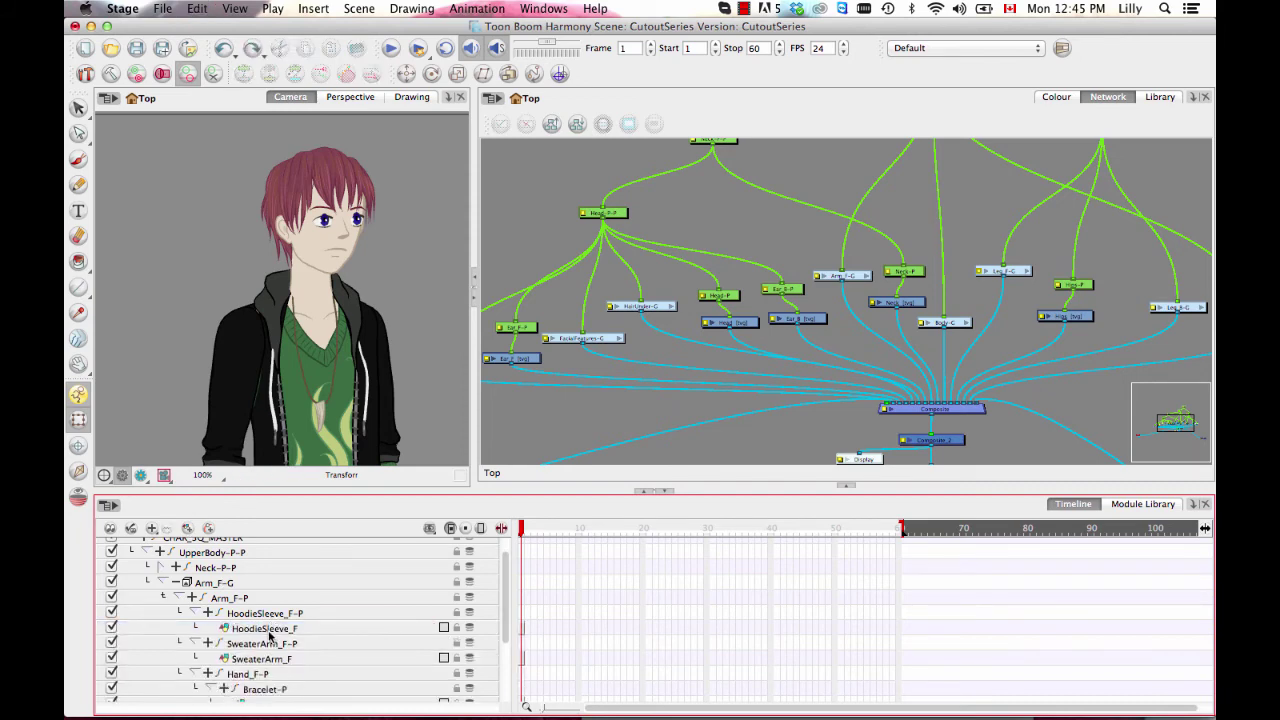
- Compare the HoodieSleeve_F drawing layer with its HoodieSleeve_F-P peg and examine the peg's list of animation parameters
left_click(238, 629)
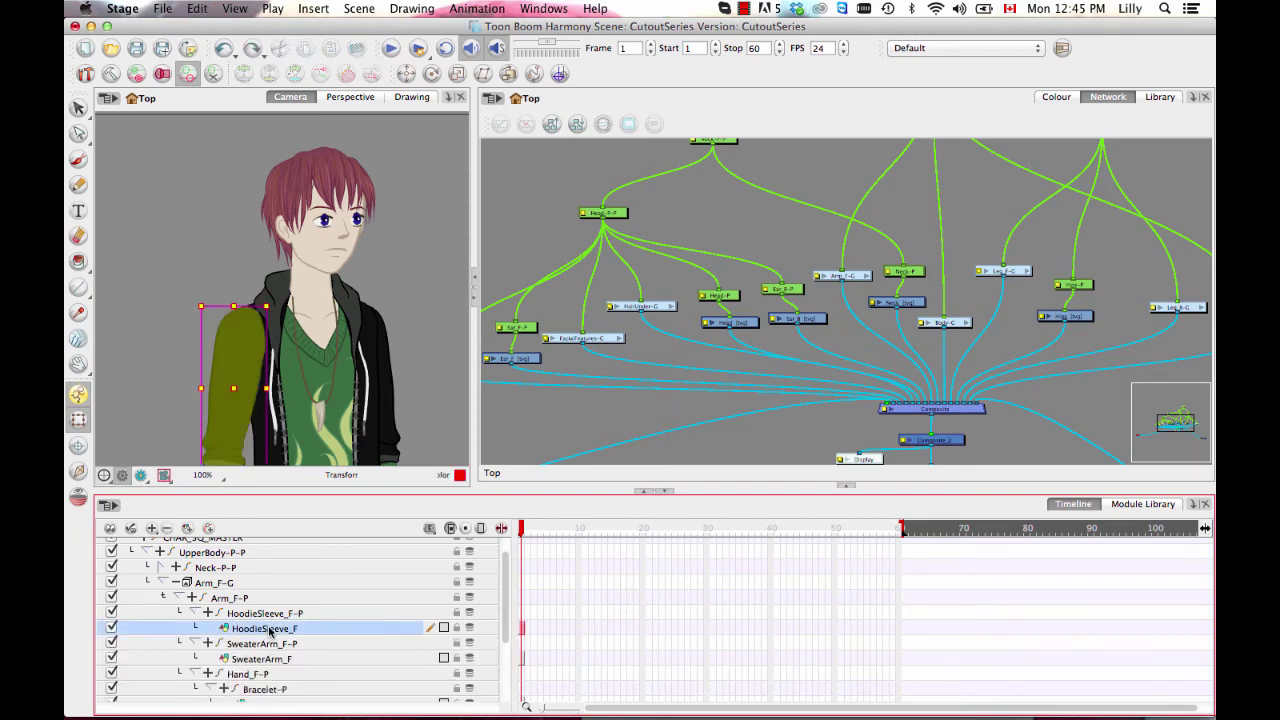
left_click(208, 614)
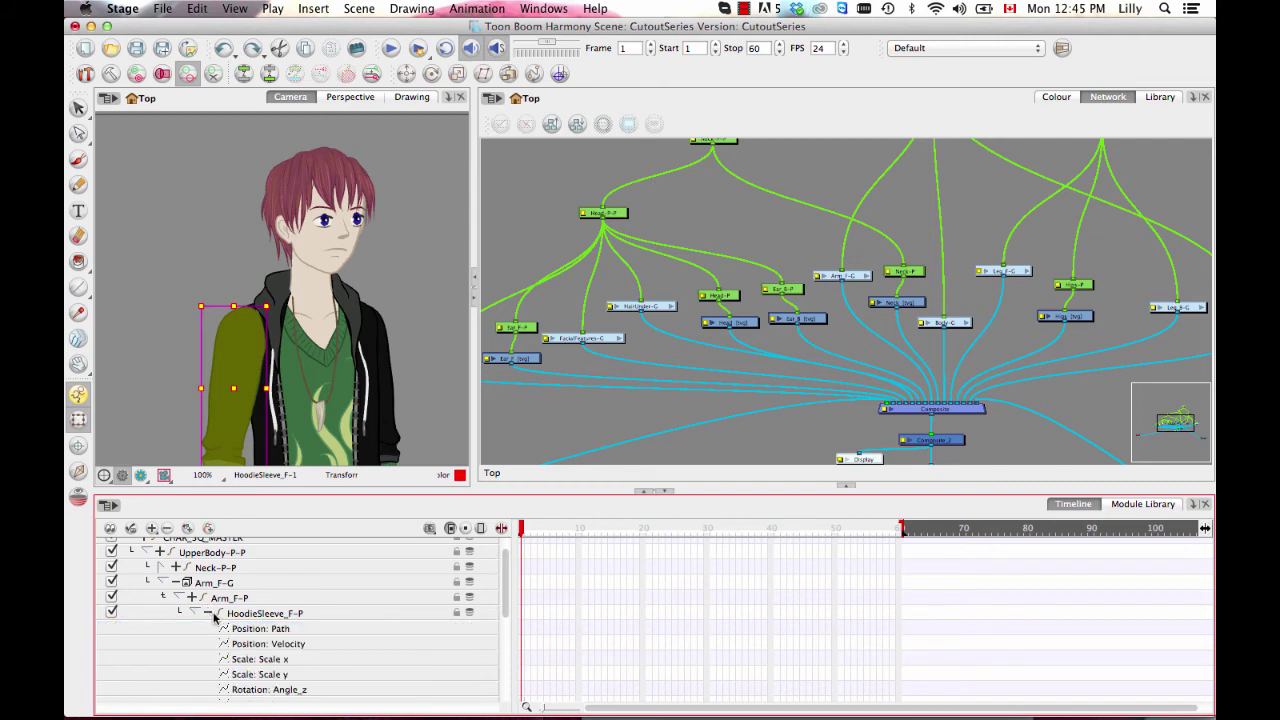
left_click(208, 614)
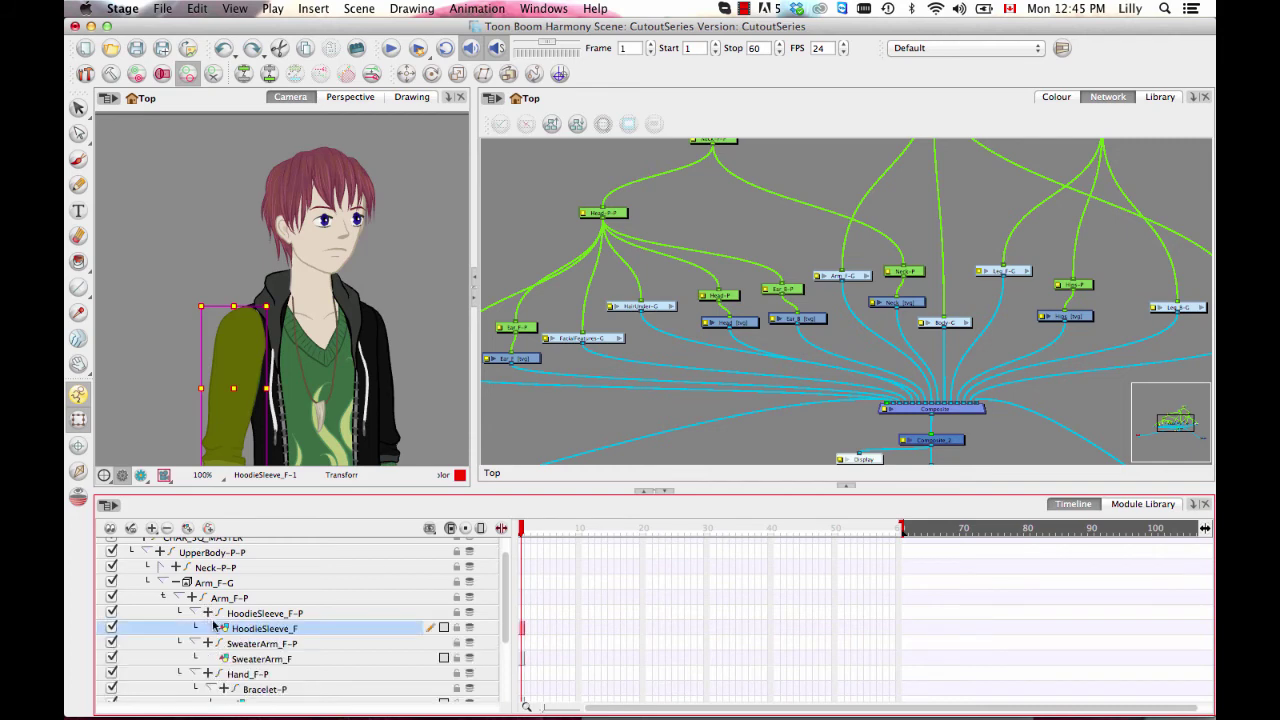
left_click(233, 614)
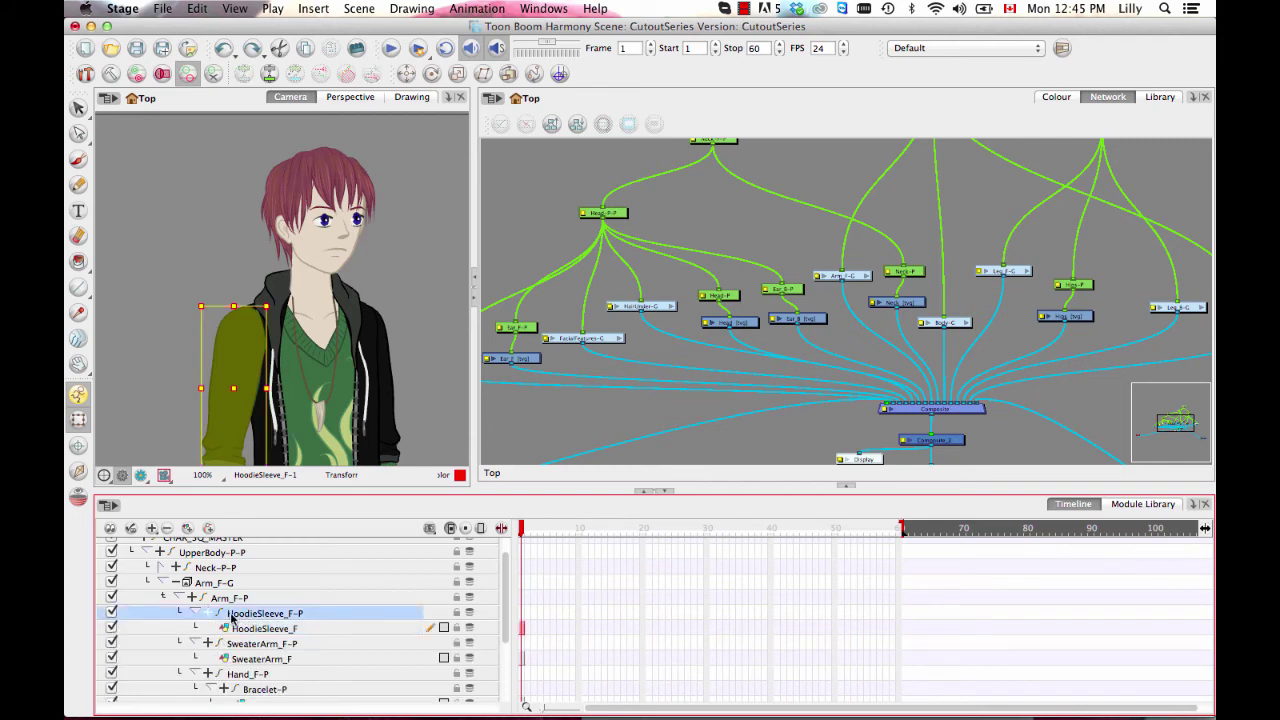
left_click(208, 615)
left_click(209, 614)
scroll(503, 569, "up", 2)
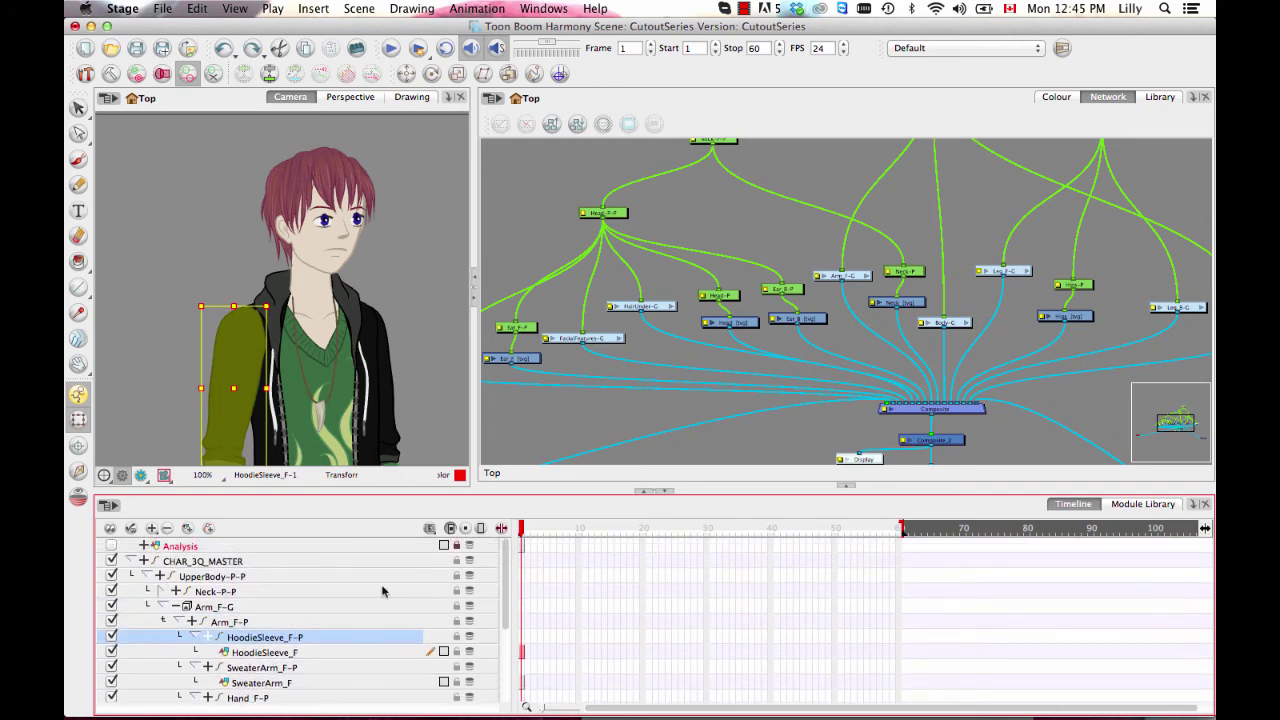
left_click(209, 638)
scroll(504, 575, "down", 1)
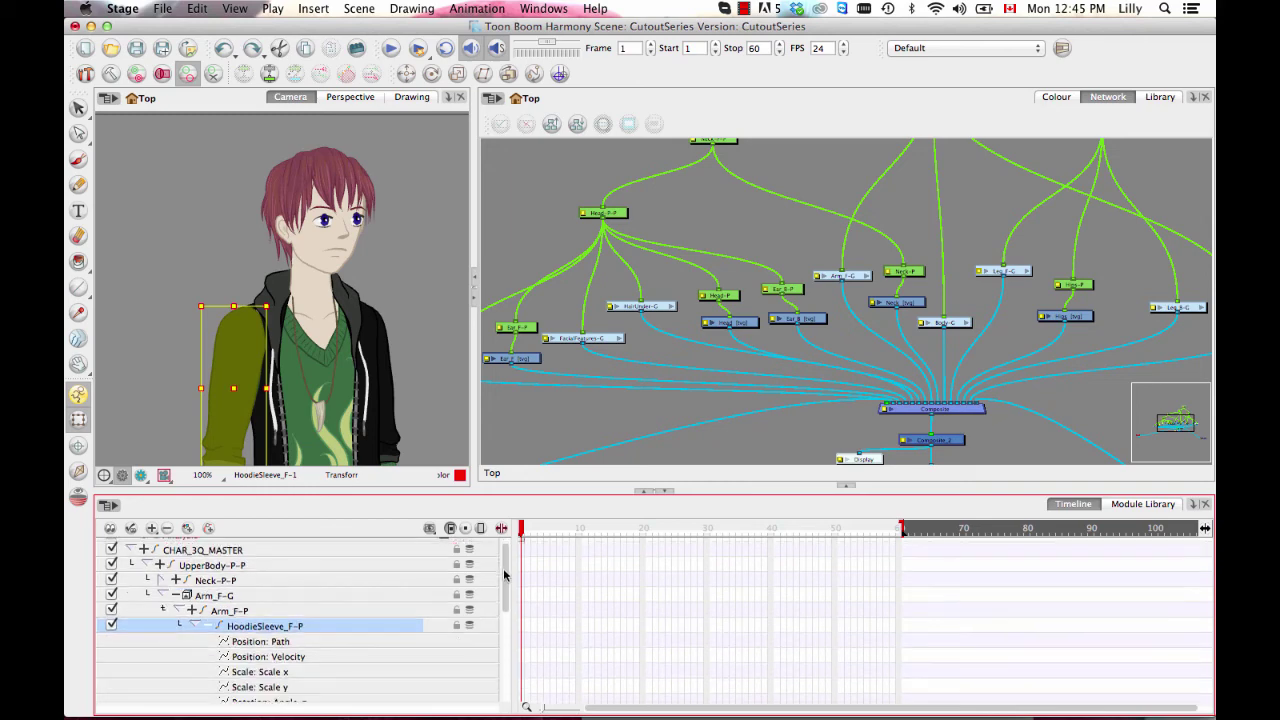
scroll(504, 575, "down", 2)
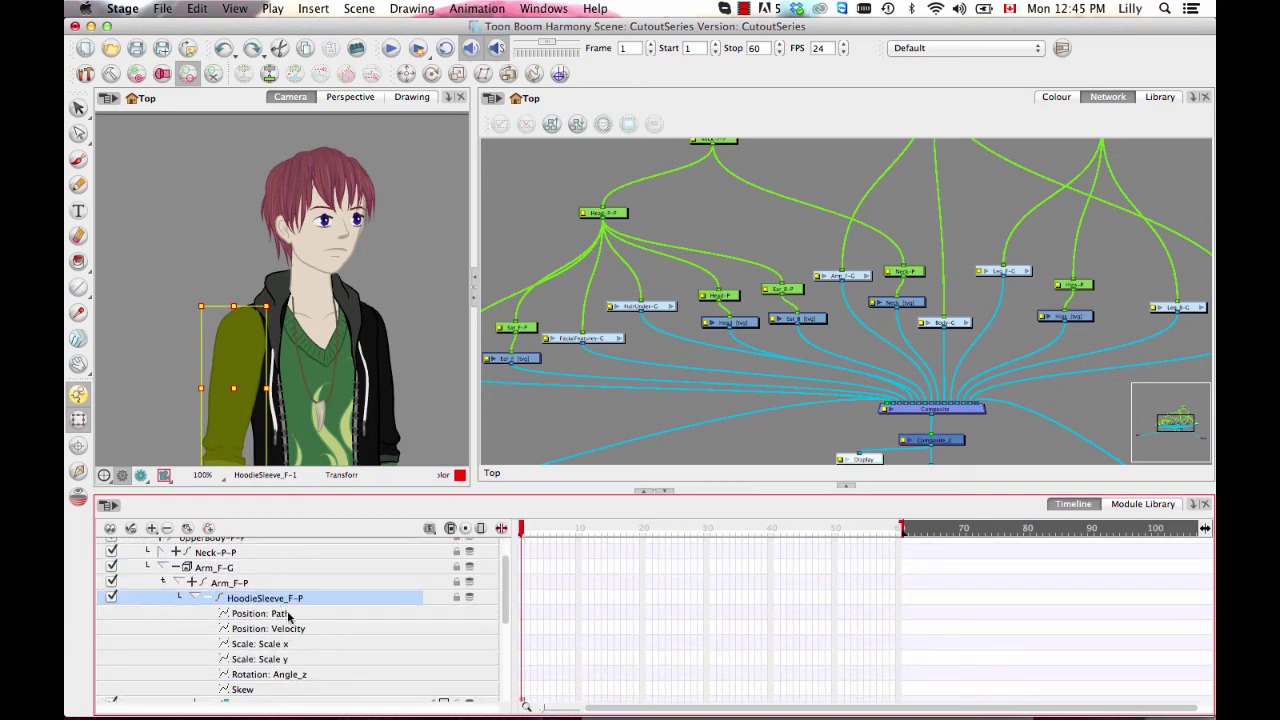
- Switch the HoodieSleeve_F-P peg's position to Separate, set it back to 3D Path, and close its layer properties
double_click(222, 598)
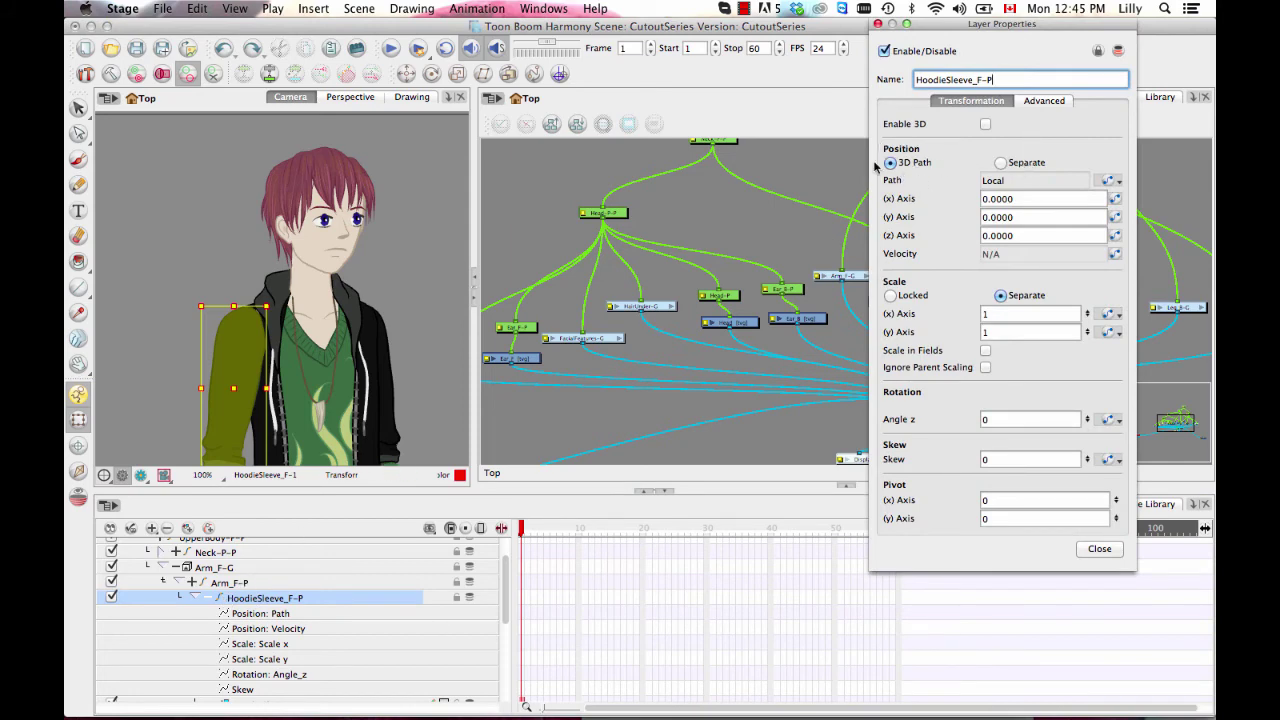
left_click(1002, 163)
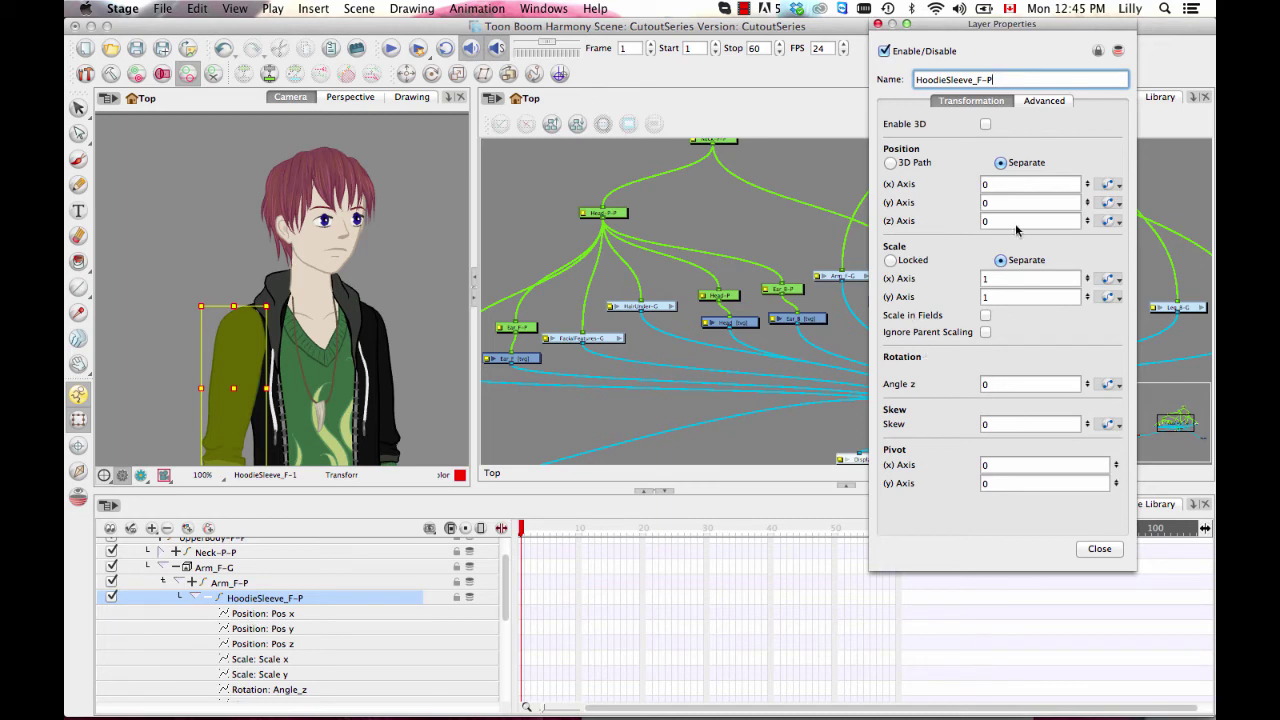
left_click(890, 163)
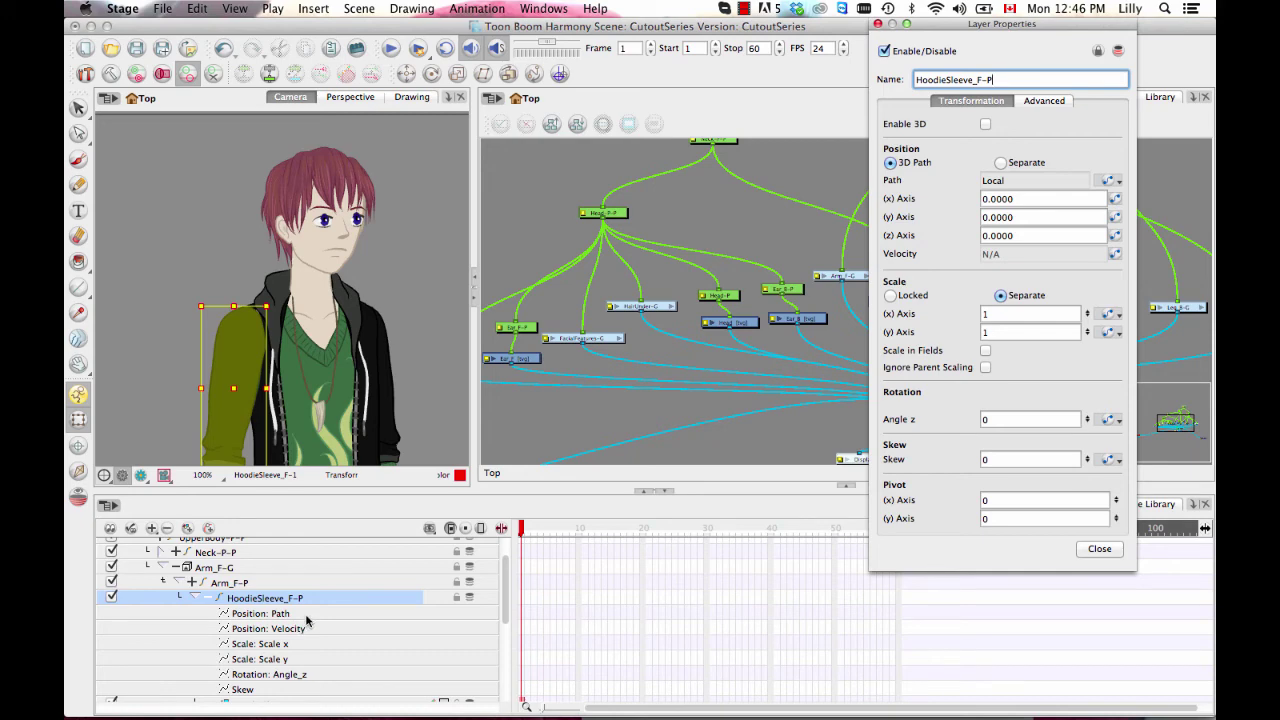
left_click(1096, 549)
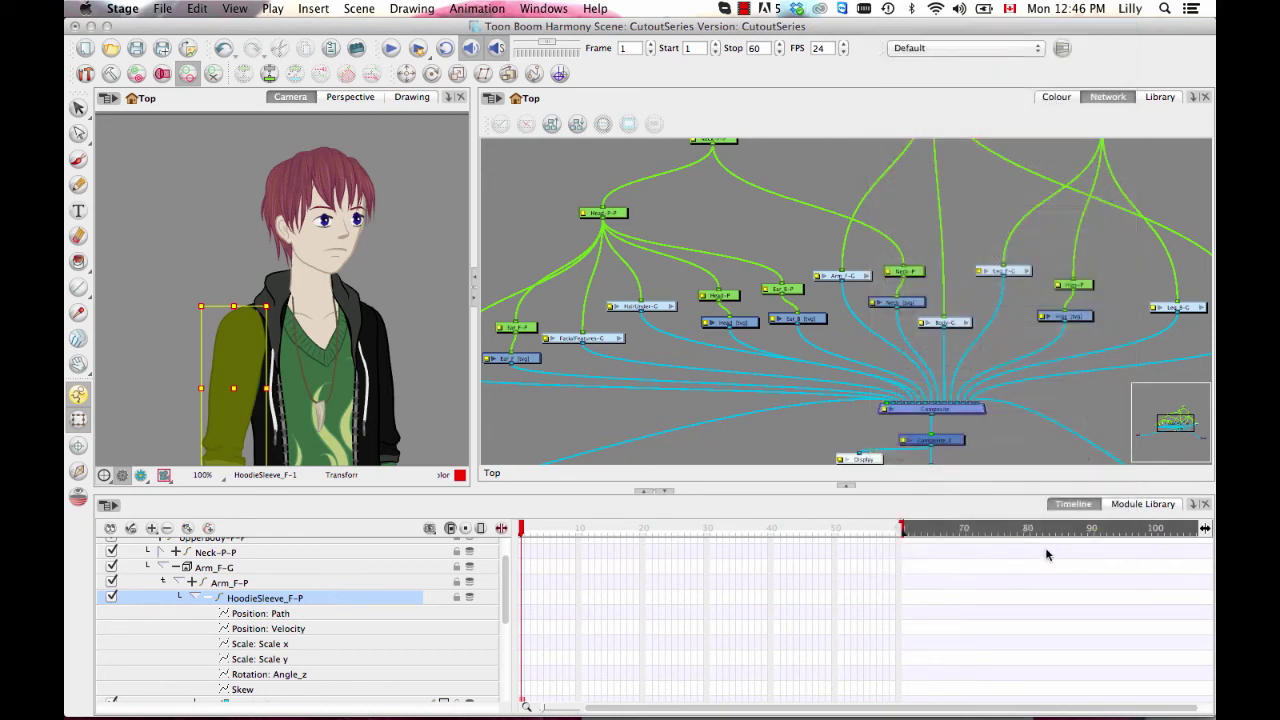
- Collapse the HoodieSleeve_F-P peg's parameters in the Timeline and show the toolbar containing the transform tools
left_click(197, 598)
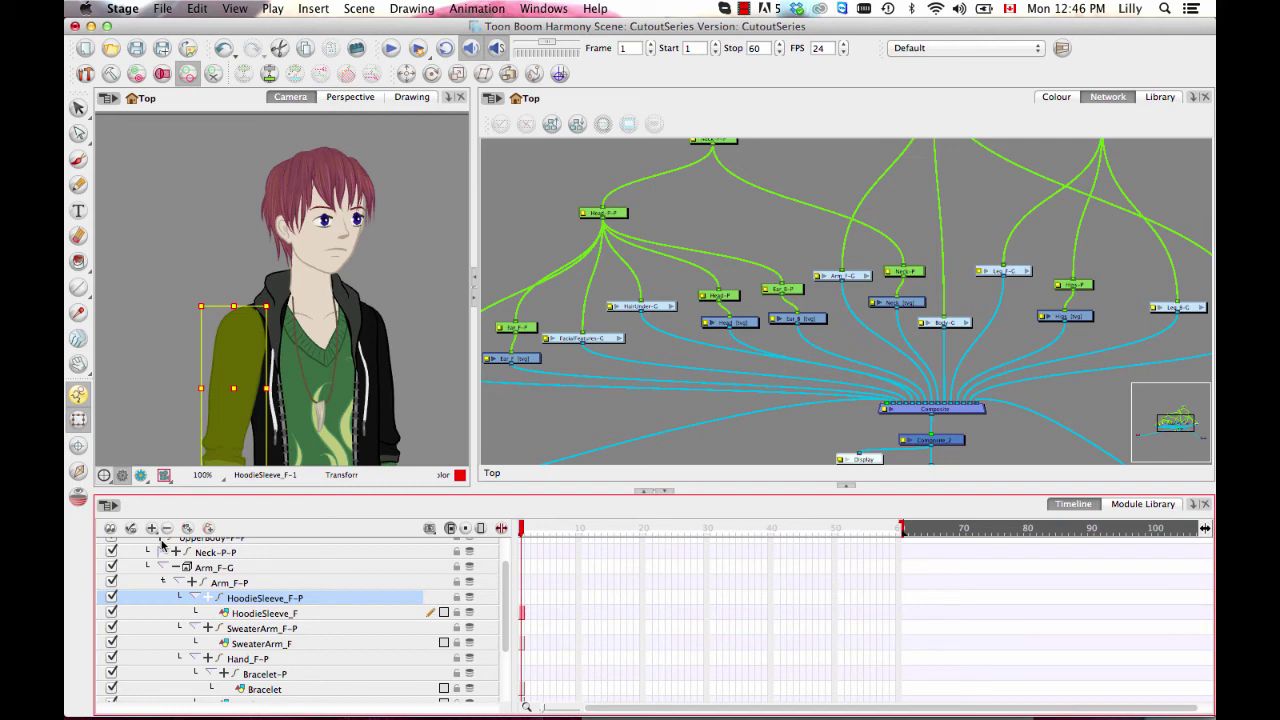
scroll(504, 566, "up", 1)
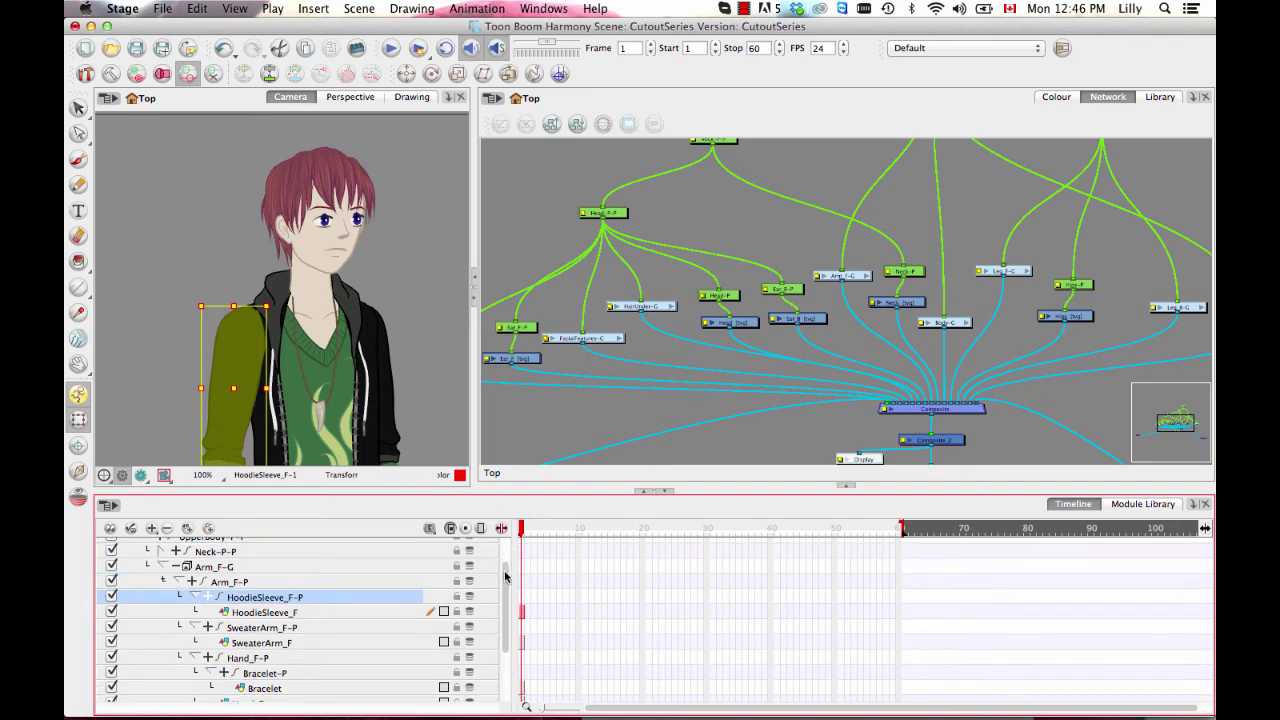
scroll(504, 566, "up", 2)
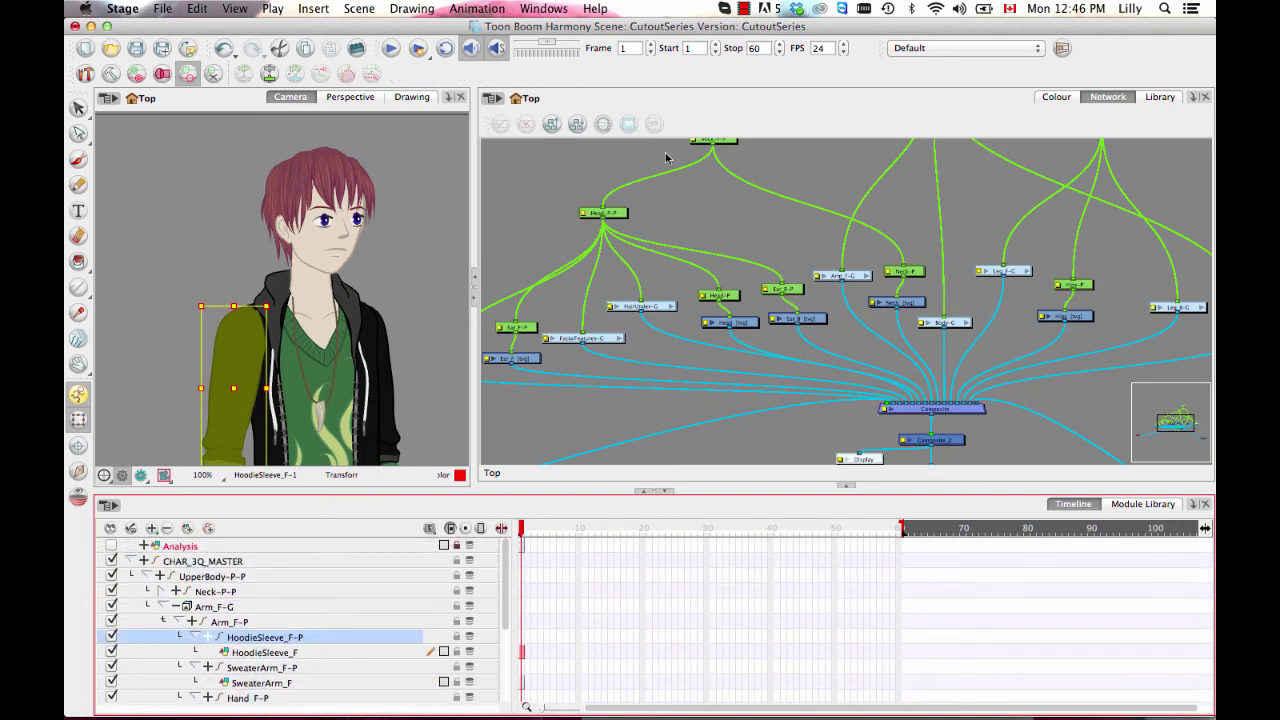
right_click(641, 67)
left_click(707, 81)
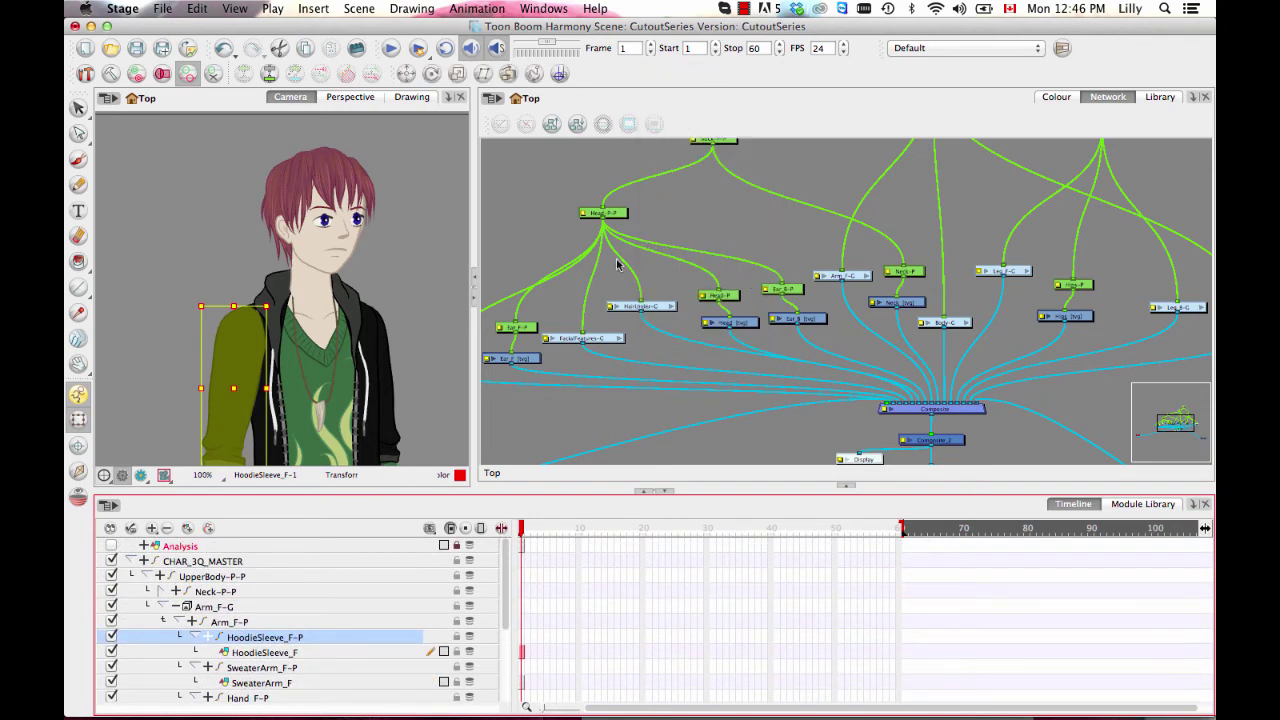
- Examine the general preferences for the default separate position and scale settings of pegs and elements, and close the preferences
left_click(122, 9)
left_click(133, 50)
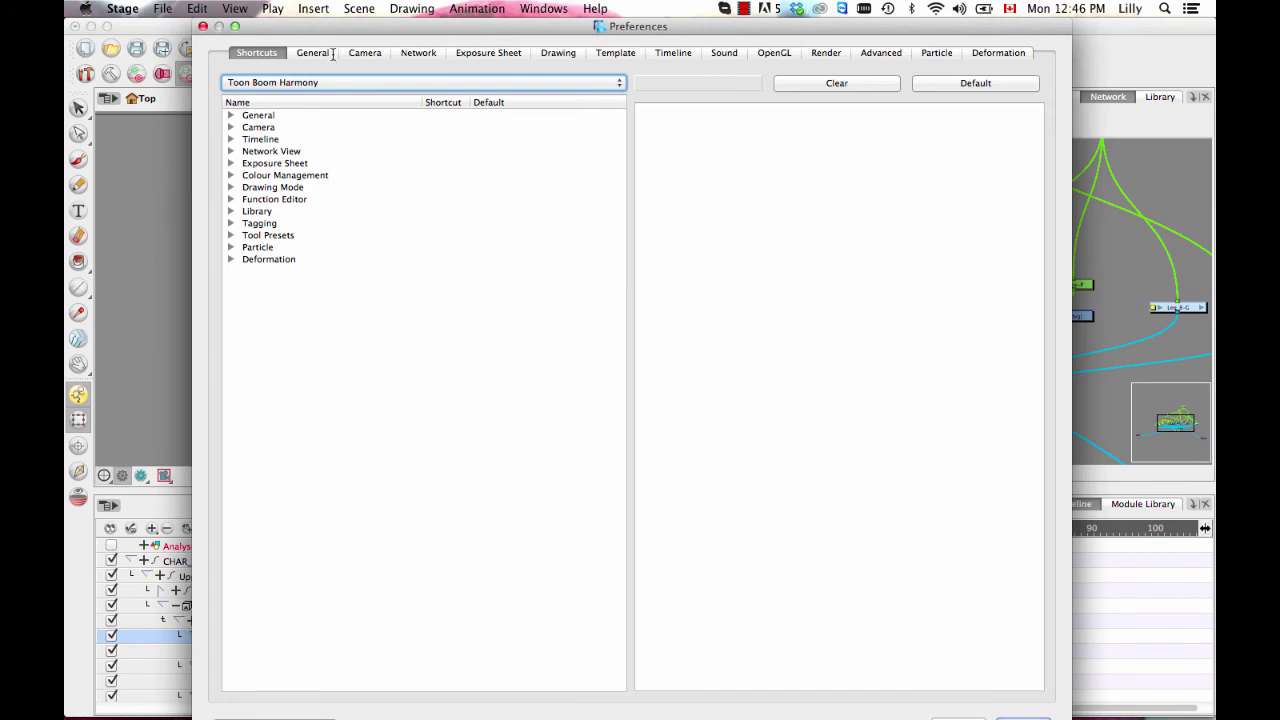
left_click(313, 53)
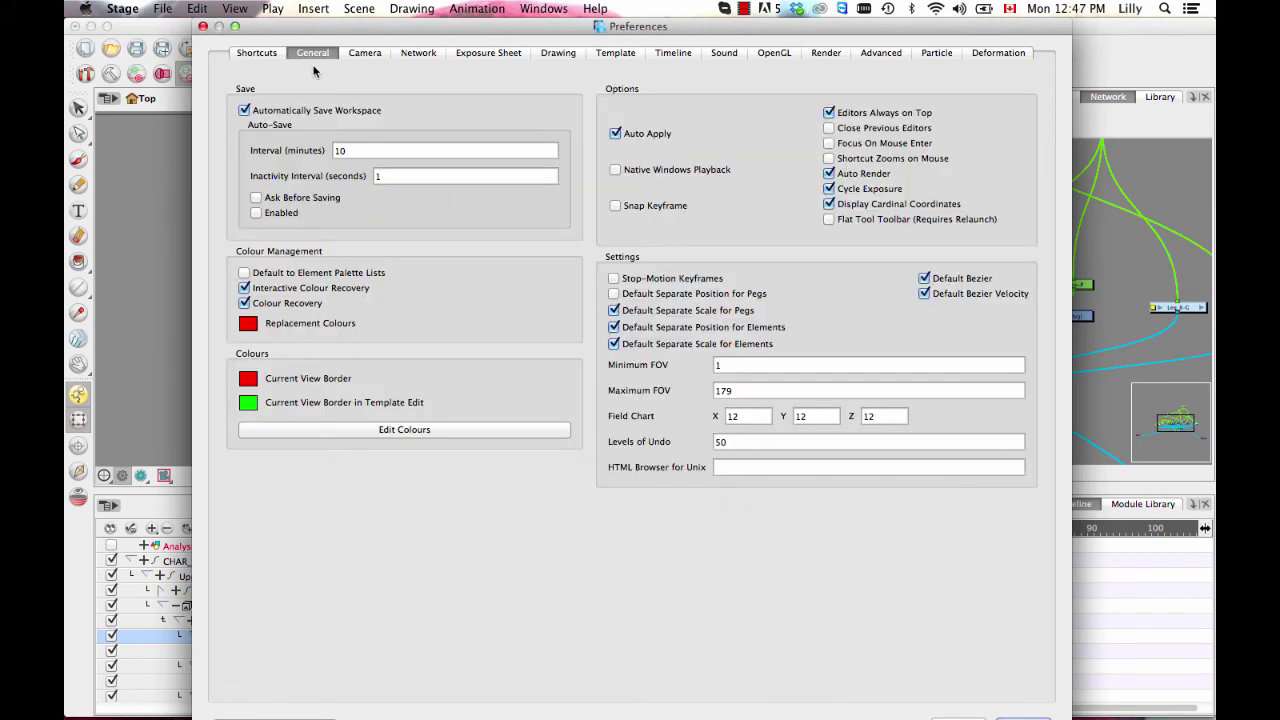
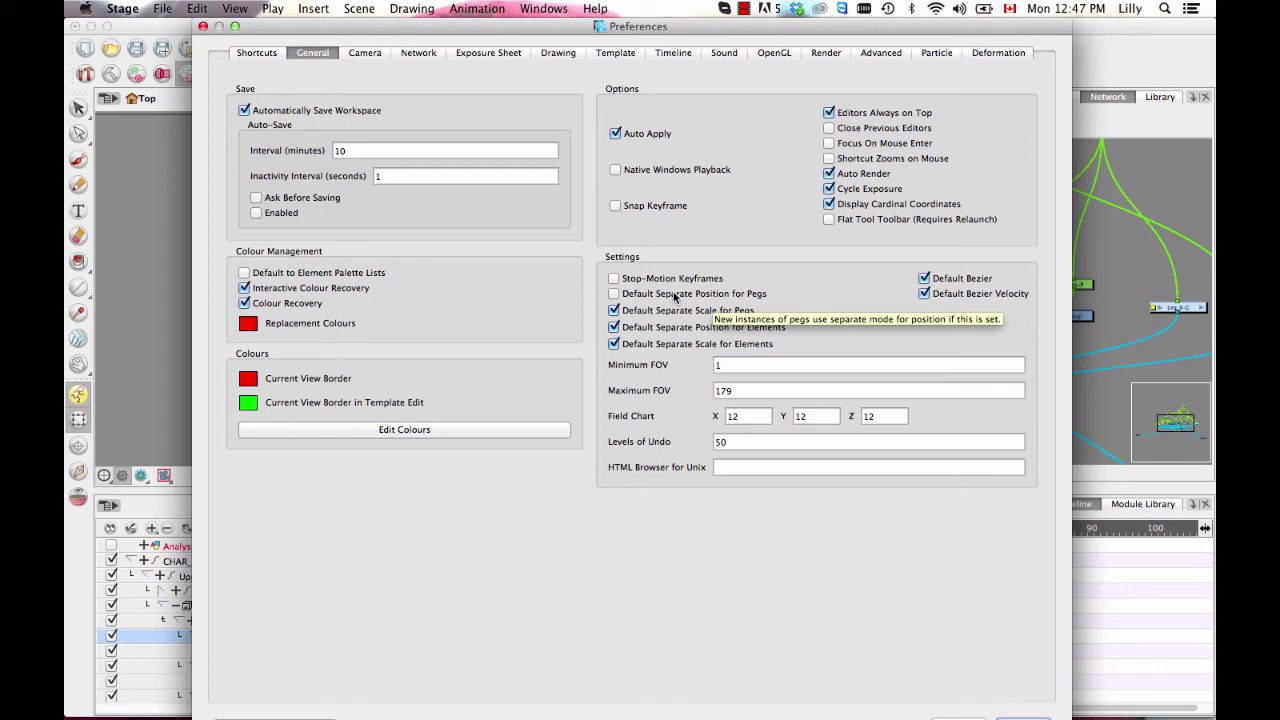
key("Return")
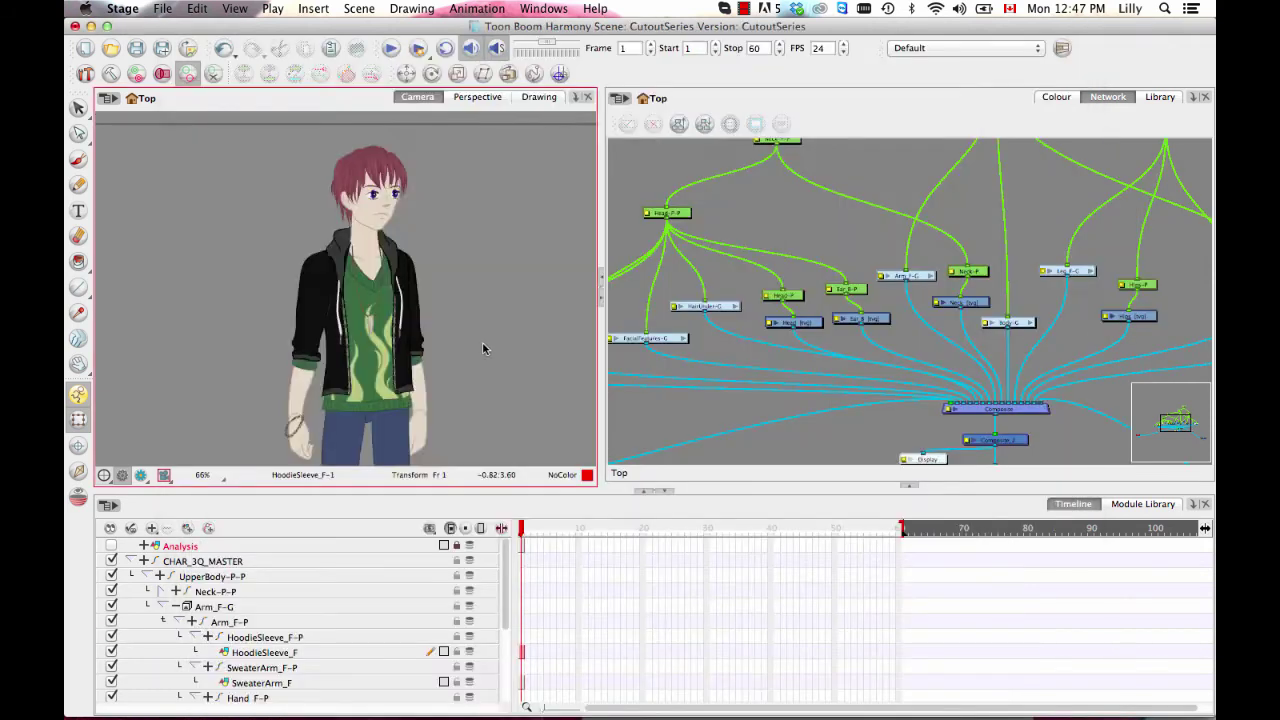
- Inside the HairFront-G group, place the HairOver_F-P peg's pivot near the top of its hair piece using the Rotate tool
scroll(471, 339, "down", 5)
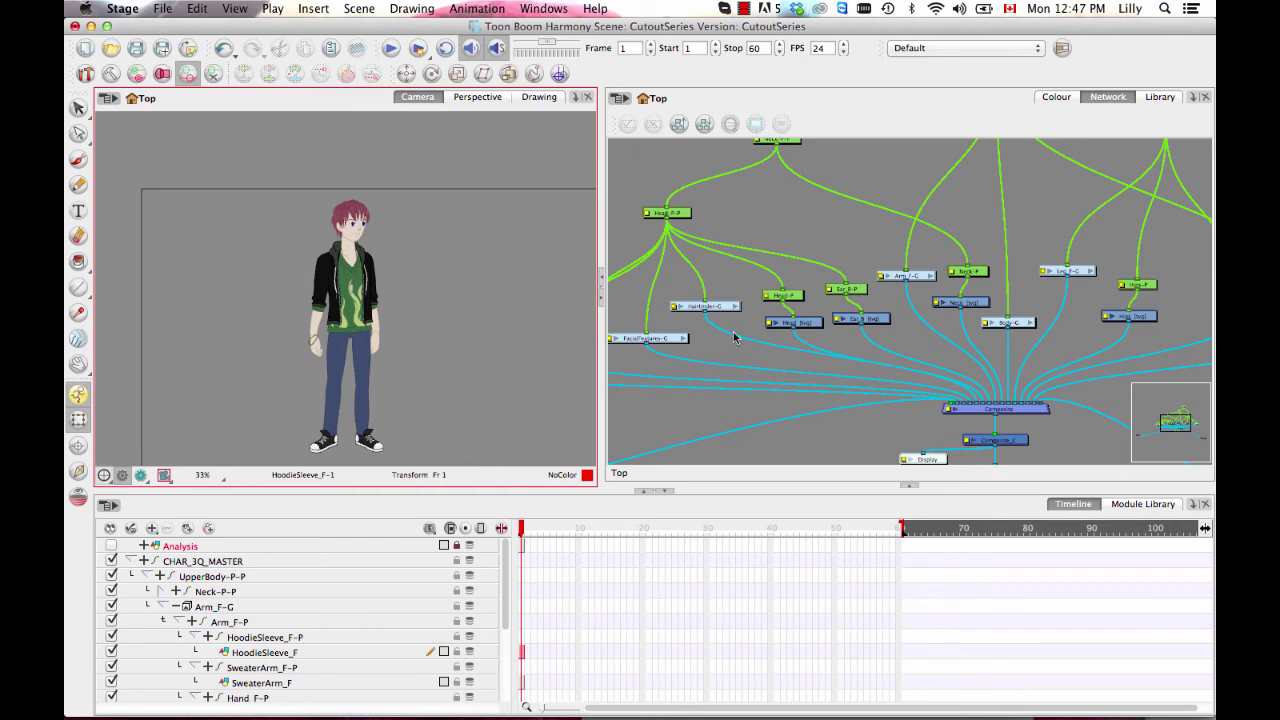
left_click_drag(789, 371, 1071, 303)
left_click_drag(902, 311, 865, 346)
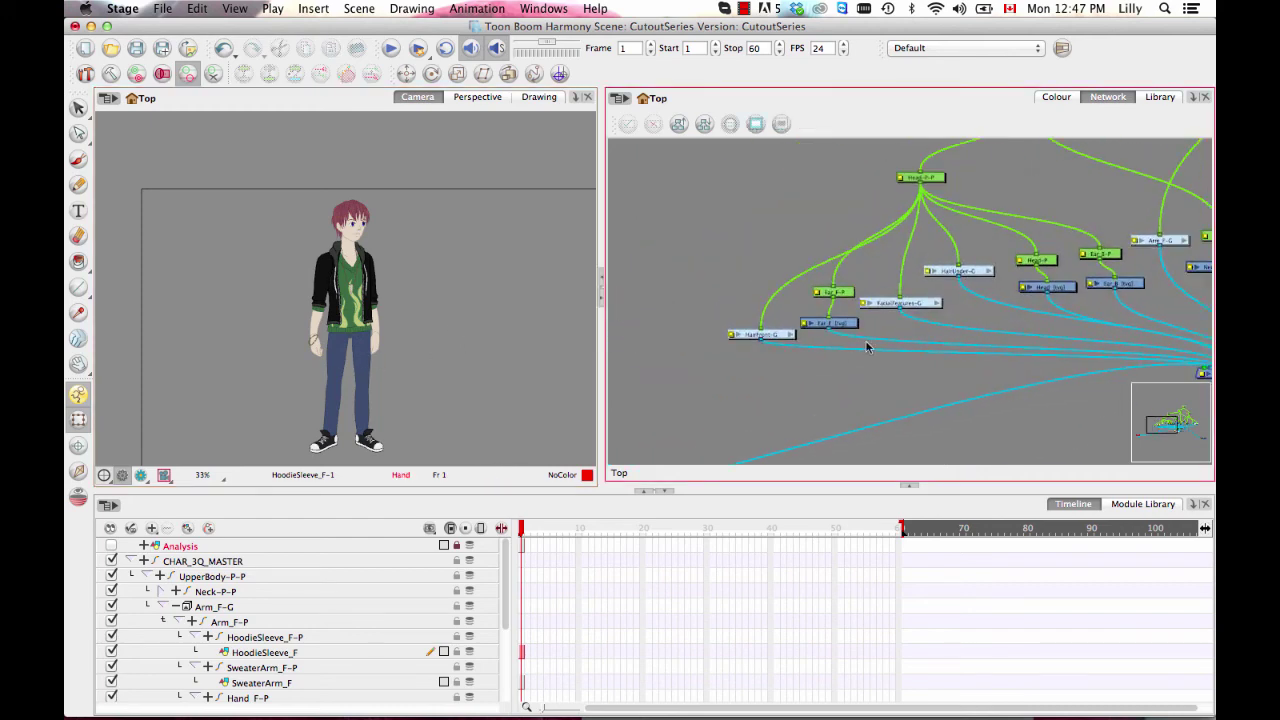
left_click(782, 336)
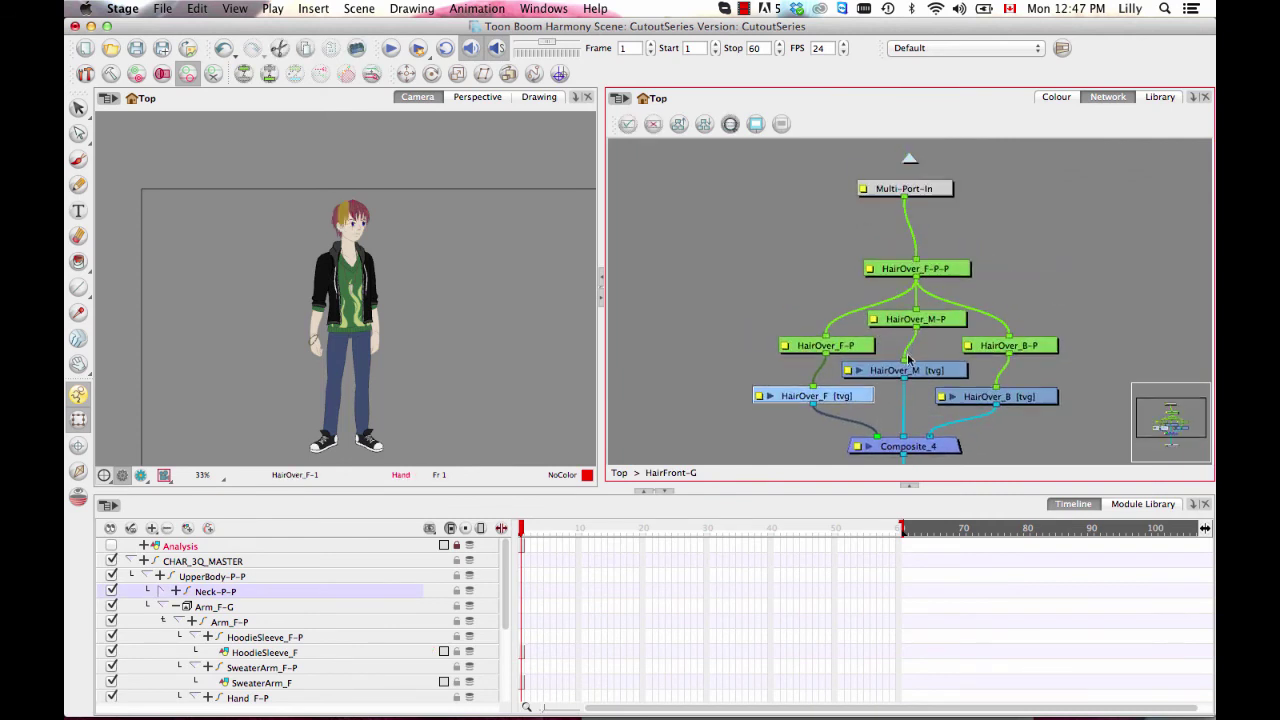
left_click(858, 346)
scroll(400, 251, "up", 3)
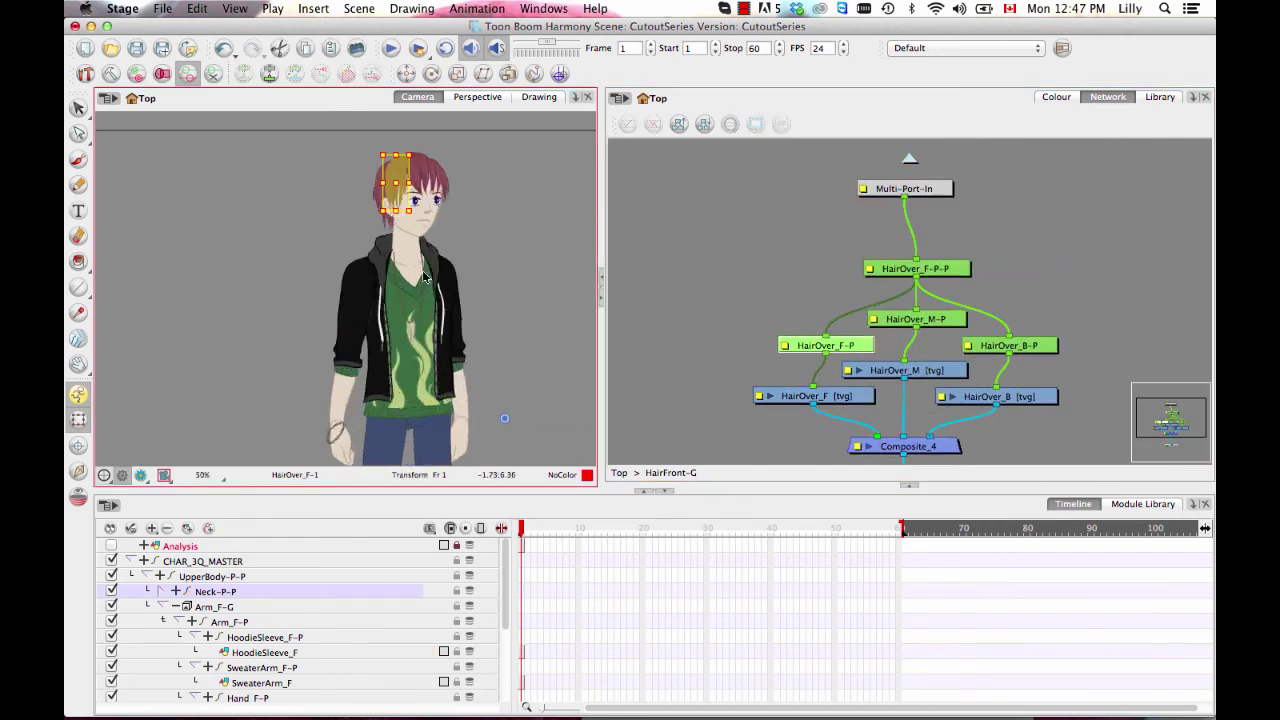
left_click_drag(468, 222, 358, 372)
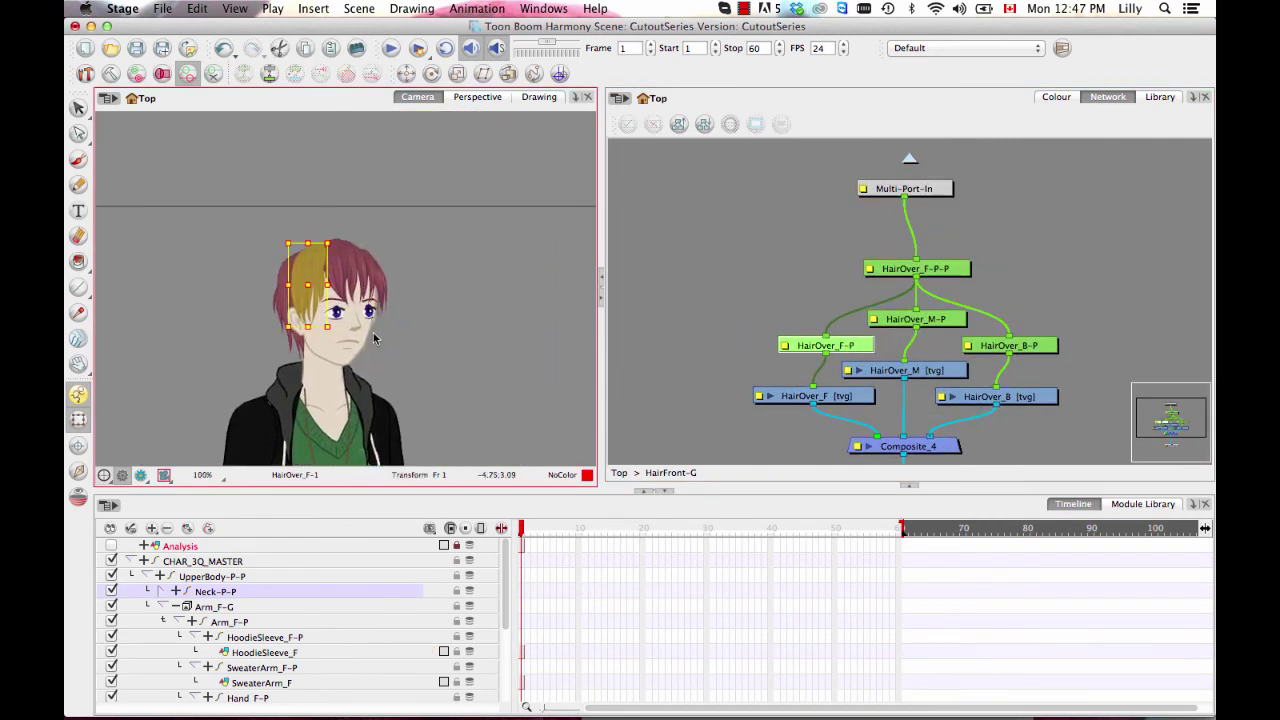
scroll(374, 338, "down", 2)
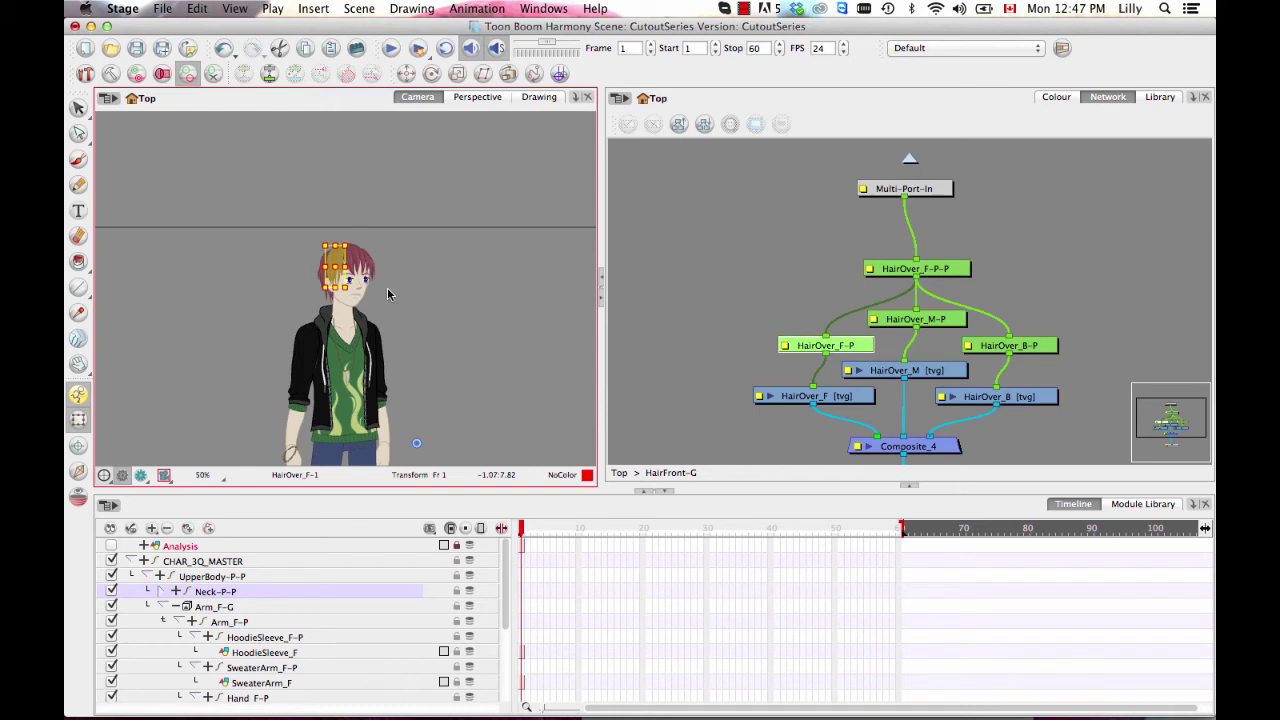
left_click(431, 73)
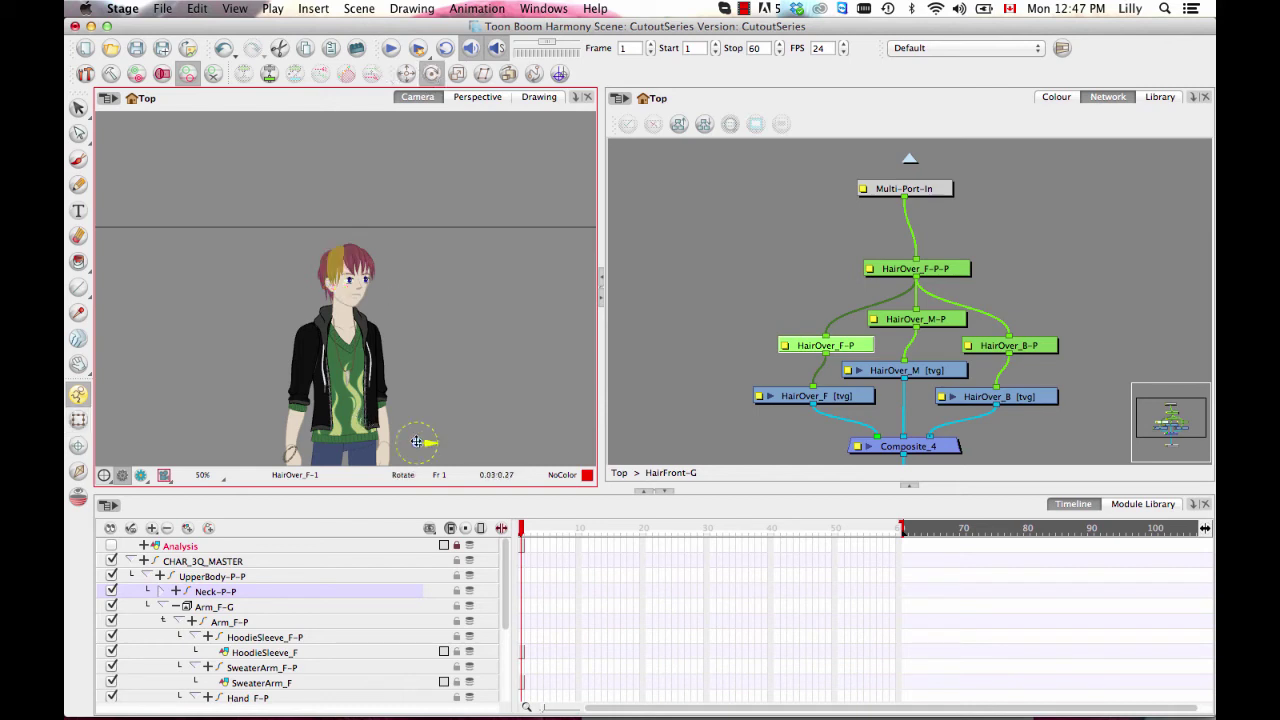
left_click_drag(417, 443, 336, 256)
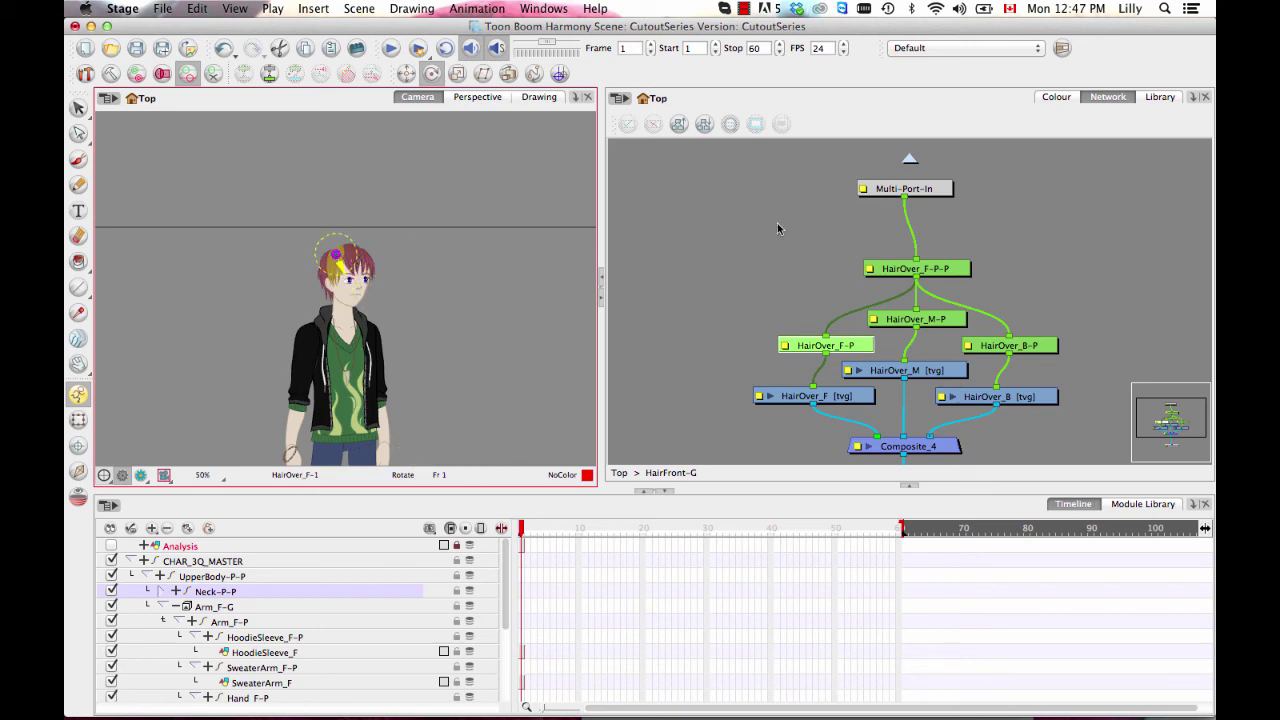
- Place the HairOver_M-P peg's pivot atop the middle hair piece at about 2.70 W, 10.49 N, and check its layer properties
left_click(946, 322)
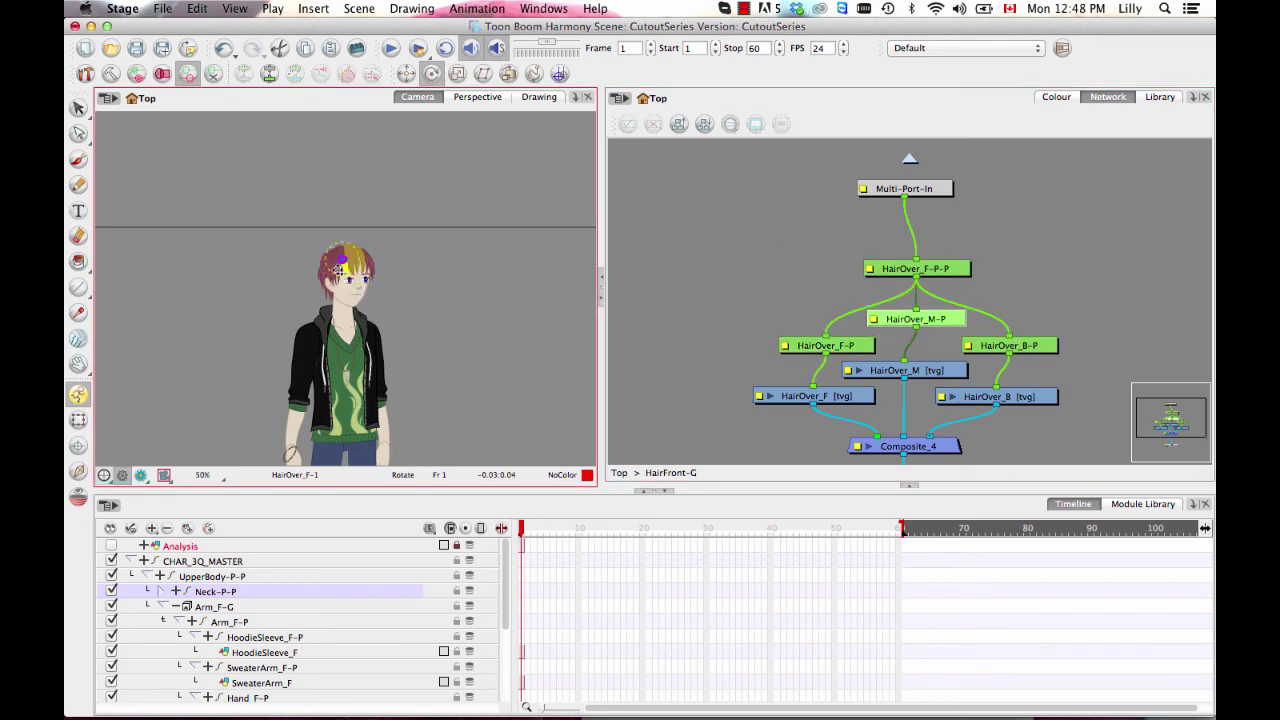
left_click_drag(338, 270, 352, 254)
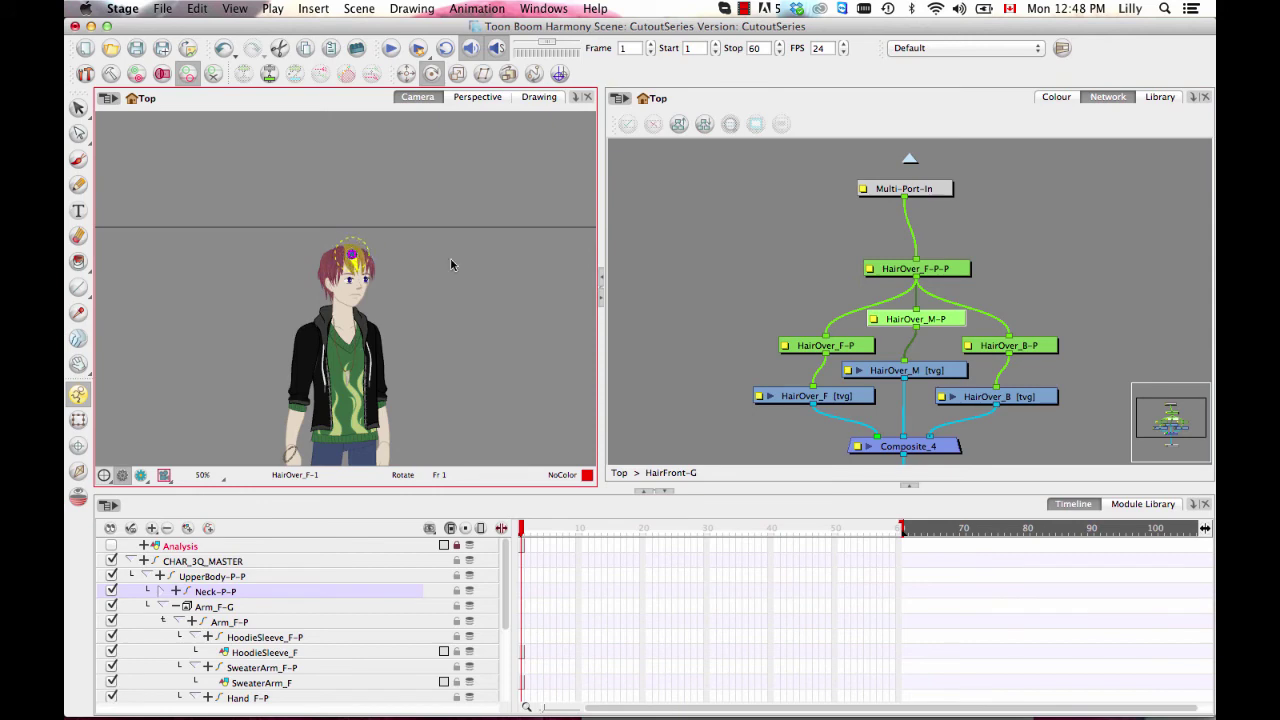
left_click(873, 321)
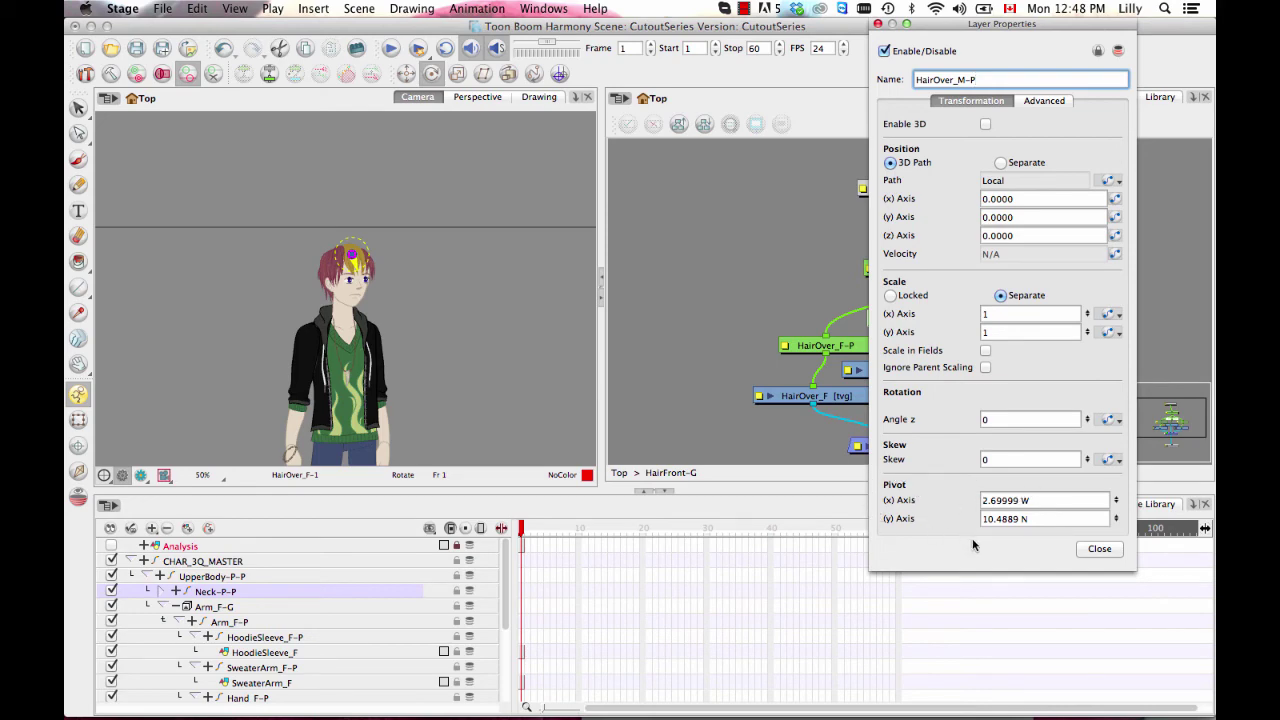
left_click(1088, 550)
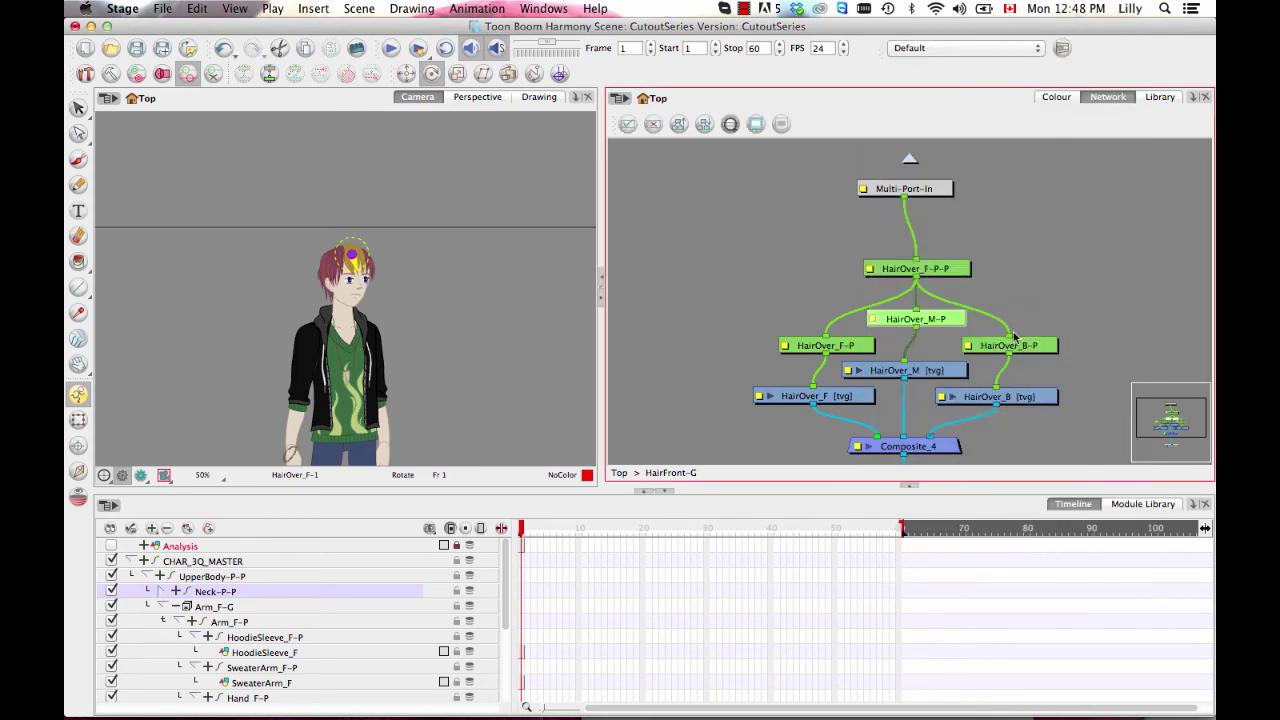
- With its layer properties open, place the HairOver_B-P peg's pivot on its hair piece at about 2.23 W, 10.22 N
left_click(1017, 345)
left_click(971, 346)
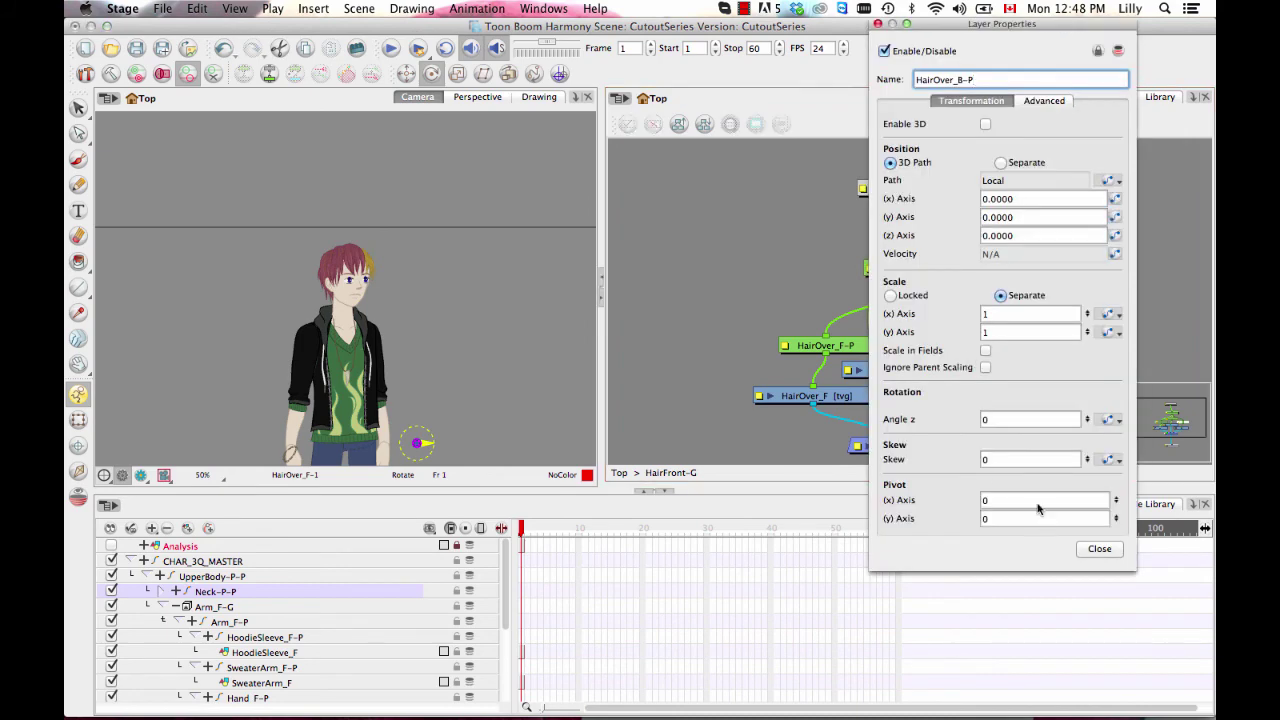
left_click(417, 443)
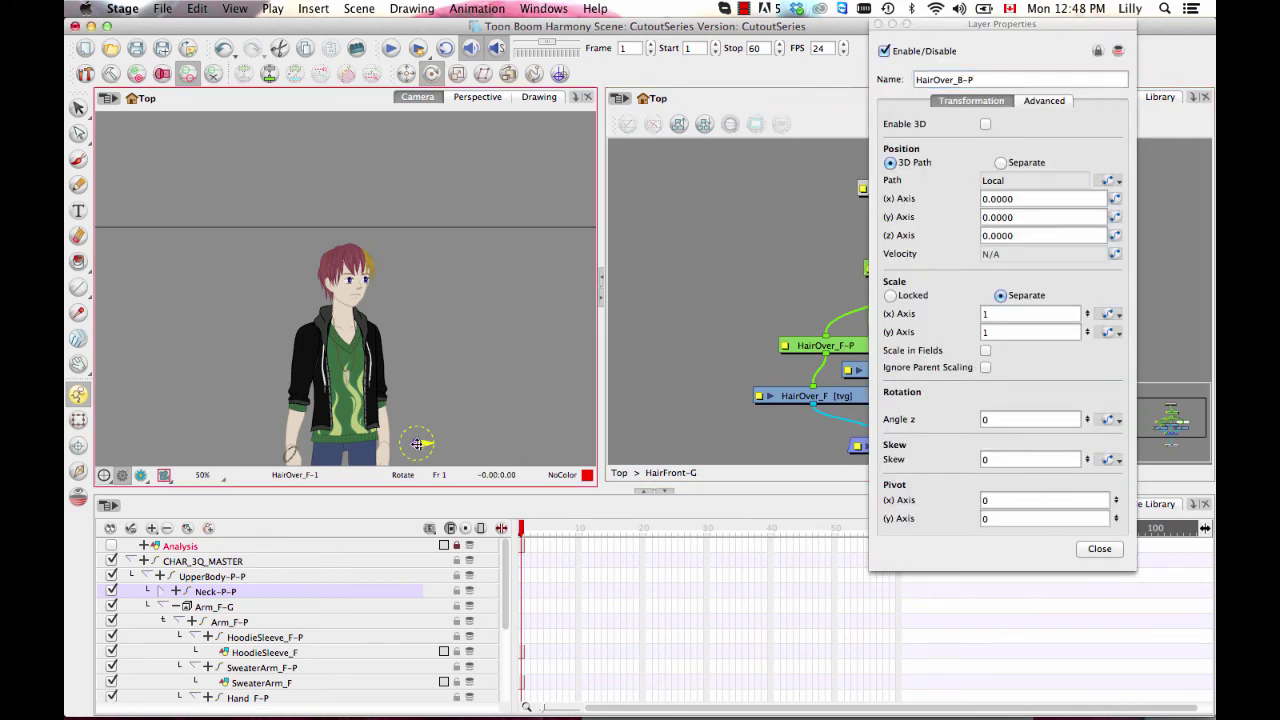
left_click_drag(362, 285, 363, 261)
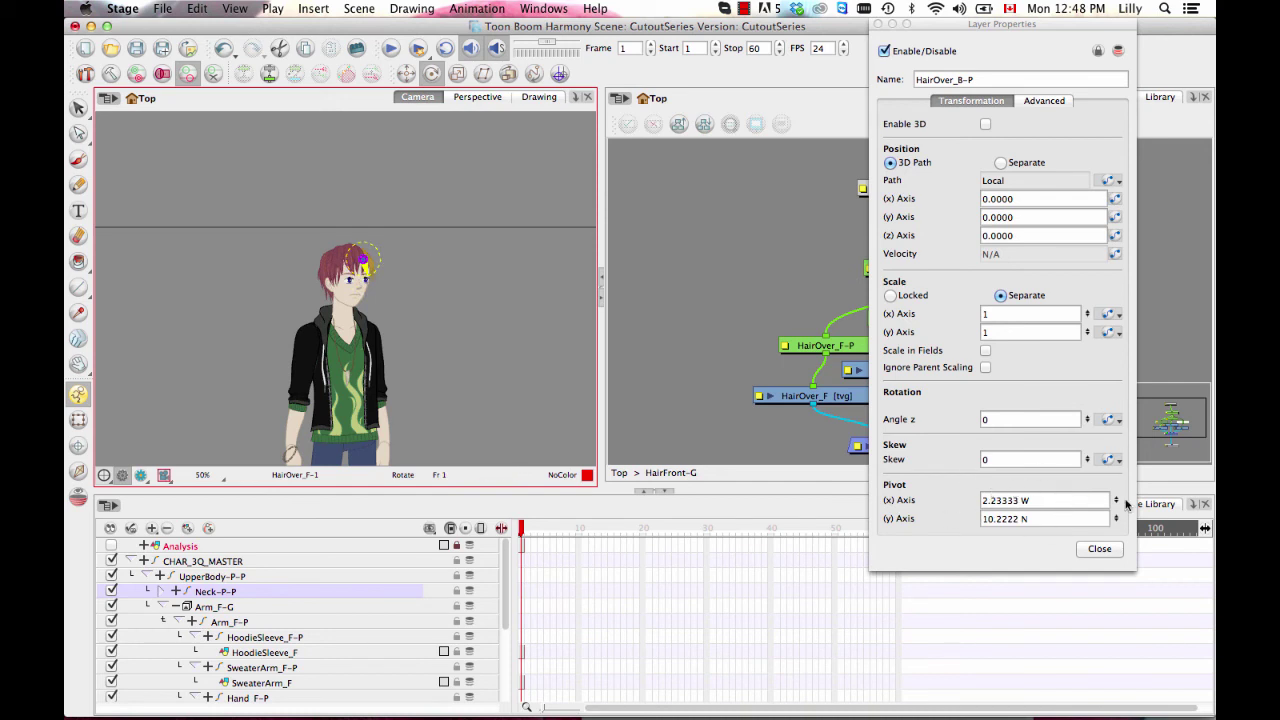
left_click(1098, 549)
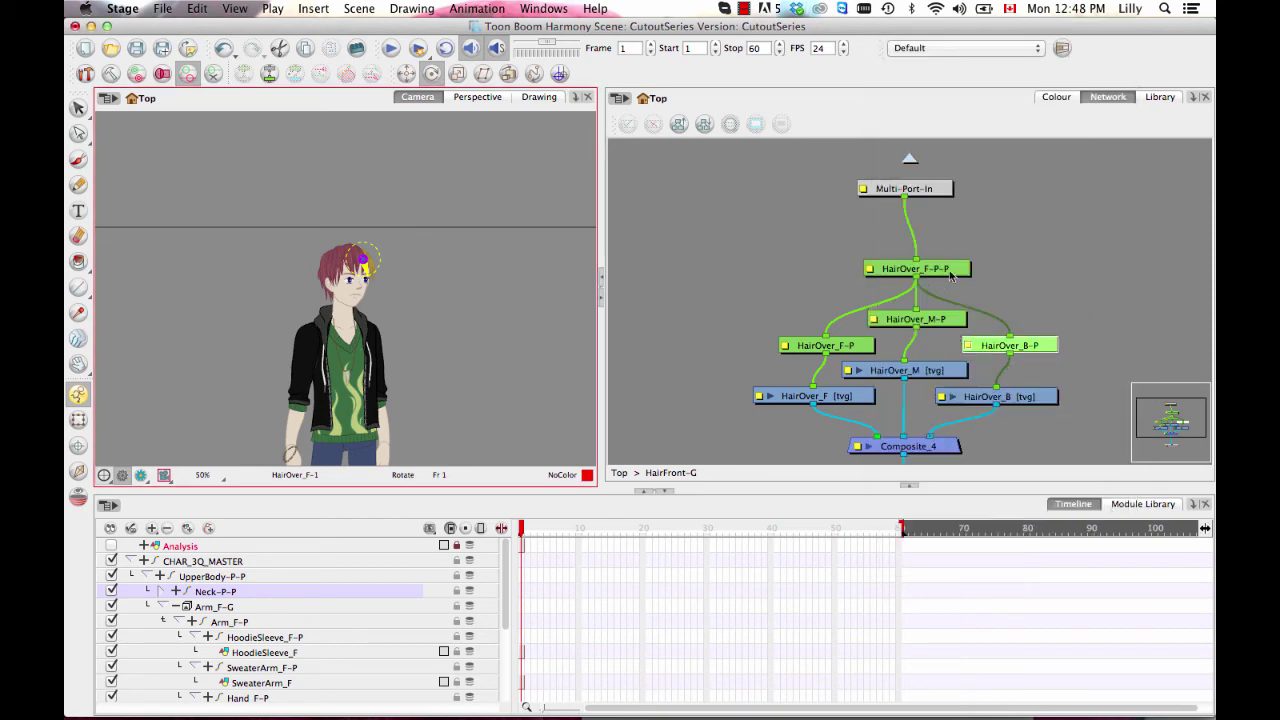
- Place the parent peg HairOver_F-P-P's pivot at the top centre of the front hair, and return to the Top network level
left_click(951, 274)
left_click_drag(418, 442, 352, 253)
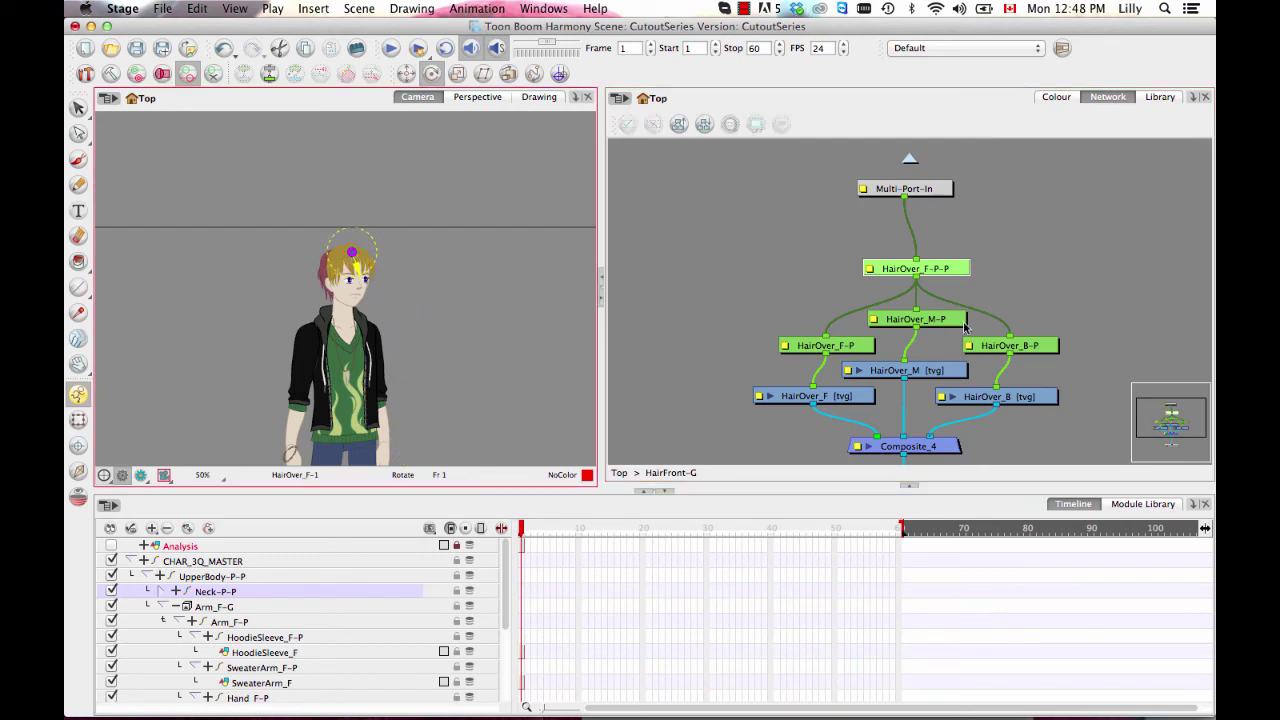
left_click(620, 473)
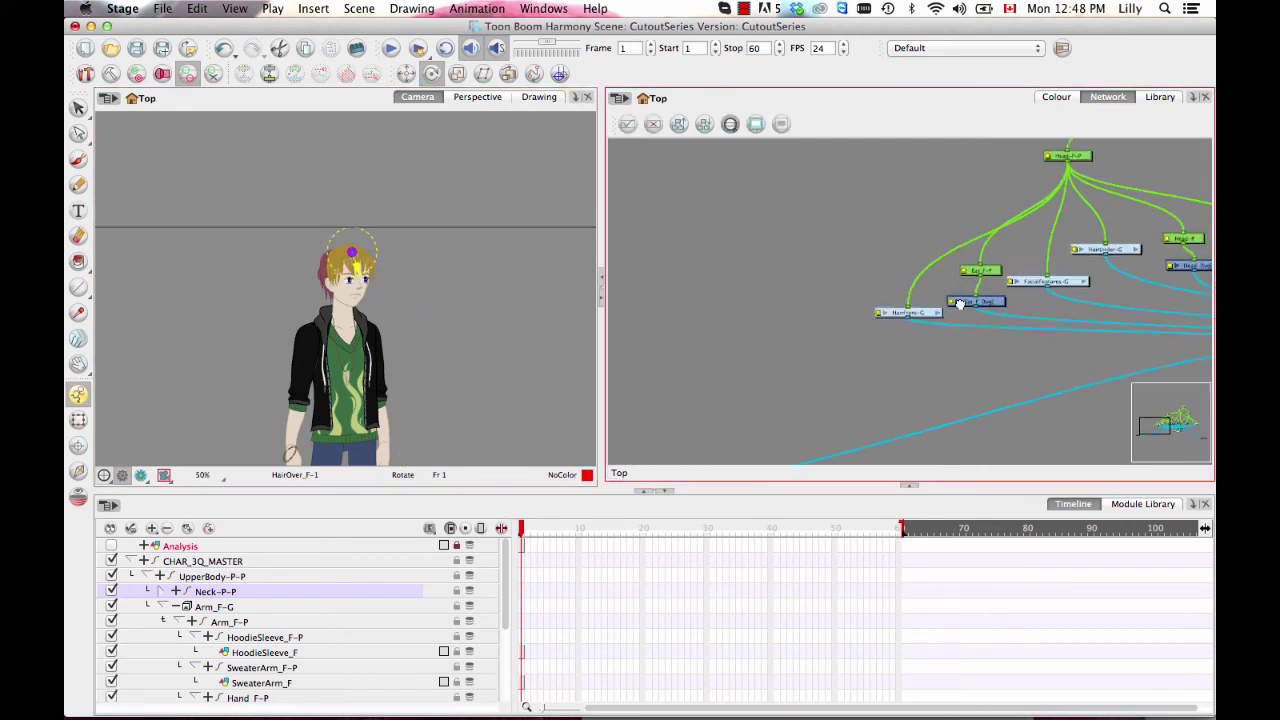
- Place the Ear_F-P peg's pivot on the character's front ear where it meets the head
scroll(885, 357, "up", 3)
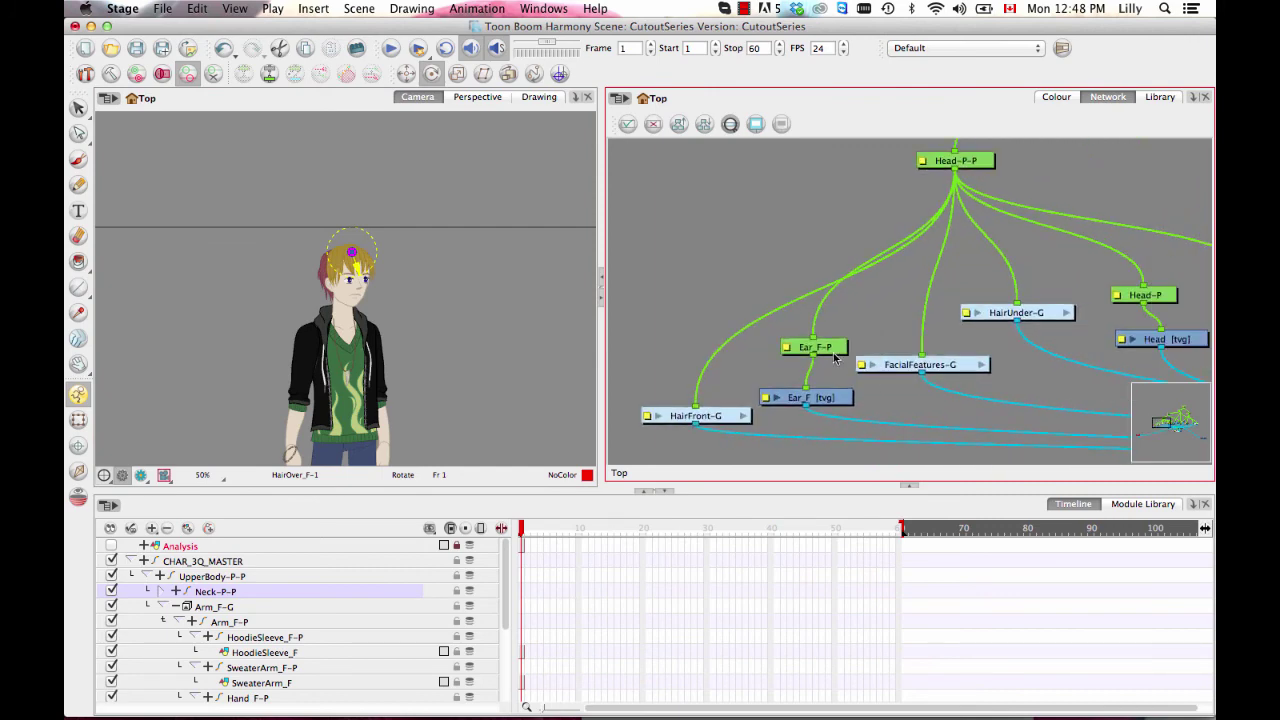
left_click(828, 347)
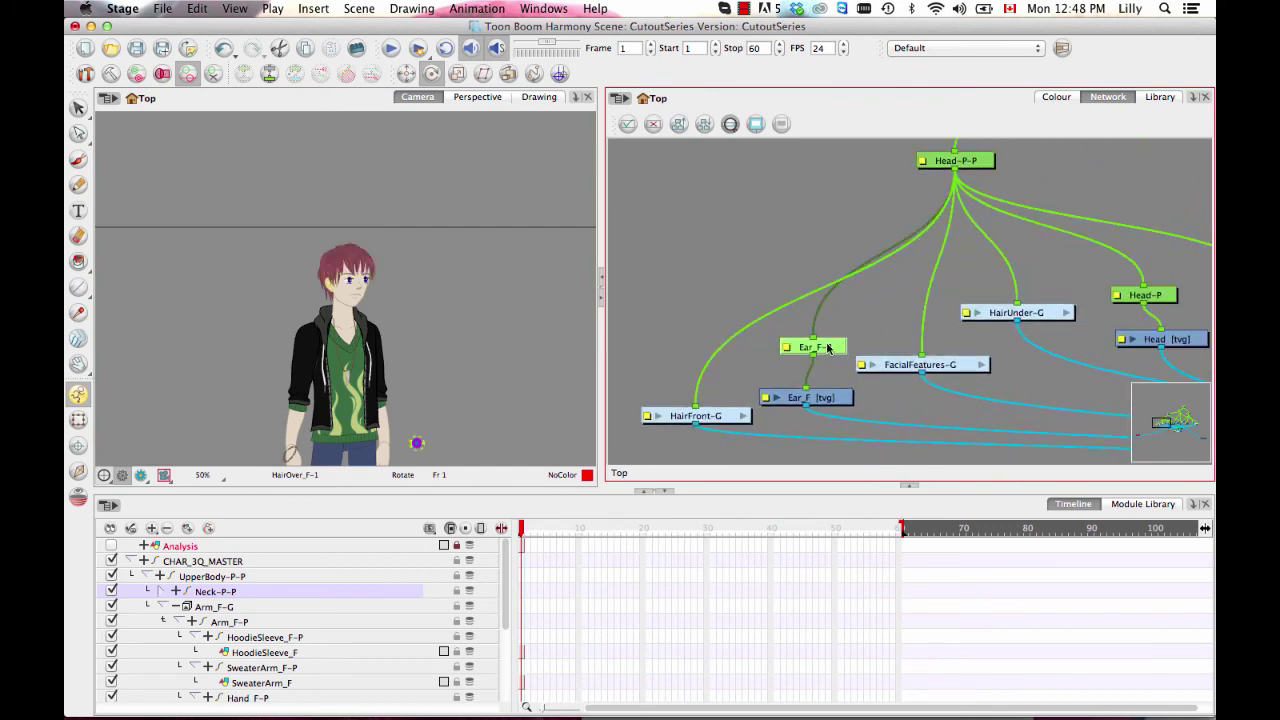
left_click(417, 443)
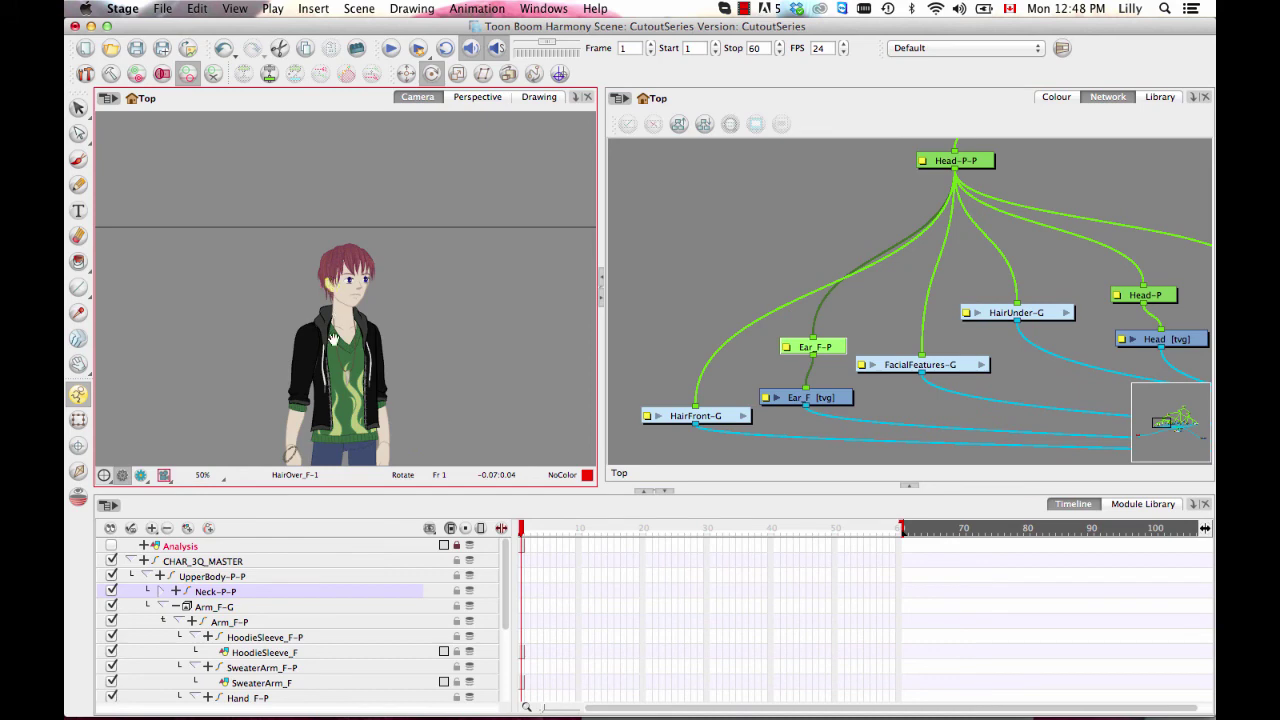
scroll(364, 385, "up", 1)
scroll(364, 385, "up", 2)
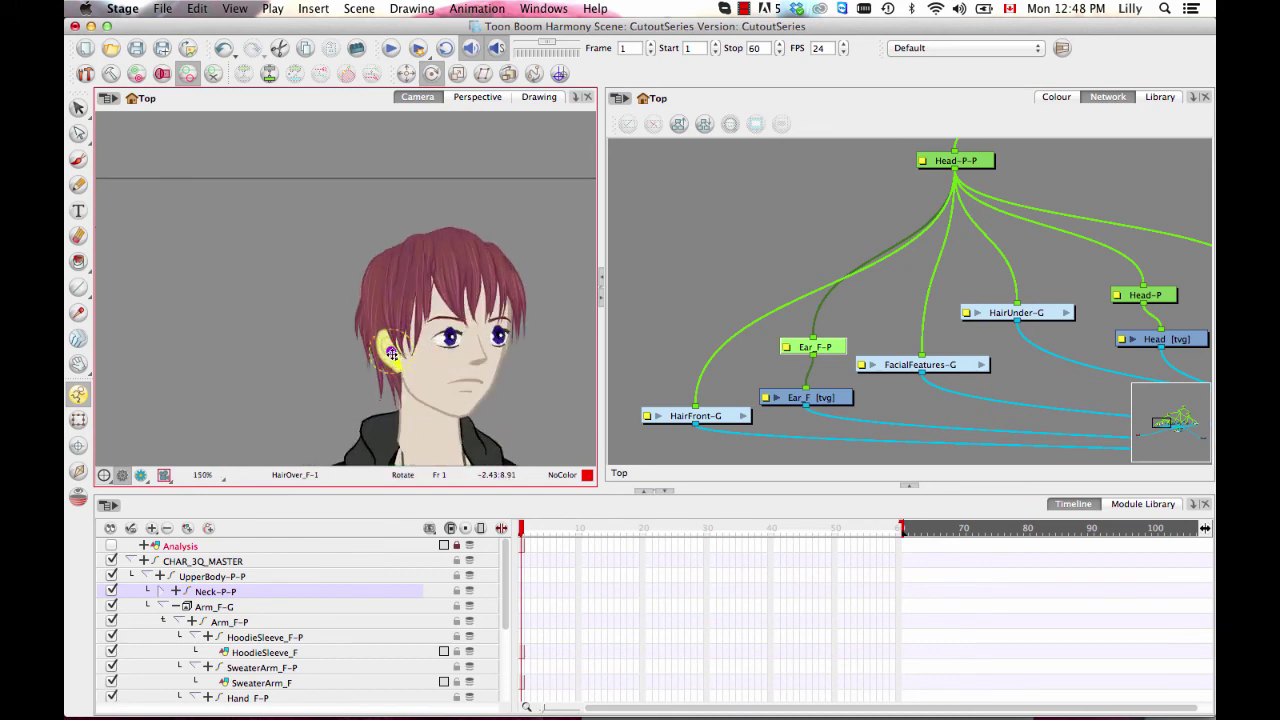
scroll(400, 357, "down", 1)
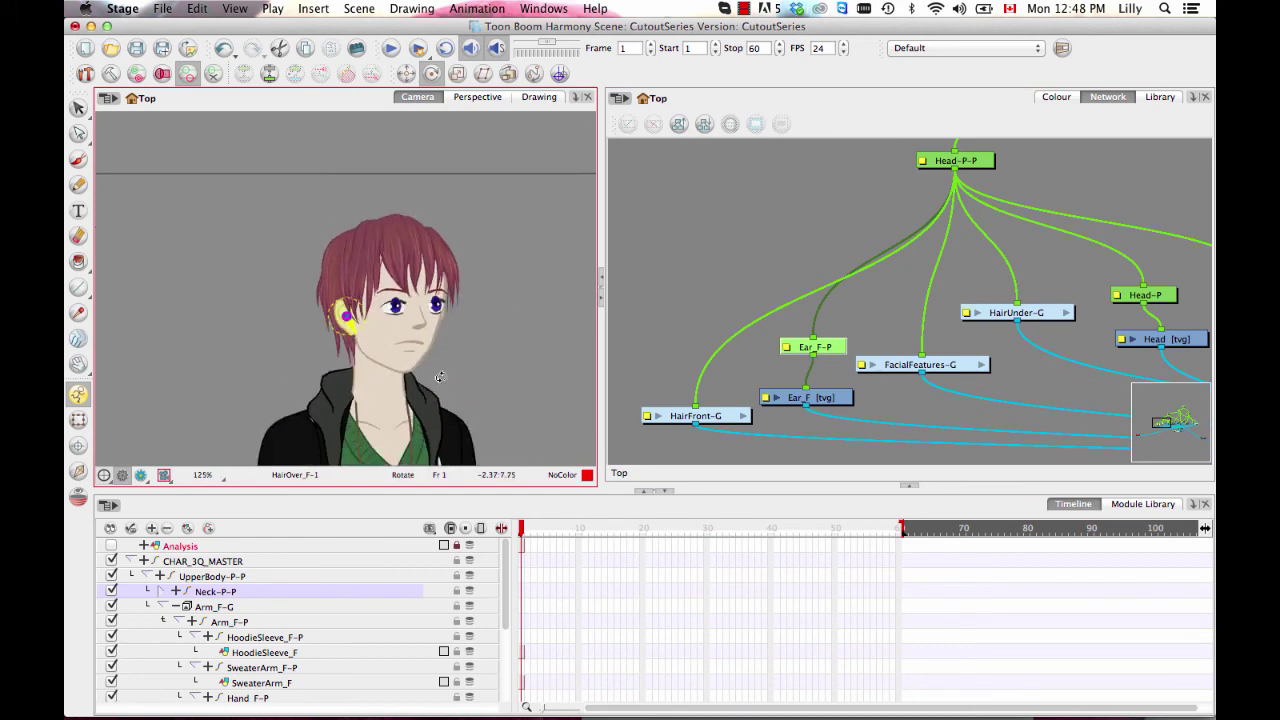
scroll(440, 377, "down", 4)
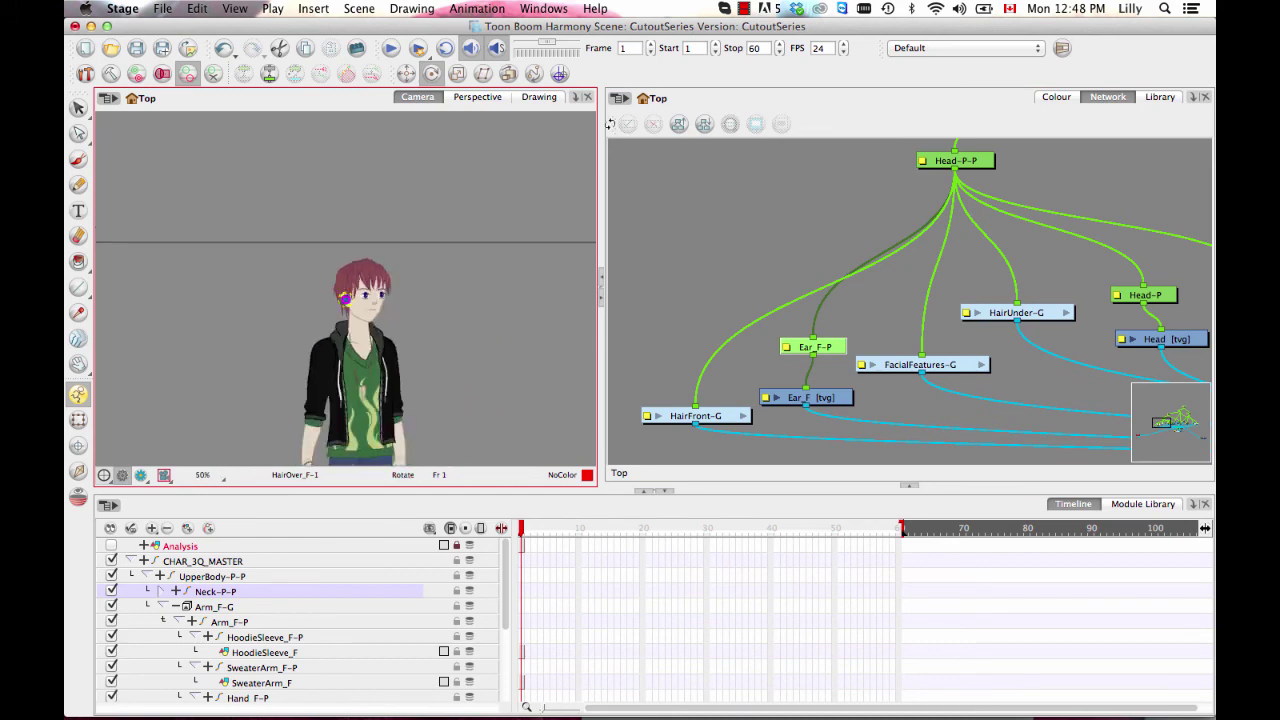
- Enter the FacialFeatures-G group and place the Nose-P peg's pivot on the character's nose
left_click_drag(966, 294, 922, 323)
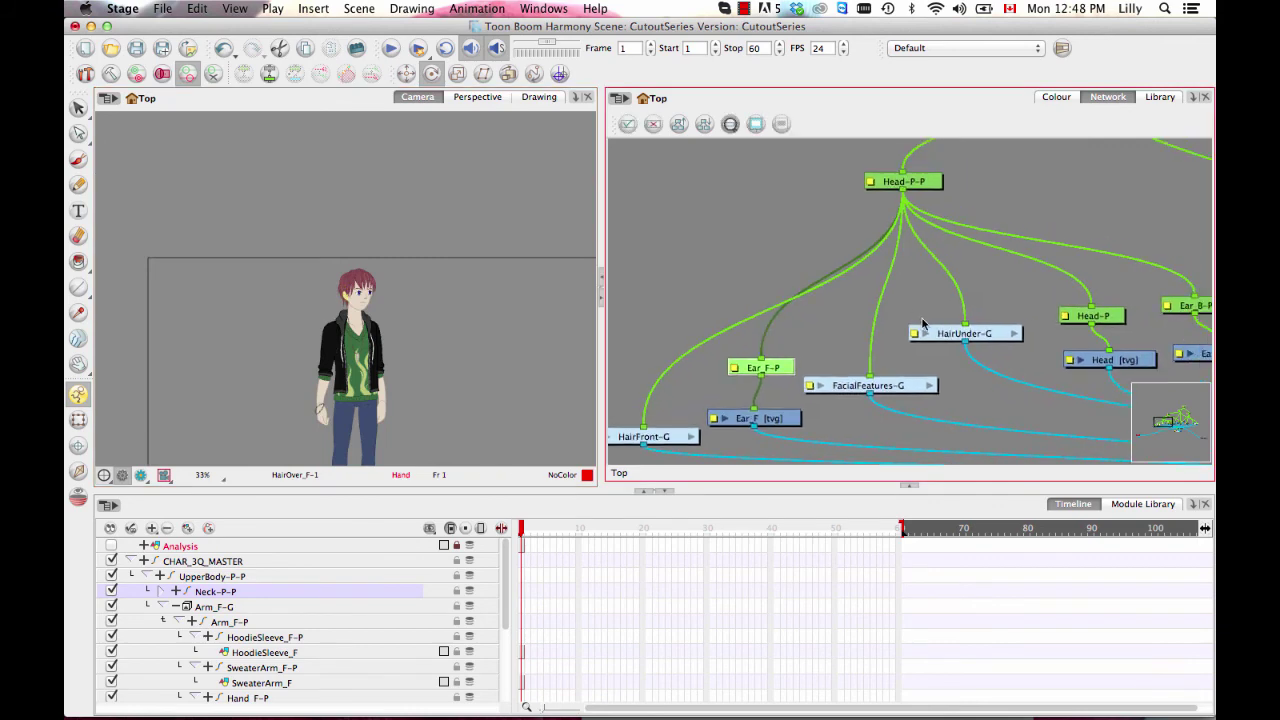
left_click(936, 388)
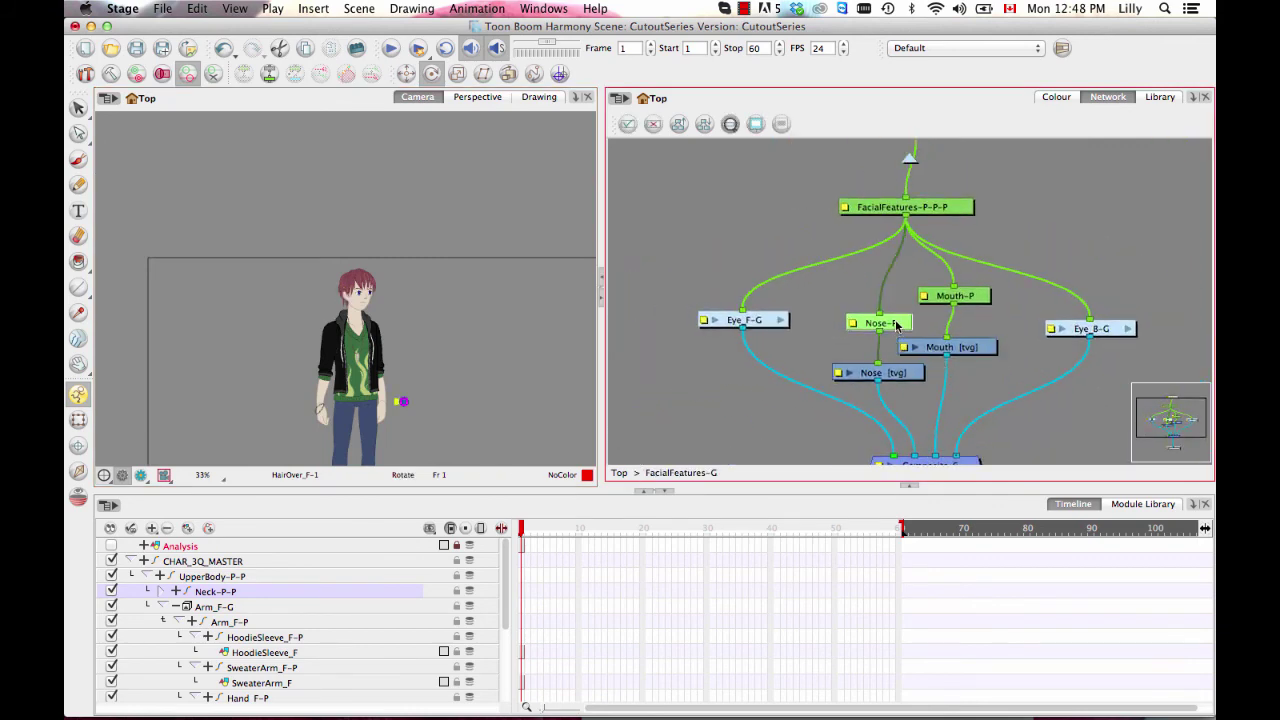
scroll(440, 390, "up", 2)
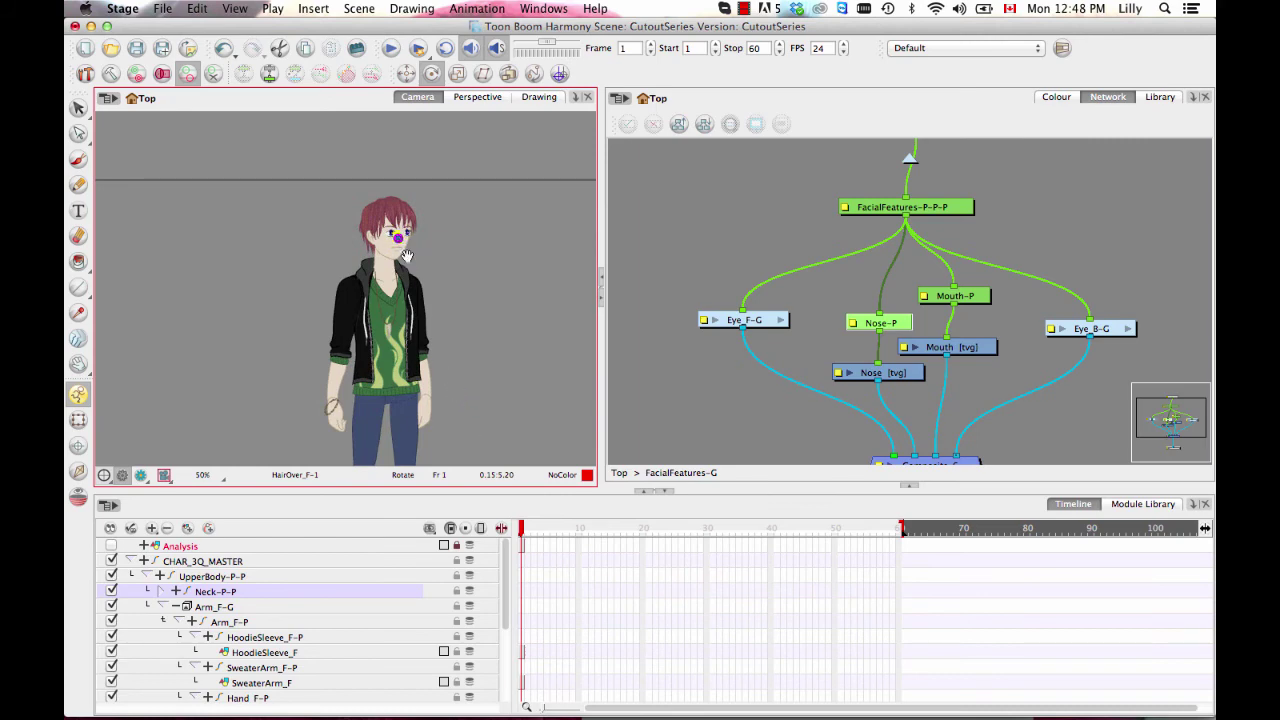
scroll(400, 245, "up", 3)
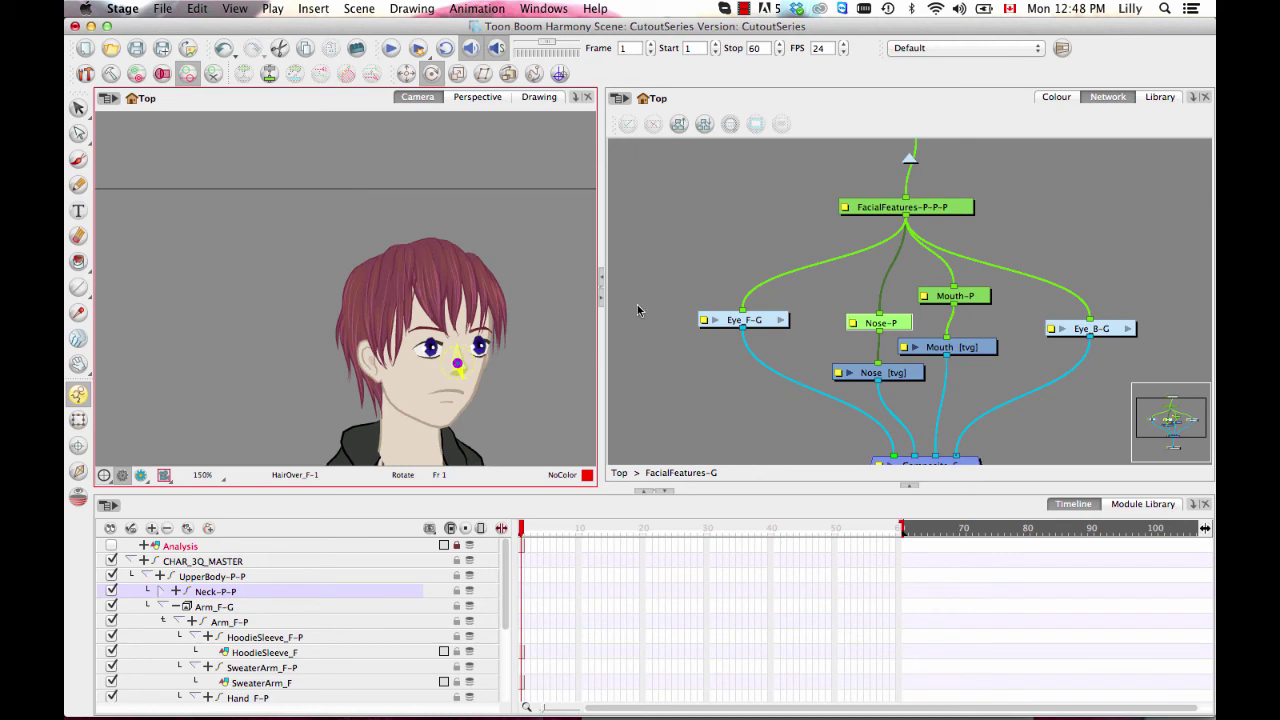
- Place the Mouth-P peg's pivot at the centre of the character's mouth
left_click(973, 288)
scroll(480, 375, "down", 4)
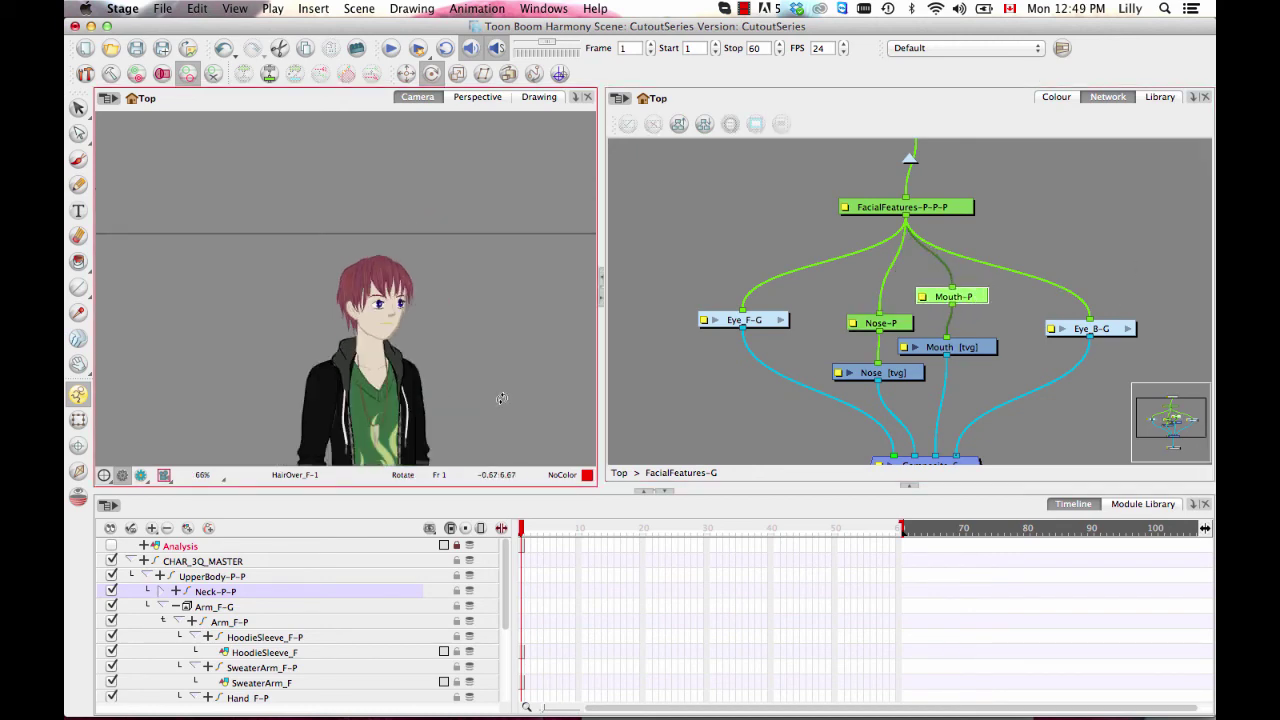
left_click_drag(490, 417, 435, 239)
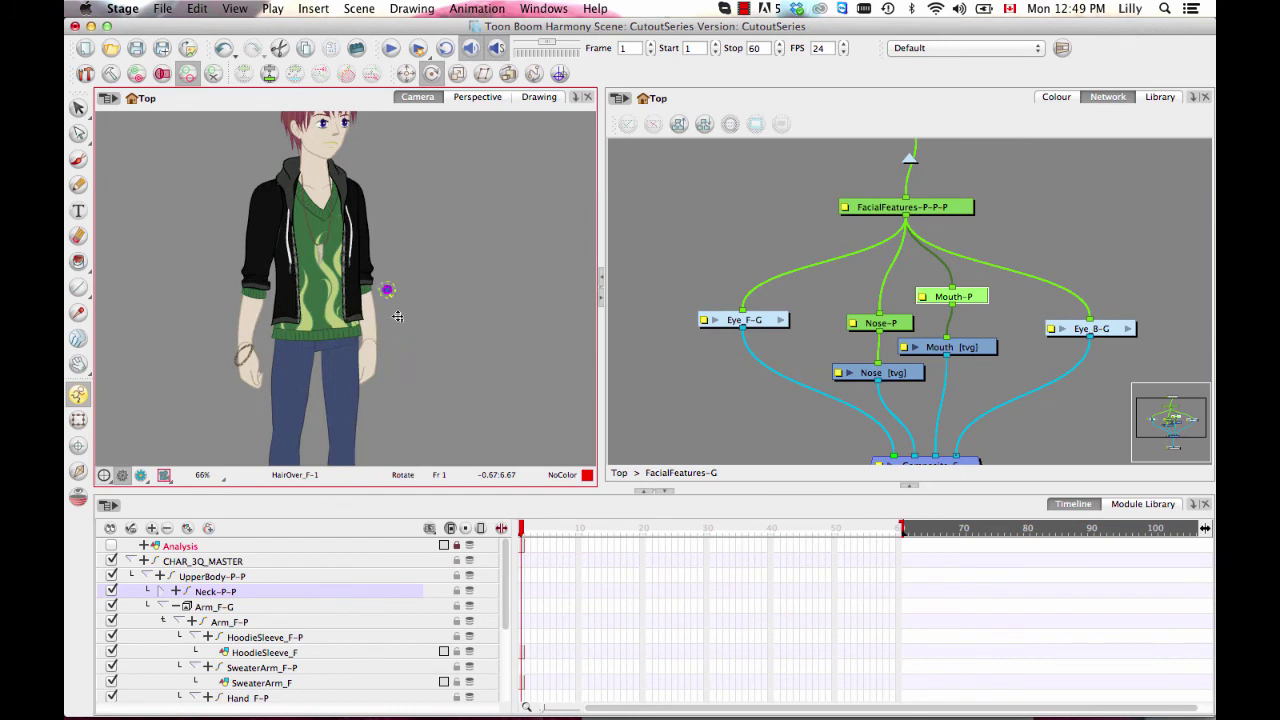
scroll(335, 190, "up", 3)
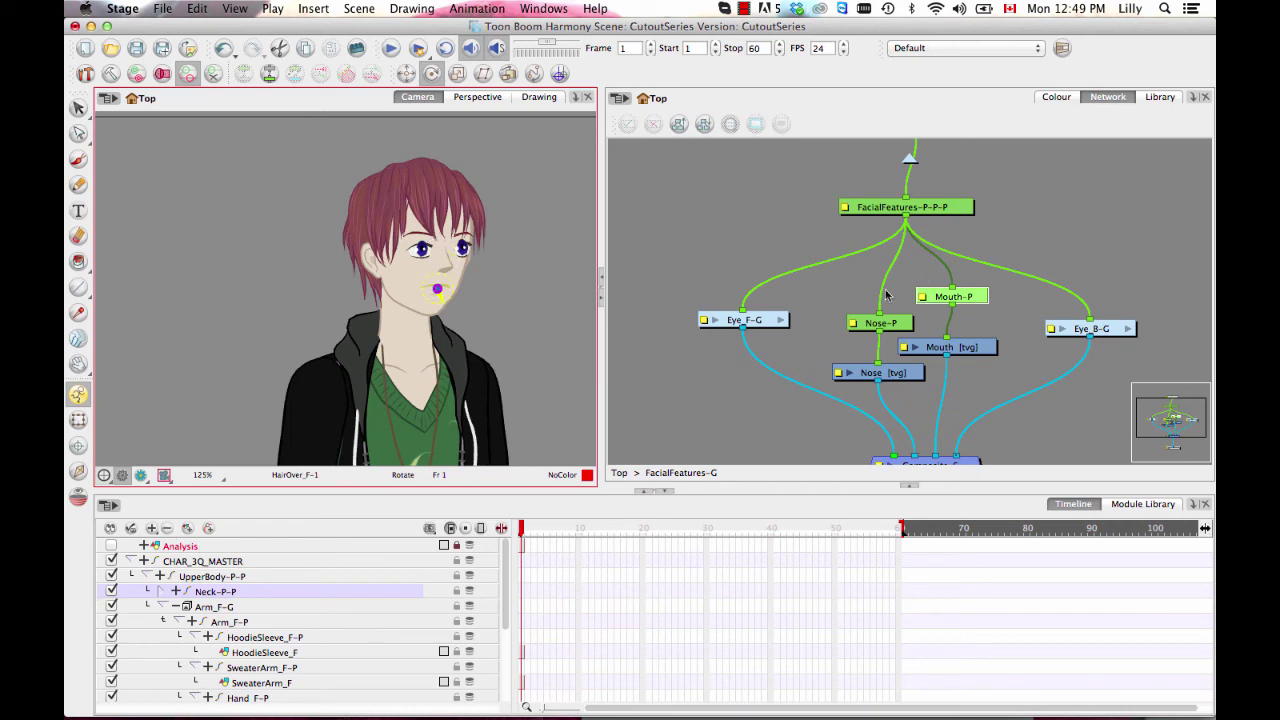
- Enter the Eye_F-G group and place the Eyebrow_F-P peg's pivot on the character's front eyebrow
left_click(782, 320)
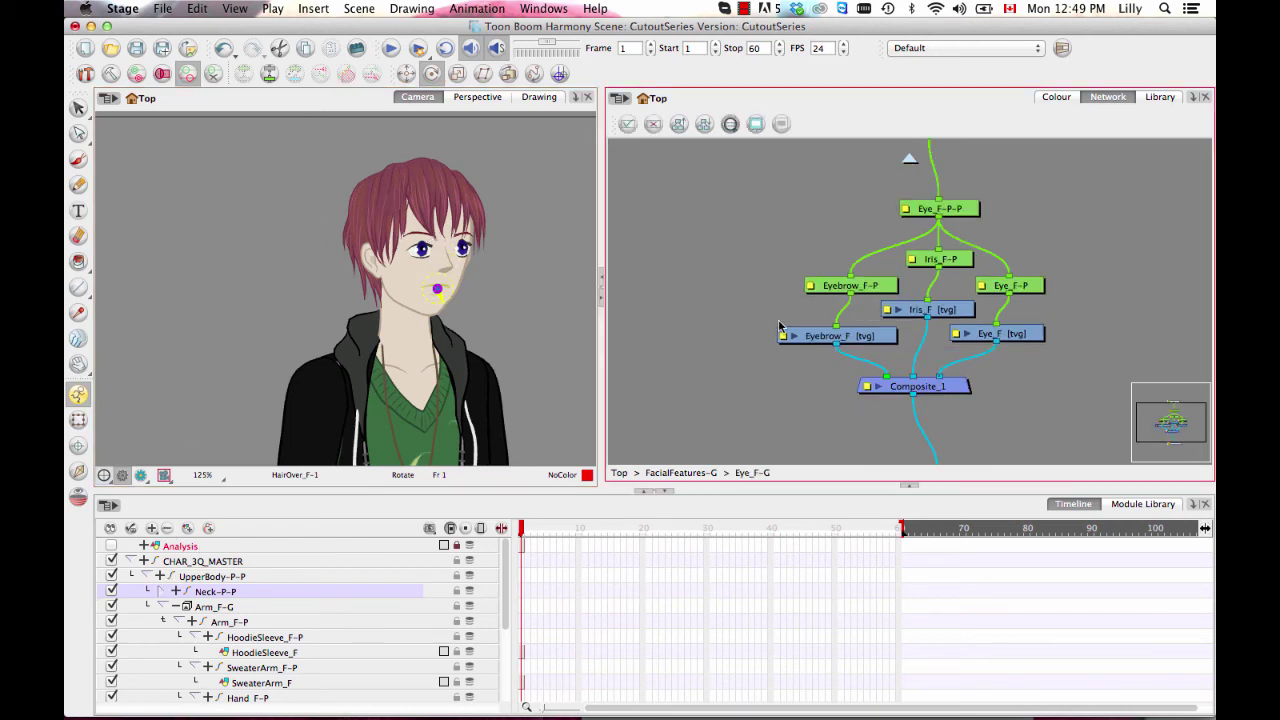
left_click(881, 285)
scroll(470, 320, "down", 4)
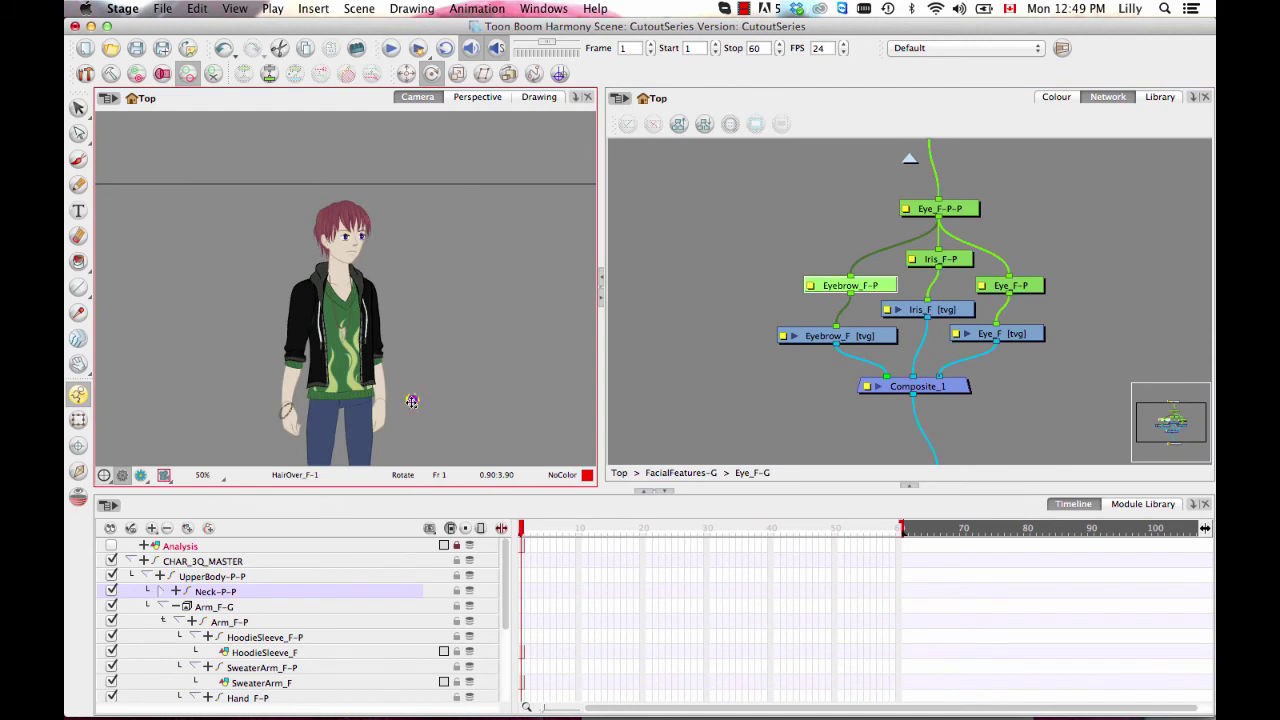
left_click_drag(382, 306, 407, 401)
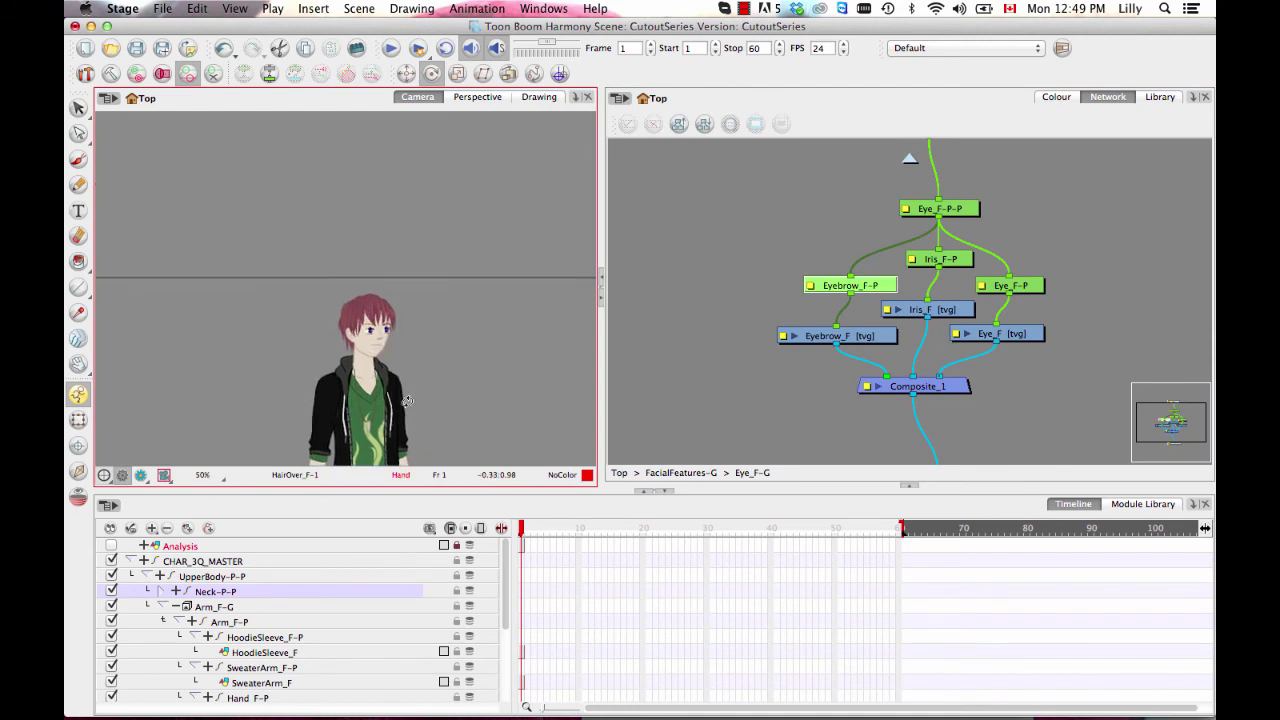
scroll(407, 401, "up", 5)
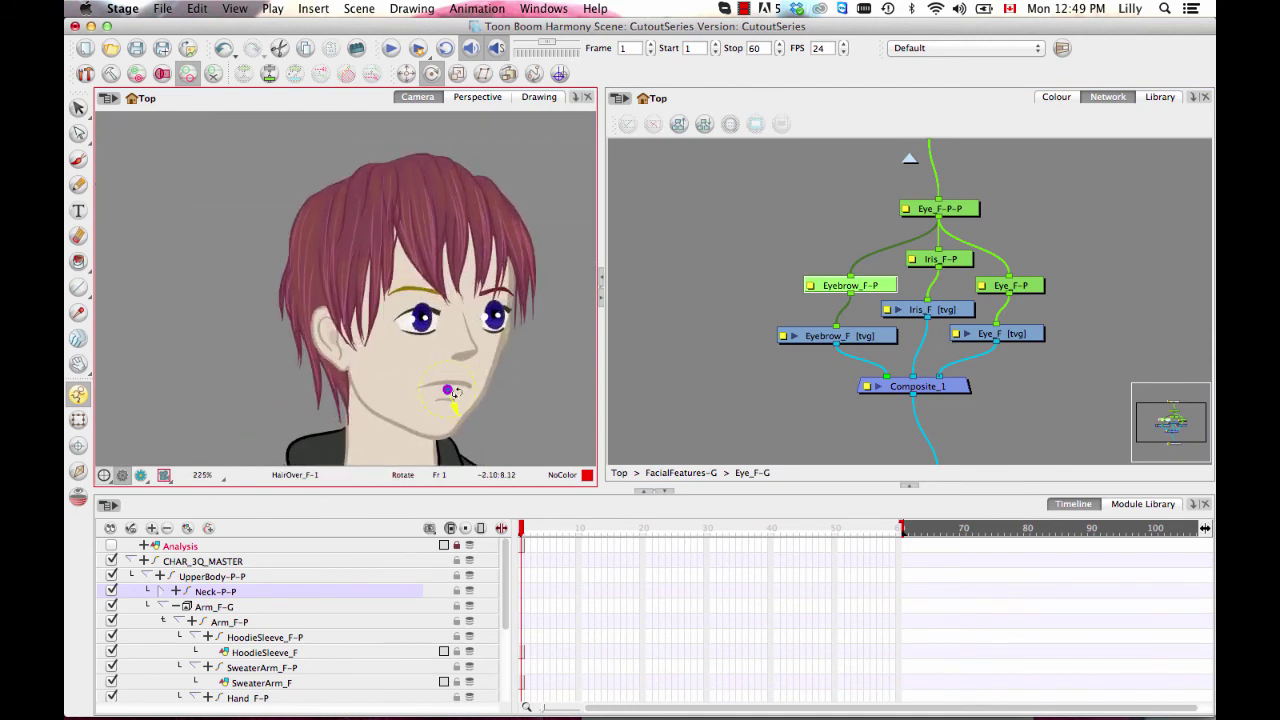
scroll(447, 390, "up", 1)
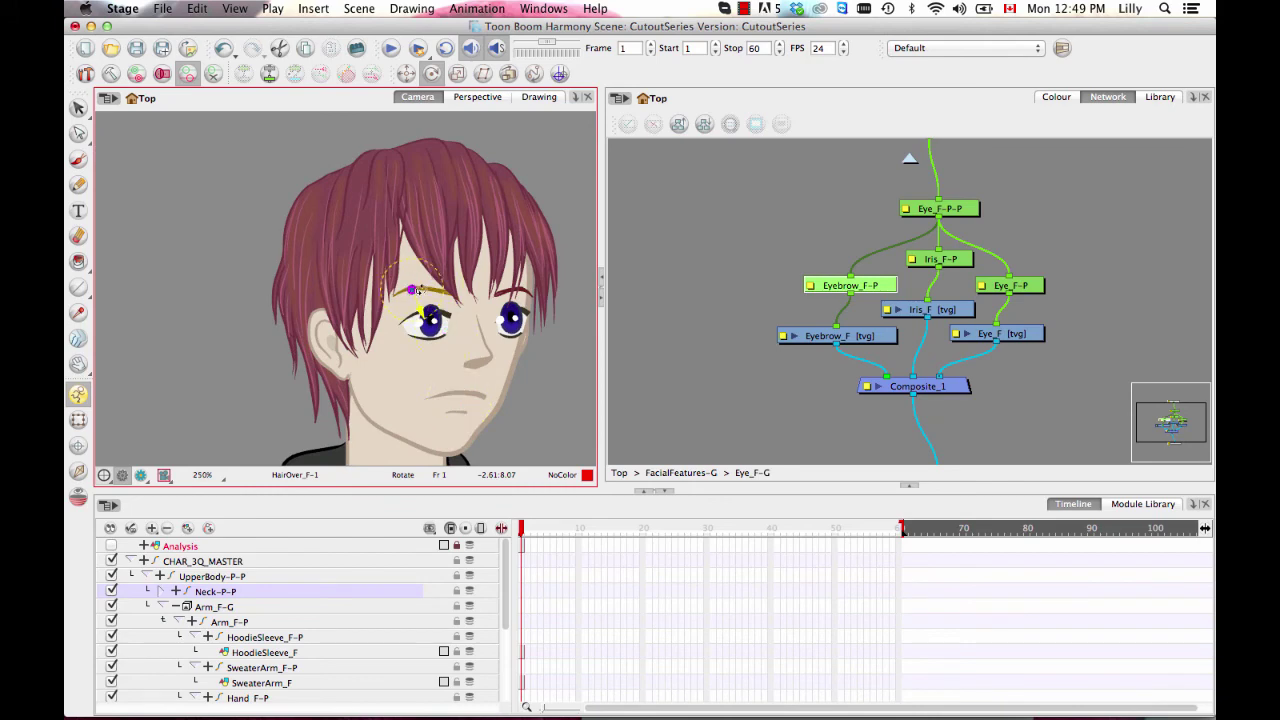
- Place the Iris_F-P peg's pivot on the iris of the character's front eye
left_click(953, 263)
left_click_drag(464, 378, 316, 212)
scroll(400, 251, "down", 1)
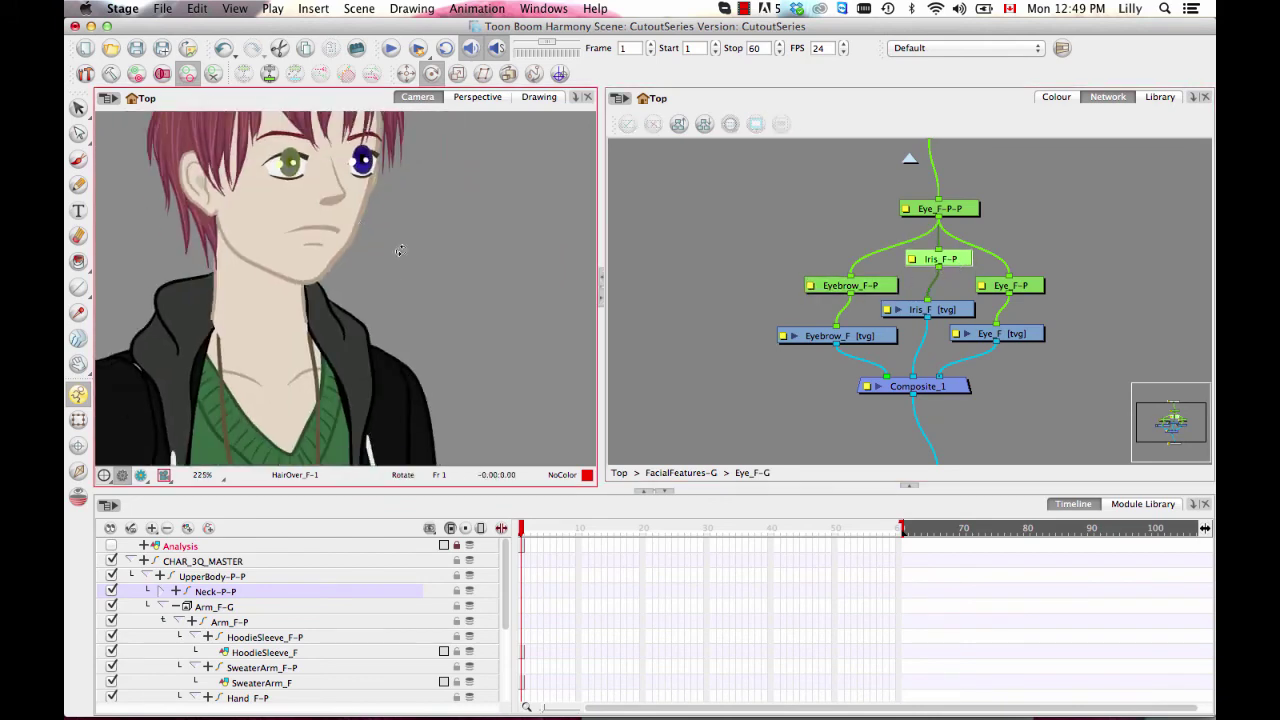
scroll(399, 251, "down", 5)
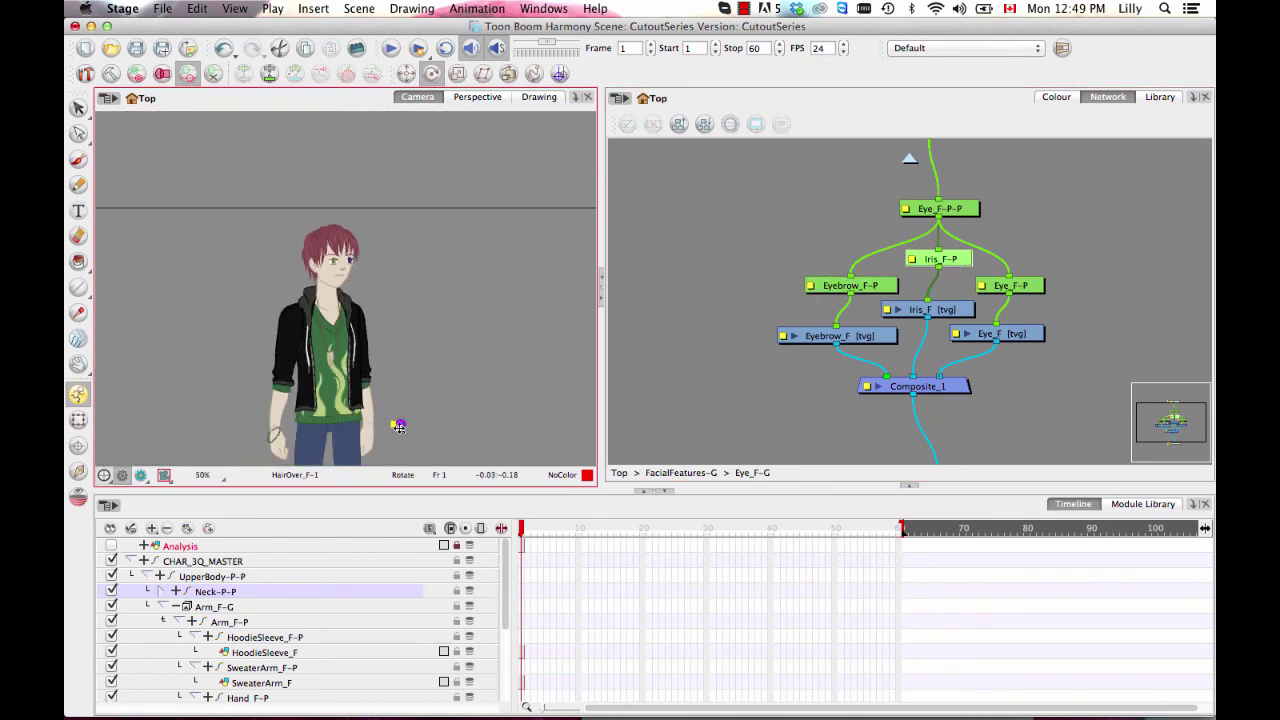
scroll(414, 424, "up", 3)
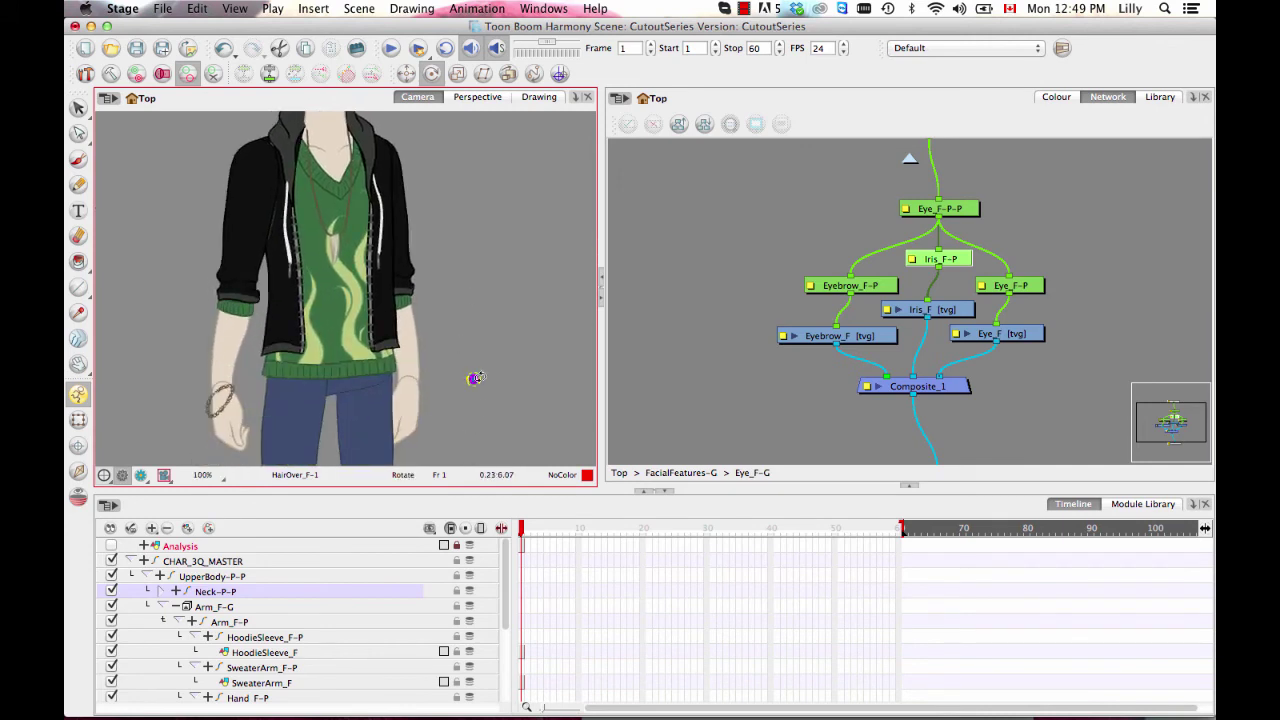
left_click_drag(367, 213, 457, 372)
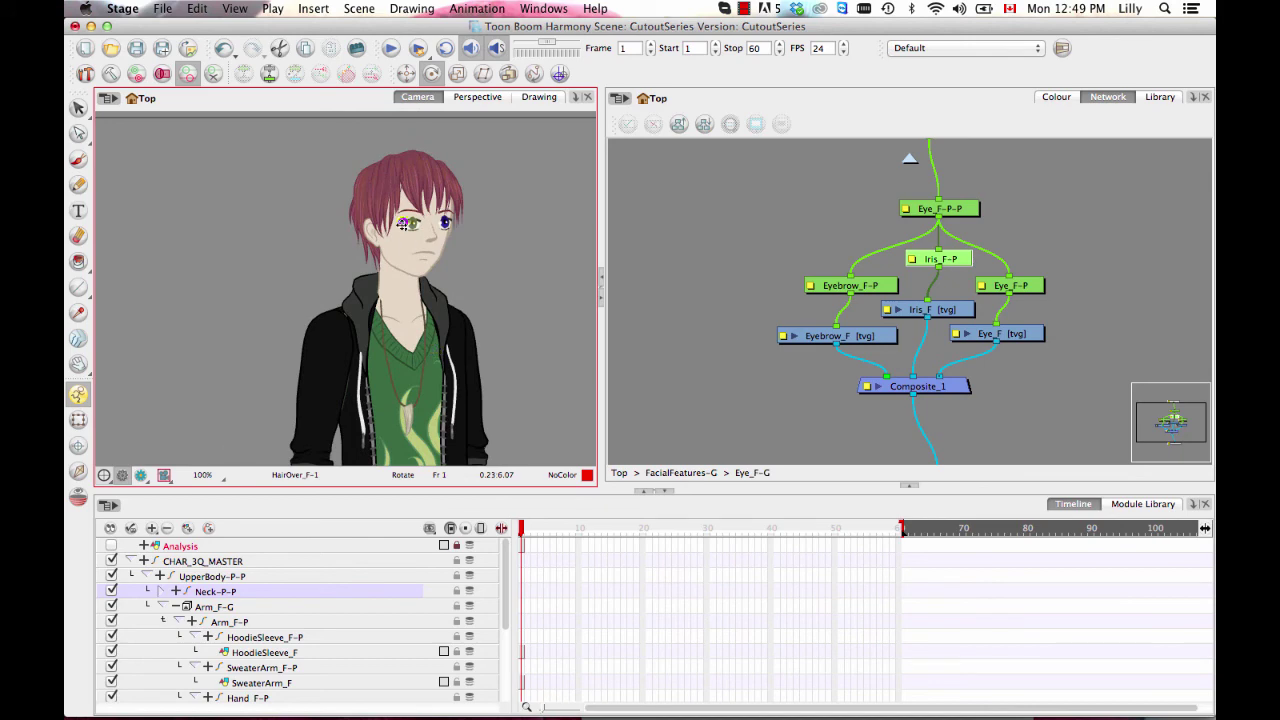
scroll(432, 352, "up", 3)
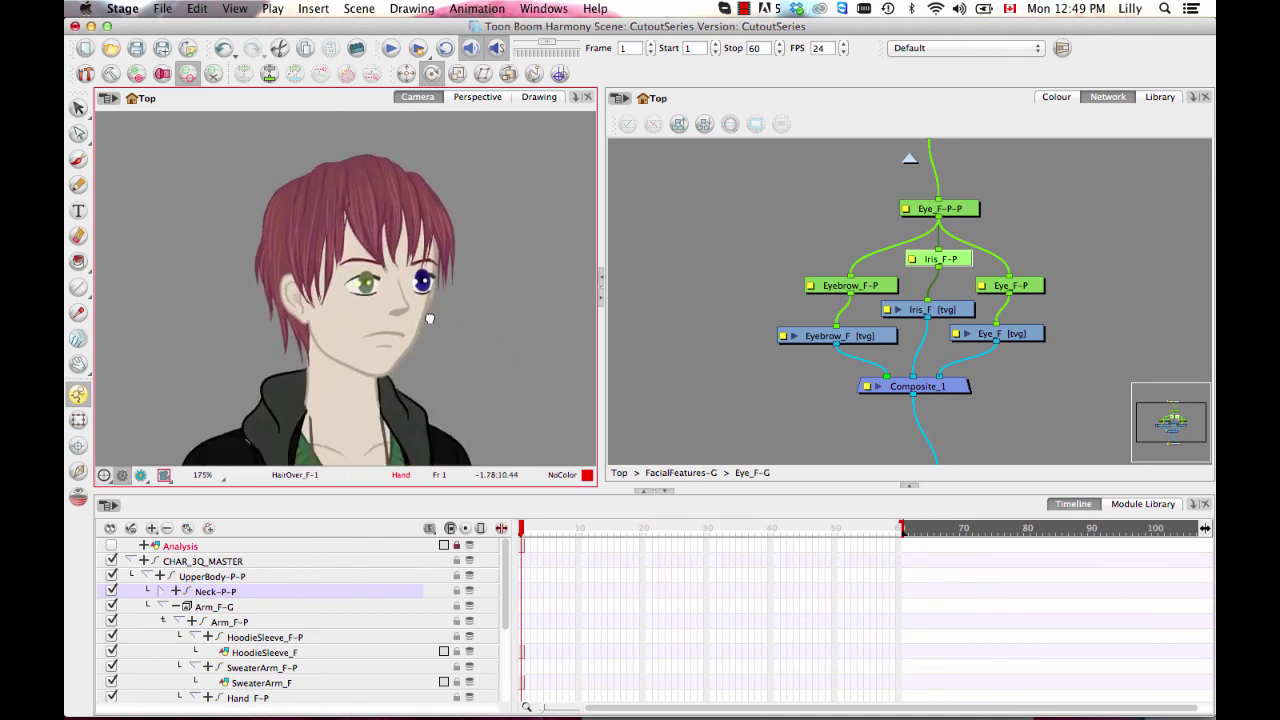
scroll(430, 318, "up", 5)
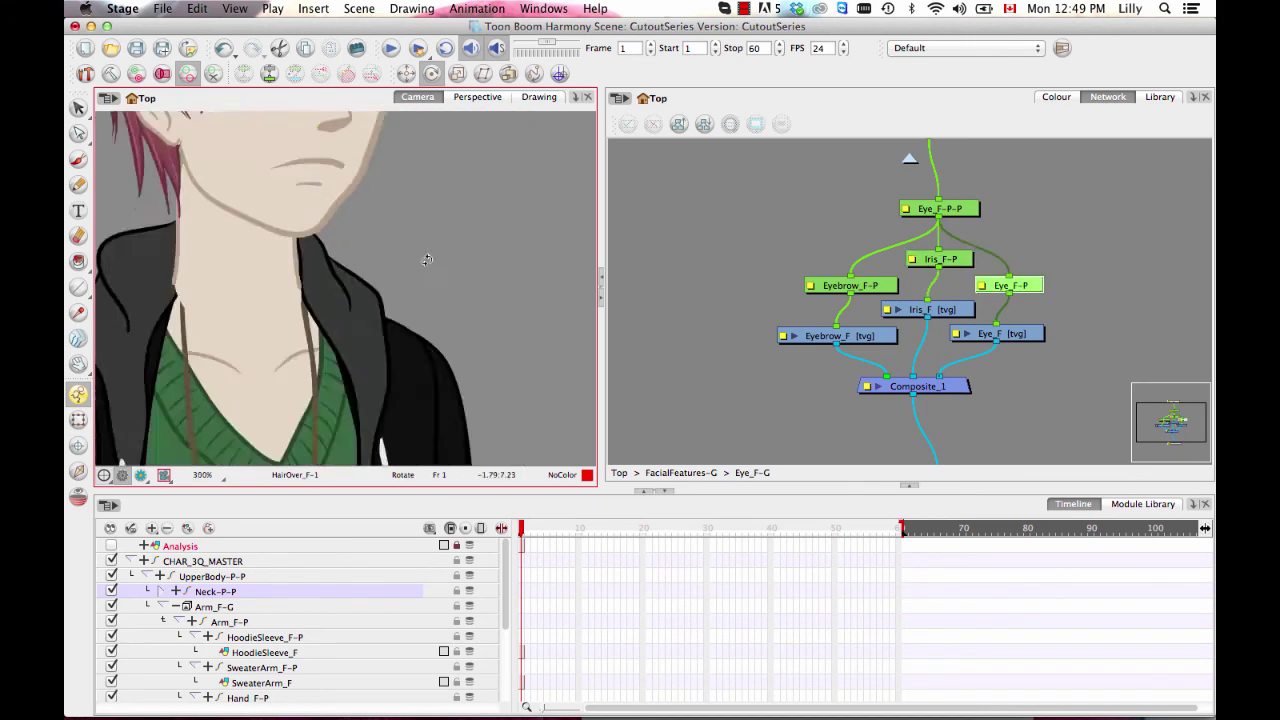
- Place the Eye_F-P peg's pivot on the front eye and the Eyebrow_B-P peg's pivot, inside Eye_B-G, on the back eyebrow
scroll(428, 259, "down", 8)
scroll(409, 323, "down", 3)
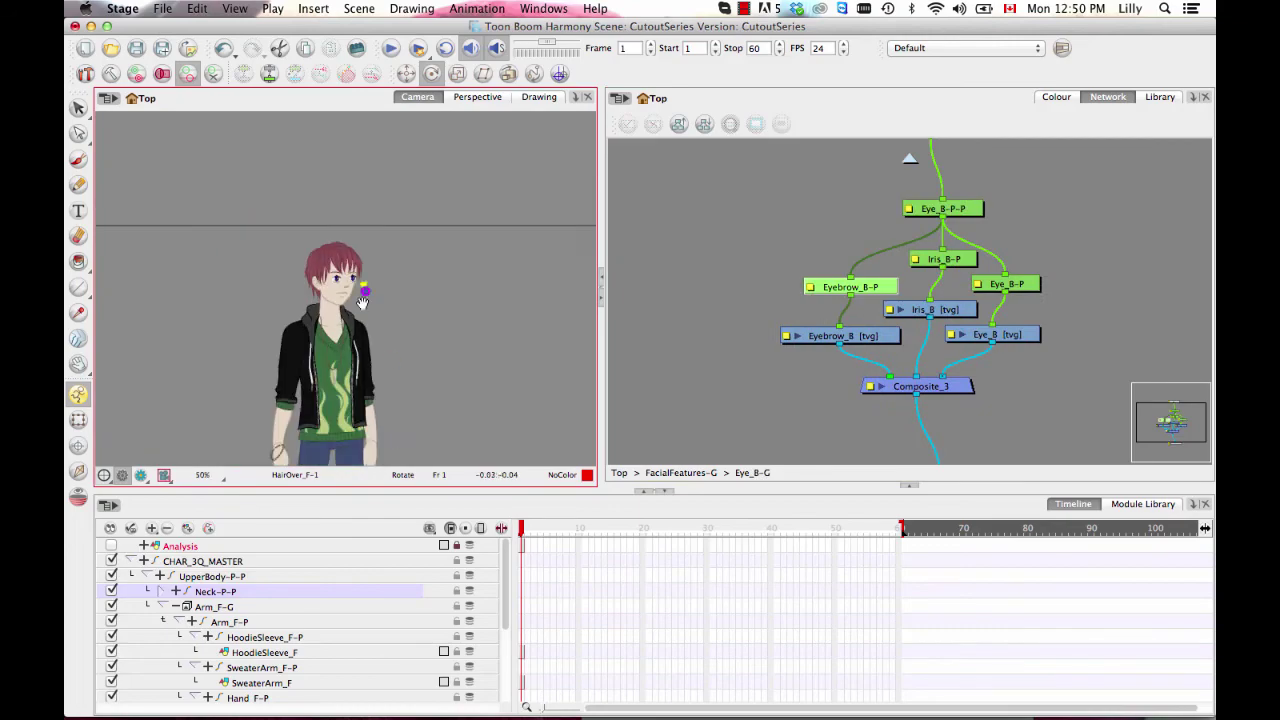
scroll(419, 369, "up", 3)
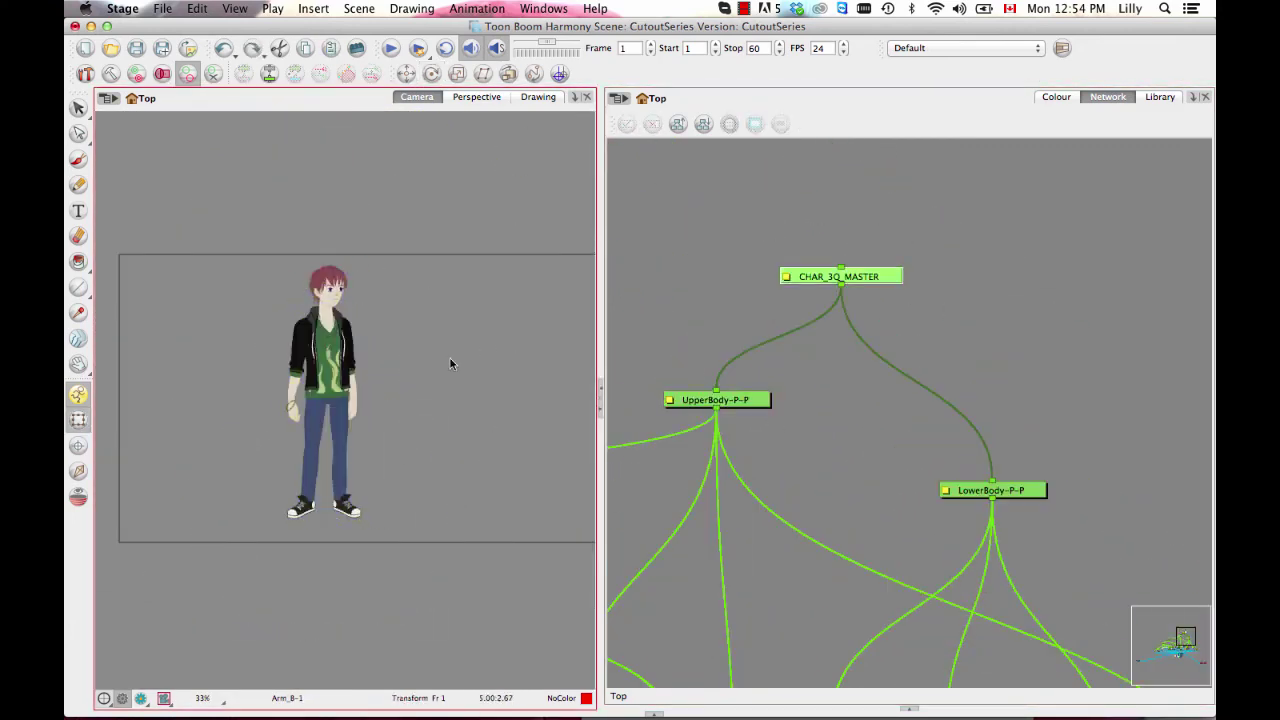
- Select the shoes, shoe tongues and legs one after another on the character to check where their pivots sit
left_click(450, 361)
key("space")
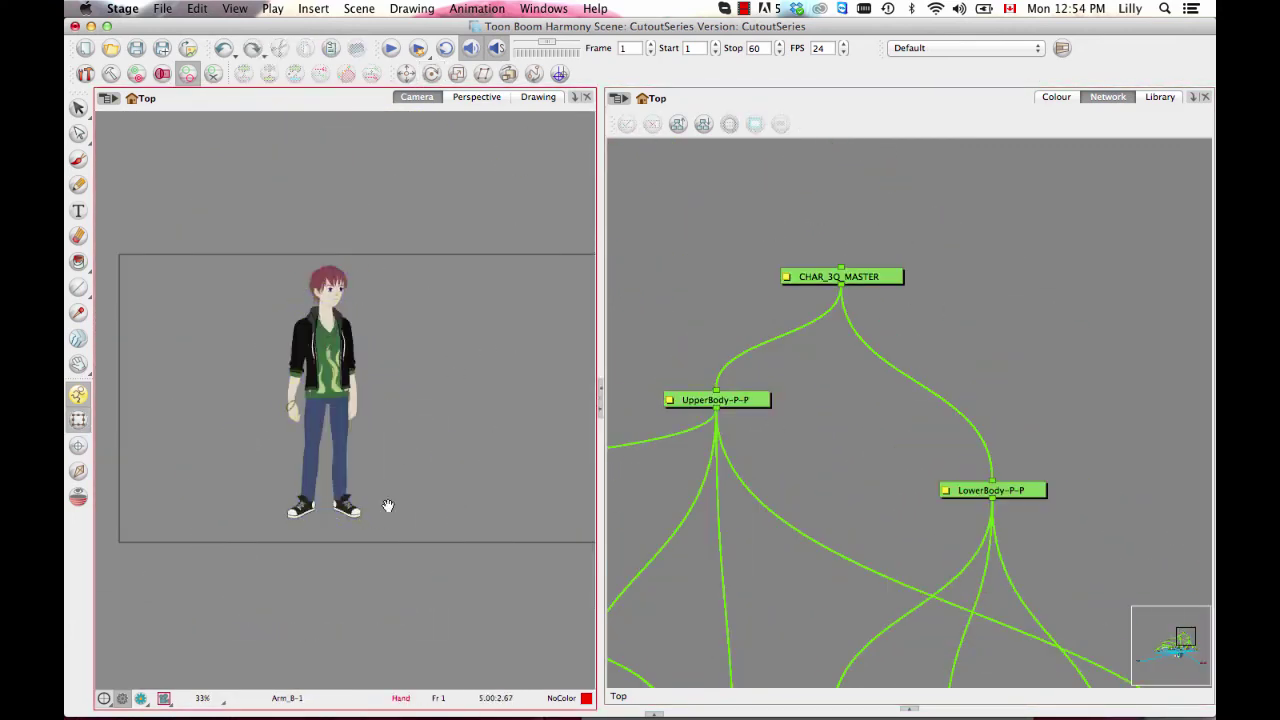
left_click_drag(388, 505, 412, 552)
key("2")
key("2")
key("space")
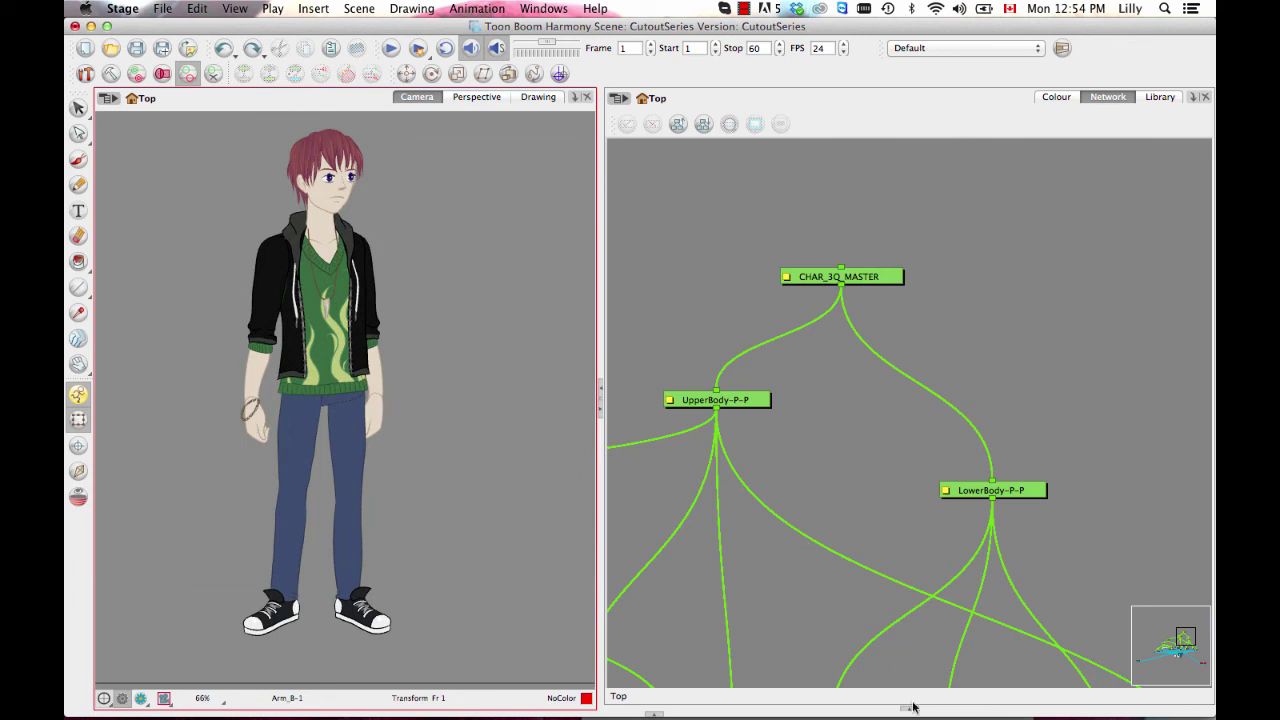
left_click(294, 612)
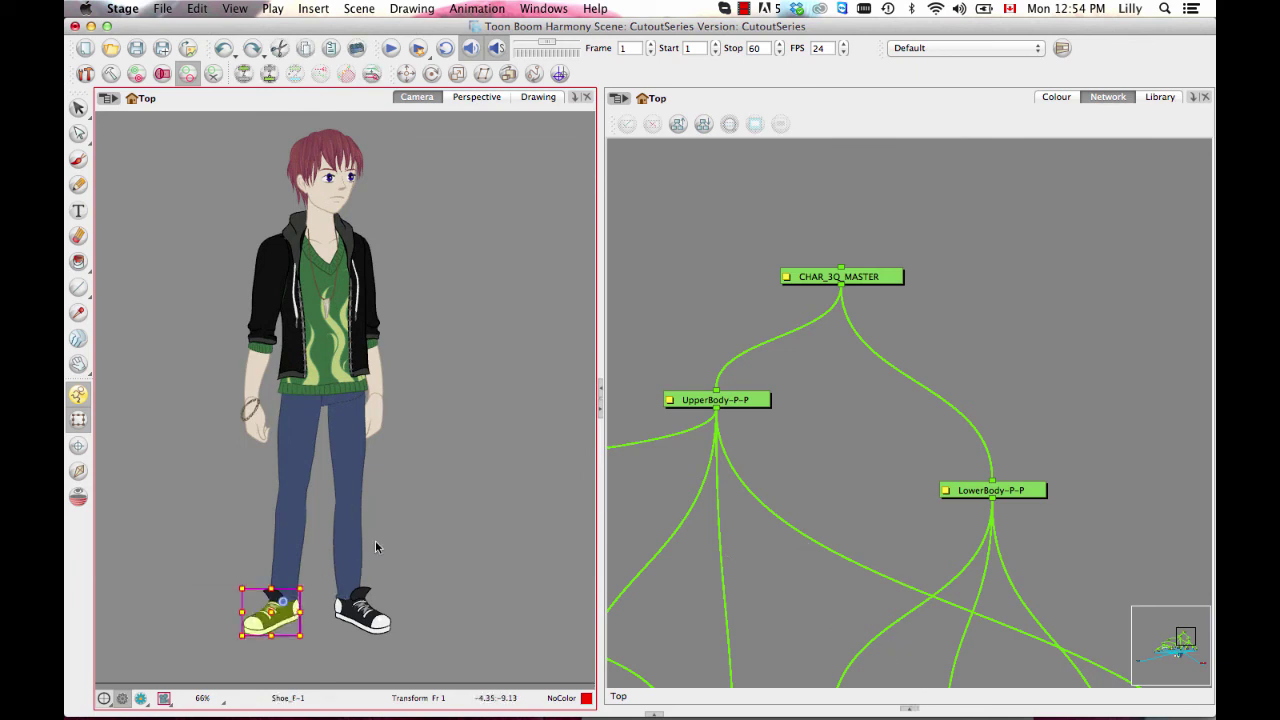
left_click(368, 624)
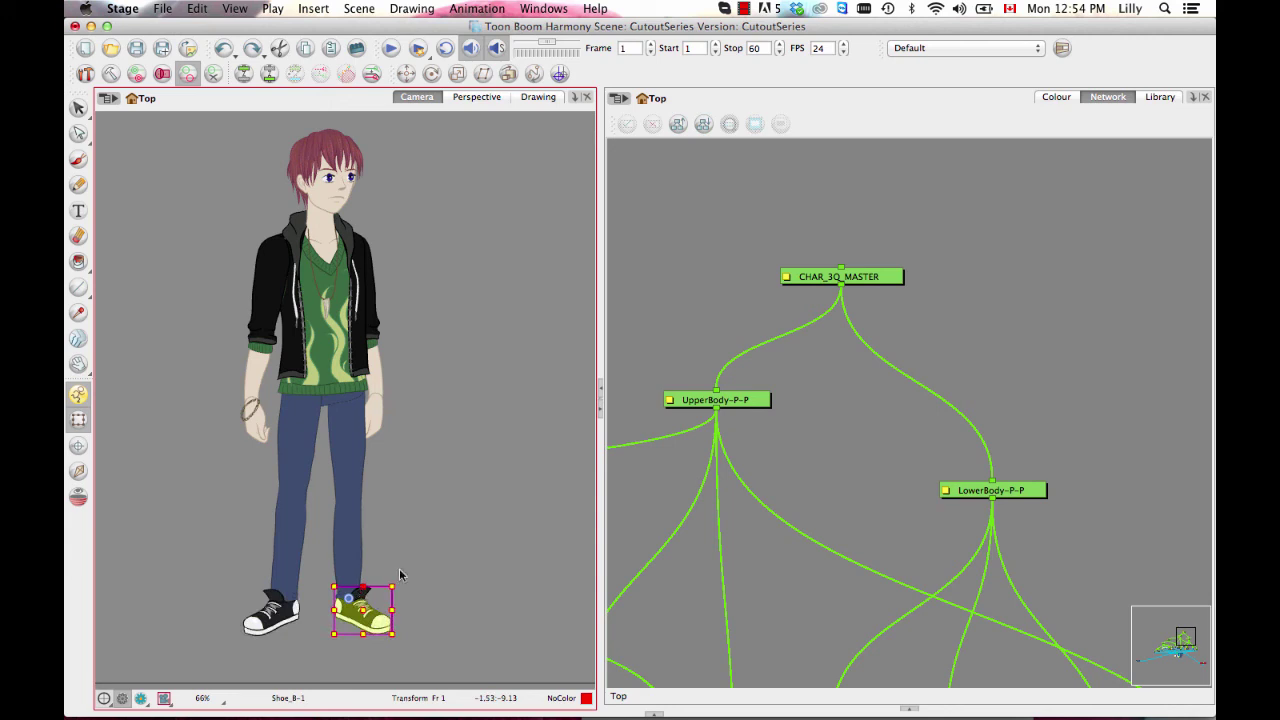
left_click(428, 534)
left_click(382, 592)
left_click(270, 600)
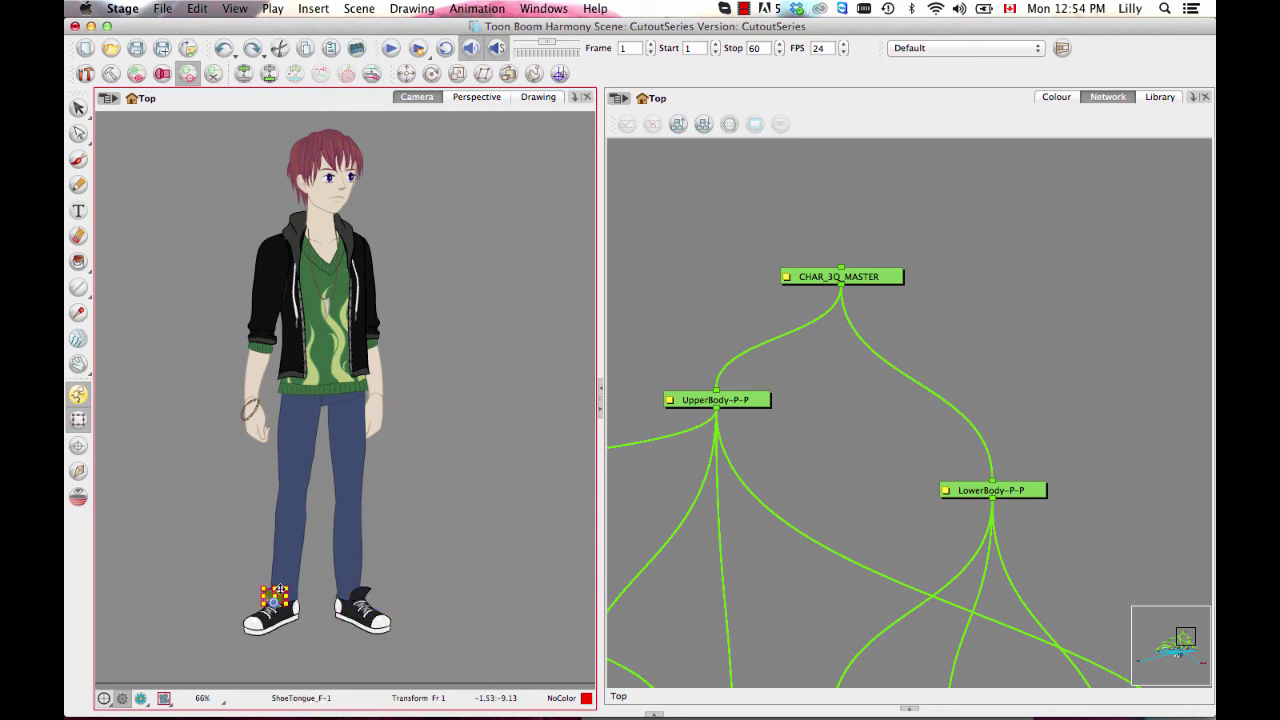
left_click(343, 545)
left_click(302, 488)
- Check the pivots of the back hoodie sleeve, the torso clothing pieces and the front hand by selecting each part
left_click(380, 333)
left_click(373, 312)
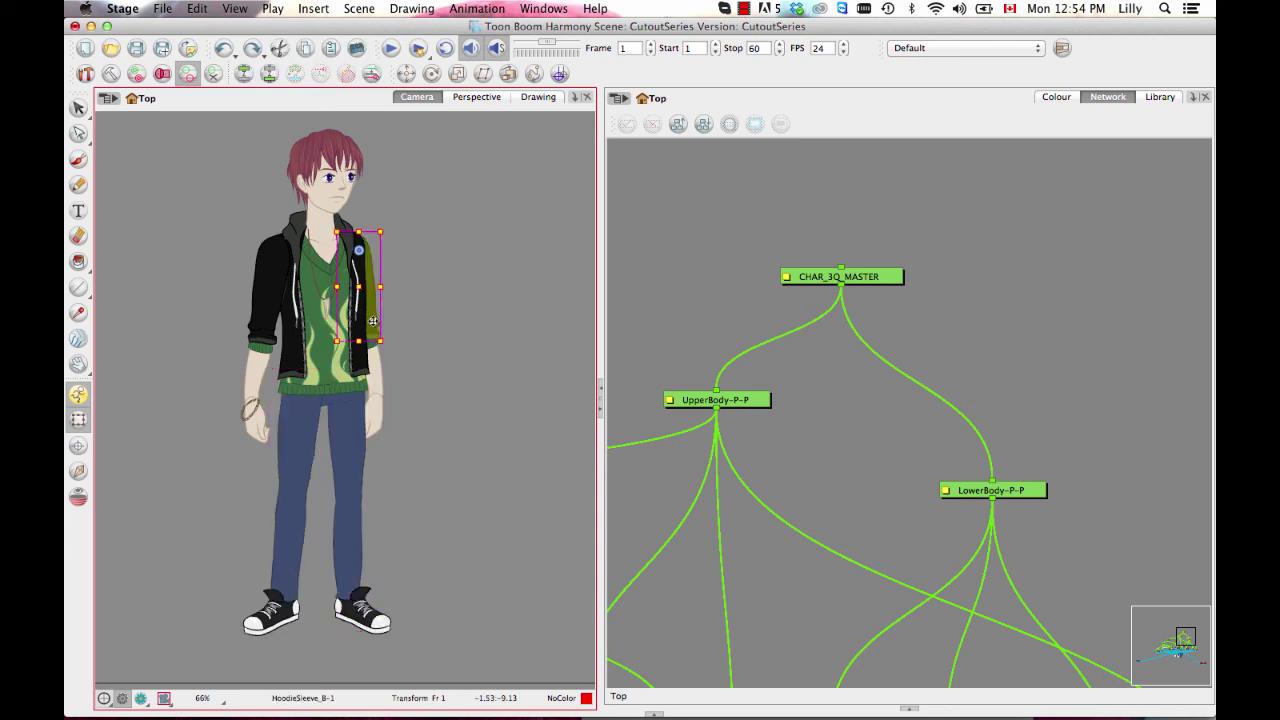
left_click(360, 345)
left_click(332, 386)
left_click(300, 361)
left_click(265, 436)
left_click(211, 422)
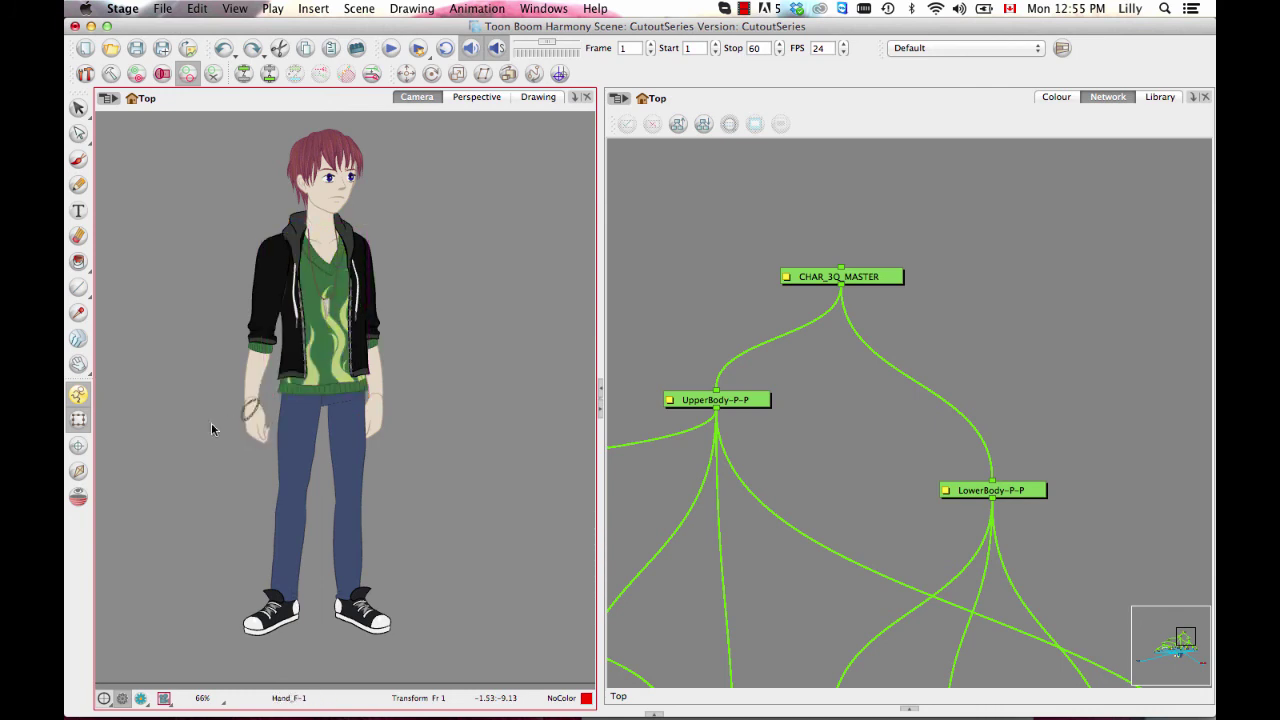
- Check the pivots of the bracelet, front arm, sweater sleeve, hoodie sleeve and front jacket panel up close
scroll(250, 422, "up", 3)
left_click(216, 448)
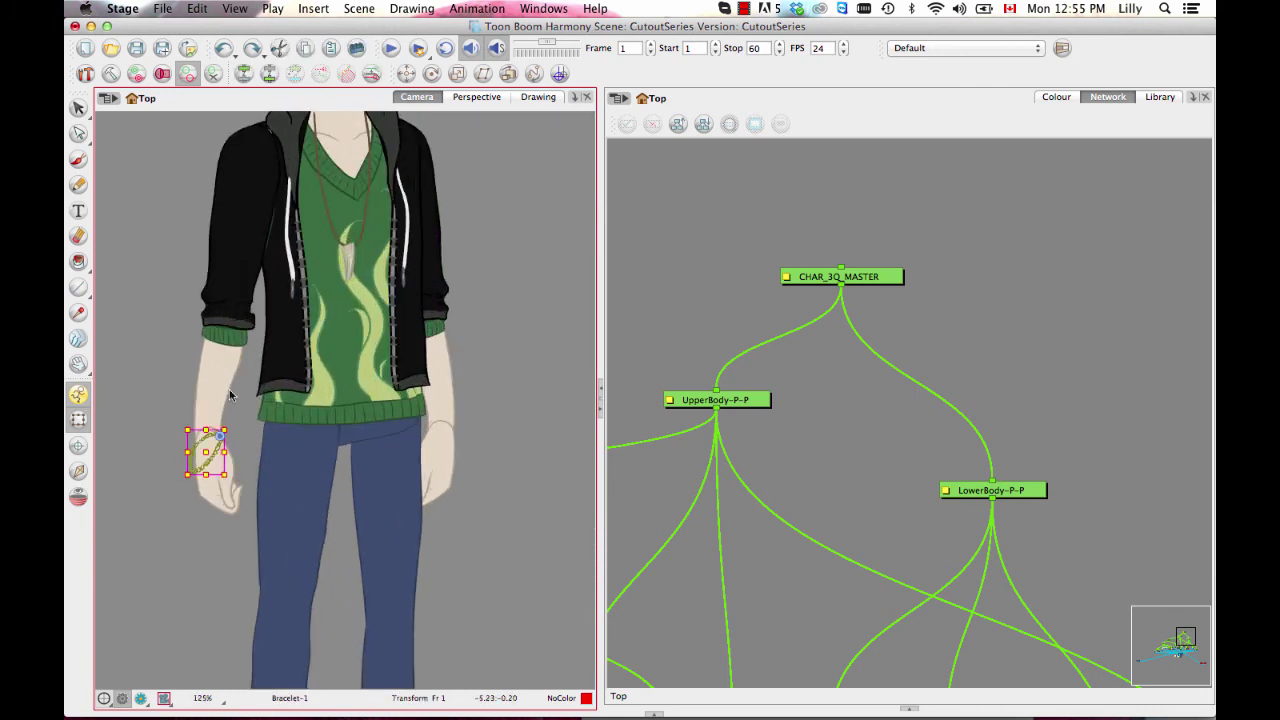
left_click(230, 360)
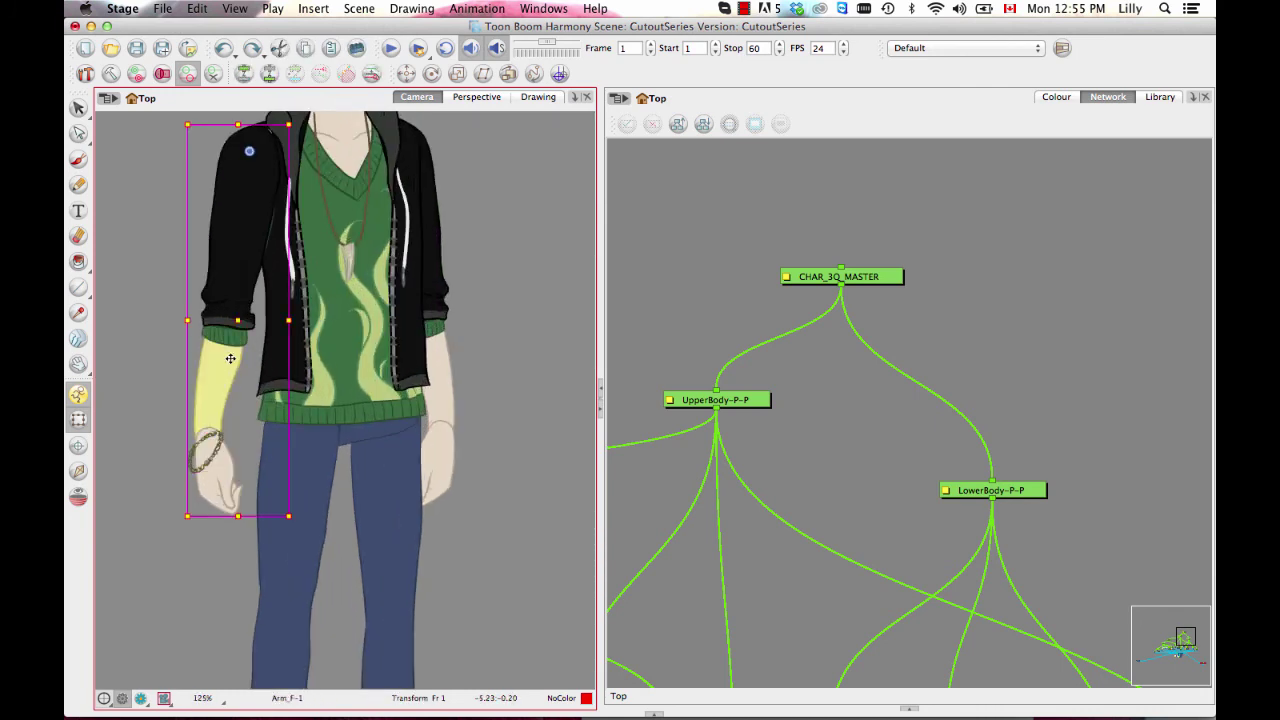
left_click(232, 336)
left_click(233, 305)
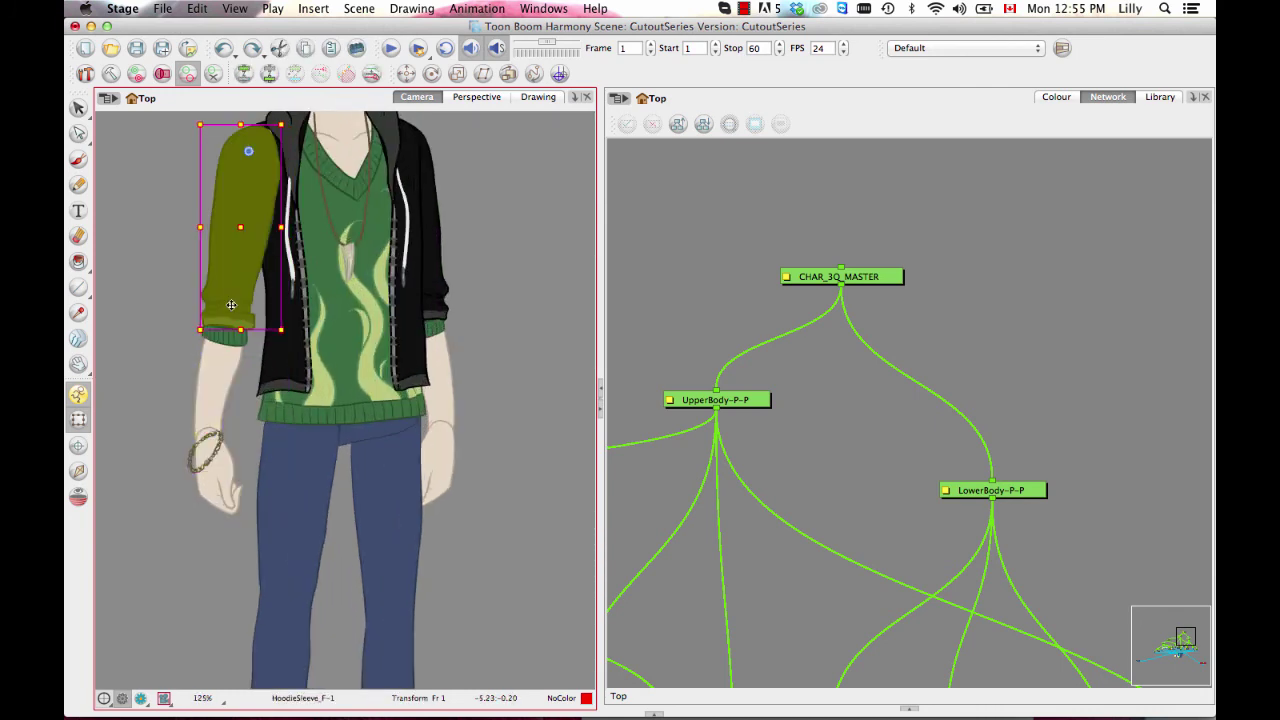
left_click_drag(354, 339, 338, 365)
left_click(267, 382)
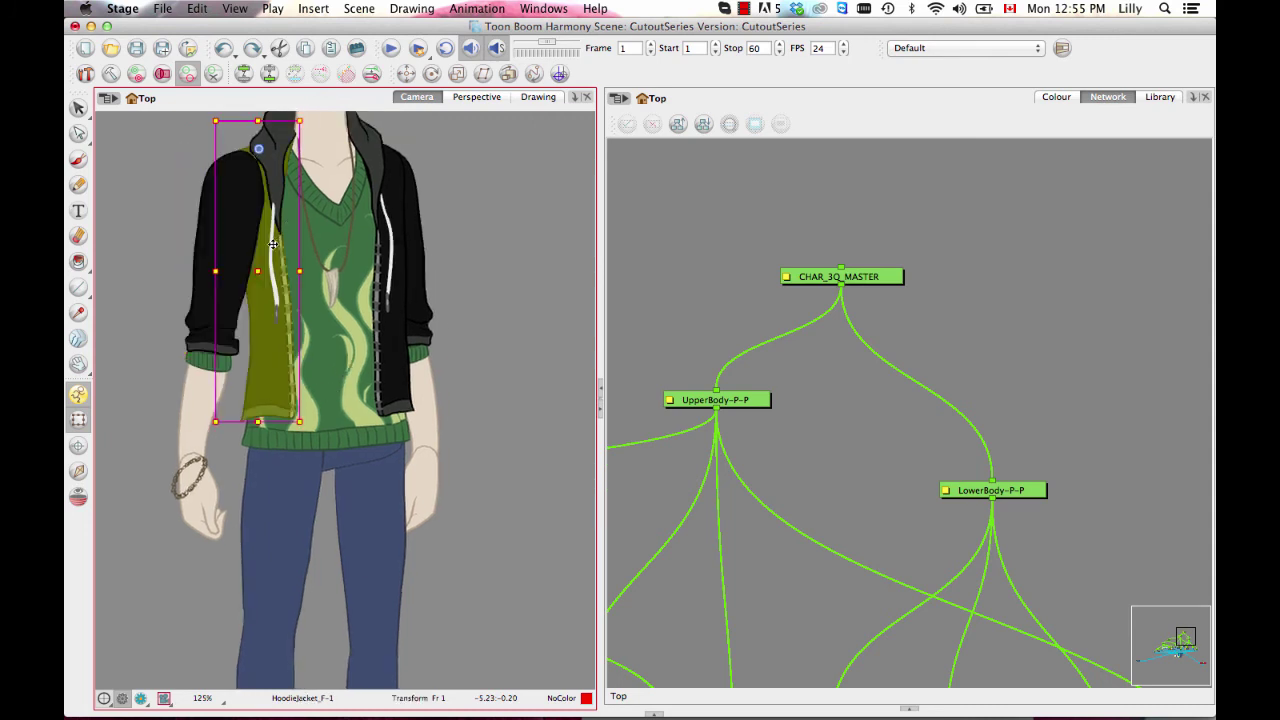
left_click(170, 287)
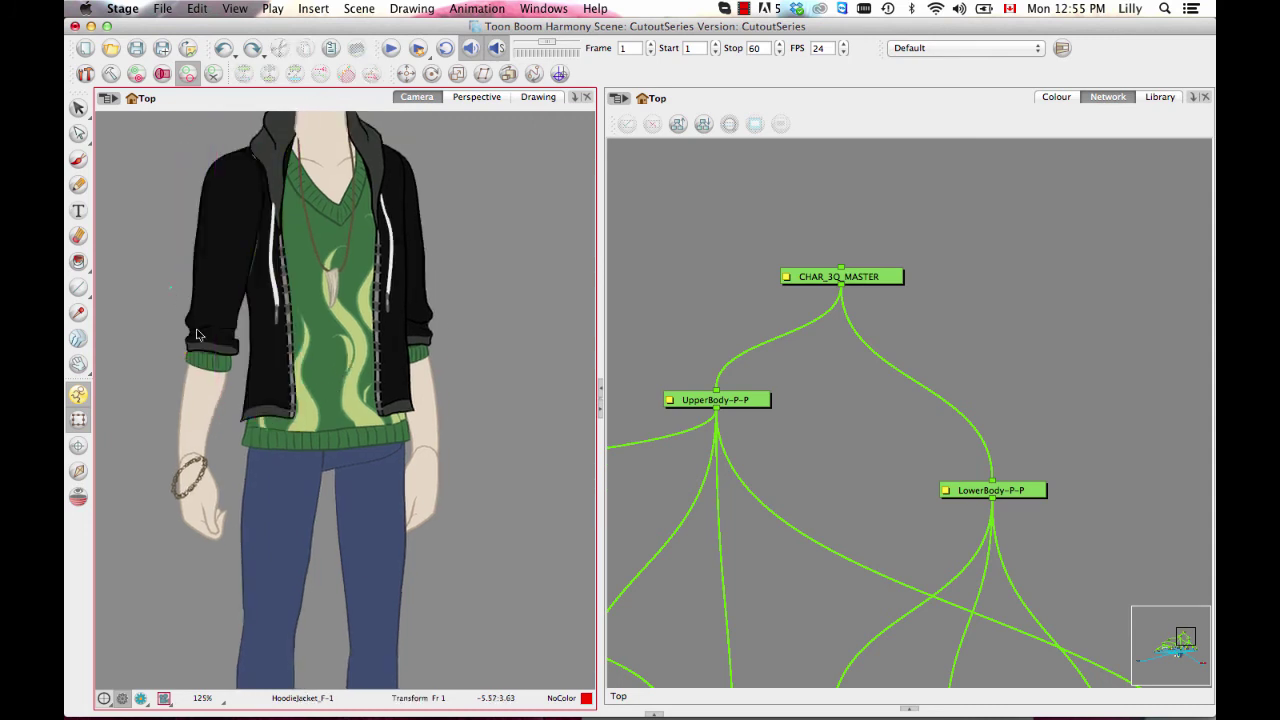
- Compare the shoulder pivots of Arm_F, SweaterArm_F and HoodieSleeve_F by selecting each layer in turn
left_click(199, 386)
left_click(215, 364)
left_click(221, 339)
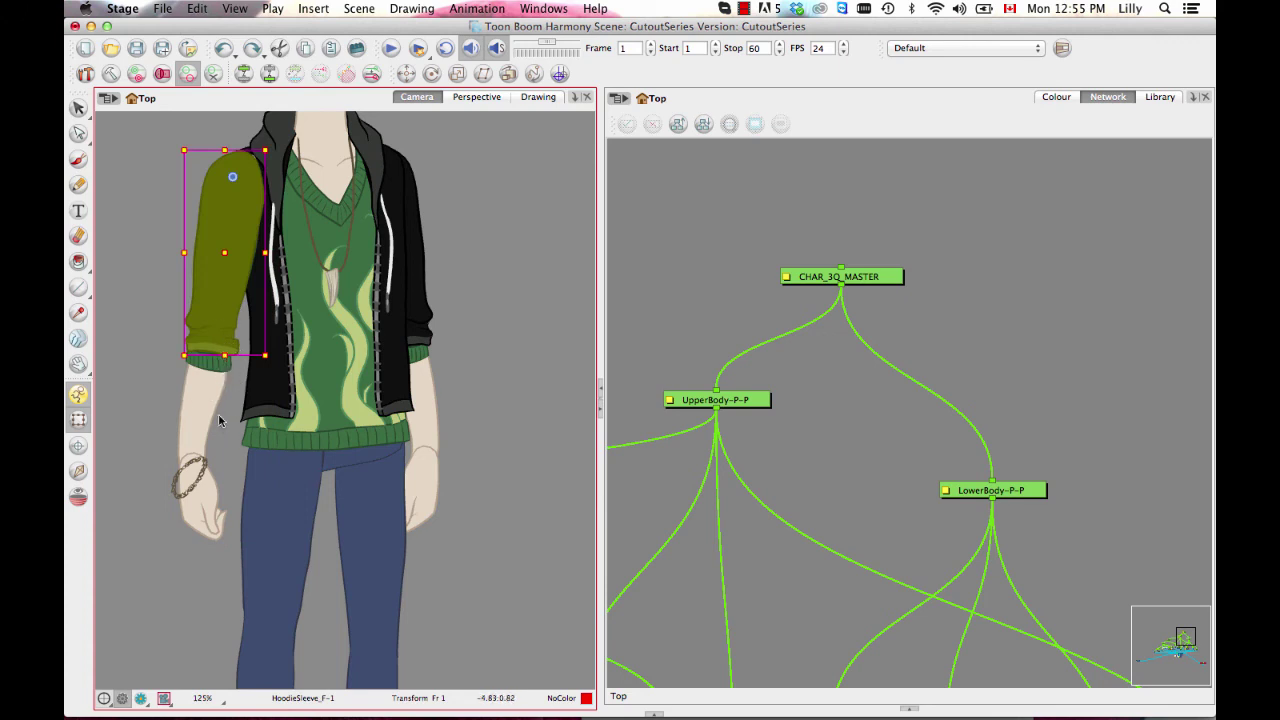
left_click(215, 380)
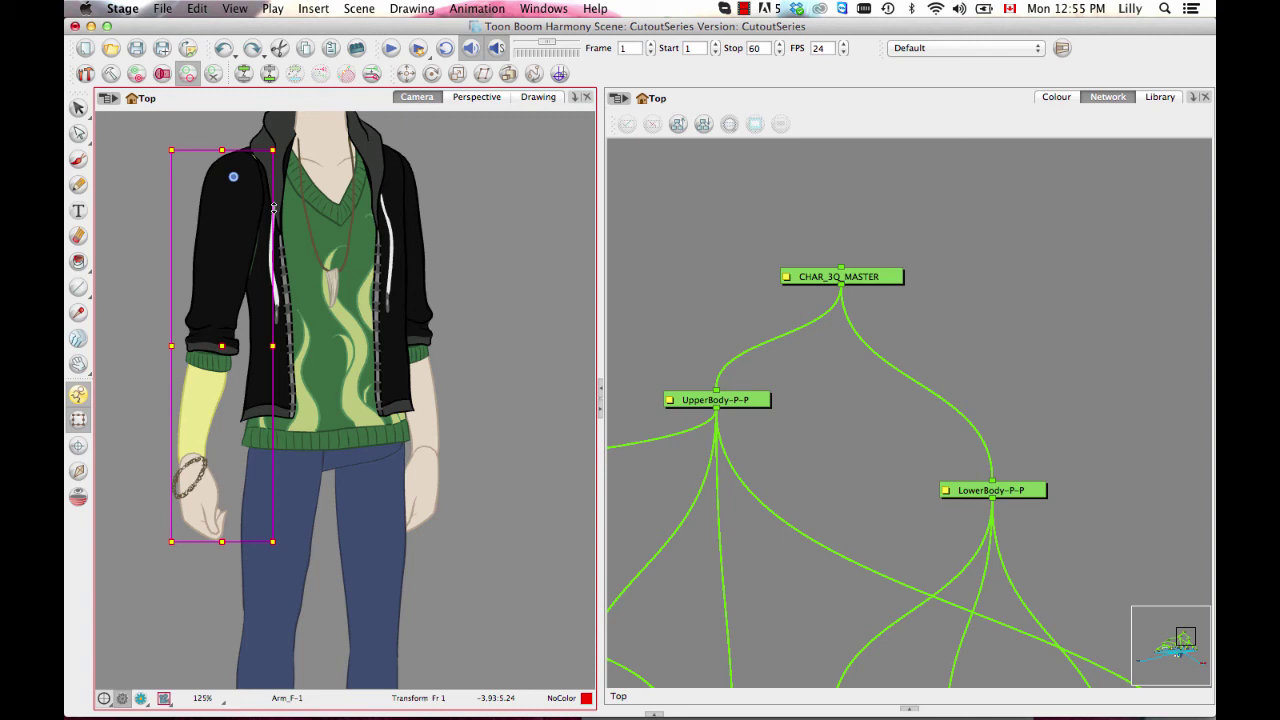
left_click(222, 240)
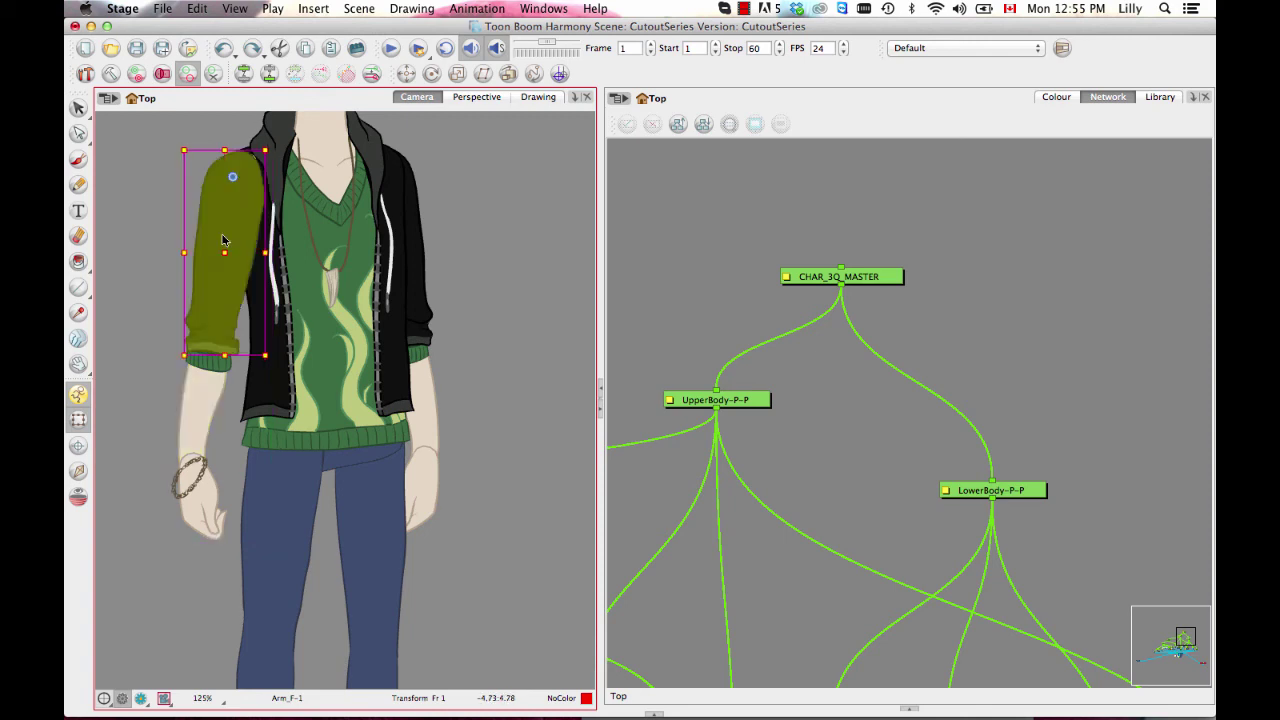
left_click(224, 371)
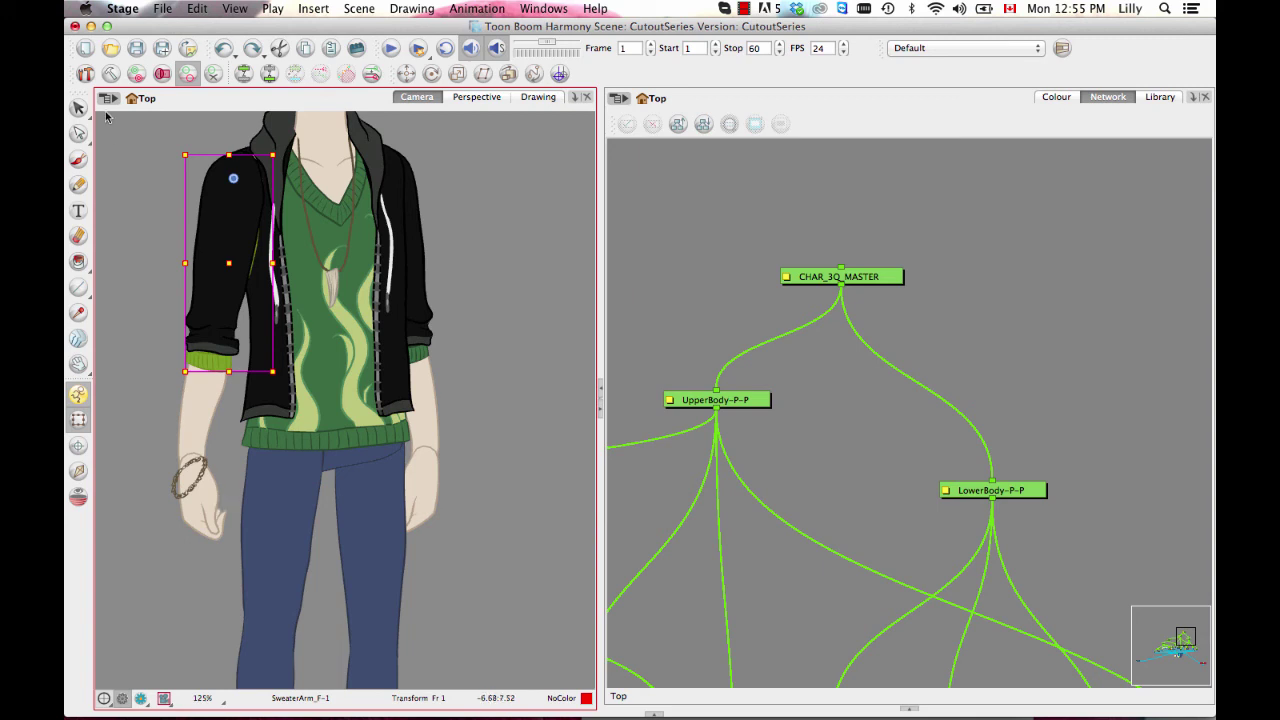
left_click(220, 338)
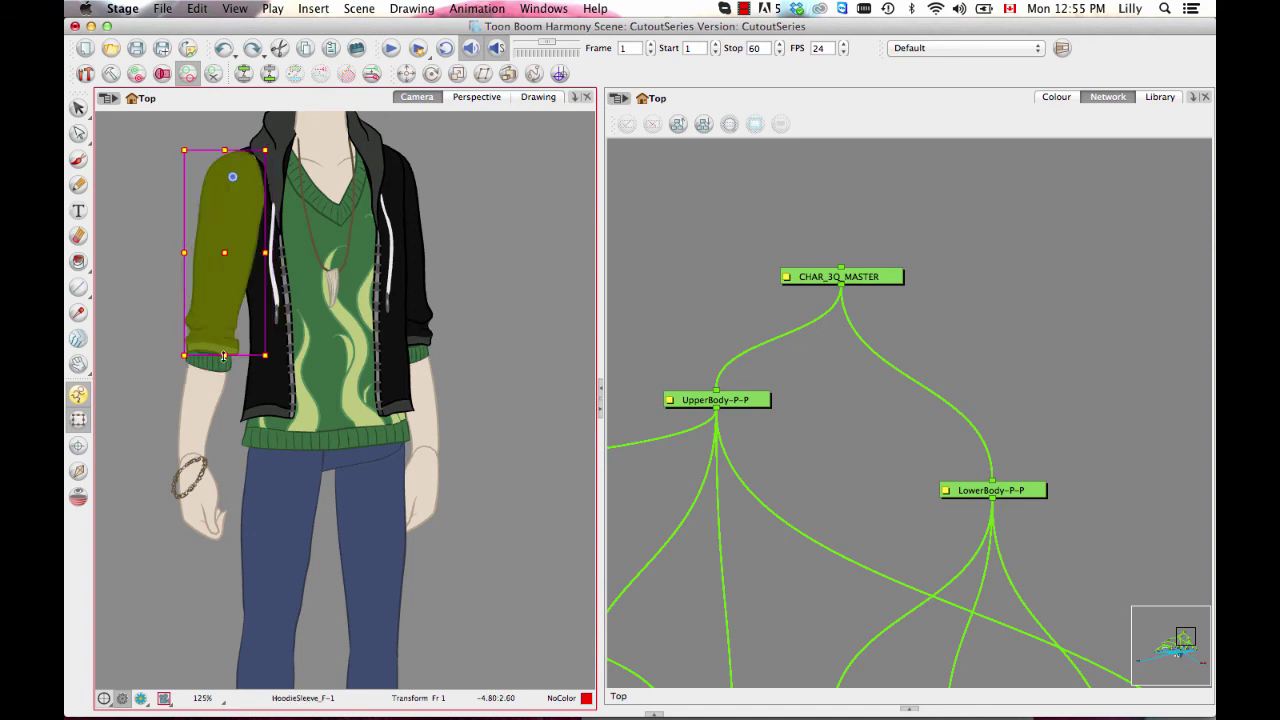
left_click(220, 366)
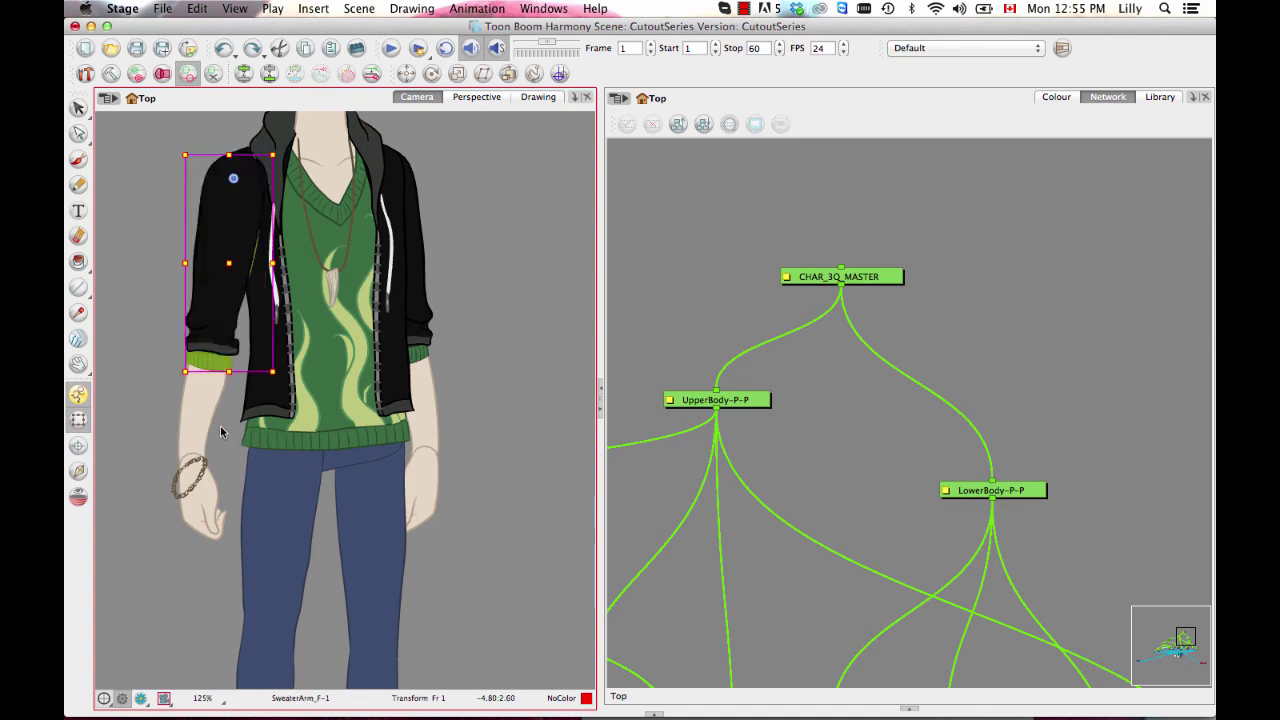
left_click(218, 328)
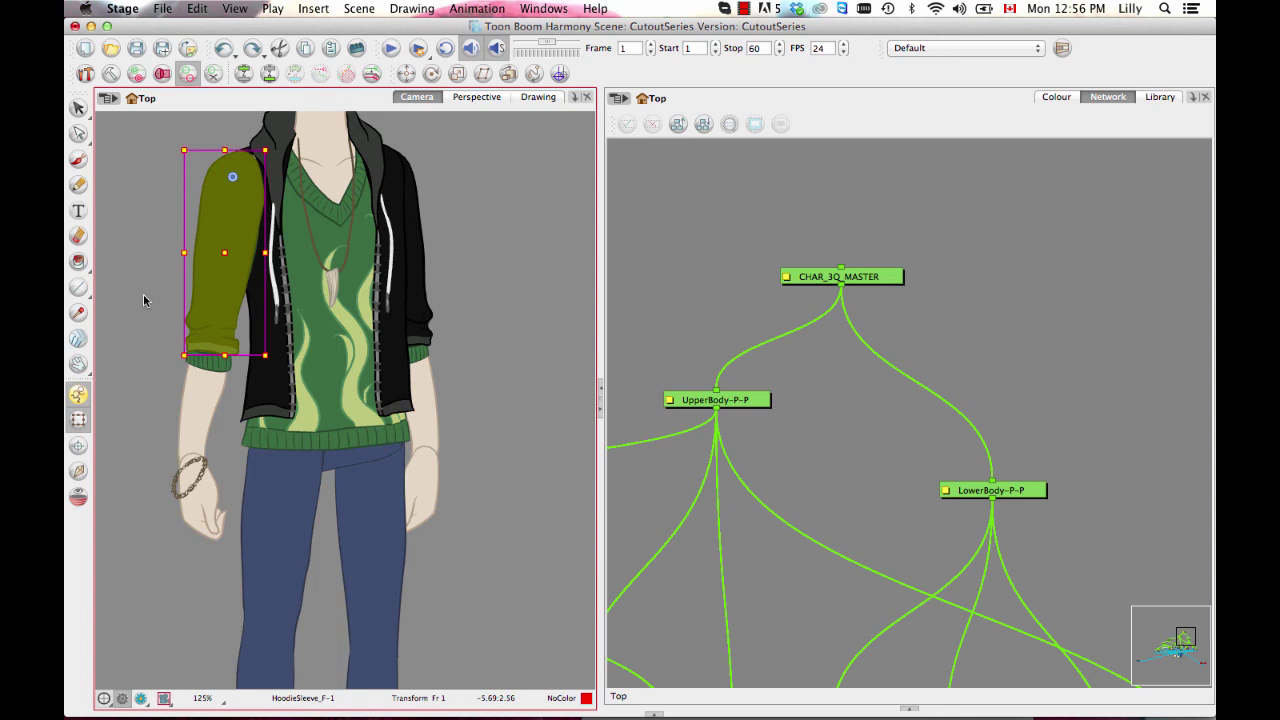
- Check the pivots of the back hand, back arm, SweaterArm_B and HoodieSleeve_B, and clear the selection
left_click(424, 472)
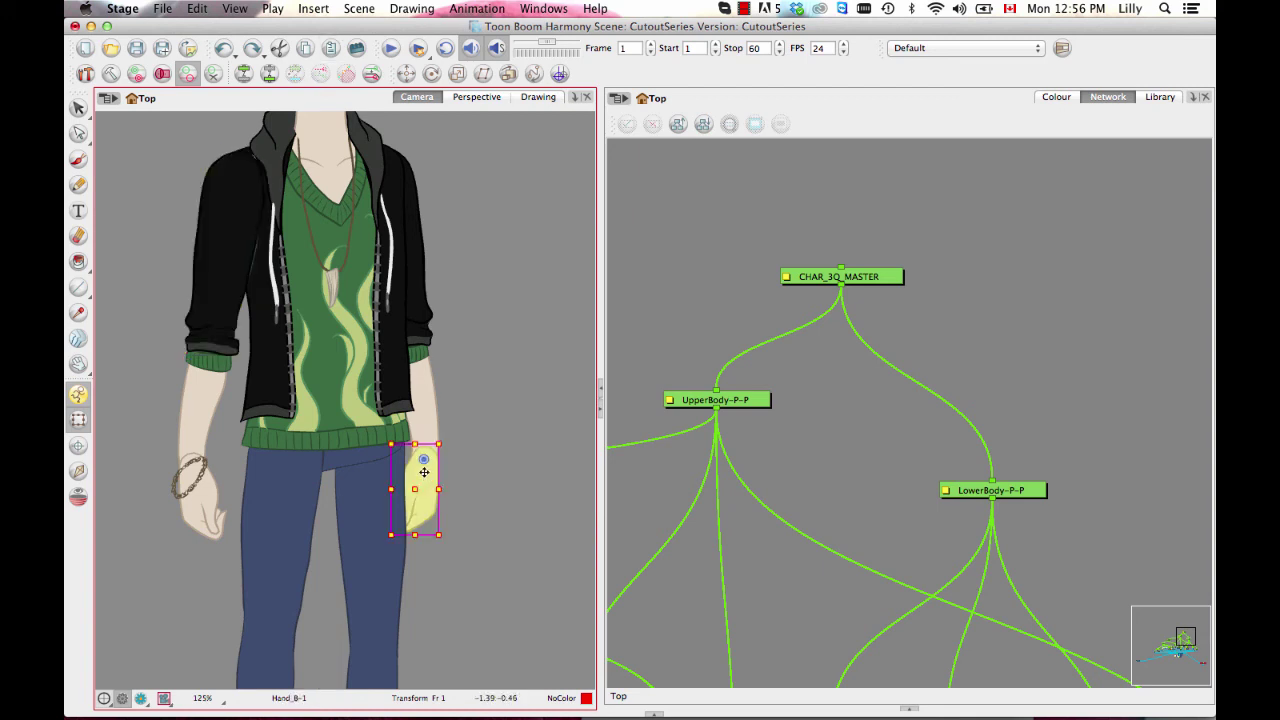
left_click(420, 403)
left_click(416, 351)
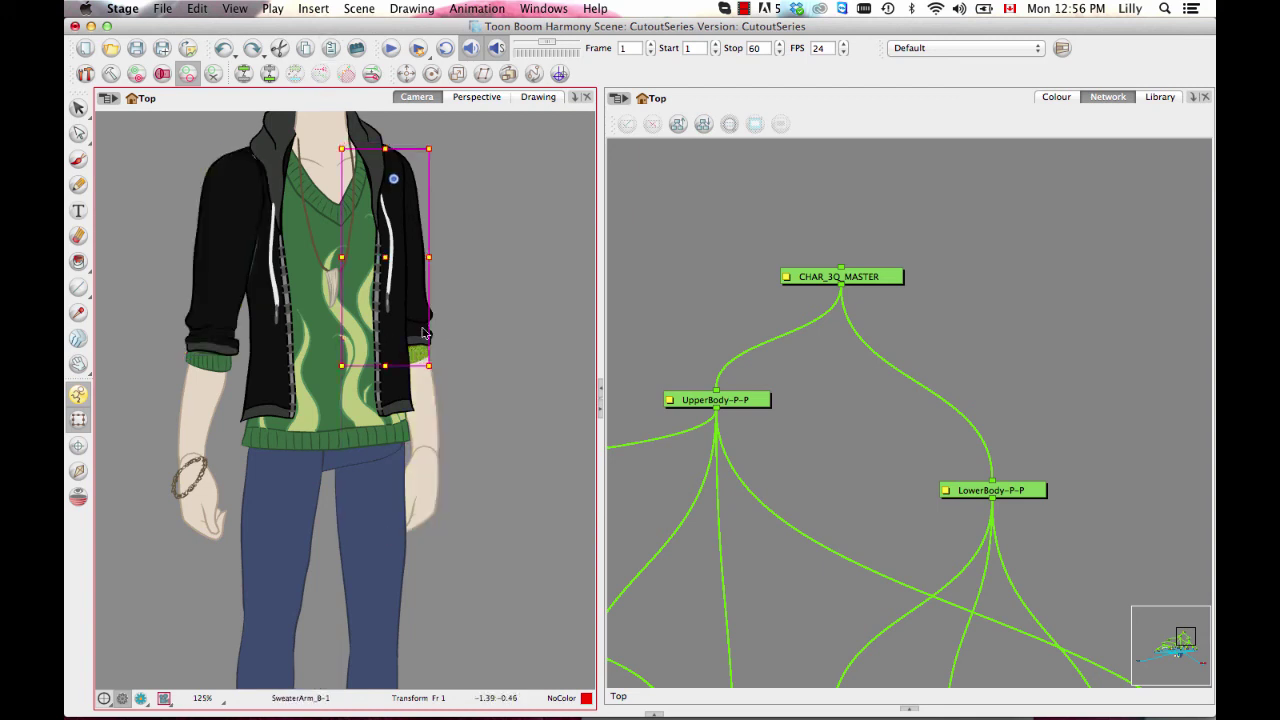
left_click(419, 319)
left_click(492, 313)
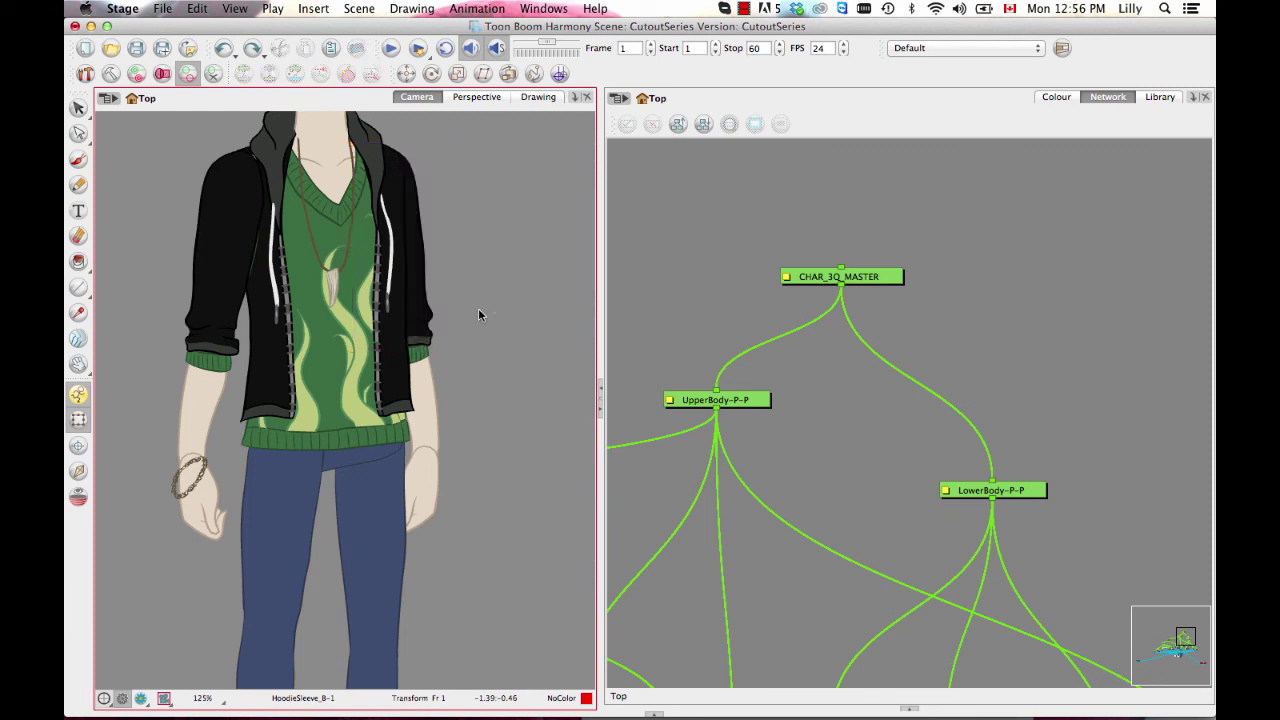
- Check the pivots of the sweater body, back hoodie jacket panel, hood and neck by selecting each part
left_click(401, 336)
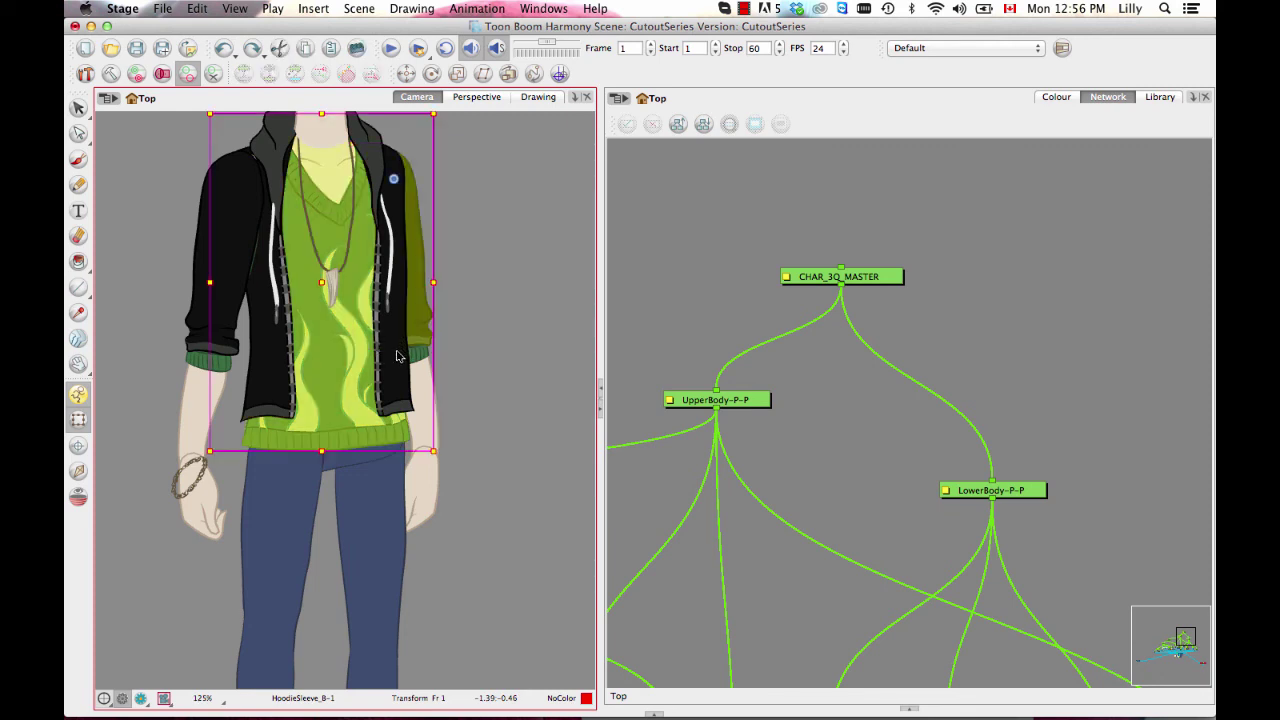
left_click(449, 310)
left_click(384, 376)
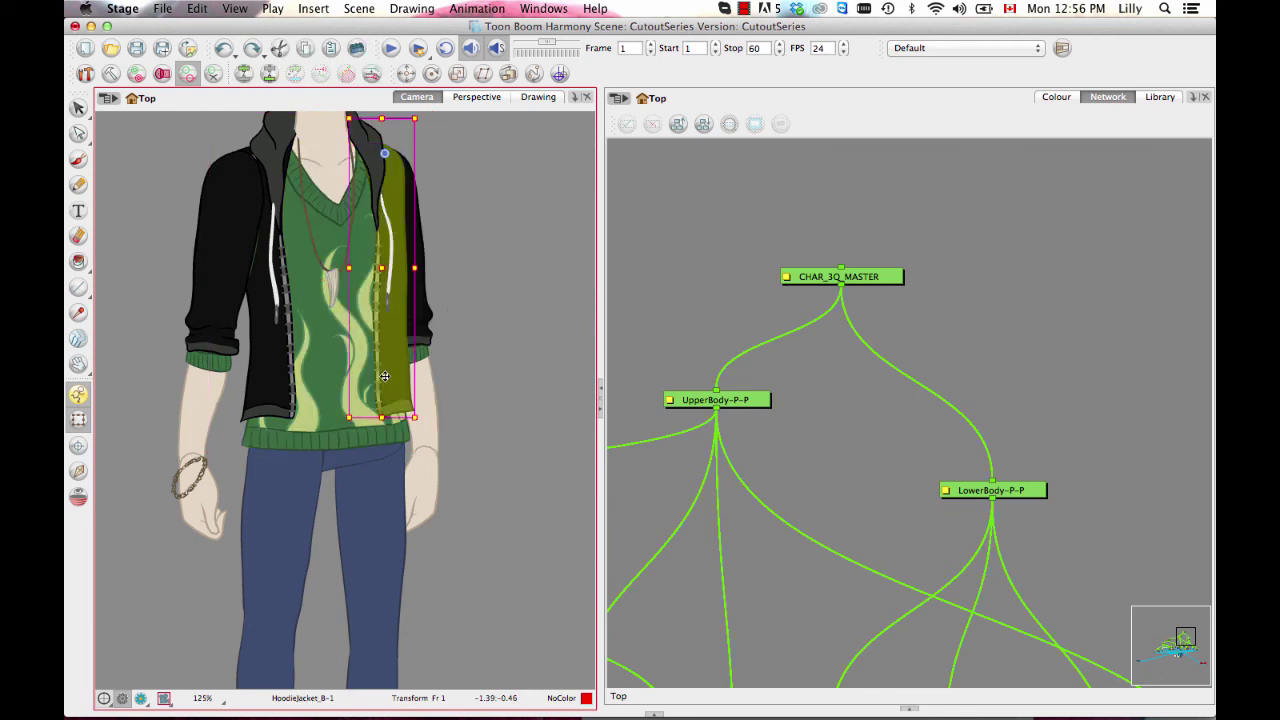
left_click(388, 291)
left_click(368, 165)
left_click(276, 155)
left_click(329, 137)
left_click_drag(326, 130, 344, 300)
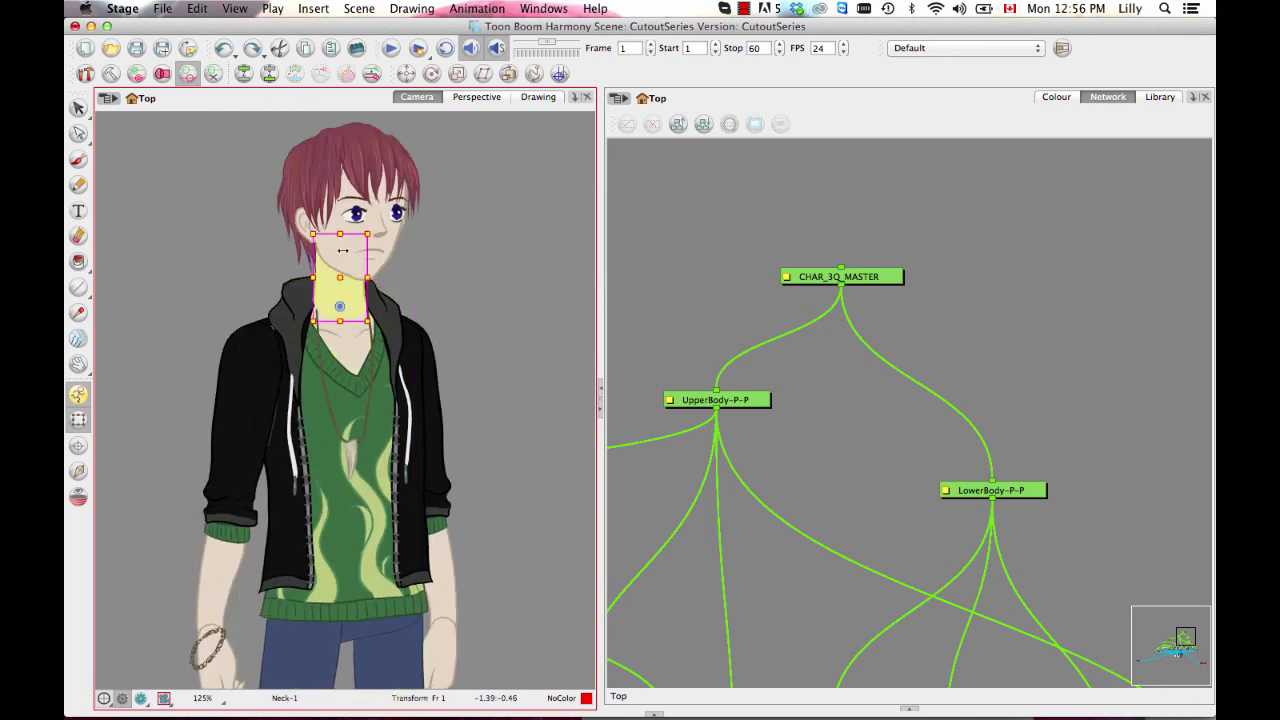
- Check the pivots of the head and the mouth up close by selecting each part
left_click(345, 246)
key("2")
key("2")
key("2")
key("2")
key("2")
left_click(448, 370)
left_click(403, 382)
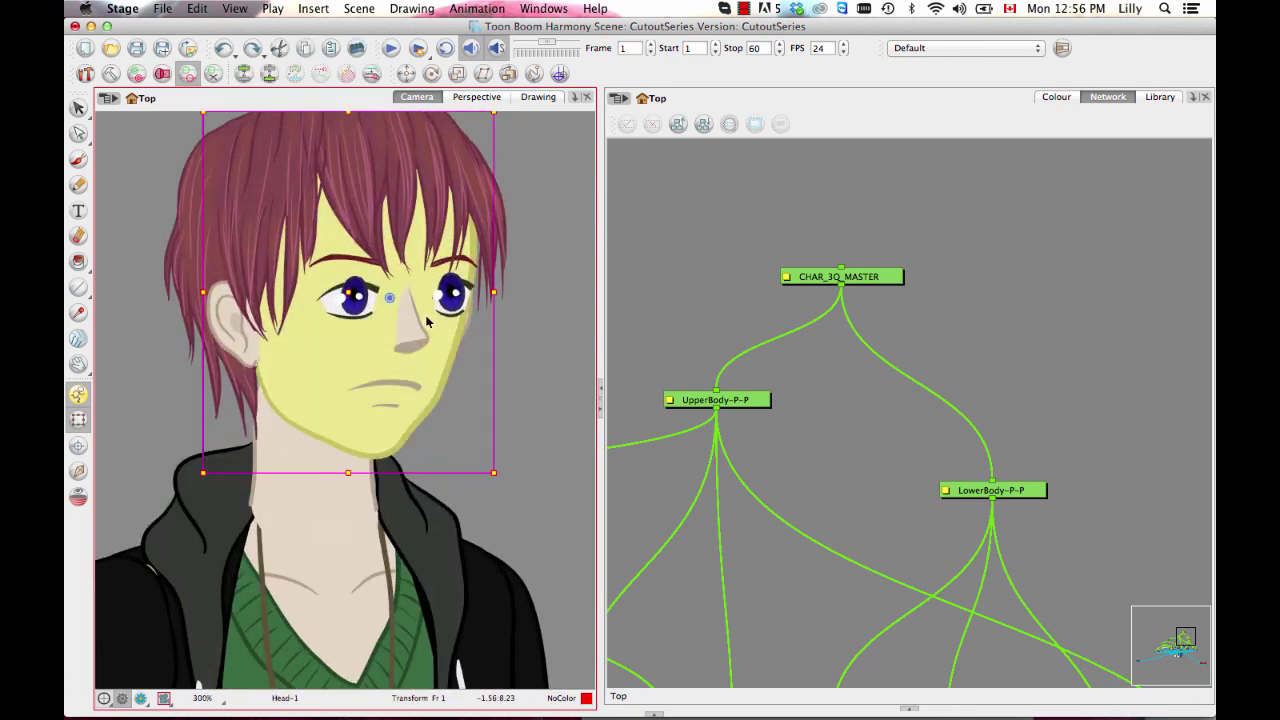
left_click(508, 379)
left_click(410, 388)
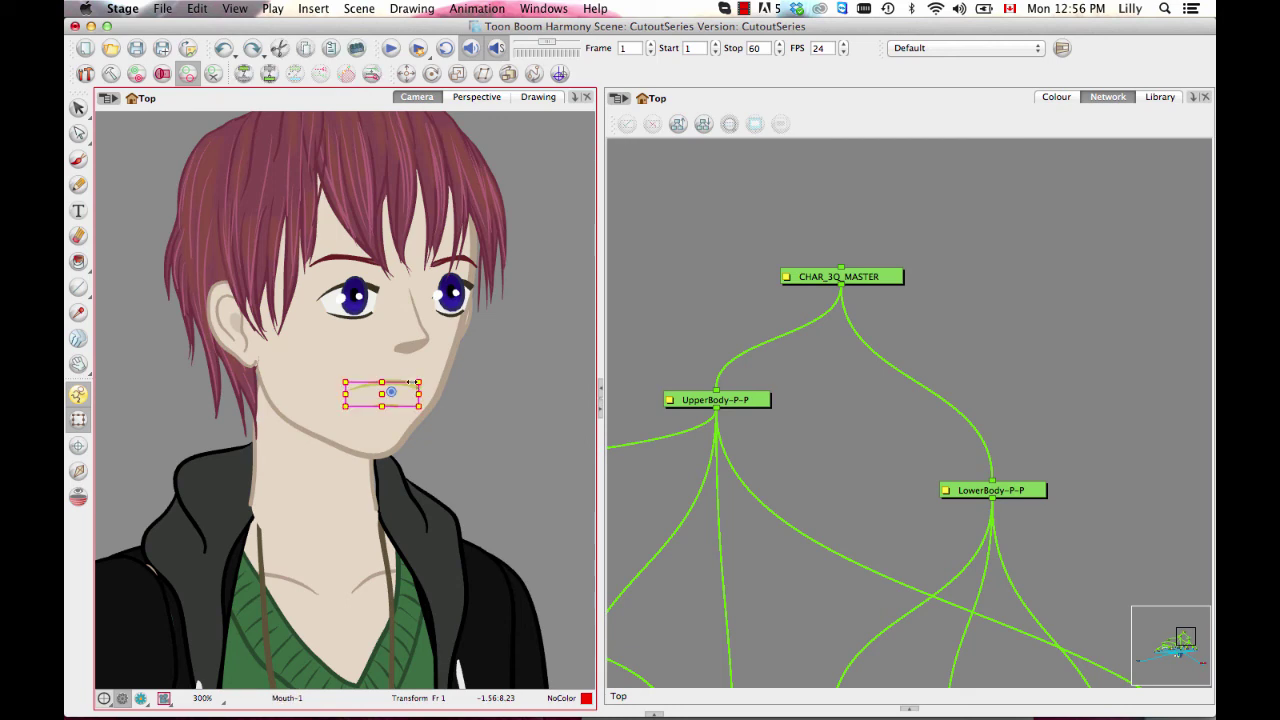
key("space")
left_click_drag(471, 390, 443, 351)
scroll(474, 360, "up", 2)
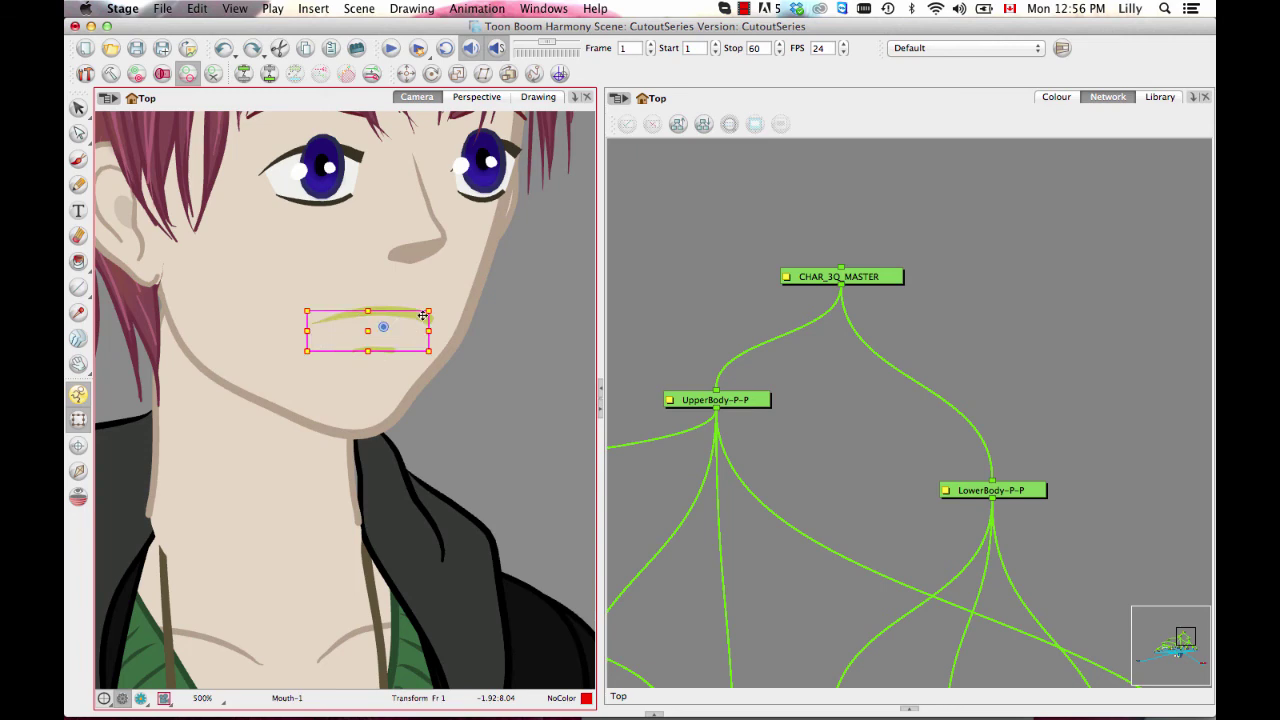
- Show the mouth drawing up close in the Drawing view
left_click(536, 97)
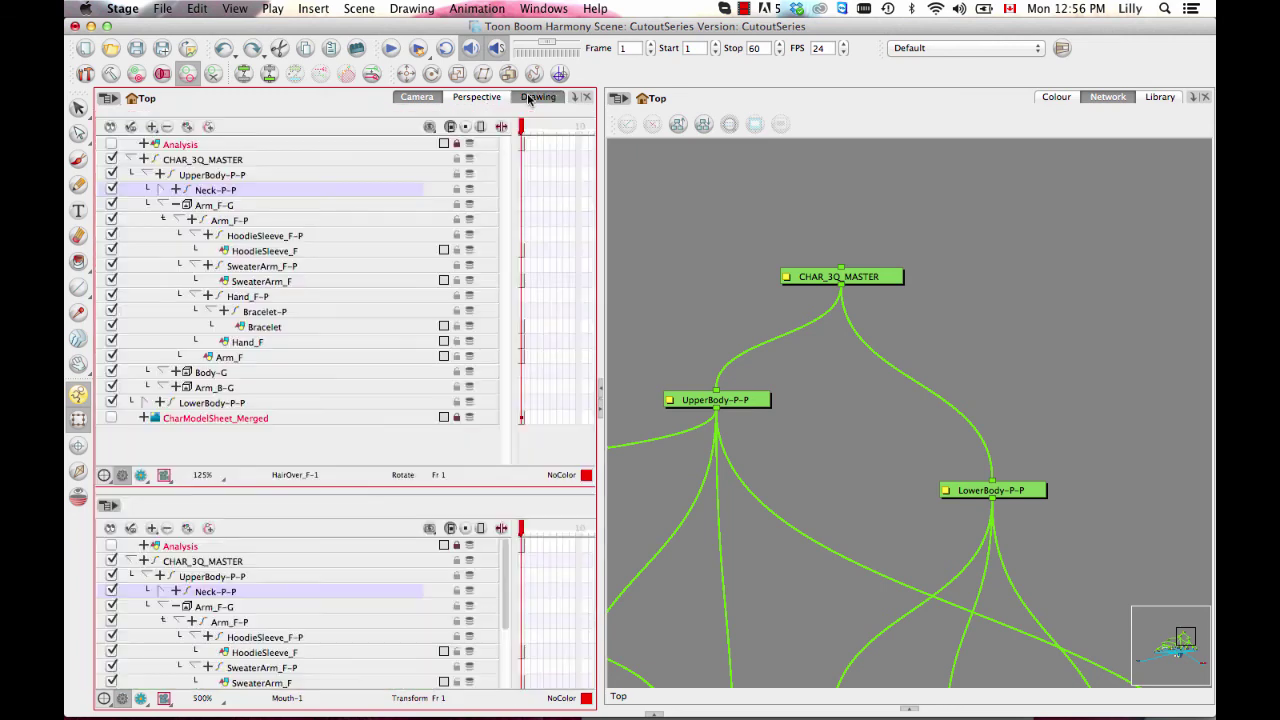
scroll(392, 340, "up", 4)
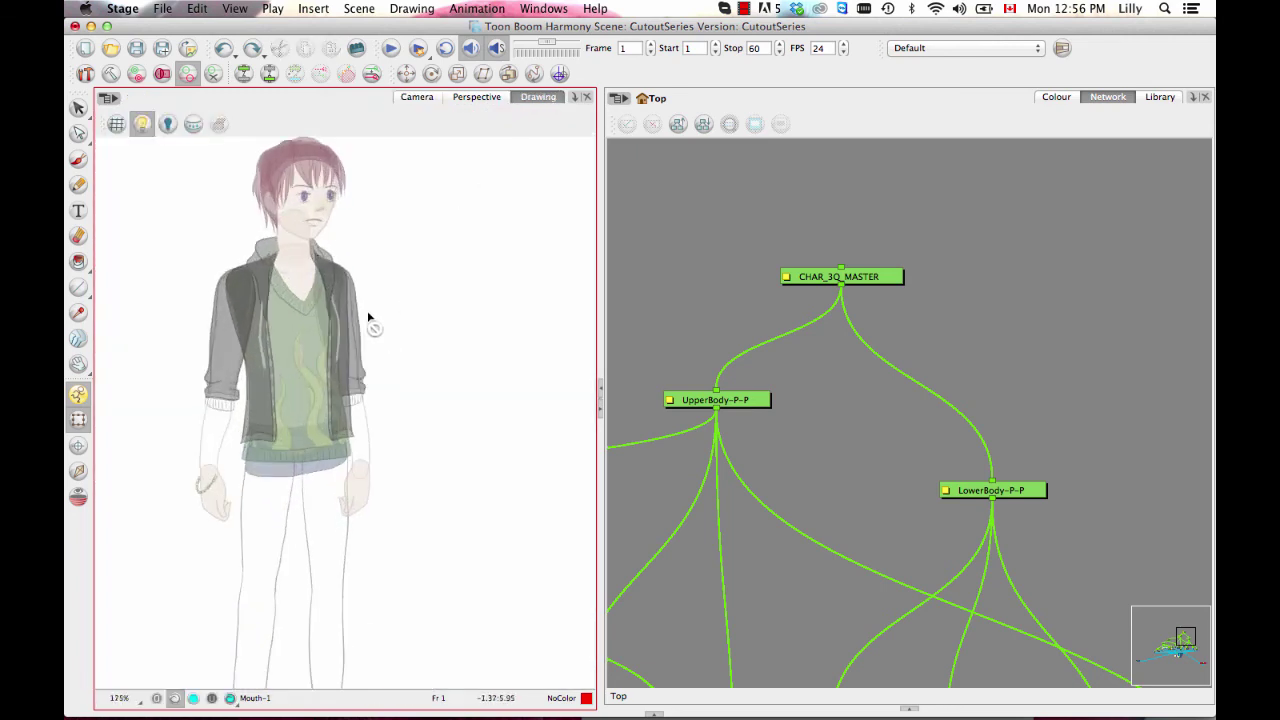
left_click_drag(281, 363, 343, 431)
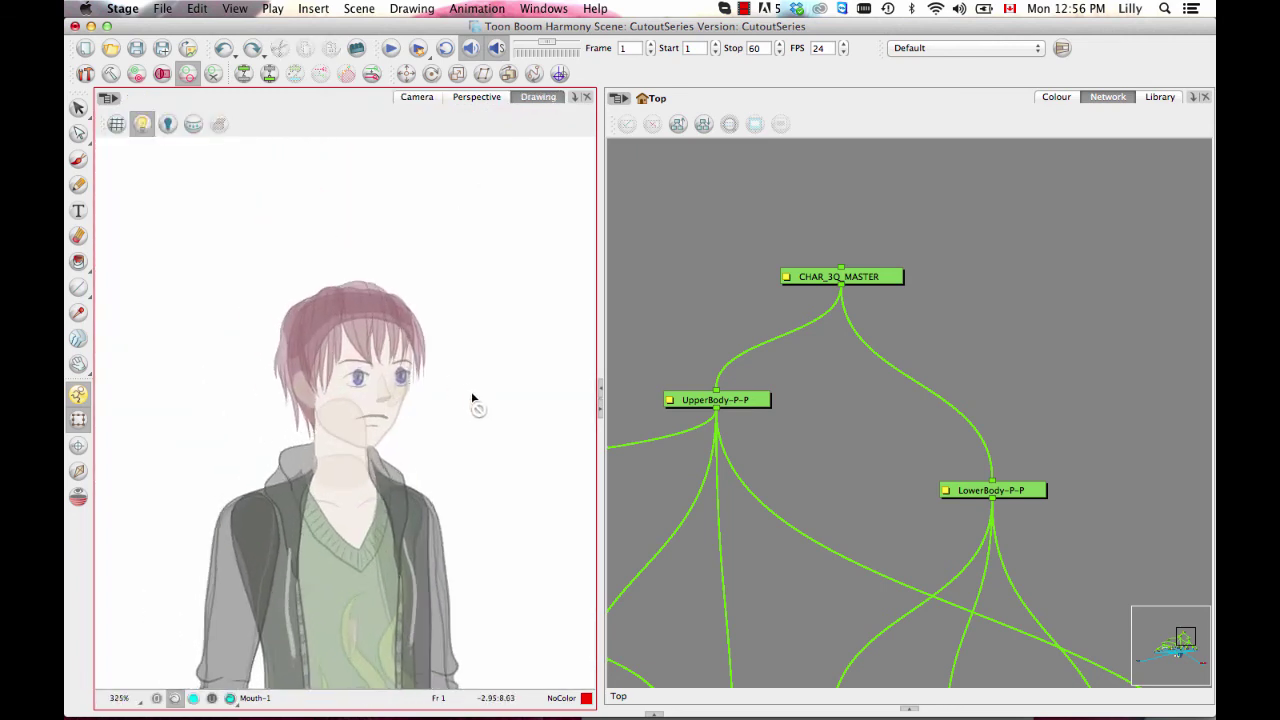
key("2")
key("2")
key("2")
key("2")
left_click_drag(508, 388, 387, 389)
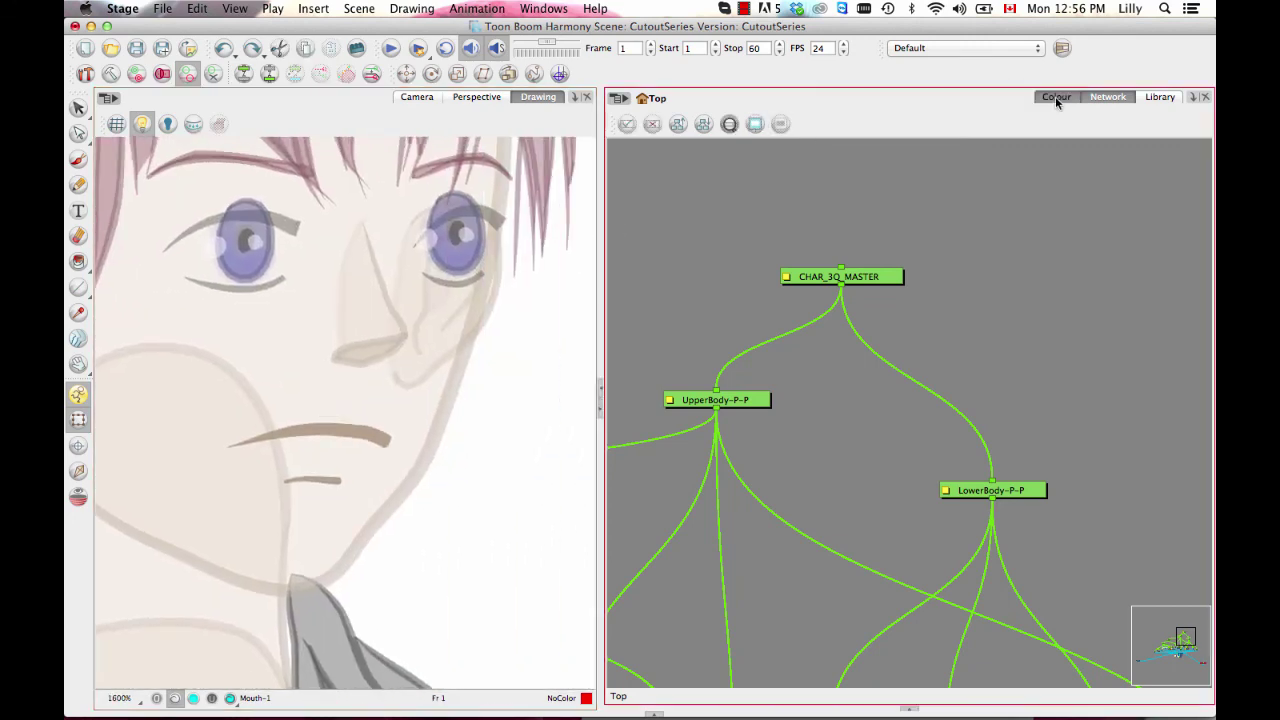
- Add a new colour swatch to the Character palette and set its alpha to 0
left_click(1055, 96)
left_click(677, 182)
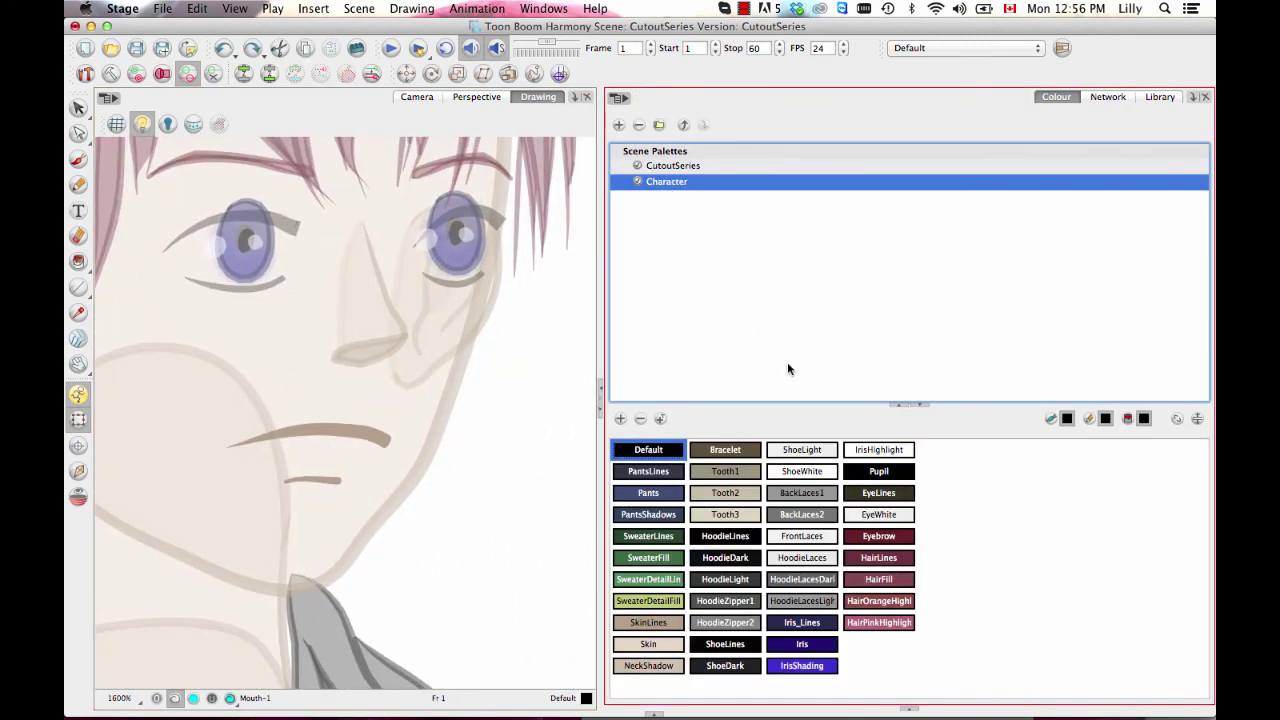
left_click(620, 419)
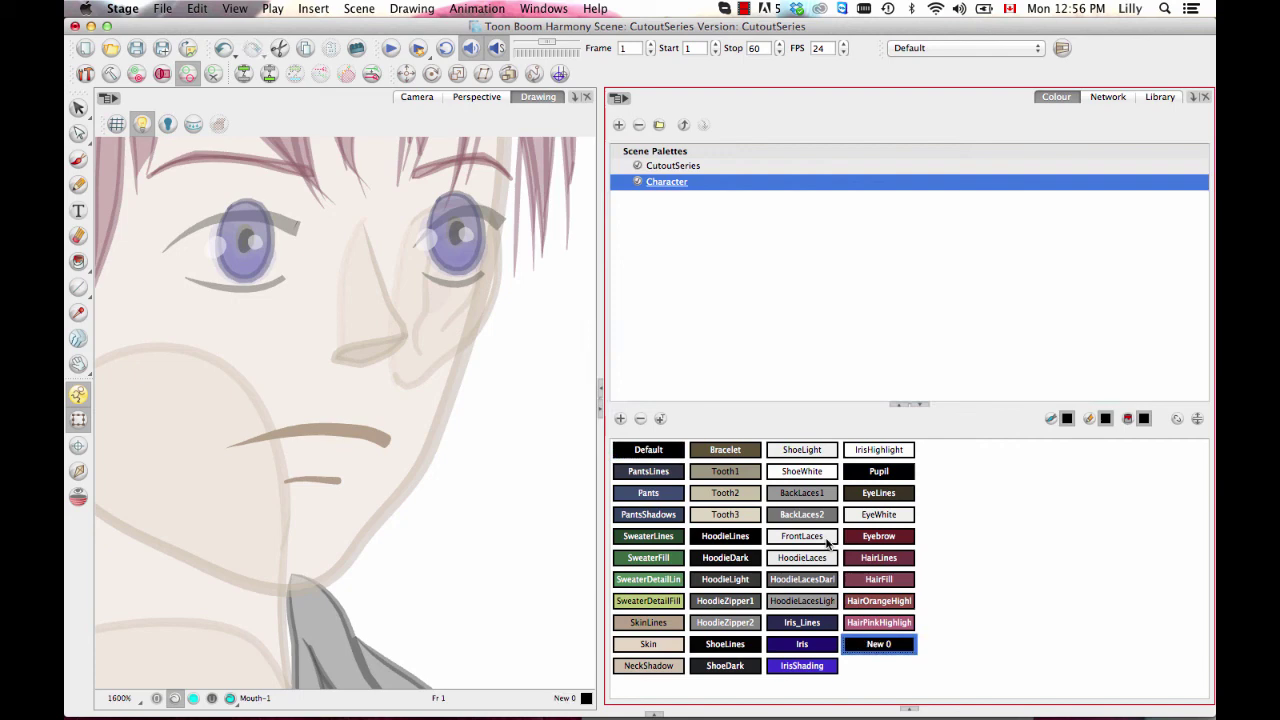
double_click(850, 646)
left_click_drag(968, 420, 918, 253)
left_click_drag(1091, 419, 1017, 421)
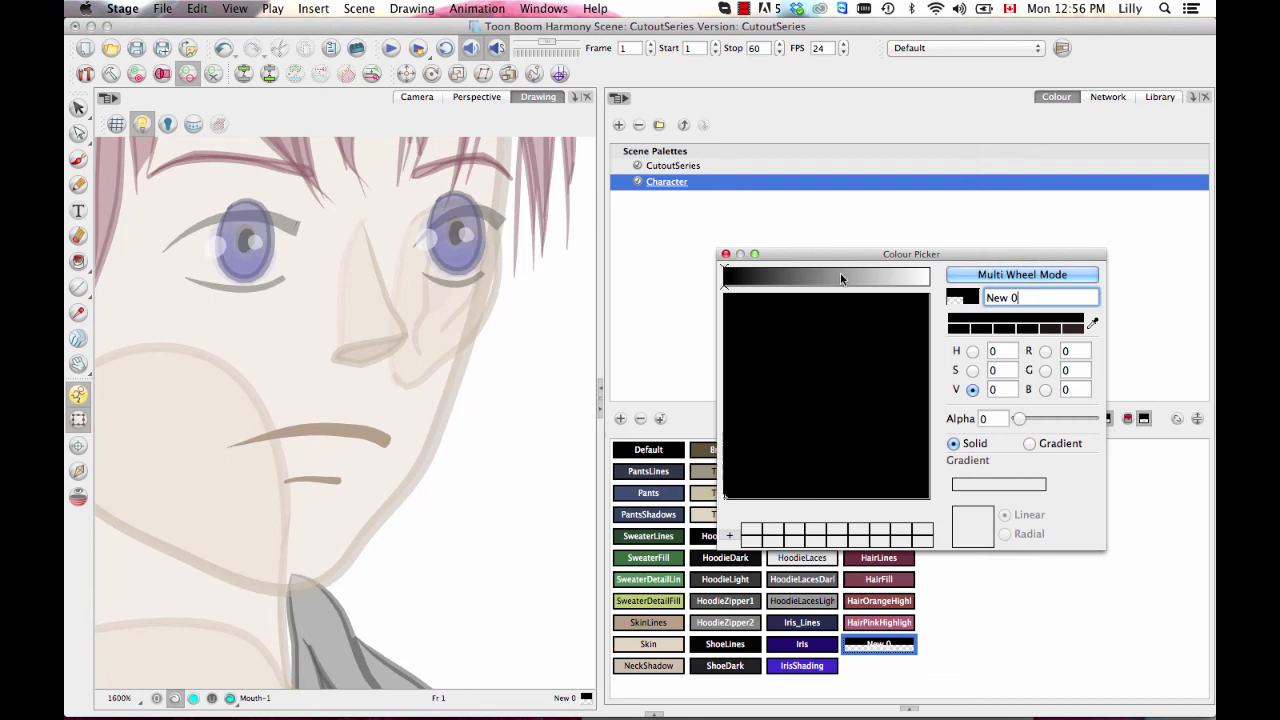
left_click(726, 254)
- Brush the transparent colour around the mouth lines and test selecting the mouth in the Camera view
key("alt+b")
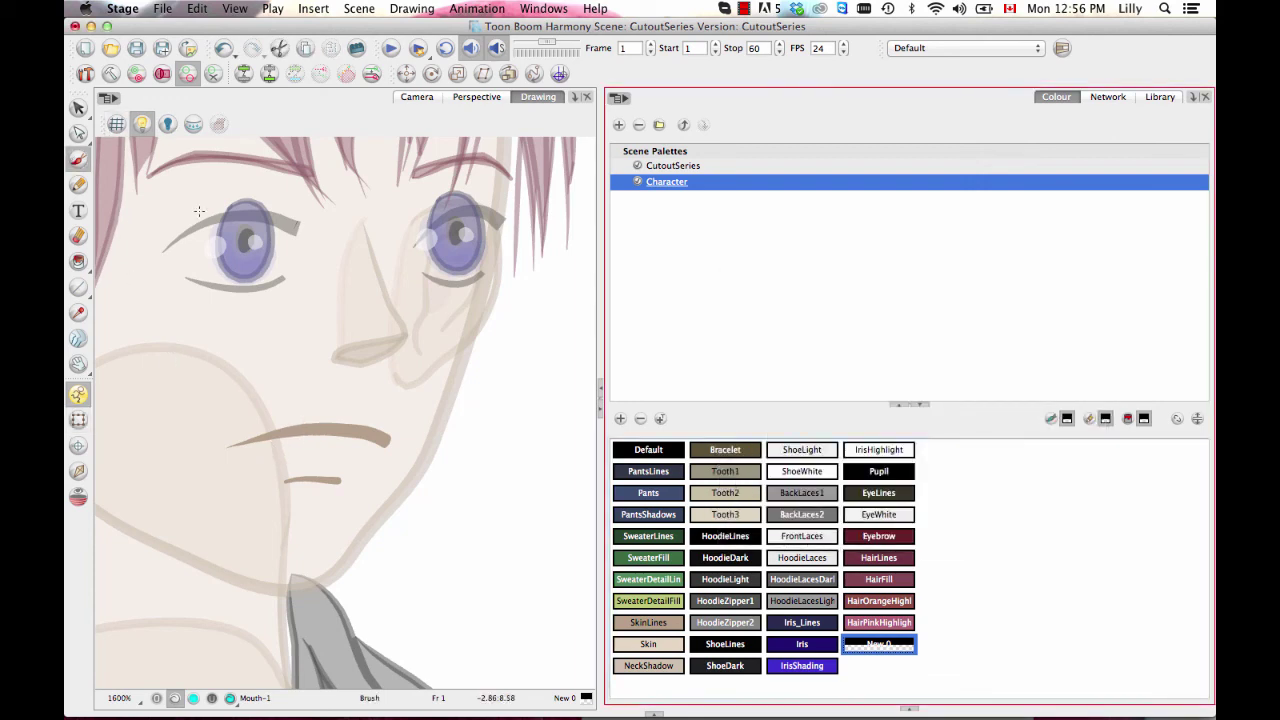
left_click(289, 436)
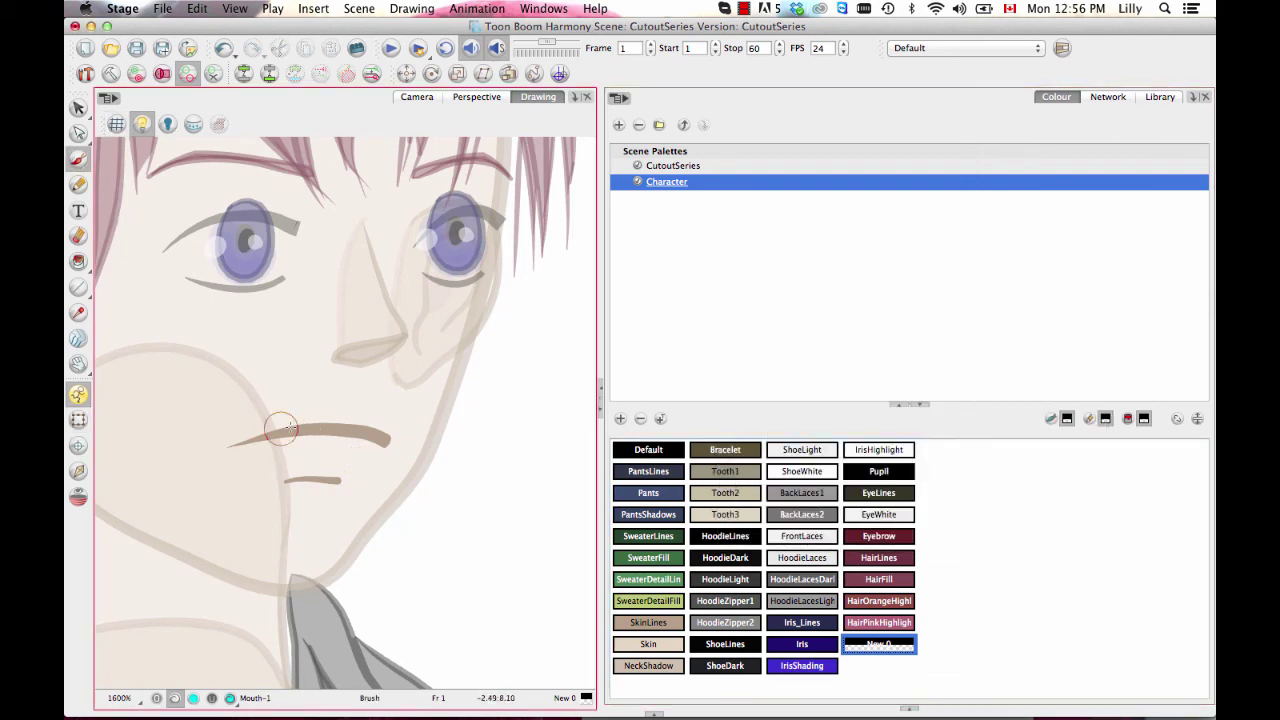
left_click(430, 98)
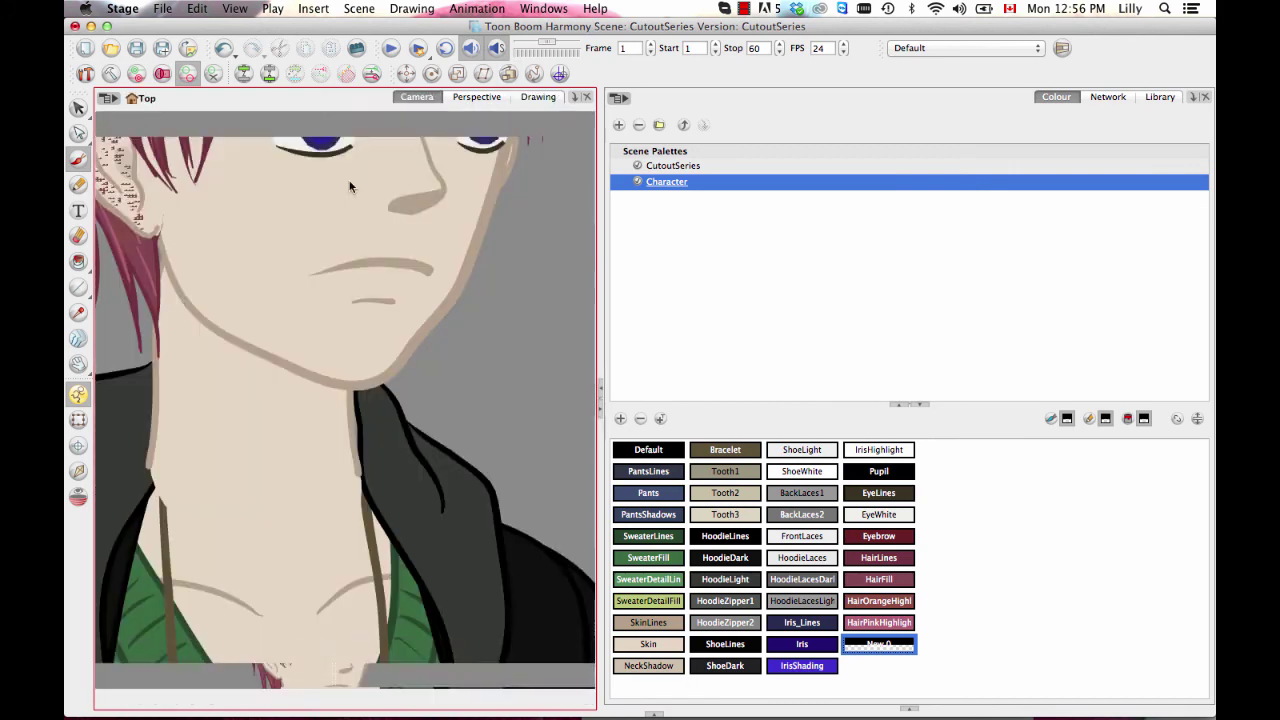
left_click(78, 420)
left_click(412, 328)
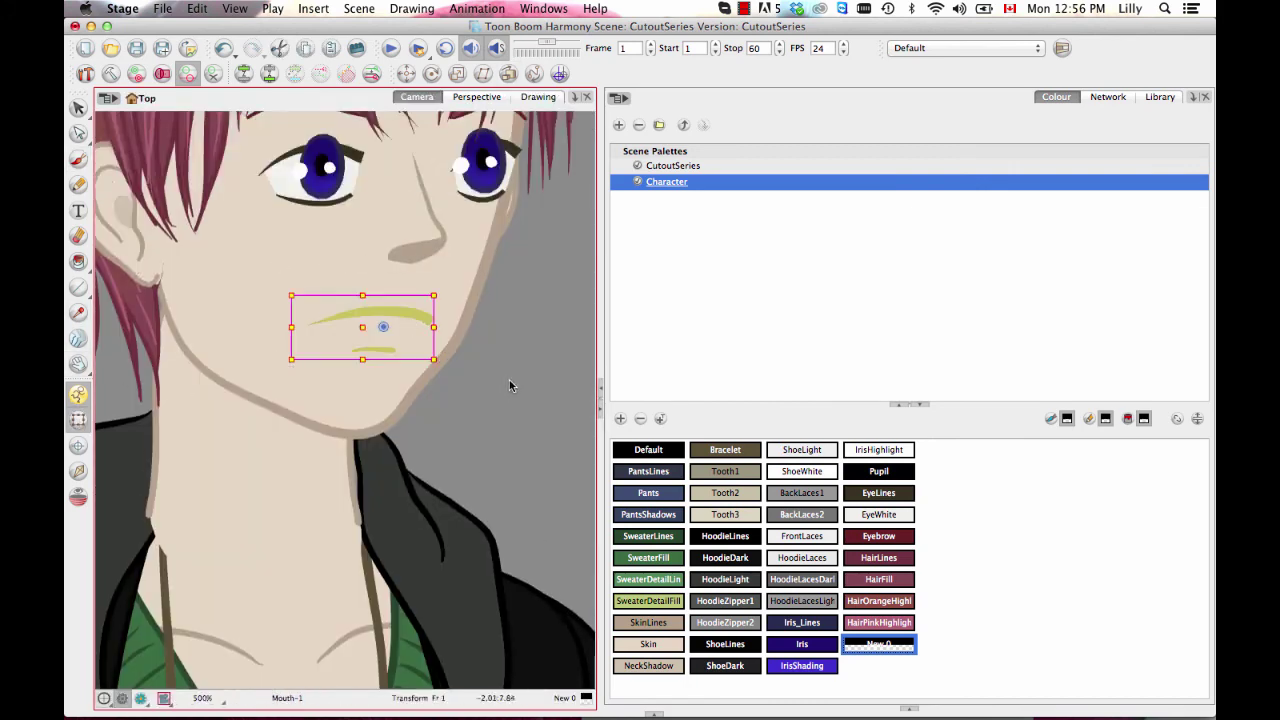
left_click(350, 345)
left_click(350, 334)
left_click(464, 466)
left_click(399, 323)
- Rename the transparent colour swatch to Invisible
double_click(861, 645)
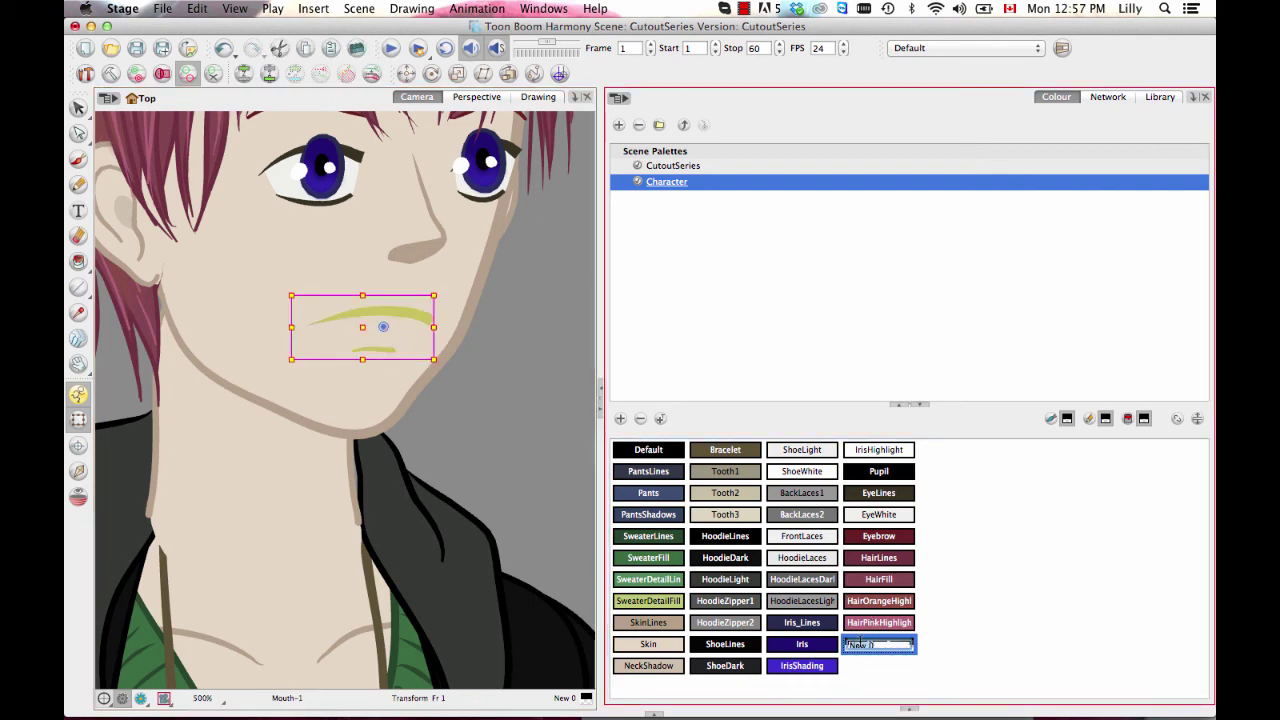
type("Invisible")
key("Return")
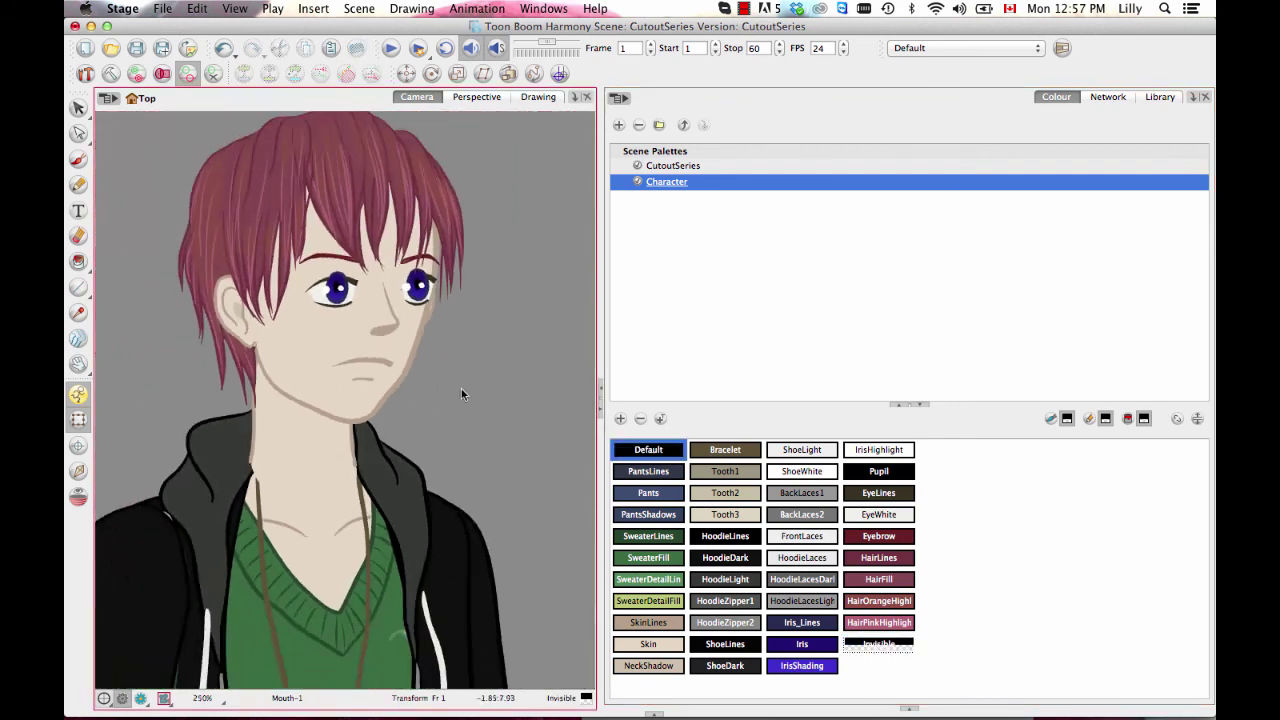
- Check the pivots of the hair pieces and the front ear by selecting each part, and clear the selection
left_click(478, 285)
left_click(321, 257)
left_click(328, 208)
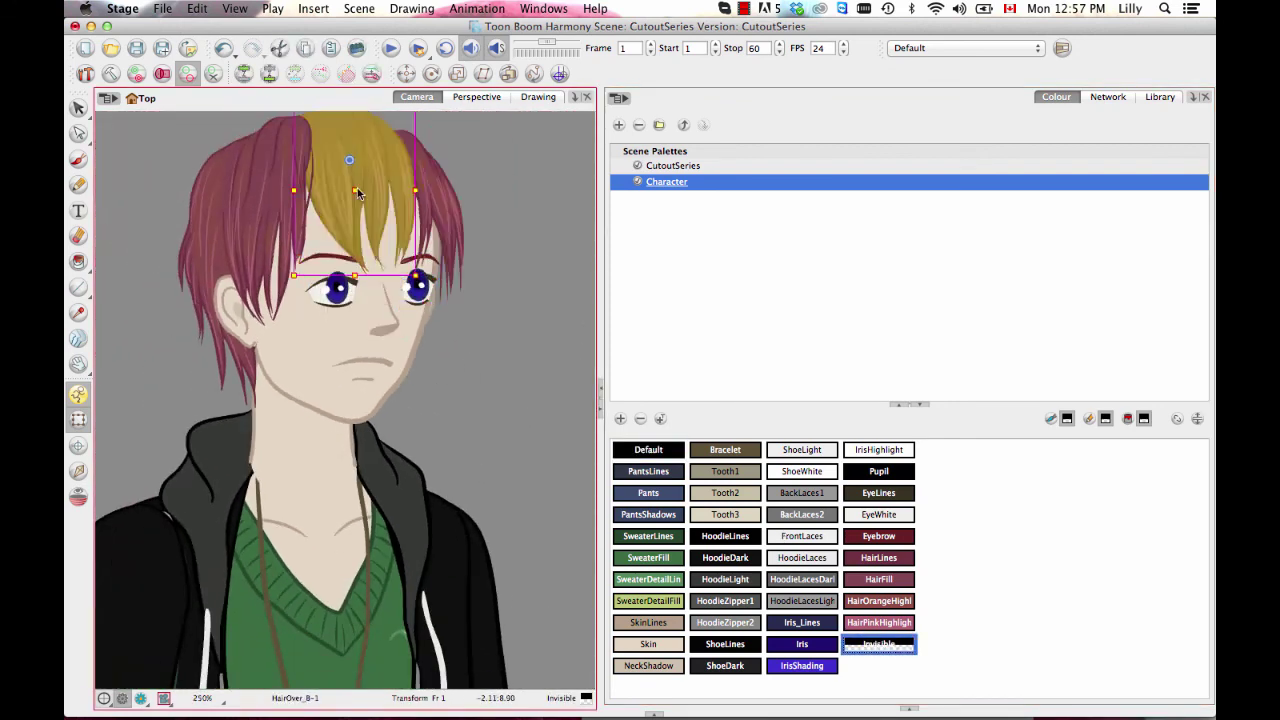
left_click(262, 225)
left_click(196, 235)
left_click(235, 322)
left_click(457, 394)
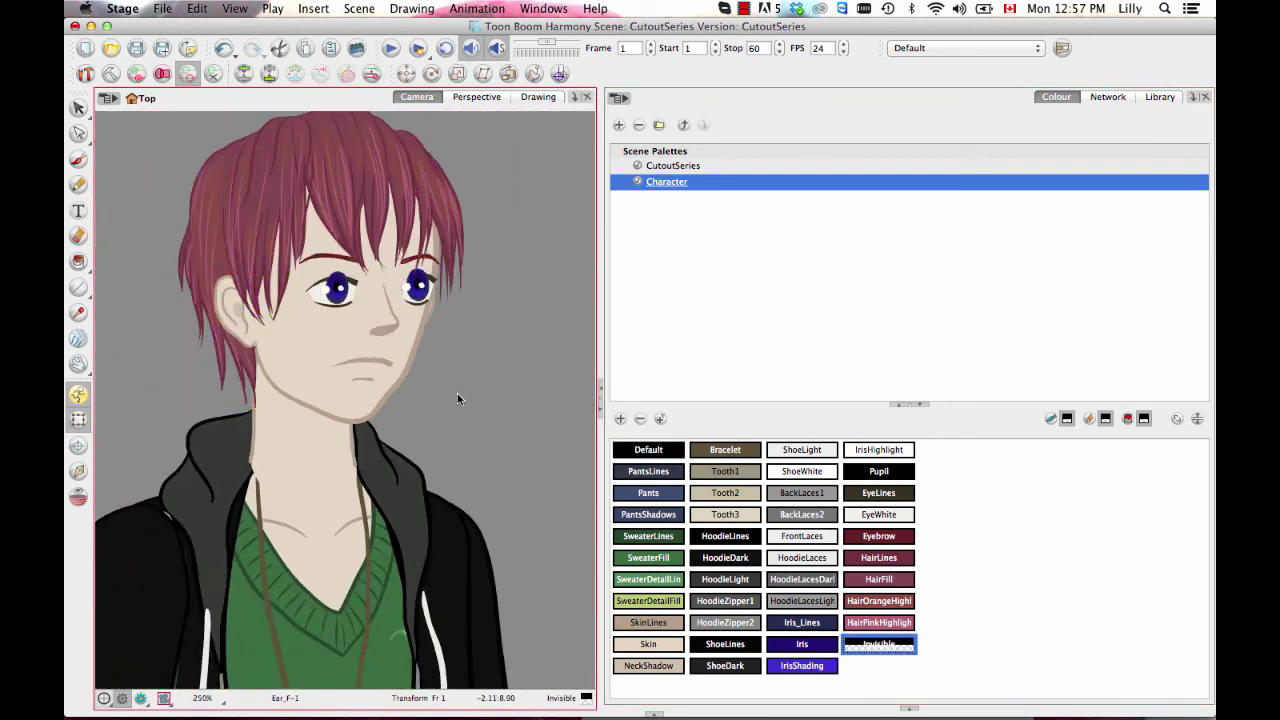
- Test the front wrist pivot by selecting the front hand and rotating it outward
left_click_drag(464, 424, 436, 287)
key("2")
key("2")
left_click_drag(312, 478, 338, 340)
key("2")
key("2")
key("2")
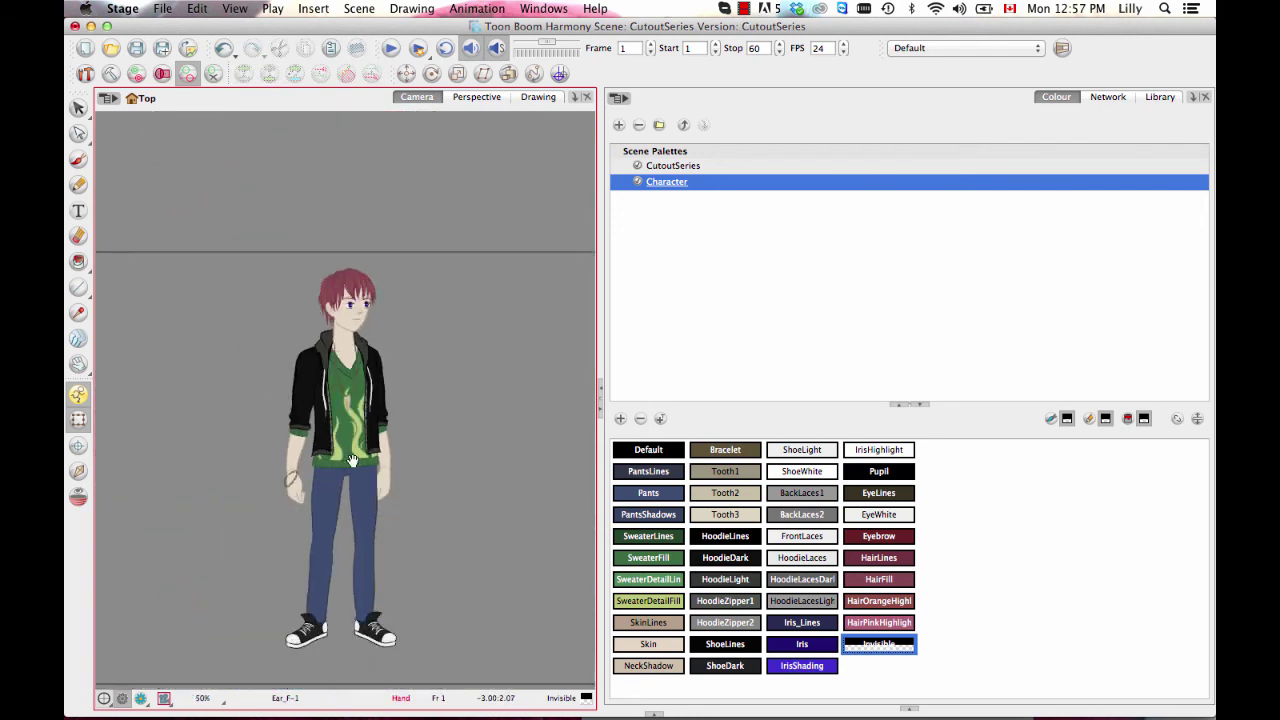
scroll(356, 455, "up", 1)
left_click(291, 509)
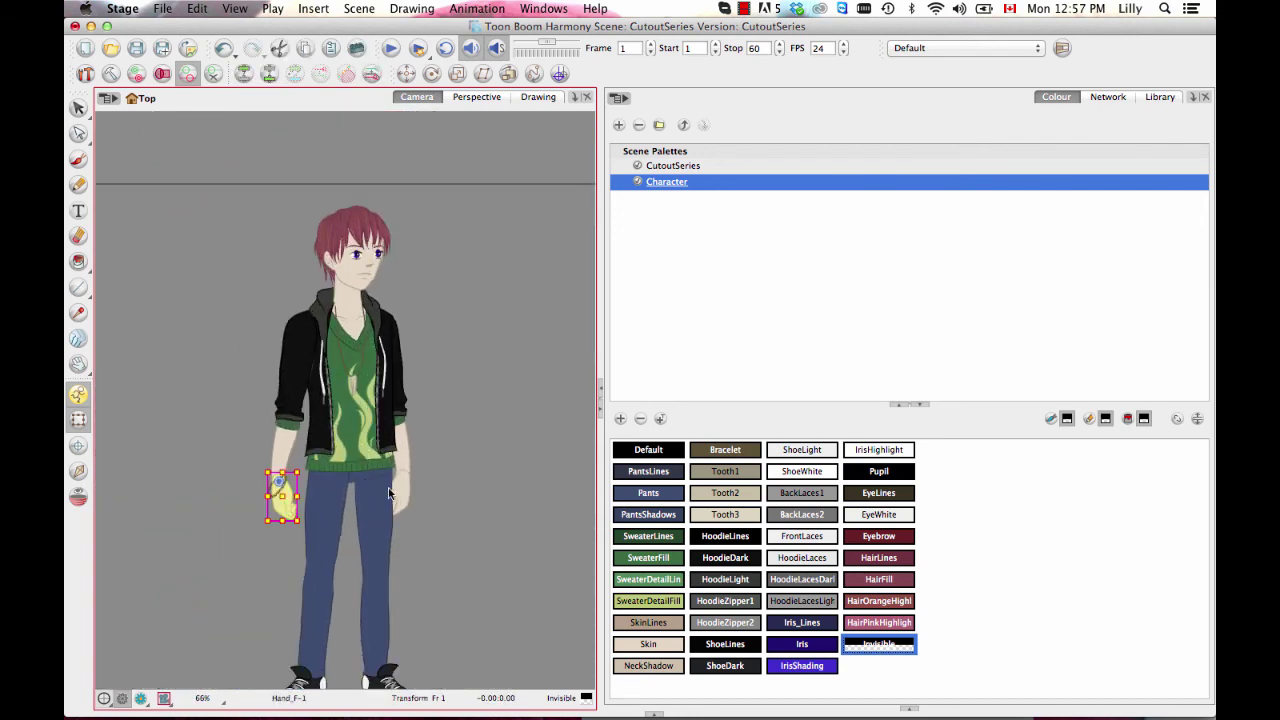
key("b")
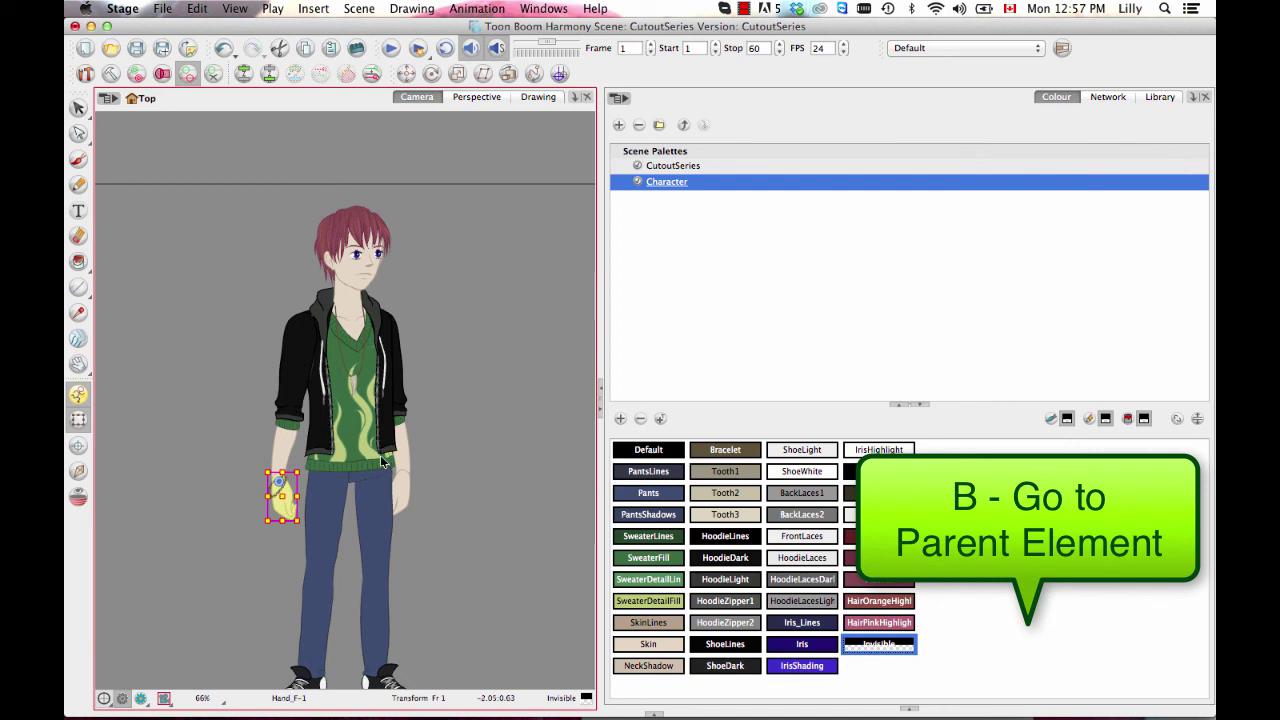
key("b")
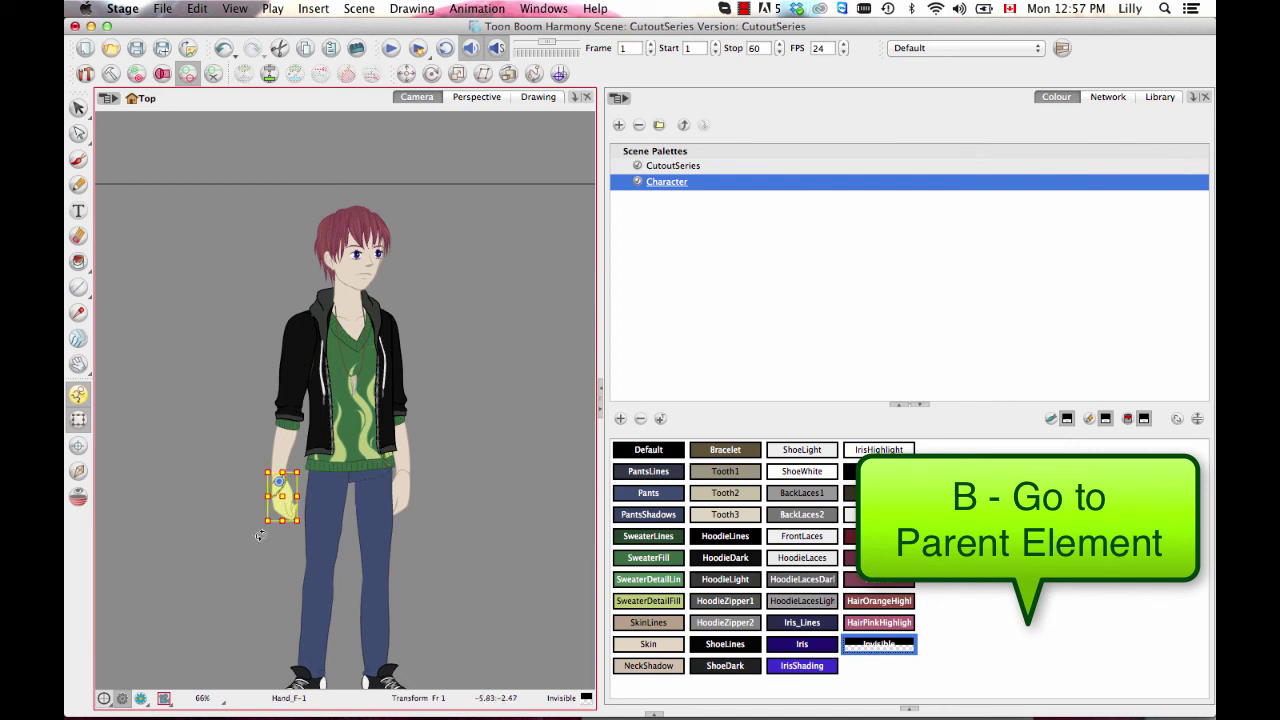
left_click_drag(258, 532, 231, 516)
left_click(238, 573)
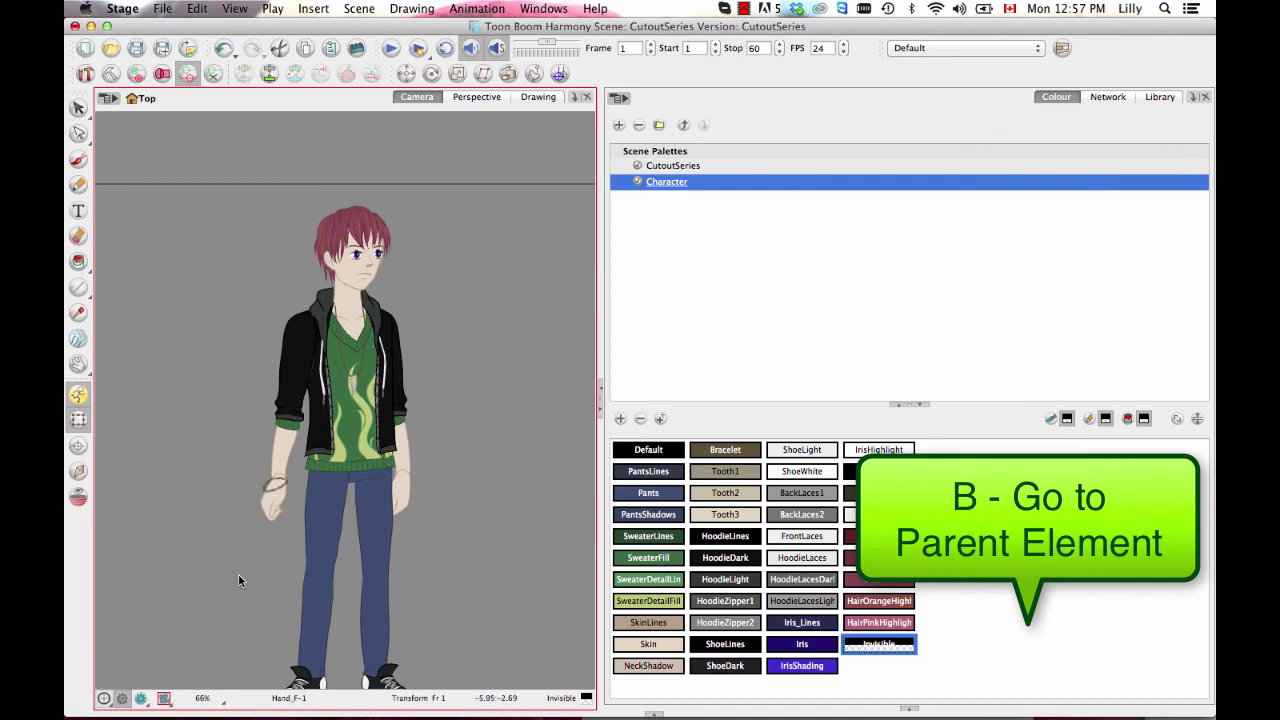
- Test the front shoulder pivot by selecting the front hand's parent arm and rotating the whole arm outward
left_click(284, 520)
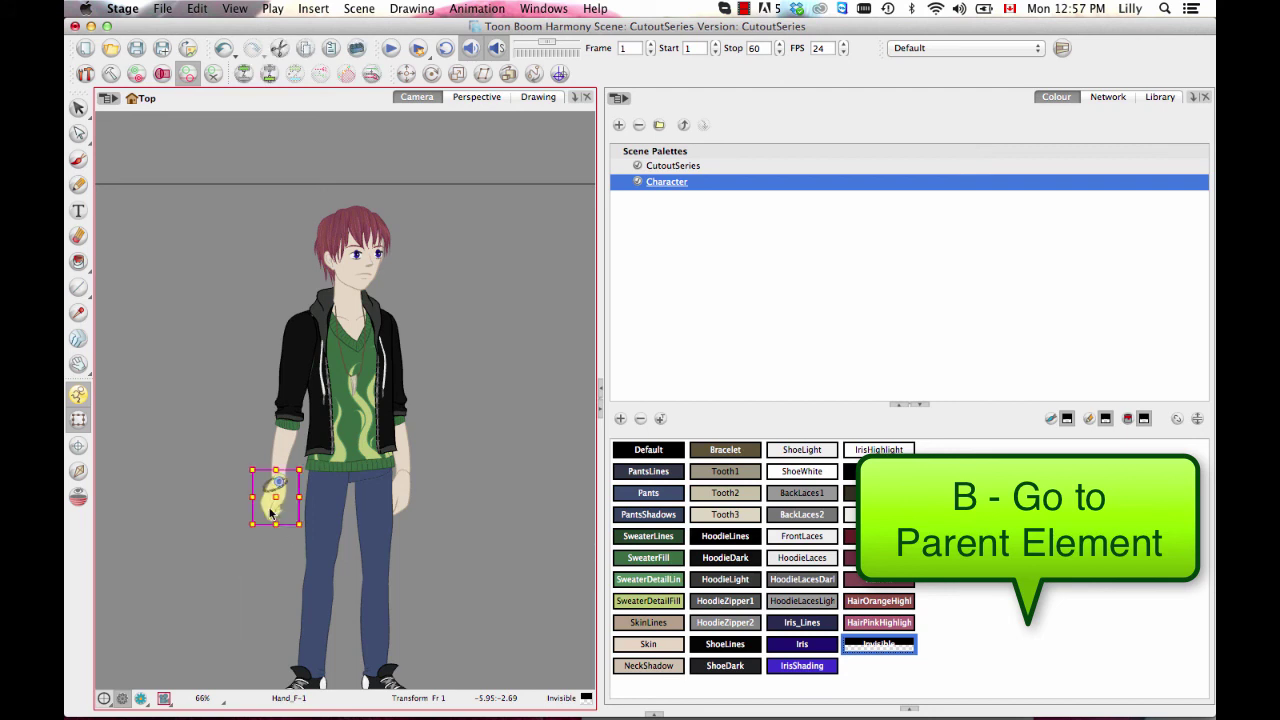
key("b")
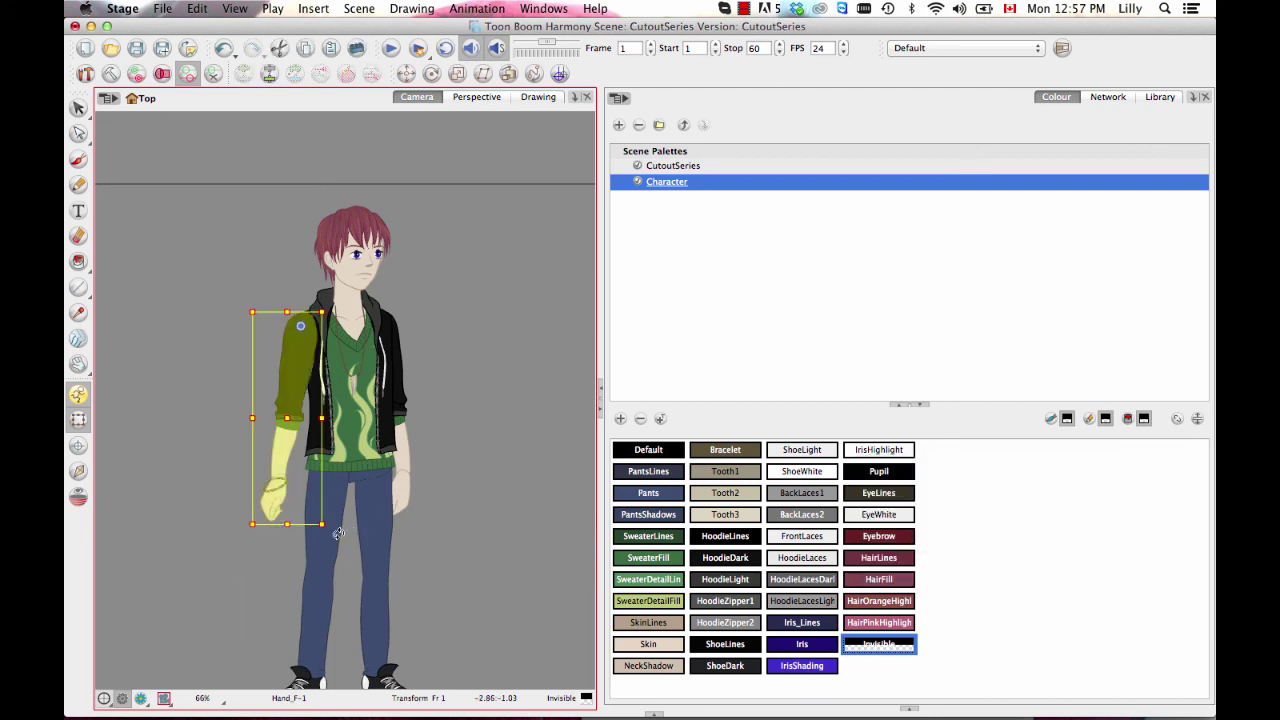
left_click_drag(338, 533, 187, 479)
left_click(222, 568)
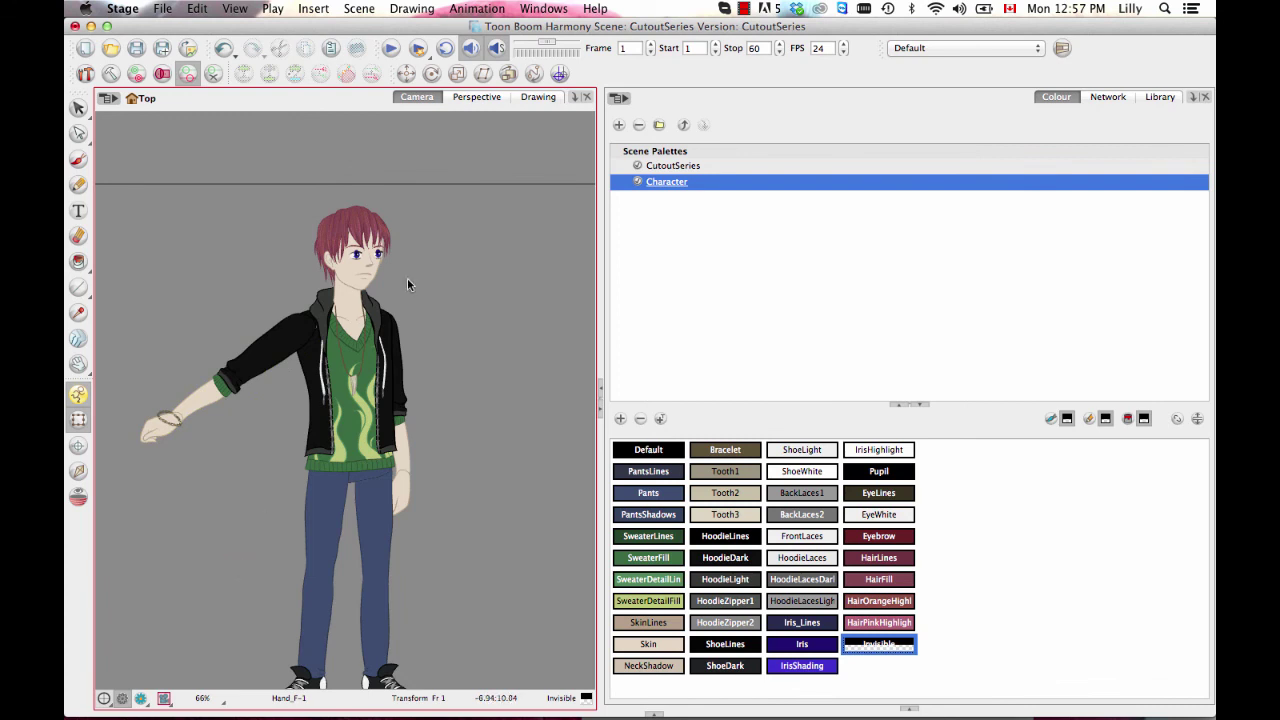
- Test the back shoulder pivot by raising the whole back arm outward through the hand's parent element
left_click(401, 494)
left_click_drag(419, 527, 545, 274)
key("b")
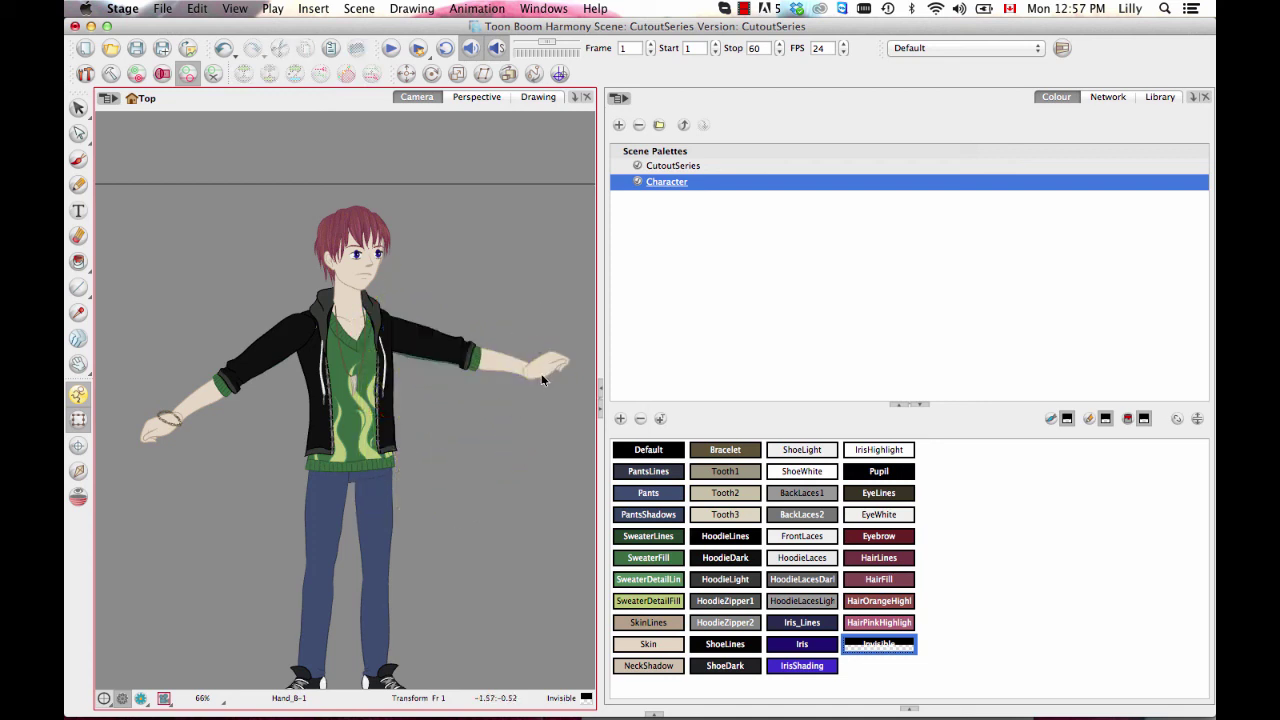
- Undo the test rotations of both arms and the front hand
key("ctrl+z")
key("ctrl+z")
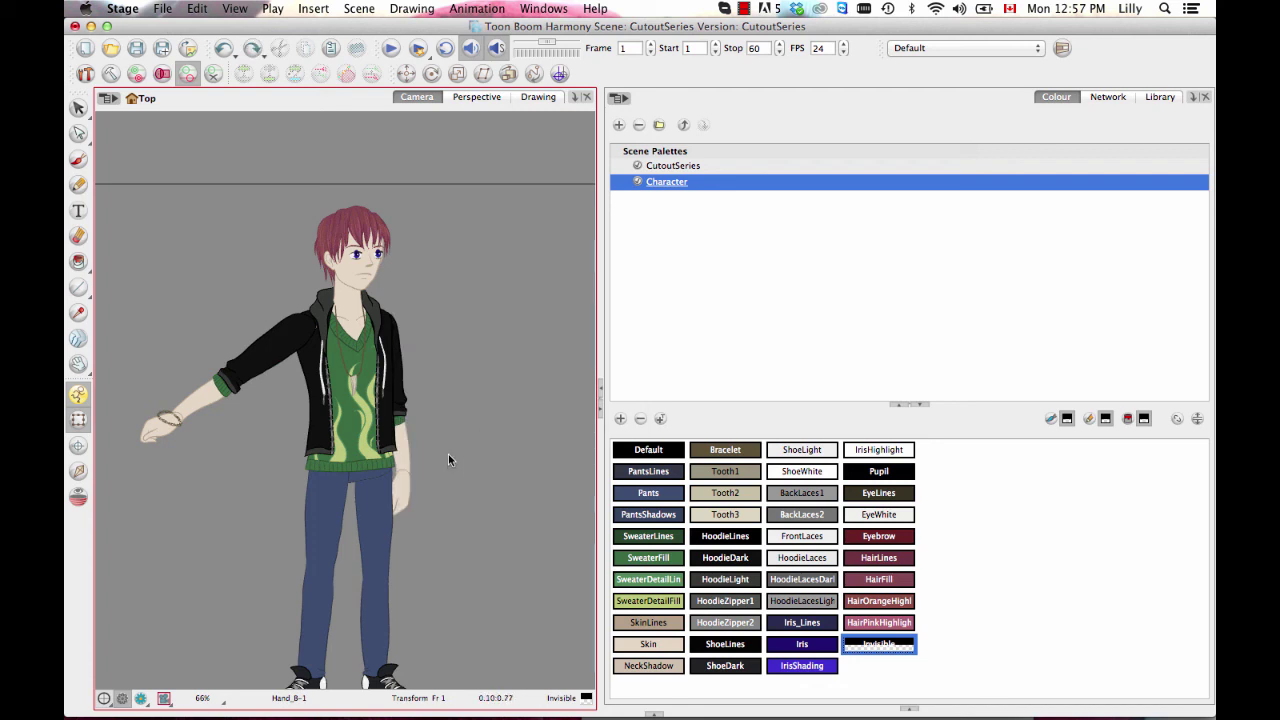
key("ctrl+z")
key("ctrl+z")
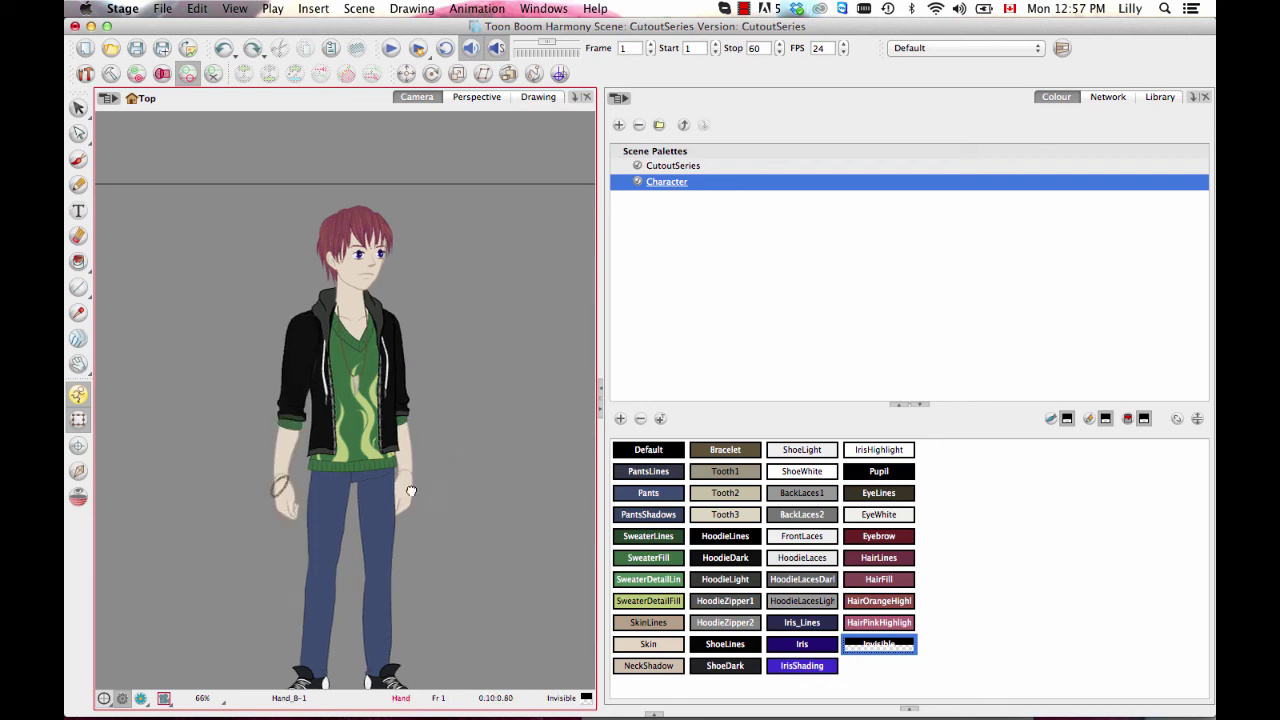
- Select the back hand up close and rotate it about its wrist pivot to test the joint
left_click_drag(411, 491, 382, 420)
key("2")
left_click(391, 435)
left_click_drag(468, 449, 442, 406)
key("2")
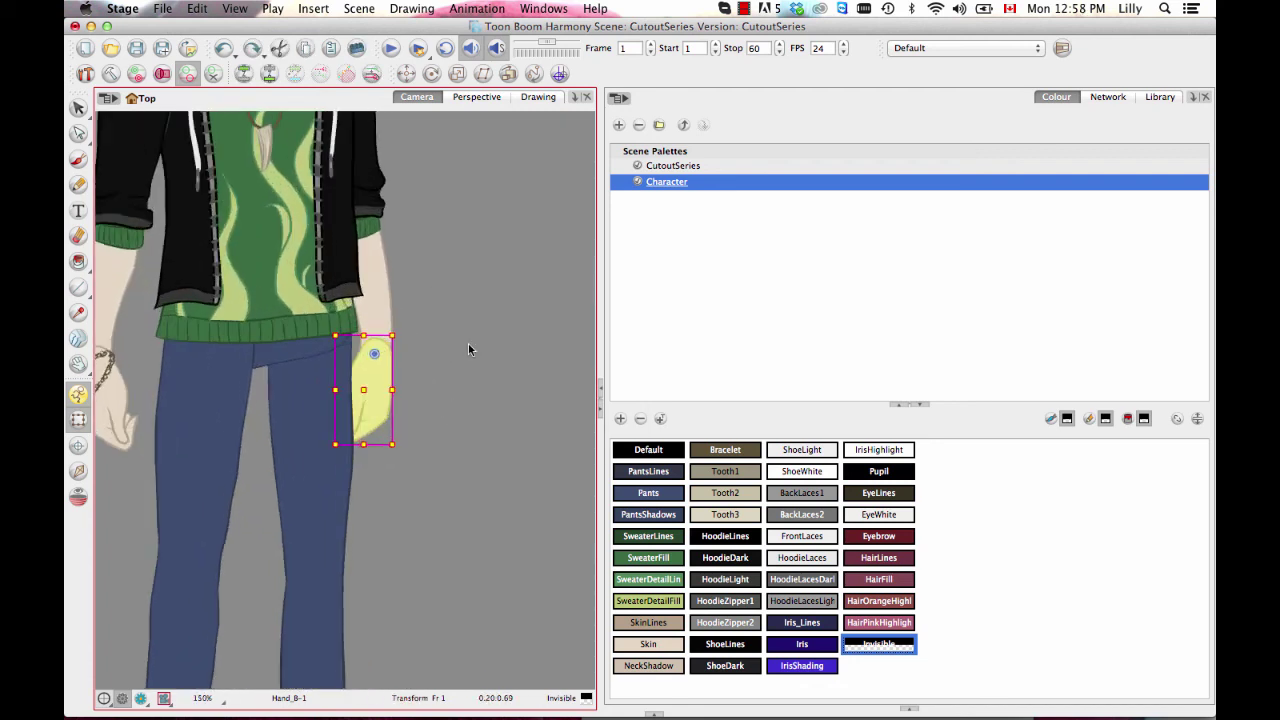
scroll(468, 349, "up", 2)
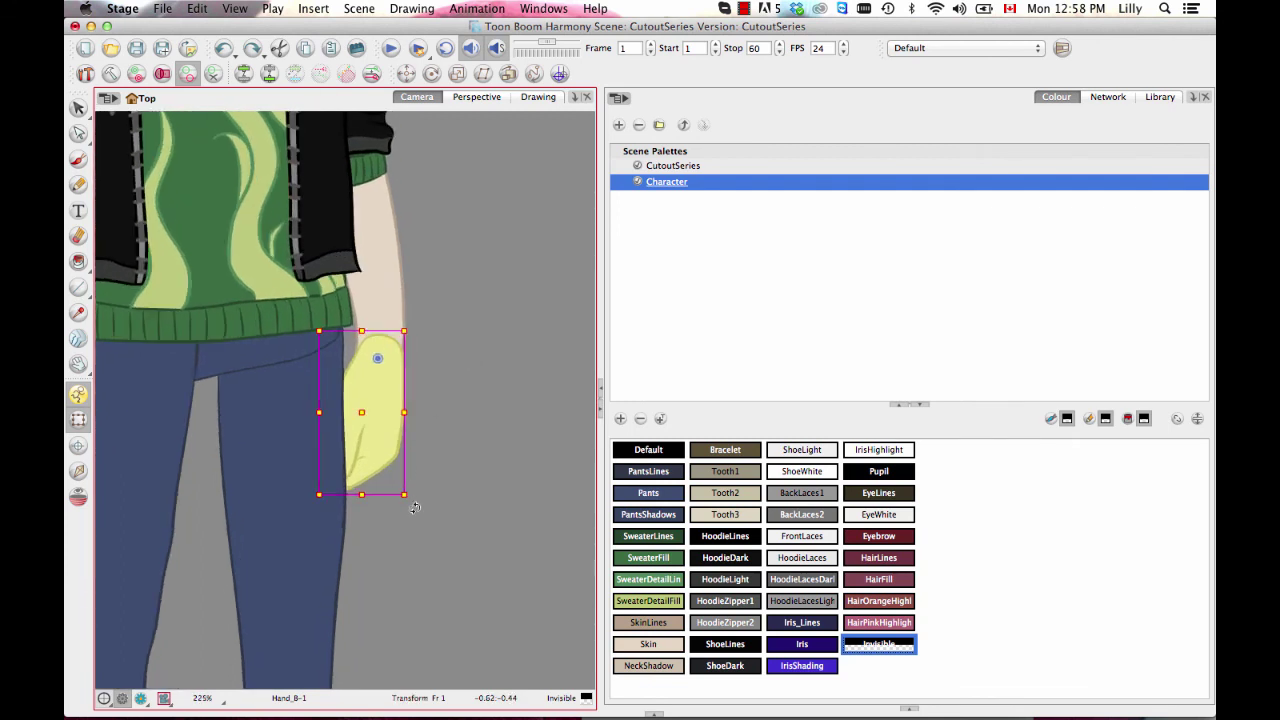
left_click_drag(415, 507, 392, 360)
- Draw a filled circle guide from the centre of the wrist joint on the back arm's drawing, using the HairFill colour
left_click(388, 277)
left_click(538, 96)
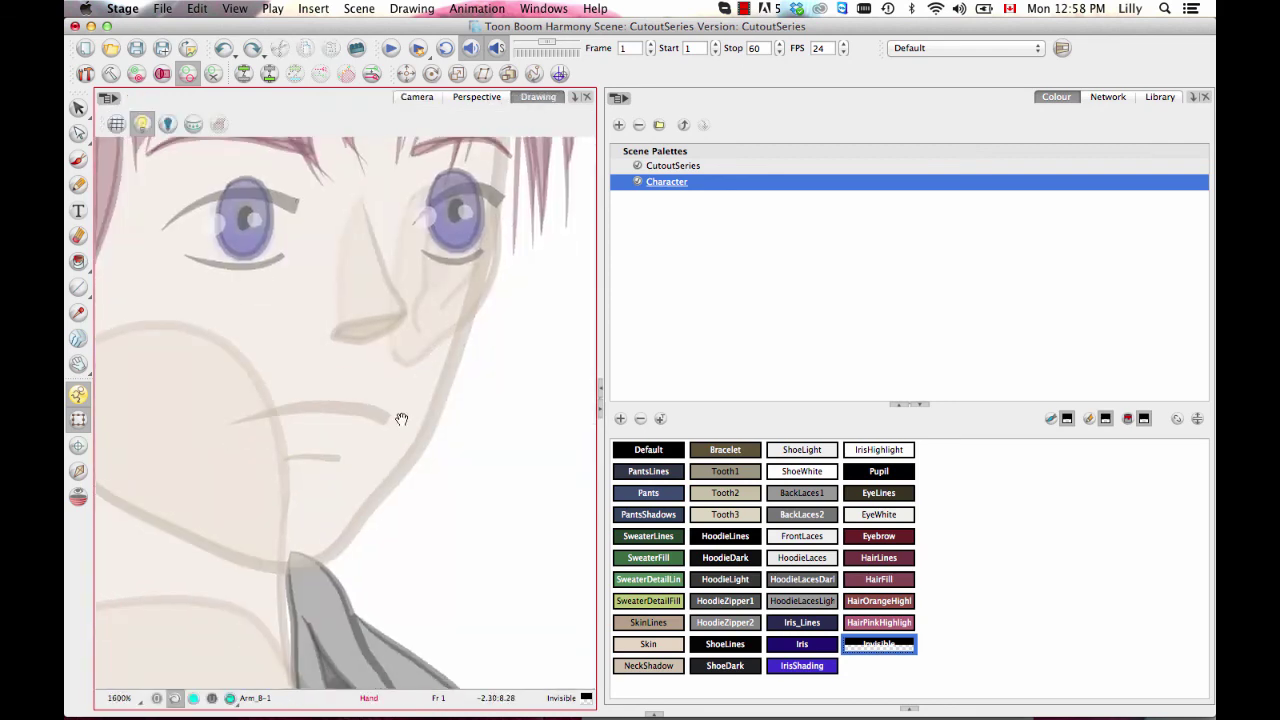
key("1")
left_click_drag(465, 562, 410, 290)
left_click_drag(418, 540, 392, 300)
left_click_drag(413, 503, 387, 149)
key("2")
key("2")
left_click_drag(352, 440, 369, 374)
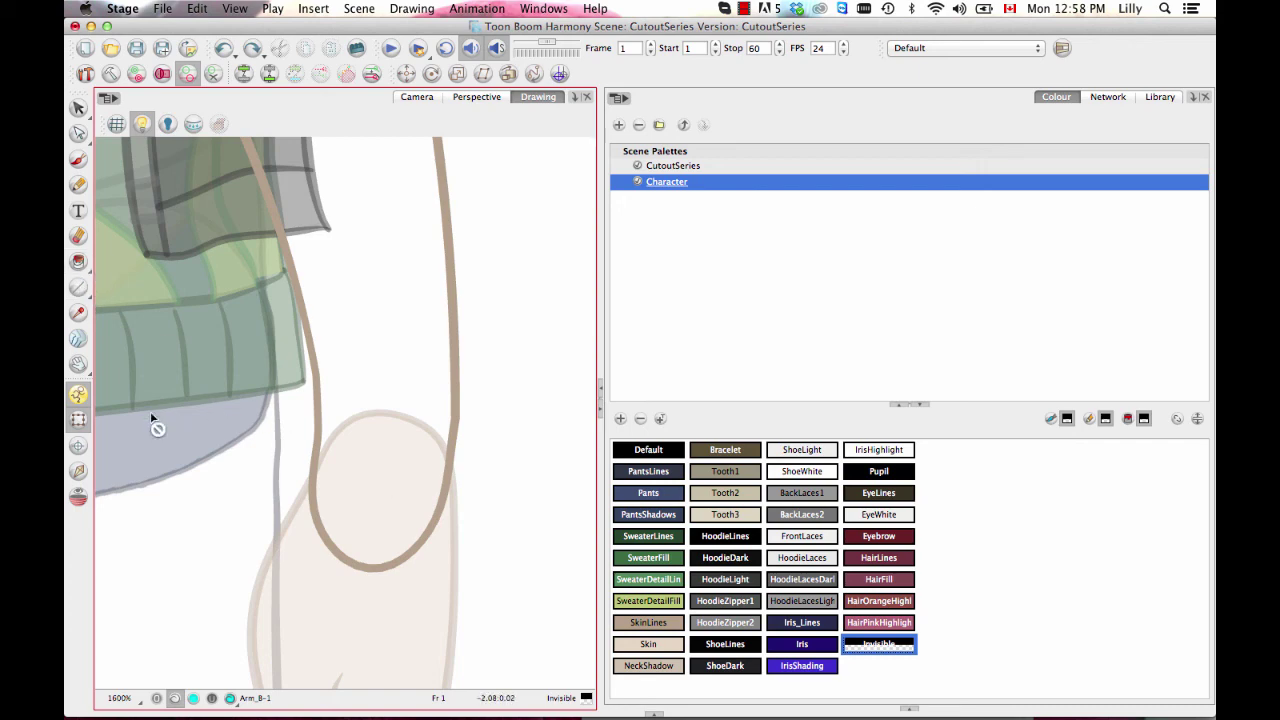
left_click_drag(78, 287, 143, 318)
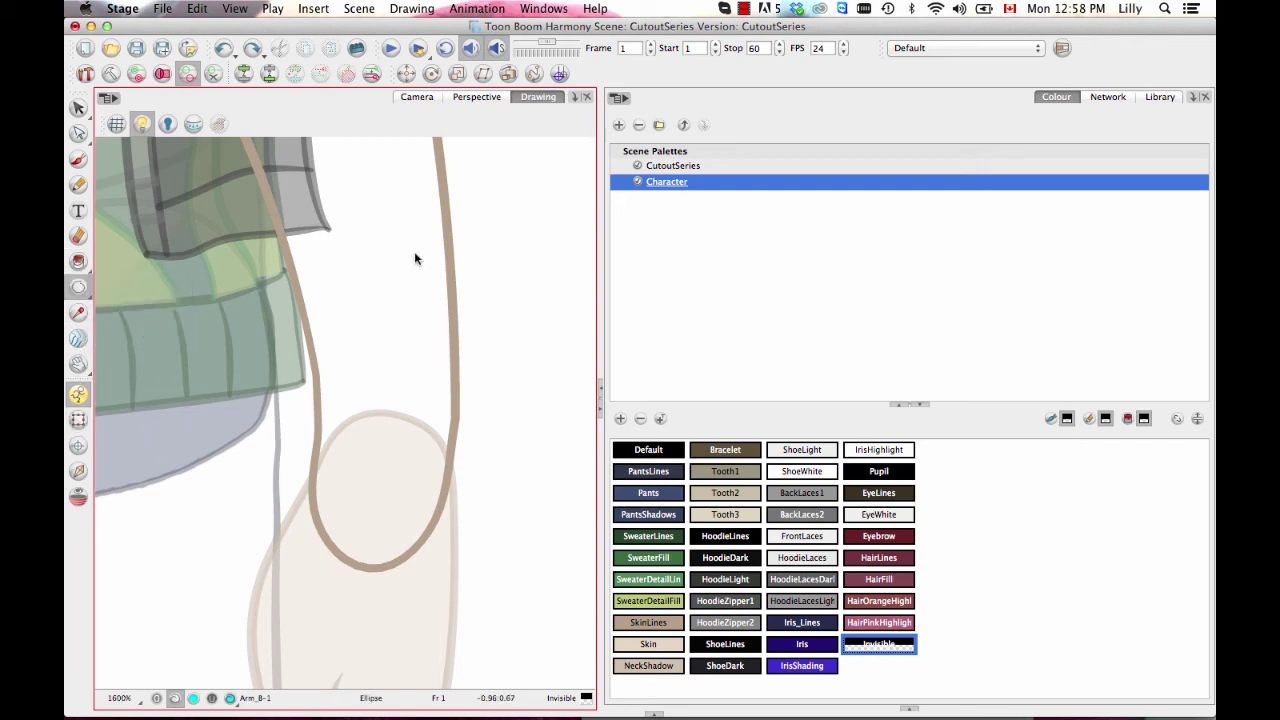
left_click(872, 582)
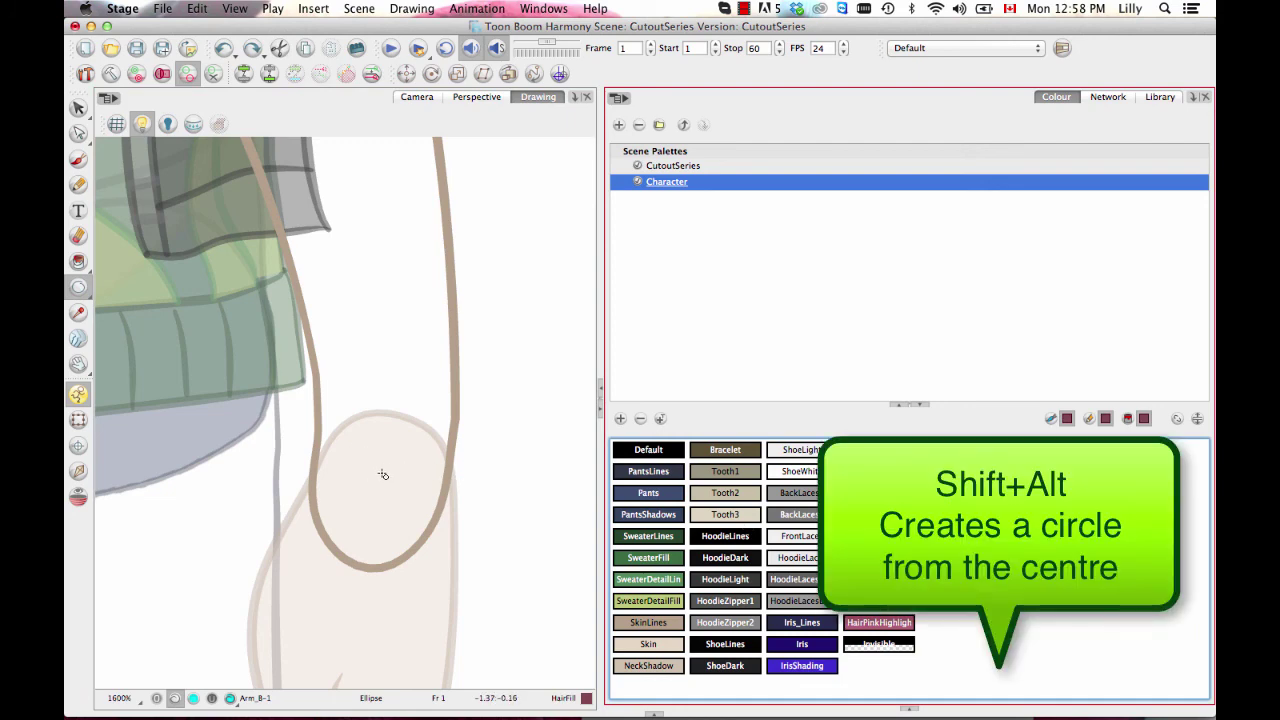
left_click_drag(380, 471, 398, 480)
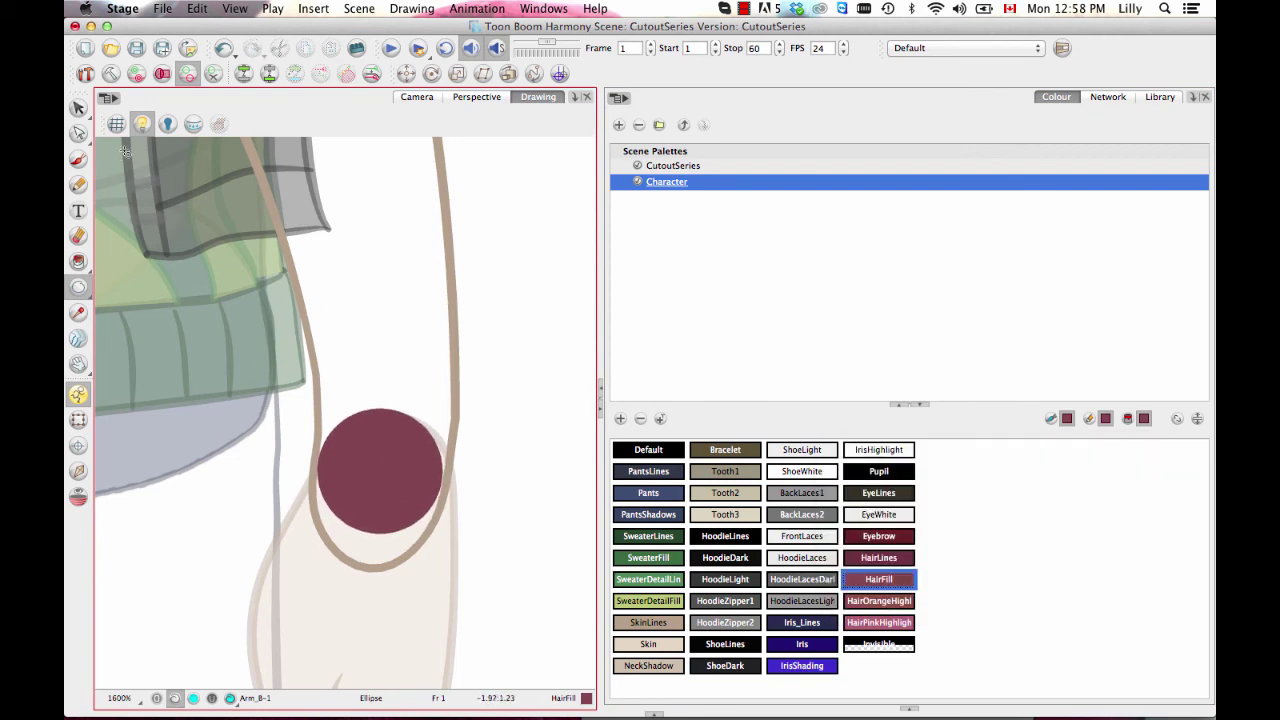
- Show all art layers together and set the Contour Editor to reshape line art and colour art at the same time
left_click(194, 699)
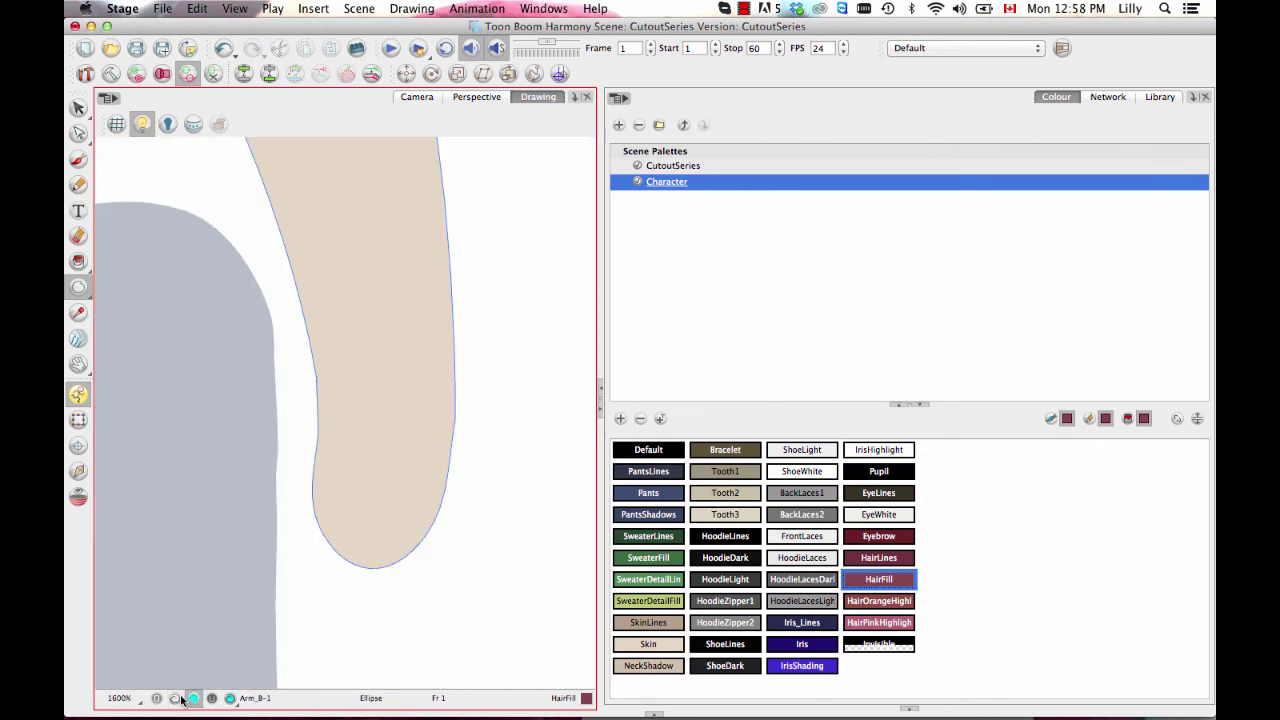
left_click(181, 700)
left_click(79, 132)
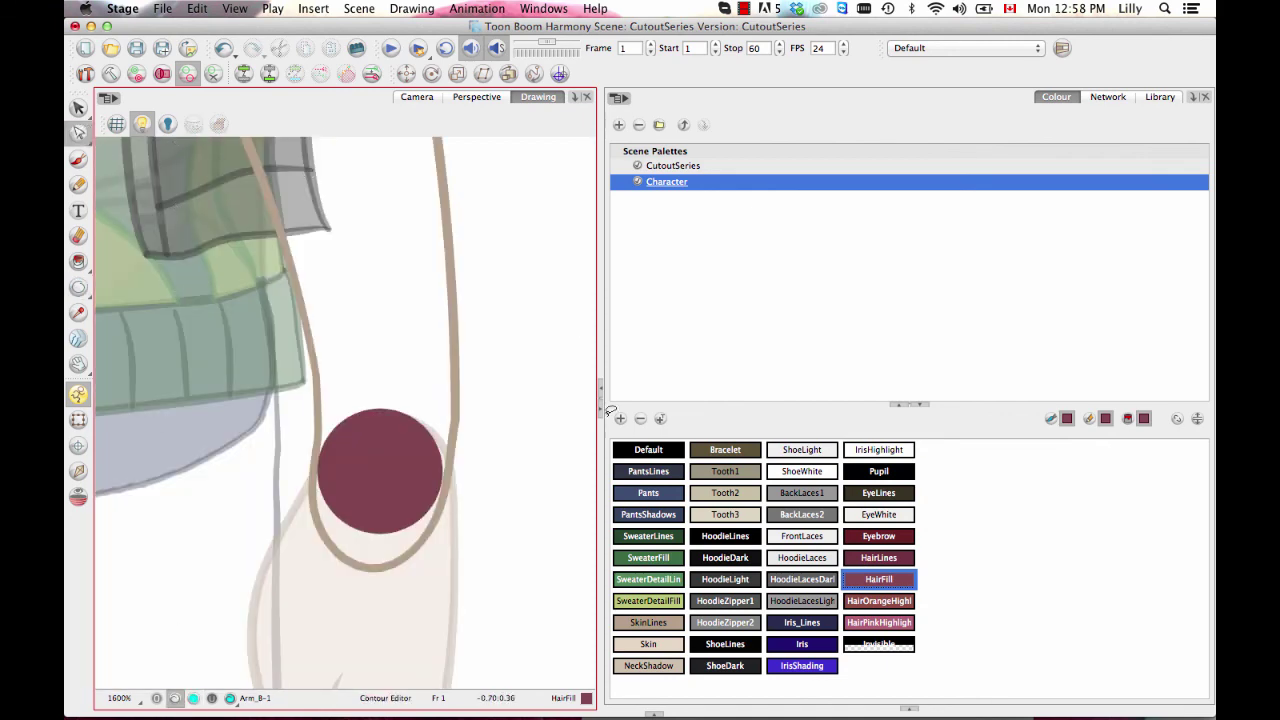
left_click(230, 698)
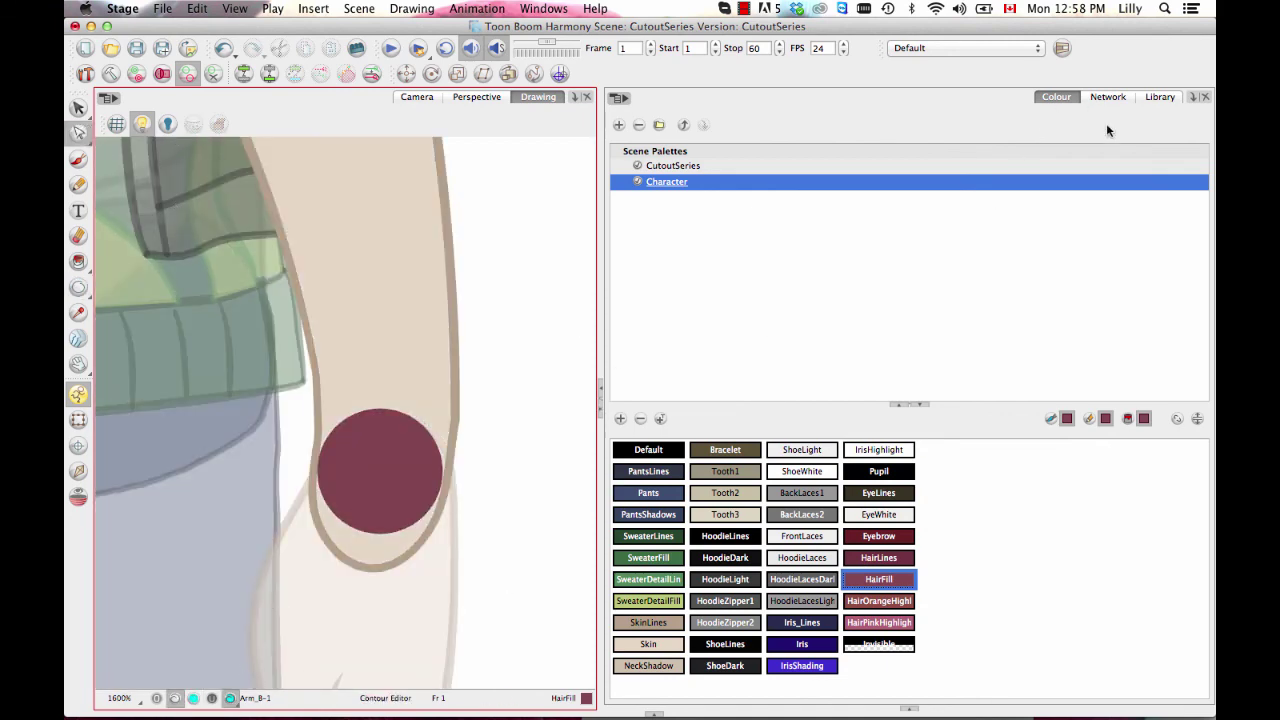
left_click(910, 712)
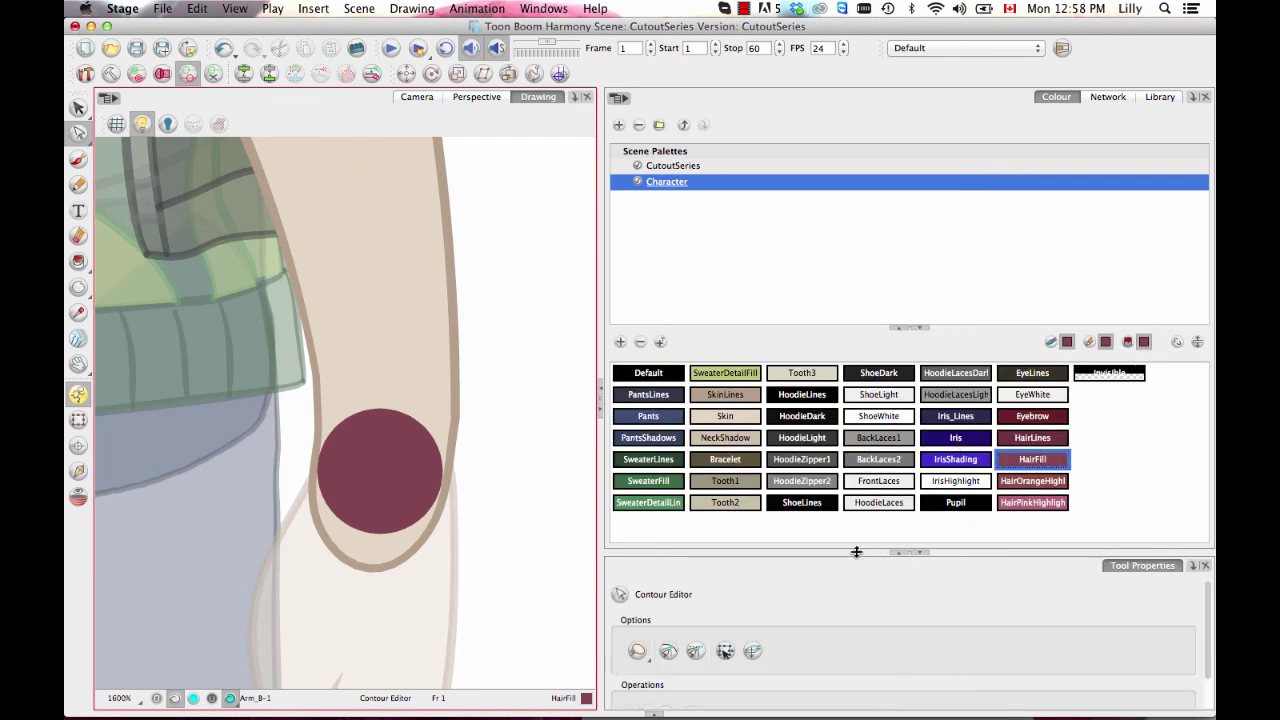
left_click_drag(856, 552, 856, 336)
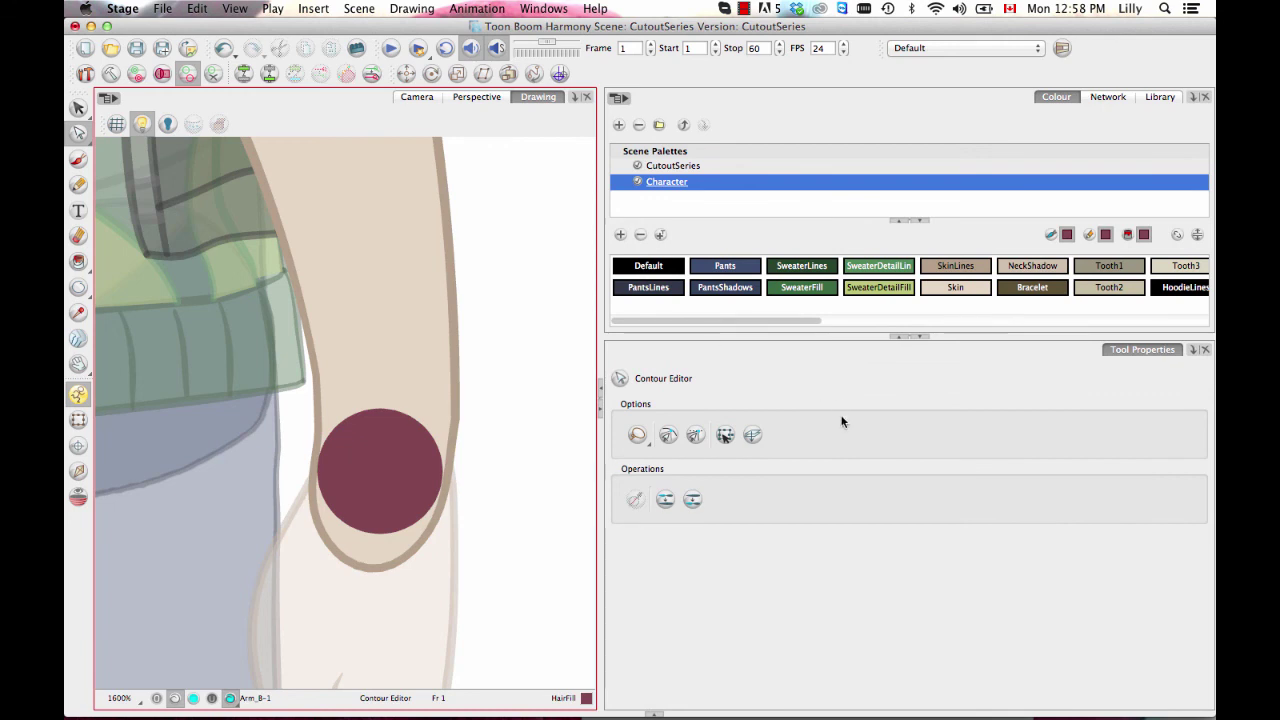
left_click(752, 435)
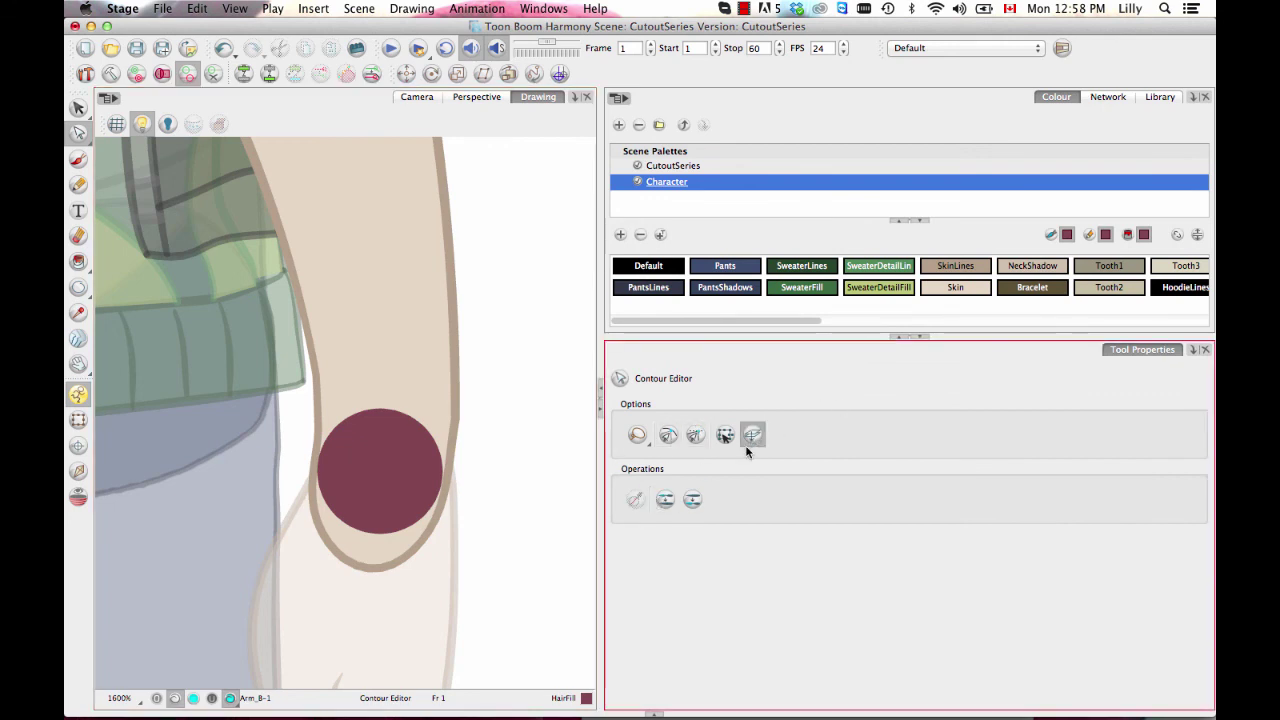
- Reshape the rounded lower end of the back arm with the Contour Editor so its outline follows the circle guide
left_click(366, 576)
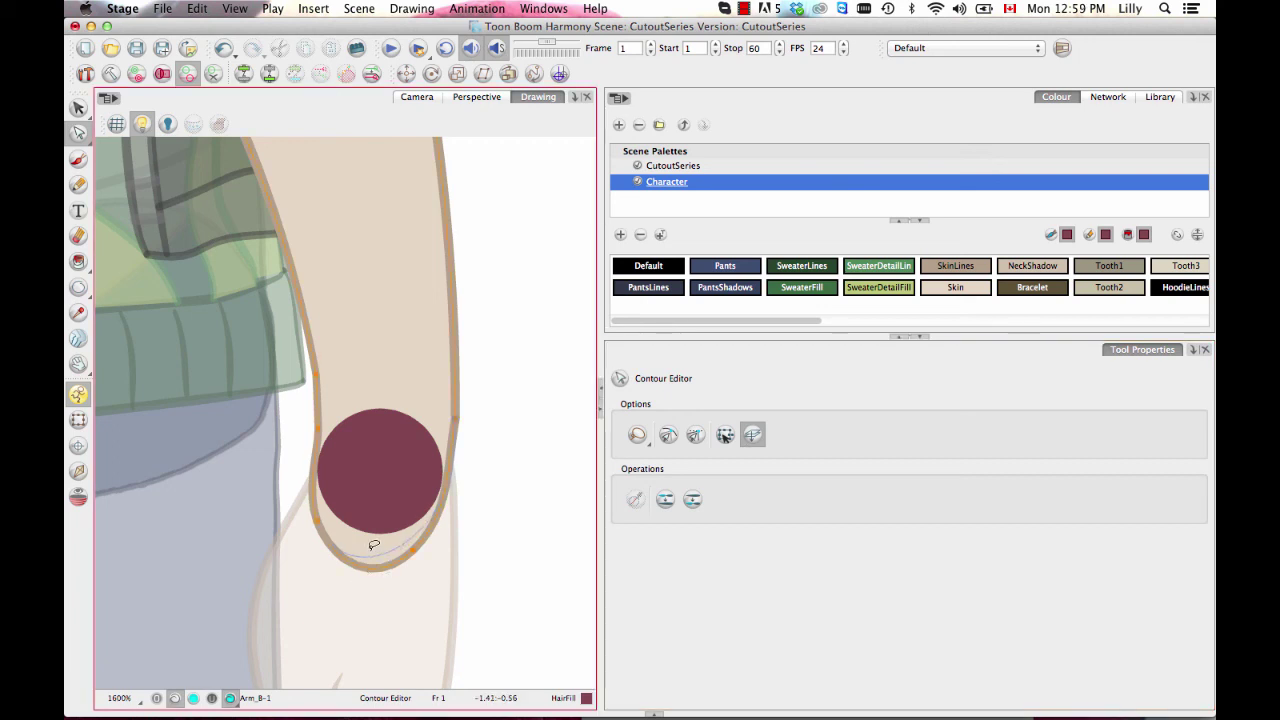
mouse_move(373, 545)
left_mouse_down()
mouse_move(374, 531)
mouse_move(389, 544)
left_mouse_up()
key("super+z")
mouse_move(386, 610)
left_mouse_down()
mouse_move(376, 544)
mouse_move(434, 581)
mouse_move(427, 530)
left_mouse_up()
left_click_drag(462, 487, 454, 489)
left_click_drag(317, 521, 322, 506)
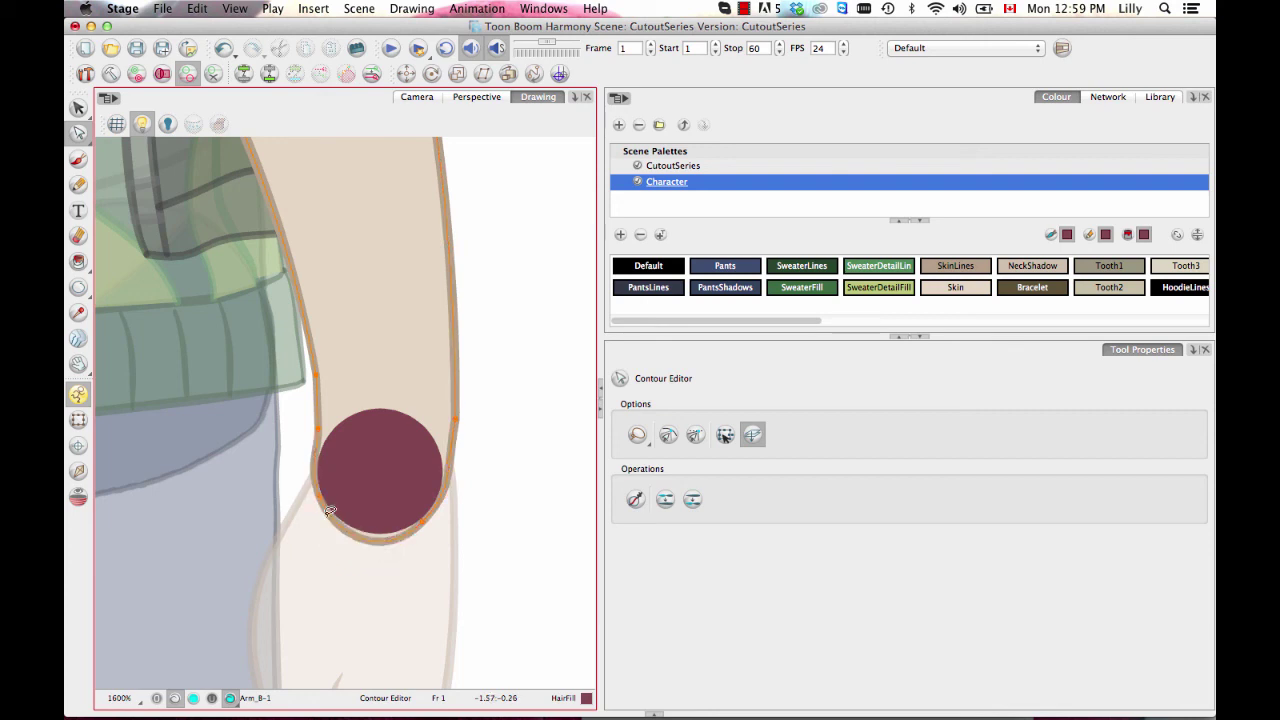
left_click_drag(384, 565, 387, 551)
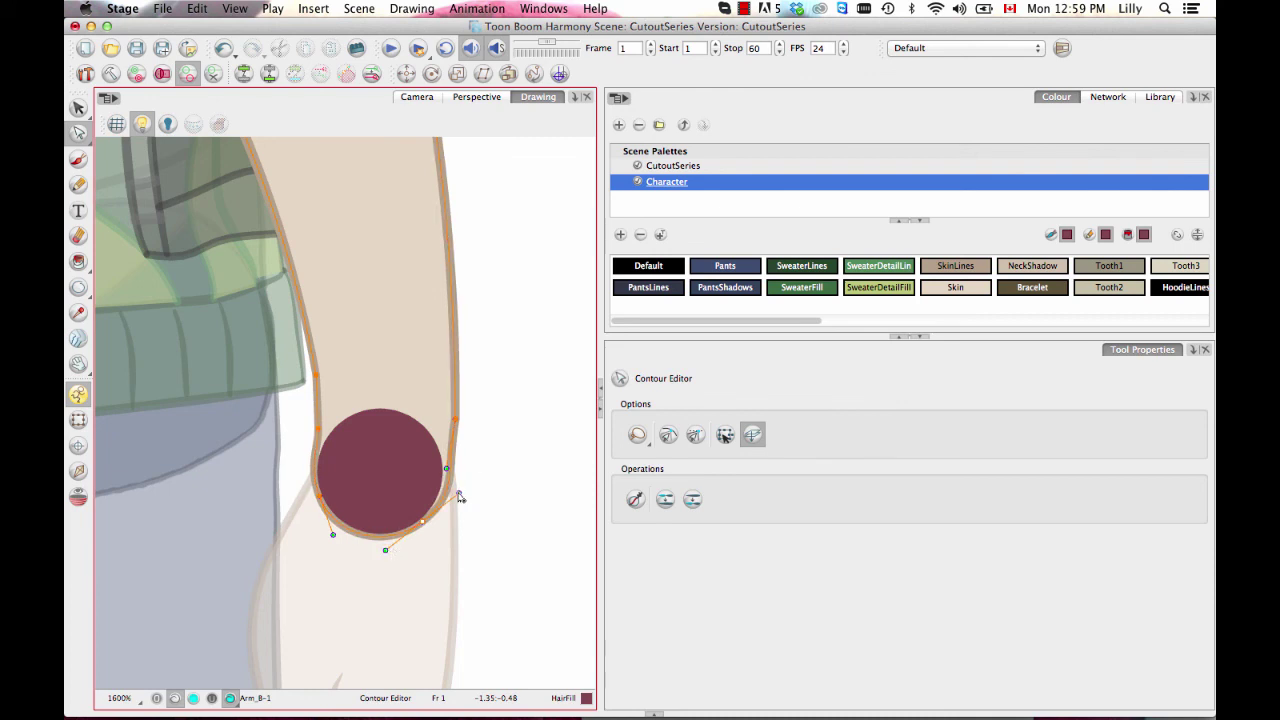
left_click_drag(459, 497, 454, 497)
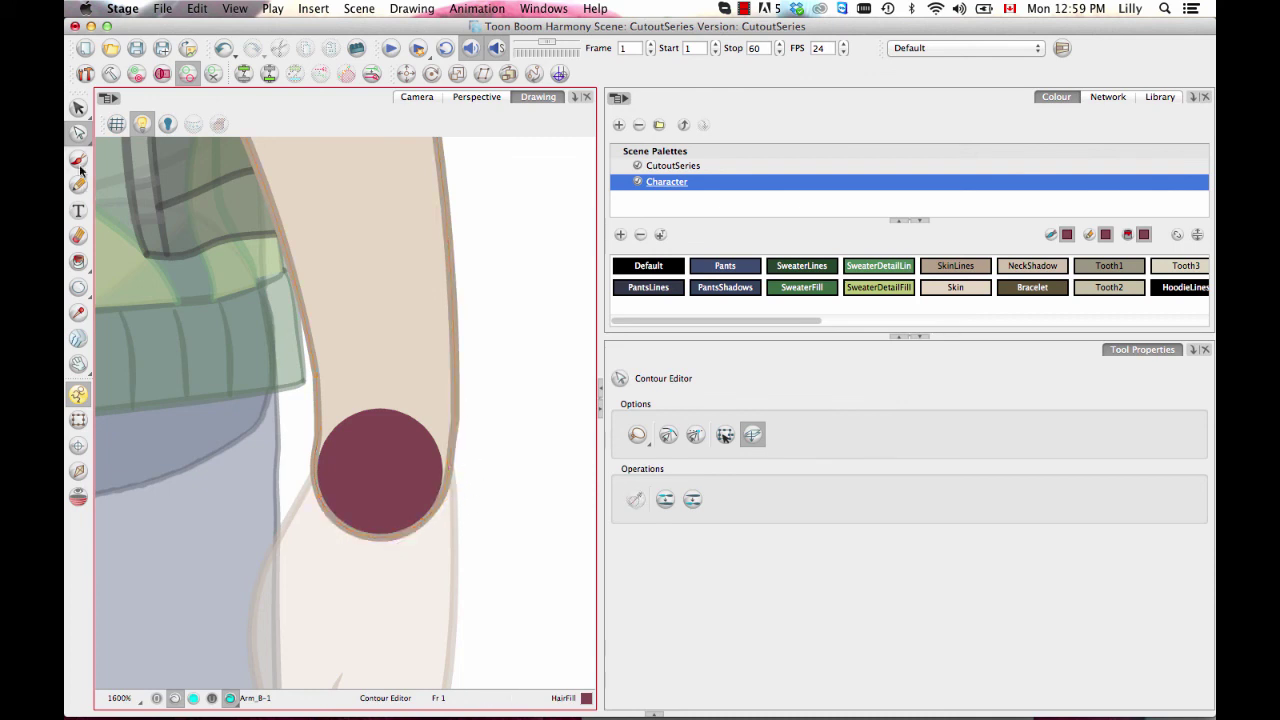
- Delete the circle guide from the back arm's drawing
left_click(78, 107)
left_click(381, 444)
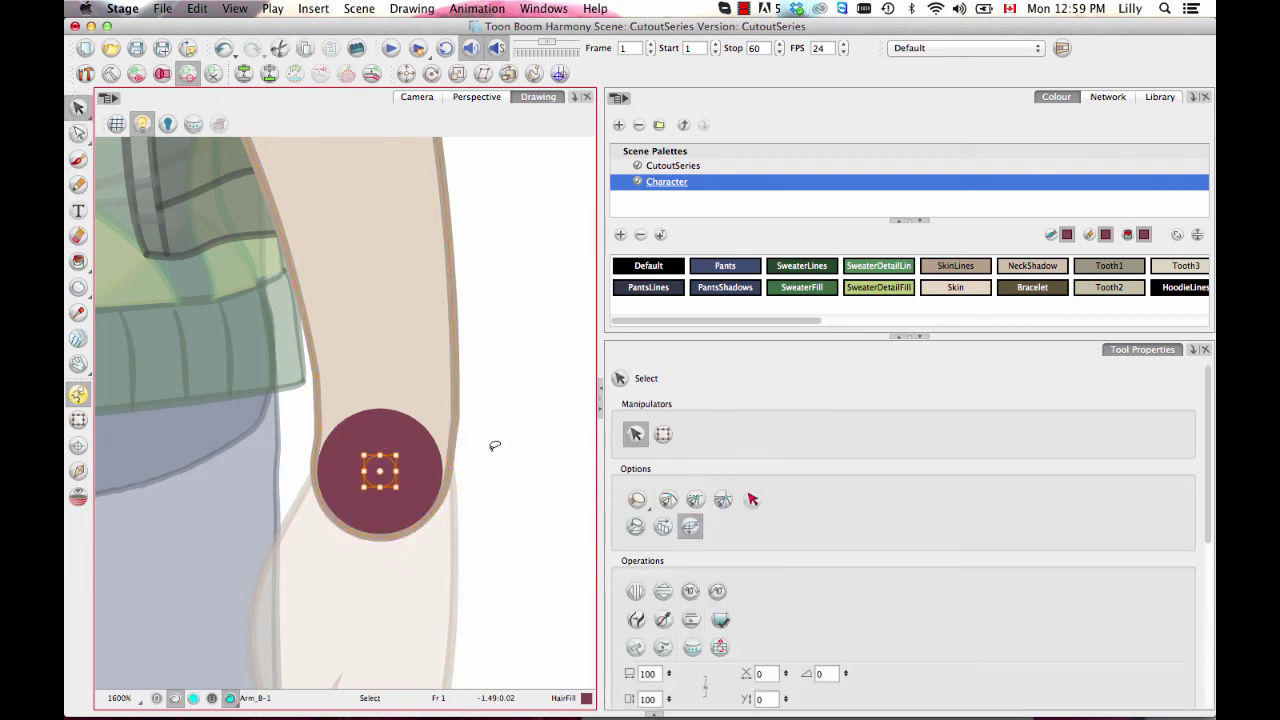
key("Delete")
- Test the reshaped wrist by rotating the back hand outward in the camera view, and undo the rotation
left_click(433, 97)
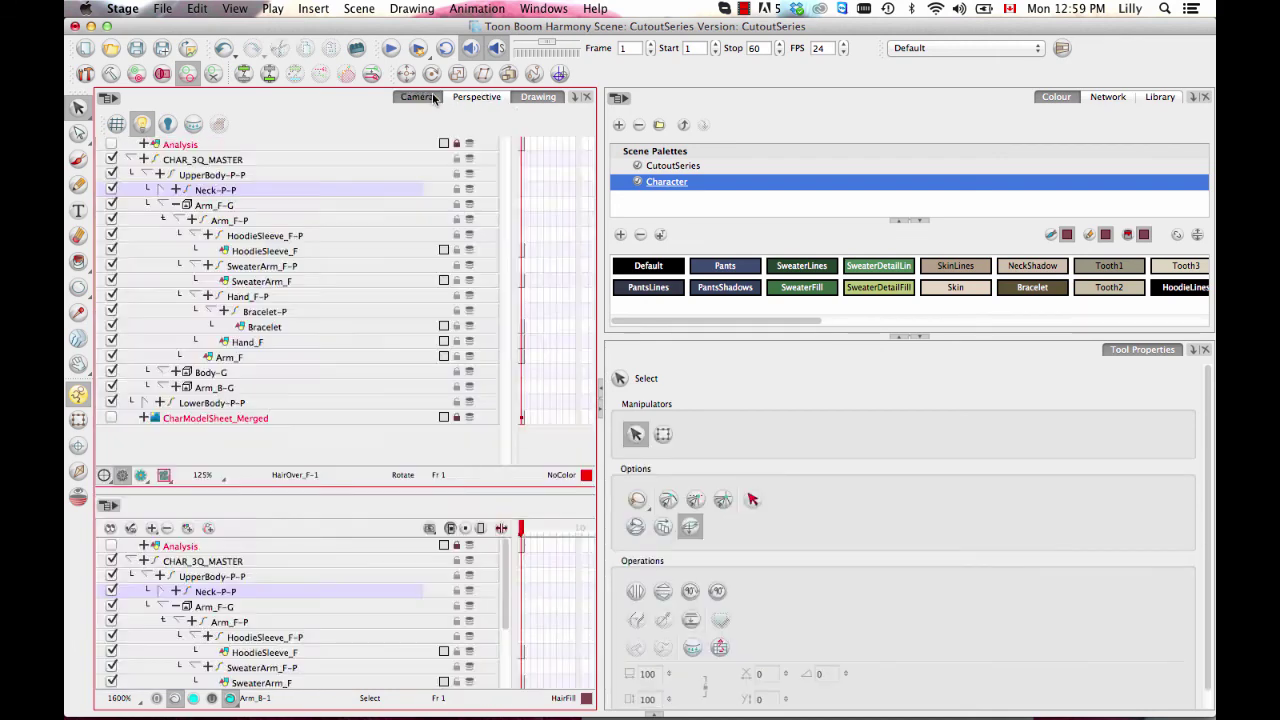
left_click(78, 419)
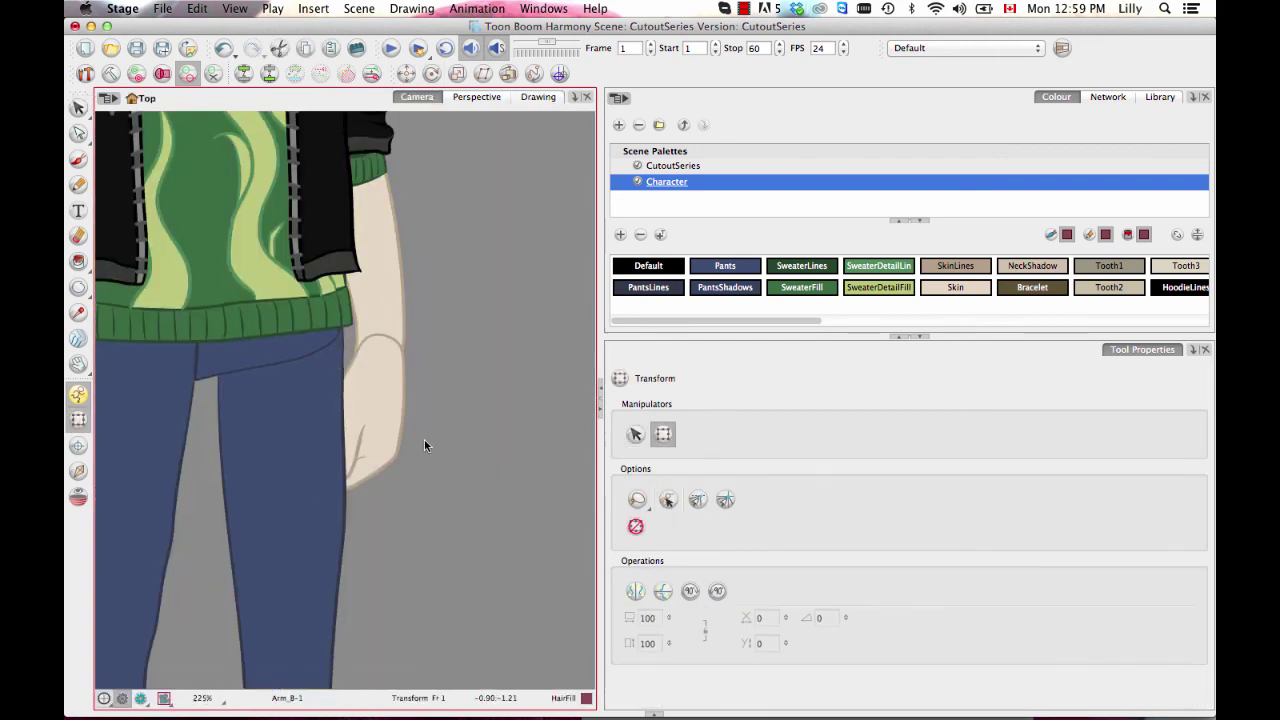
left_click(395, 440)
mouse_move(418, 496)
left_mouse_down()
mouse_move(456, 466)
mouse_move(487, 387)
left_mouse_up()
left_click(510, 345)
key("1")
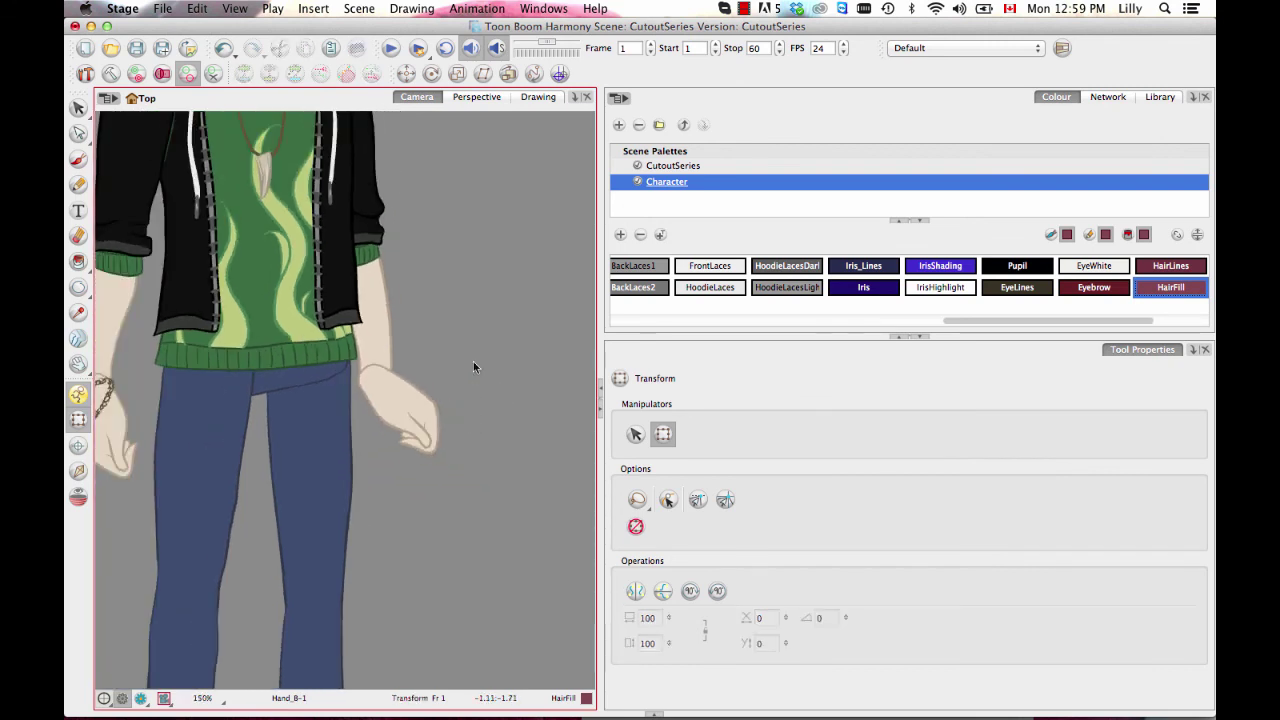
key("2")
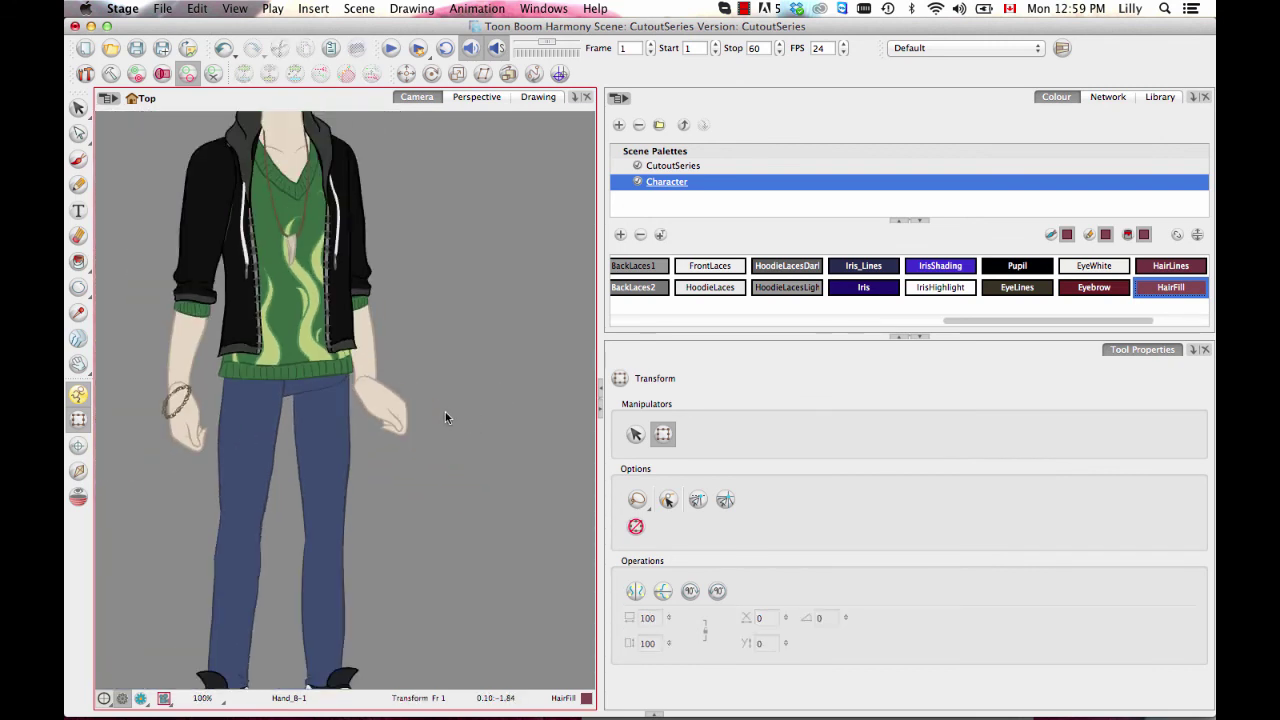
key("ctrl+z")
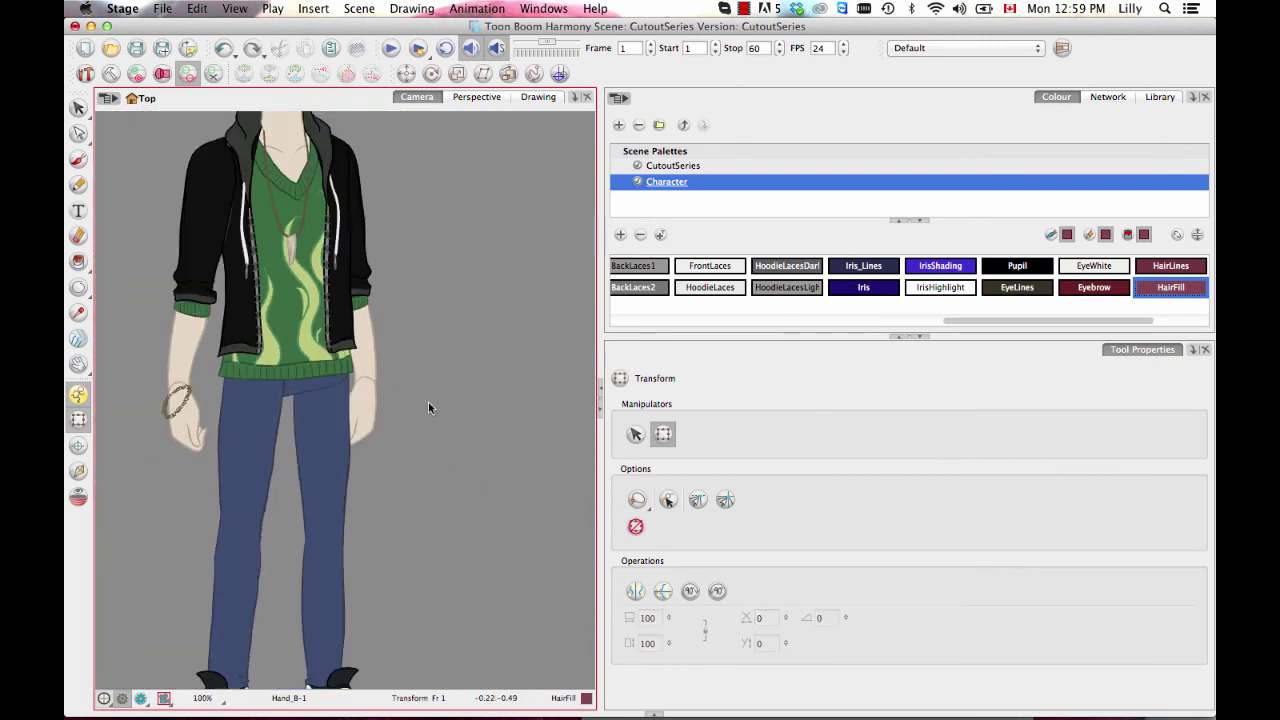
- Examine the whole character in its rest pose and check the head and upper body up close
key("2")
key("2")
key("1")
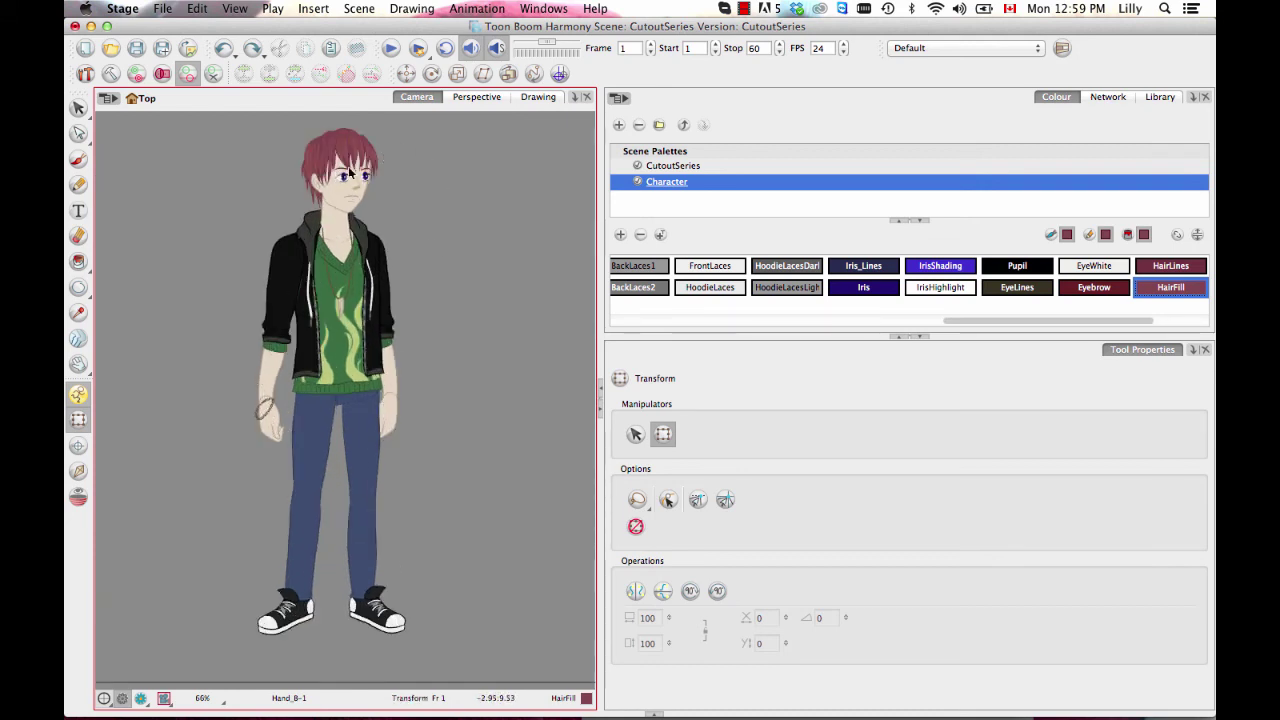
key("space")
left_click_drag(386, 213, 401, 254)
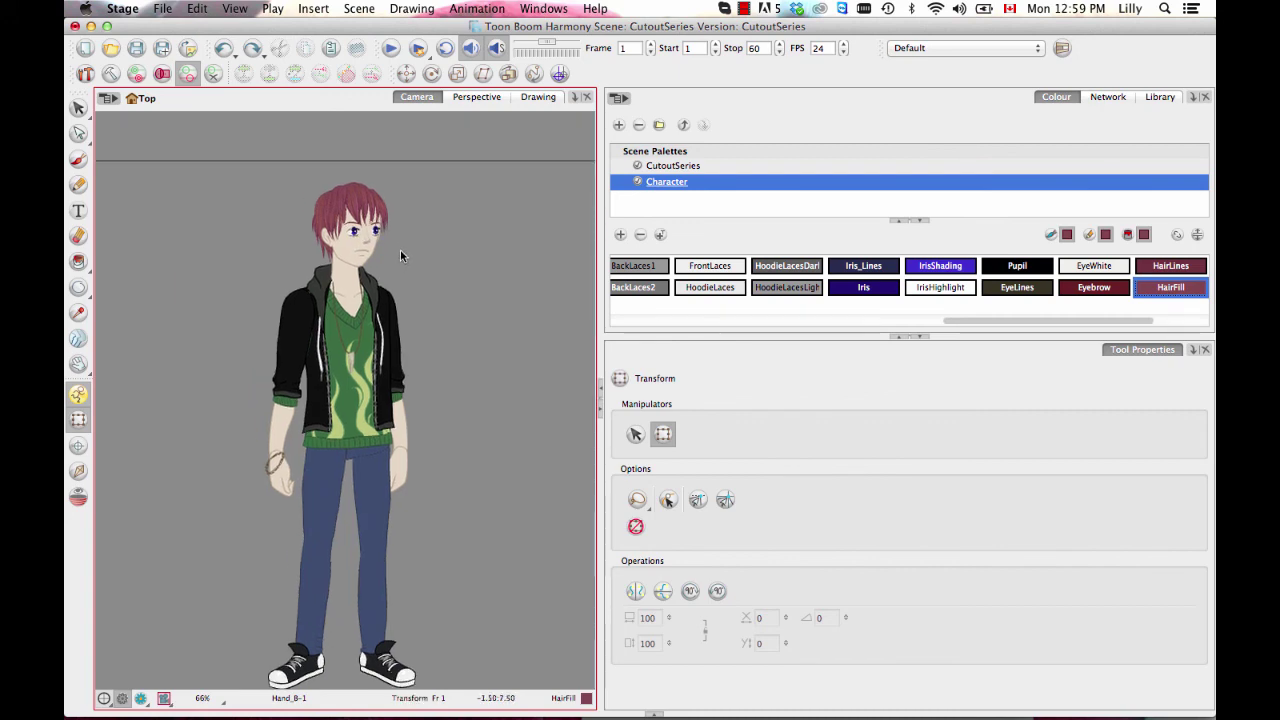
key("2")
key("2")
key("2")
key("space")
left_click_drag(386, 143, 349, 357)
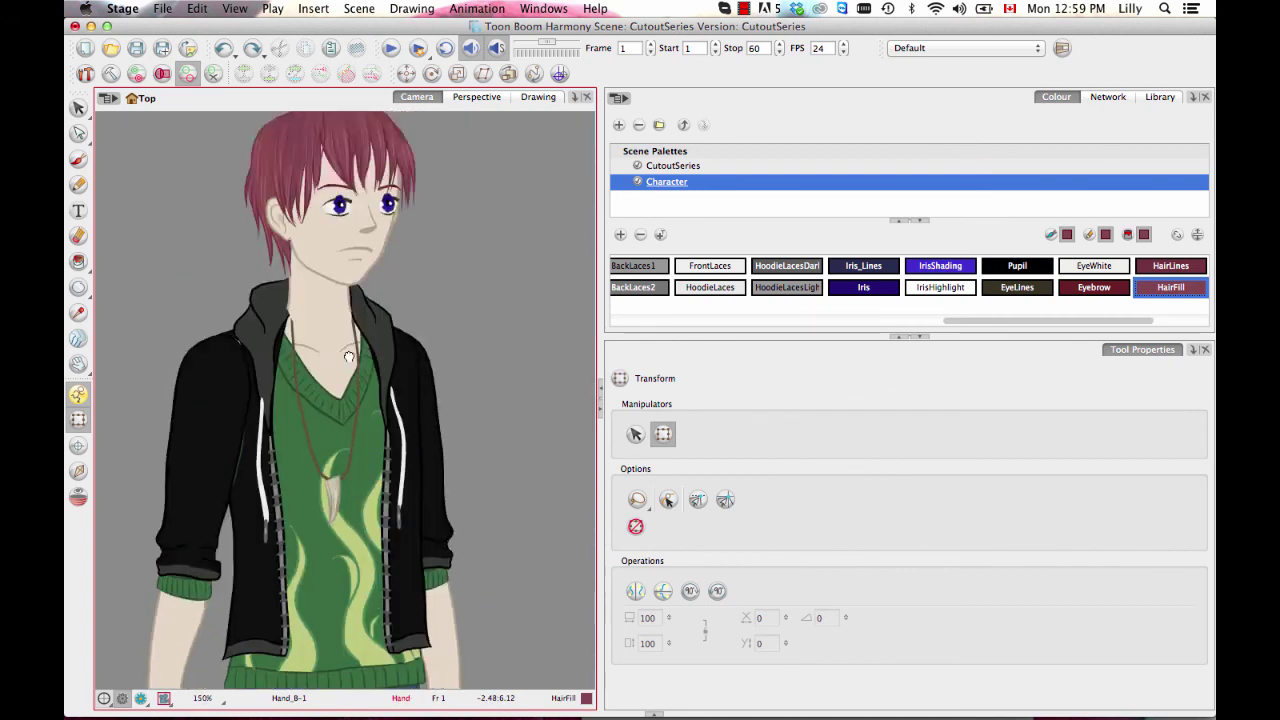
scroll(349, 357, "up", 1)
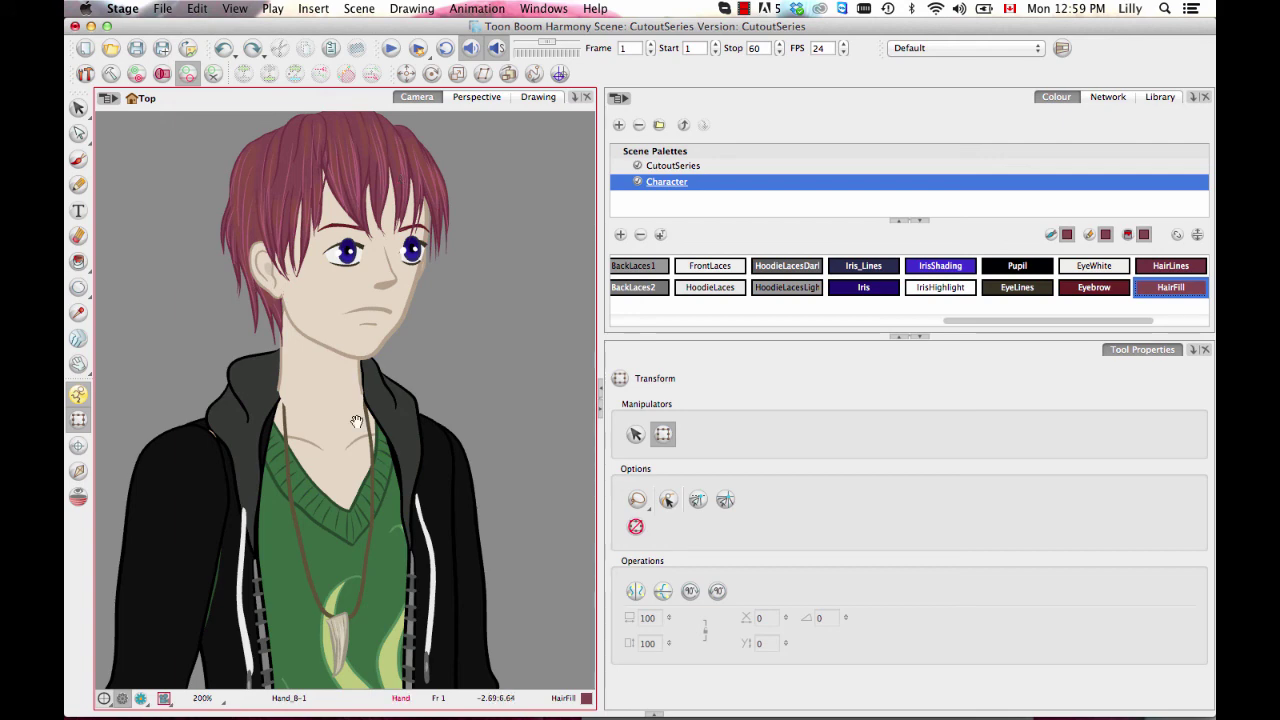
scroll(357, 420, "down", 1)
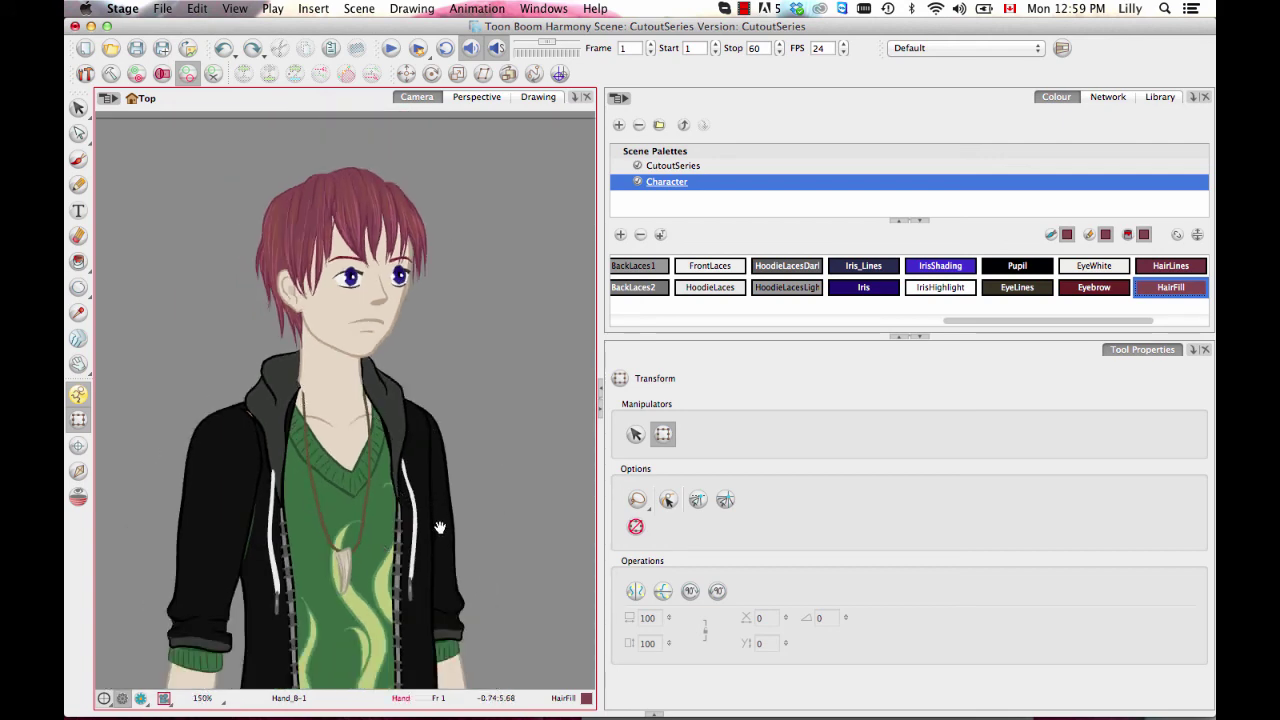
scroll(472, 442, "down", 3)
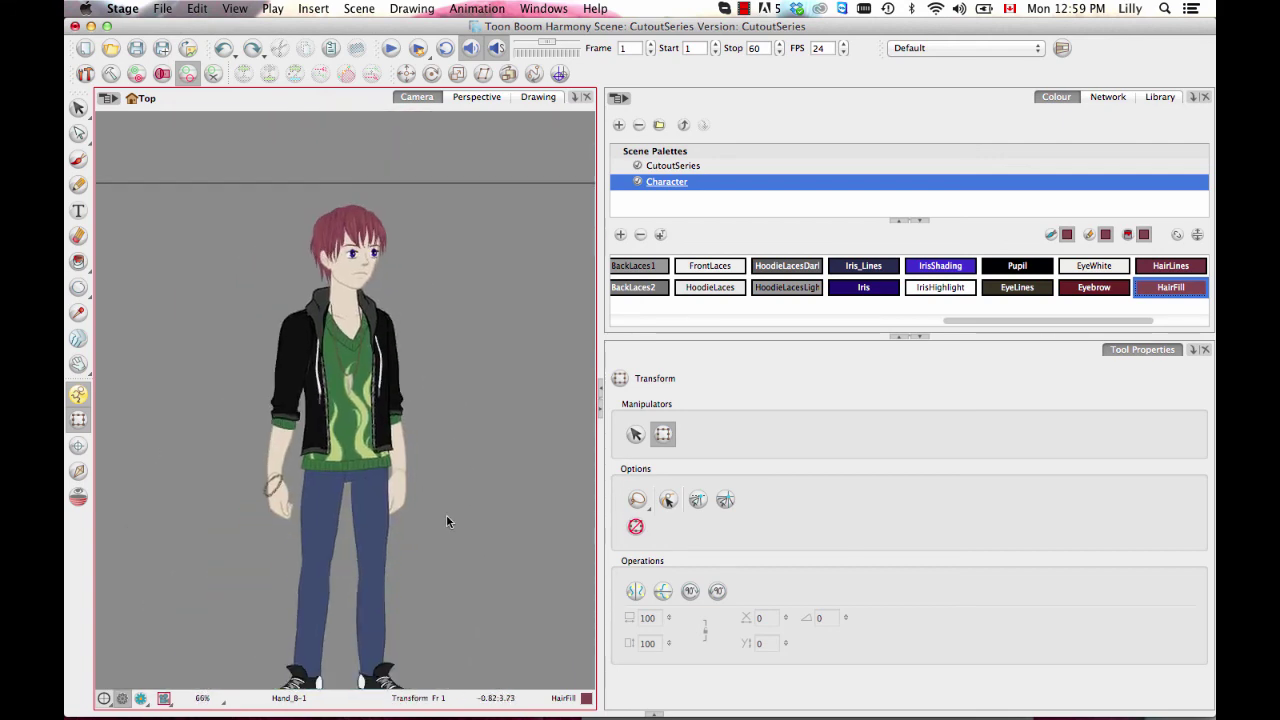
- Shrink the timeline, bring up the node network in place of the colour palettes and give it the full height for an overview
scroll(446, 520, "down", 1)
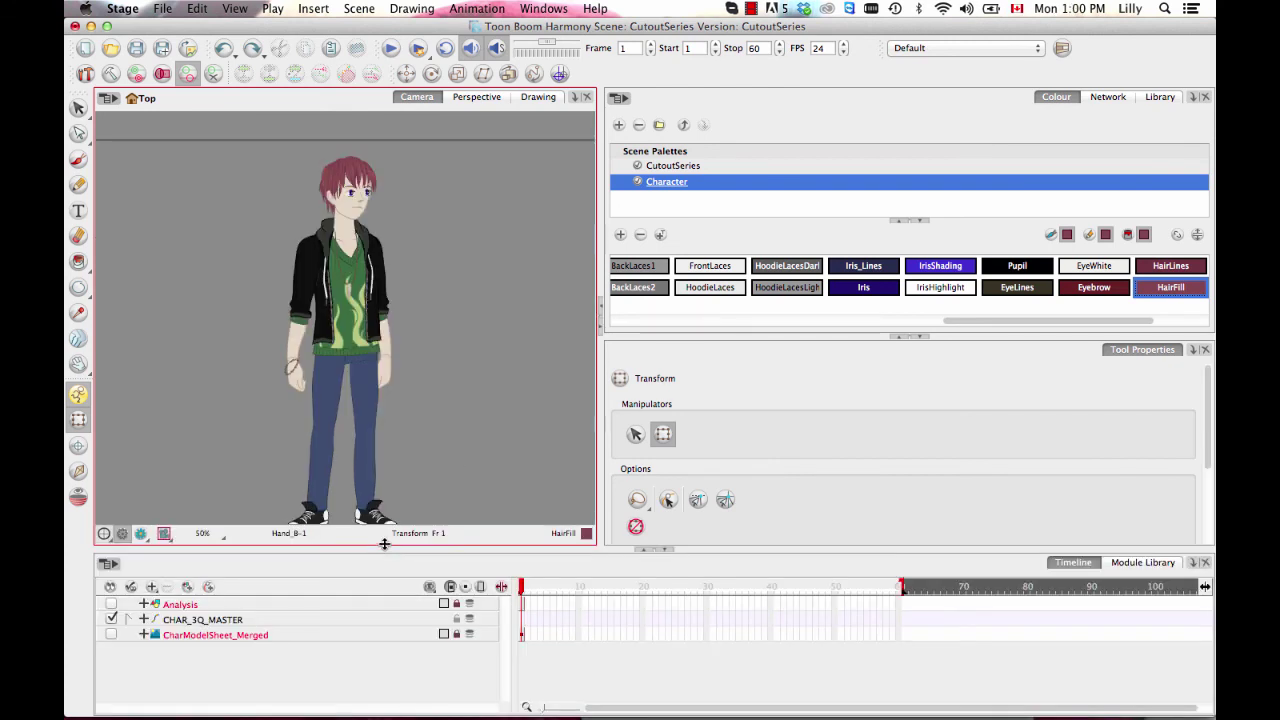
left_click_drag(384, 546, 391, 594)
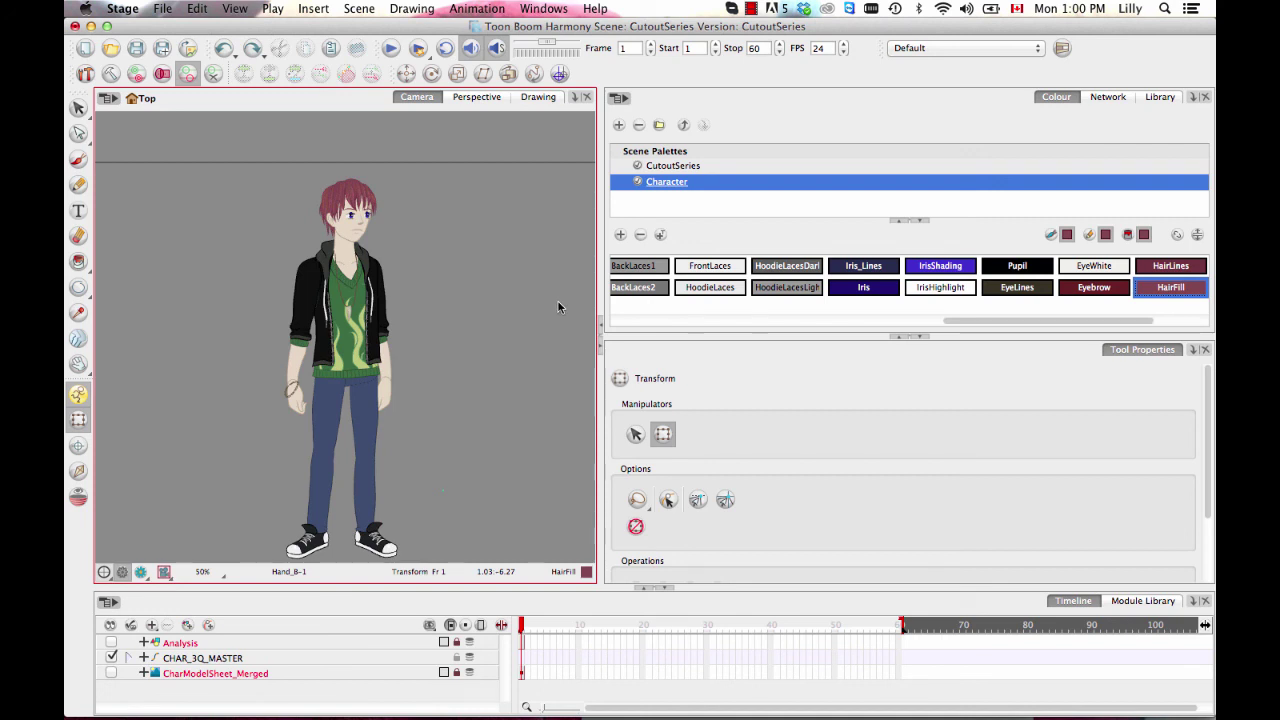
left_click(1104, 98)
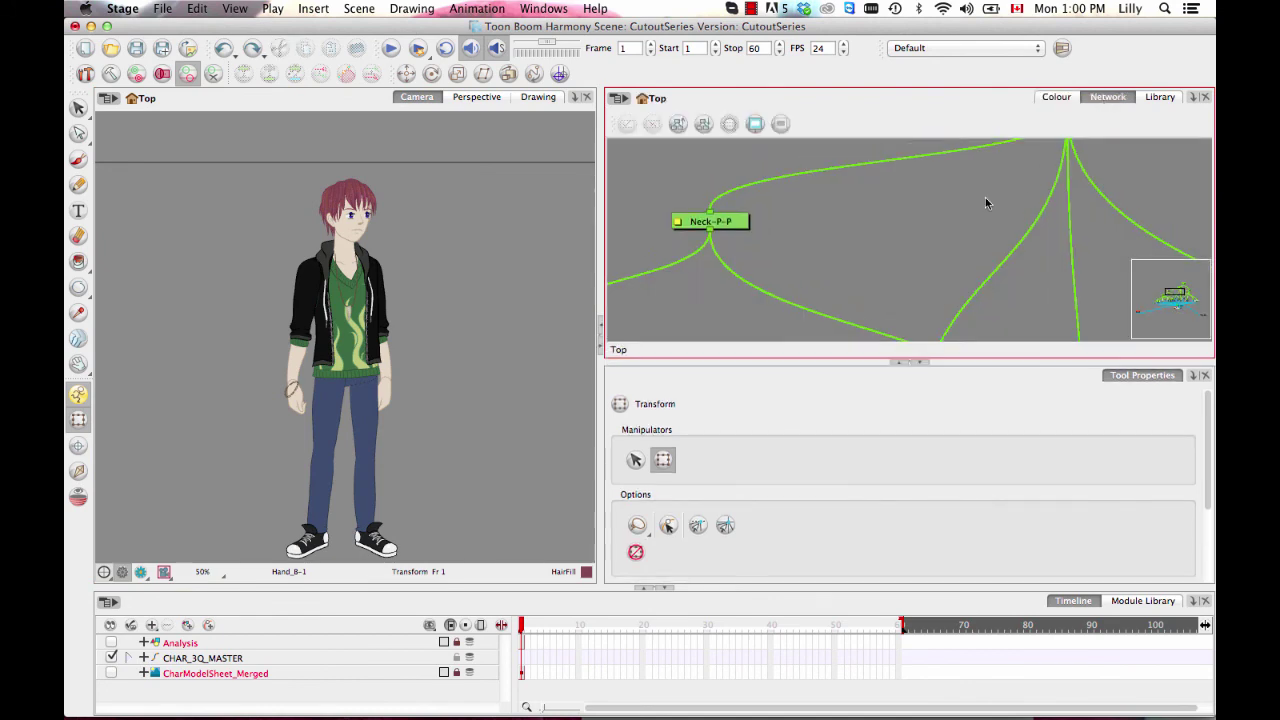
left_click(920, 362)
scroll(966, 360, "down", 6)
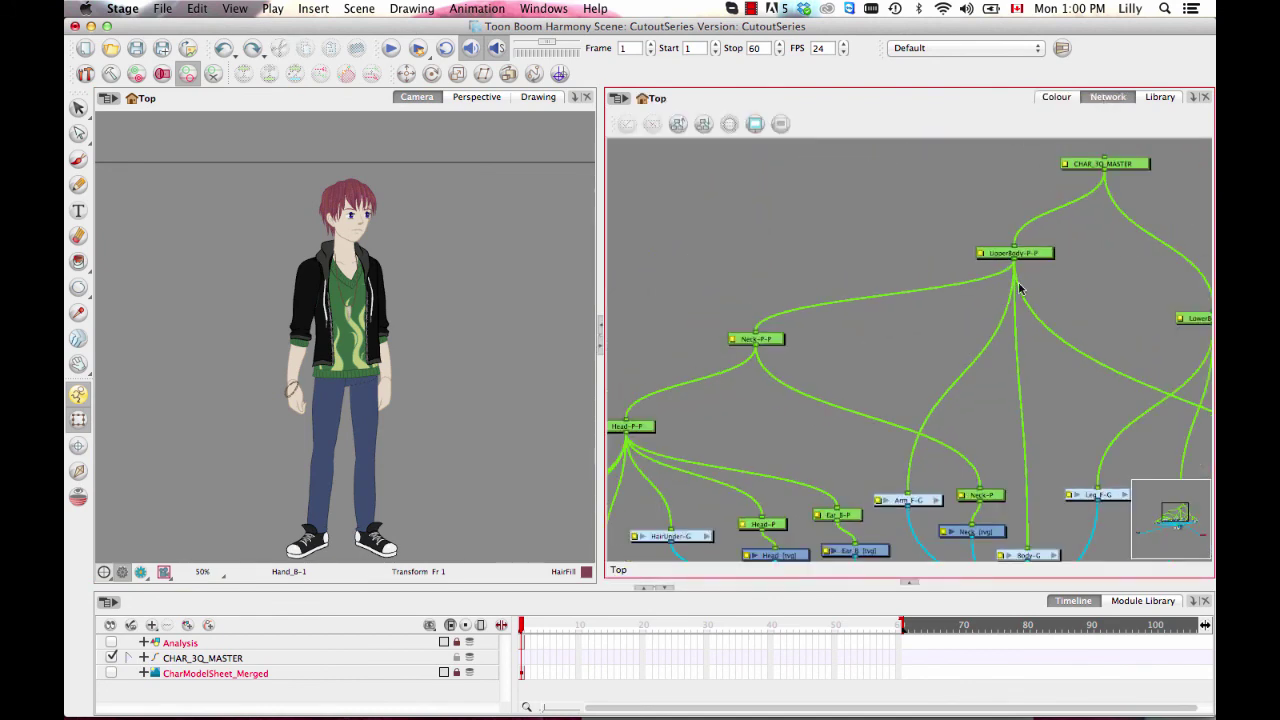
left_click_drag(1031, 369, 906, 257)
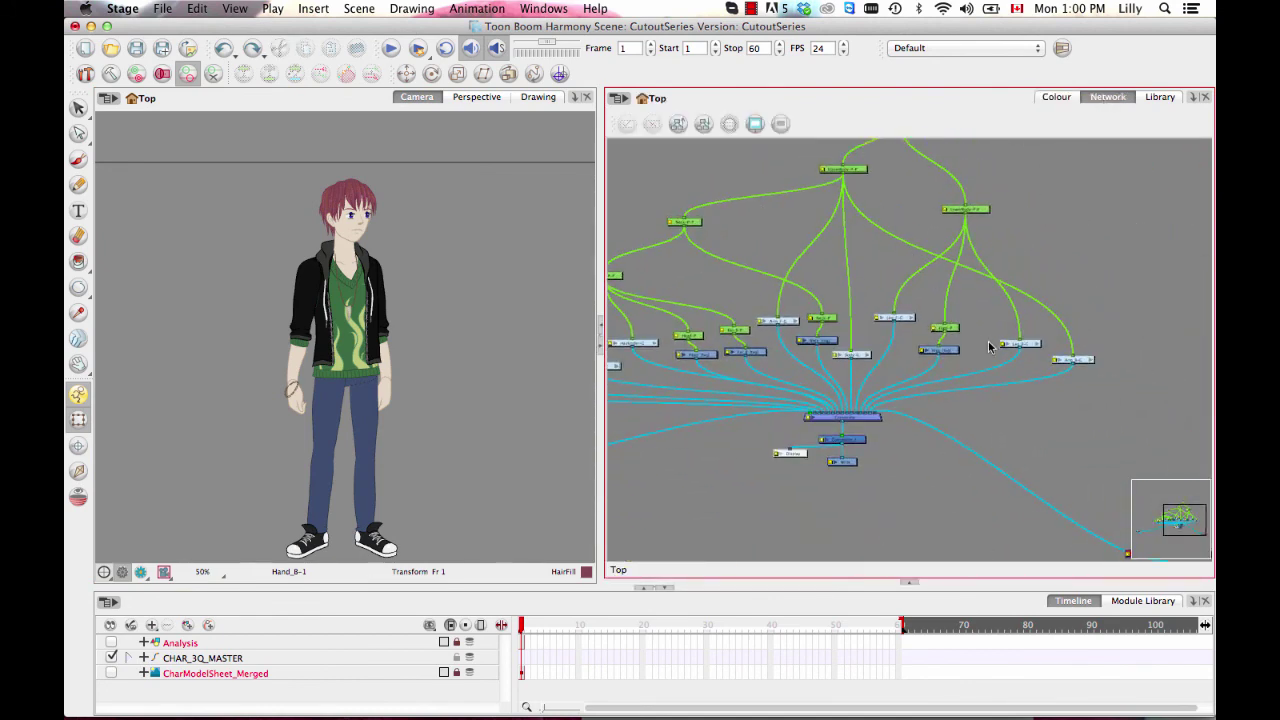
left_click_drag(854, 339, 987, 391)
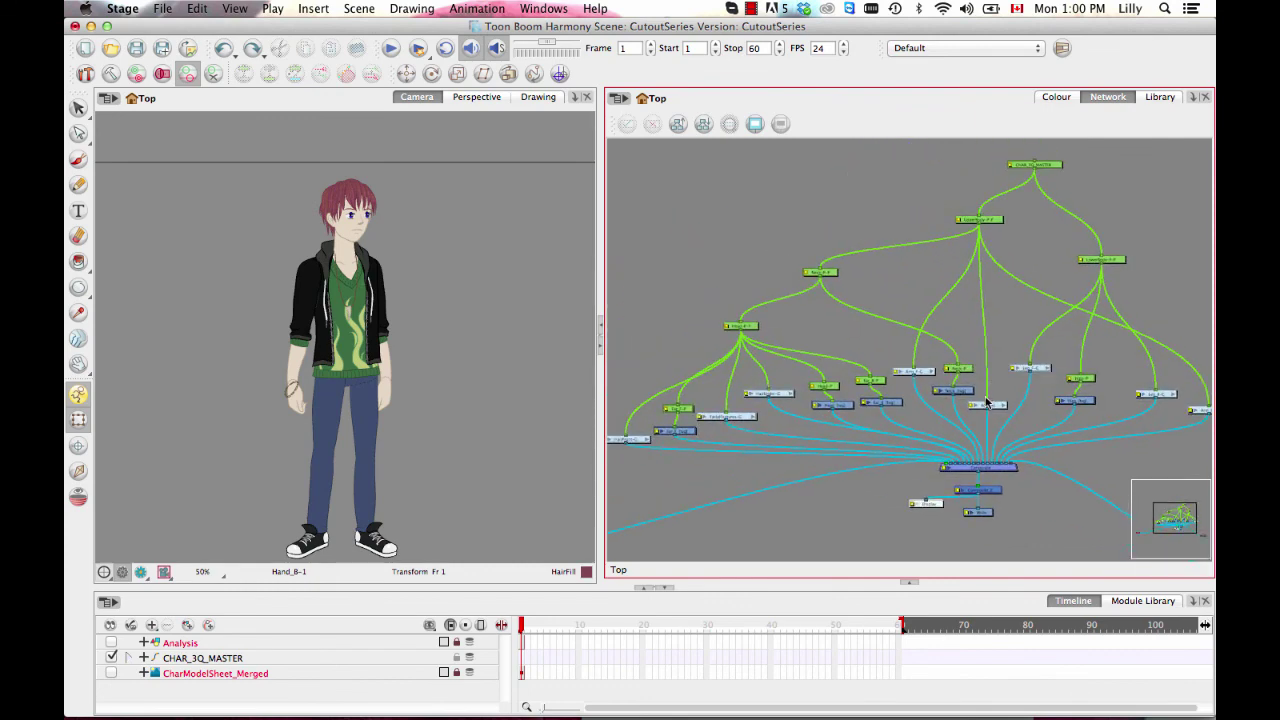
- Disconnect the Analysis and CharModelSheet_Merged layers from the character's Composite node
scroll(950, 440, "up", 3)
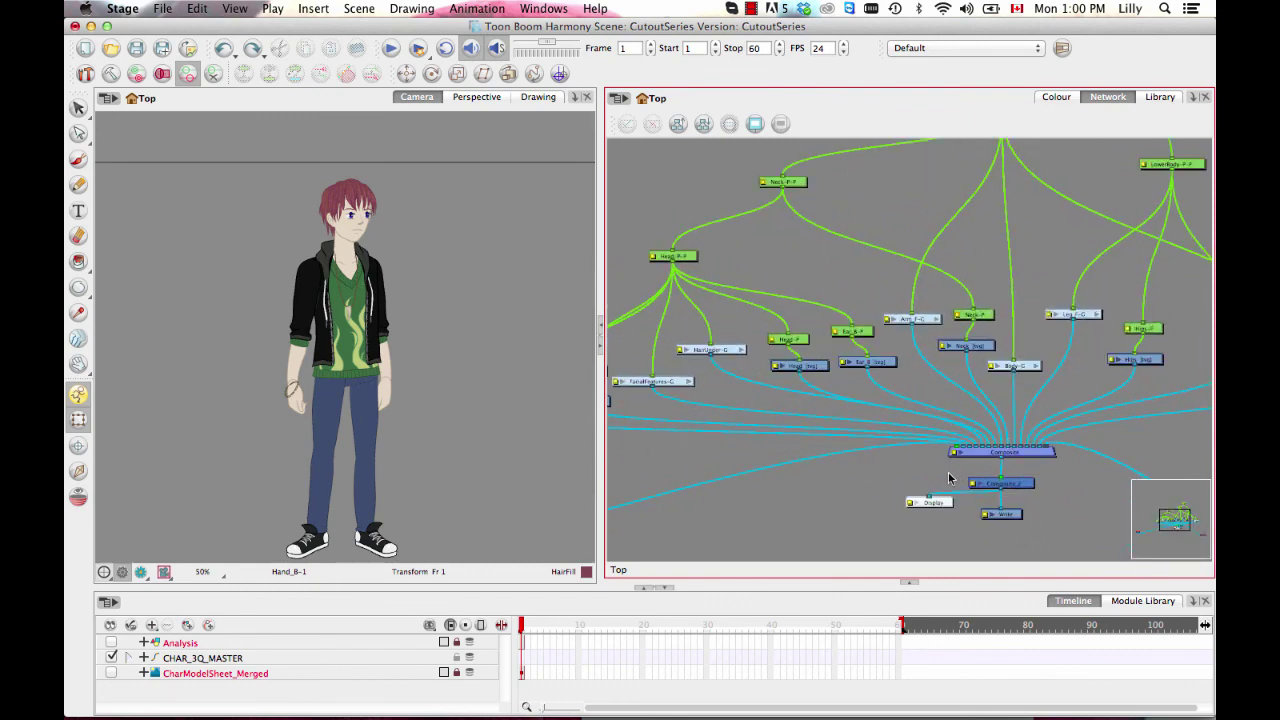
scroll(948, 455, "up", 3)
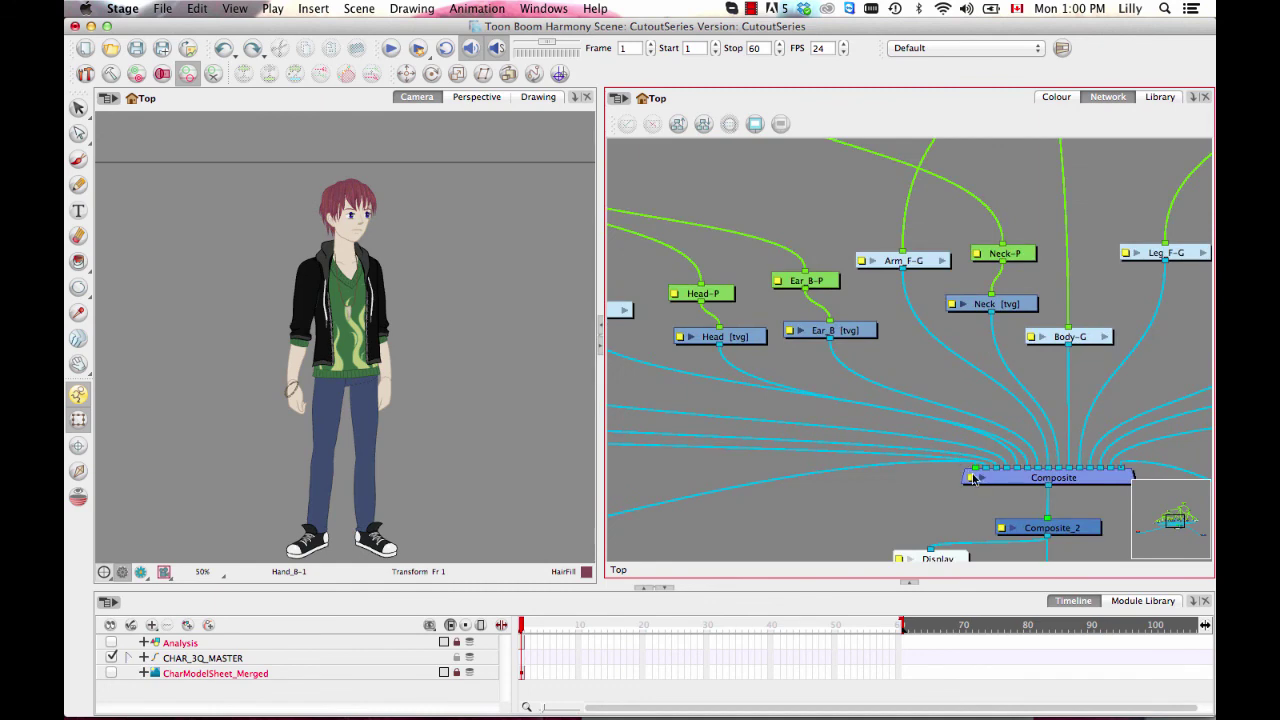
left_click(975, 471)
left_click_drag(975, 471, 890, 522)
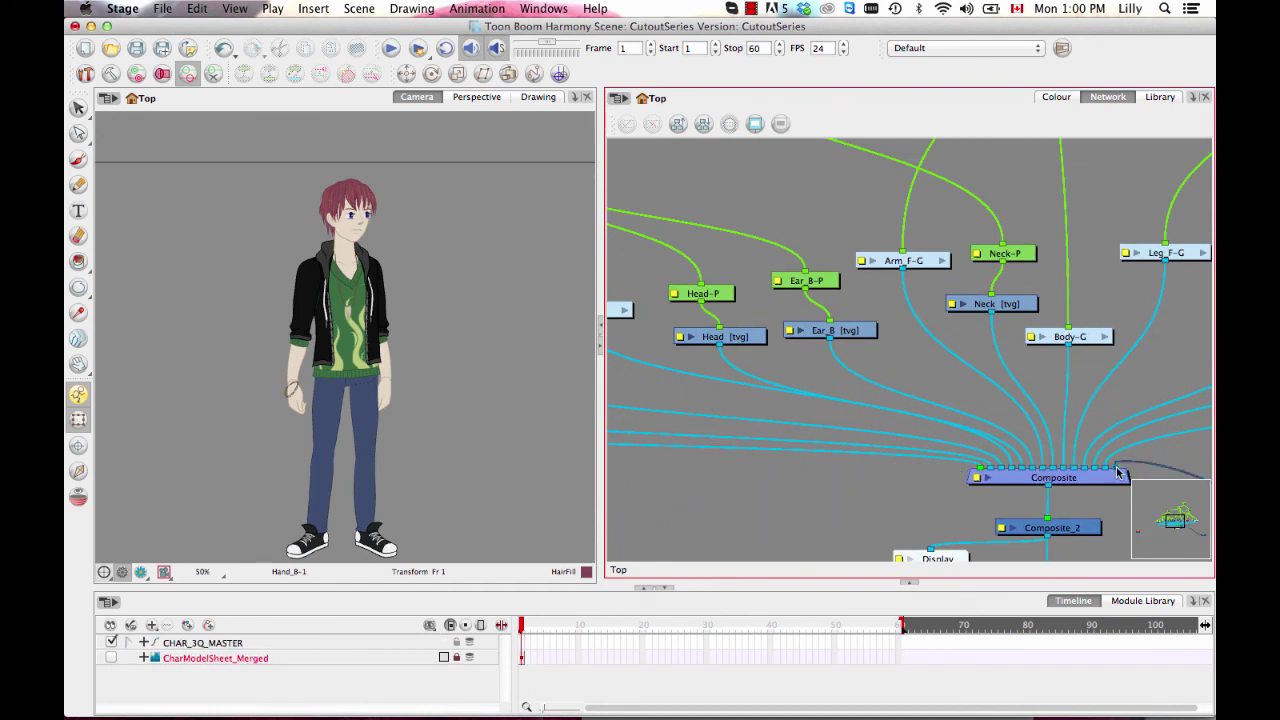
scroll(933, 382, "down", 6)
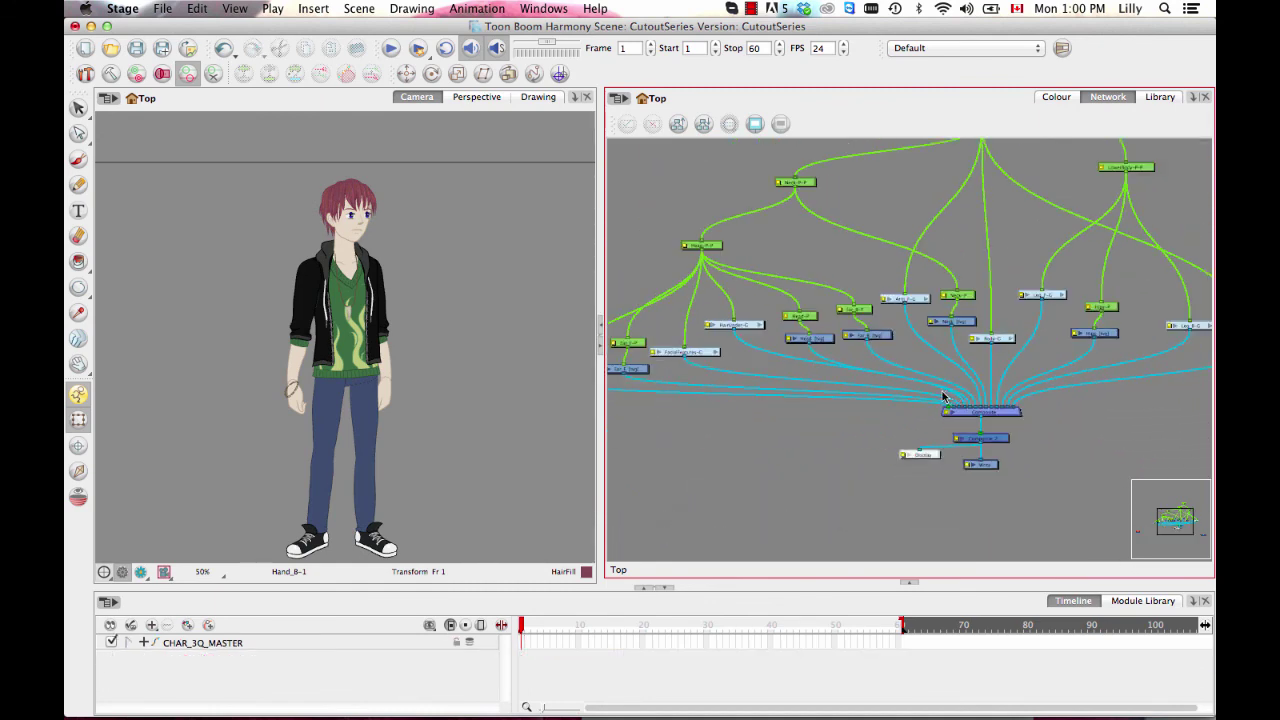
- Group all the character's pegs, drawings, subgroups and their Composite into one node, and place it just above Composite_2
scroll(933, 382, "down", 4)
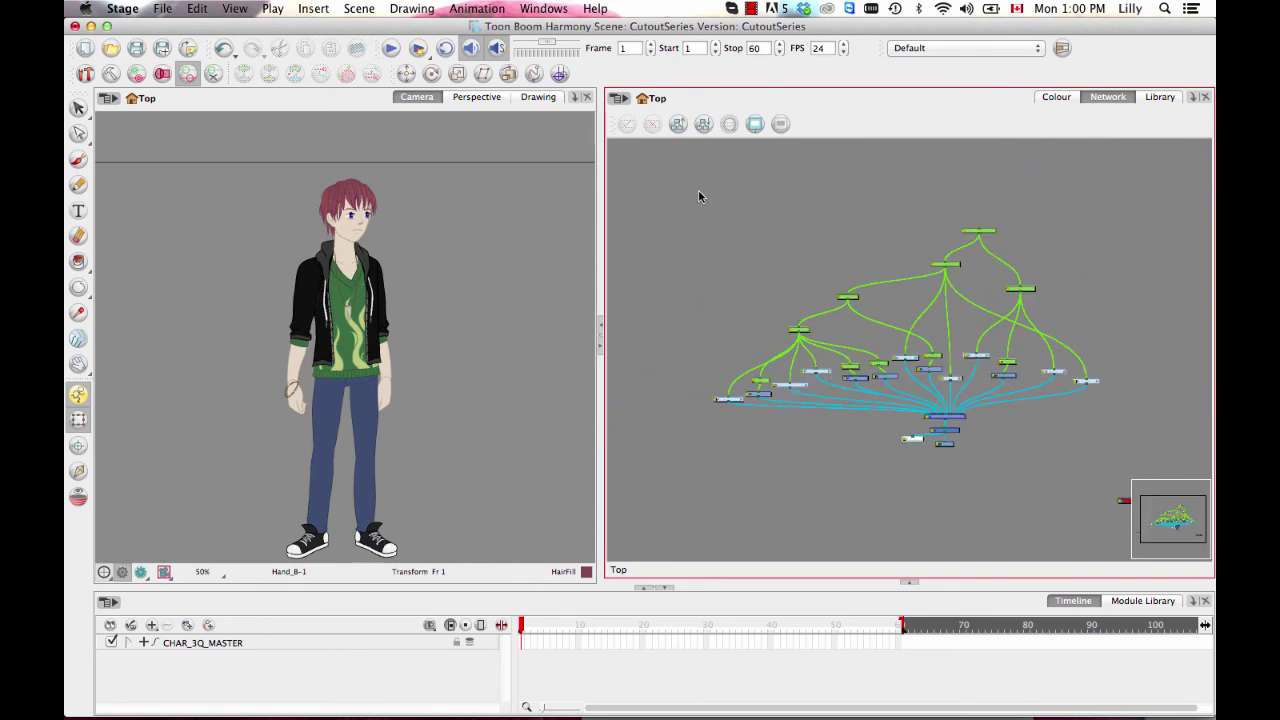
left_click_drag(697, 189, 1121, 421)
scroll(1088, 437, "up", 3)
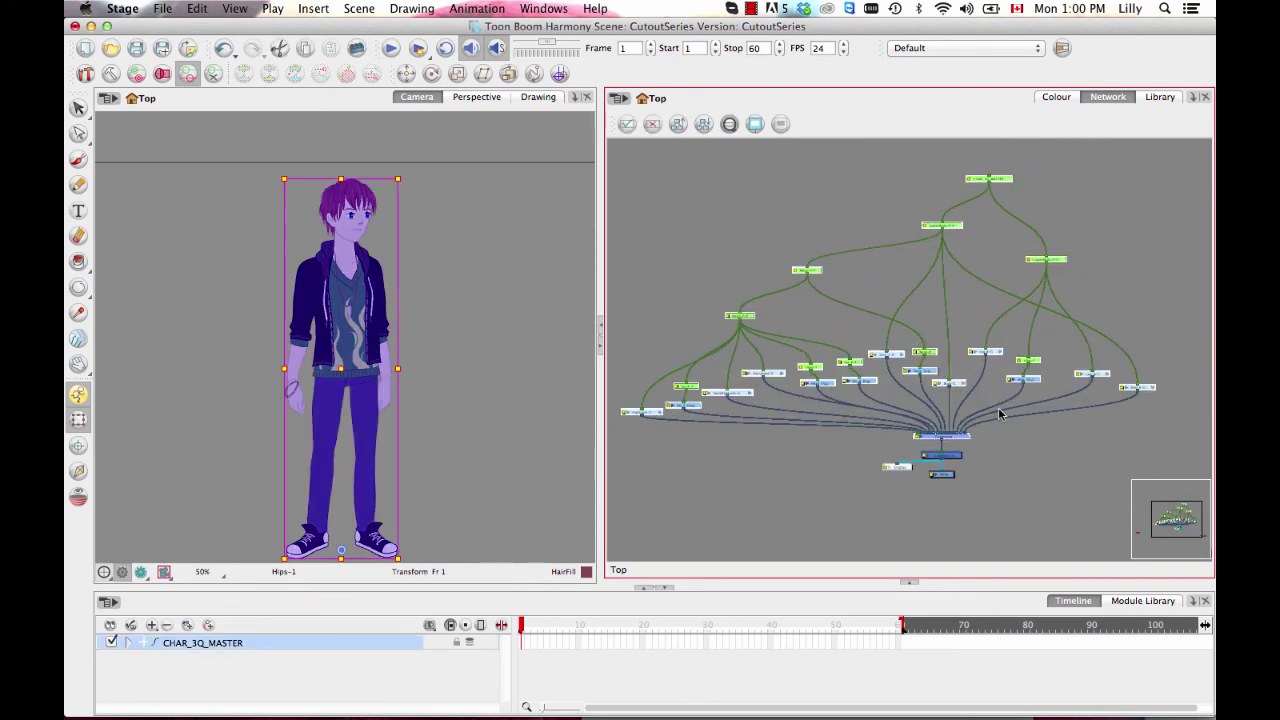
key("super+g")
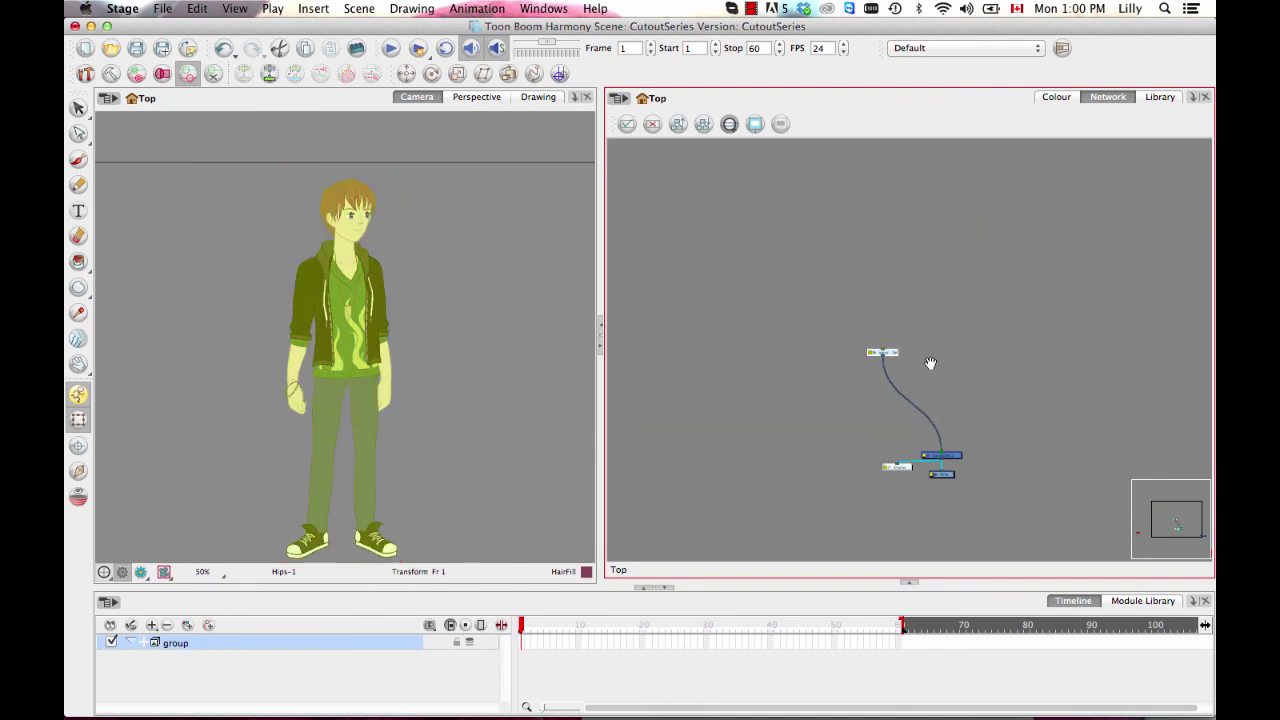
left_click_drag(930, 363, 924, 377)
scroll(1025, 249, "up", 4)
left_click_drag(891, 431, 943, 287)
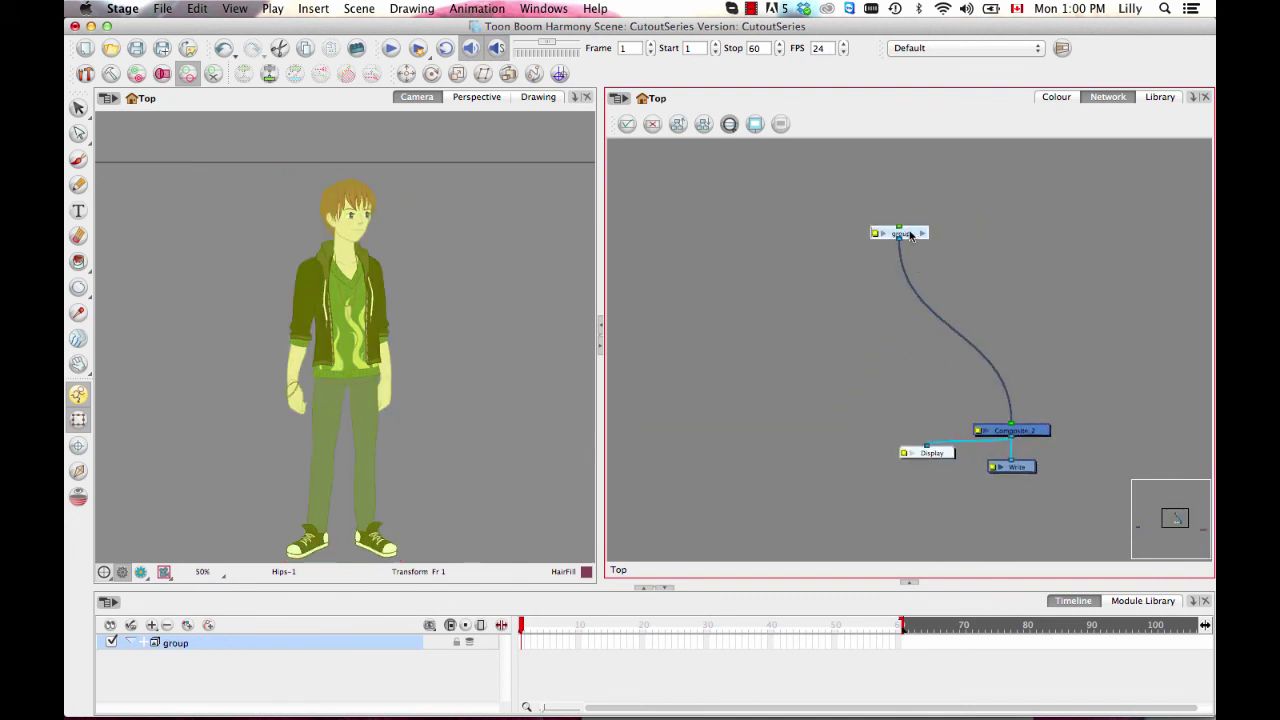
left_click_drag(910, 235, 977, 325)
- Rename the character's new group node as CHAR-3Q
double_click(922, 322)
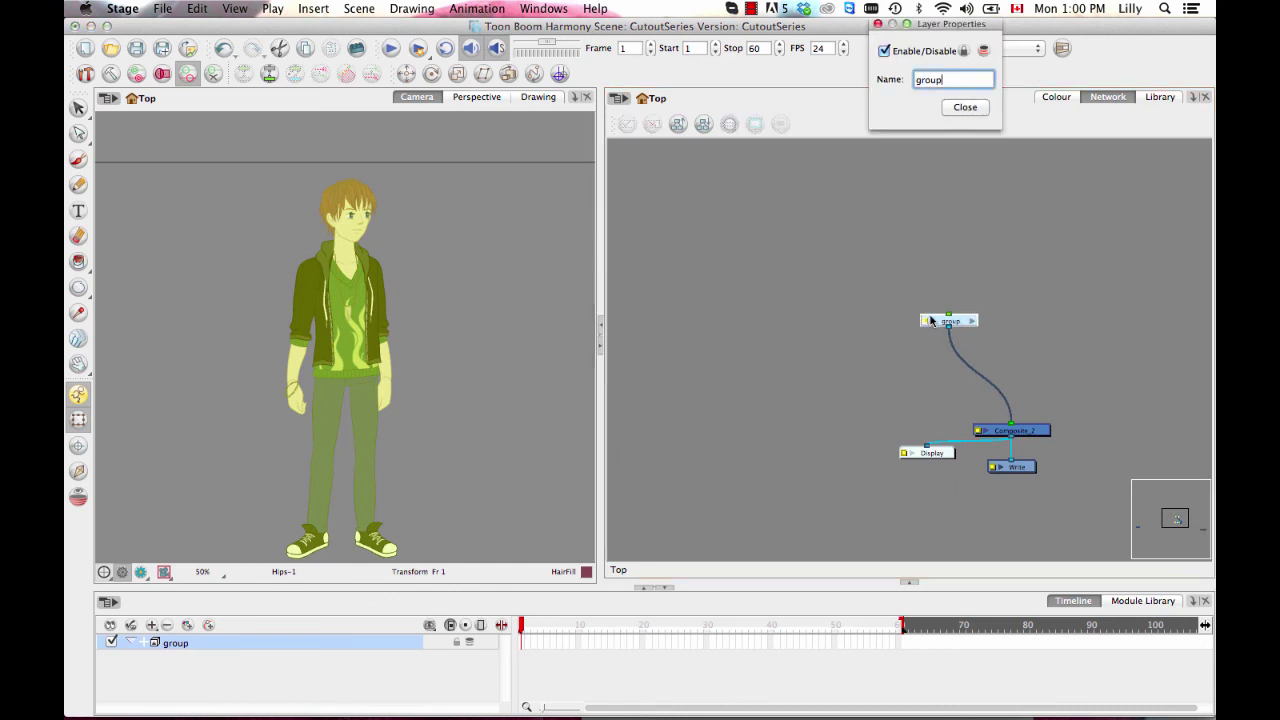
type("CHAR-3")
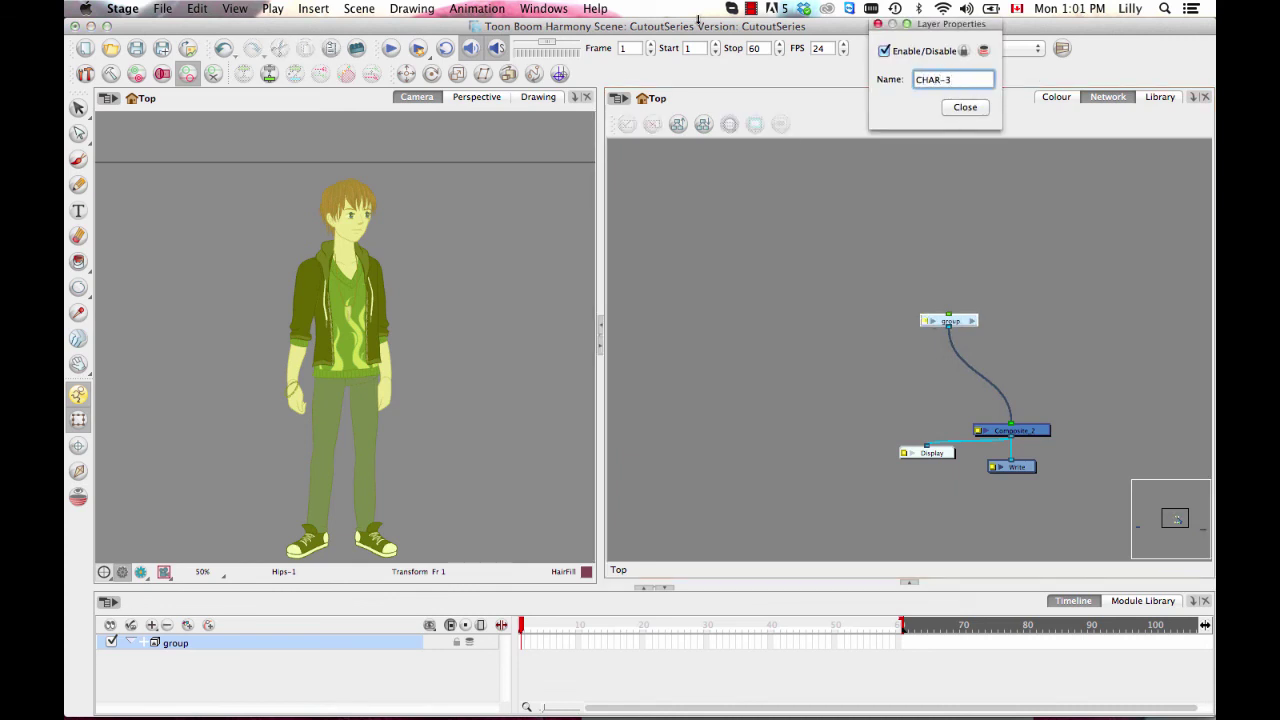
type("Q")
key("Return")
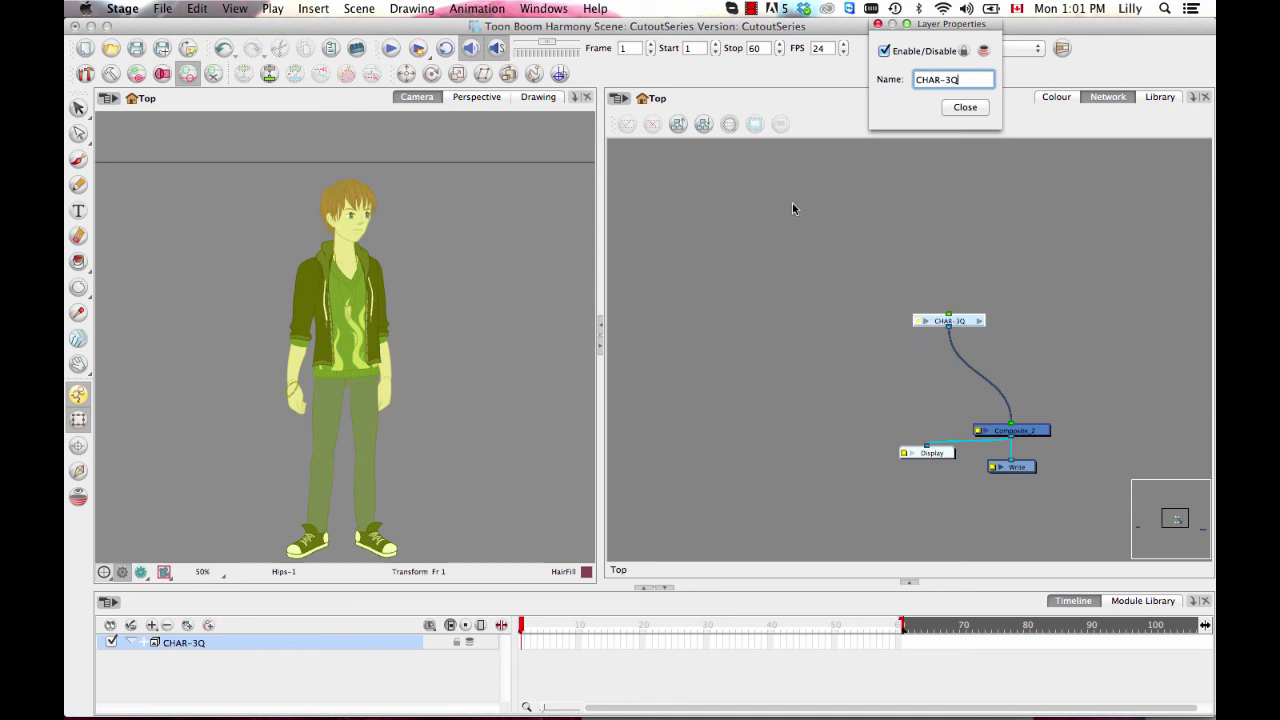
left_click(965, 107)
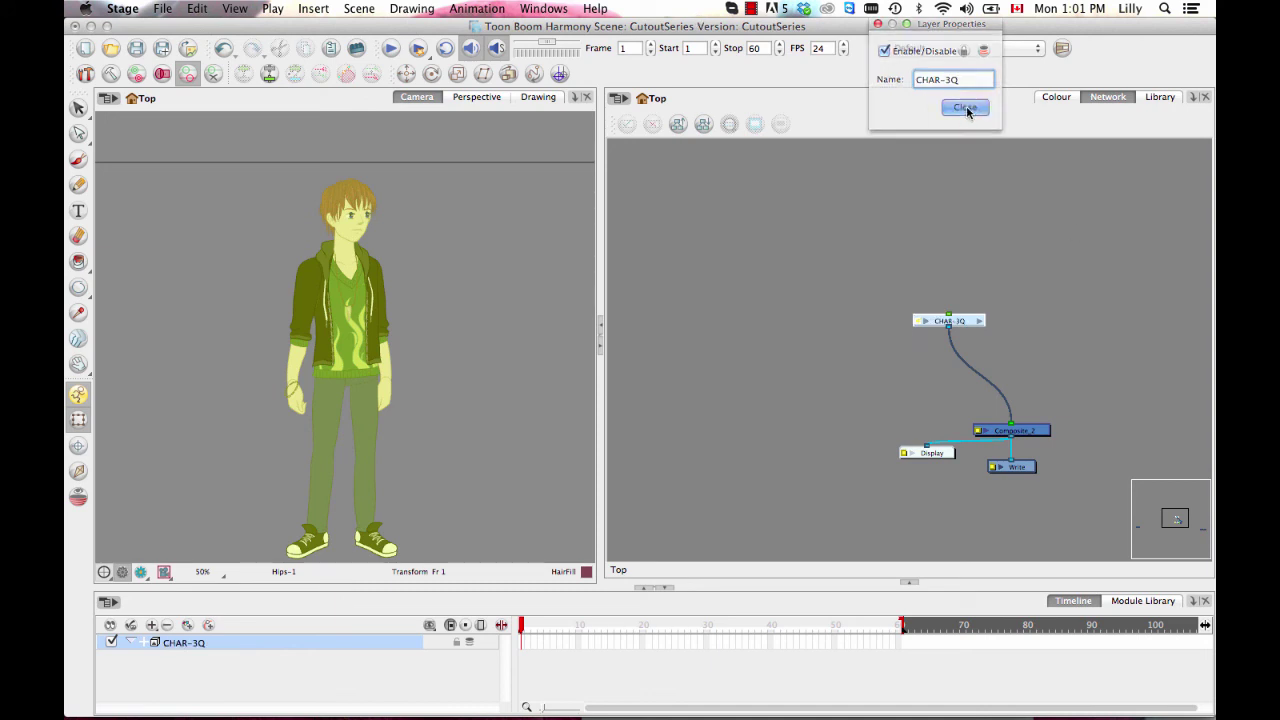
- Examine the rig hierarchy inside the CHAR-3Q group, return to the top level and deselect the group
left_click(979, 321)
scroll(981, 335, "down", 5)
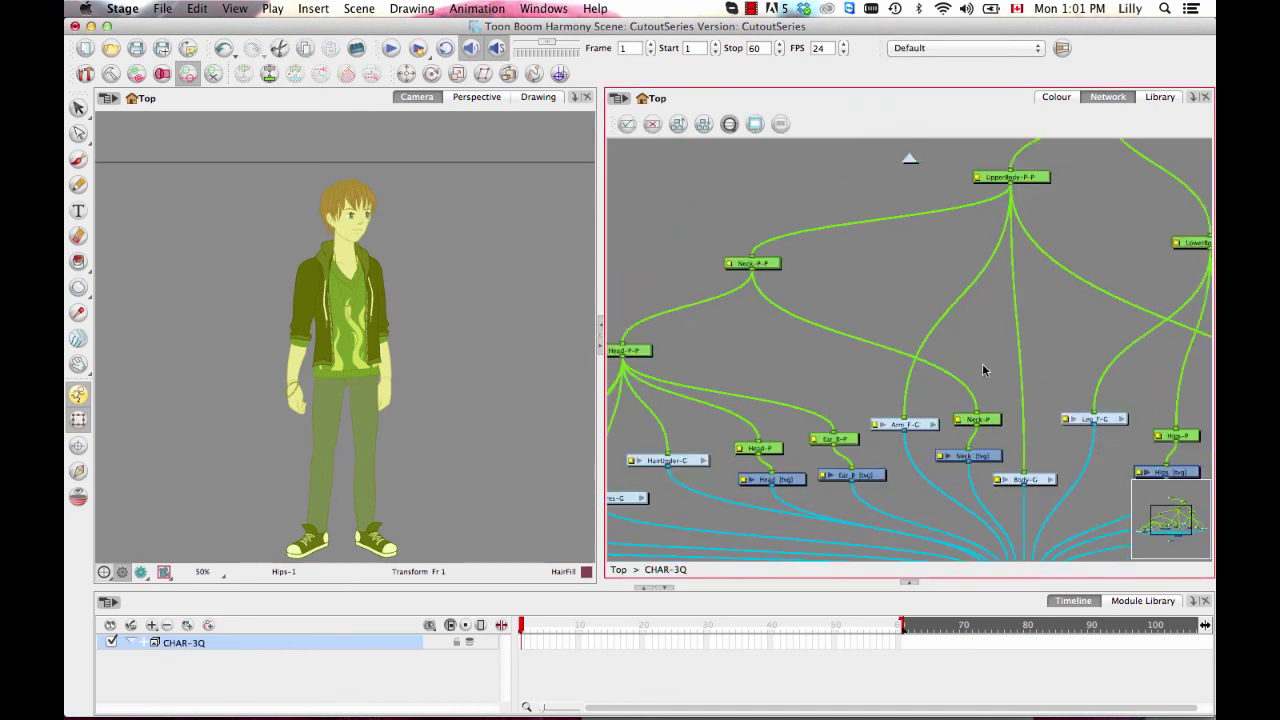
scroll(985, 357, "down", 1)
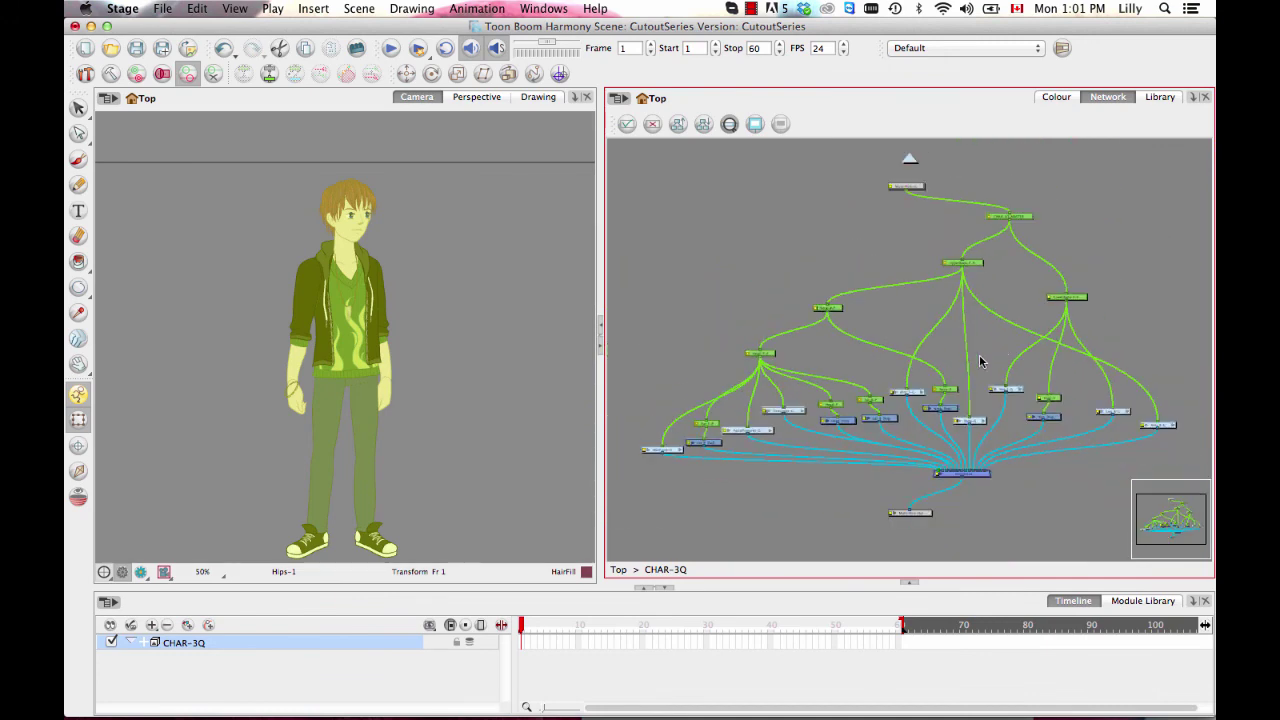
left_click(619, 569)
left_click_drag(897, 296, 924, 315)
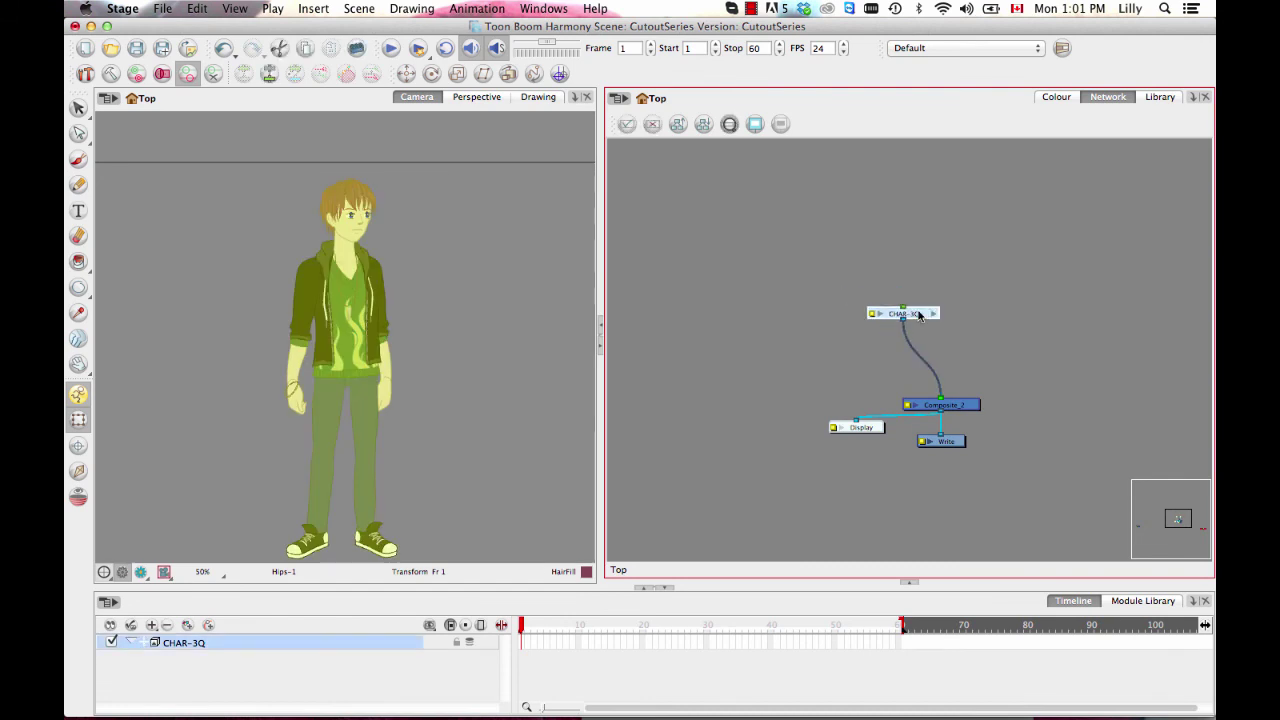
left_click(993, 327)
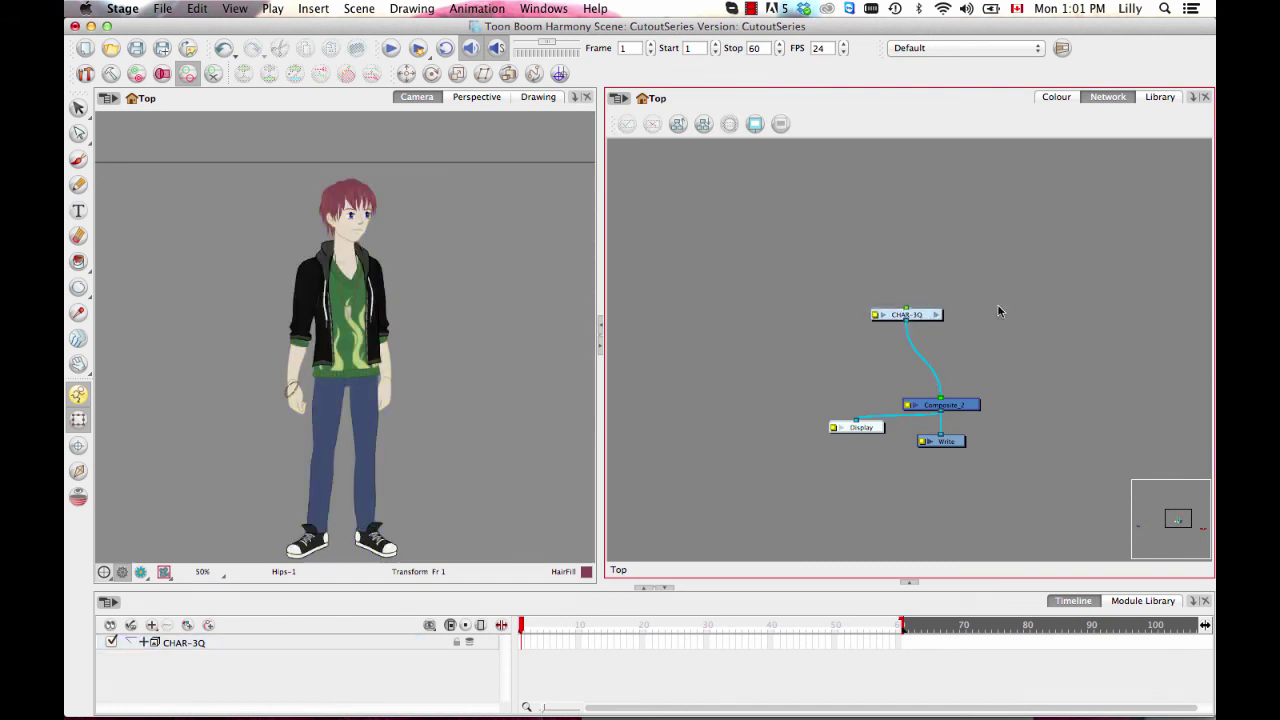